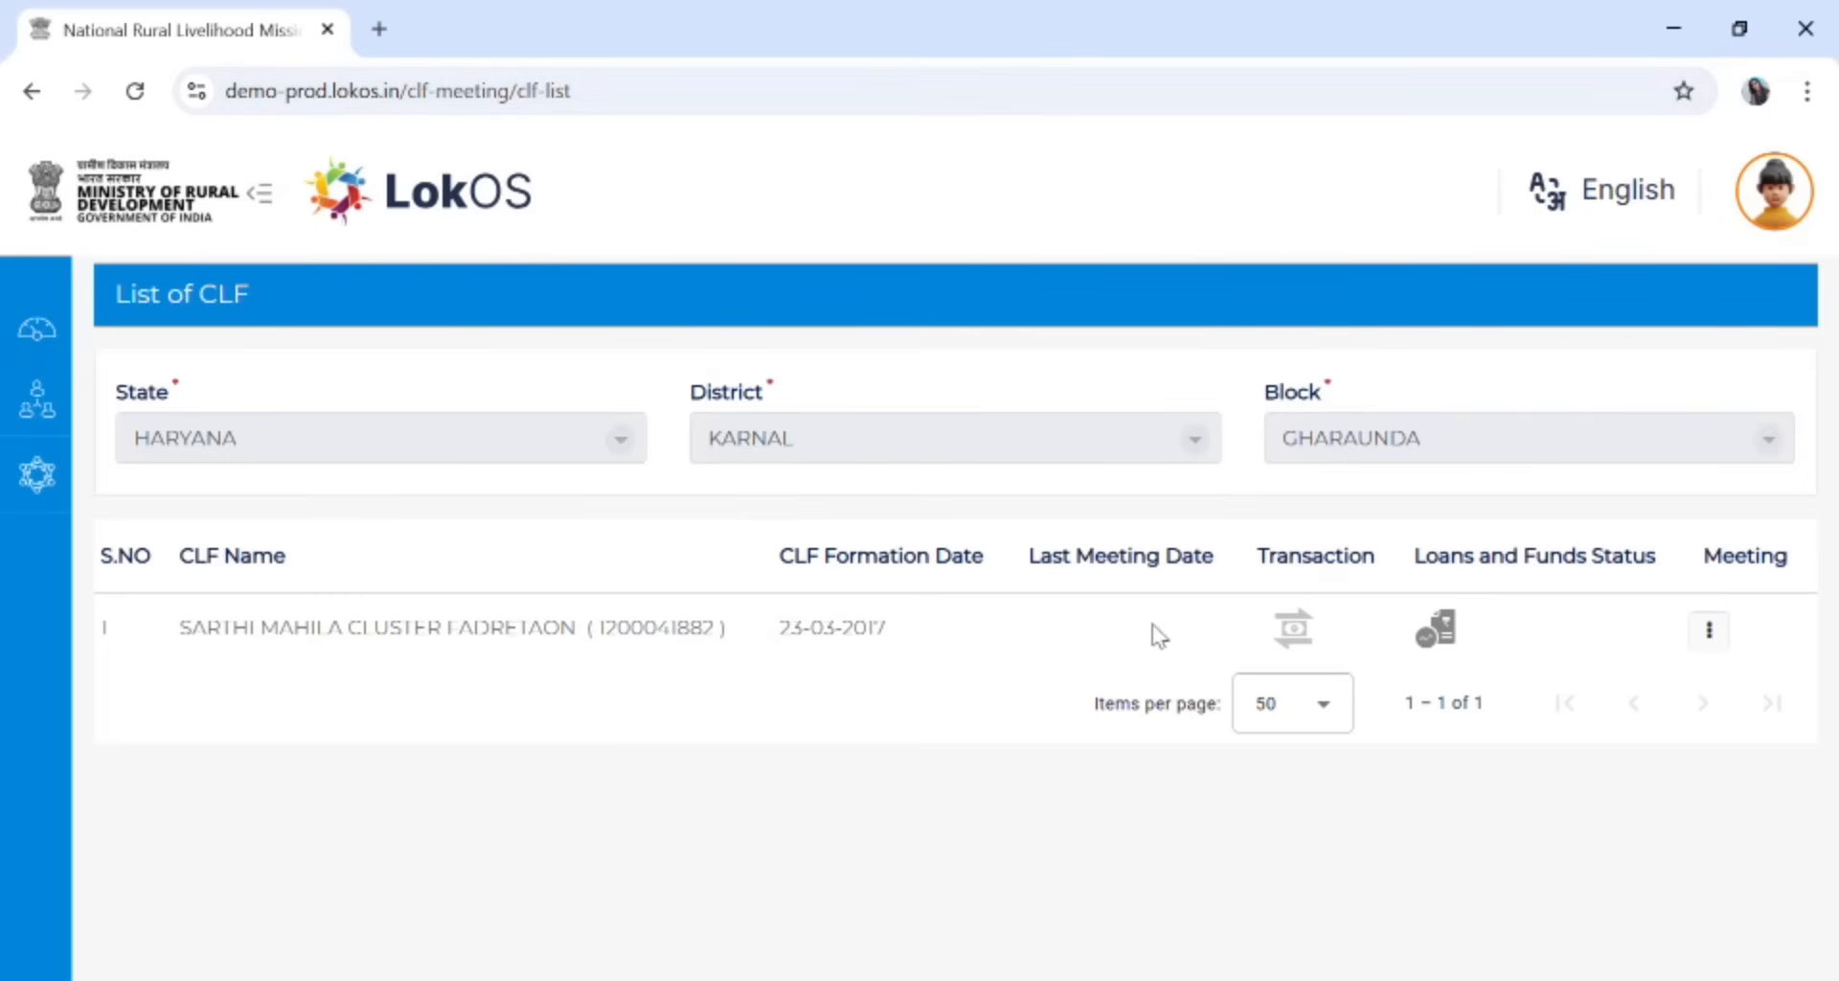
Start generating a new meeting for the listed CLF with the meeting type Cut Off
{"action": "left_click", "coordinate": [1712, 640]}
{"action": "left_click", "coordinate": [1721, 712]}
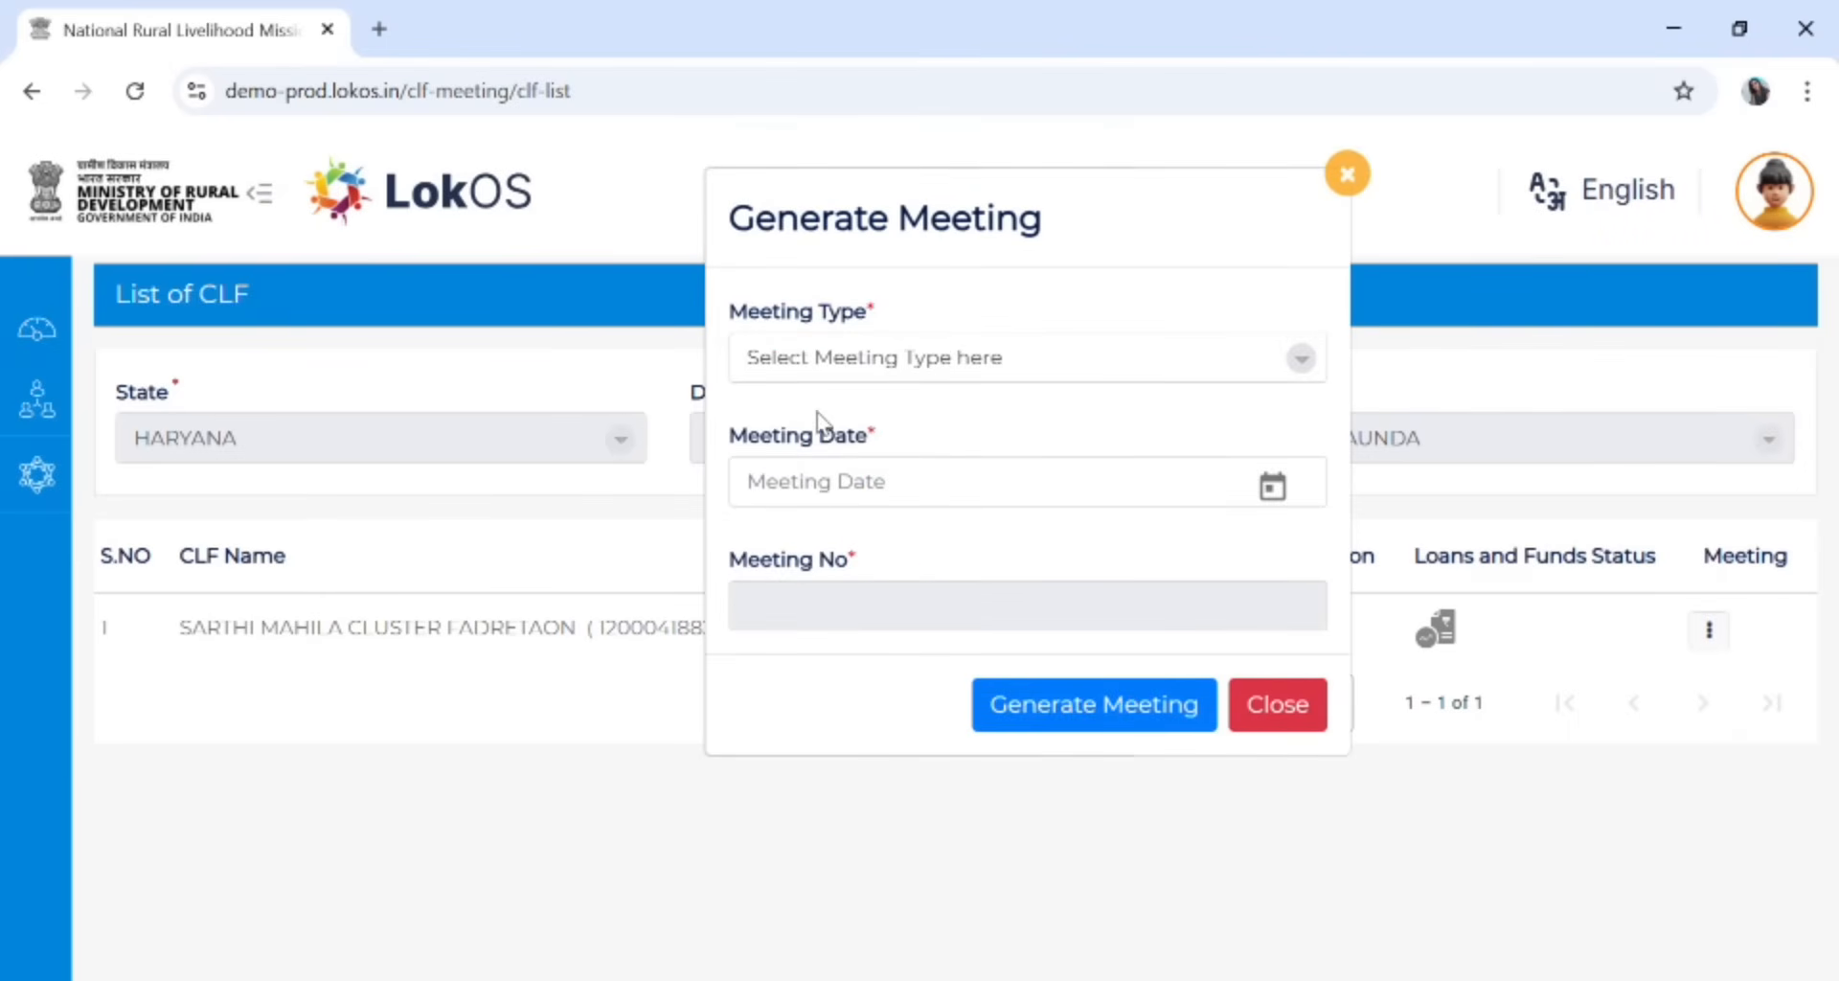
{"action": "left_click", "coordinate": [806, 373]}
{"action": "left_click", "coordinate": [802, 479]}
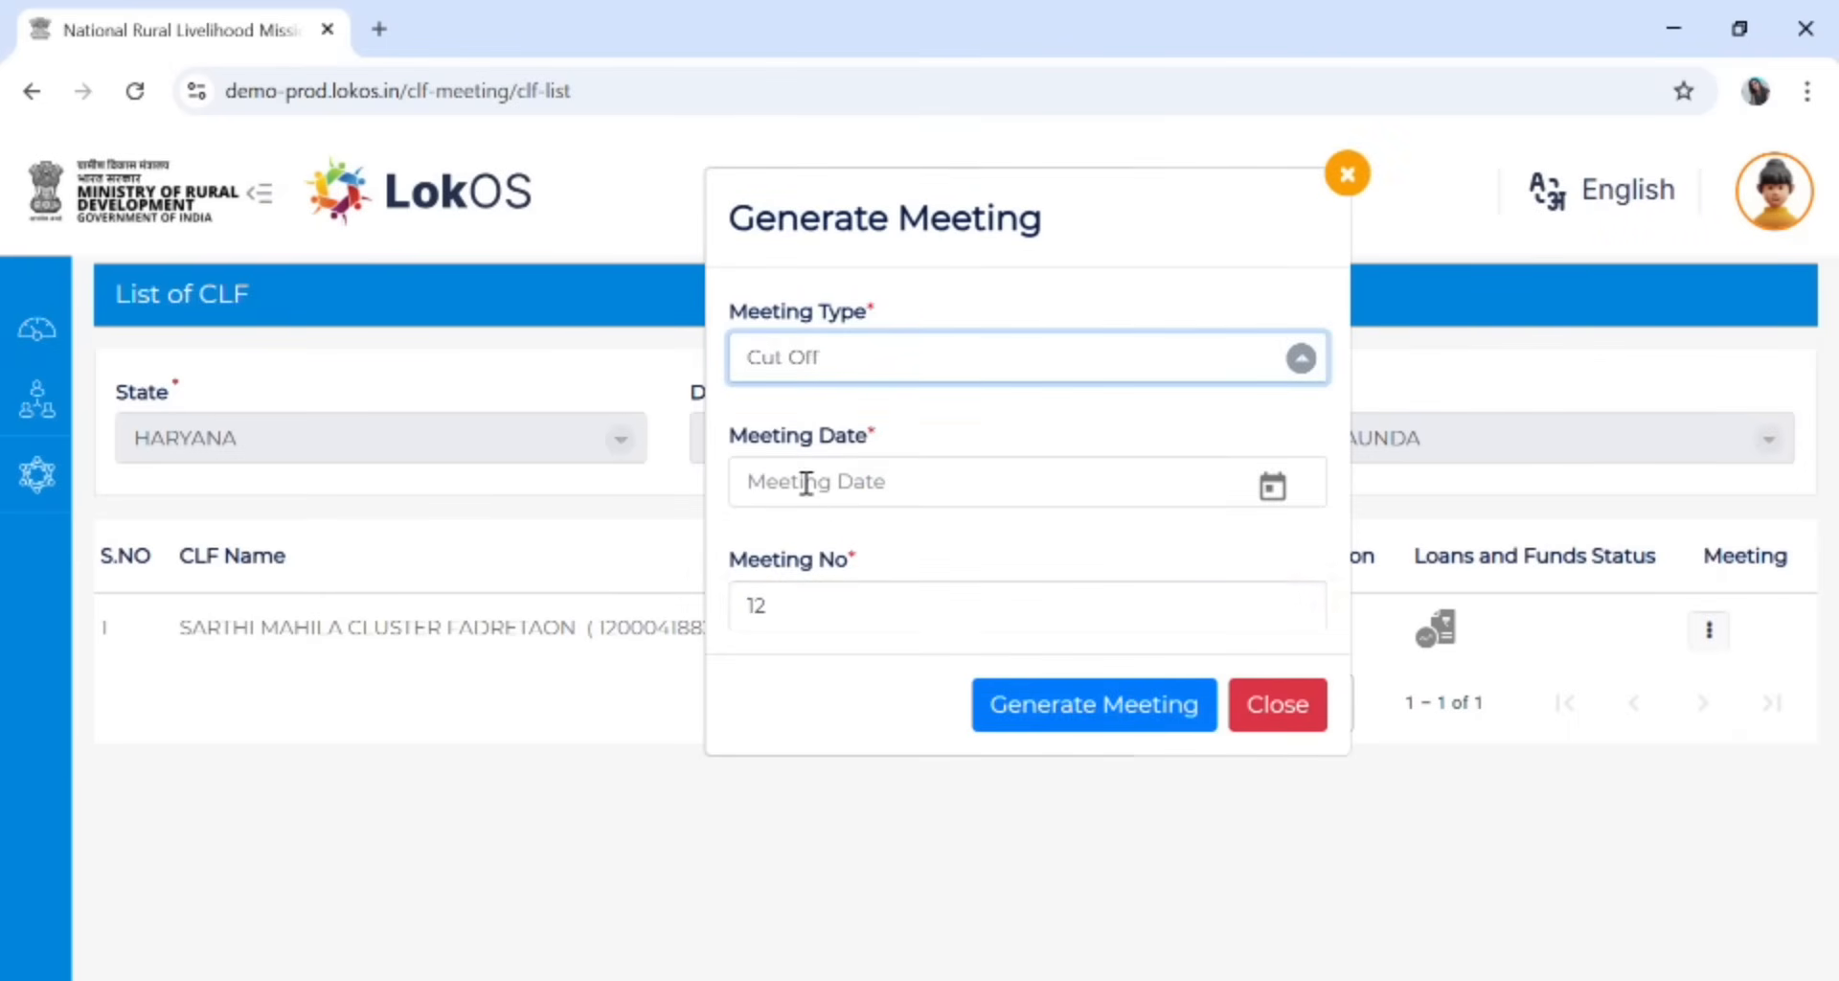
Set the meeting date of the new cut-off meeting to 31/3/2025
{"action": "left_click", "coordinate": [825, 491]}
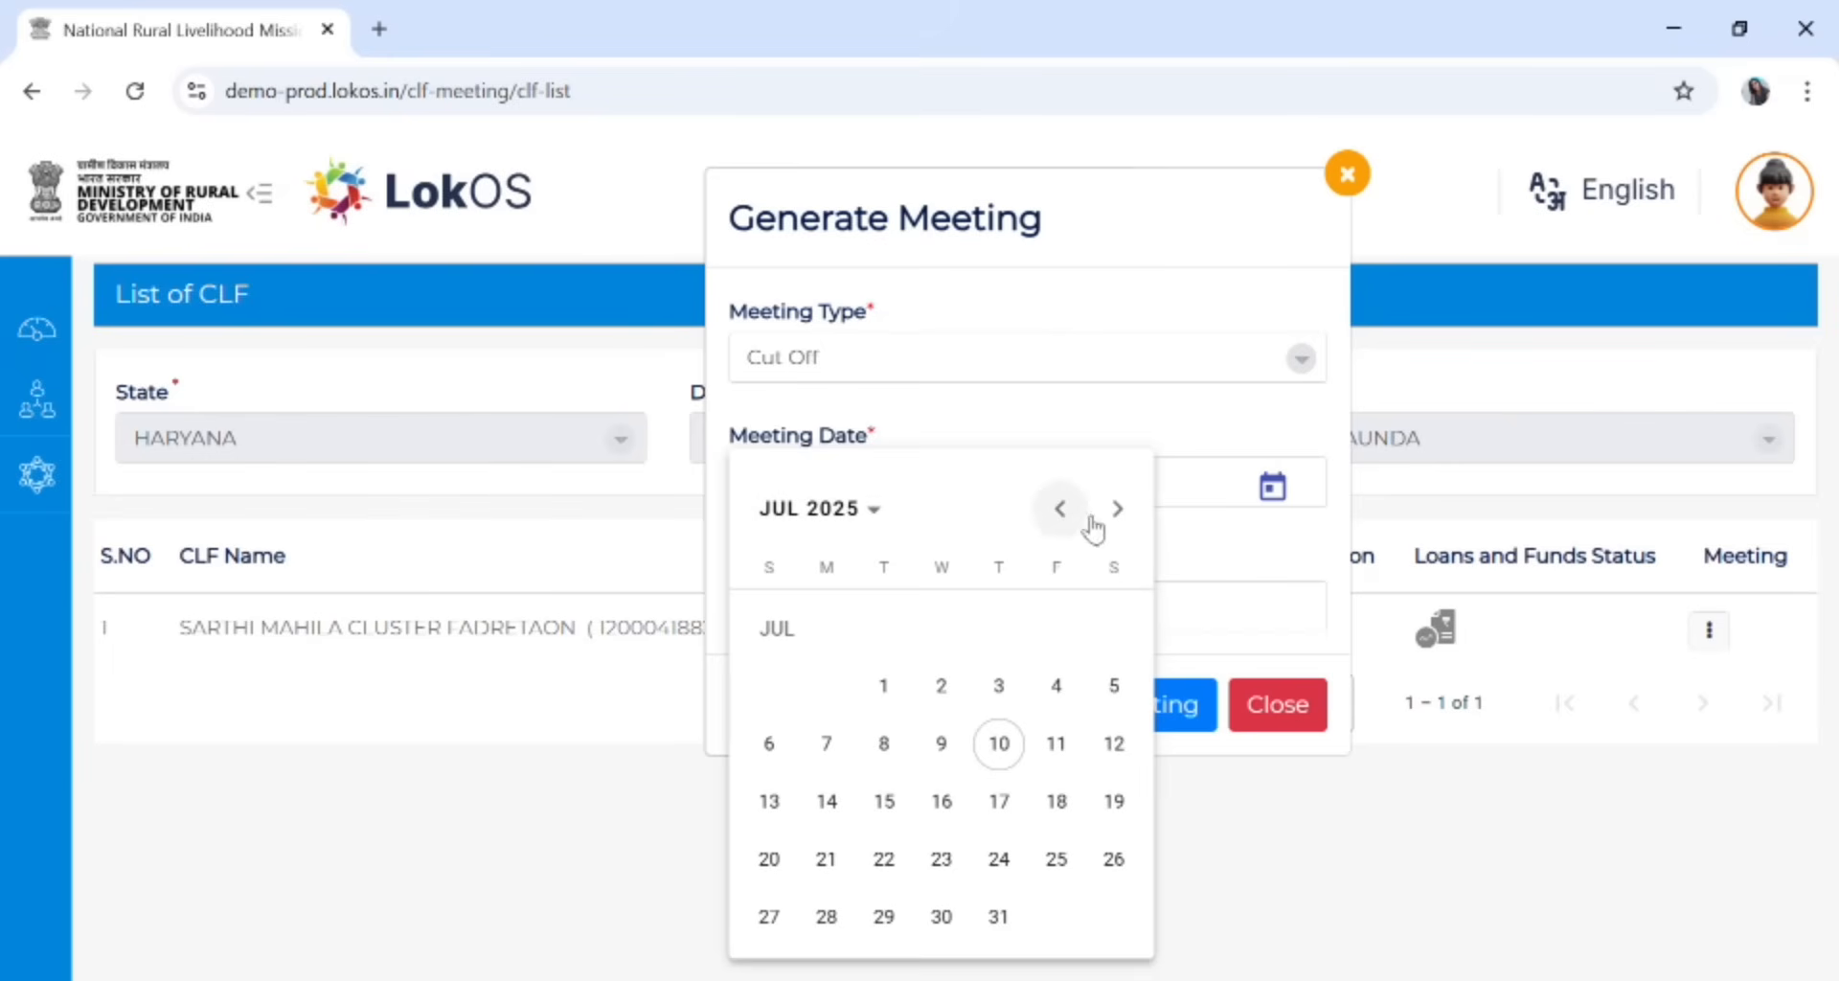
{"action": "left_click", "coordinate": [1061, 509]}
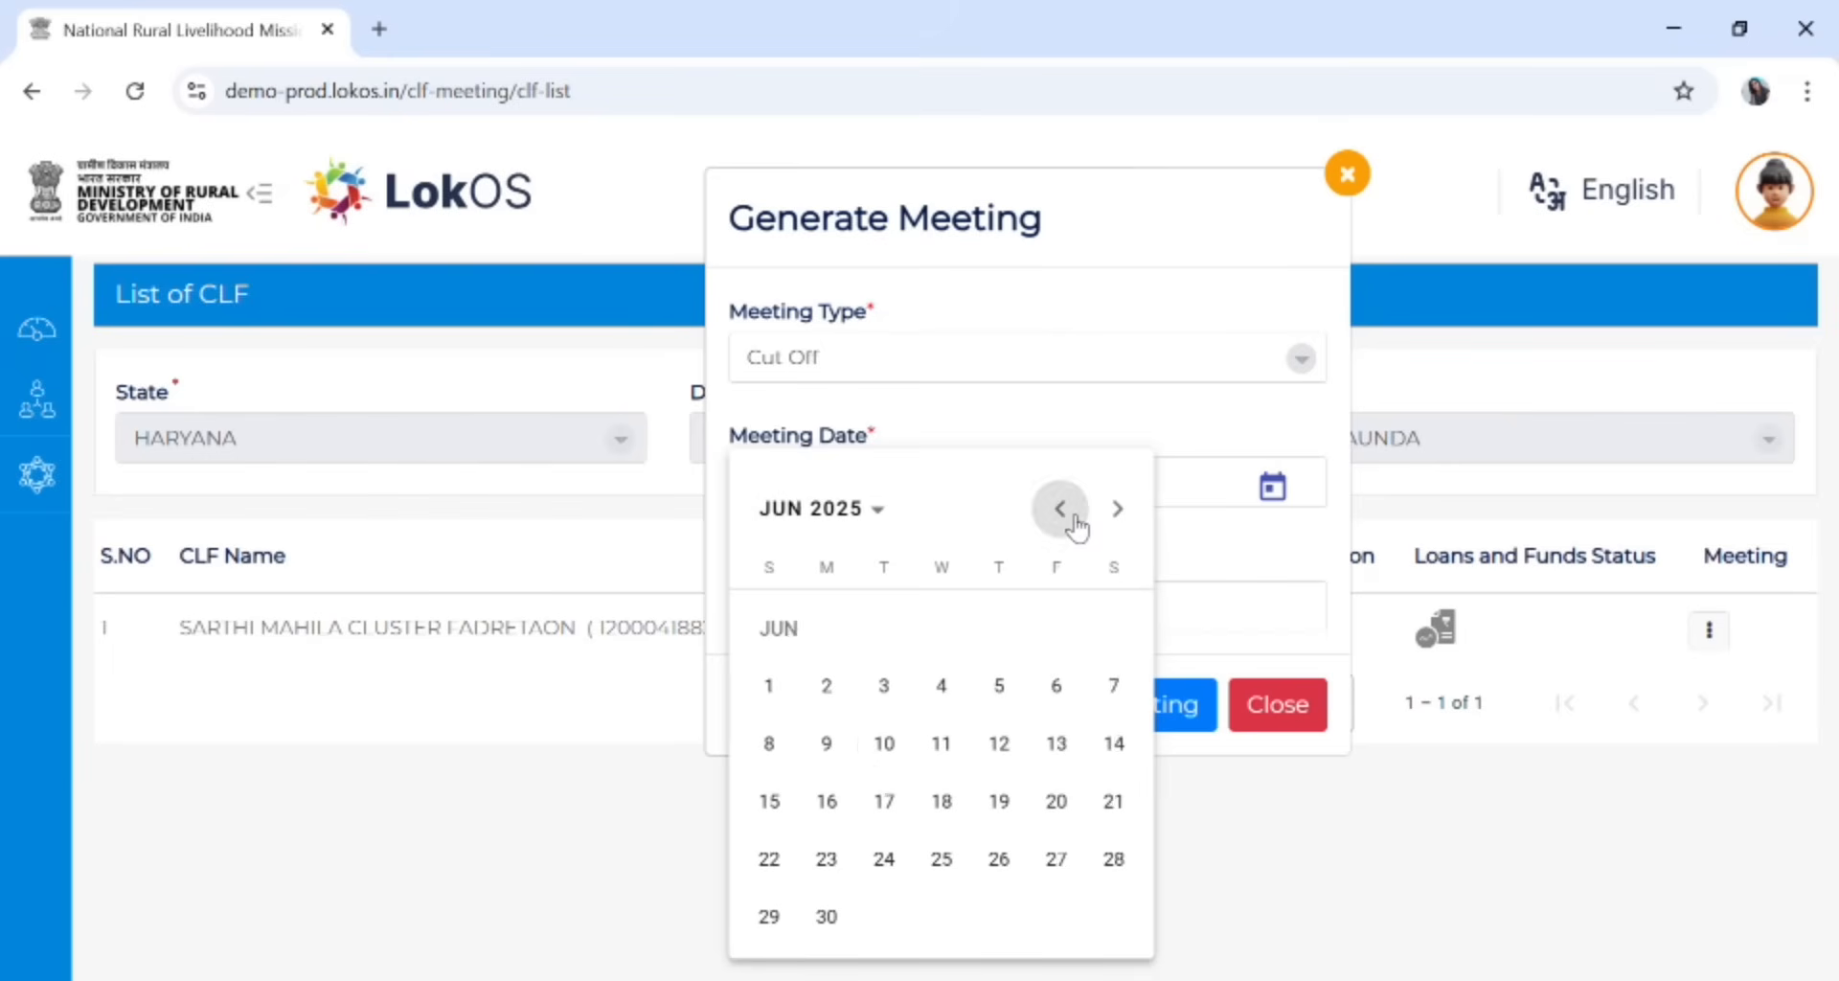
{"action": "left_click", "coordinate": [1060, 509]}
{"action": "left_click", "coordinate": [1061, 509]}
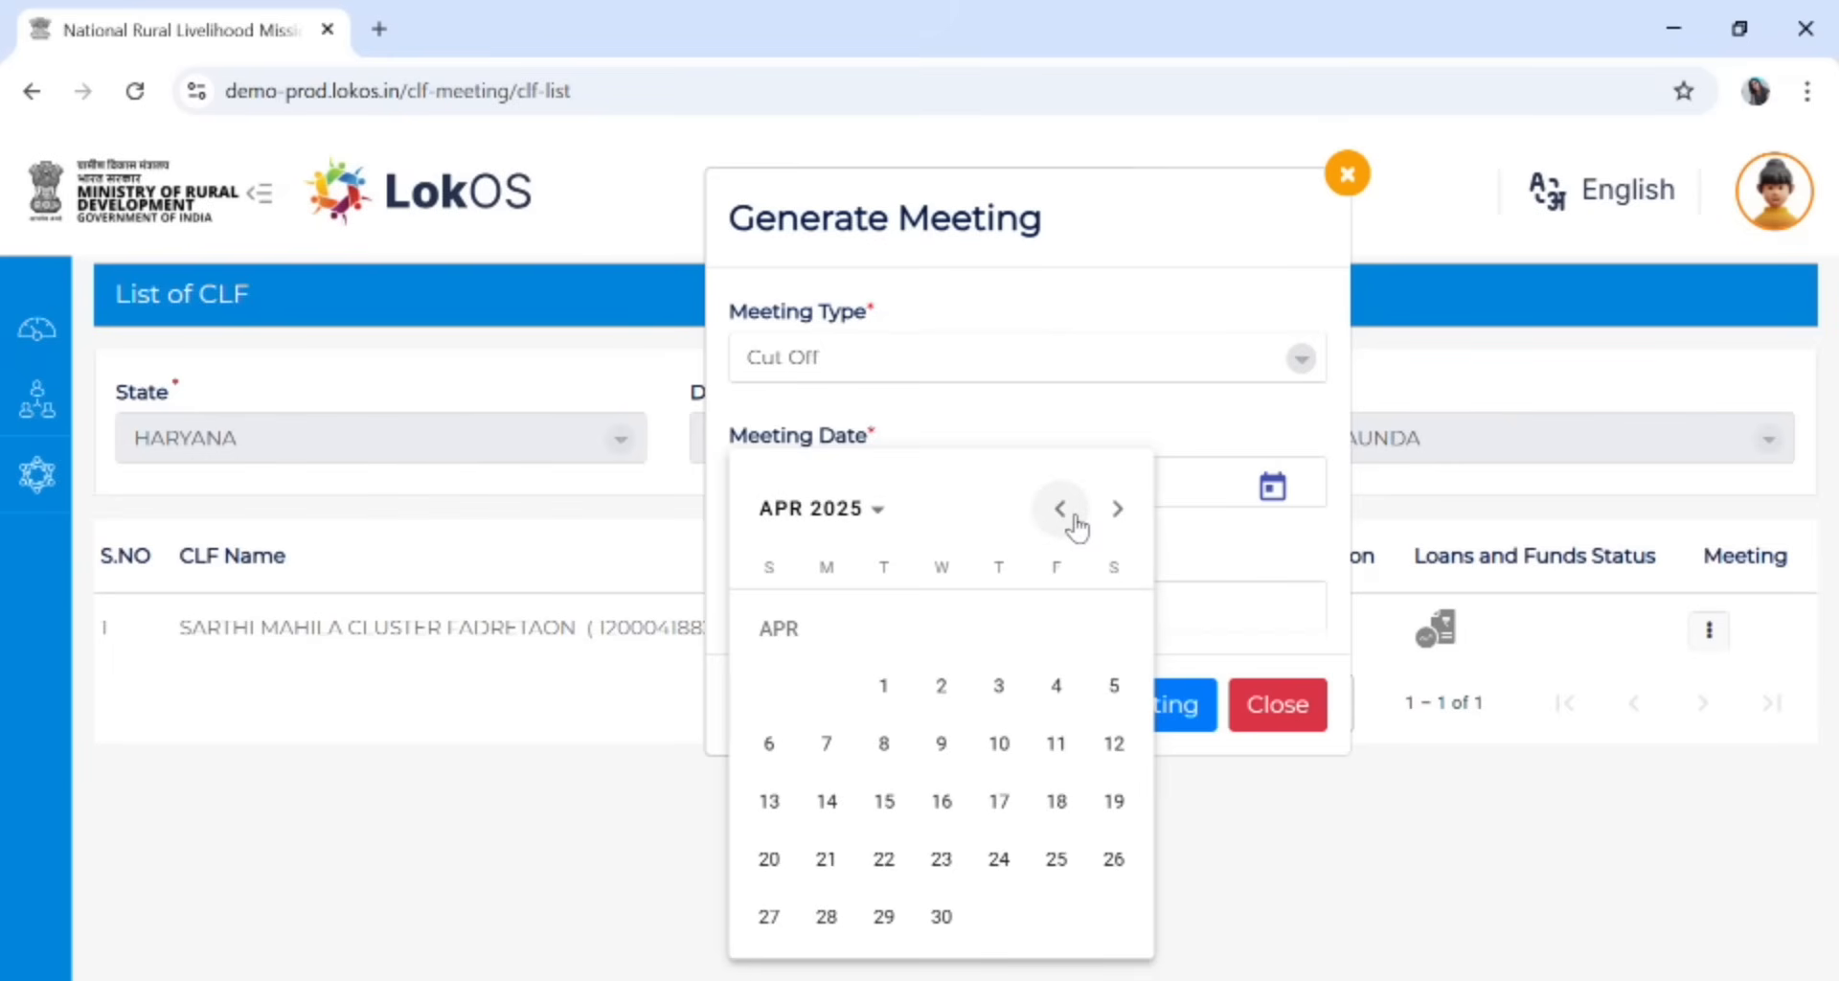
{"action": "left_click", "coordinate": [1061, 509]}
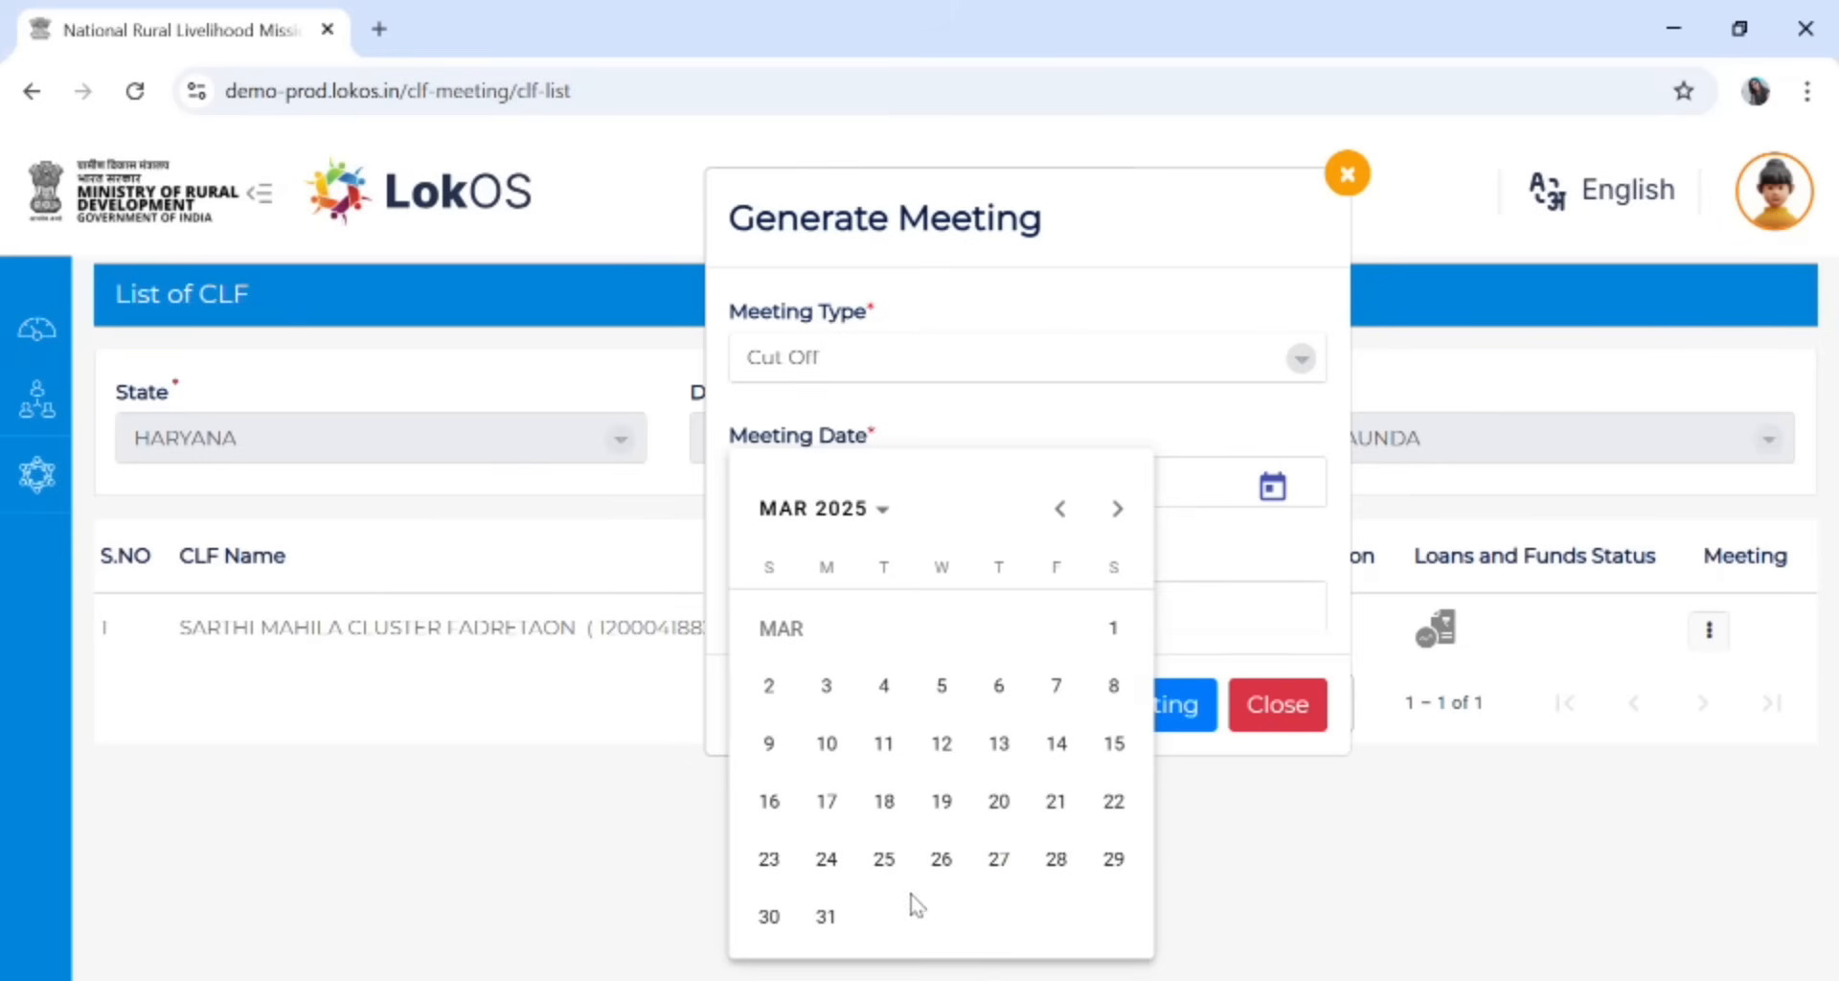
{"action": "left_click", "coordinate": [827, 918]}
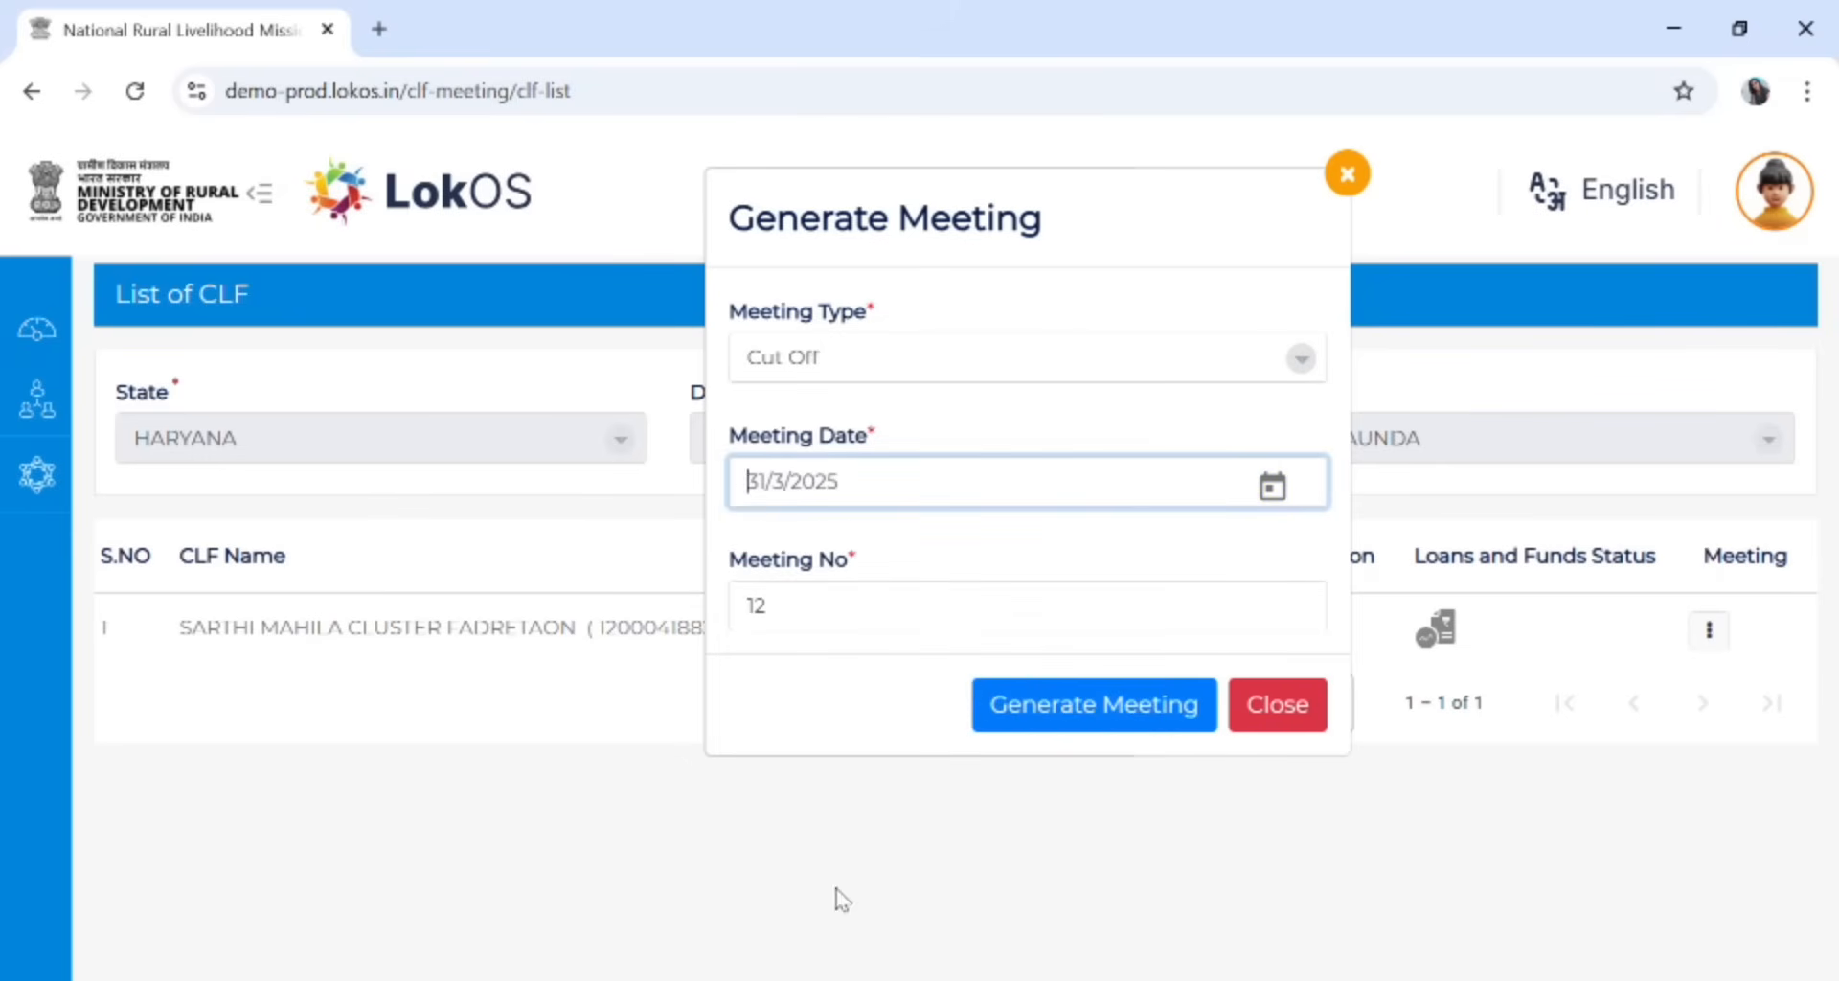
Set the meeting number to 60 and generate the cut-off meeting
{"action": "left_click", "coordinate": [816, 629]}
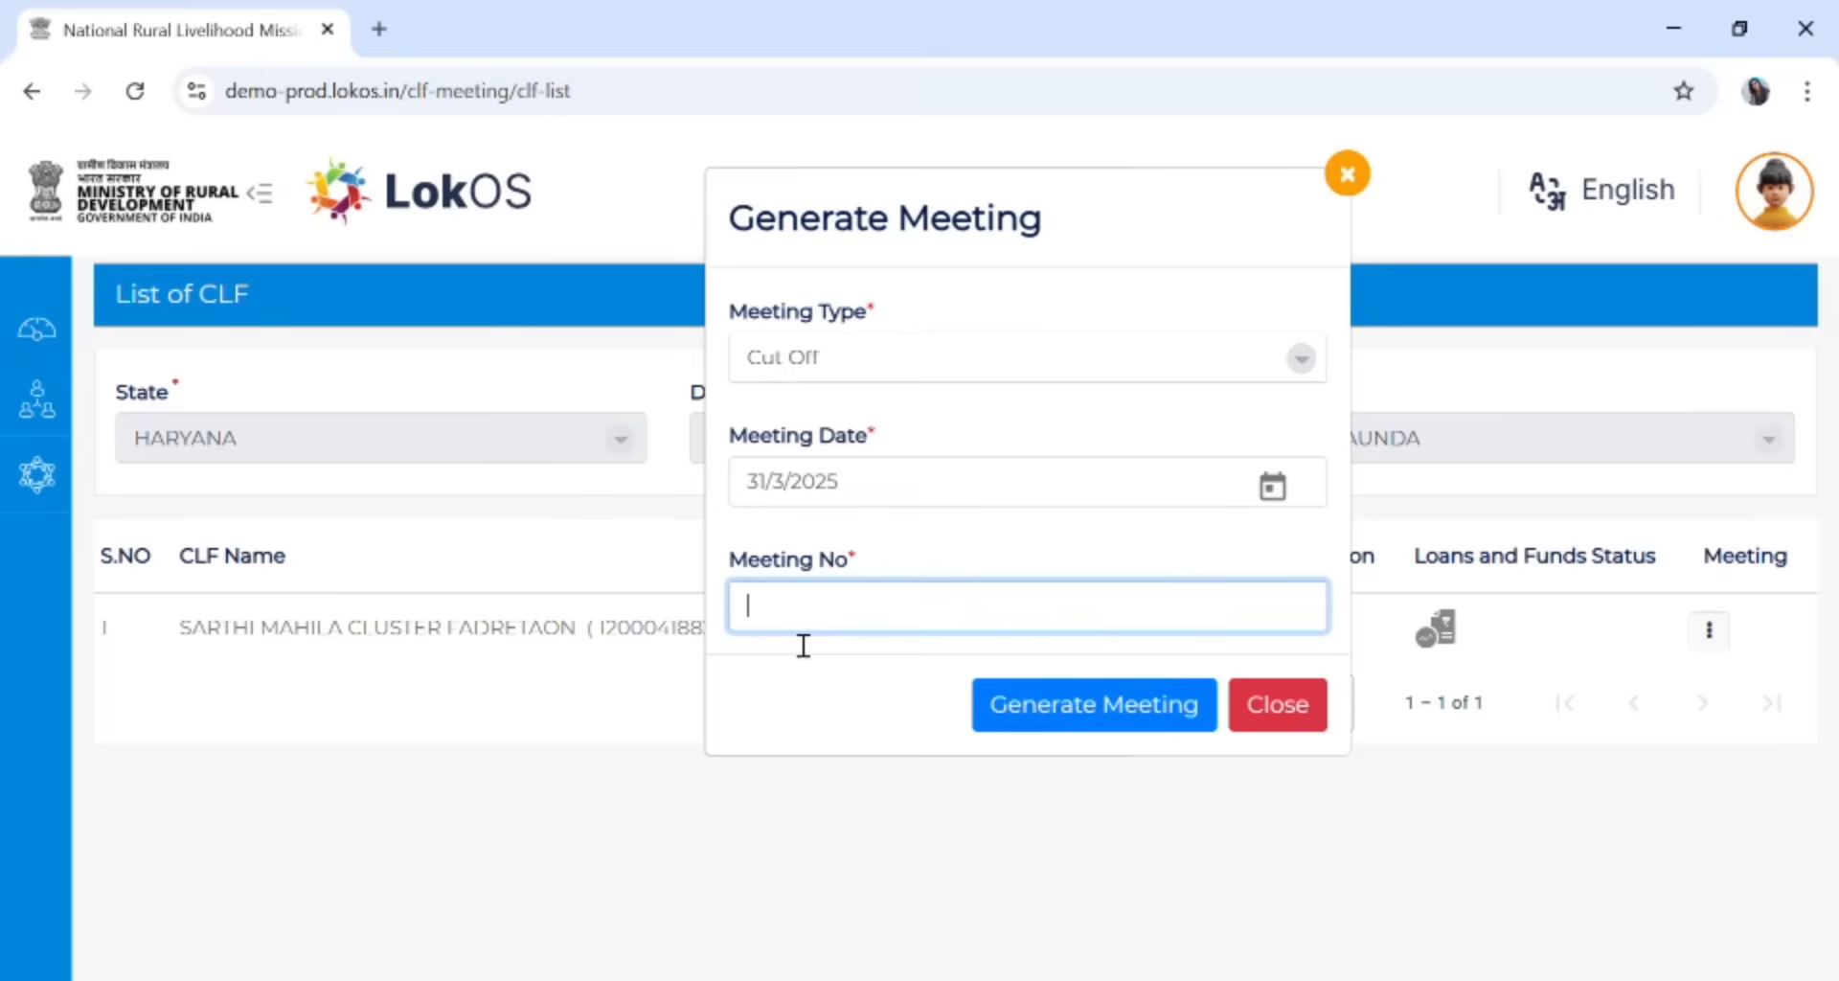
{"action": "type", "text": "60"}
{"action": "left_click", "coordinate": [1128, 726]}
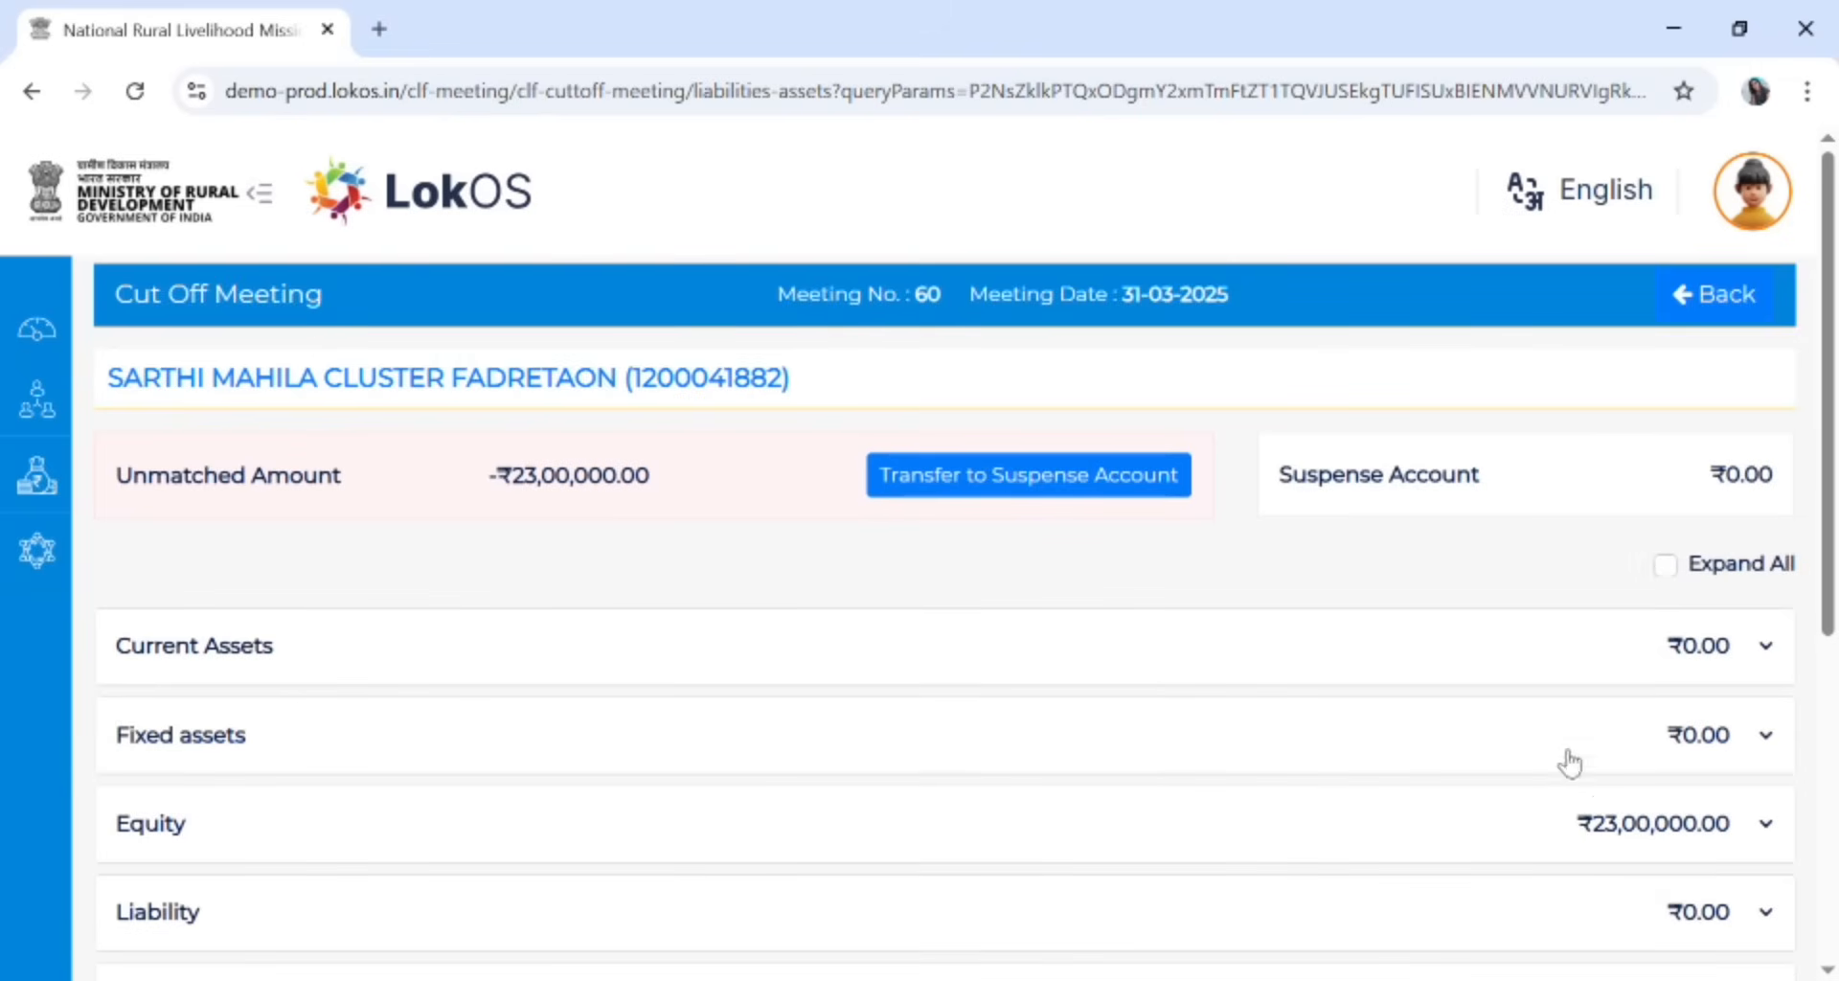
Expand the Equity section and examine the fund amounts listed under Capital Contribution
{"action": "scroll", "coordinate": [614, 586], "scroll_direction": "down", "scroll_amount": 2}
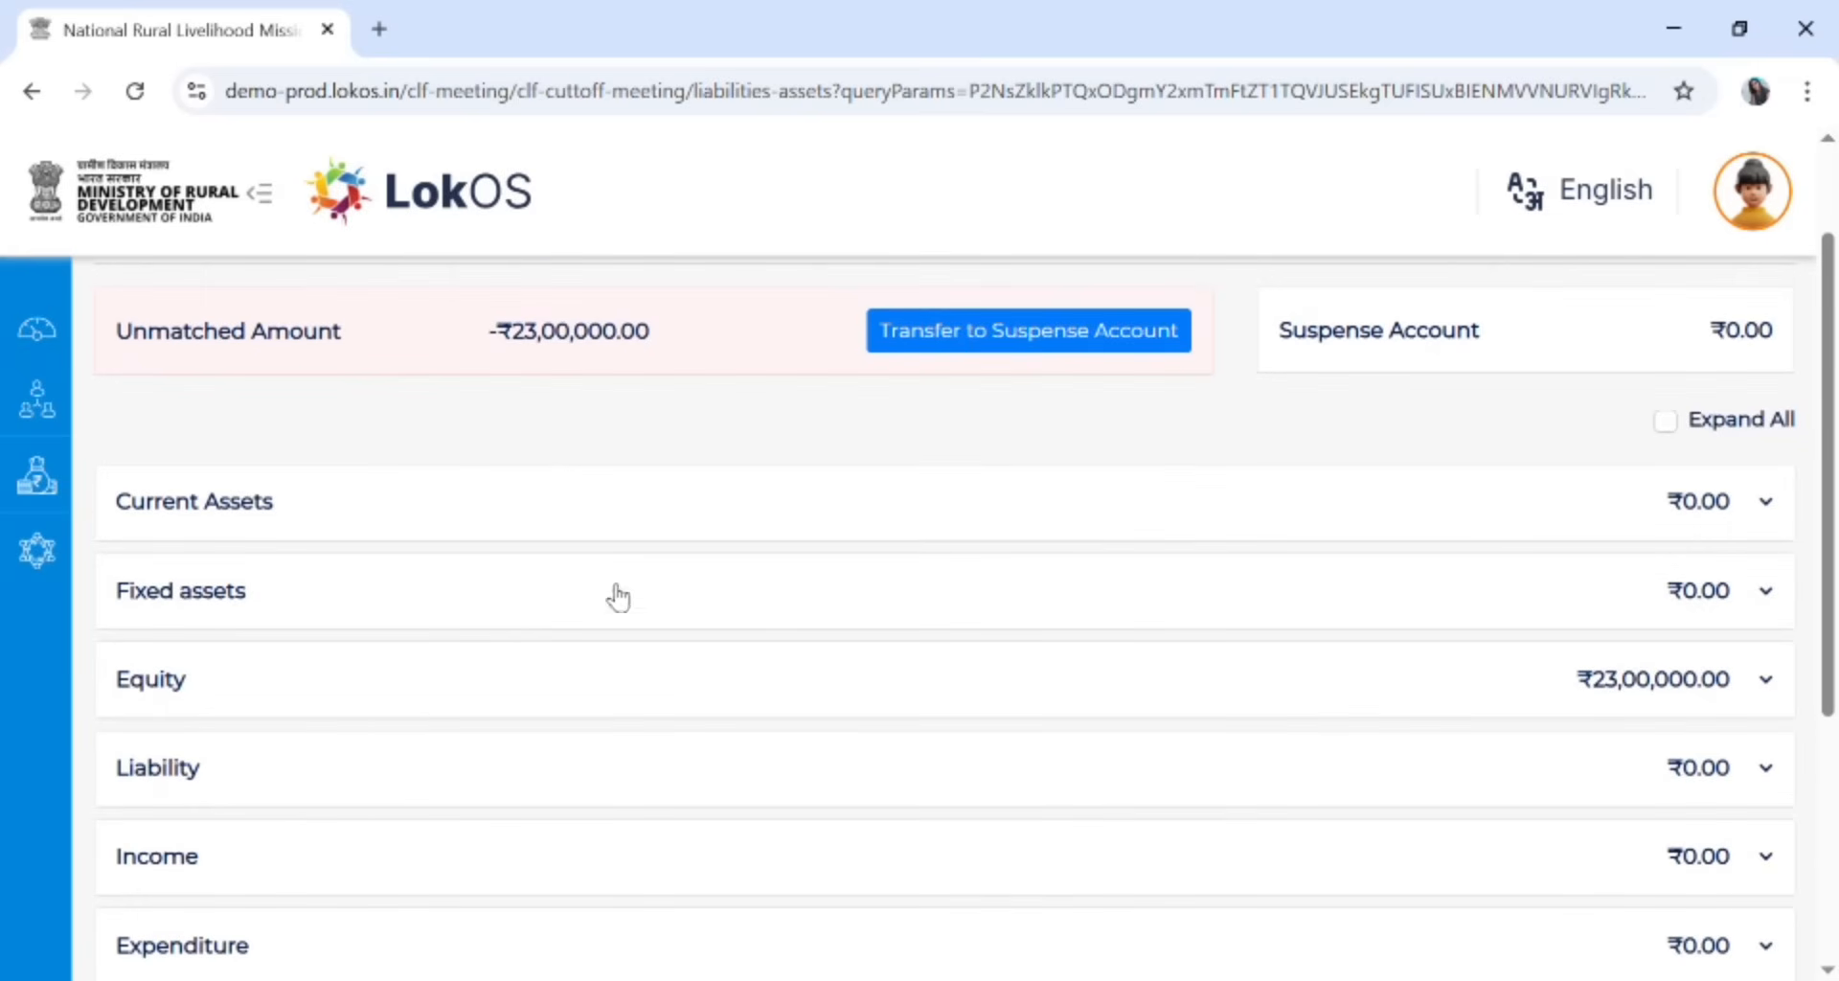
{"action": "left_click", "coordinate": [426, 682]}
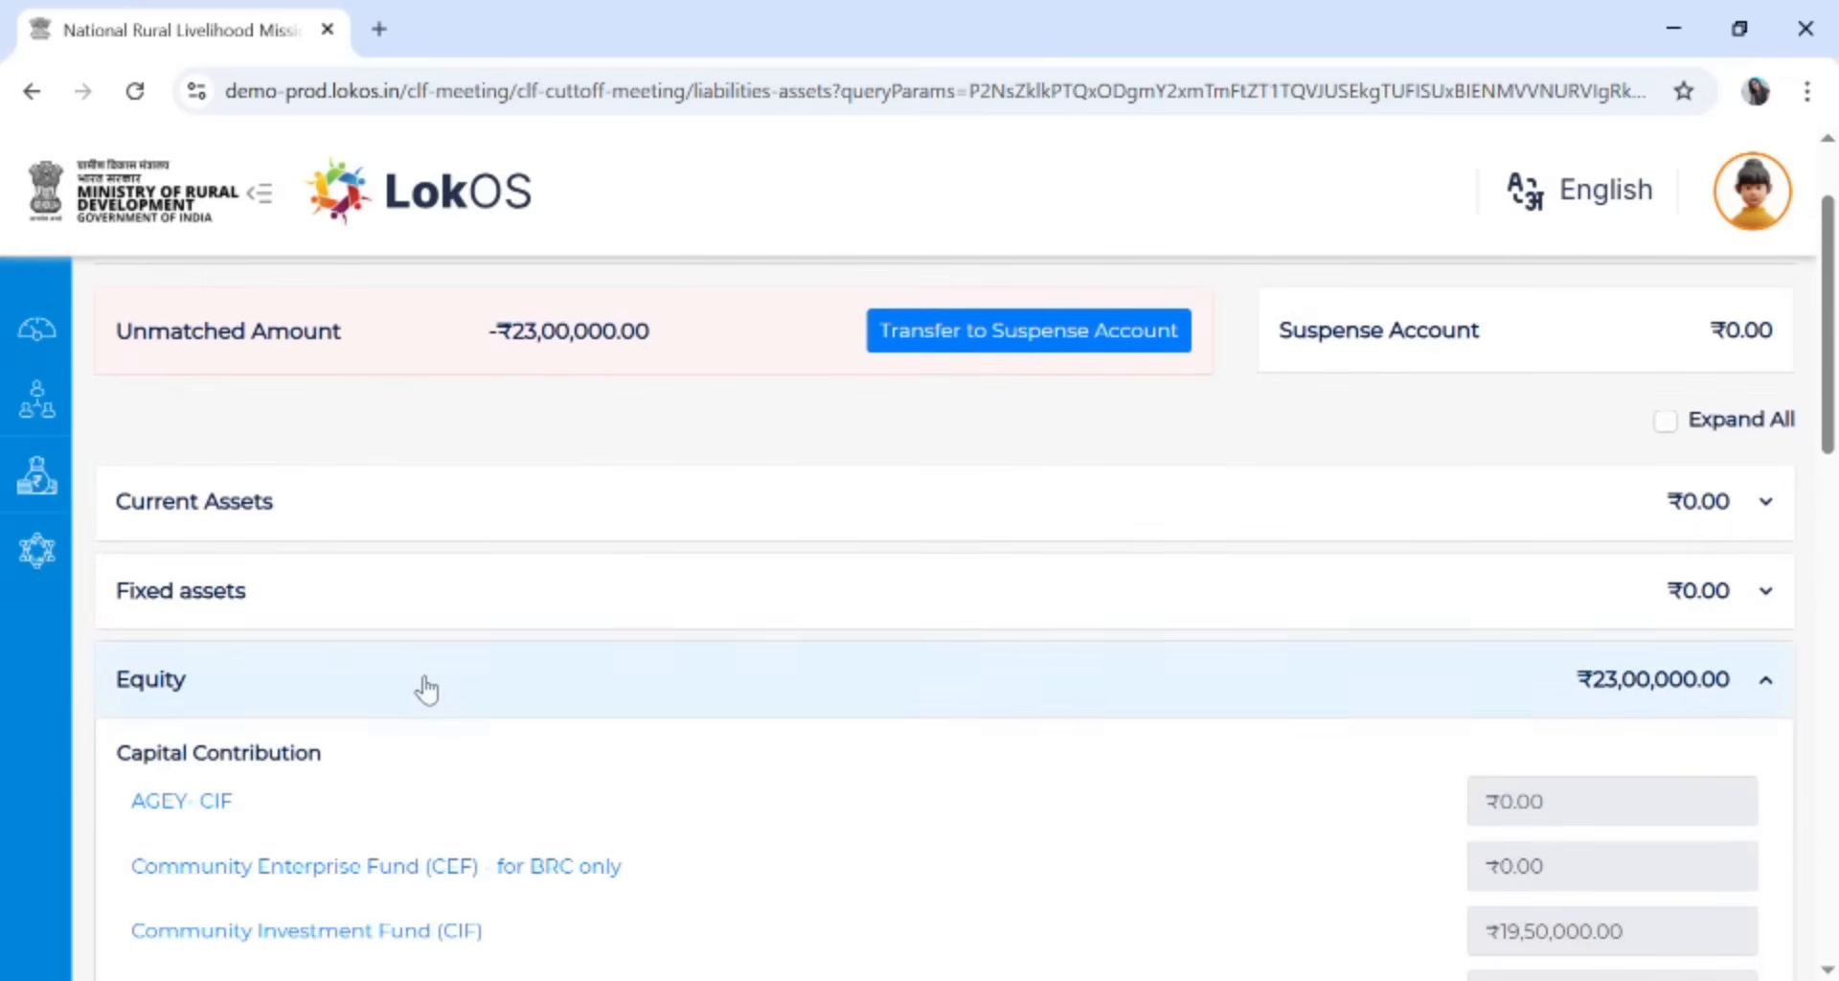
{"action": "scroll", "coordinate": [423, 688], "scroll_direction": "down", "scroll_amount": 4}
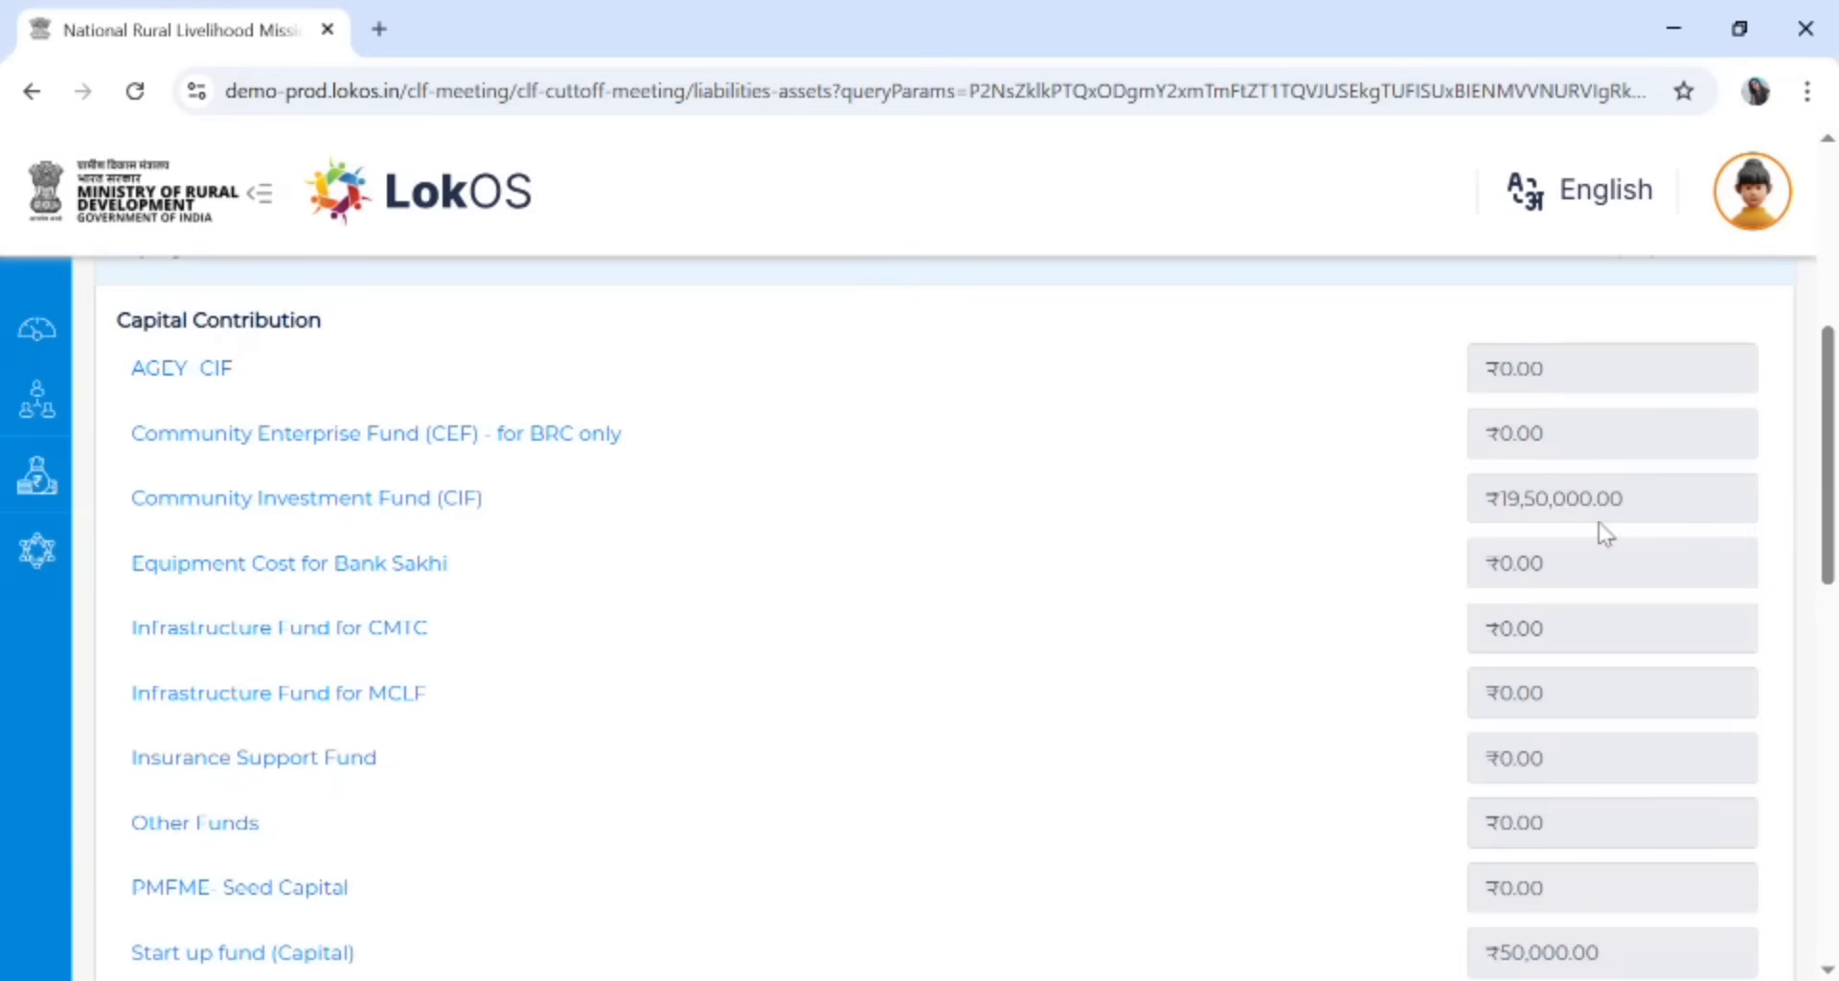
{"action": "scroll", "coordinate": [1464, 540], "scroll_direction": "down", "scroll_amount": 2}
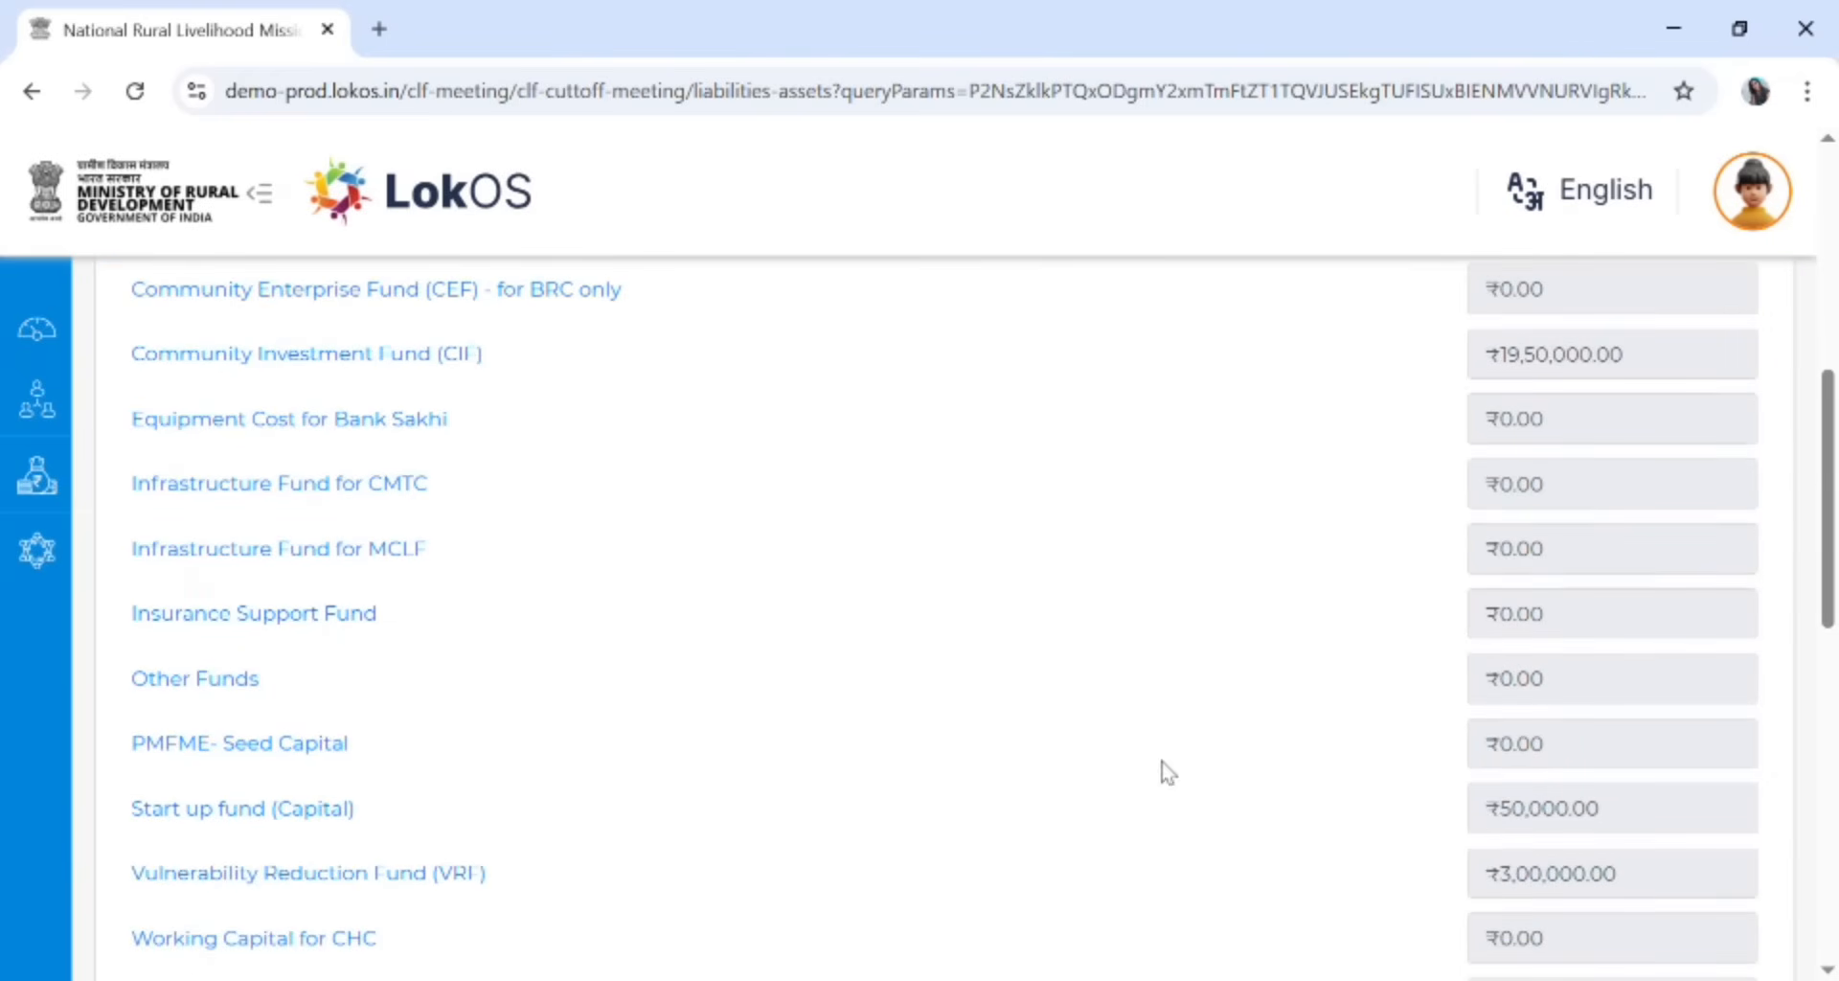
{"action": "scroll", "coordinate": [946, 851], "scroll_direction": "down", "scroll_amount": 1}
{"action": "scroll", "coordinate": [946, 851], "scroll_direction": "down", "scroll_amount": 1}
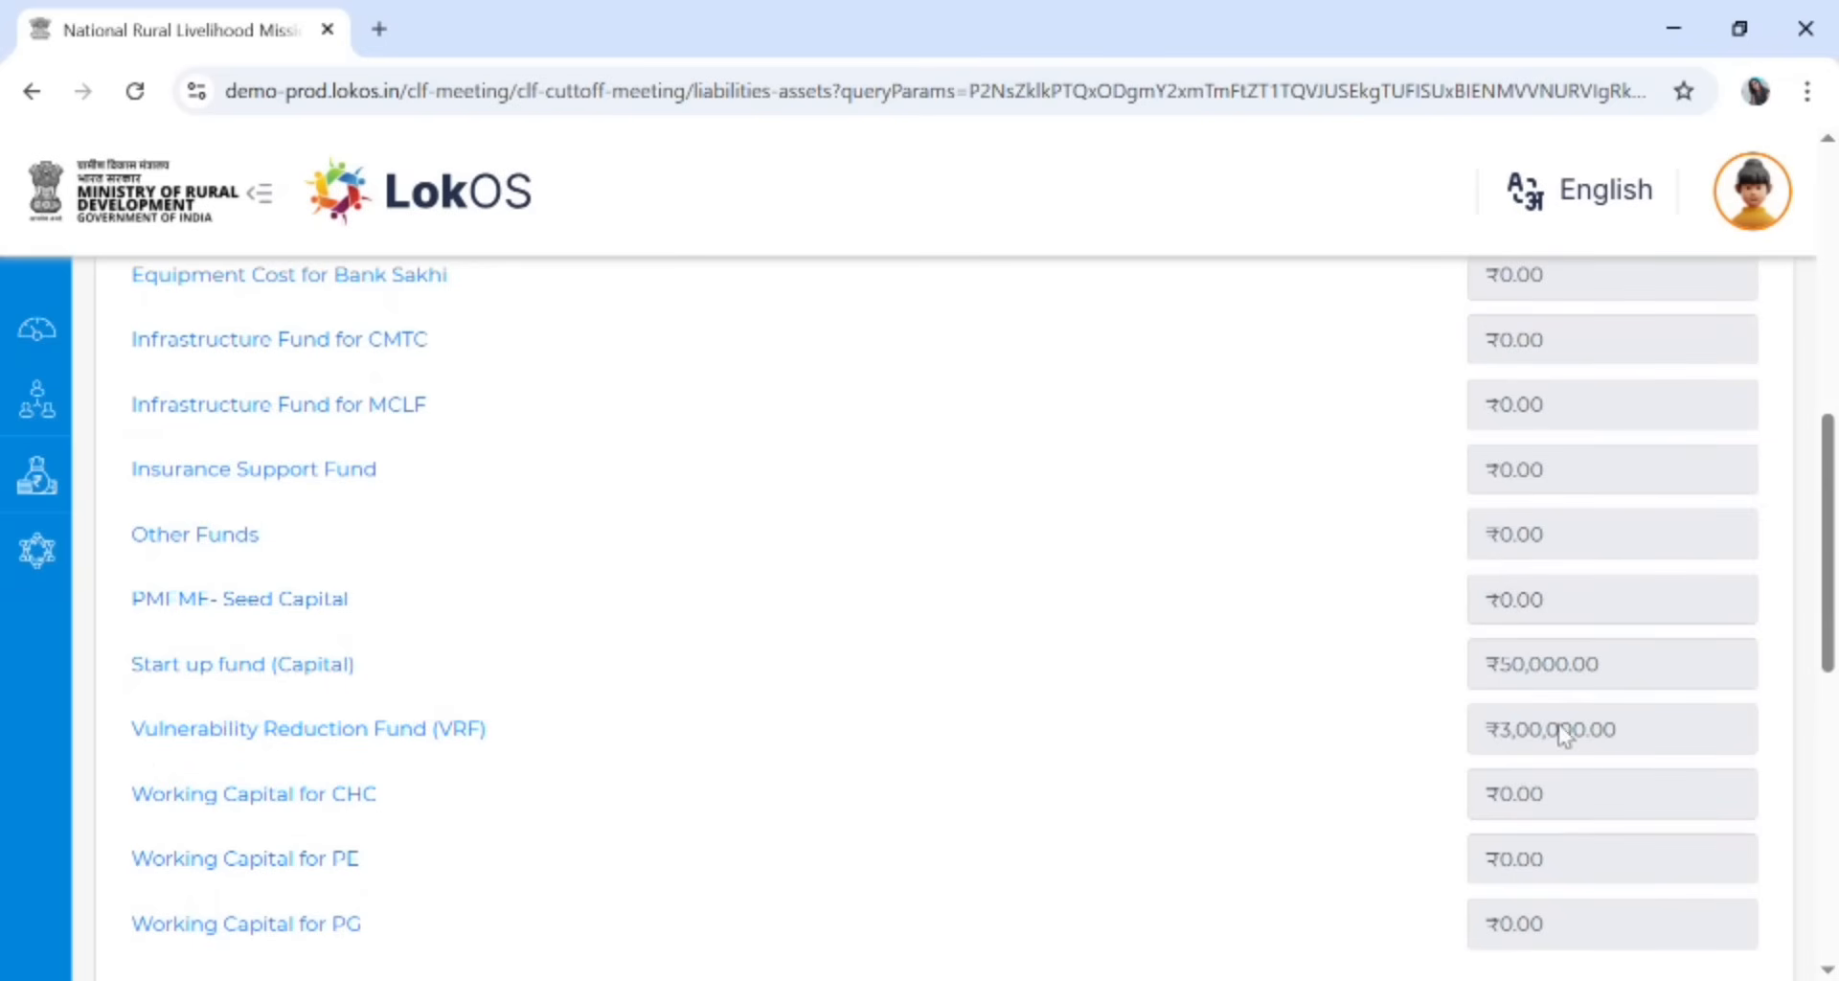
{"action": "scroll", "coordinate": [1220, 780], "scroll_direction": "up", "scroll_amount": 9}
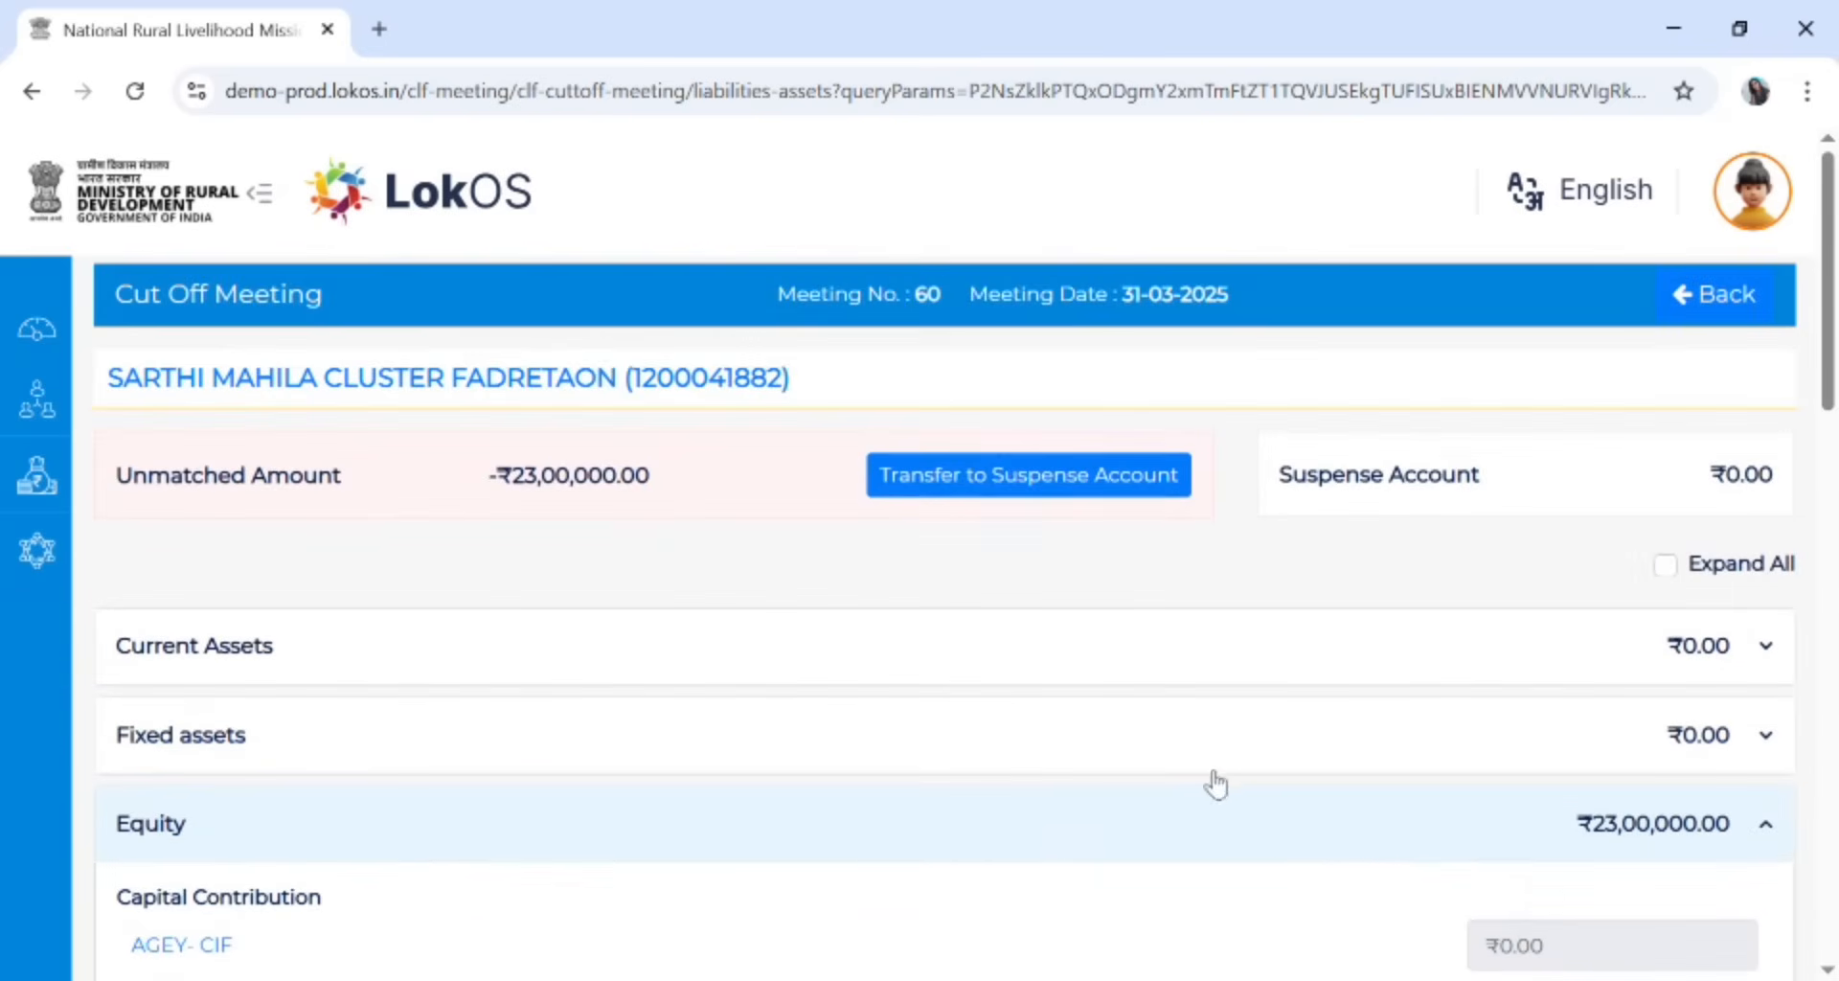
Open the Community Investment Fund (CIF) entry under Equity, review its summary of received vouchers, and close it
{"action": "scroll", "coordinate": [1047, 840], "scroll_direction": "down", "scroll_amount": 5}
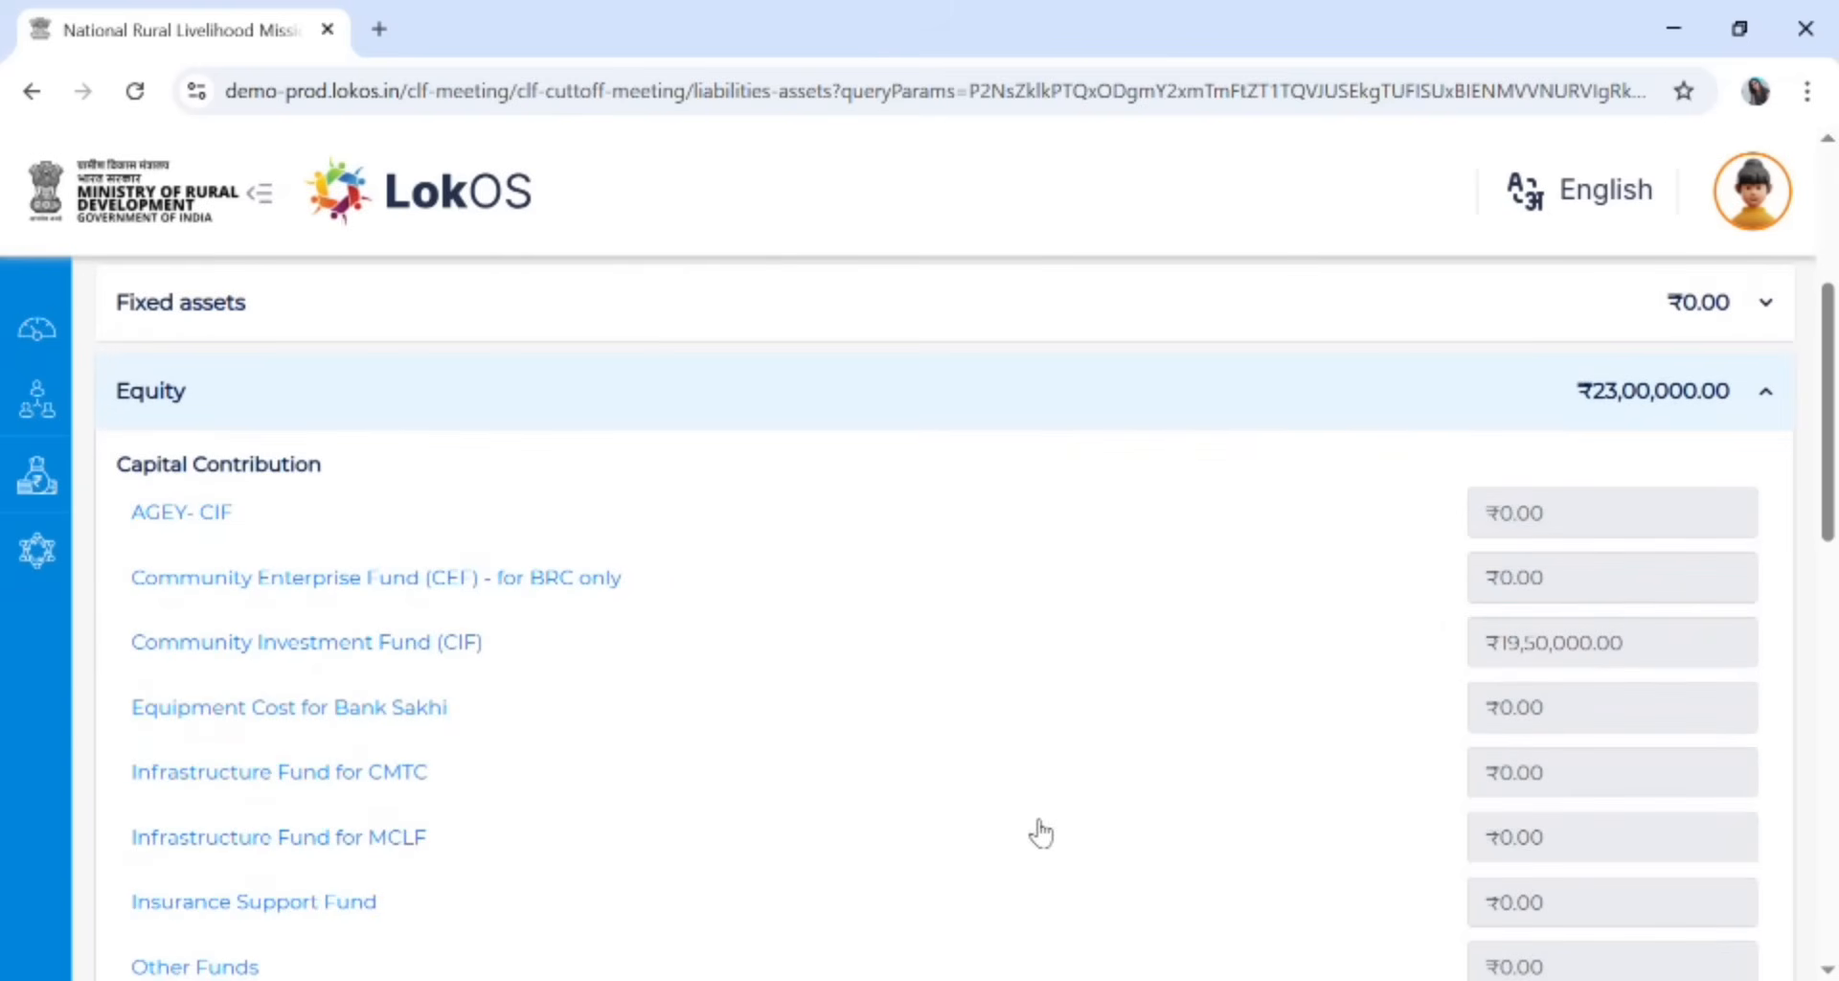
{"action": "left_click", "coordinate": [386, 643]}
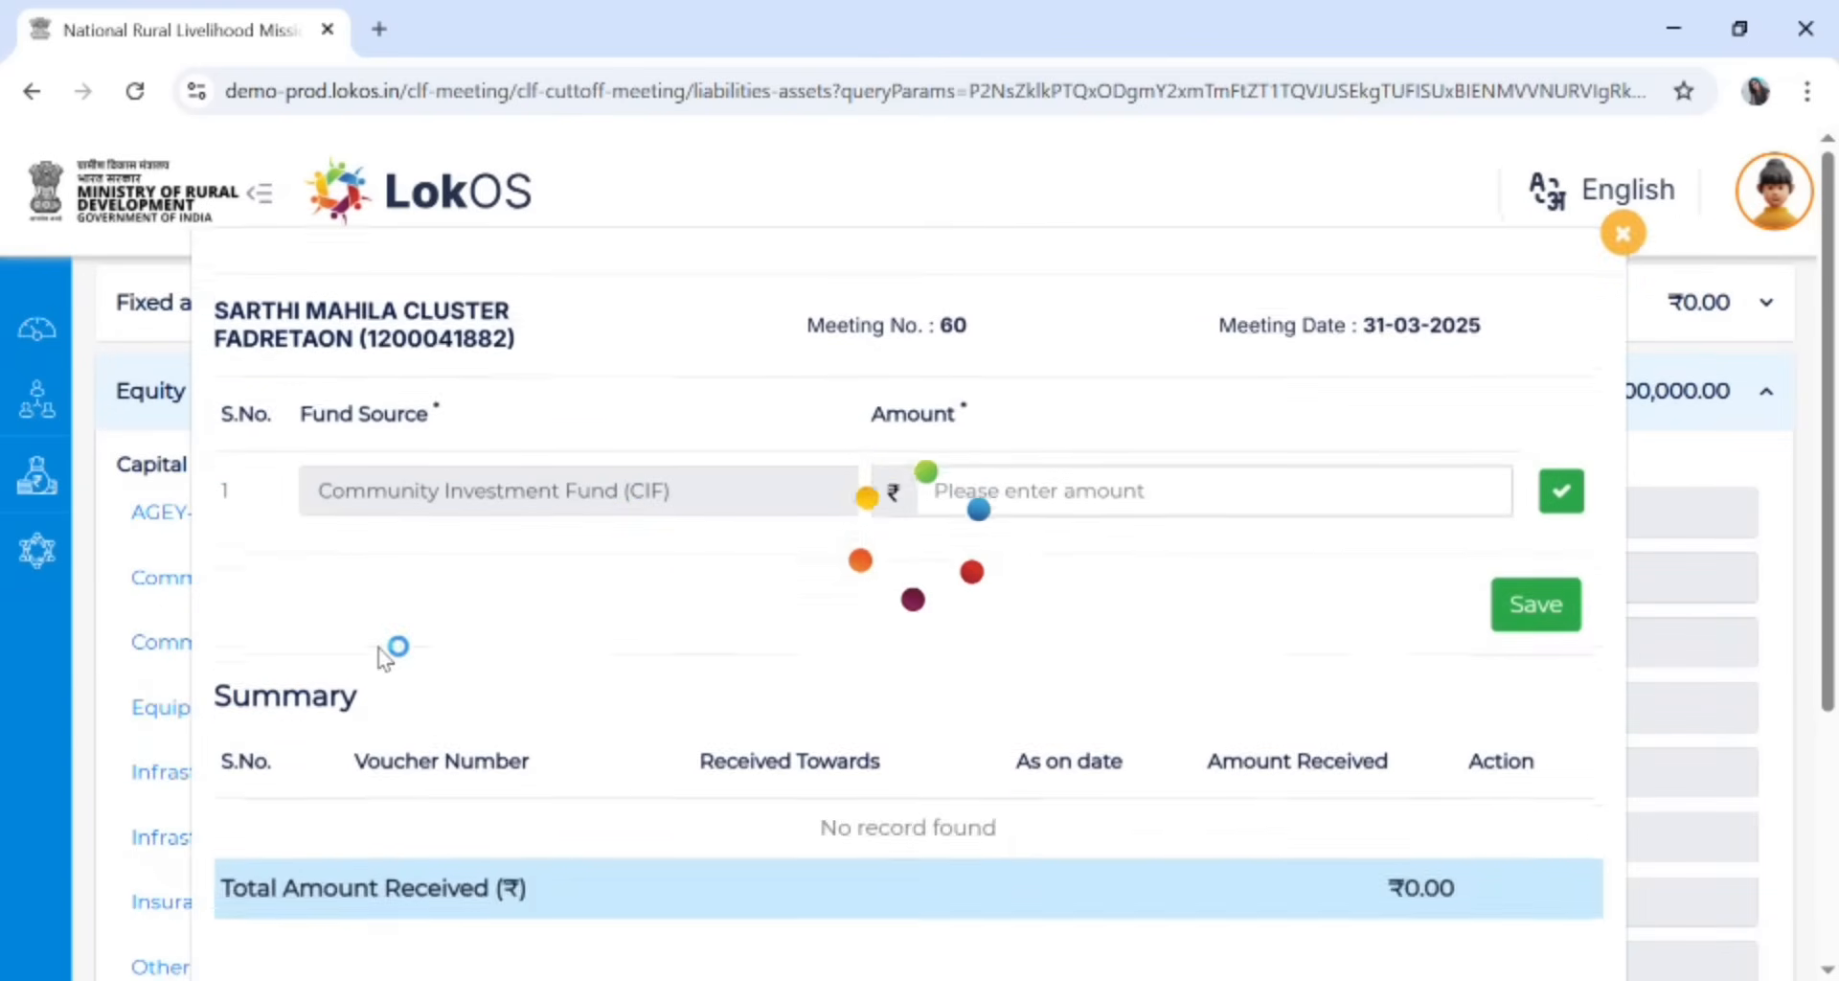
{"action": "scroll", "coordinate": [843, 709], "scroll_direction": "down", "scroll_amount": 3}
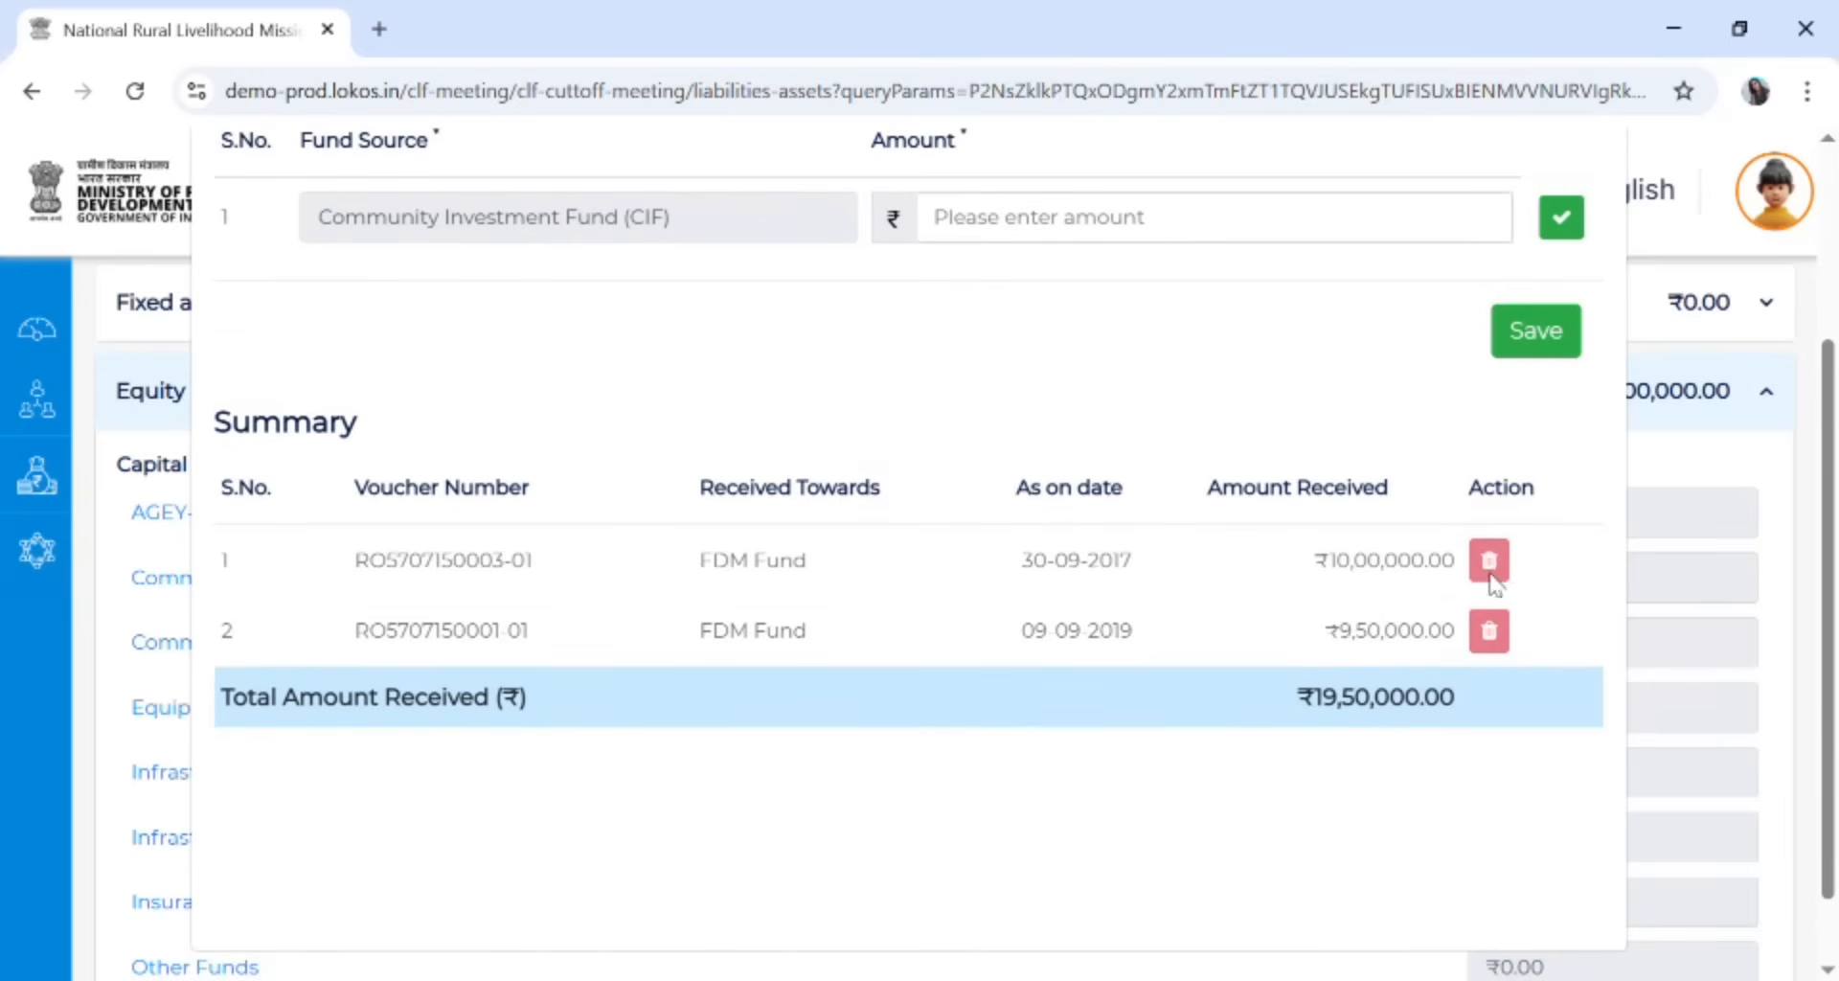
{"action": "scroll", "coordinate": [1068, 603], "scroll_direction": "up", "scroll_amount": 1}
{"action": "scroll", "coordinate": [1070, 605], "scroll_direction": "up", "scroll_amount": 3}
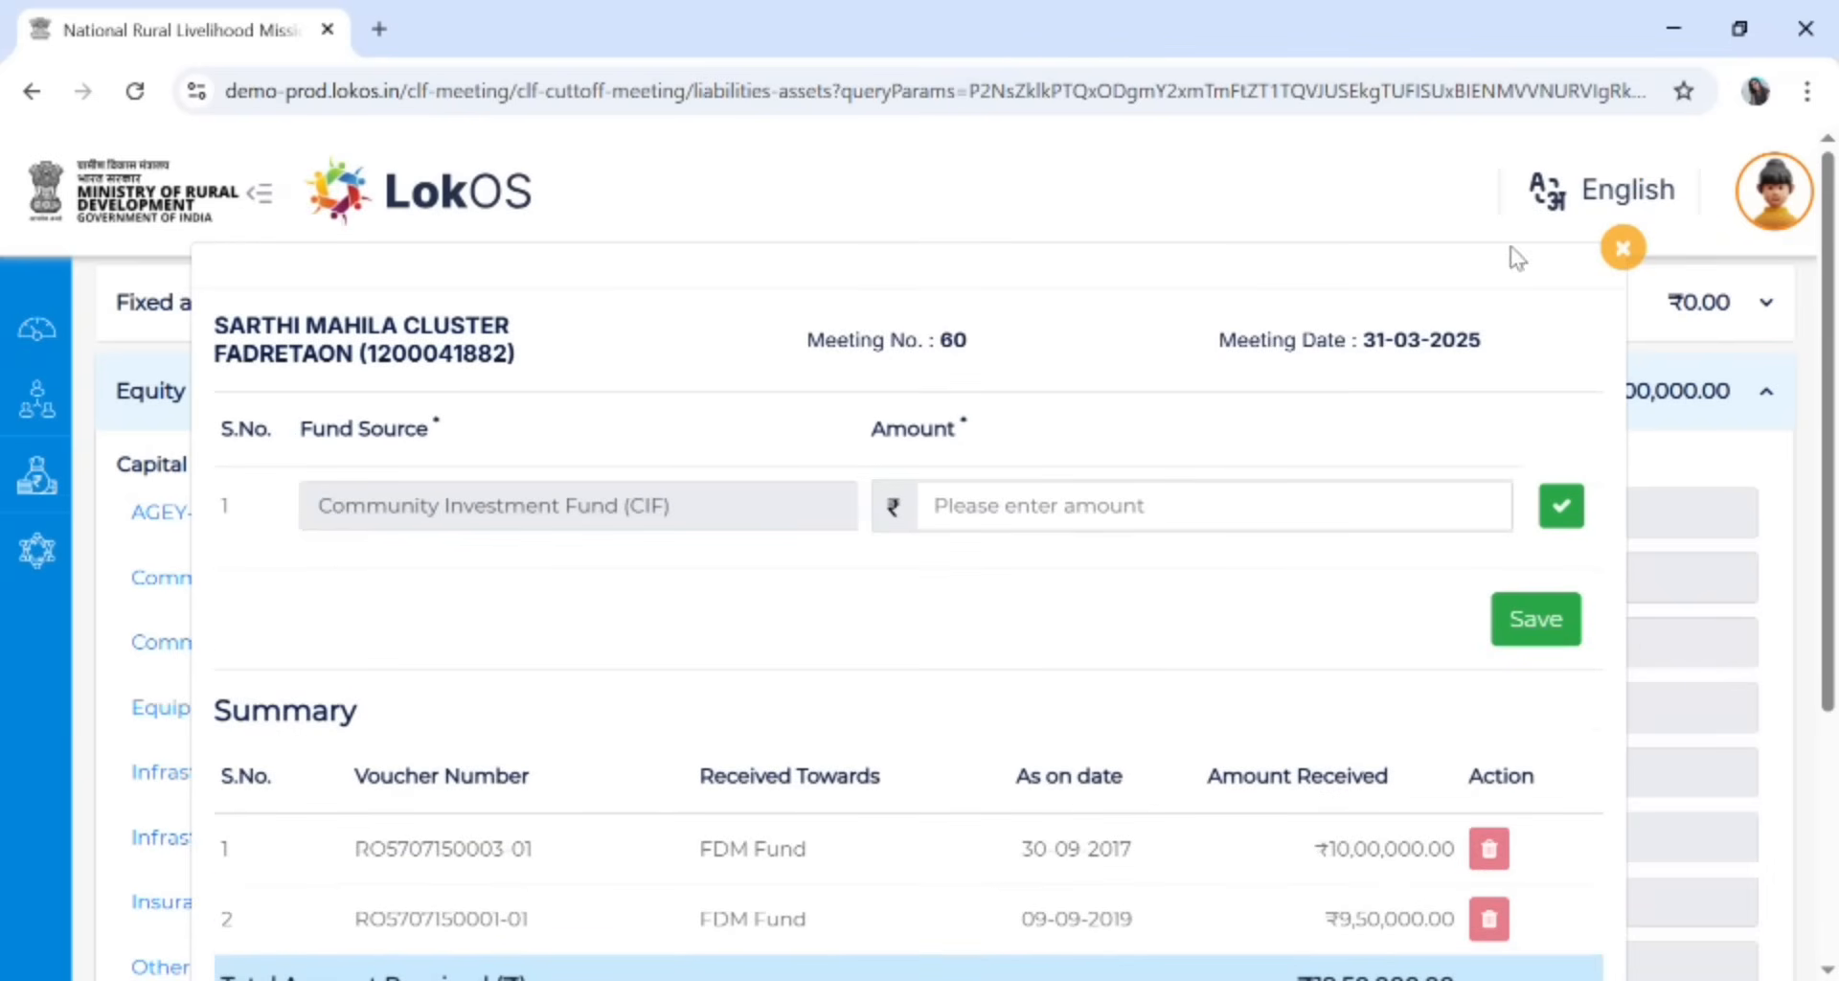
{"action": "left_click", "coordinate": [1622, 250]}
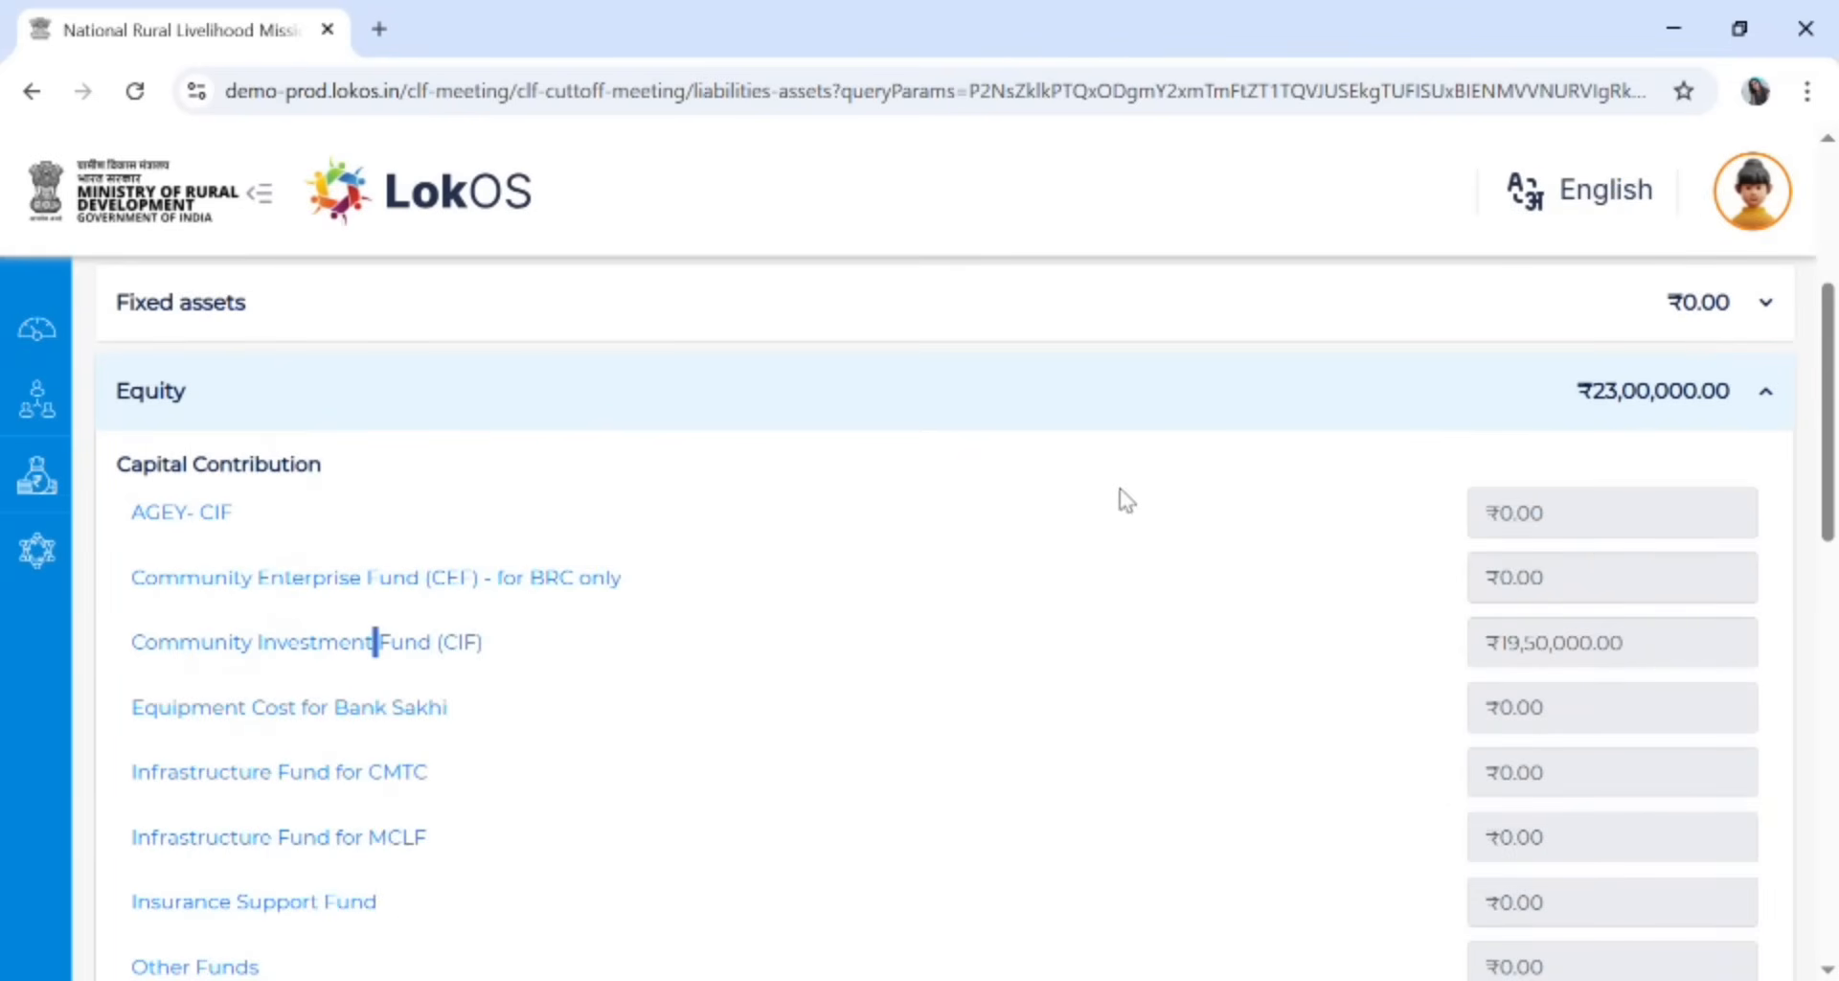
Collapse Equity, examine the Advance from SRLM items in the Liability section, and collapse that section
{"action": "left_click", "coordinate": [888, 393]}
{"action": "scroll", "coordinate": [834, 398], "scroll_direction": "up", "scroll_amount": 3}
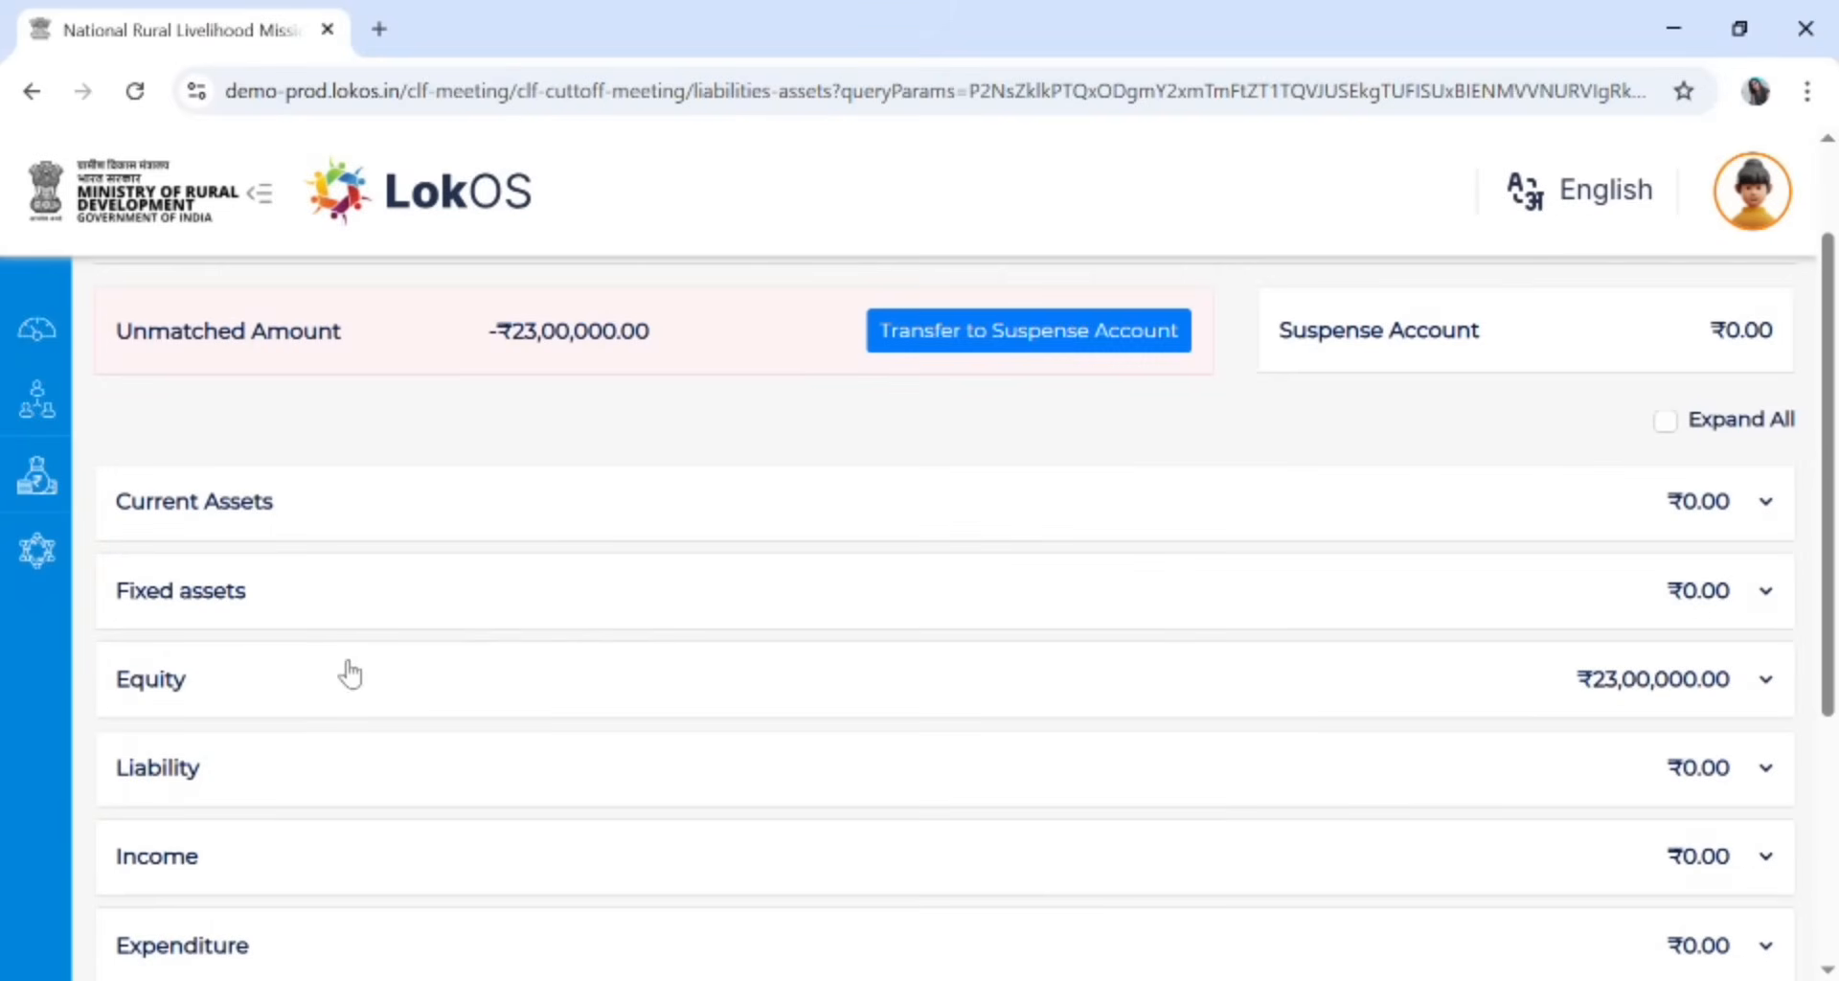
{"action": "left_click", "coordinate": [255, 774]}
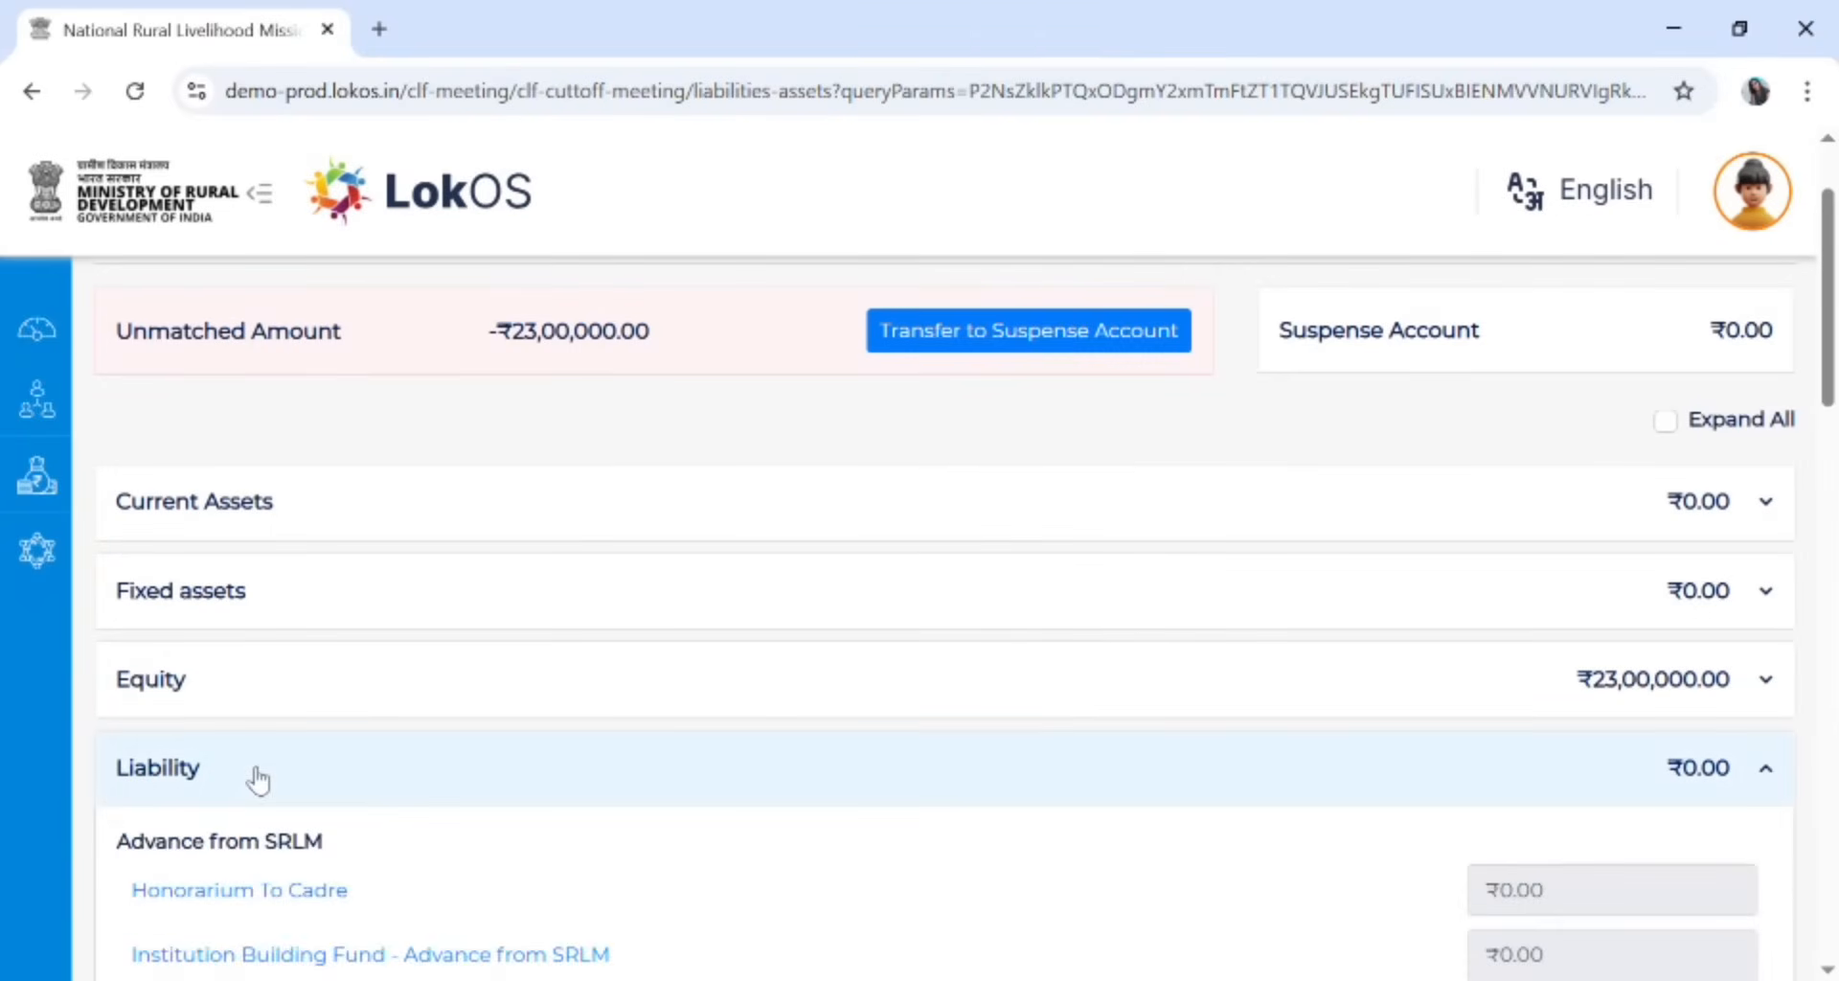
{"action": "scroll", "coordinate": [200, 745], "scroll_direction": "down", "scroll_amount": 3}
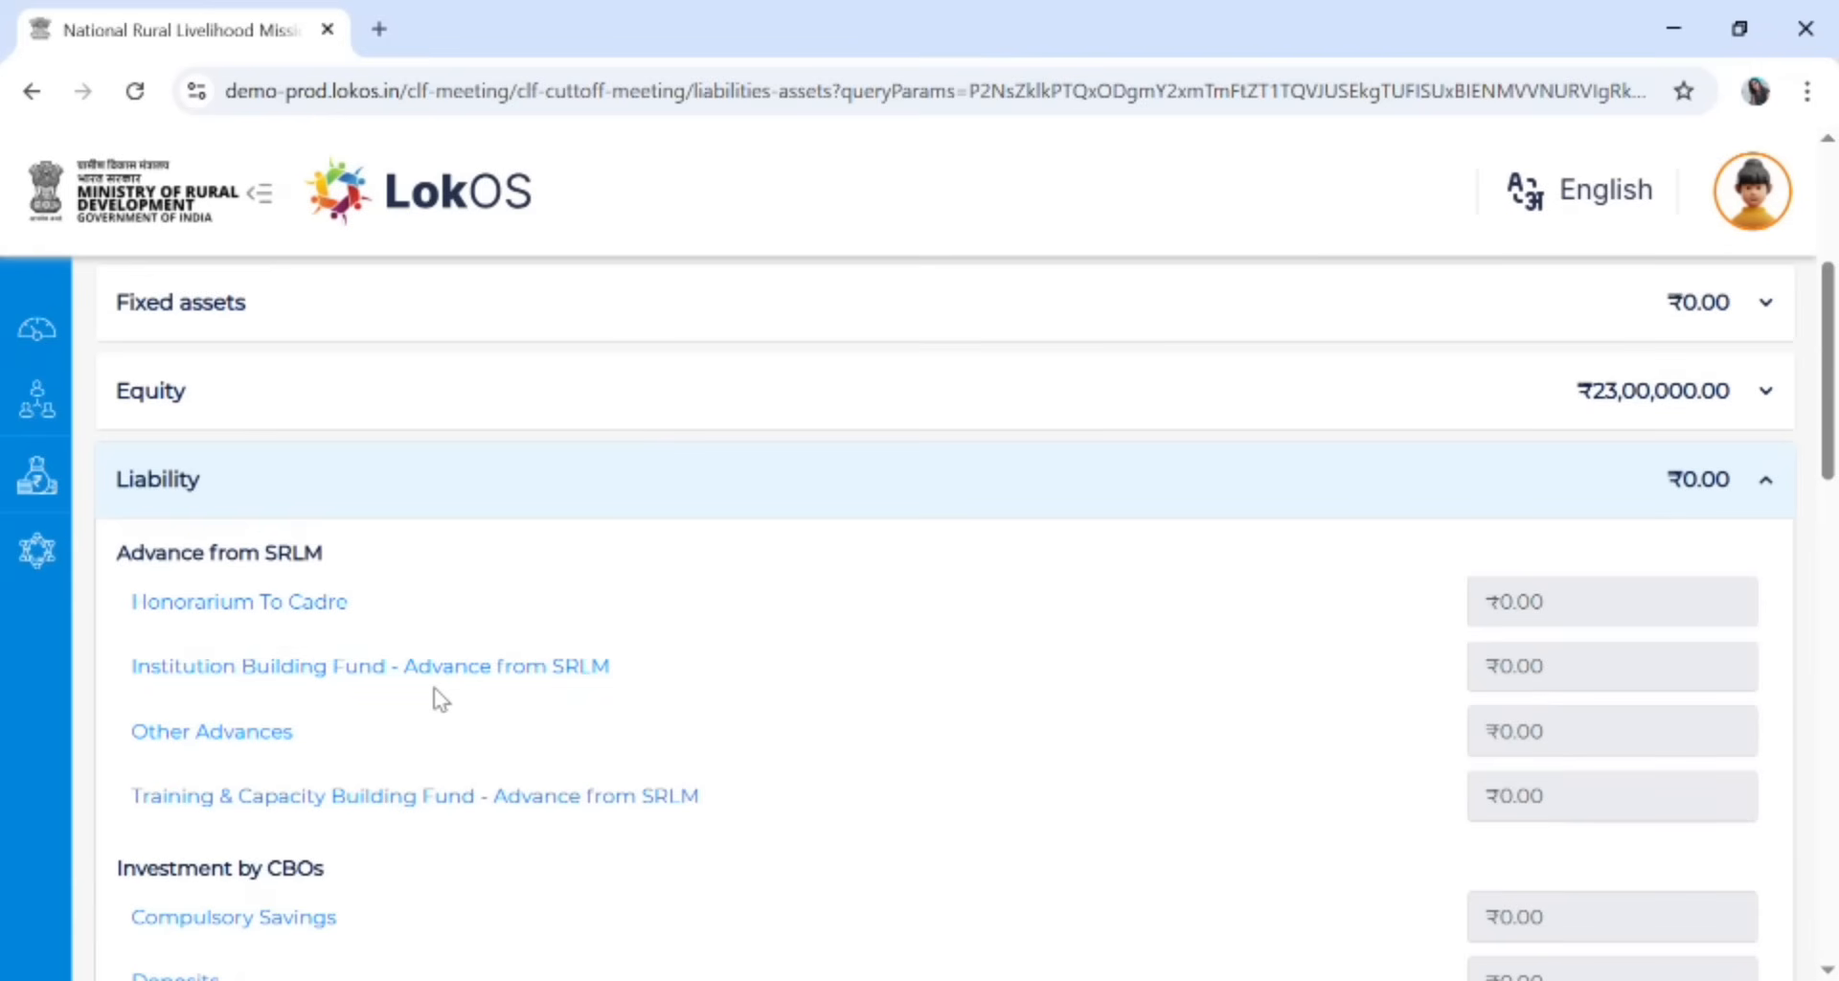
{"action": "left_click", "coordinate": [490, 504]}
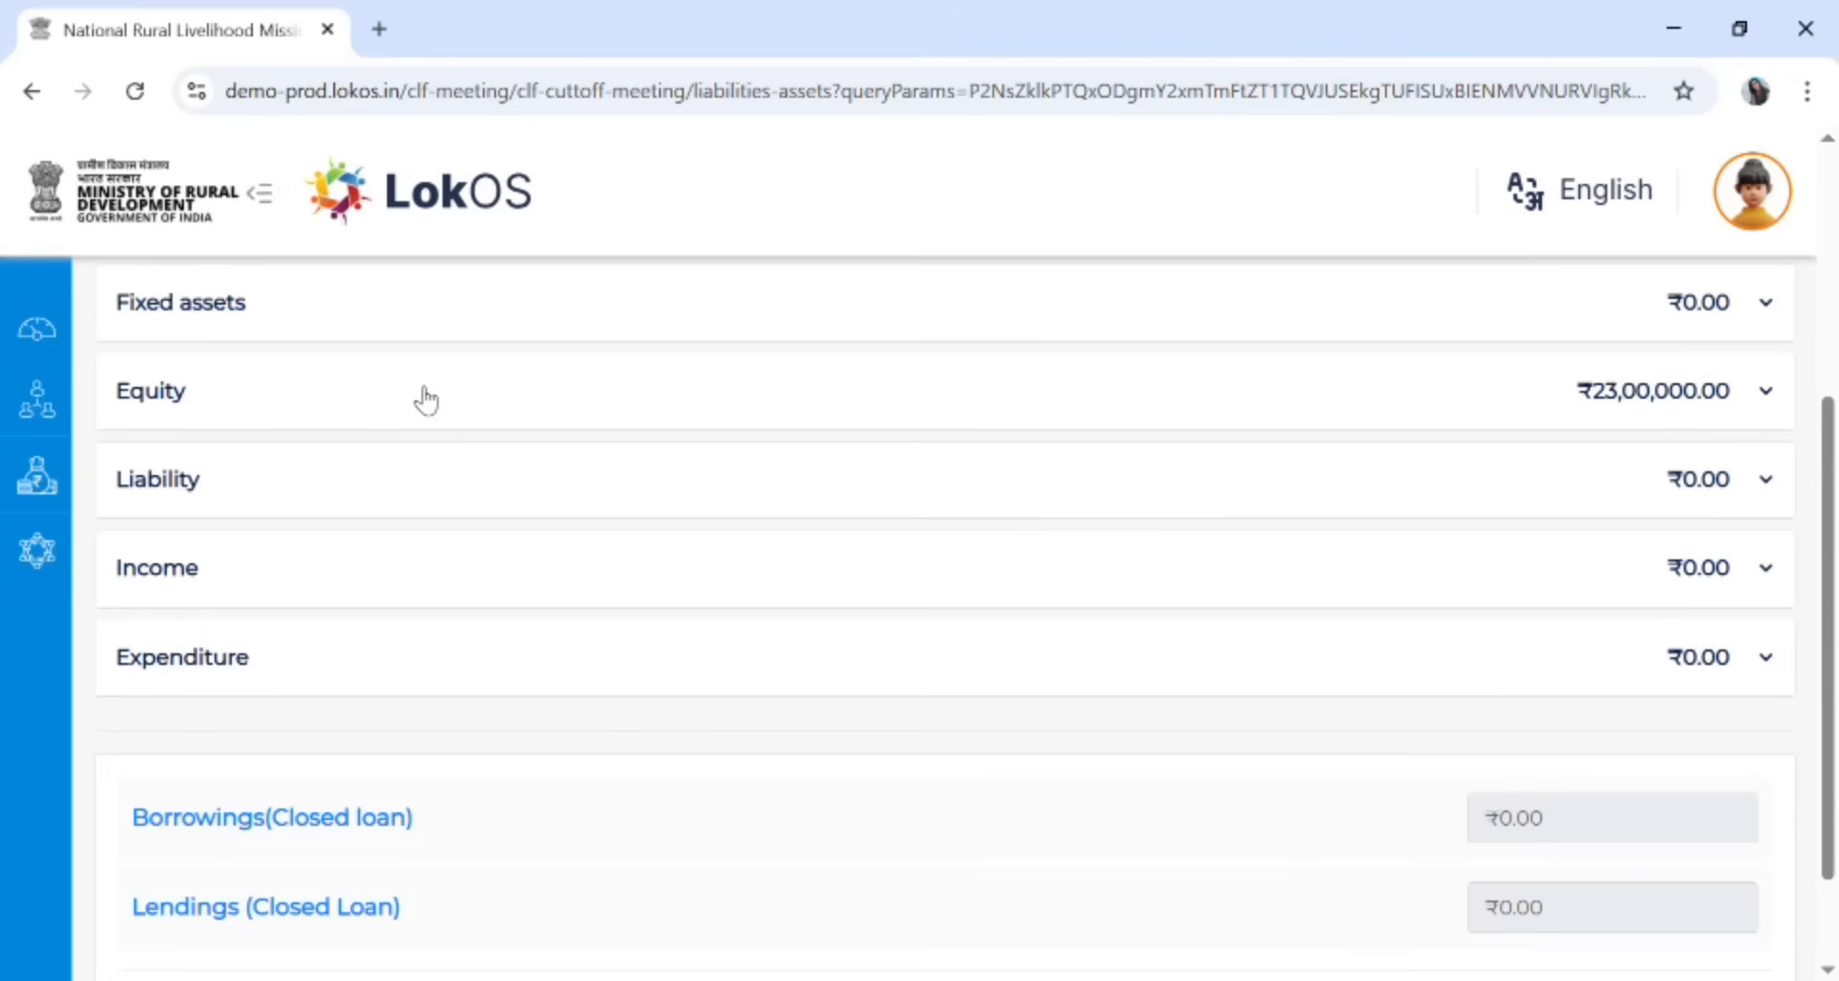
Add an amount of 3,00,000 to Community Investment Fund (CIF) under Equity and save it
{"action": "left_click", "coordinate": [595, 399]}
{"action": "scroll", "coordinate": [602, 397], "scroll_direction": "down", "scroll_amount": 1}
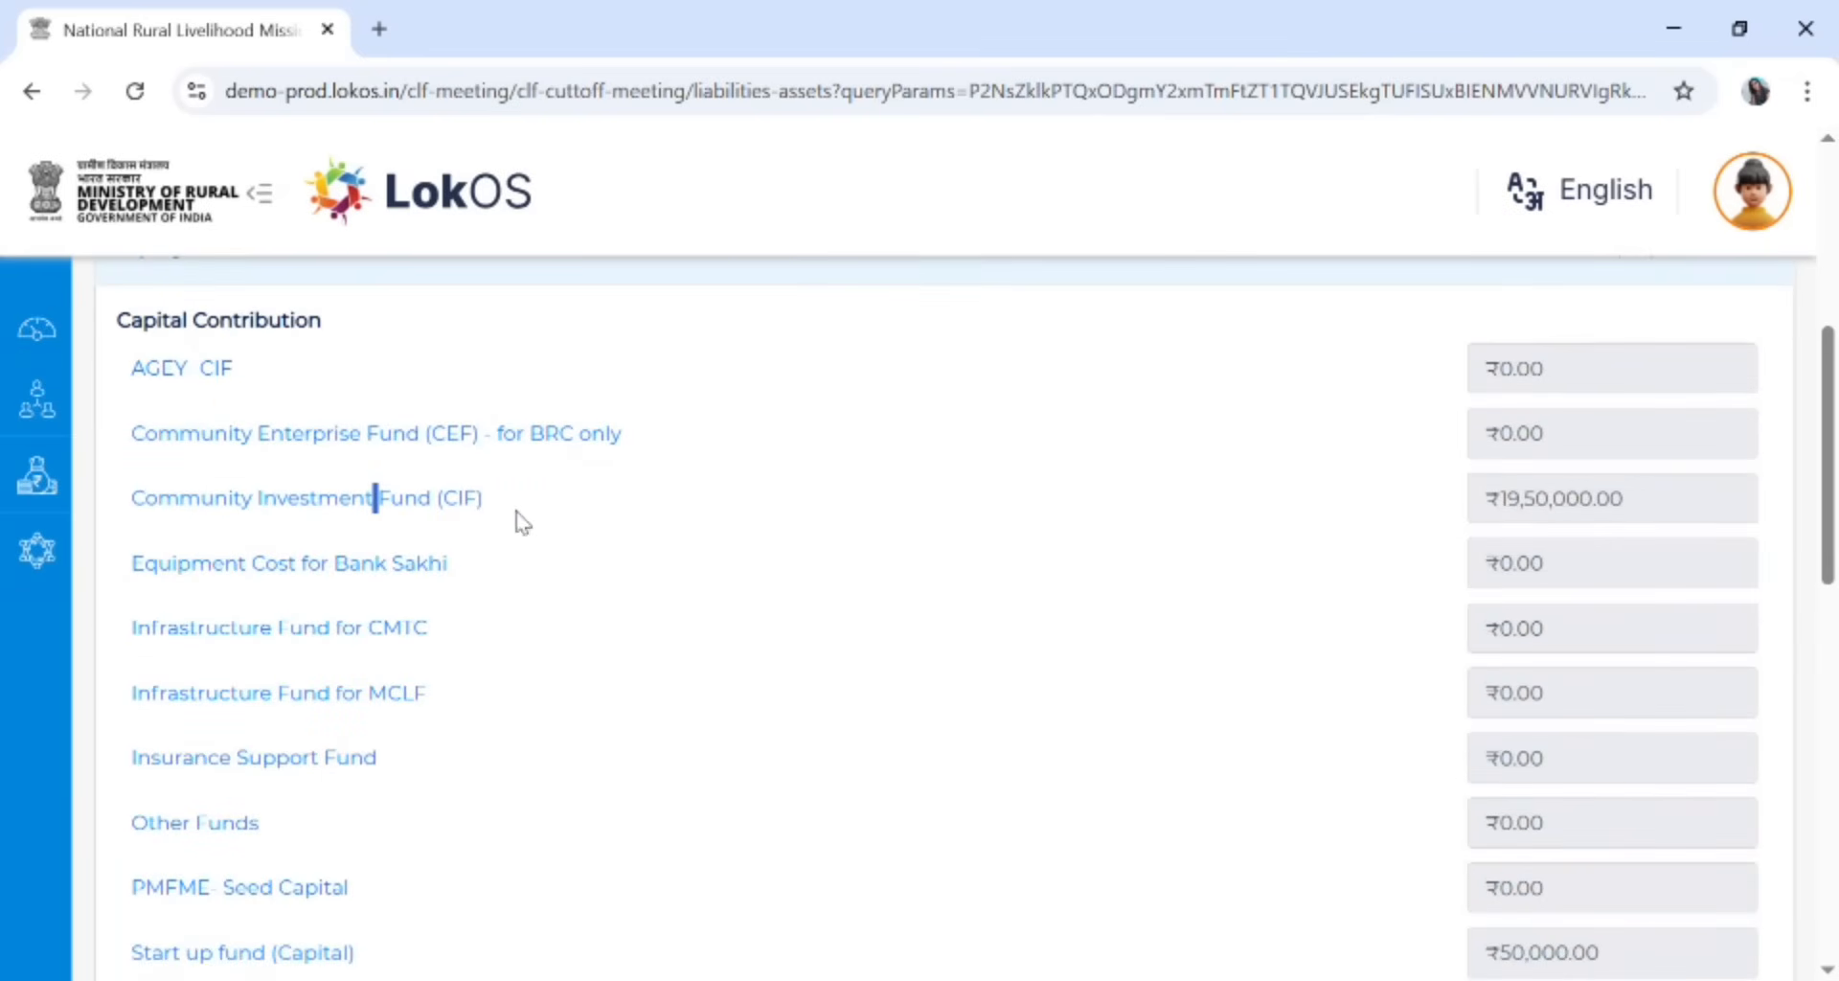
{"action": "scroll", "coordinate": [720, 713], "scroll_direction": "up", "scroll_amount": 1}
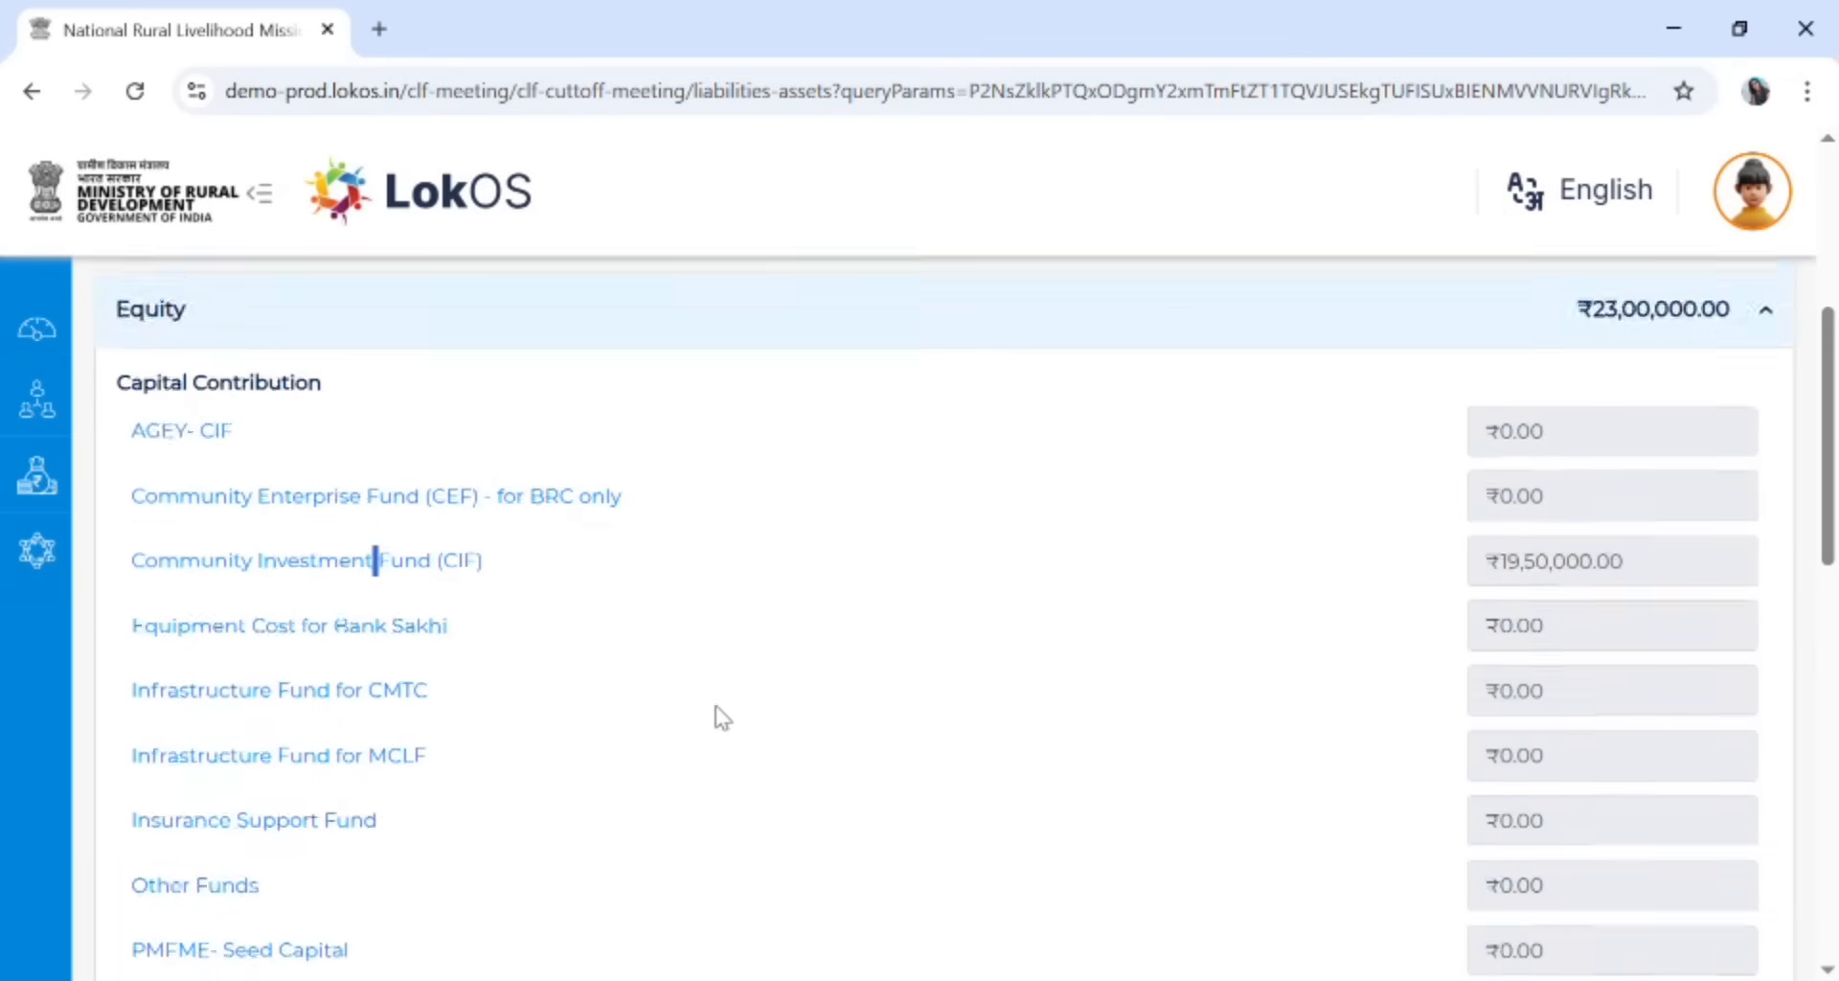
{"action": "scroll", "coordinate": [722, 717], "scroll_direction": "up", "scroll_amount": 1}
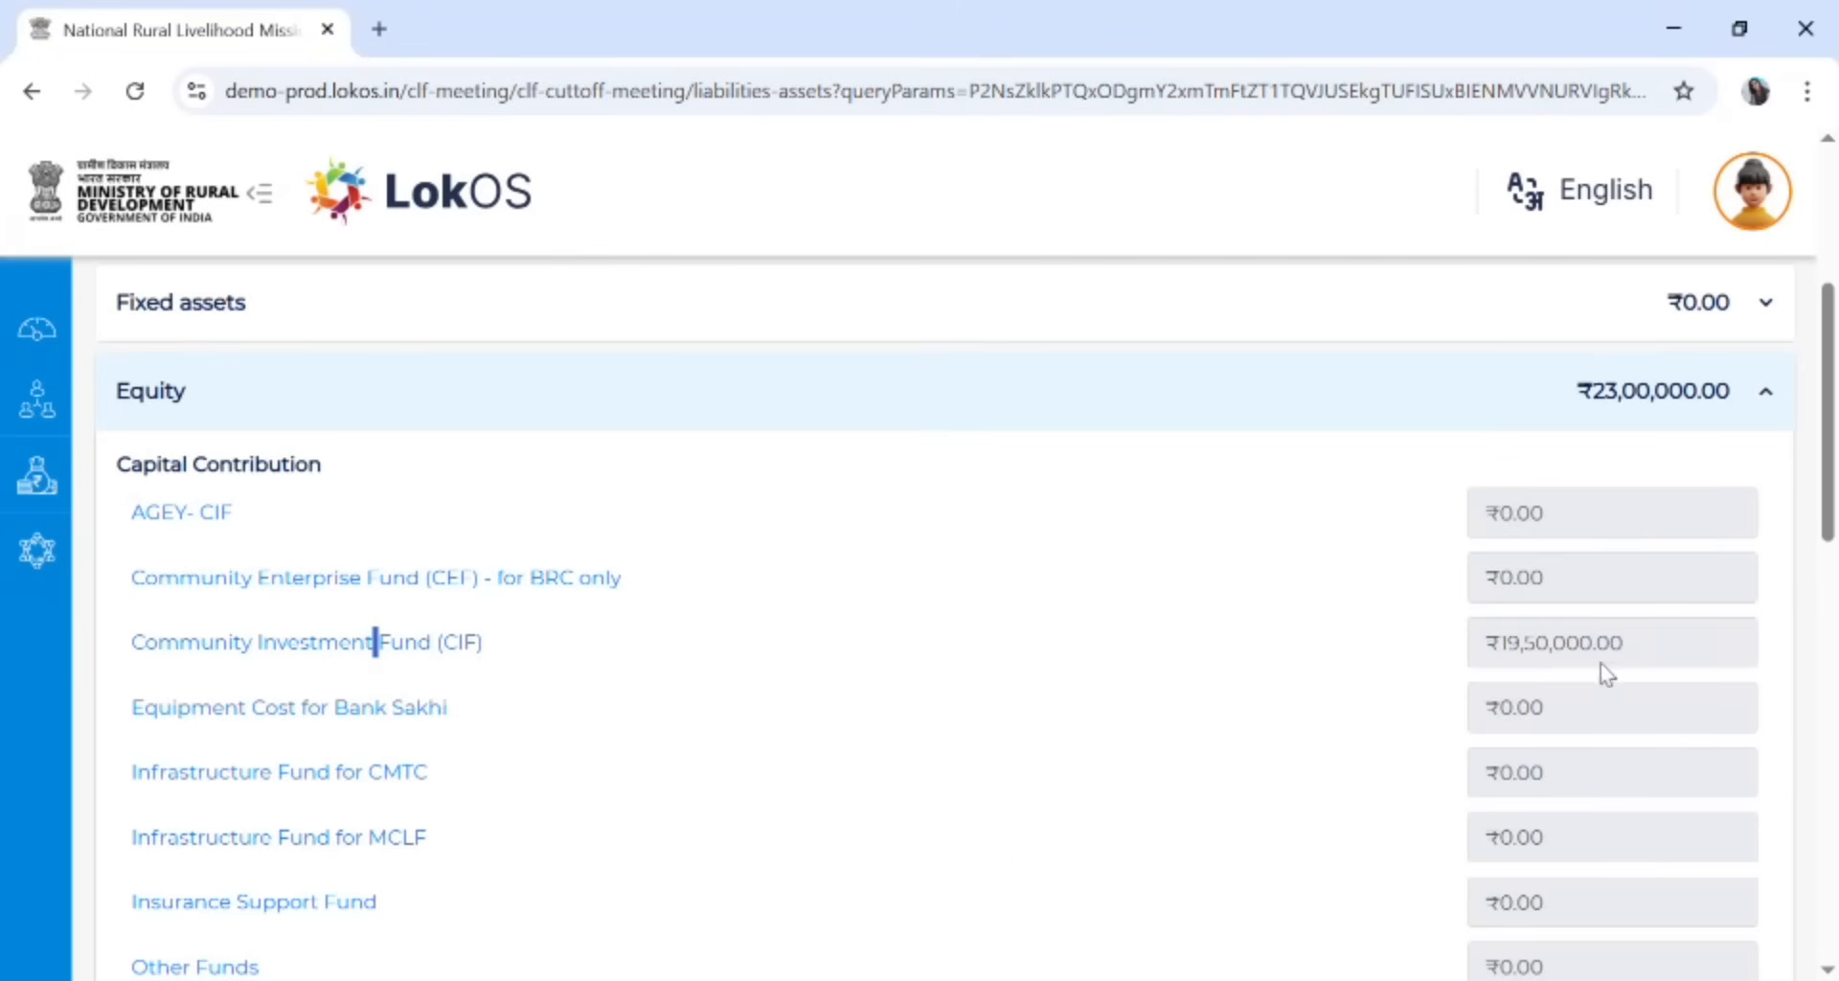
{"action": "left_click", "coordinate": [225, 655]}
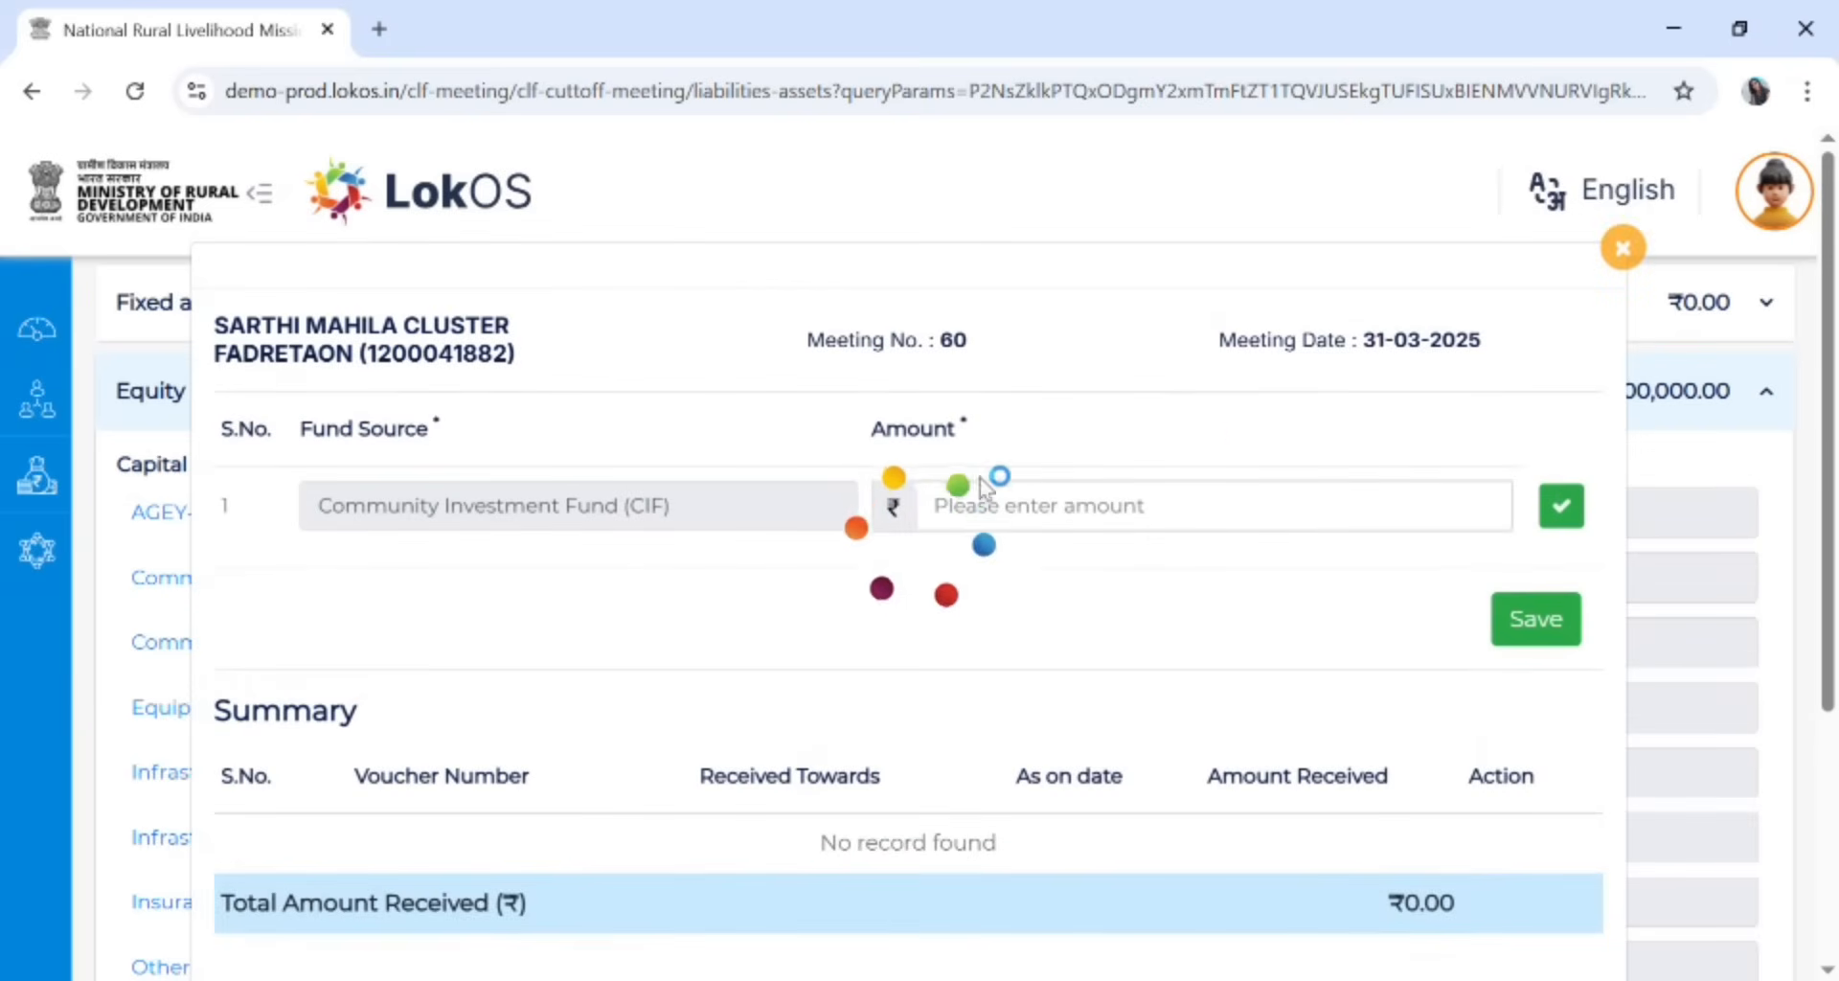
{"action": "left_click", "coordinate": [1142, 514]}
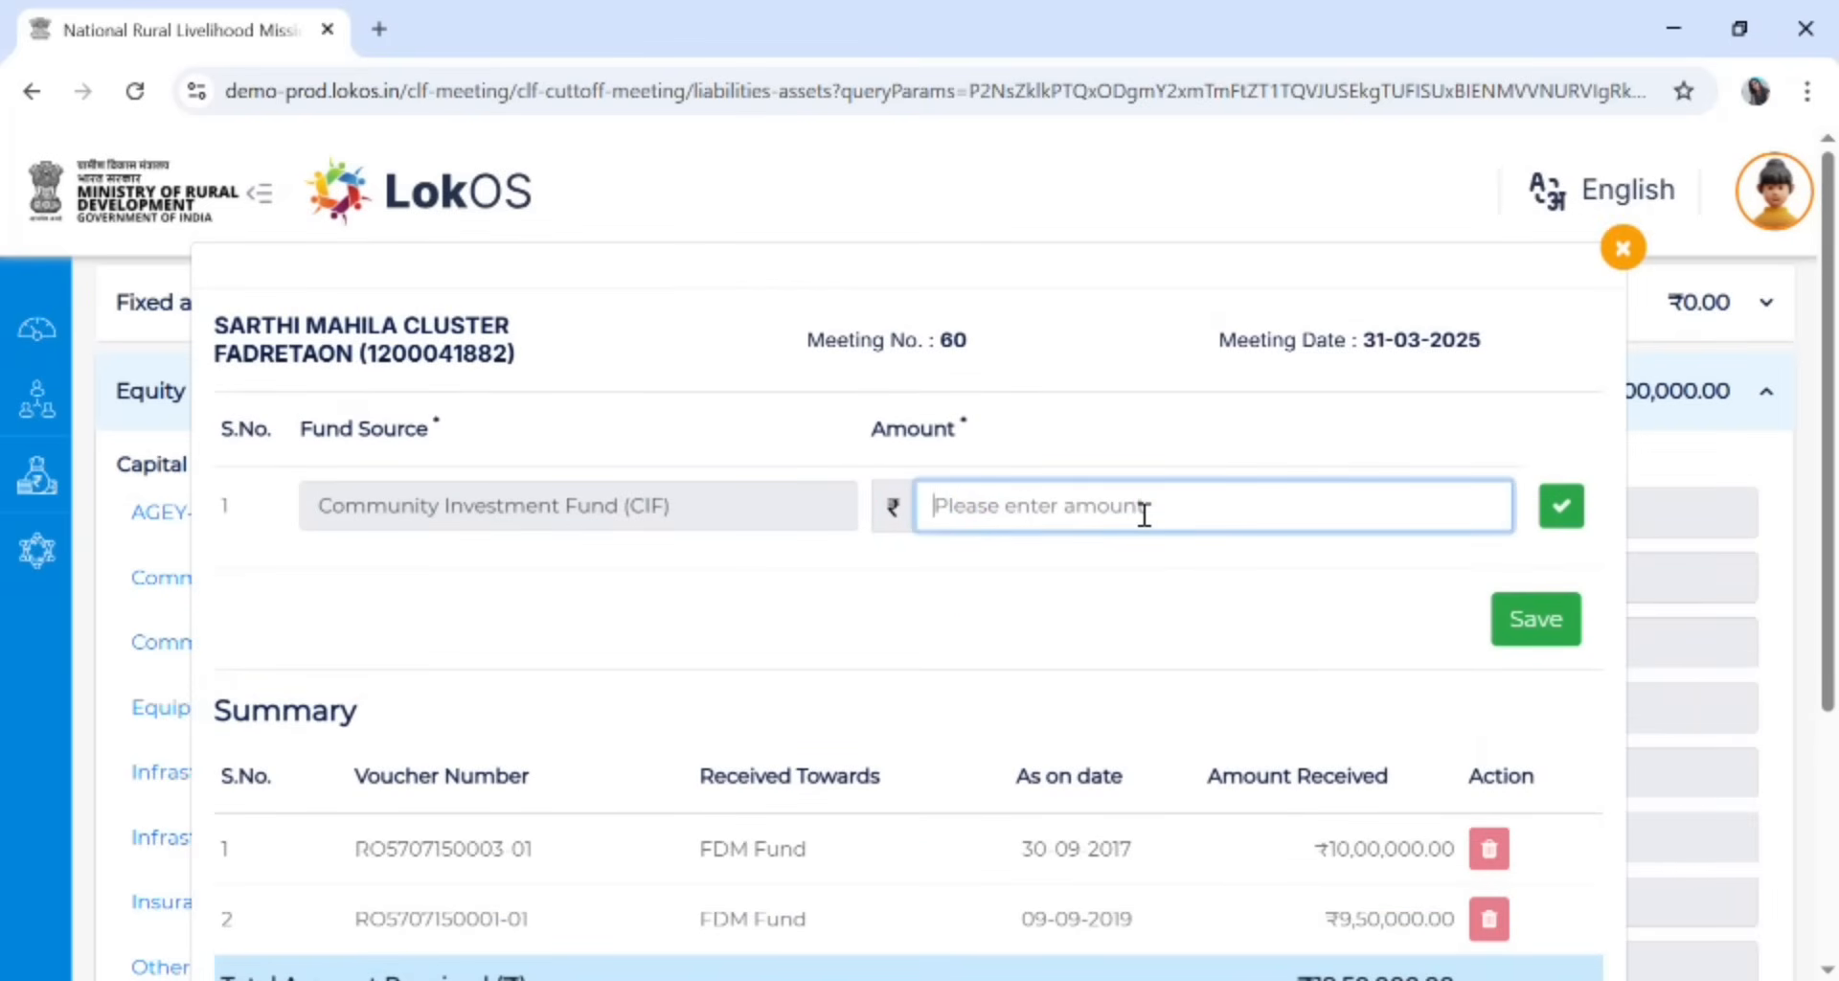
{"action": "type", "text": "3,00,000"}
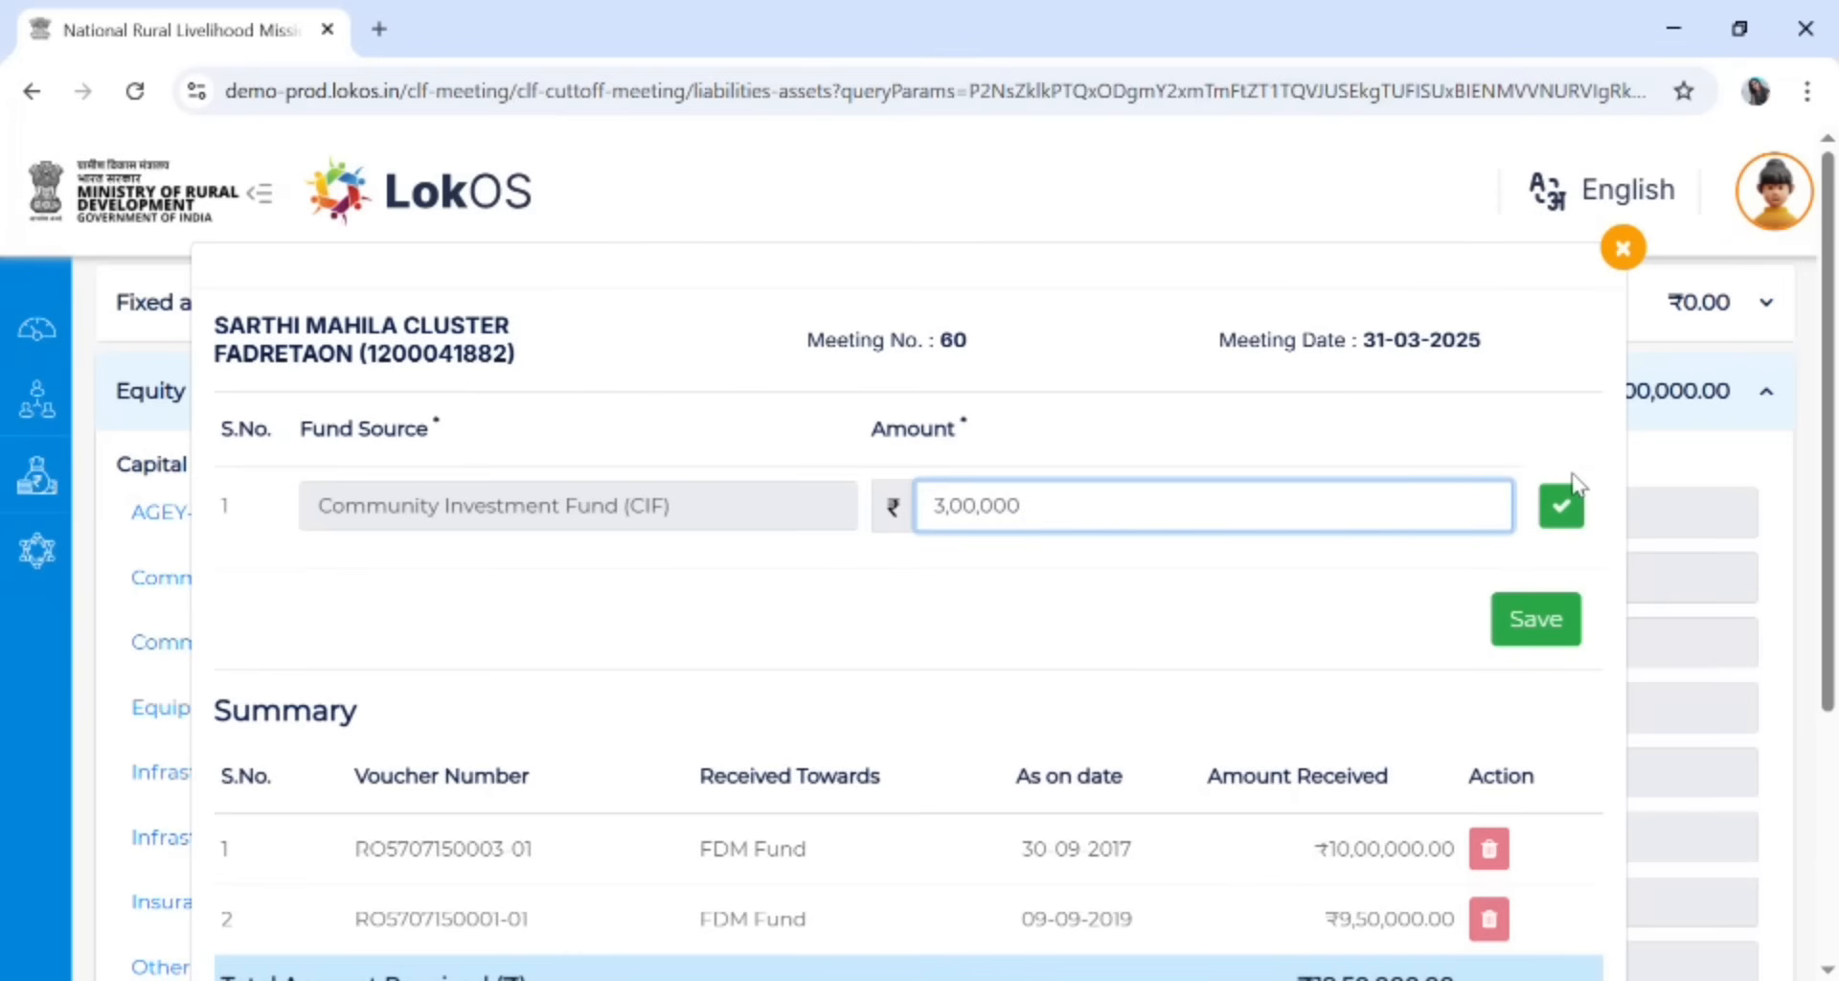
{"action": "left_click", "coordinate": [1576, 512]}
{"action": "left_click", "coordinate": [1576, 628]}
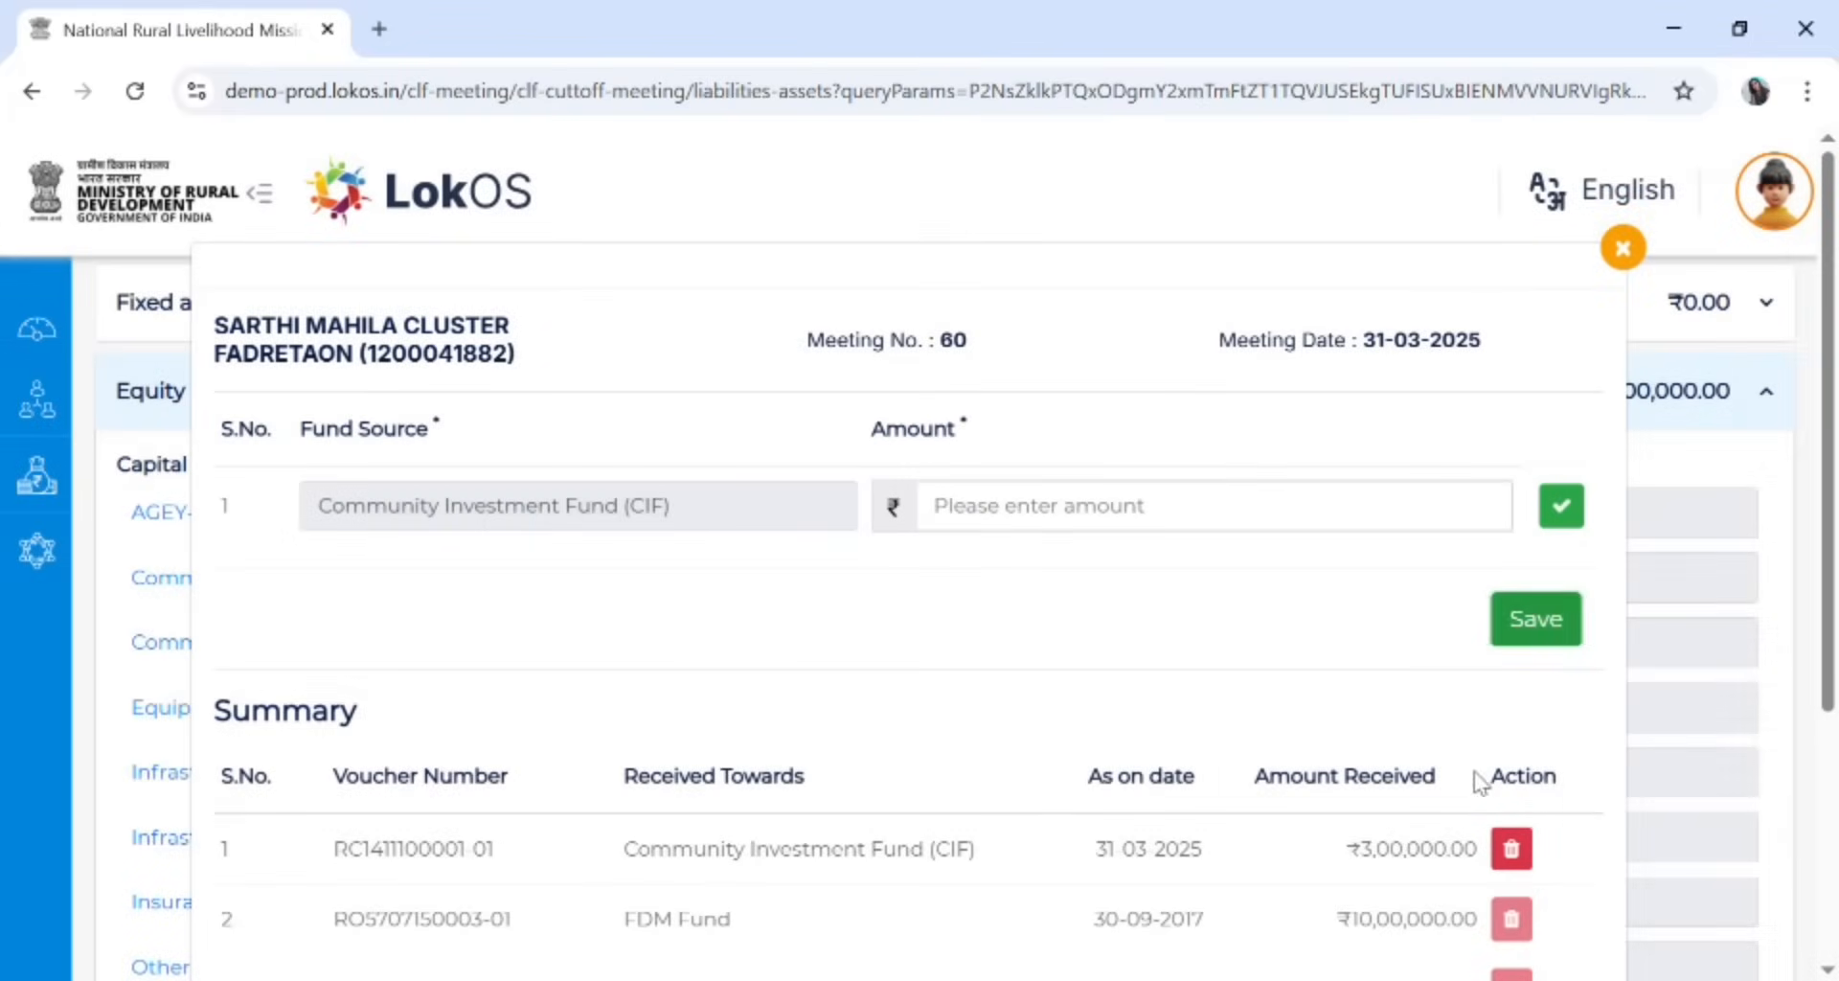
Review the updated summary of CIF receipts, close the fund entry, and collapse the Equity section
{"action": "scroll", "coordinate": [1666, 895], "scroll_direction": "down", "scroll_amount": 4}
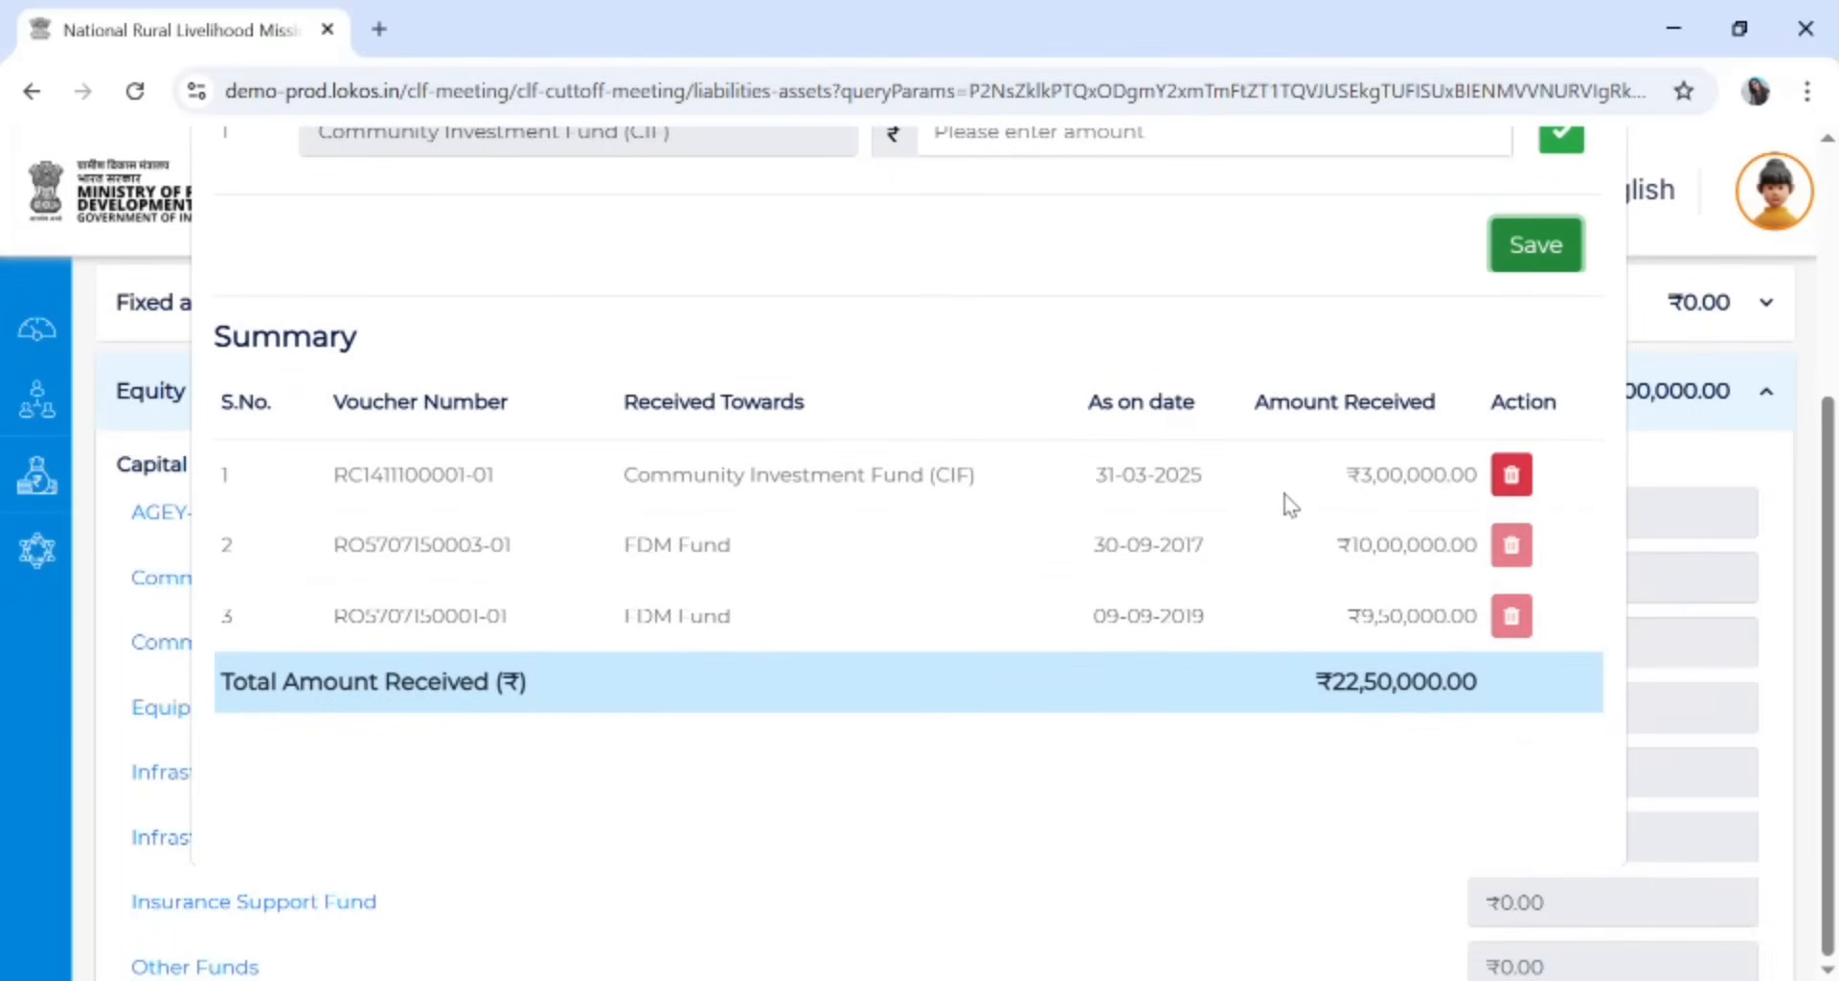
{"action": "scroll", "coordinate": [1230, 423], "scroll_direction": "up", "scroll_amount": 4}
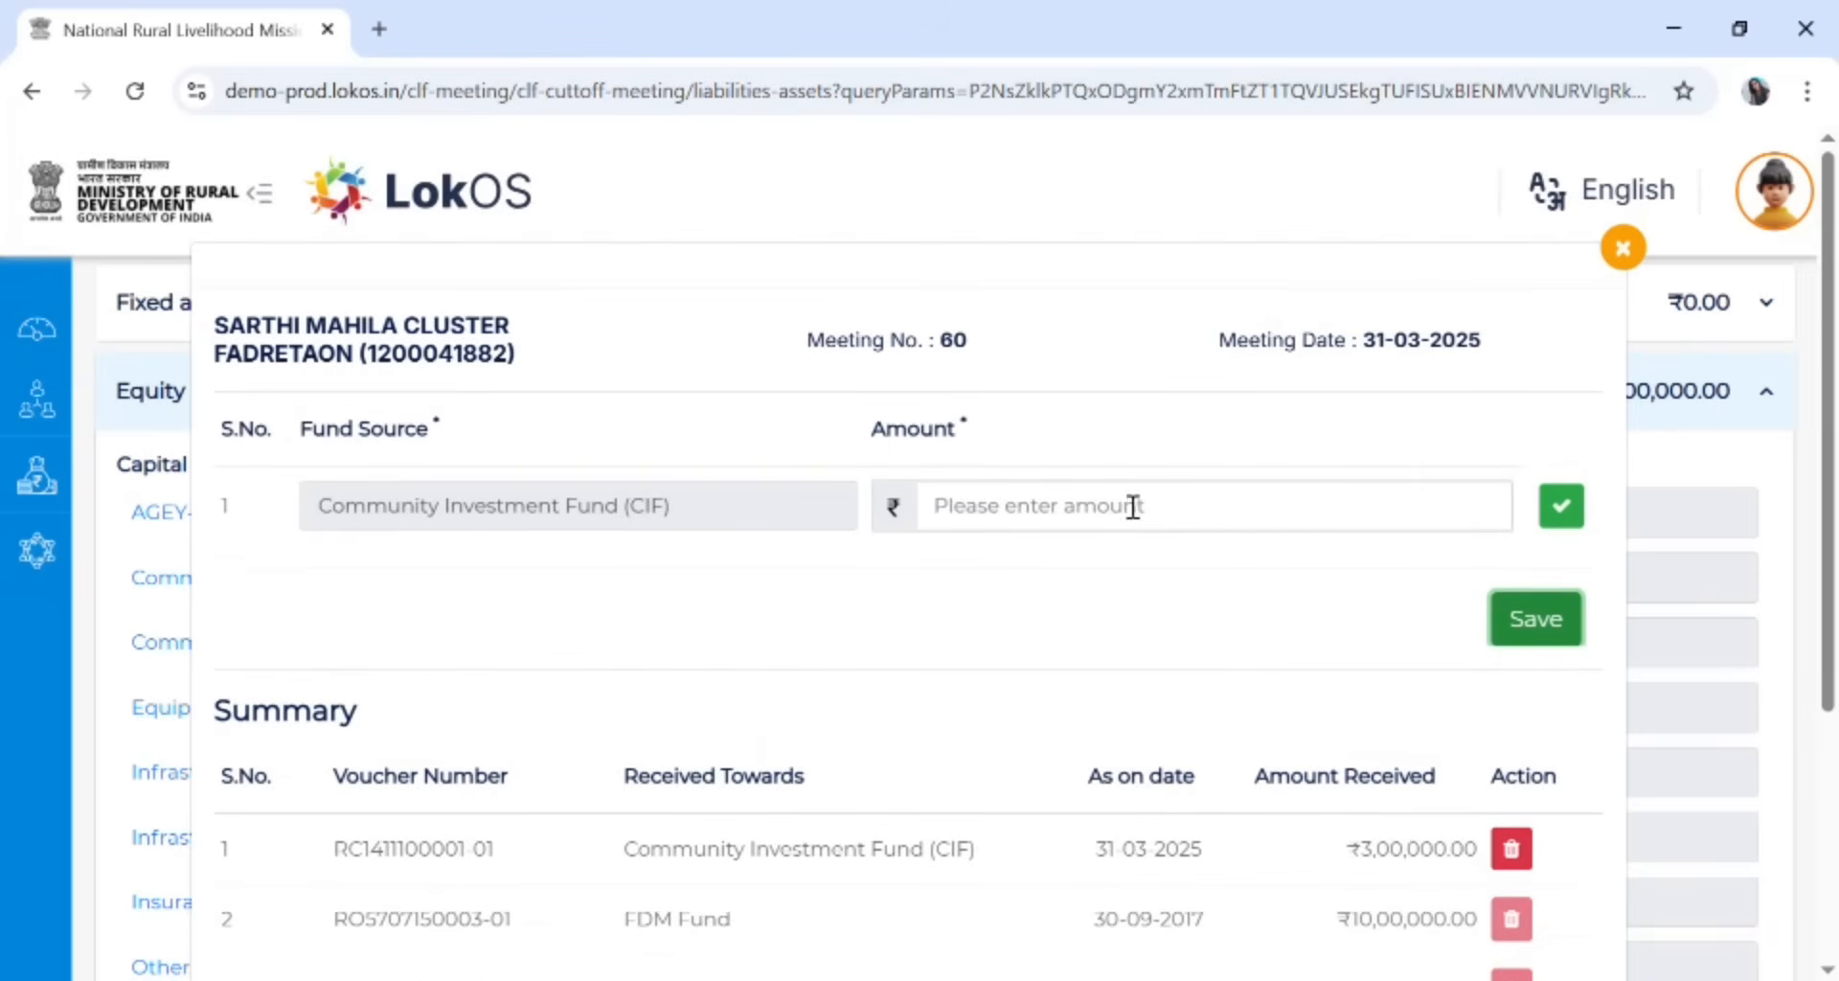
{"action": "left_click", "coordinate": [1622, 249]}
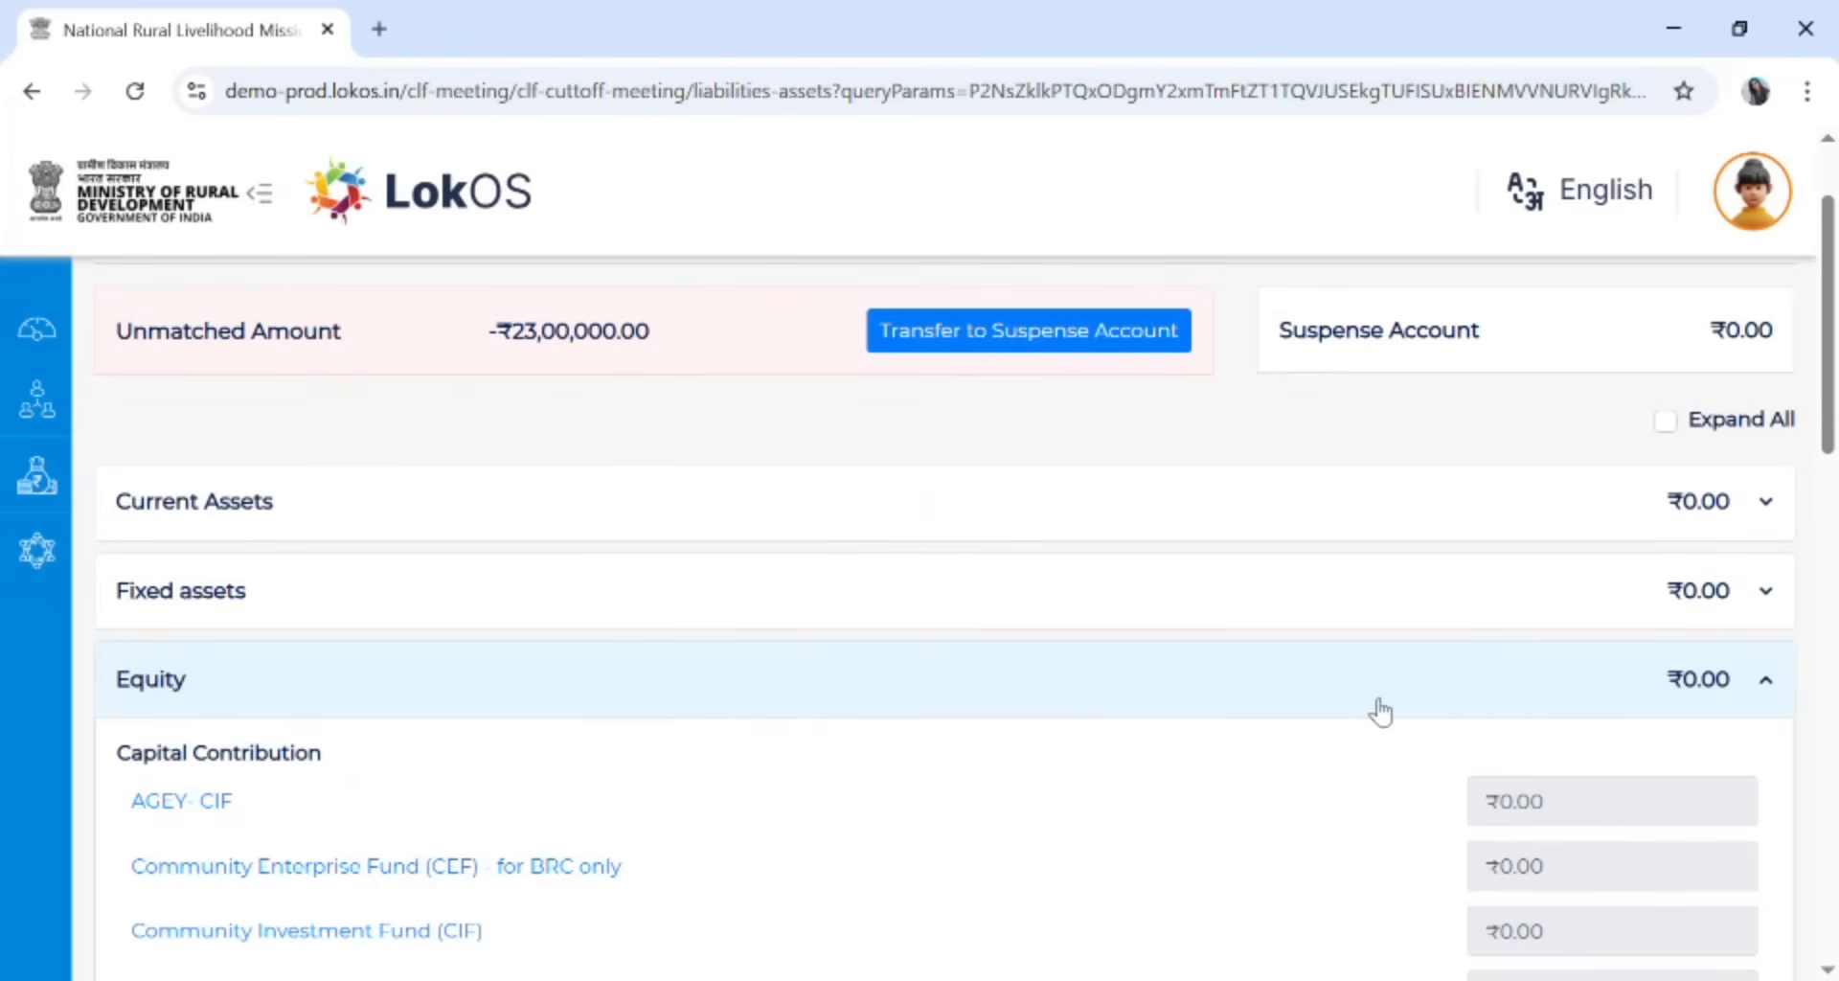
{"action": "left_click", "coordinate": [1380, 709]}
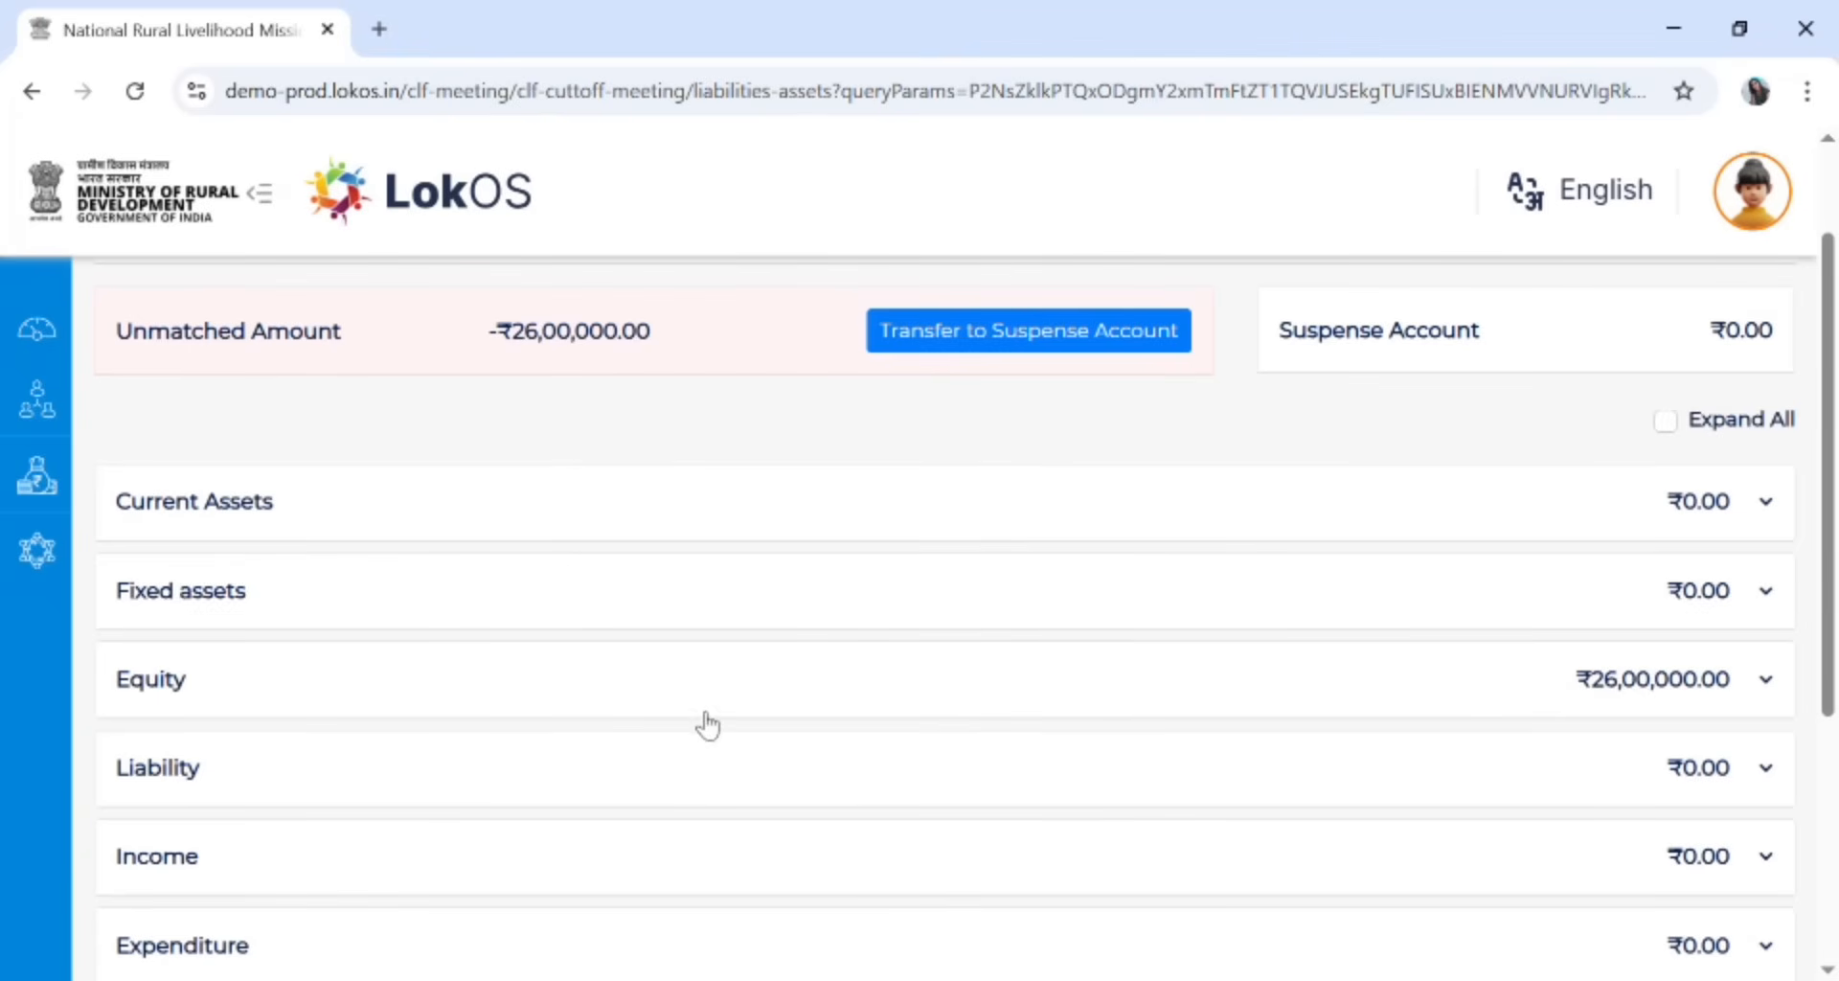
Look over the balance sheet sections, expand Equity, and examine its list of Capital Contribution funds
{"action": "scroll", "coordinate": [671, 642], "scroll_direction": "down", "scroll_amount": 1}
{"action": "scroll", "coordinate": [586, 559], "scroll_direction": "up", "scroll_amount": 1}
{"action": "scroll", "coordinate": [279, 624], "scroll_direction": "down", "scroll_amount": 2}
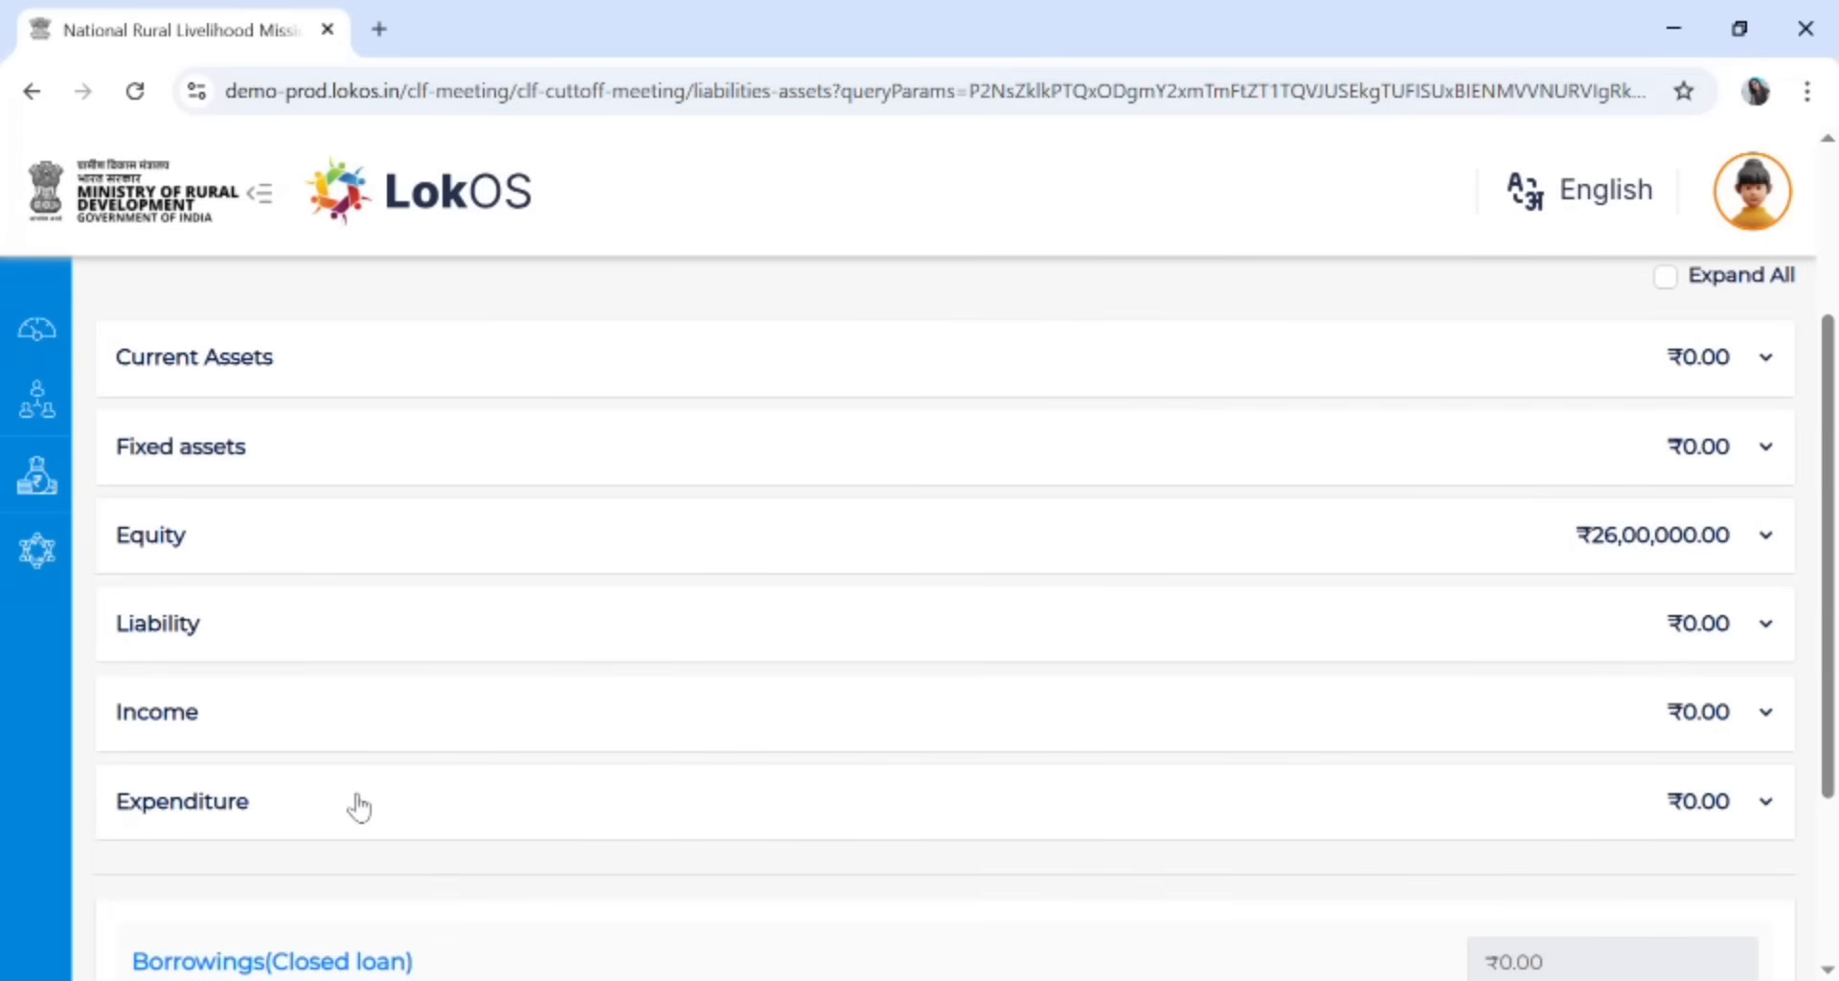
{"action": "scroll", "coordinate": [320, 628], "scroll_direction": "up", "scroll_amount": 2}
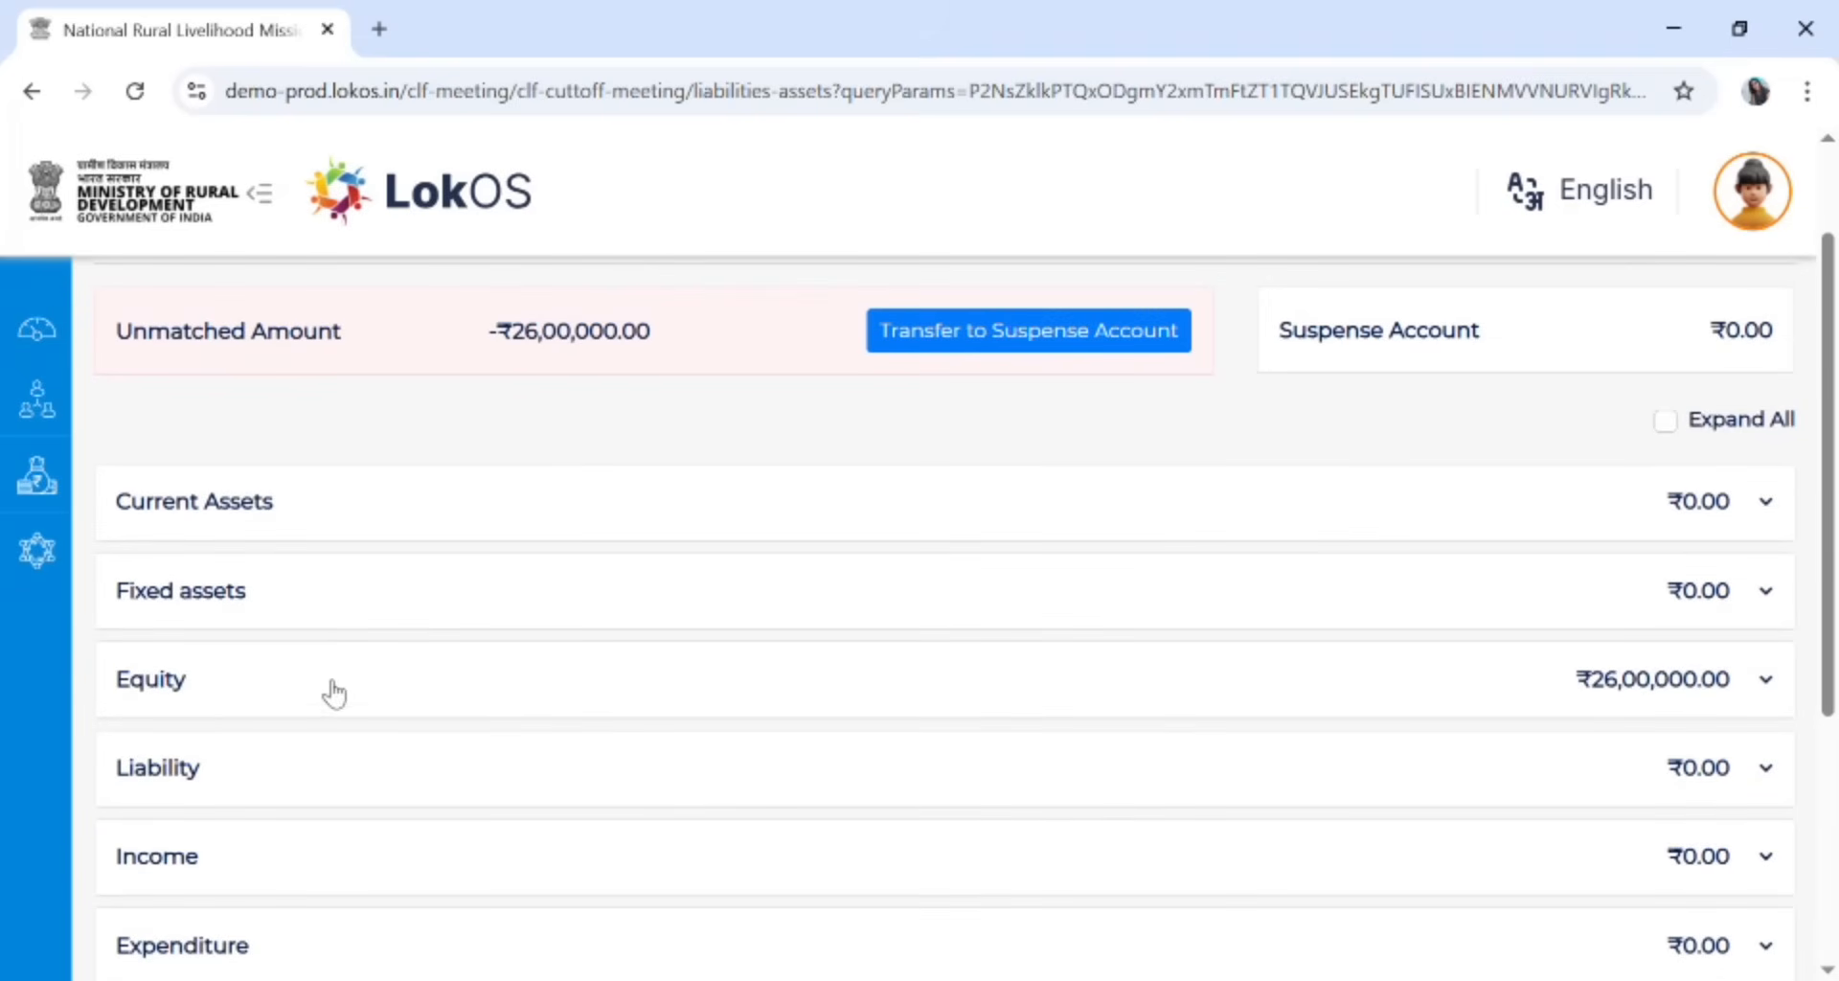
{"action": "left_click", "coordinate": [246, 702]}
{"action": "scroll", "coordinate": [242, 704], "scroll_direction": "down", "scroll_amount": 3}
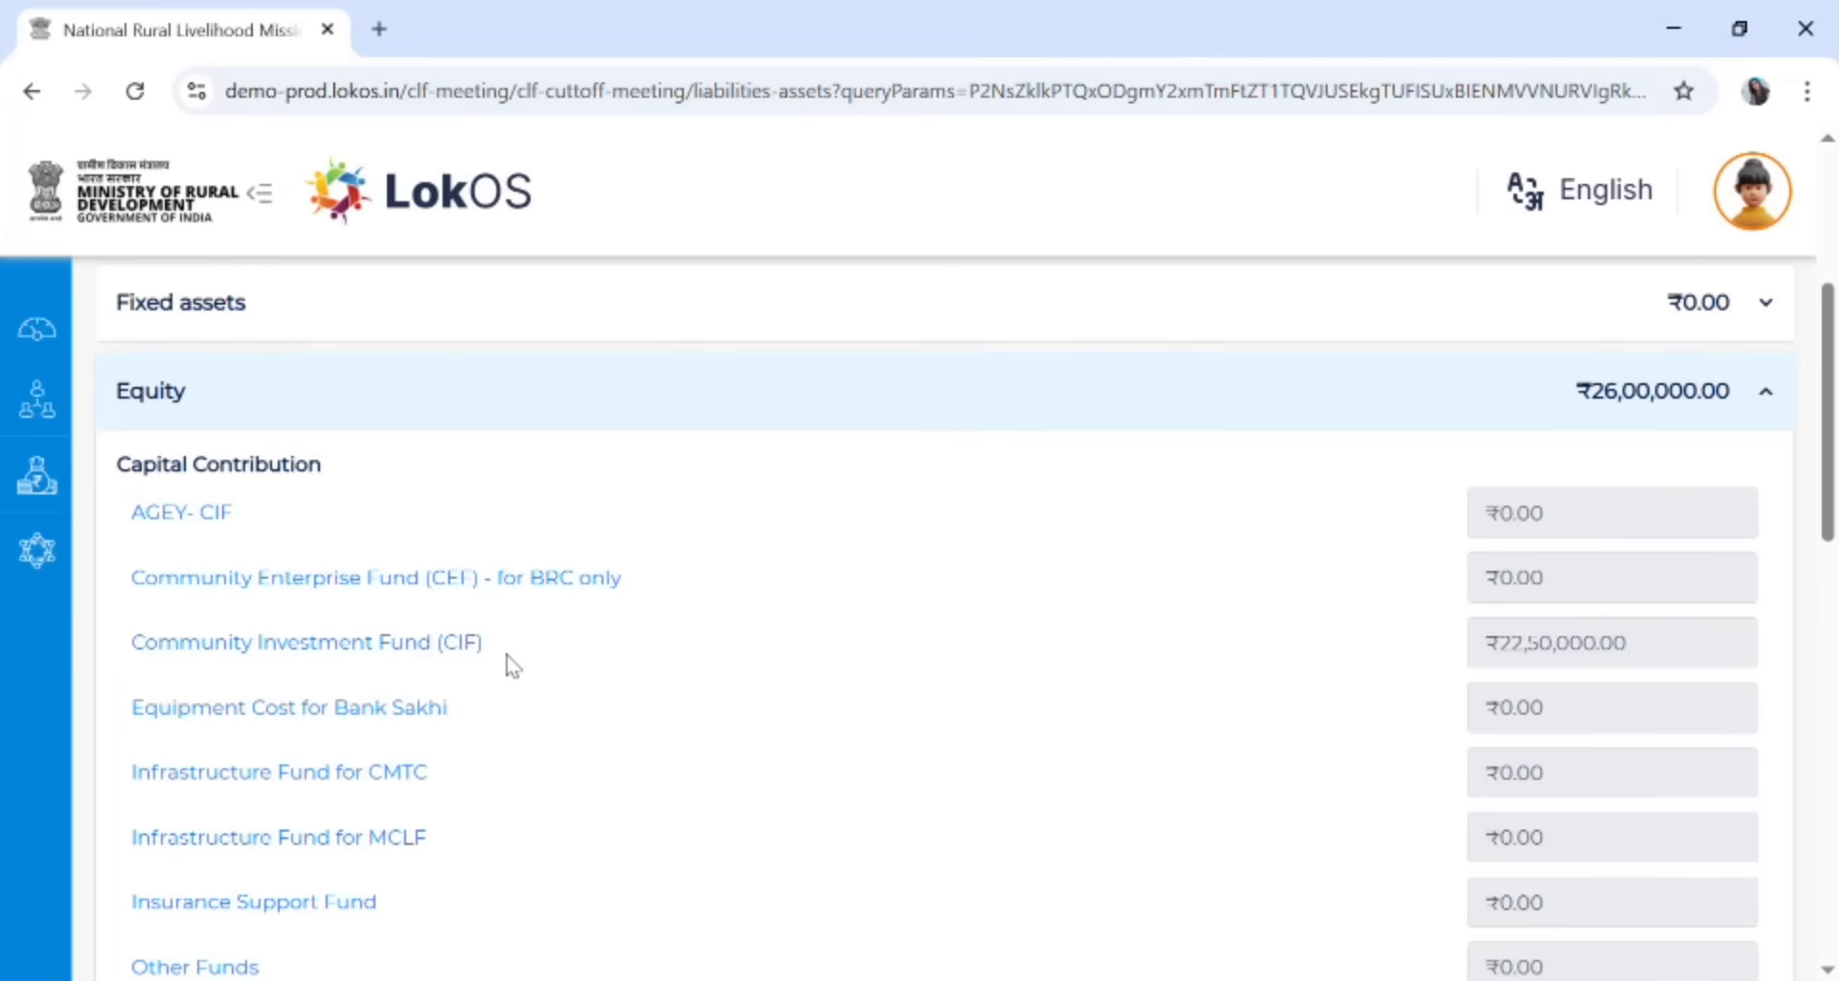
{"action": "scroll", "coordinate": [514, 668], "scroll_direction": "down", "scroll_amount": 3}
{"action": "scroll", "coordinate": [514, 668], "scroll_direction": "down", "scroll_amount": 3}
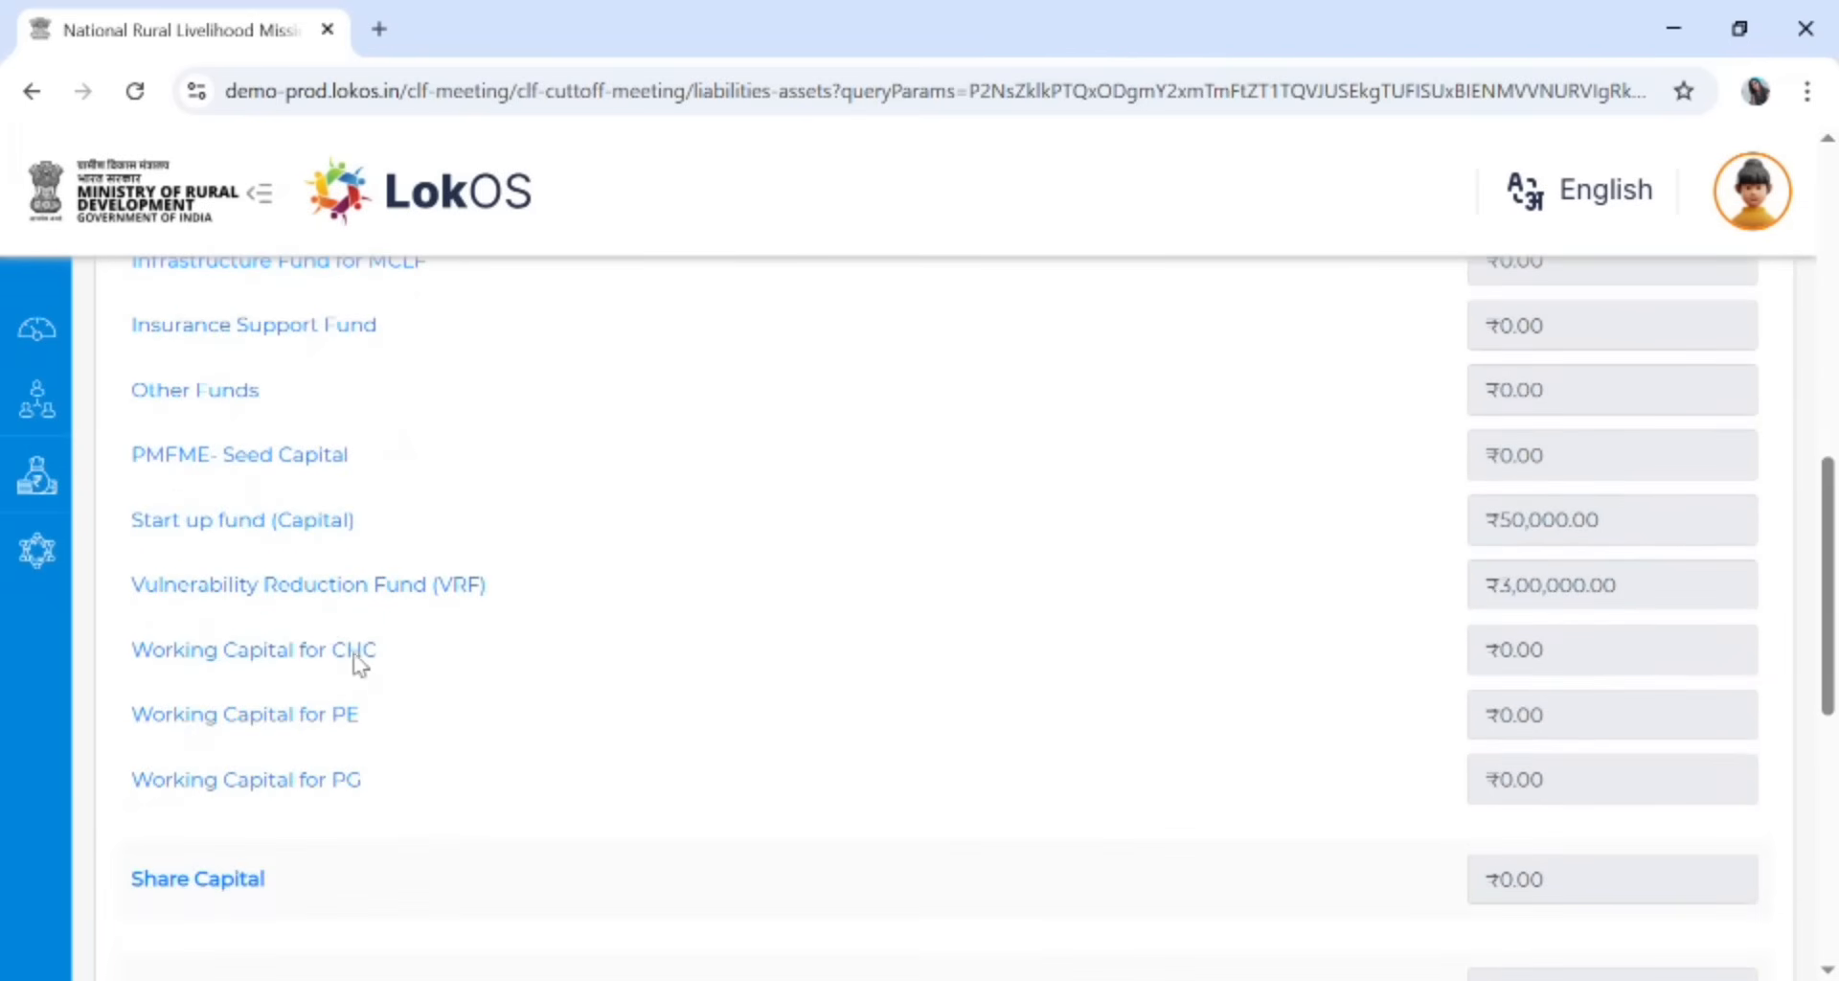
{"action": "scroll", "coordinate": [514, 636], "scroll_direction": "up", "scroll_amount": 5}
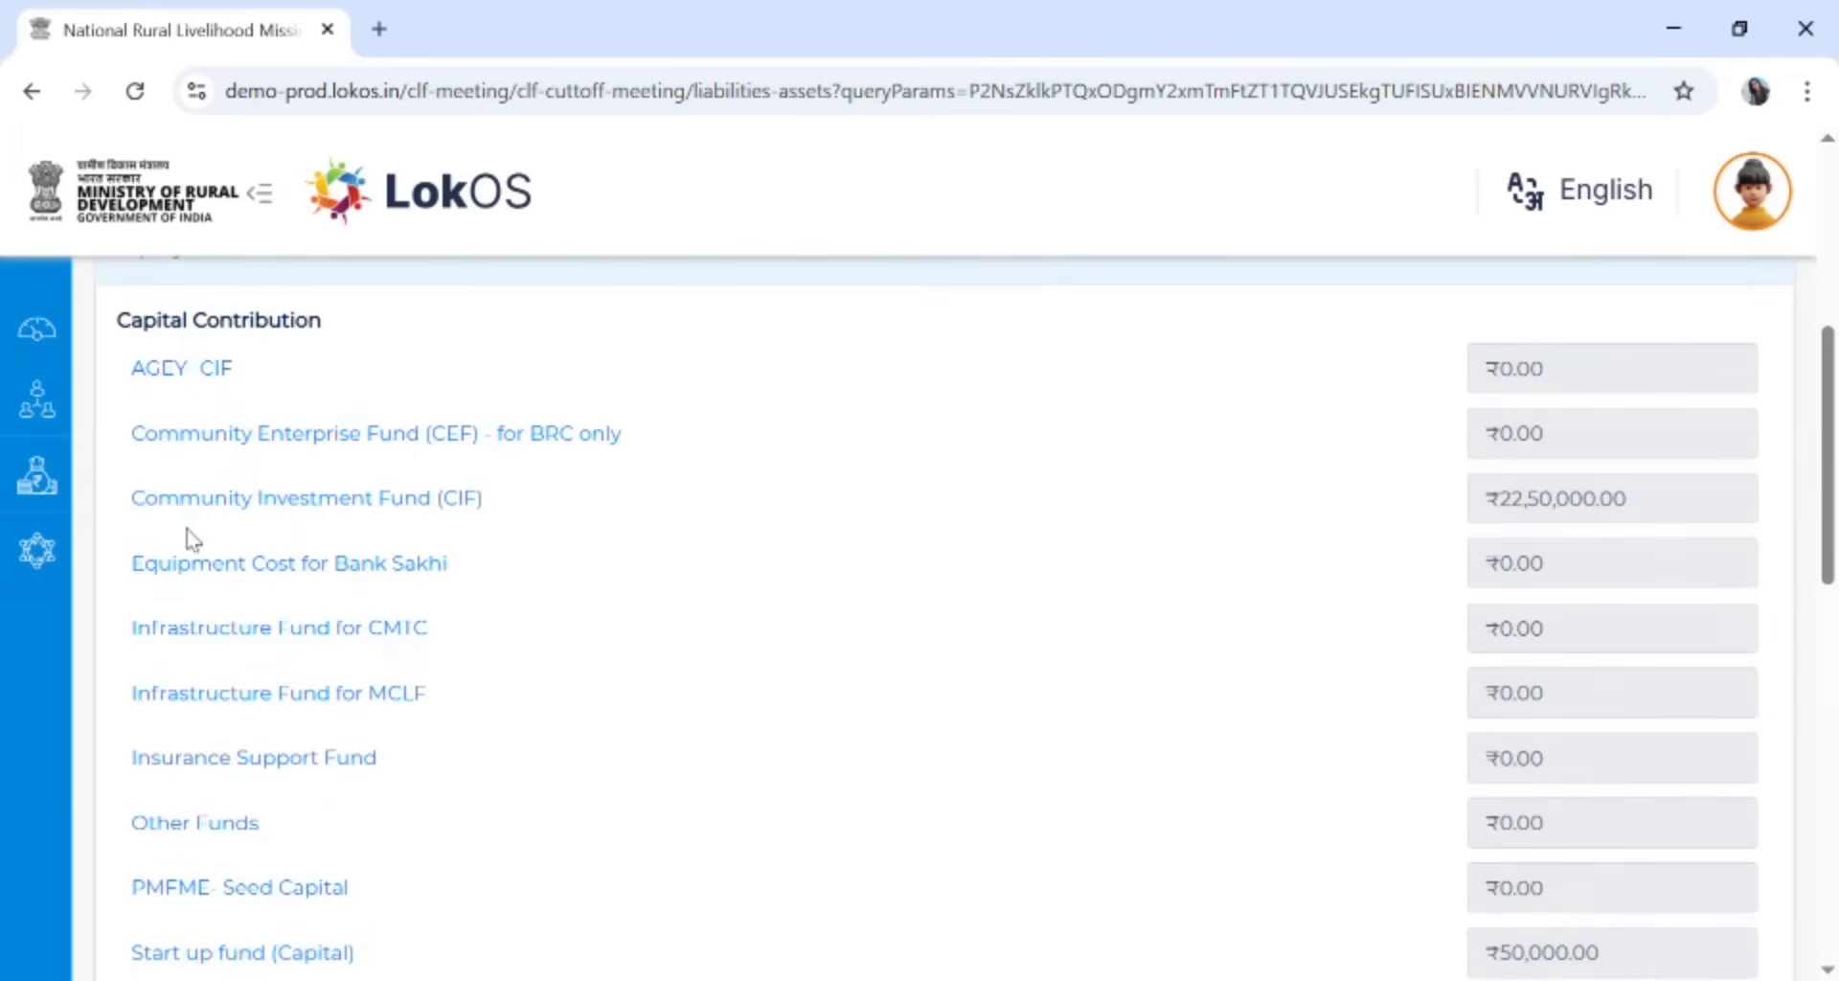
Add an amount of 3,00,000 to AGEY- CIF under Capital Contribution, save it, and close the fund entry
{"action": "left_click", "coordinate": [210, 372]}
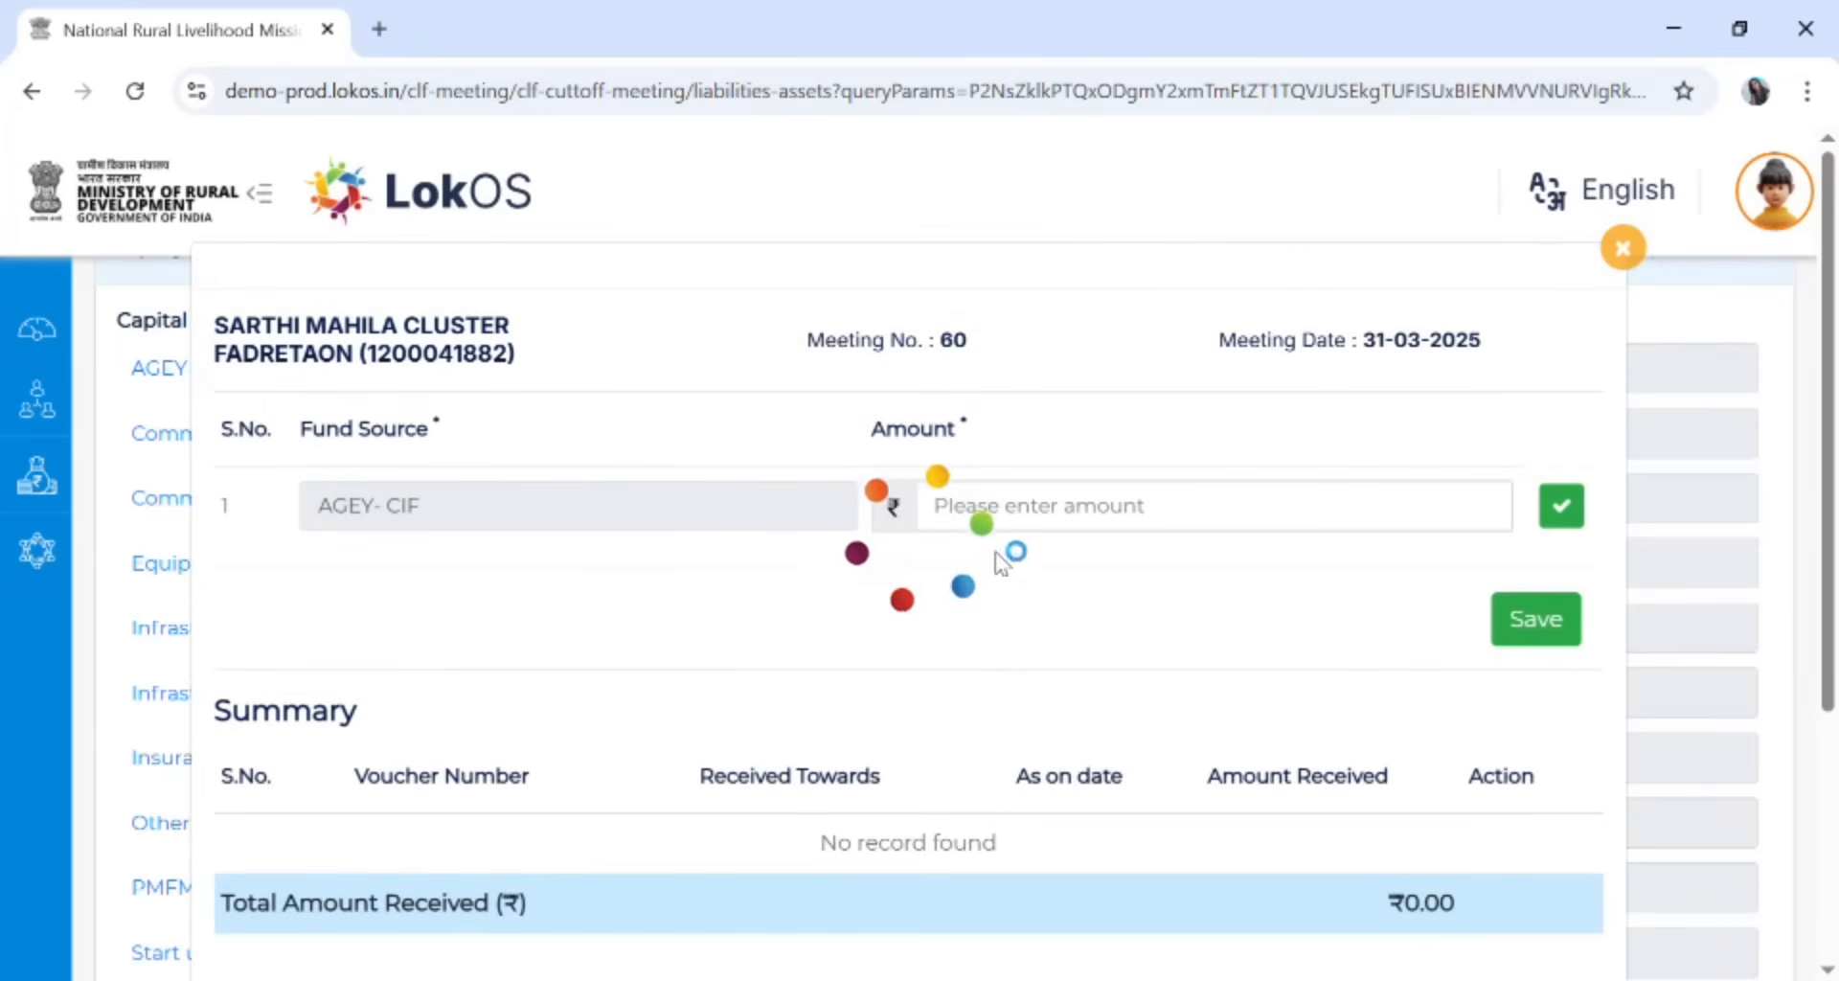
{"action": "left_click", "coordinate": [1024, 520]}
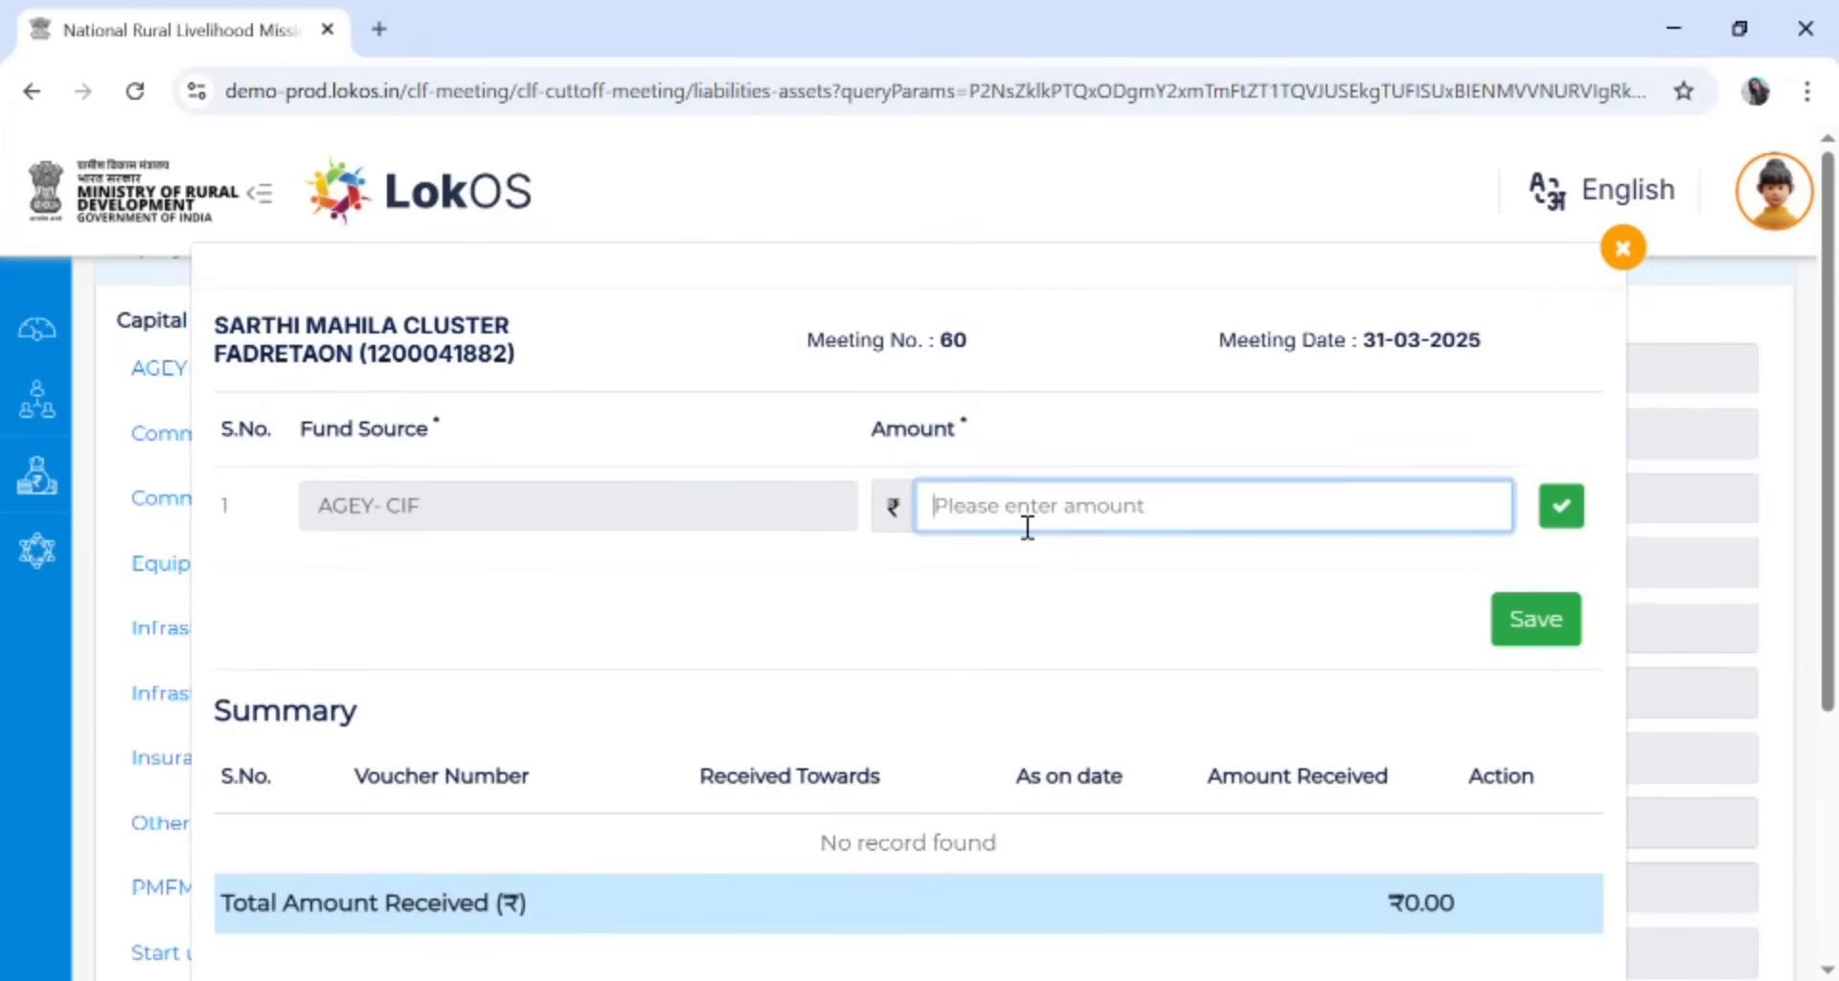
{"action": "type", "text": "3,00,000"}
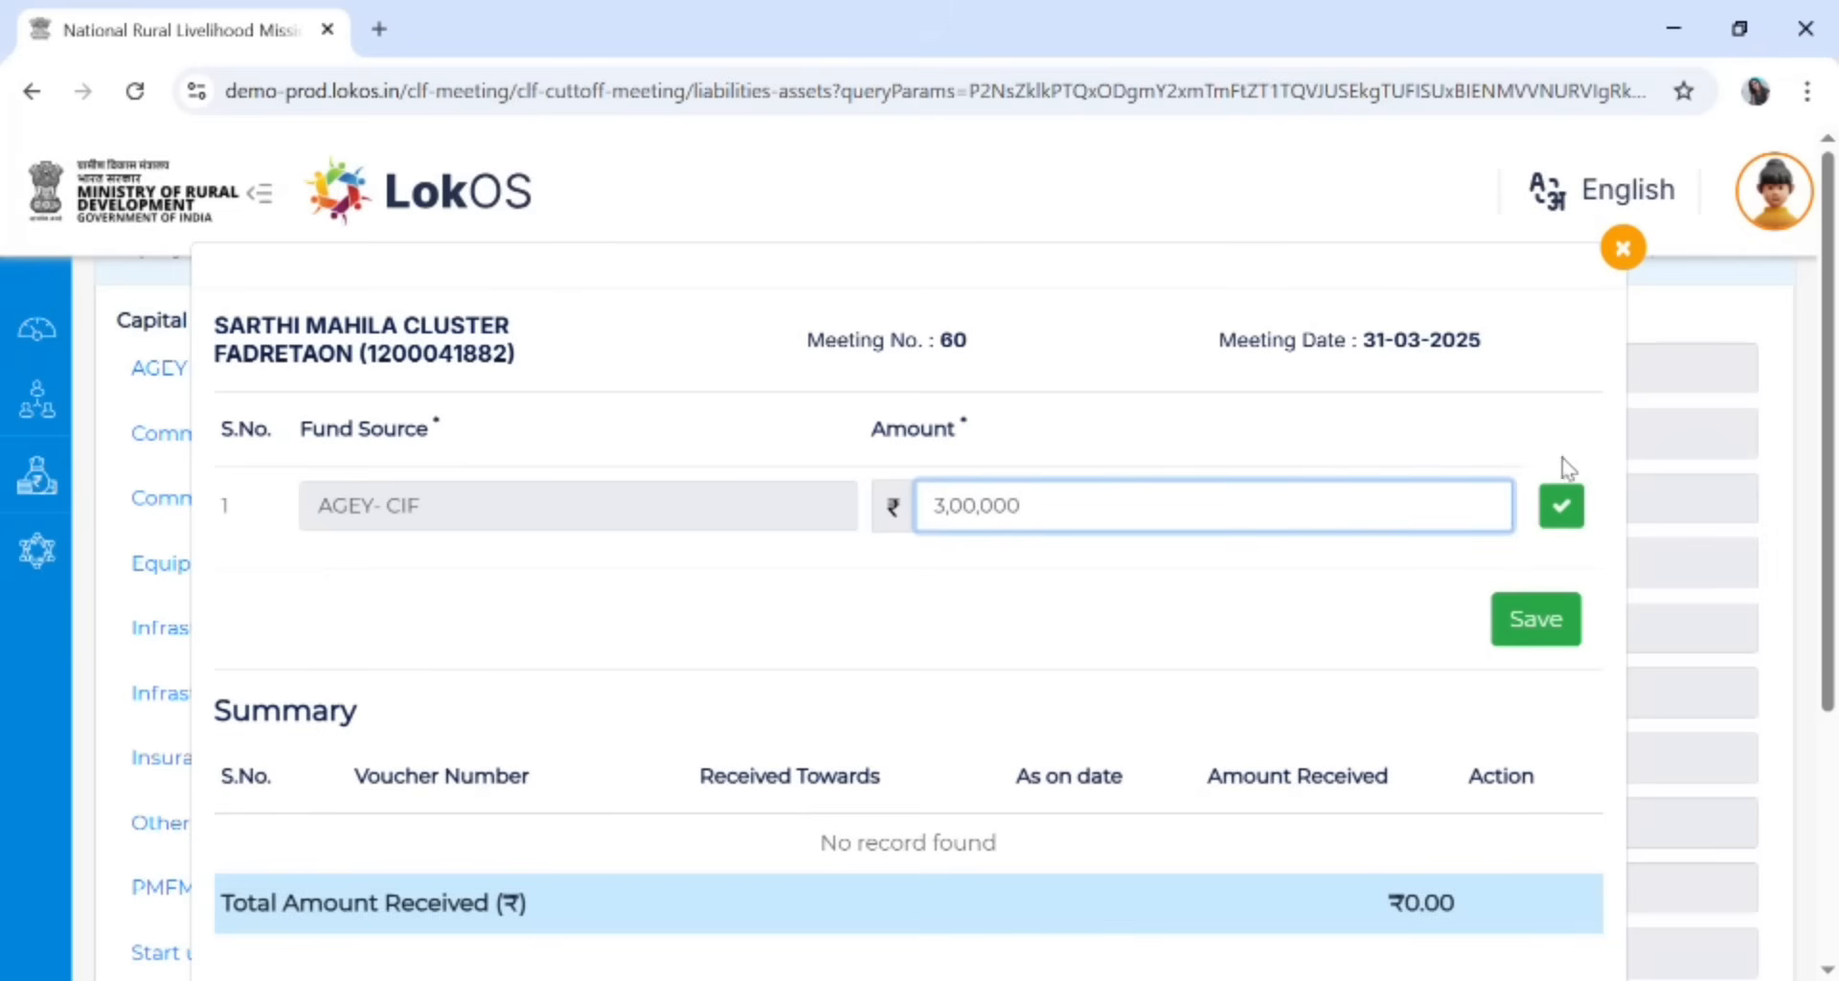
{"action": "left_click", "coordinate": [1564, 512]}
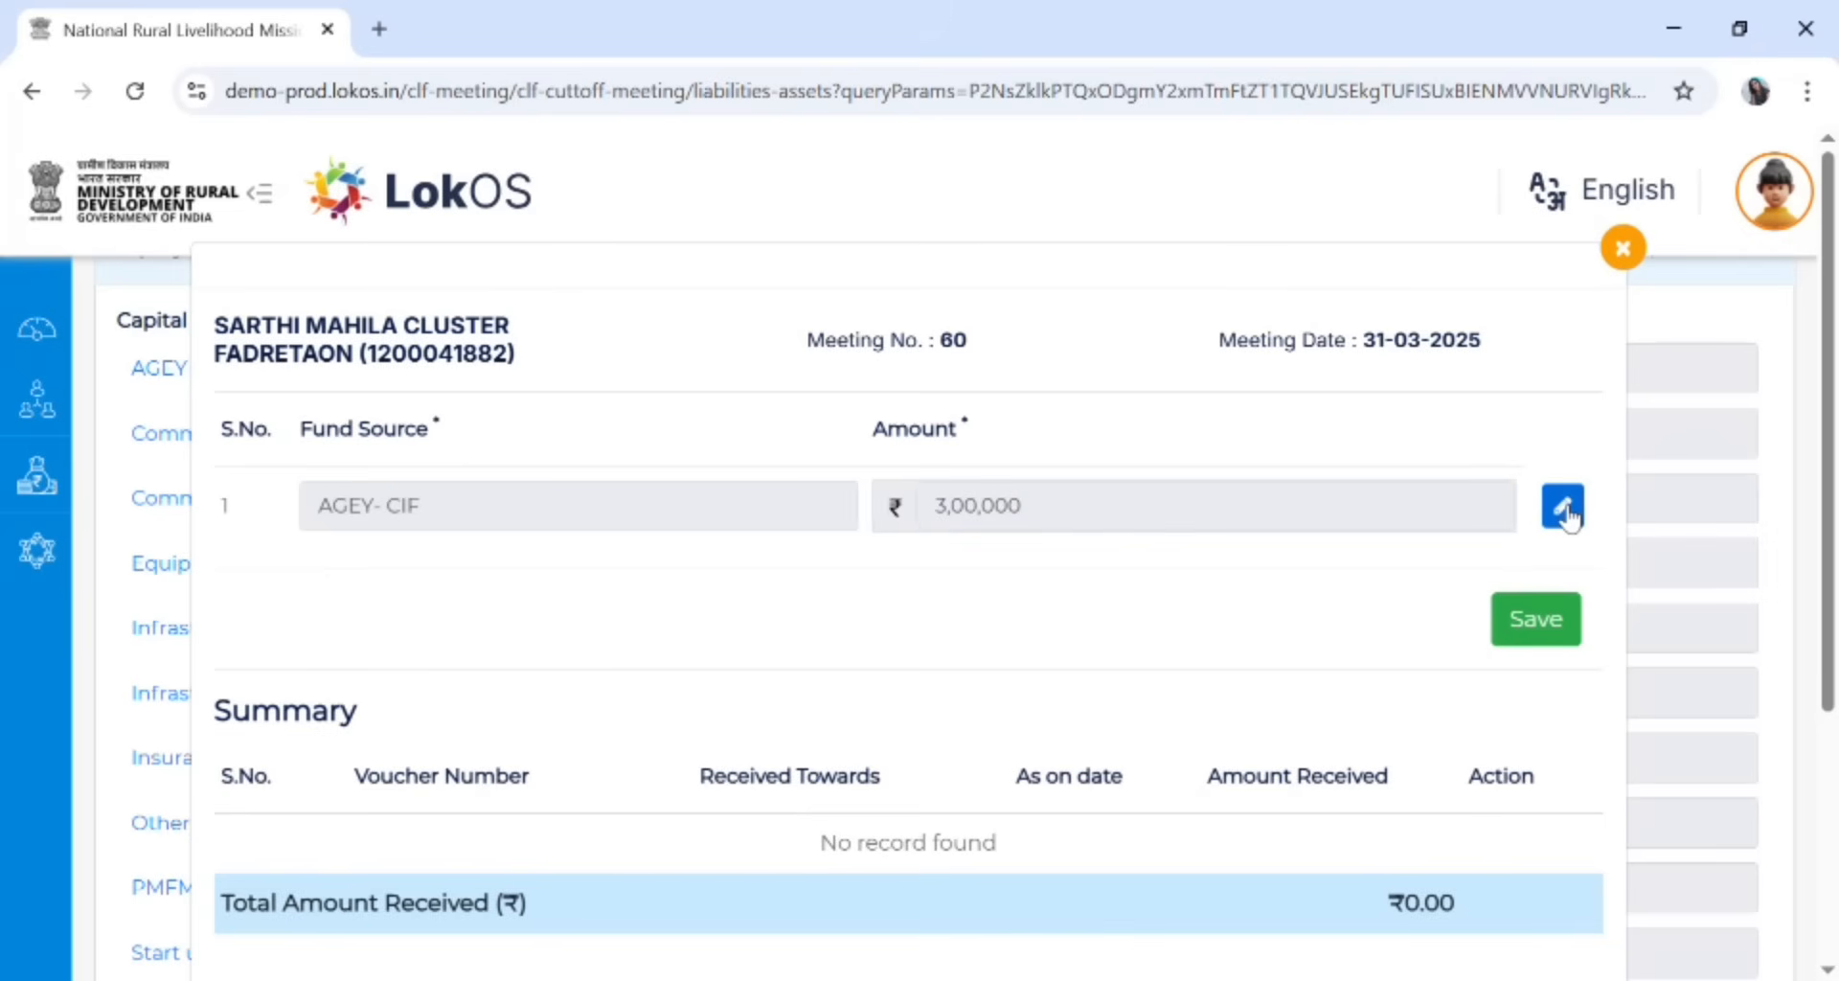
{"action": "left_click", "coordinate": [1542, 635]}
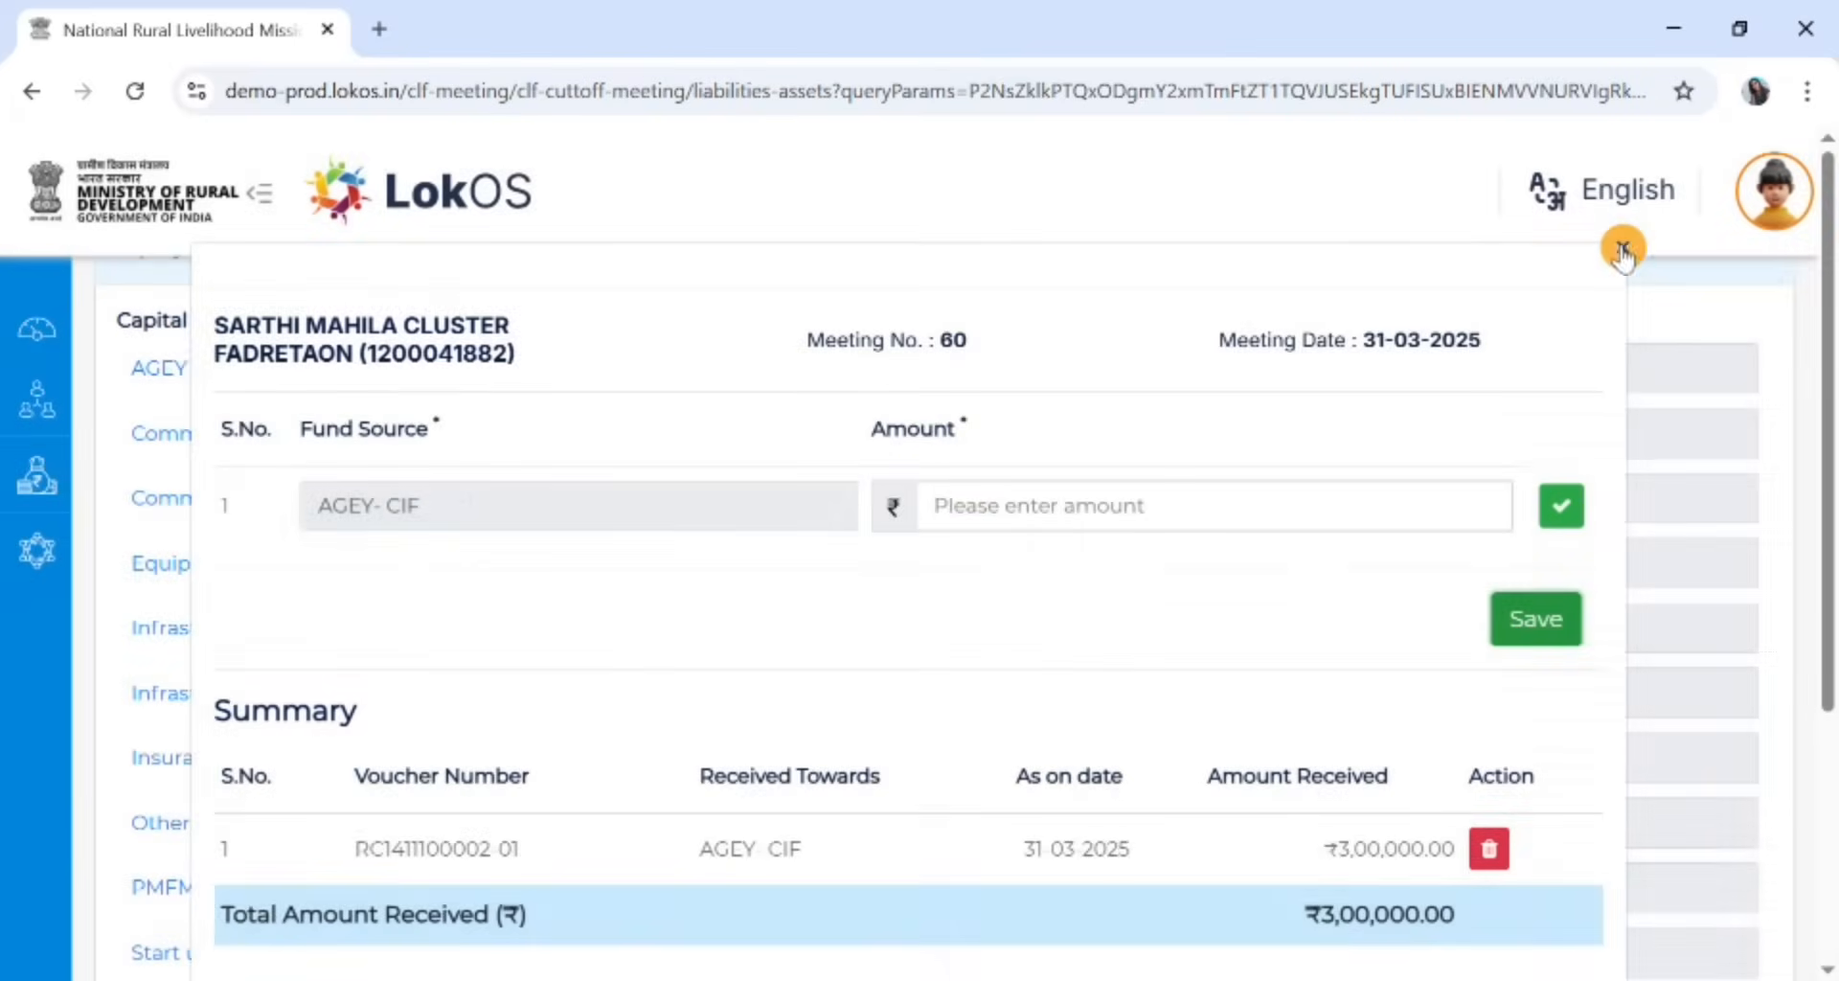
{"action": "left_click", "coordinate": [1622, 250]}
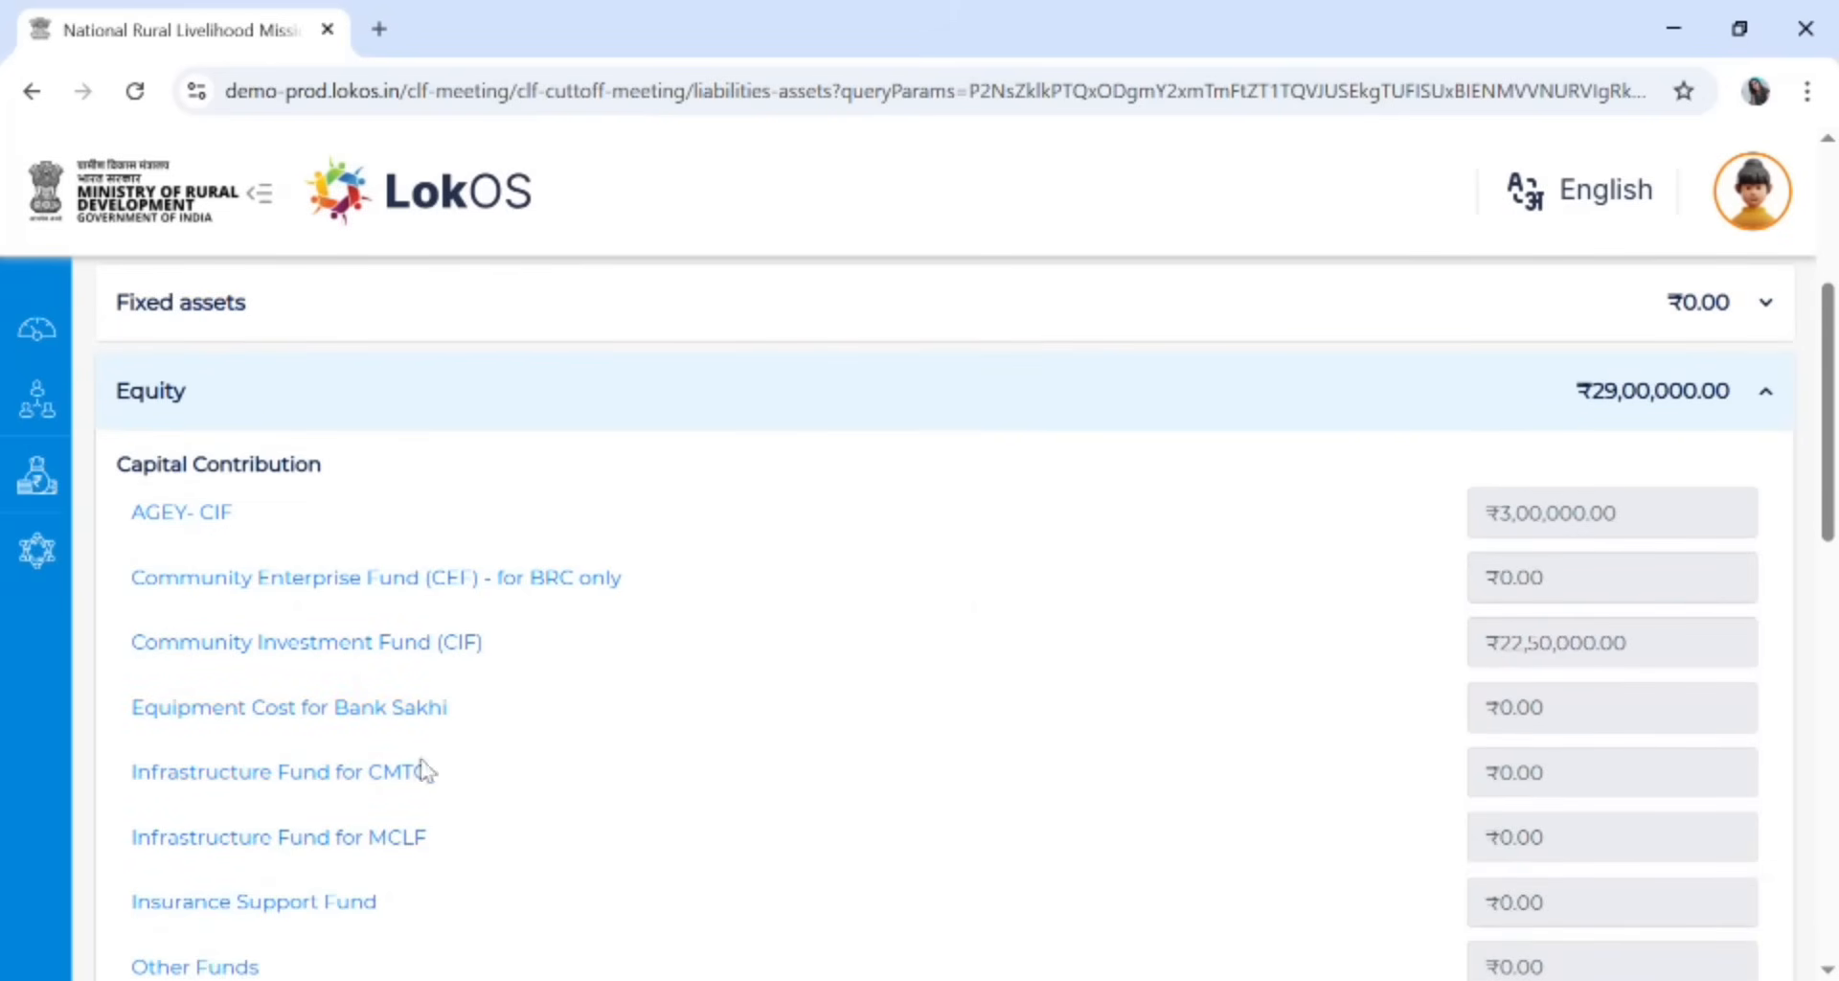
Examine the Equity funds and their recorded amounts, from AGEY- CIF down to Share Capital and Surplus / Deficit in I&E
{"action": "scroll", "coordinate": [447, 650], "scroll_direction": "down", "scroll_amount": 1}
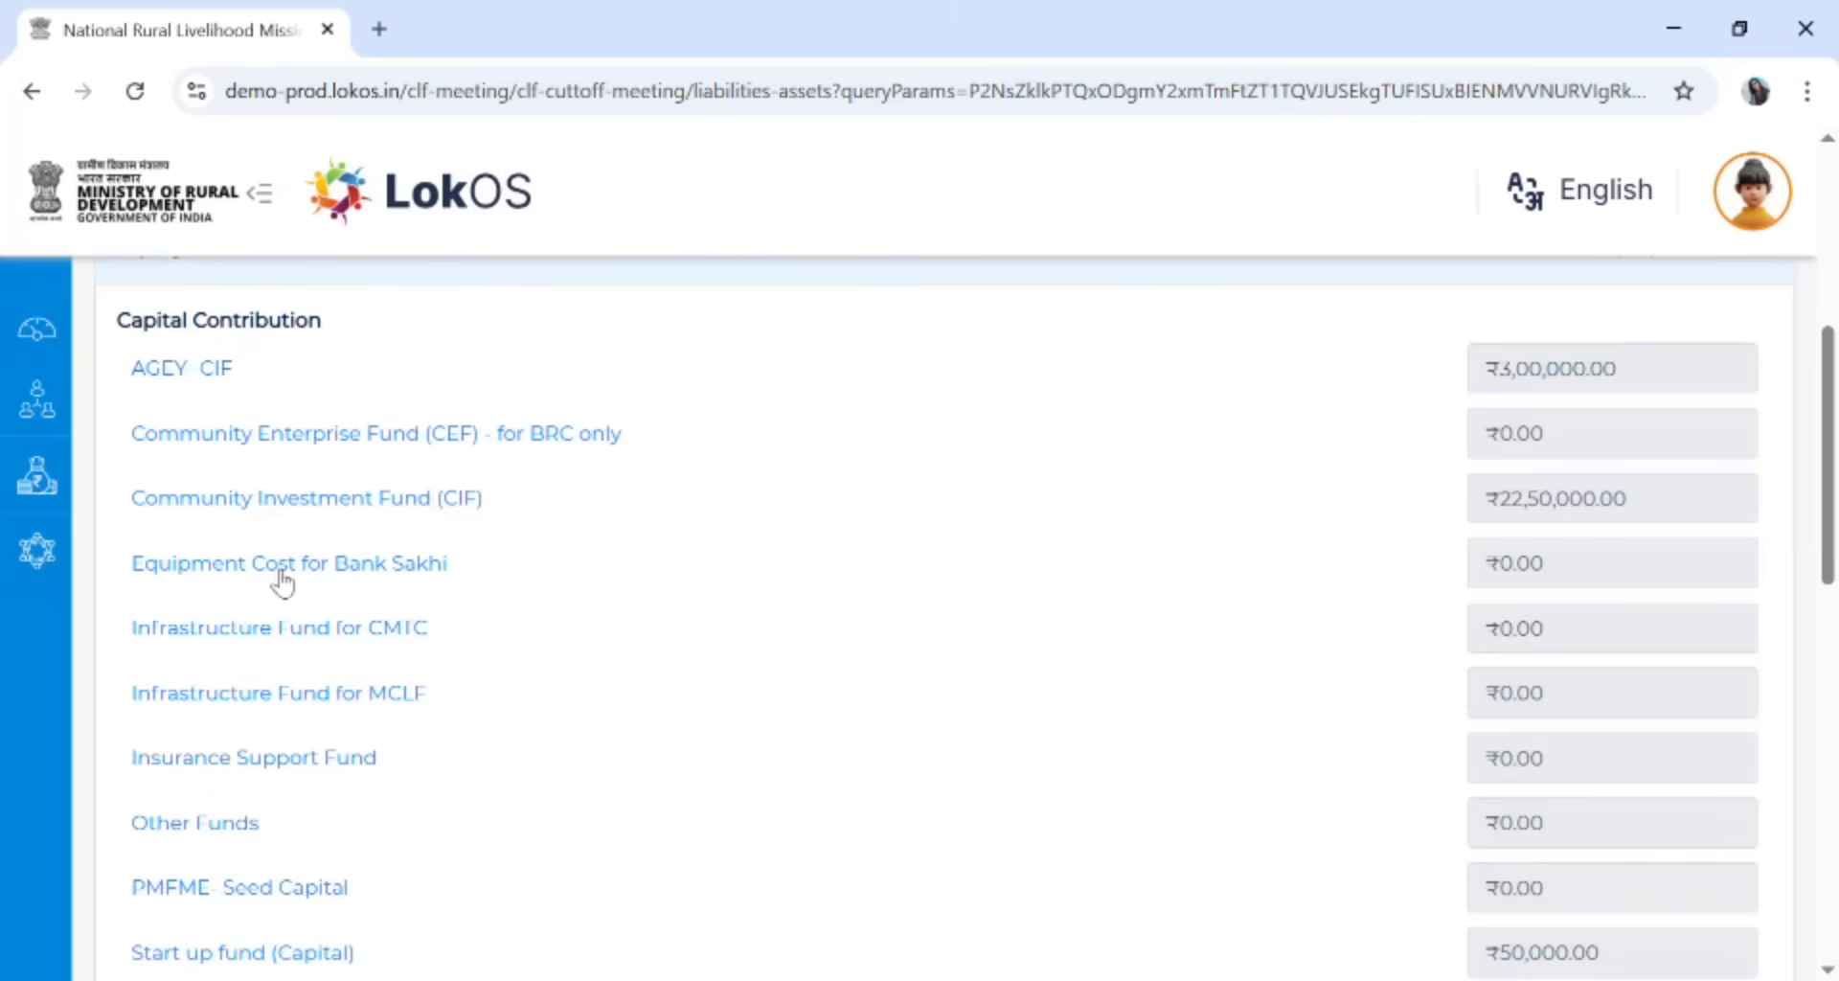
{"action": "scroll", "coordinate": [318, 589], "scroll_direction": "up", "scroll_amount": 5}
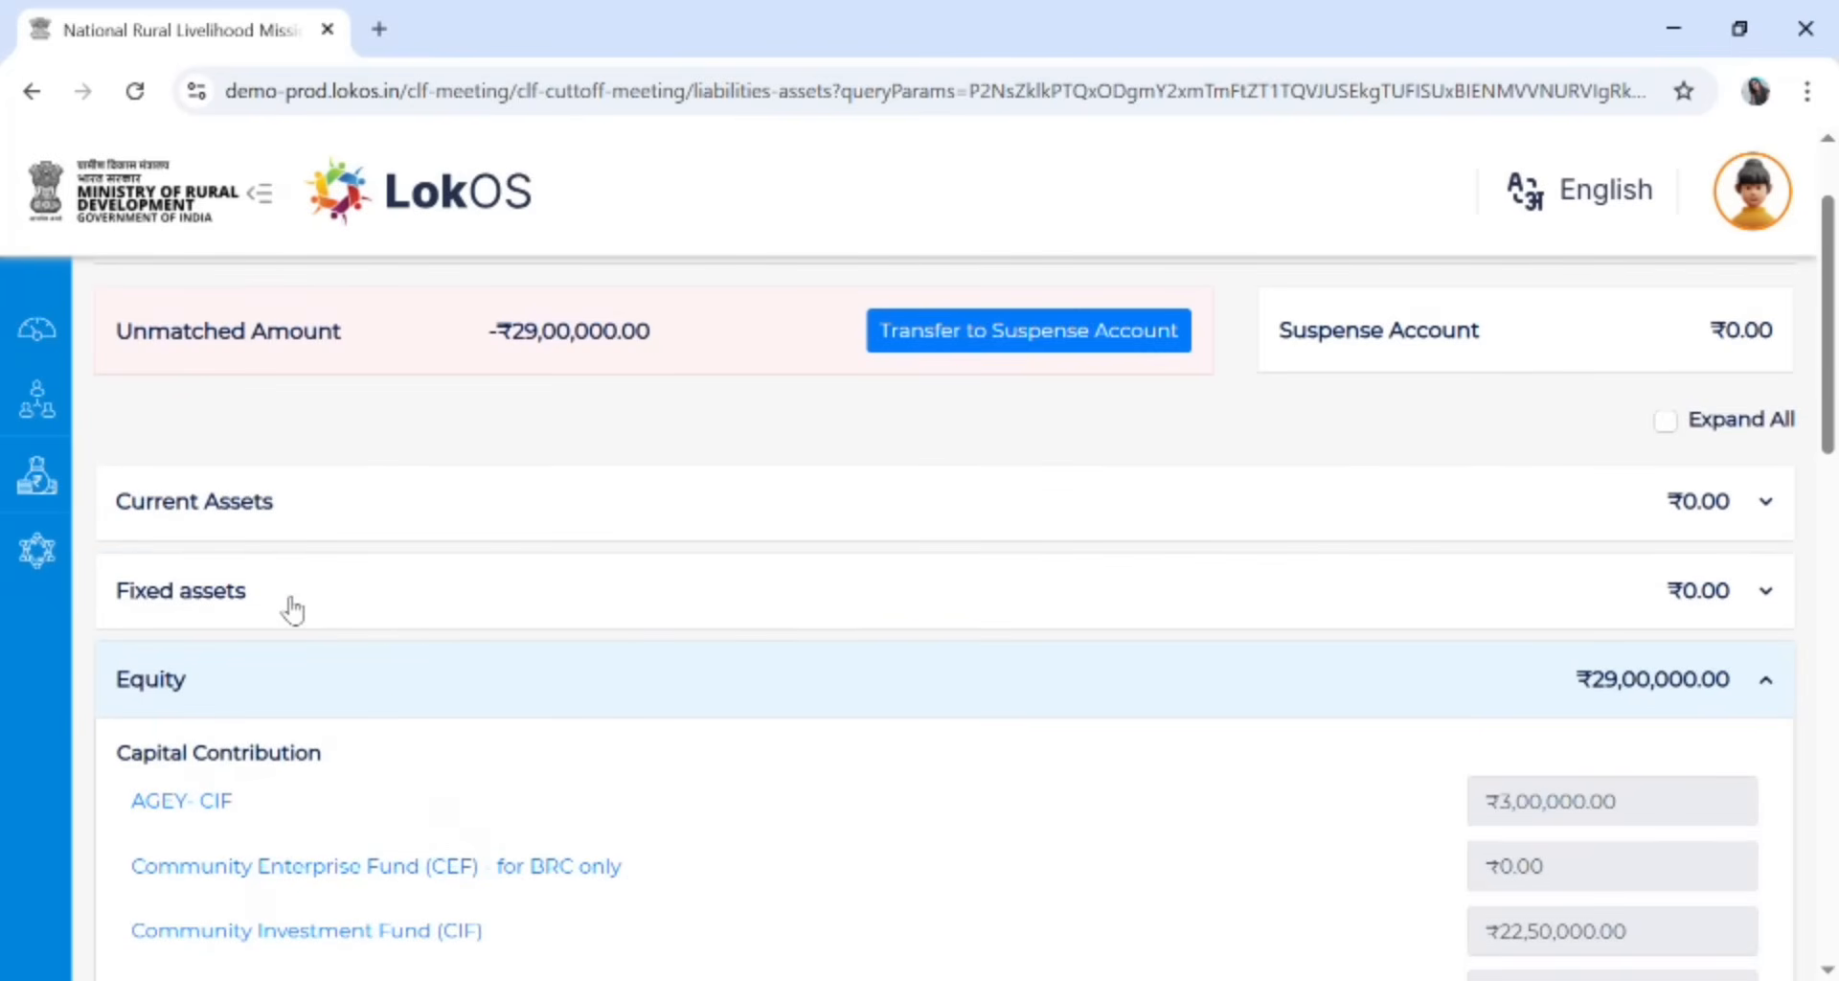
{"action": "scroll", "coordinate": [443, 790], "scroll_direction": "down", "scroll_amount": 5}
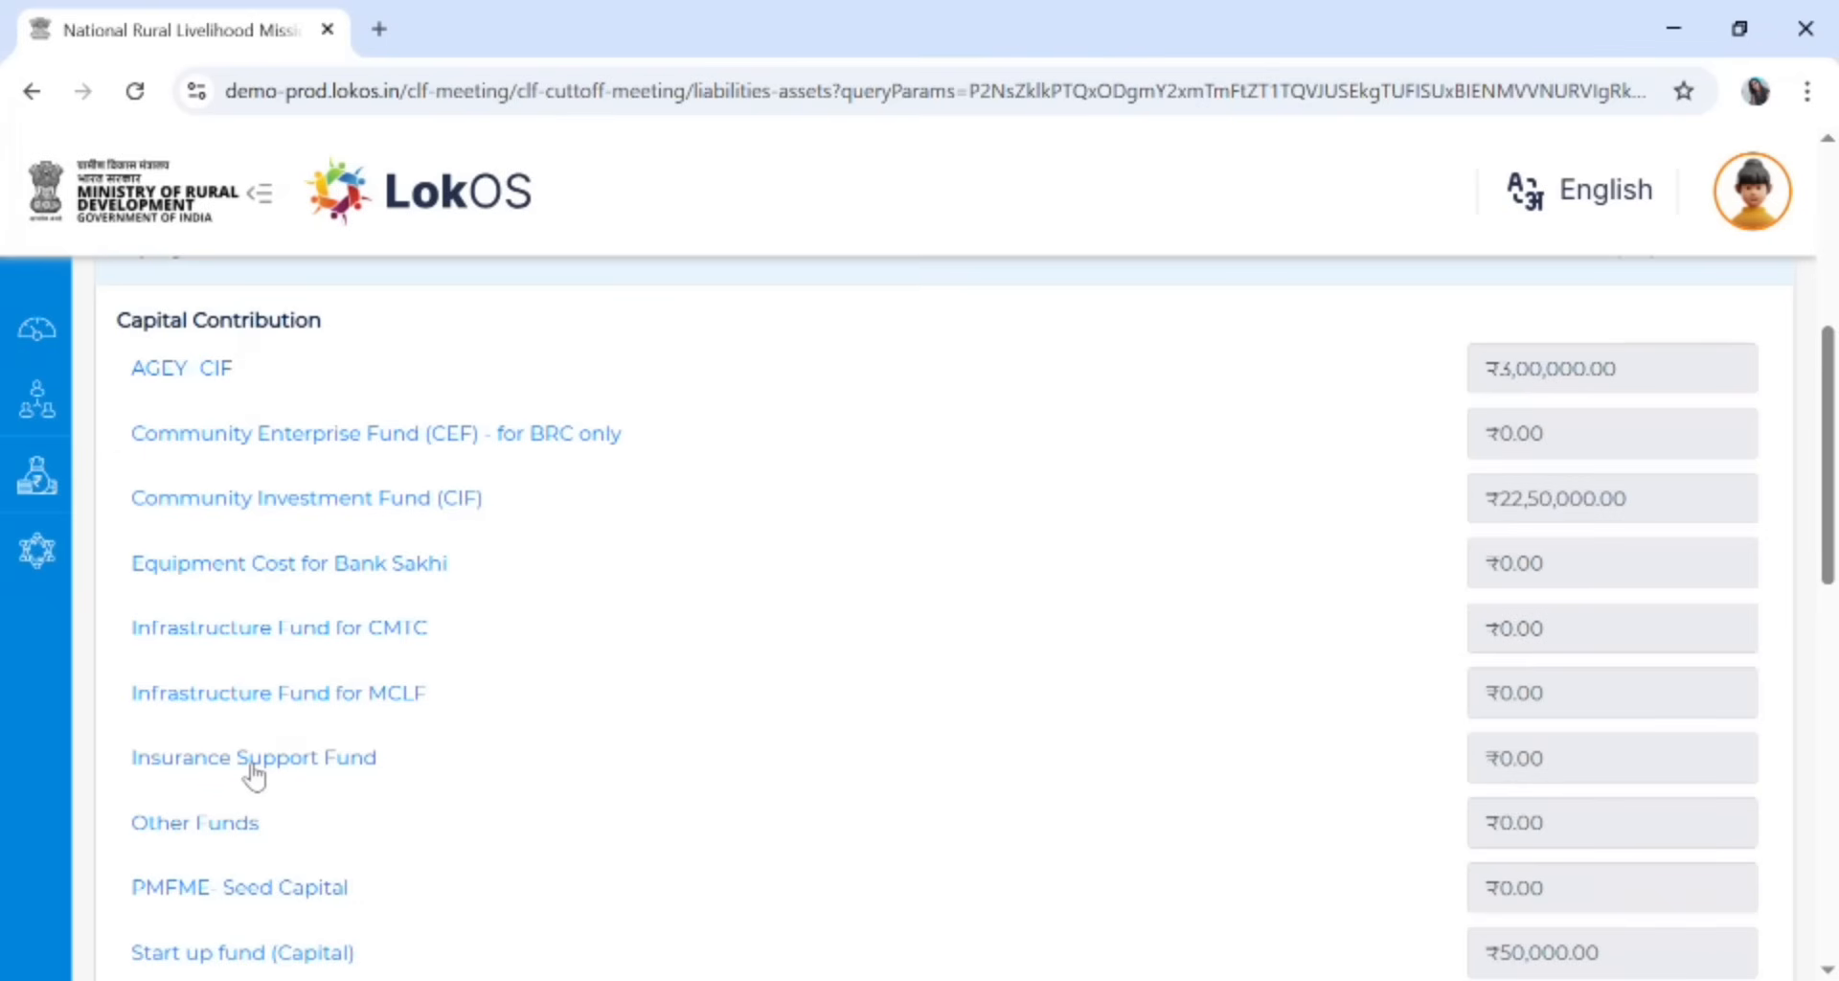
{"action": "scroll", "coordinate": [254, 776], "scroll_direction": "down", "scroll_amount": 2}
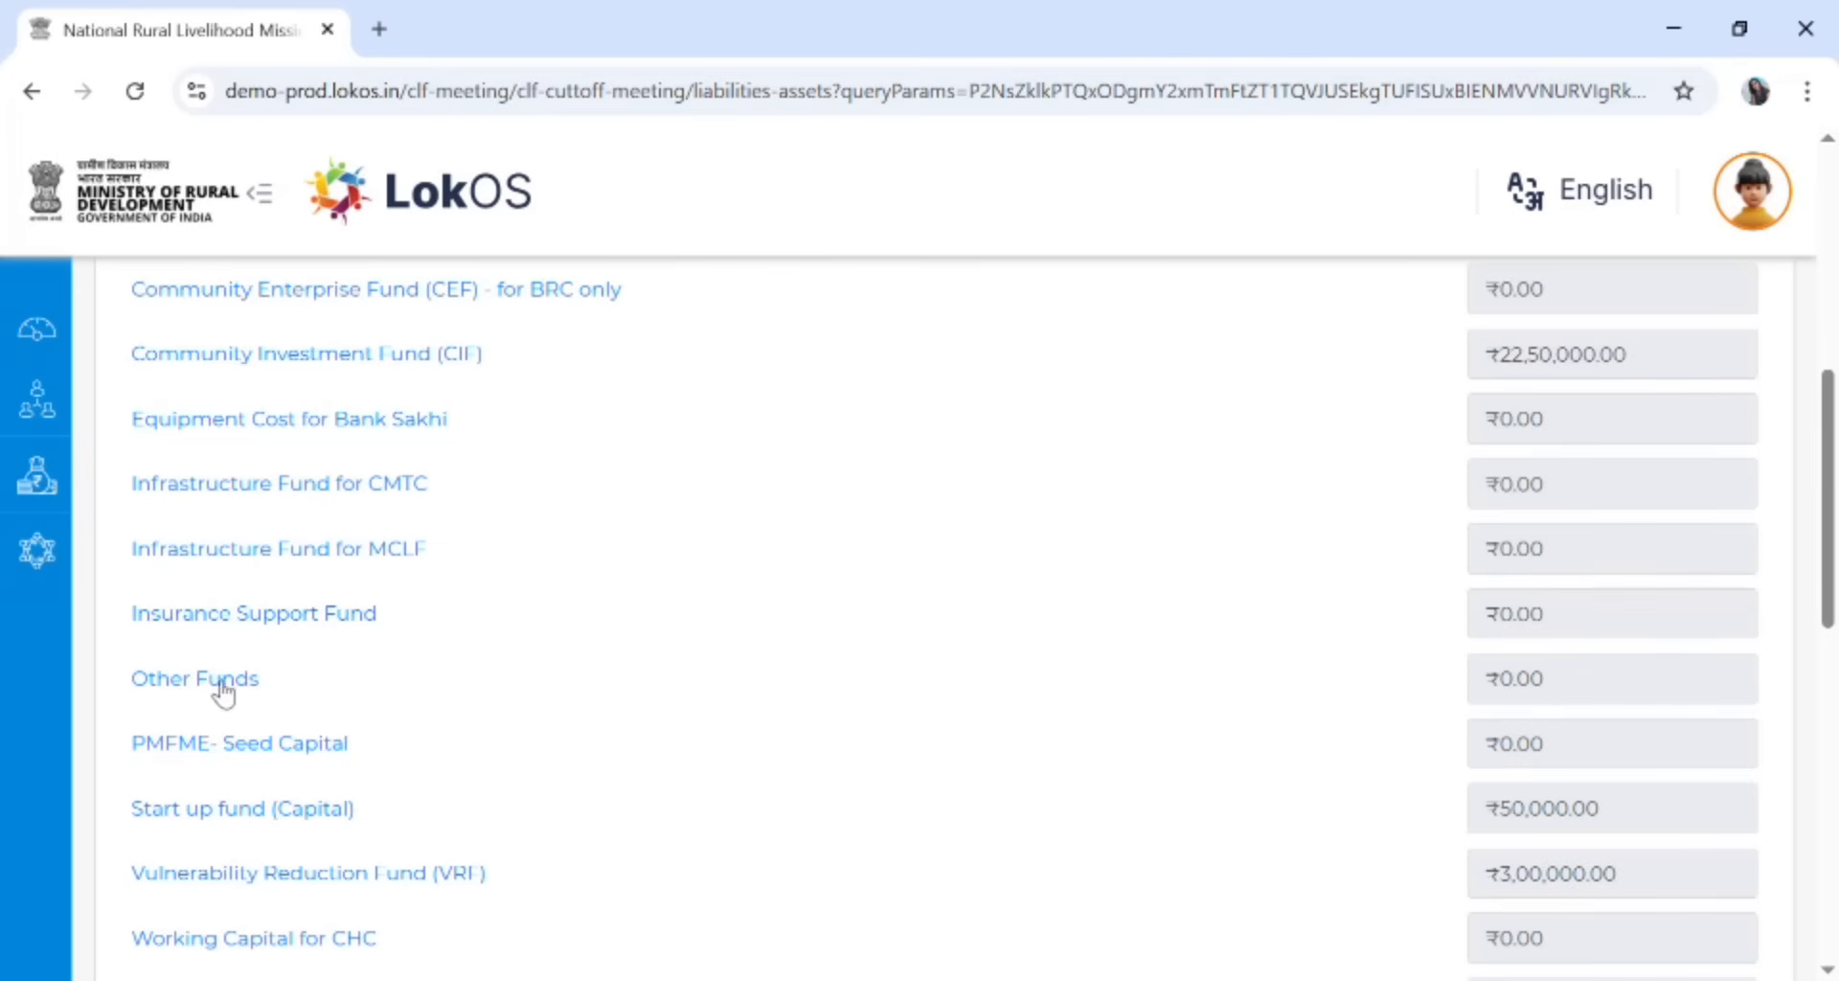
{"action": "scroll", "coordinate": [162, 388], "scroll_direction": "down", "scroll_amount": 5}
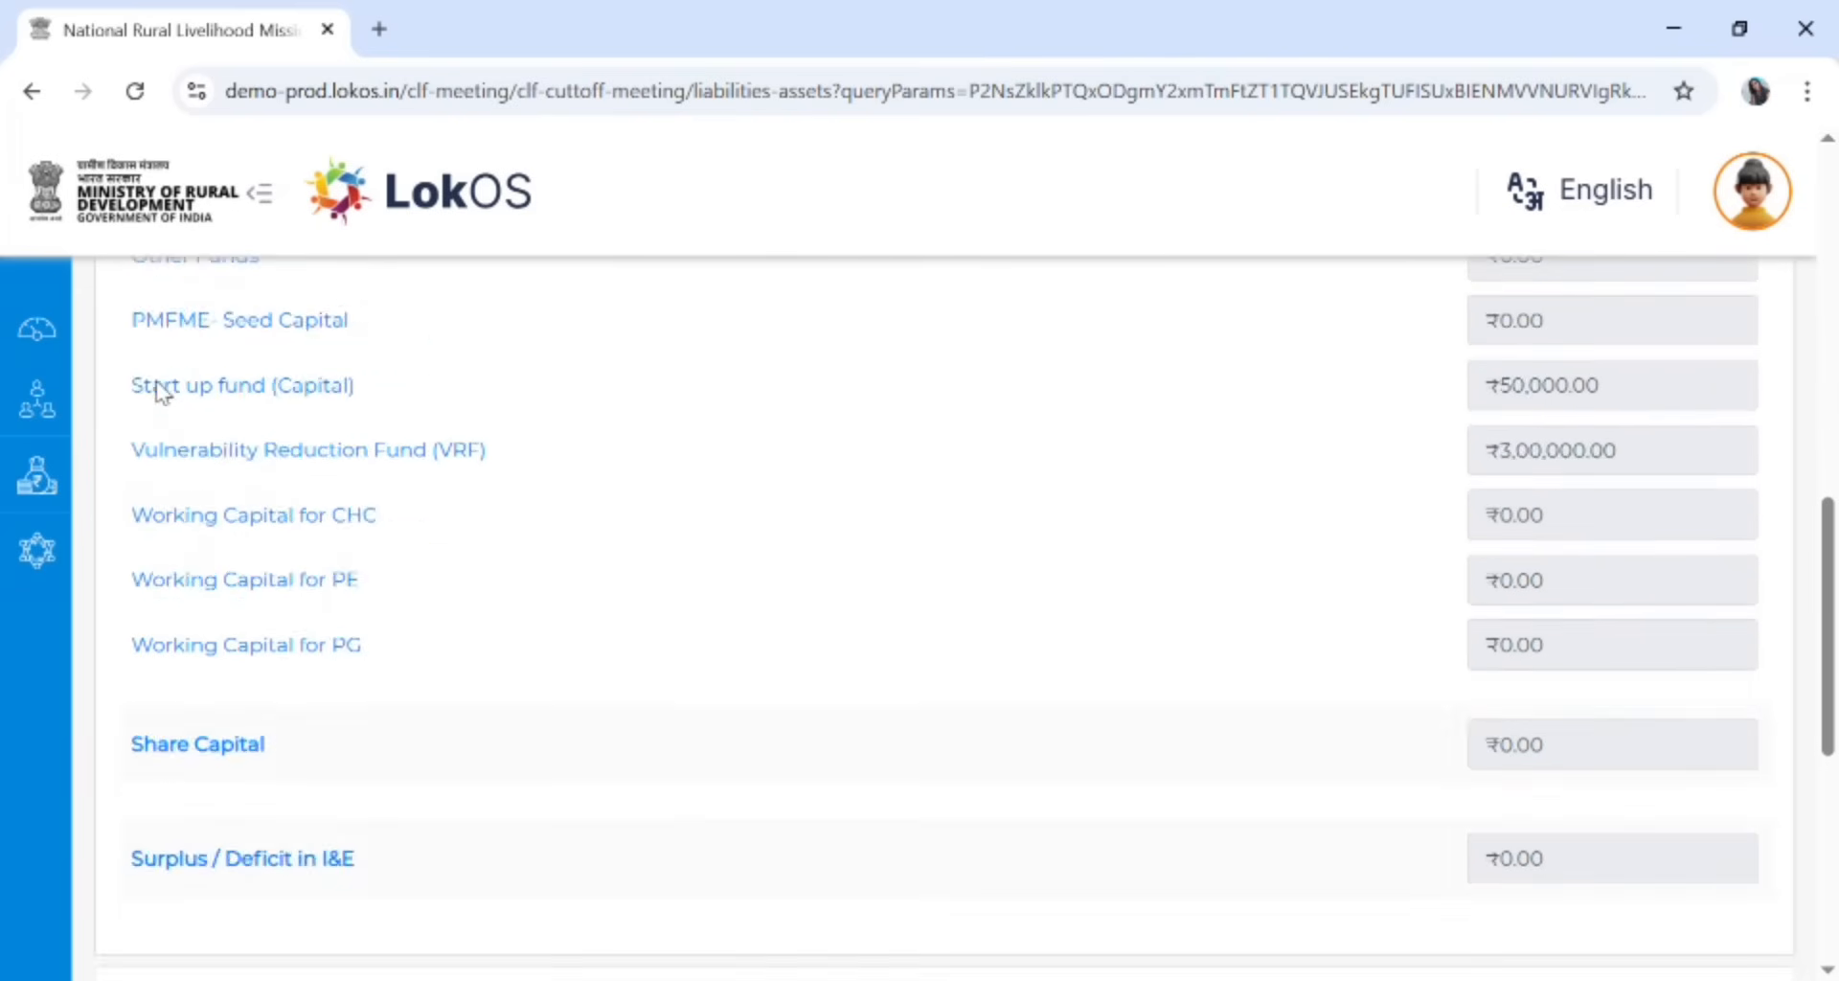
{"action": "scroll", "coordinate": [163, 388], "scroll_direction": "up", "scroll_amount": 5}
{"action": "scroll", "coordinate": [158, 391], "scroll_direction": "up", "scroll_amount": 2}
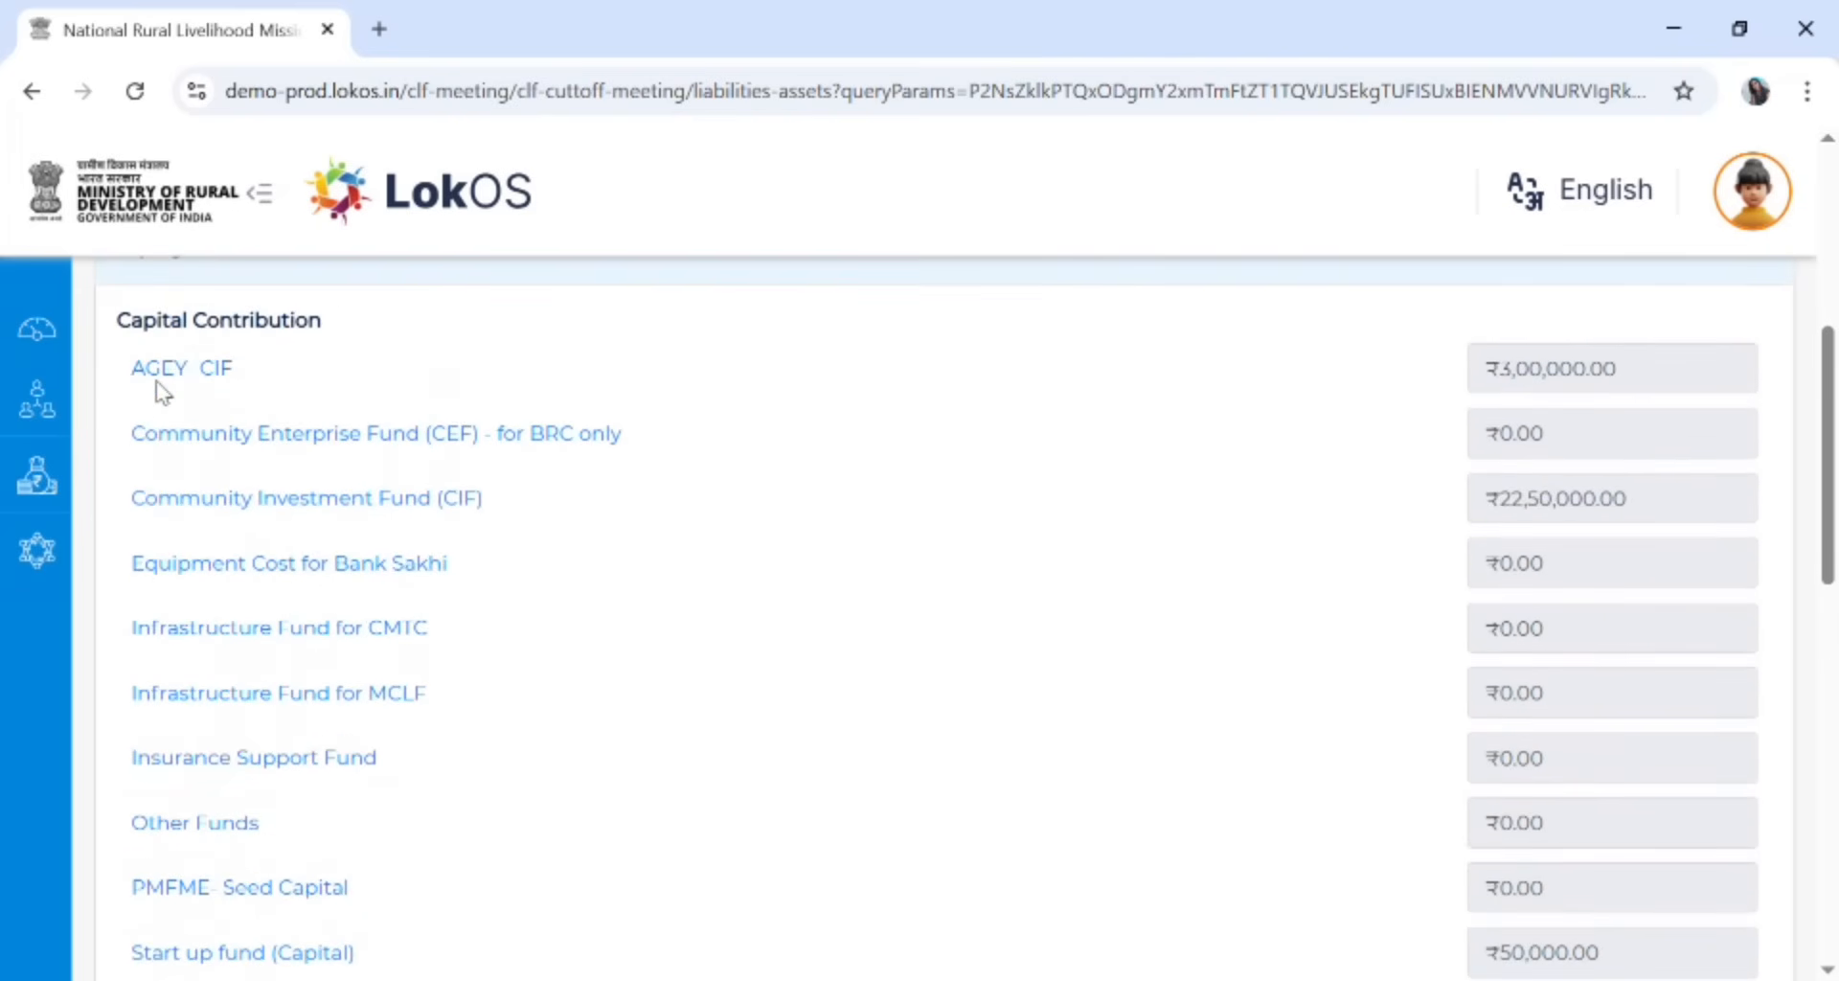
{"action": "scroll", "coordinate": [162, 390], "scroll_direction": "down", "scroll_amount": 2}
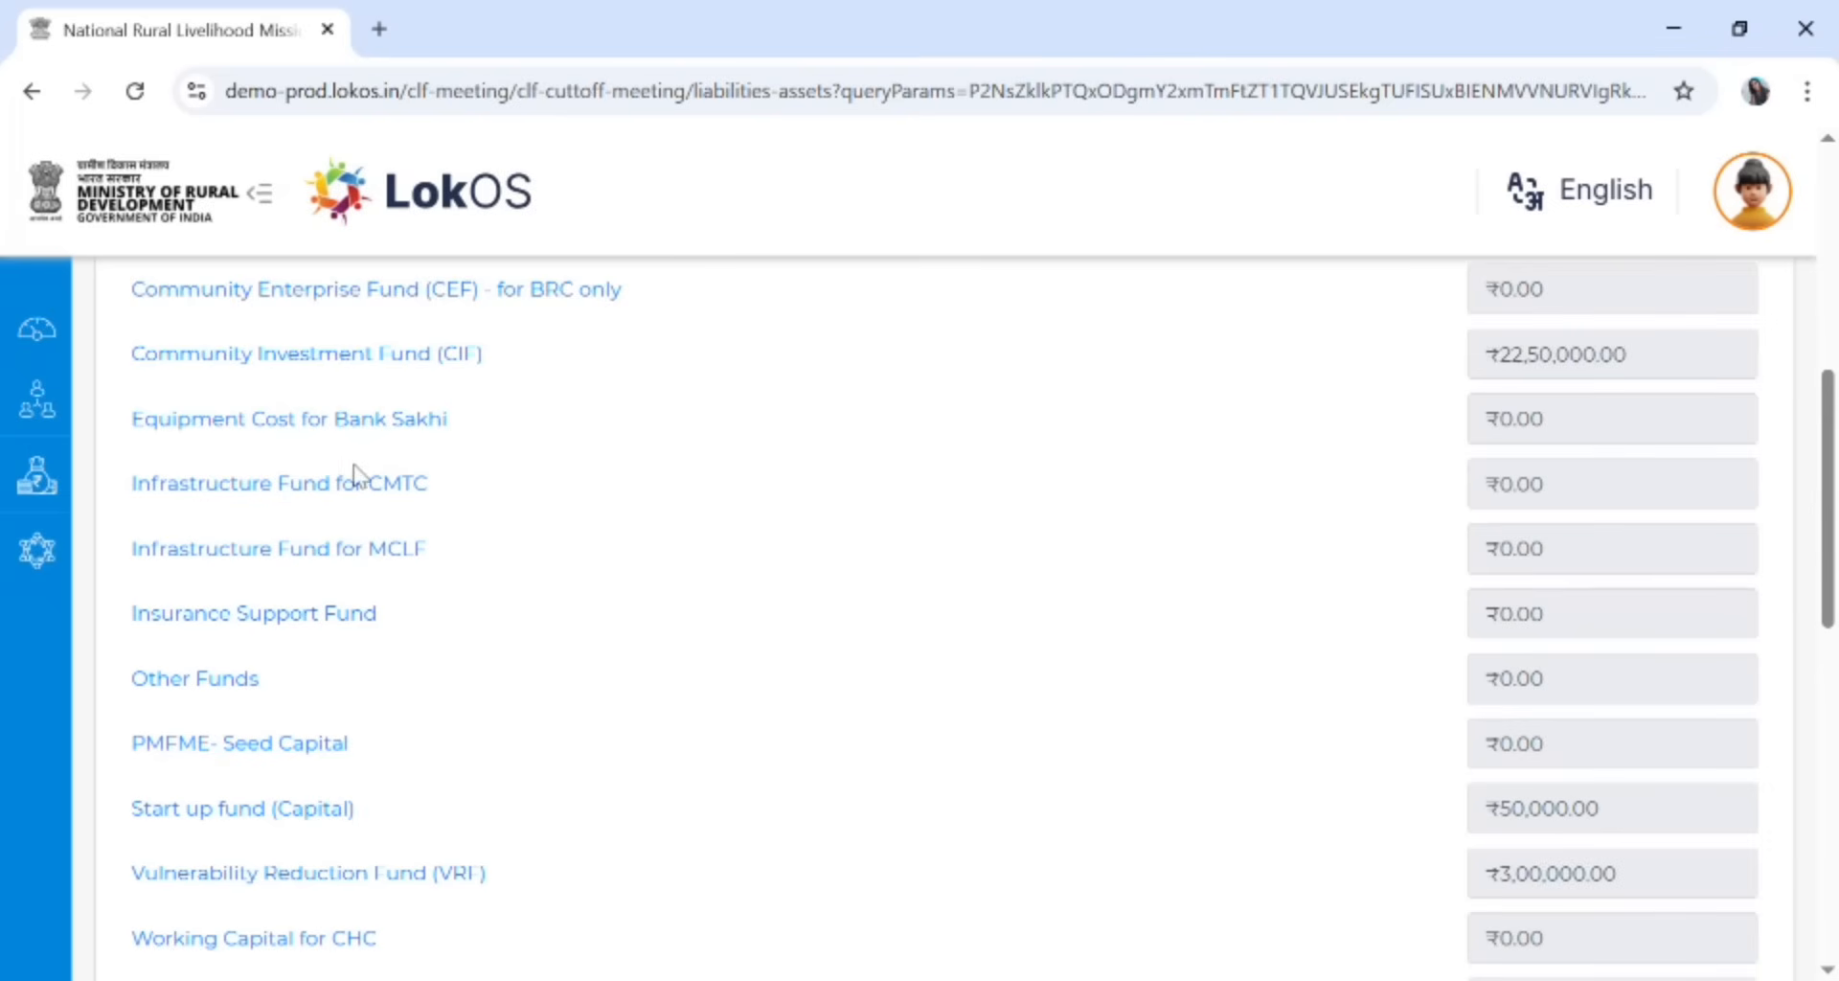
{"action": "scroll", "coordinate": [336, 441], "scroll_direction": "down", "scroll_amount": 4}
{"action": "scroll", "coordinate": [336, 438], "scroll_direction": "up", "scroll_amount": 4}
{"action": "scroll", "coordinate": [340, 444], "scroll_direction": "up", "scroll_amount": 1}
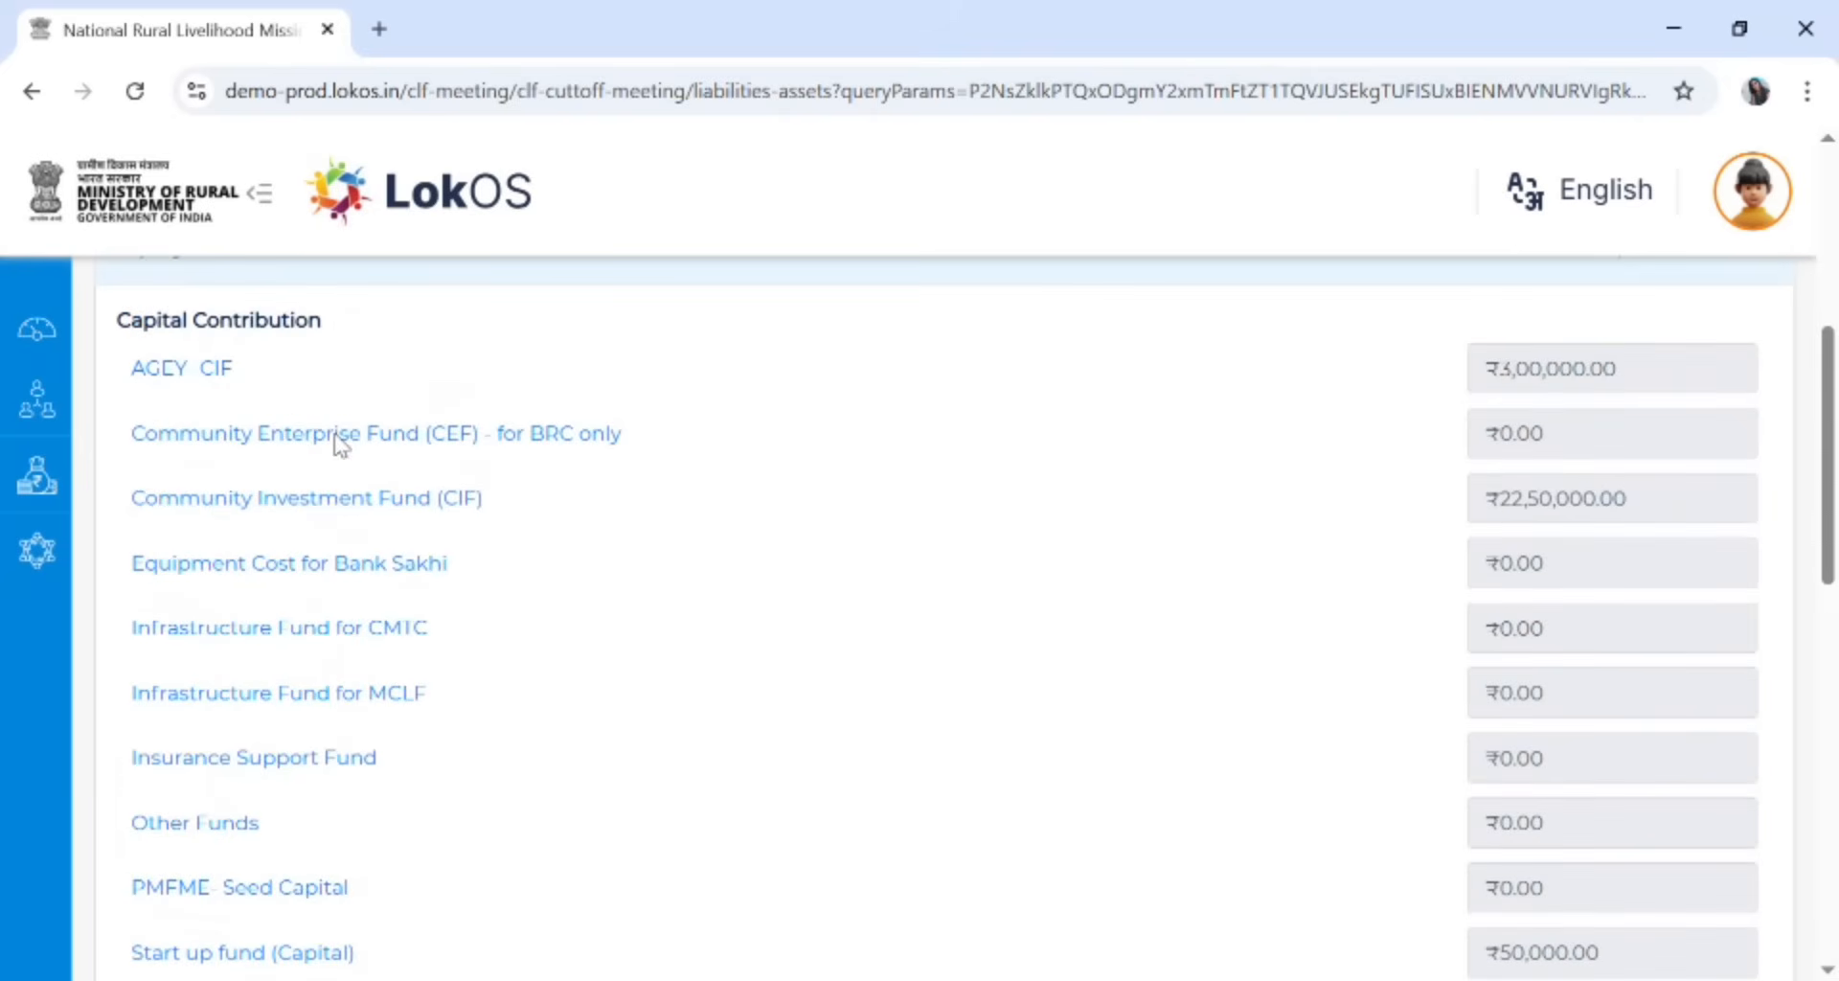
Open the Other Funds entry, inspect its amount and optional remarks fields, and close it without entering anything
{"action": "left_click", "coordinate": [211, 825]}
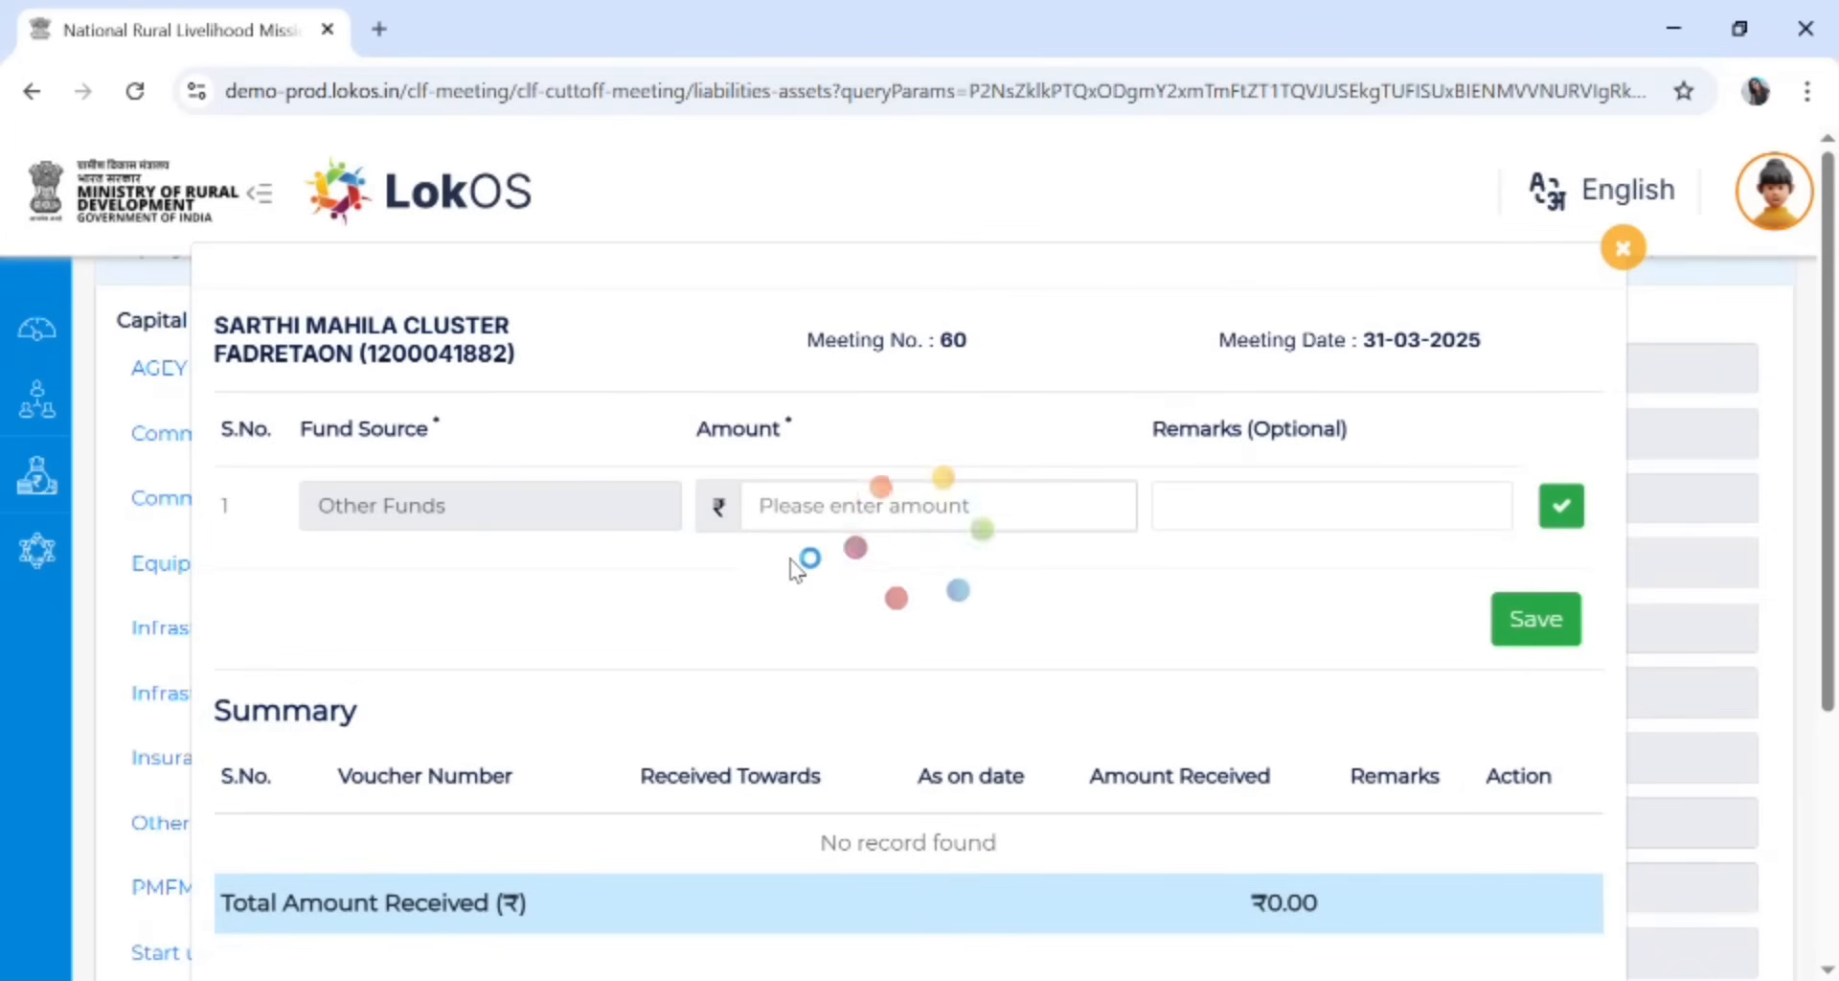
{"action": "left_click", "coordinate": [849, 523]}
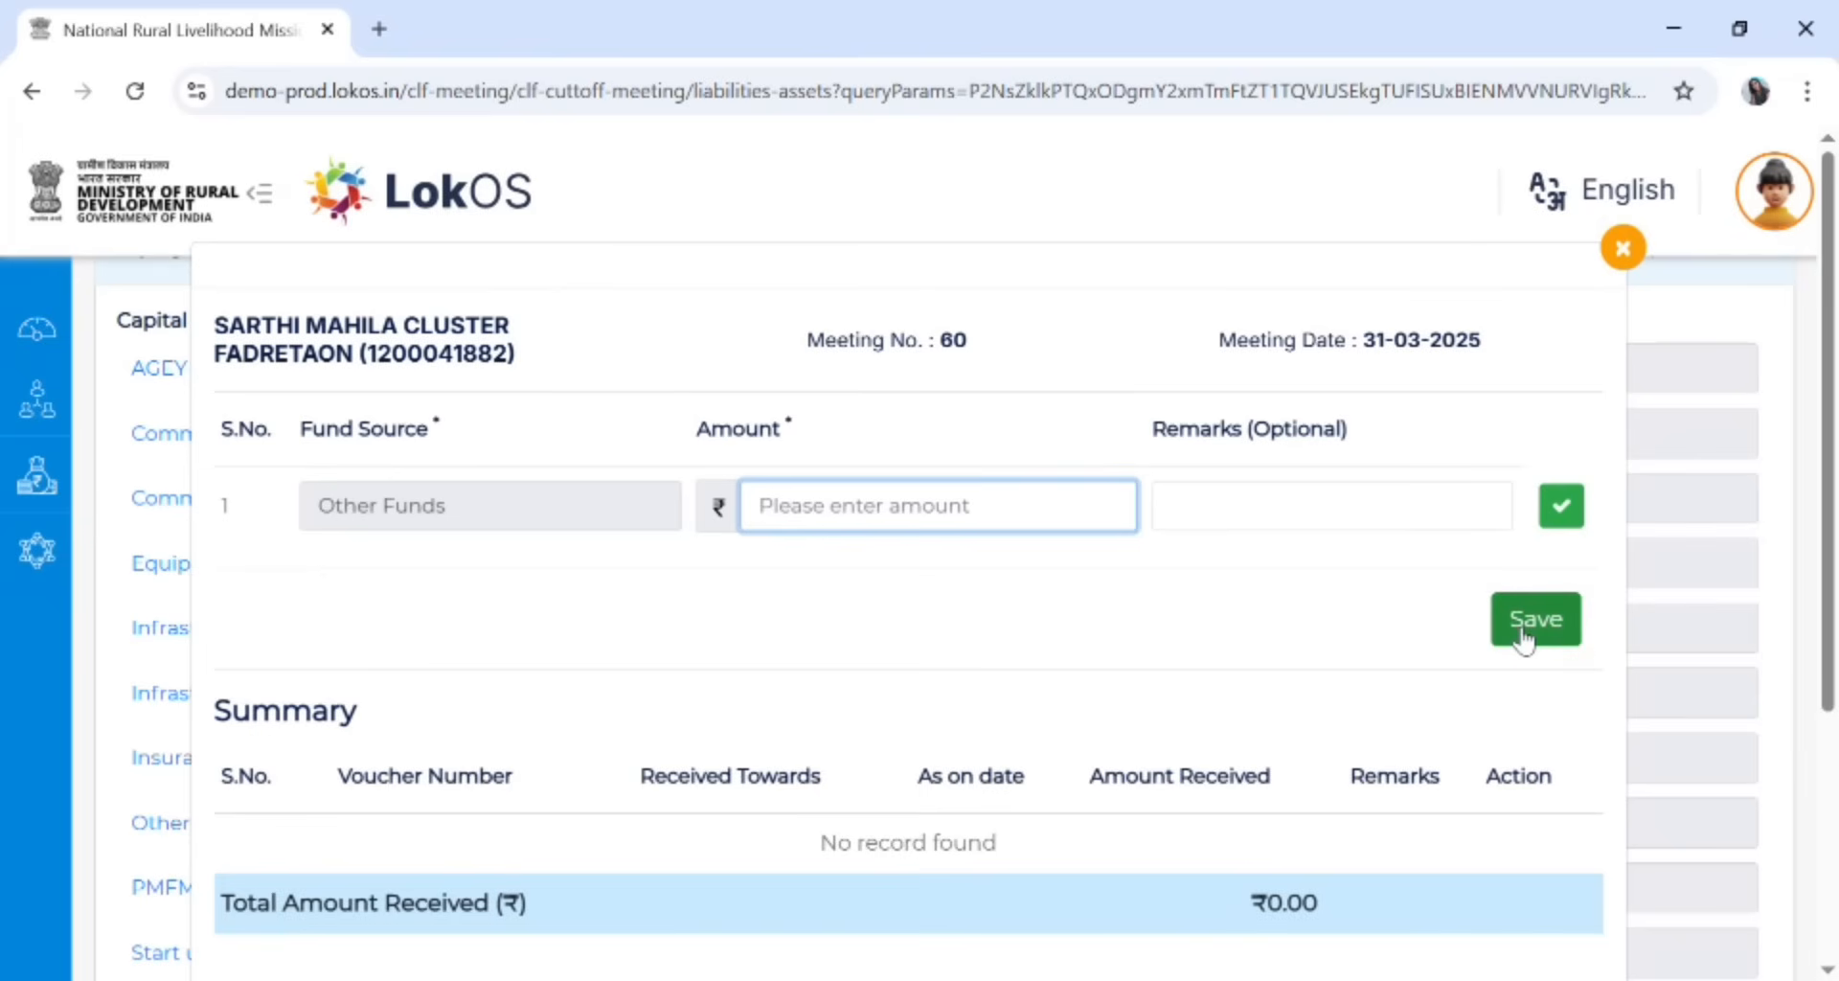
{"action": "left_click", "coordinate": [1623, 248]}
Add an amount of 2,00,000 to PMFME- Seed Capital under Capital Contribution, save it, and close the fund entry
{"action": "scroll", "coordinate": [508, 659], "scroll_direction": "down", "scroll_amount": 1}
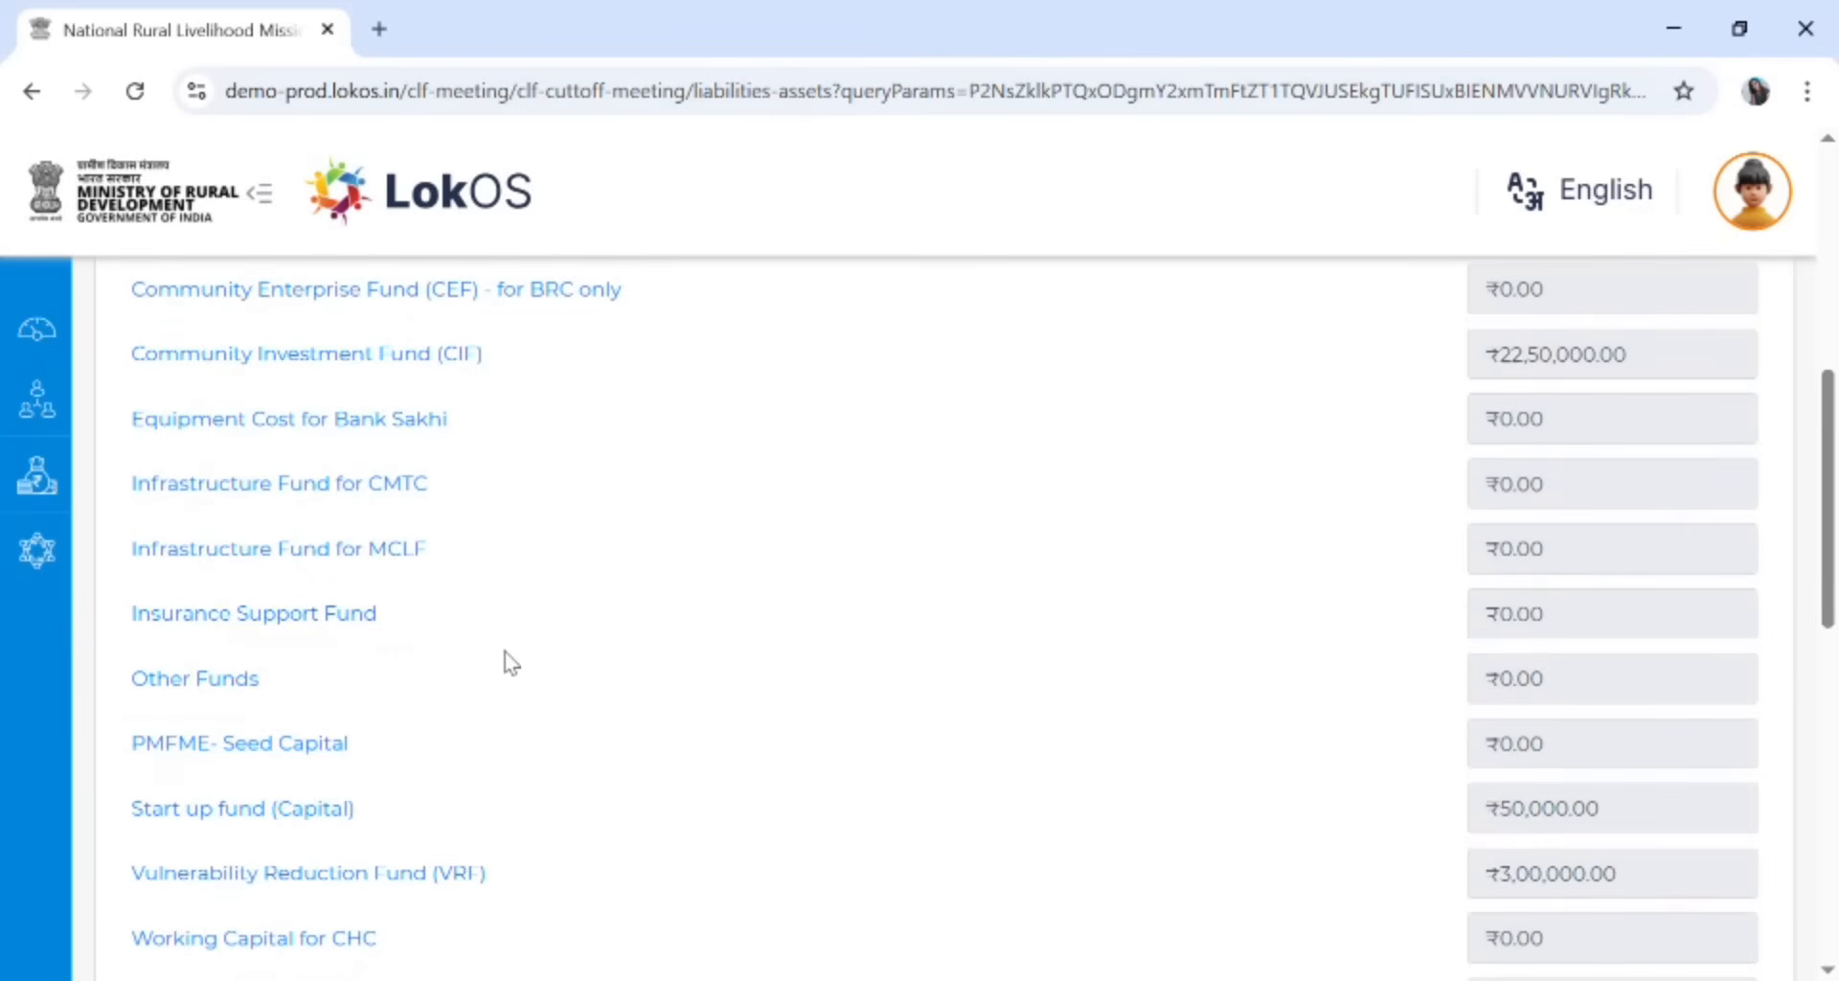
{"action": "left_click", "coordinate": [230, 753]}
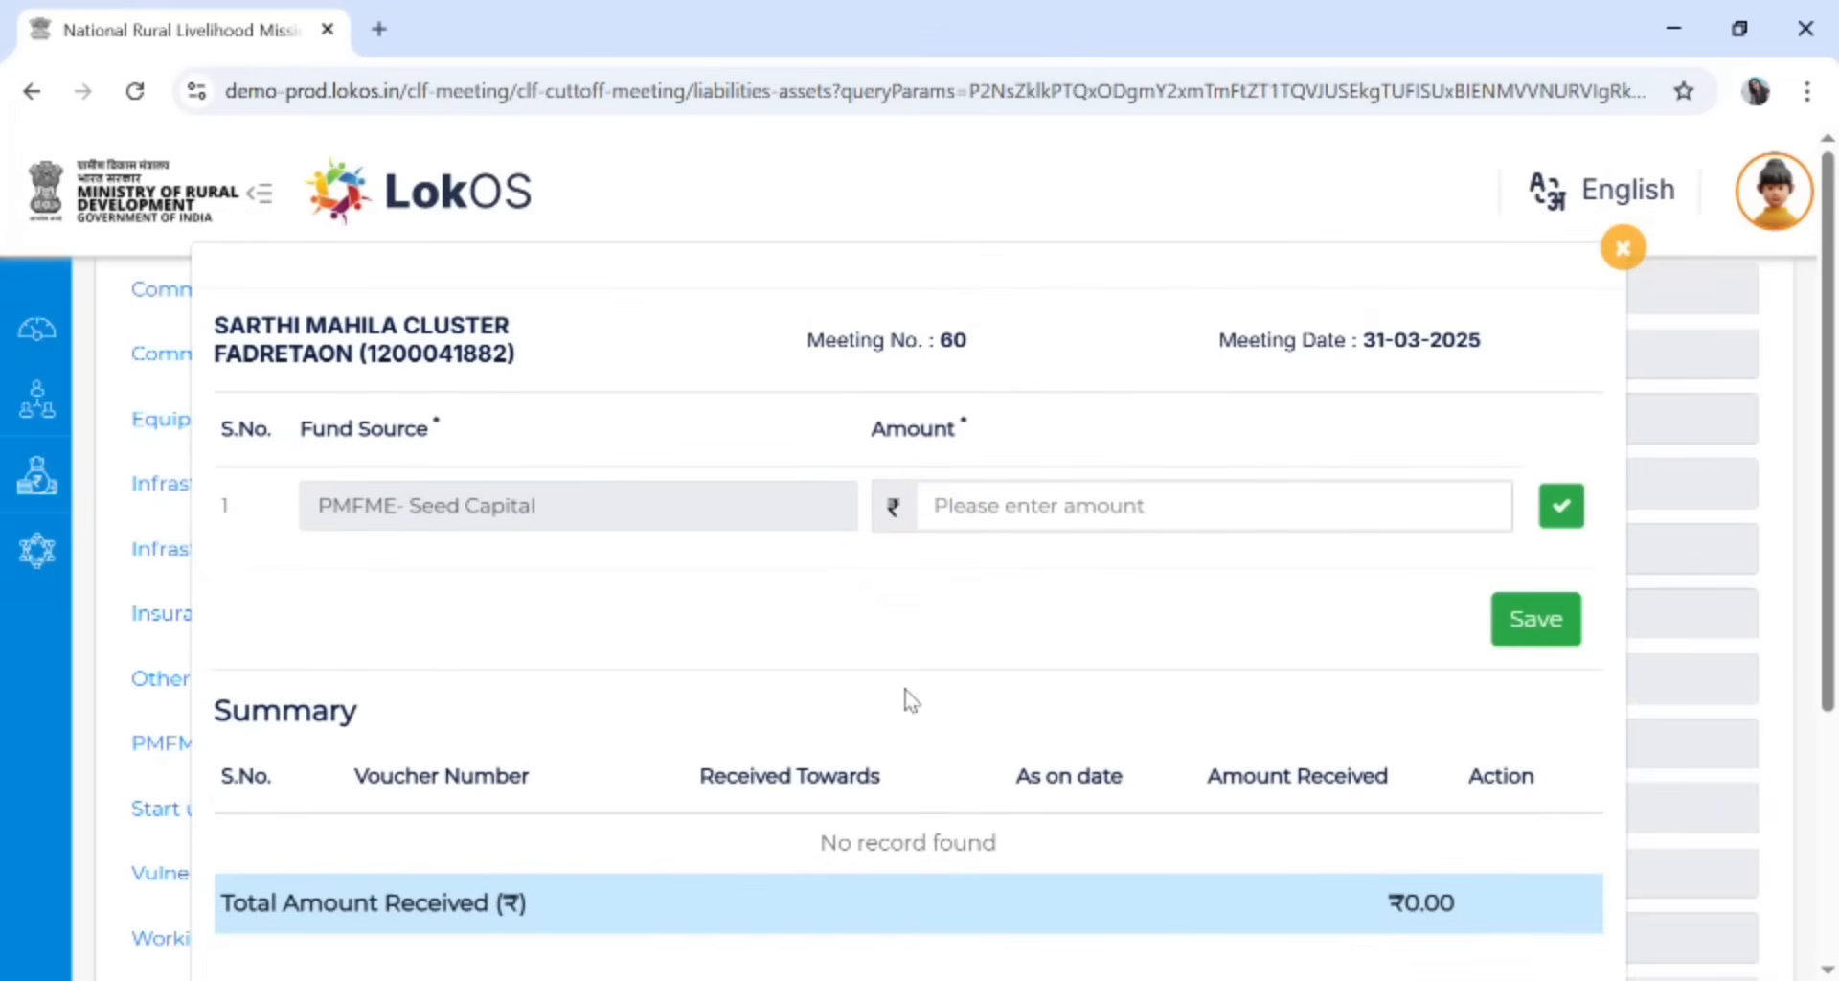
{"action": "left_click", "coordinate": [1072, 522]}
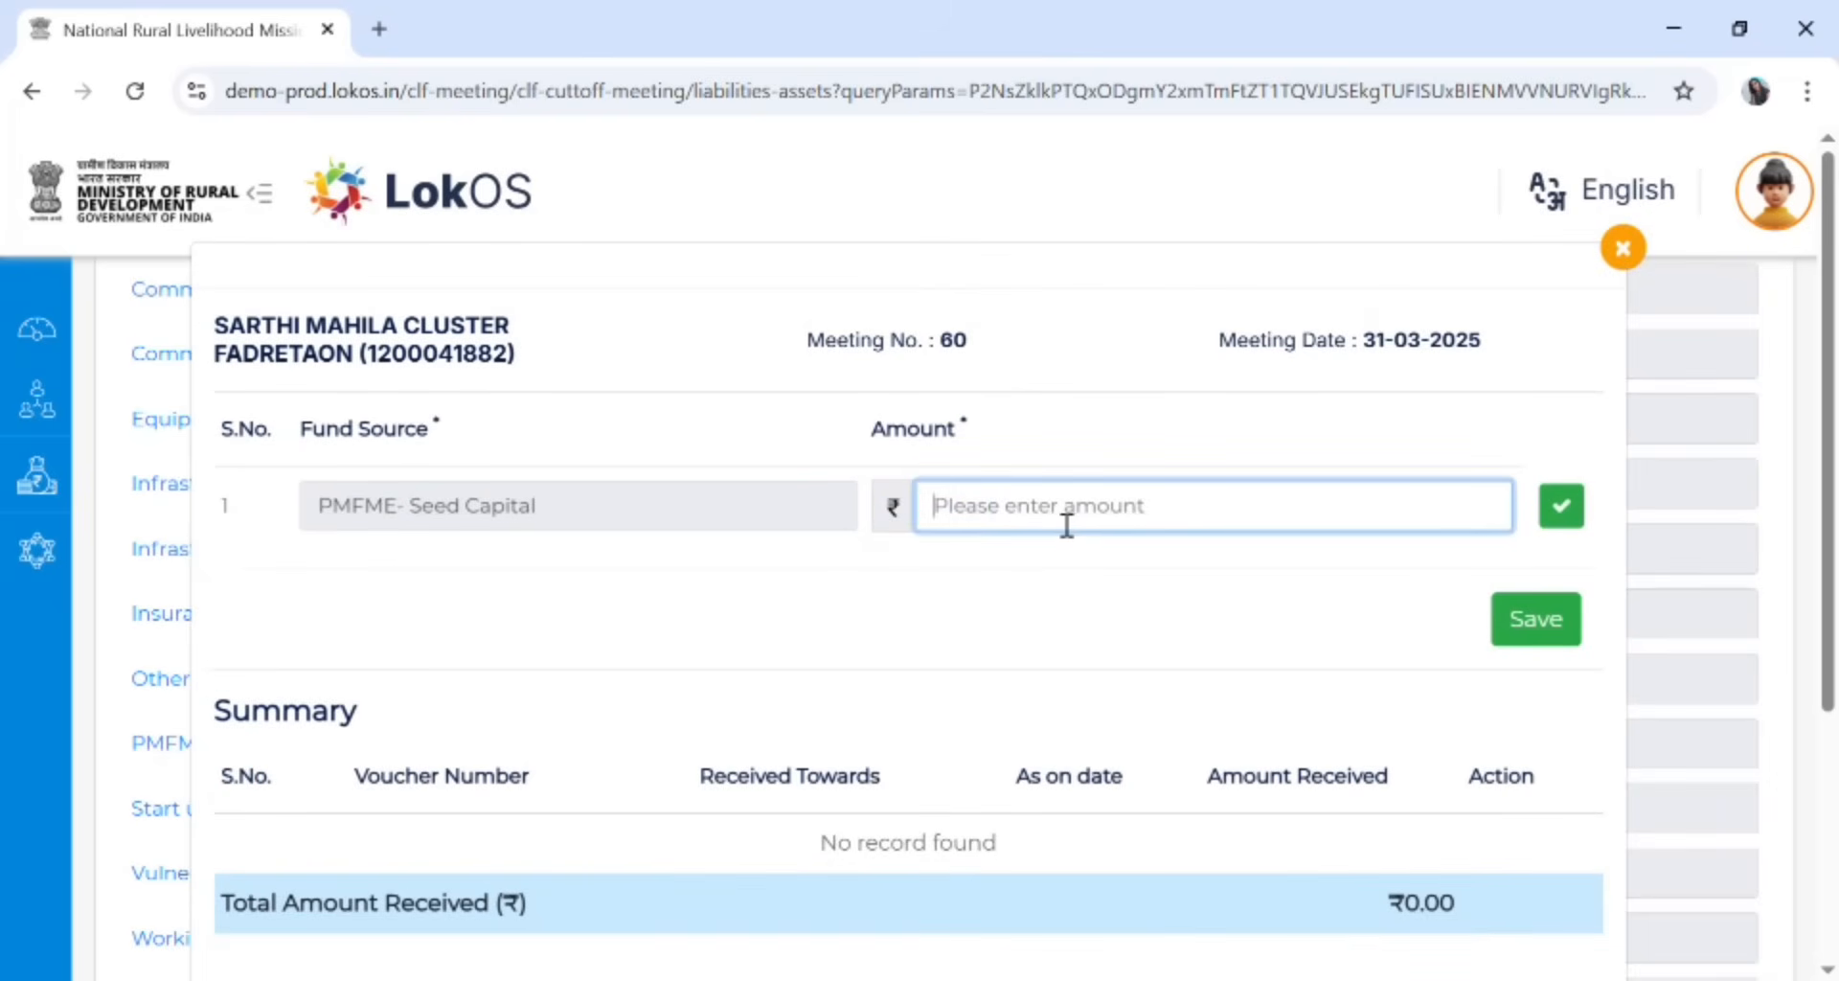
{"action": "type", "text": "2,00,000"}
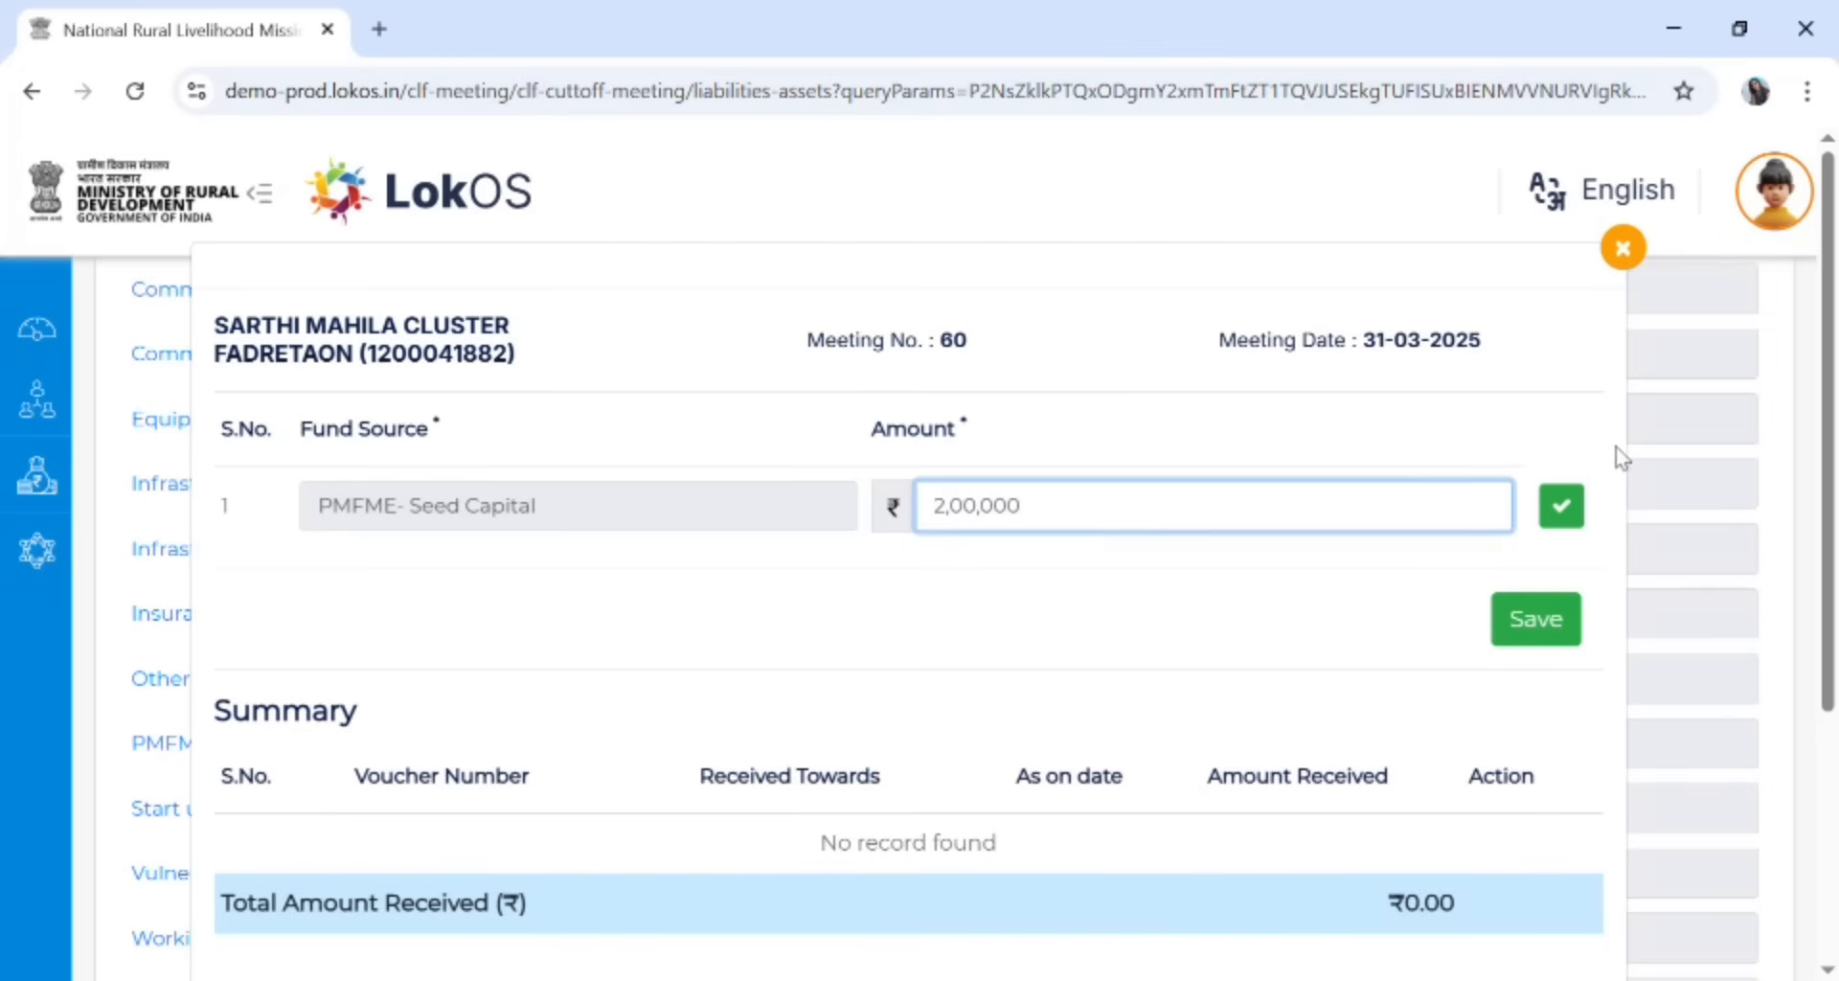
{"action": "left_click", "coordinate": [1561, 505]}
{"action": "left_click", "coordinate": [1544, 619]}
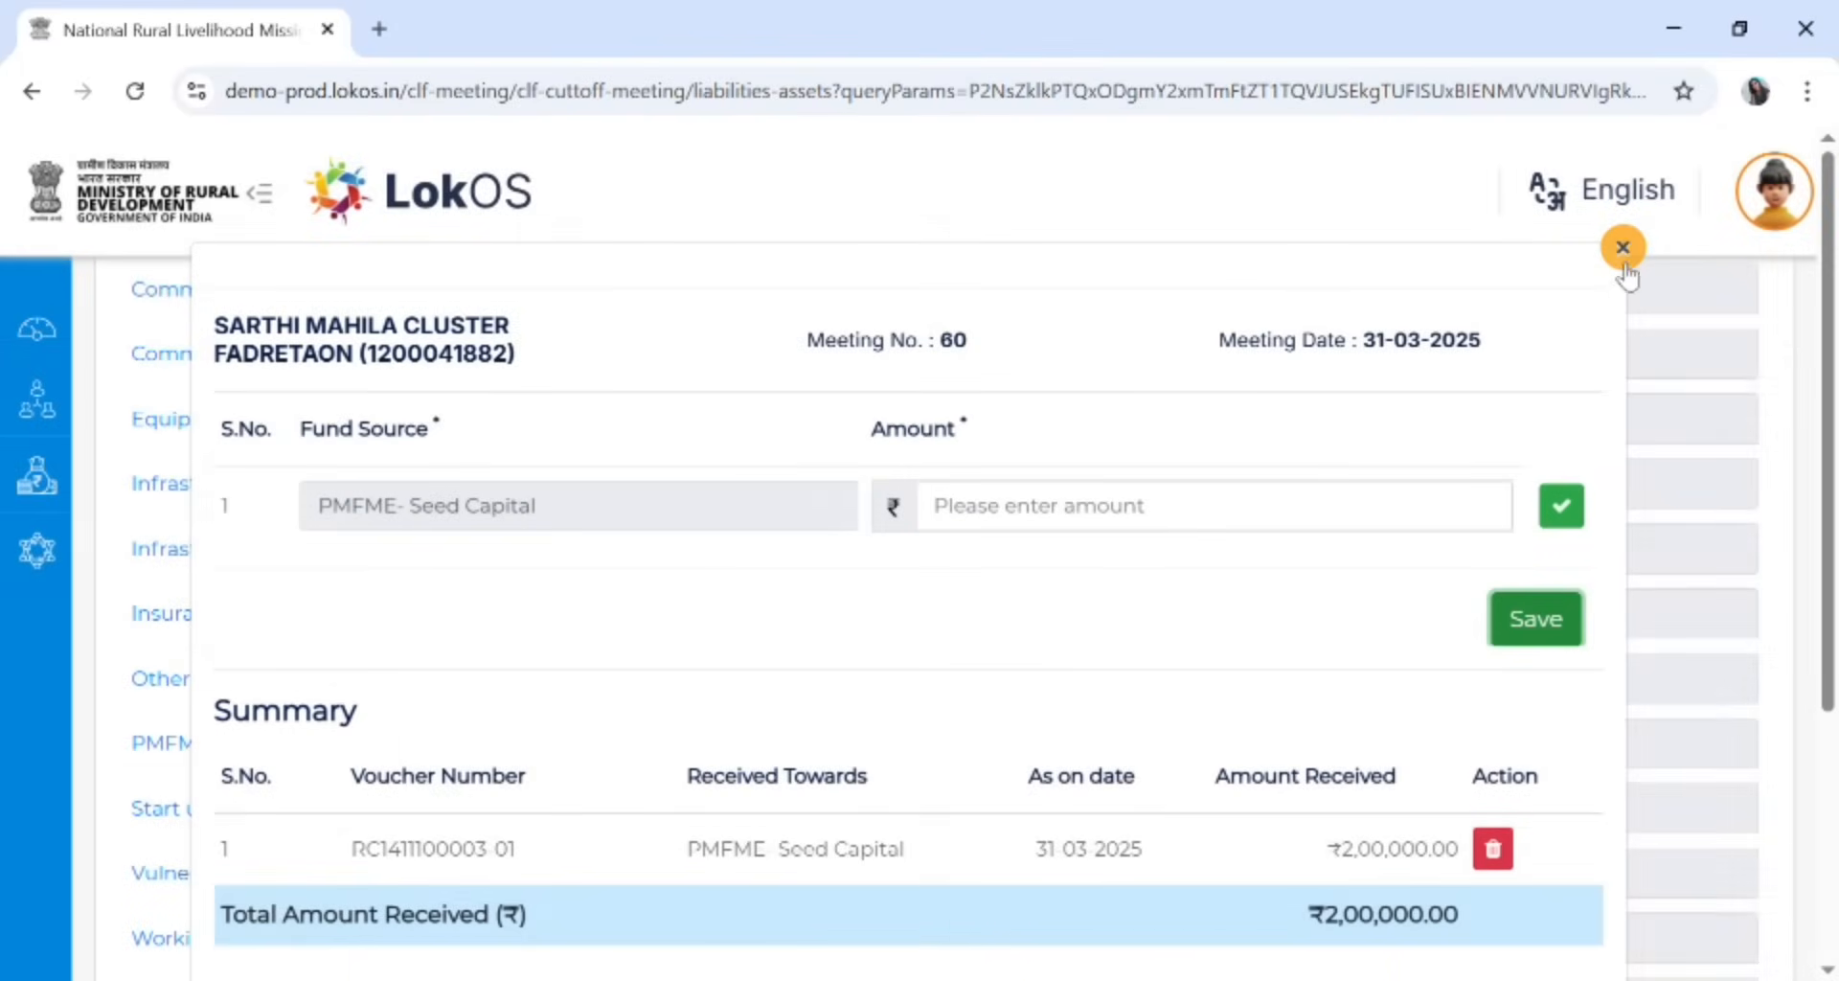
{"action": "left_click", "coordinate": [1623, 248]}
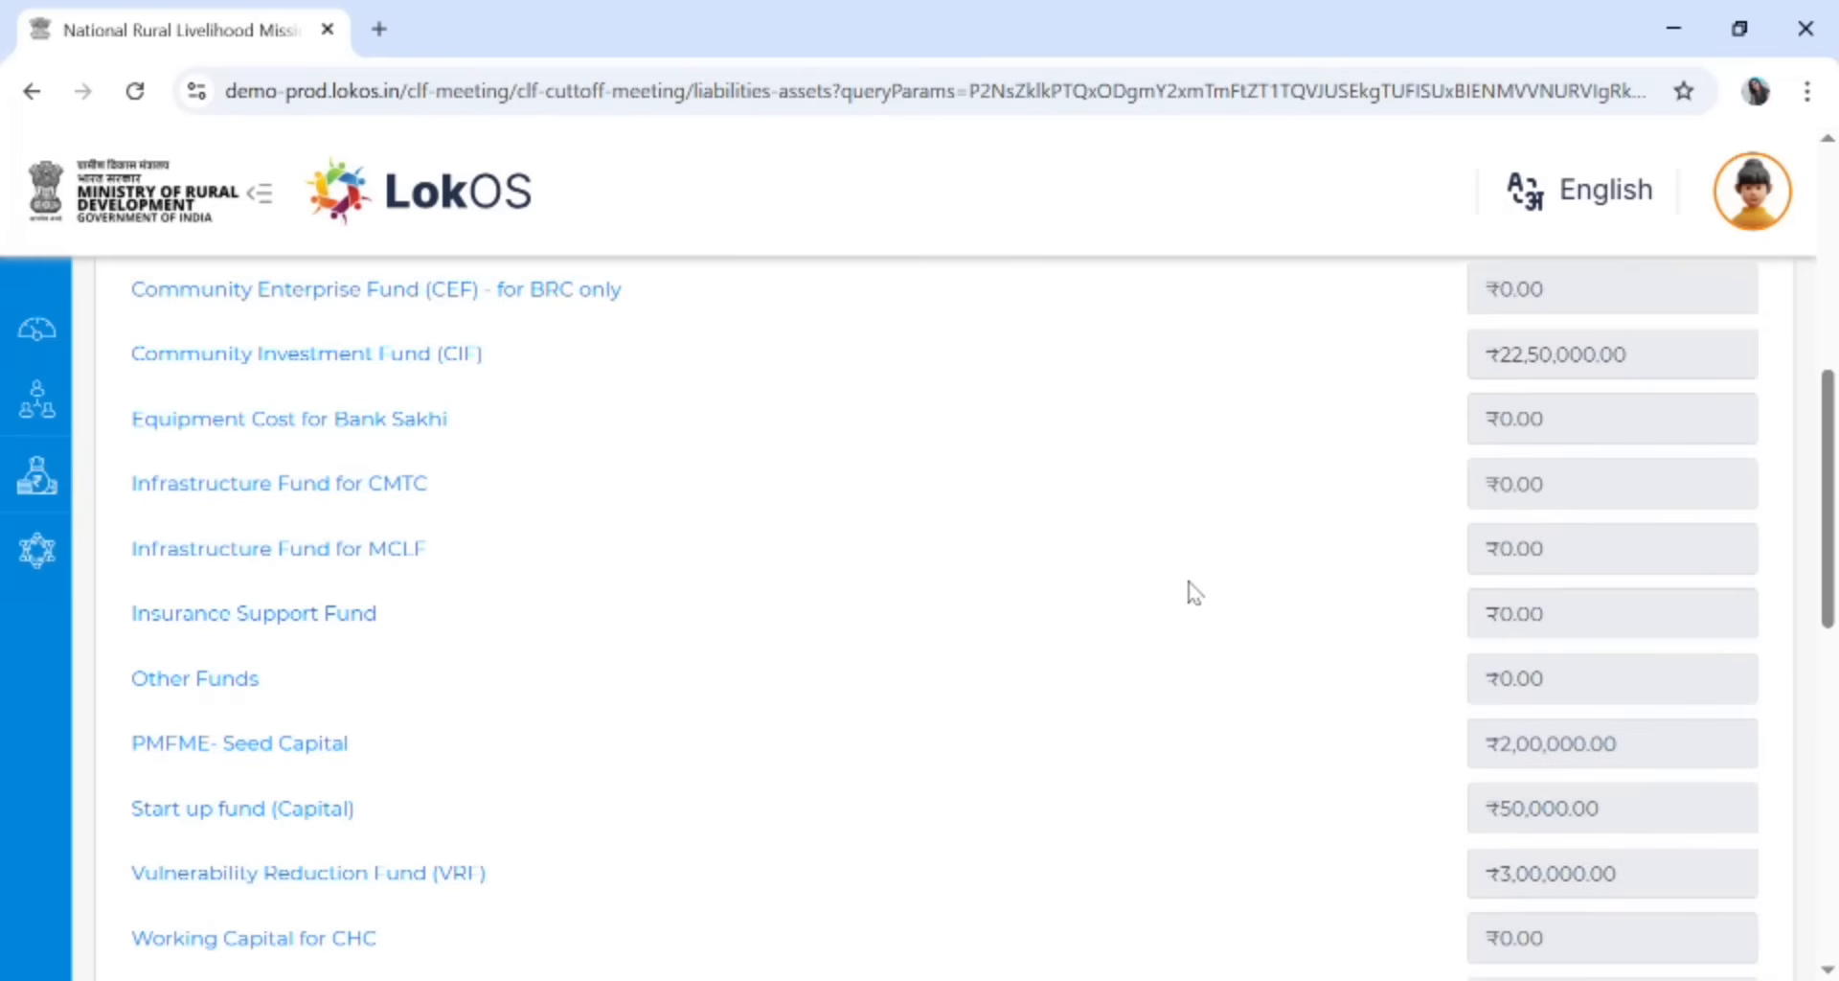
Add an amount of 1,50,000 to Working Capital for PG under Capital Contribution, save it, and close the fund entry
{"action": "scroll", "coordinate": [809, 611], "scroll_direction": "down", "scroll_amount": 3}
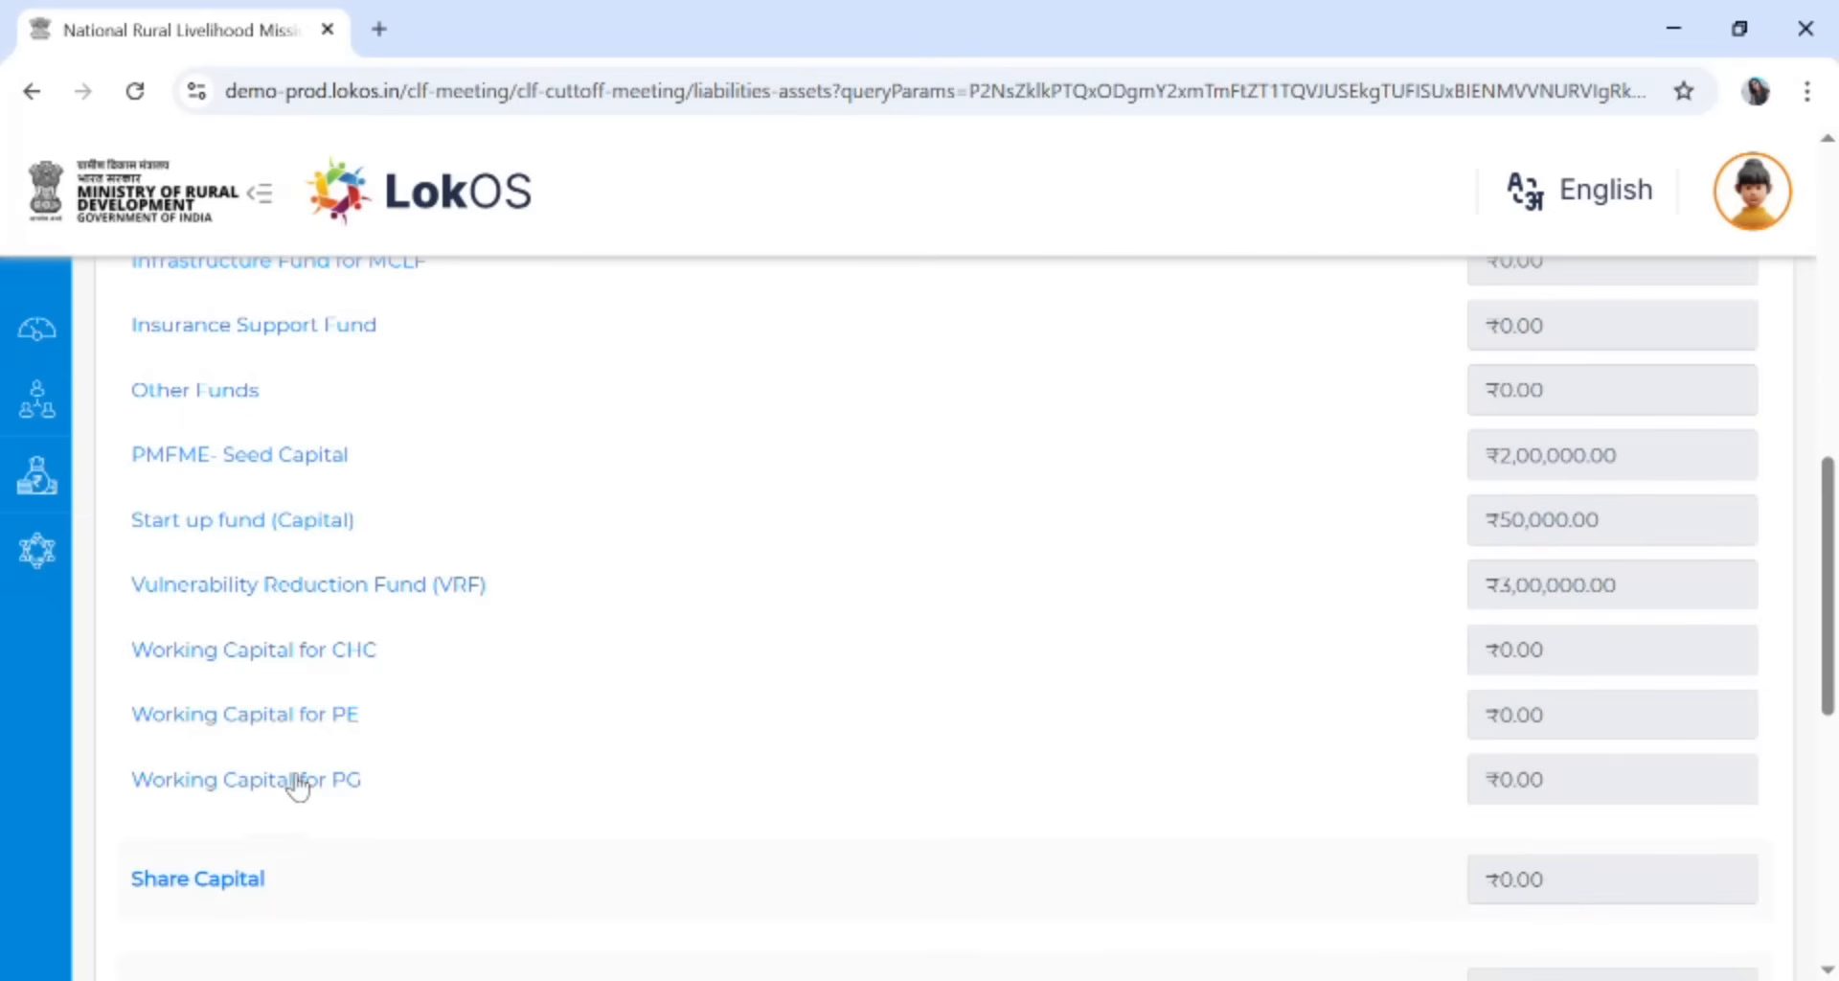
{"action": "left_click", "coordinate": [253, 784]}
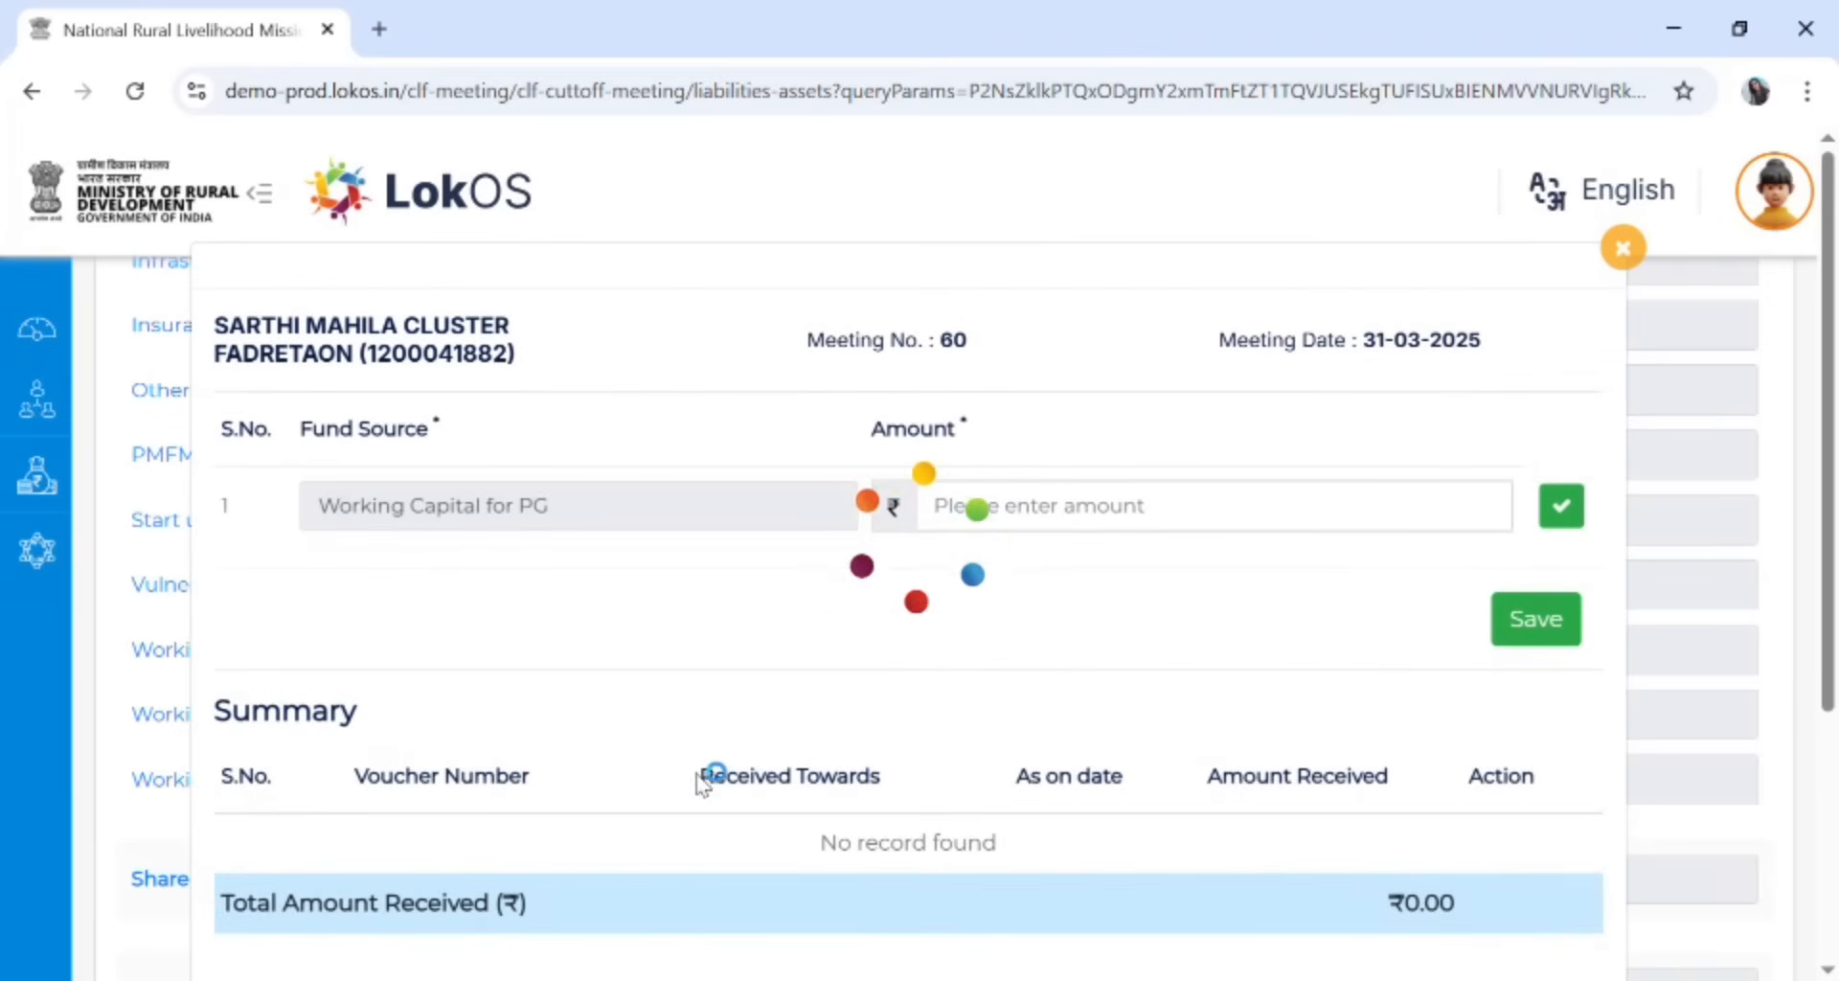
{"action": "left_click", "coordinate": [1012, 530]}
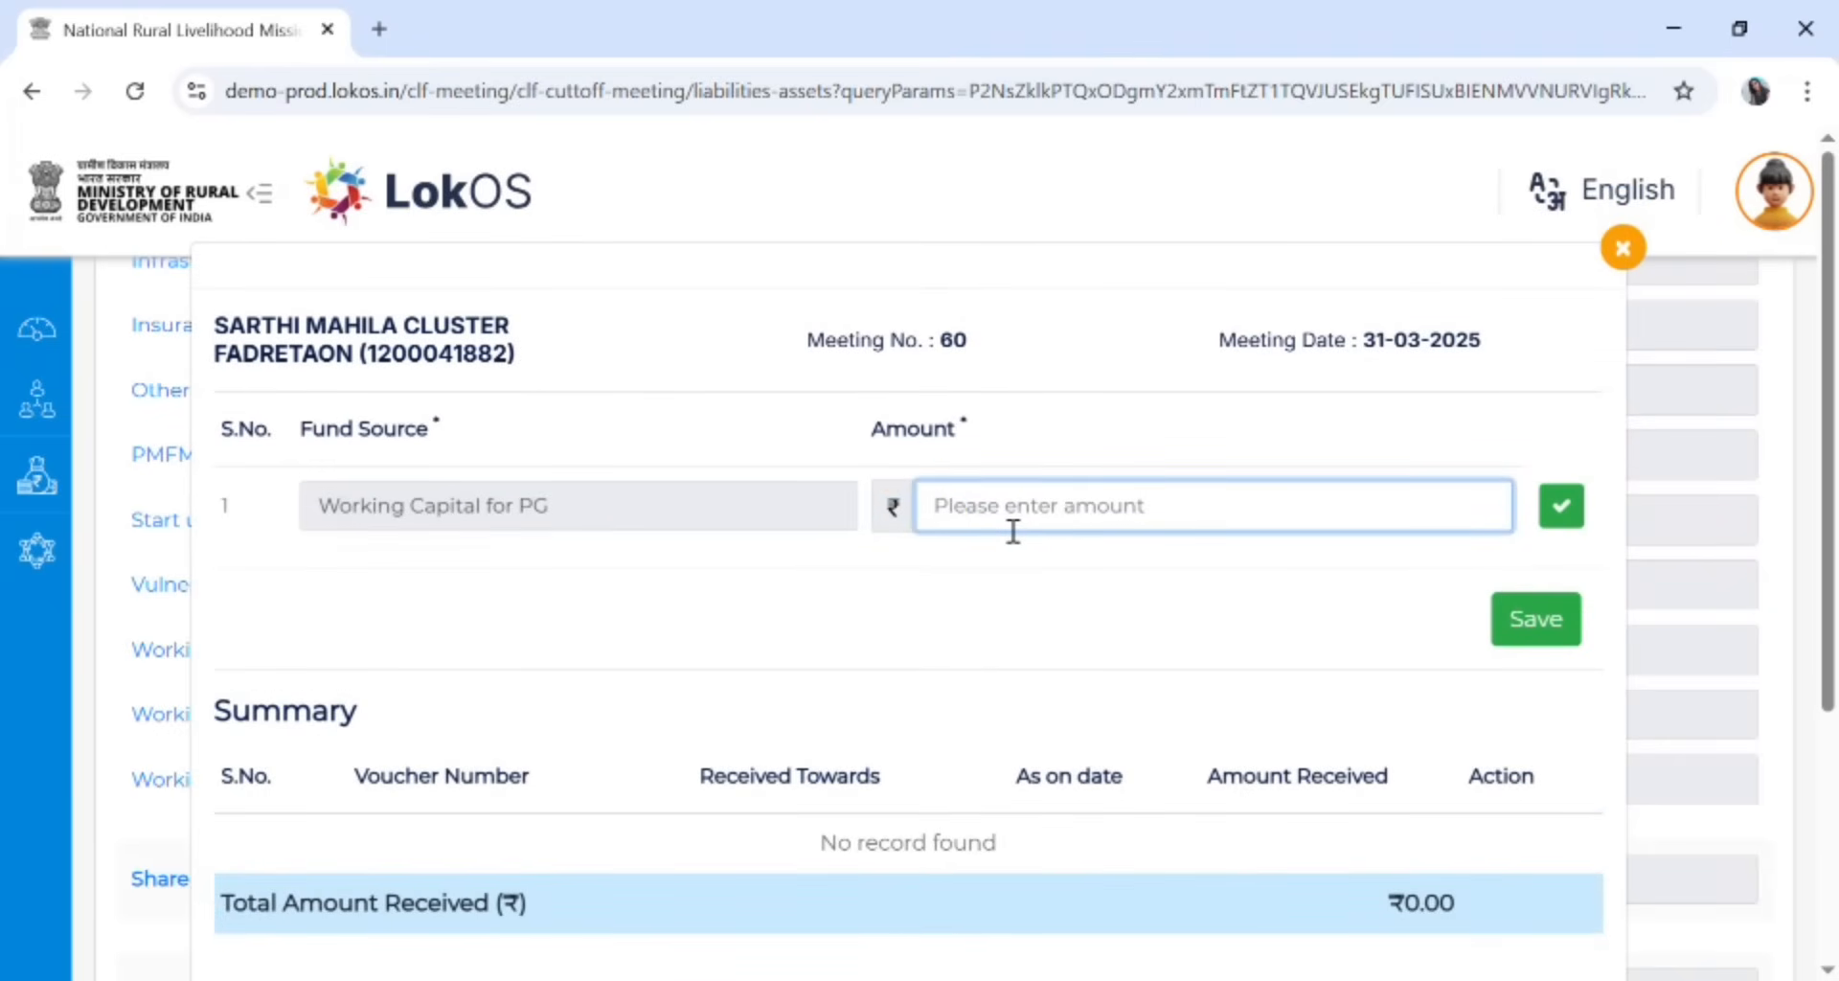
{"action": "type", "text": "1"}
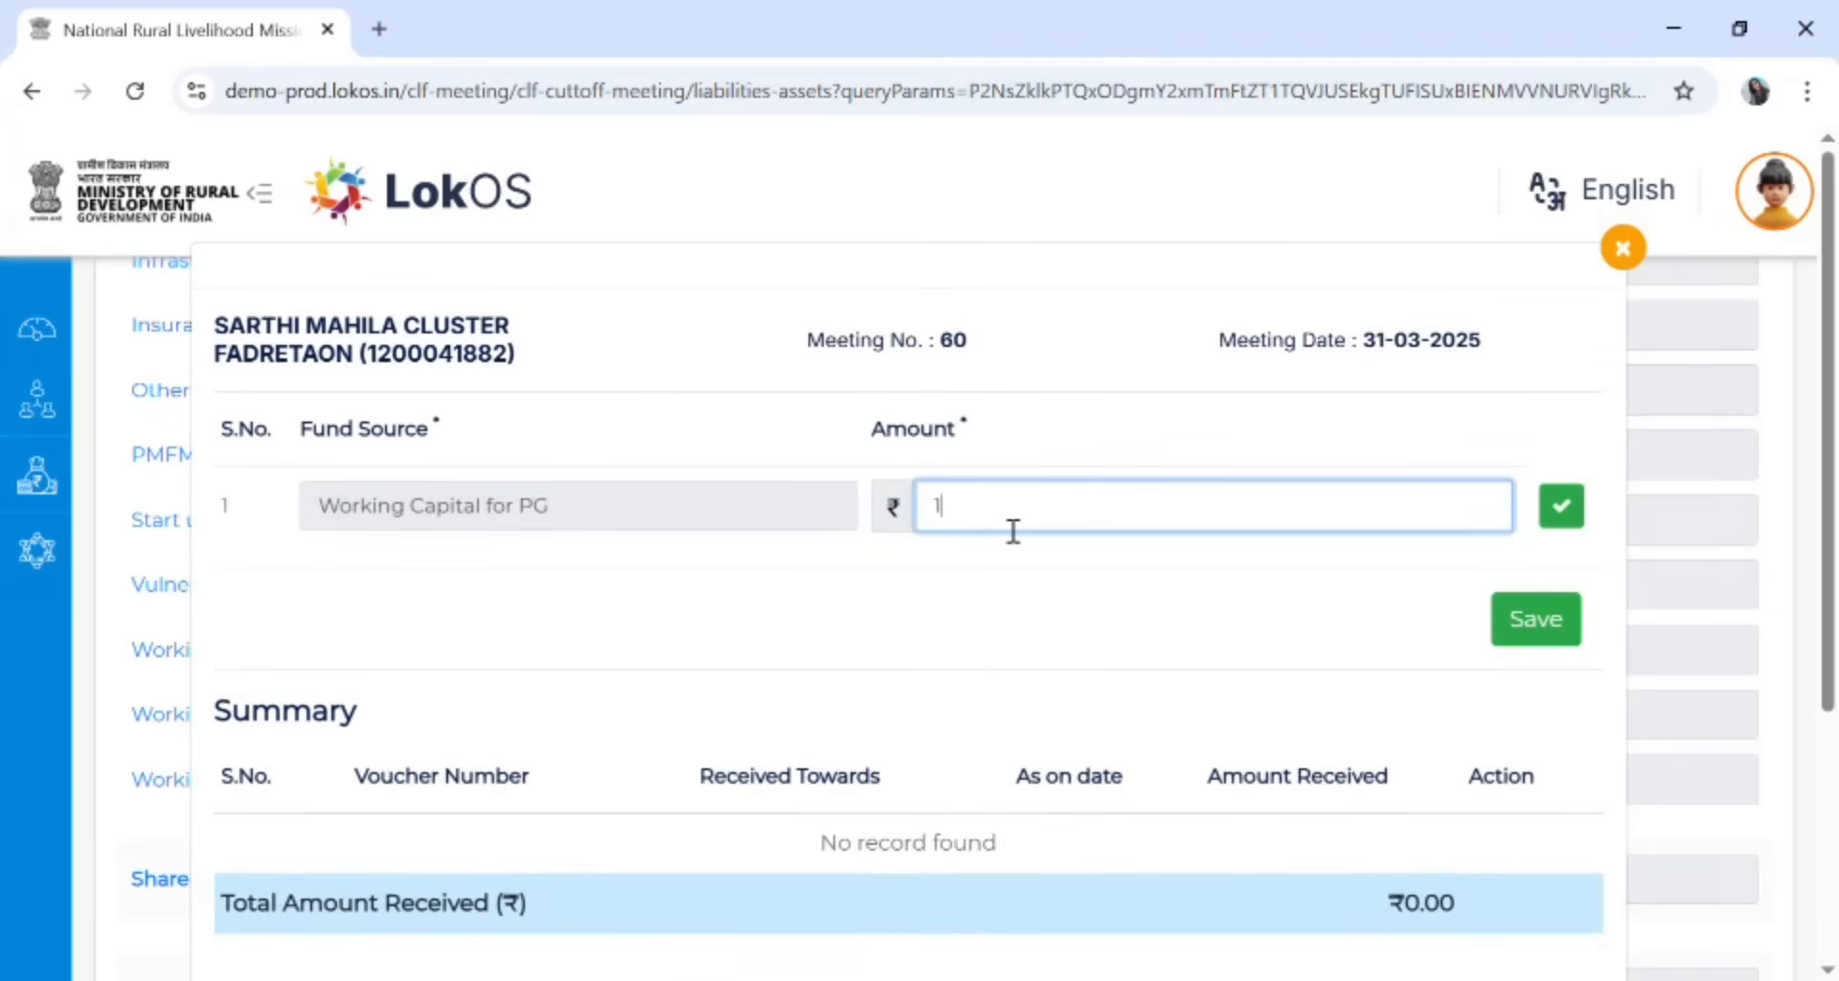
{"action": "type", "text": ",50,000"}
{"action": "left_click", "coordinate": [1562, 506]}
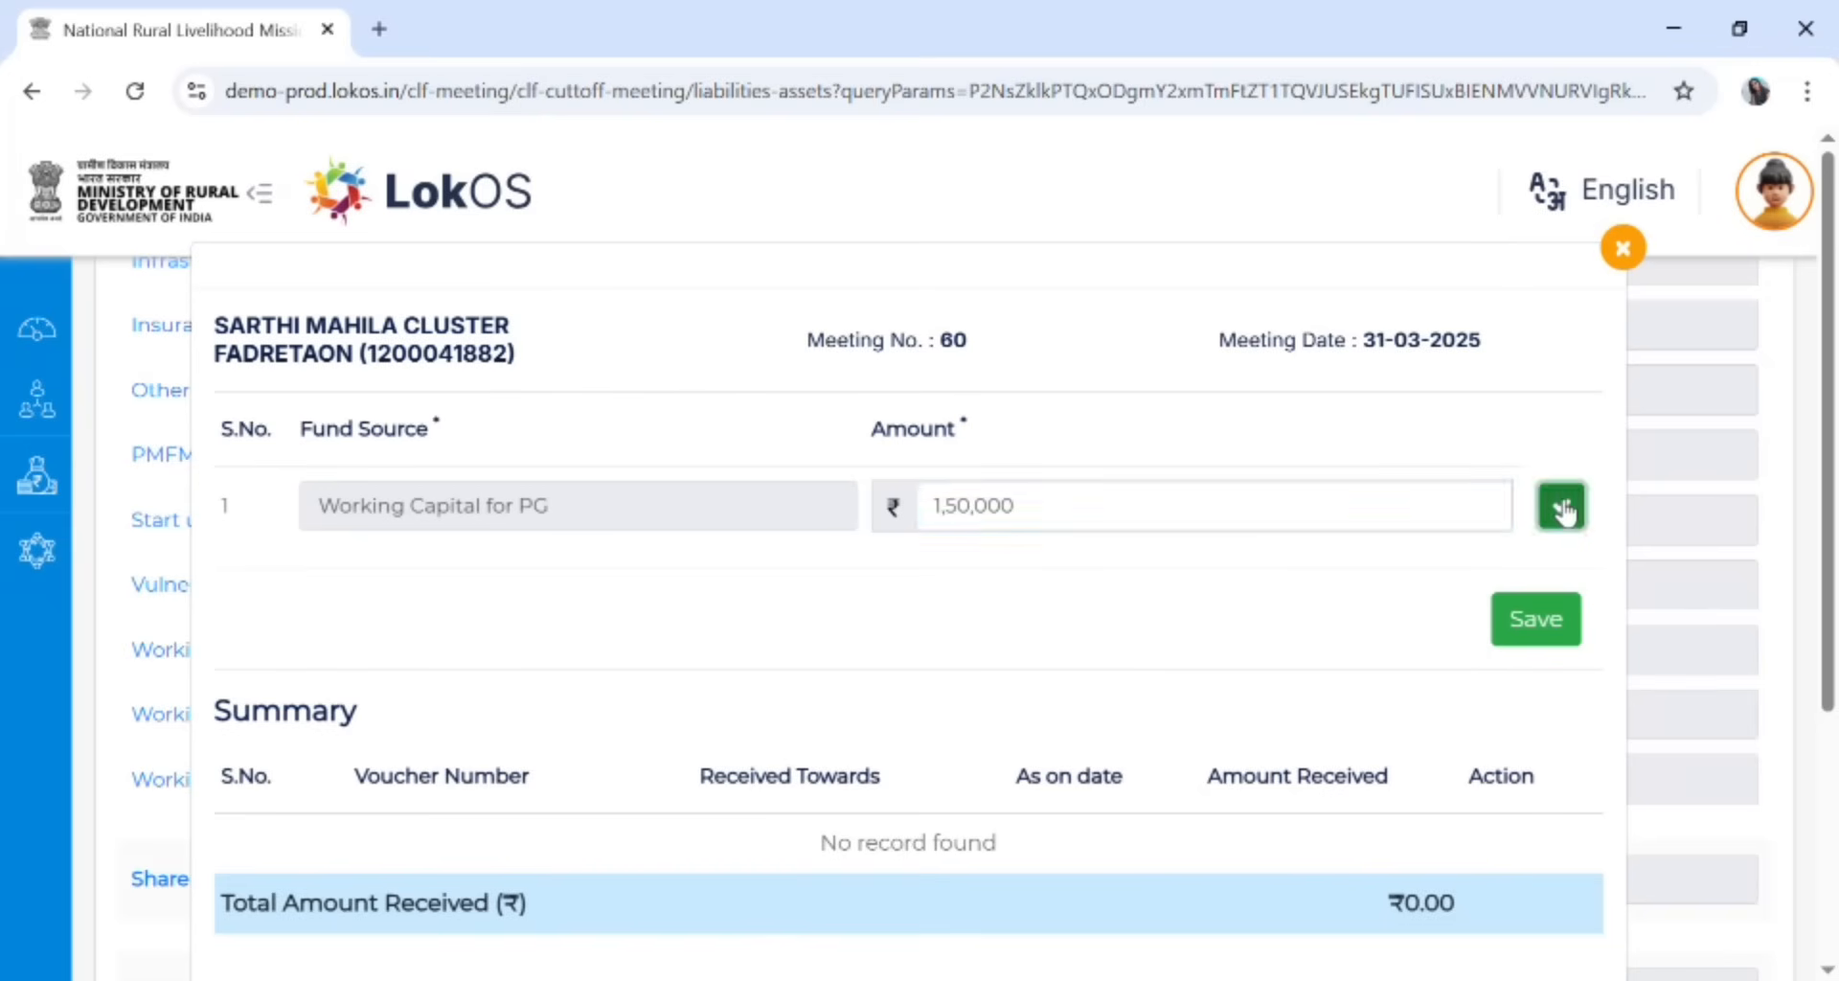
{"action": "left_click", "coordinate": [1537, 636]}
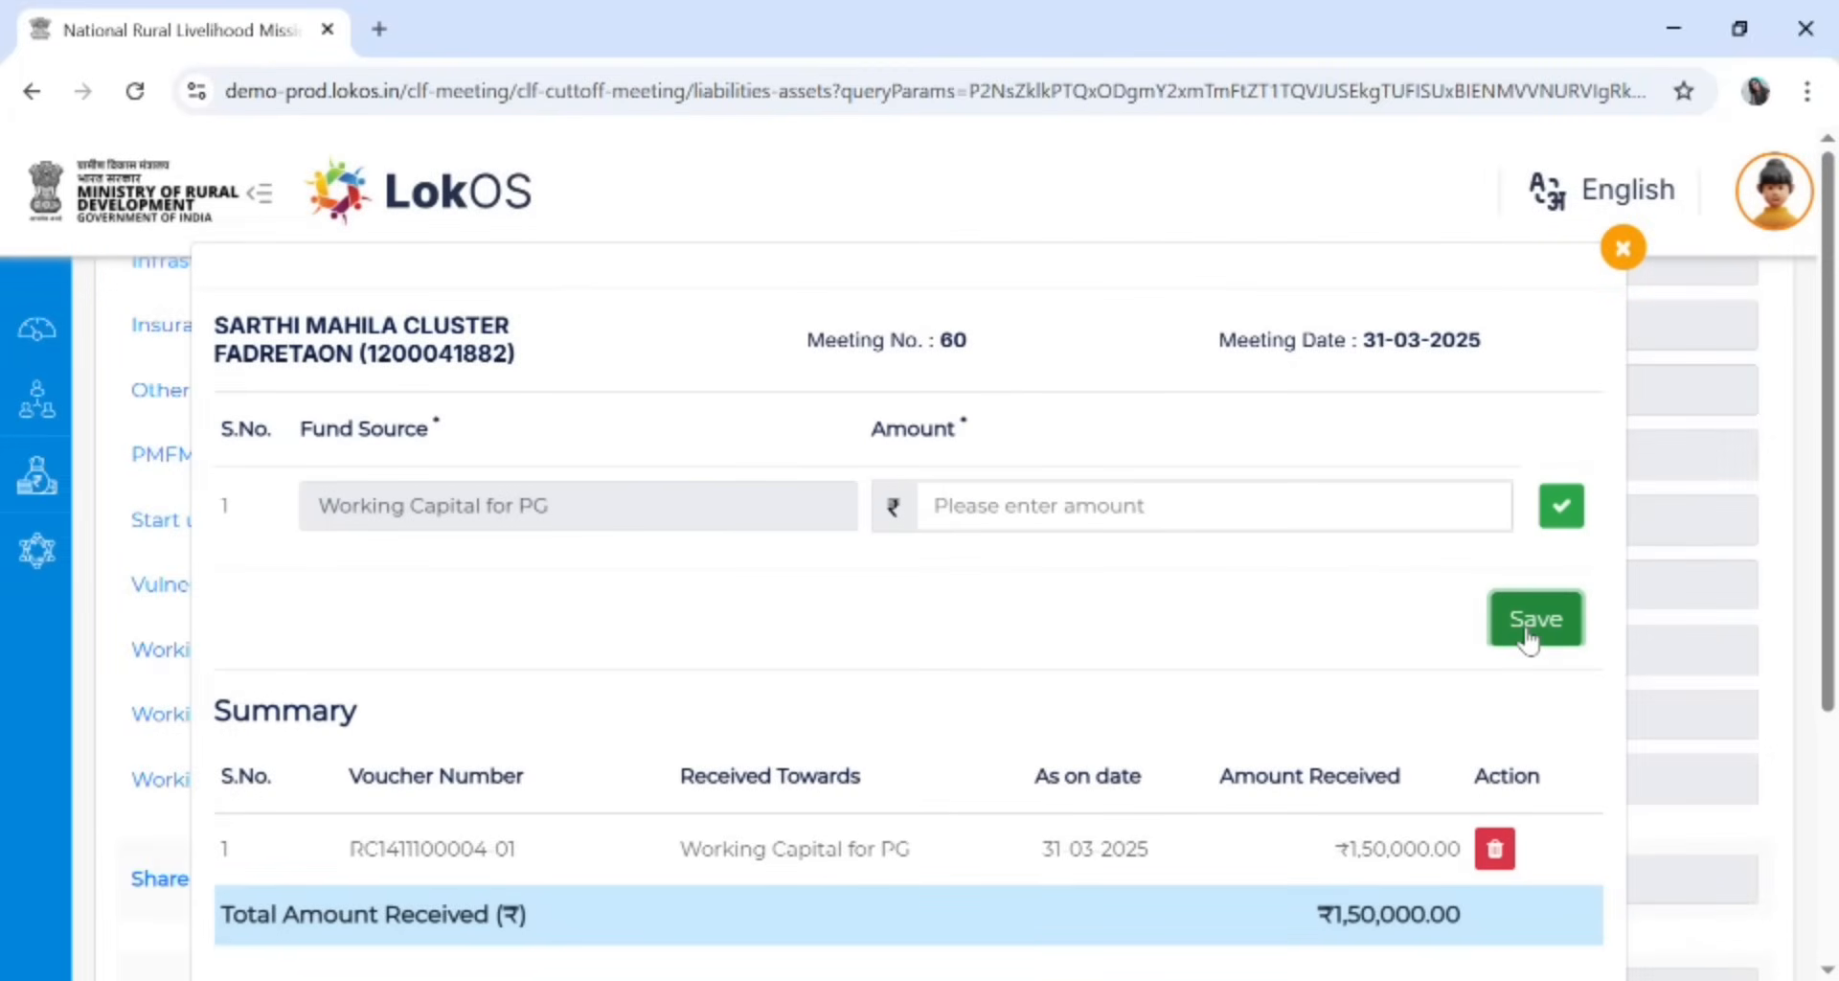
{"action": "left_click", "coordinate": [1622, 249]}
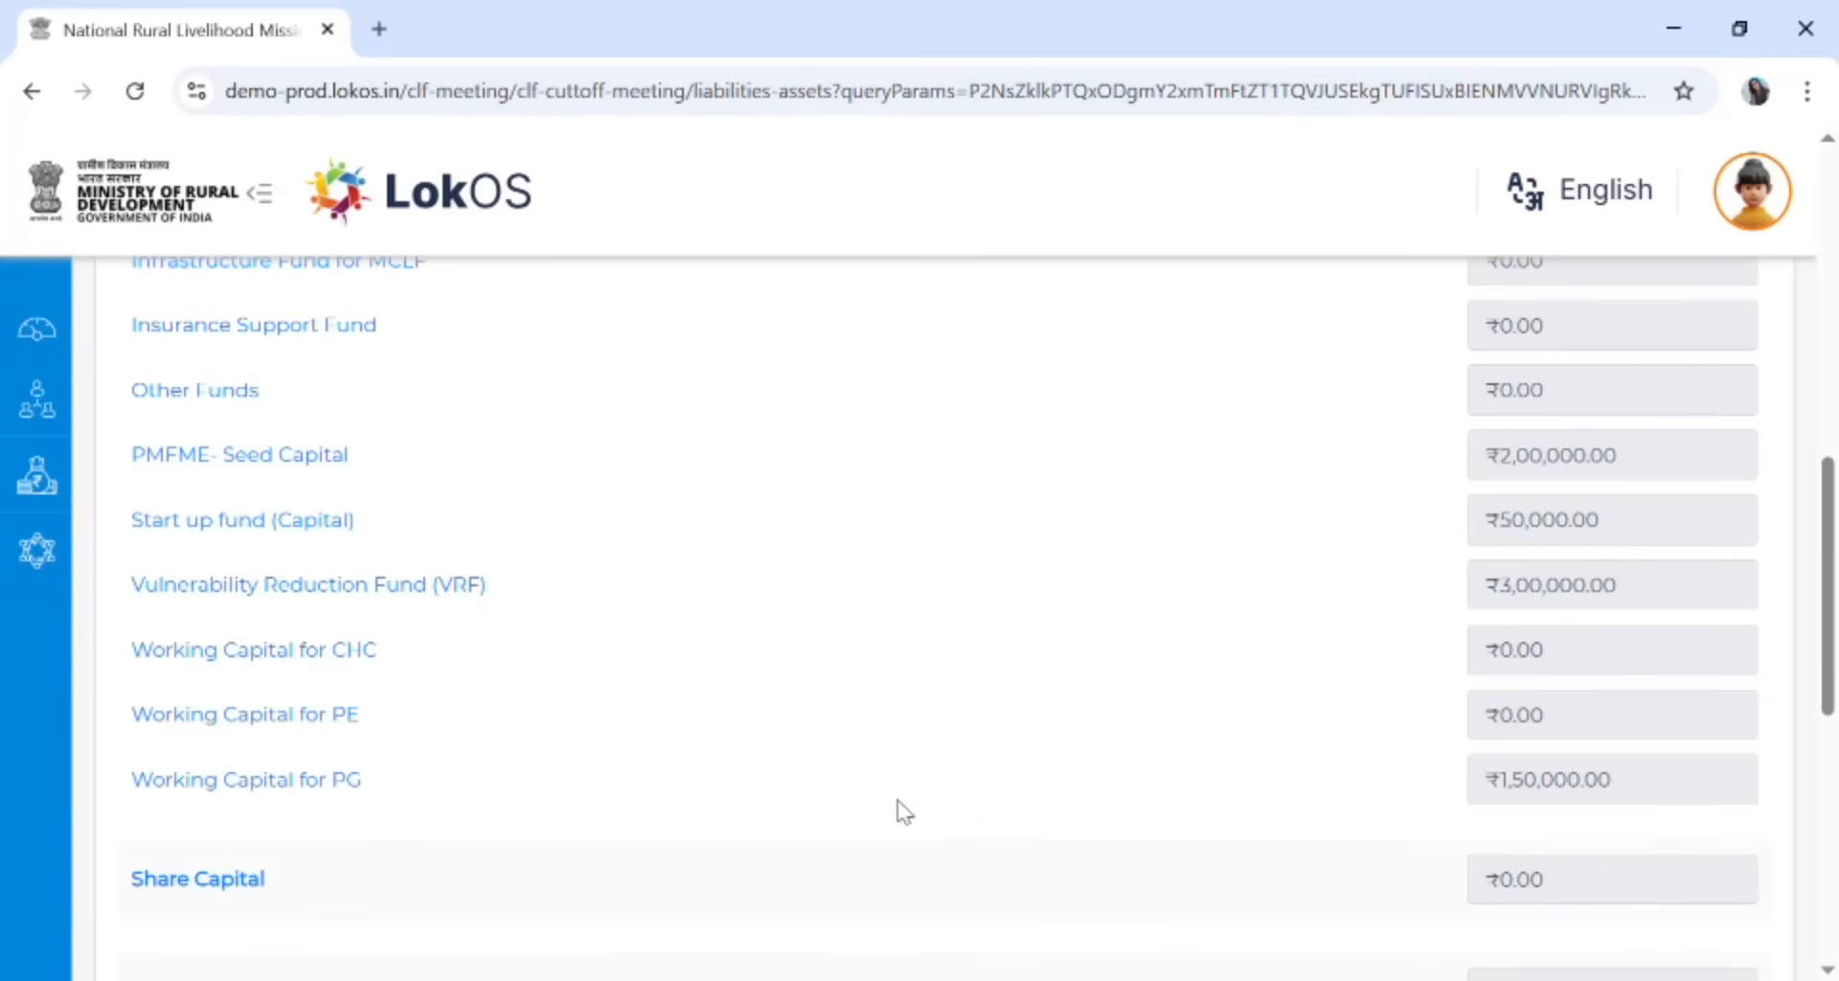
{"action": "scroll", "coordinate": [896, 809], "scroll_direction": "down", "scroll_amount": 3}
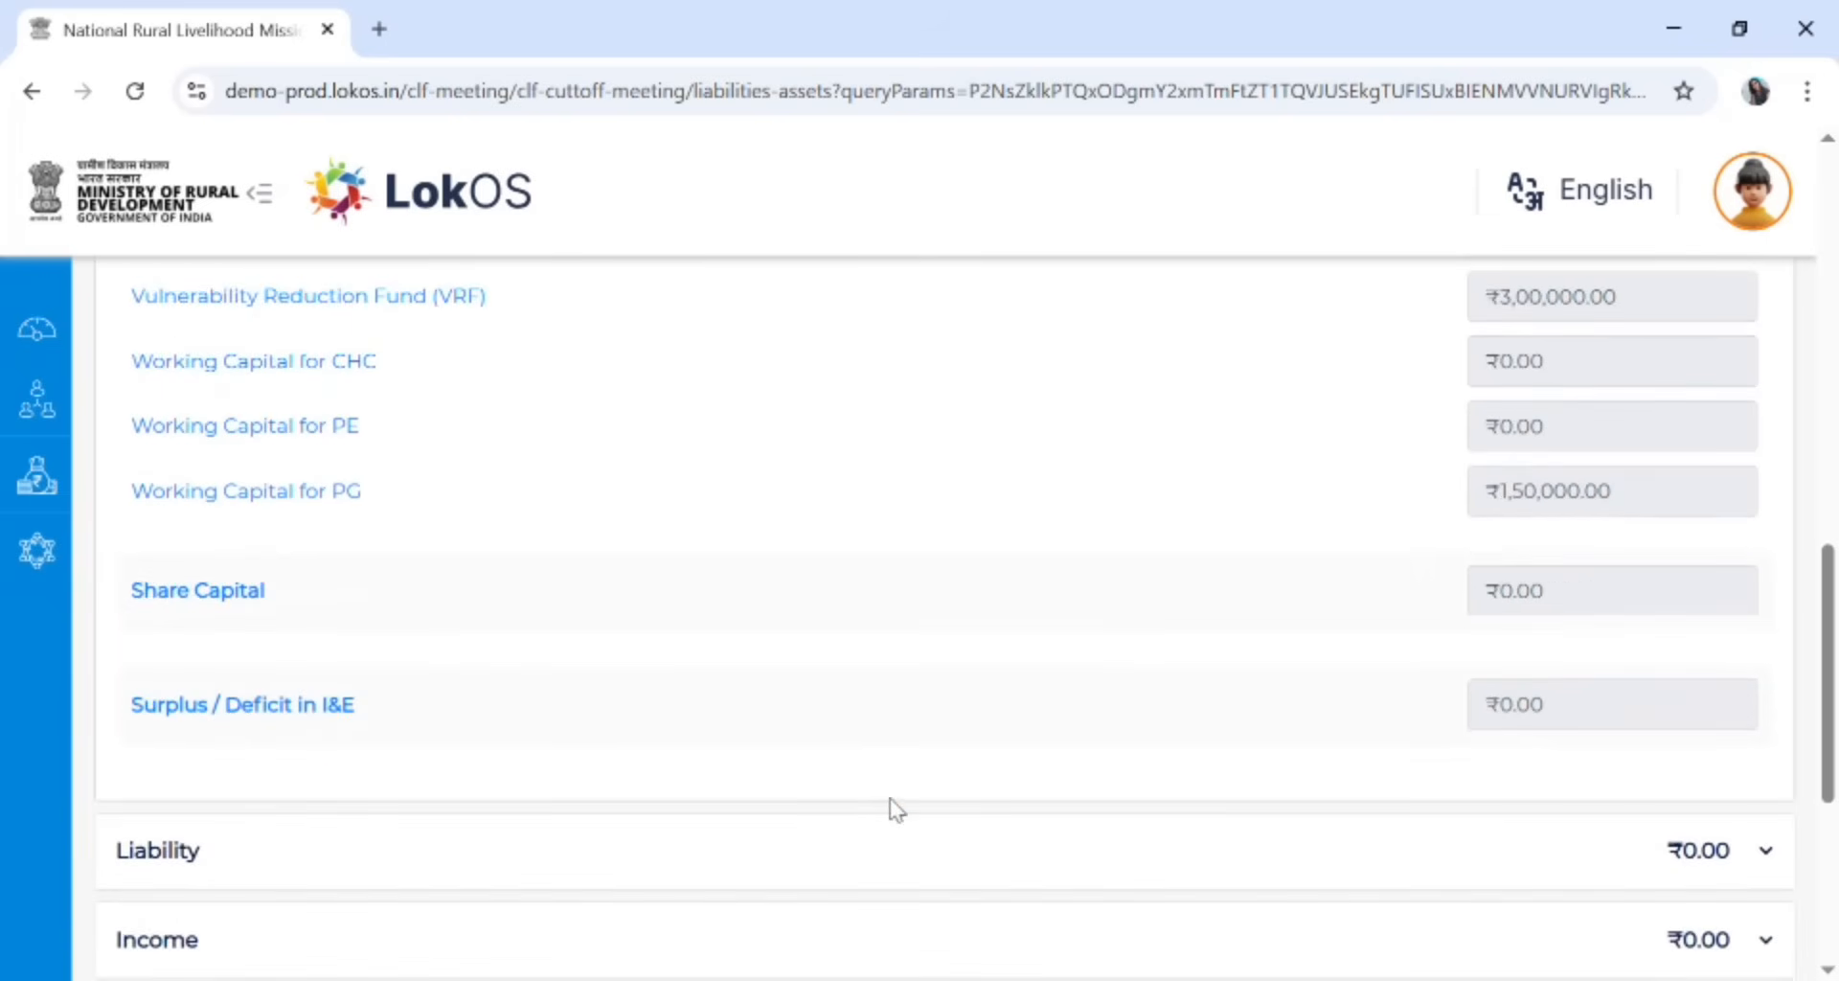
Open Share Capital under Equity, check its SHG view, and examine the full list of VO entries
{"action": "left_click", "coordinate": [228, 599]}
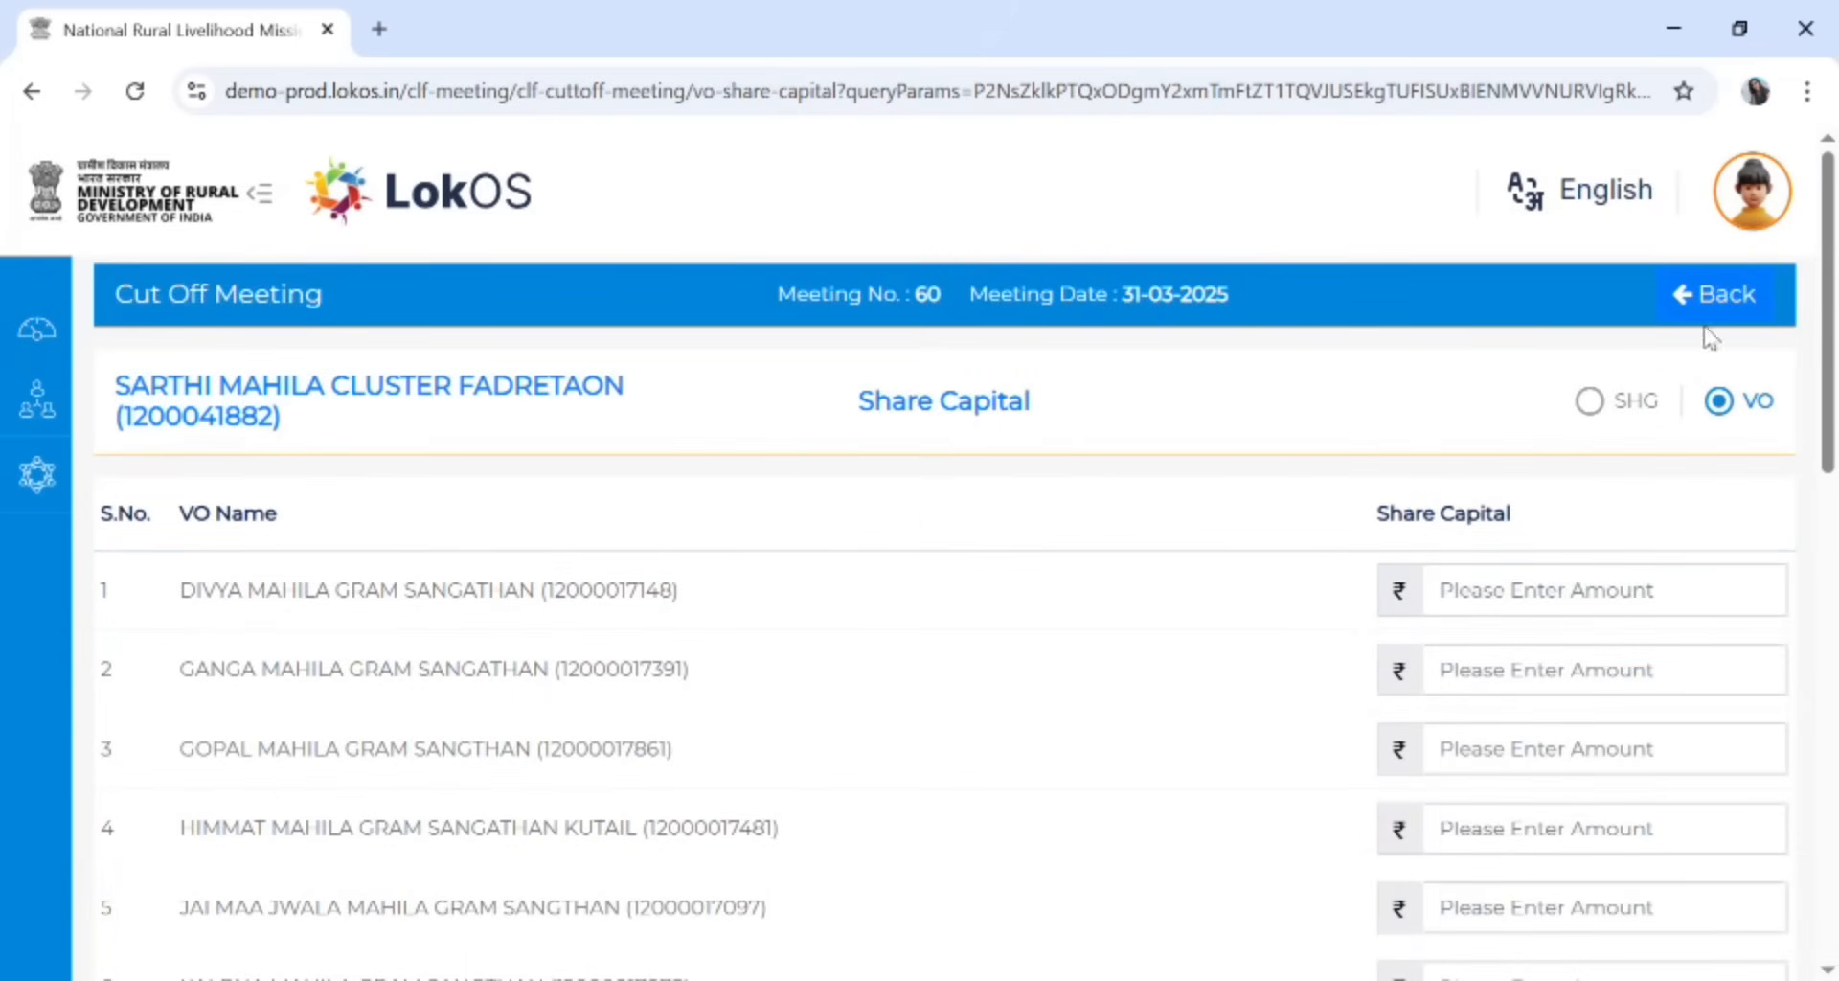
{"action": "left_click", "coordinate": [1586, 412]}
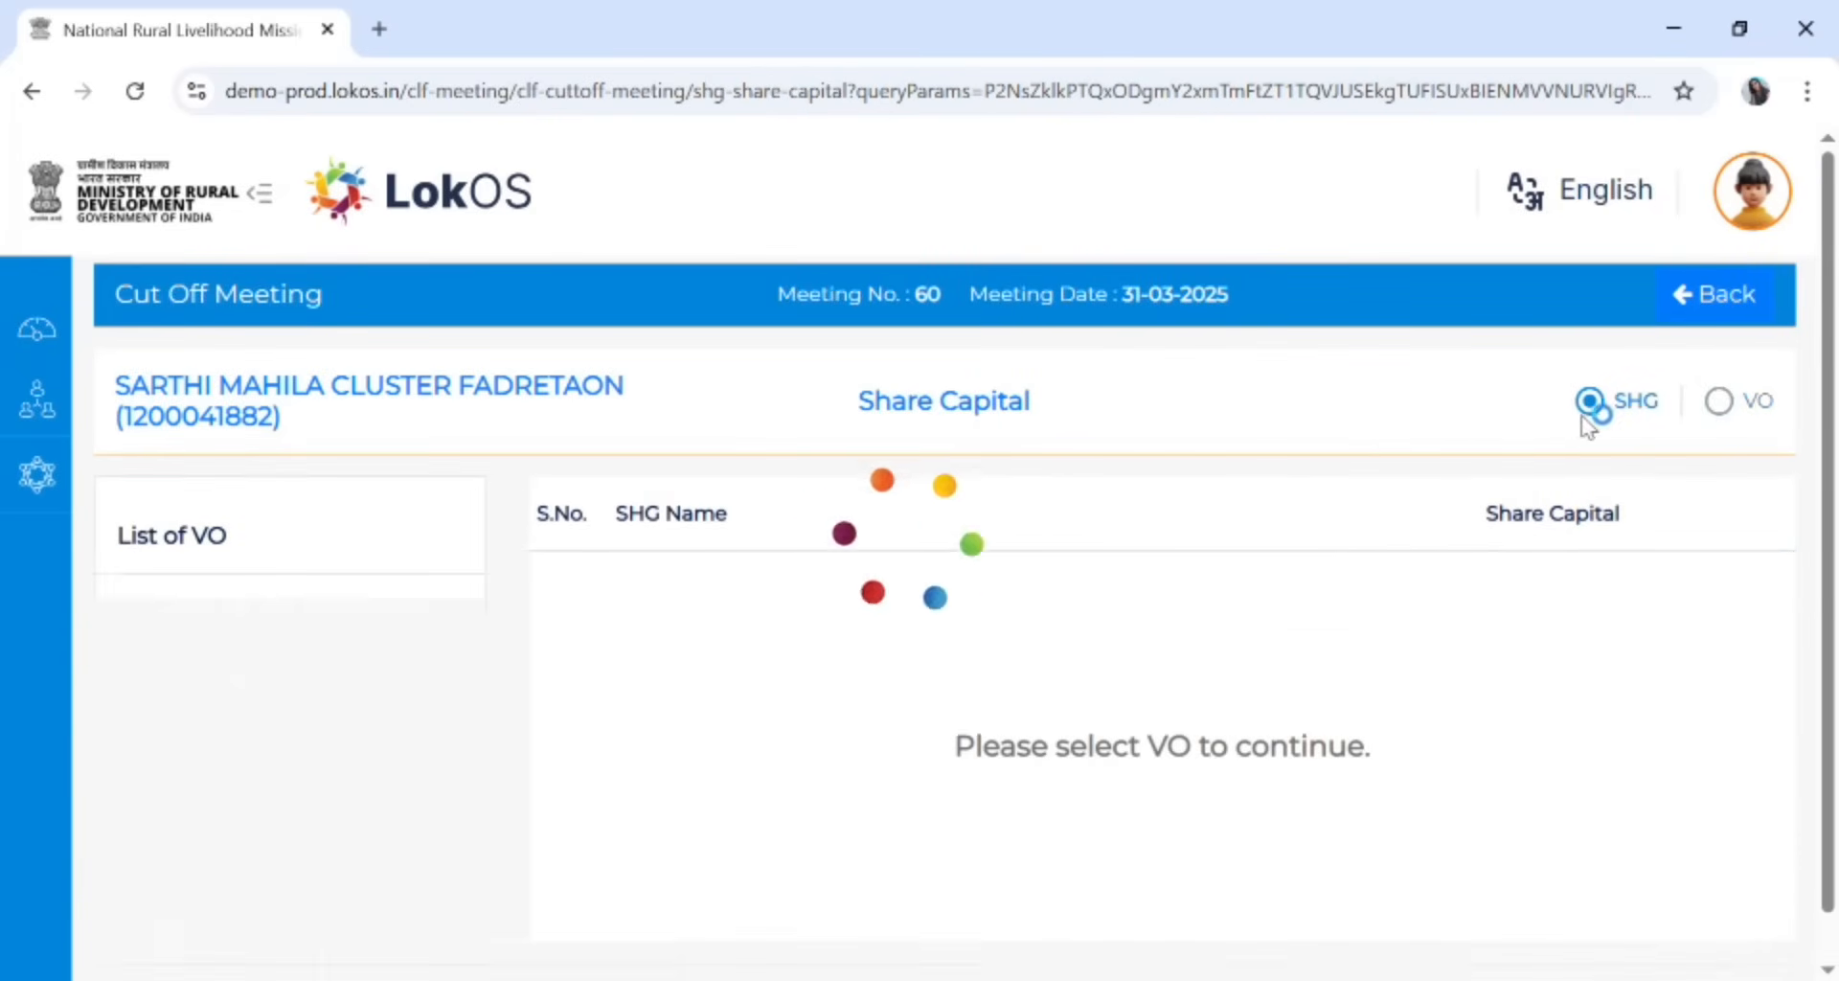
{"action": "left_click", "coordinate": [1721, 406]}
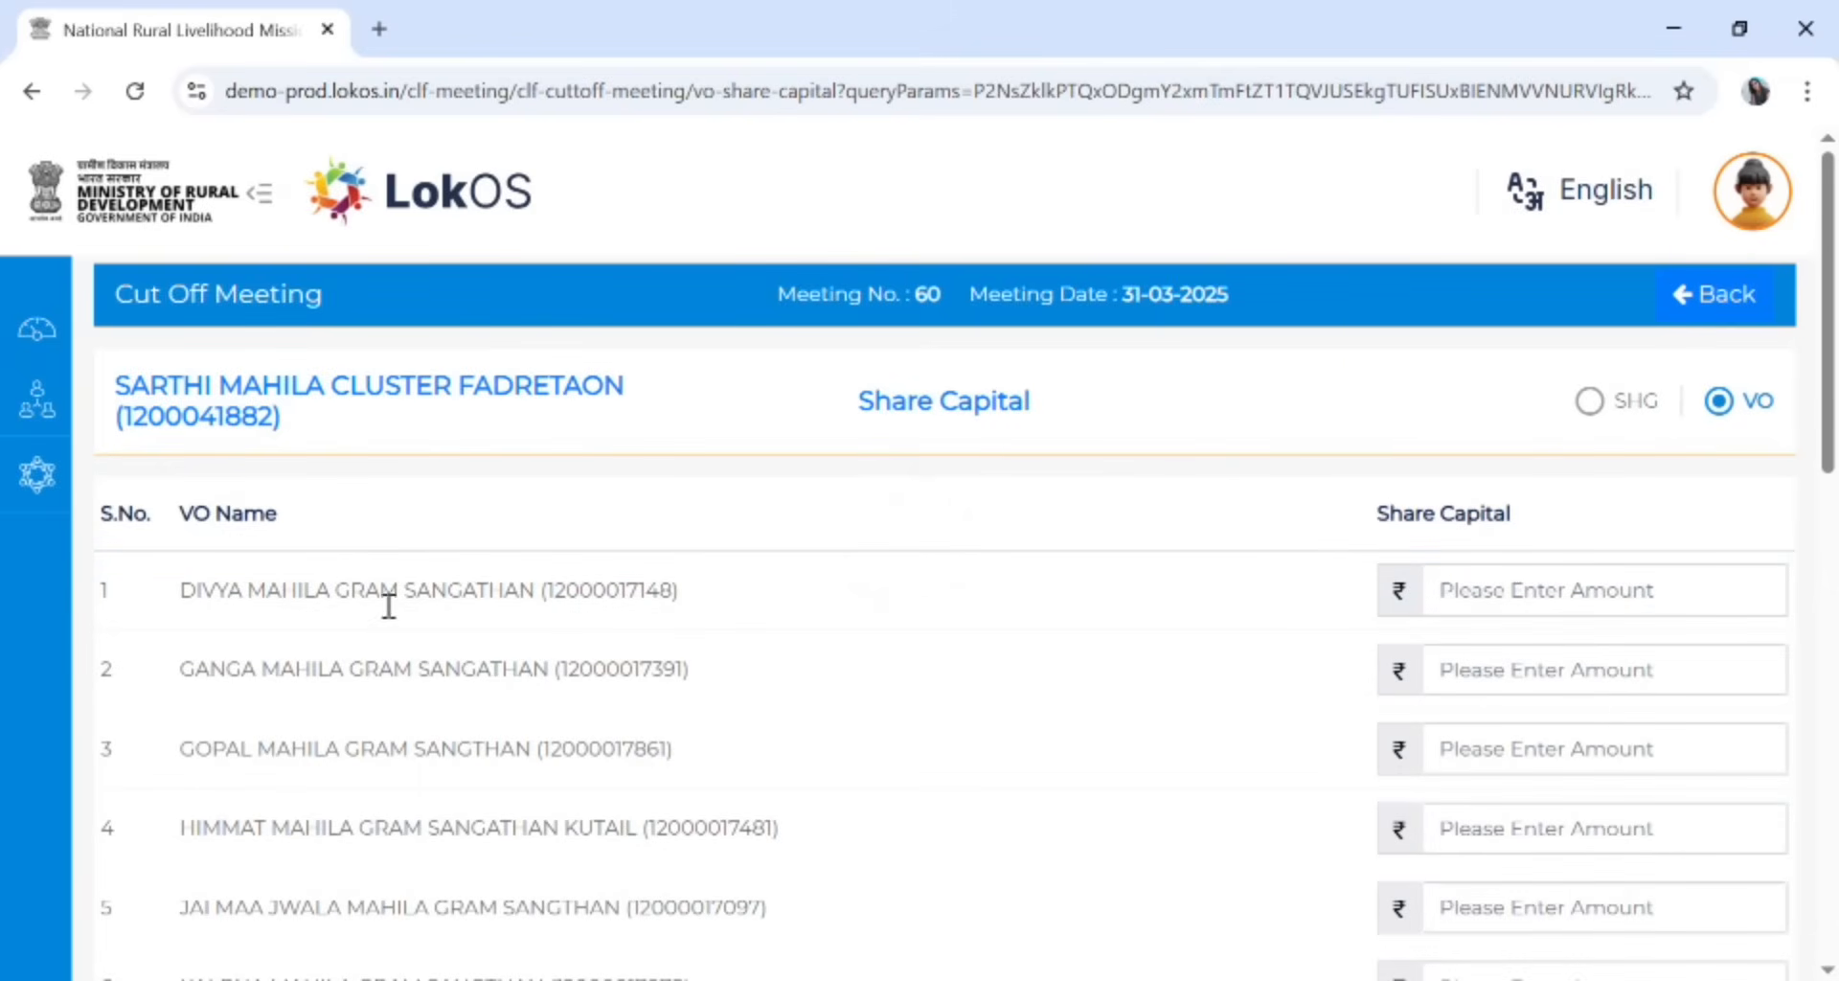
{"action": "scroll", "coordinate": [1614, 610], "scroll_direction": "down", "scroll_amount": 4}
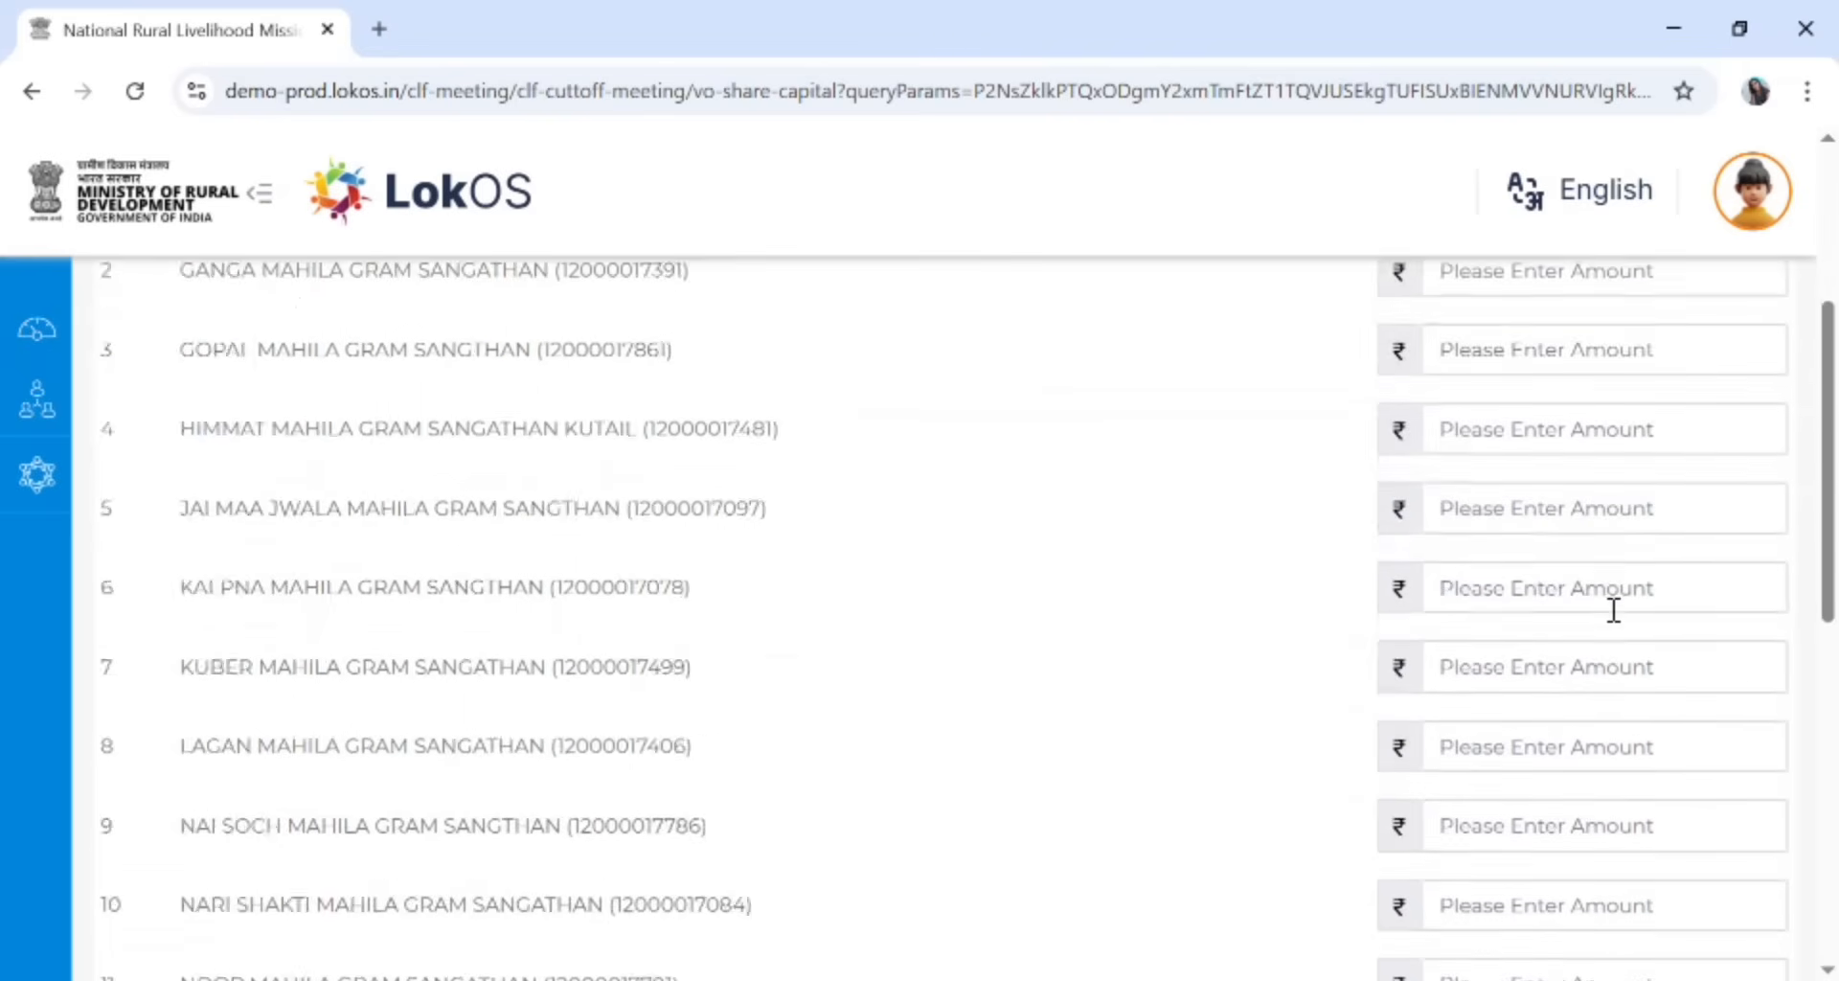
{"action": "scroll", "coordinate": [1614, 610], "scroll_direction": "down", "scroll_amount": 10}
{"action": "scroll", "coordinate": [1609, 603], "scroll_direction": "up", "scroll_amount": 12}
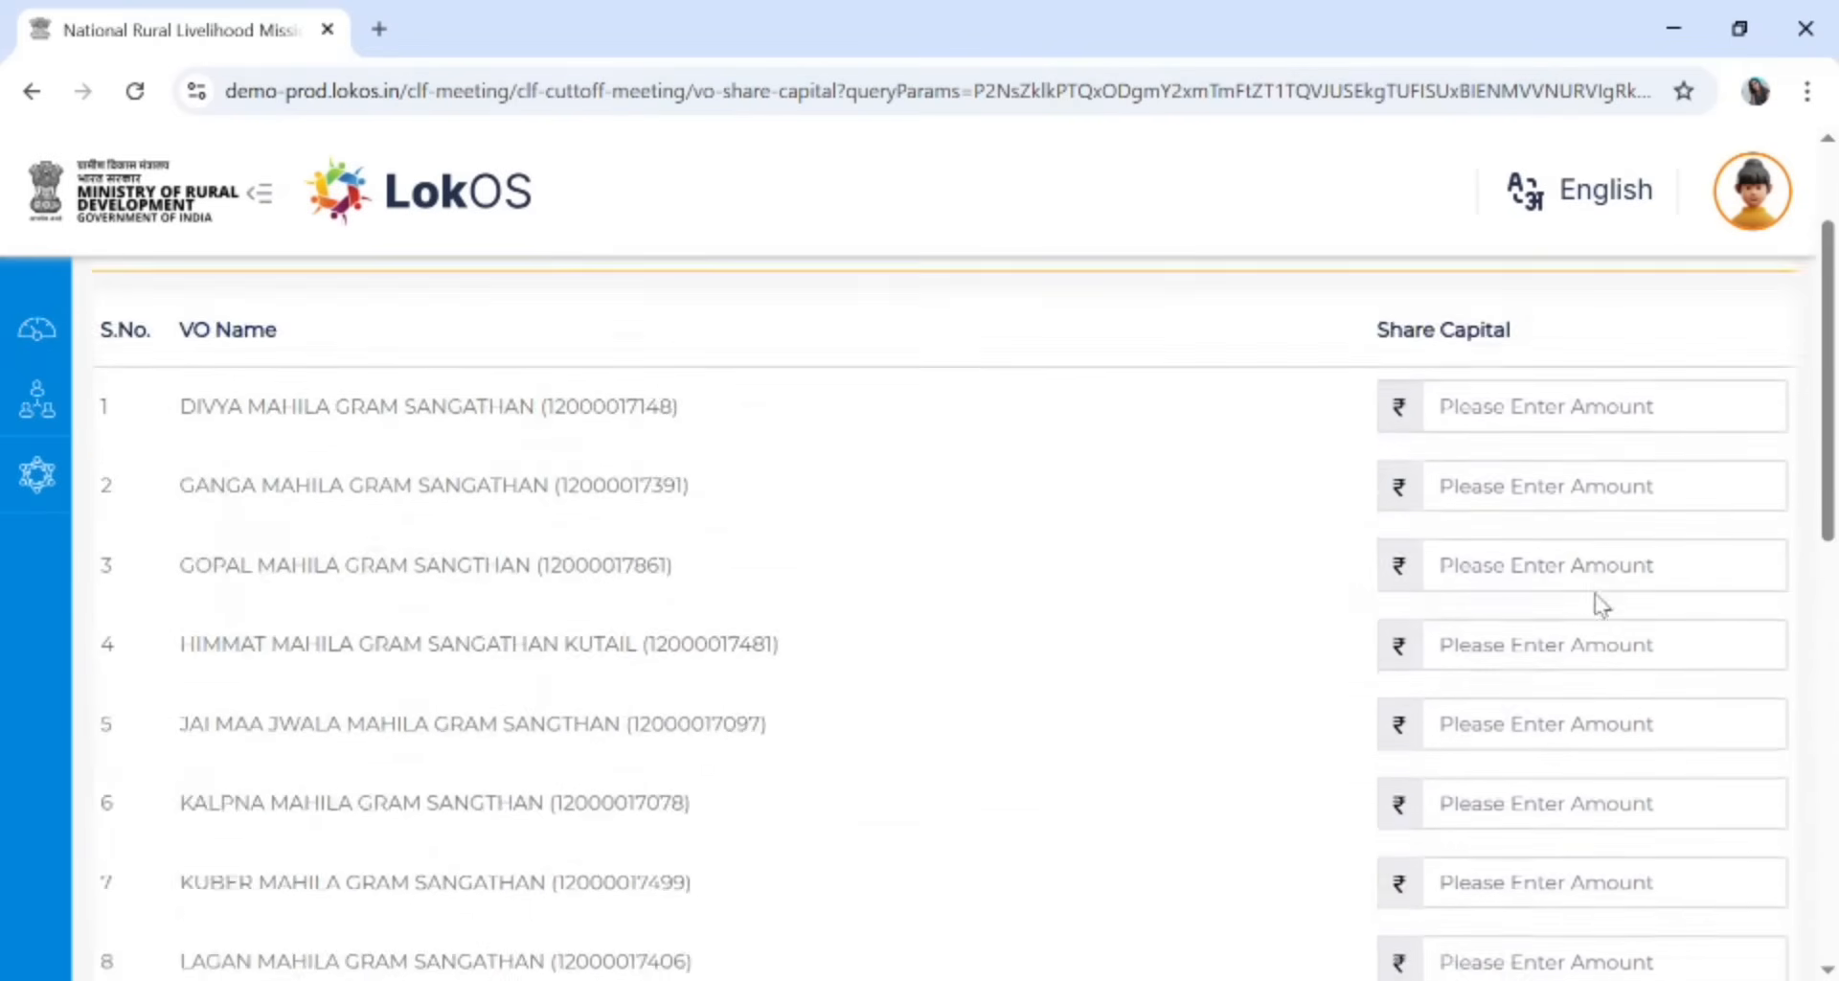
{"action": "scroll", "coordinate": [1602, 604], "scroll_direction": "up", "scroll_amount": 2}
Enter a VO share capital of 1,000 for DIVYA MAHILA GRAM SANGATHAN and save it
{"action": "left_click", "coordinate": [1602, 612]}
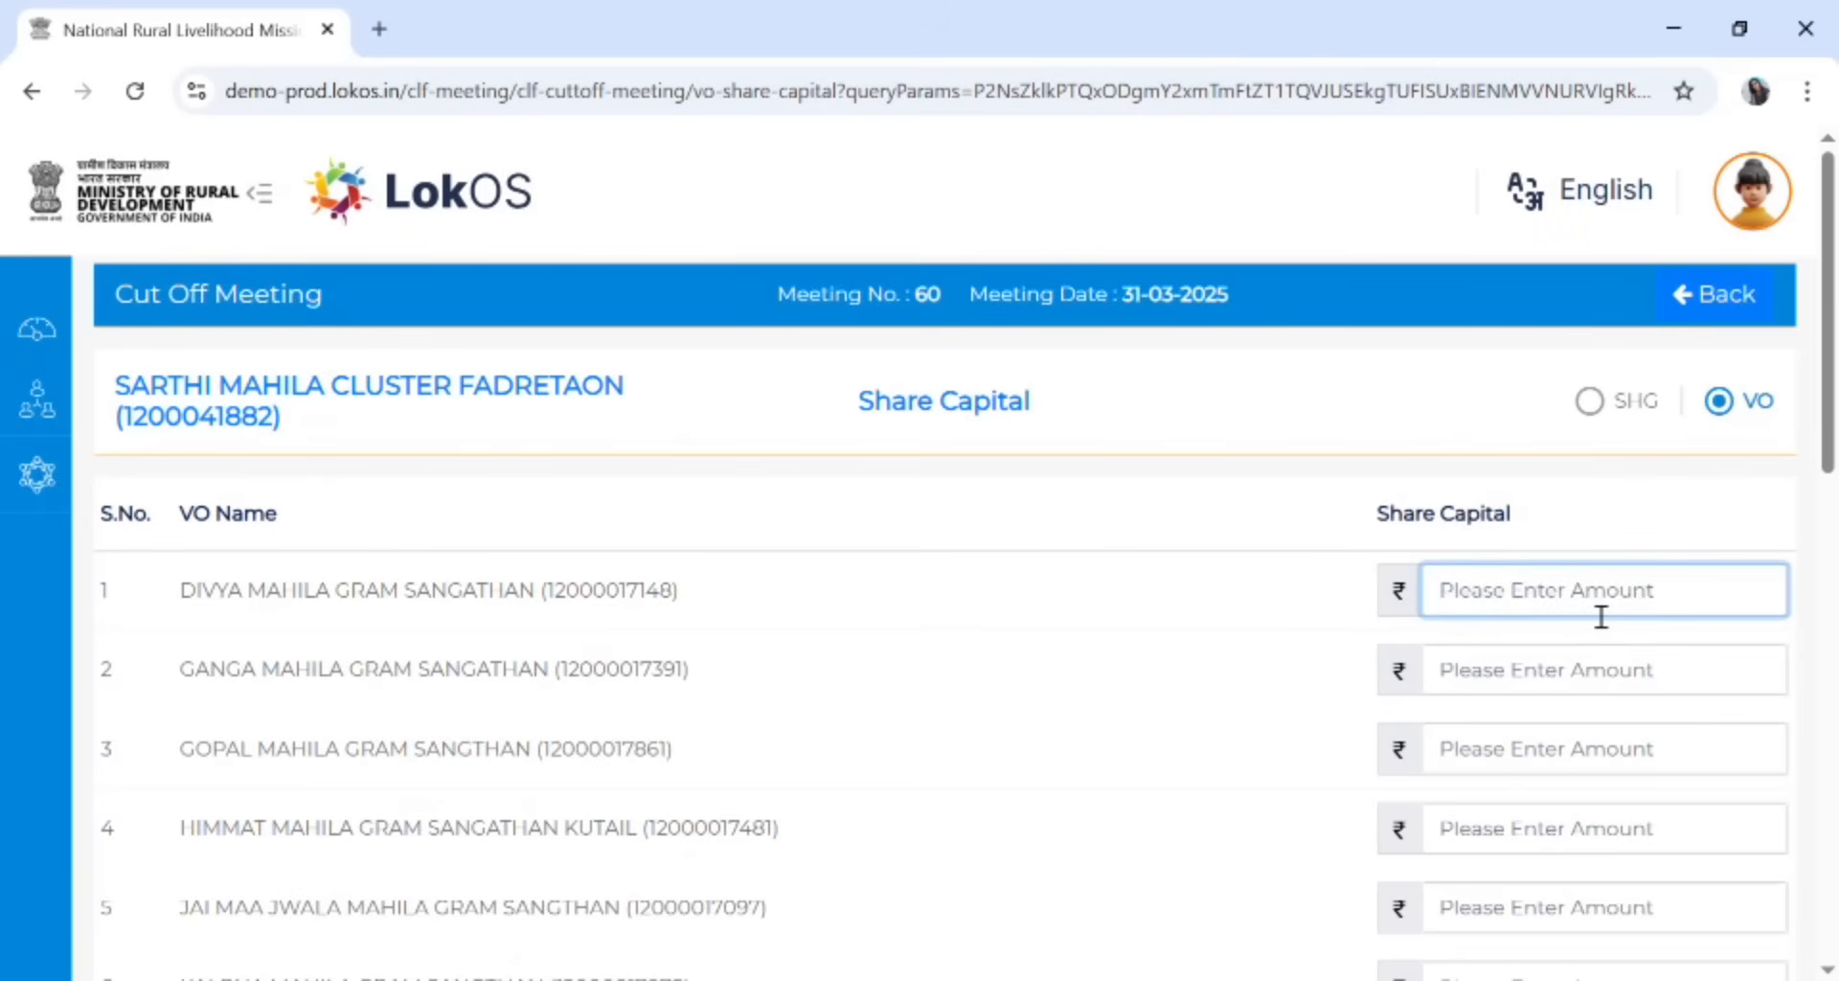
{"action": "type", "text": "1"}
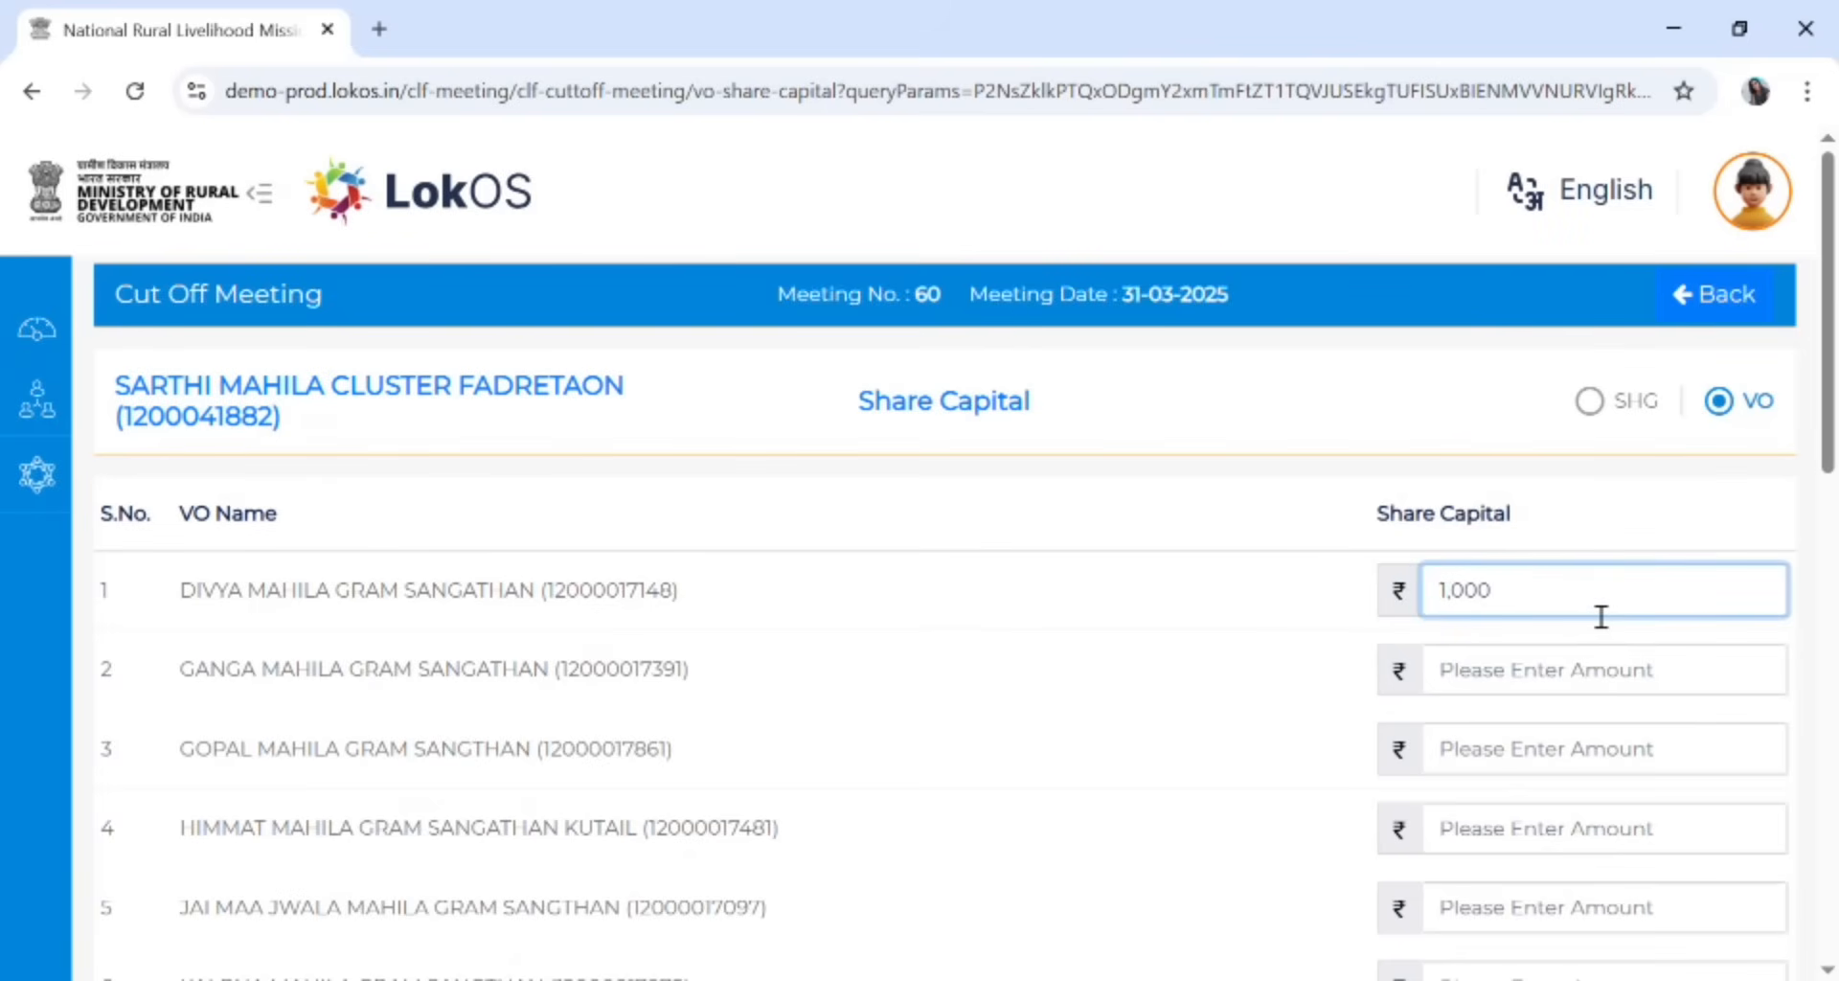
{"action": "scroll", "coordinate": [1532, 613], "scroll_direction": "down", "scroll_amount": 10}
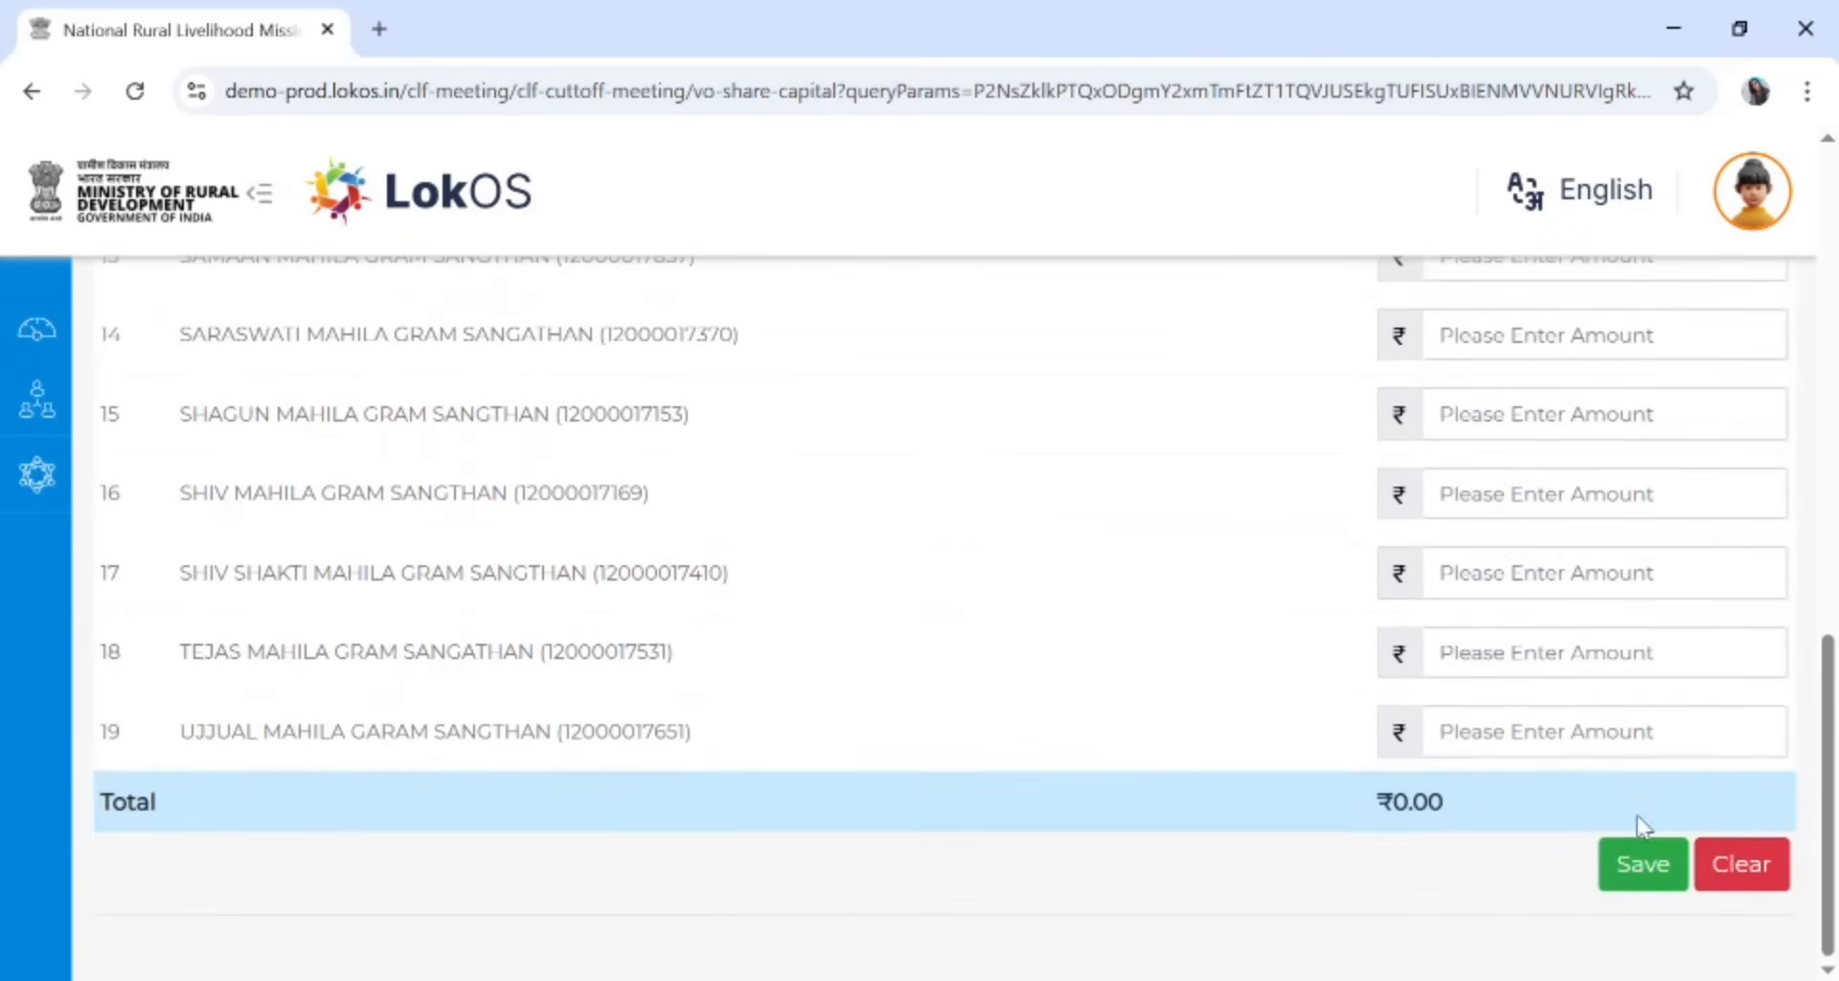
{"action": "left_click", "coordinate": [1648, 866]}
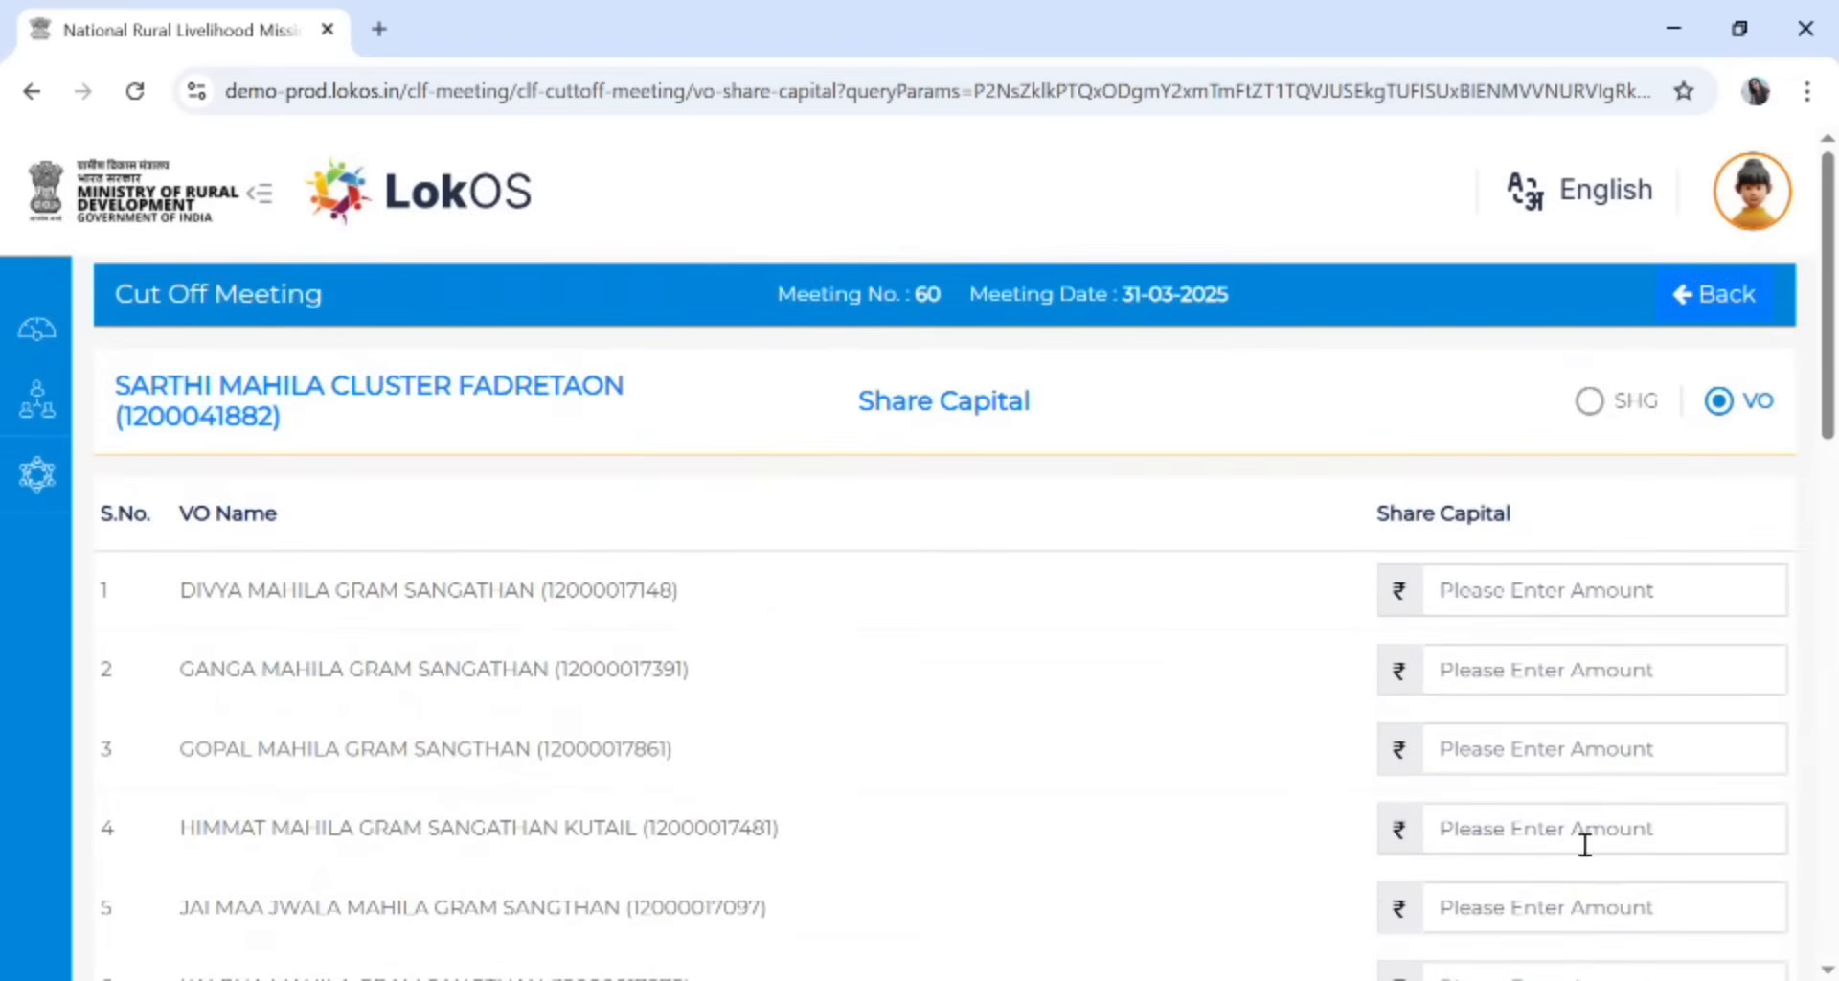
Examine the SHG share capital entries under DIVYA MAHILA GRAM SANGATHAN and return to the cut-off meeting overview
{"action": "left_click", "coordinate": [1587, 410]}
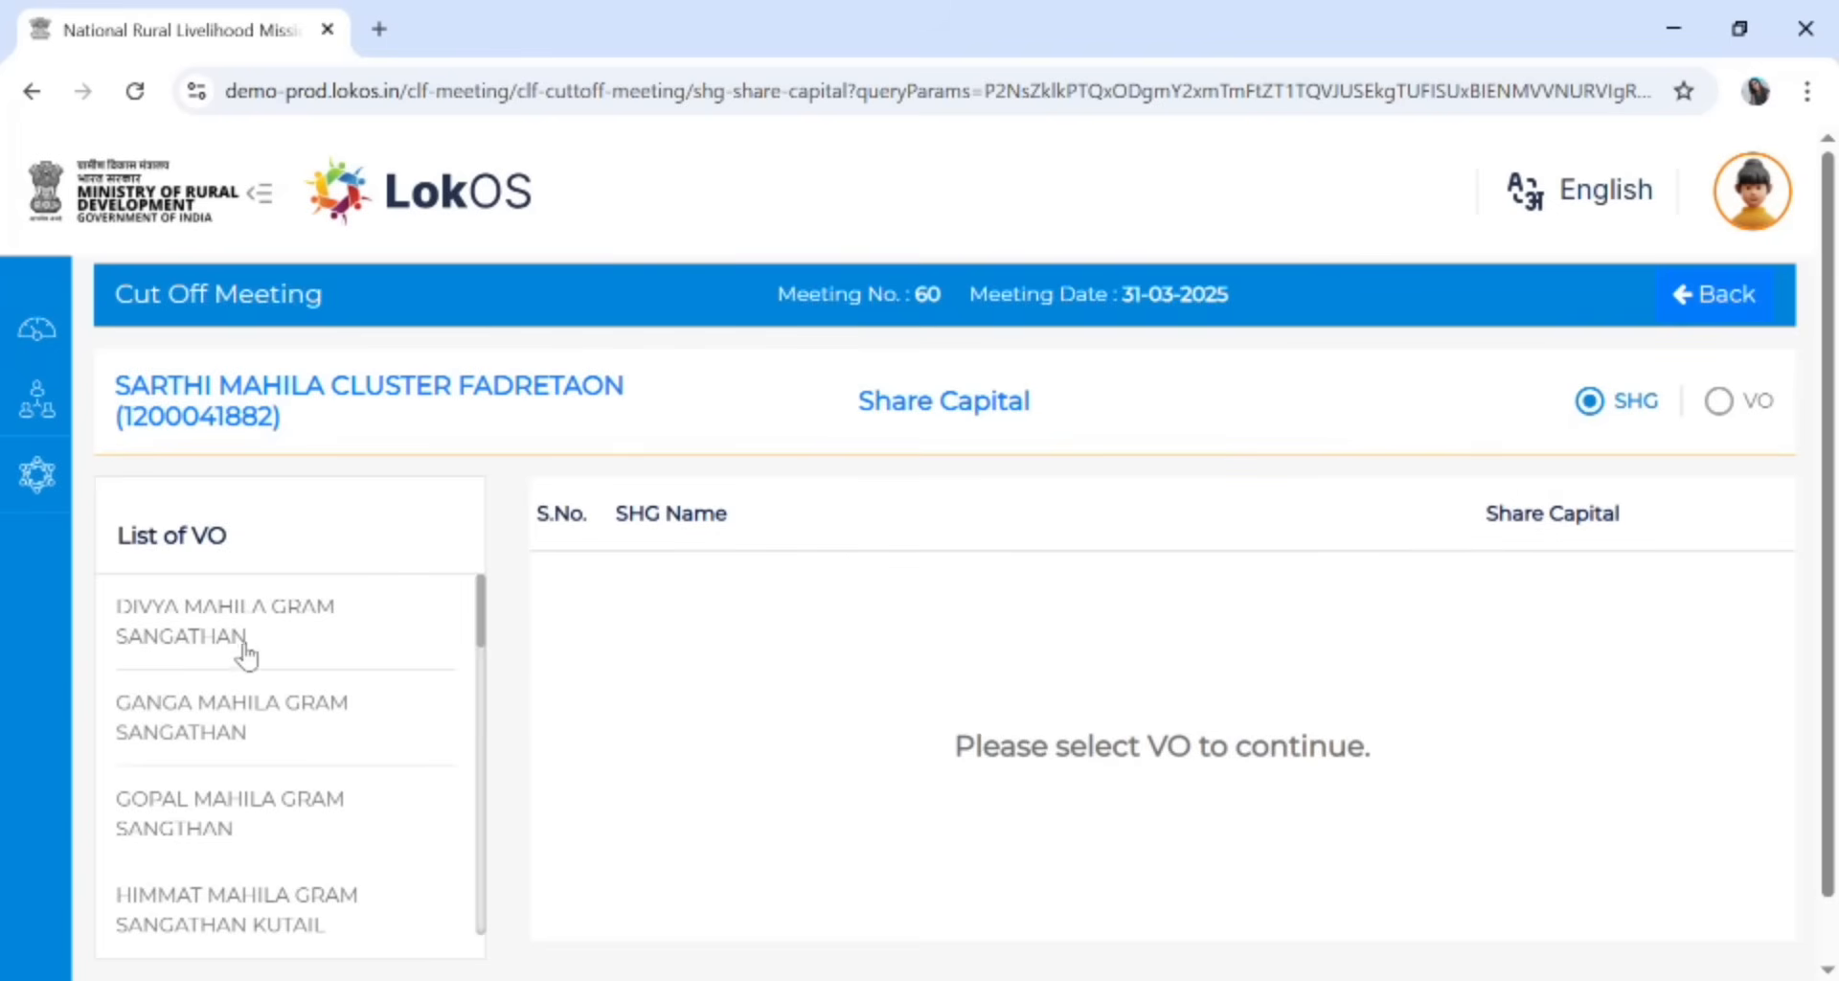
{"action": "left_click_drag", "start_coordinate": [247, 635], "coordinate": [266, 637]}
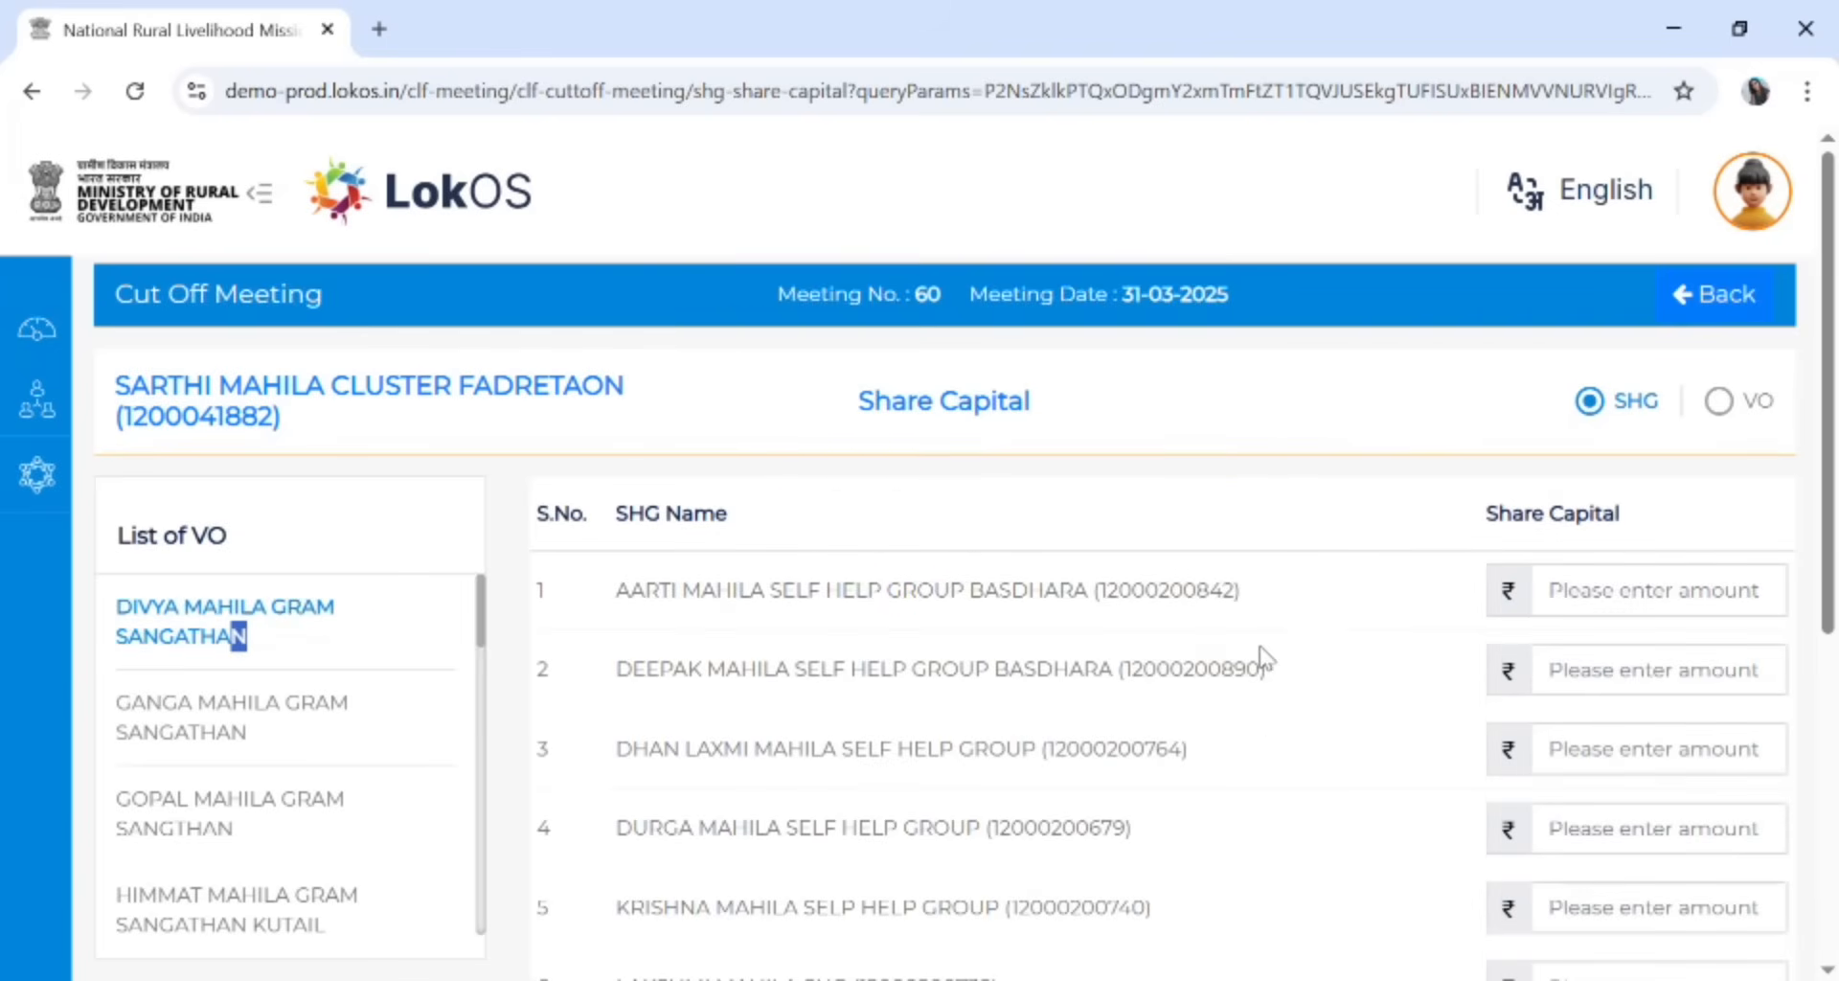
{"action": "scroll", "coordinate": [1255, 661], "scroll_direction": "down", "scroll_amount": 7}
{"action": "scroll", "coordinate": [1250, 667], "scroll_direction": "up", "scroll_amount": 7}
{"action": "scroll", "coordinate": [1407, 437], "scroll_direction": "down", "scroll_amount": 2}
{"action": "scroll", "coordinate": [1408, 438], "scroll_direction": "up", "scroll_amount": 2}
{"action": "left_click", "coordinate": [1719, 297]}
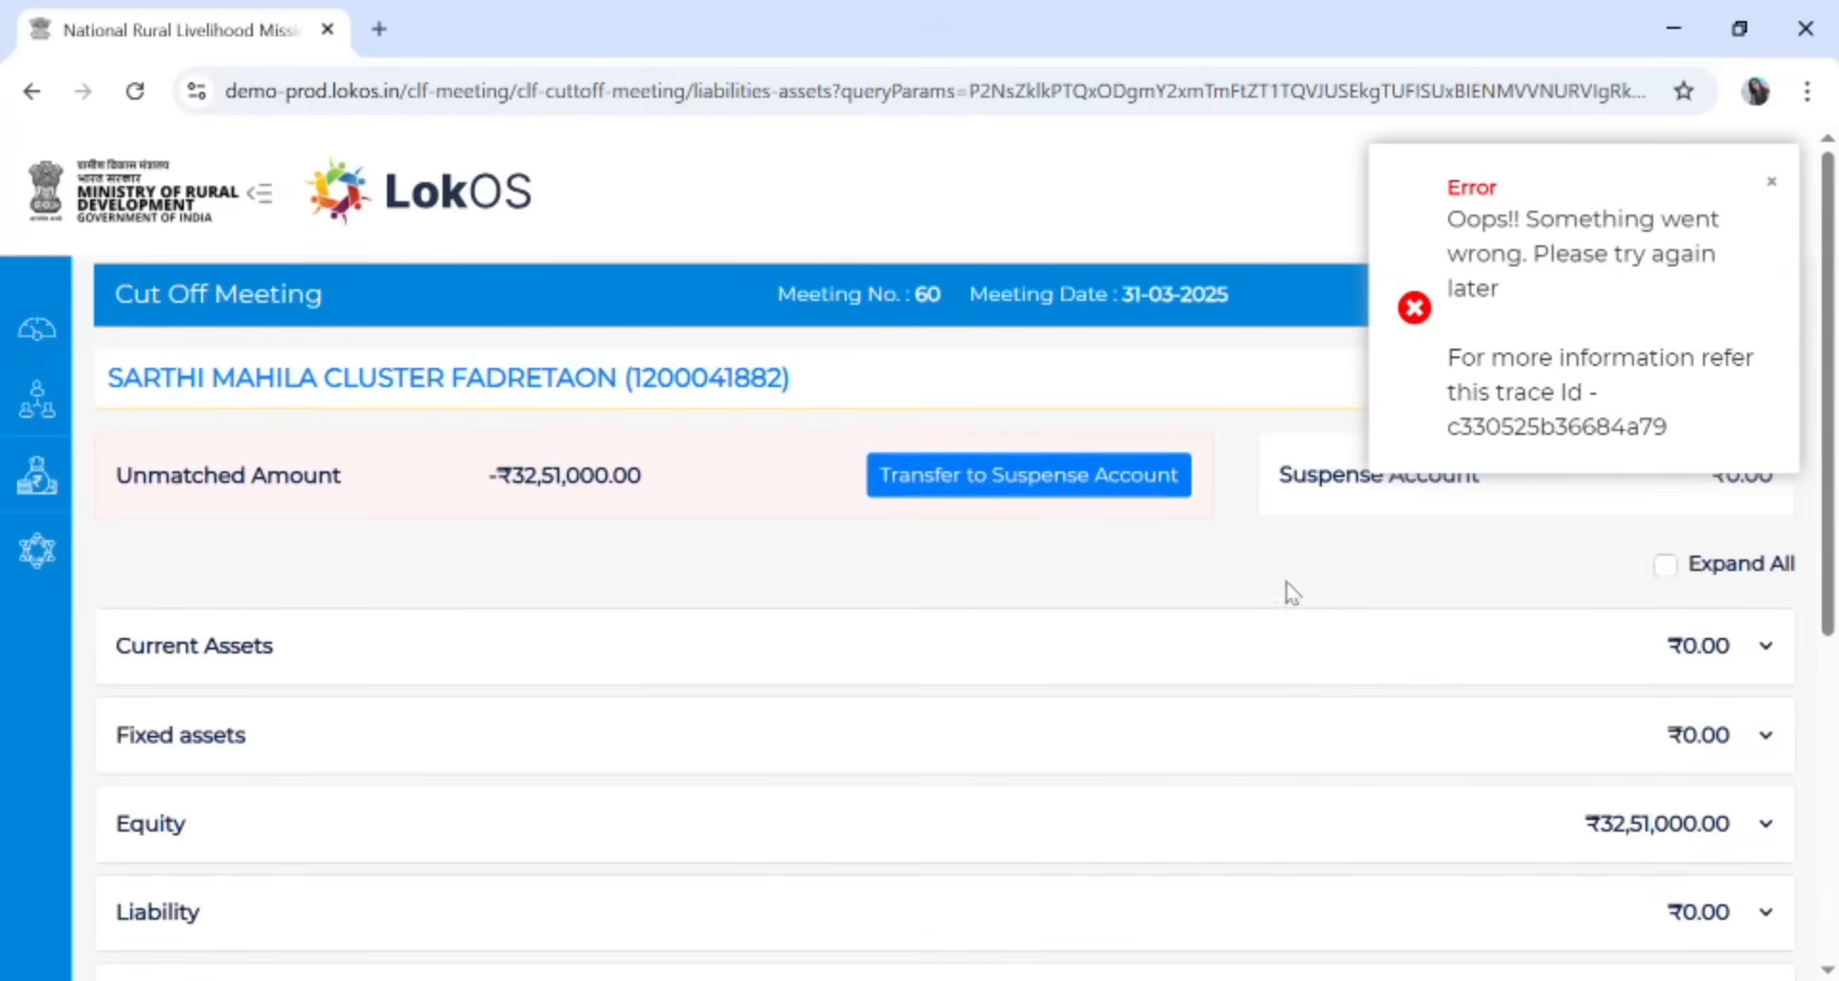
Dismiss the error notice, review the amounts recorded in the Equity section, and collapse the section
{"action": "scroll", "coordinate": [1109, 698], "scroll_direction": "down", "scroll_amount": 5}
{"action": "scroll", "coordinate": [1102, 692], "scroll_direction": "up", "scroll_amount": 3}
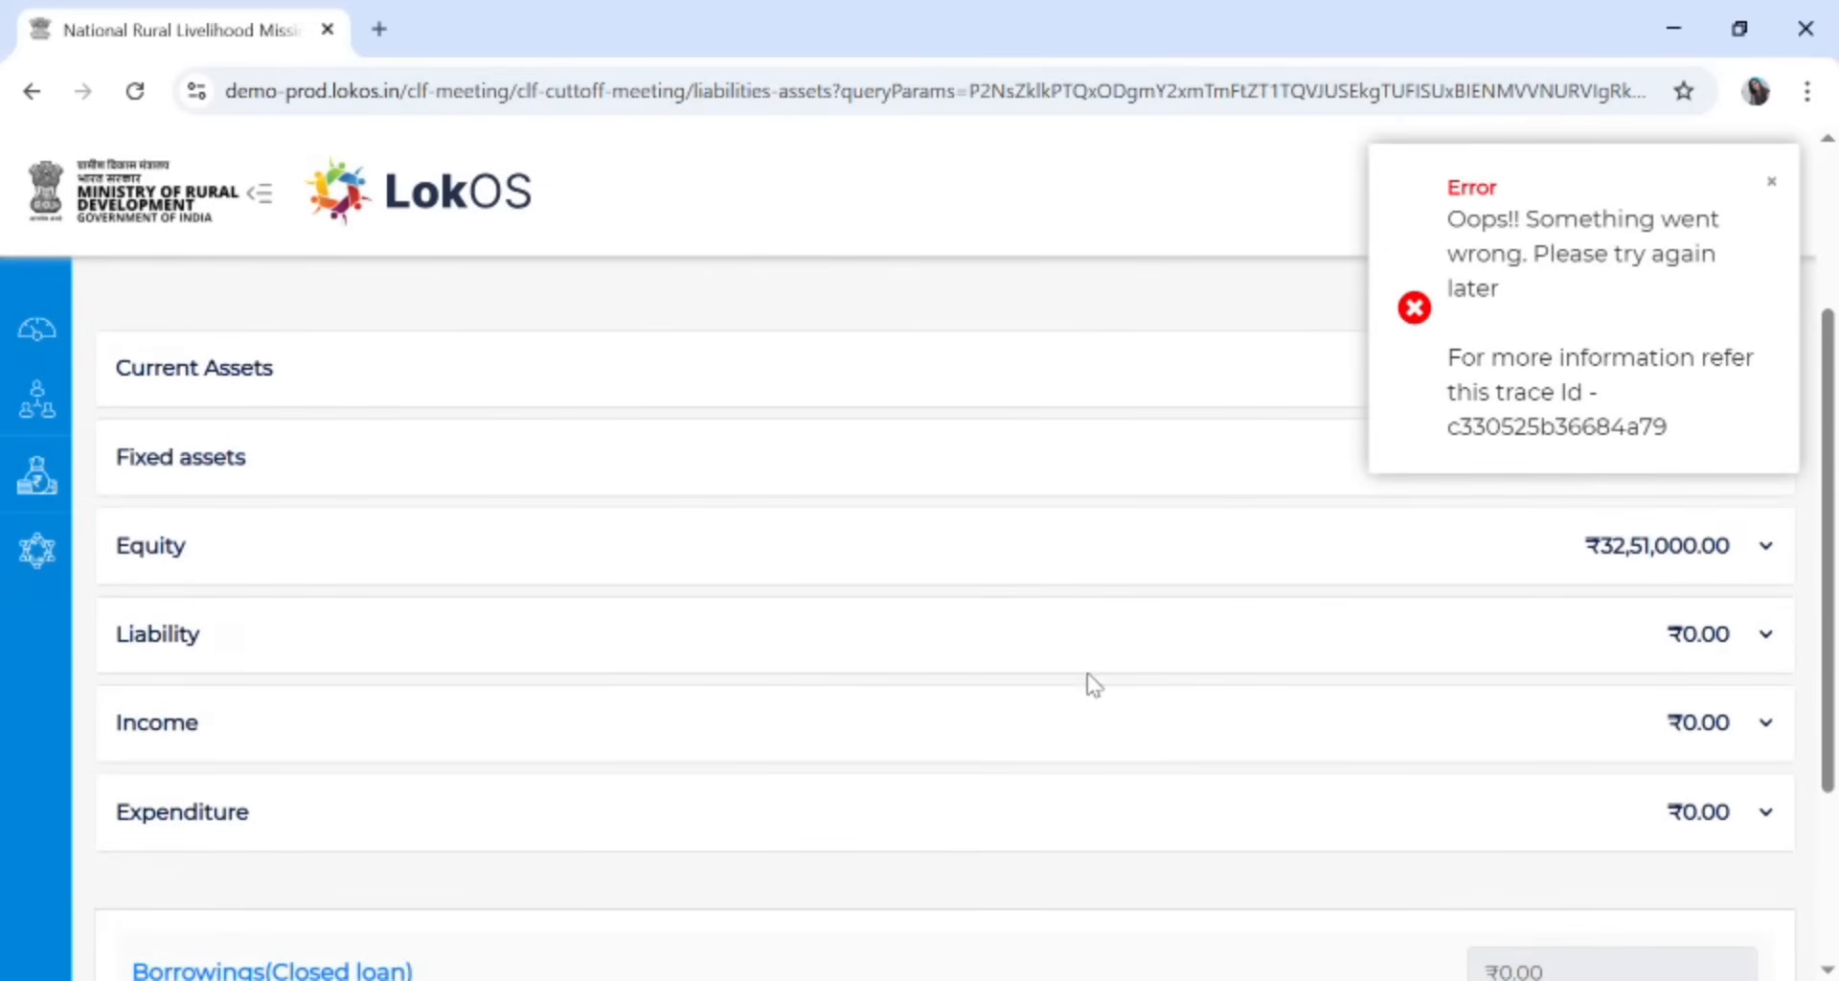
{"action": "left_click", "coordinate": [1432, 314]}
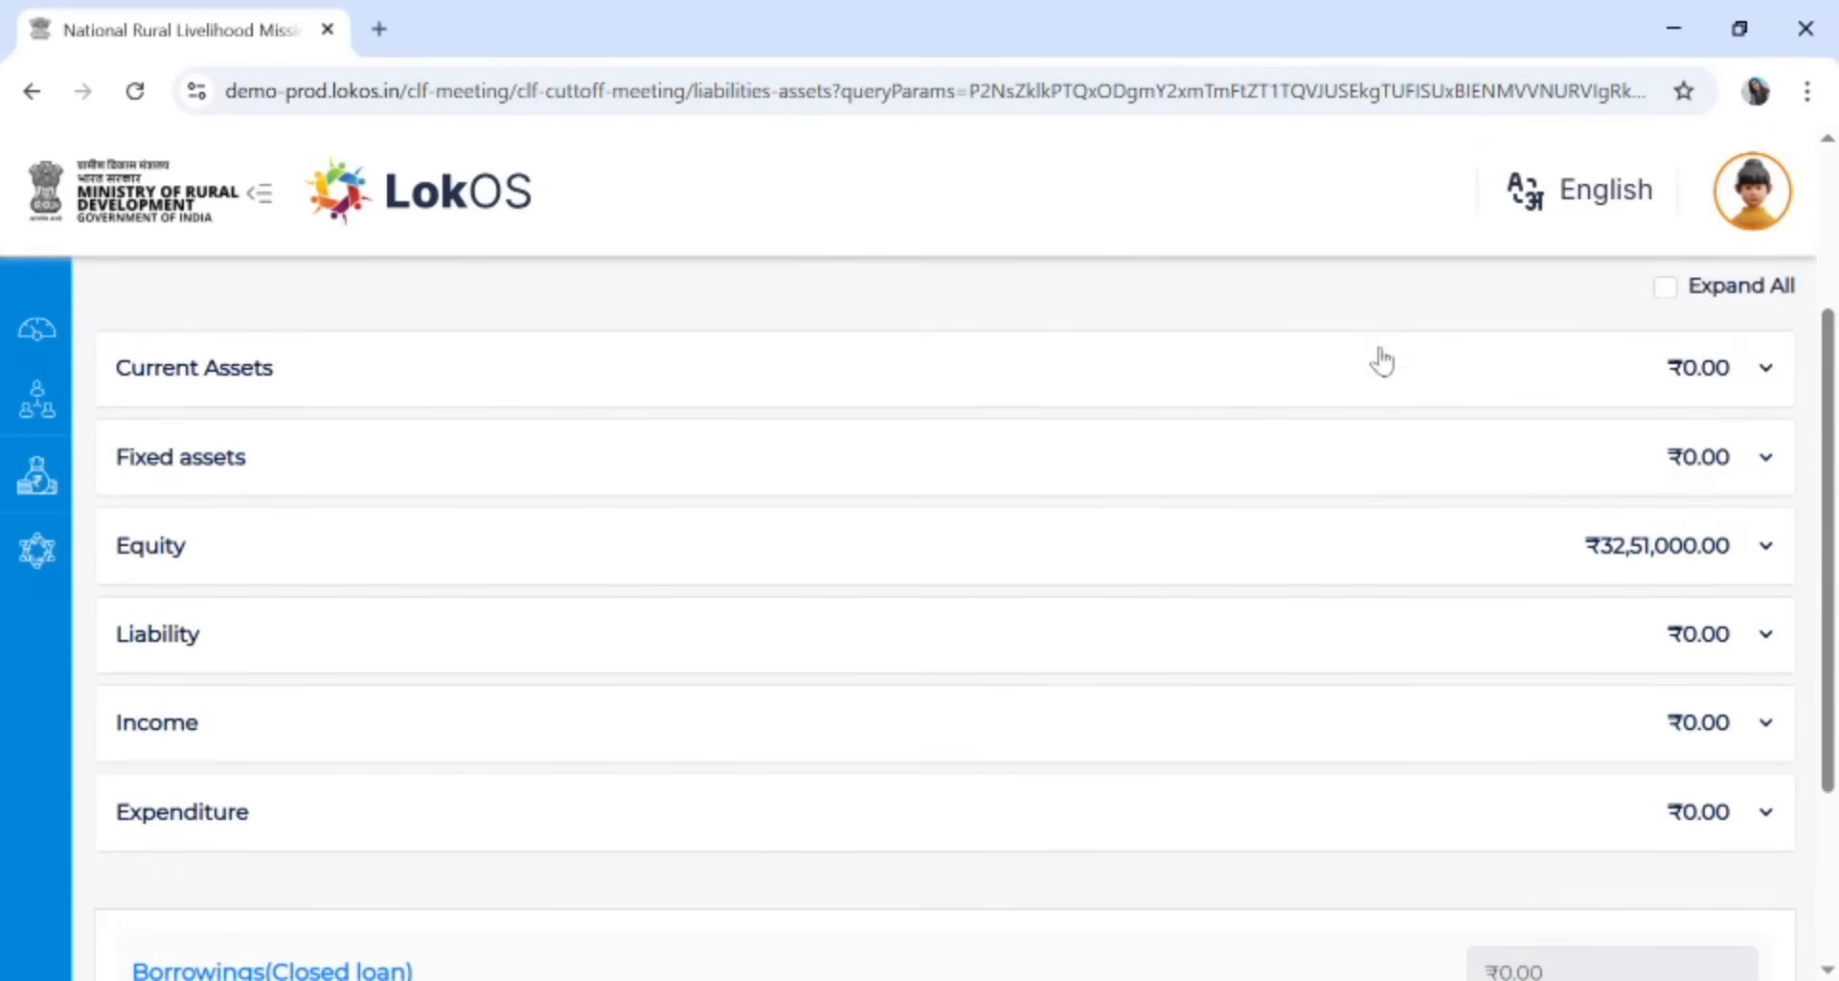
{"action": "left_click", "coordinate": [686, 575]}
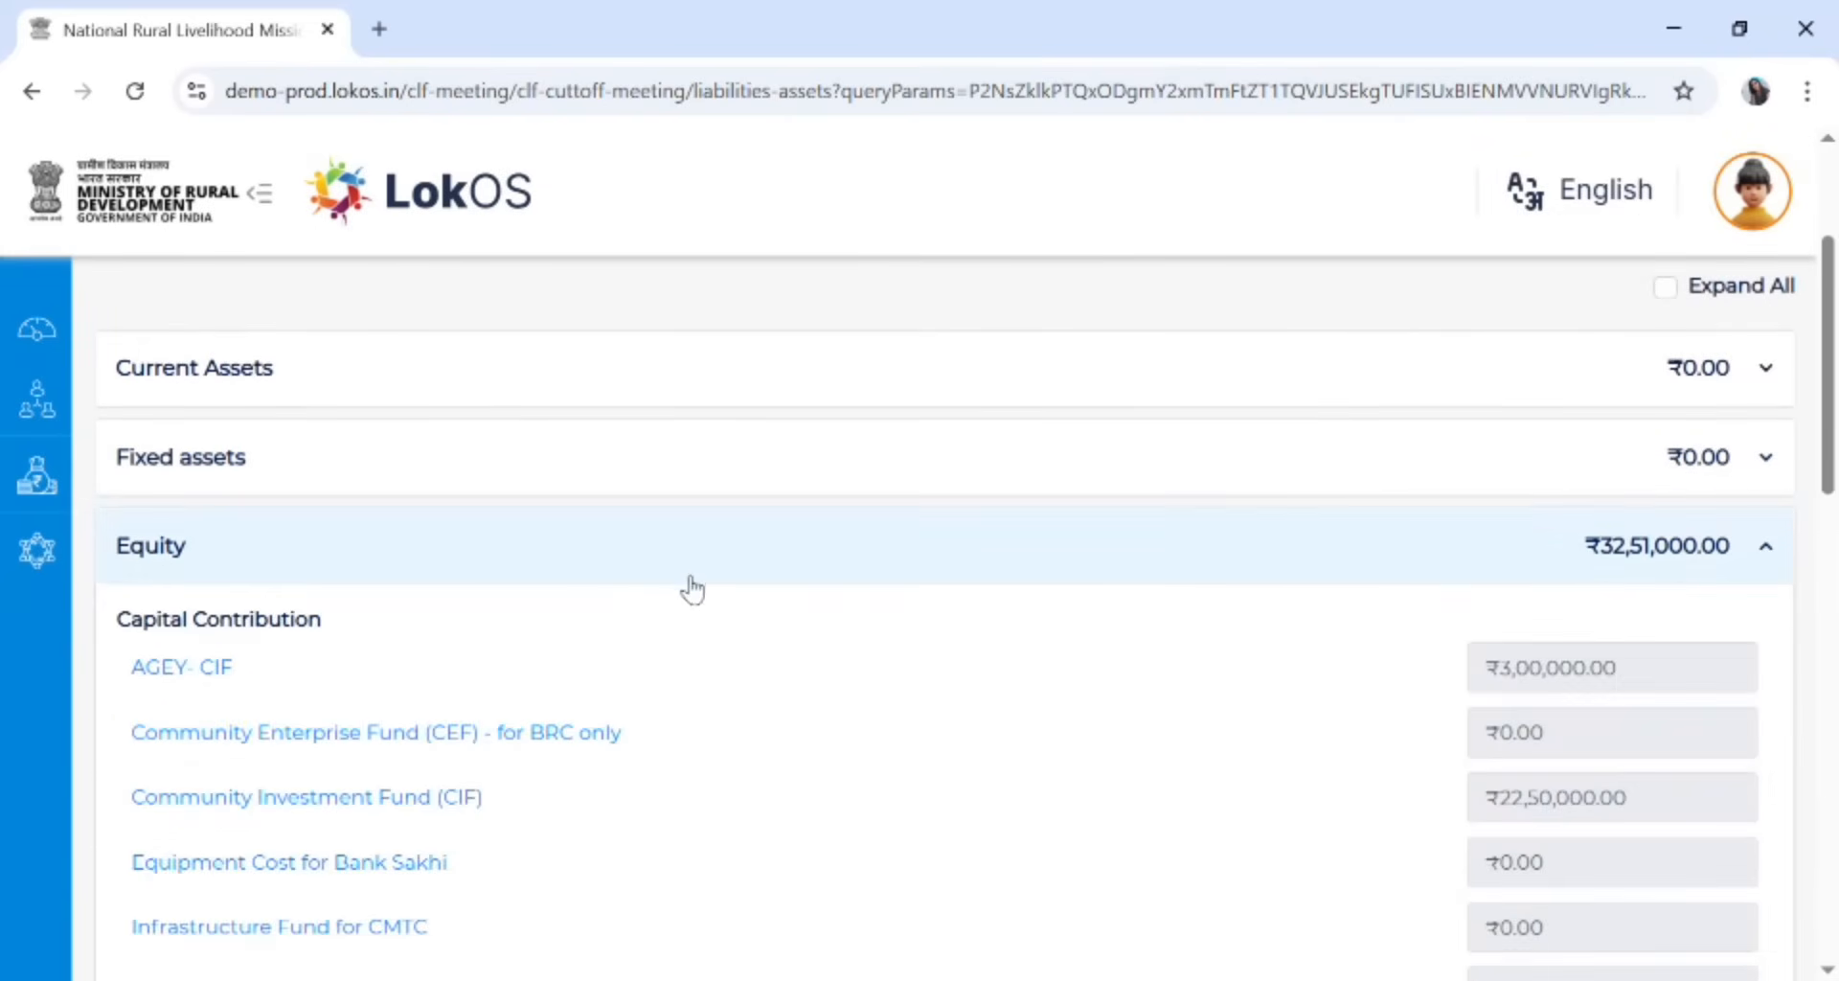
{"action": "scroll", "coordinate": [700, 632], "scroll_direction": "down", "scroll_amount": 6}
{"action": "scroll", "coordinate": [686, 674], "scroll_direction": "up", "scroll_amount": 4}
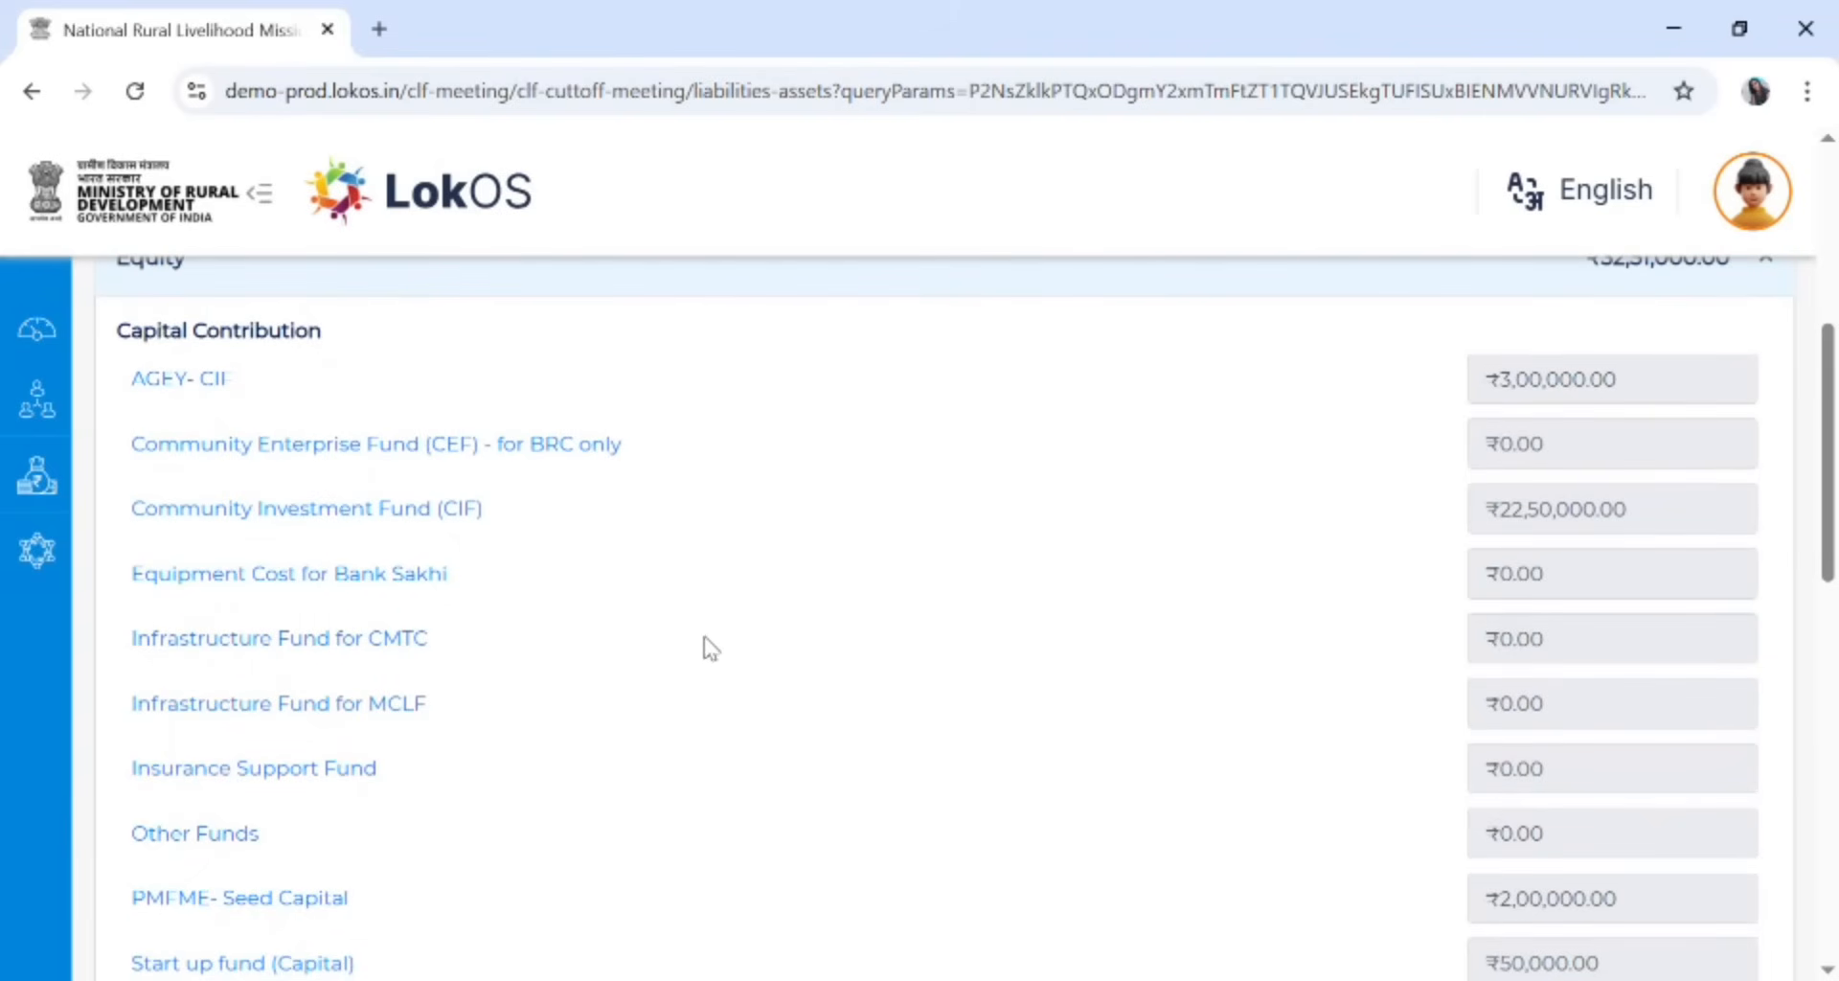
{"action": "scroll", "coordinate": [711, 642], "scroll_direction": "up", "scroll_amount": 1}
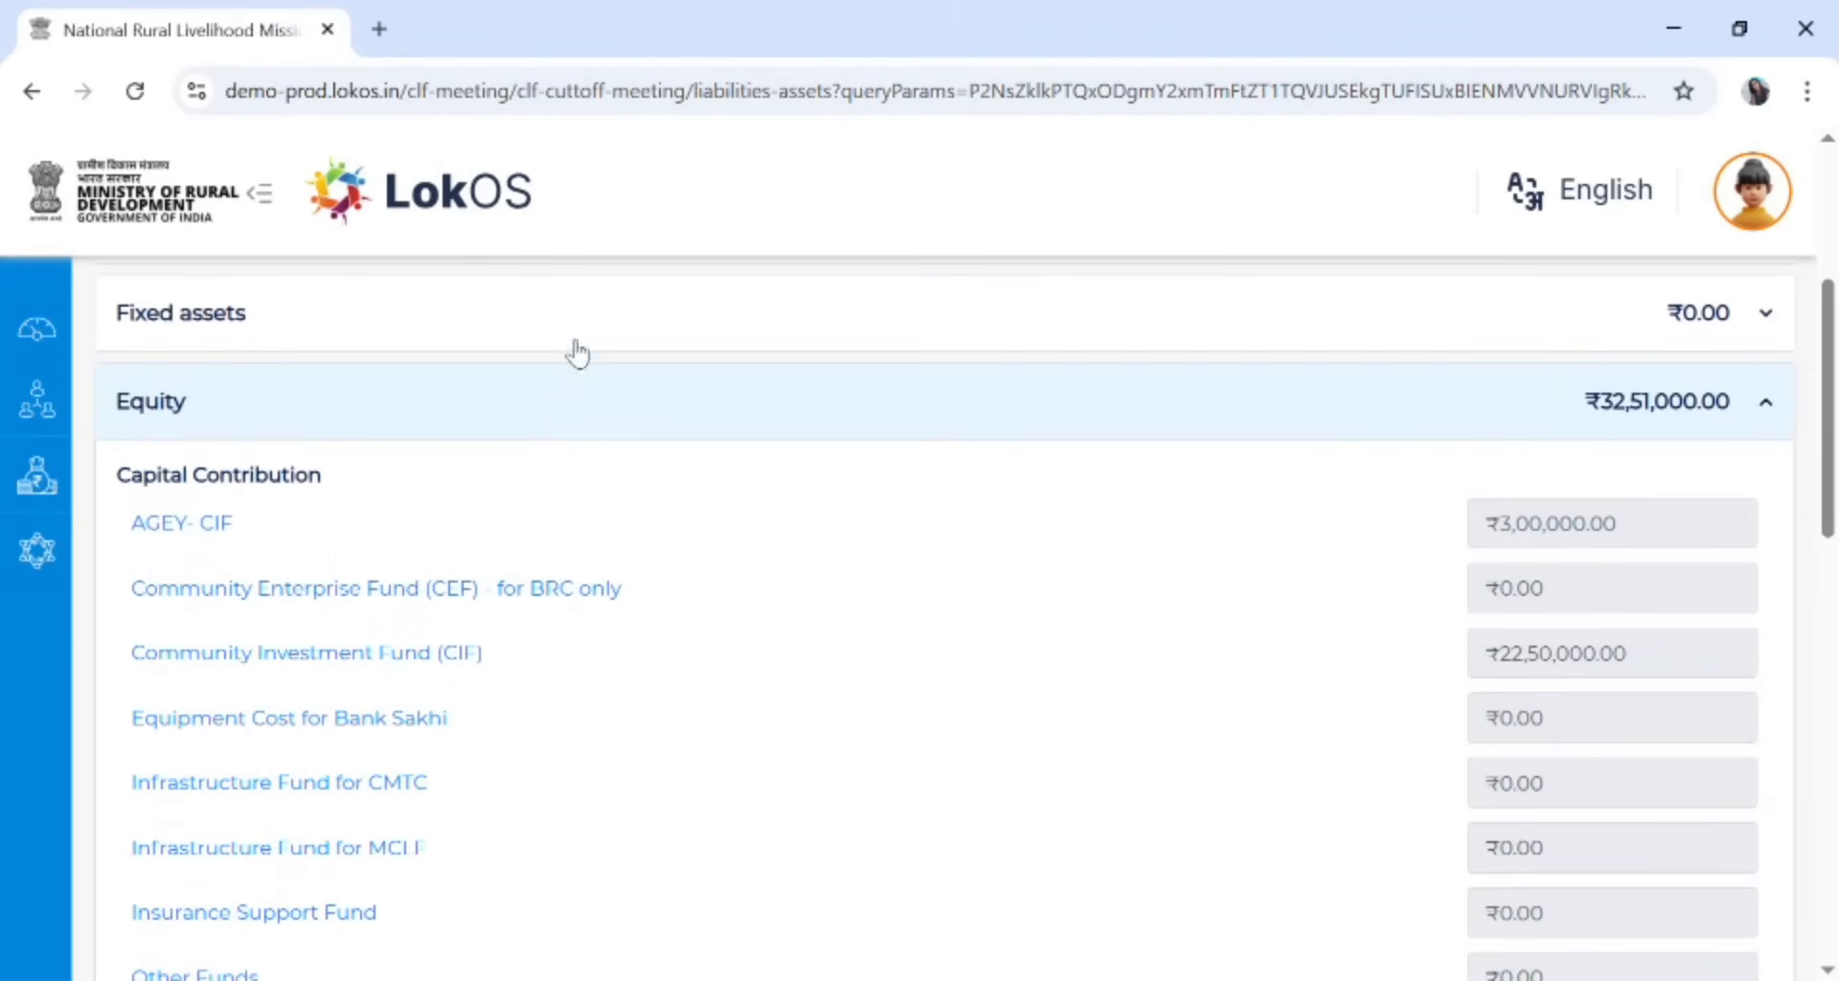
{"action": "left_click", "coordinate": [562, 424]}
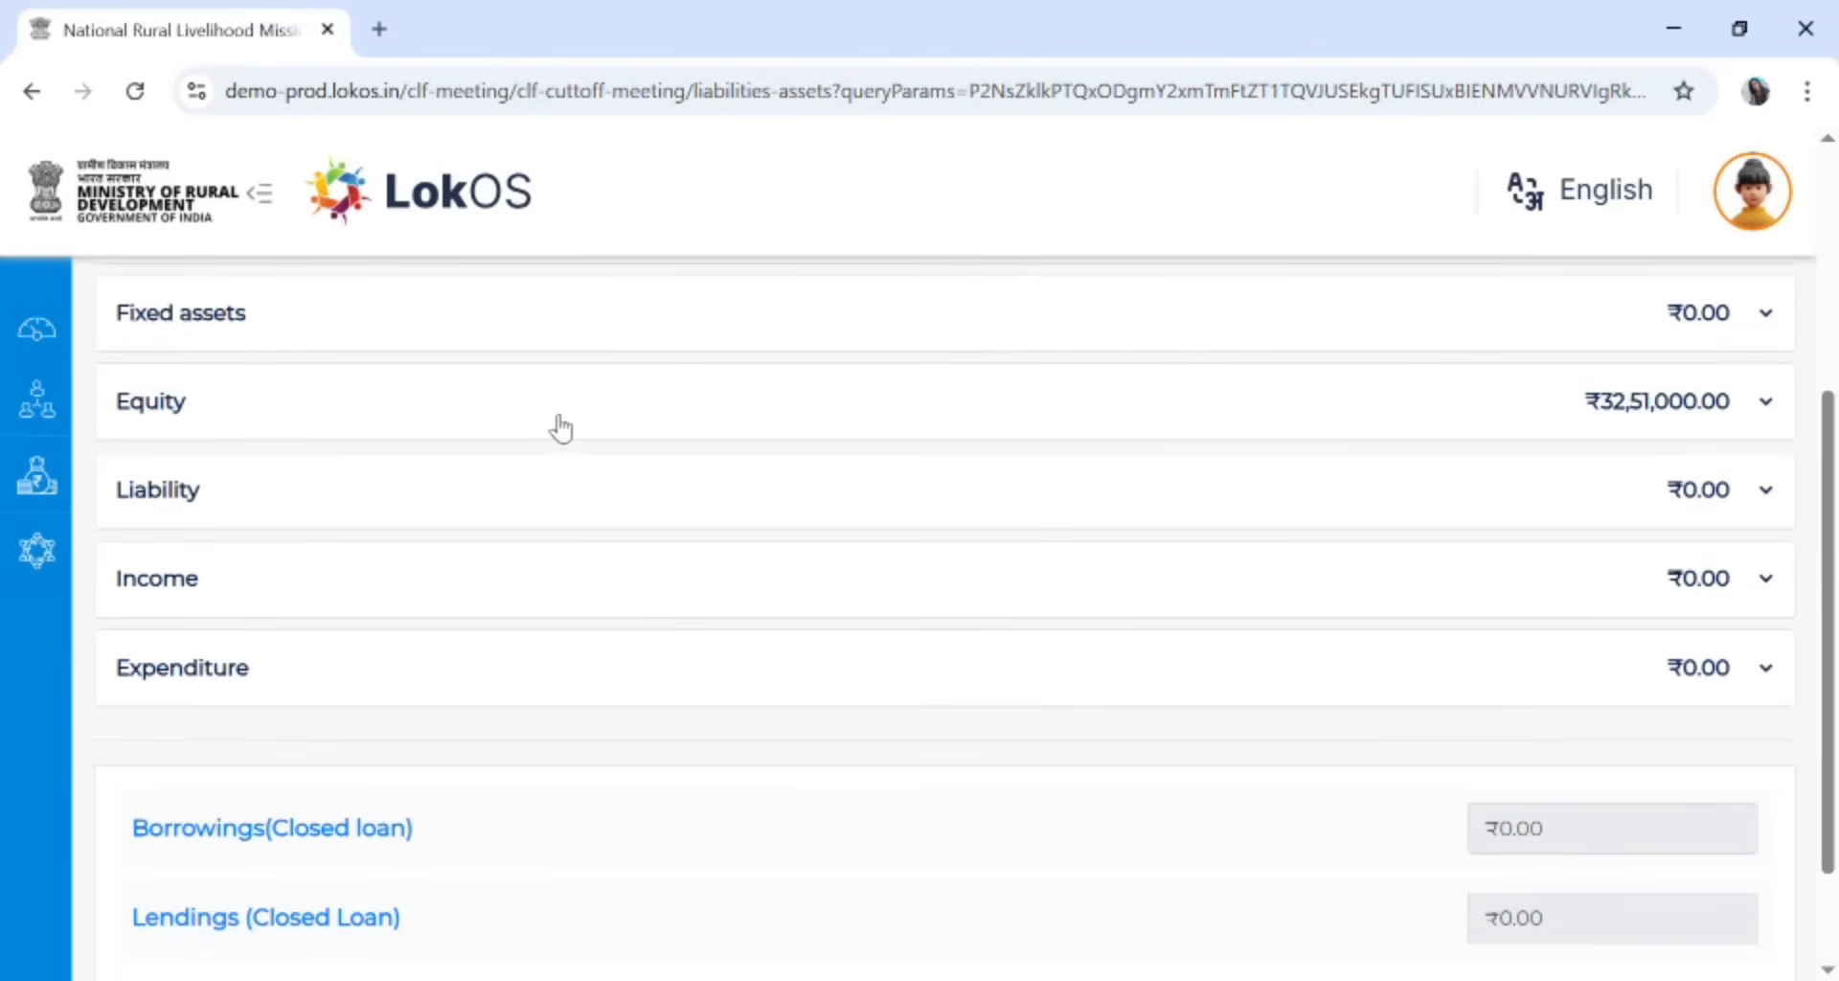
Add an amount of 2,00,000 to Honorarium To Cadre in the Liability section, save it, and close the fund entry
{"action": "left_click", "coordinate": [341, 506]}
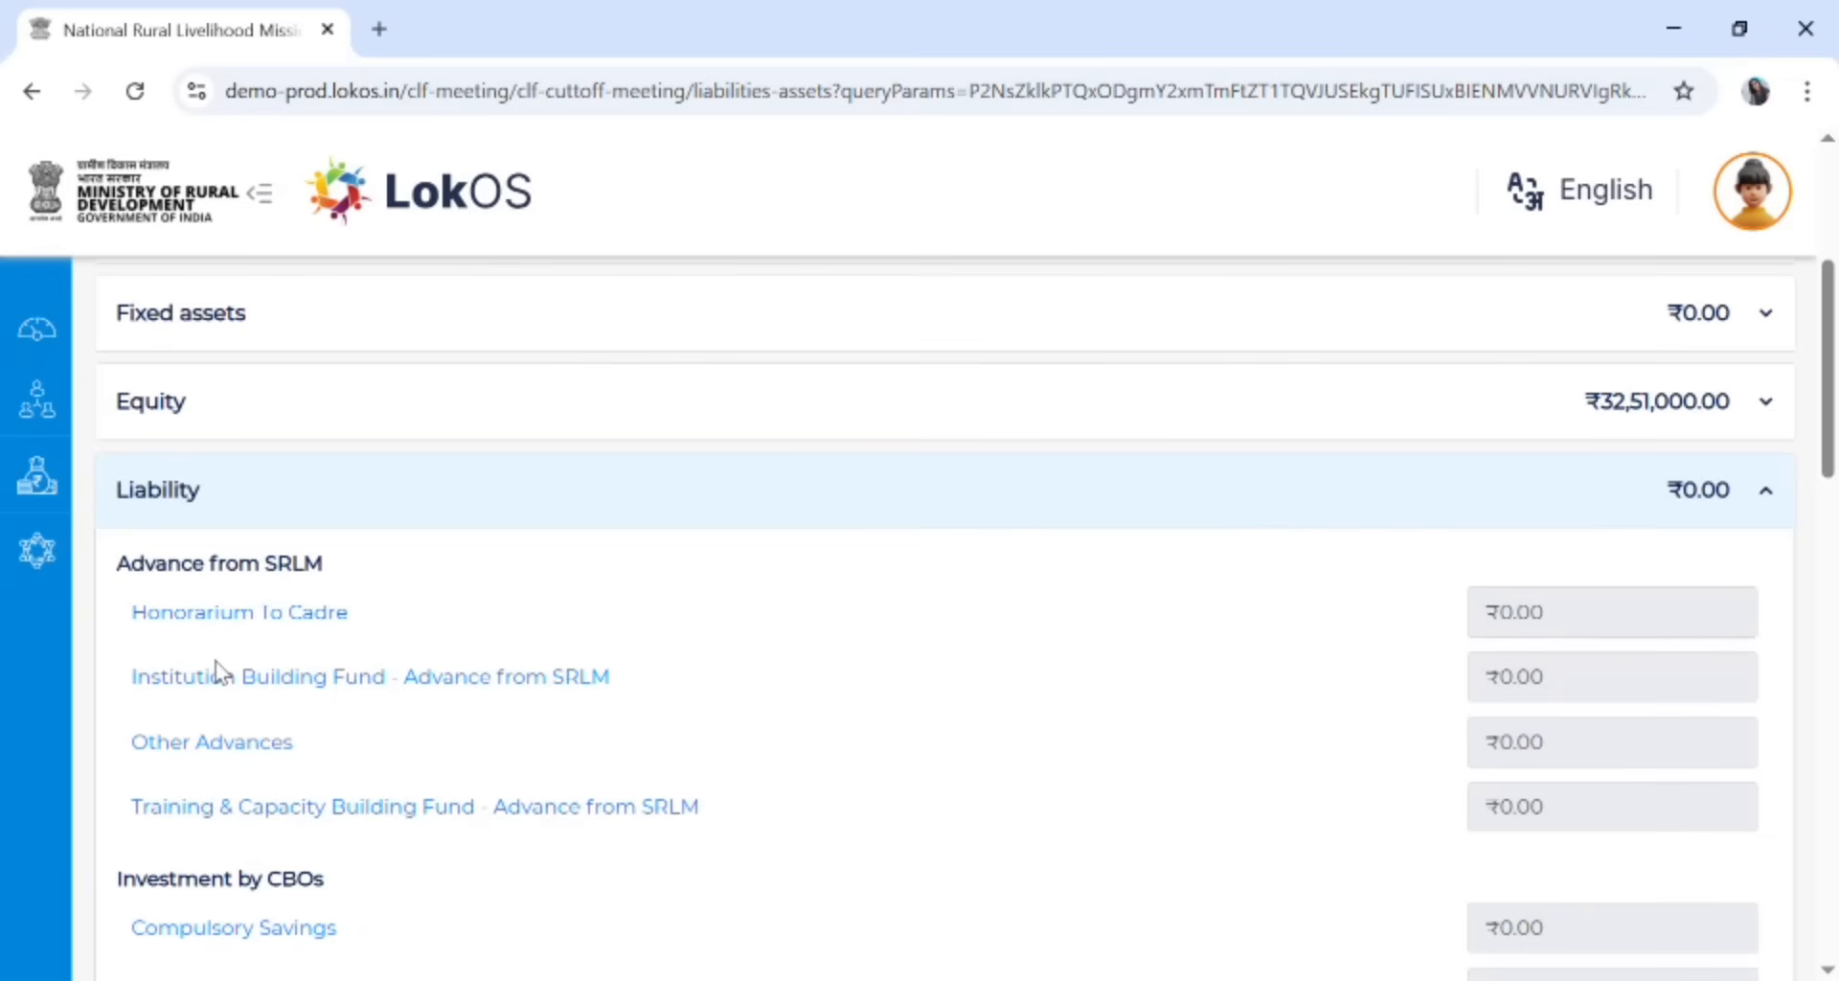
{"action": "left_click", "coordinate": [247, 627]}
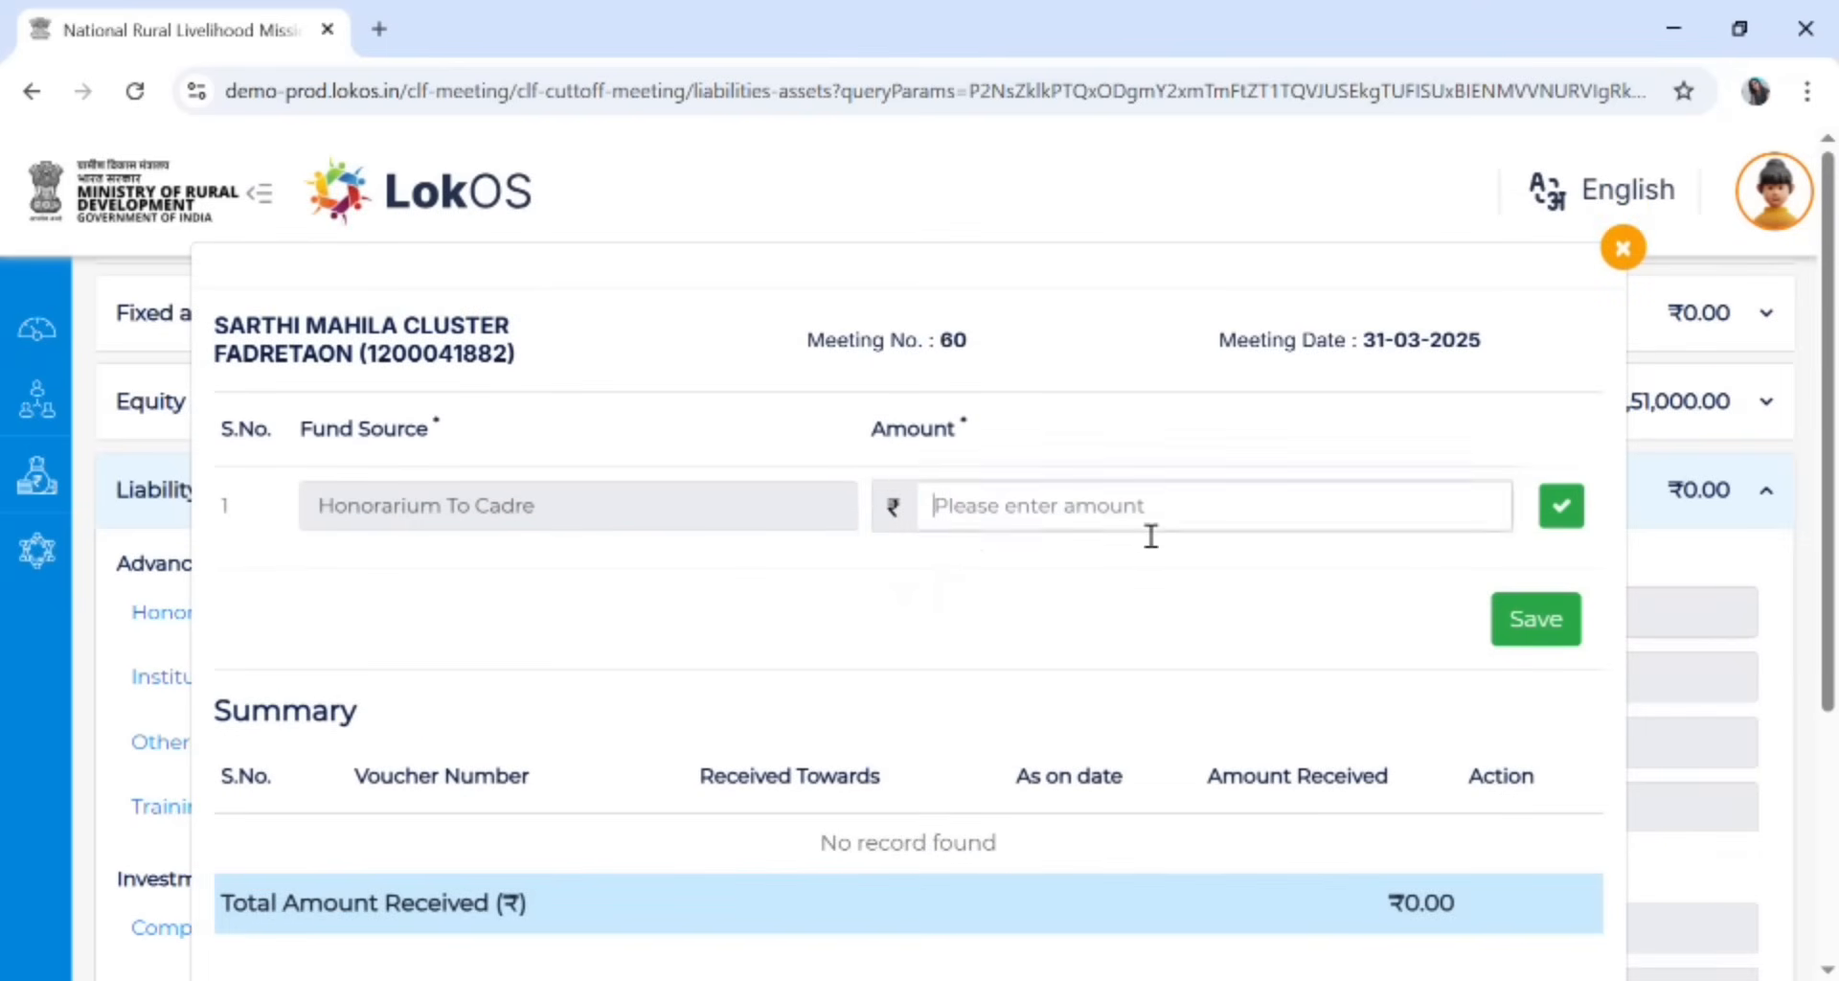
{"action": "left_click", "coordinate": [1153, 537]}
{"action": "type", "text": "200000"}
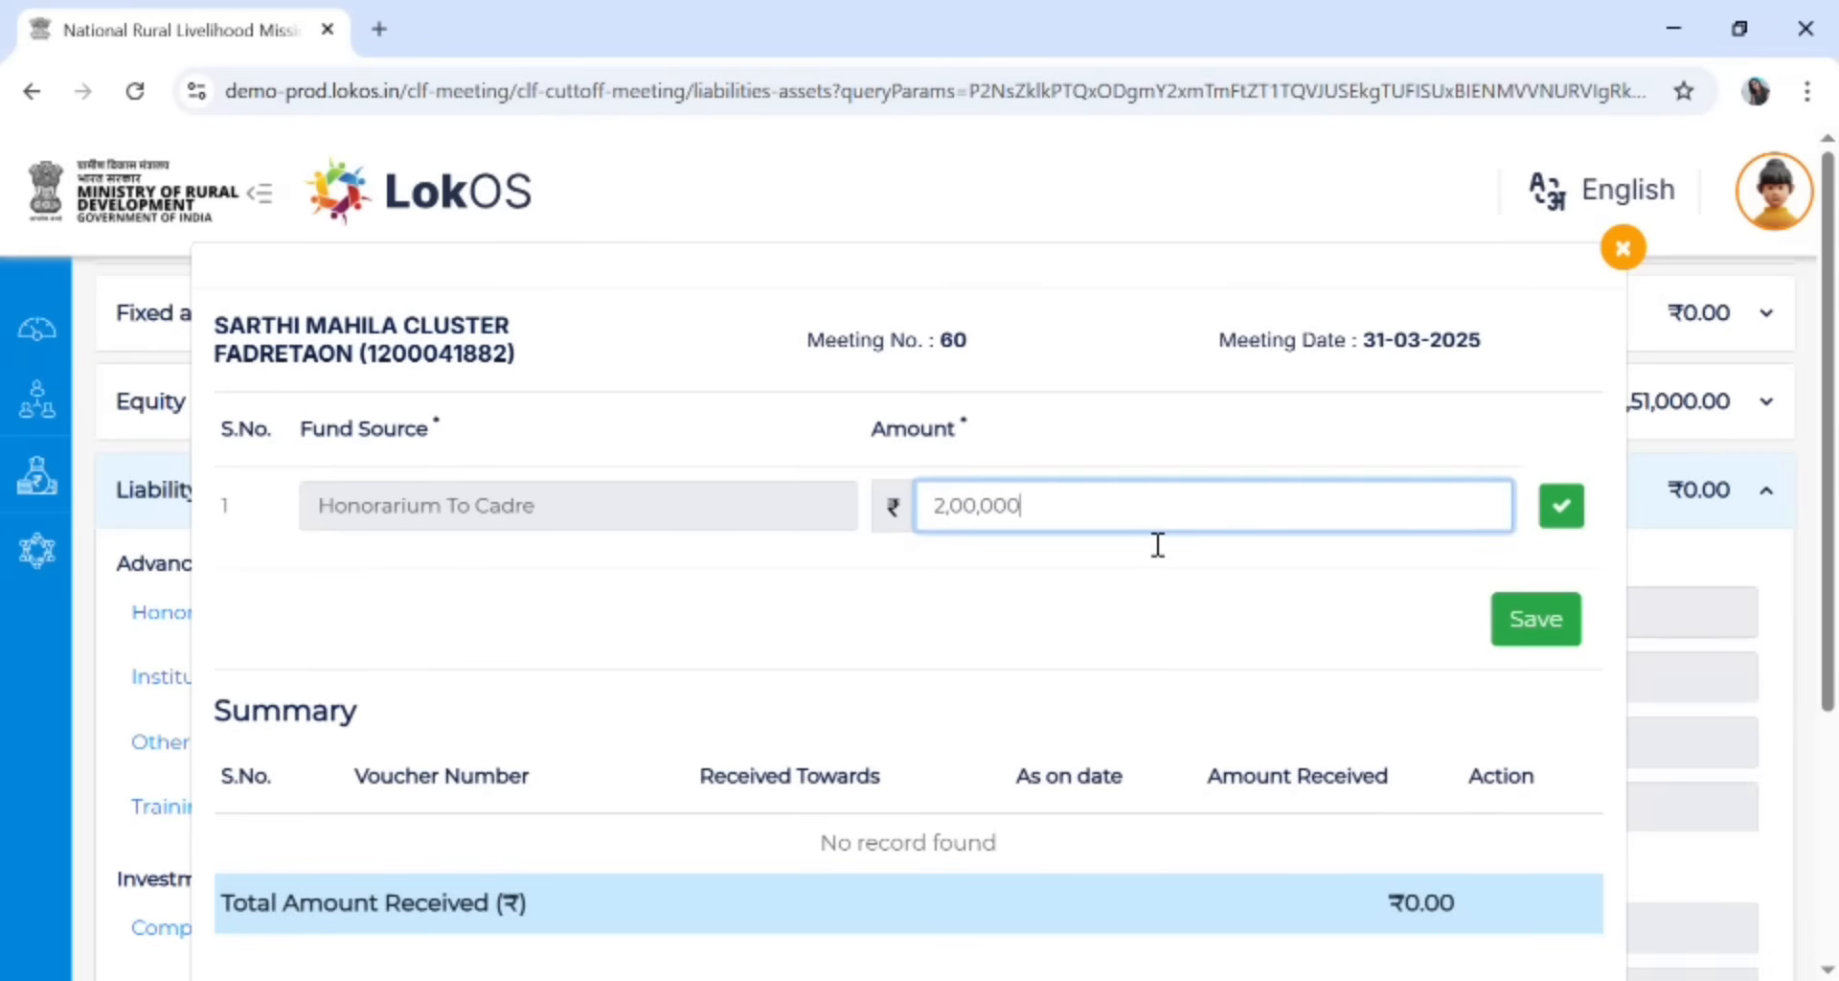
{"action": "left_click", "coordinate": [1562, 507]}
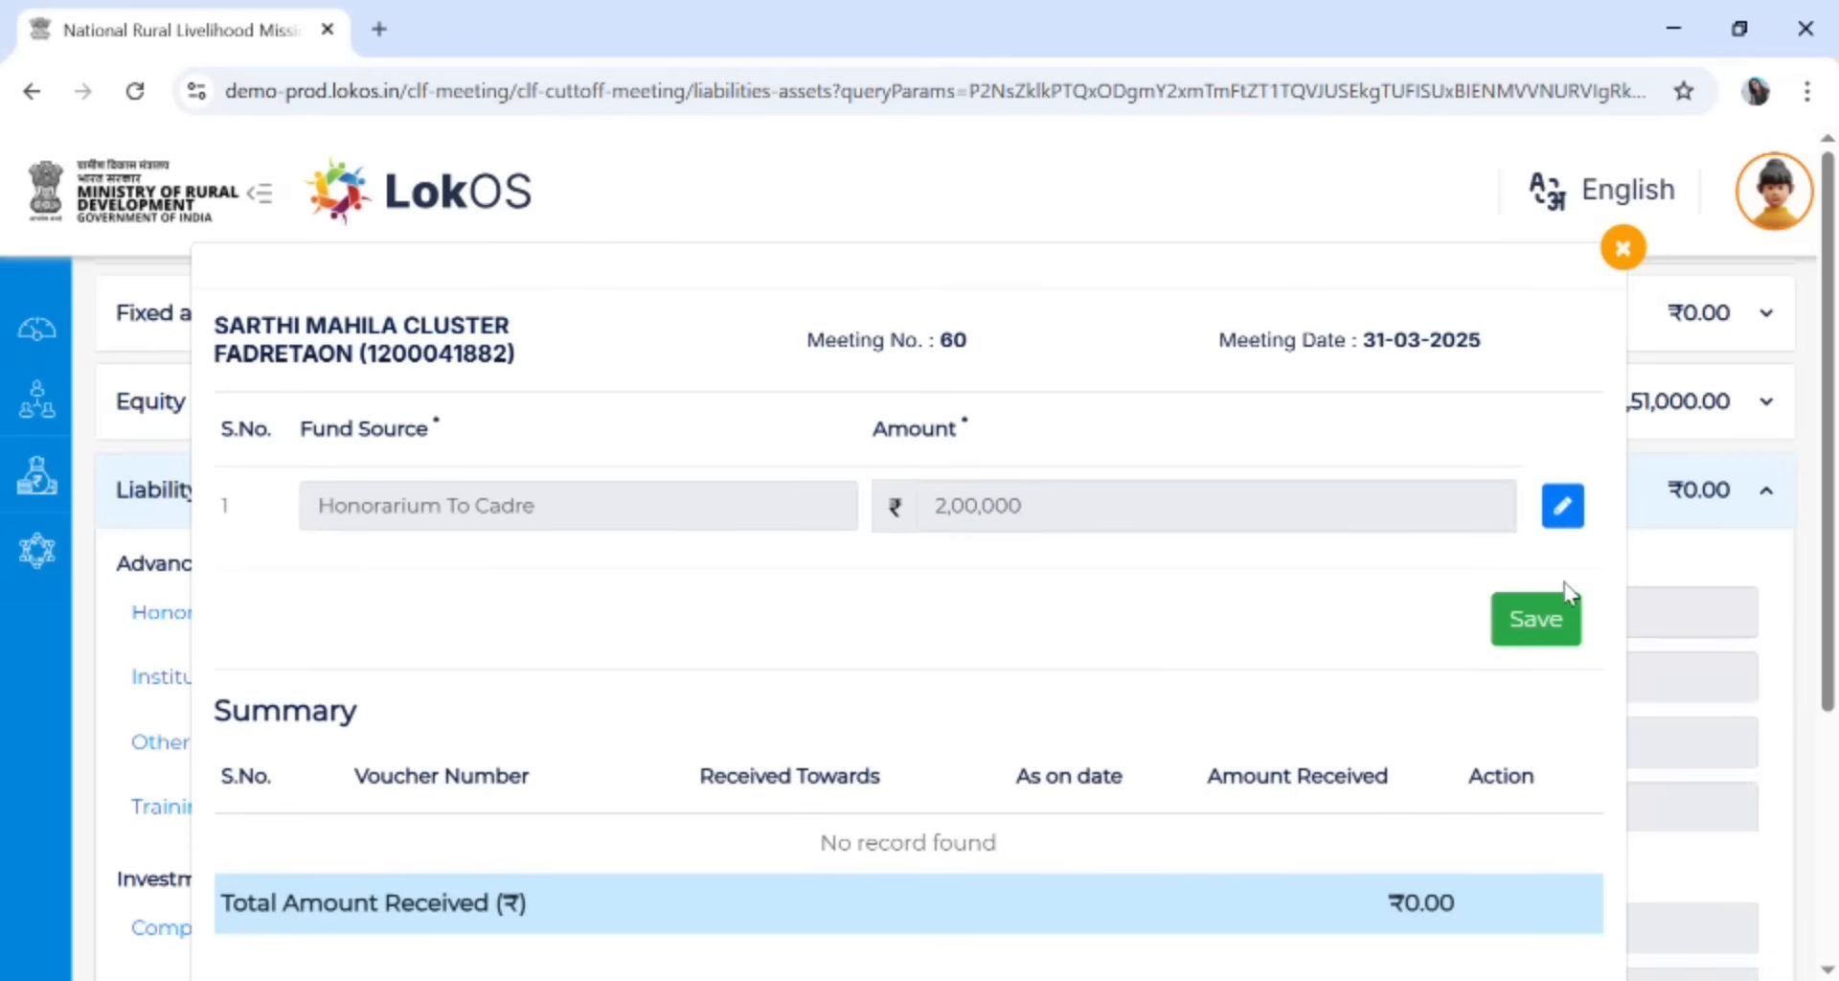
{"action": "left_click", "coordinate": [1554, 621]}
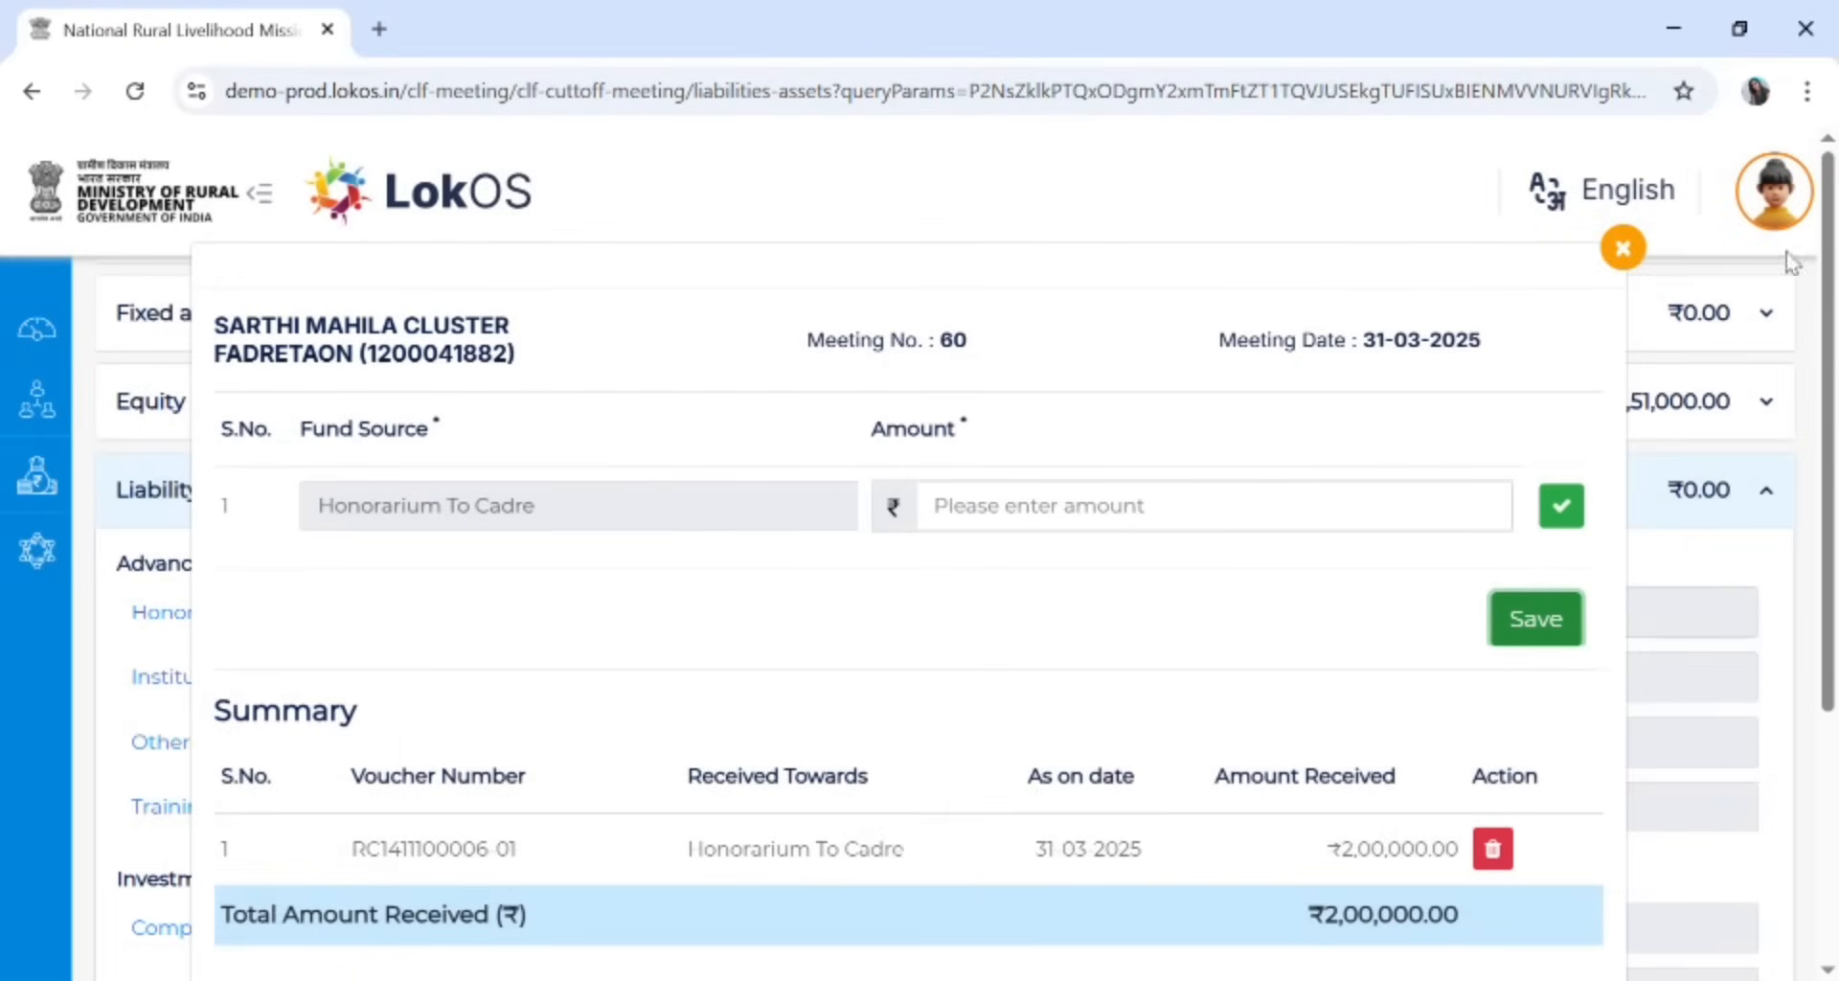
{"action": "left_click", "coordinate": [1622, 248]}
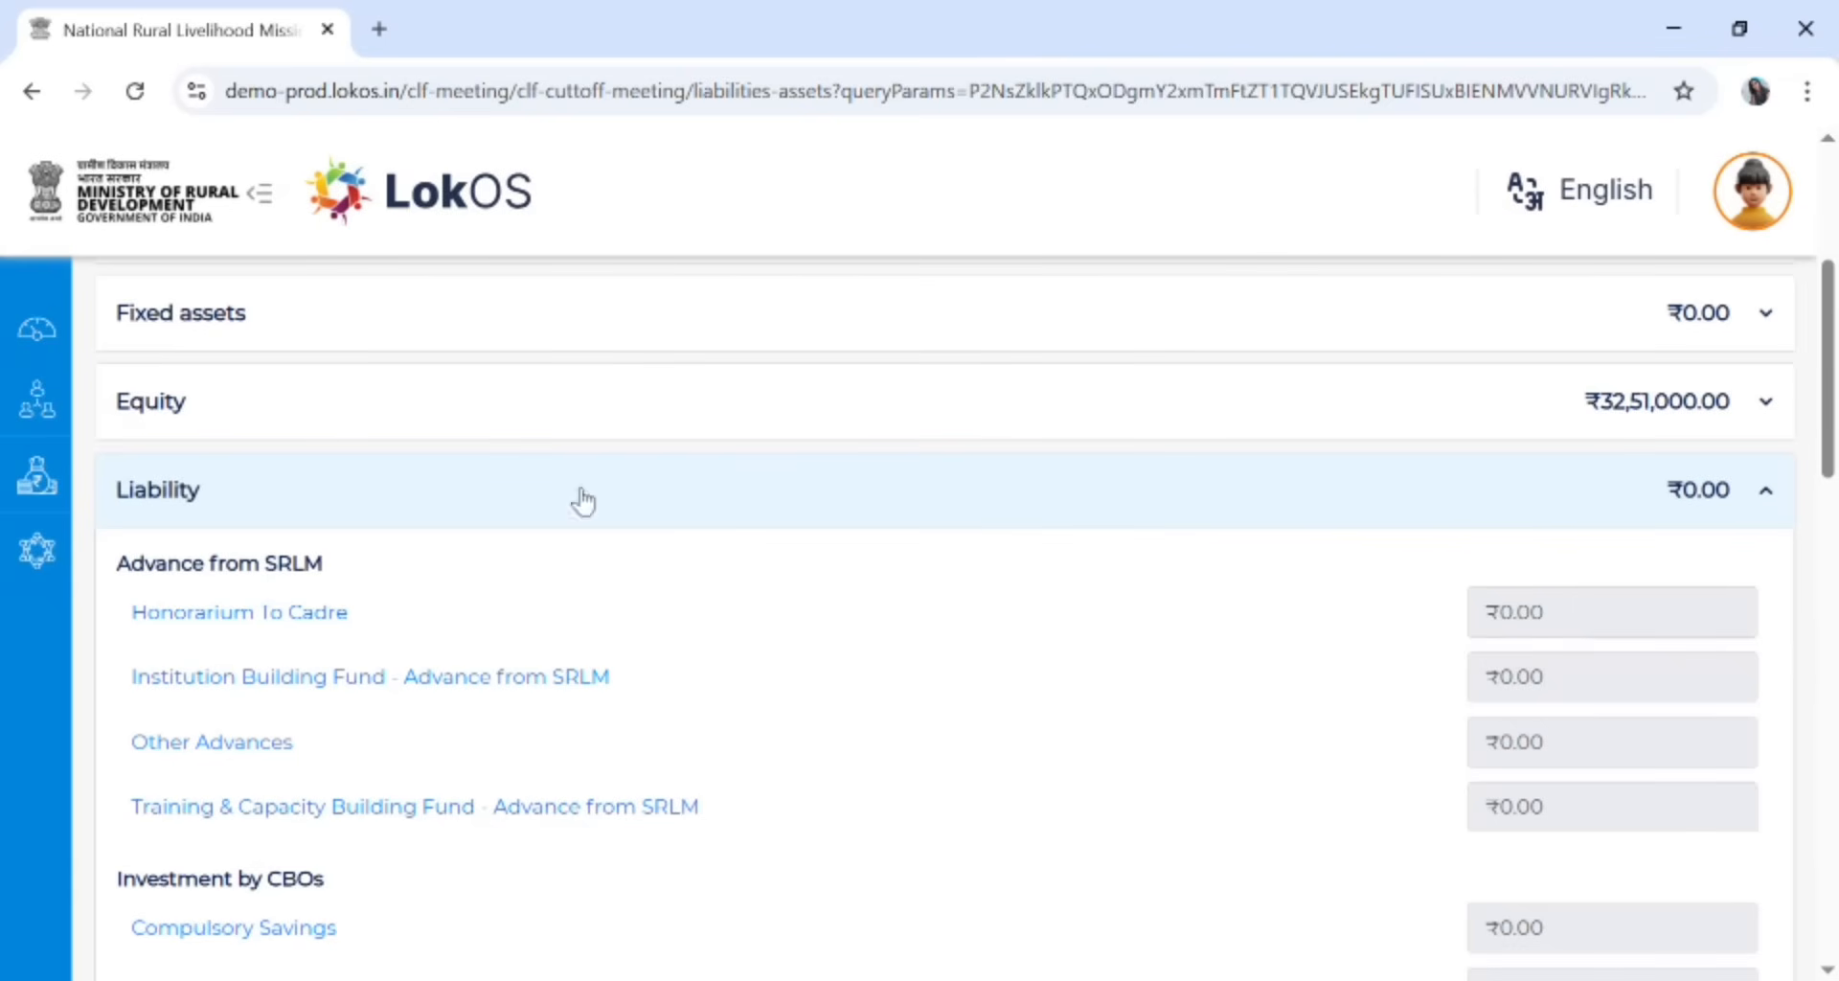
Reload the page, delete the Honorarium To Cadre transaction under Advance from SRLM, and close the fund entry
{"action": "left_click", "coordinate": [135, 93]}
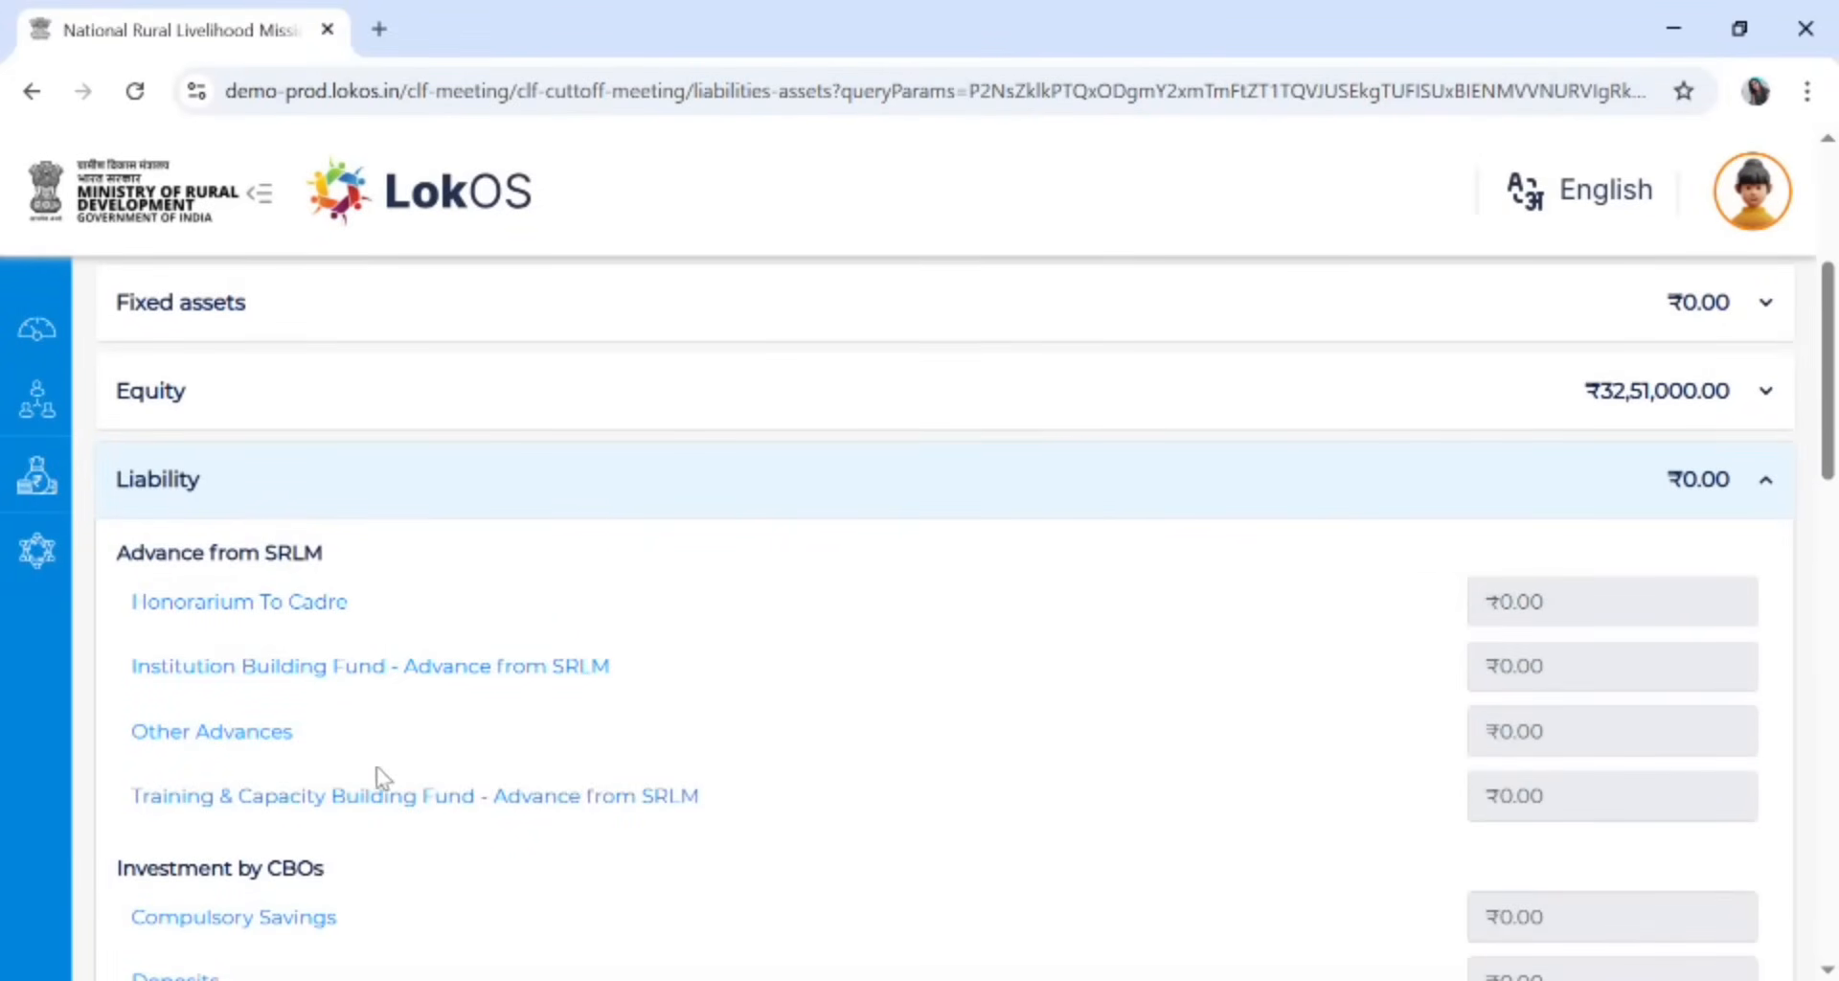
{"action": "left_click", "coordinate": [245, 615]}
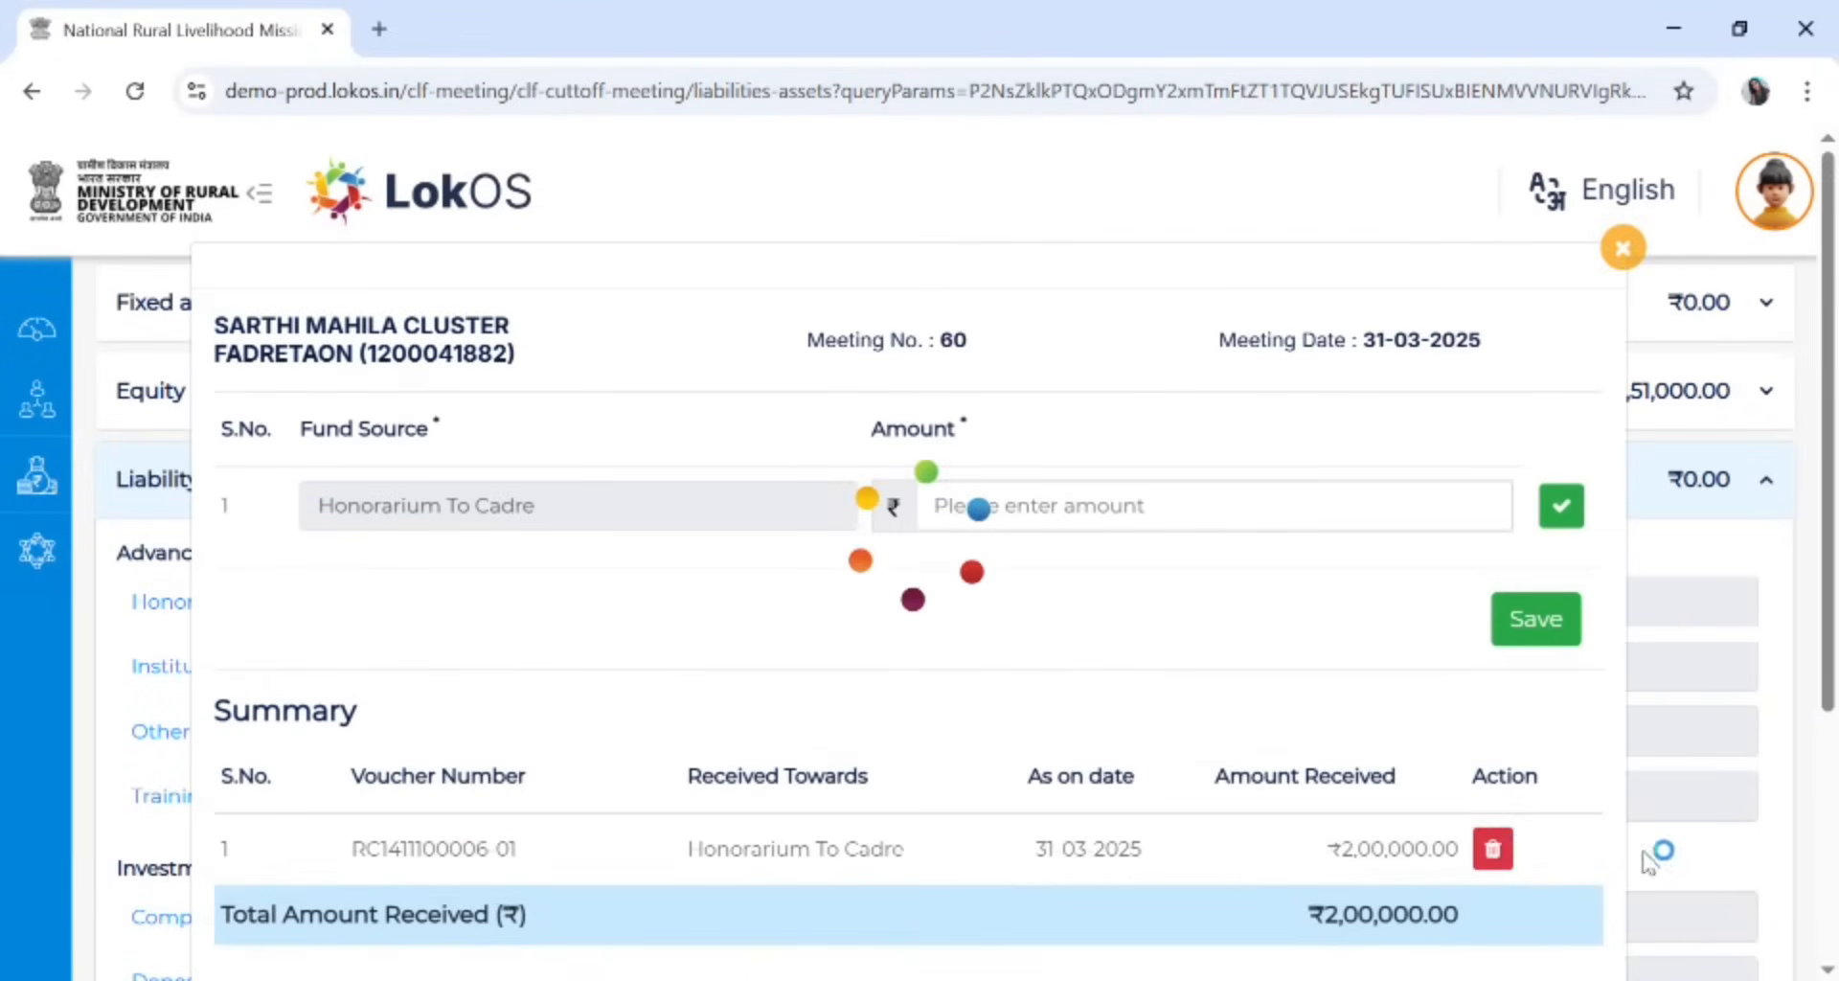
{"action": "left_click", "coordinate": [1501, 856]}
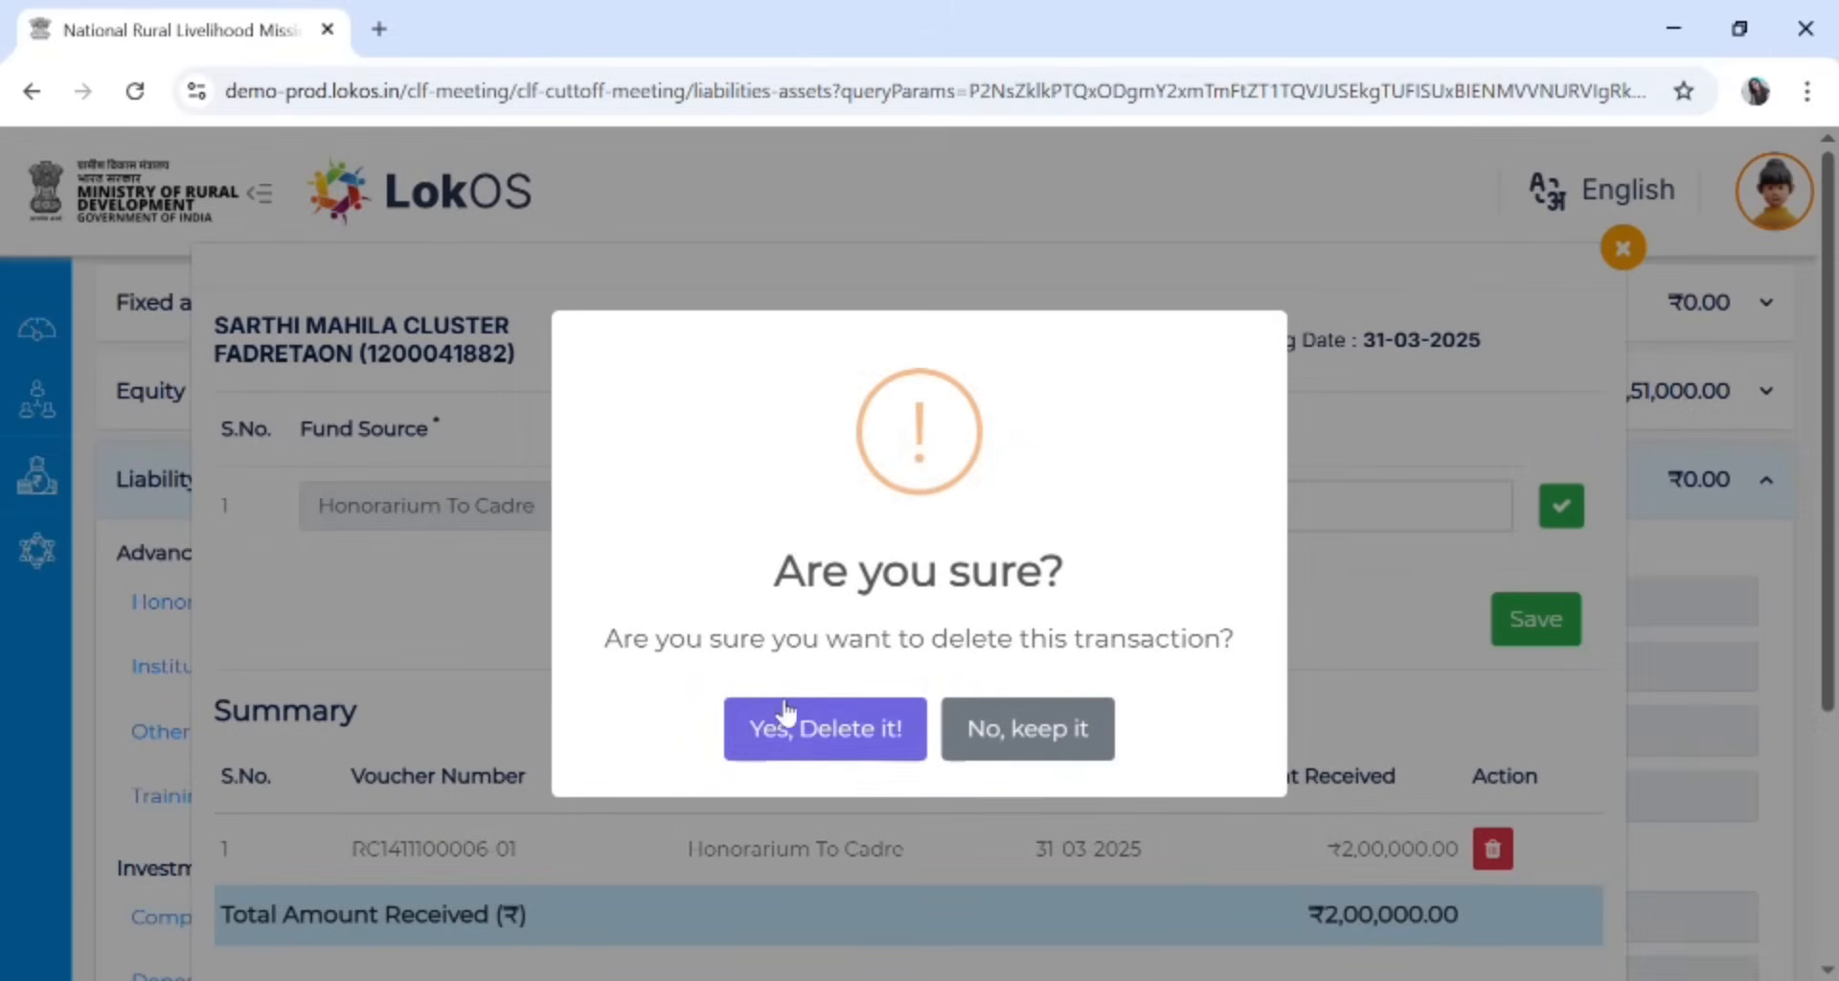
{"action": "left_click", "coordinate": [791, 731]}
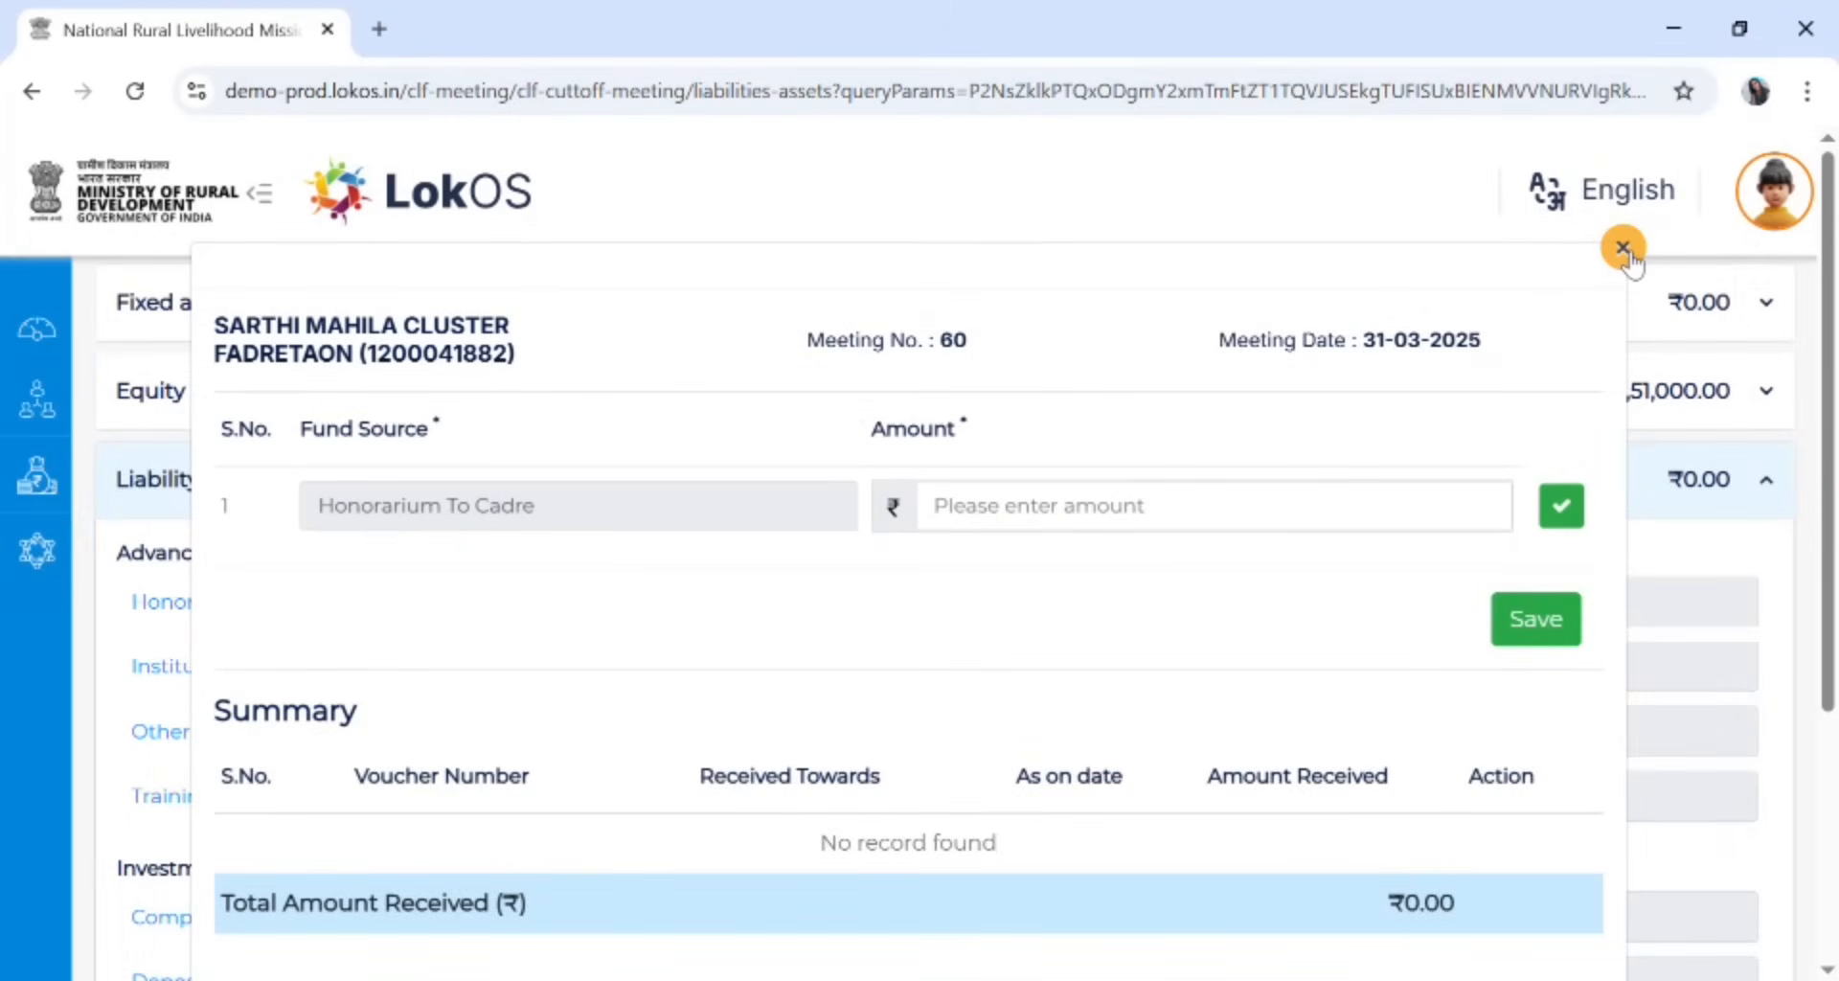
{"action": "left_click", "coordinate": [1622, 249]}
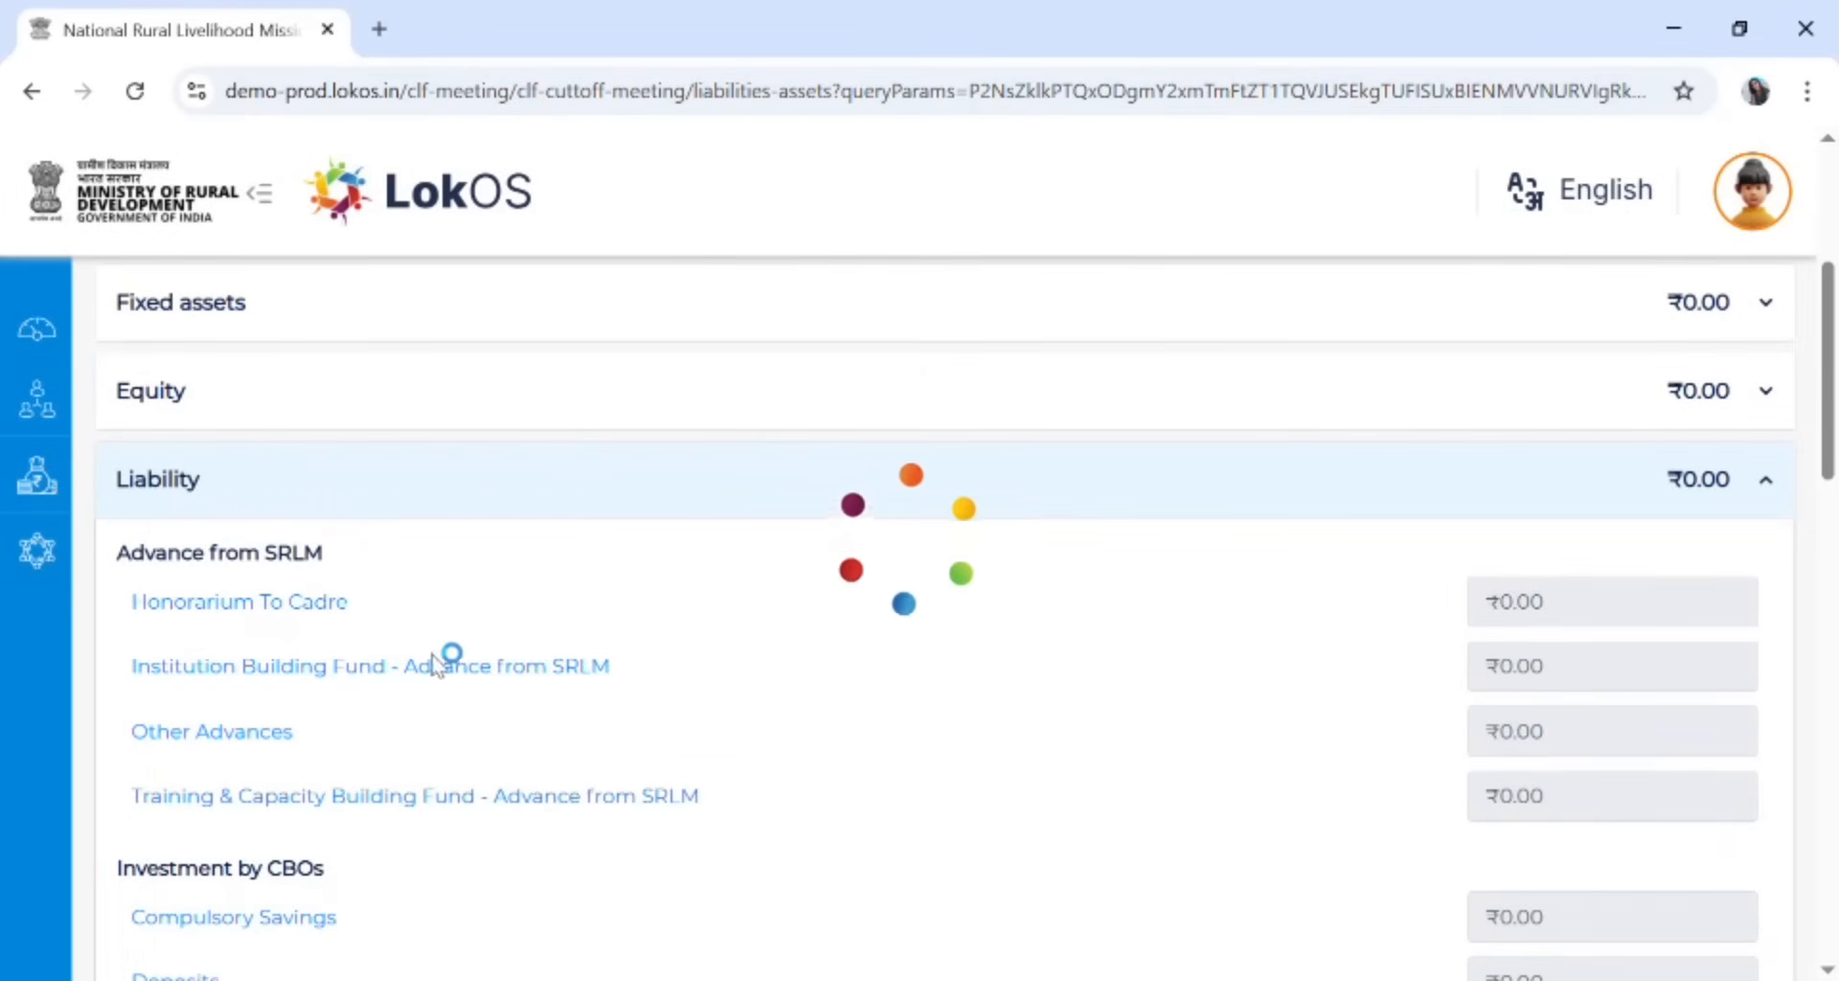
Add an amount of 2,00,000 to Institution Building Fund - Advance from SRLM, save it, and close the fund entry
{"action": "left_click", "coordinate": [305, 672]}
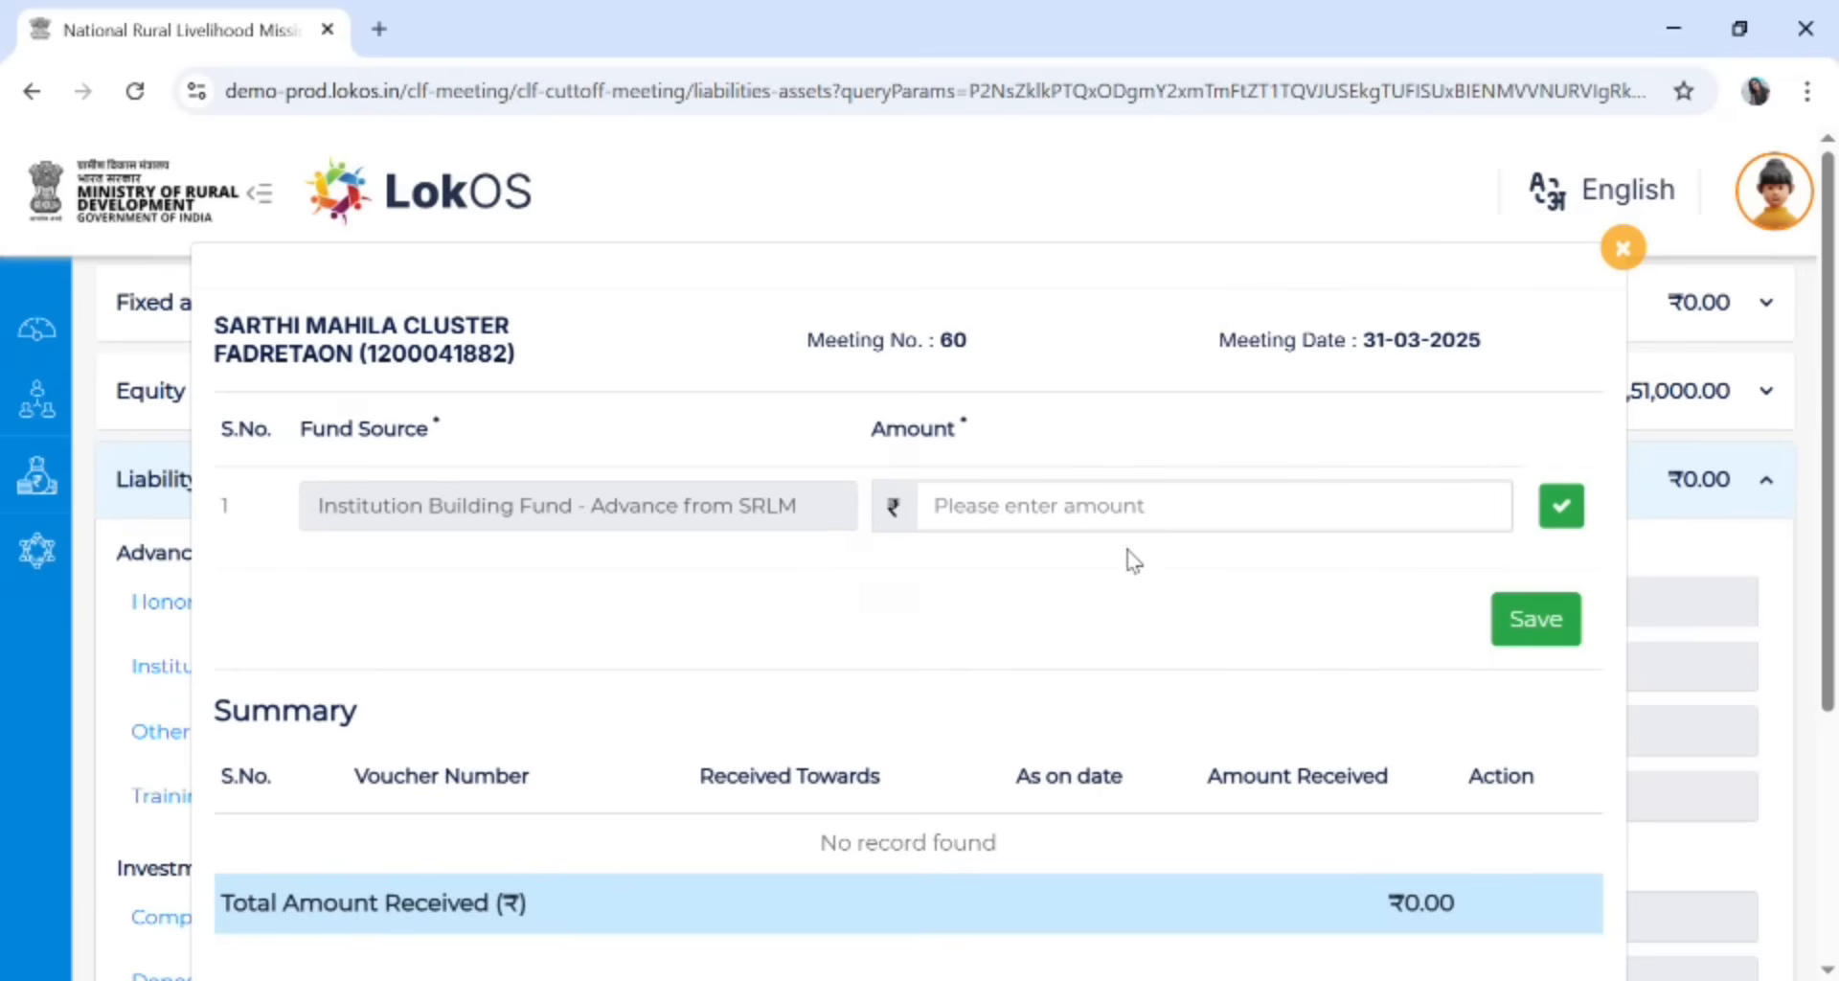
{"action": "left_click", "coordinate": [1135, 525]}
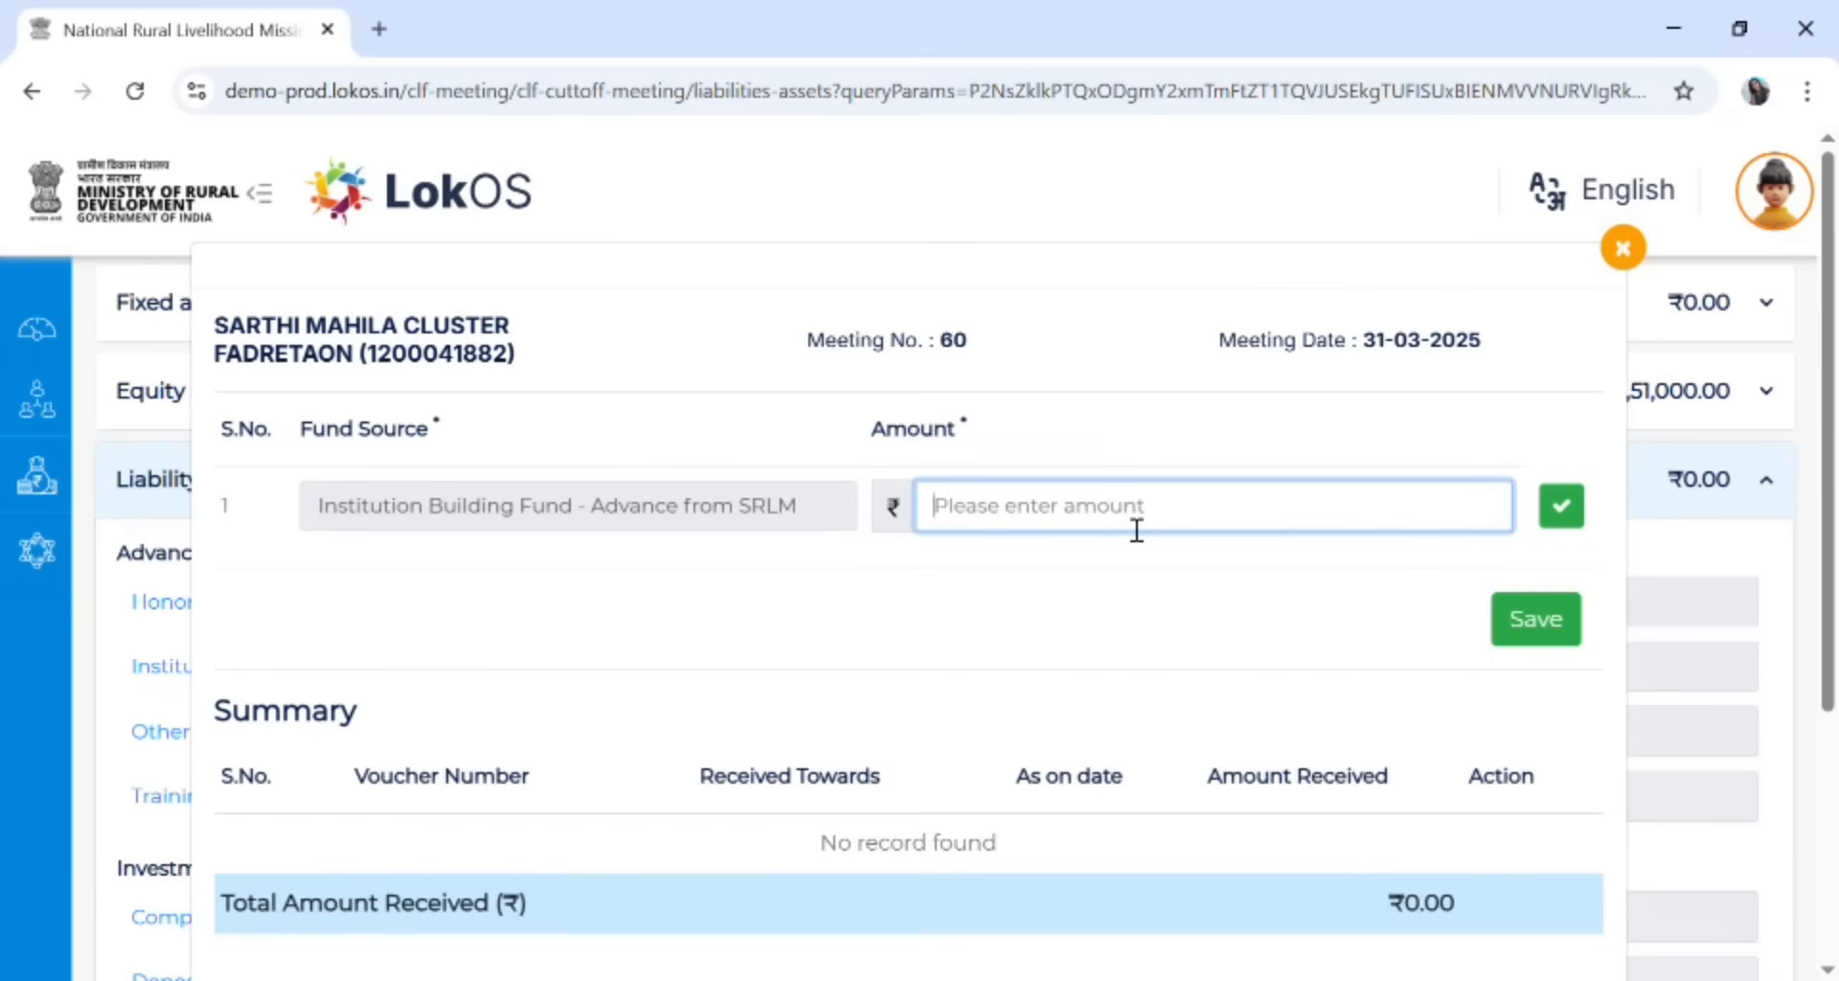
{"action": "type", "text": "200000"}
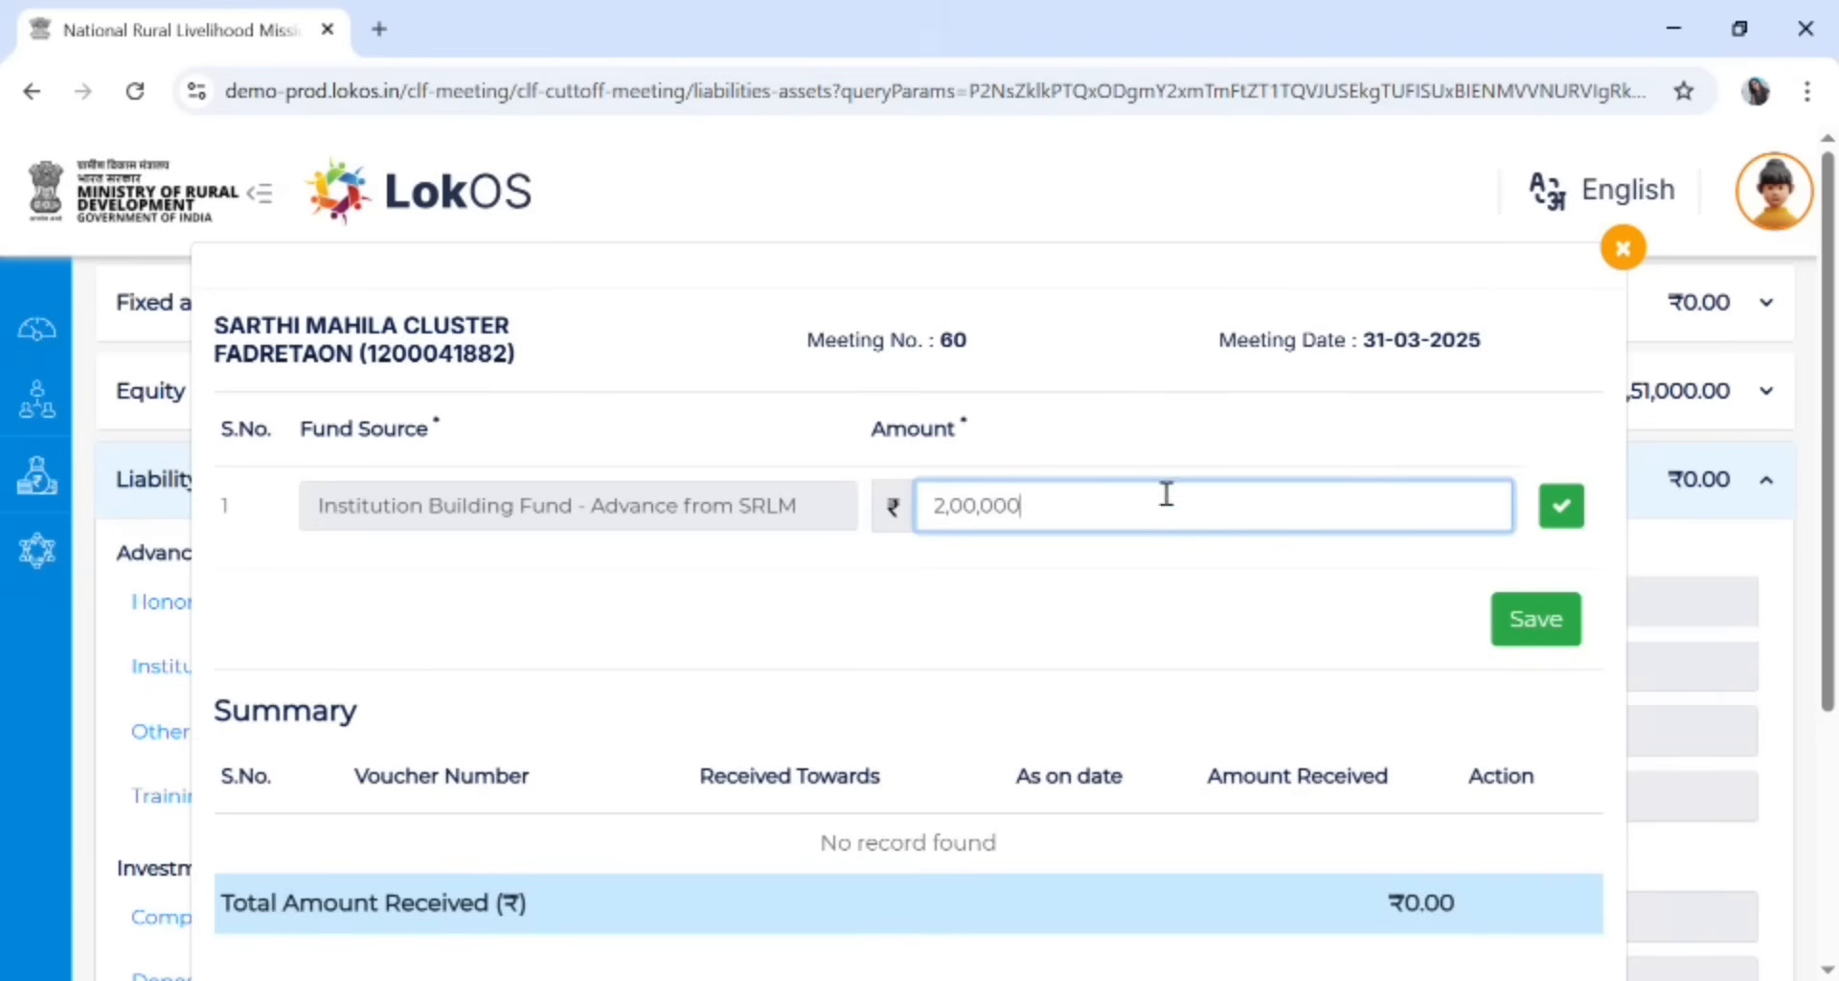
{"action": "left_click", "coordinate": [1563, 505]}
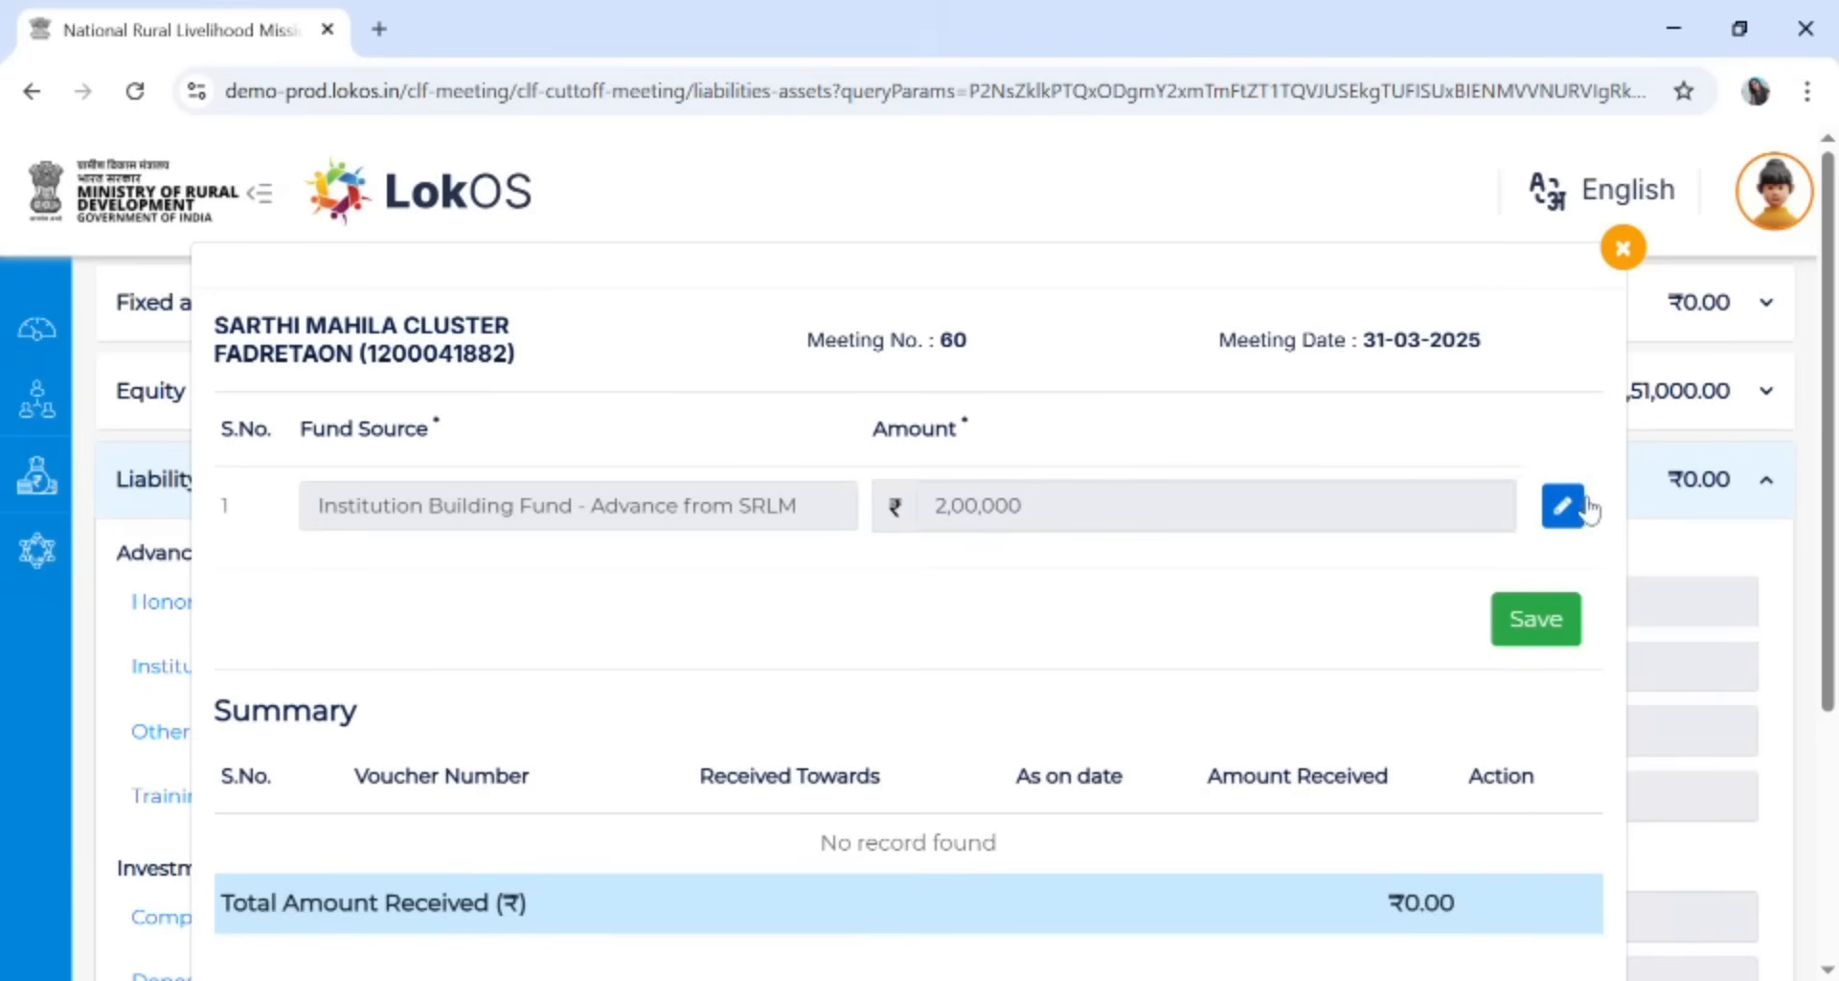
{"action": "left_click", "coordinate": [1551, 642]}
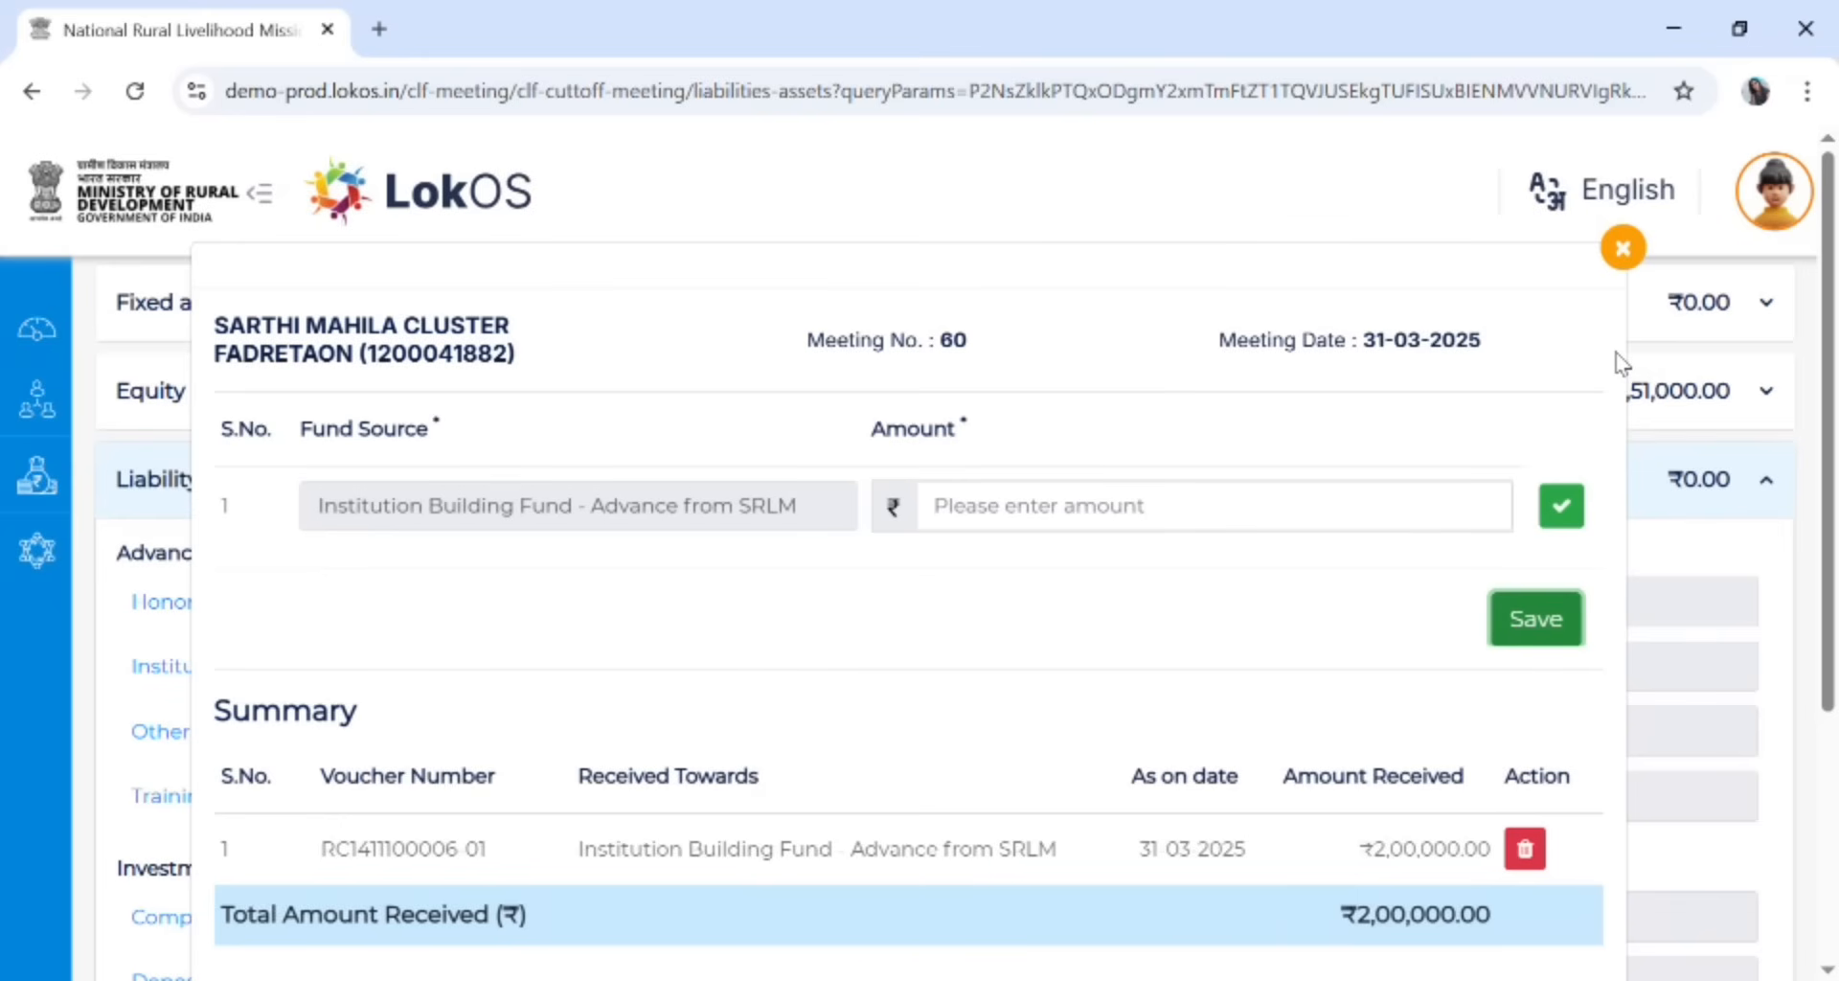
{"action": "left_click", "coordinate": [1623, 248]}
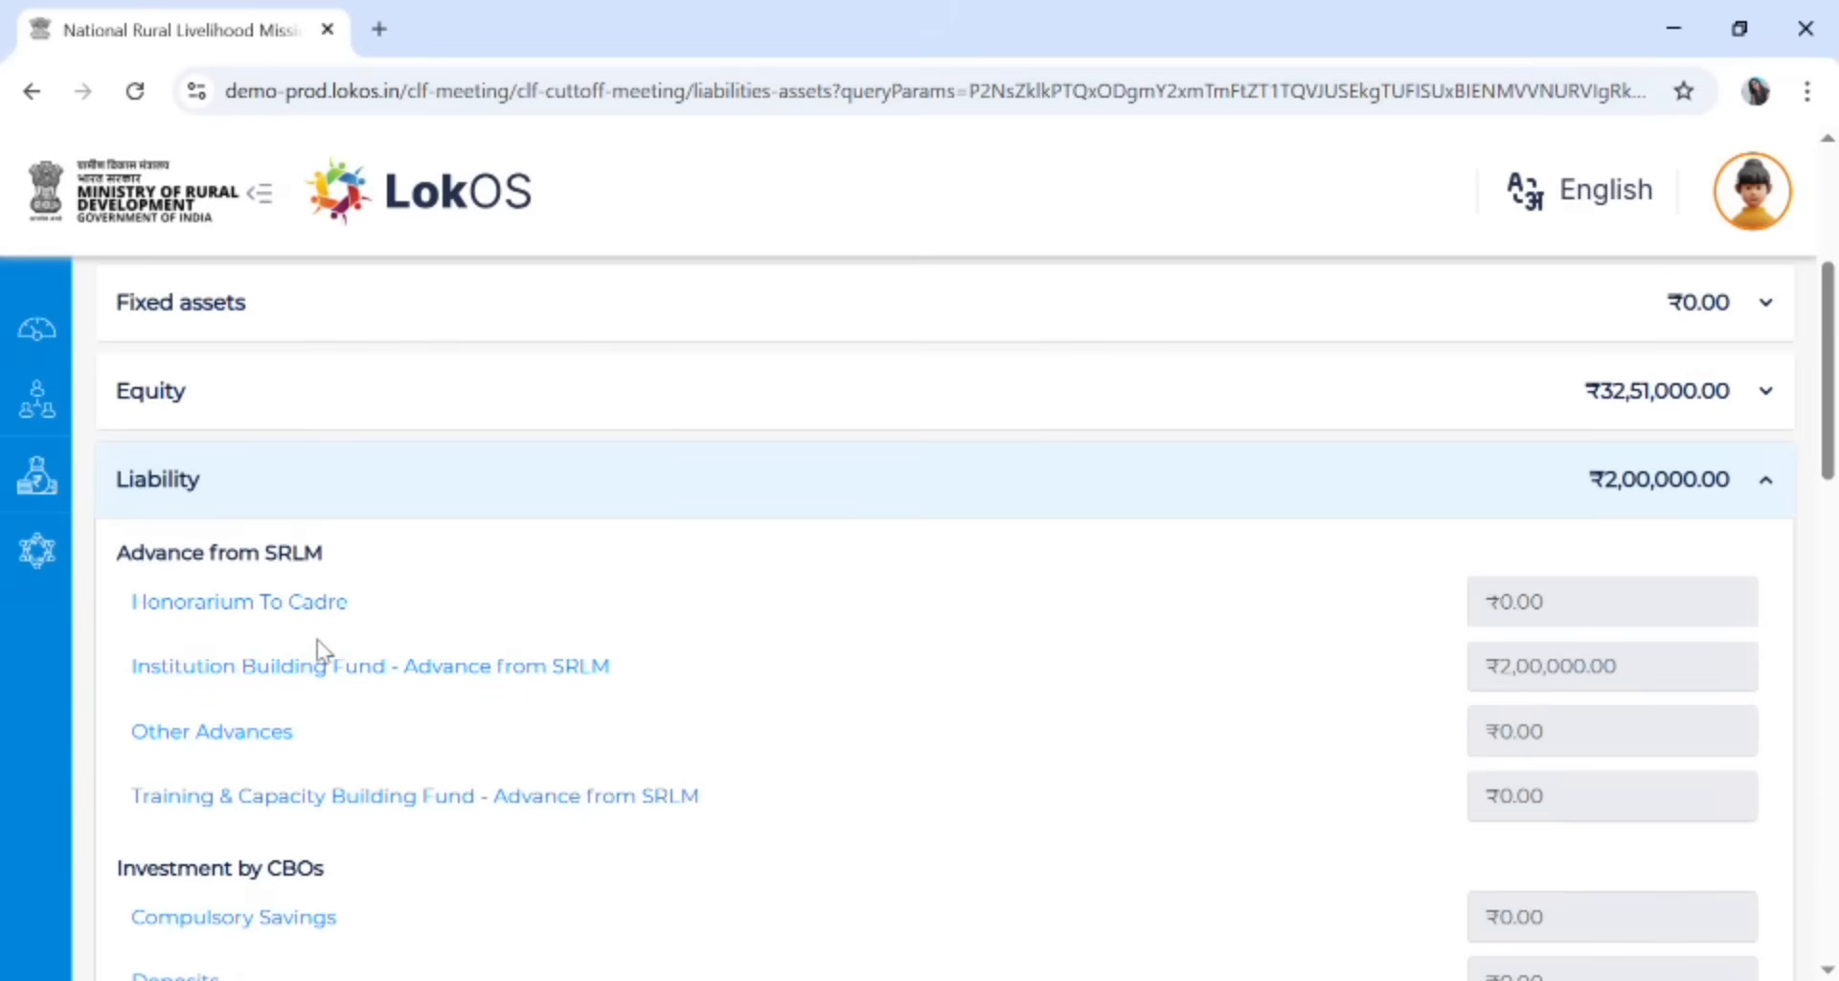
Record Compulsory Savings of 1,000 each for the Divya, Ganga and Gopal village organizations under Investment by CBOs, and save them
{"action": "scroll", "coordinate": [369, 772], "scroll_direction": "down", "scroll_amount": 1}
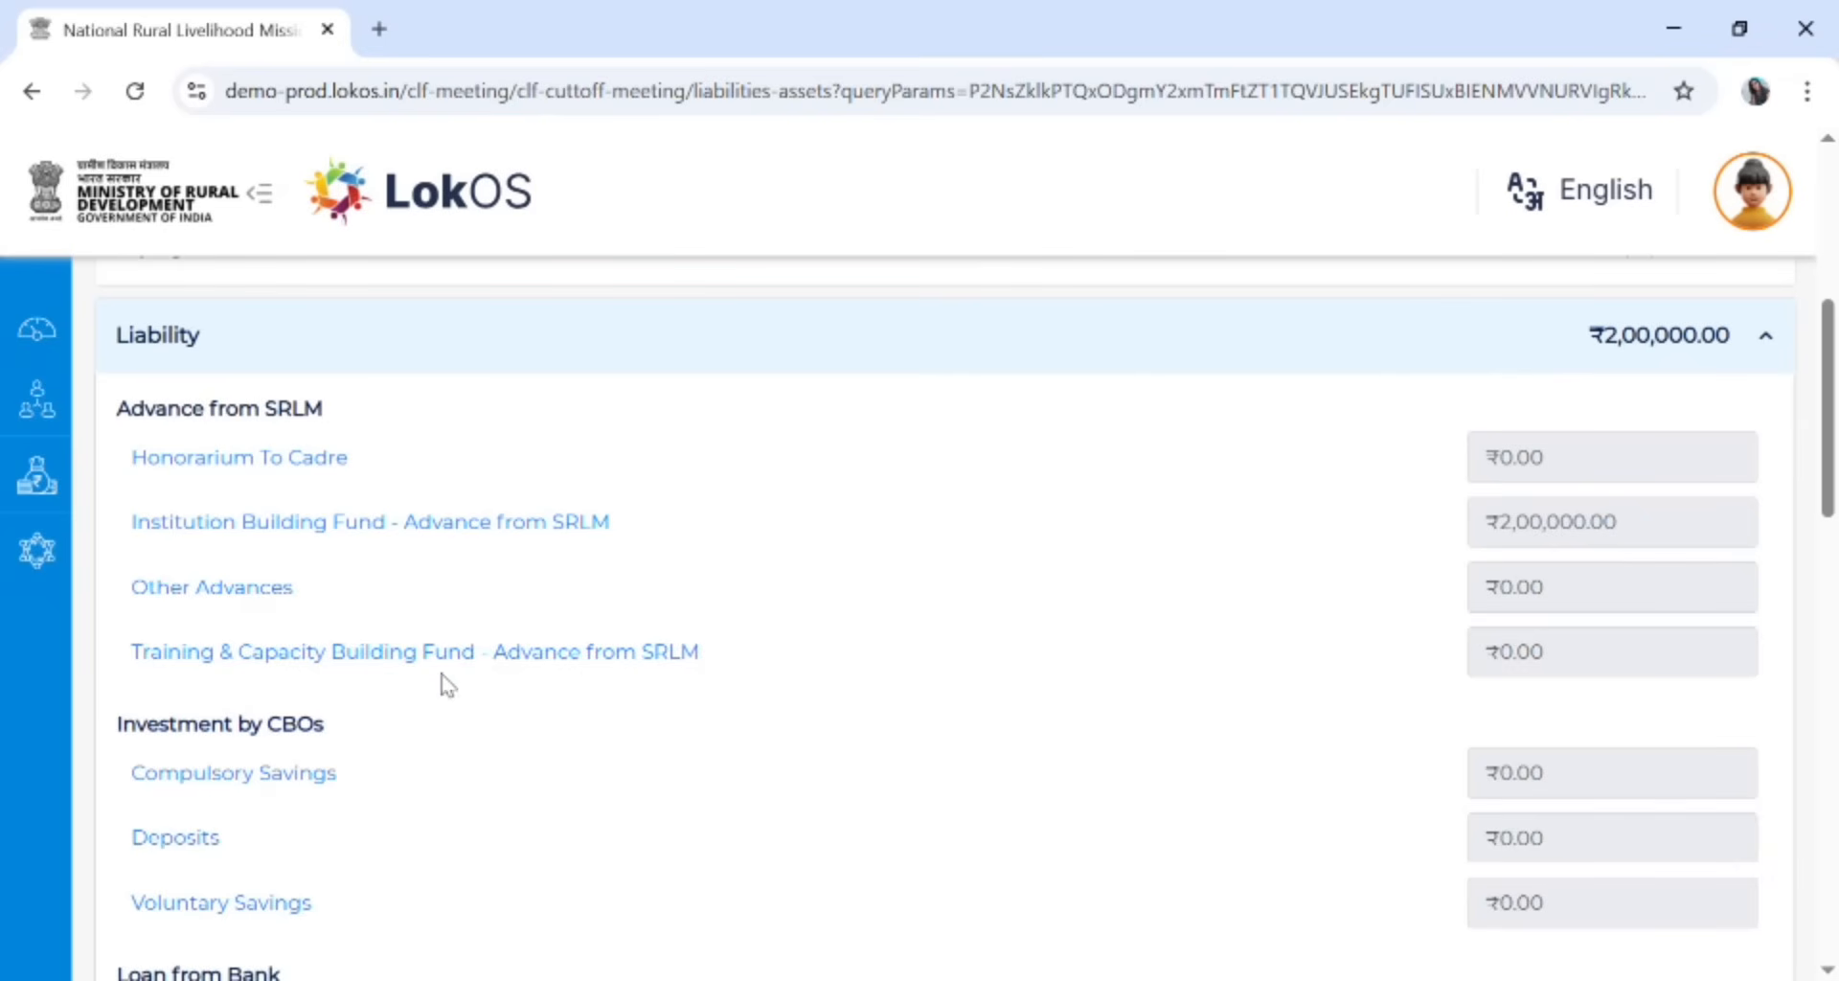
{"action": "scroll", "coordinate": [594, 686], "scroll_direction": "down", "scroll_amount": 1}
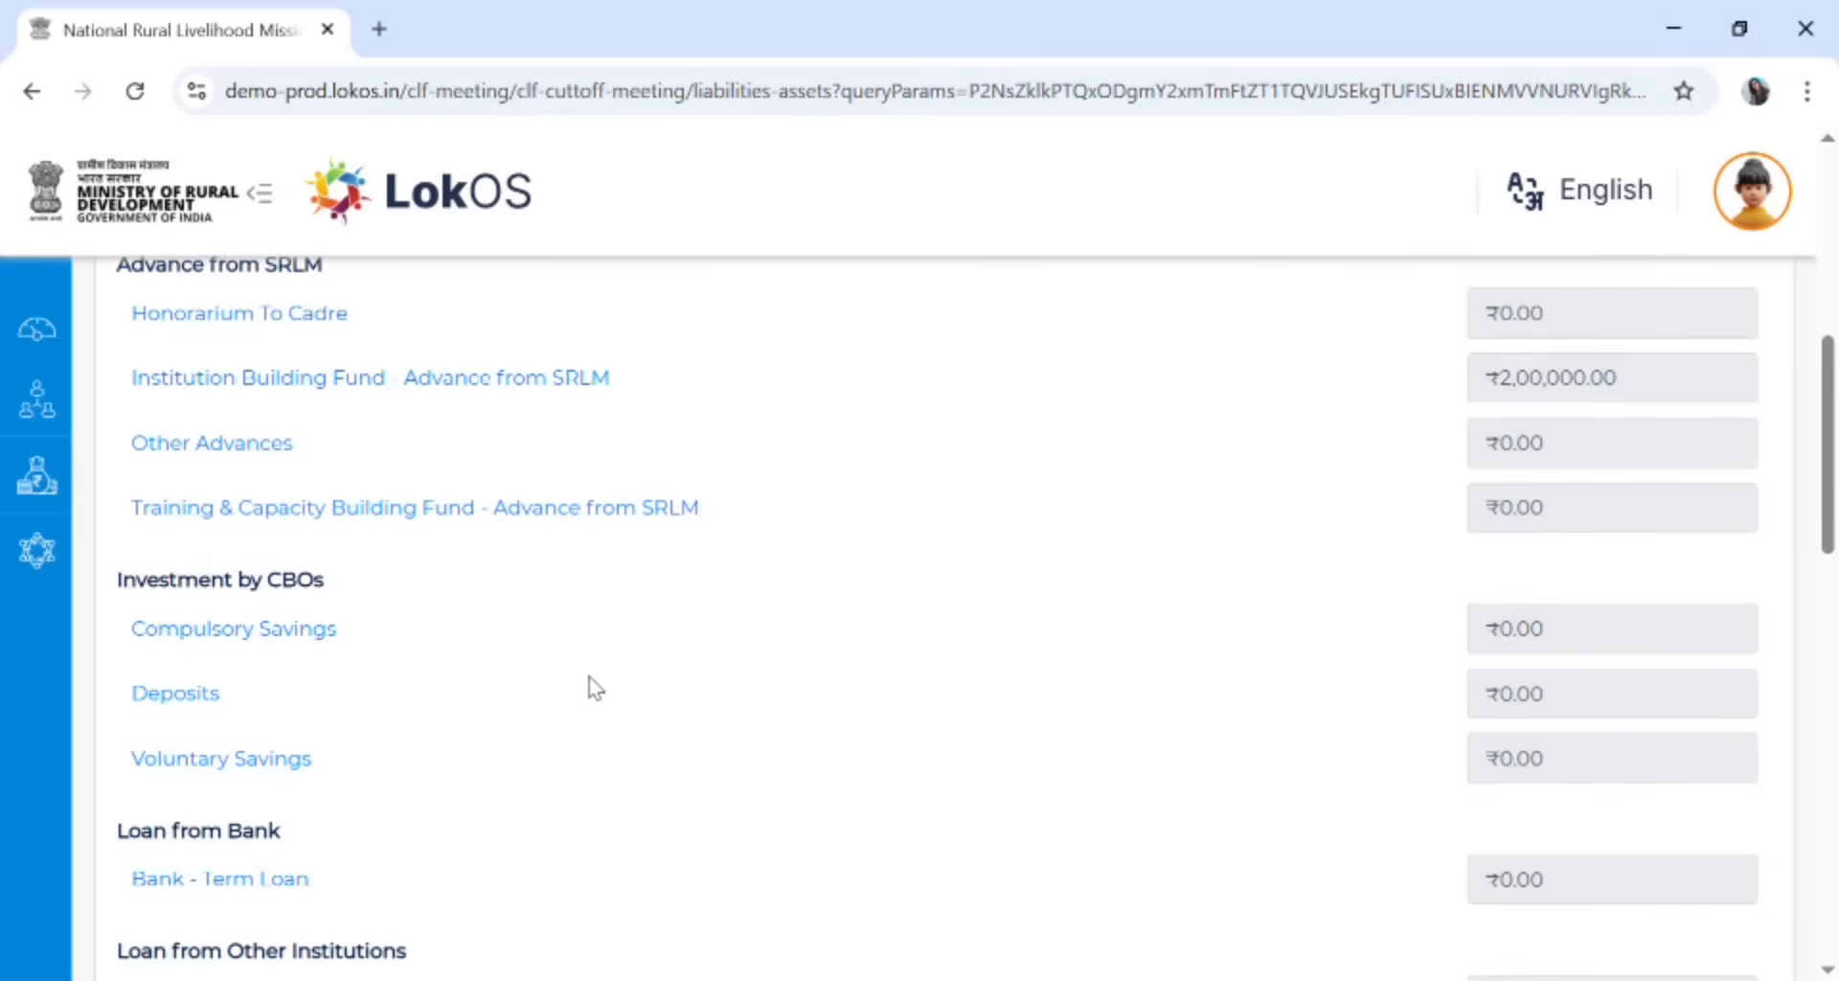
{"action": "left_click", "coordinate": [252, 632]}
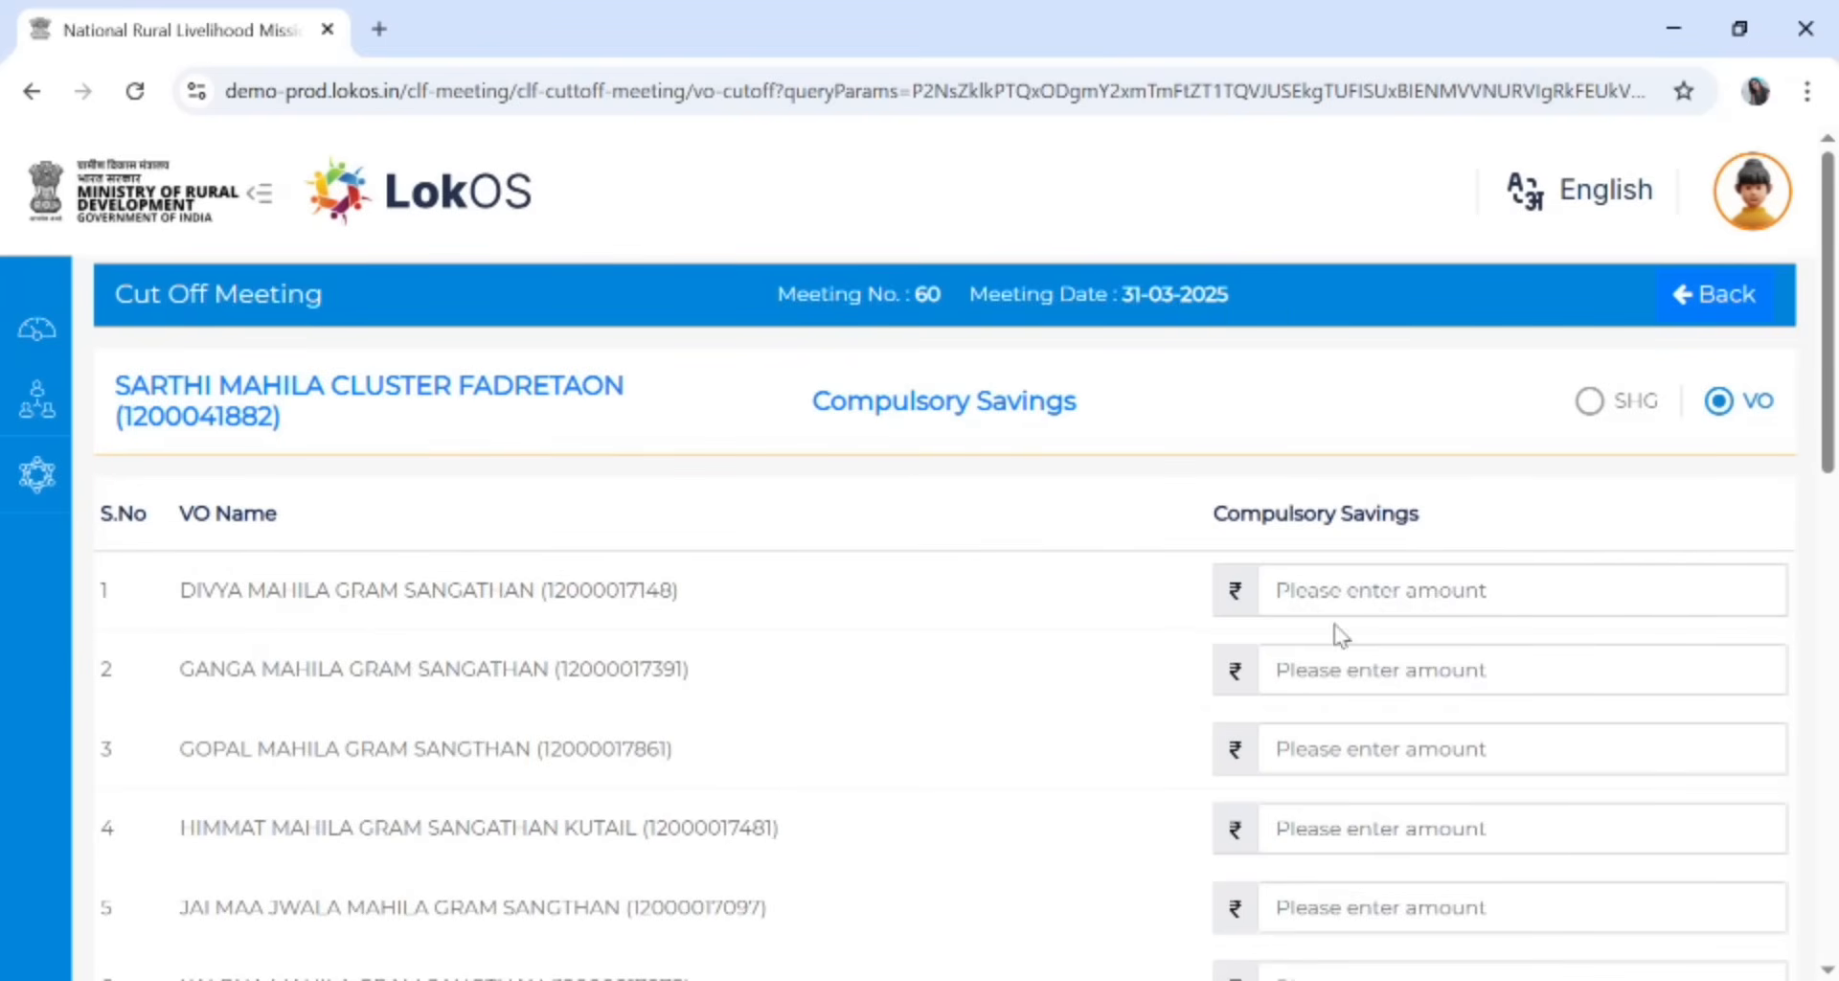
{"action": "left_click", "coordinate": [1362, 615]}
{"action": "type", "text": "1000"}
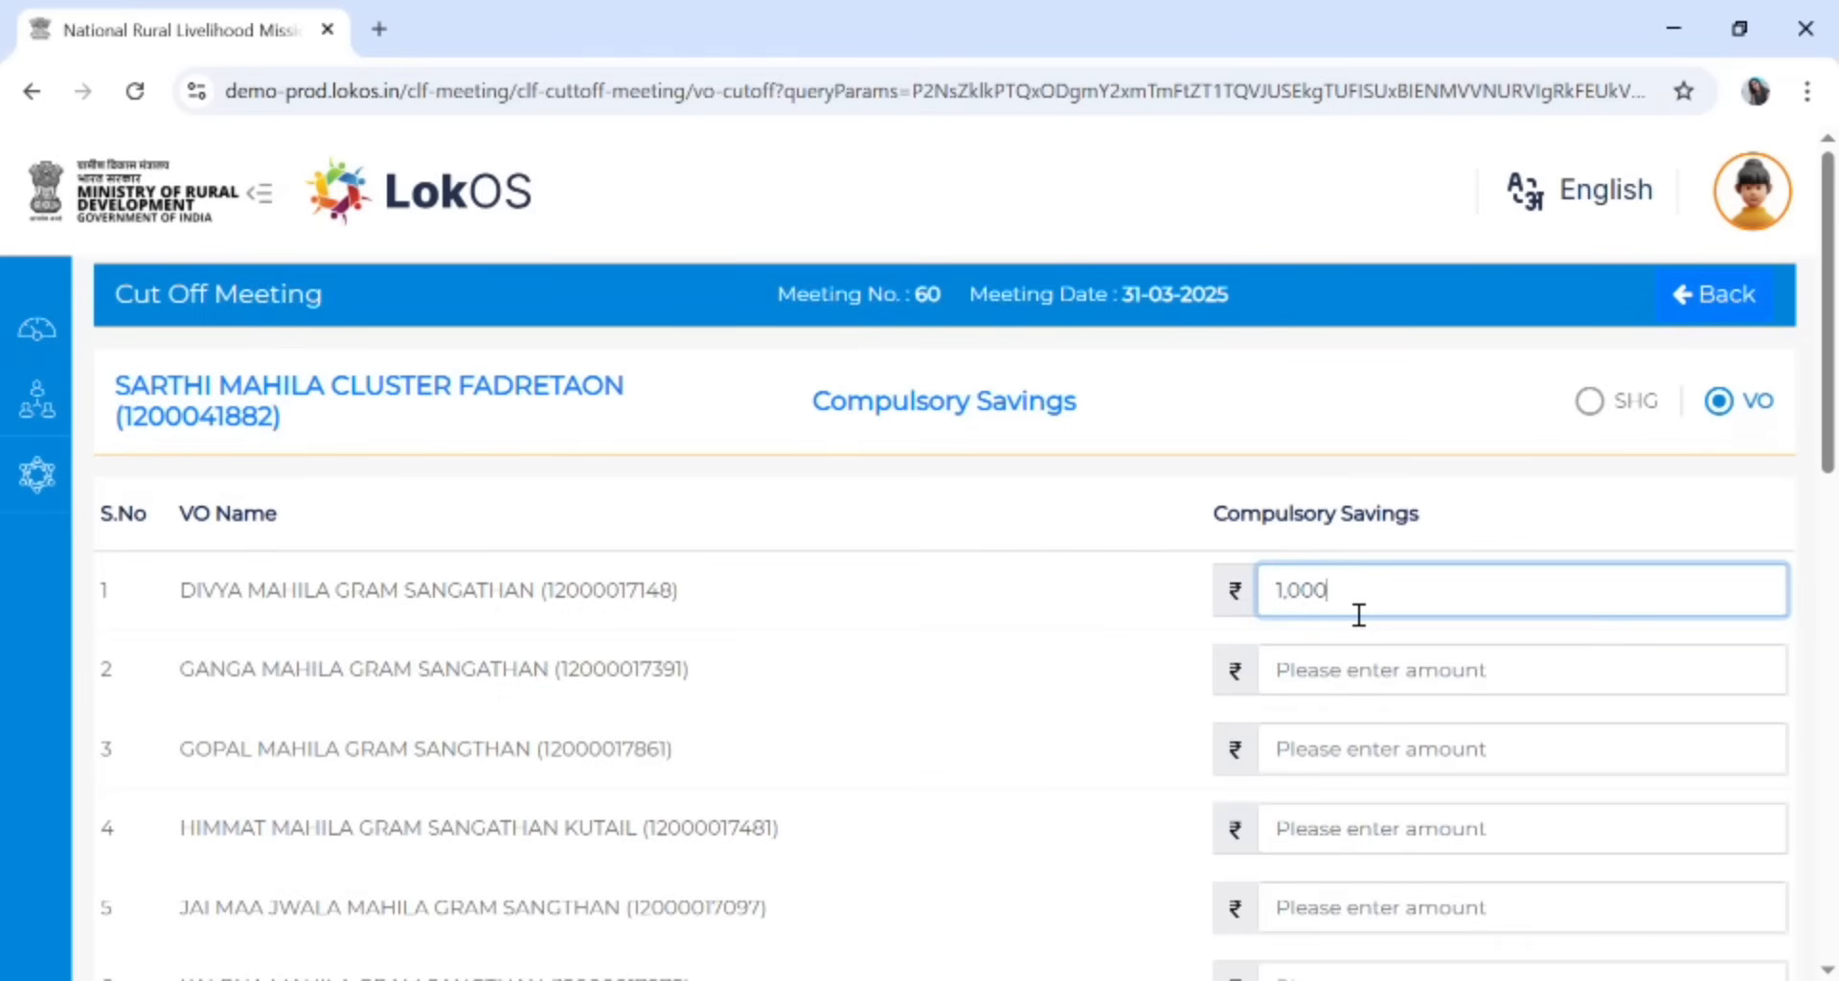
{"action": "left_click", "coordinate": [1362, 689]}
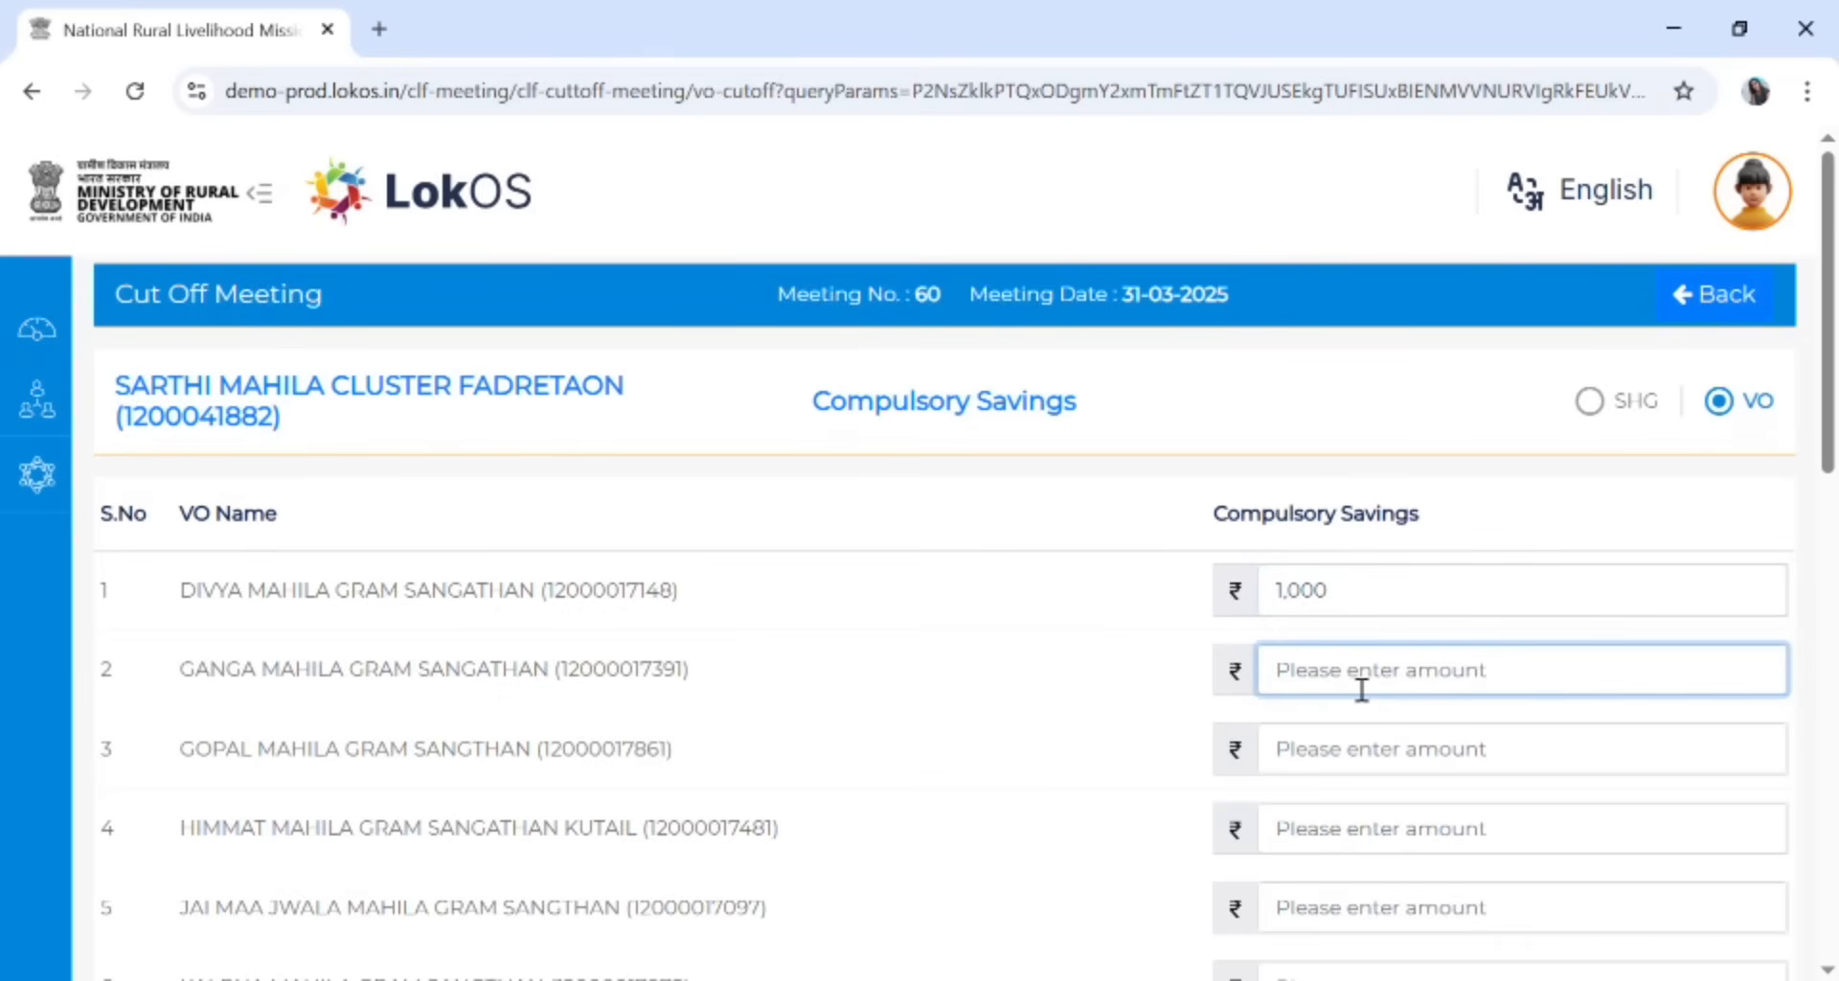
{"action": "type", "text": "1,000"}
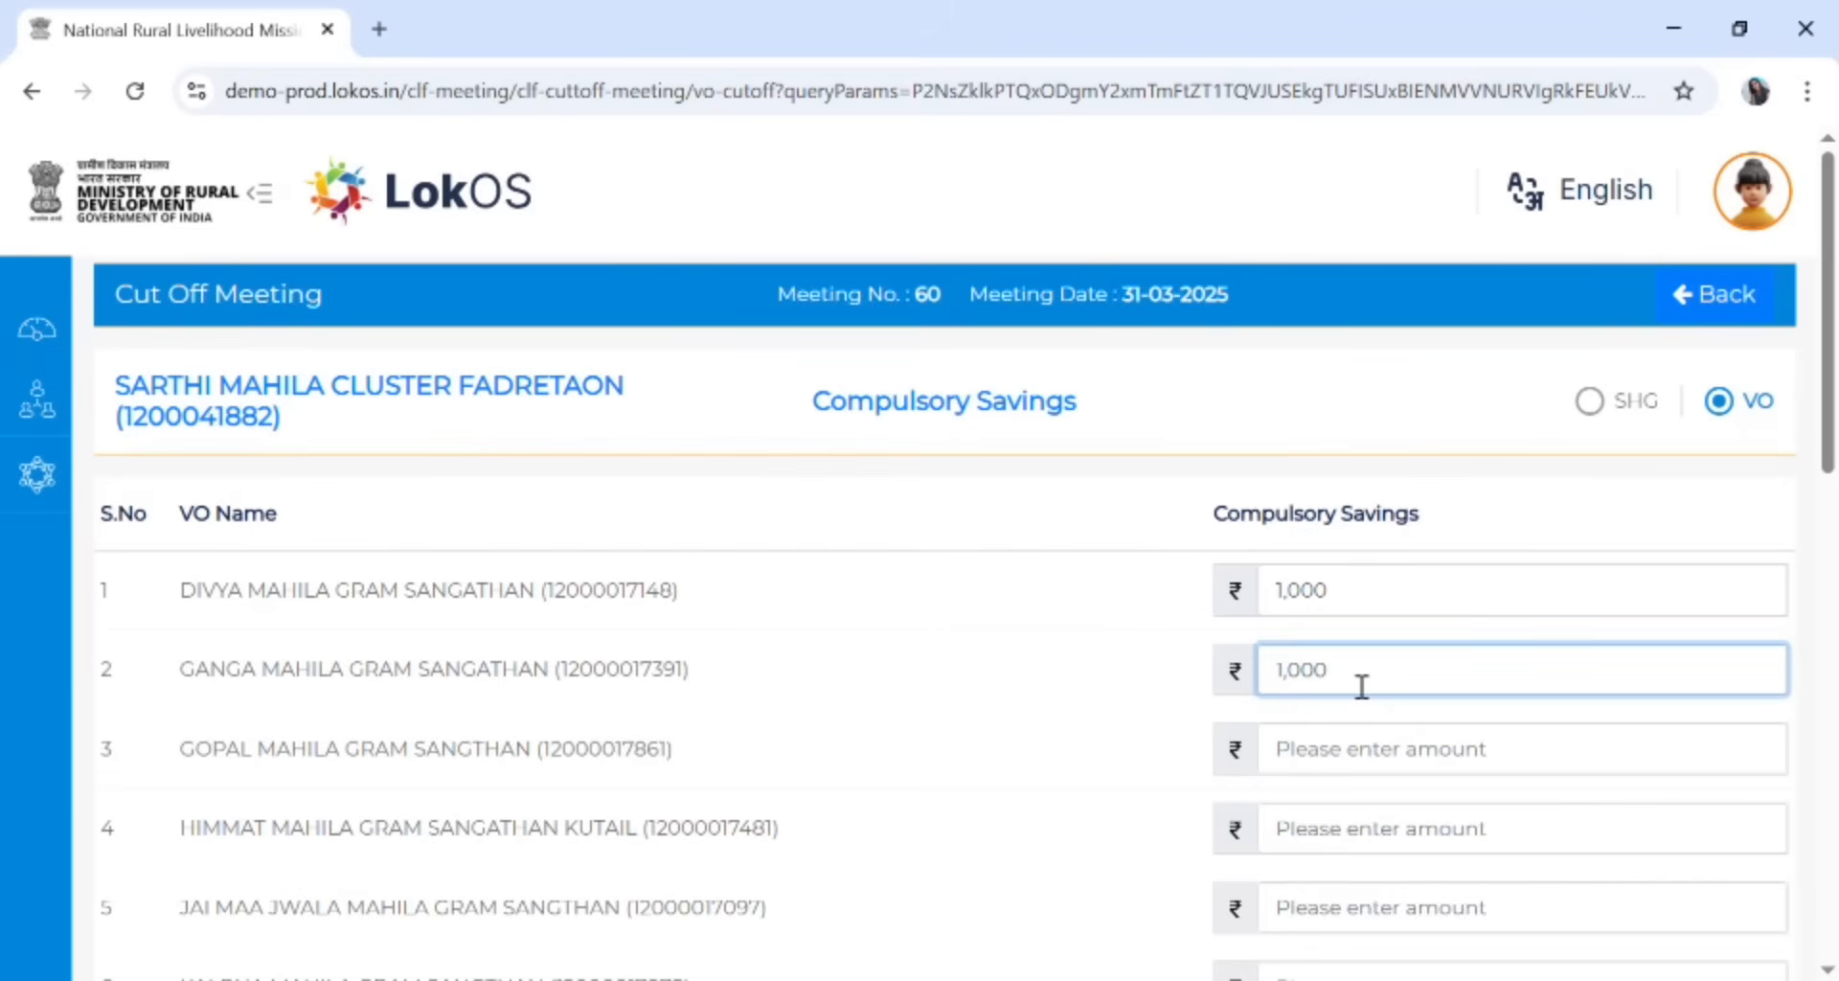
{"action": "left_click", "coordinate": [1365, 758]}
{"action": "type", "text": "1"}
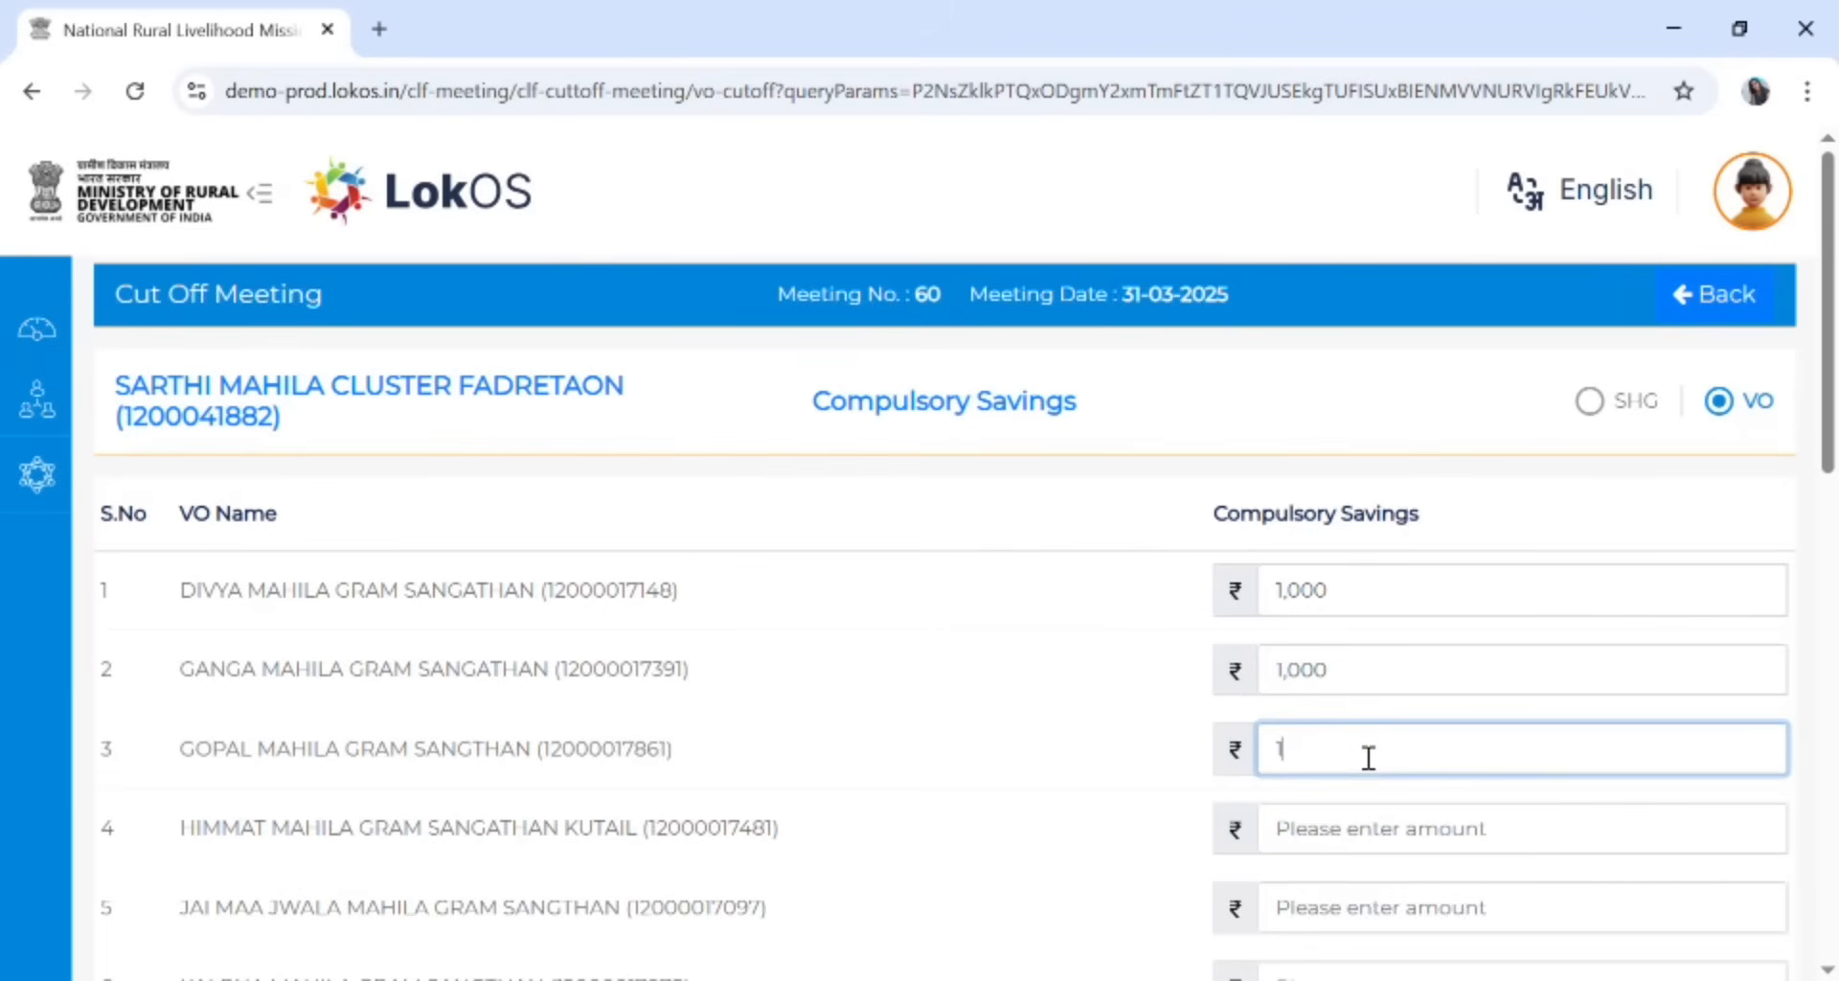
{"action": "type", "text": ",000"}
{"action": "scroll", "coordinate": [1423, 690], "scroll_direction": "down", "scroll_amount": 10}
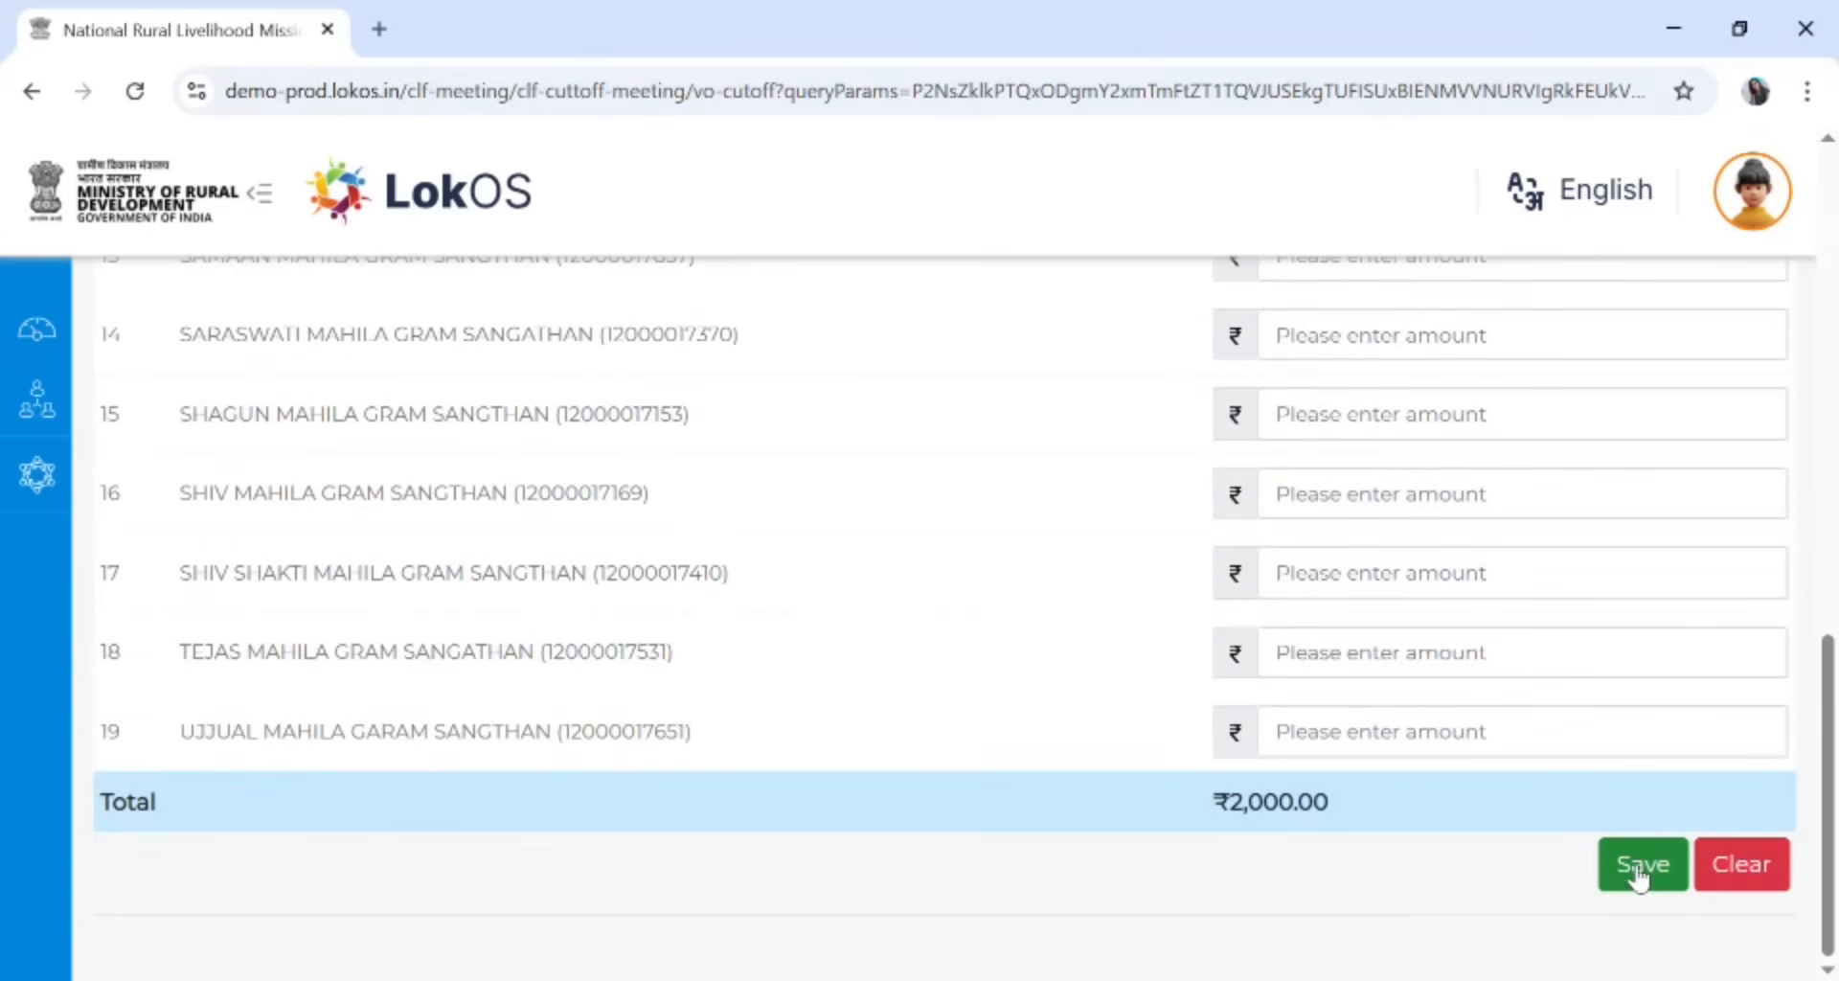
{"action": "left_click", "coordinate": [1640, 866]}
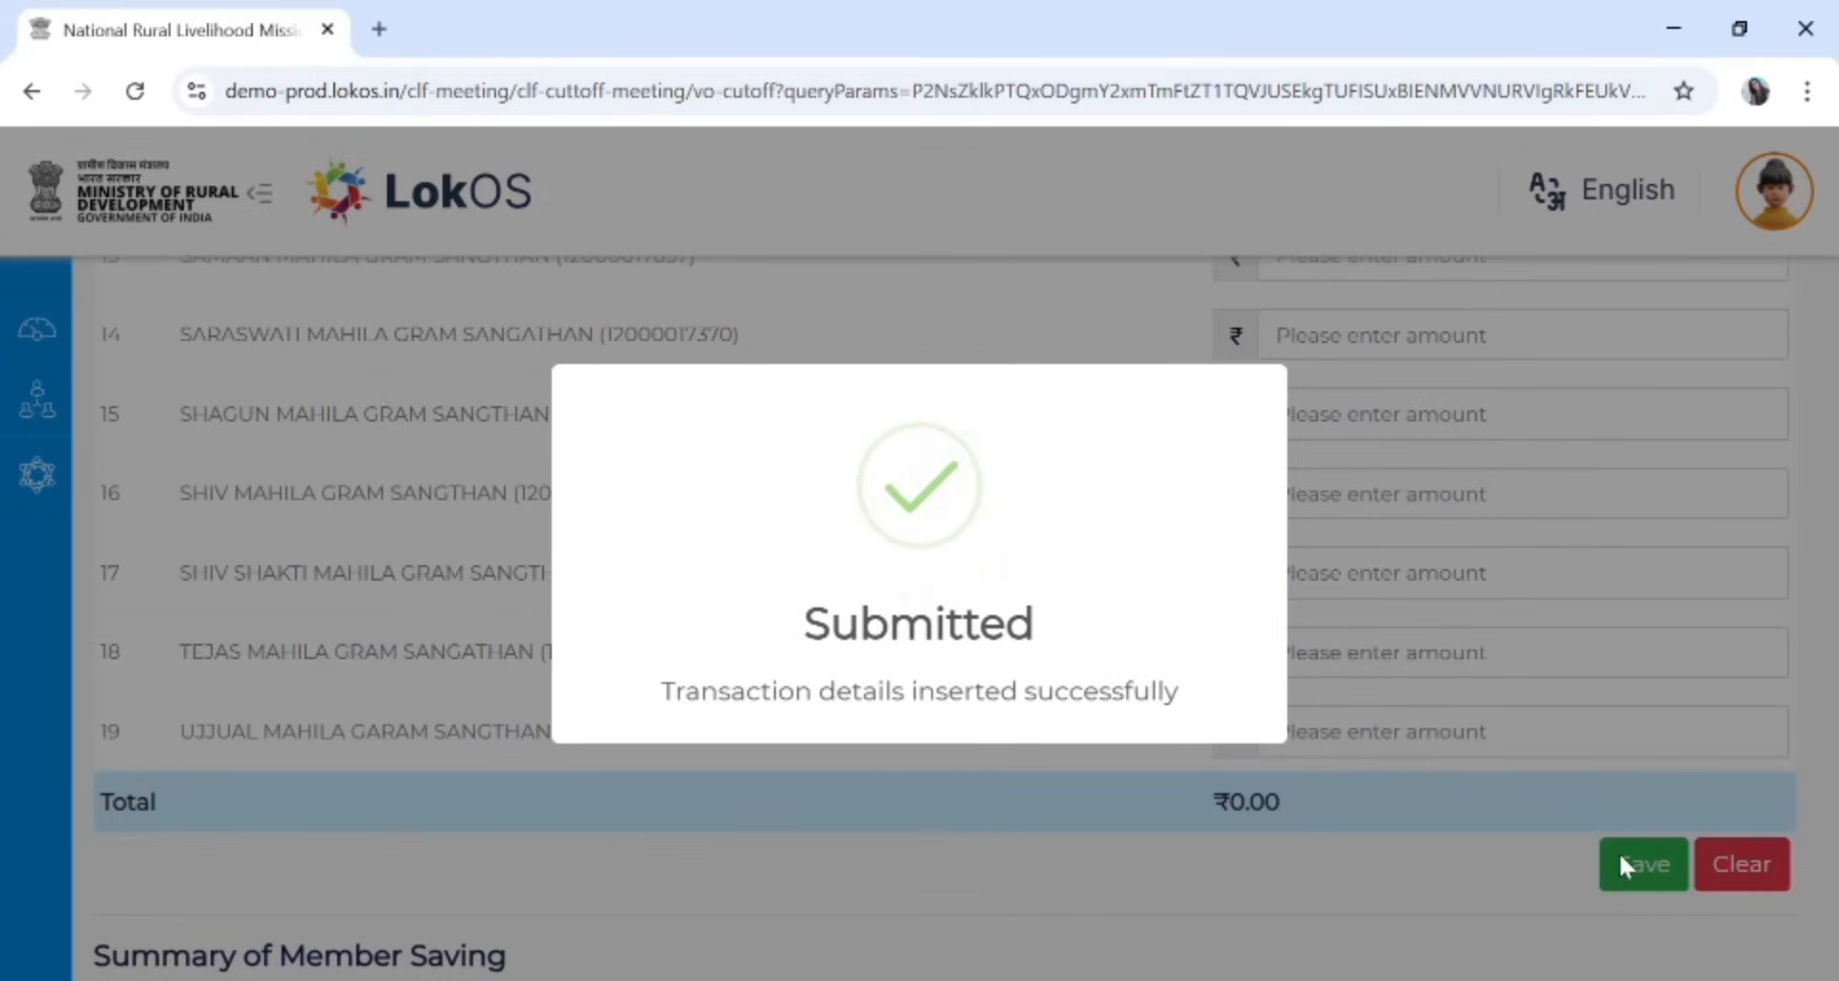
Review the SHG-wise Compulsory Savings form for DIVYA MAHILA GRAM SANGATHAN and return to the cut-off meeting sections
{"action": "scroll", "coordinate": [1617, 864], "scroll_direction": "up", "scroll_amount": 10}
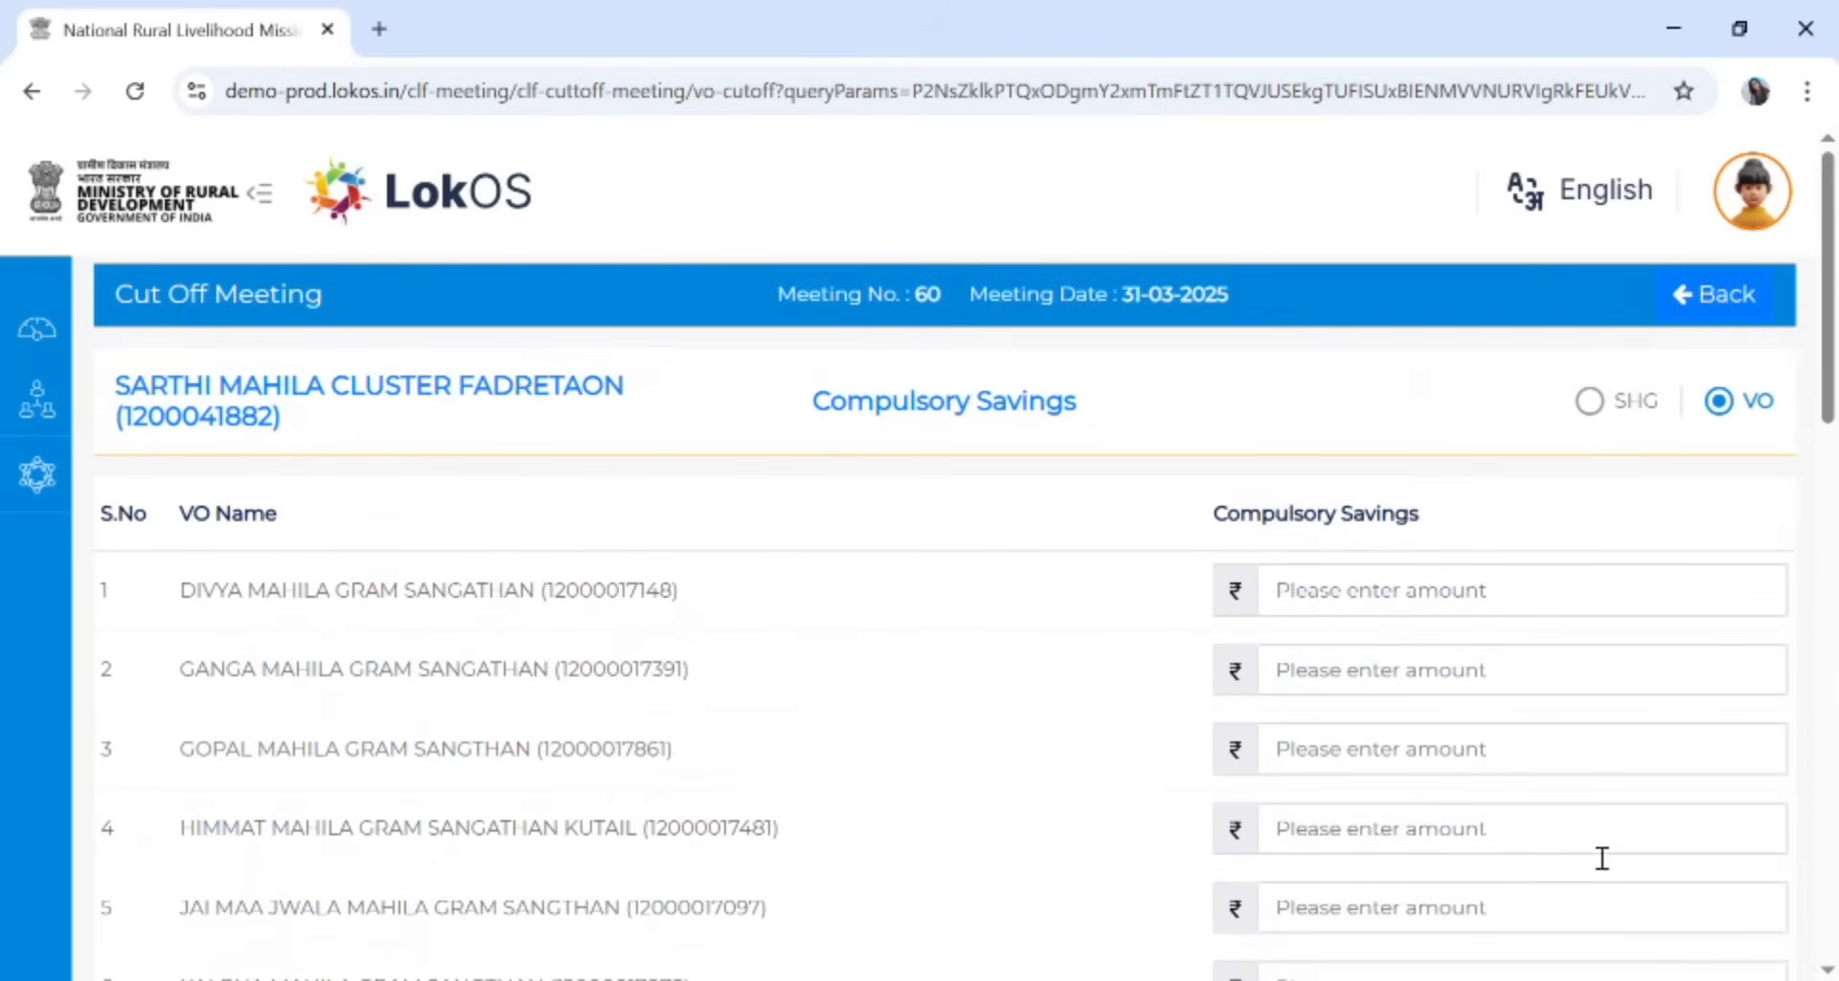
{"action": "left_click", "coordinate": [1590, 422]}
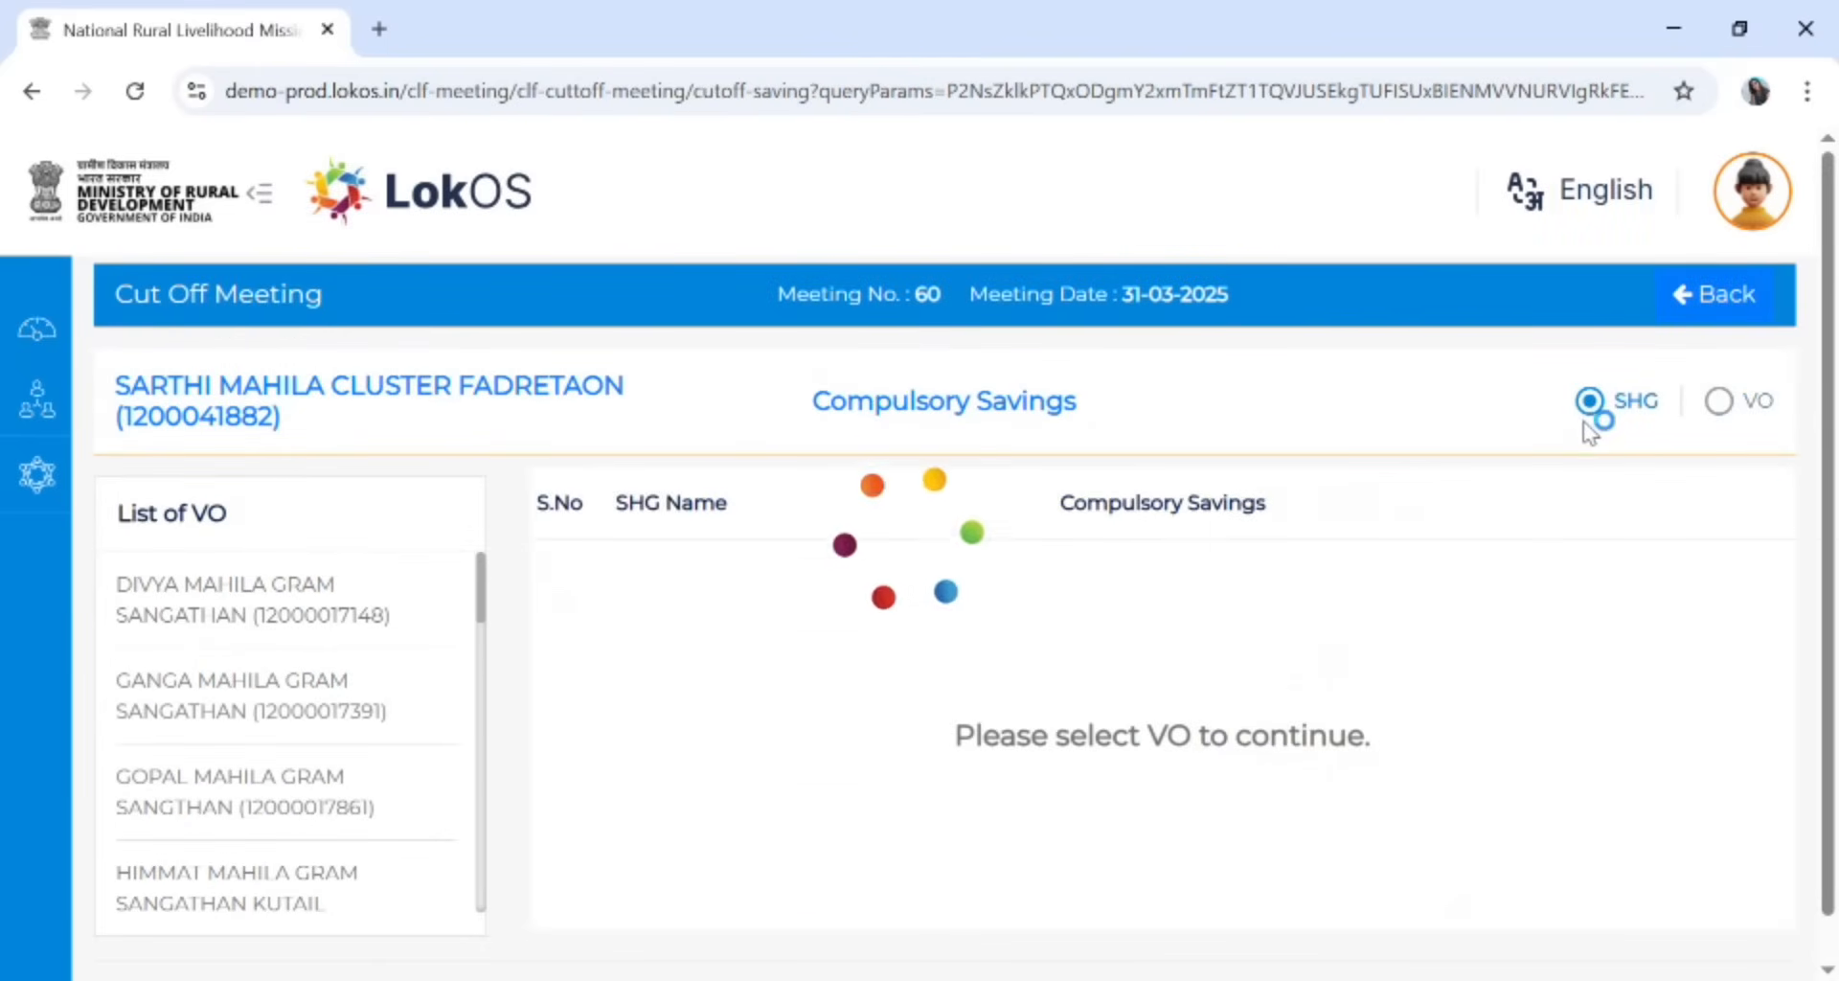
{"action": "left_click", "coordinate": [265, 623]}
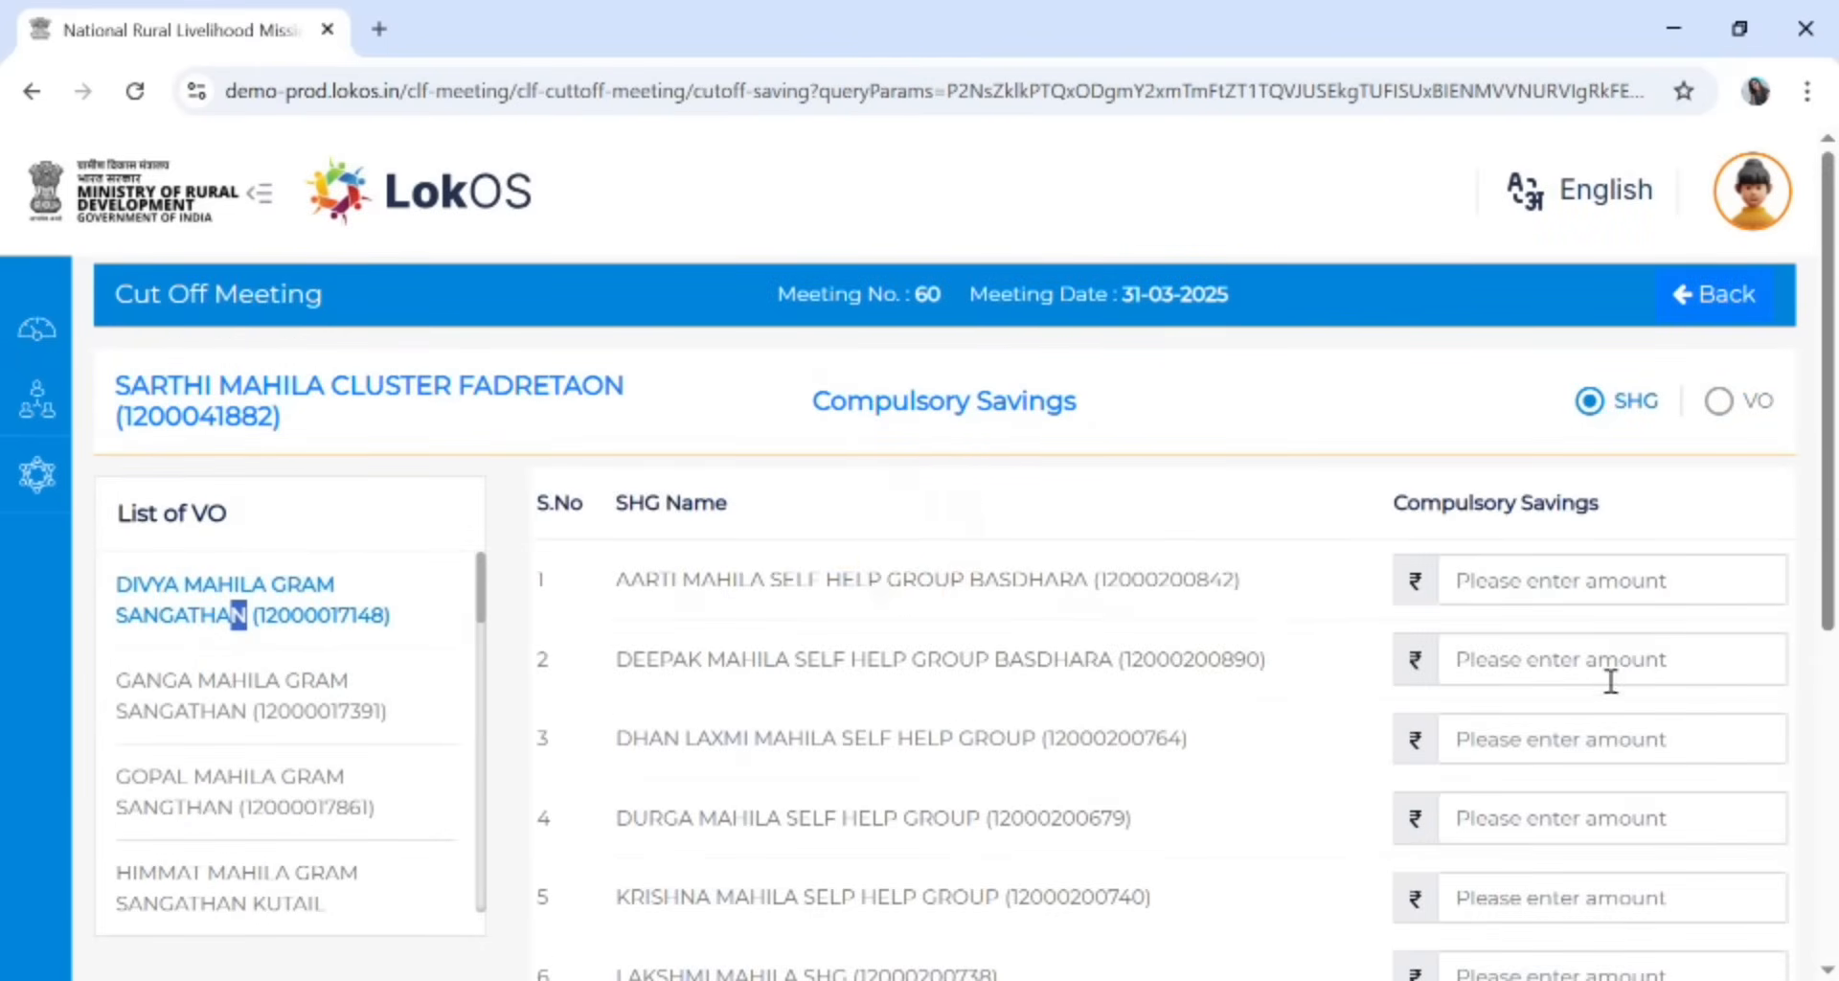
{"action": "scroll", "coordinate": [1602, 676], "scroll_direction": "down", "scroll_amount": 5}
{"action": "scroll", "coordinate": [1600, 670], "scroll_direction": "up", "scroll_amount": 5}
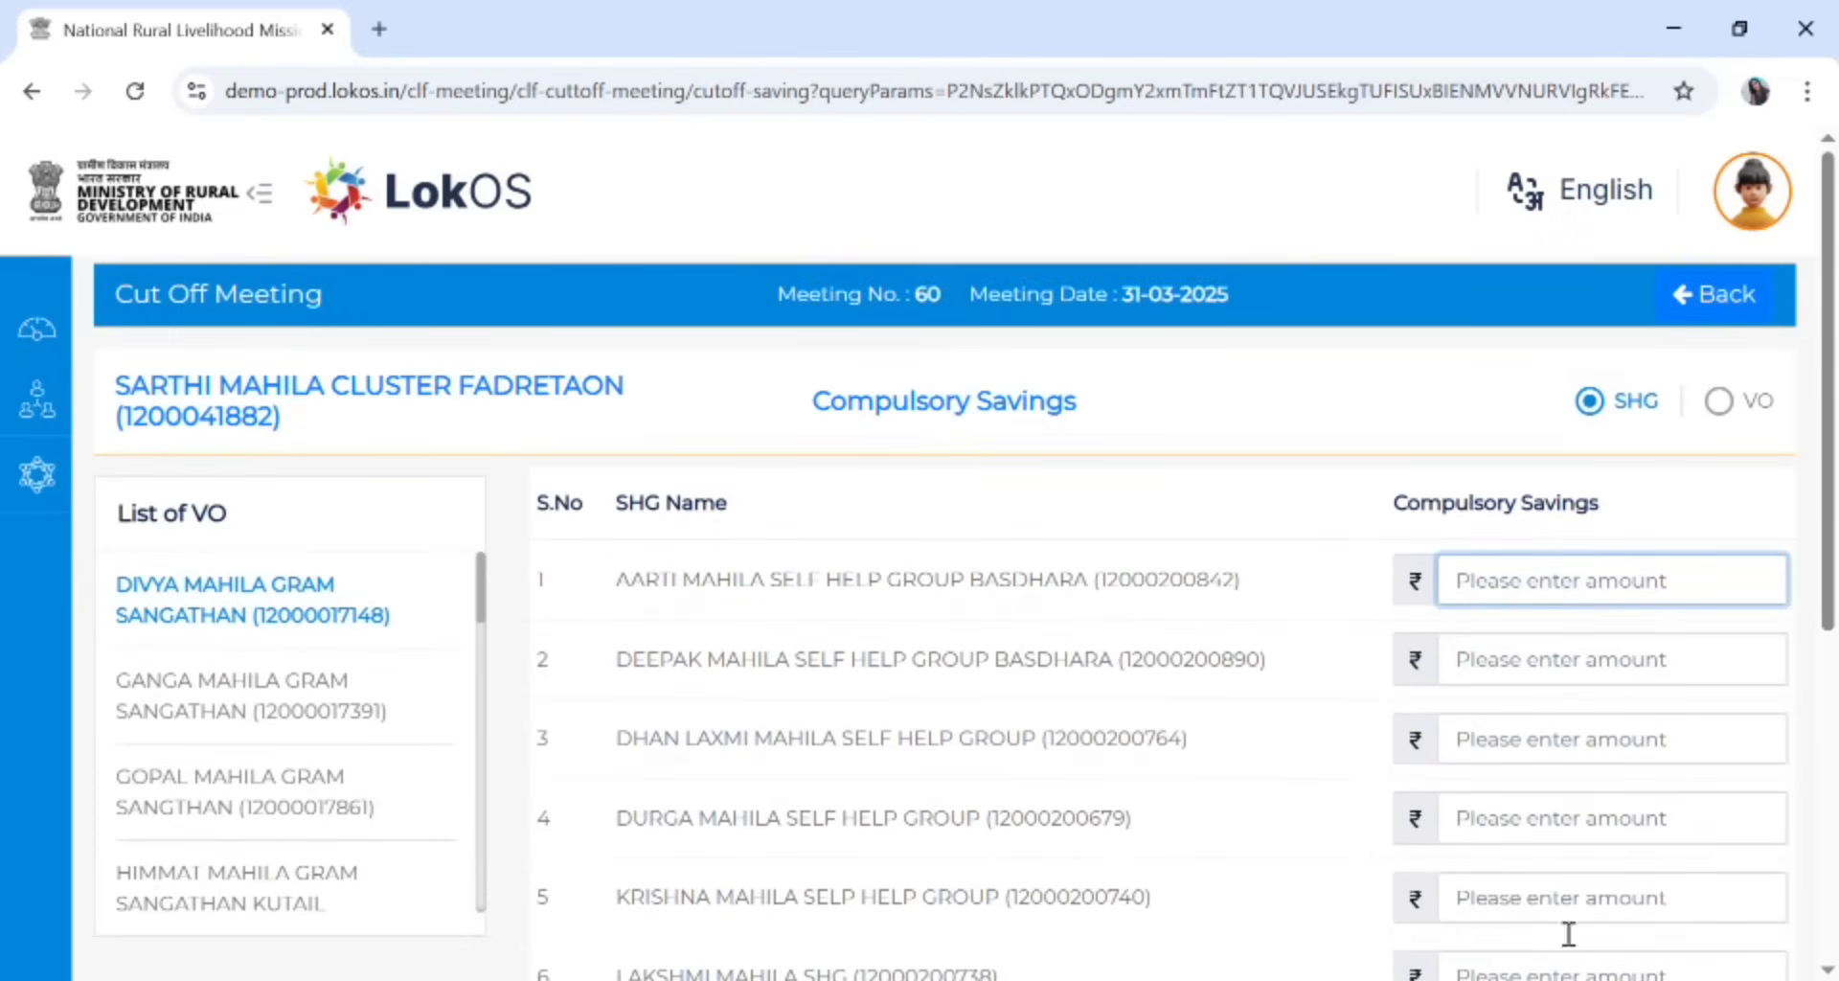
{"action": "scroll", "coordinate": [1566, 929], "scroll_direction": "down", "scroll_amount": 5}
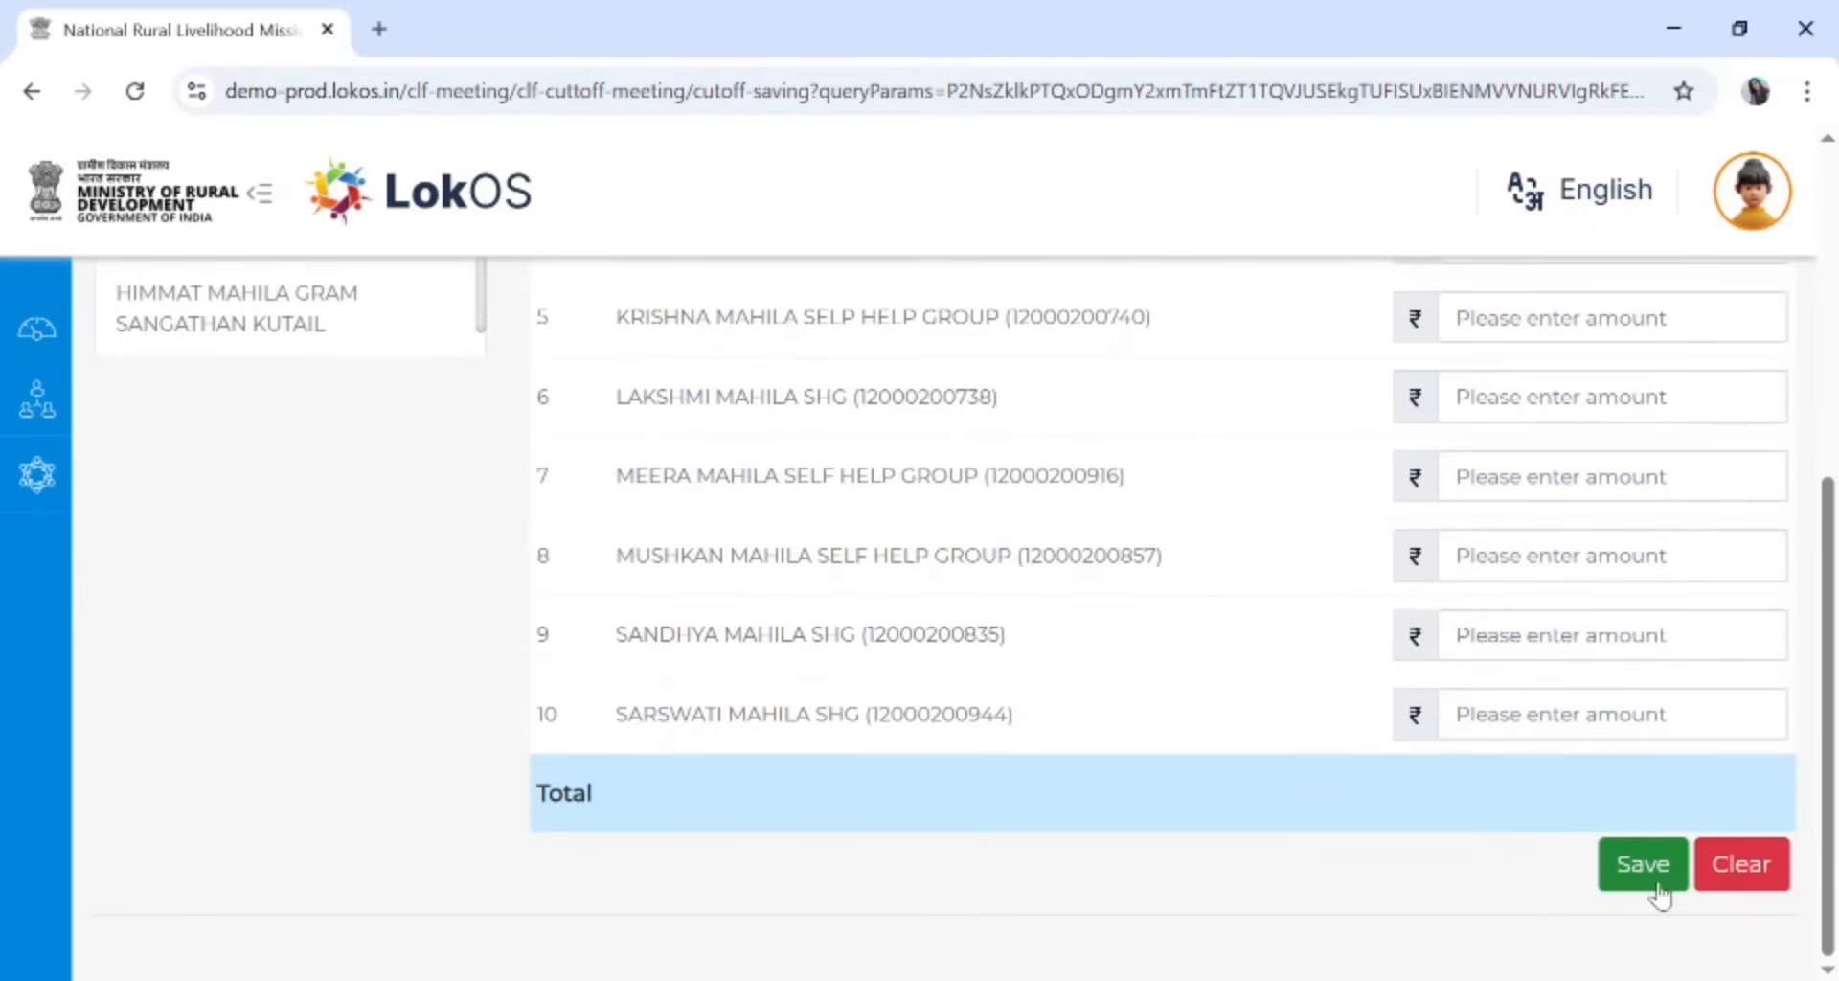
{"action": "scroll", "coordinate": [1273, 753], "scroll_direction": "up", "scroll_amount": 5}
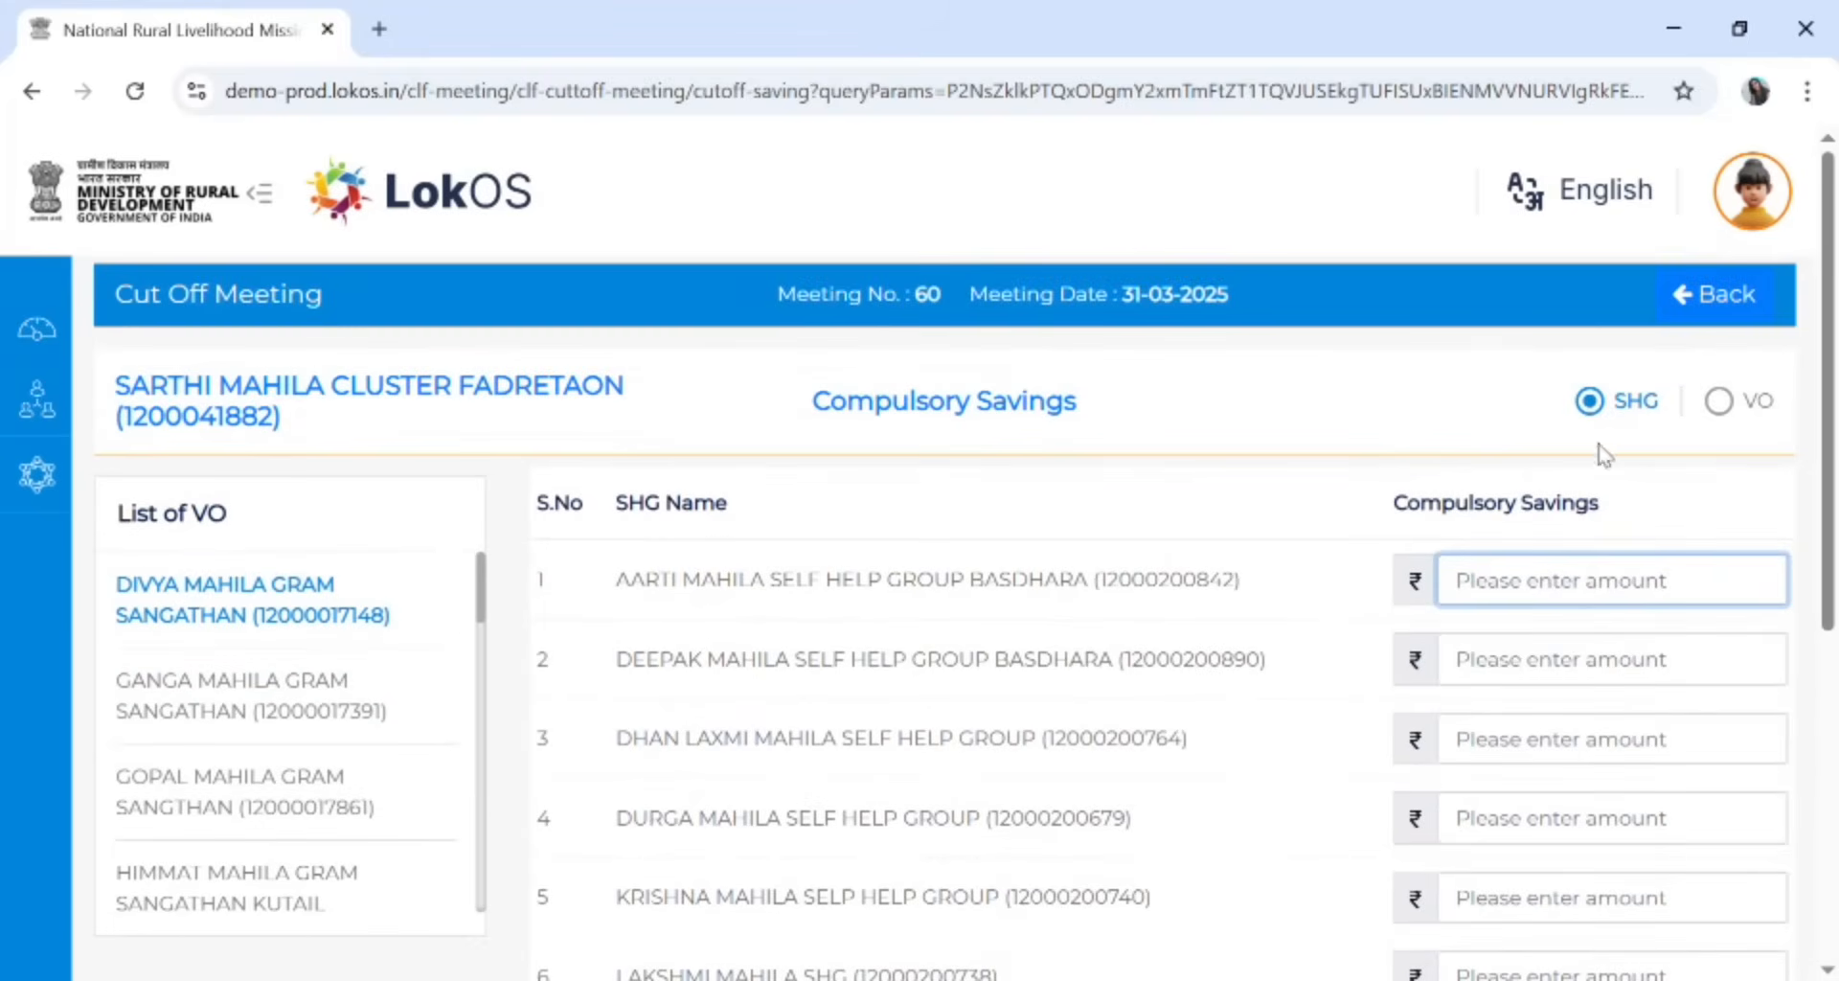
{"action": "left_click", "coordinate": [1648, 592]}
{"action": "left_click", "coordinate": [1724, 297]}
Open the Loan from Other Institutions form in the Liability section and choose TEST1 as the organization
{"action": "scroll", "coordinate": [1277, 722], "scroll_direction": "down", "scroll_amount": 3}
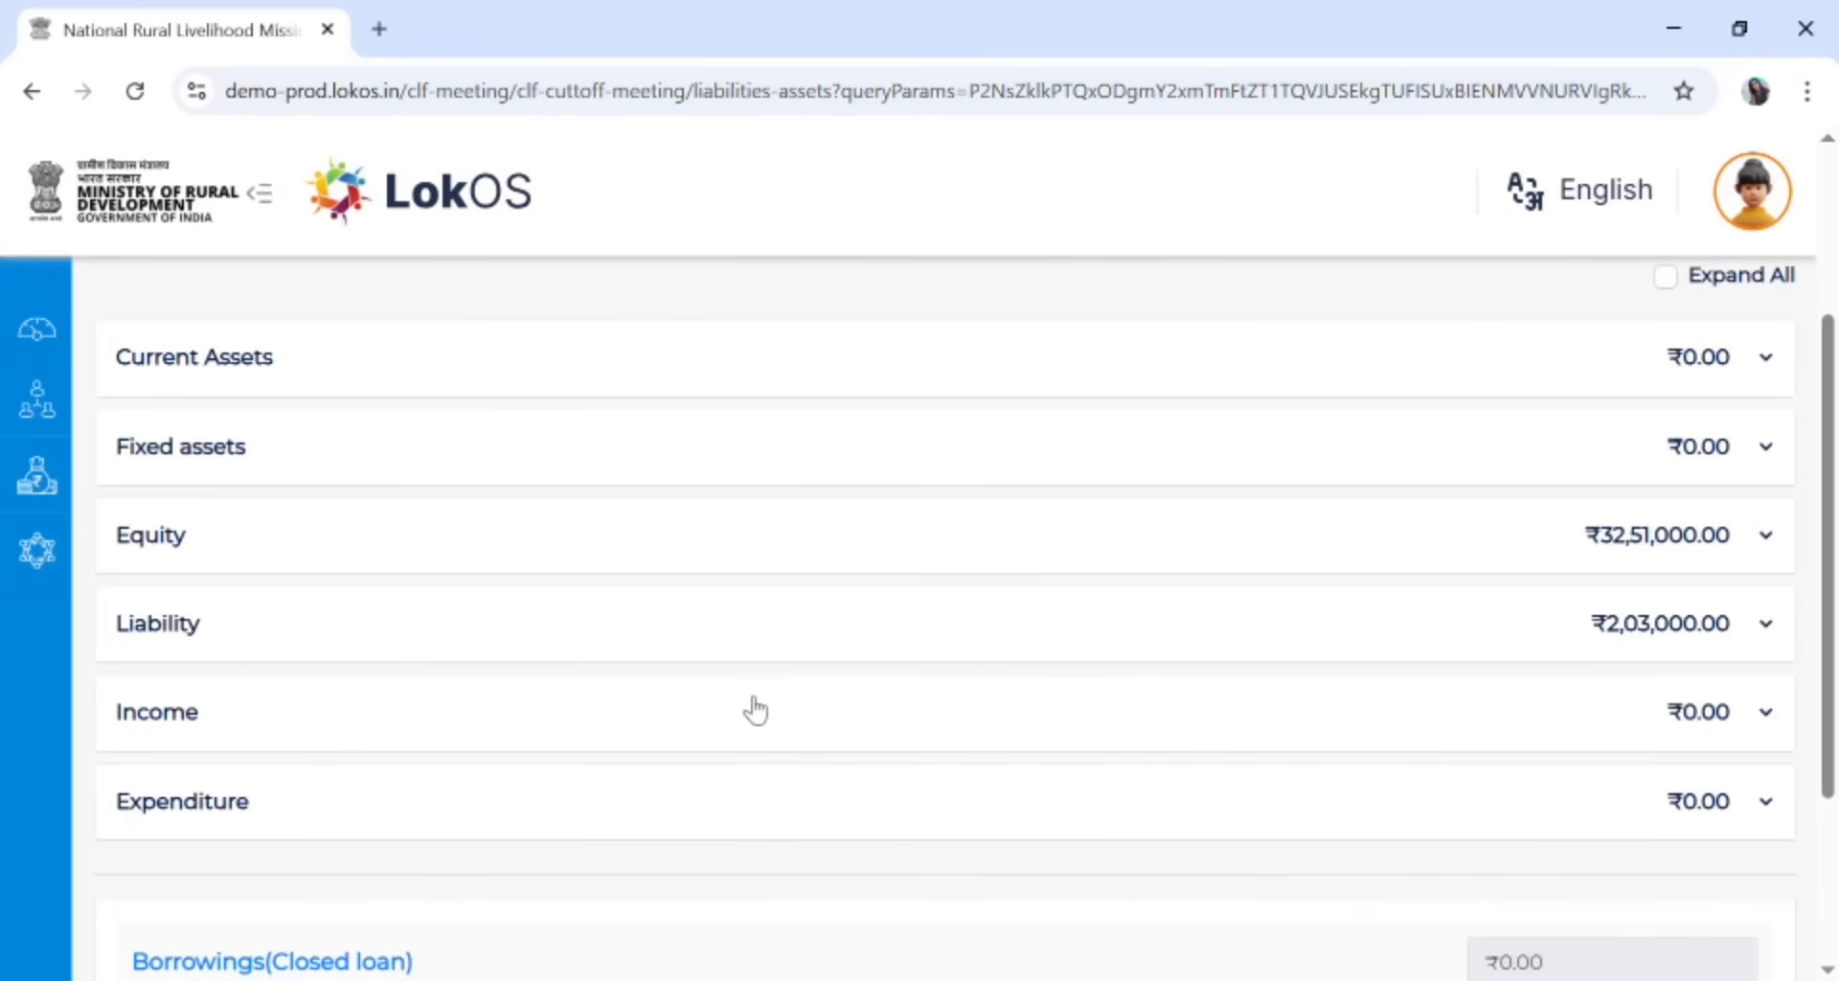
{"action": "left_click", "coordinate": [714, 642]}
{"action": "scroll", "coordinate": [713, 642], "scroll_direction": "down", "scroll_amount": 7}
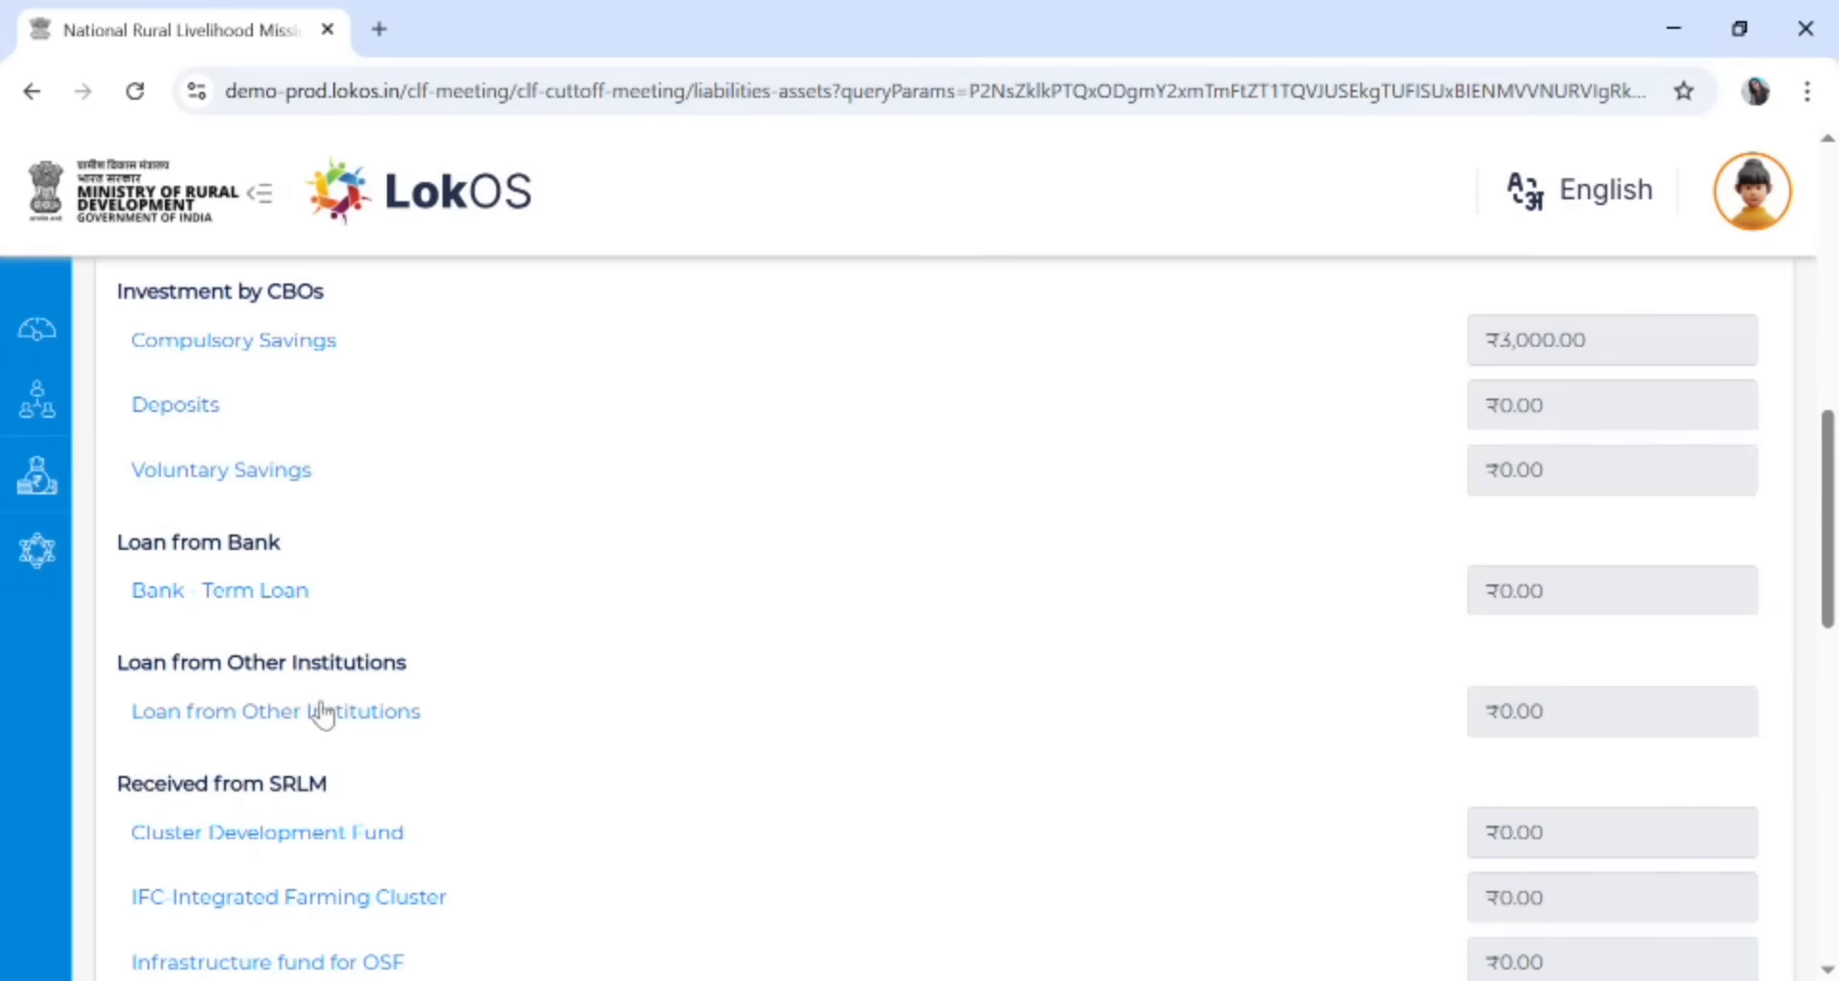
{"action": "left_click", "coordinate": [293, 711]}
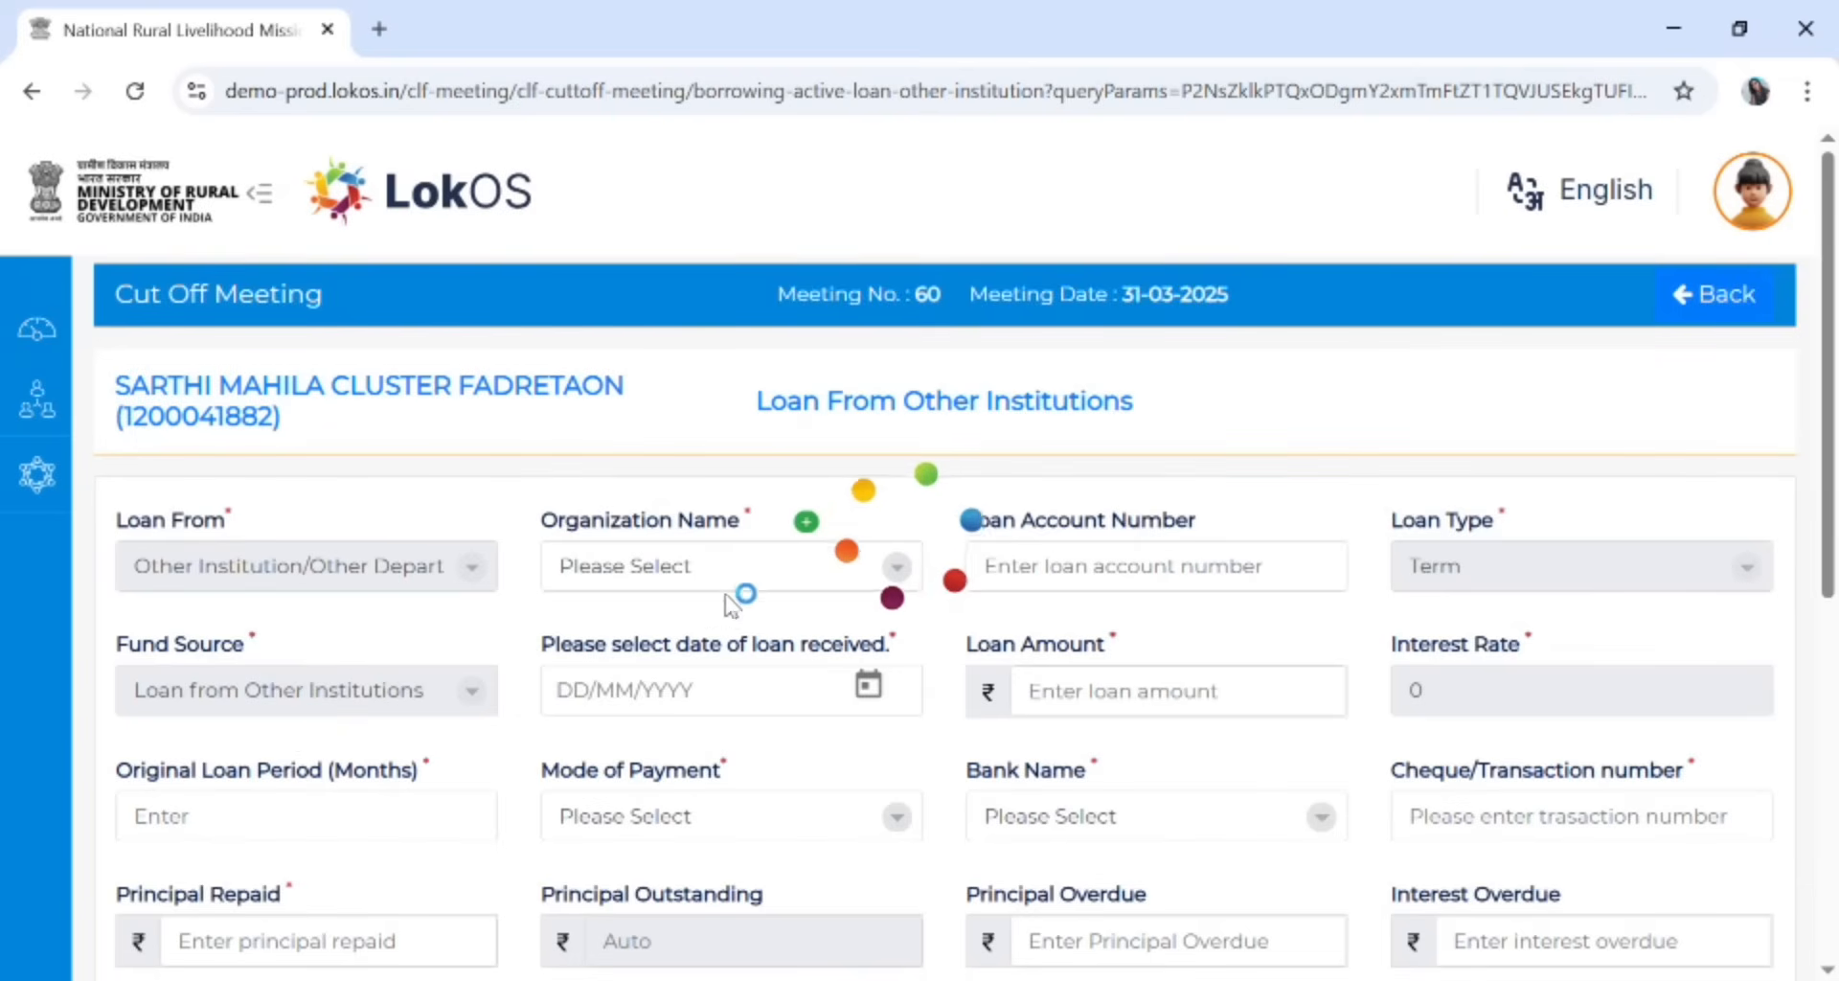
{"action": "left_click", "coordinate": [702, 589]}
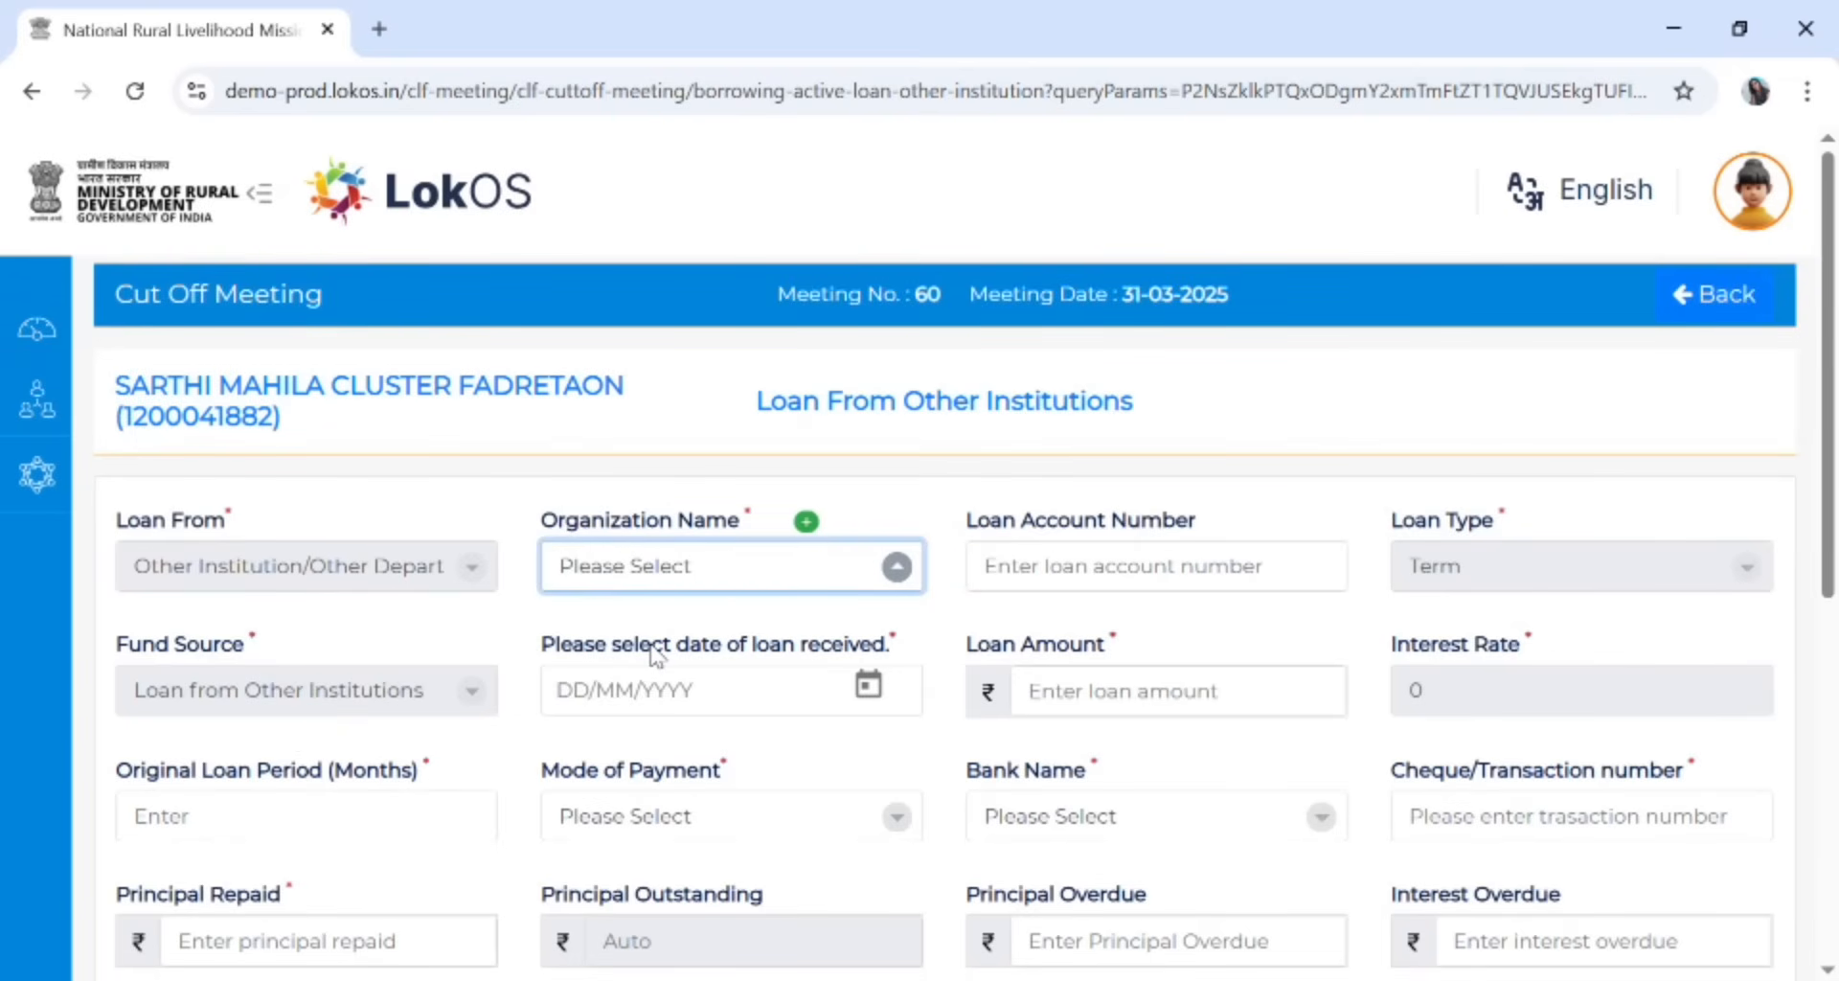
{"action": "type", "text": "TESTI"}
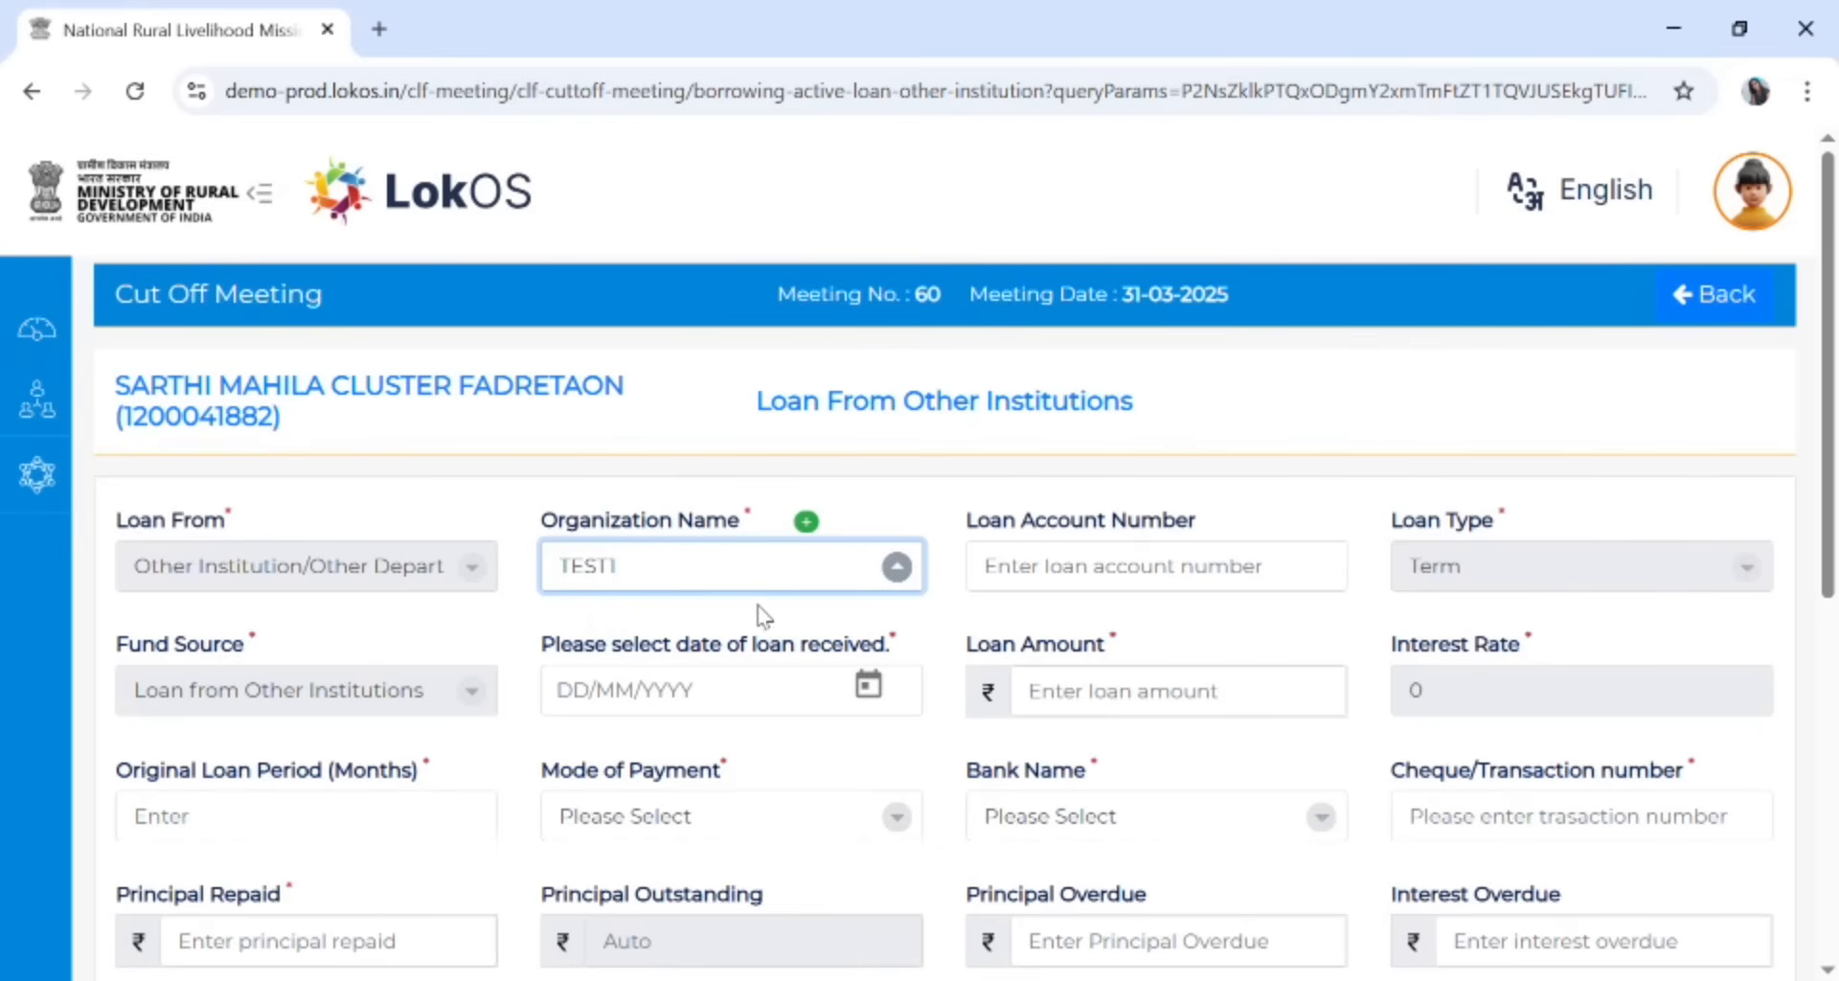
Rename the institution TEST1 to "pritima clf" in the Other Institution/Other Department list and update it
{"action": "left_click", "coordinate": [806, 521]}
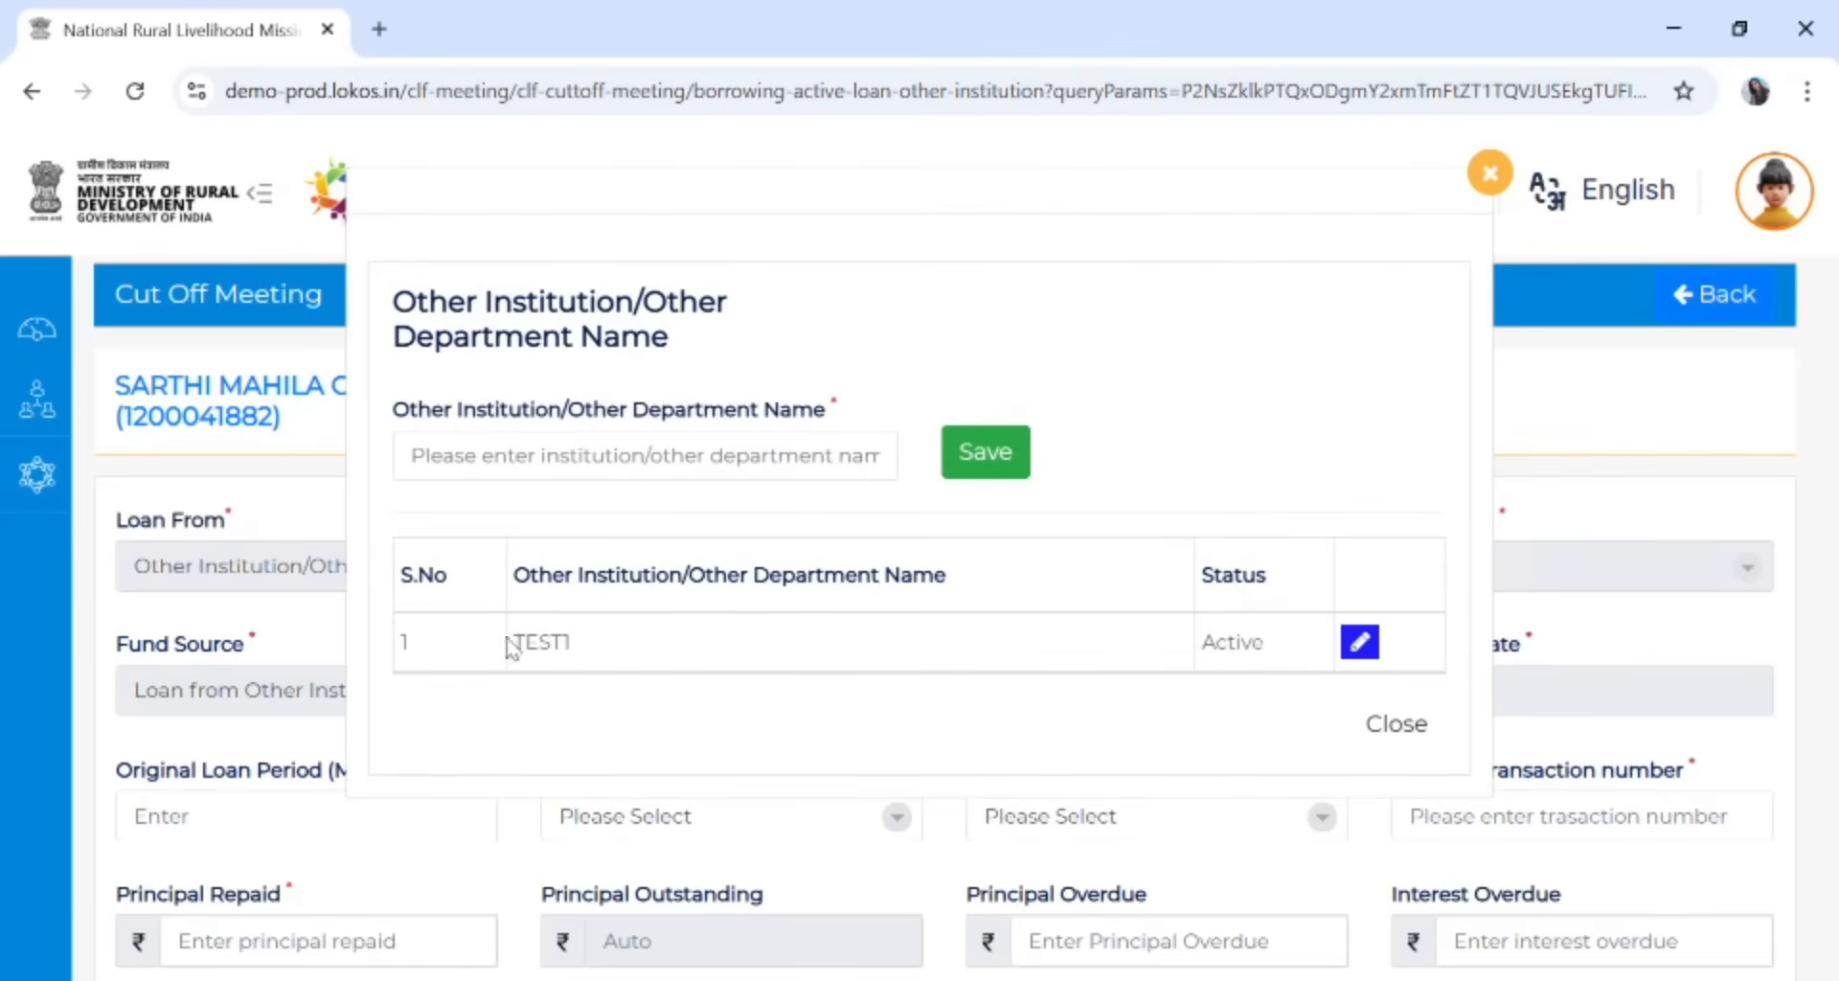
{"action": "left_click", "coordinate": [1360, 642]}
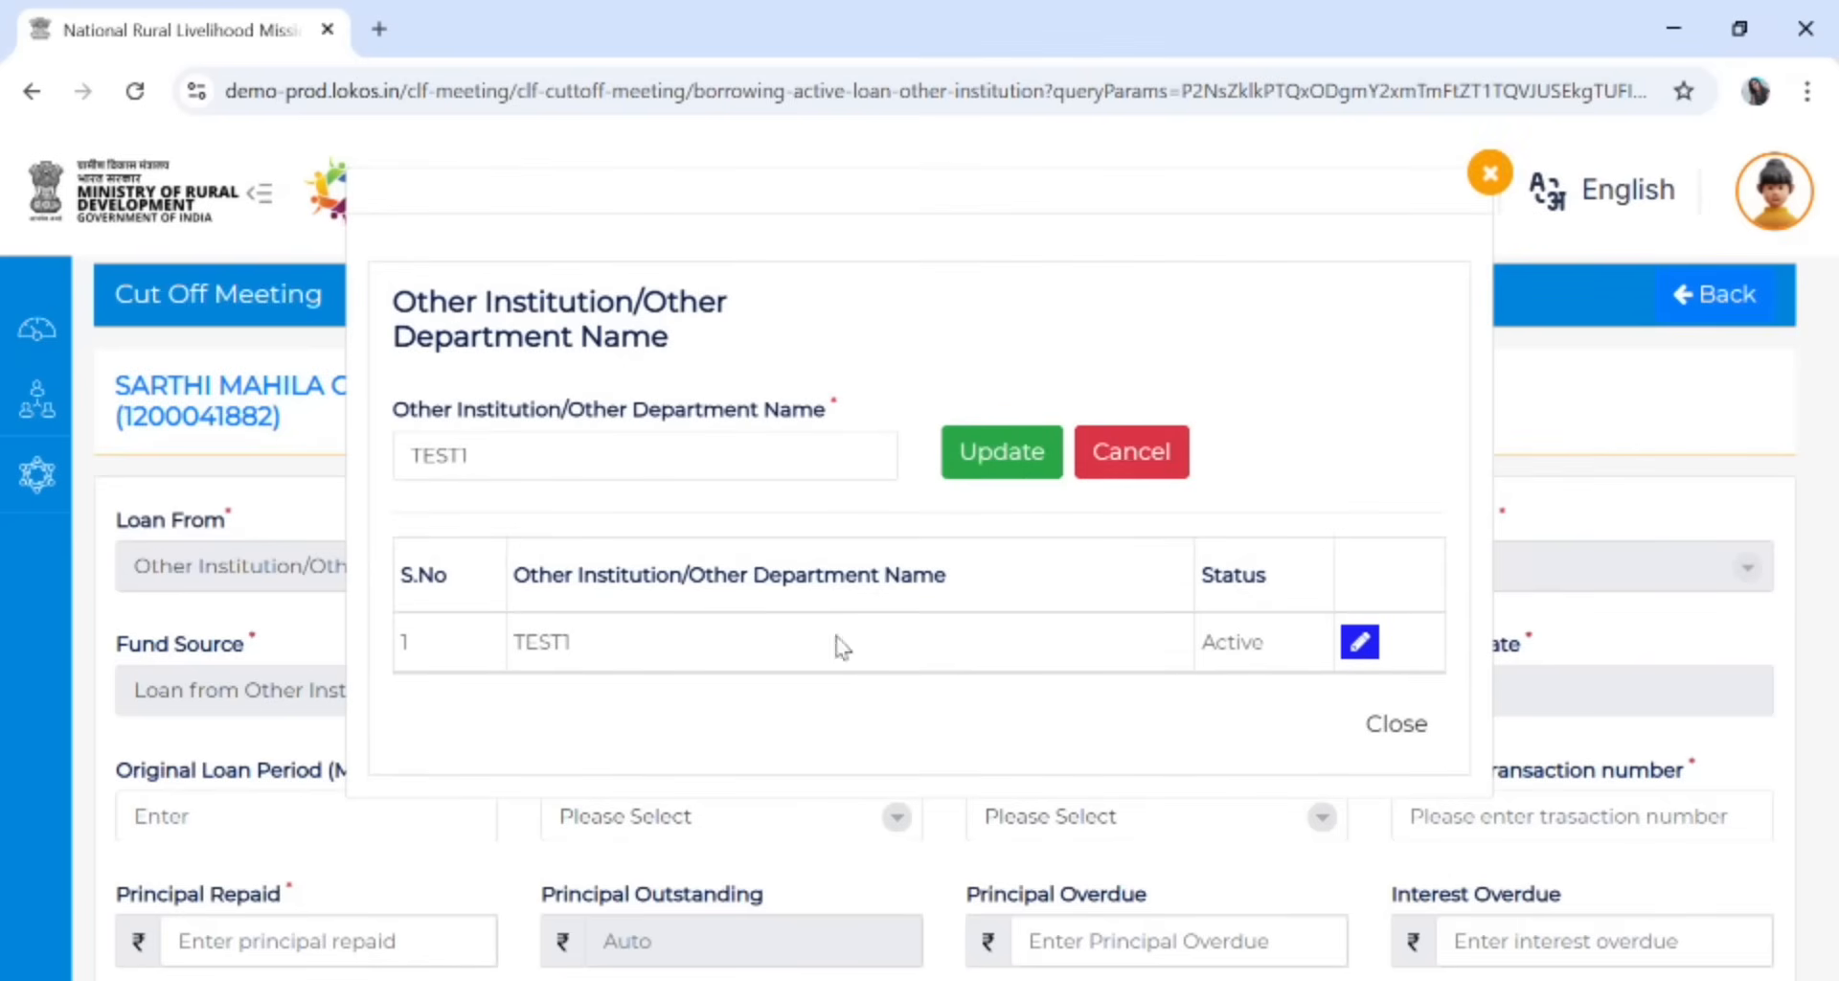
{"action": "left_click", "coordinate": [530, 457]}
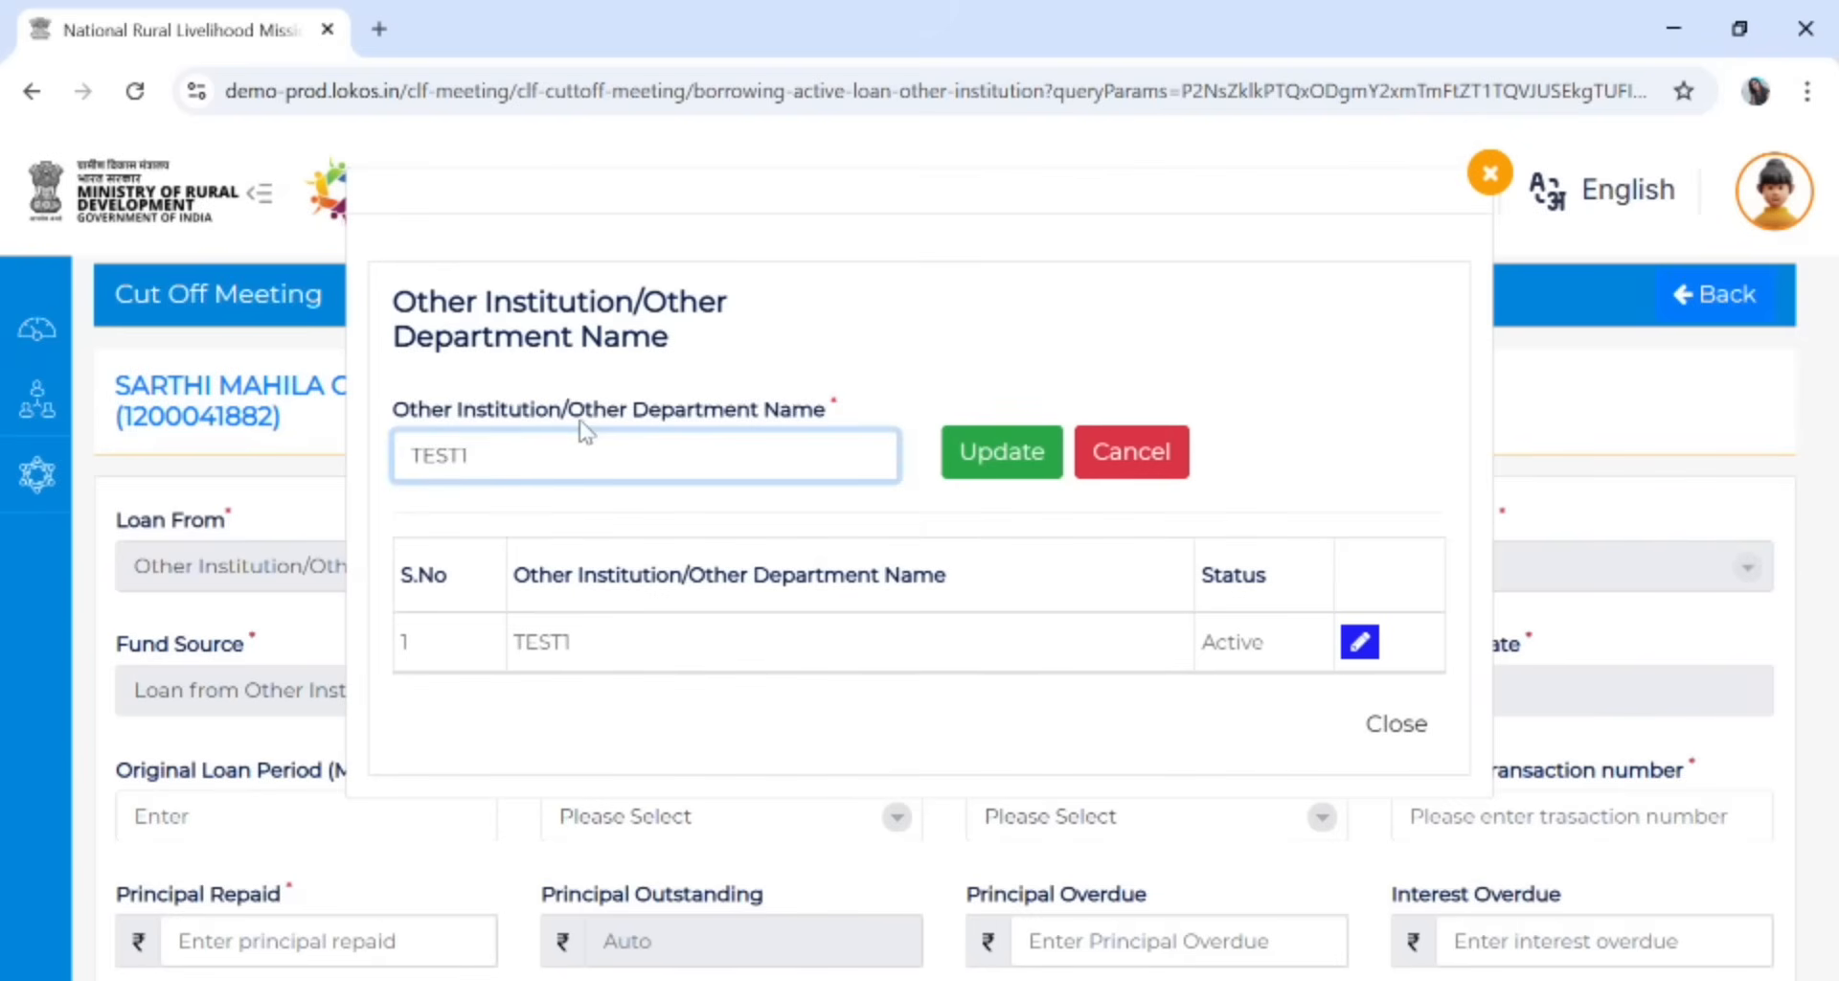
{"action": "key", "text": "BackSpace"}
{"action": "key", "text": "BackSpace"}
{"action": "key", "text": "BackSpace"}
{"action": "key", "text": "BackSpace"}
{"action": "key", "text": "BackSpace"}
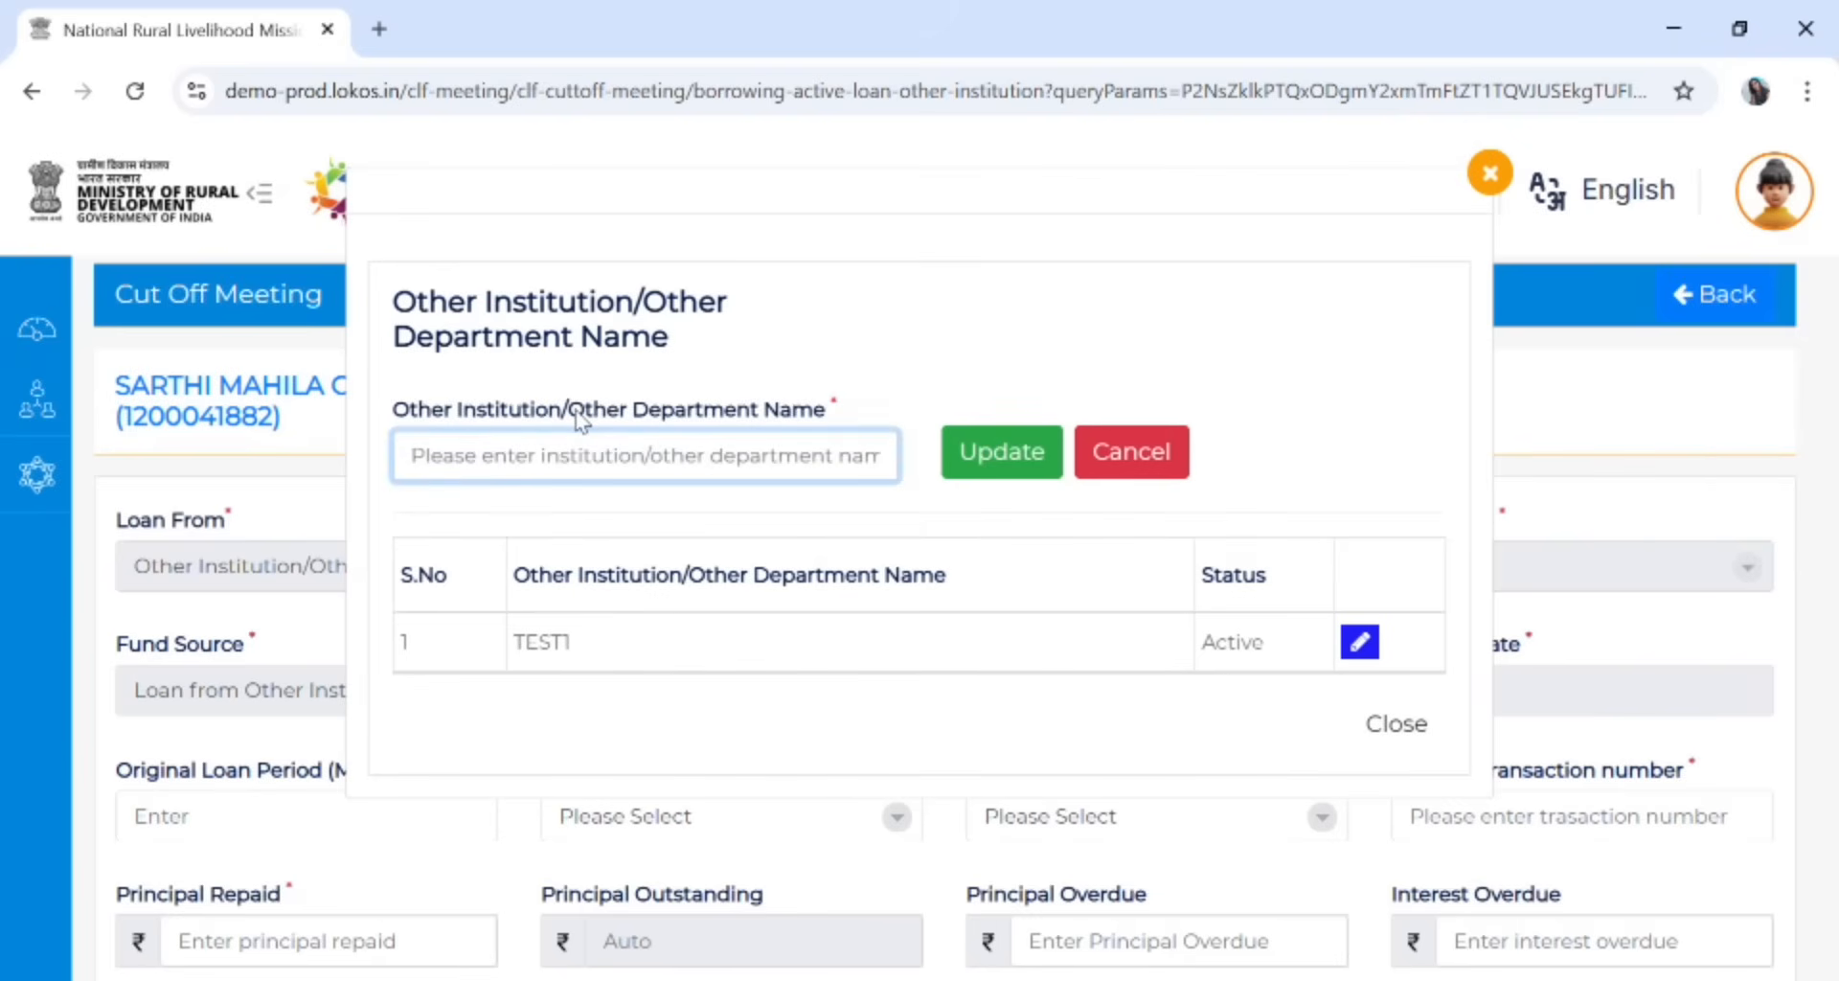
{"action": "type", "text": "pritima clf"}
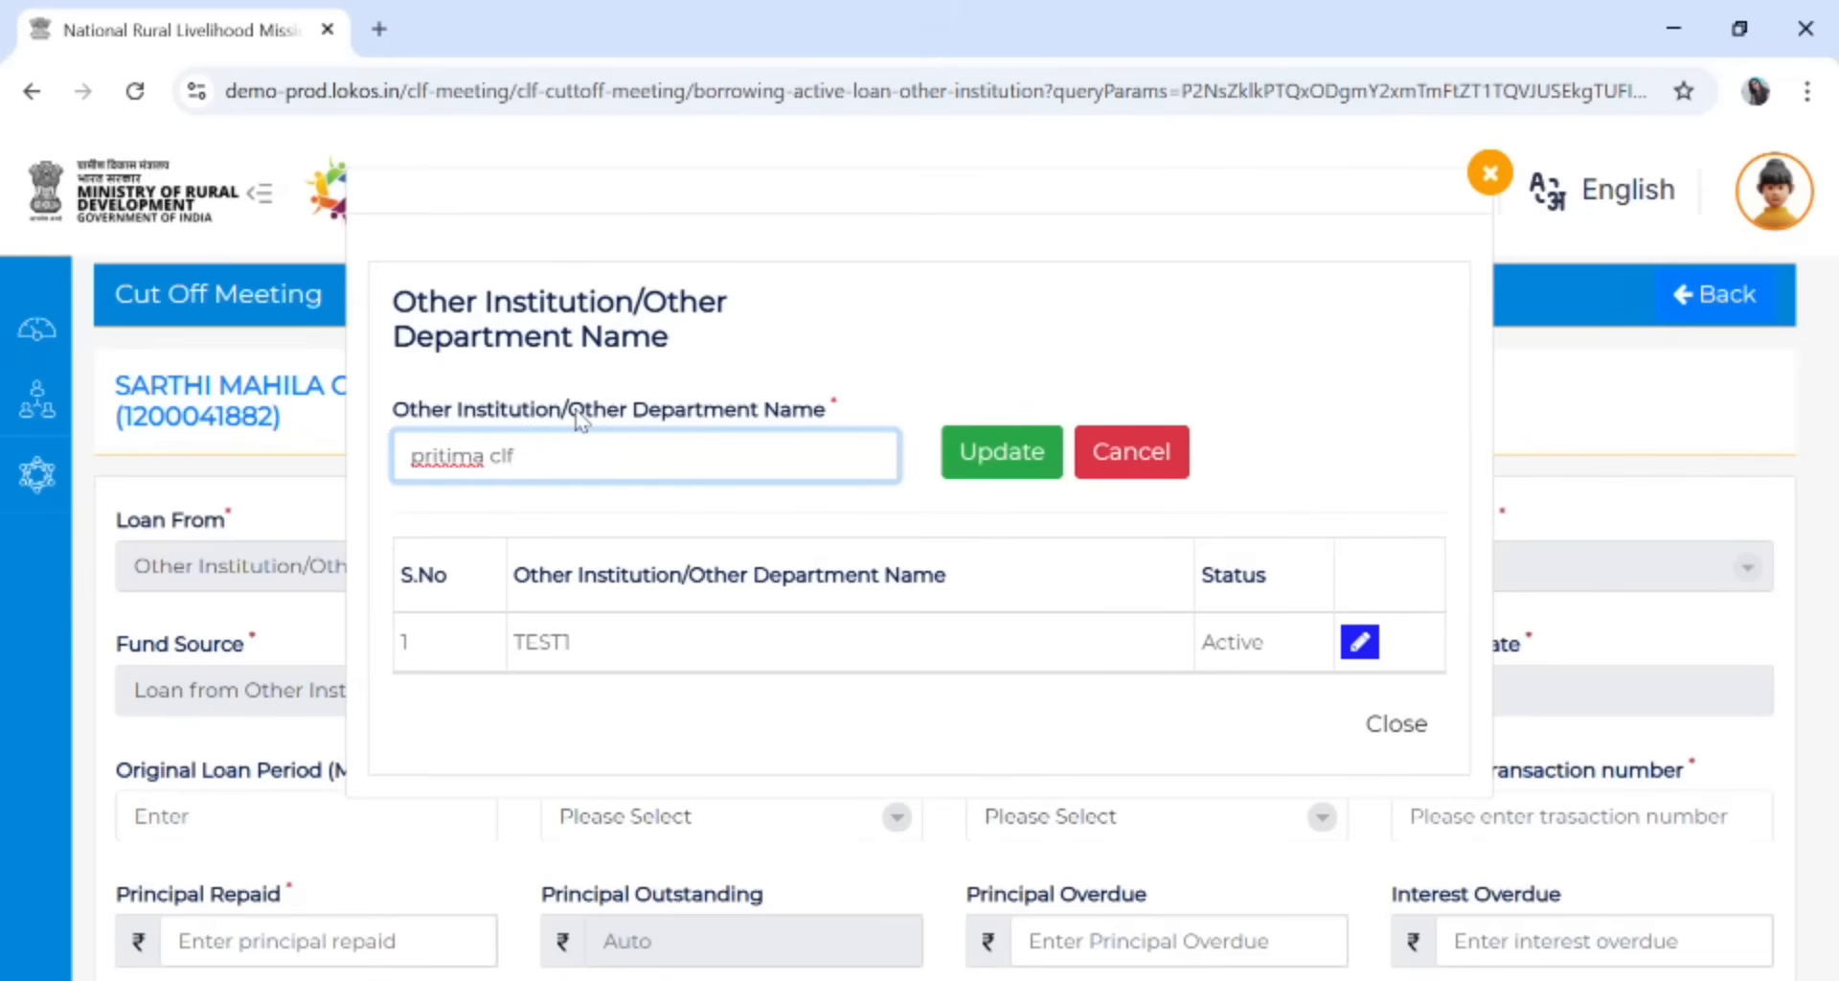
{"action": "left_click", "coordinate": [1006, 450]}
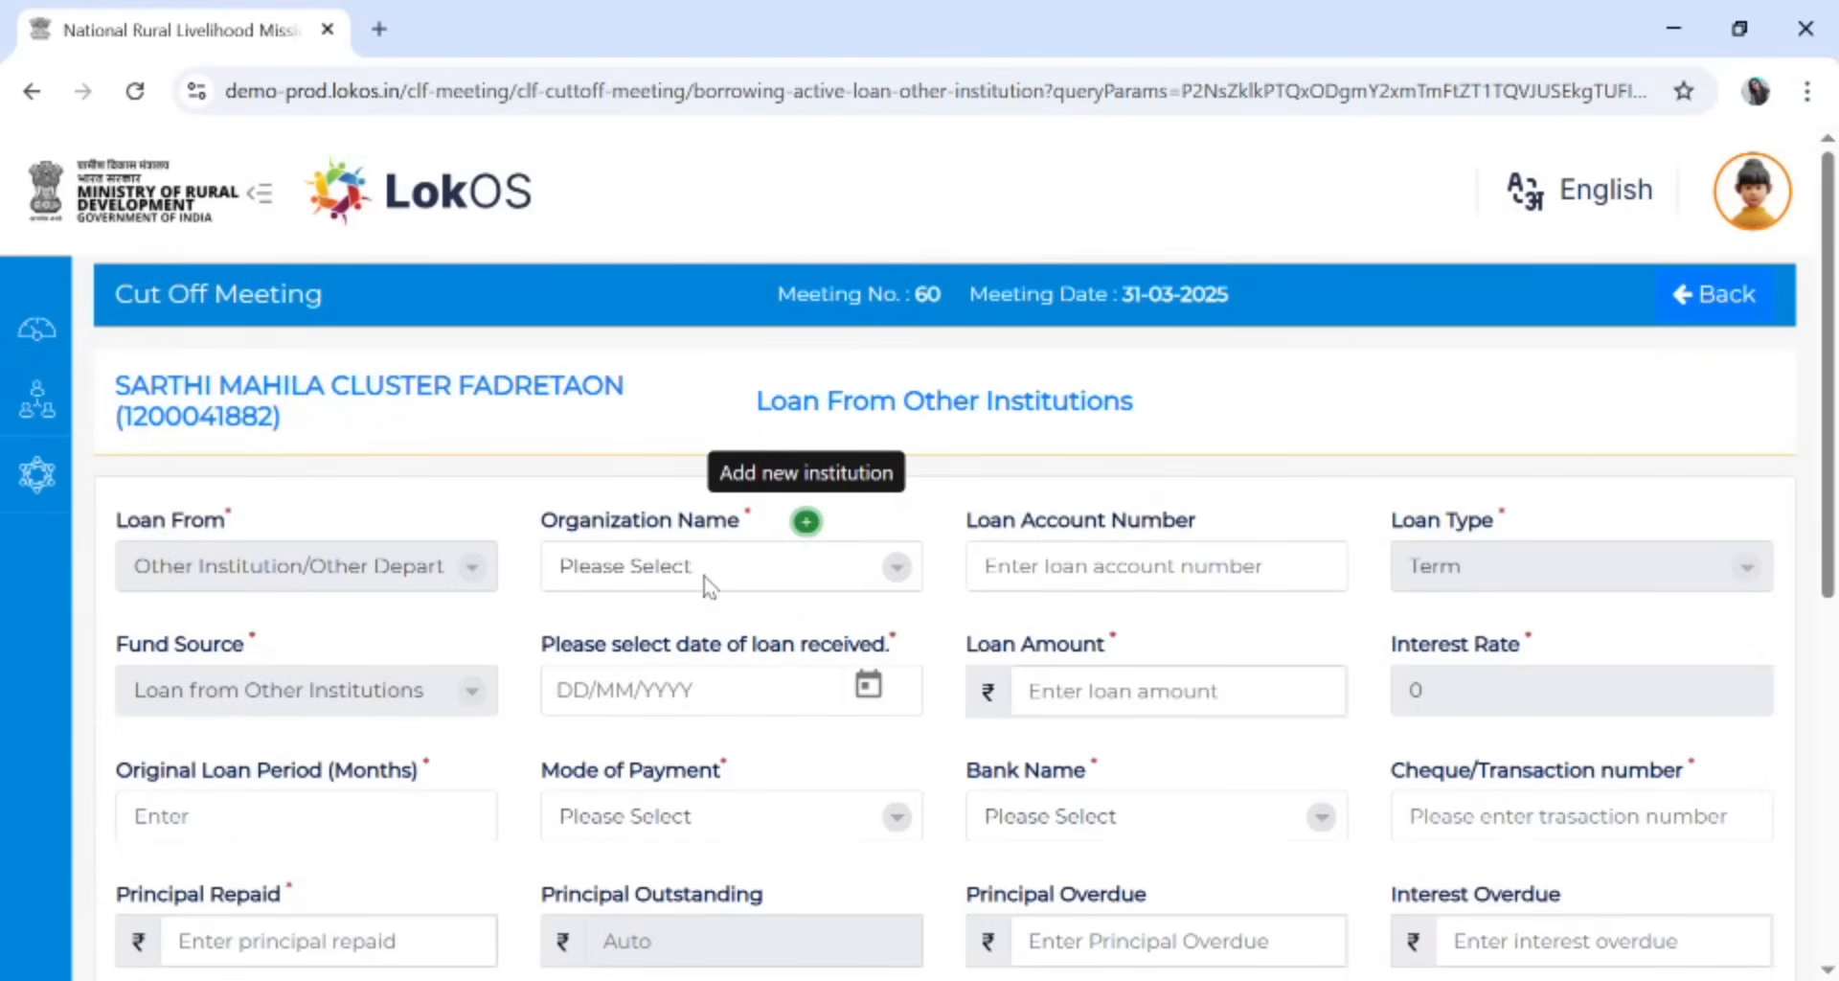
Select pritima clf as the organization and set the date of loan received to 28/2/2025
{"action": "left_click", "coordinate": [708, 577]}
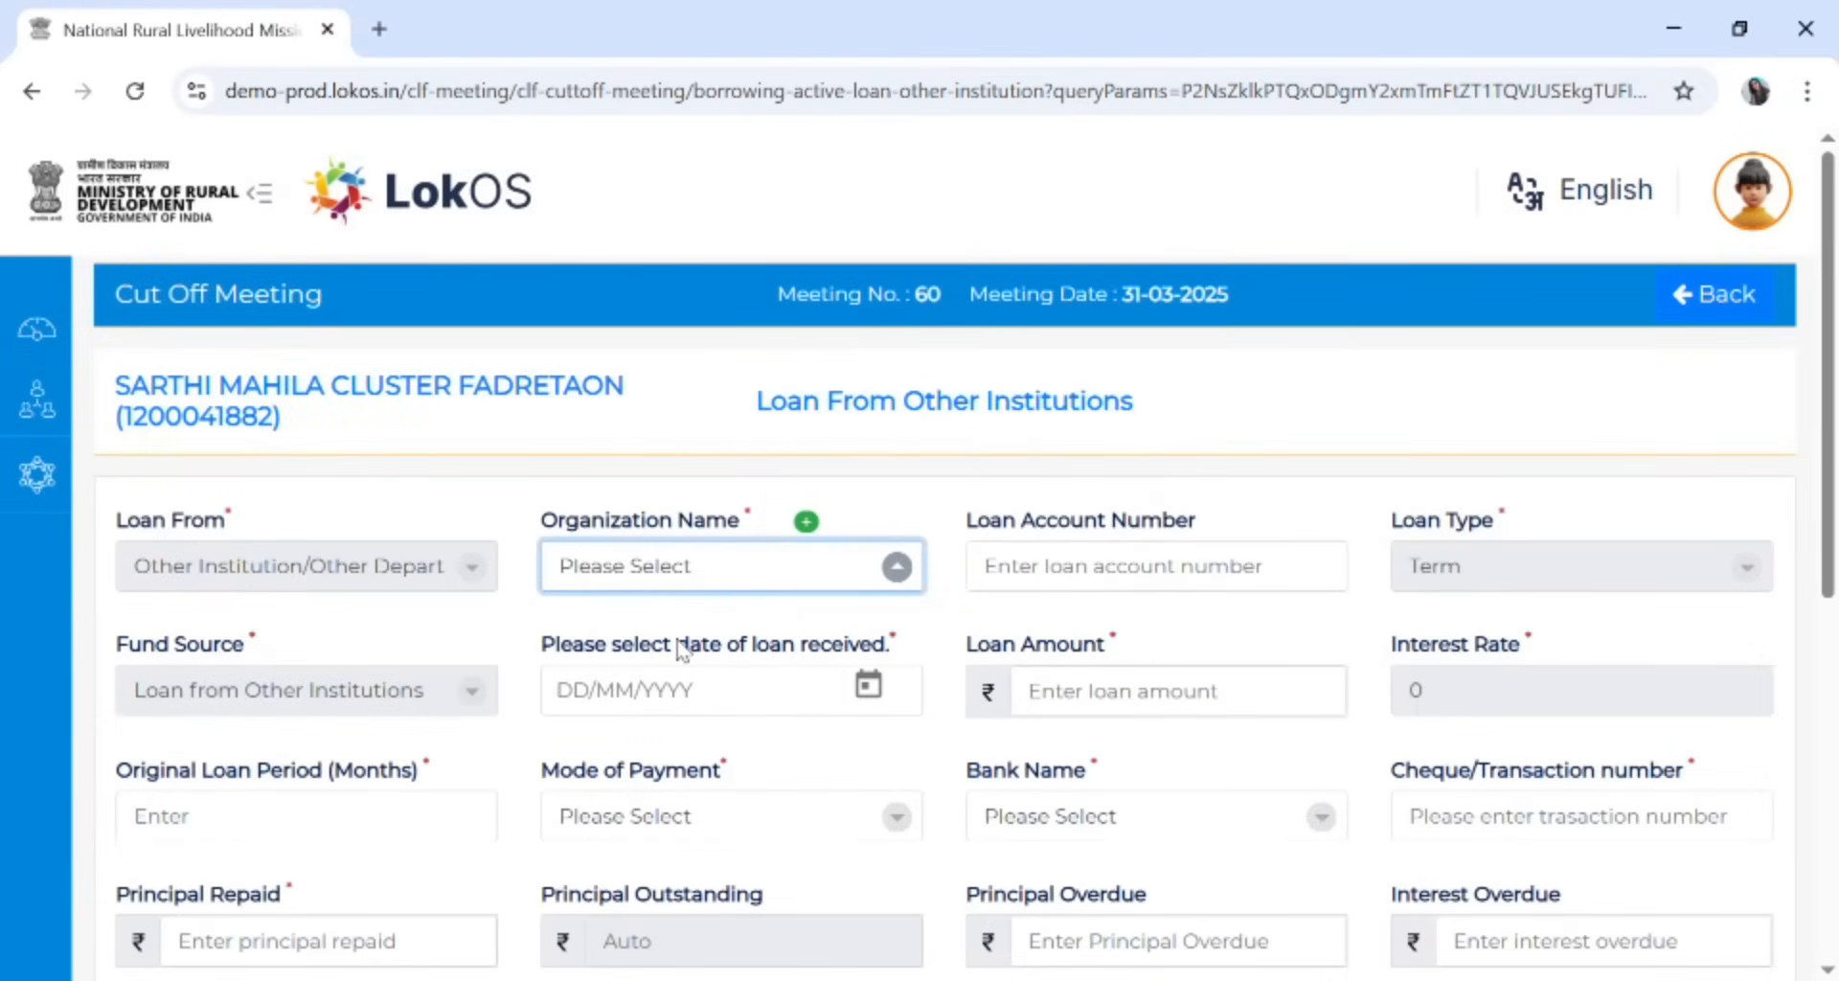
{"action": "left_click", "coordinate": [1111, 569]}
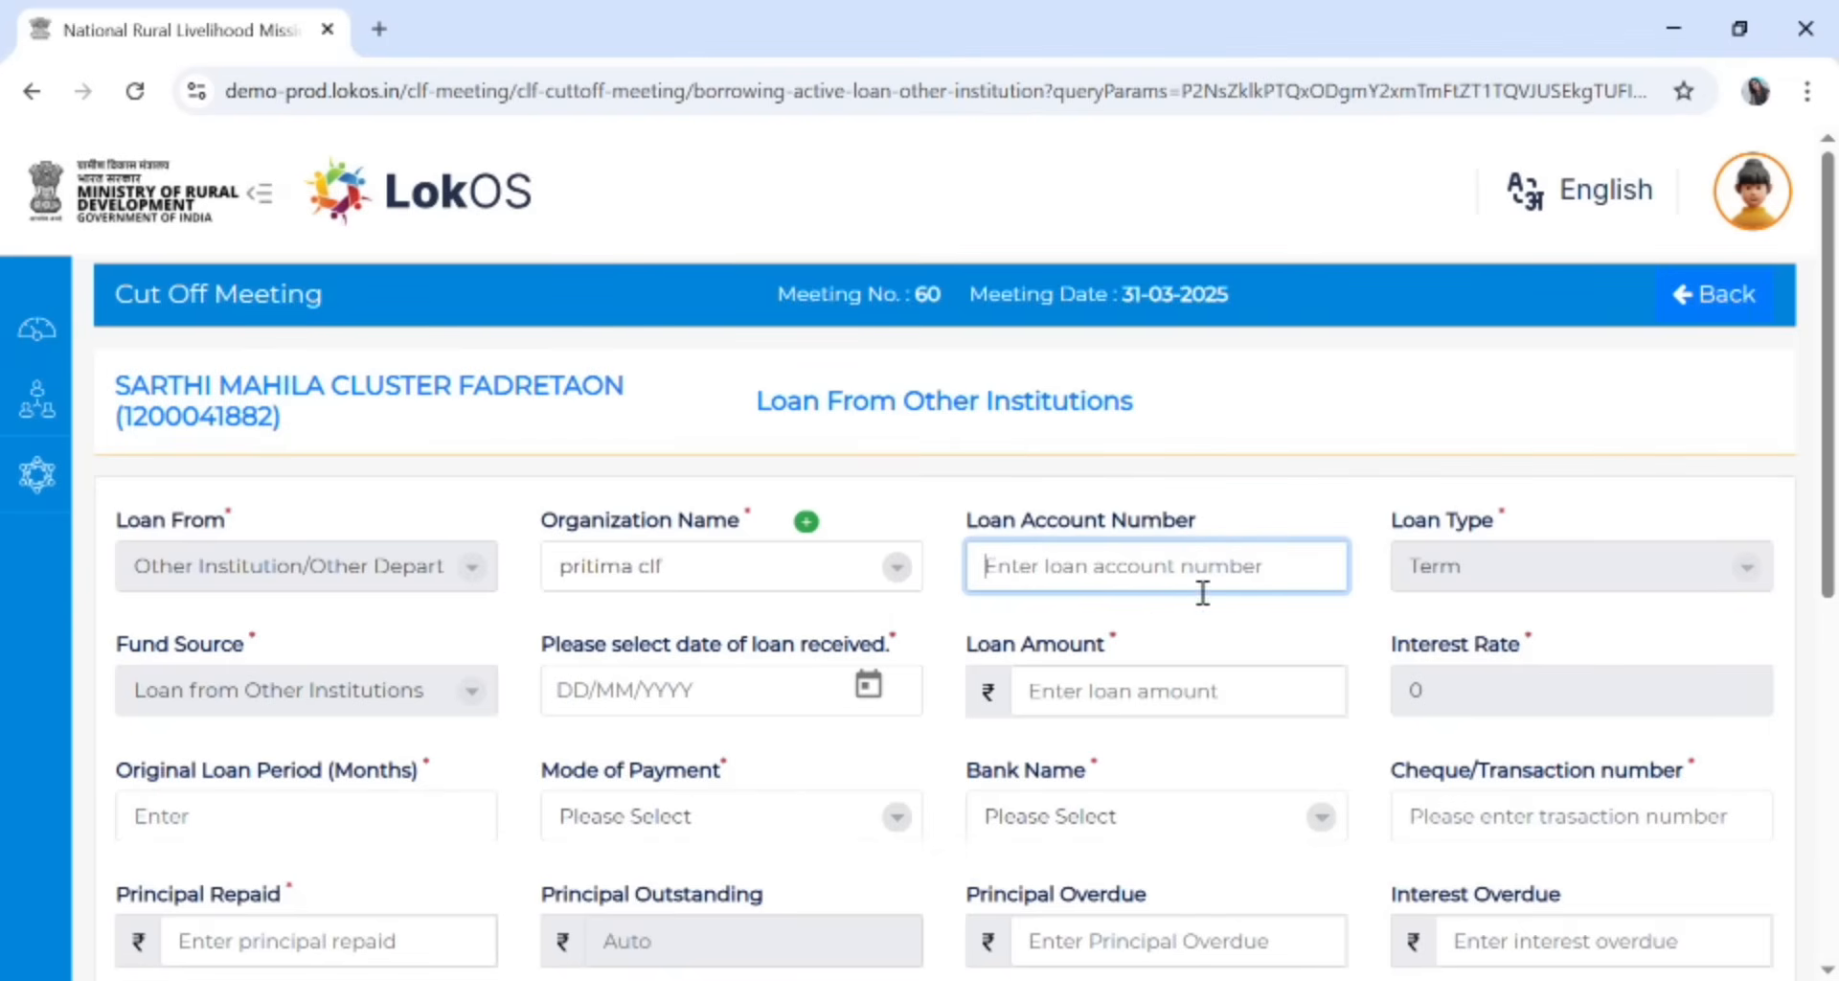
{"action": "left_click", "coordinate": [675, 704]}
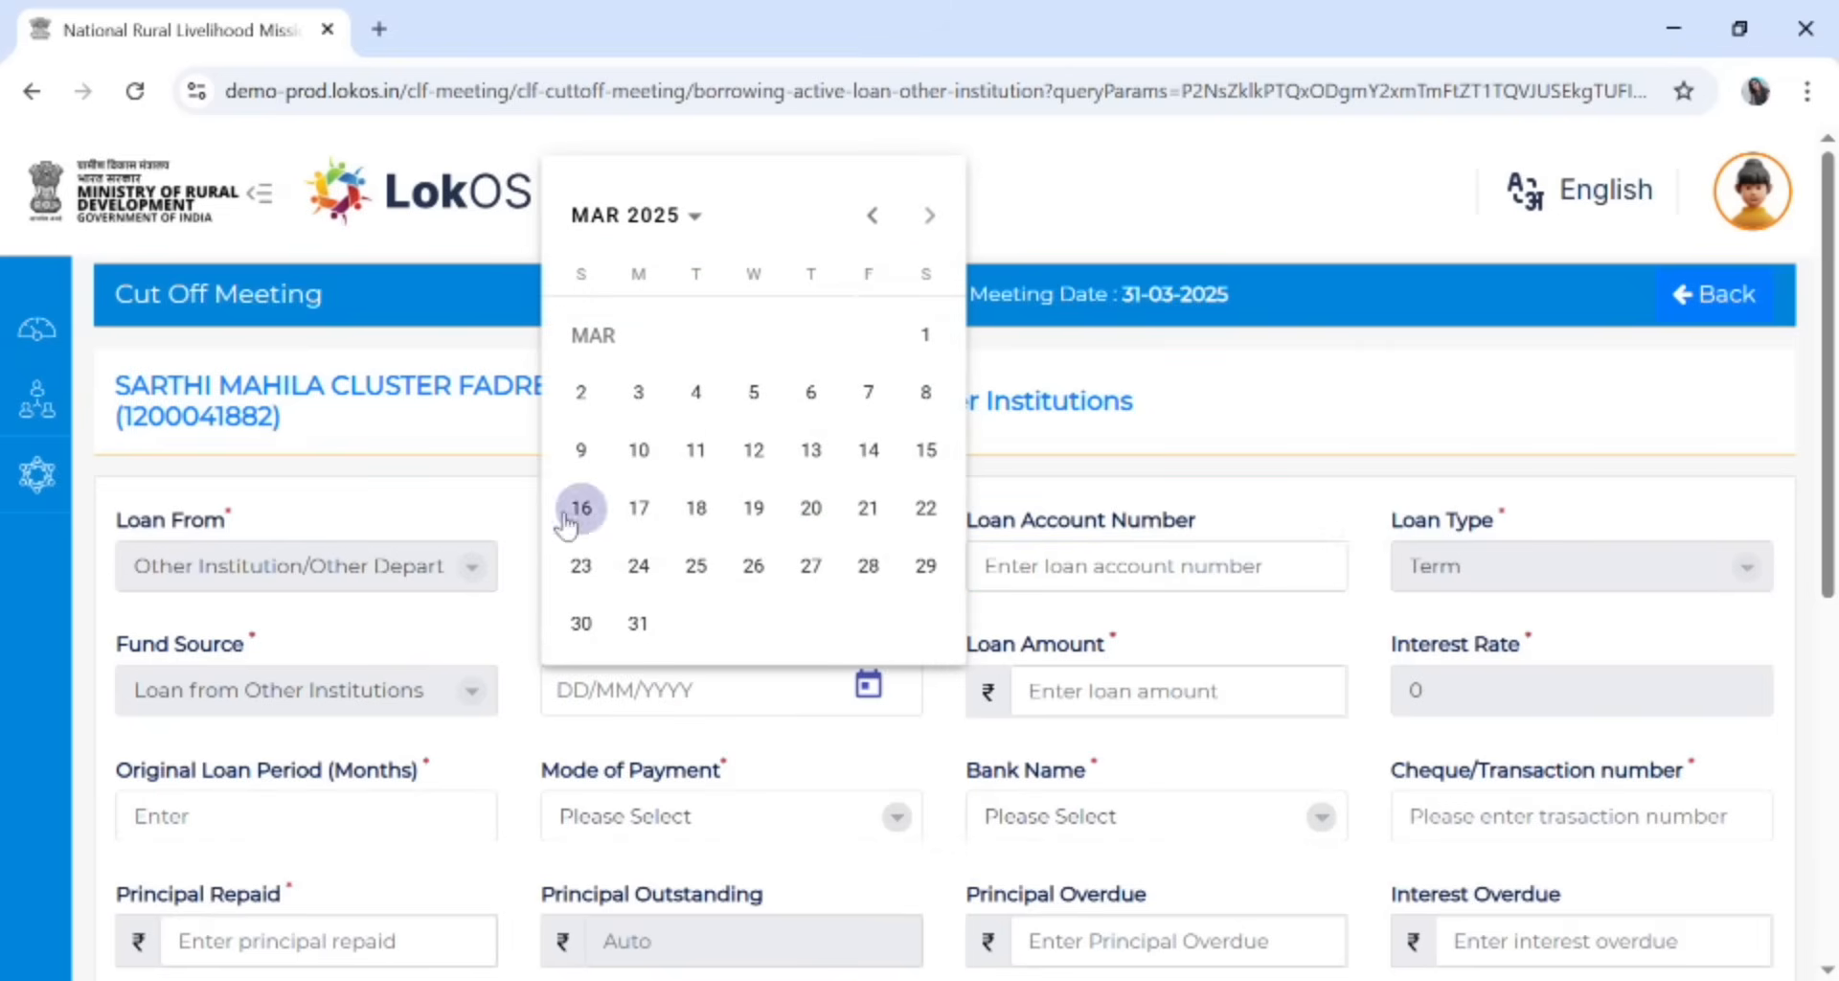
{"action": "left_click", "coordinate": [869, 240]}
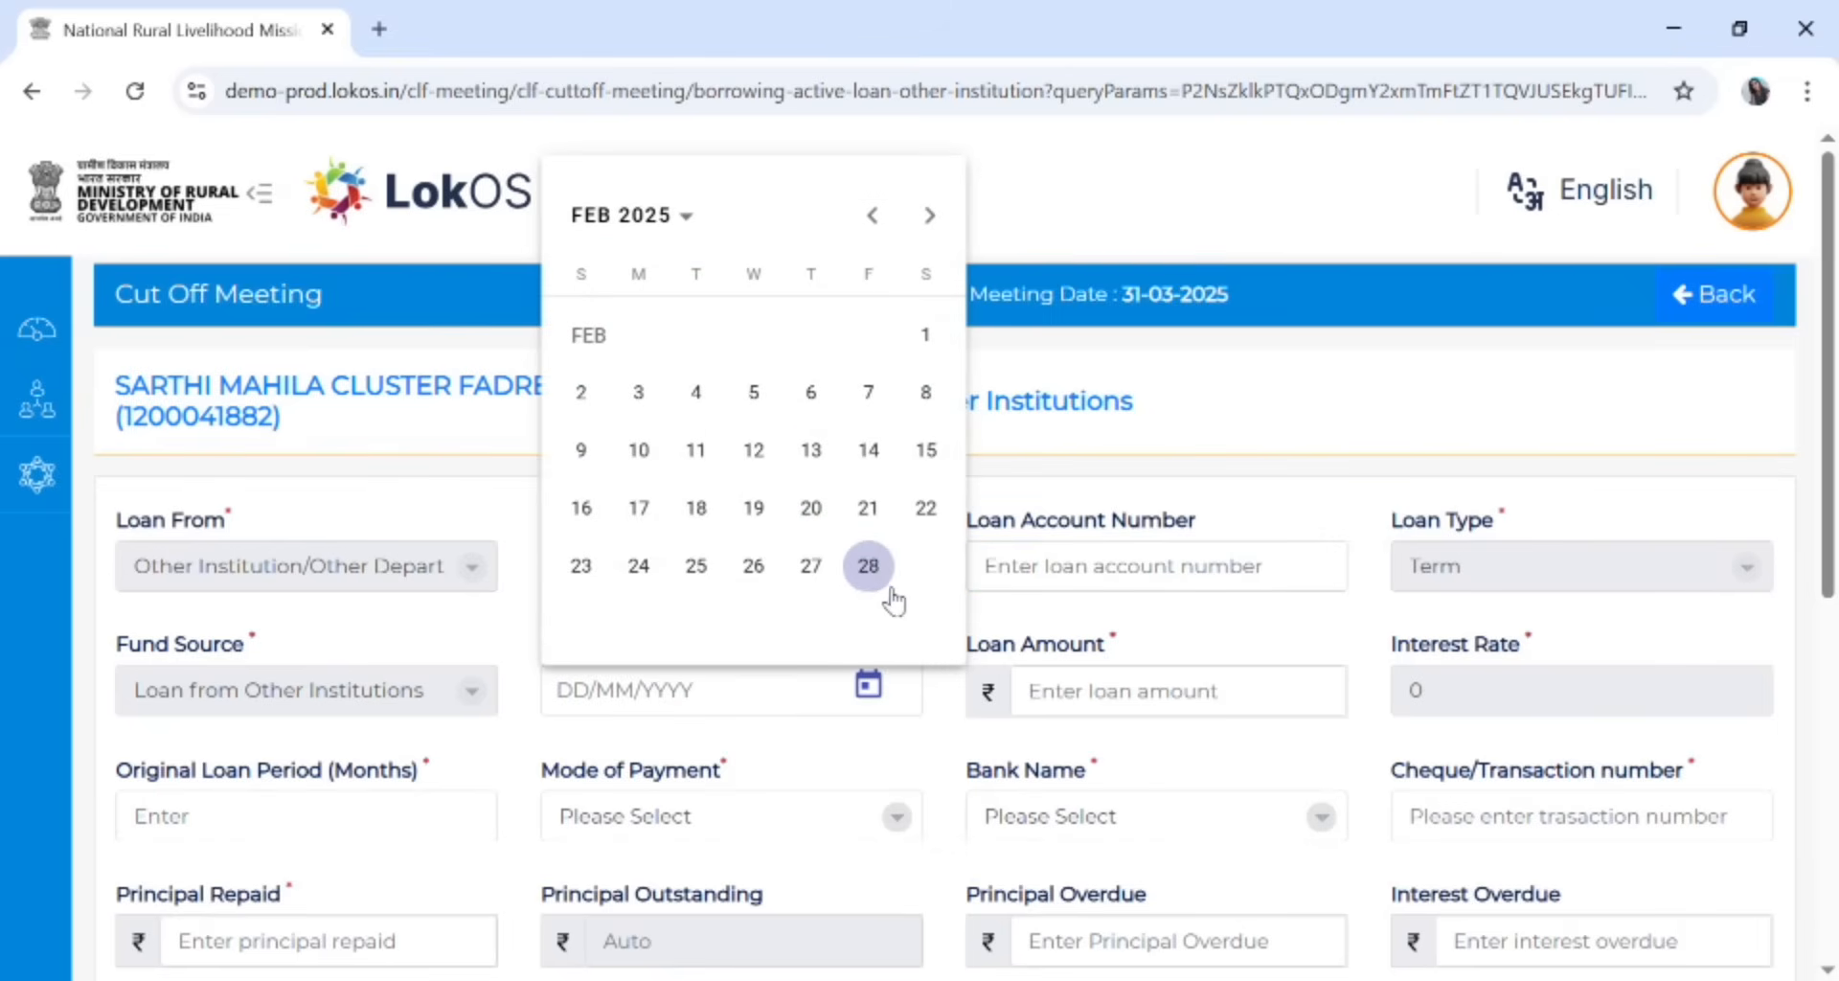
{"action": "left_click", "coordinate": [869, 565]}
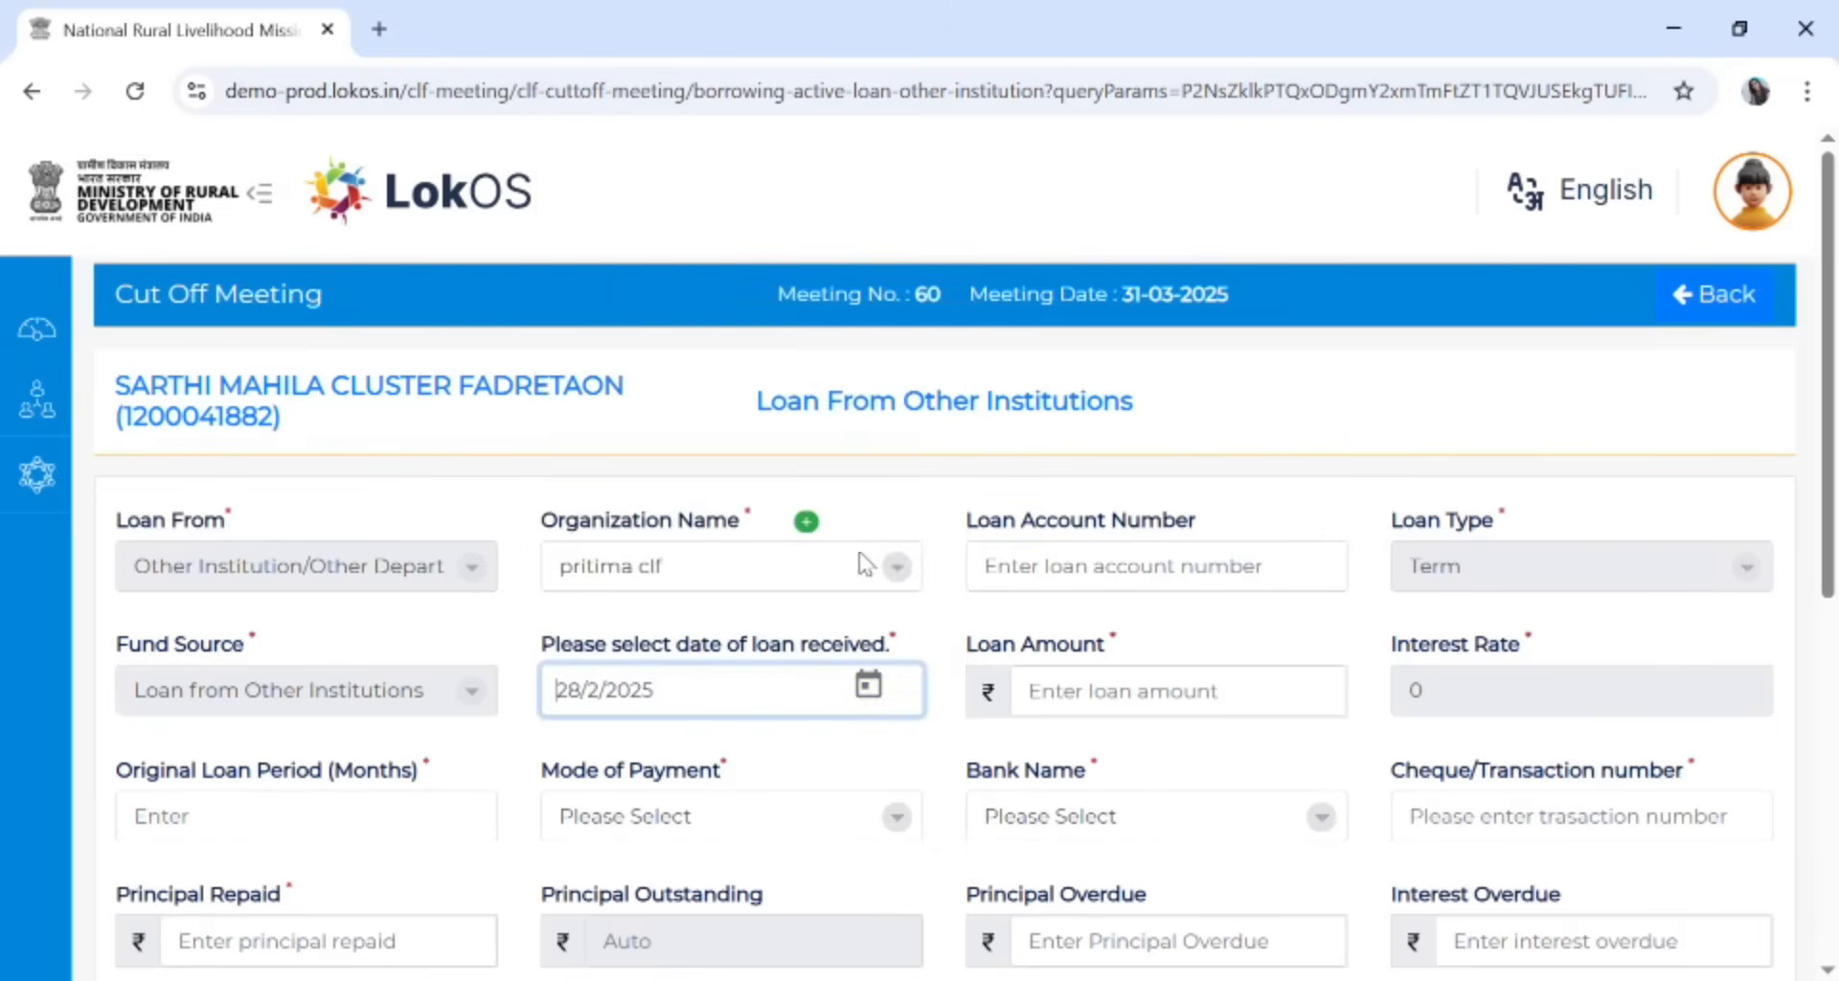
Set the loan amount to 2,00,000 and the interest rate to 2 for the loan from pritima clf
{"action": "scroll", "coordinate": [849, 508], "scroll_direction": "down", "scroll_amount": 3}
{"action": "left_click", "coordinate": [1162, 431]}
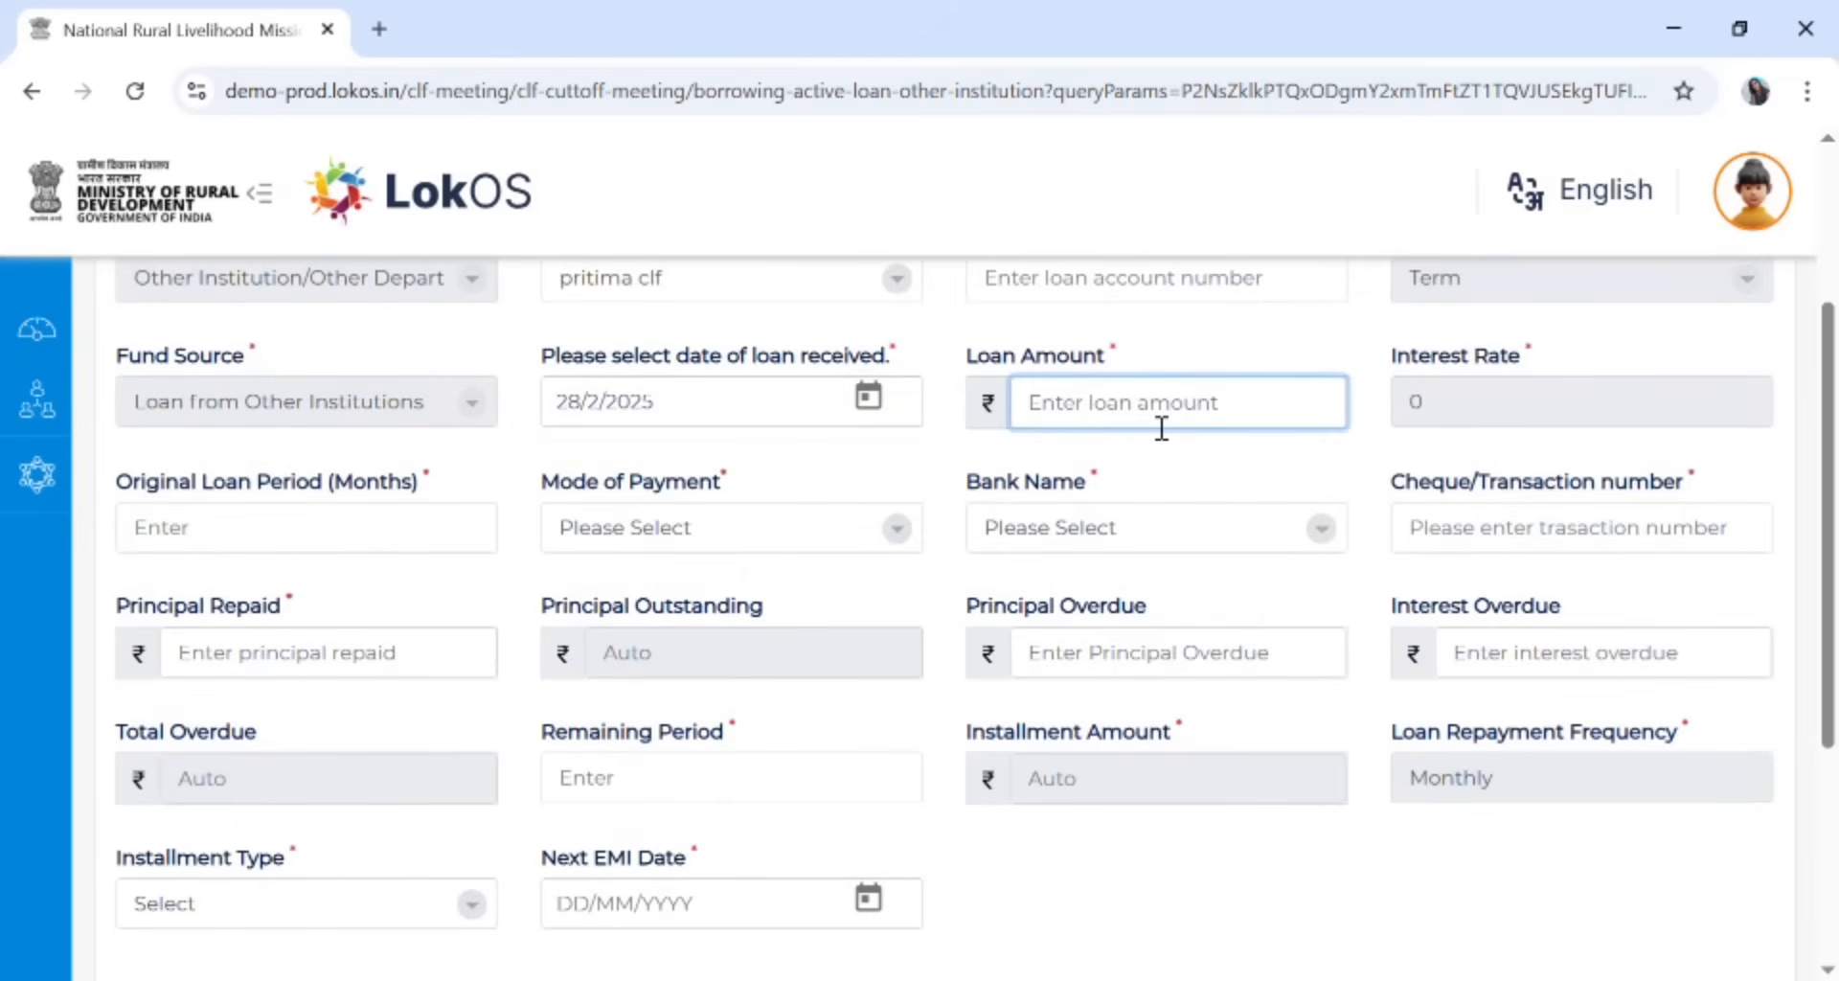
{"action": "type", "text": "2"}
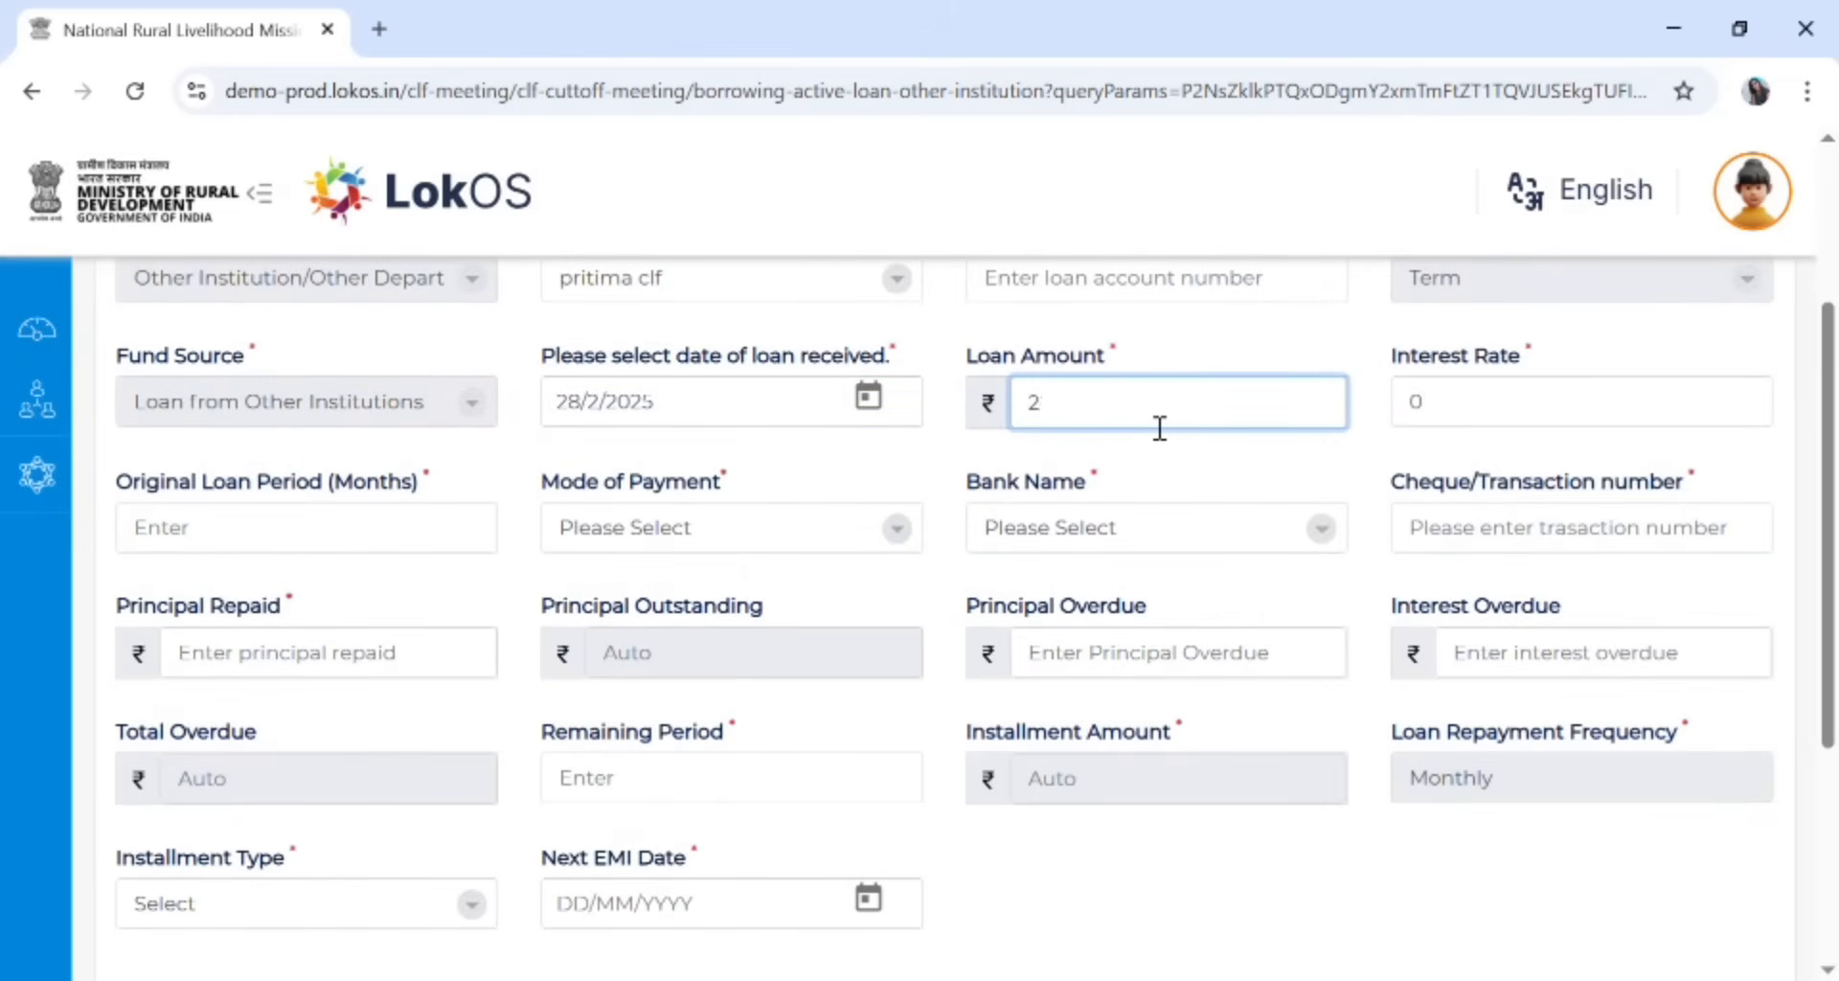
{"action": "type", "text": ",00,000"}
{"action": "left_click", "coordinate": [1490, 398]}
{"action": "type", "text": "0"}
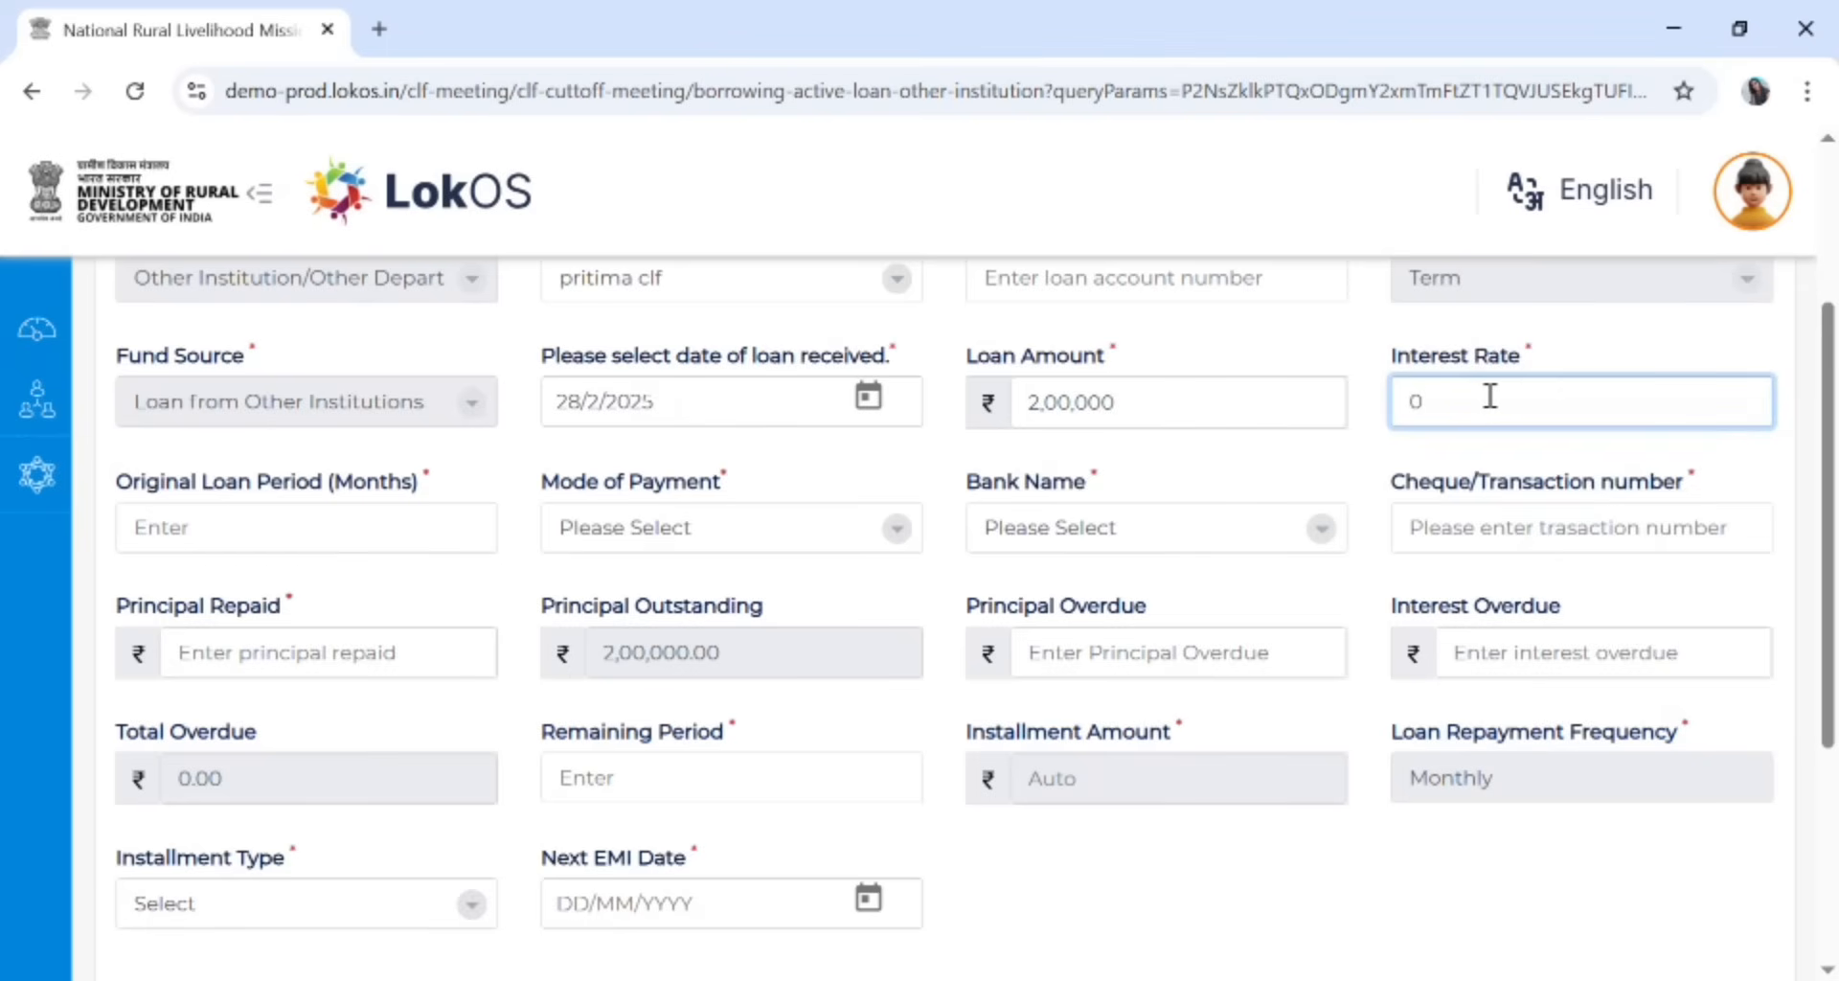
{"action": "key", "text": "BackSpace"}
{"action": "type", "text": "7"}
{"action": "left_click", "coordinate": [289, 555]}
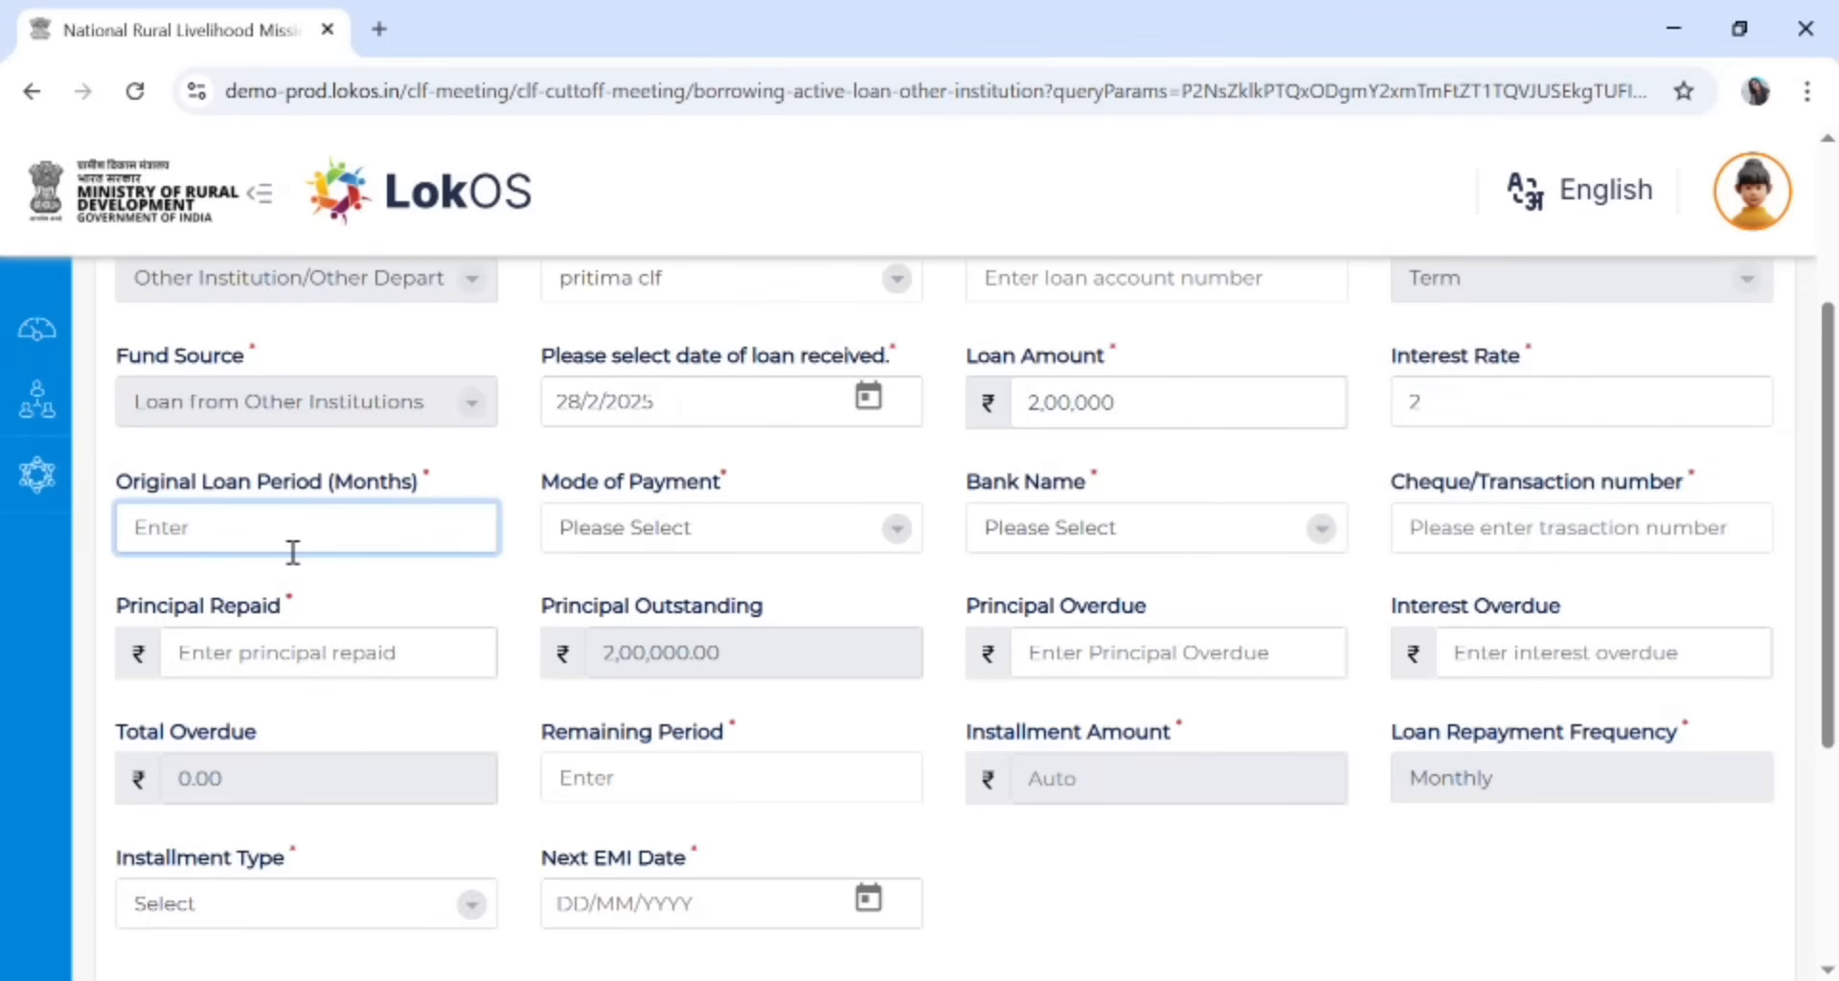
Set the original loan period to 20 months, pay by Bank through the PNB account, and enter the cheque/transaction number
{"action": "type", "text": "20"}
{"action": "left_click", "coordinate": [831, 542]}
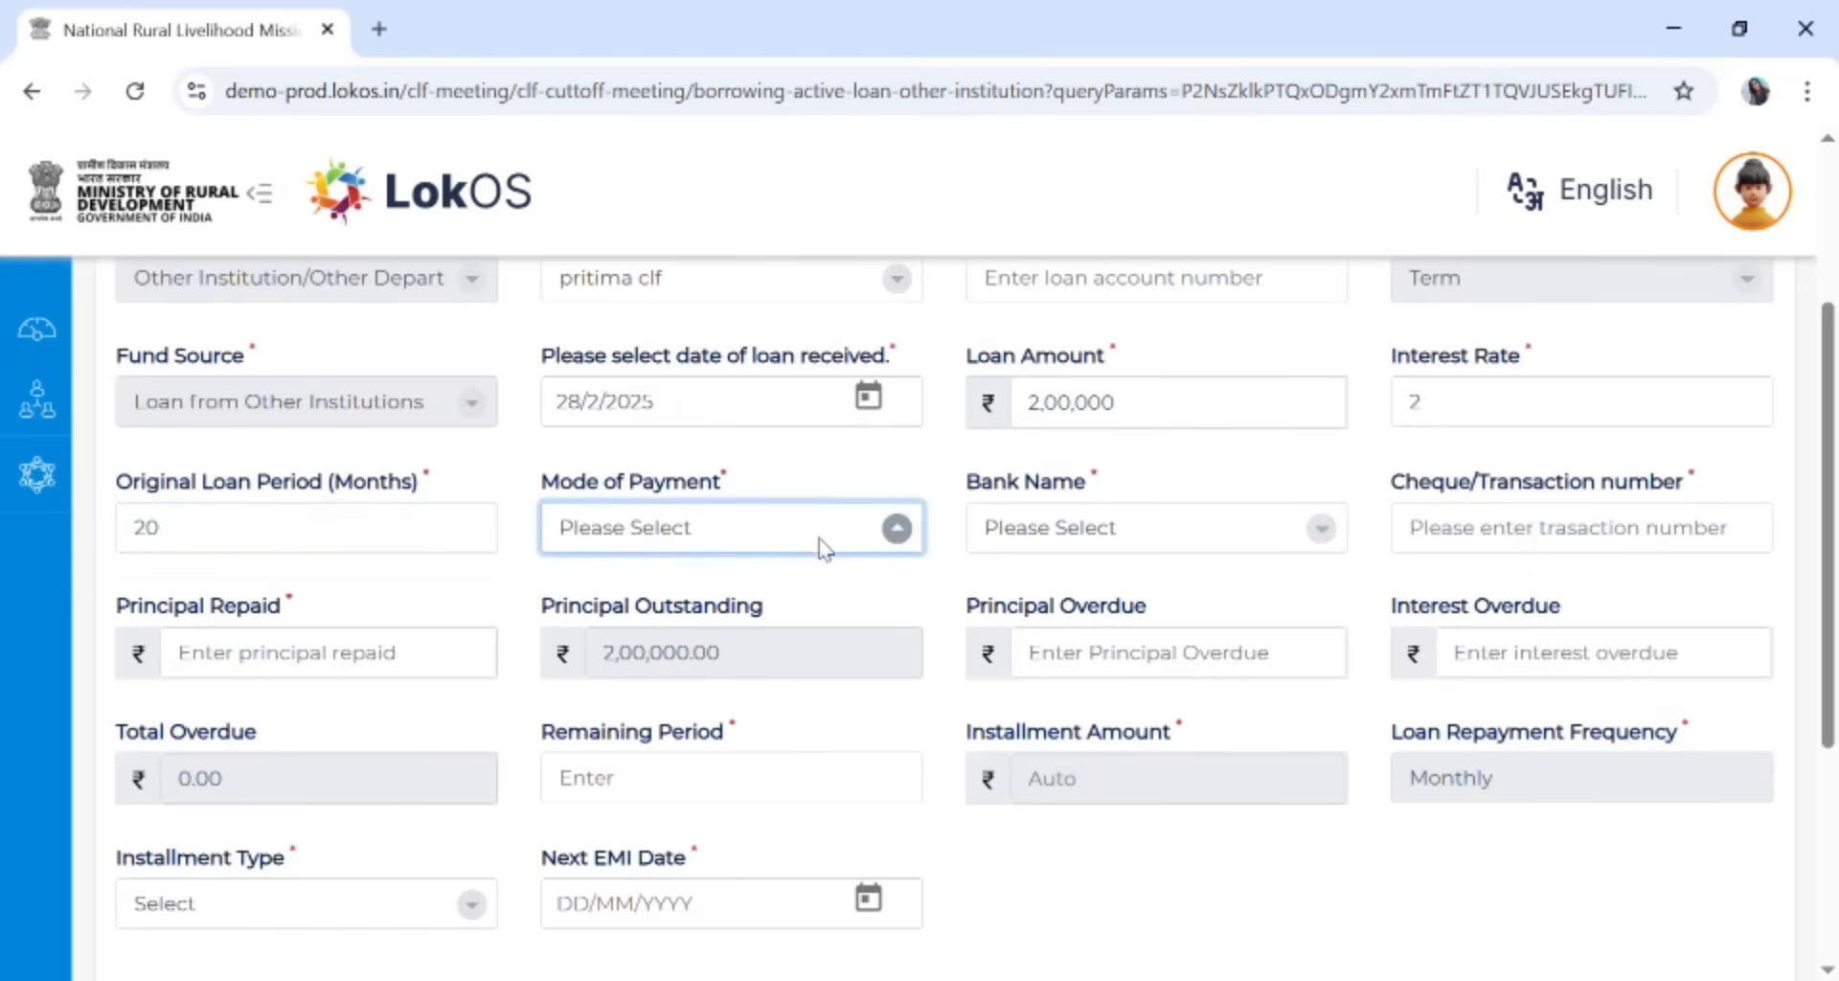
{"action": "left_click", "coordinate": [604, 618]}
{"action": "left_click", "coordinate": [1226, 542]}
{"action": "left_click", "coordinate": [1209, 613]}
{"action": "left_click", "coordinate": [1442, 543]}
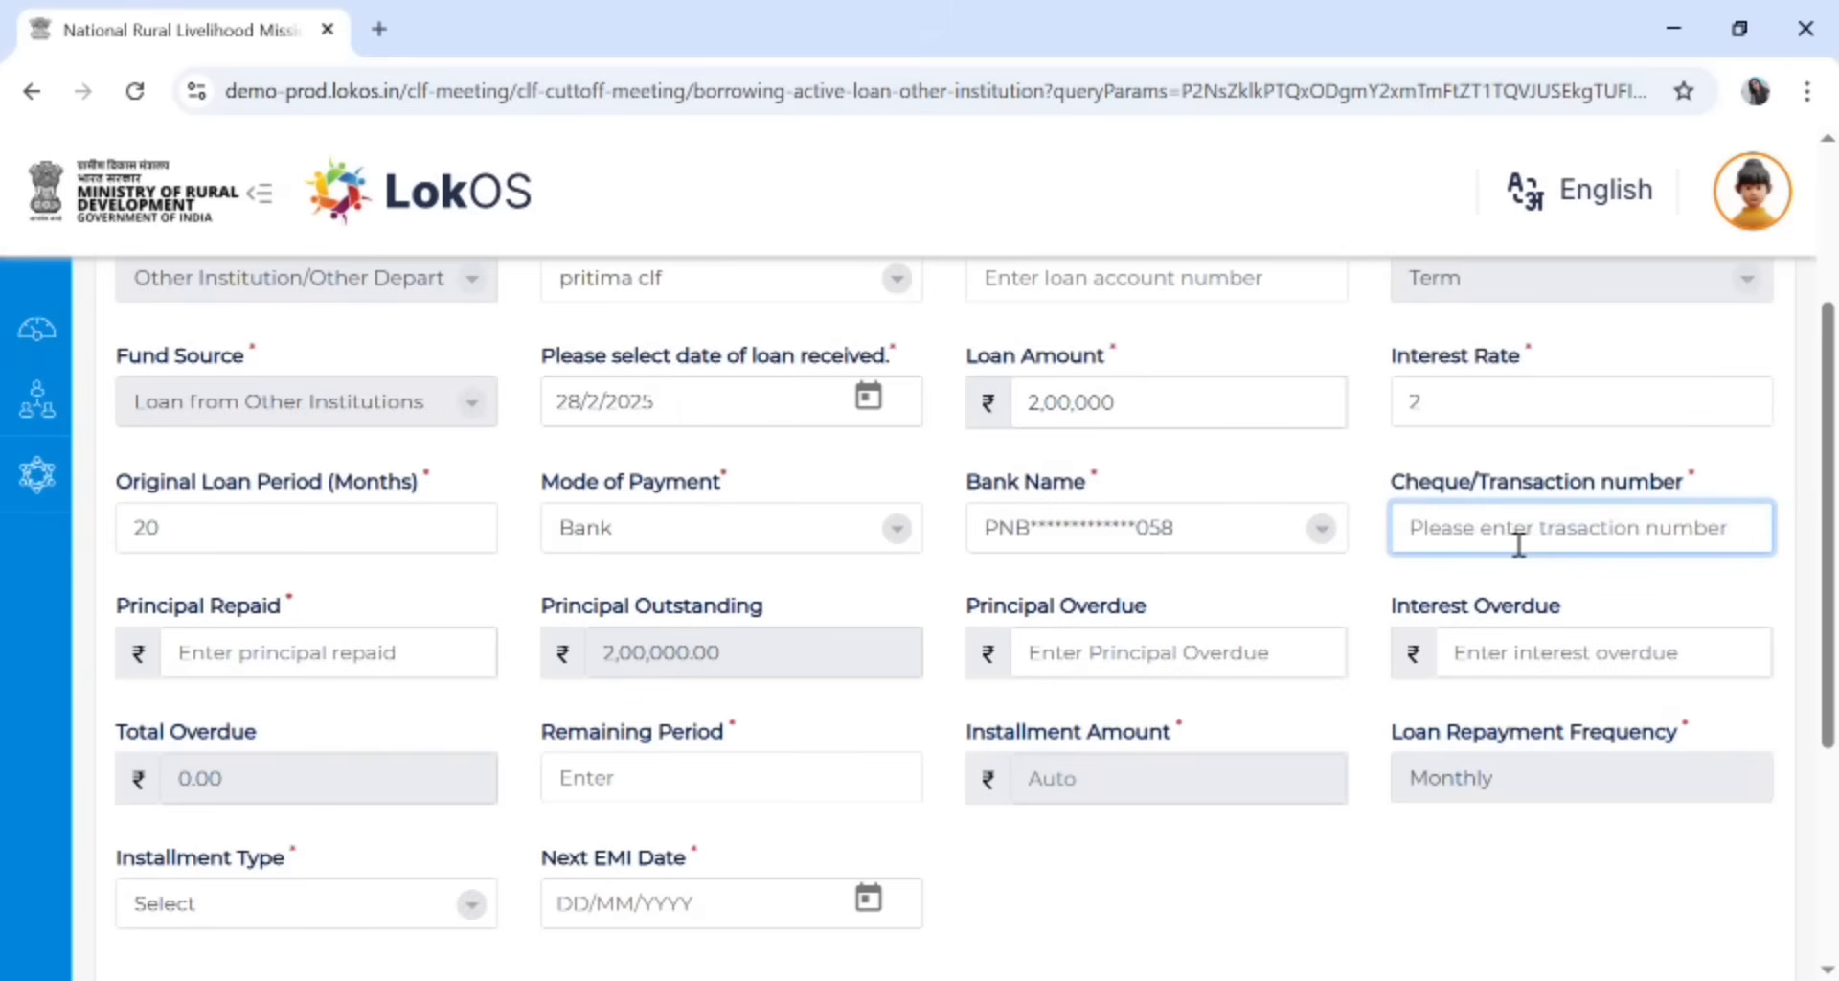
{"action": "type", "text": "456789"}
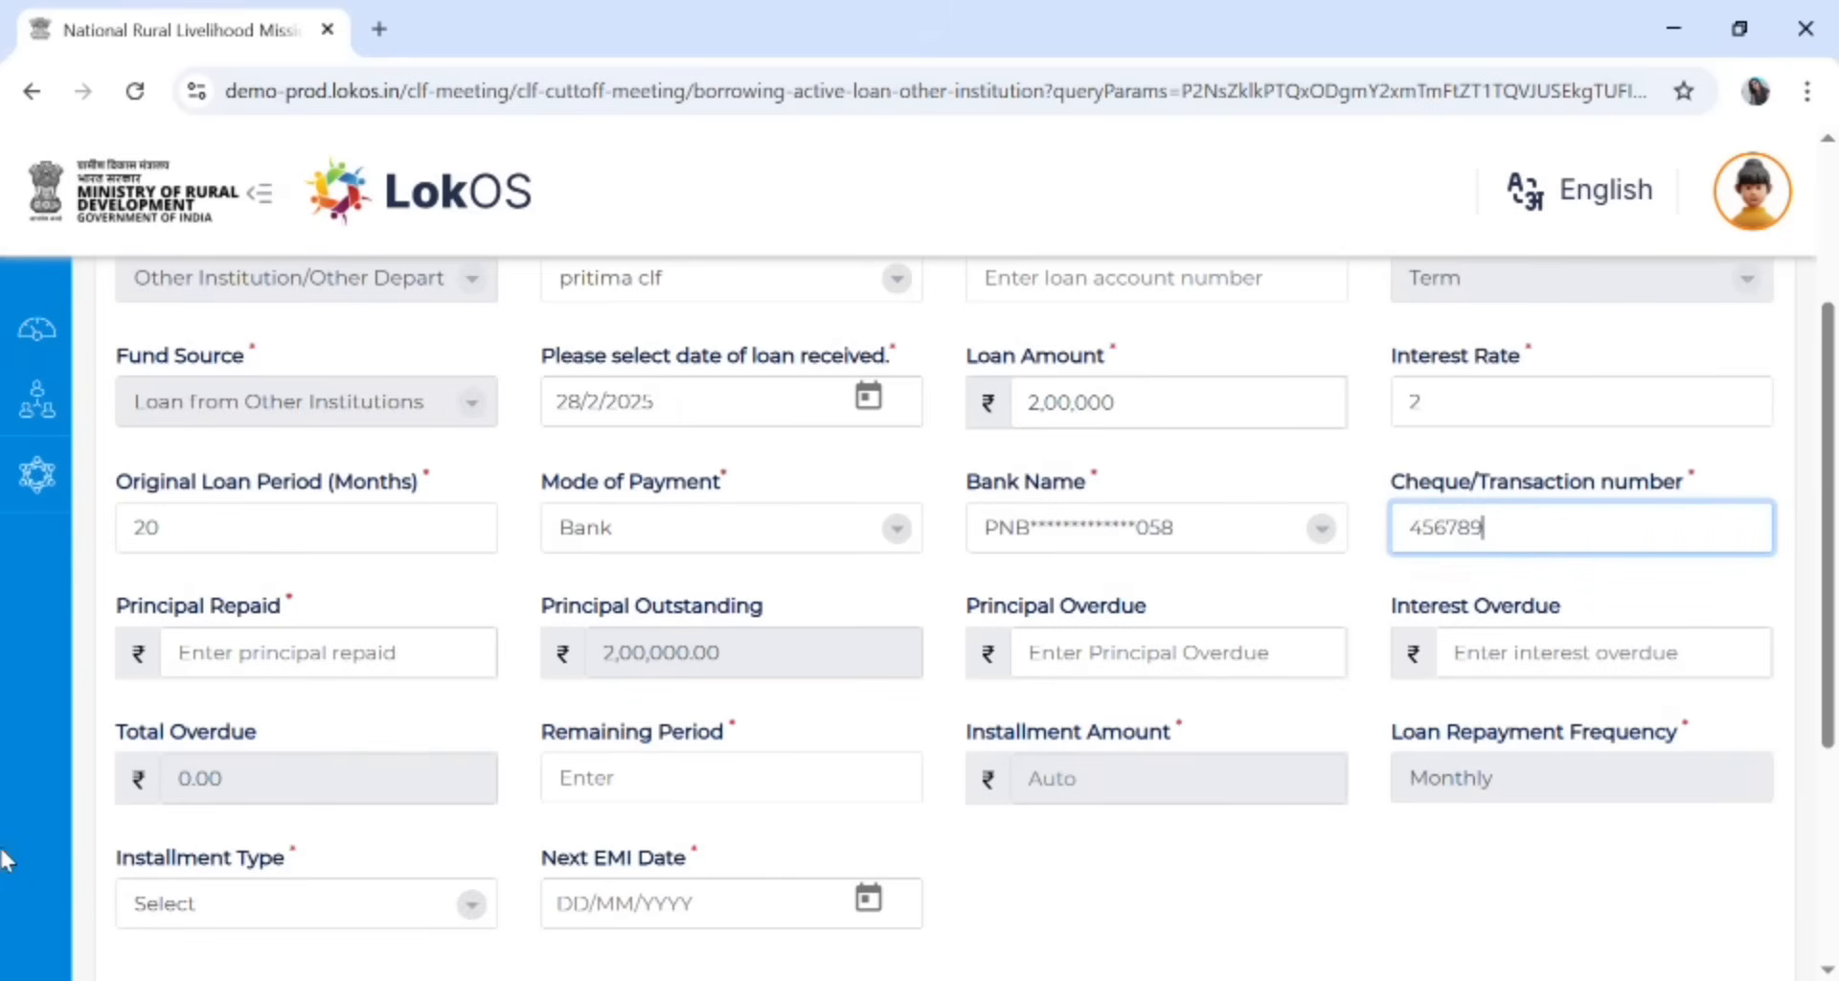
Set the principal repaid to 10,000 and the interest overdue to 100 for the pritima clf loan
{"action": "left_click", "coordinate": [410, 655]}
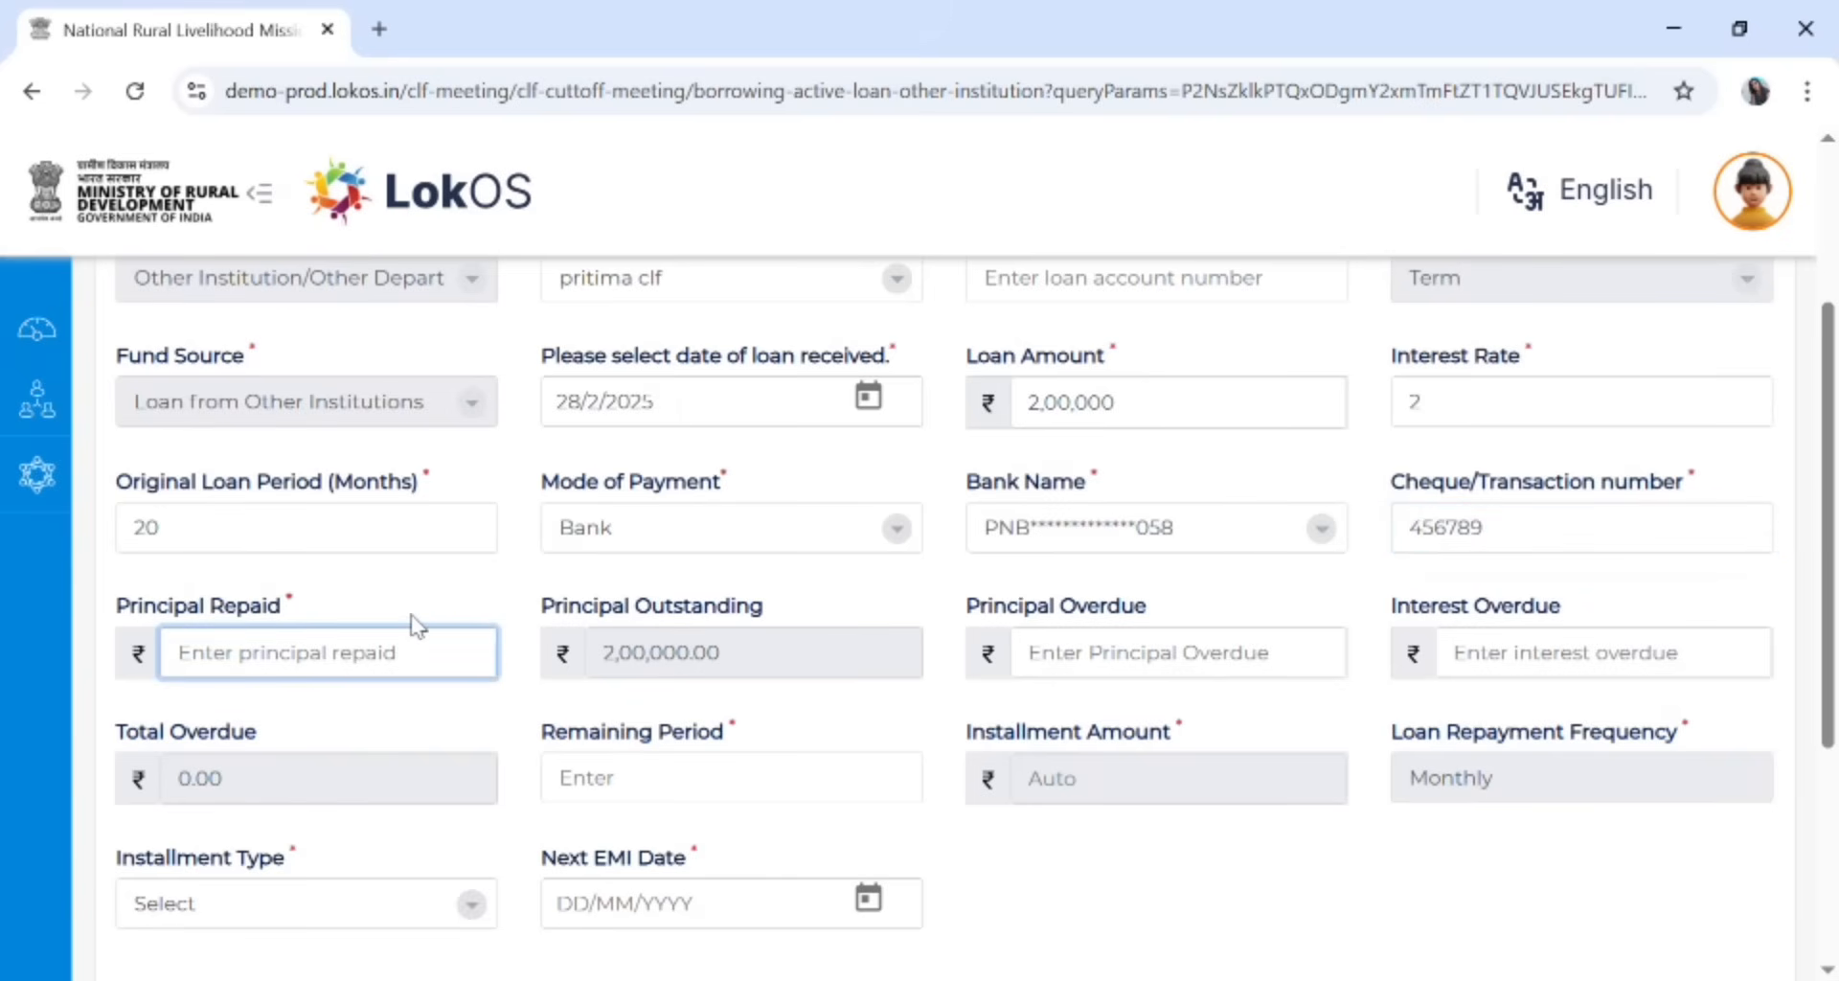
{"action": "type", "text": "10,00"}
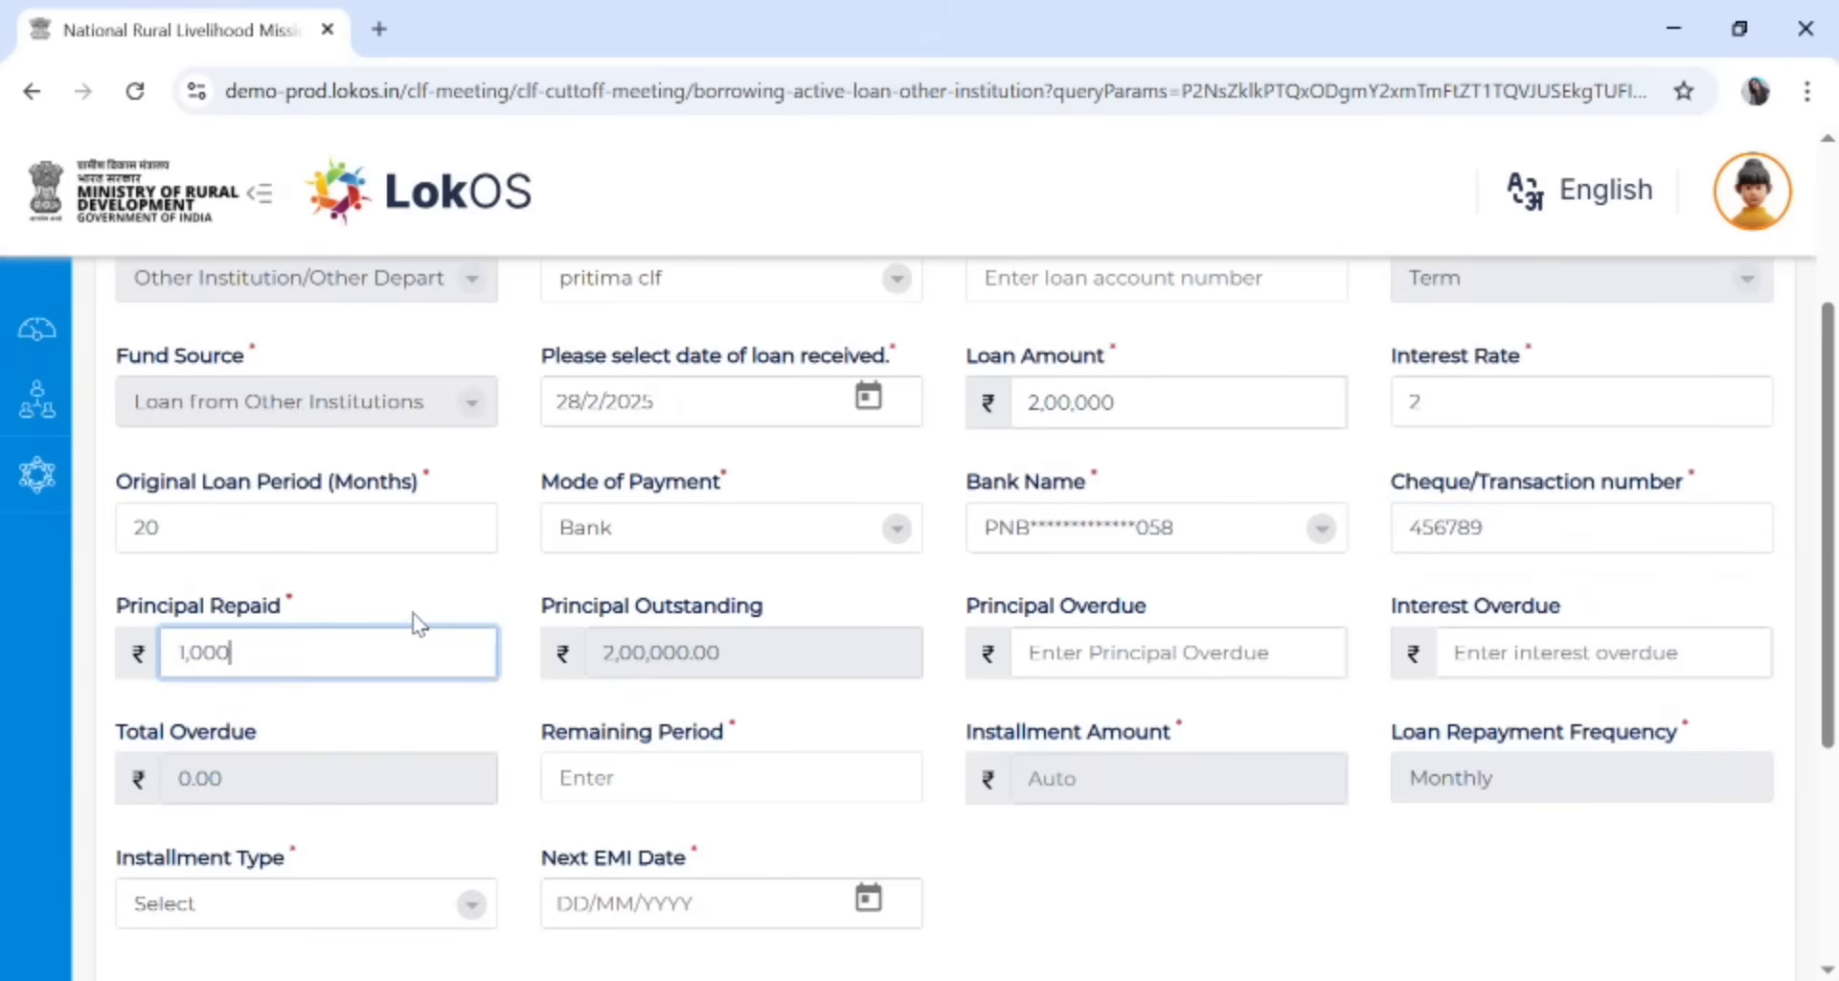
{"action": "type", "text": "0"}
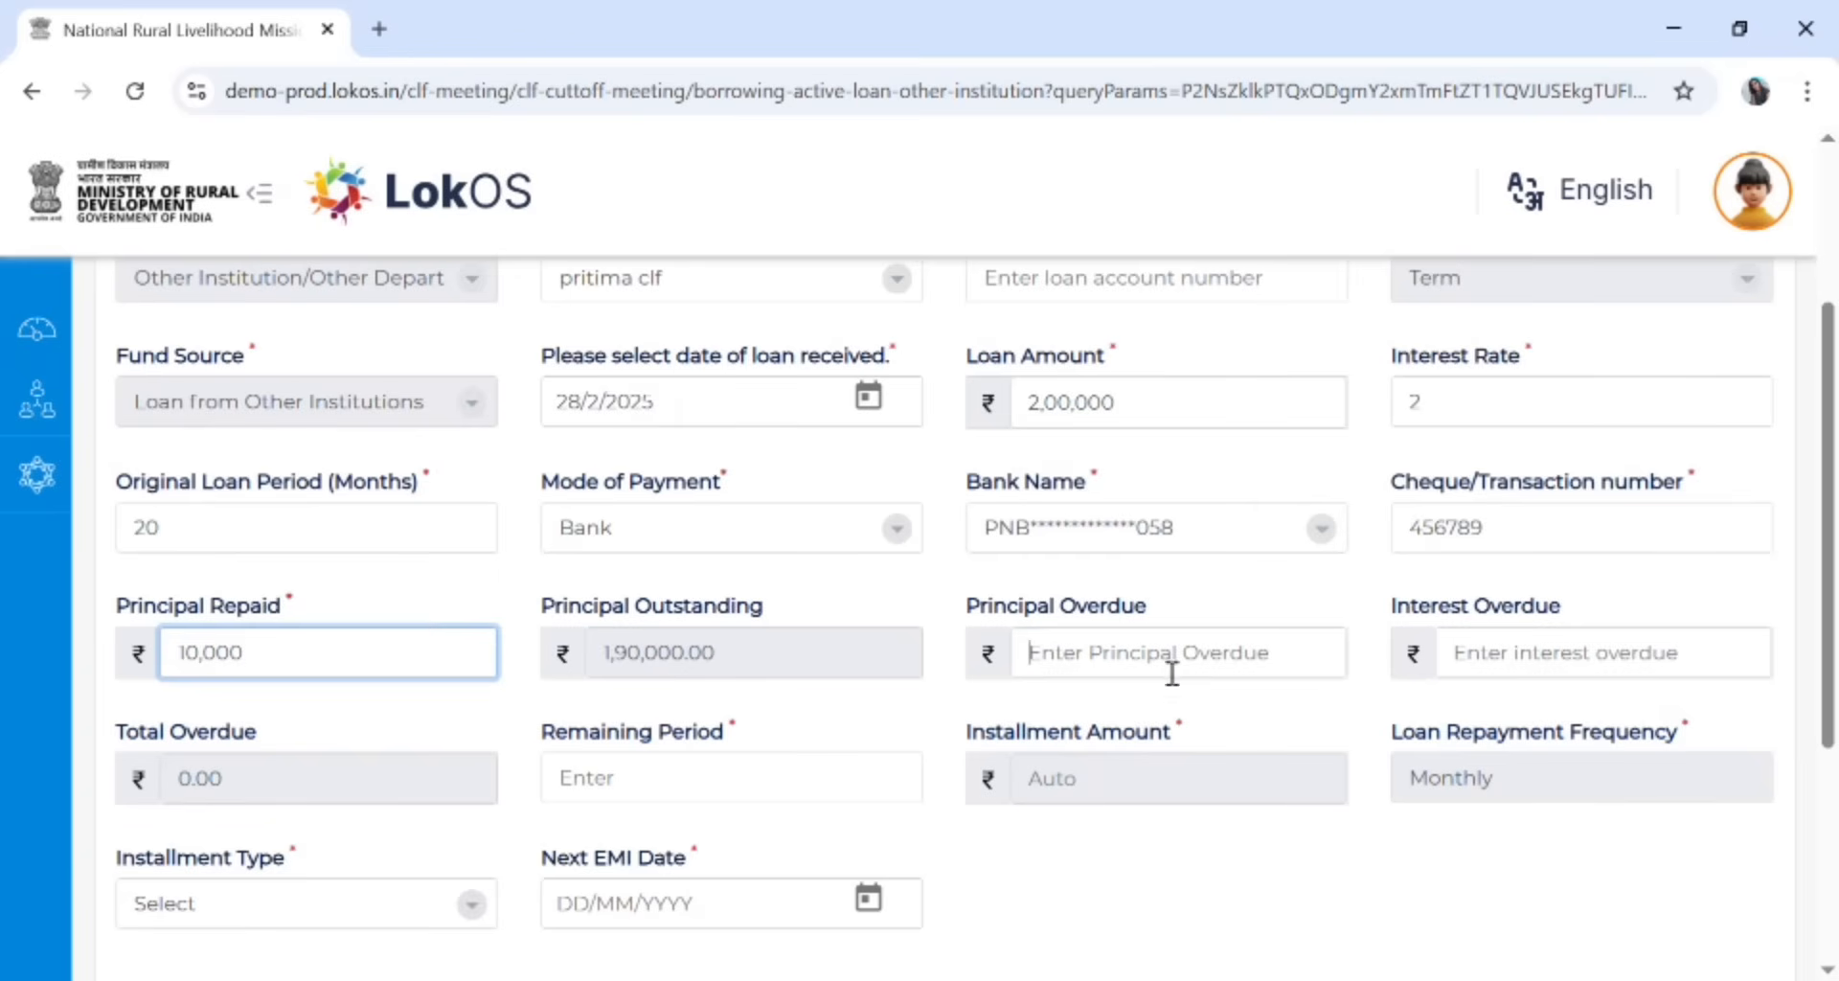
{"action": "left_click", "coordinate": [1167, 663]}
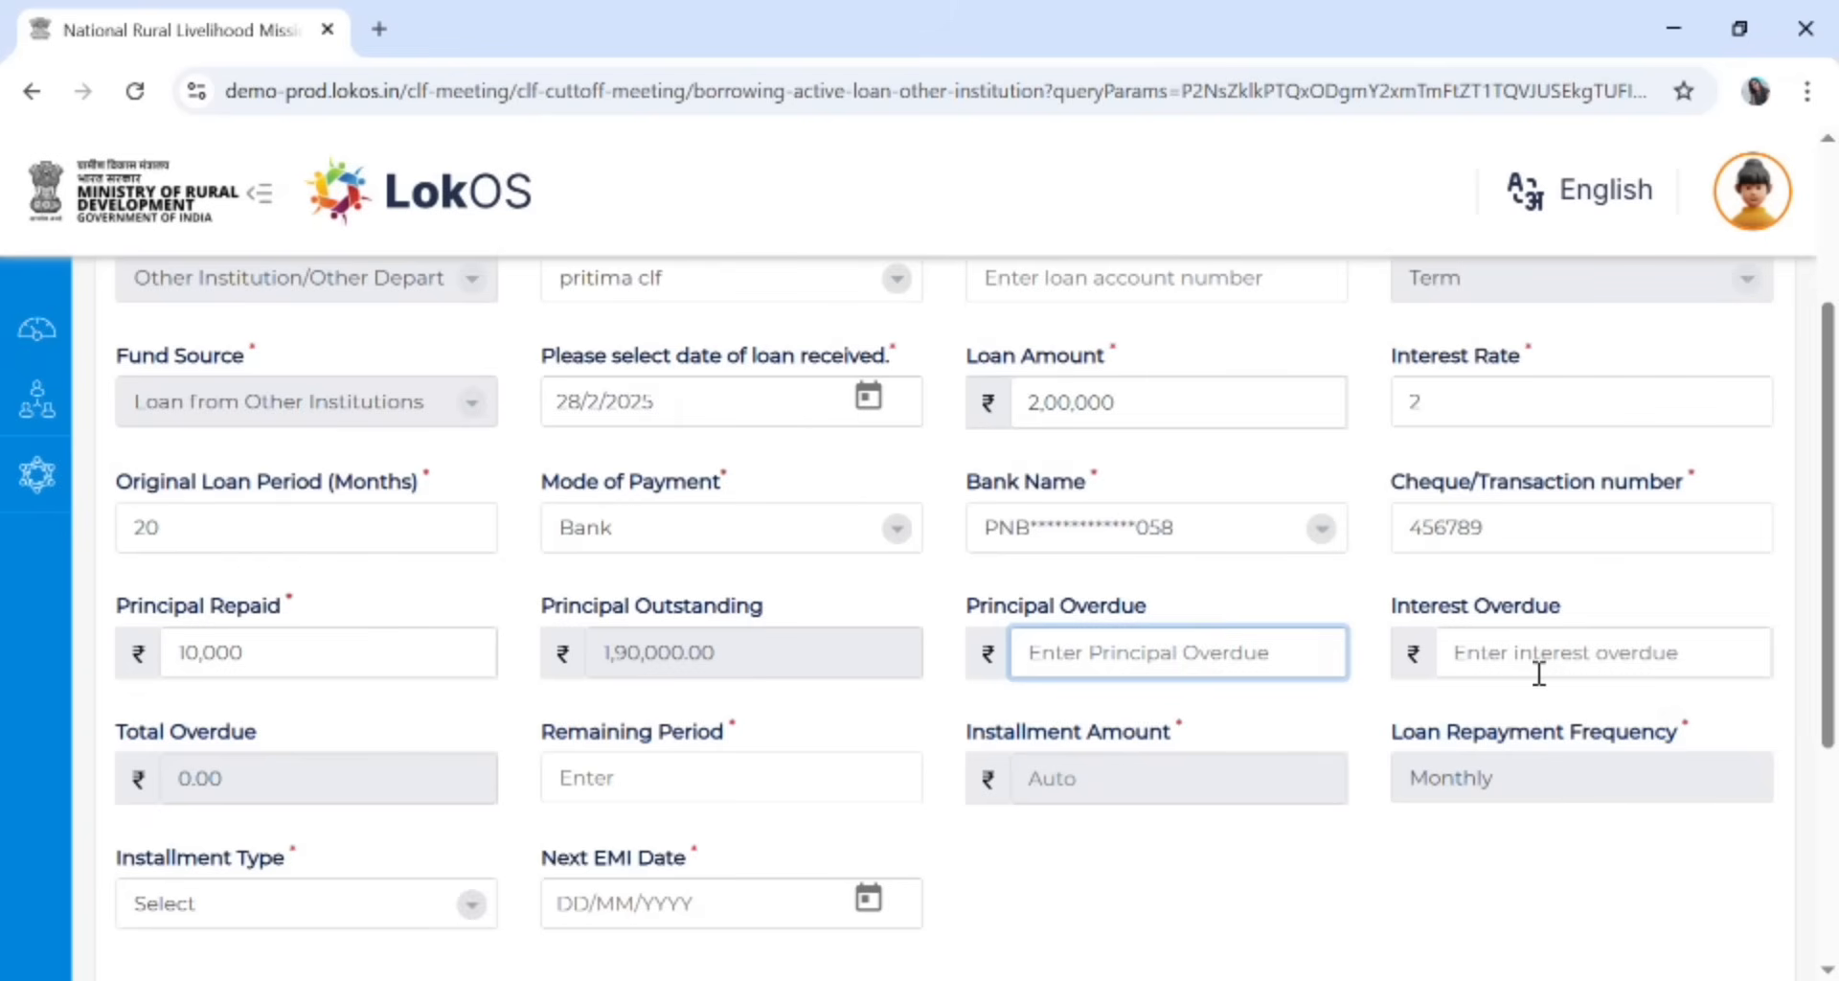
{"action": "left_click", "coordinate": [1600, 657]}
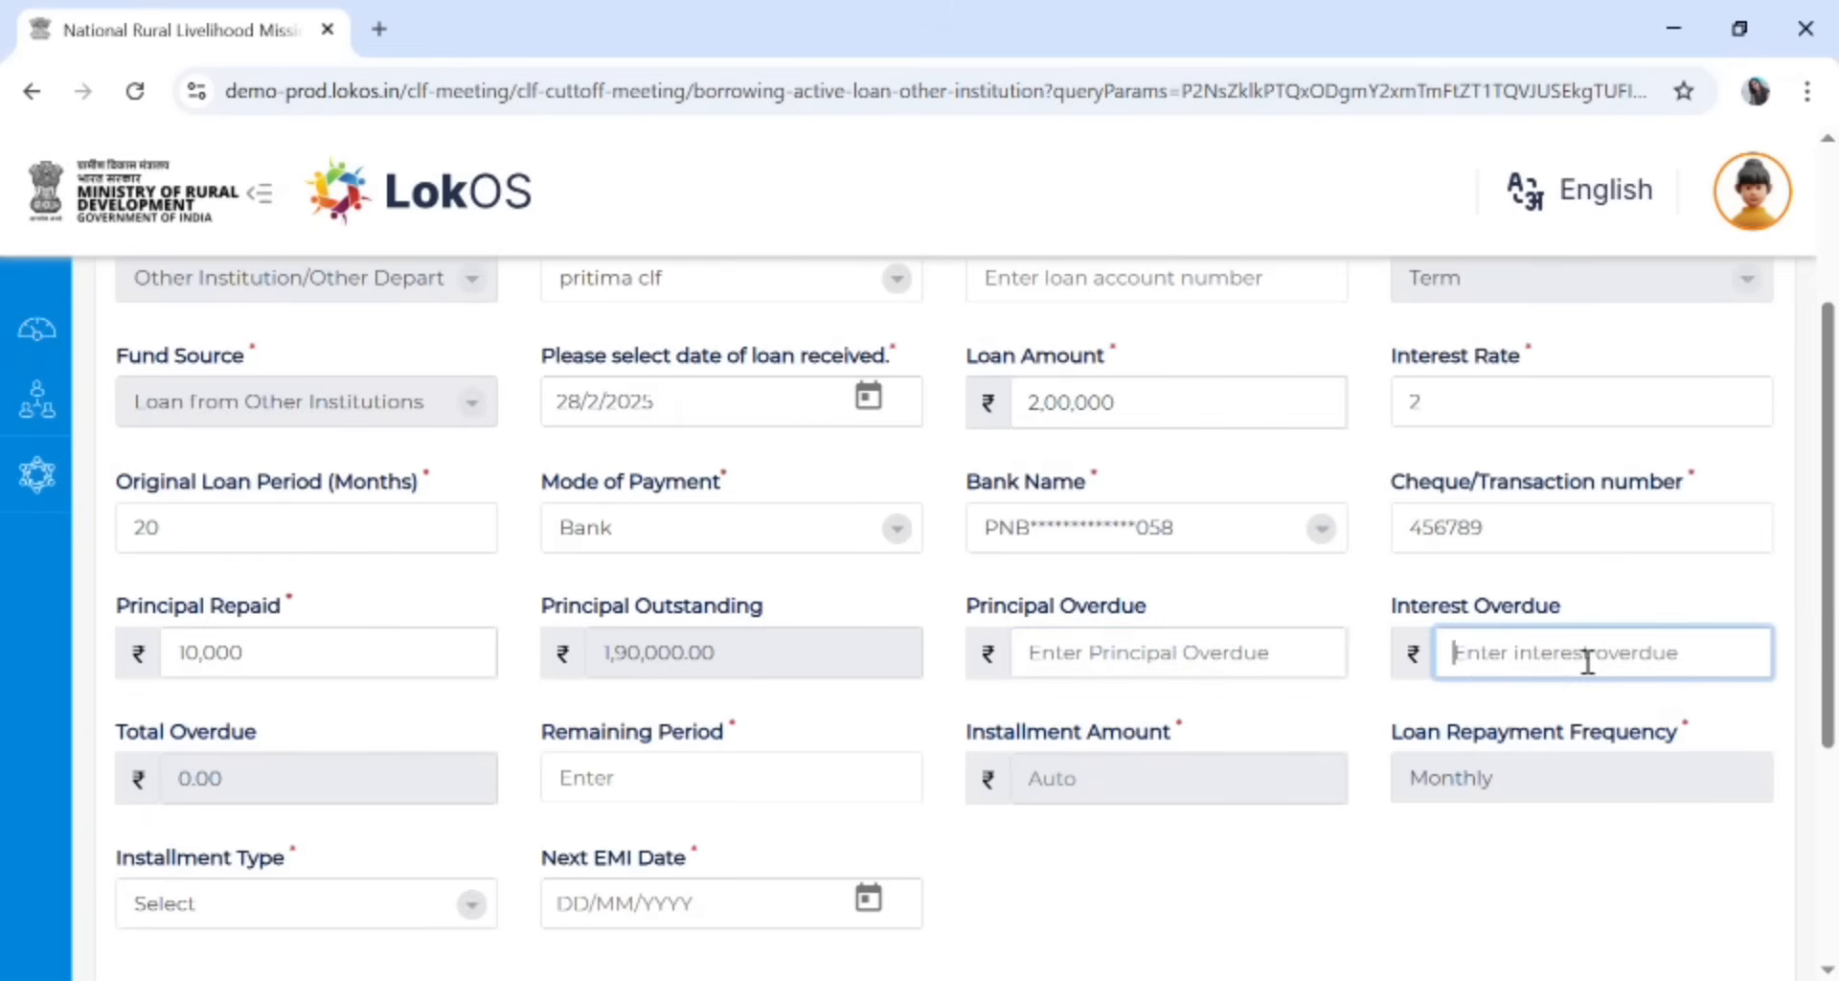
{"action": "type", "text": "1,"}
{"action": "type", "text": "00"}
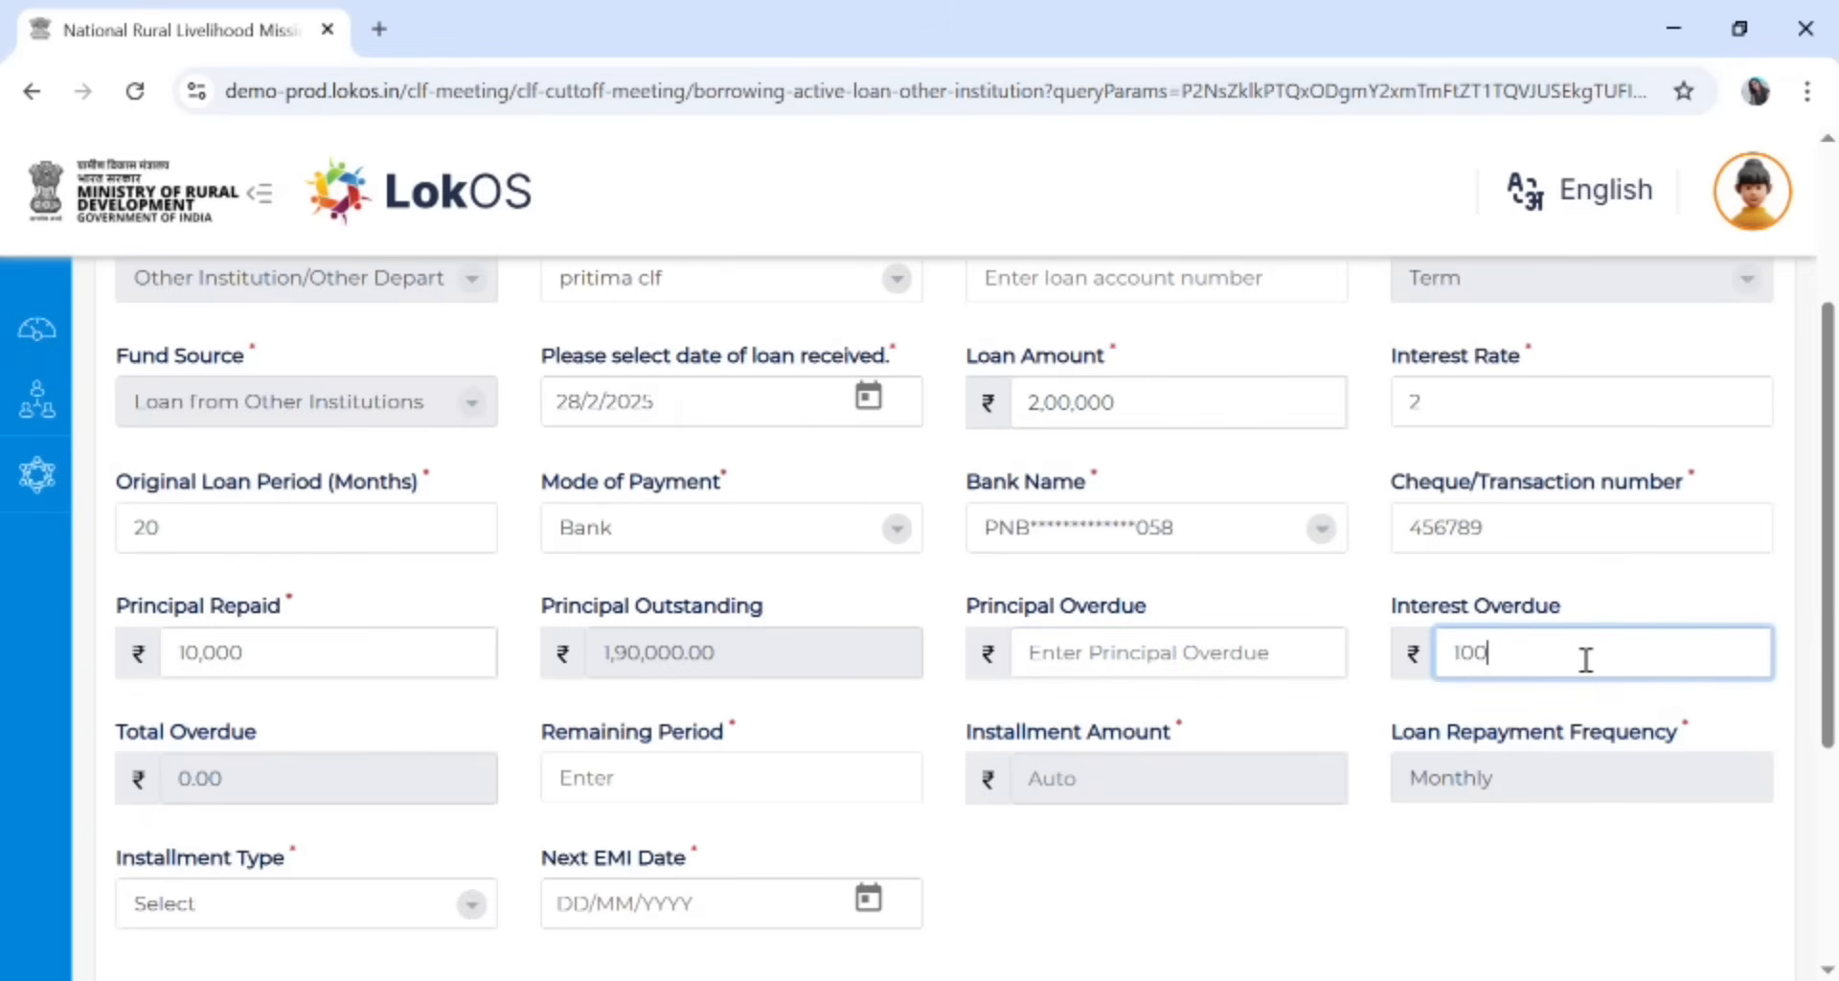
{"action": "type", "text": "0"}
{"action": "left_click", "coordinate": [462, 779]}
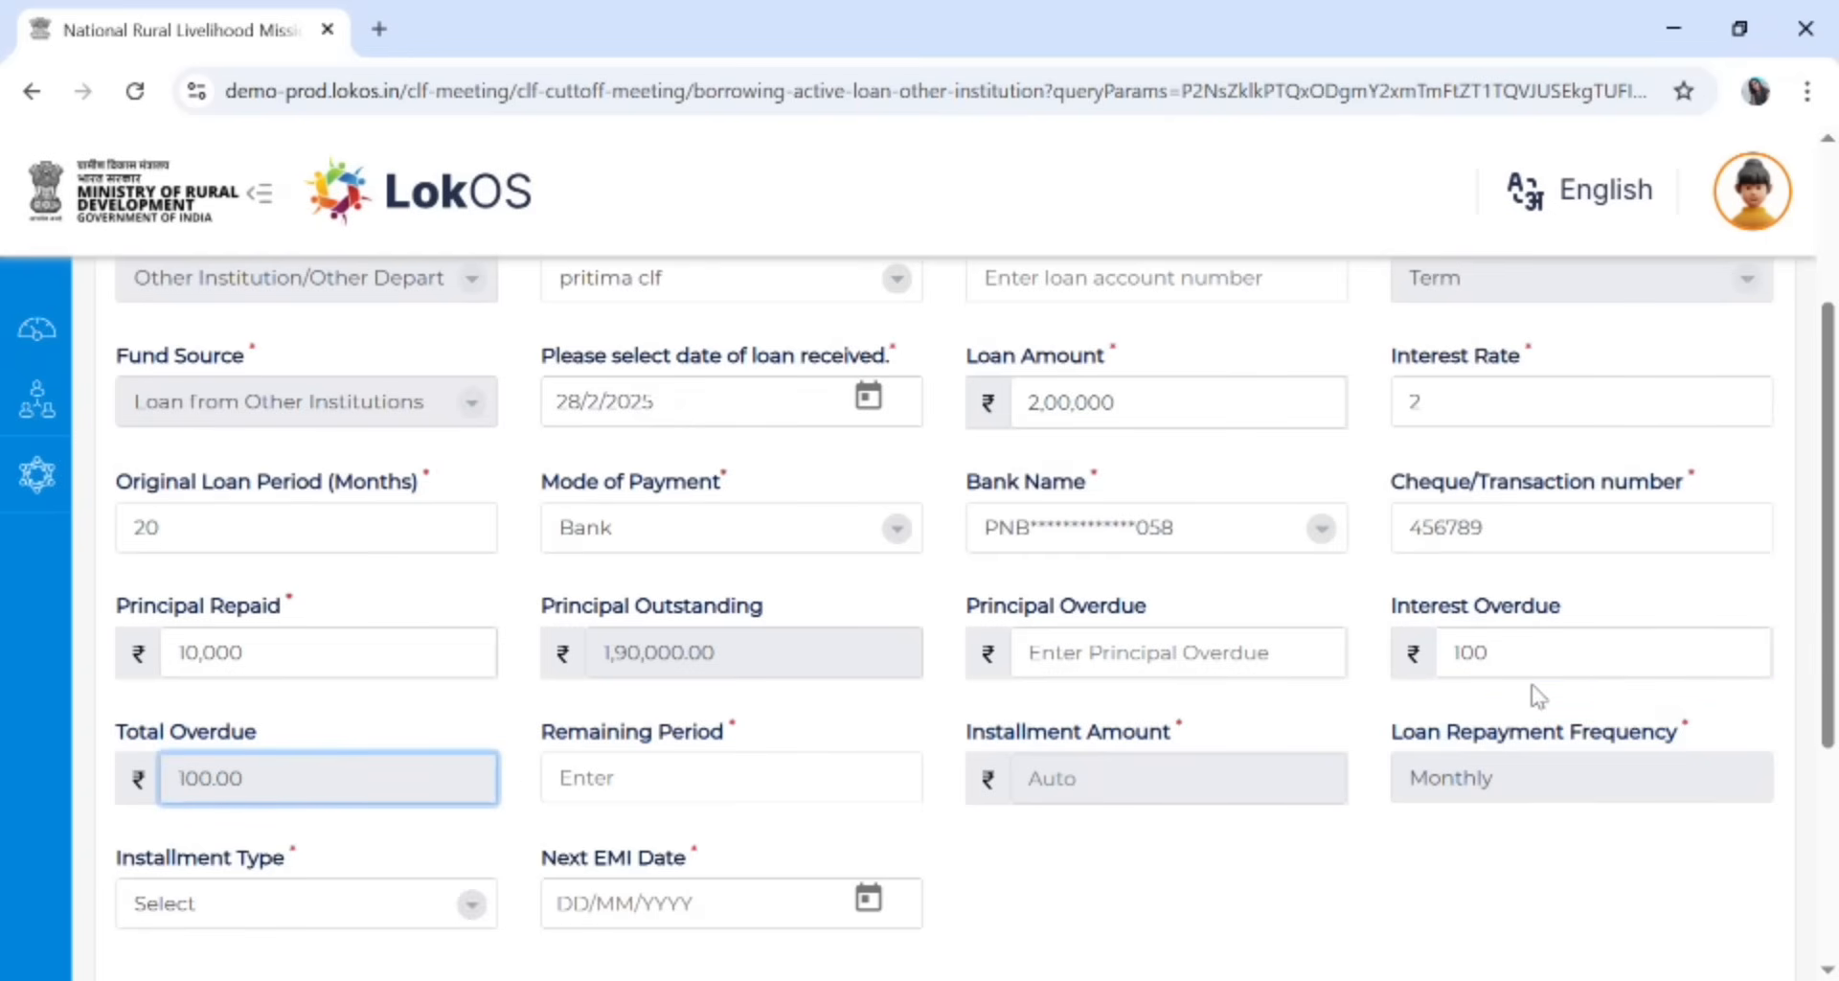
Set the remaining period to 19 and choose Fixed Principal Based as the installment type
{"action": "left_click", "coordinate": [671, 800]}
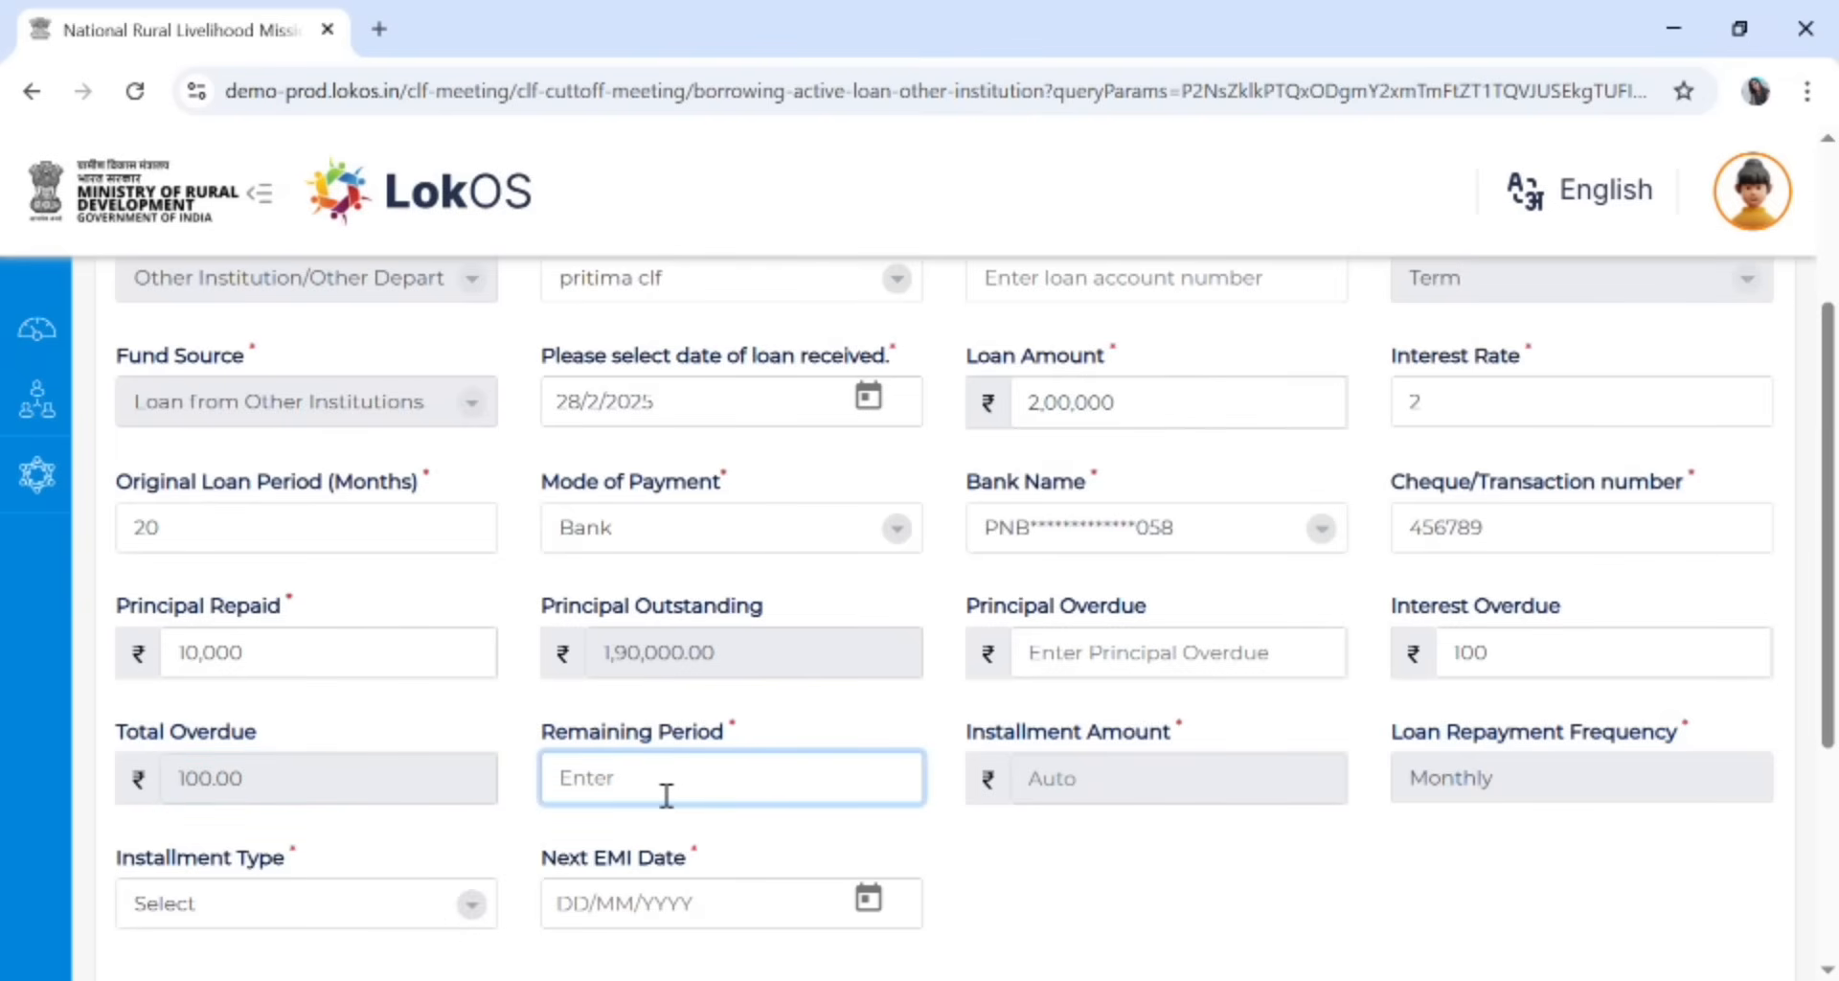
{"action": "type", "text": "19"}
{"action": "left_click", "coordinate": [1245, 780]}
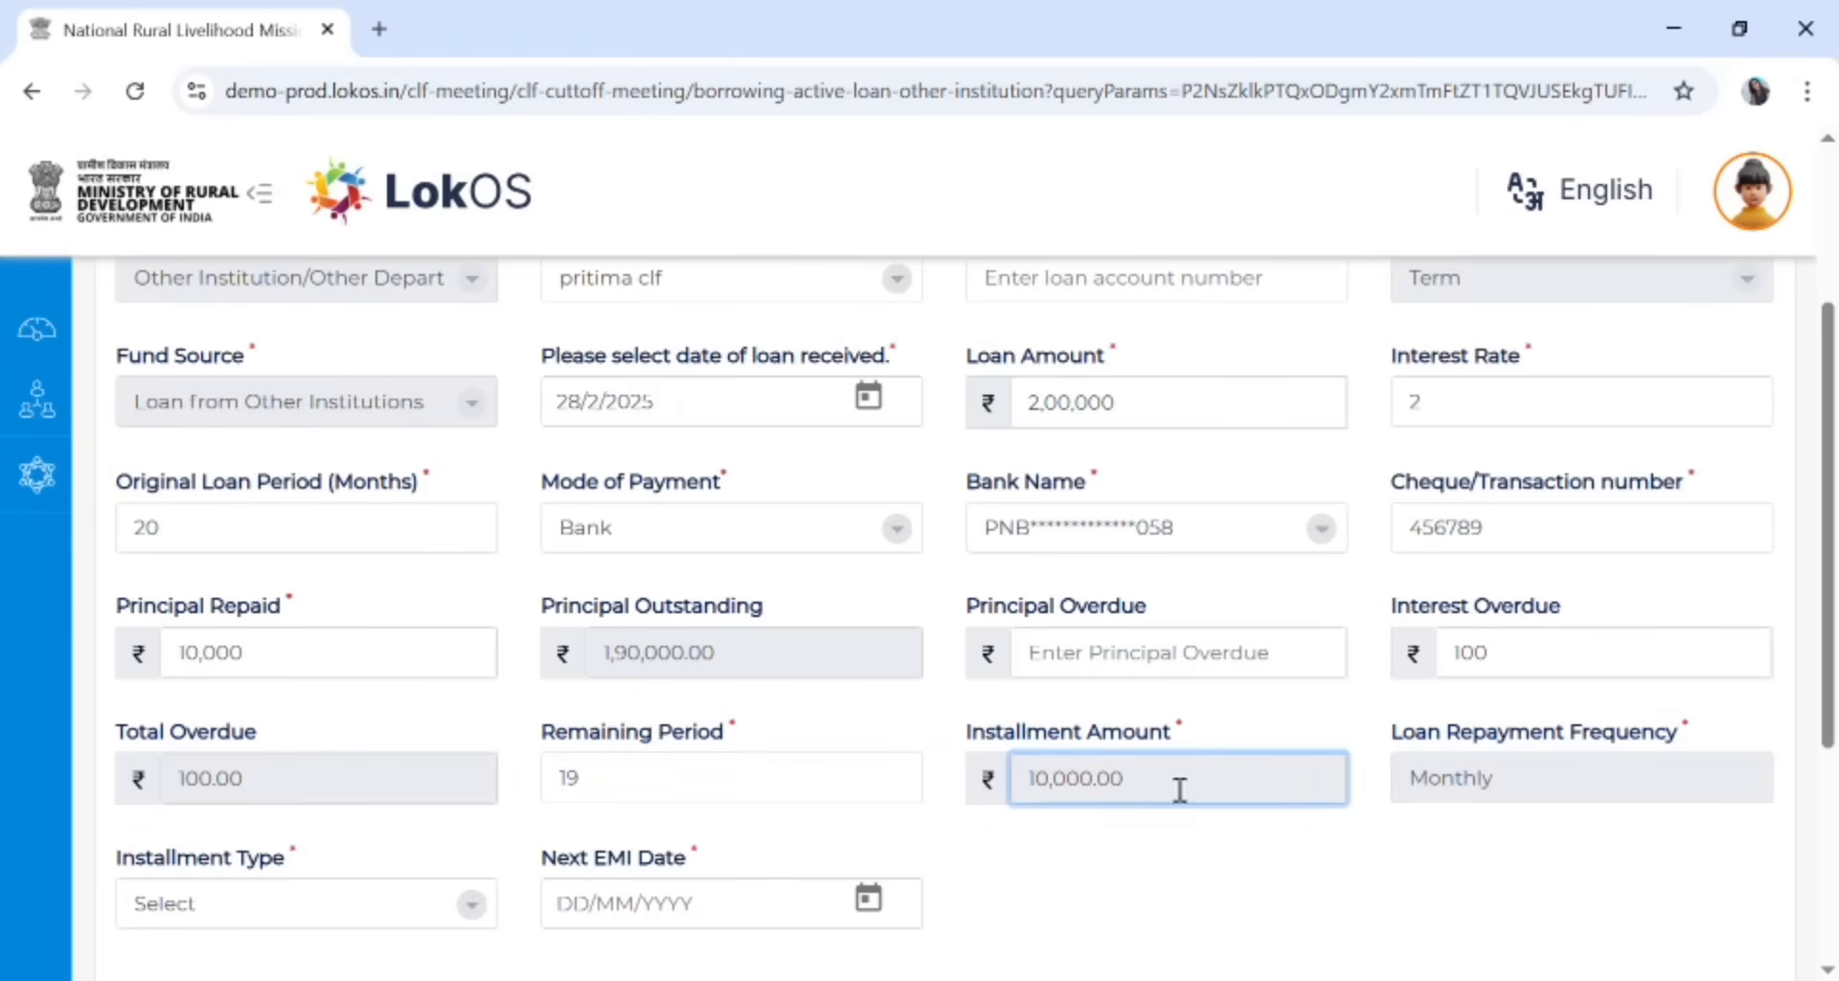
{"action": "left_click", "coordinate": [271, 905]}
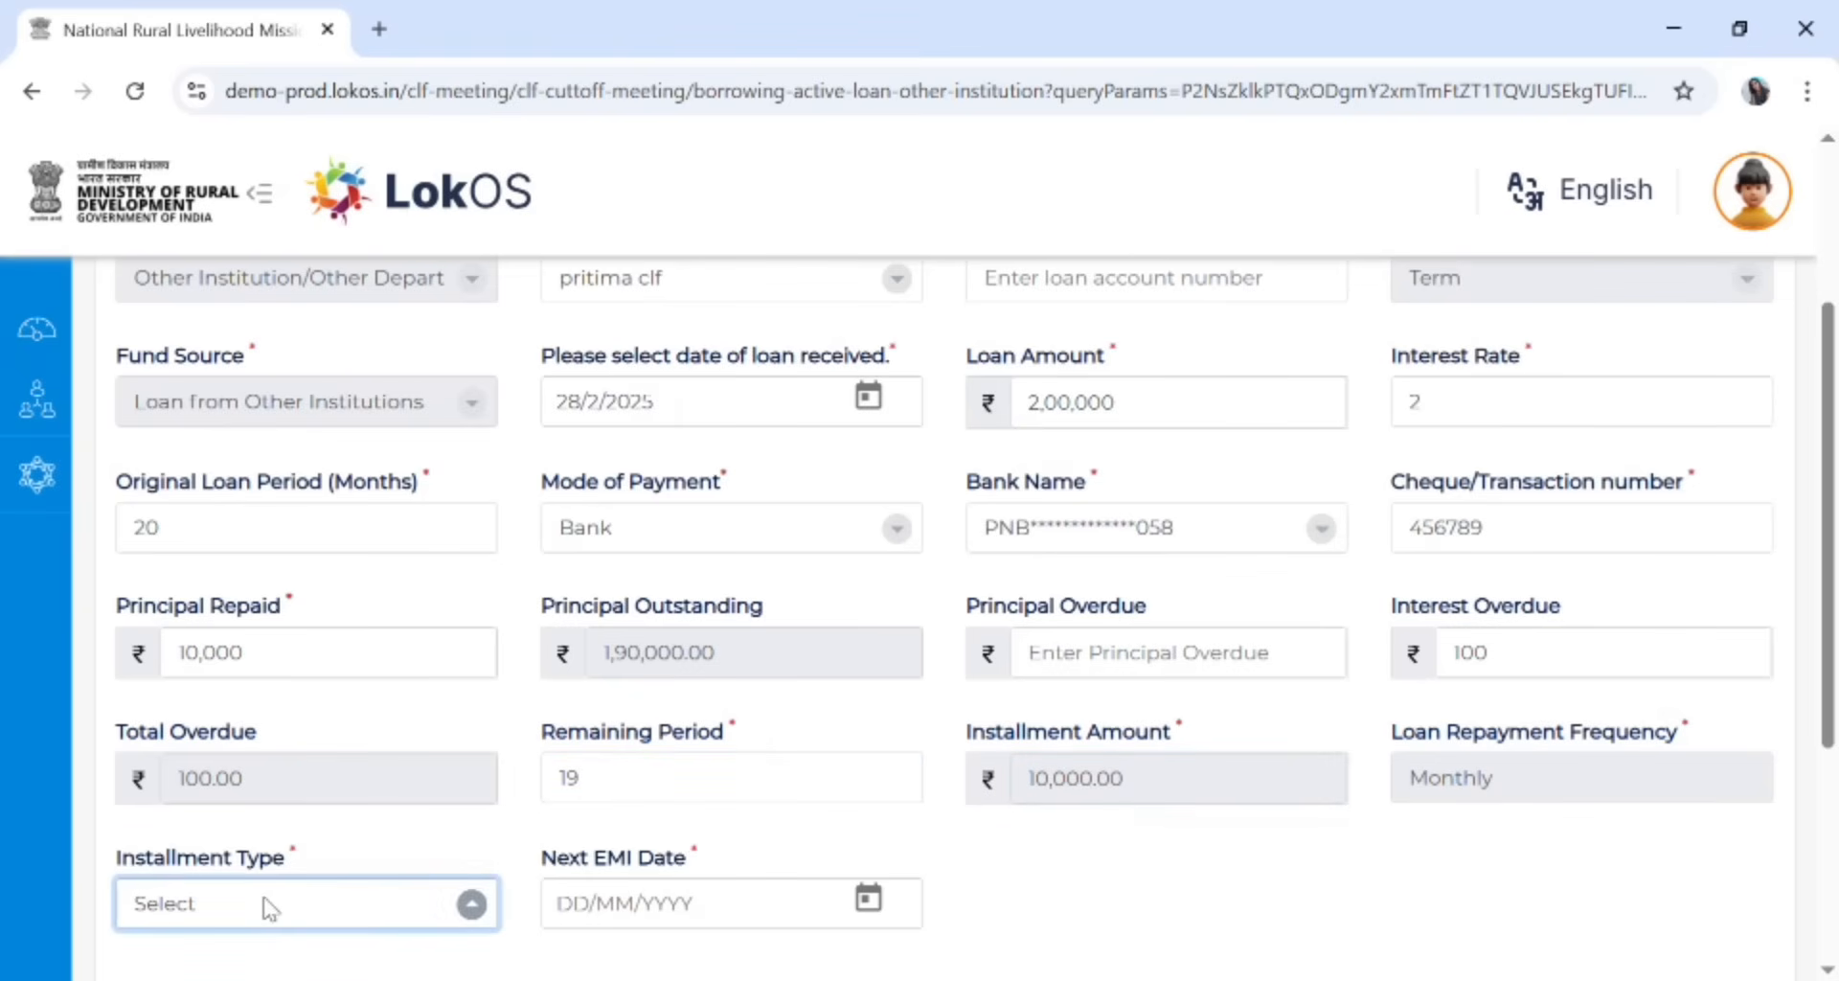
{"action": "left_click", "coordinate": [273, 841]}
Set the loan's next EMI date to 15/4/2025
{"action": "scroll", "coordinate": [273, 839], "scroll_direction": "down", "scroll_amount": 3}
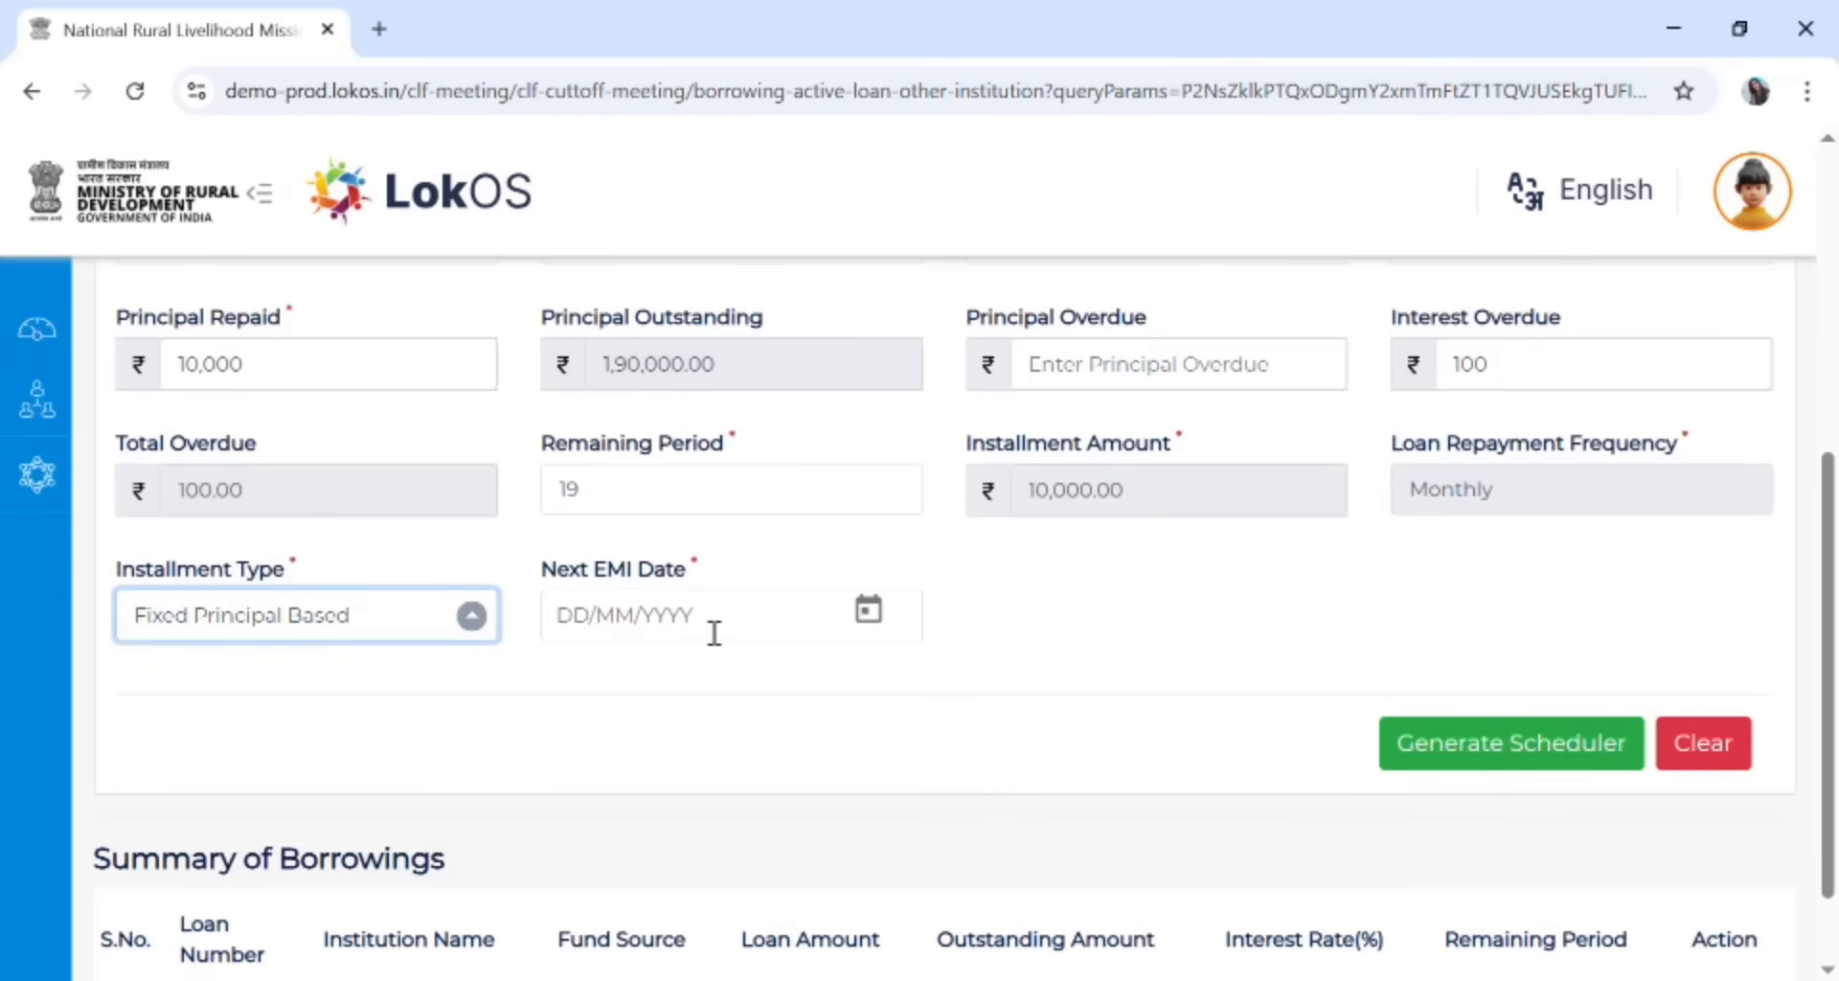
{"action": "left_click", "coordinate": [873, 613]}
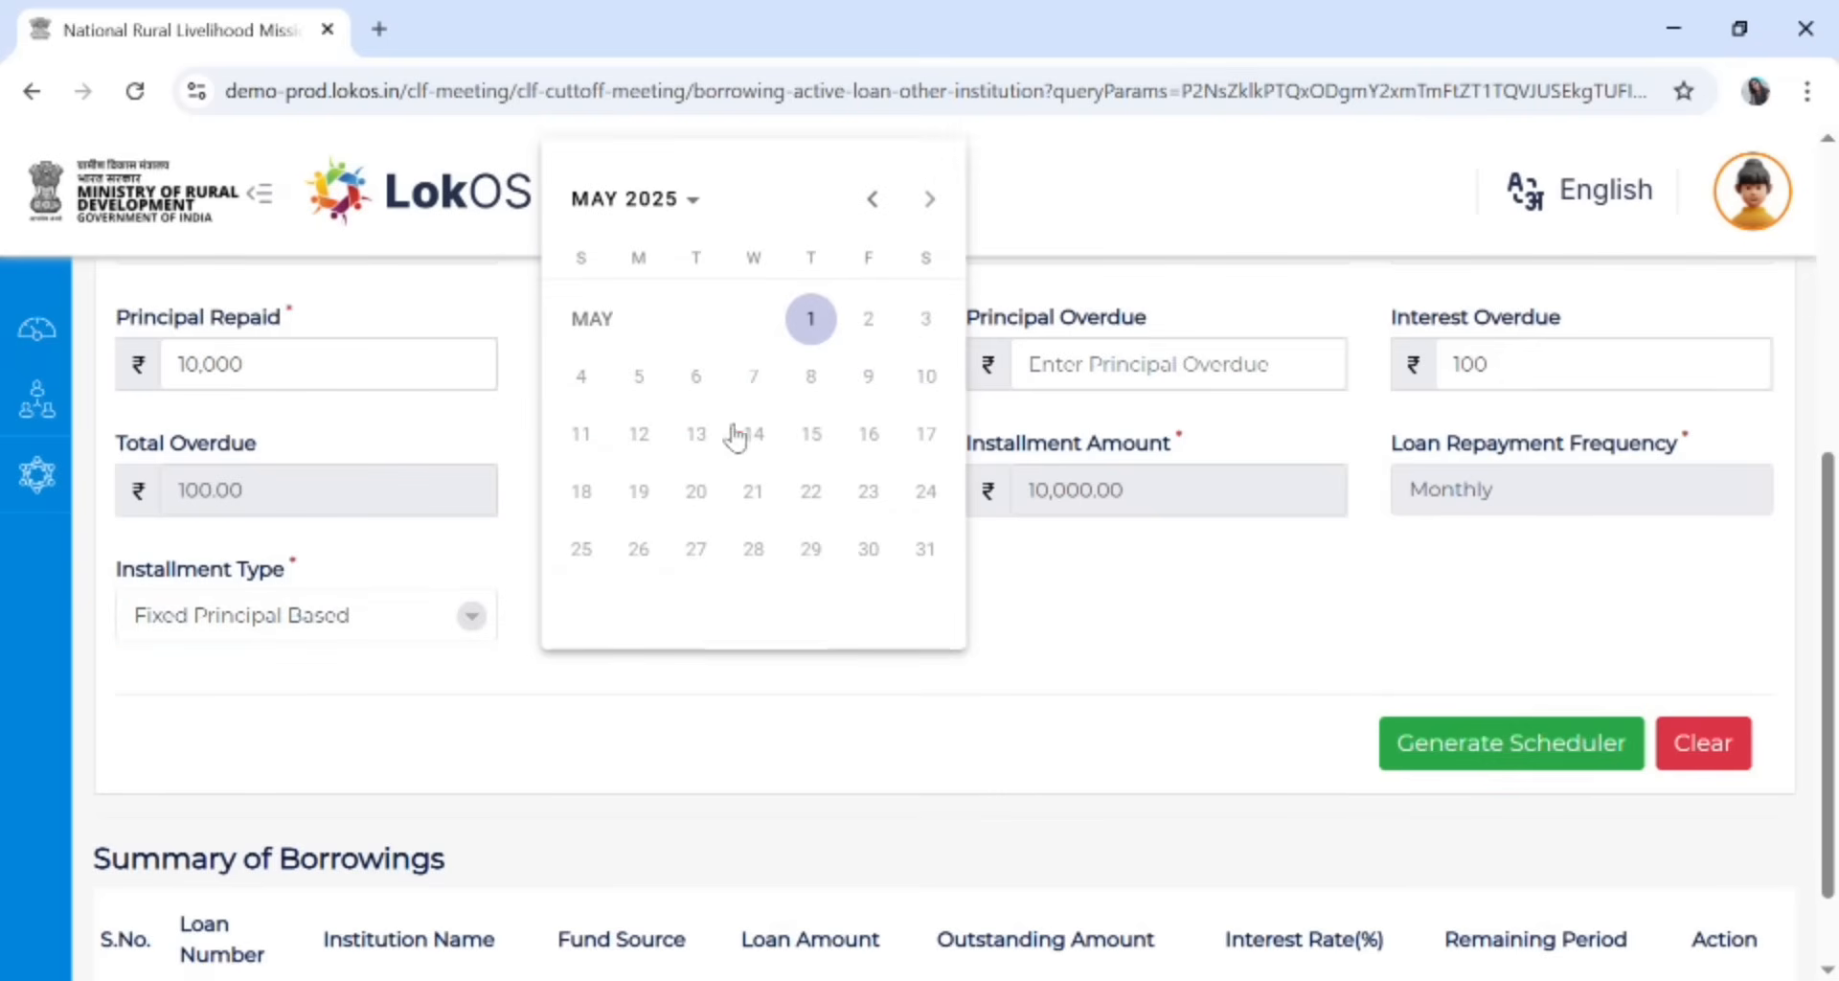
{"action": "left_click", "coordinate": [887, 201]}
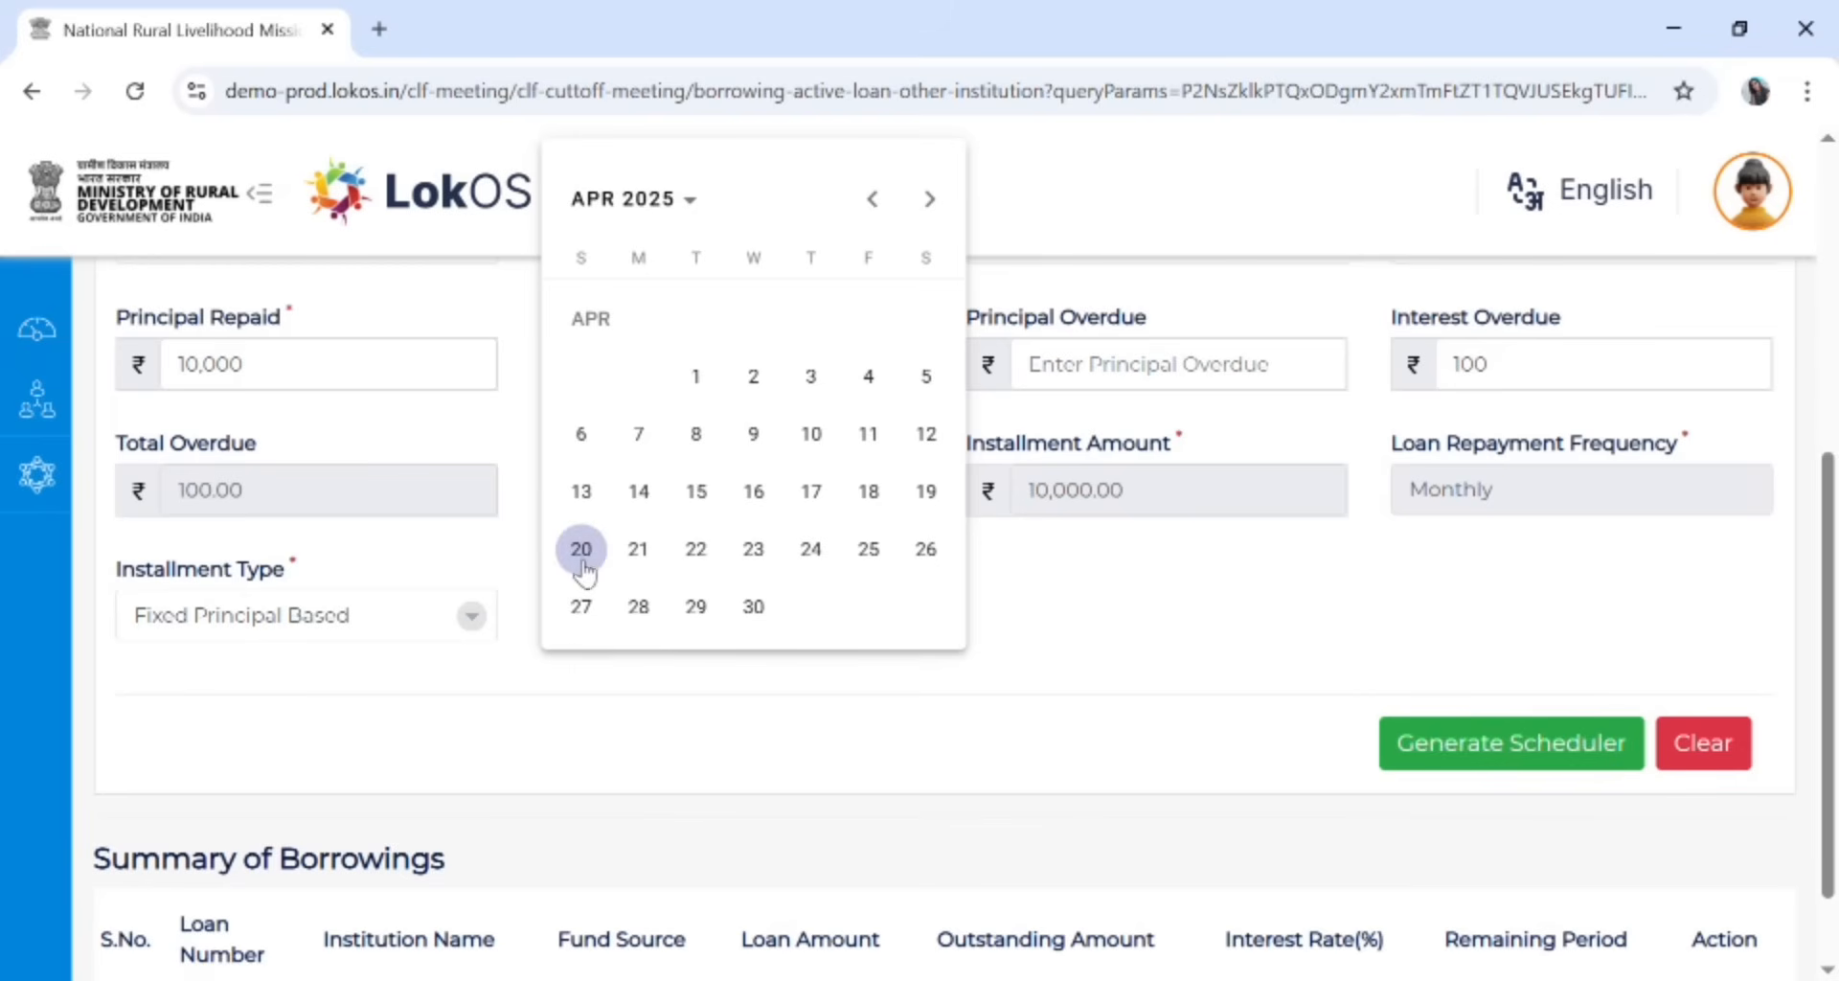
{"action": "left_click", "coordinate": [696, 492]}
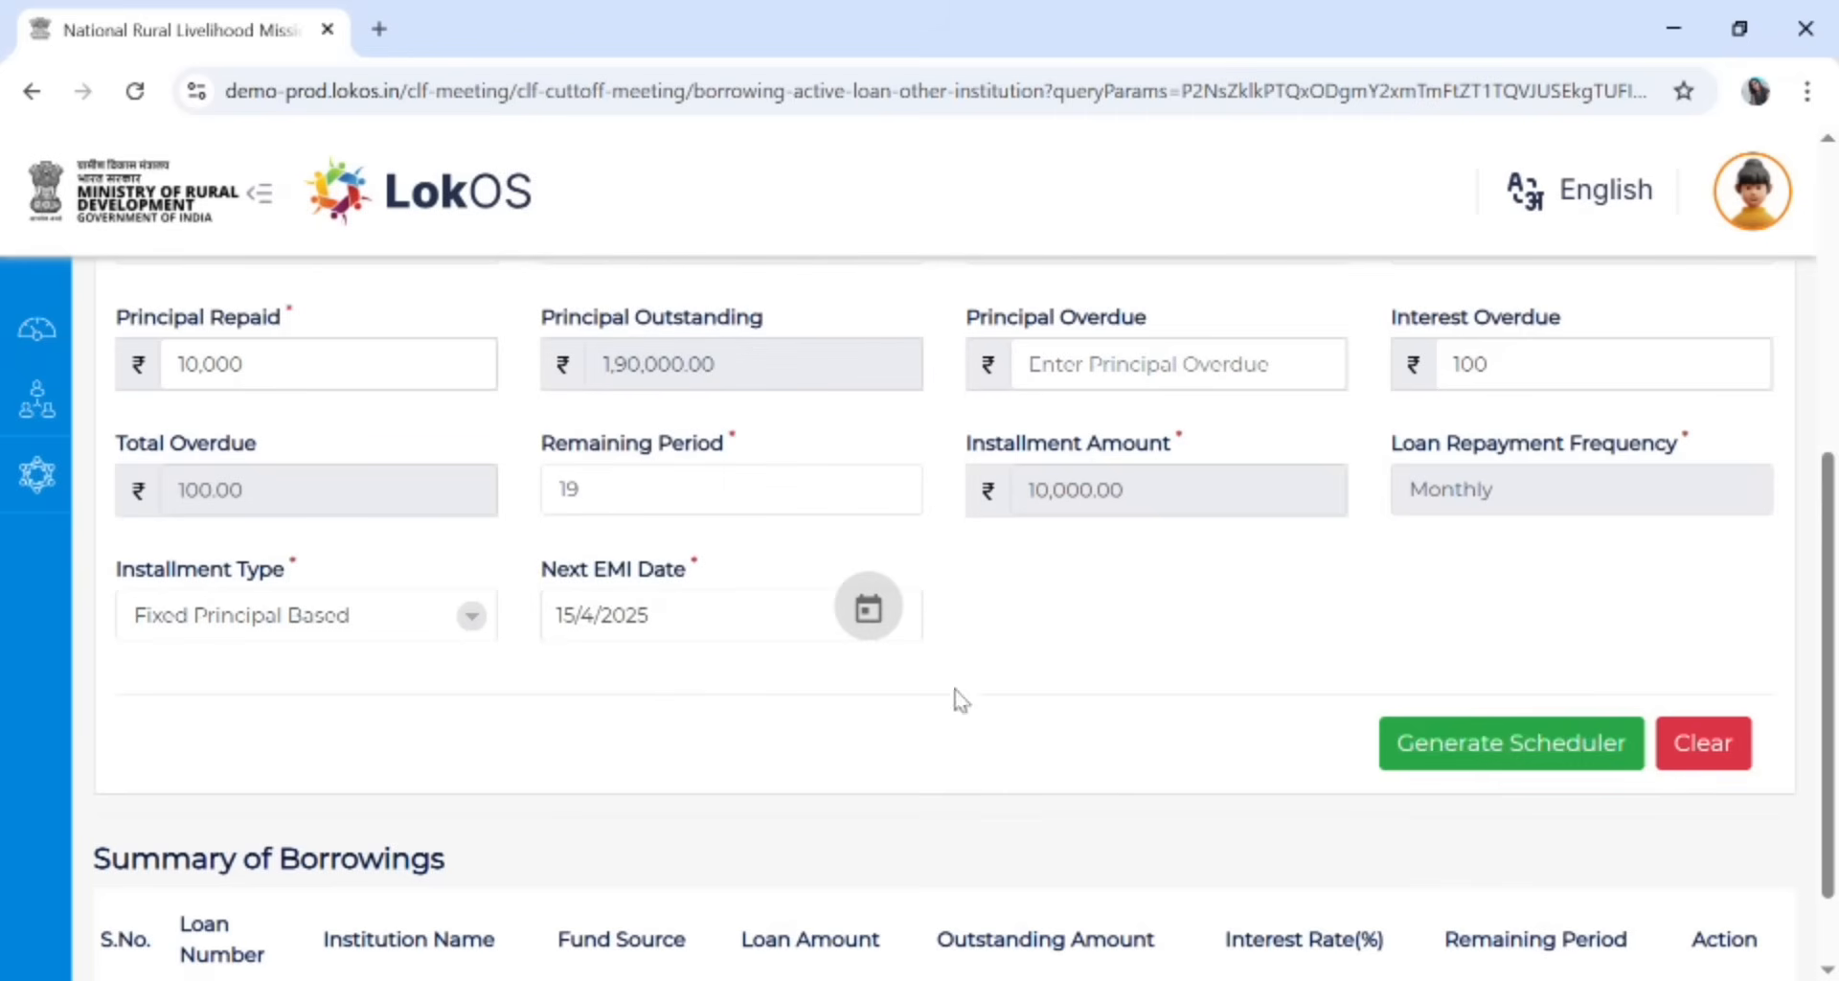
Generate the repayment schedule for the pritima clf loan, check its installments and save it
{"action": "left_click", "coordinate": [1485, 764]}
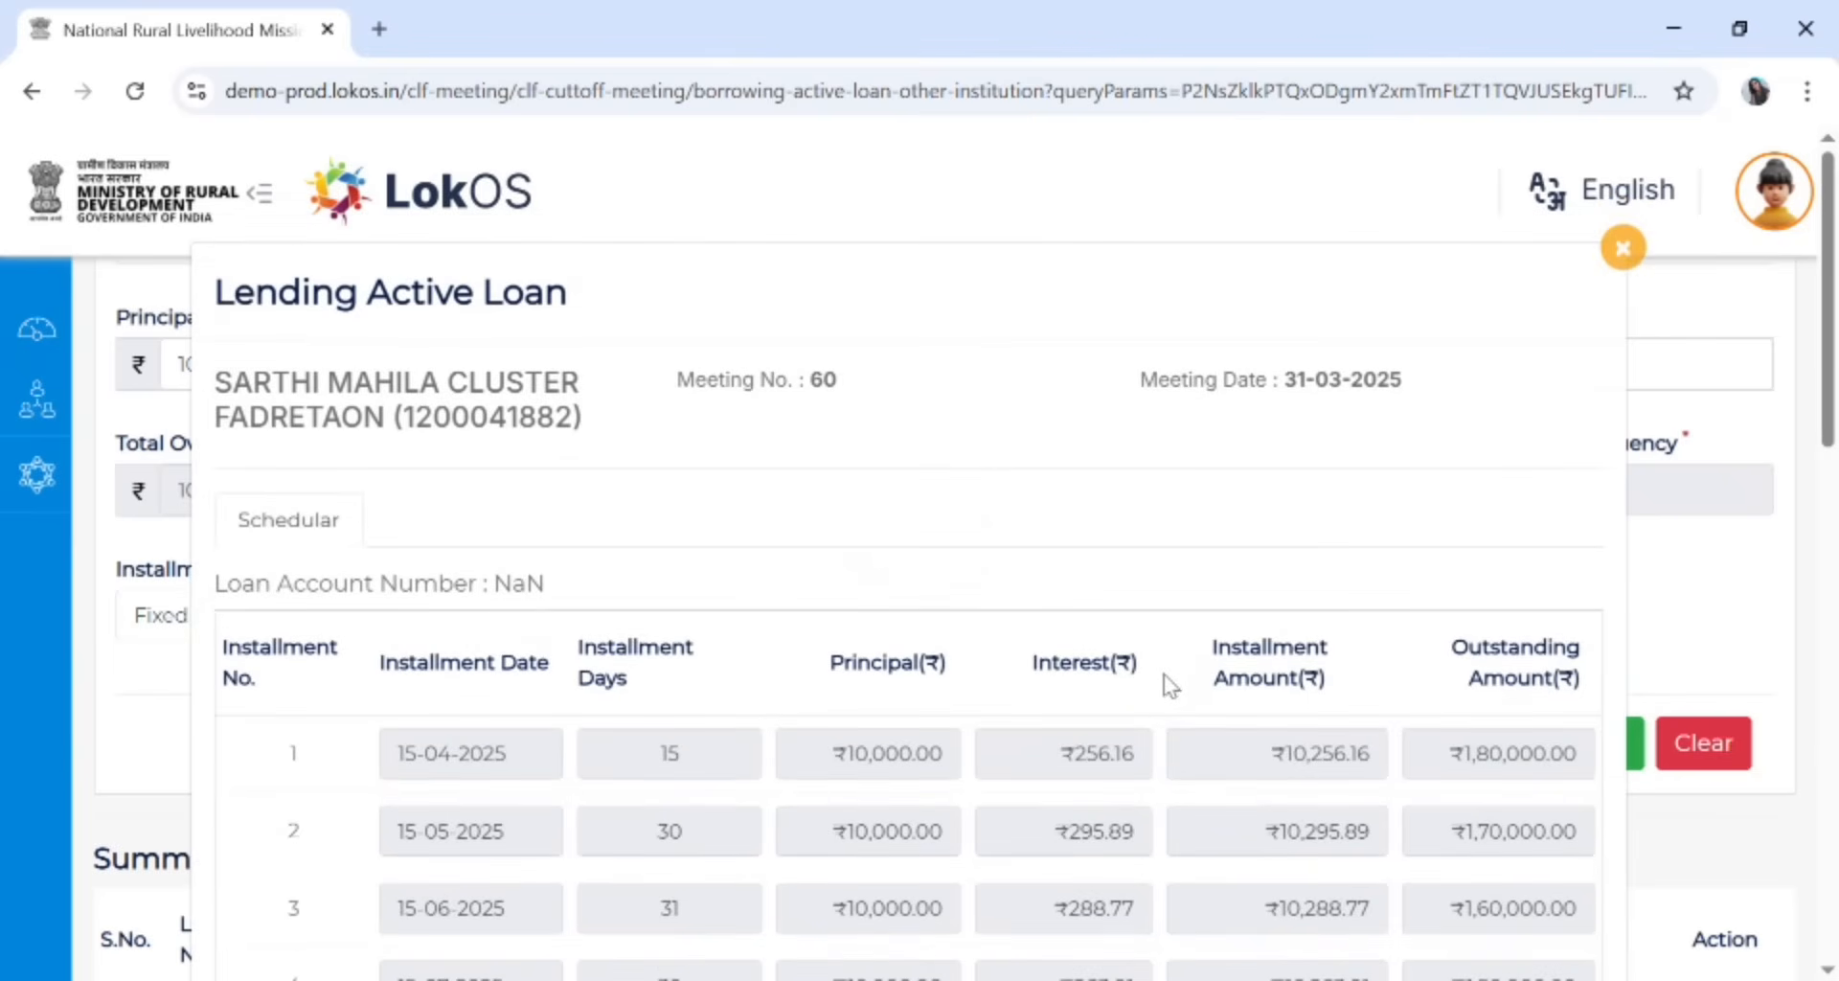
{"action": "scroll", "coordinate": [1169, 685], "scroll_direction": "down", "scroll_amount": 10}
{"action": "scroll", "coordinate": [1053, 670], "scroll_direction": "down", "scroll_amount": 5}
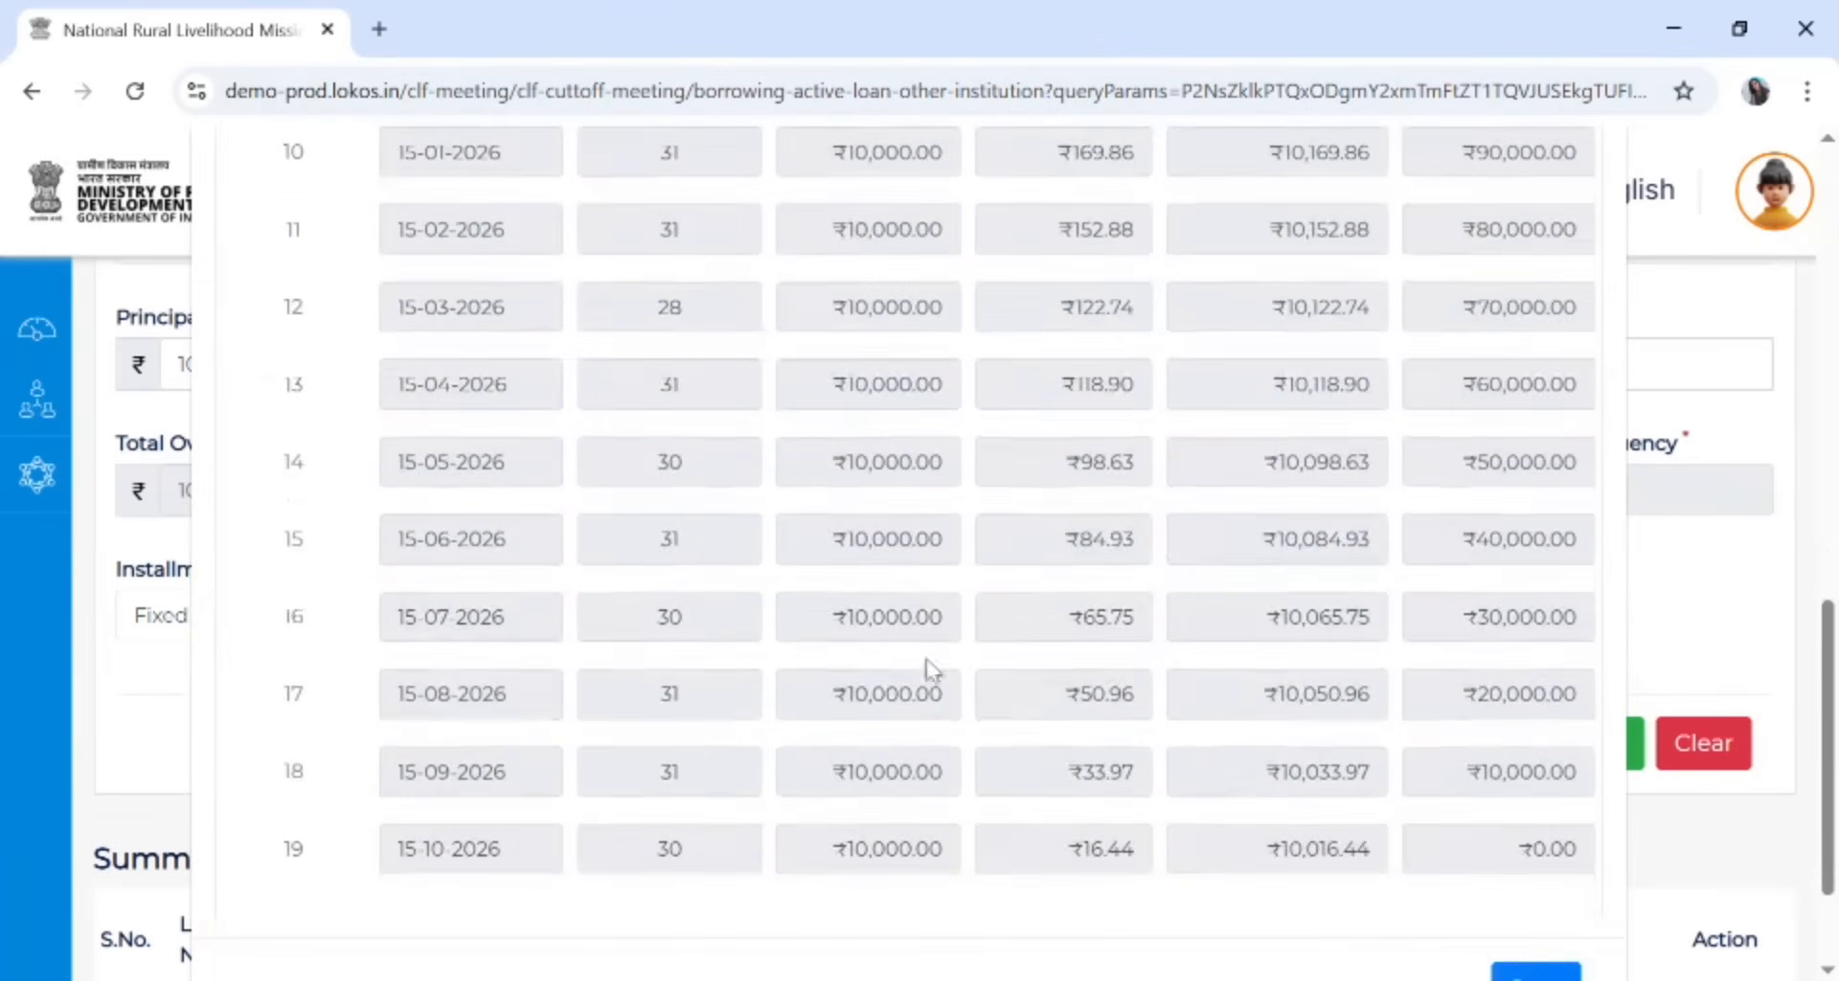
{"action": "scroll", "coordinate": [927, 661], "scroll_direction": "down", "scroll_amount": 2}
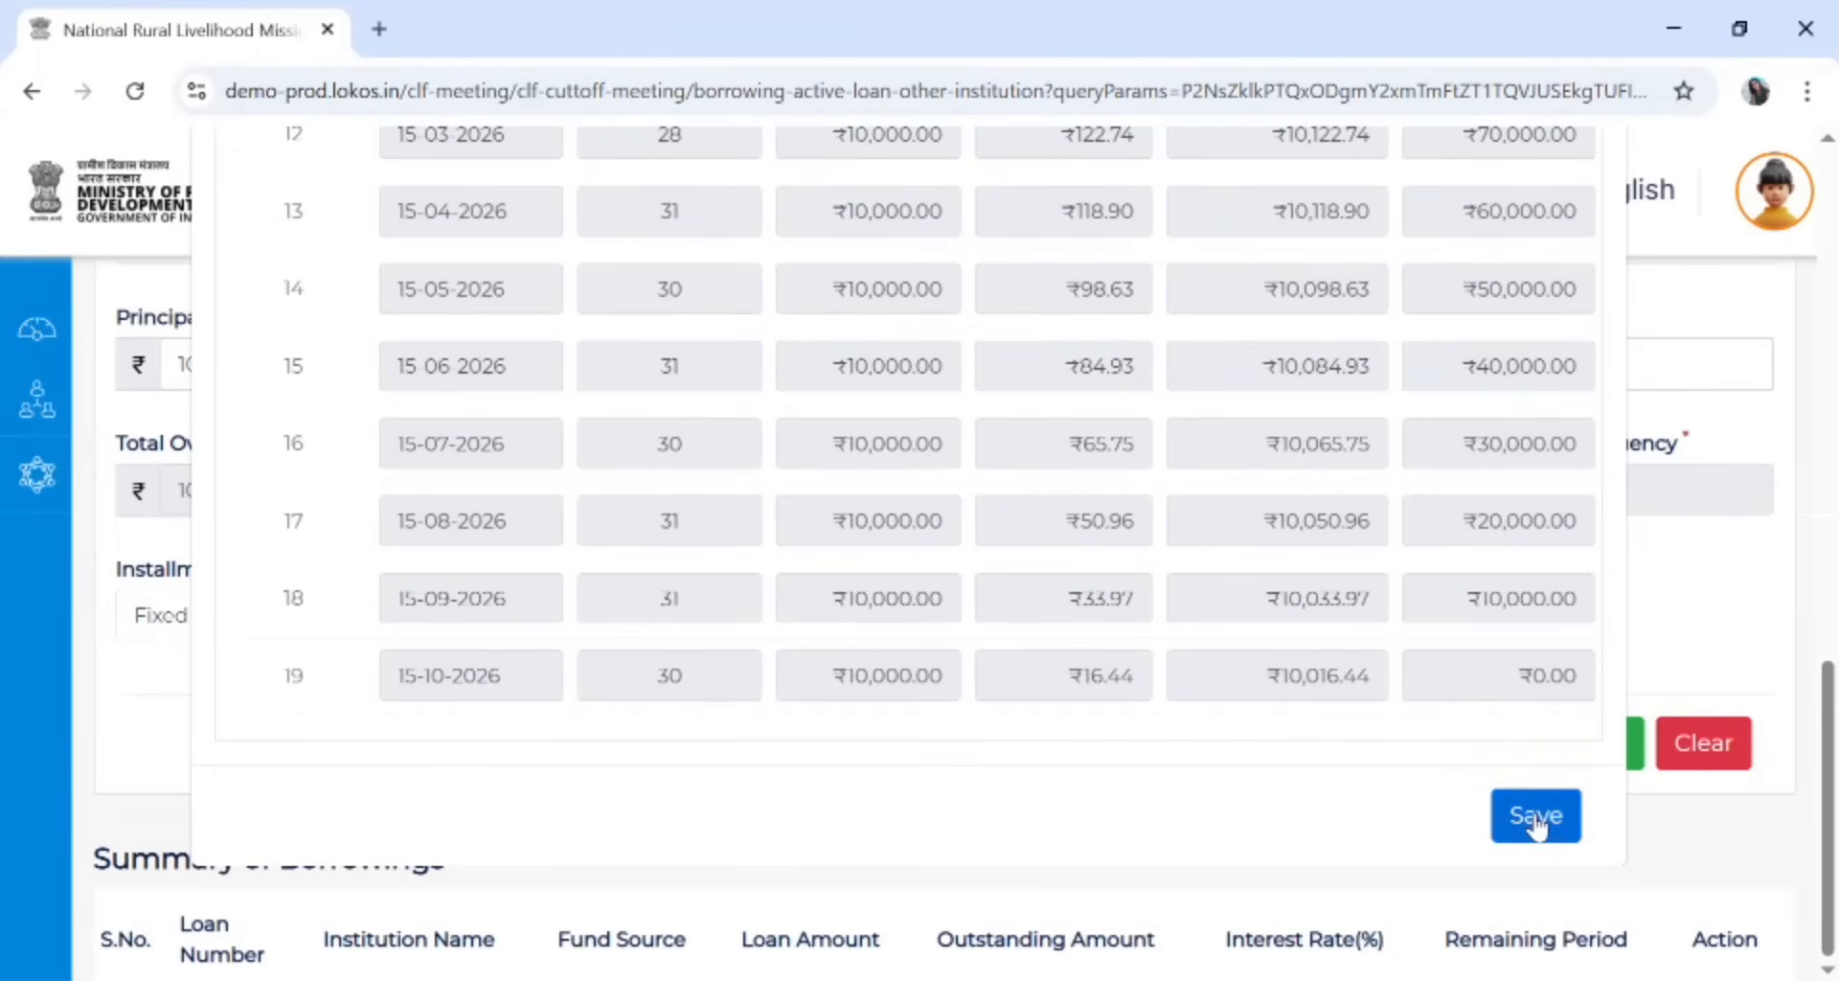
{"action": "left_click", "coordinate": [1536, 816]}
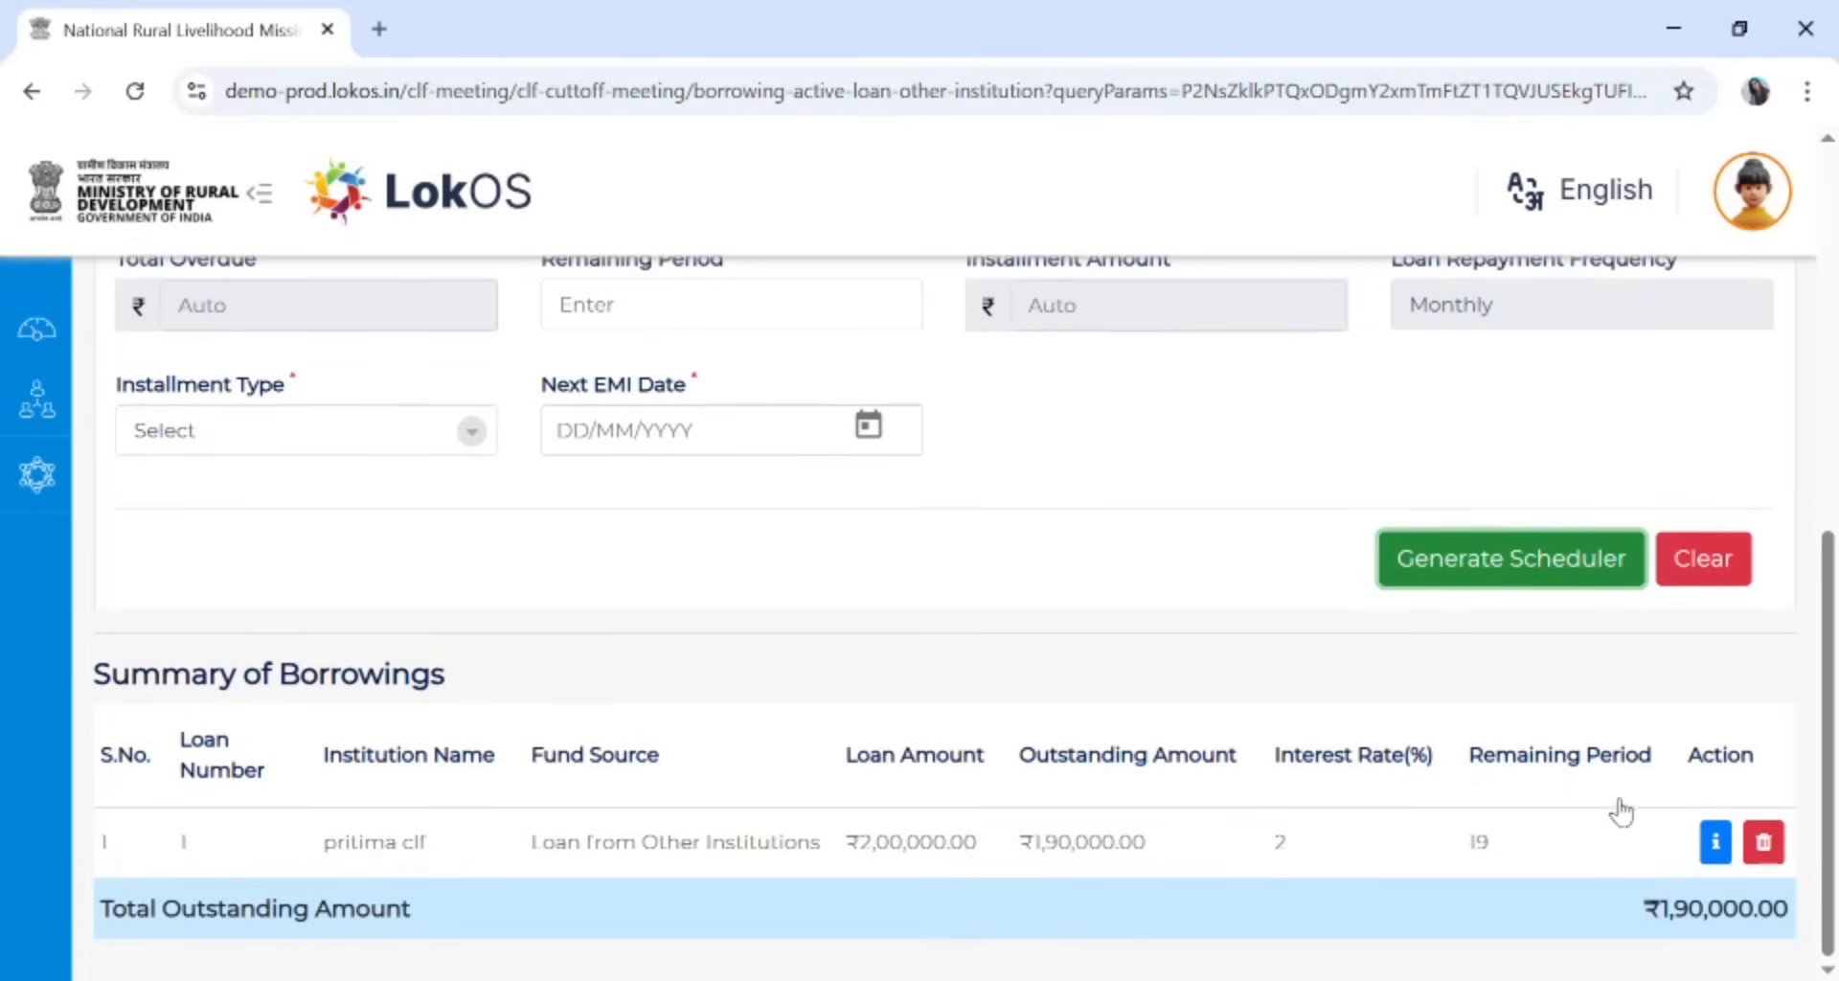
Review the saved pritima clf loan's details and installment schedule from the Summary of Borrowings, and close the view
{"action": "left_click", "coordinate": [1716, 847]}
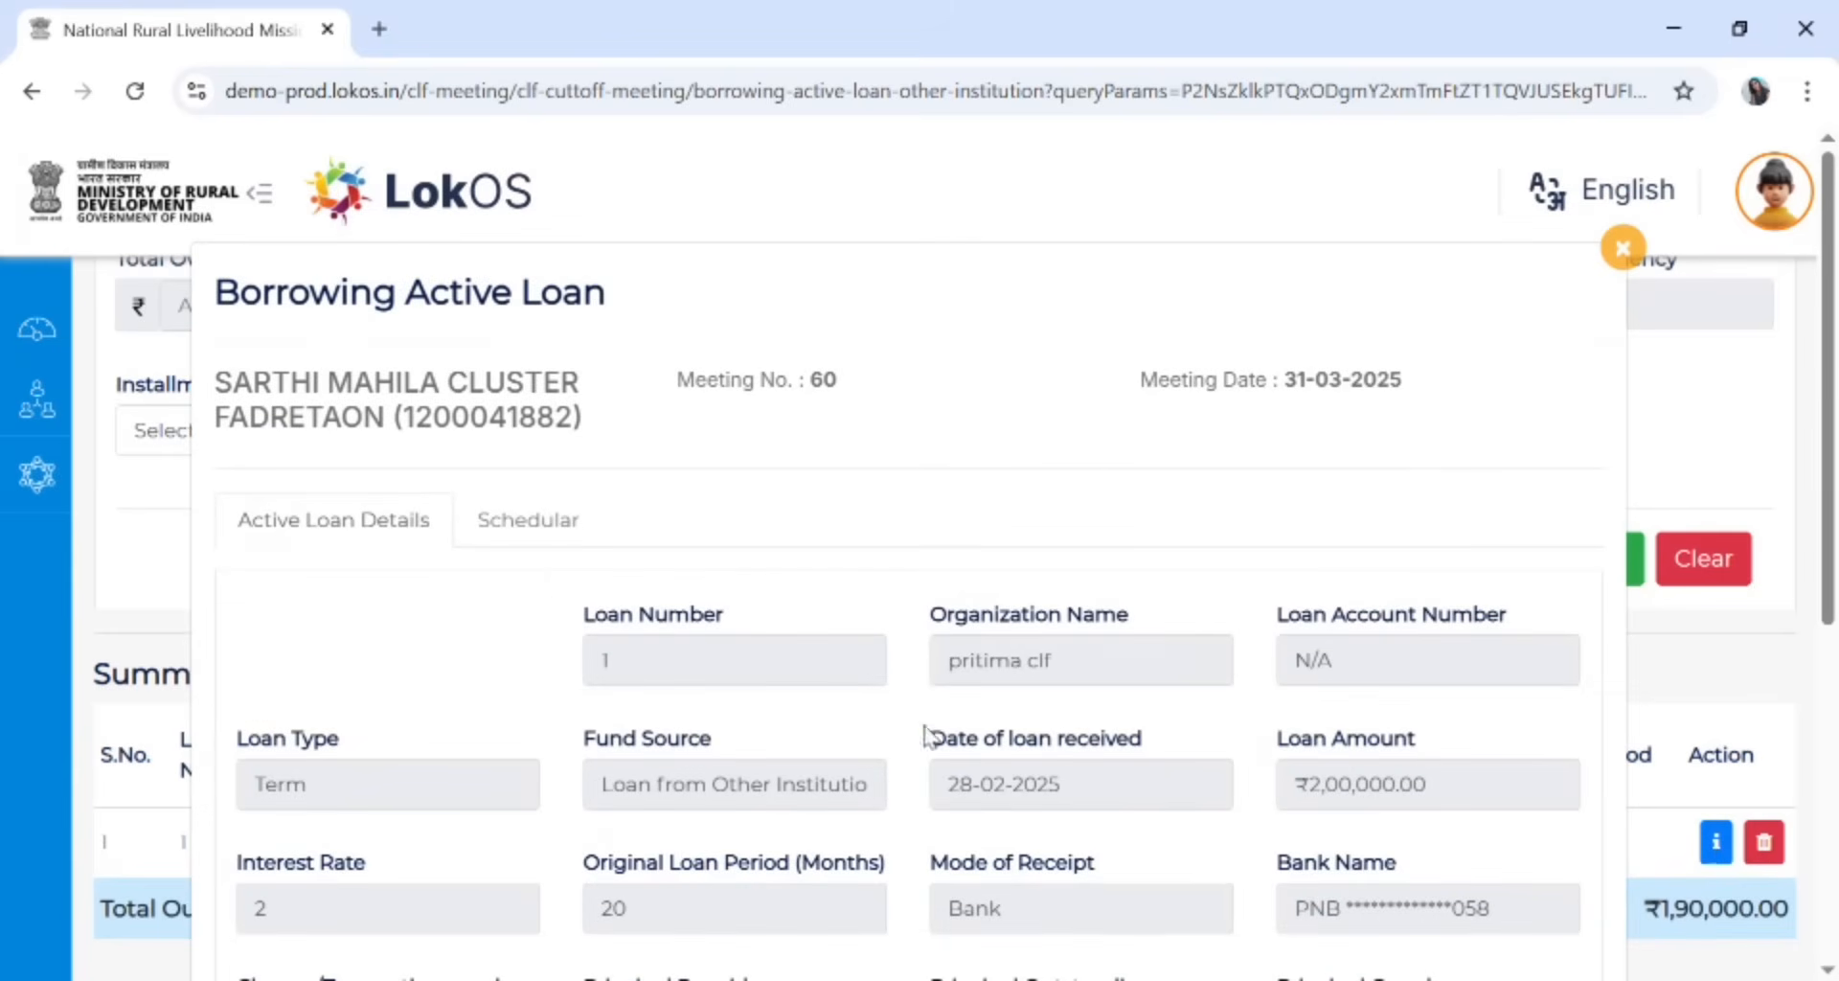
{"action": "left_click", "coordinate": [515, 527]}
{"action": "scroll", "coordinate": [517, 524], "scroll_direction": "down", "scroll_amount": 15}
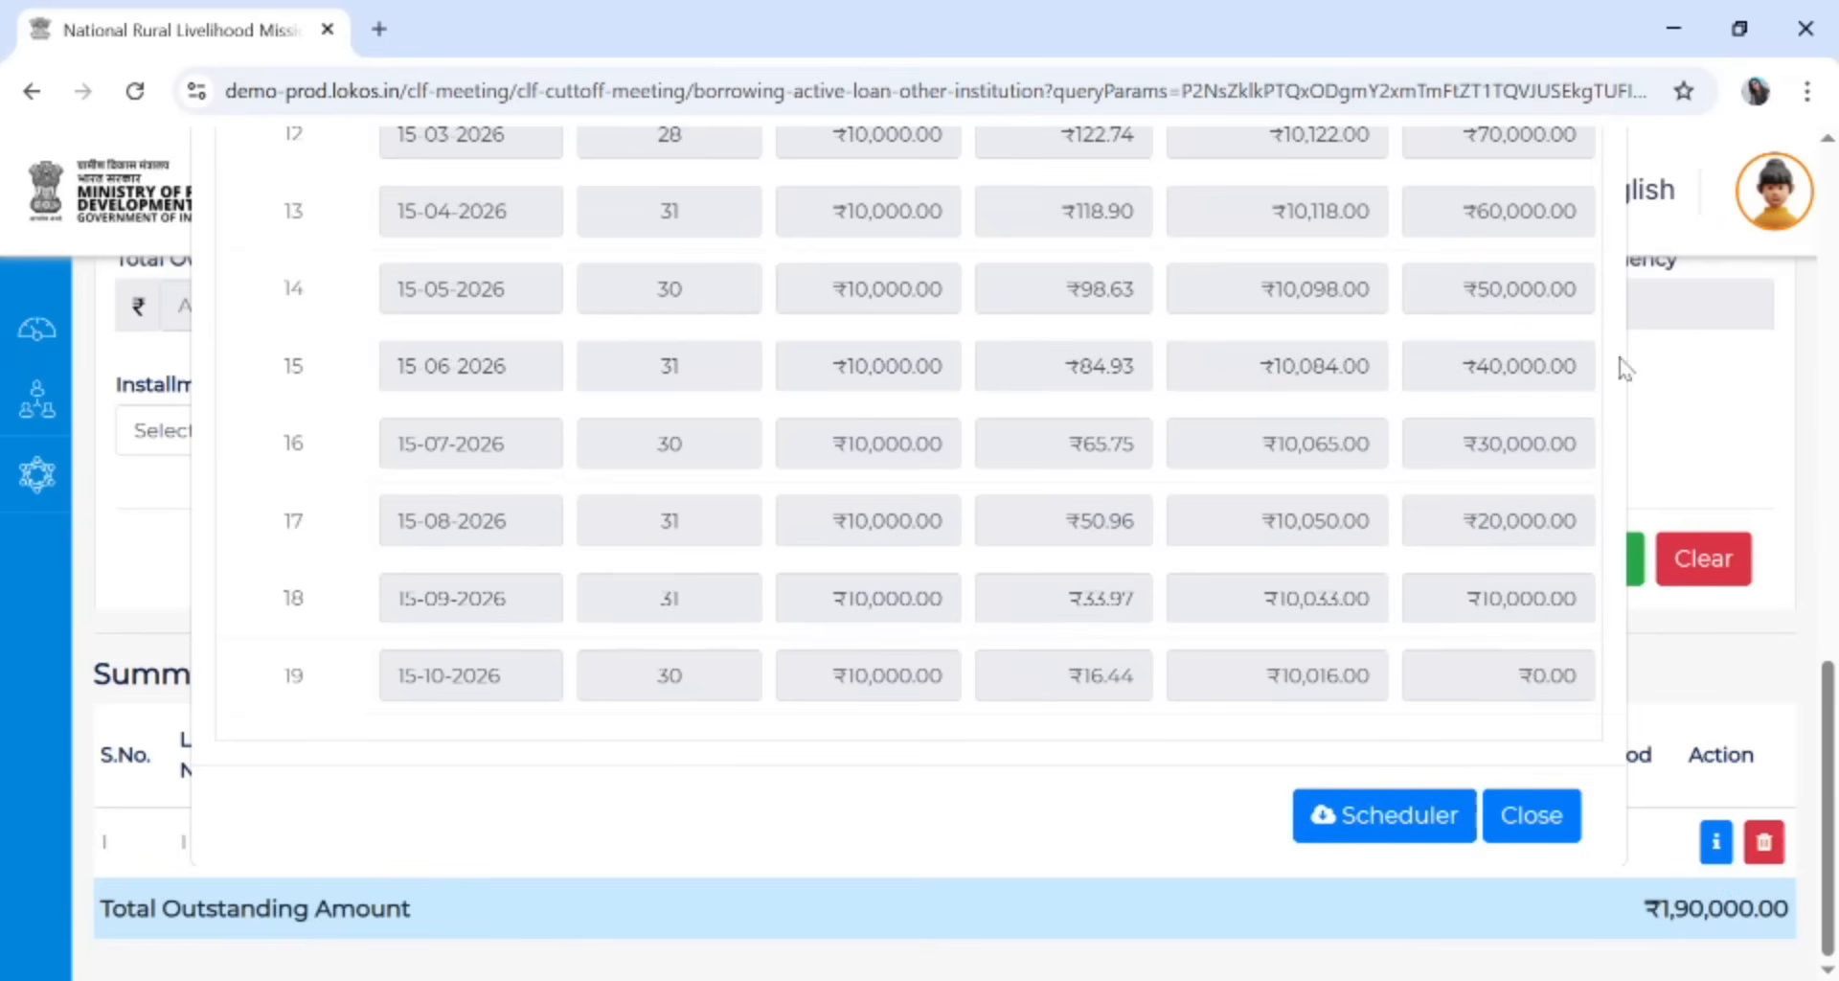
{"action": "scroll", "coordinate": [1649, 585], "scroll_direction": "up", "scroll_amount": 7}
{"action": "scroll", "coordinate": [1629, 586], "scroll_direction": "up", "scroll_amount": 4}
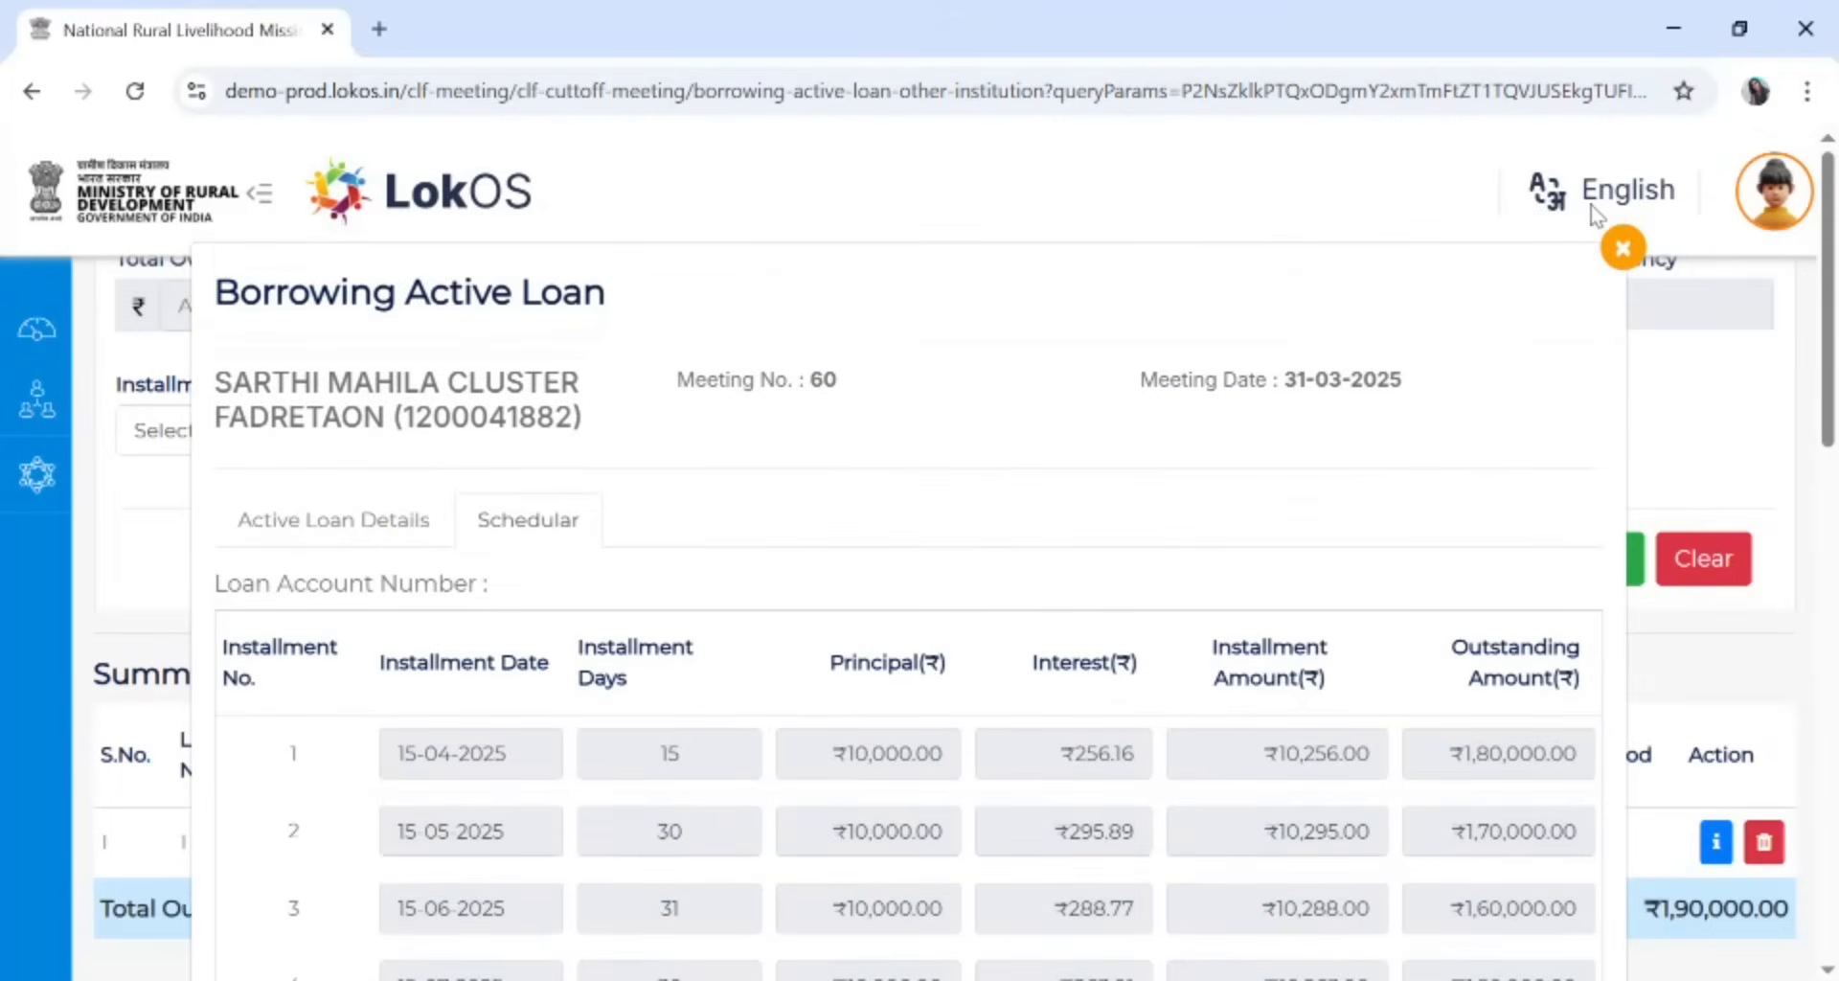
{"action": "left_click", "coordinate": [1618, 234]}
Return to the cut-off meeting overview and expand the Liability section
{"action": "scroll", "coordinate": [1625, 271], "scroll_direction": "up", "scroll_amount": 10}
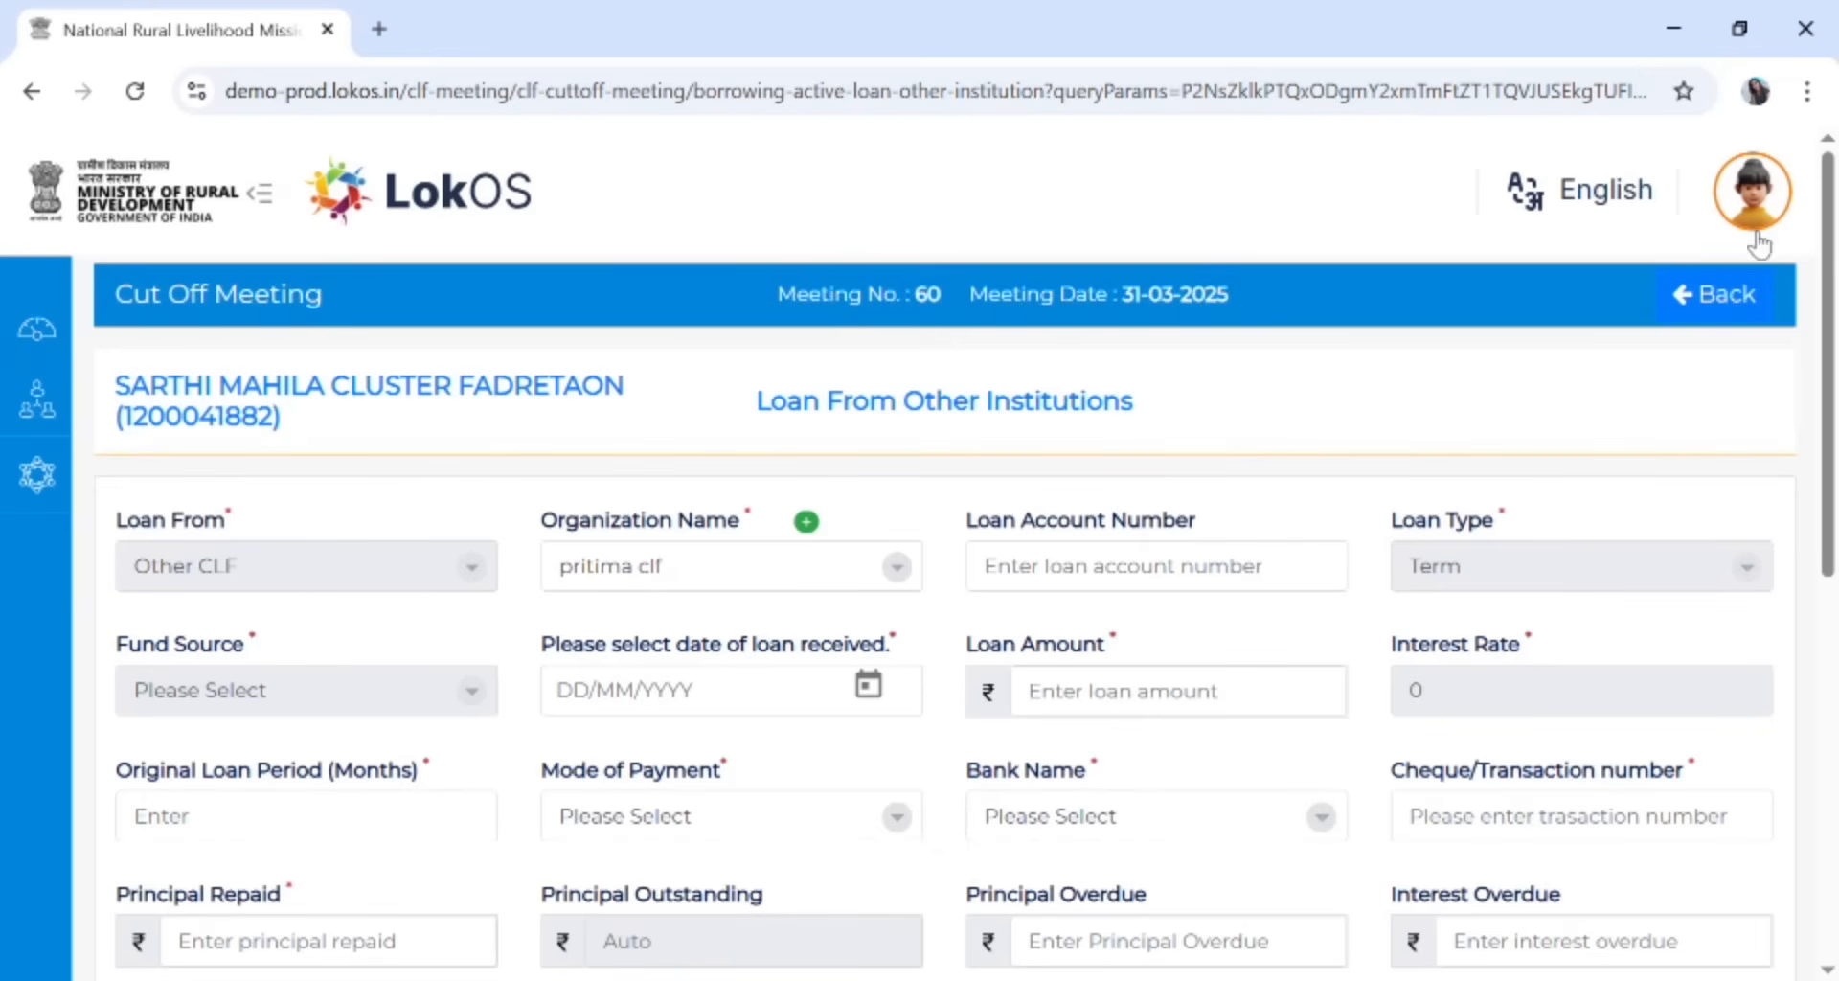
{"action": "left_click", "coordinate": [1749, 308]}
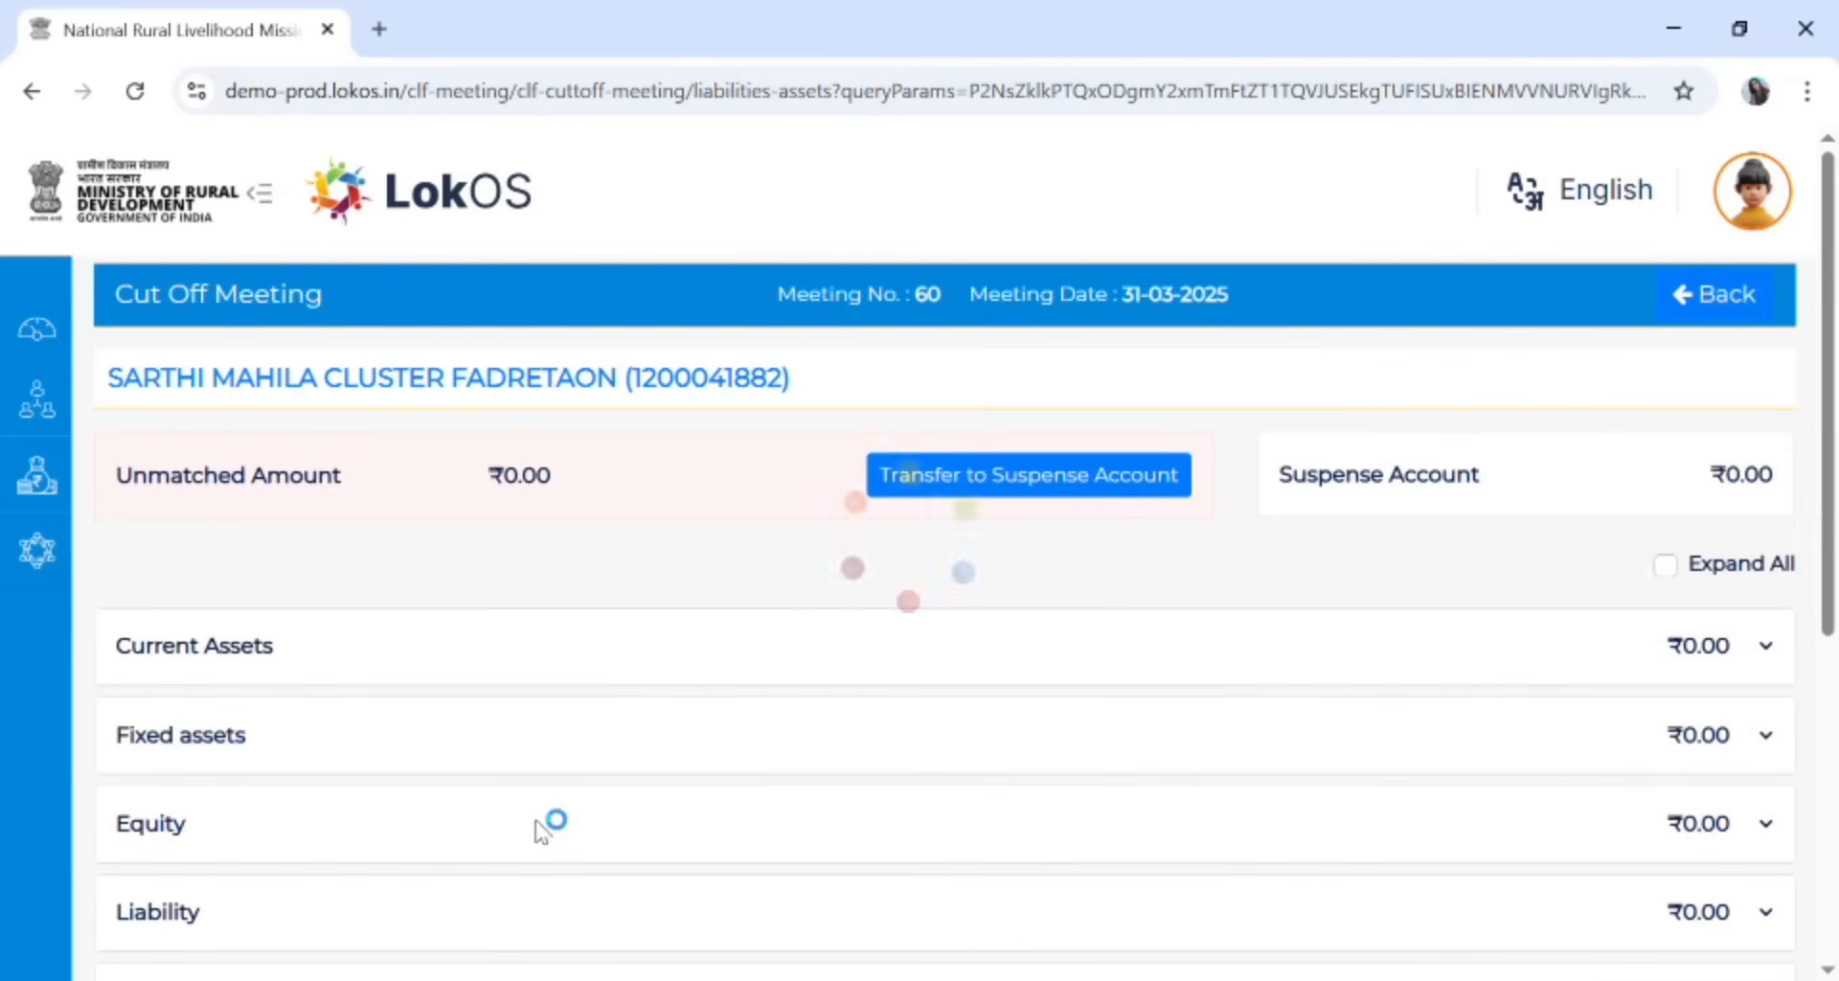
{"action": "scroll", "coordinate": [518, 824], "scroll_direction": "down", "scroll_amount": 2}
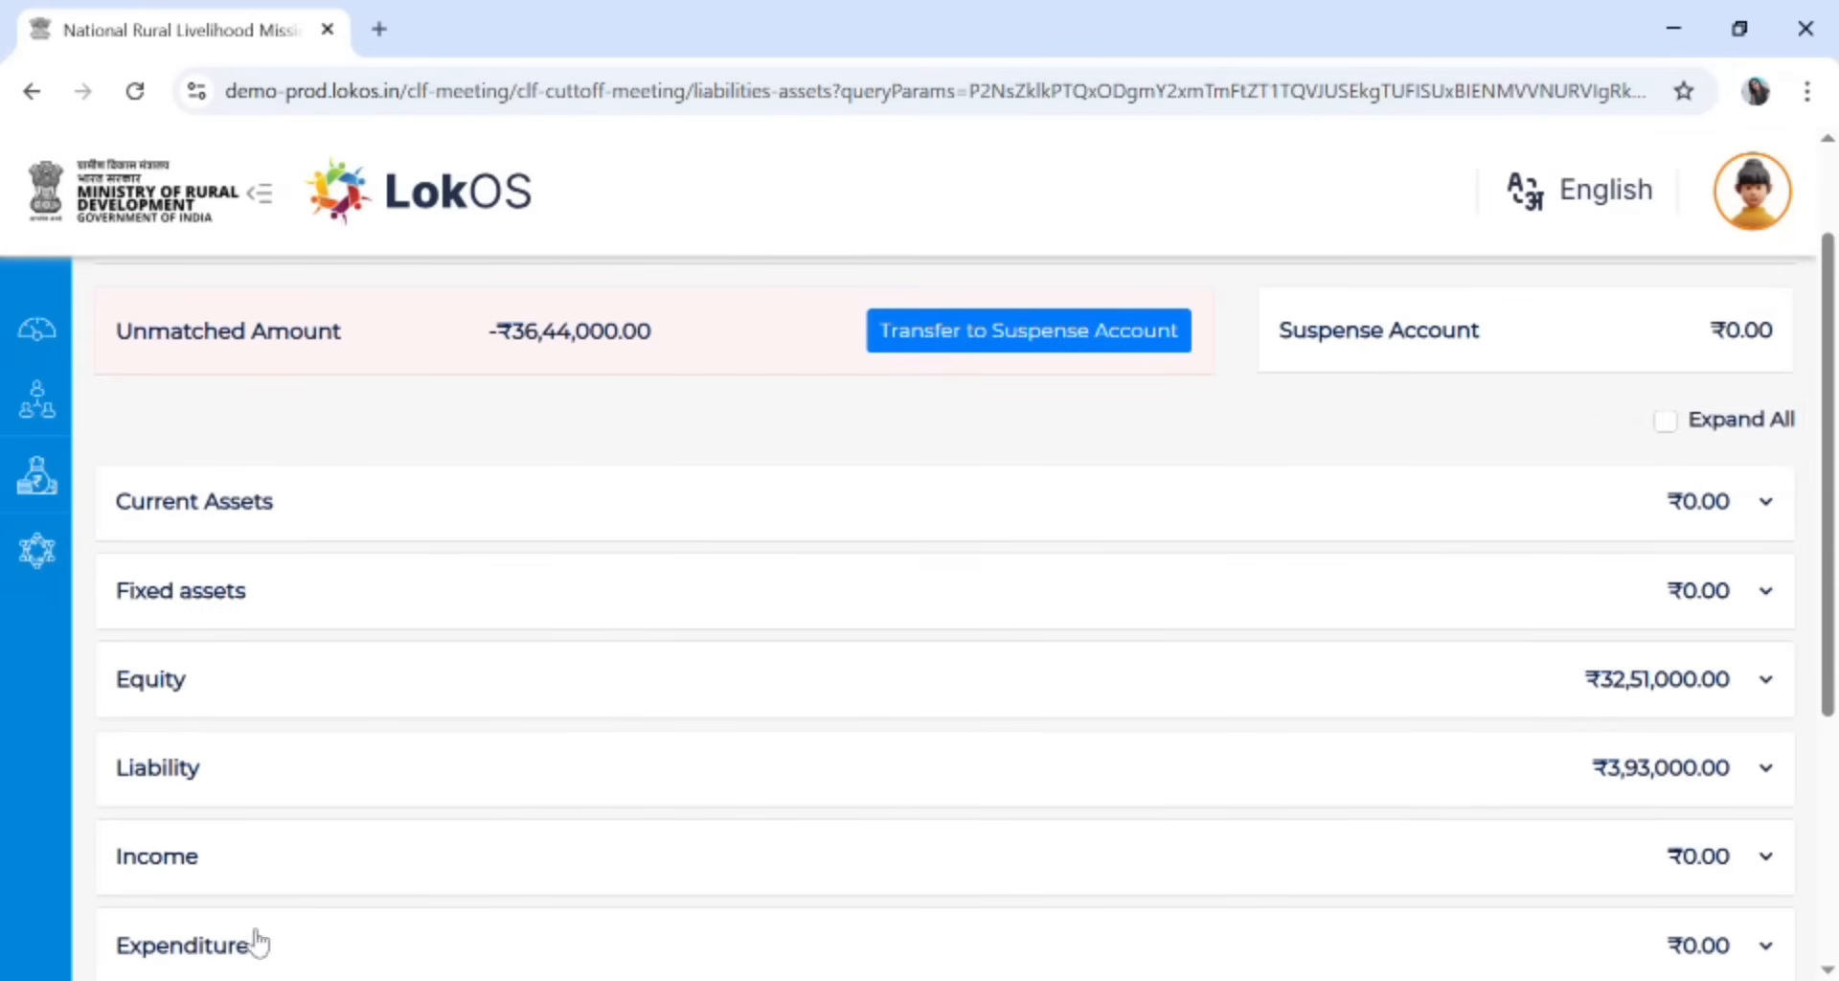
{"action": "left_click", "coordinate": [480, 767]}
Look through the Liability entries, from Advance from SRLM down to the Received from SRLM funds
{"action": "scroll", "coordinate": [481, 772], "scroll_direction": "down", "scroll_amount": 7}
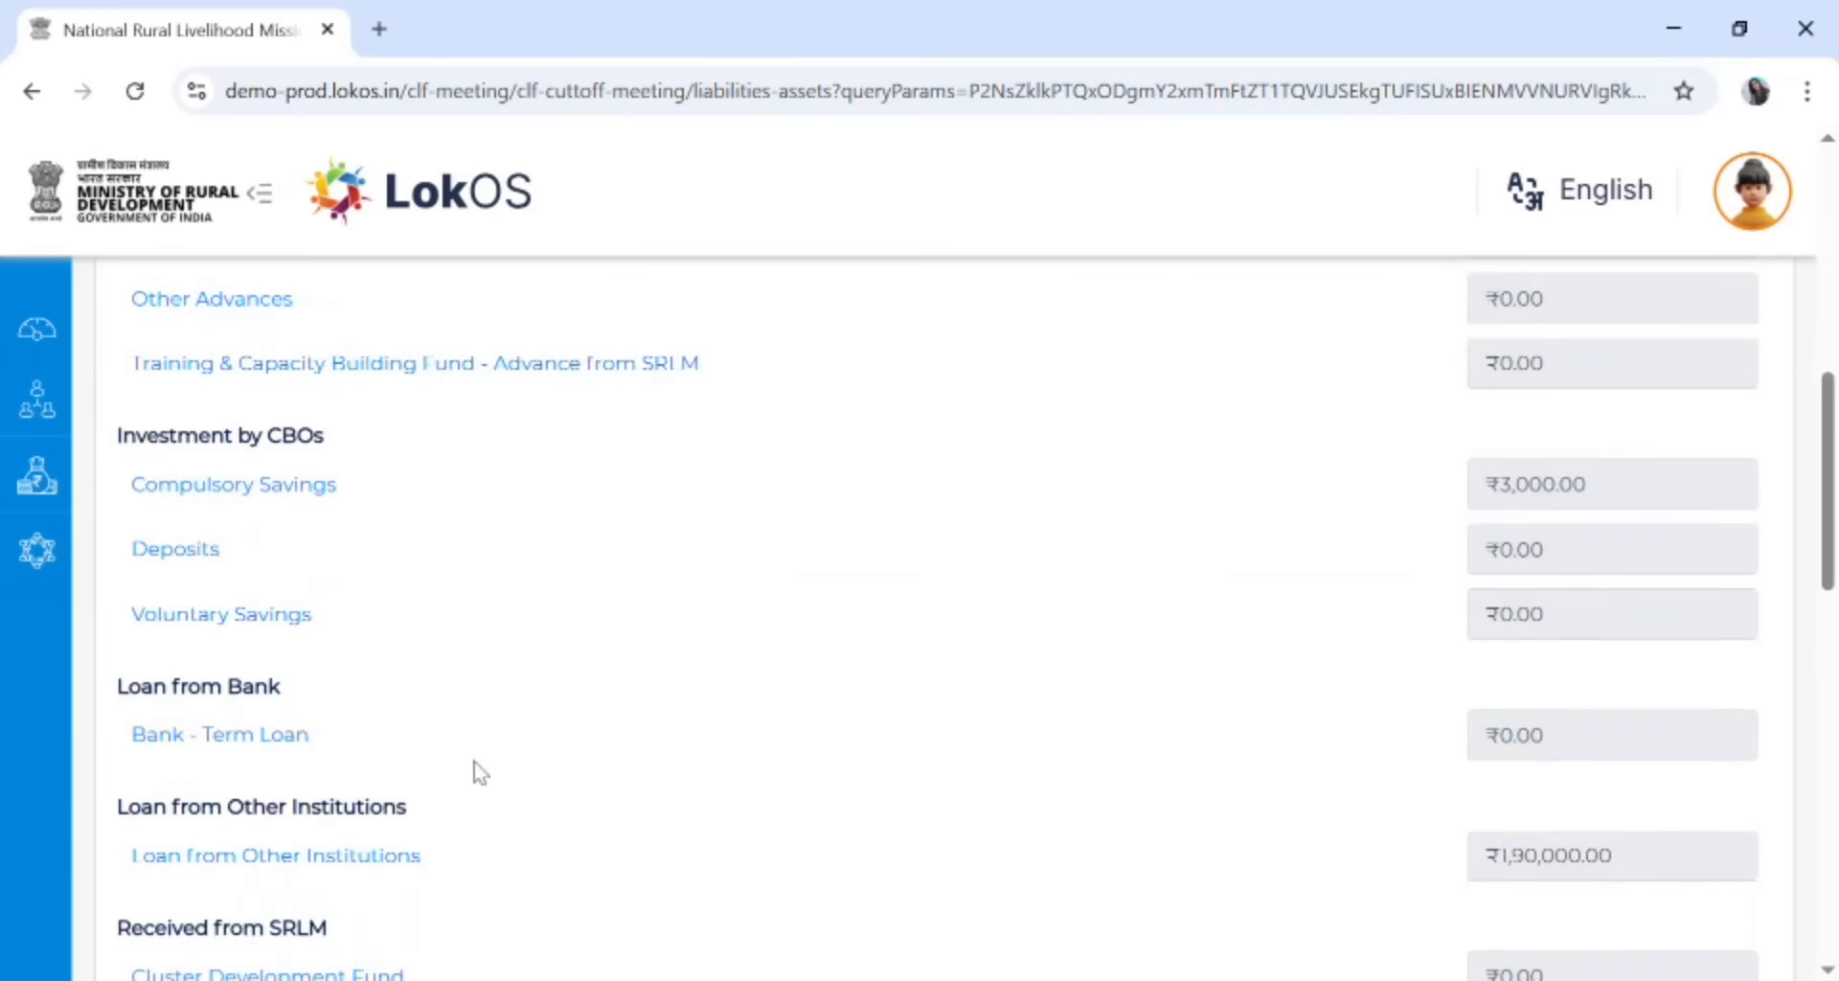
{"action": "scroll", "coordinate": [475, 769], "scroll_direction": "down", "scroll_amount": 3}
{"action": "scroll", "coordinate": [371, 745], "scroll_direction": "down", "scroll_amount": 2}
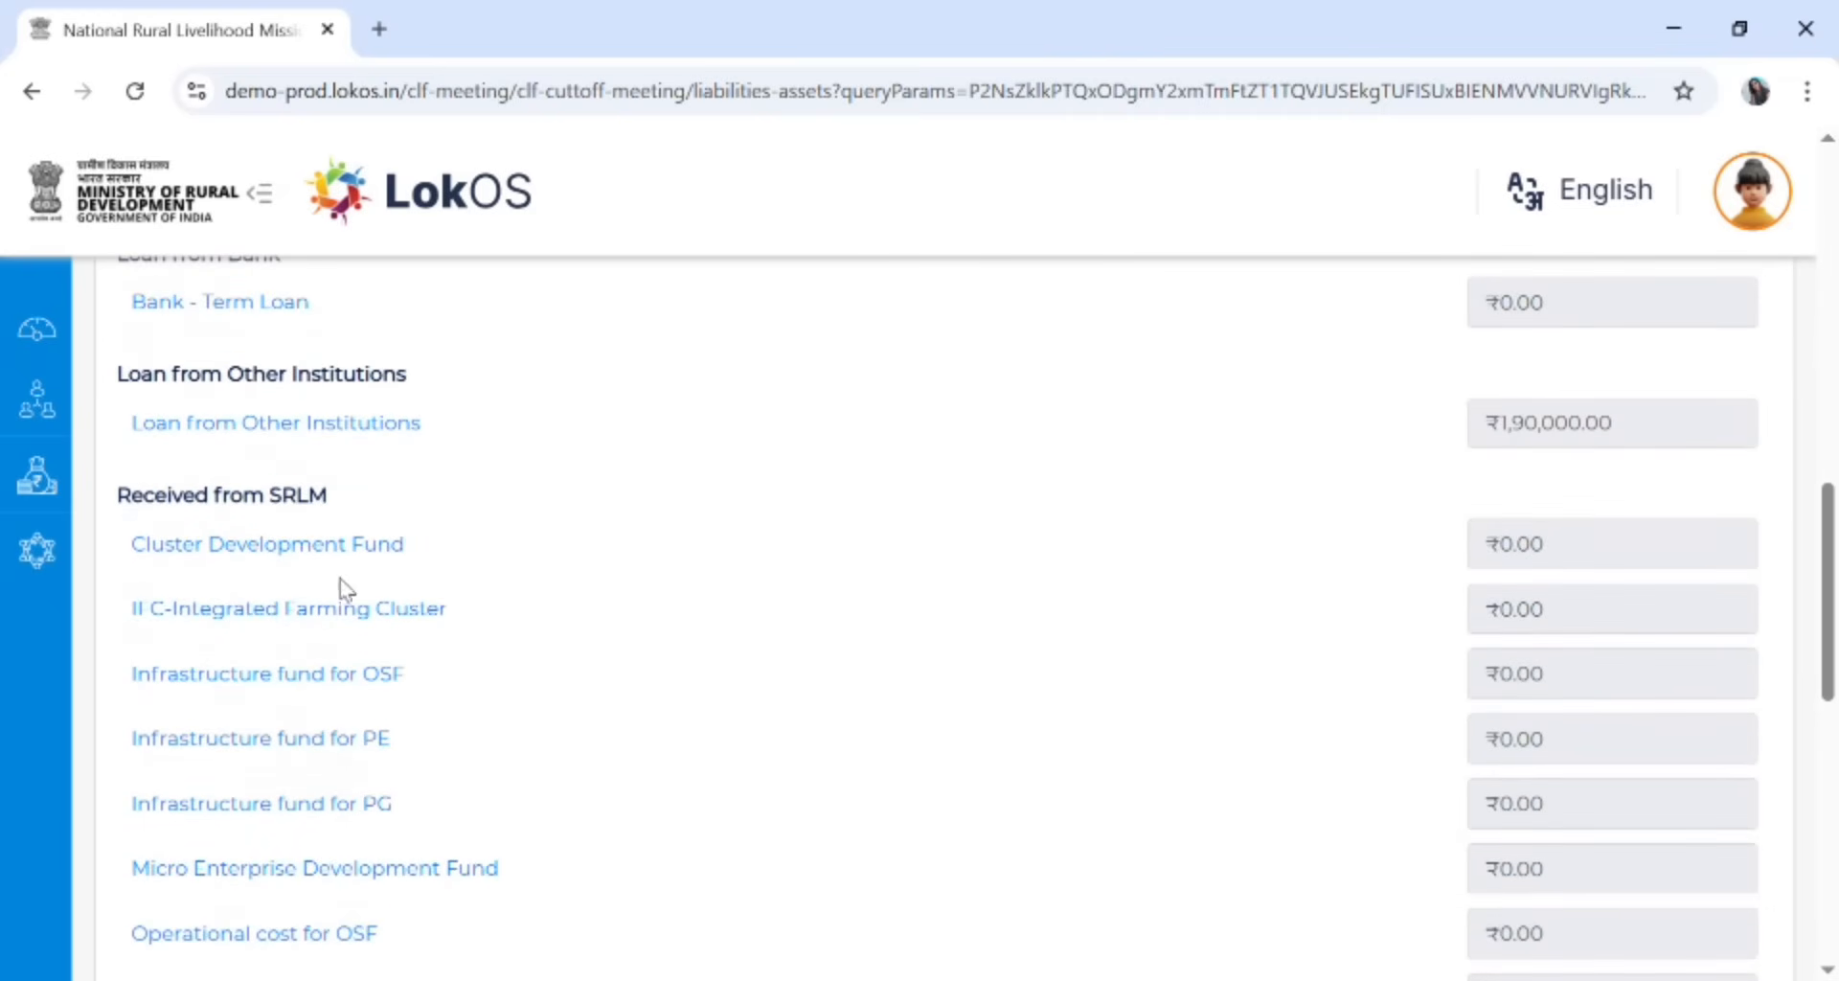
{"action": "scroll", "coordinate": [394, 709], "scroll_direction": "up", "scroll_amount": 12}
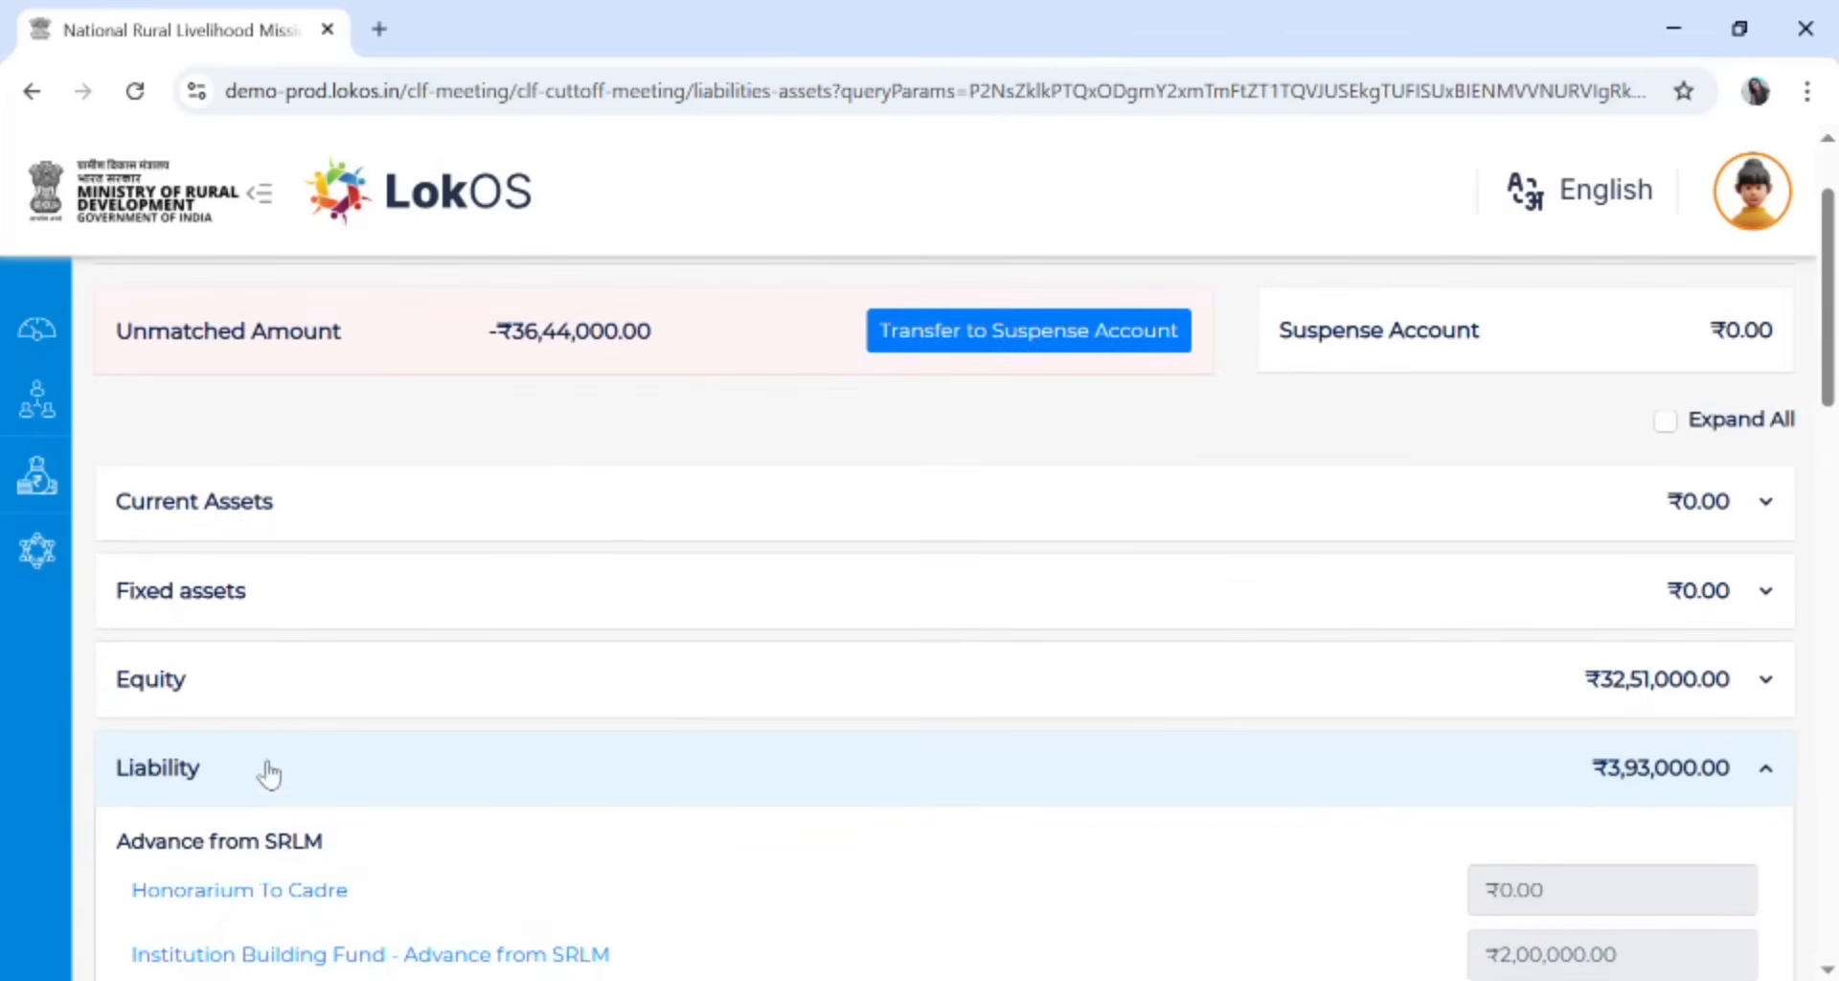
{"action": "scroll", "coordinate": [287, 785], "scroll_direction": "down", "scroll_amount": 12}
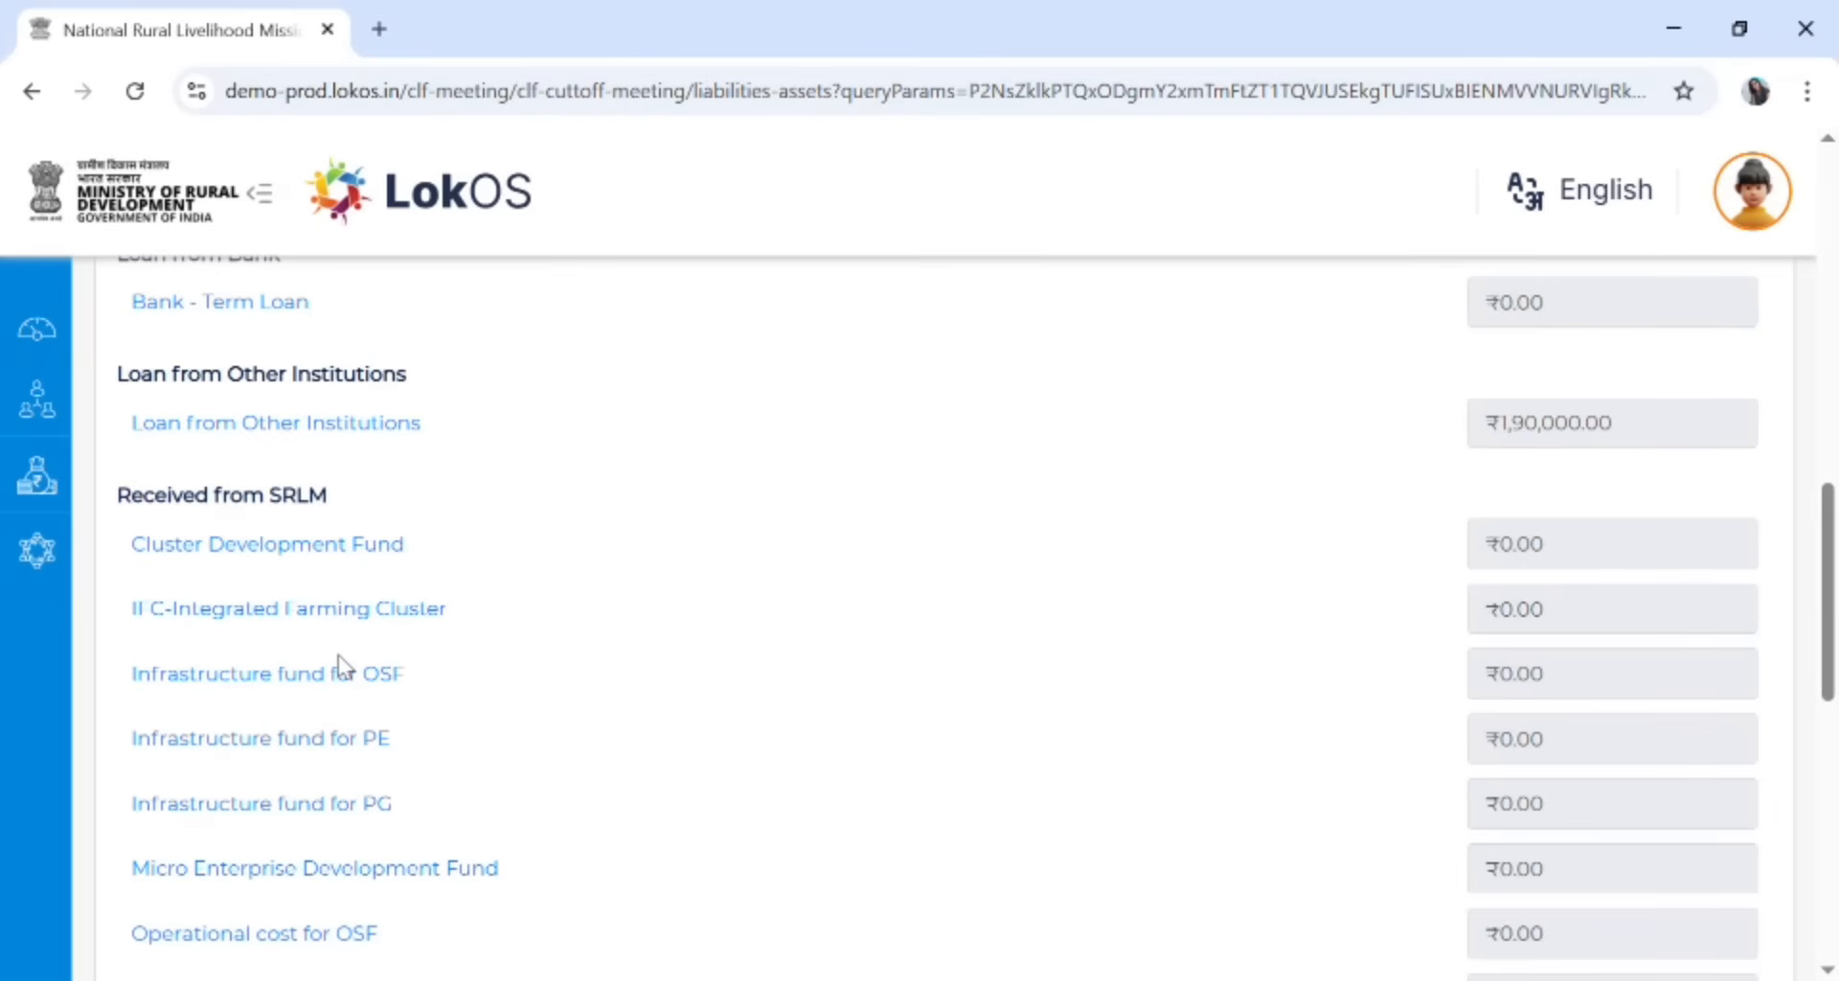
{"action": "scroll", "coordinate": [341, 661], "scroll_direction": "down", "scroll_amount": 3}
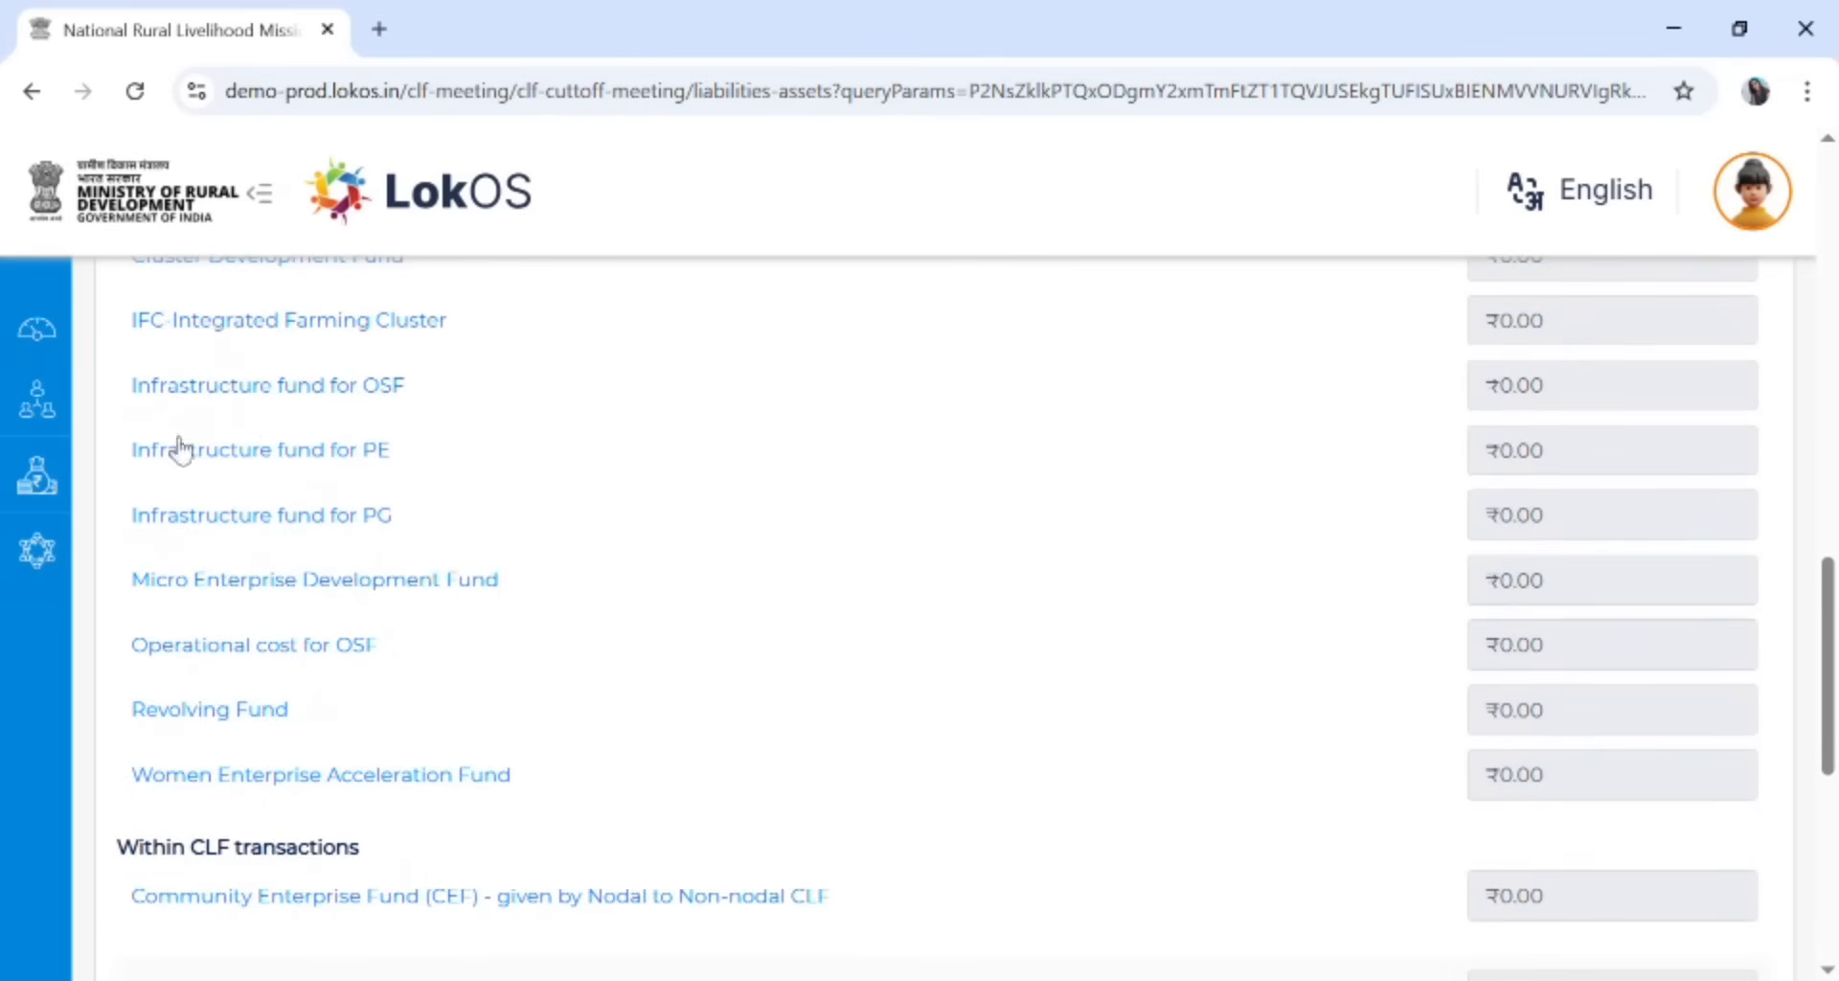
{"action": "scroll", "coordinate": [244, 424], "scroll_direction": "up", "scroll_amount": 2}
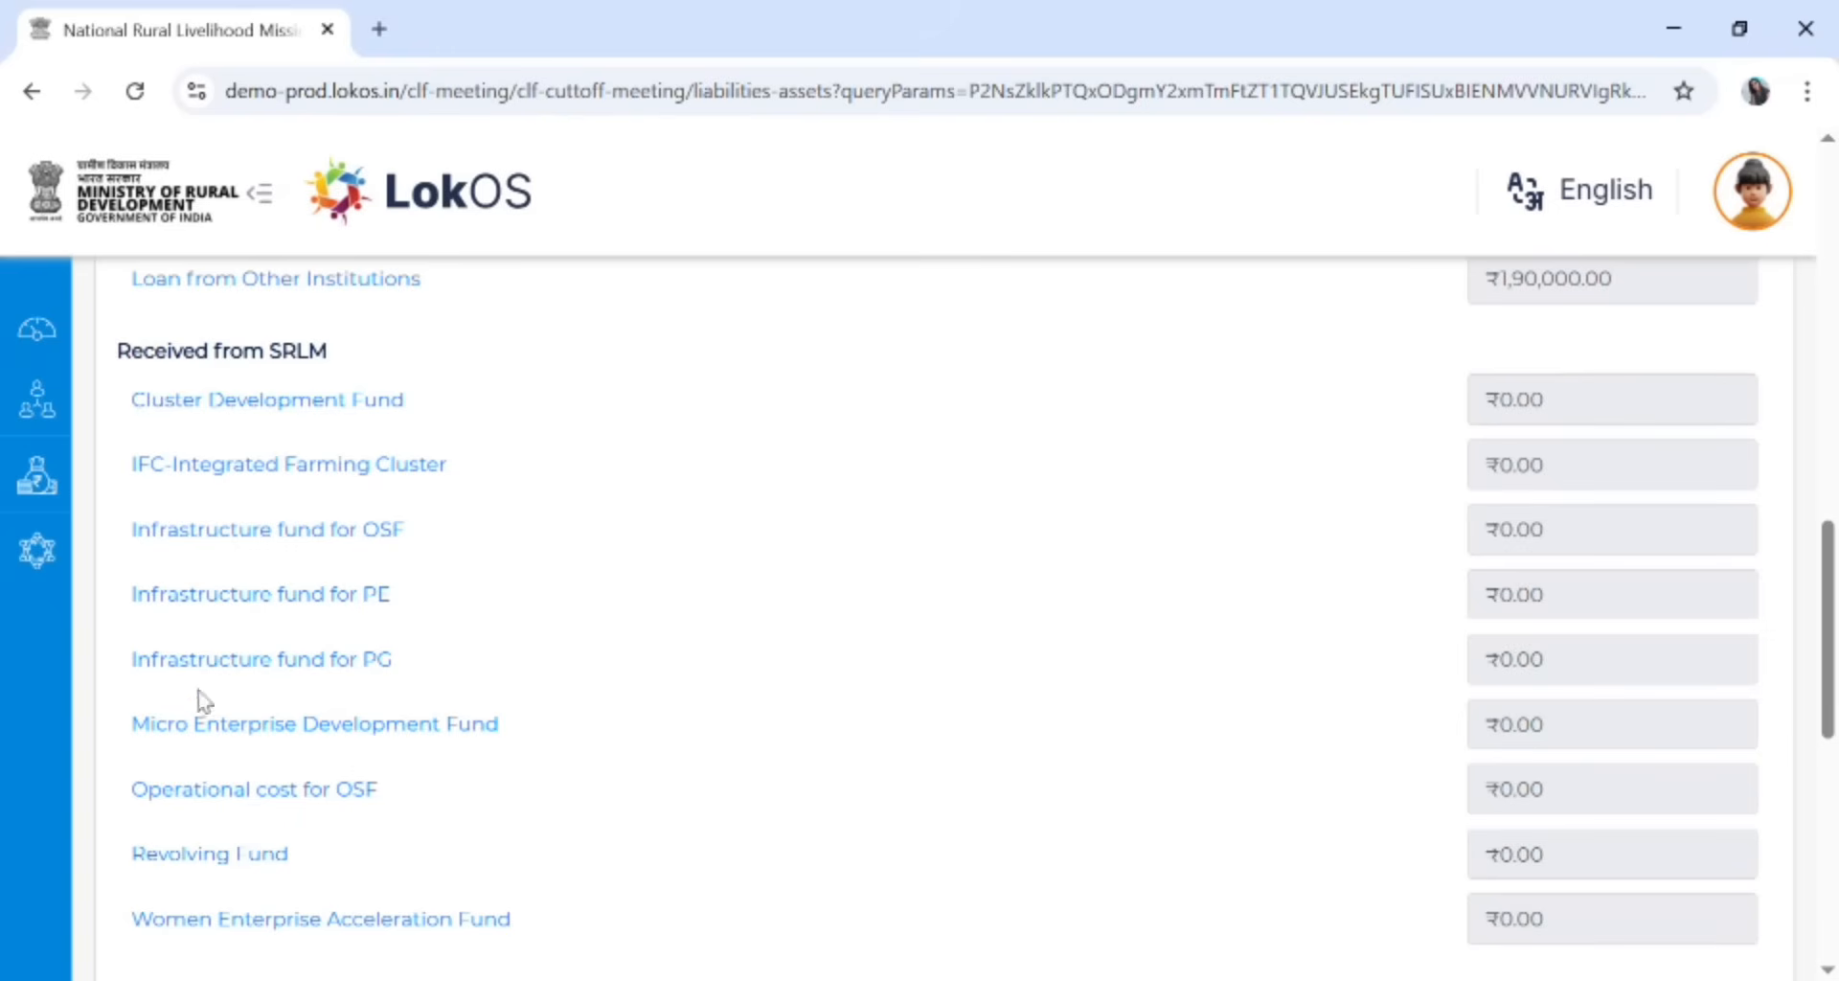
{"action": "scroll", "coordinate": [244, 495], "scroll_direction": "down", "scroll_amount": 2}
{"action": "scroll", "coordinate": [239, 491], "scroll_direction": "down", "scroll_amount": 1}
Record ₹50,000 for the Infrastructure fund for PG under Received from SRLM and save the entry
{"action": "scroll", "coordinate": [241, 507], "scroll_direction": "up", "scroll_amount": 3}
{"action": "left_click", "coordinate": [292, 668]}
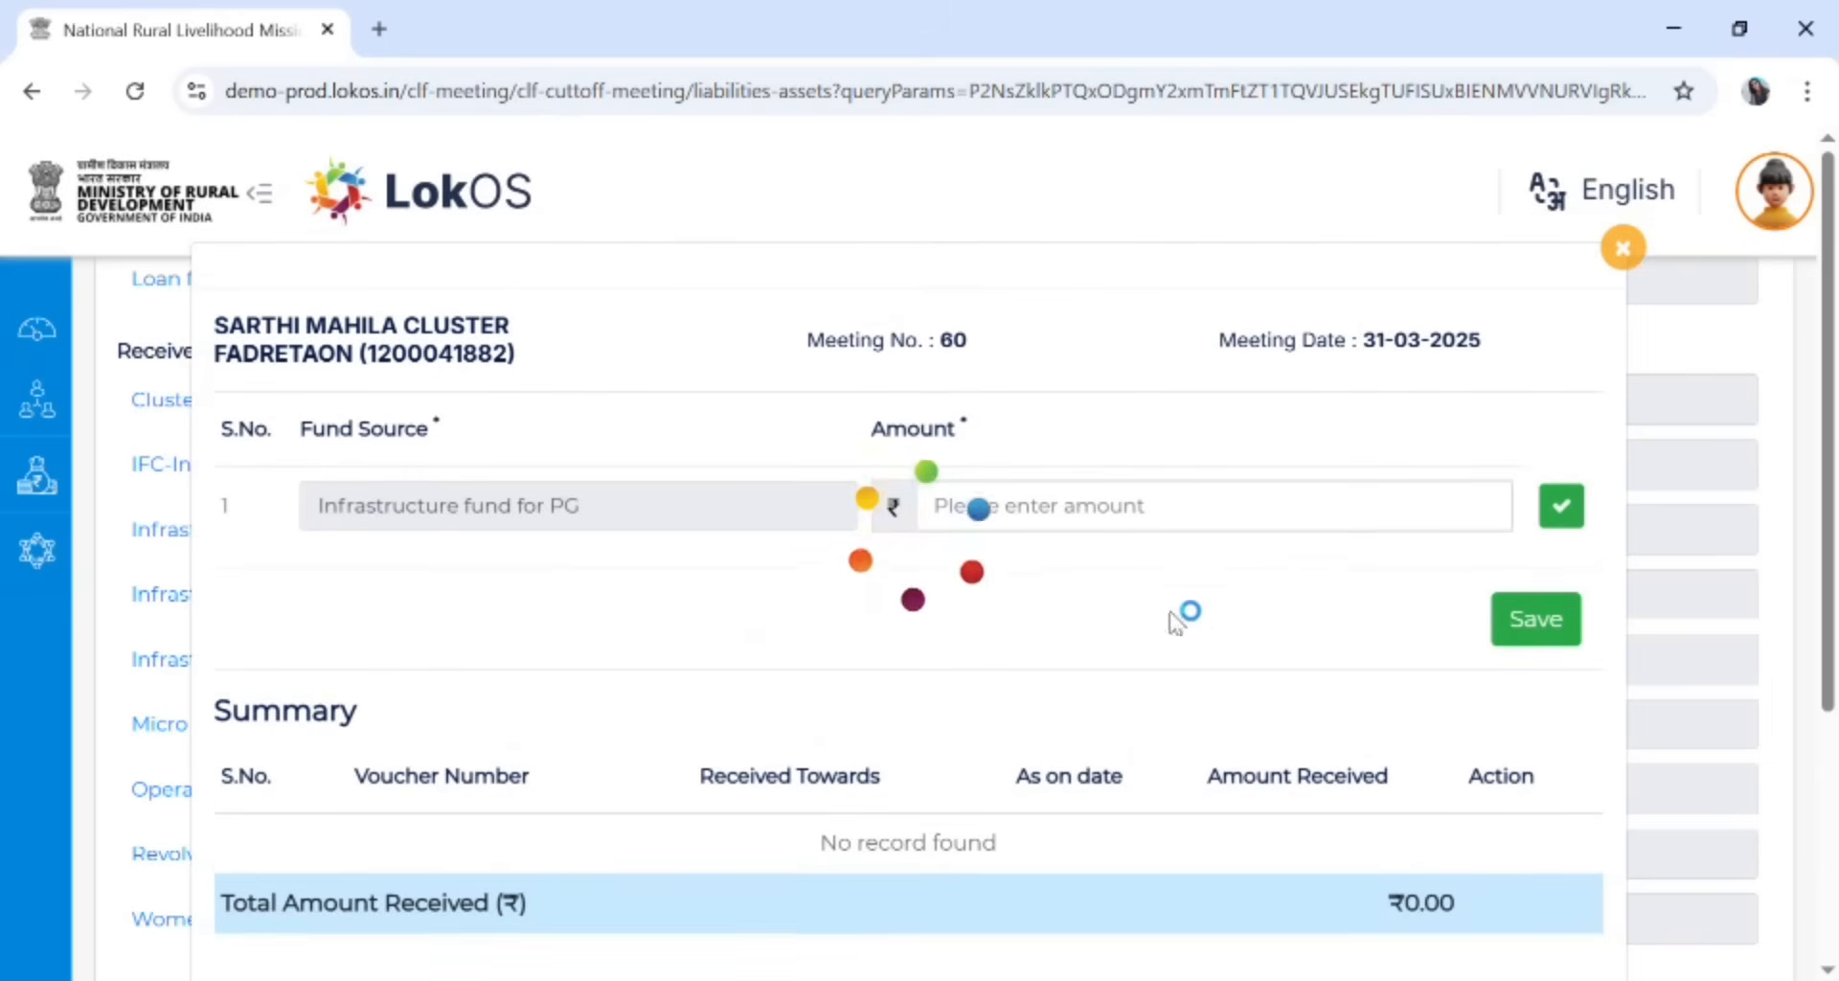
{"action": "left_click", "coordinate": [1258, 520]}
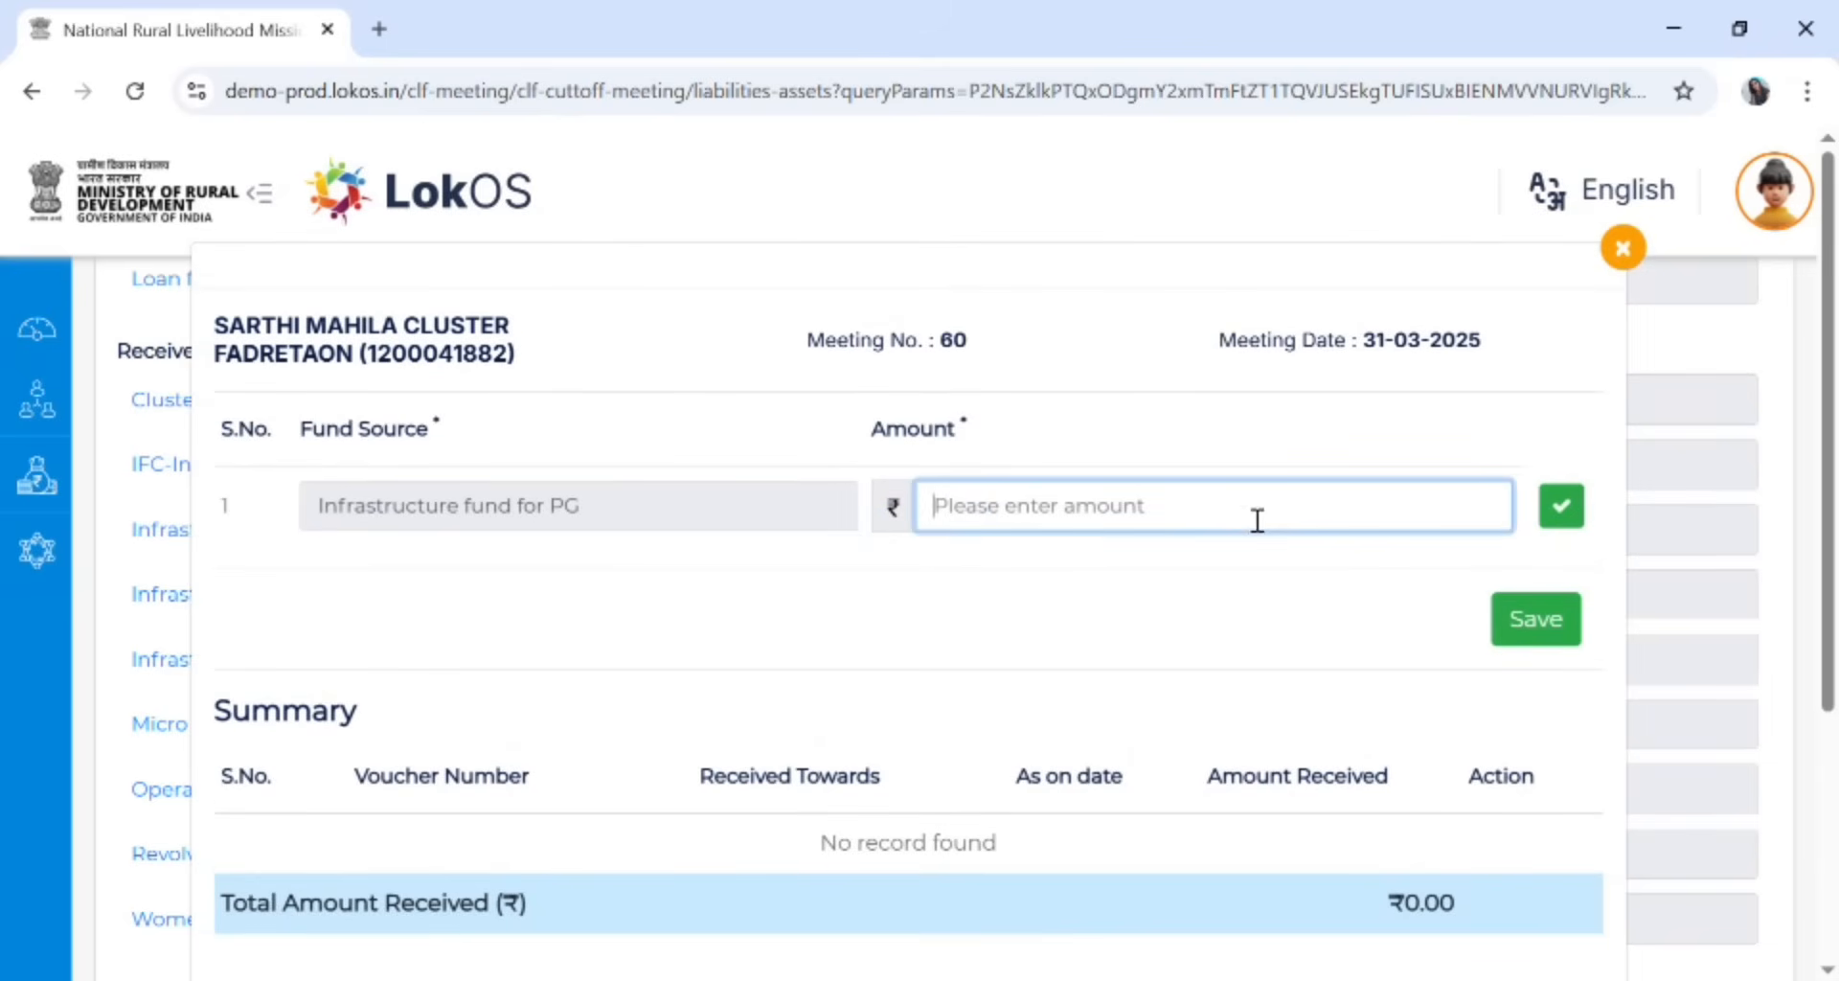
{"action": "type", "text": "50"}
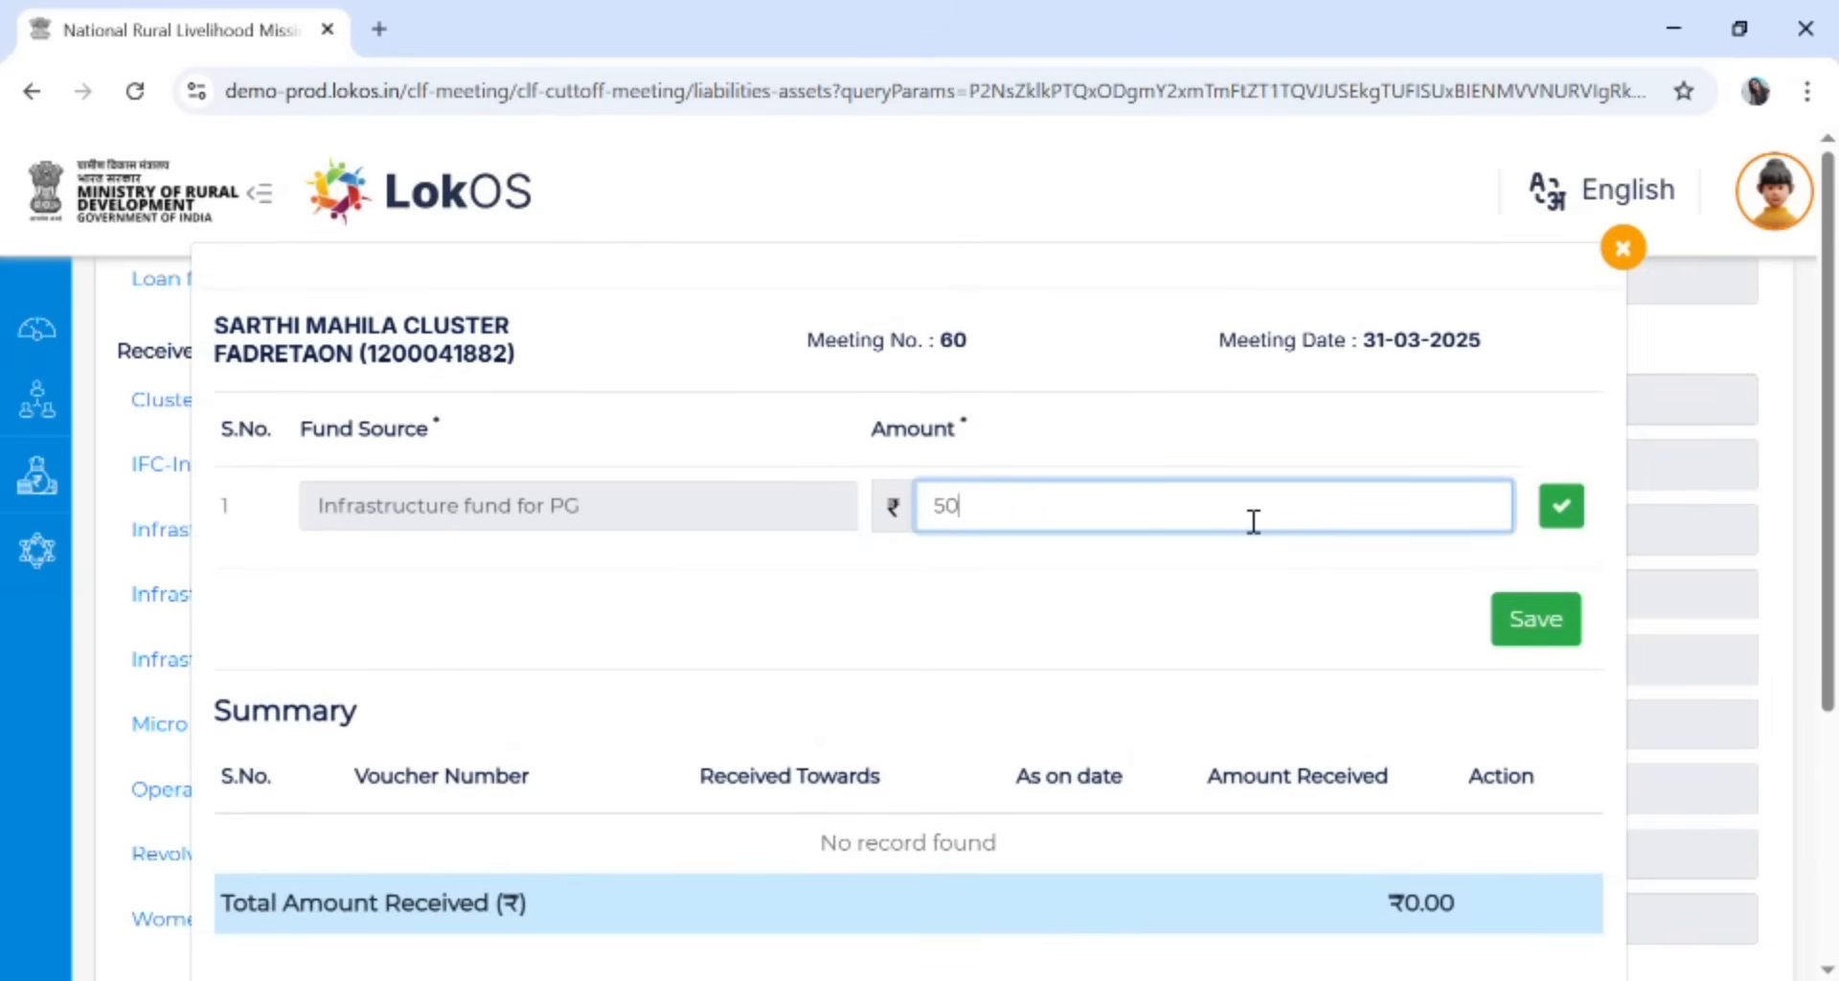
{"action": "type", "text": ",000"}
{"action": "left_click", "coordinate": [1569, 508]}
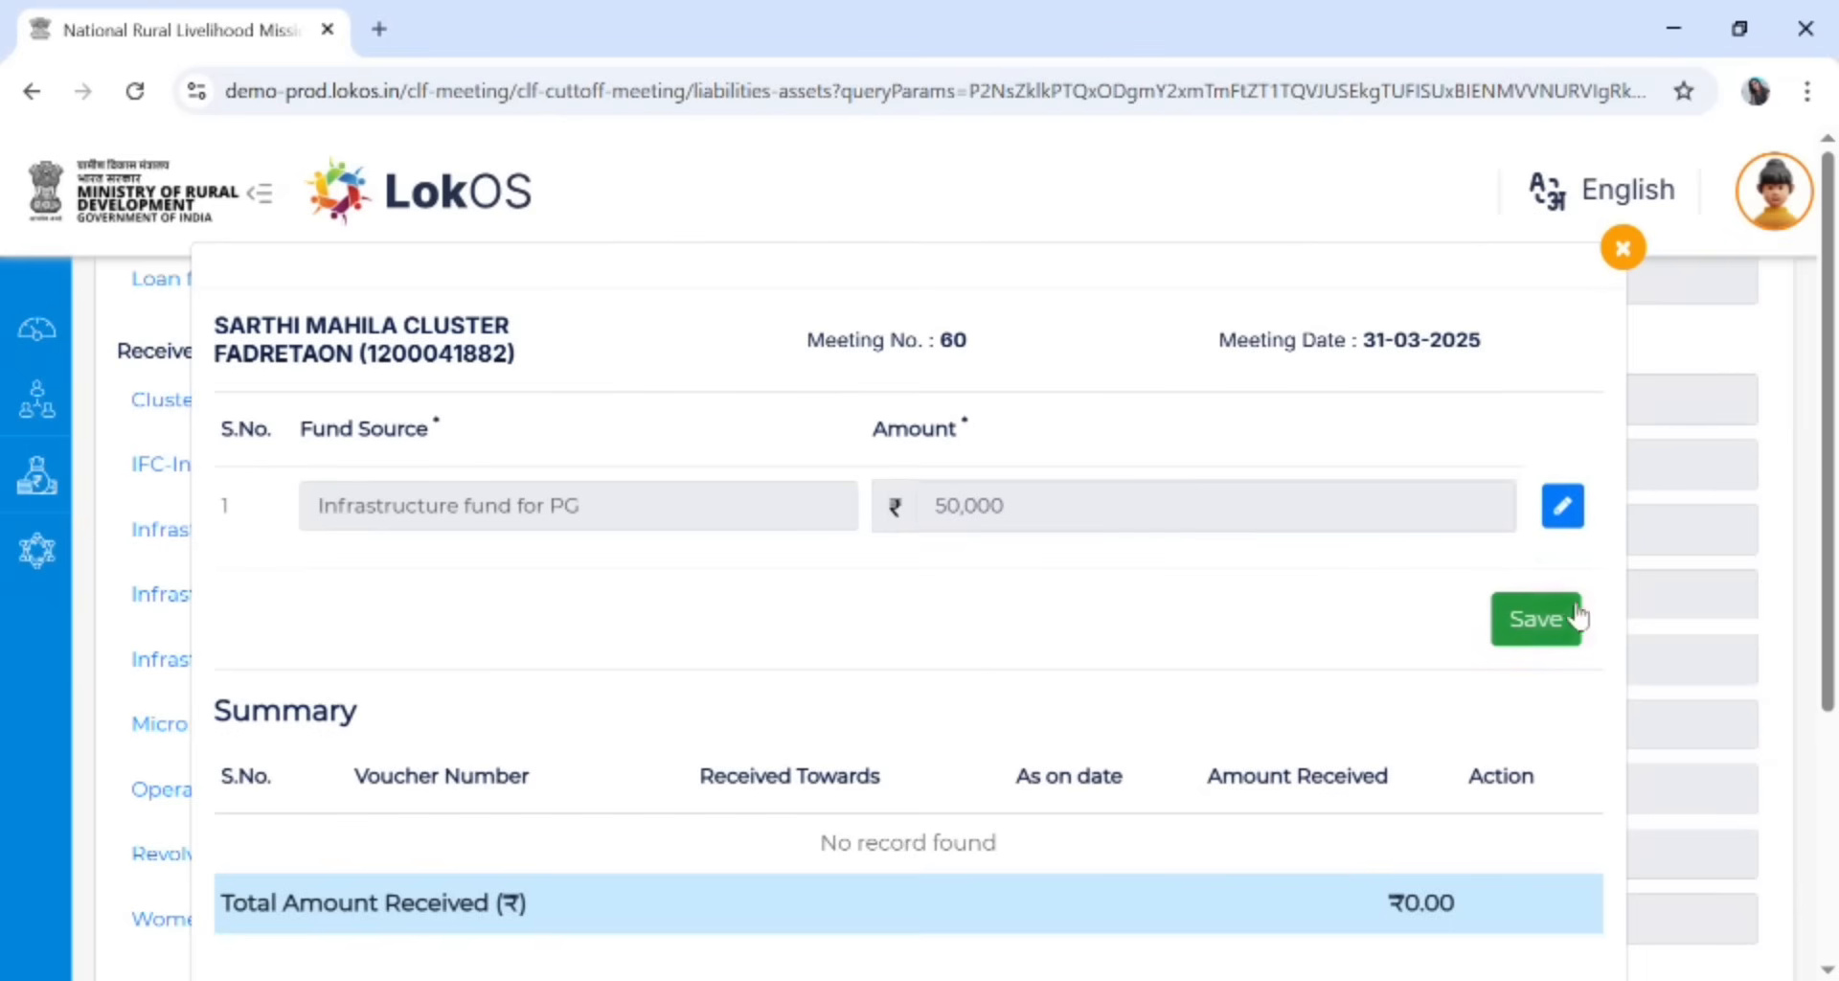
{"action": "left_click", "coordinate": [1538, 625]}
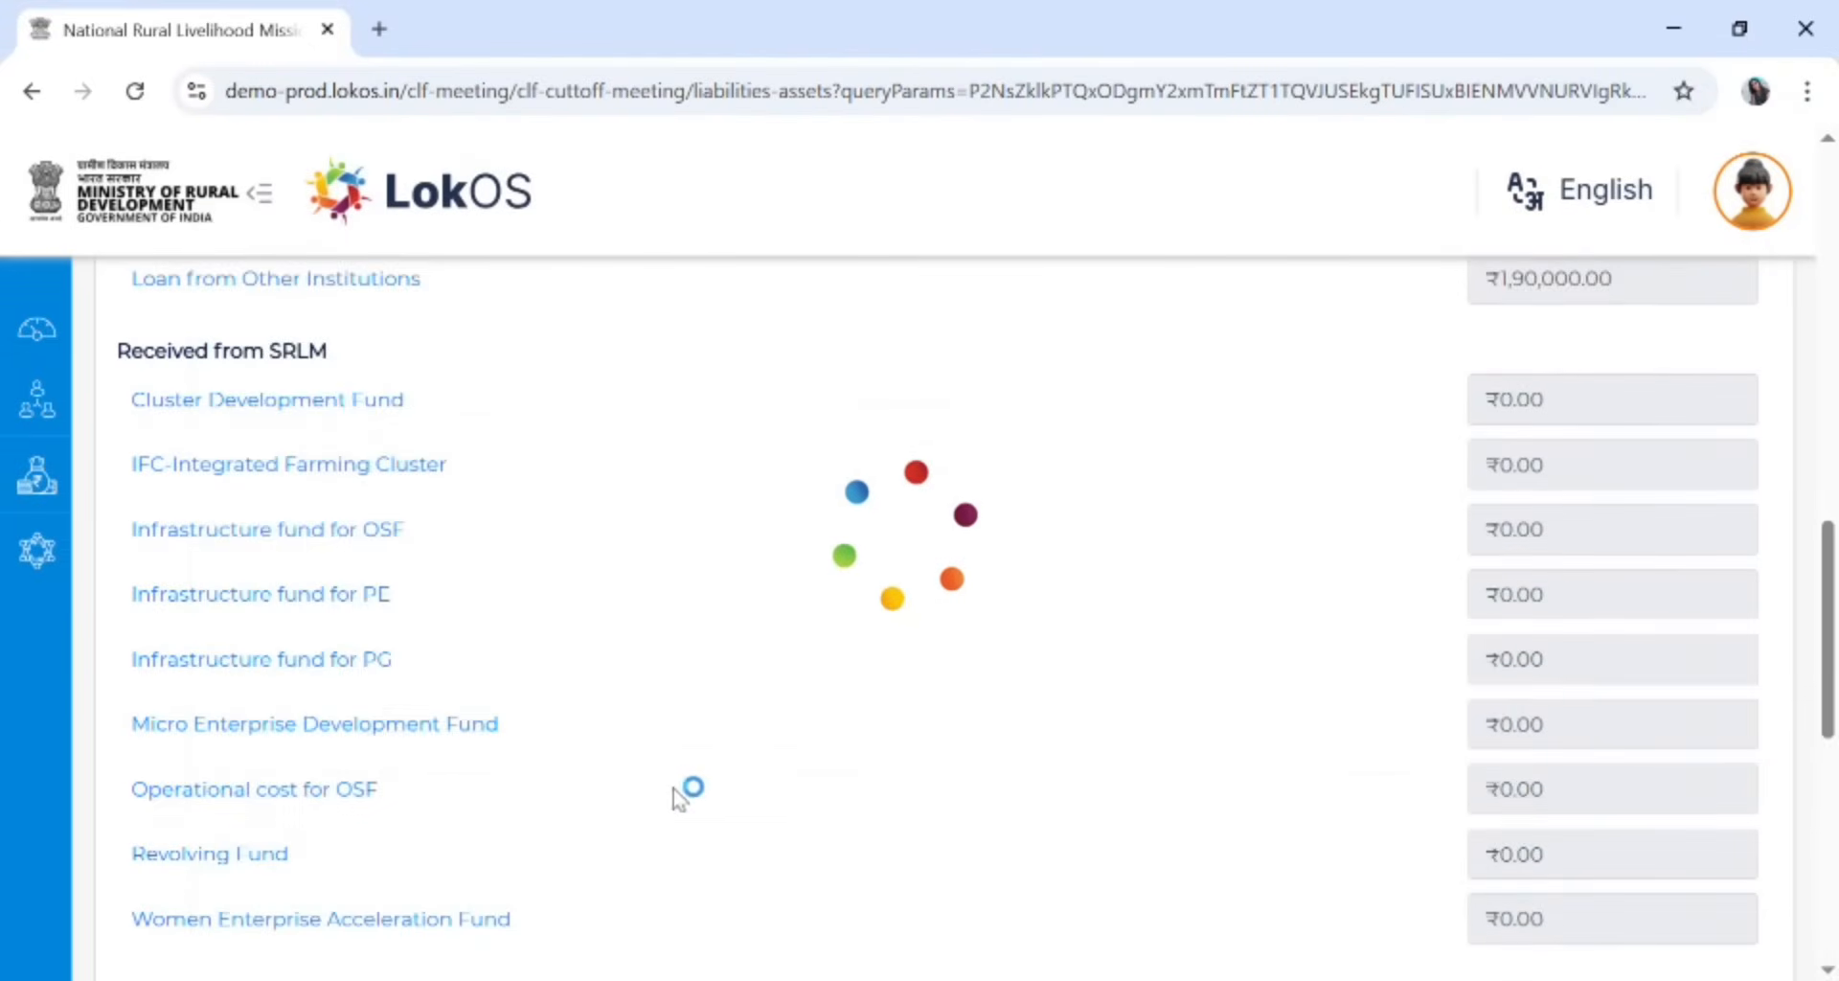
{"action": "scroll", "coordinate": [561, 867], "scroll_direction": "down", "scroll_amount": 2}
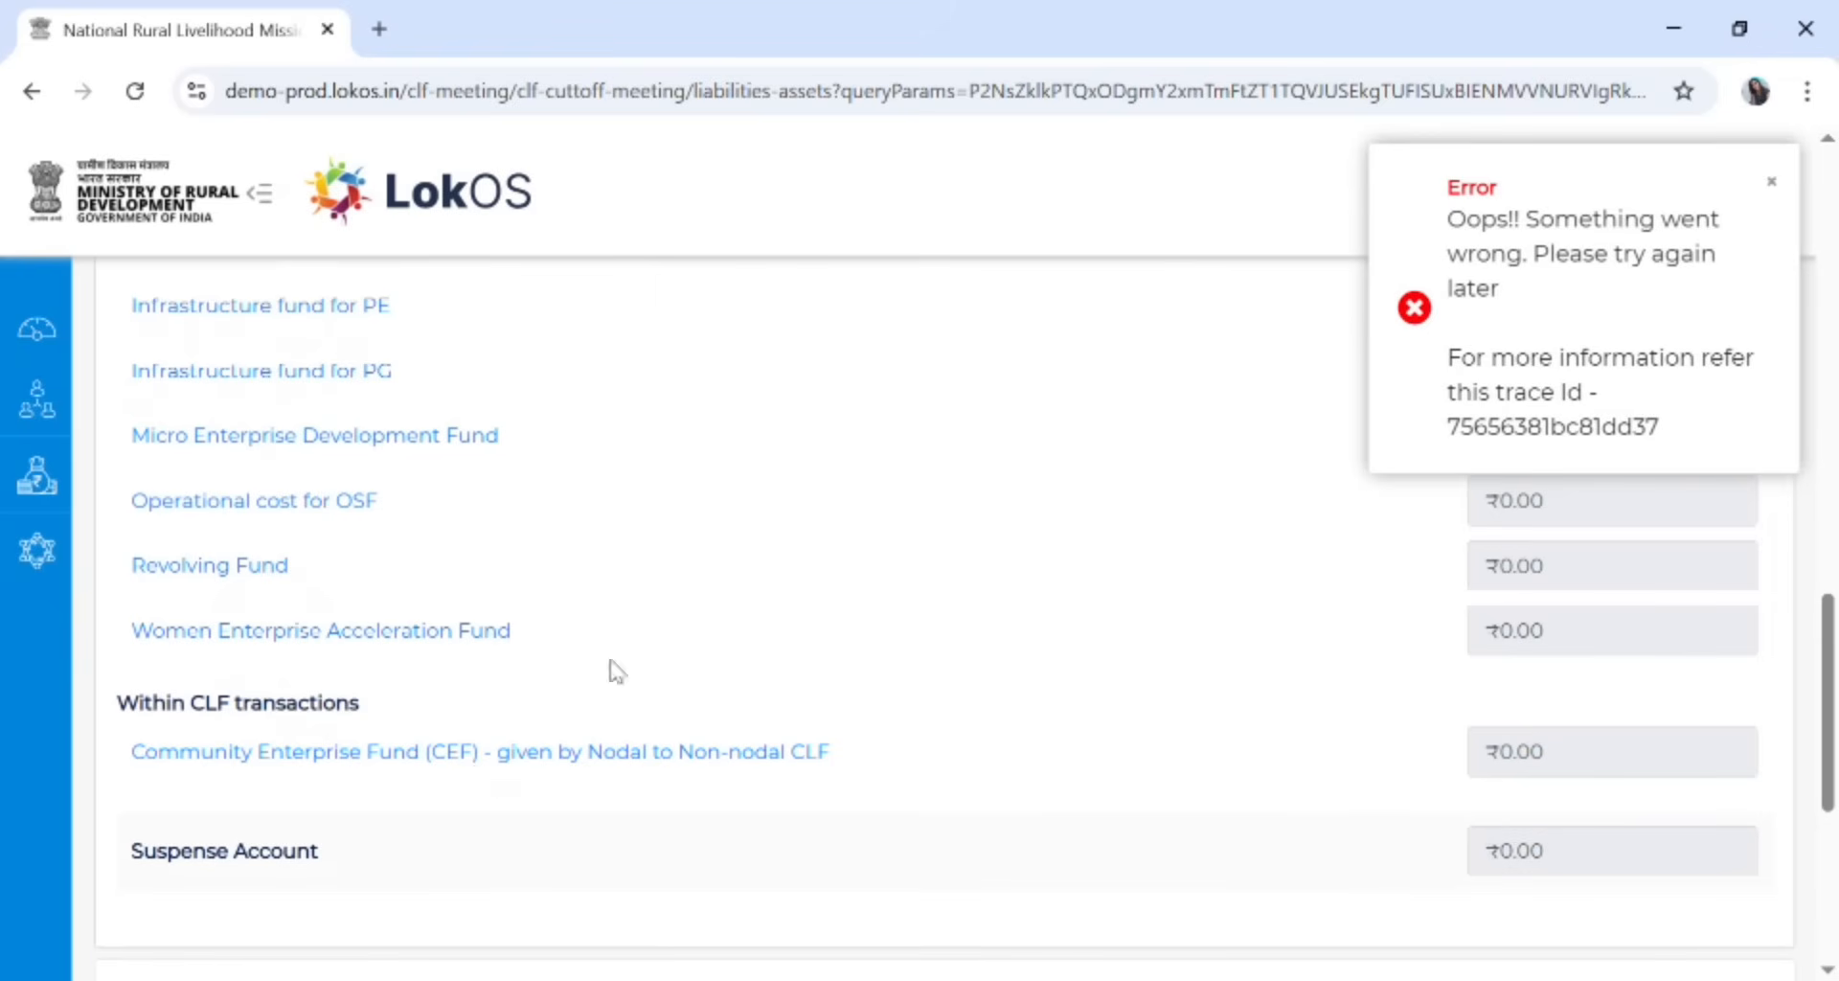
{"action": "left_click", "coordinate": [1421, 308]}
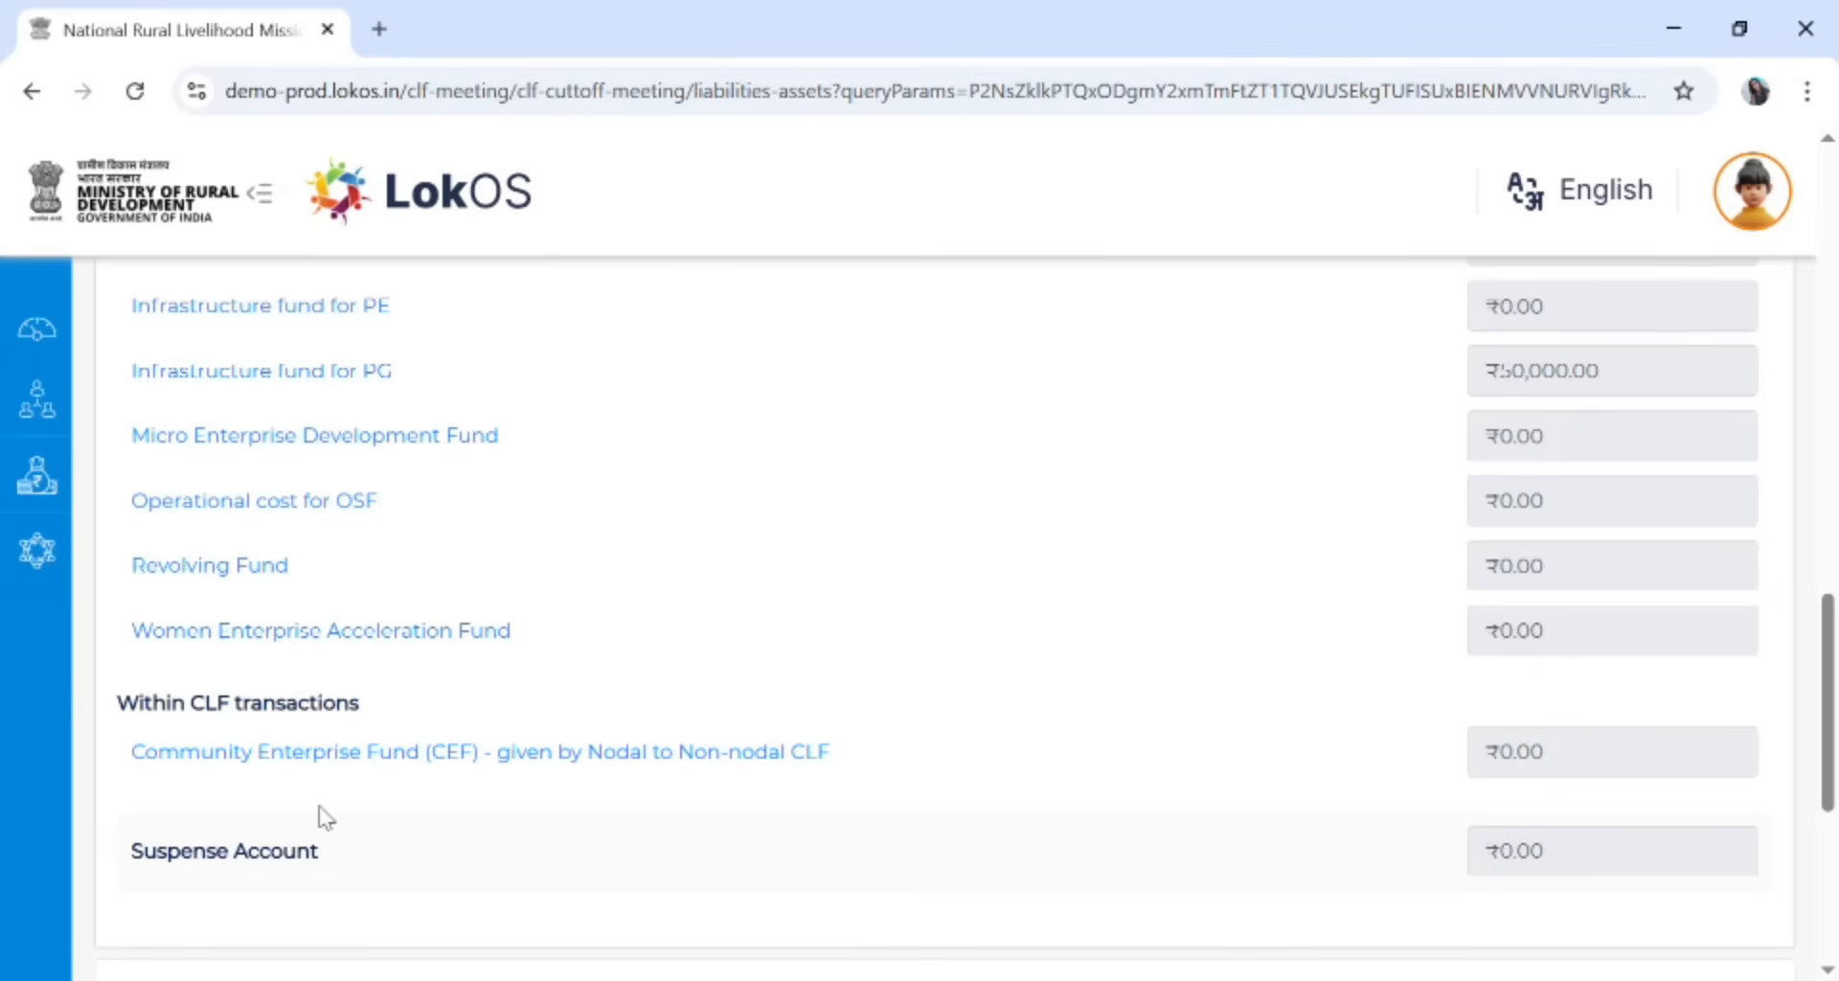
Try out the Community Enterprise Fund (CEF) loan form under Within CLF transactions, choosing VIR MAHILA as organization, and go back without saving
{"action": "scroll", "coordinate": [326, 816], "scroll_direction": "up", "scroll_amount": 15}
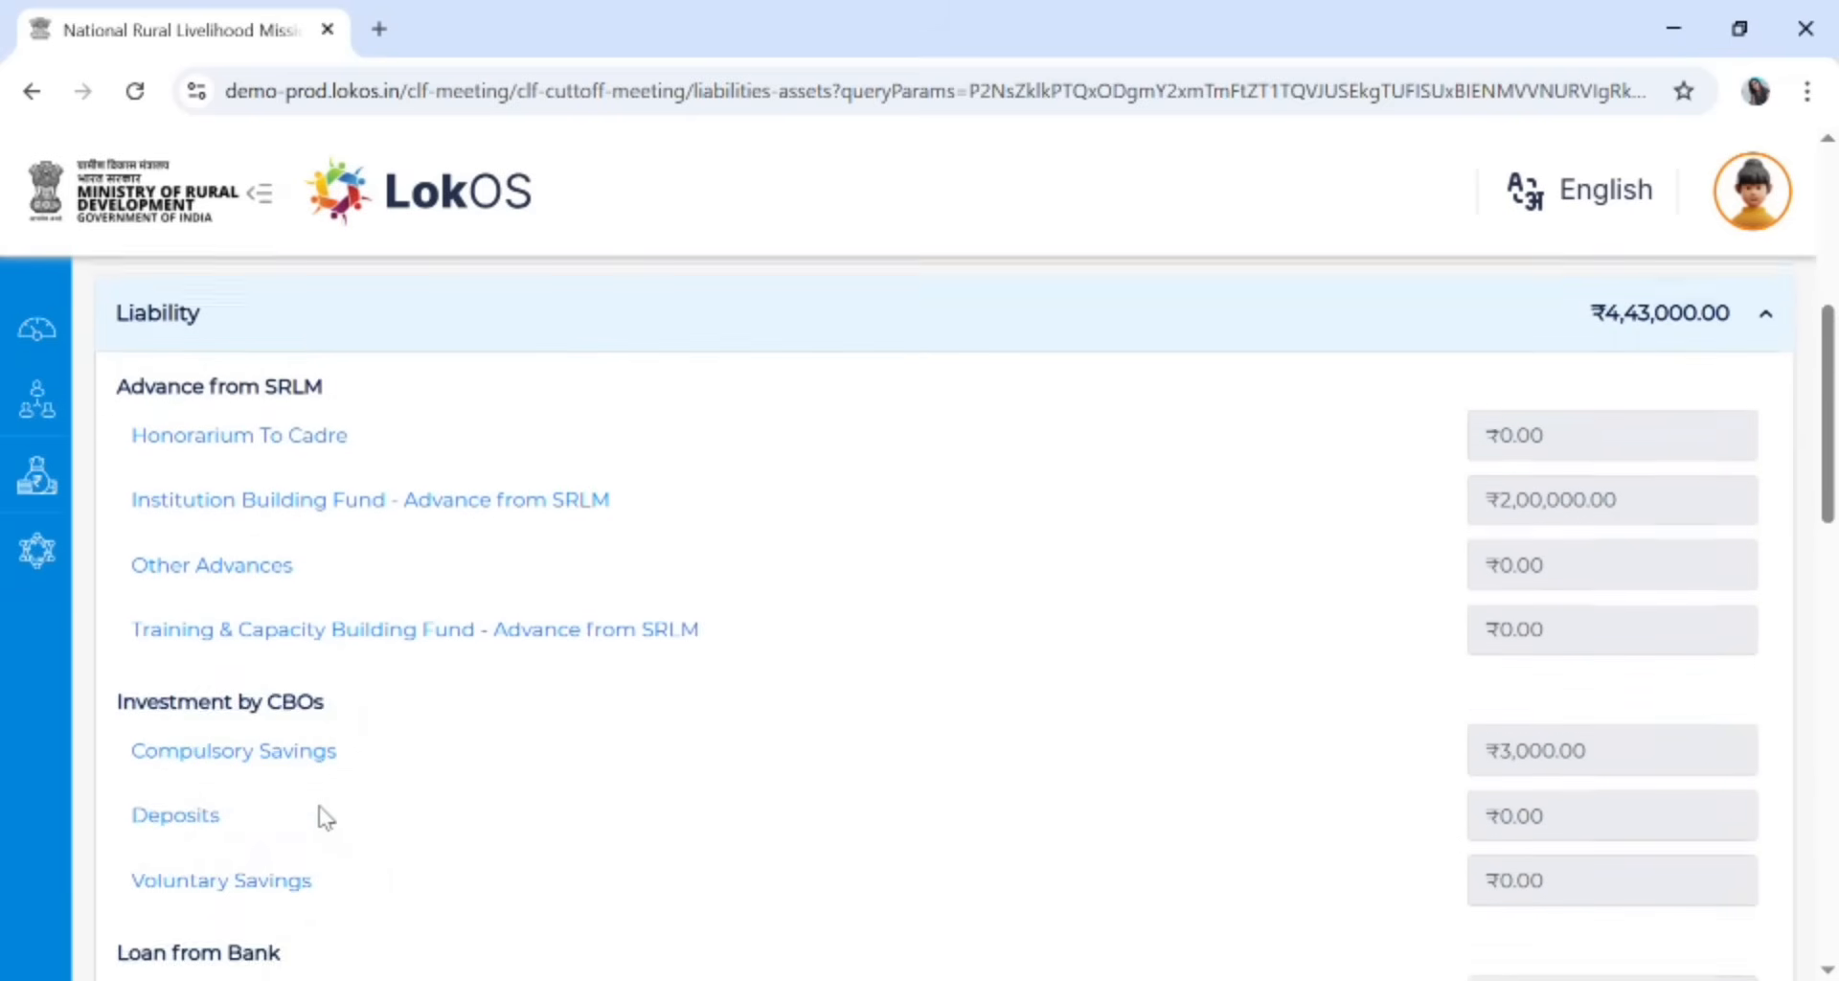
{"action": "scroll", "coordinate": [287, 642], "scroll_direction": "down", "scroll_amount": 15}
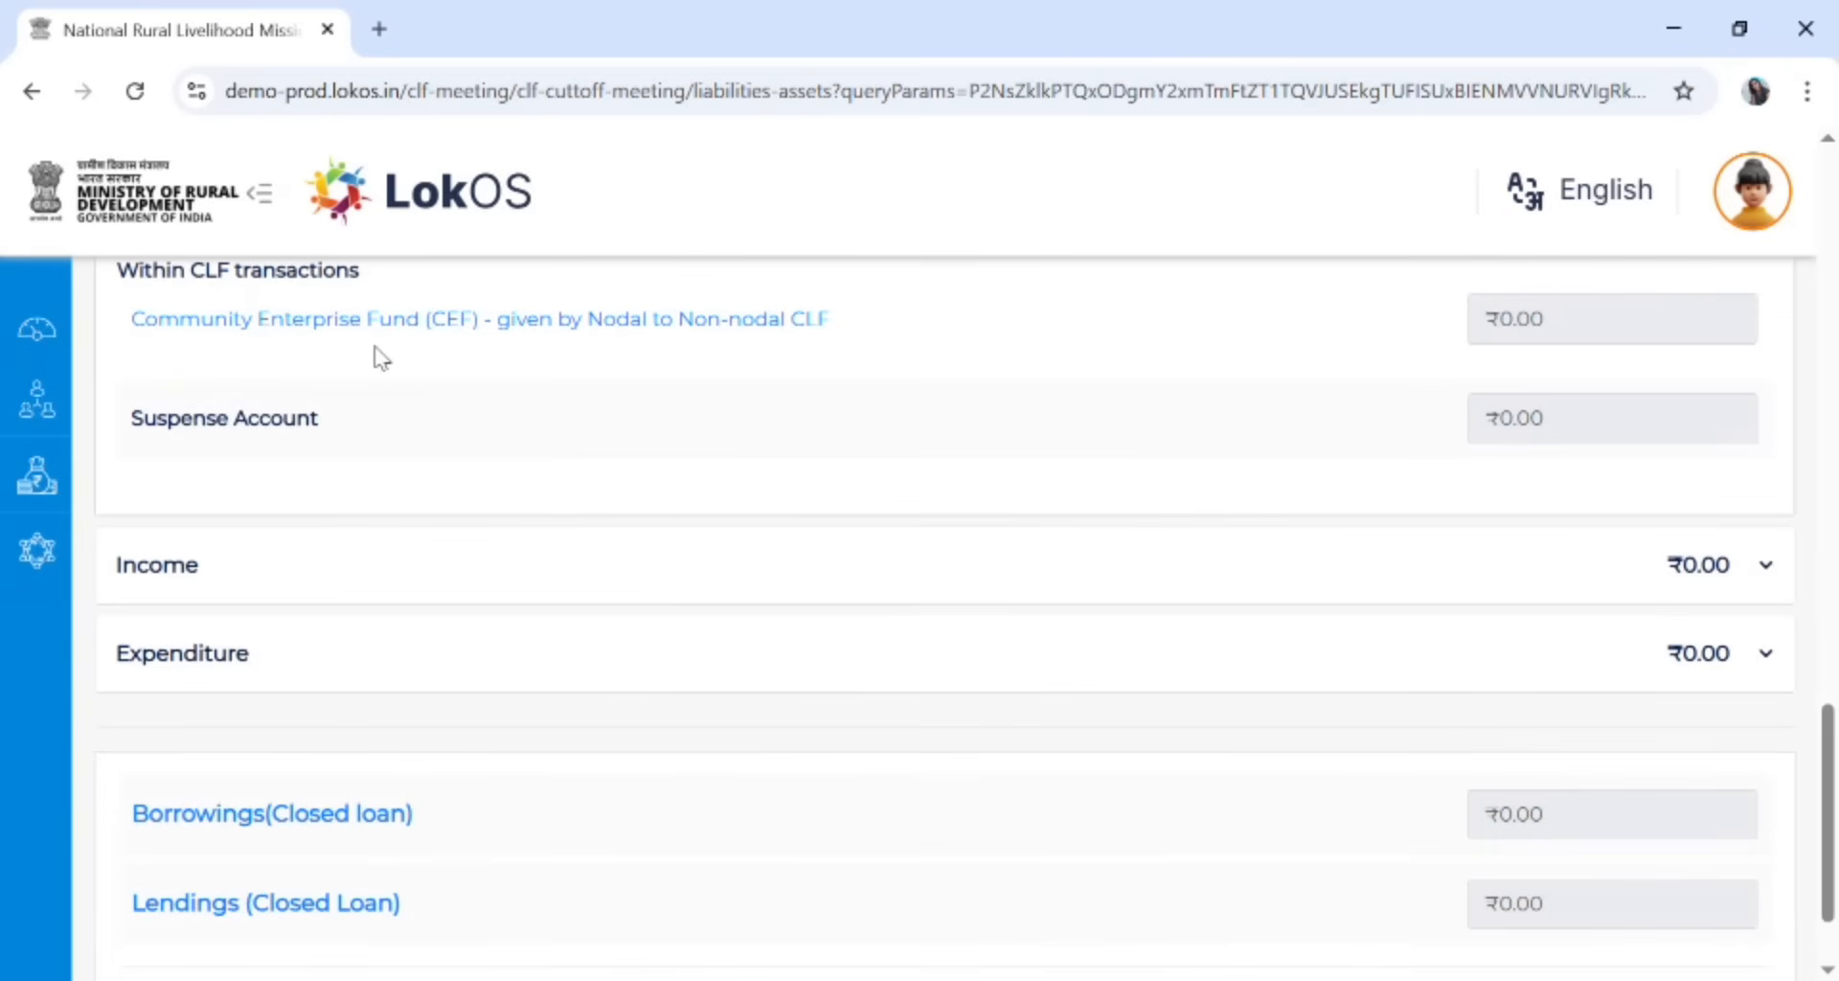
{"action": "left_click", "coordinate": [383, 323]}
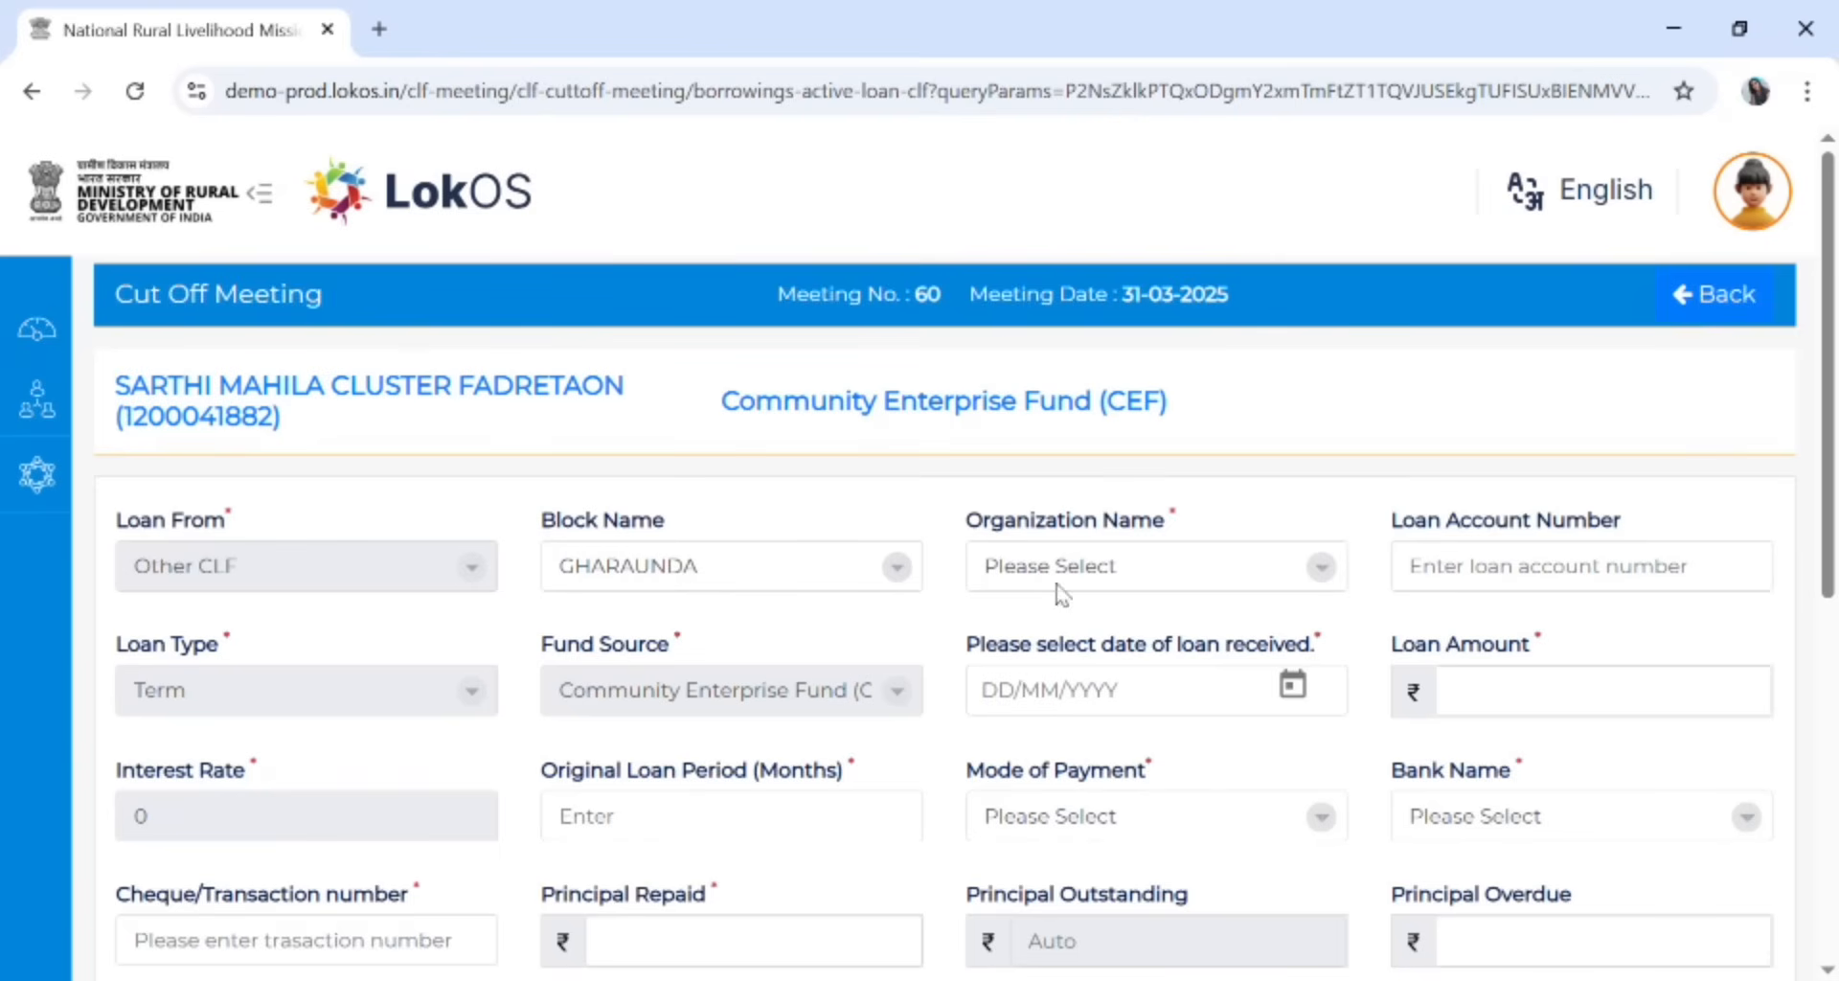
{"action": "left_click", "coordinate": [1116, 586]}
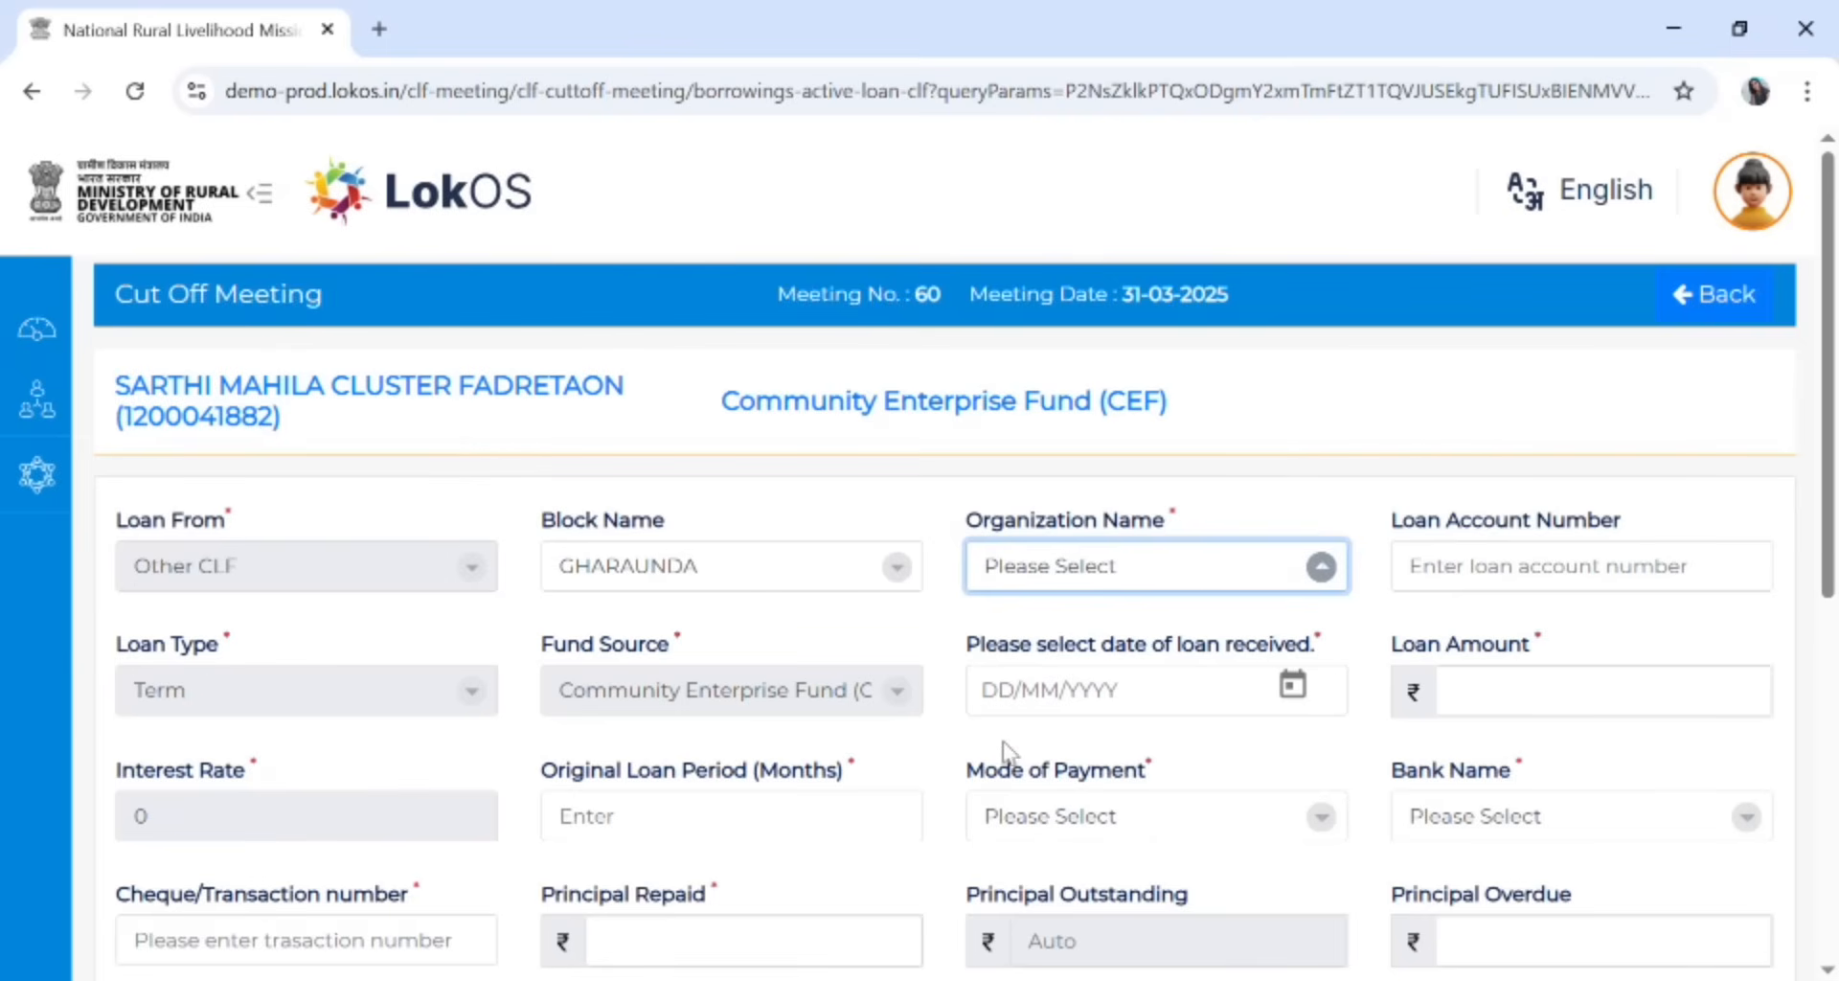
{"action": "left_click", "coordinate": [900, 584]}
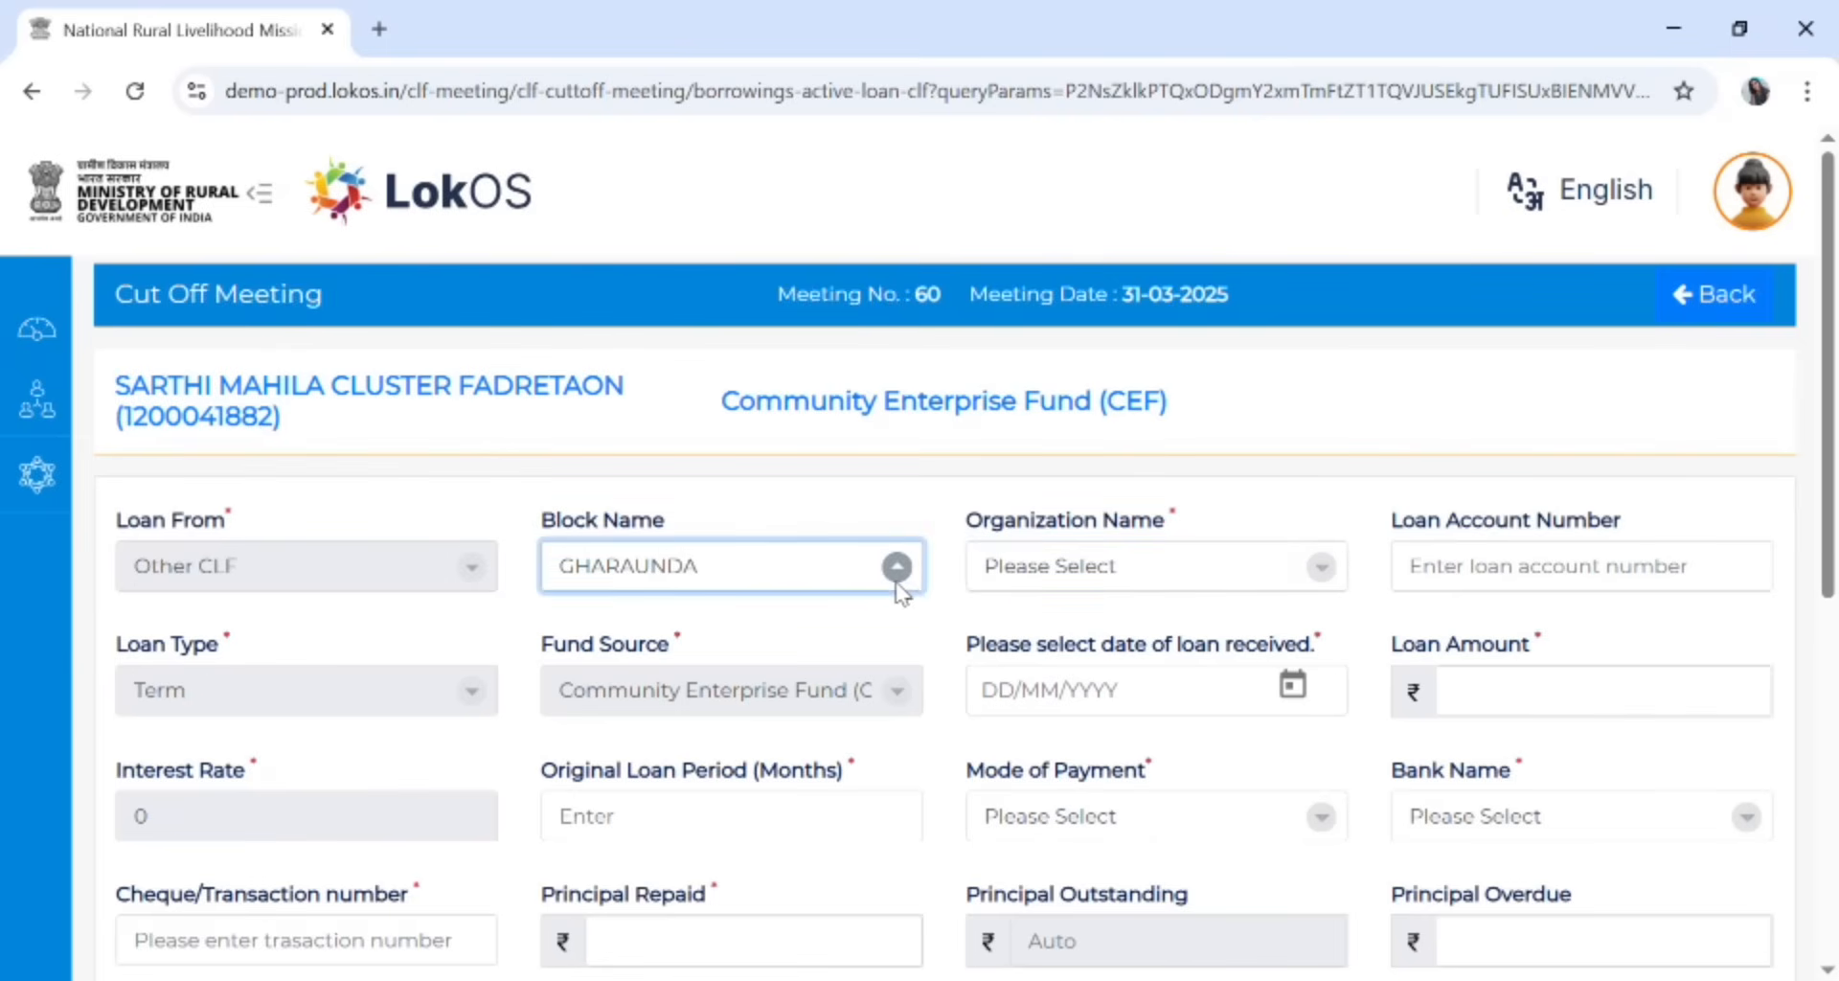
{"action": "left_click", "coordinate": [1122, 573]}
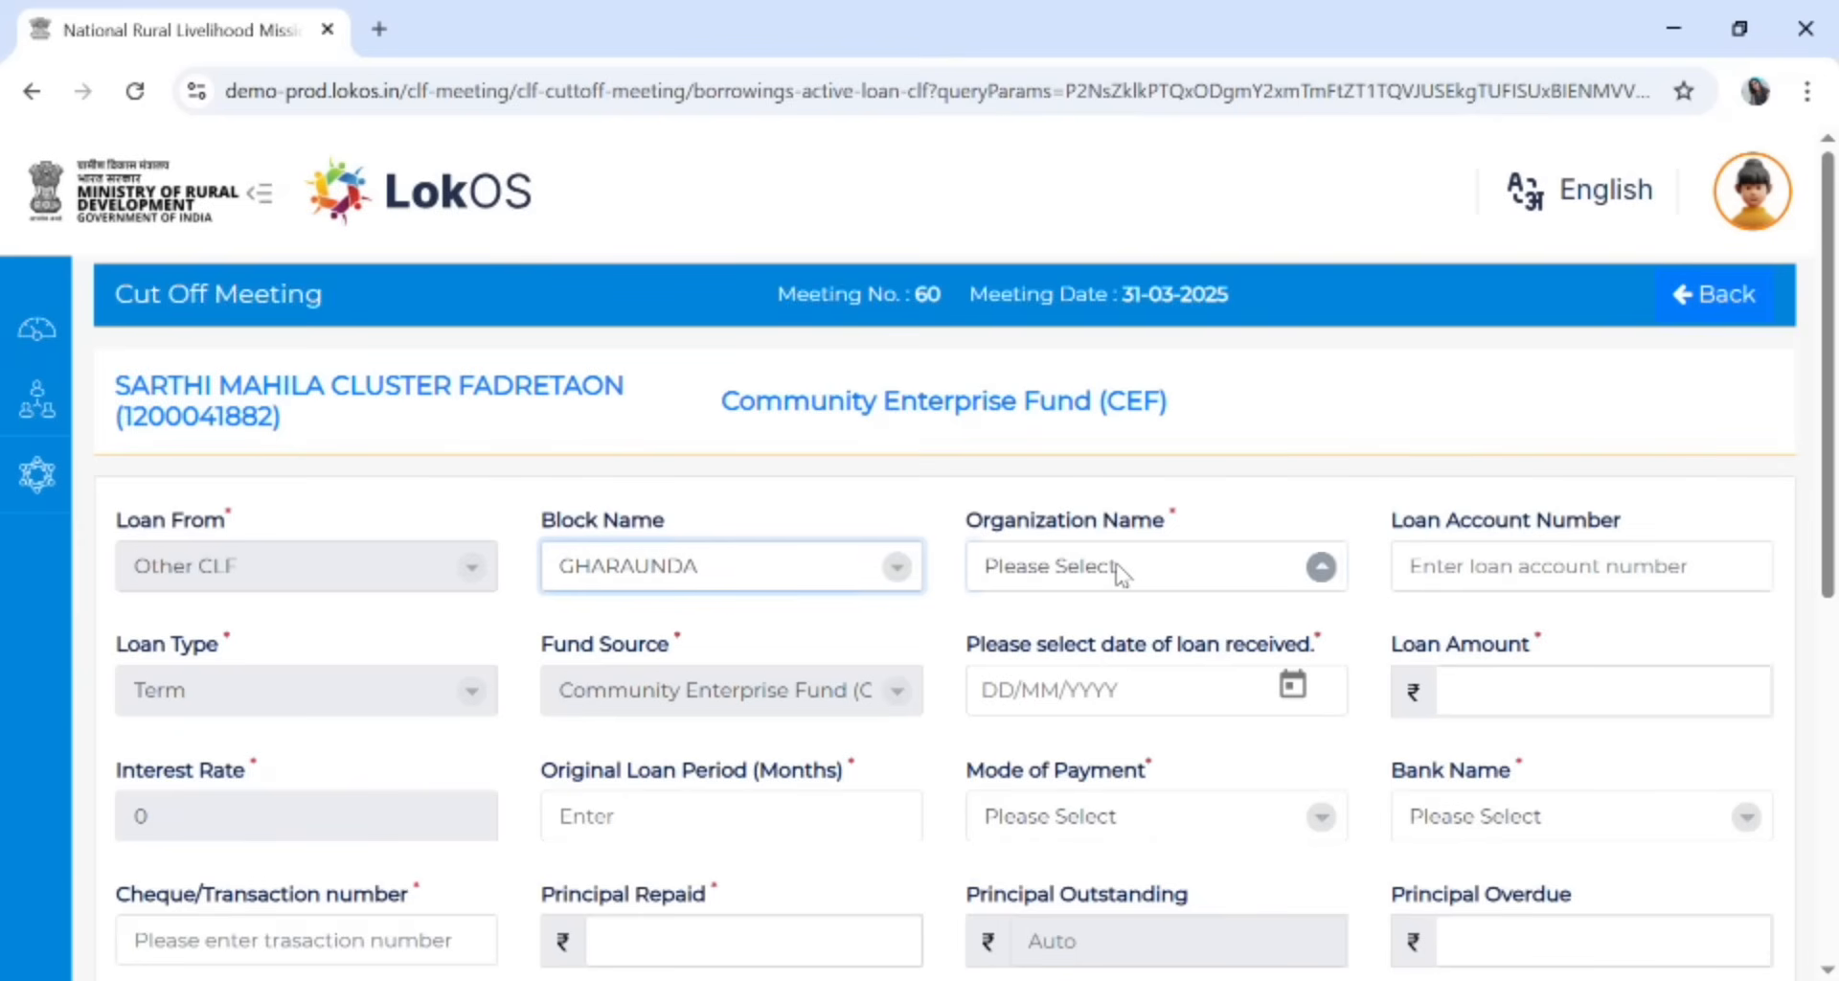
{"action": "left_click", "coordinate": [1092, 753]}
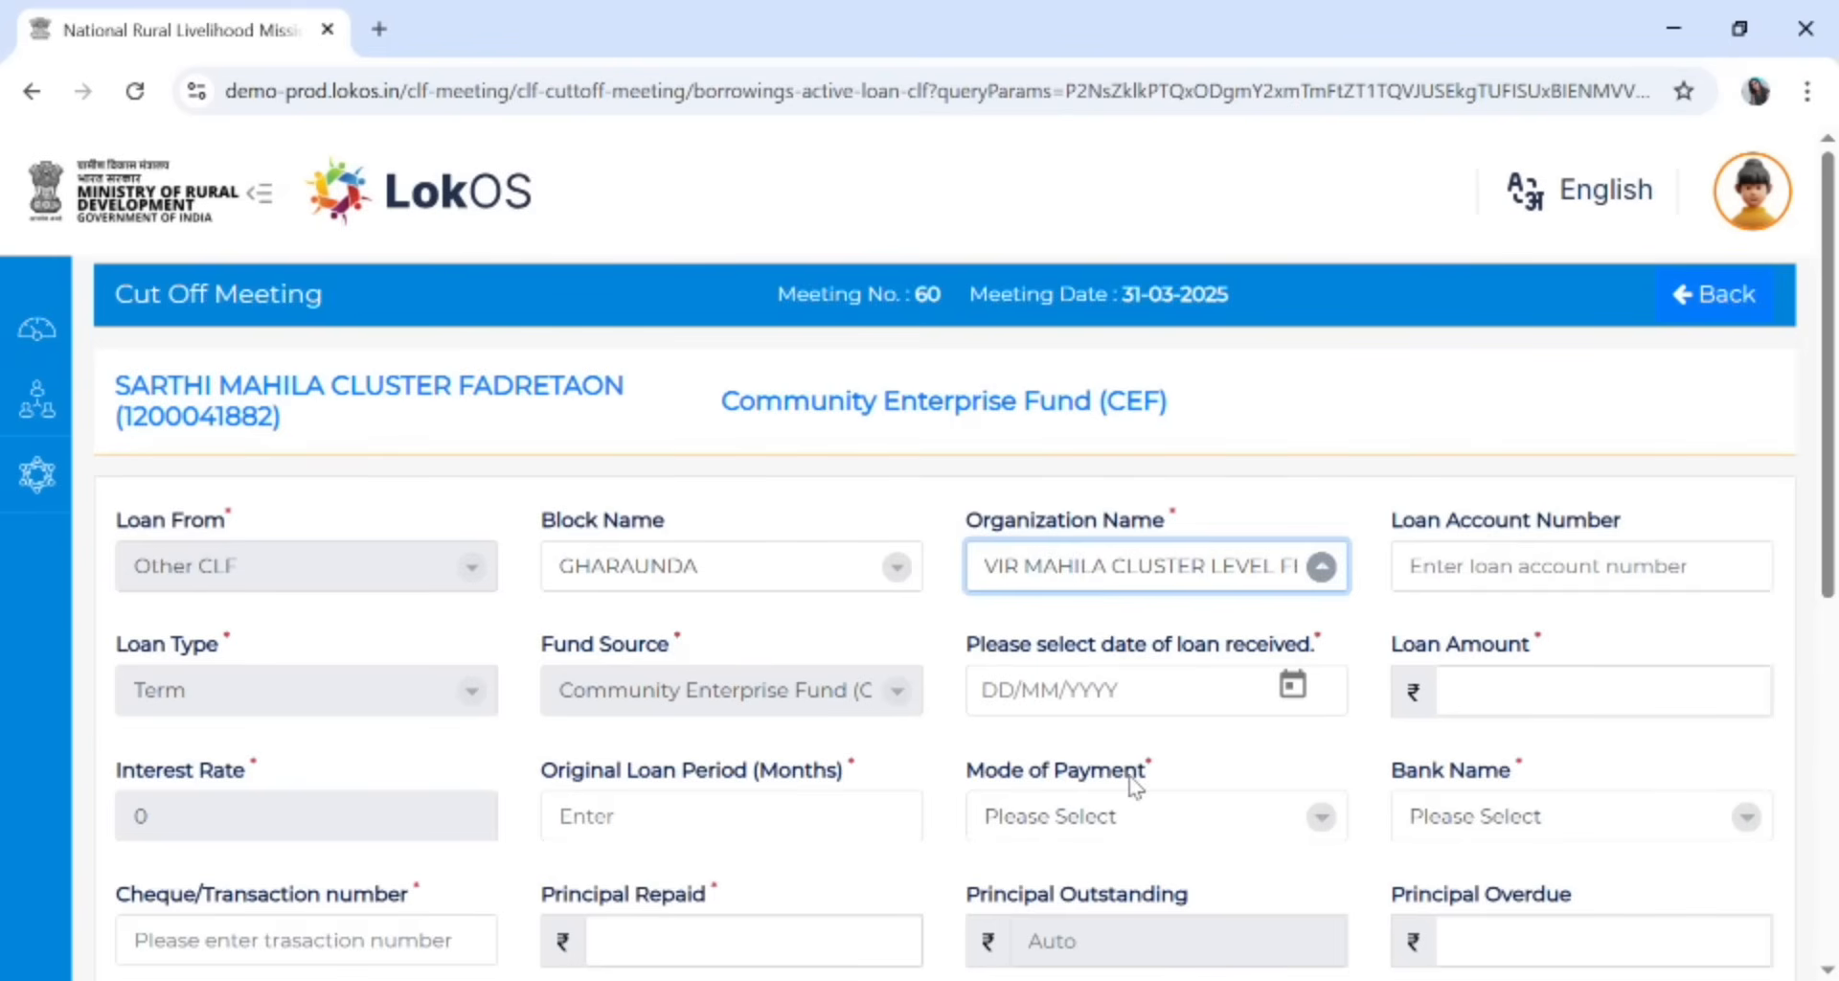
{"action": "scroll", "coordinate": [1135, 785], "scroll_direction": "down", "scroll_amount": 5}
{"action": "scroll", "coordinate": [1135, 785], "scroll_direction": "up", "scroll_amount": 5}
{"action": "left_click", "coordinate": [1751, 314]}
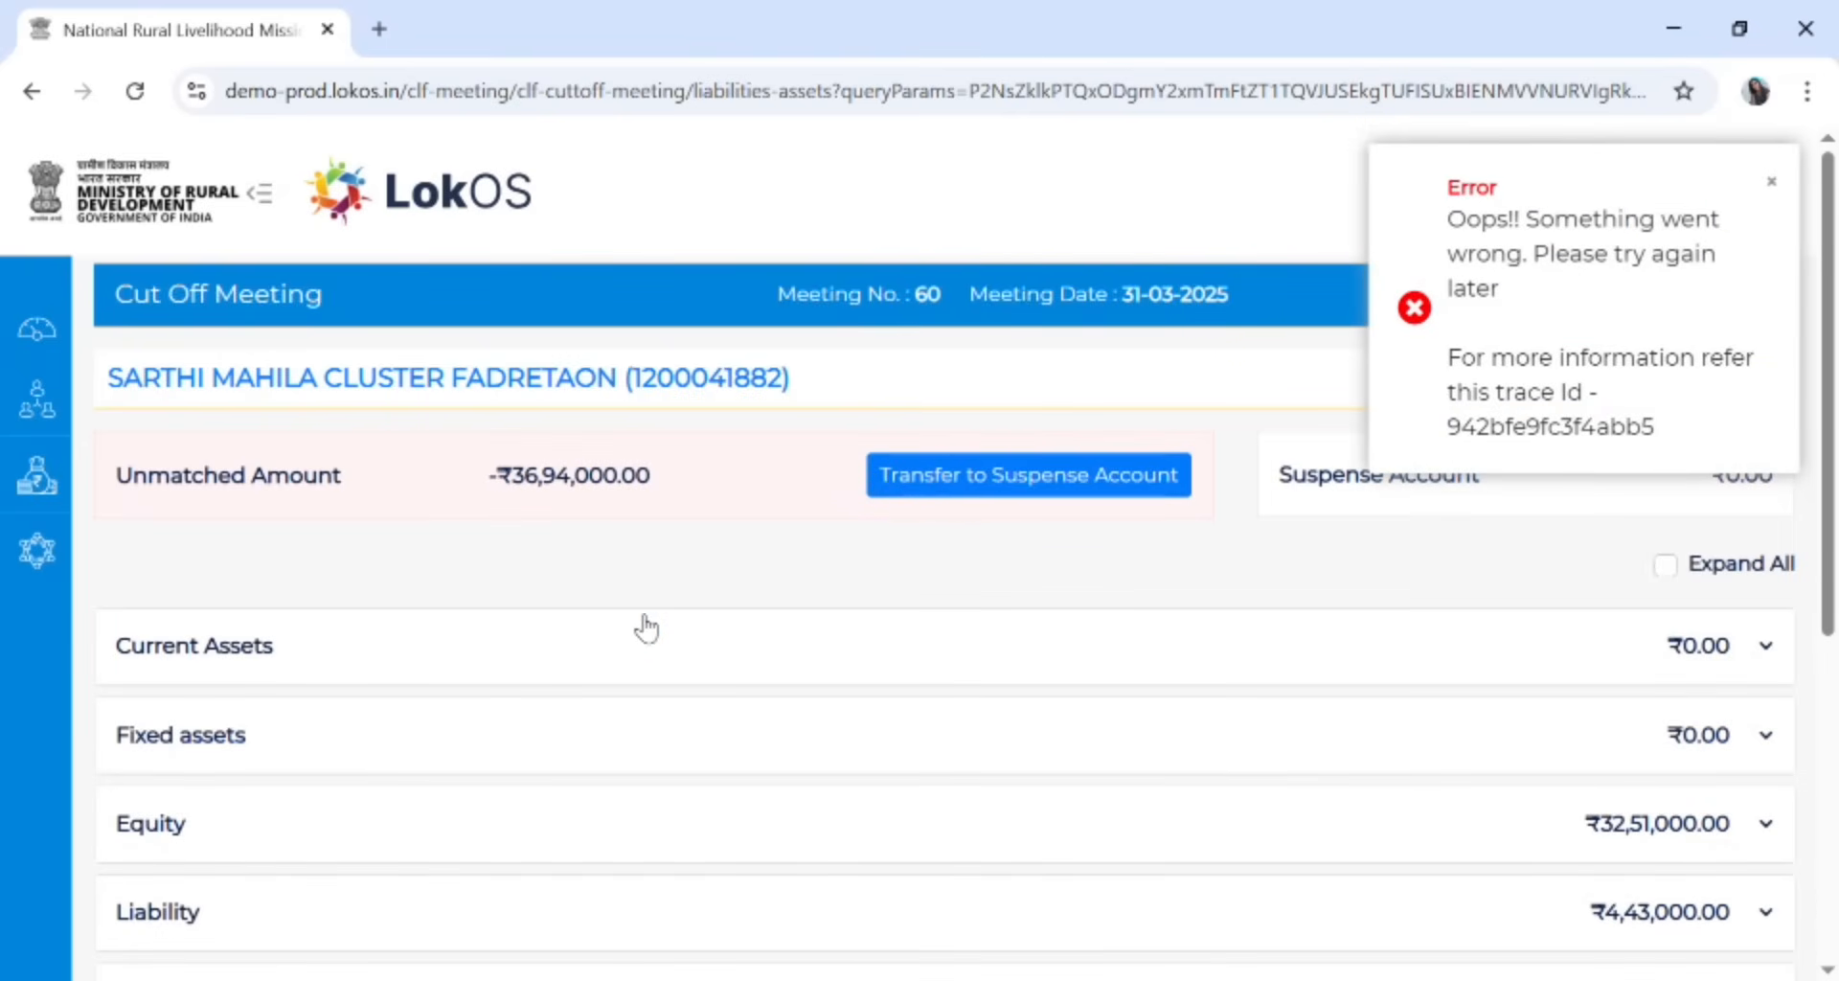
Expand the Income section of the cut-off meeting overview and open its Admission Fees entry
{"action": "scroll", "coordinate": [651, 629], "scroll_direction": "down", "scroll_amount": 2}
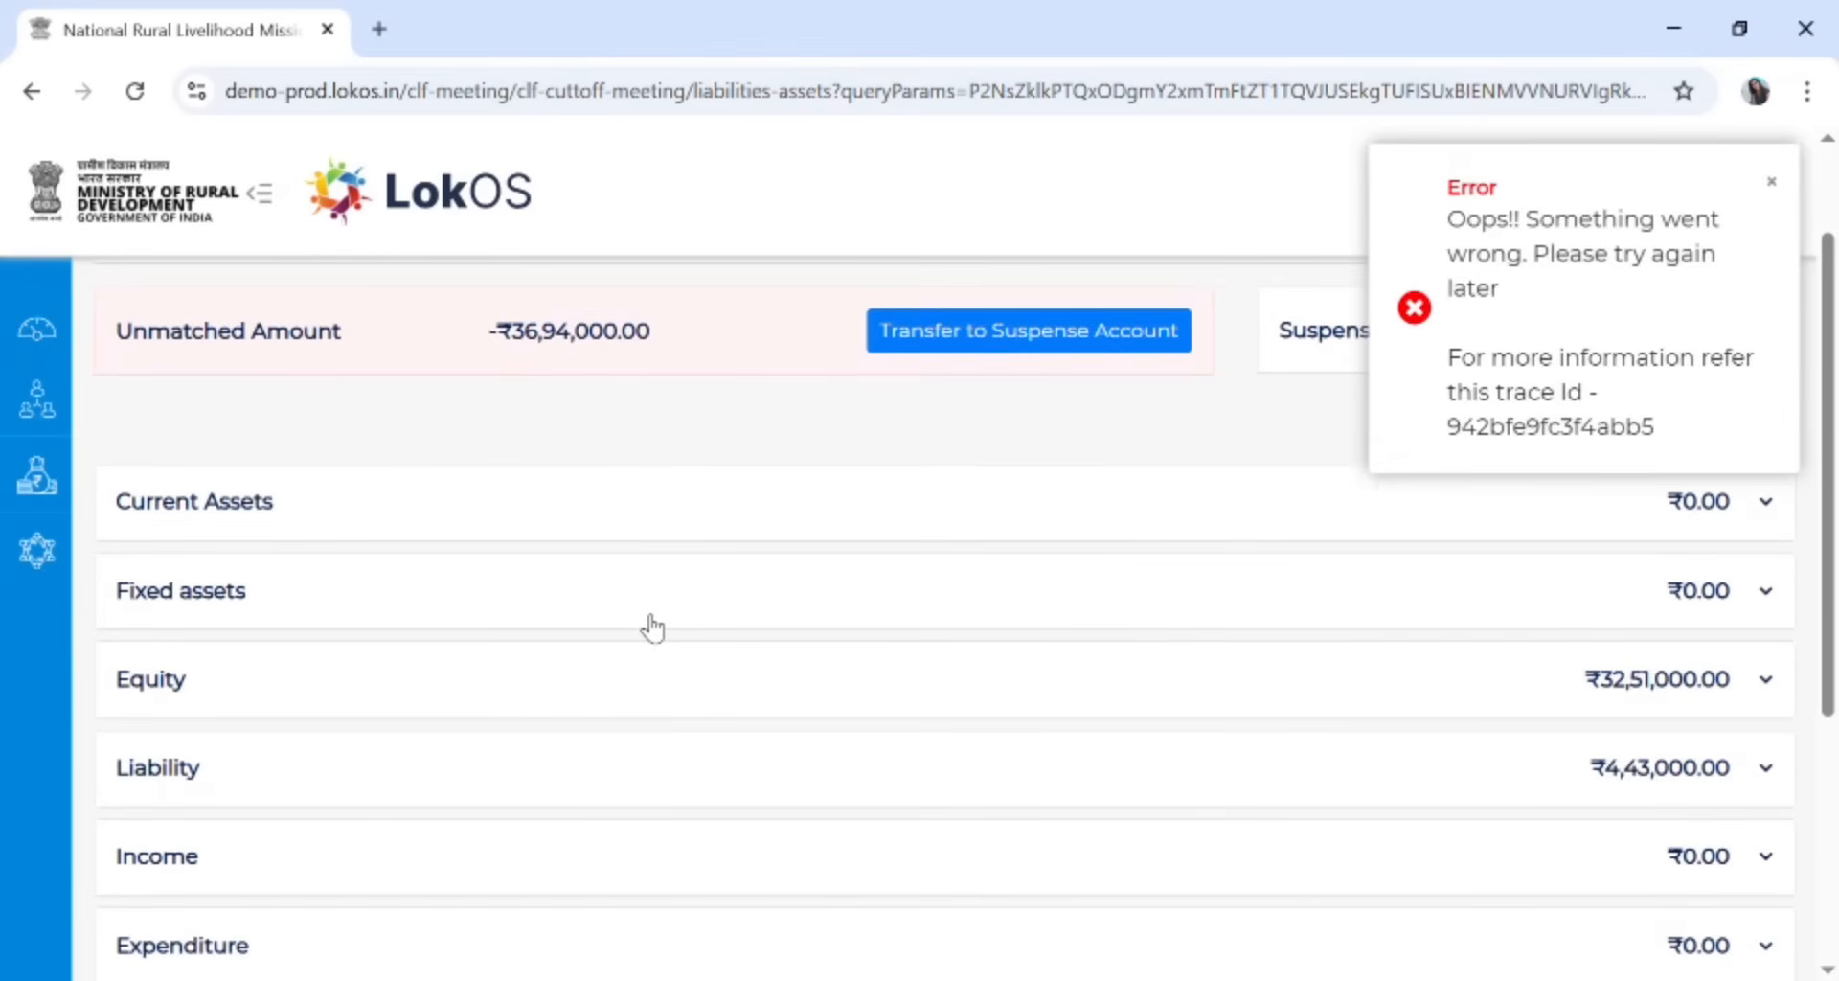
{"action": "scroll", "coordinate": [376, 790], "scroll_direction": "down", "scroll_amount": 1}
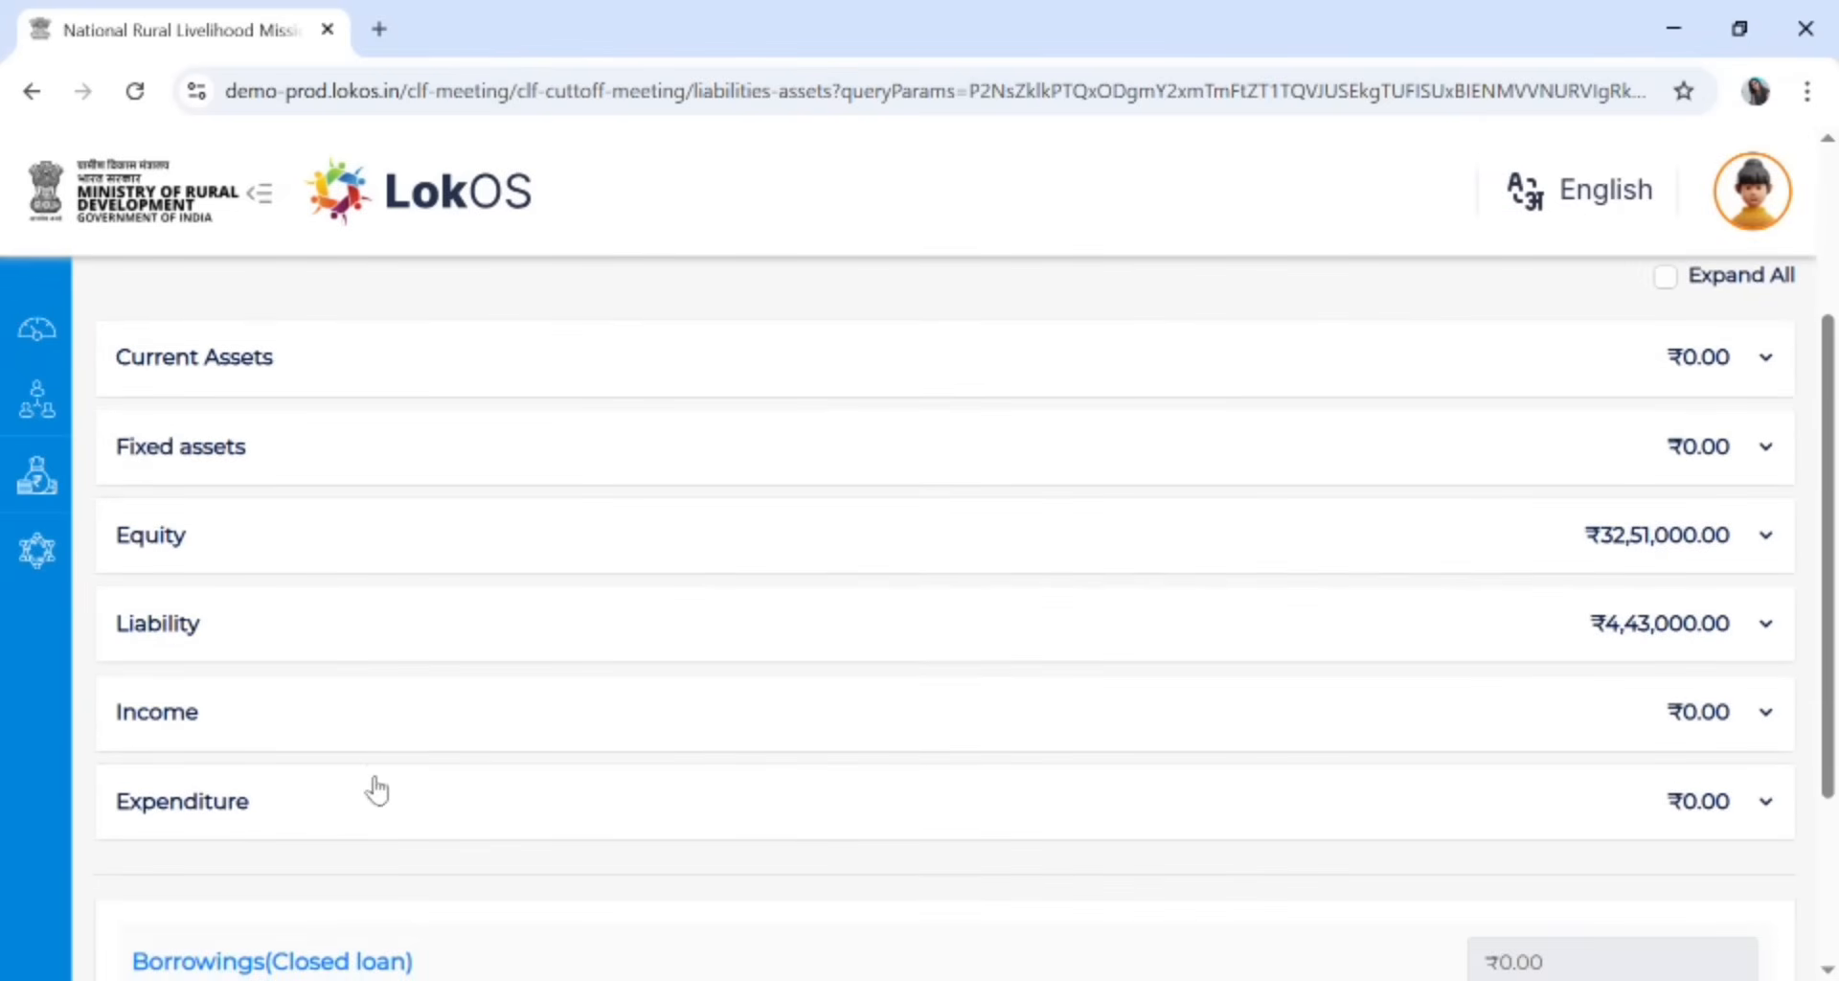
{"action": "left_click", "coordinate": [249, 725]}
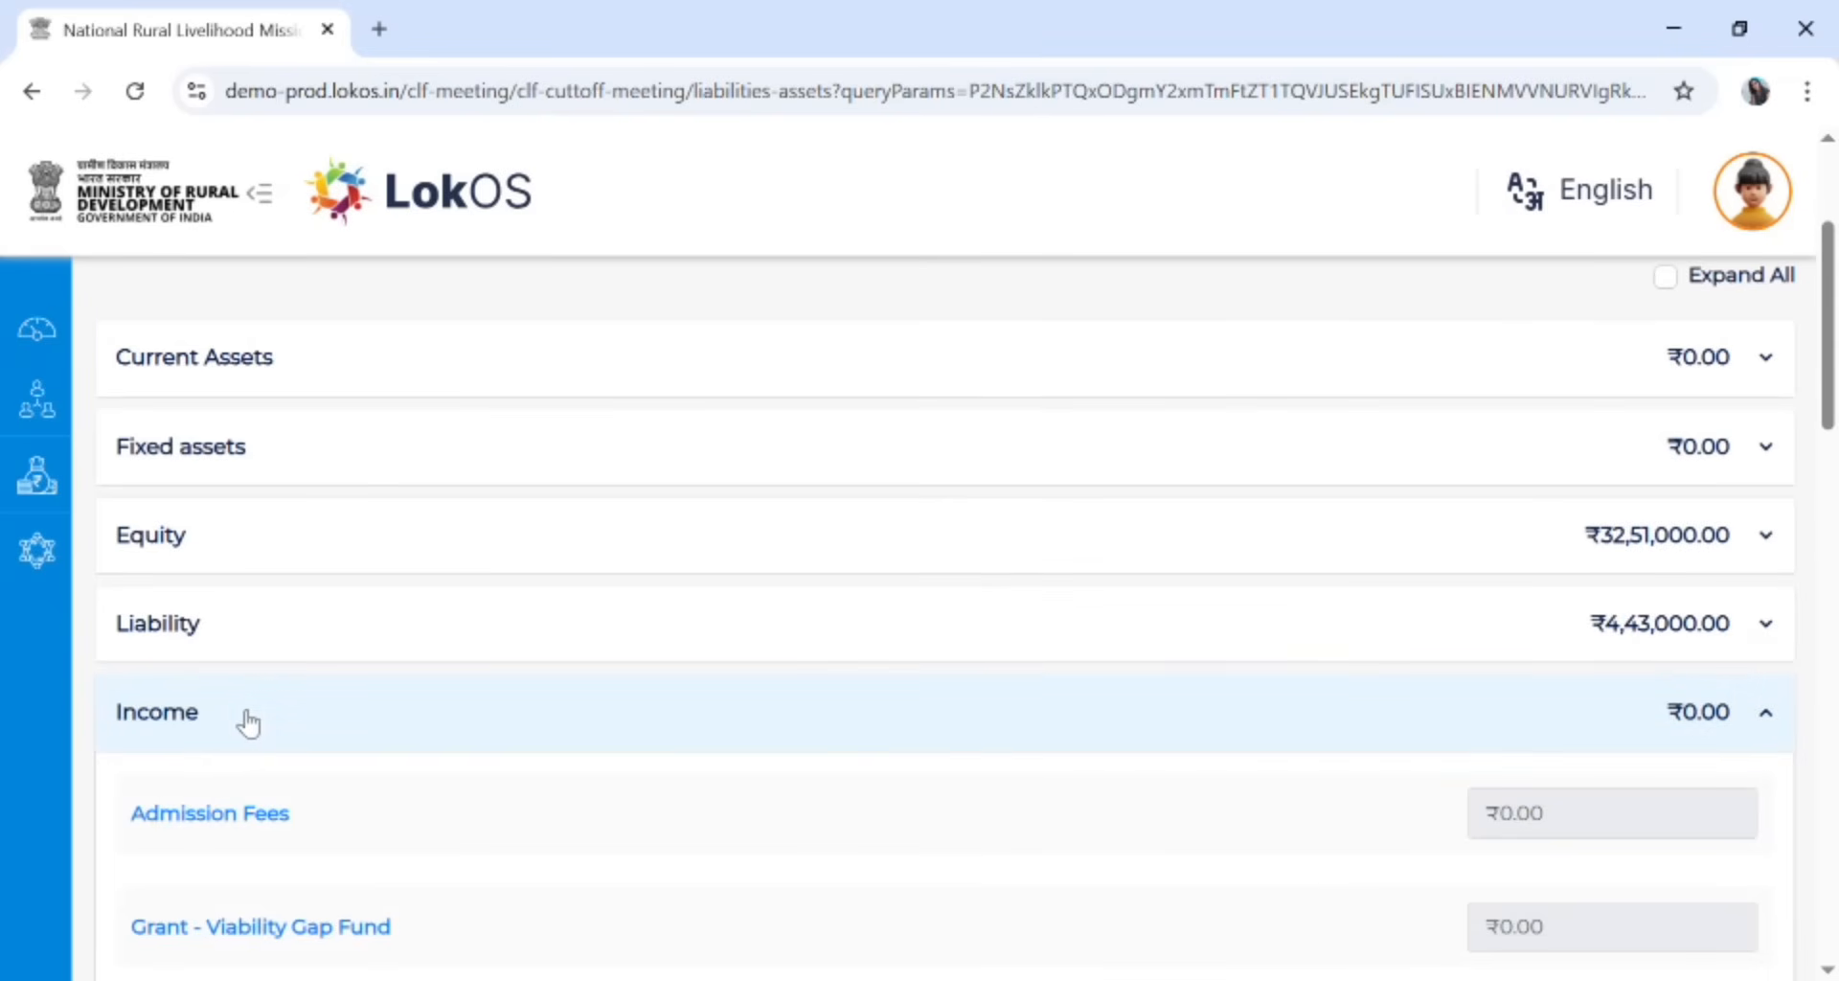
{"action": "scroll", "coordinate": [244, 795], "scroll_direction": "down", "scroll_amount": 1}
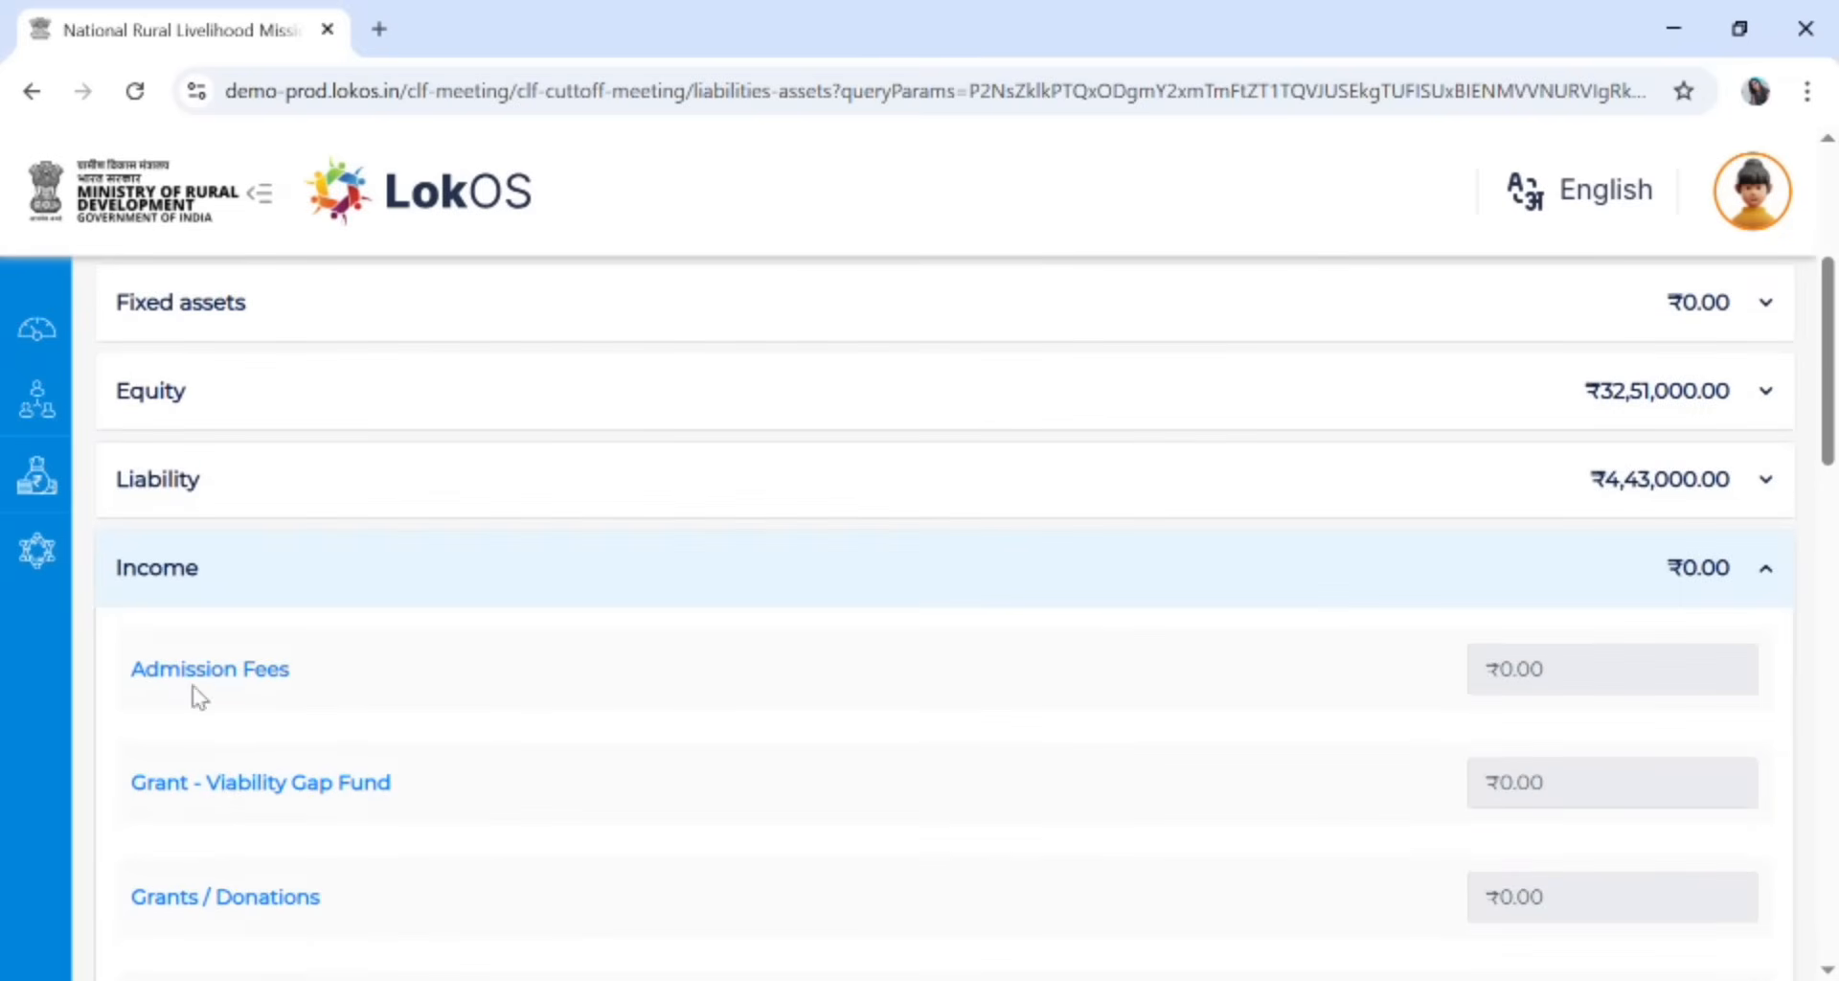
{"action": "left_click", "coordinate": [207, 673]}
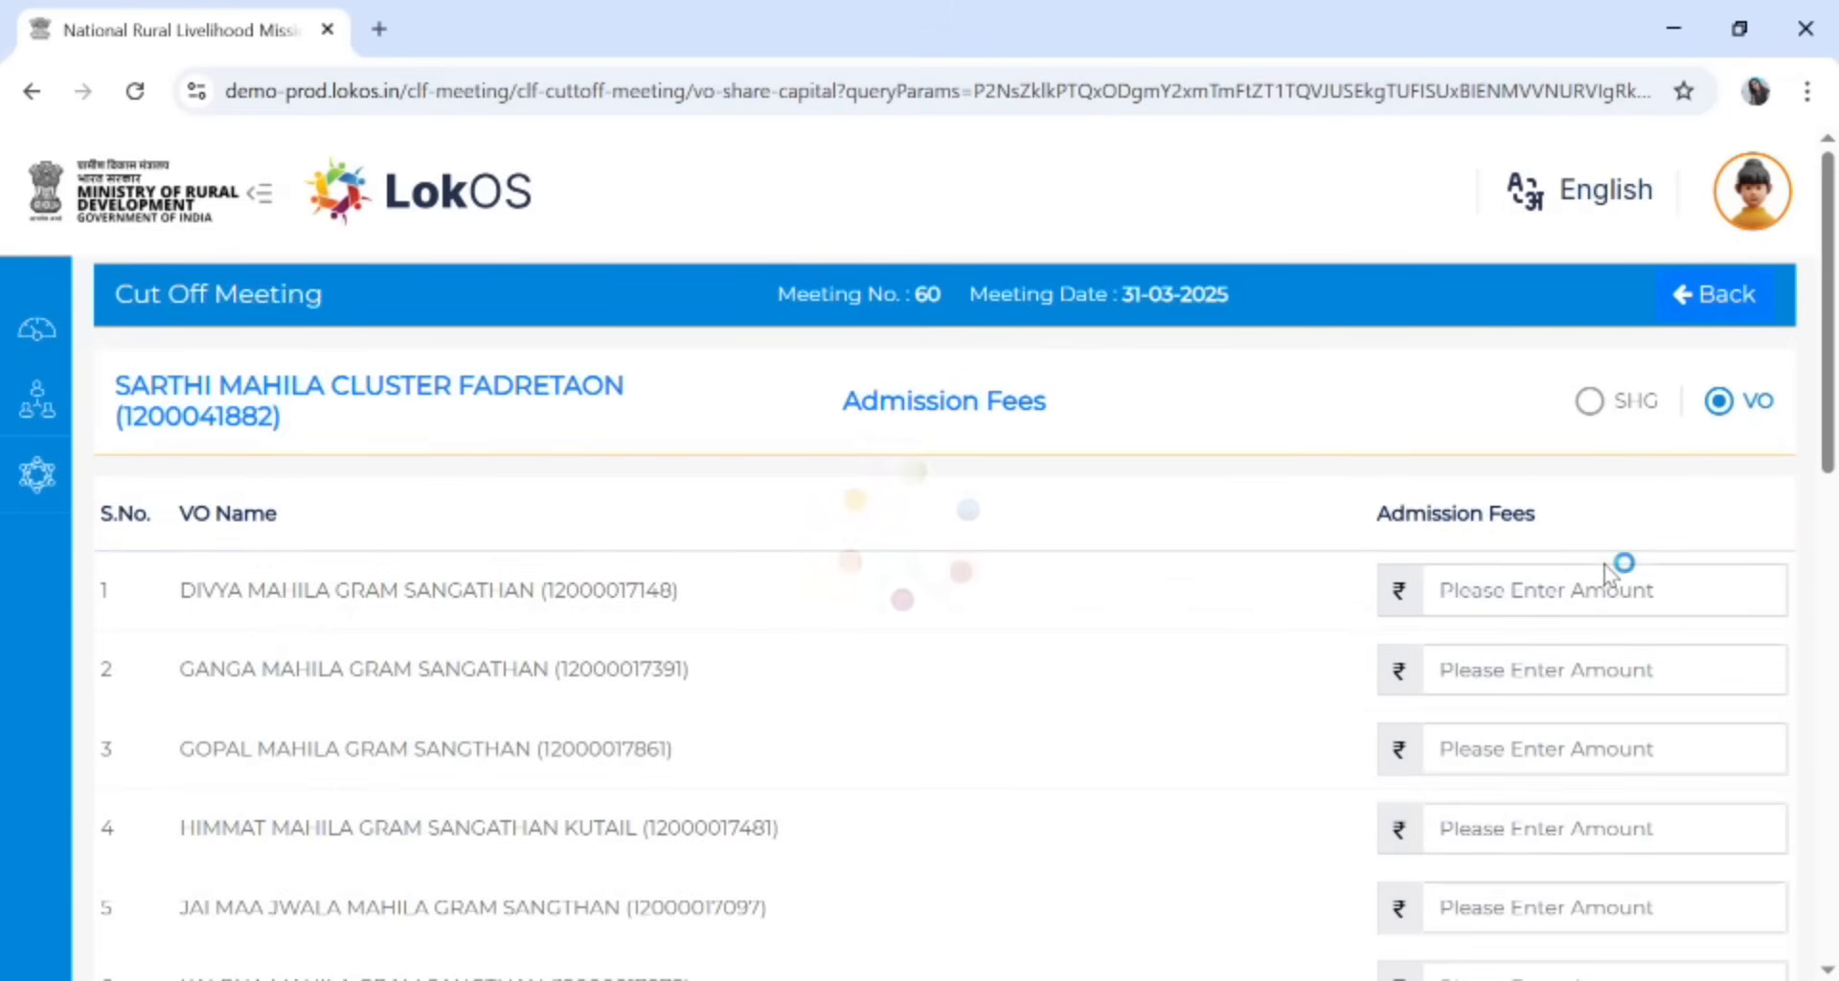
Enter admission fees of ₹100 for each of the first four VOs, from DIVYA to HIMMAT MAHILA GRAM SANGATHAN KUTAIL, and save them
{"action": "scroll", "coordinate": [1474, 485], "scroll_direction": "down", "scroll_amount": 12}
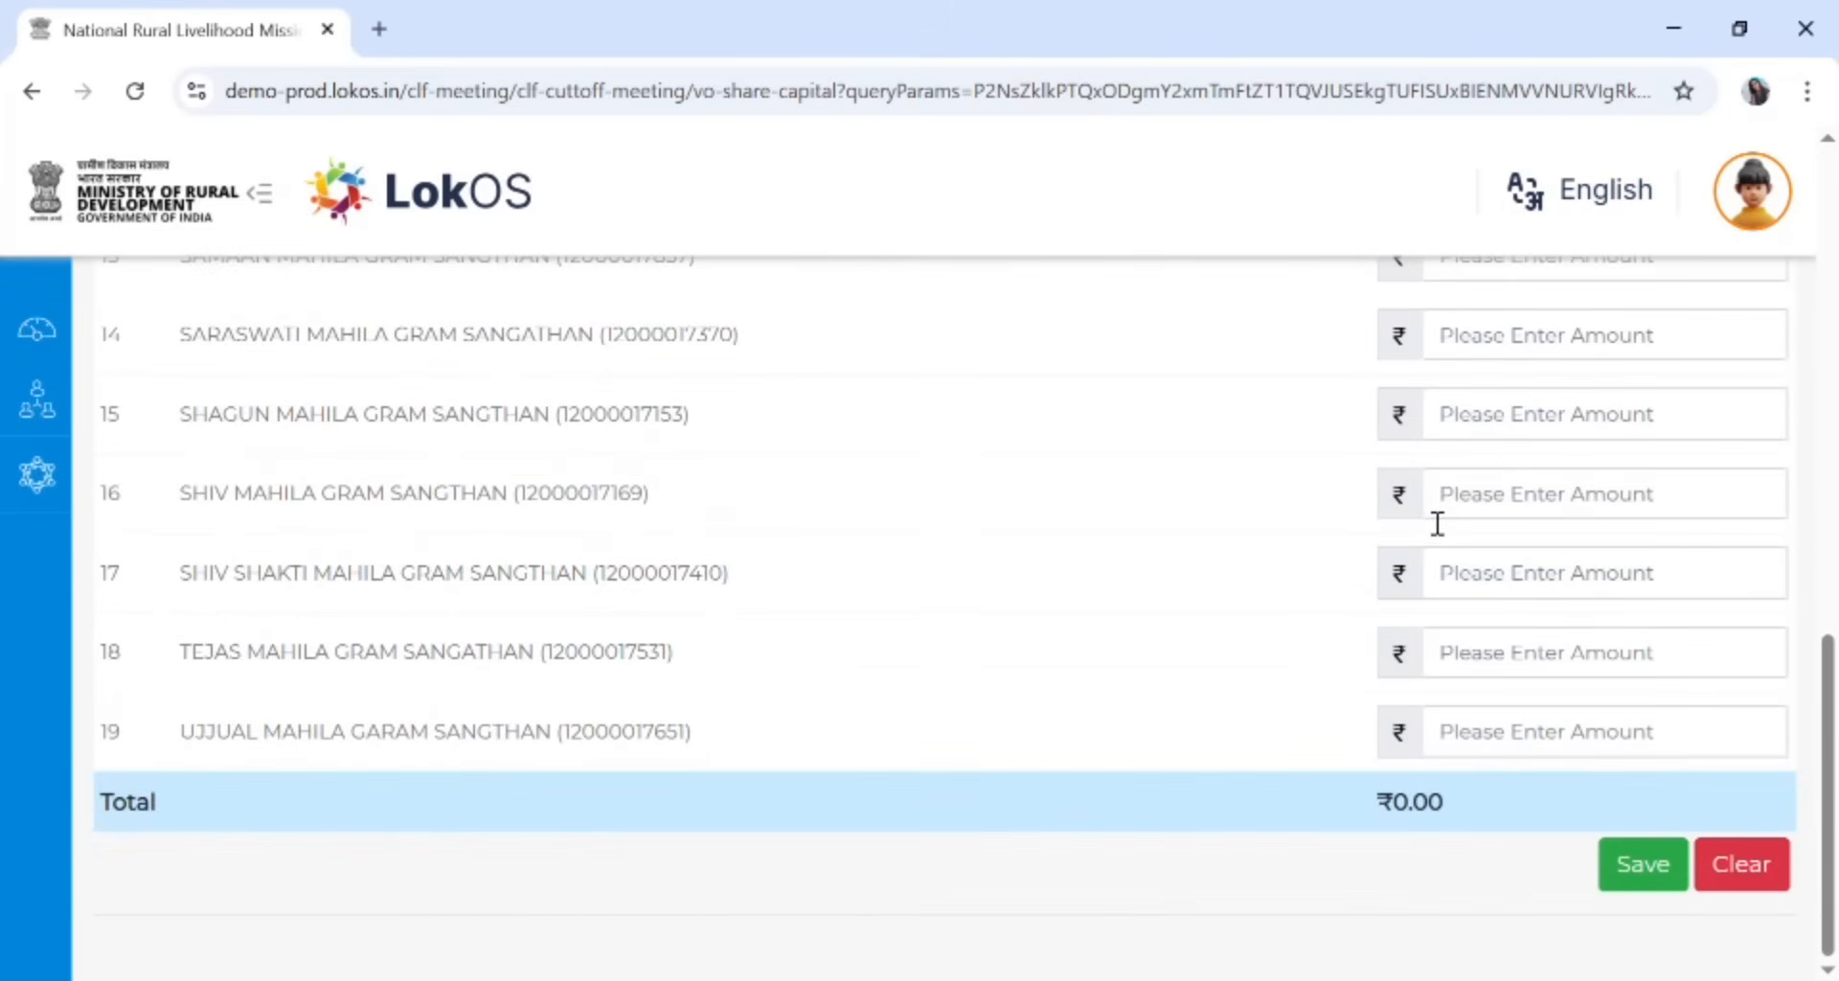
{"action": "scroll", "coordinate": [1438, 523], "scroll_direction": "up", "scroll_amount": 12}
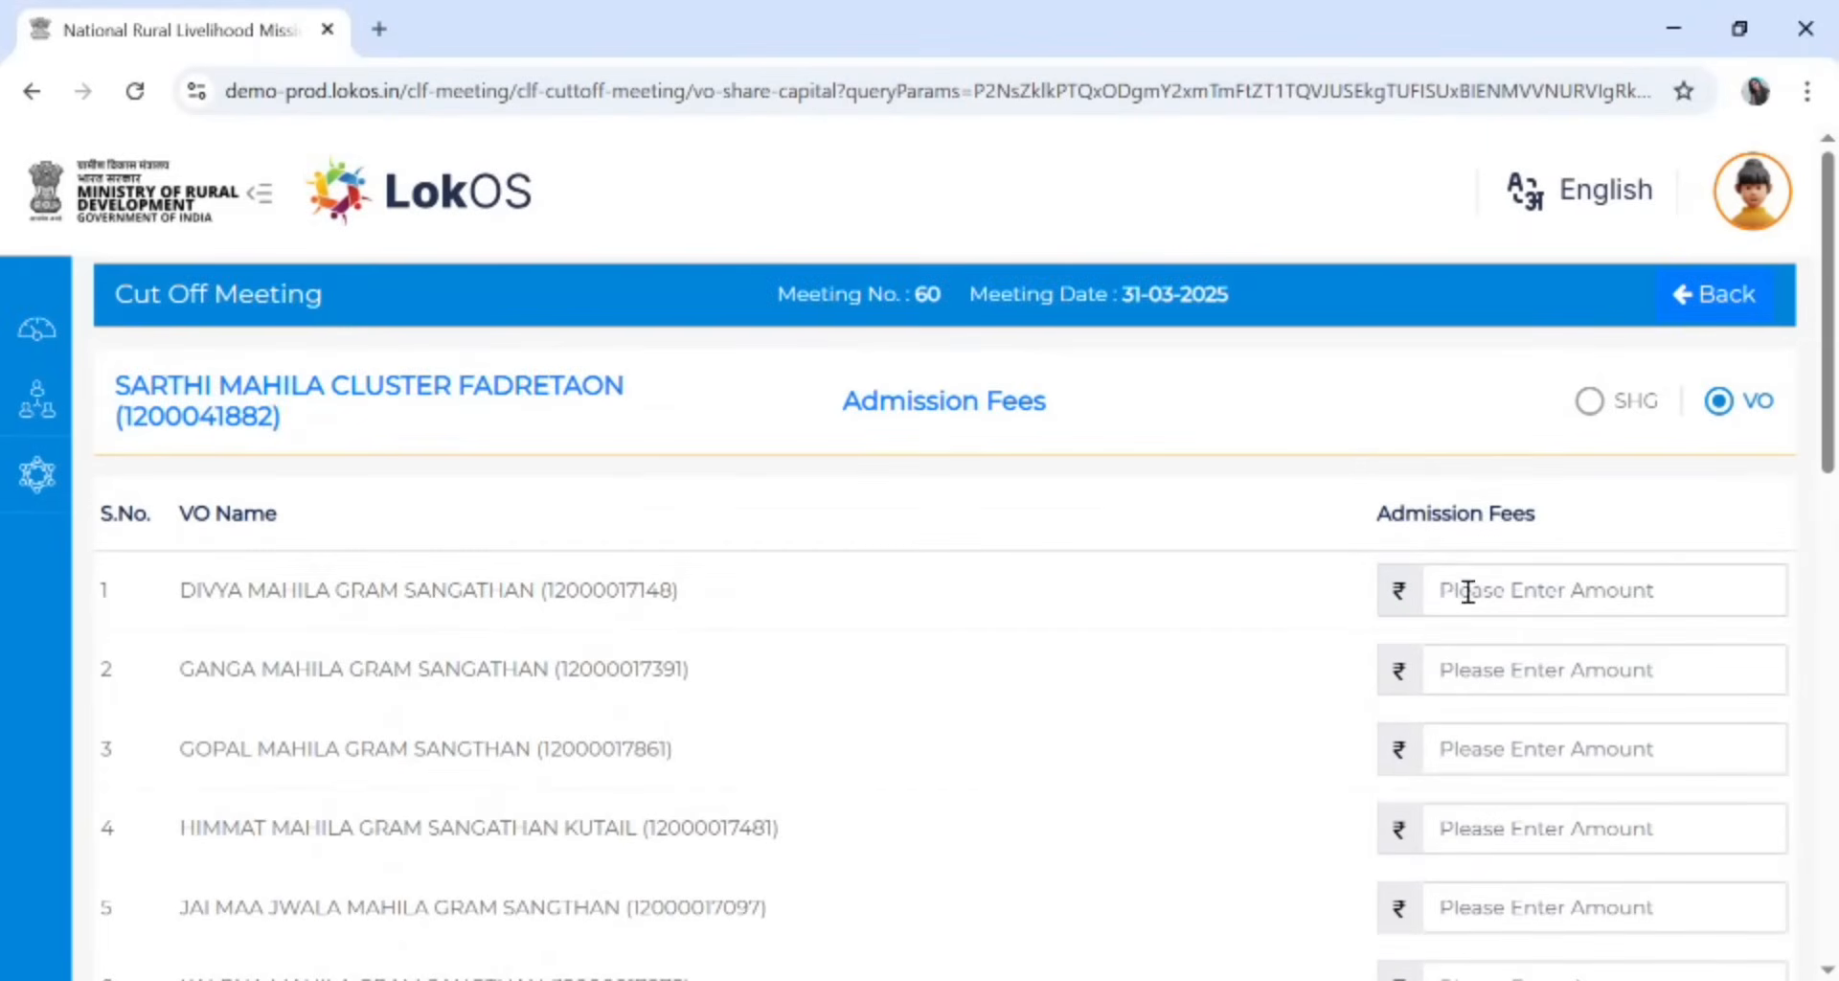
{"action": "left_click", "coordinate": [1532, 596]}
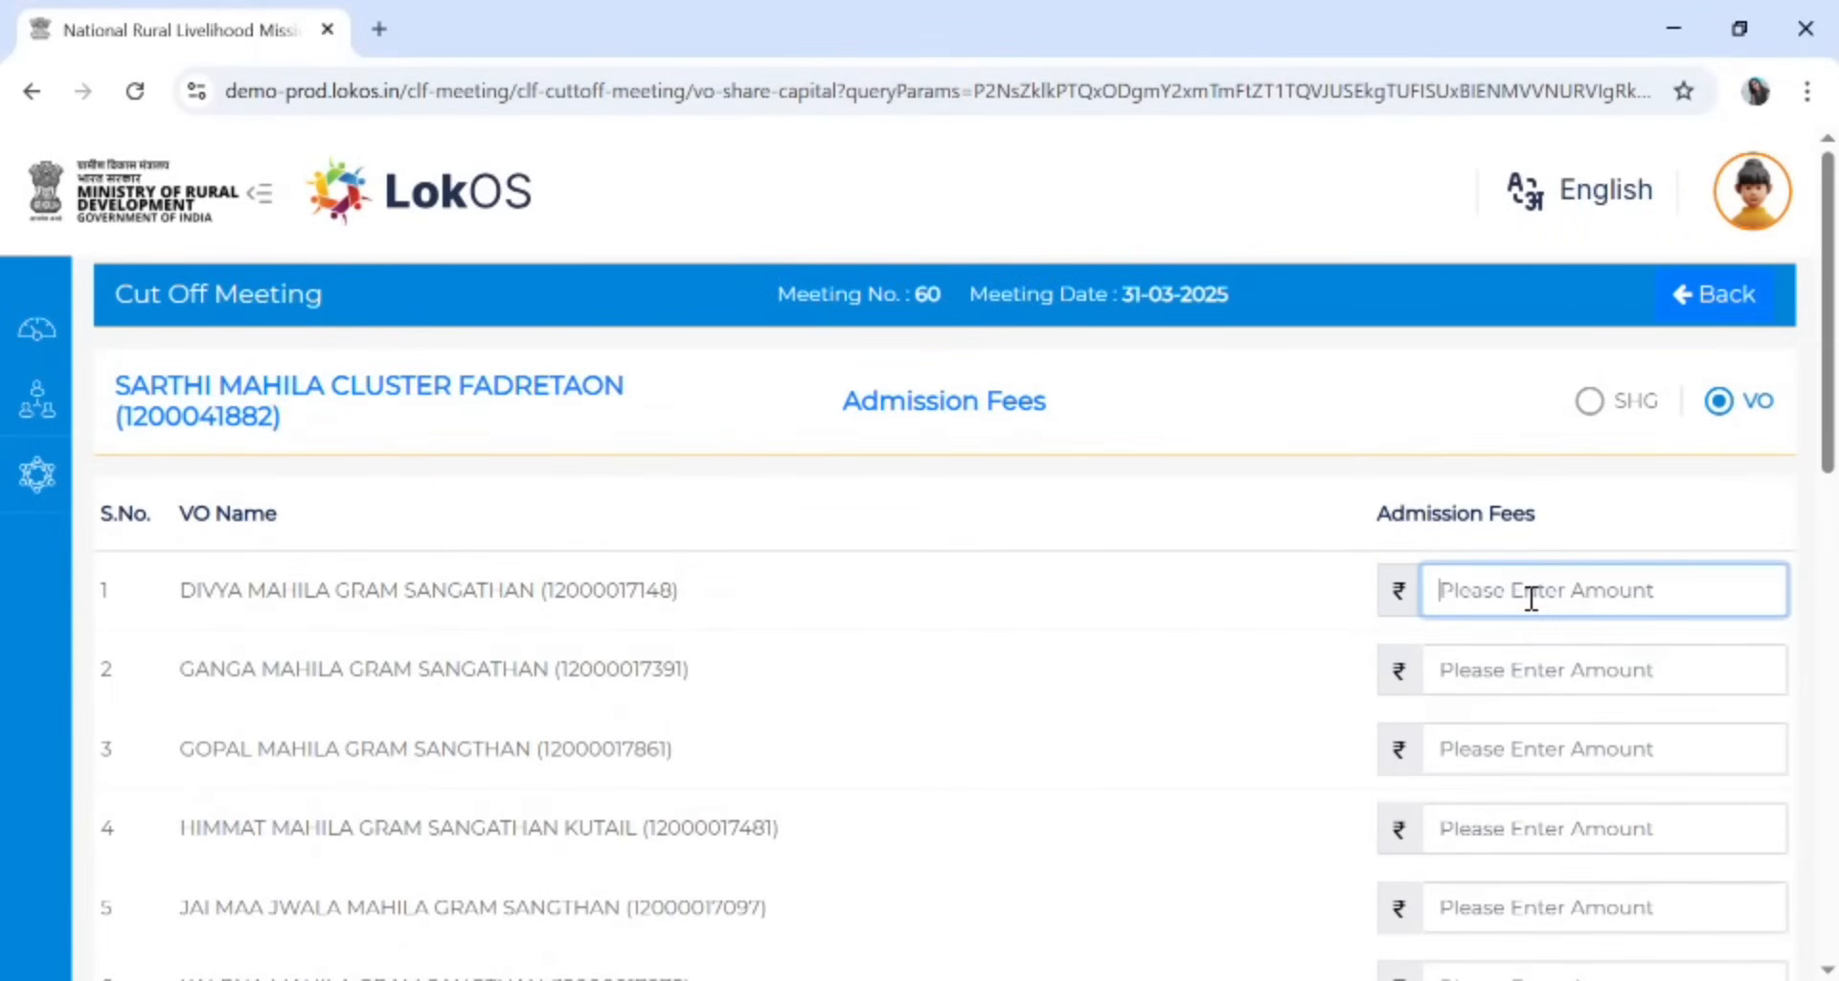
{"action": "type", "text": "100"}
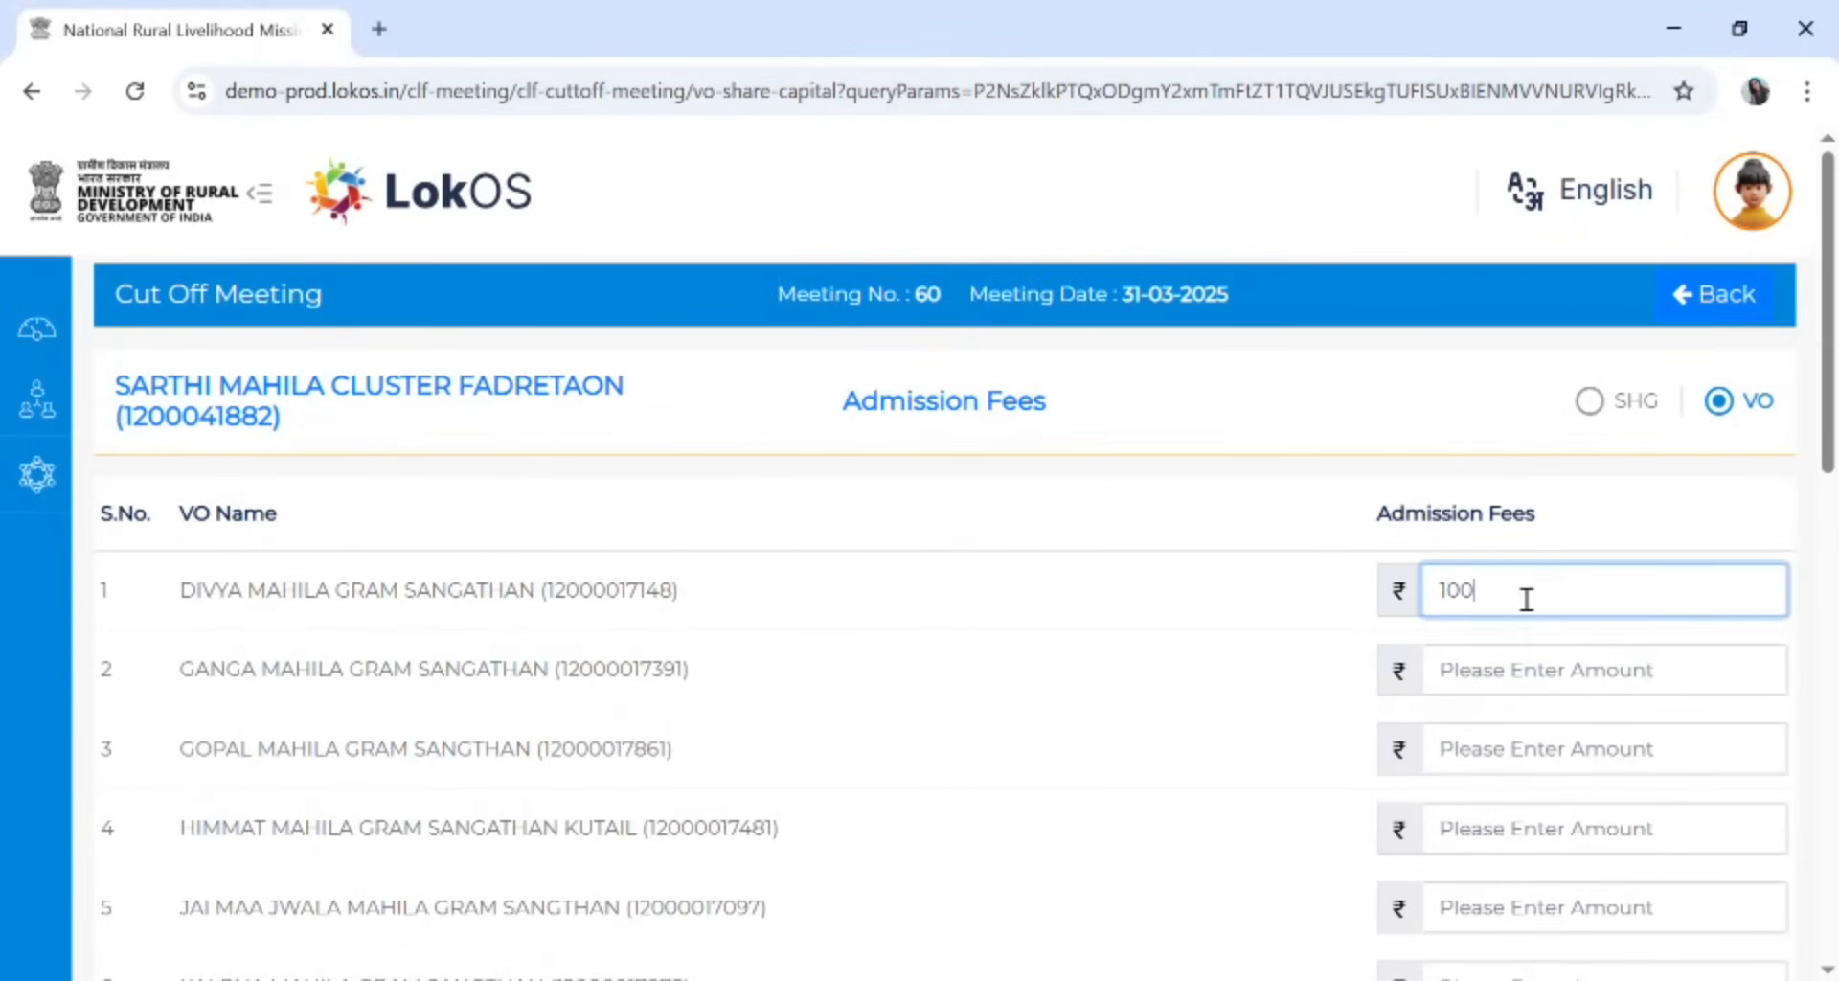
{"action": "left_click", "coordinate": [1513, 677]}
{"action": "type", "text": "100"}
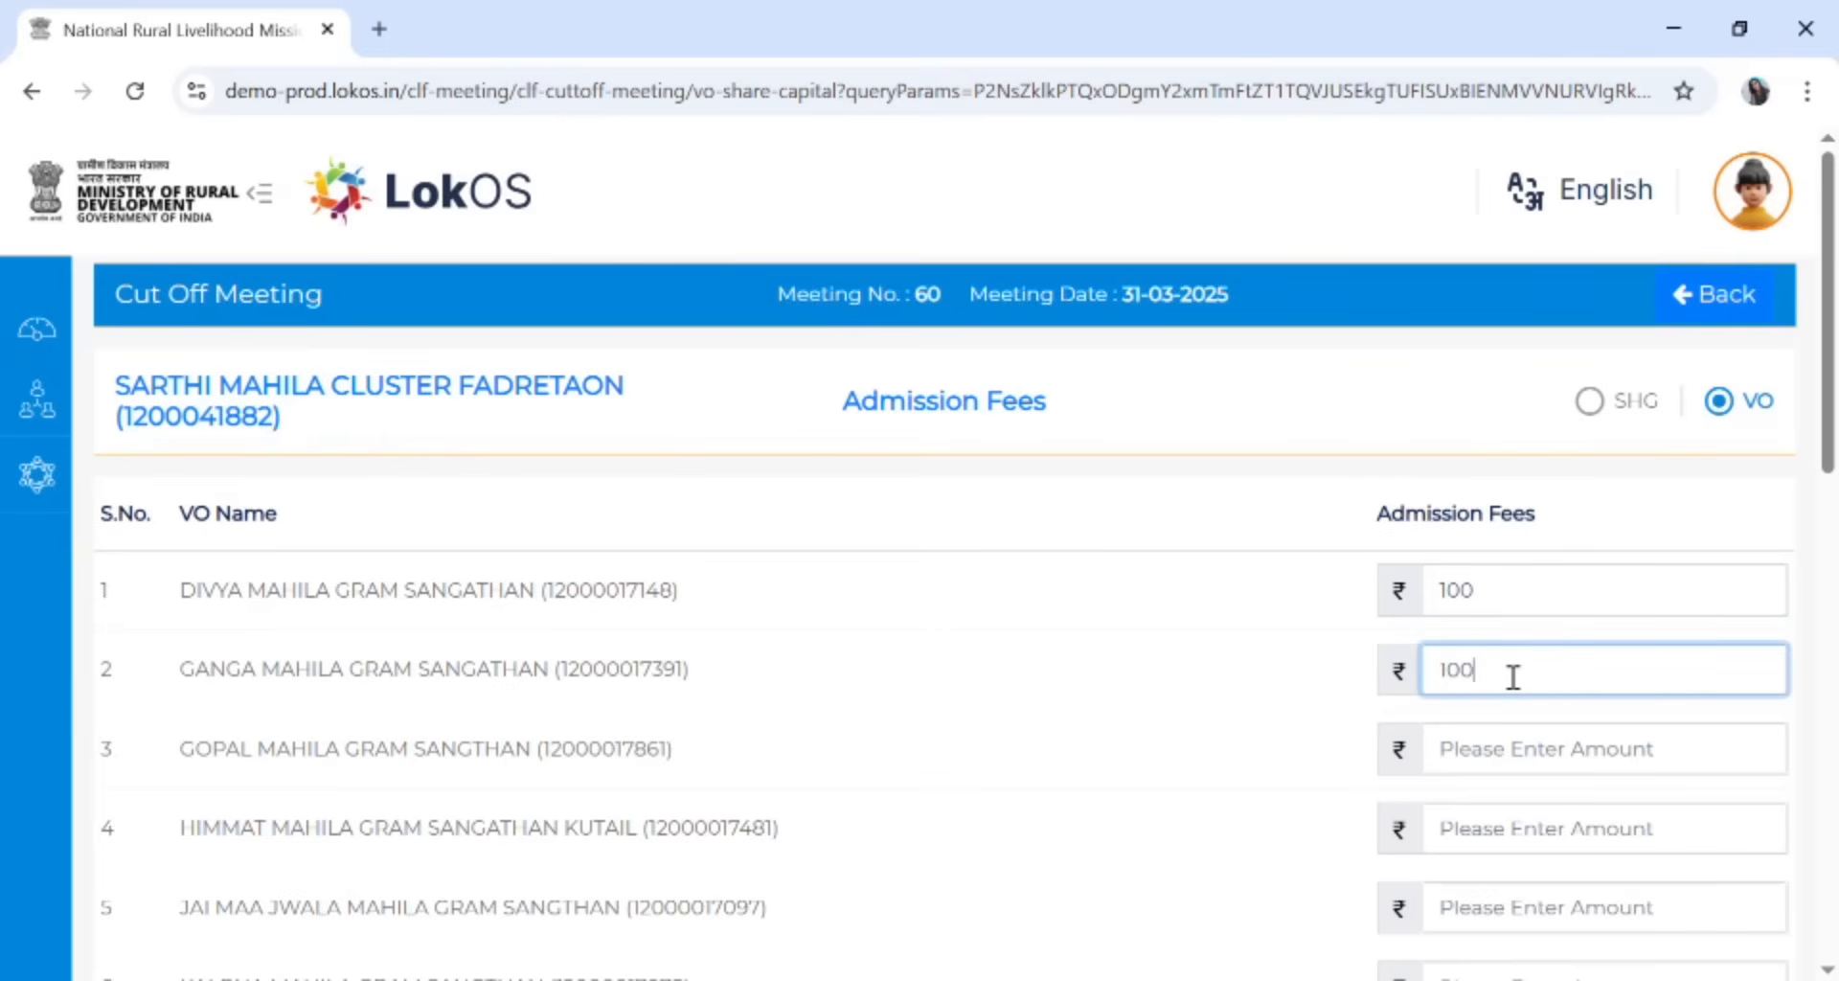
{"action": "left_click", "coordinate": [1469, 746]}
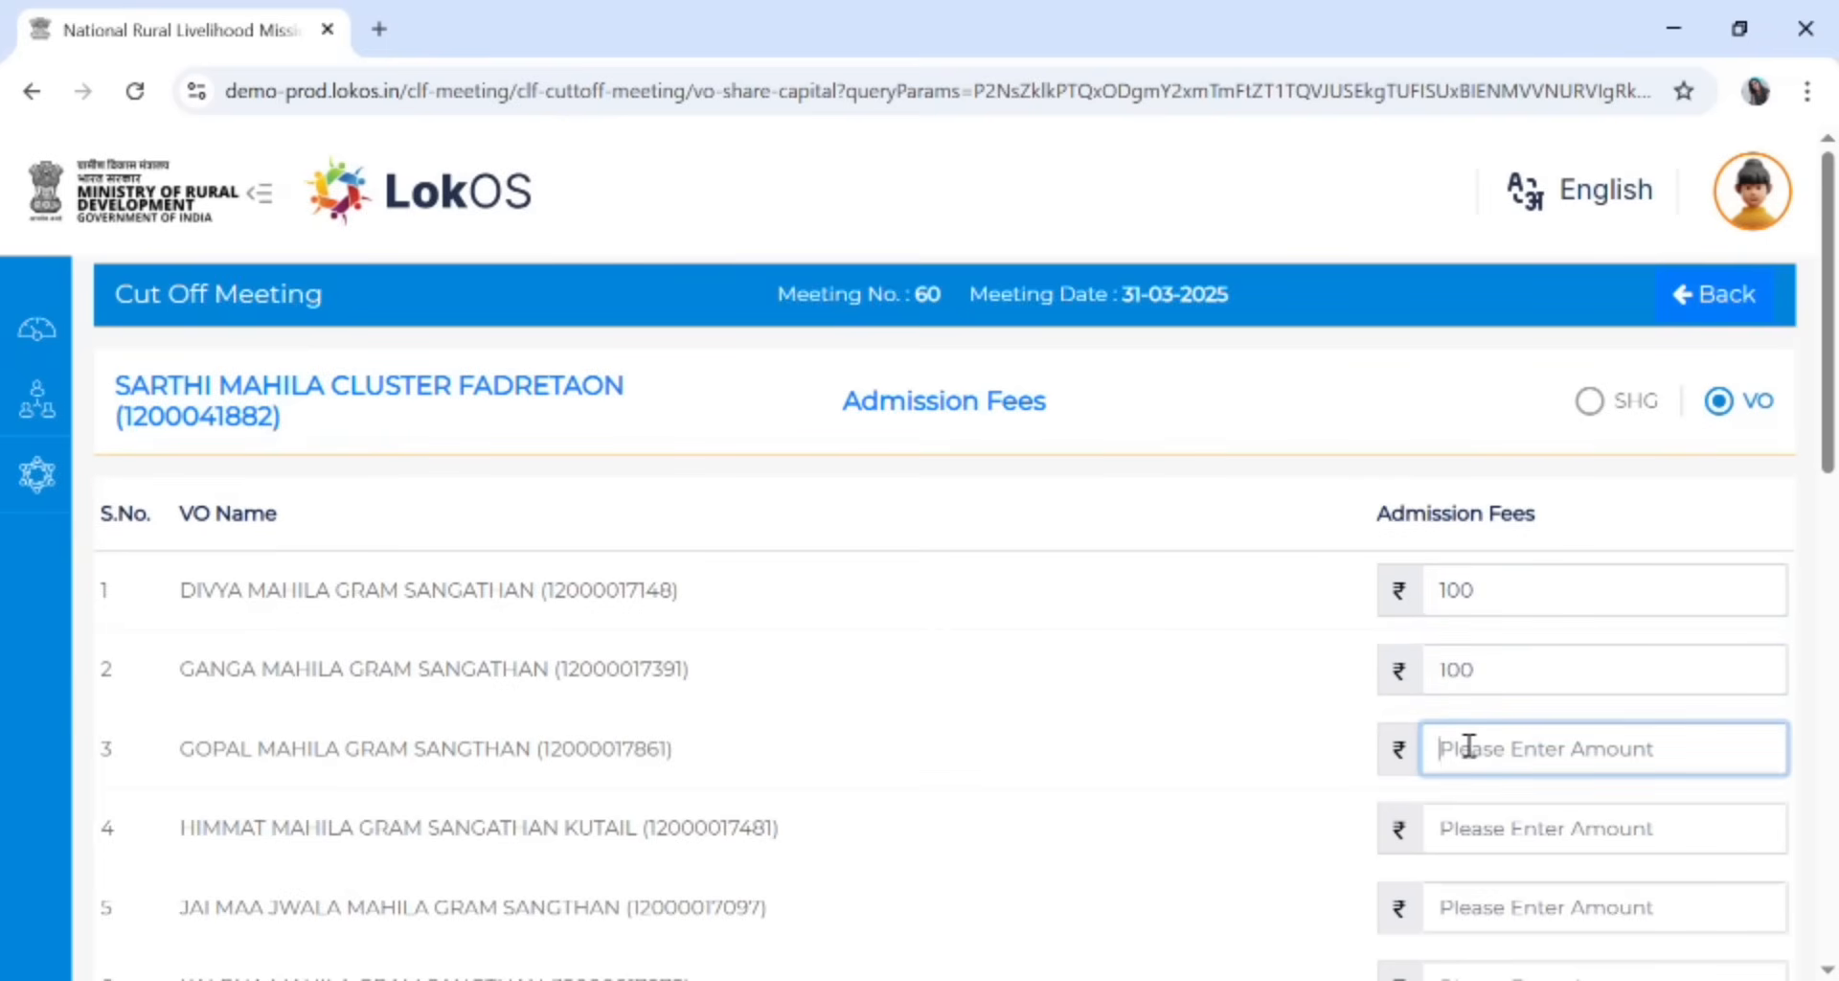
{"action": "type", "text": "100"}
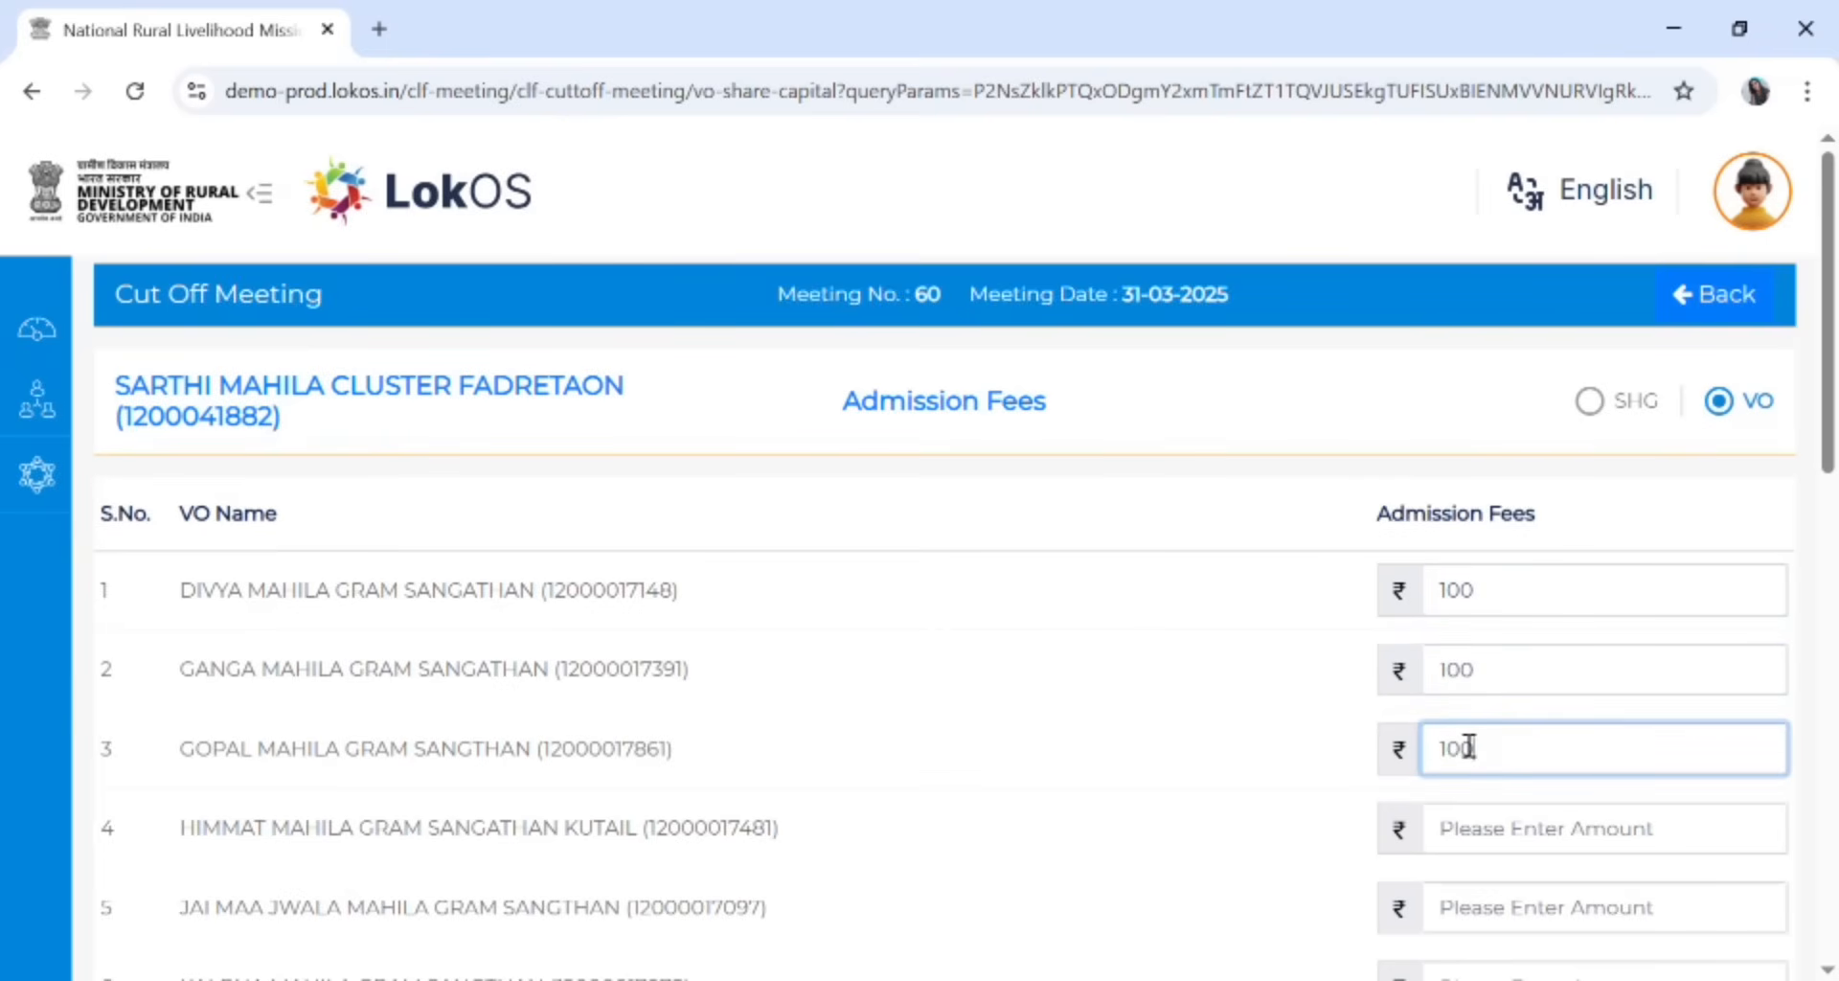
{"action": "left_click", "coordinate": [1494, 831]}
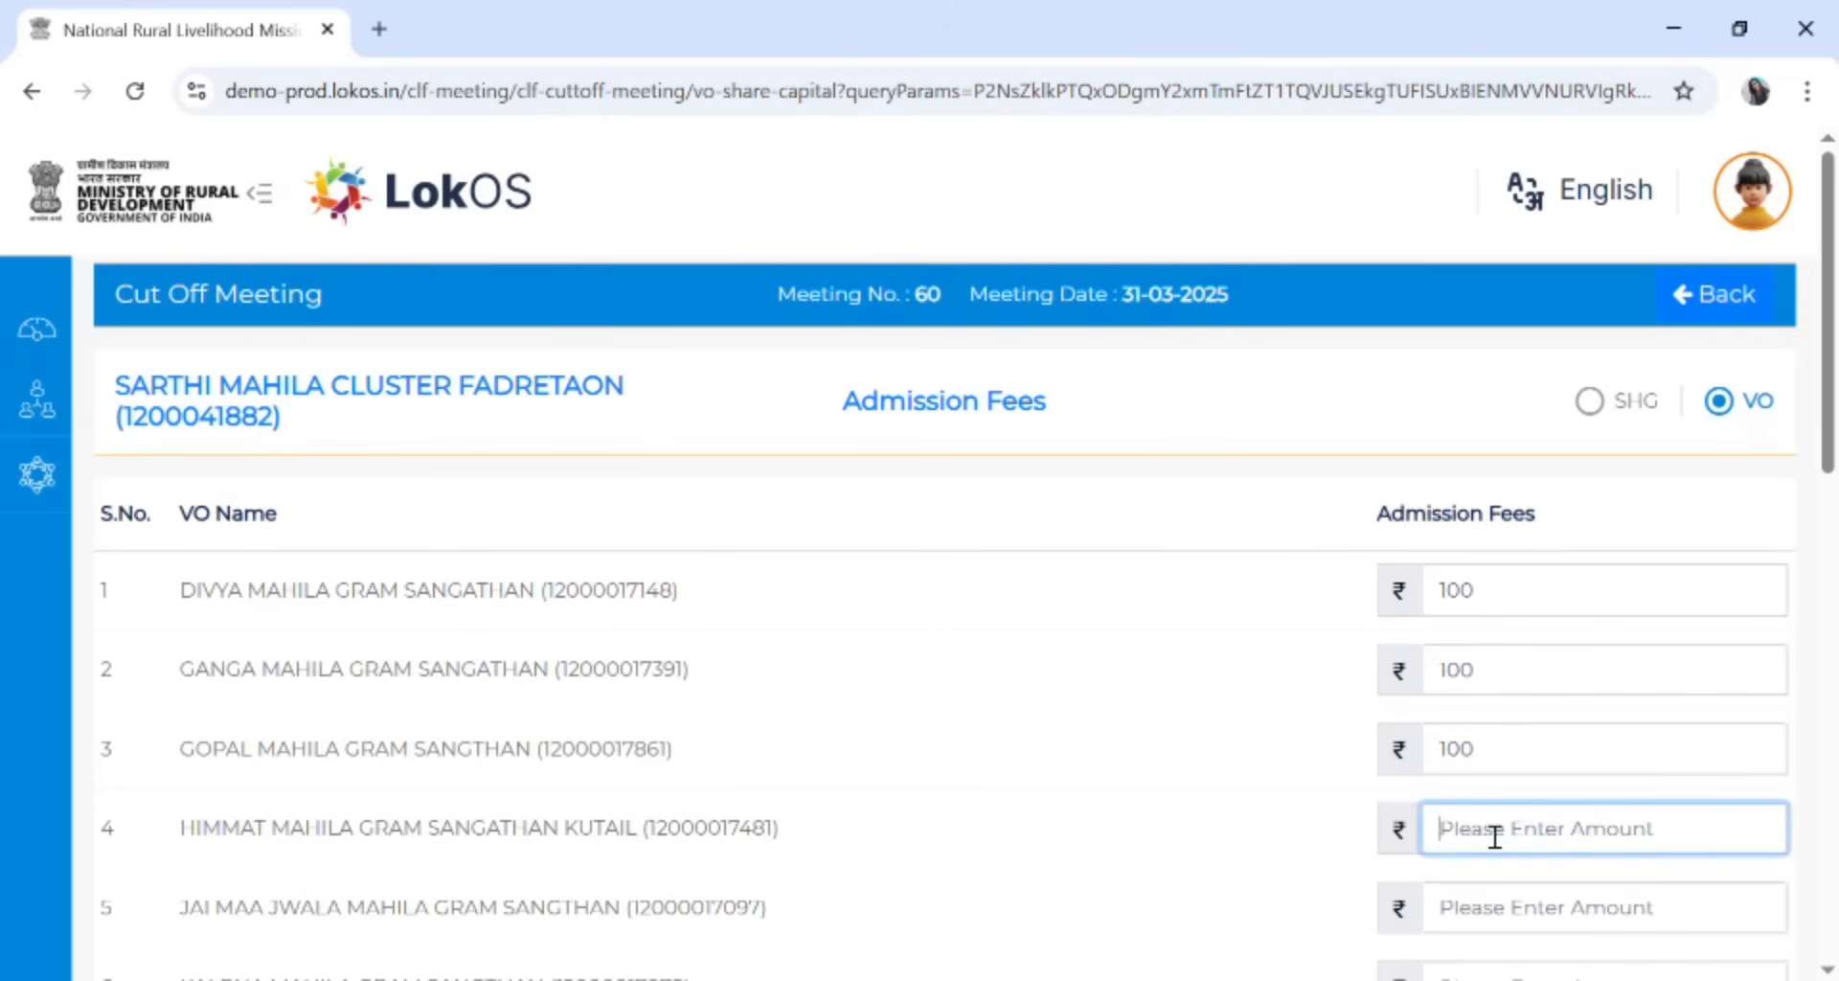
{"action": "type", "text": "100"}
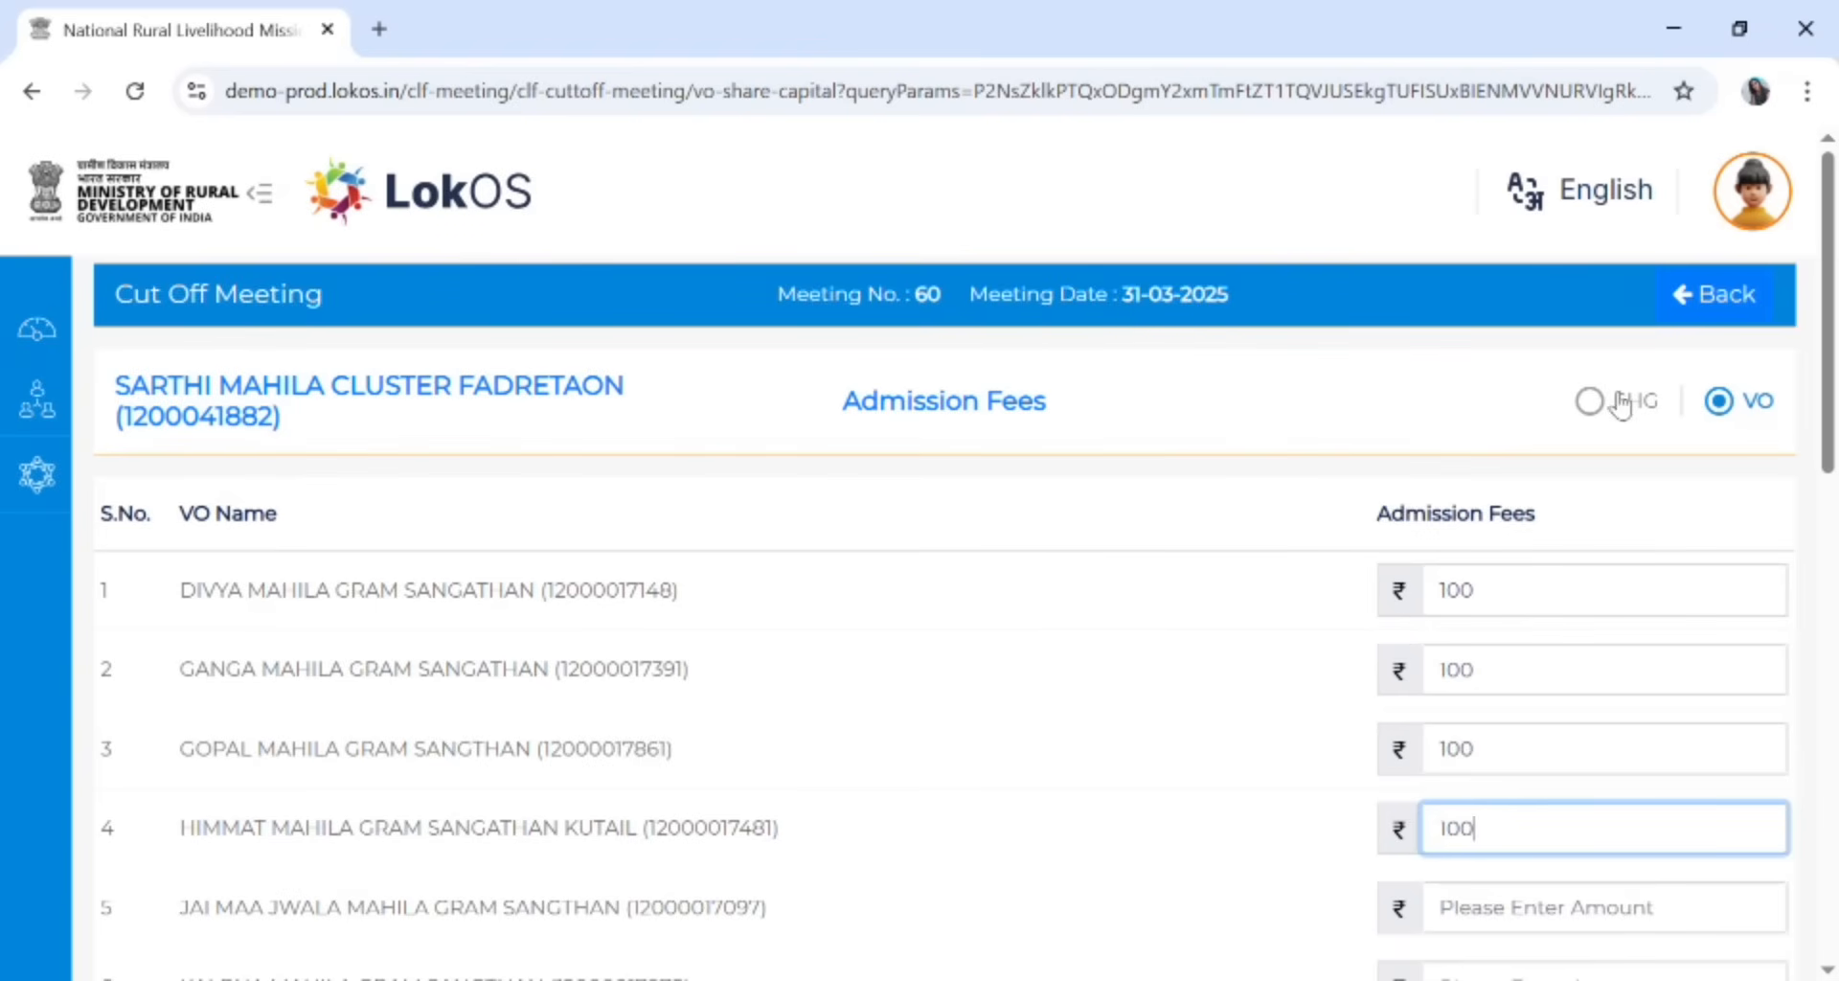
{"action": "scroll", "coordinate": [1515, 463], "scroll_direction": "down", "scroll_amount": 12}
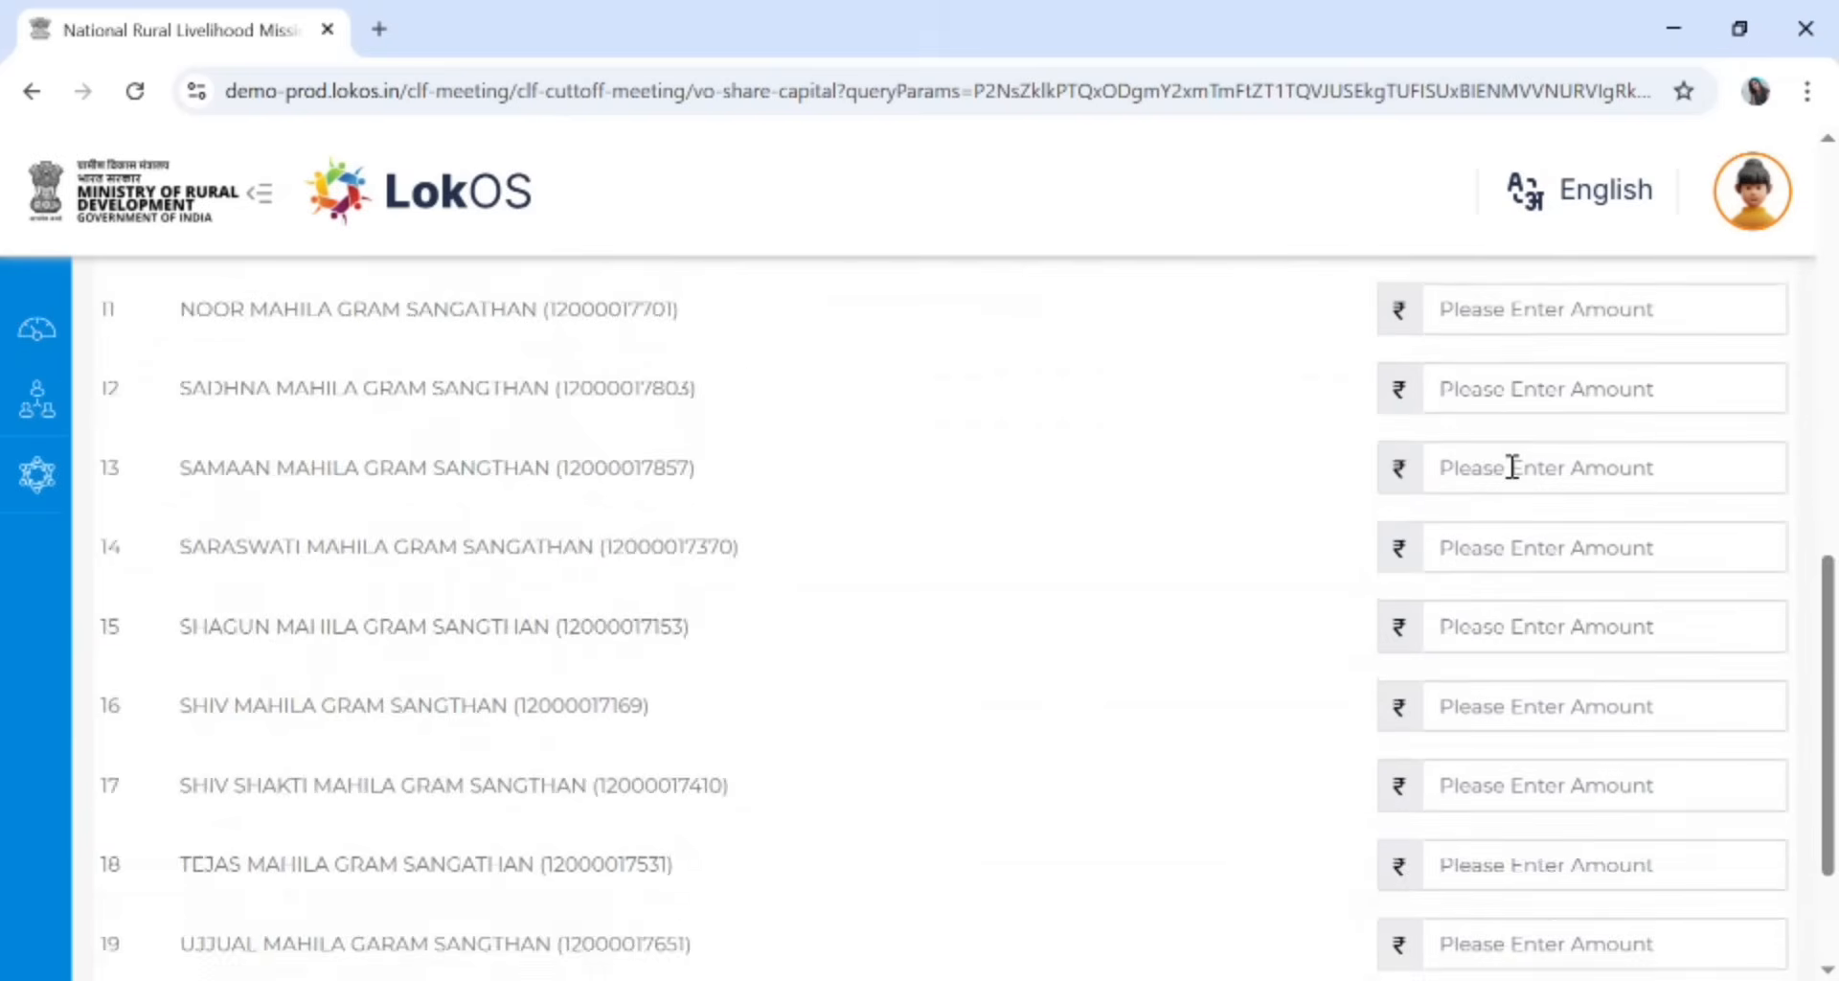
{"action": "left_click", "coordinate": [1641, 877]}
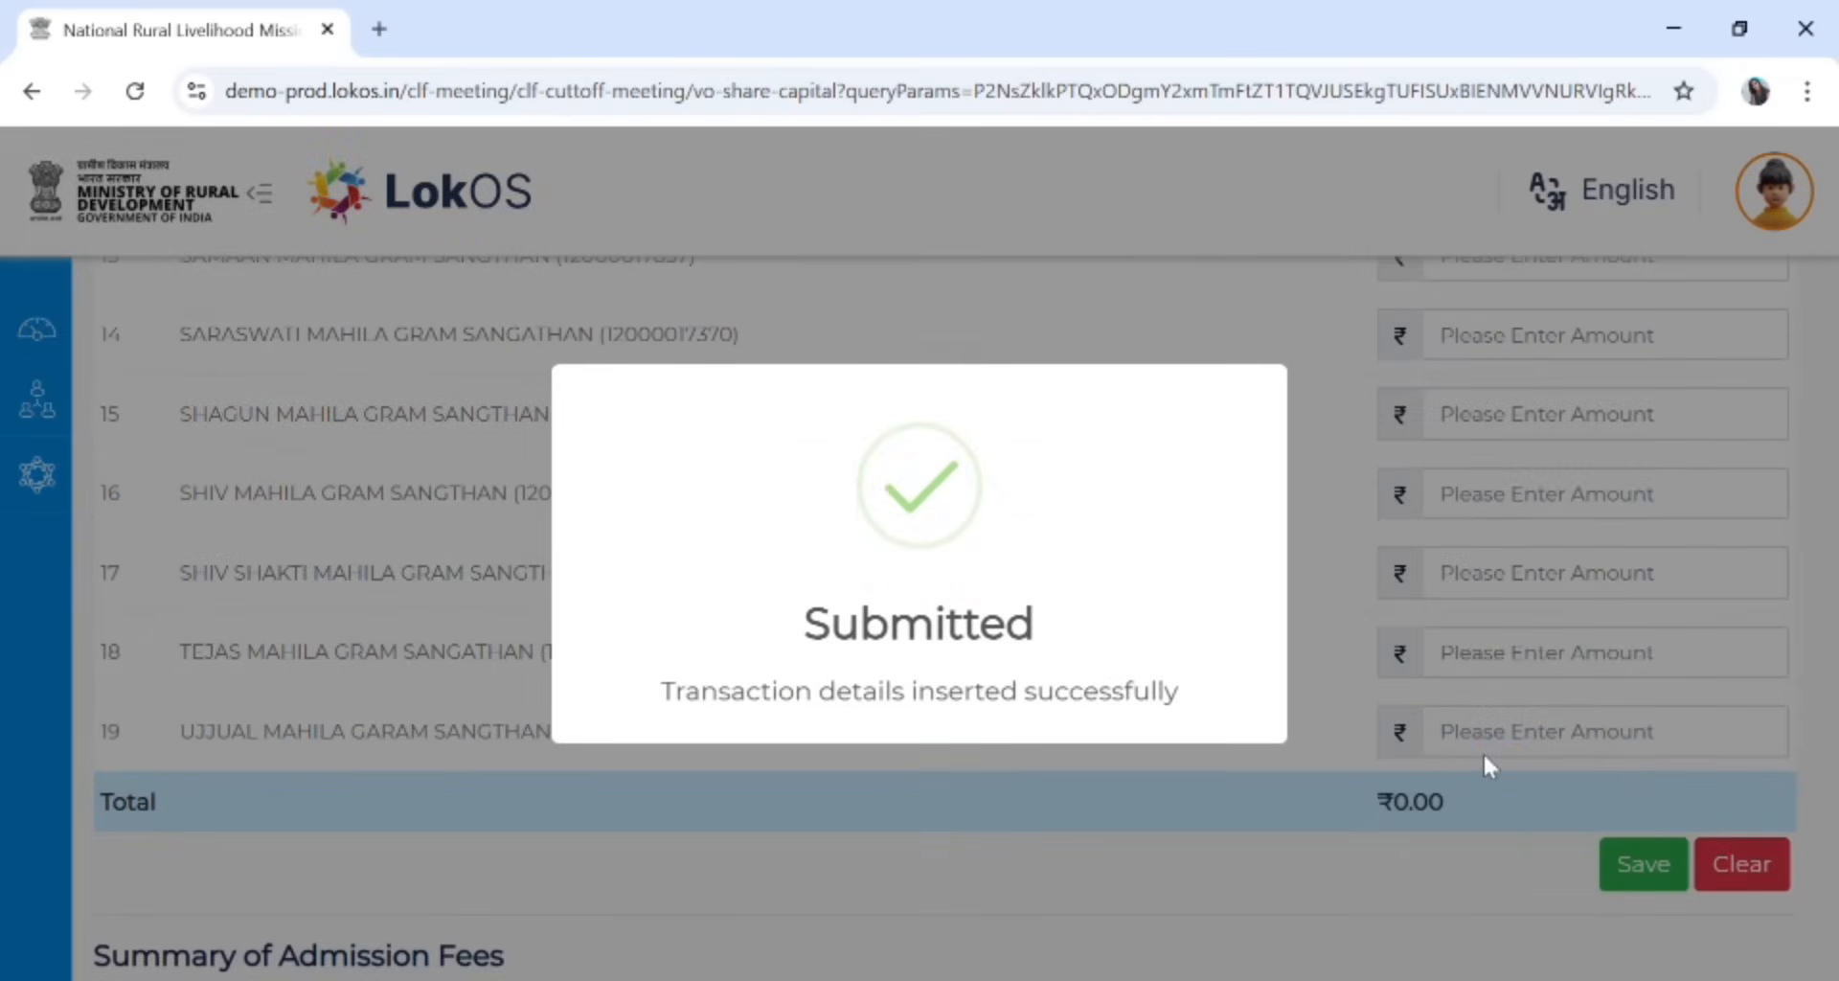
Switch the admission fees to SHG level and display the SHGs under DIVYA MAHILA GRAM SANGATHAN
{"action": "scroll", "coordinate": [1200, 729], "scroll_direction": "up", "scroll_amount": 13}
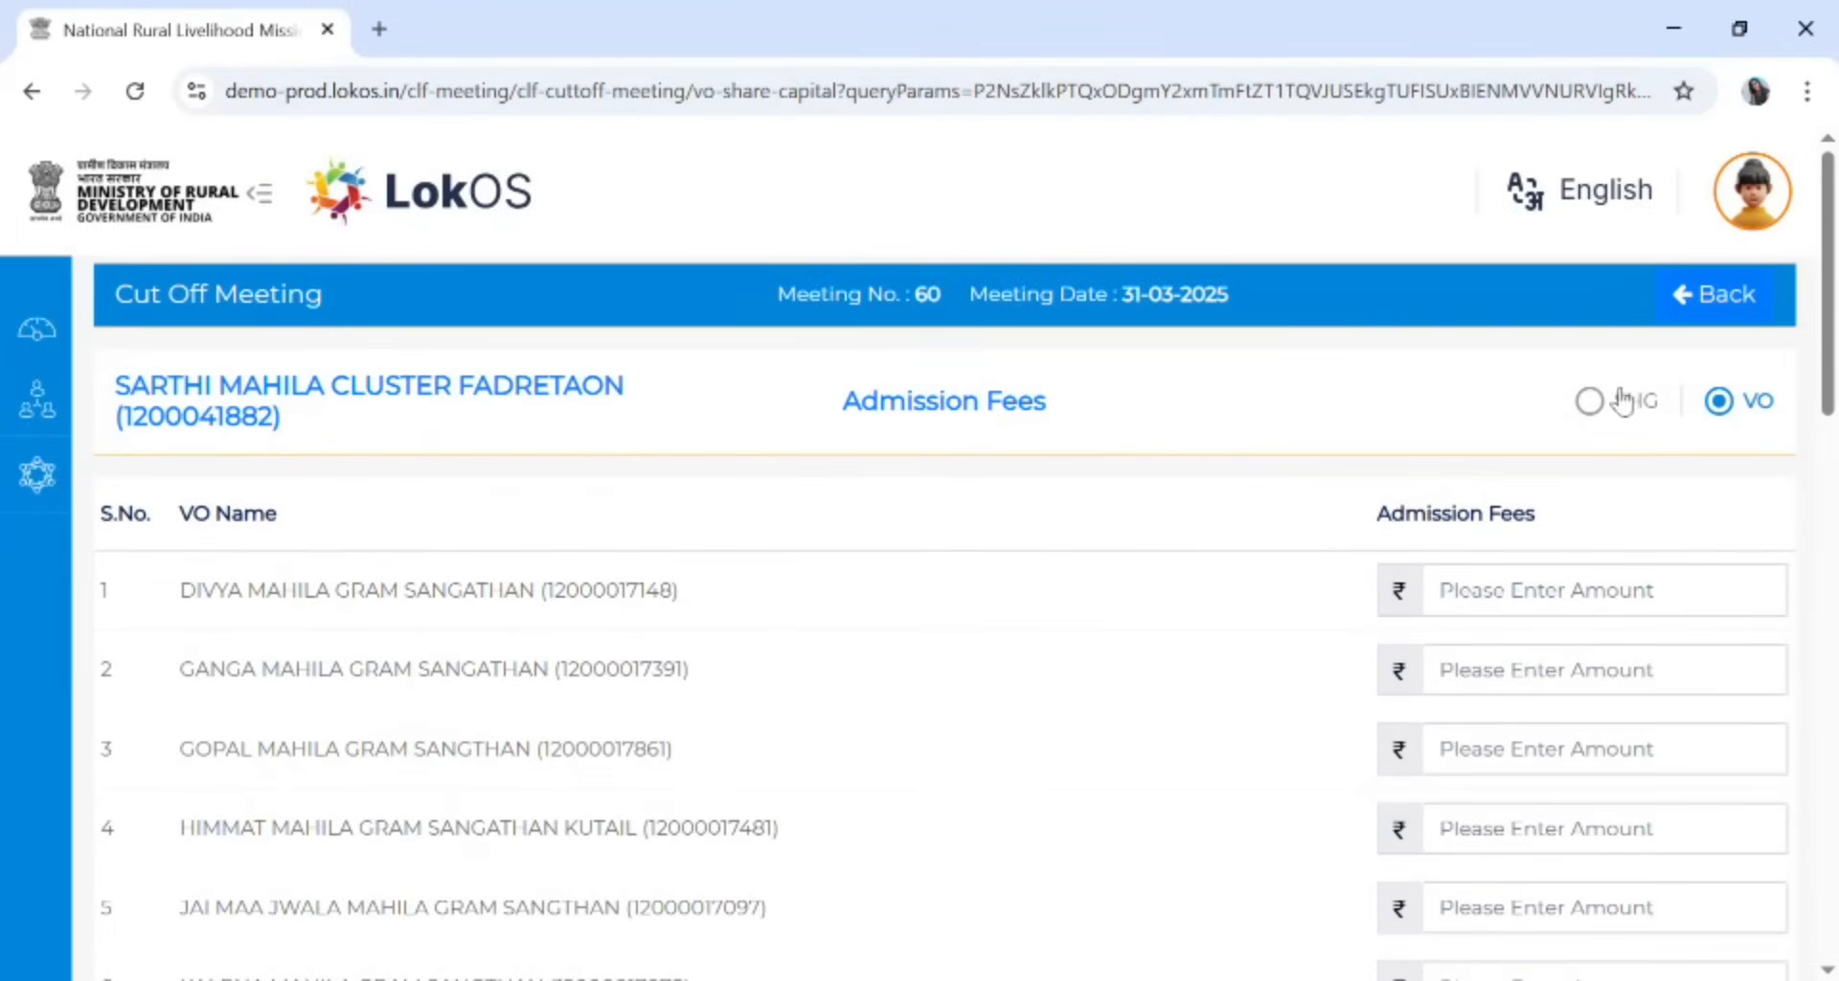
{"action": "left_click", "coordinate": [1587, 407]}
{"action": "left_click", "coordinate": [251, 661]}
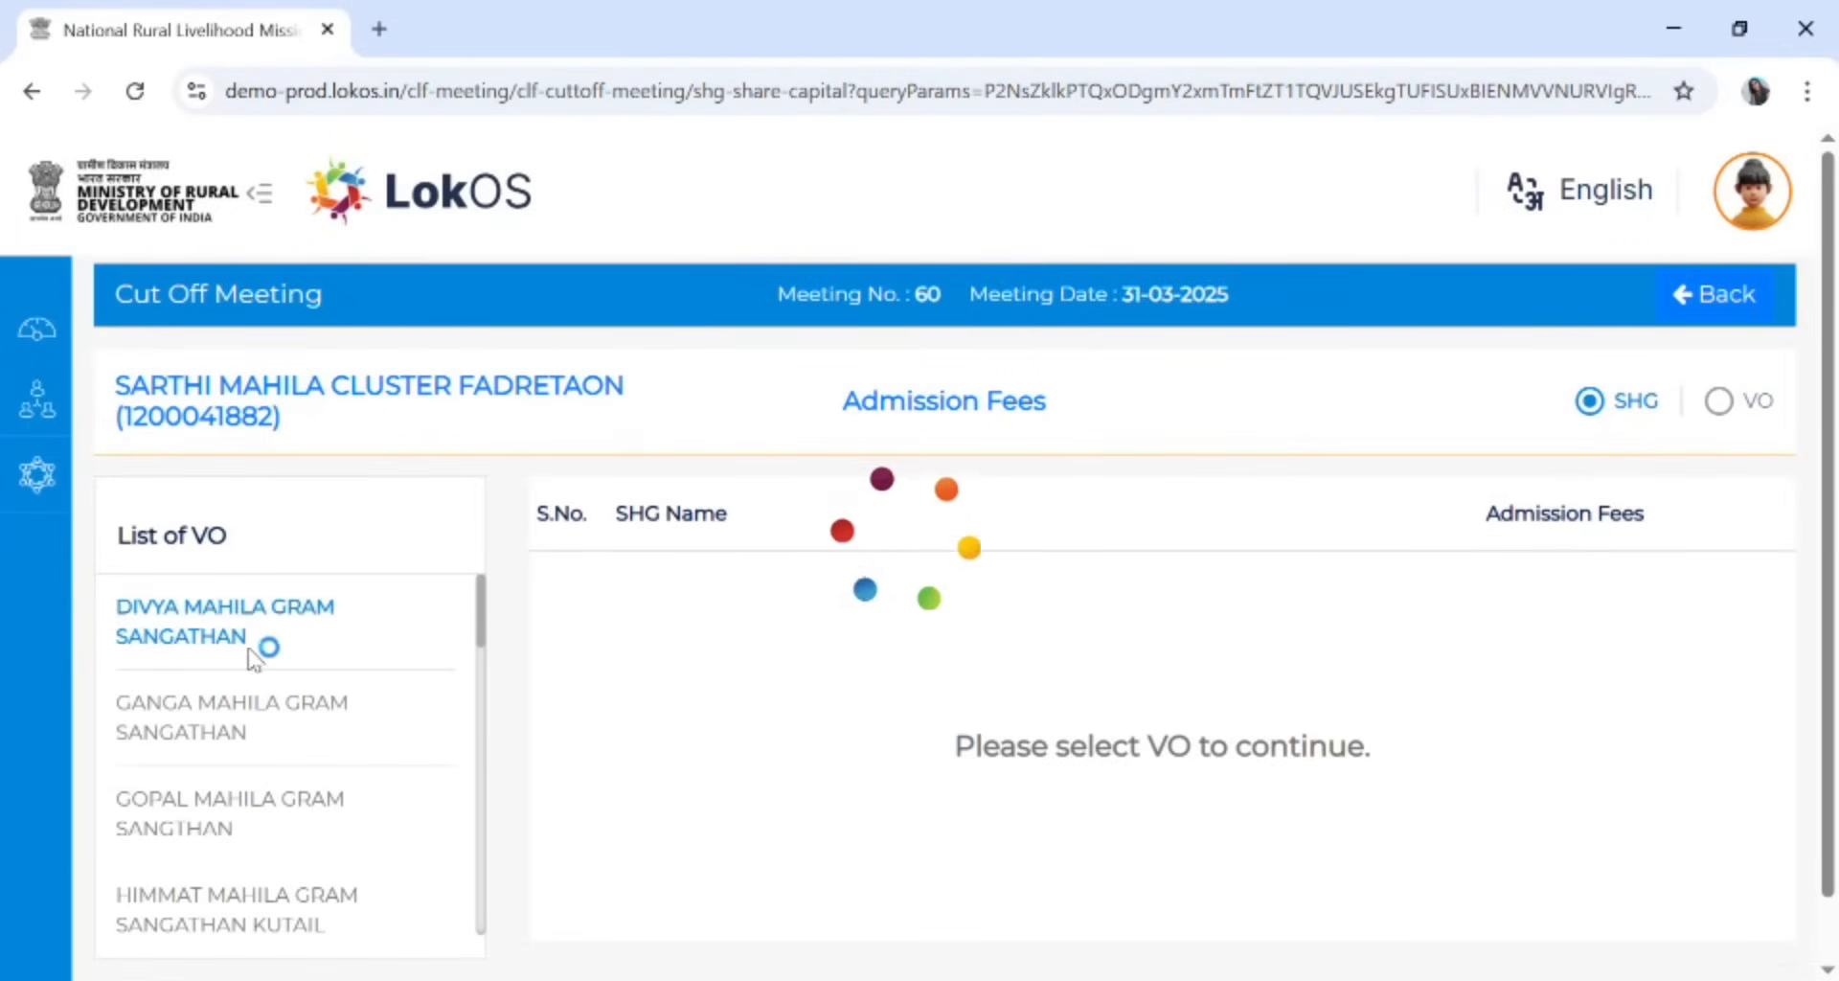
{"action": "scroll", "coordinate": [1082, 624], "scroll_direction": "down", "scroll_amount": 5}
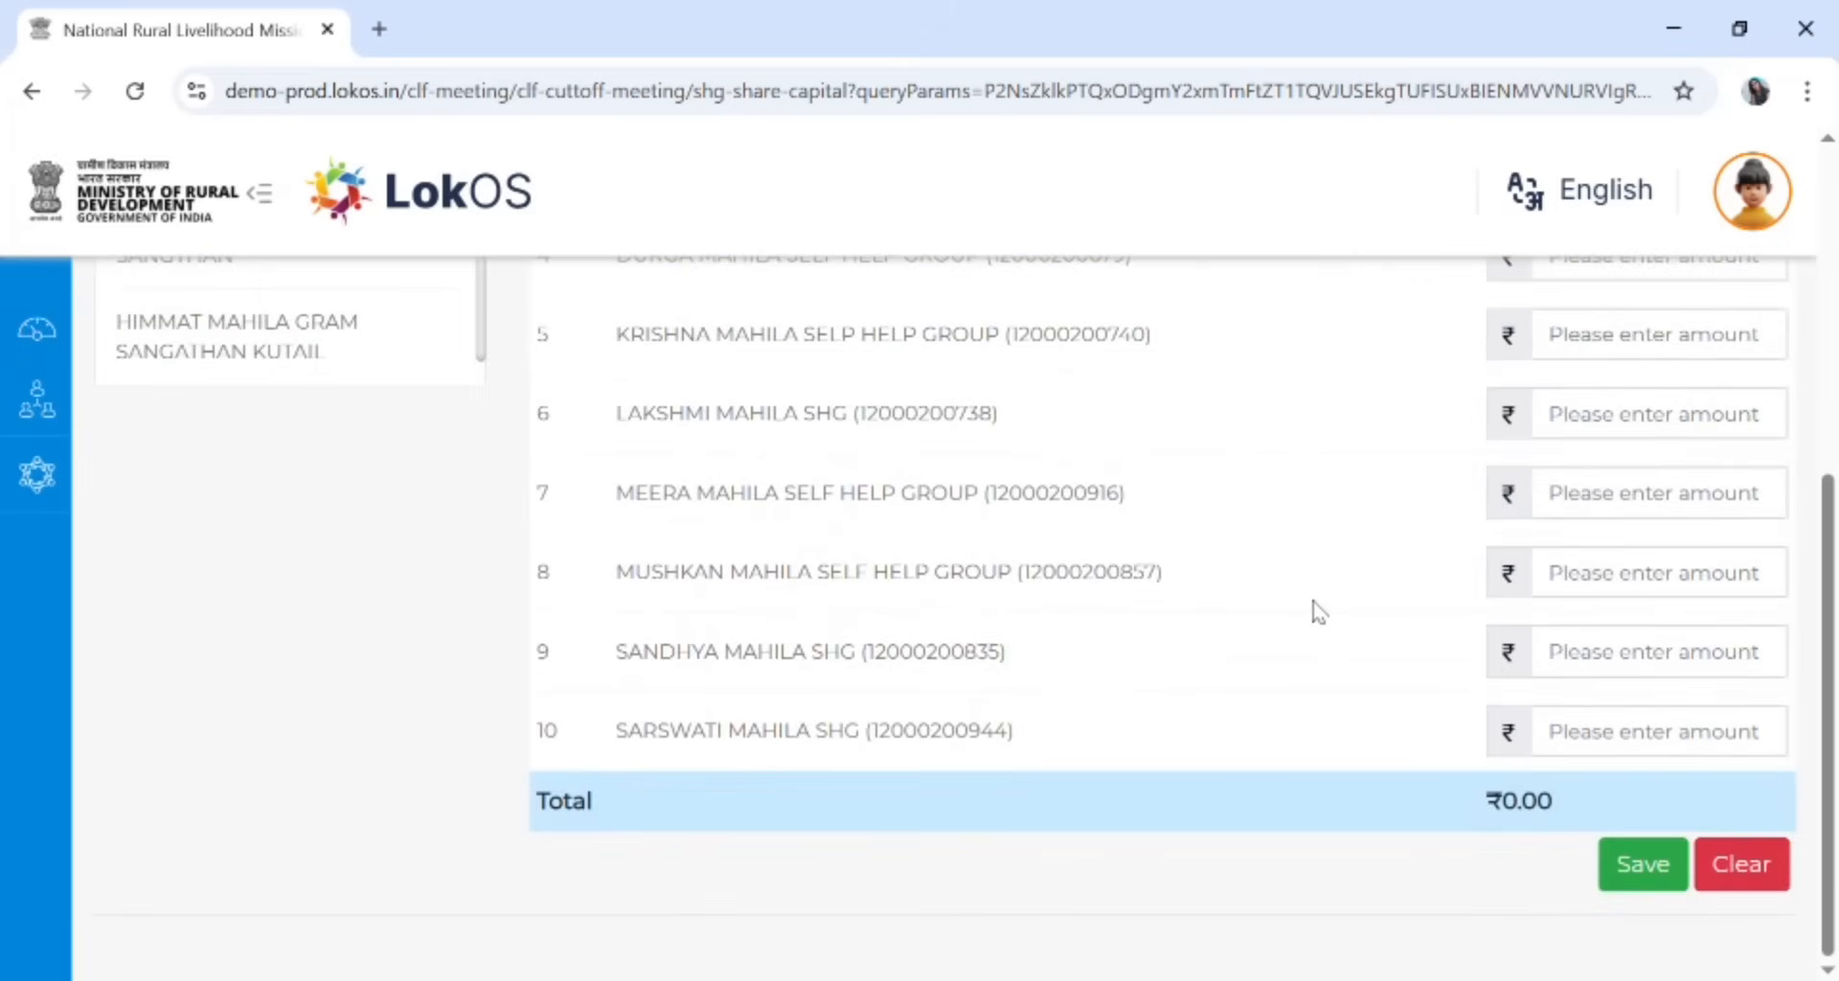
{"action": "scroll", "coordinate": [1313, 611], "scroll_direction": "up", "scroll_amount": 5}
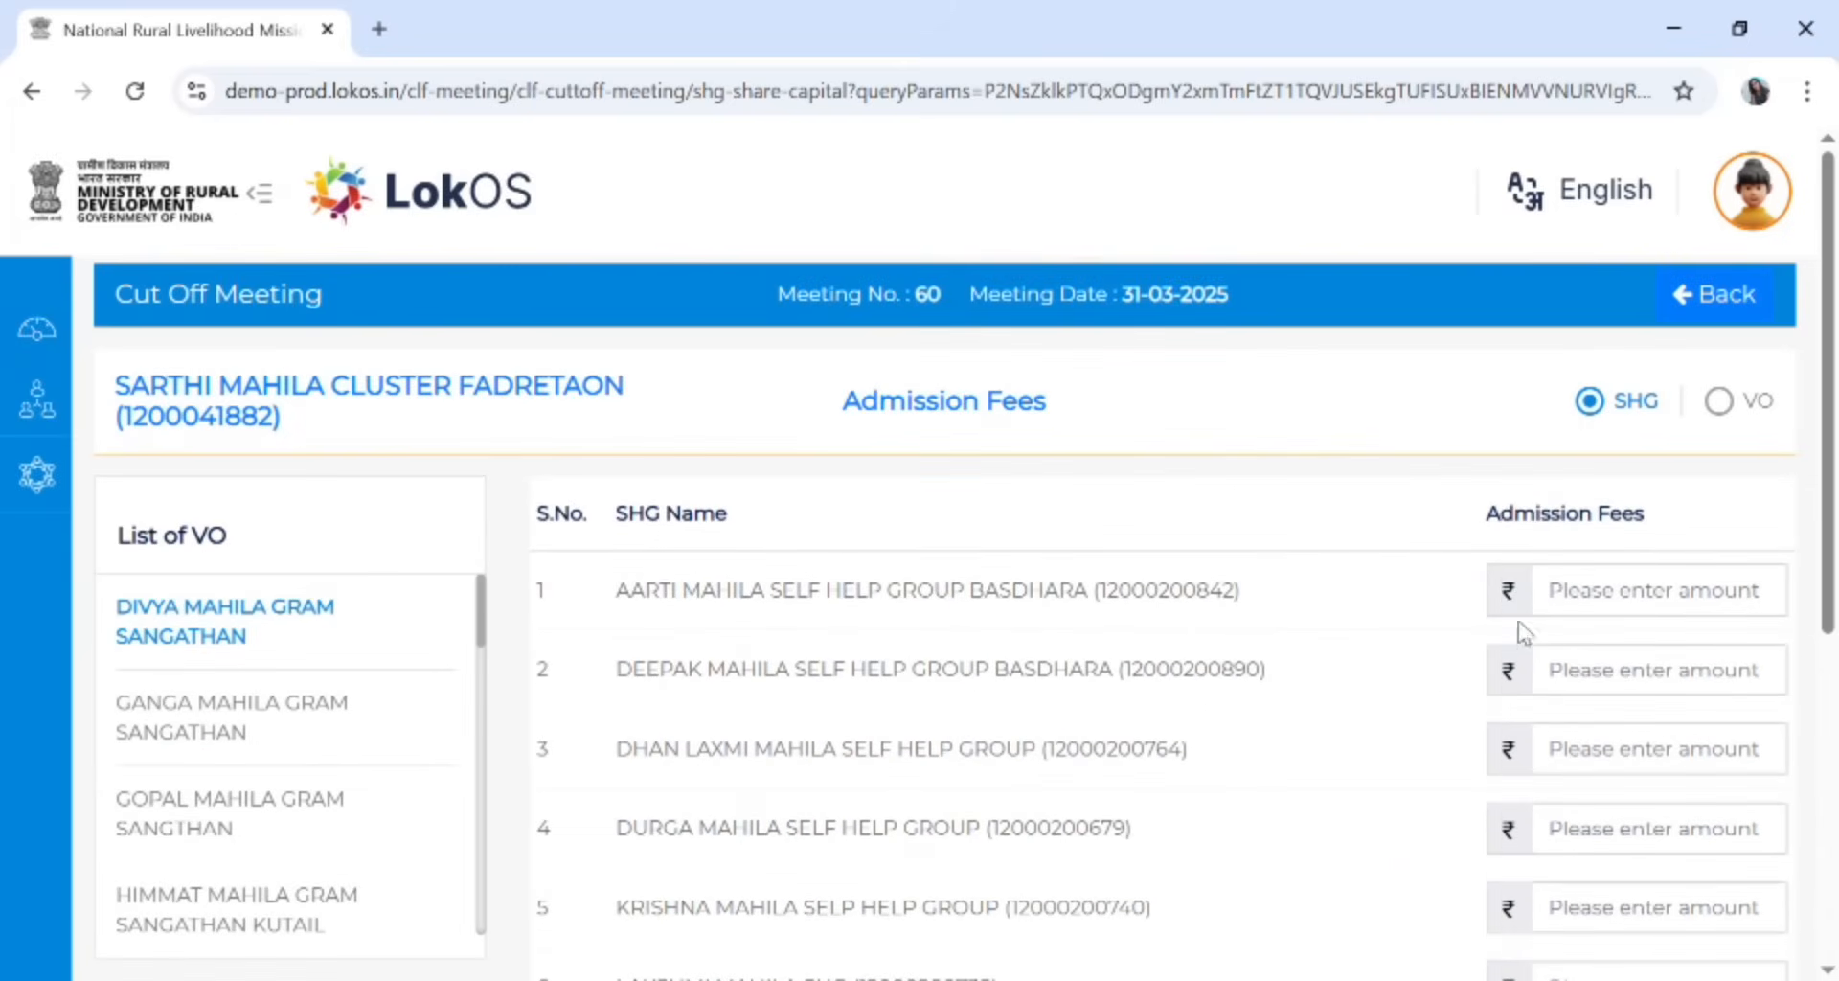
Return from the admission fees to the cut-off meeting overview and open the Membership Fees entry under Income
{"action": "scroll", "coordinate": [1527, 623], "scroll_direction": "down", "scroll_amount": 5}
{"action": "scroll", "coordinate": [1671, 718], "scroll_direction": "up", "scroll_amount": 5}
{"action": "left_click", "coordinate": [1735, 299]}
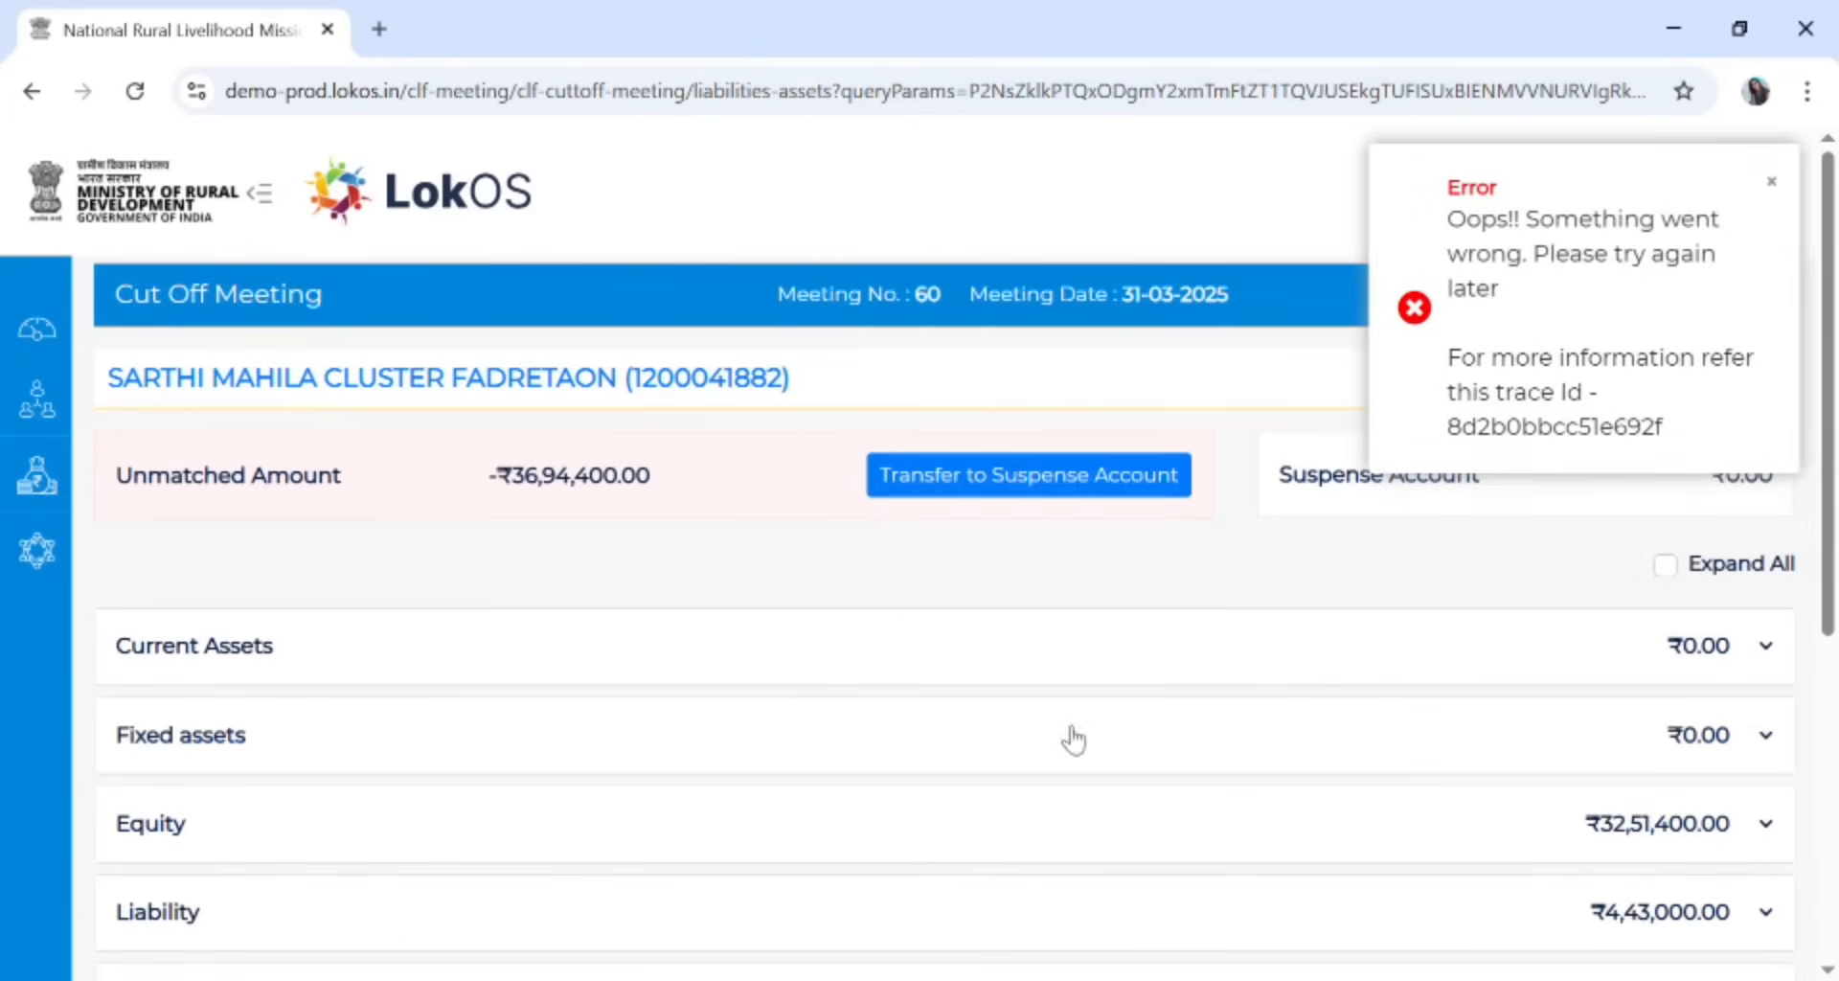
{"action": "scroll", "coordinate": [1063, 738], "scroll_direction": "down", "scroll_amount": 4}
{"action": "left_click", "coordinate": [421, 611]}
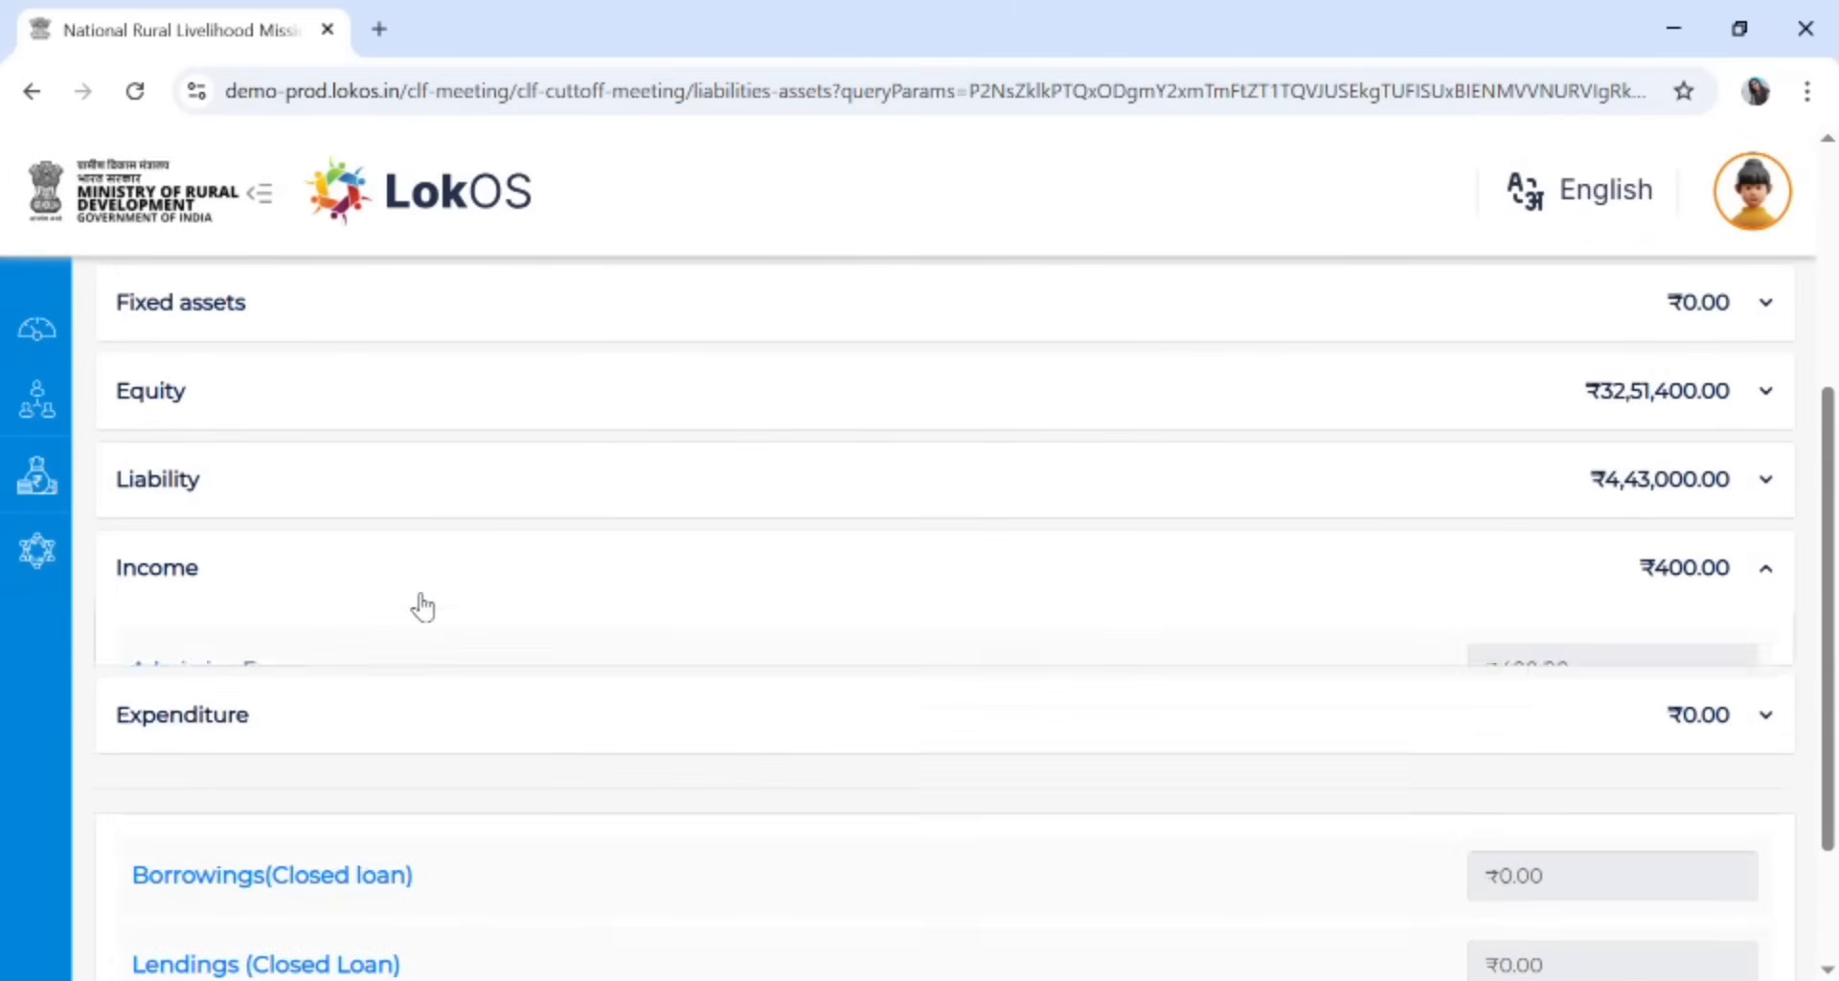
{"action": "scroll", "coordinate": [403, 612], "scroll_direction": "down", "scroll_amount": 9}
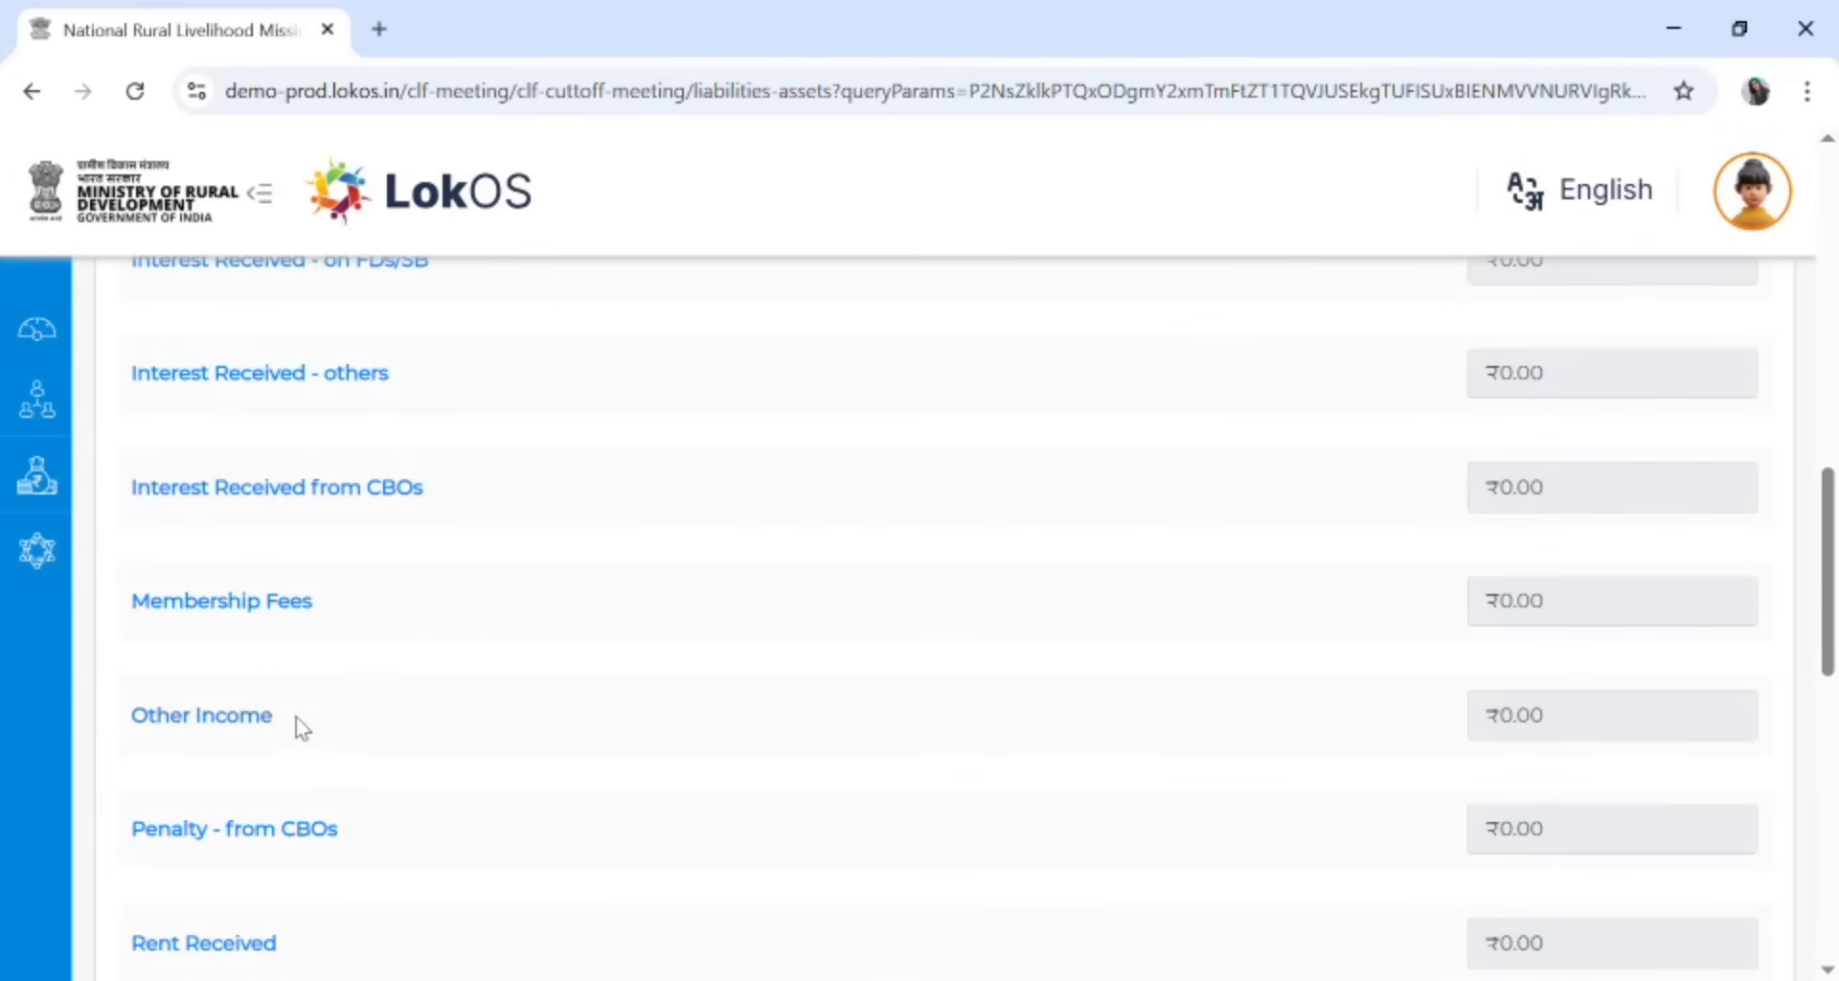
{"action": "left_click", "coordinate": [205, 605]}
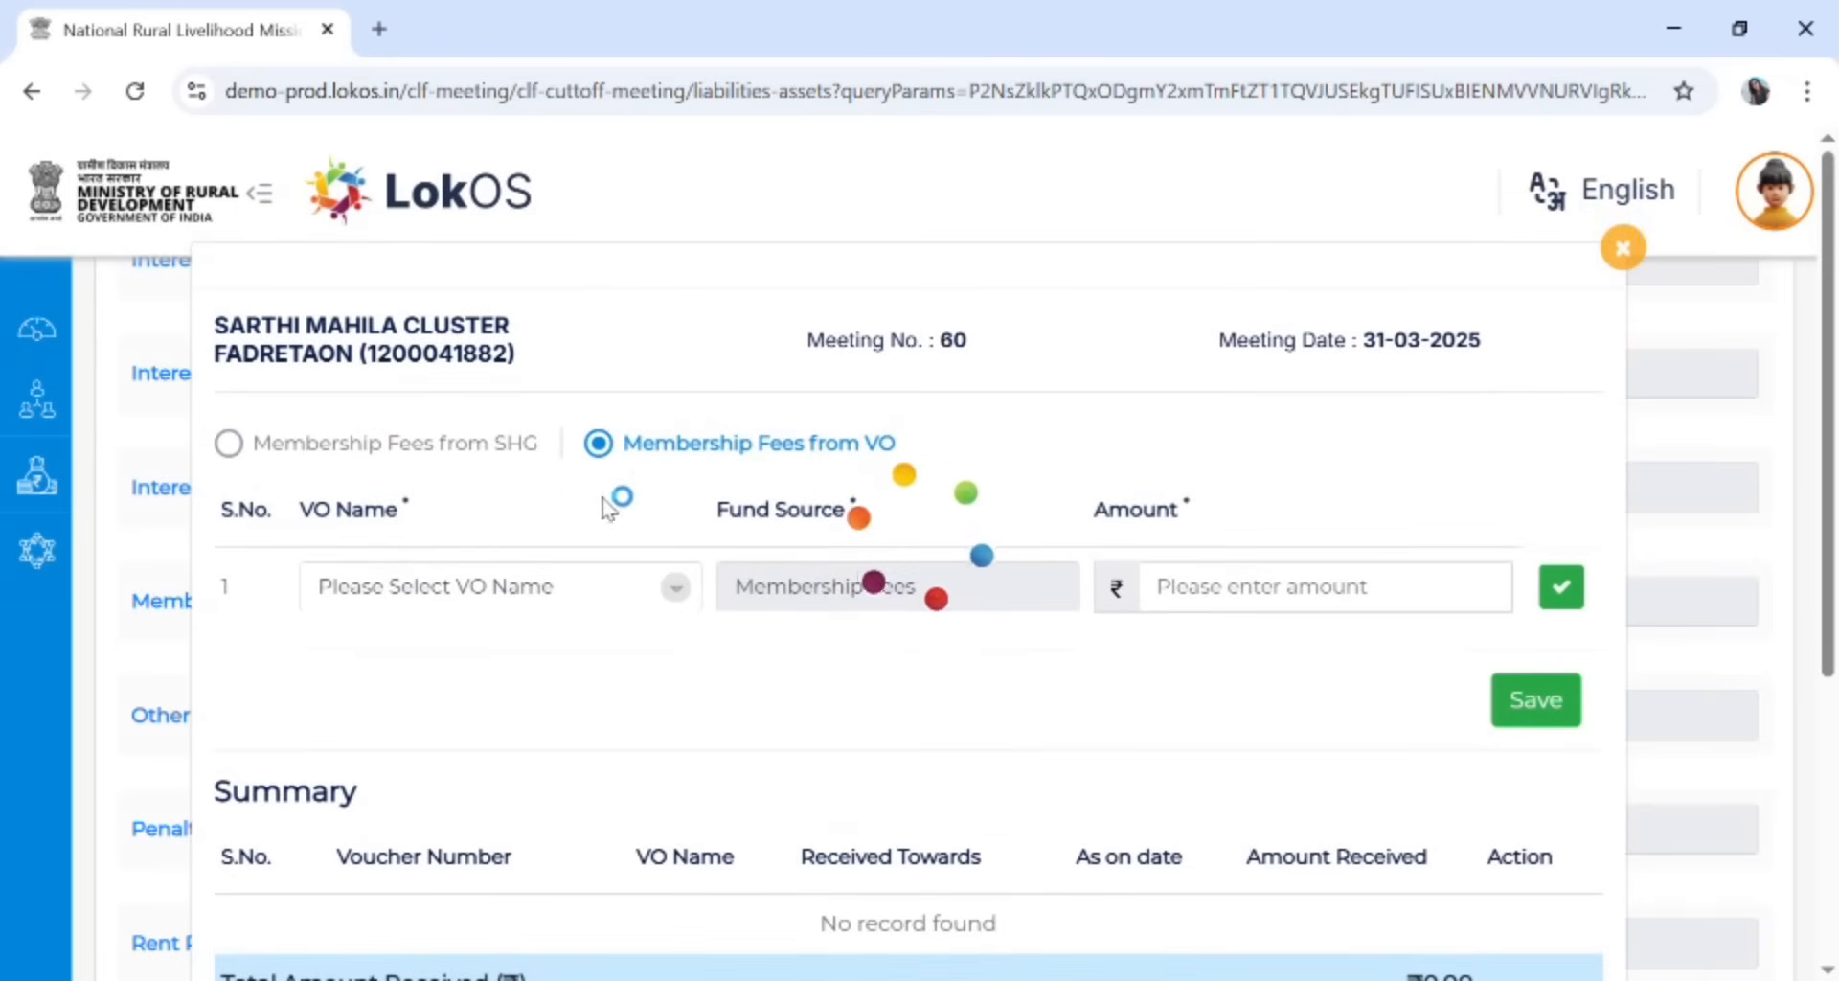
Record a ₹600 membership fee from the VO DIVYA MAHILA GRAM SANGATHAN, save it and close the entry form
{"action": "left_click", "coordinate": [526, 587]}
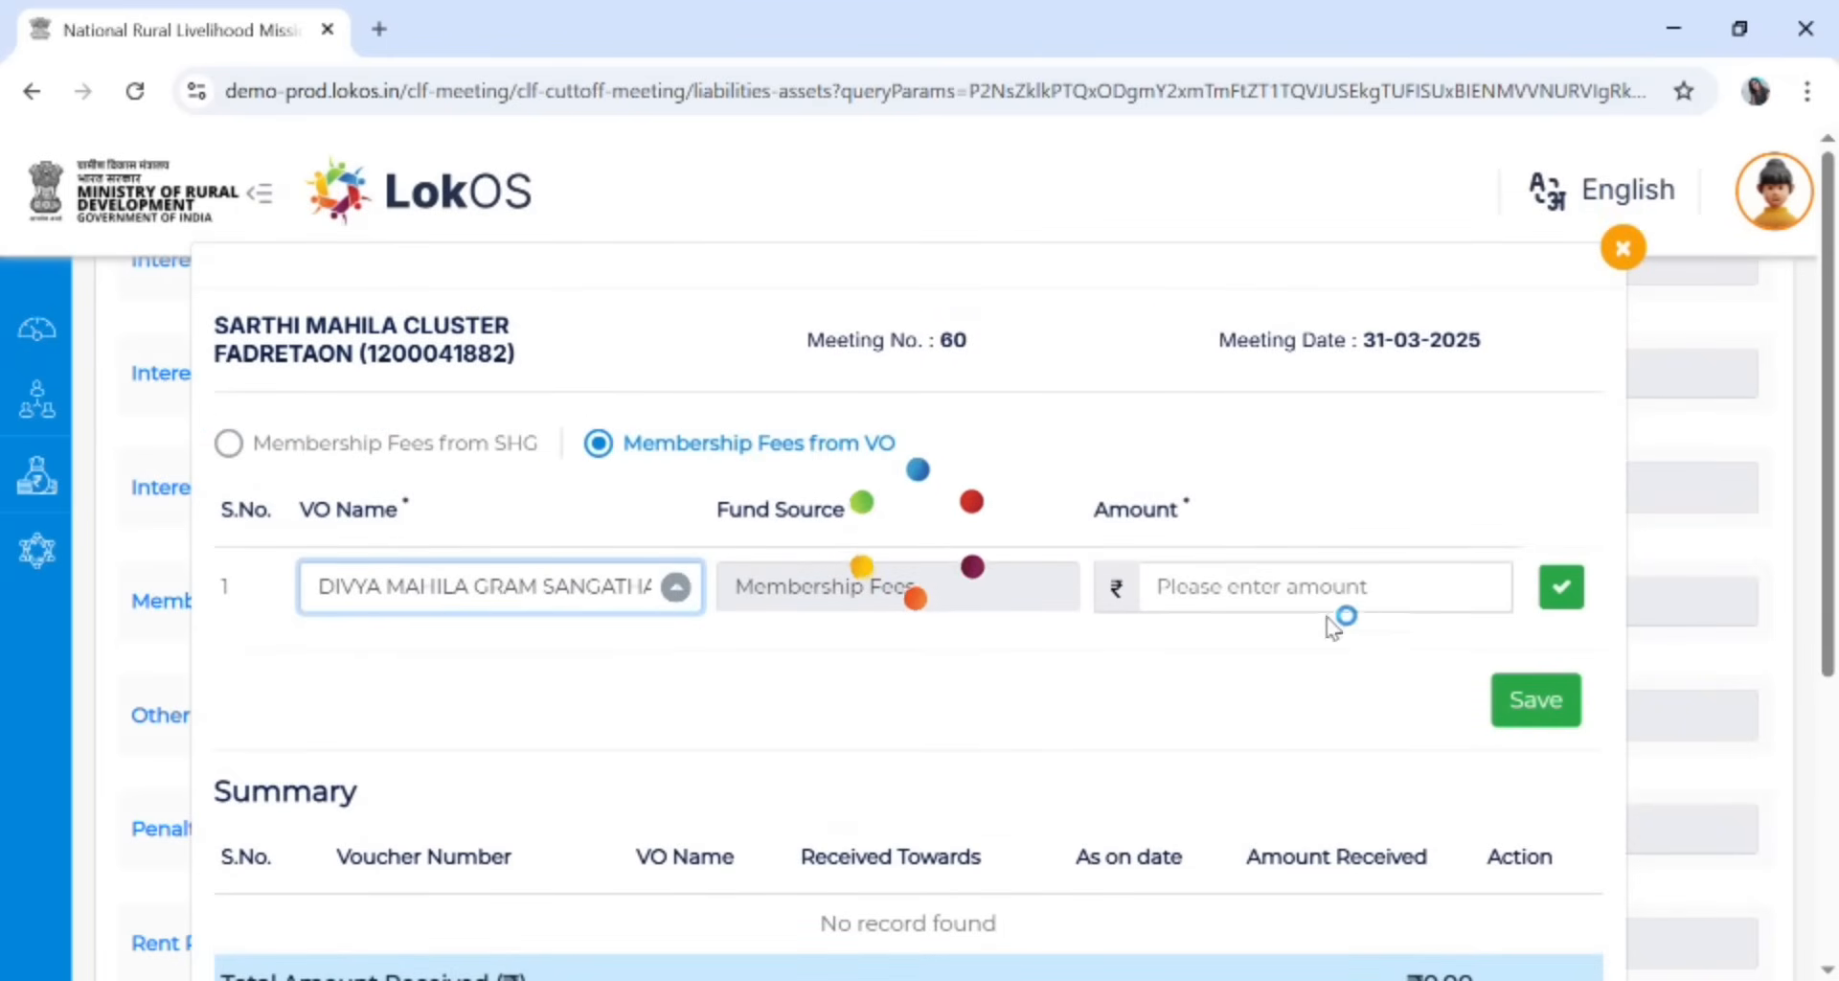
{"action": "left_click", "coordinate": [1230, 601]}
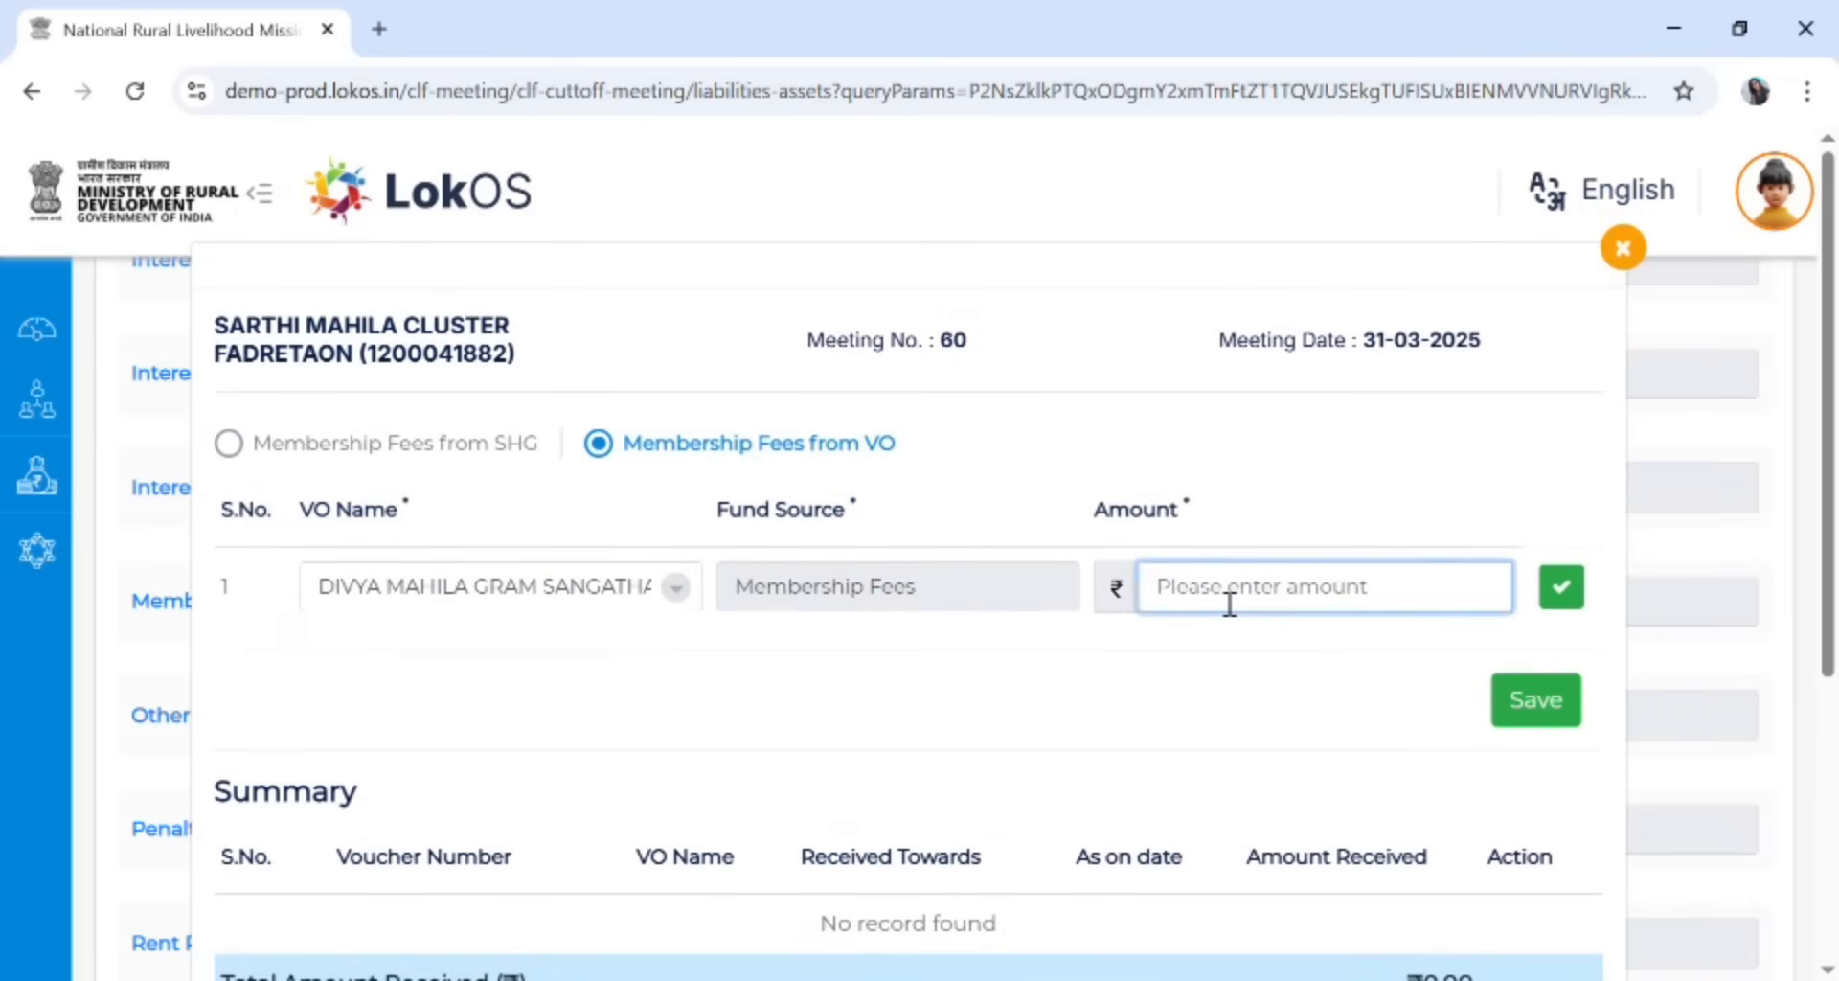
{"action": "type", "text": "1"}
{"action": "key", "text": "BackSpace"}
{"action": "type", "text": "600"}
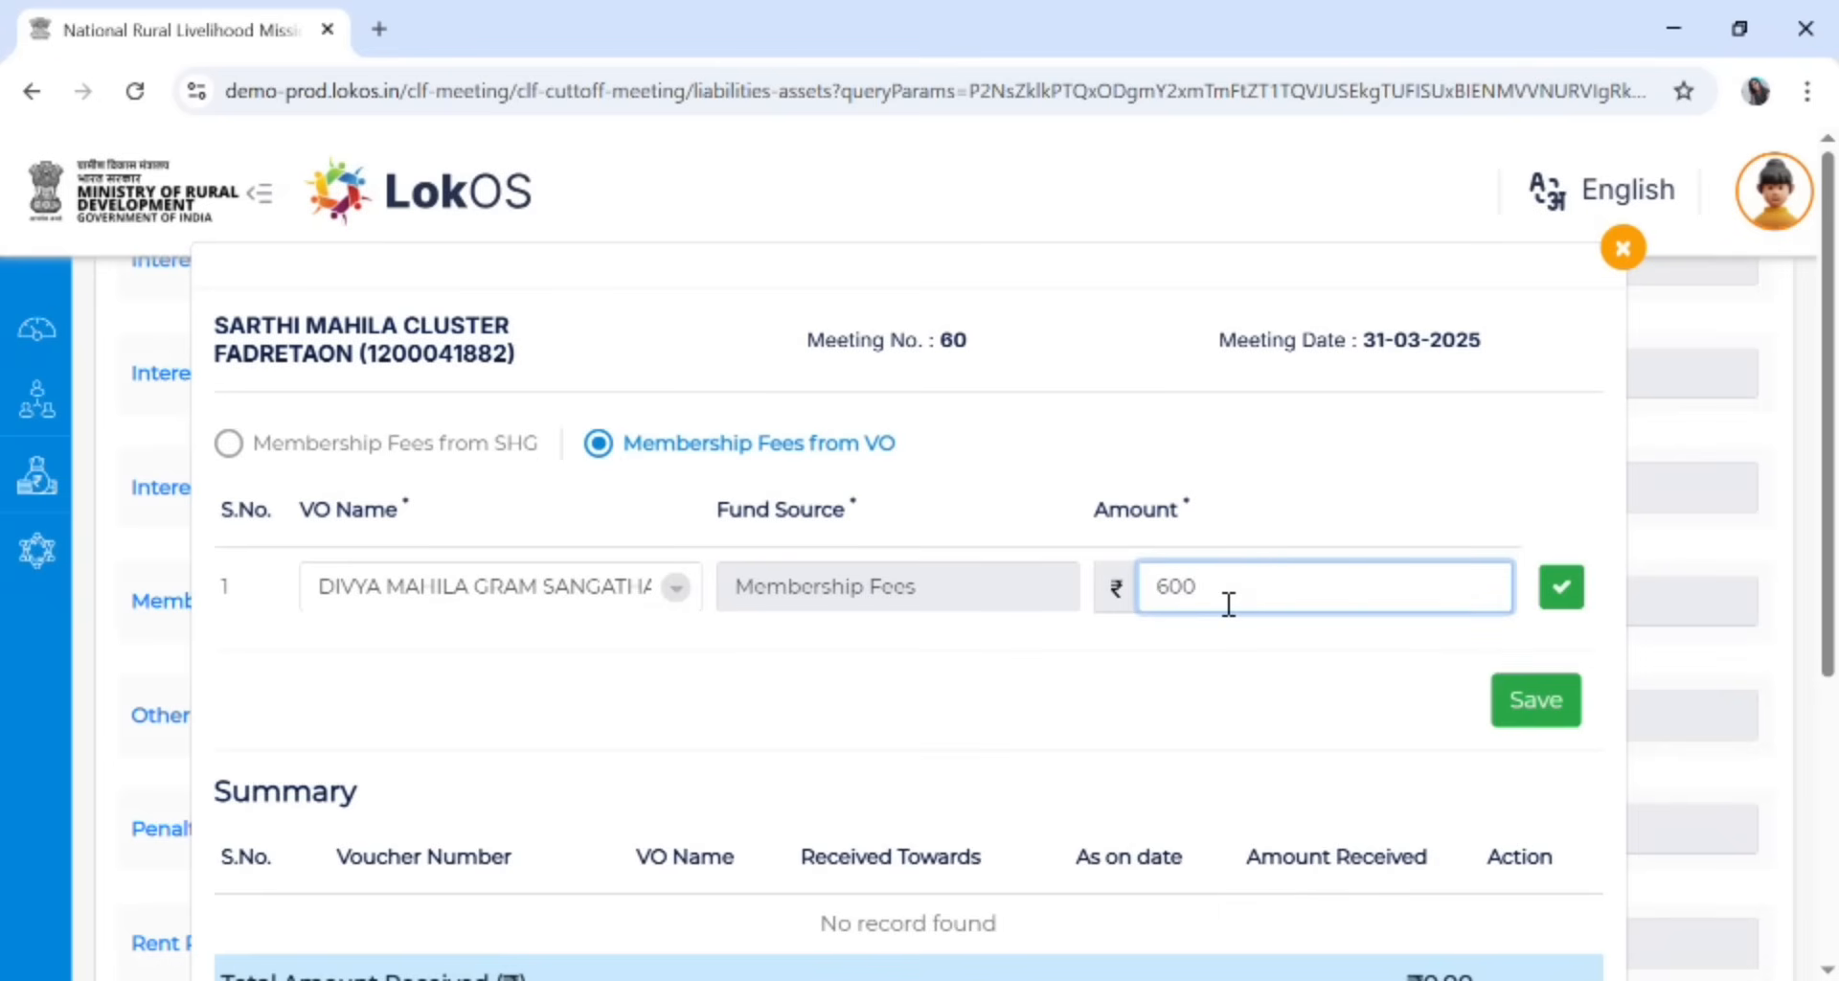
{"action": "left_click", "coordinate": [1559, 586]}
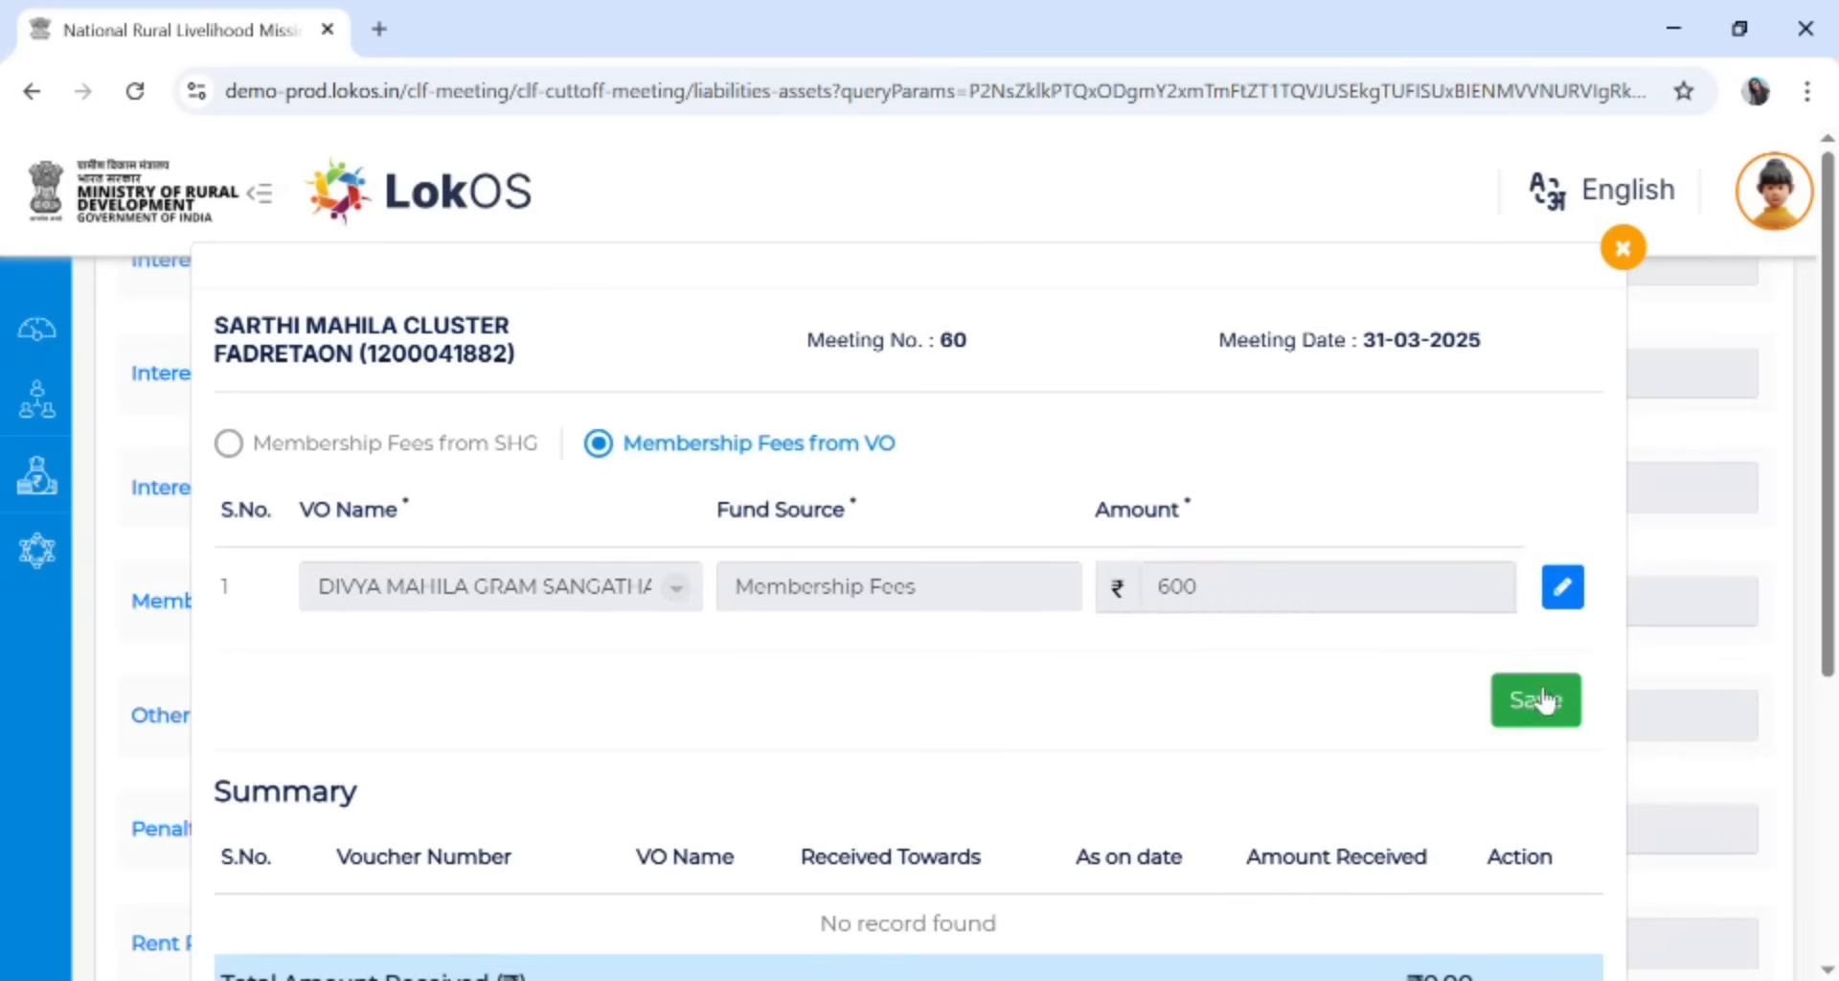
{"action": "left_click", "coordinate": [1542, 700]}
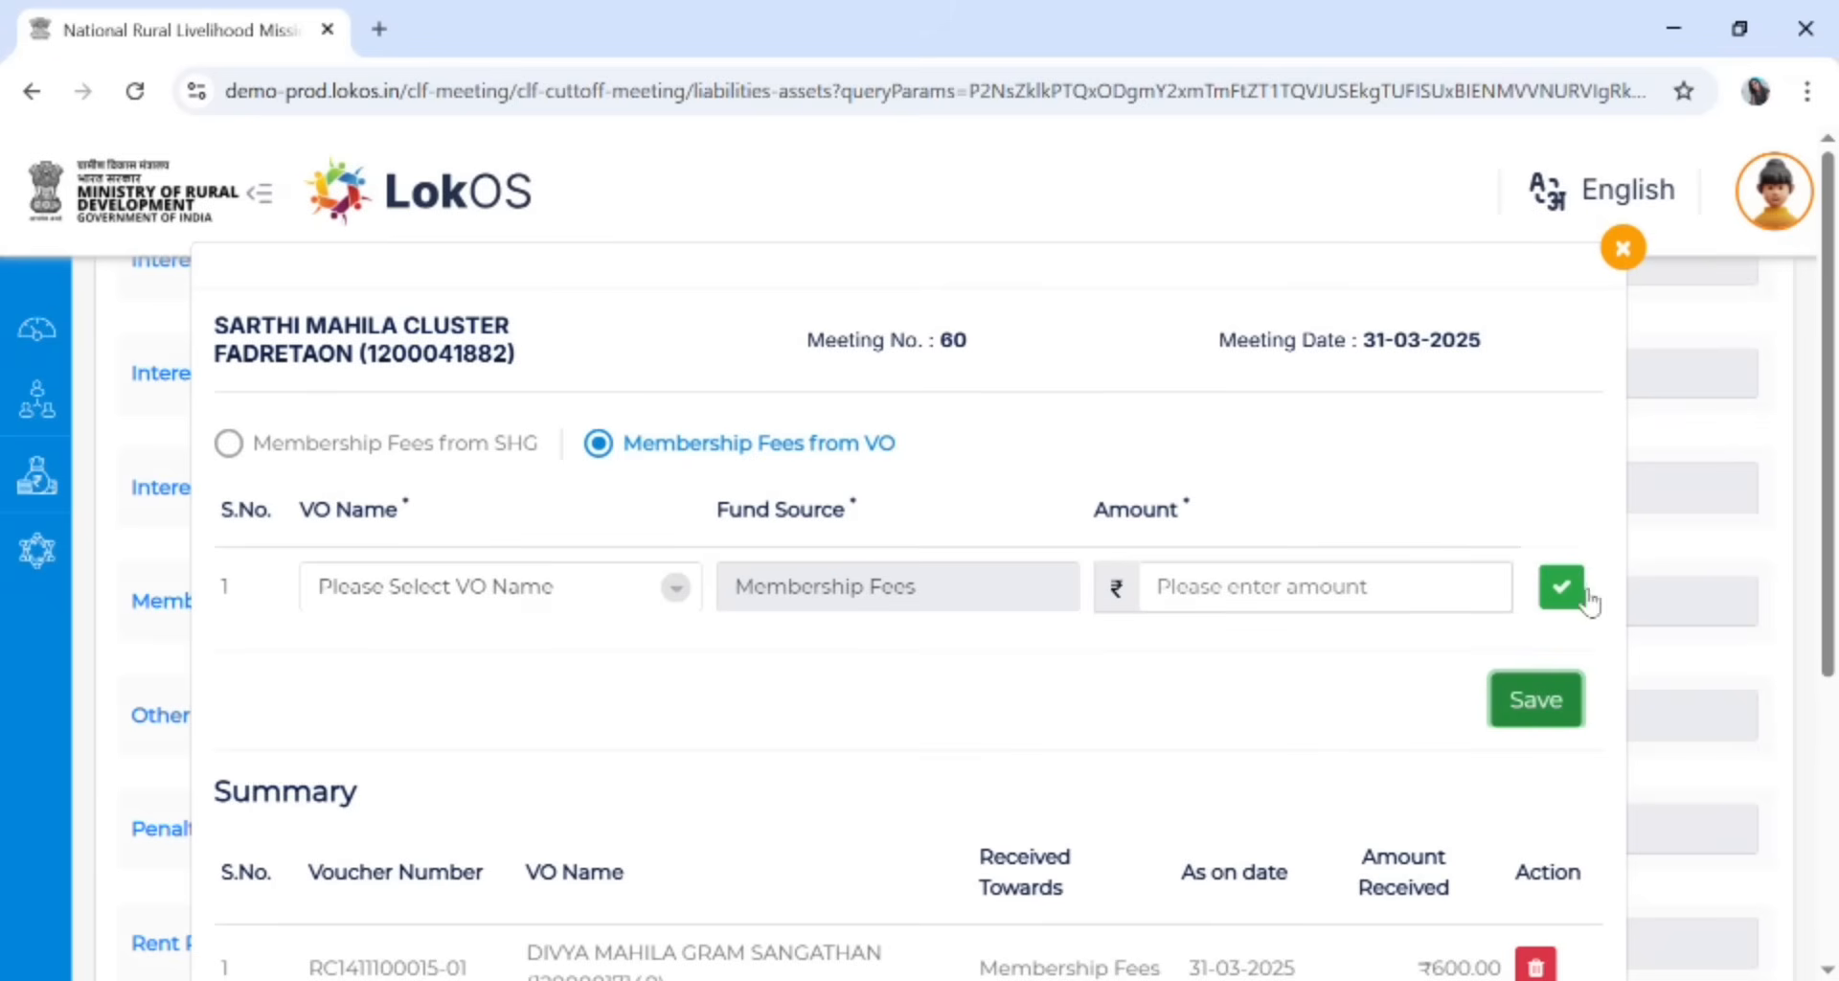
{"action": "left_click", "coordinate": [1622, 249]}
Record ₹5,00,000 as Grant - Viability Gap Fund income, save it and close the entry form
{"action": "scroll", "coordinate": [881, 843], "scroll_direction": "up", "scroll_amount": 7}
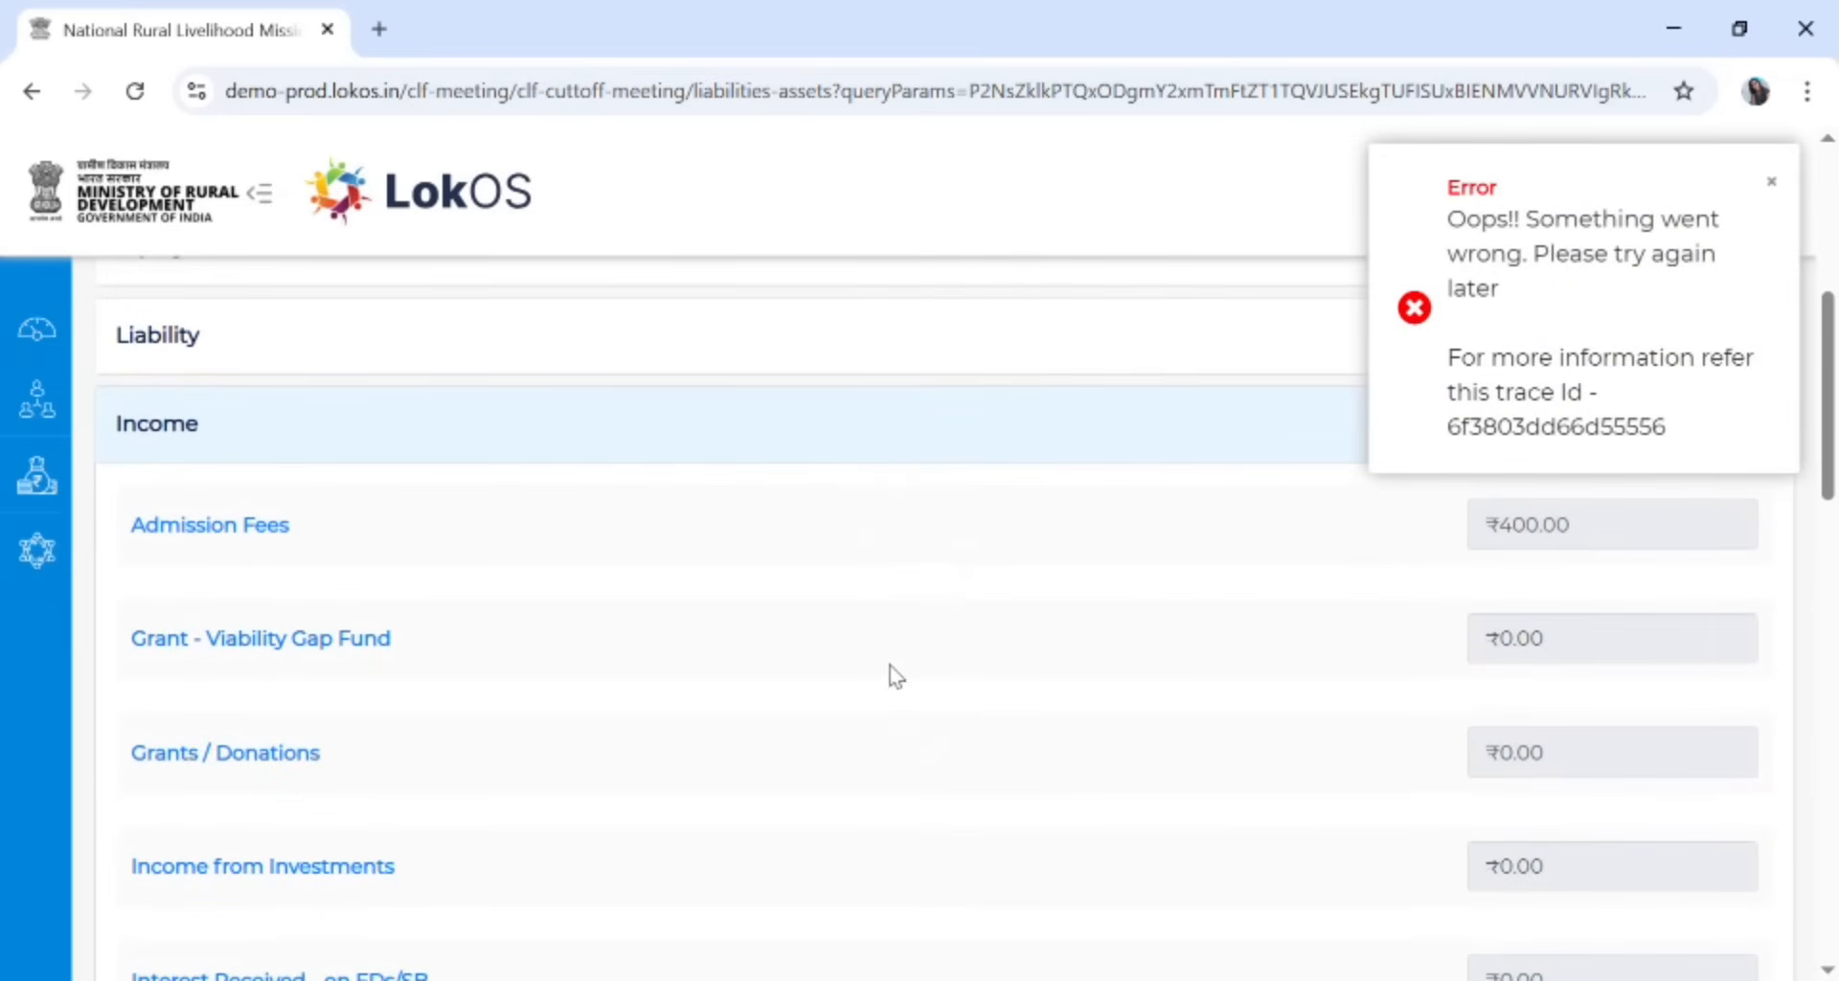
{"action": "scroll", "coordinate": [451, 708], "scroll_direction": "down", "scroll_amount": 2}
{"action": "scroll", "coordinate": [383, 742], "scroll_direction": "down", "scroll_amount": 2}
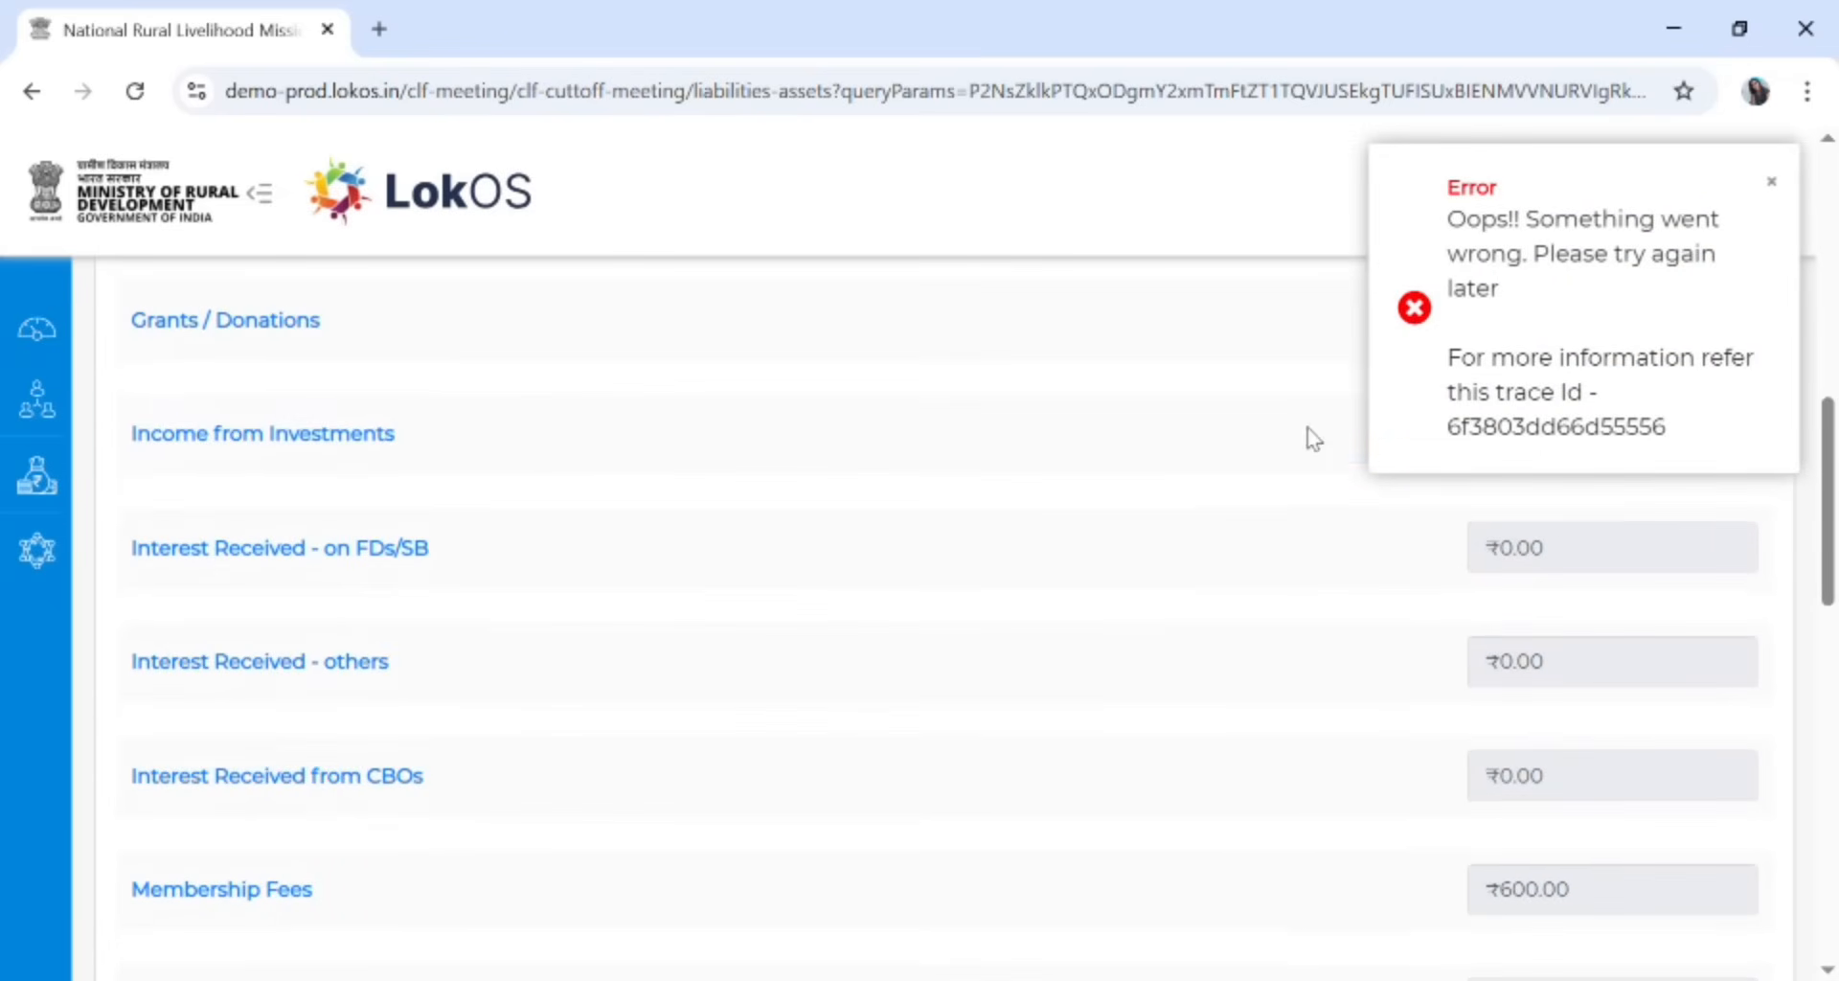
{"action": "scroll", "coordinate": [614, 579], "scroll_direction": "down", "scroll_amount": 2}
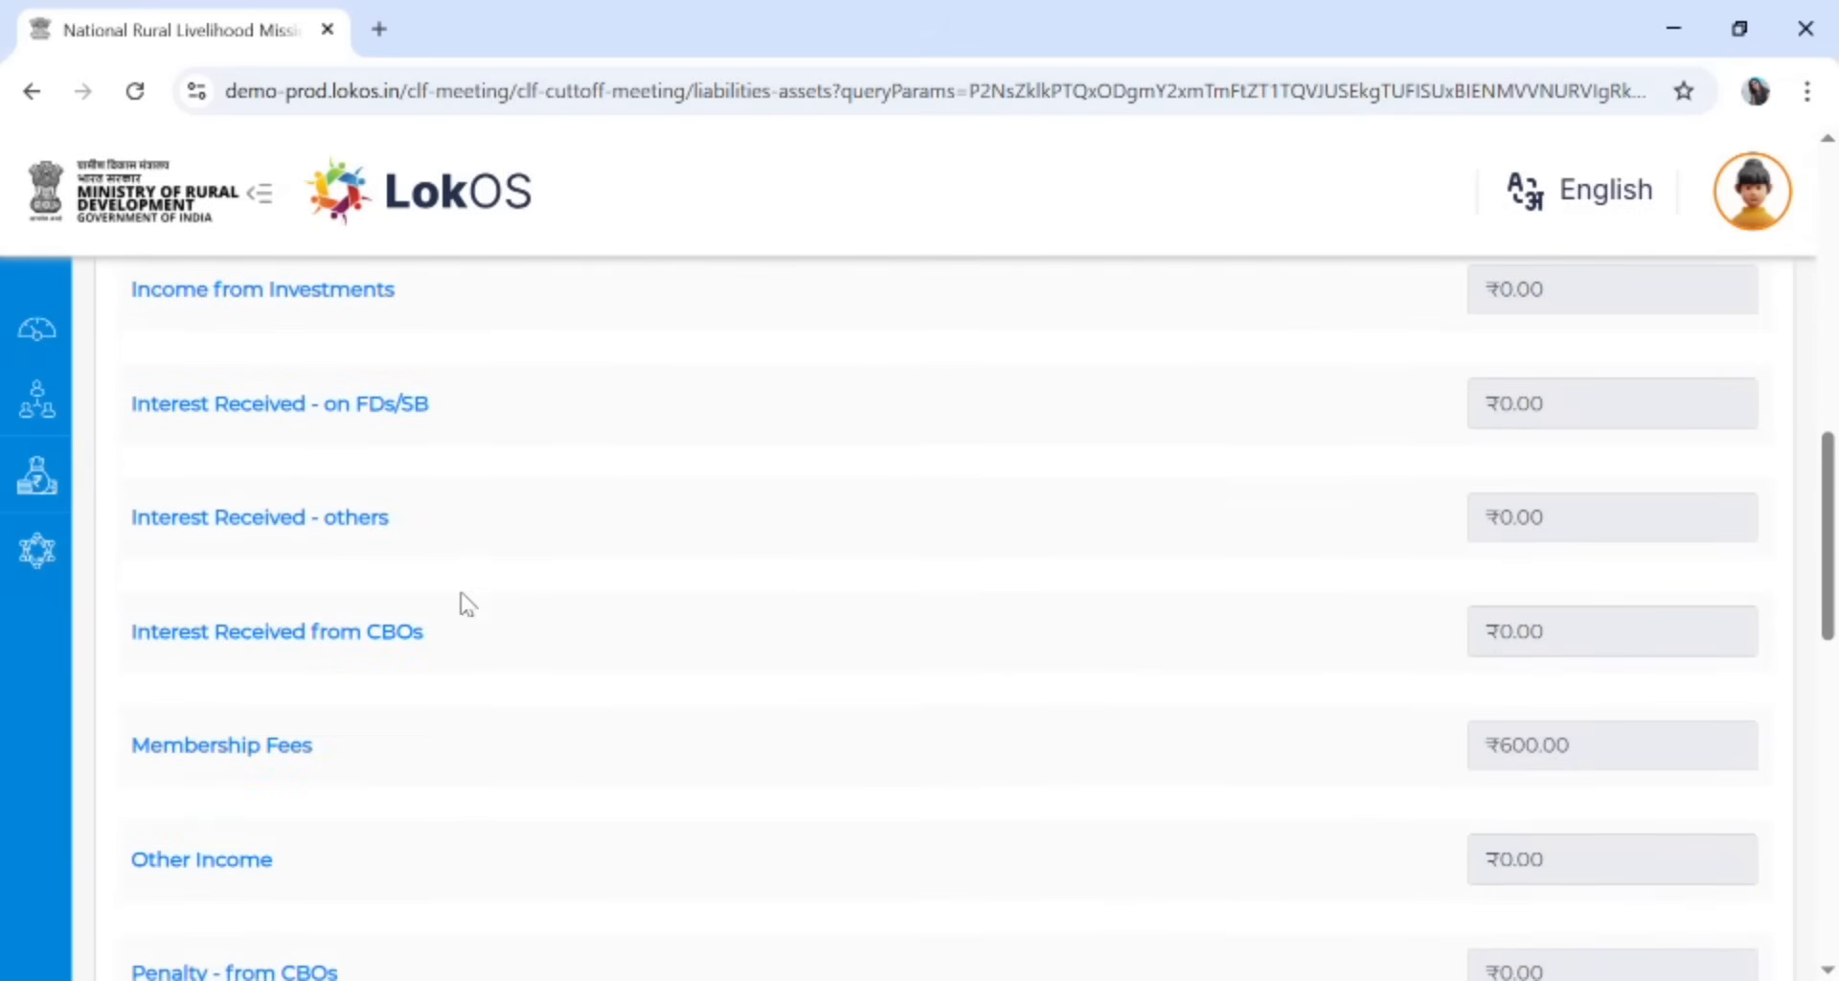
{"action": "scroll", "coordinate": [463, 605], "scroll_direction": "up", "scroll_amount": 8}
{"action": "scroll", "coordinate": [467, 607], "scroll_direction": "down", "scroll_amount": 3}
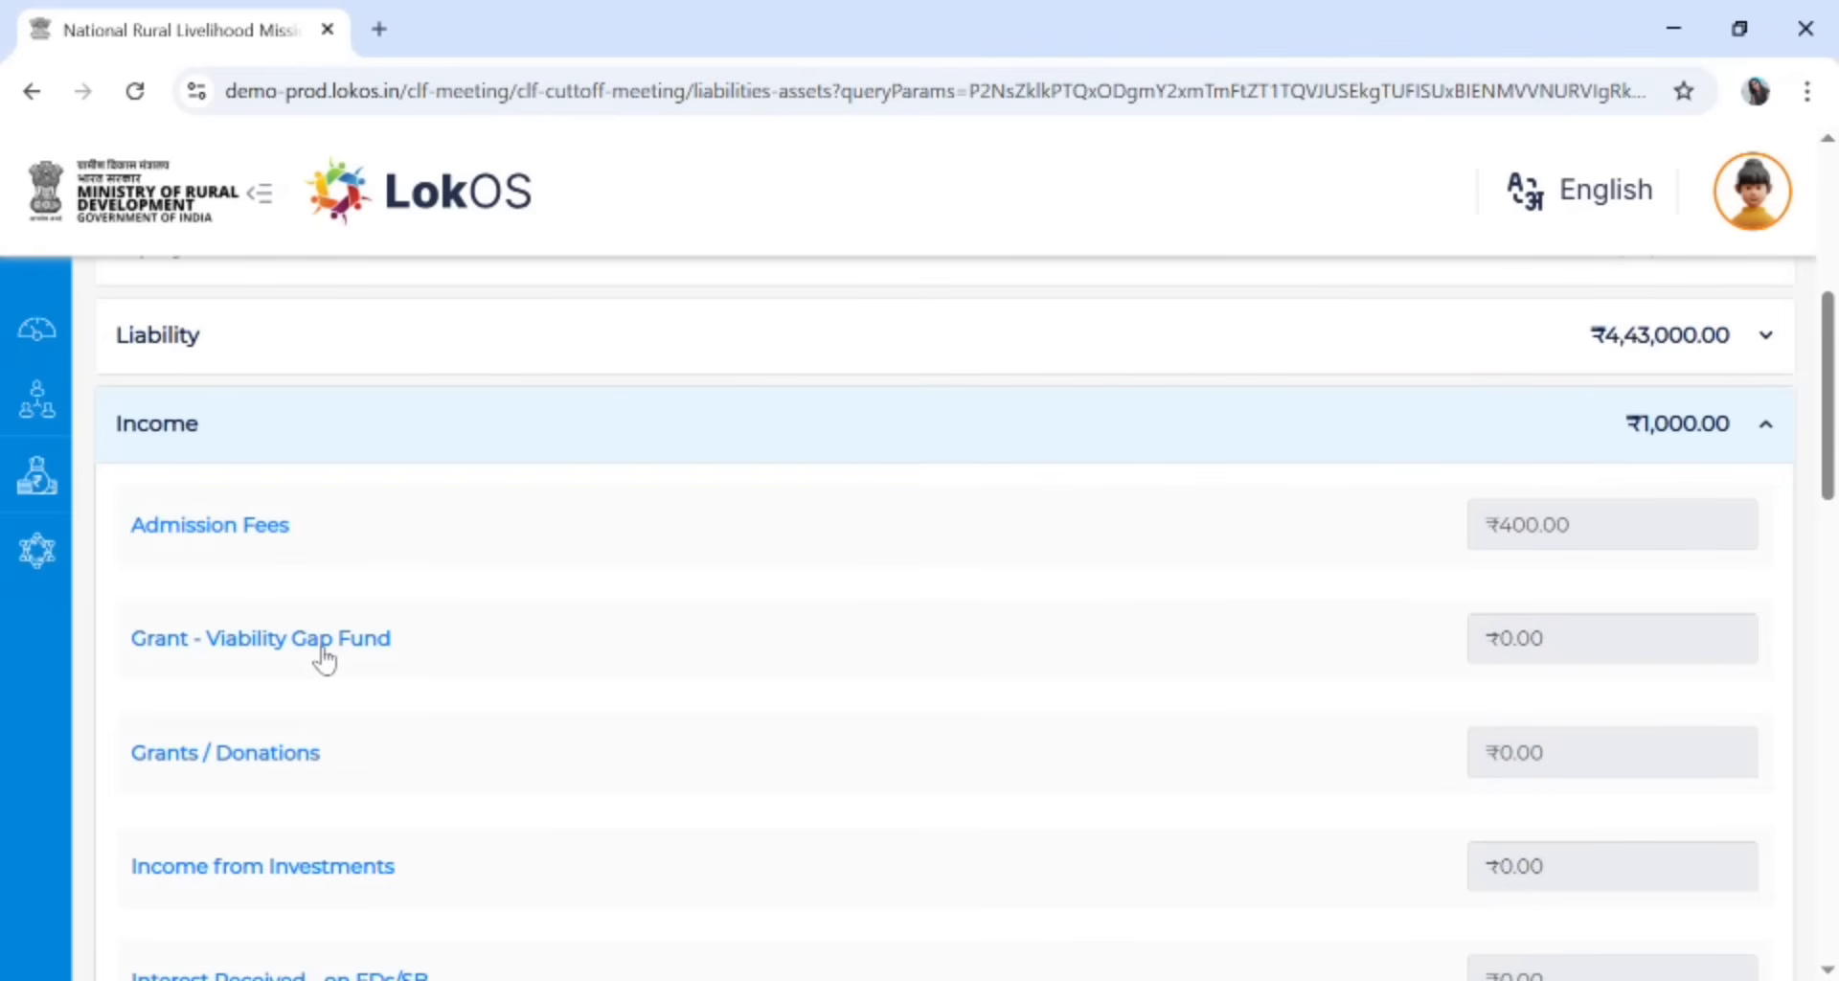
{"action": "left_click_drag", "start_coordinate": [308, 658], "coordinate": [319, 659]}
{"action": "left_click", "coordinate": [226, 645]}
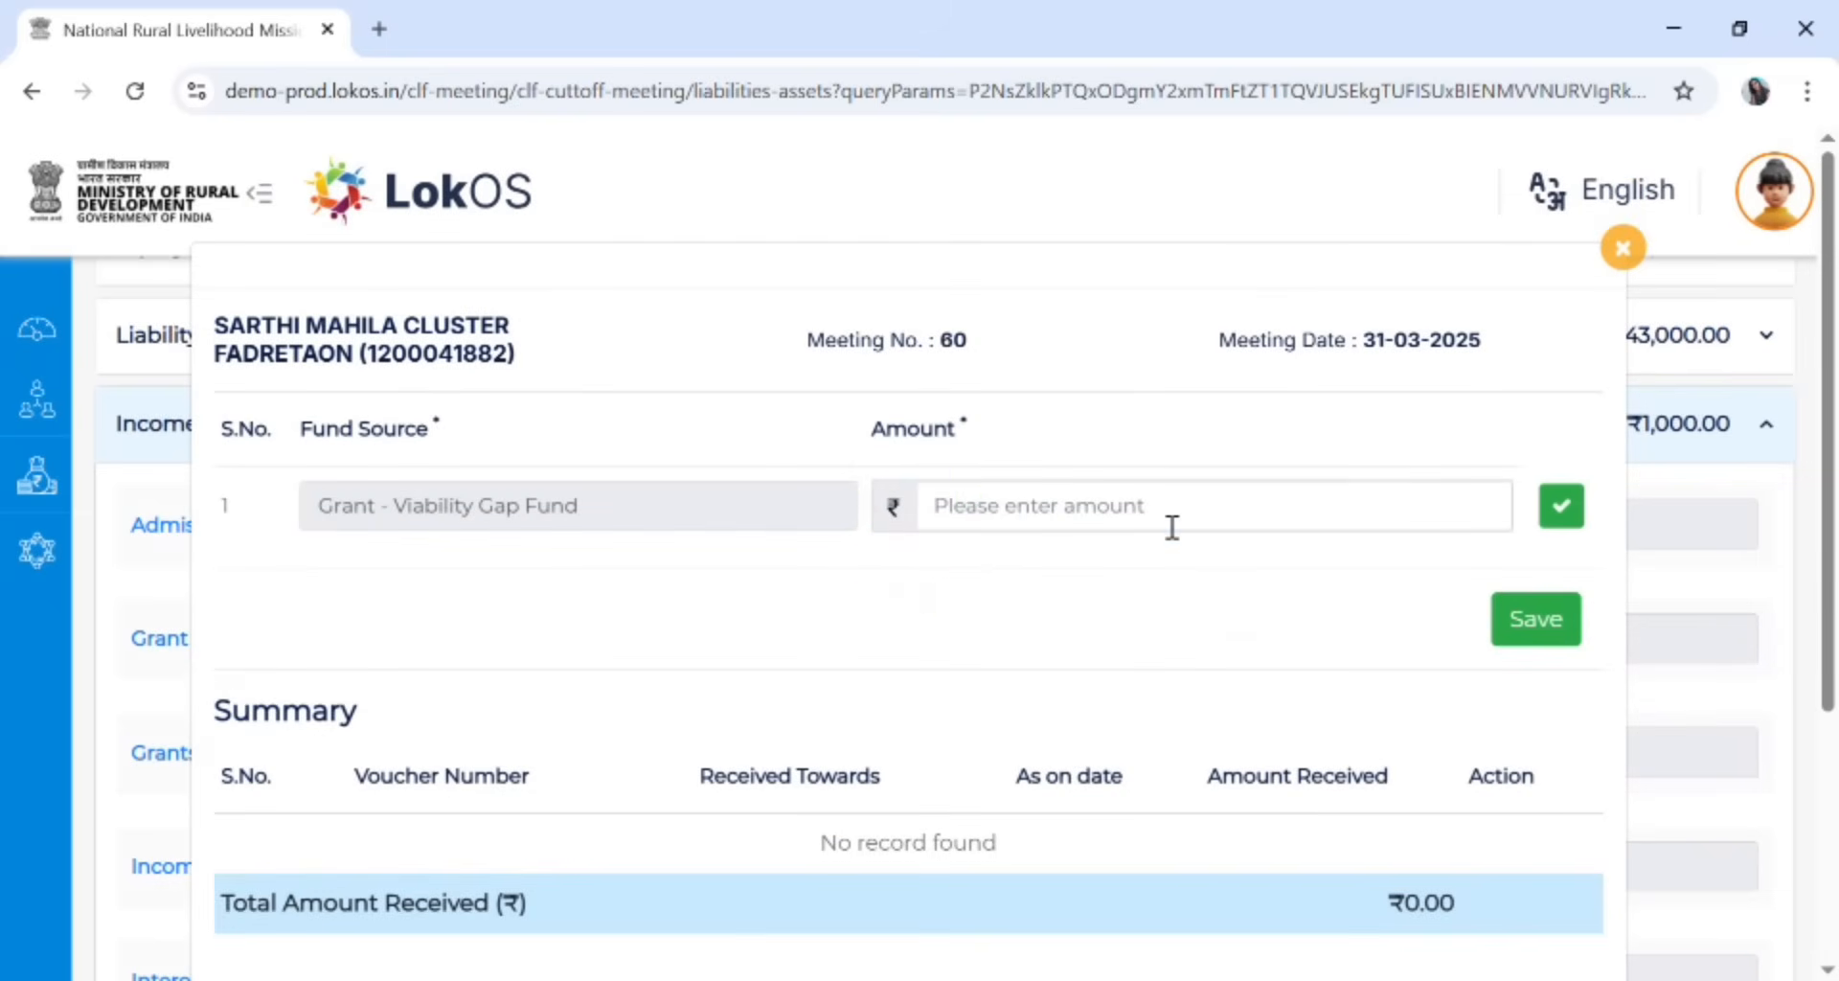
{"action": "left_click", "coordinate": [1169, 525]}
{"action": "type", "text": "5"}
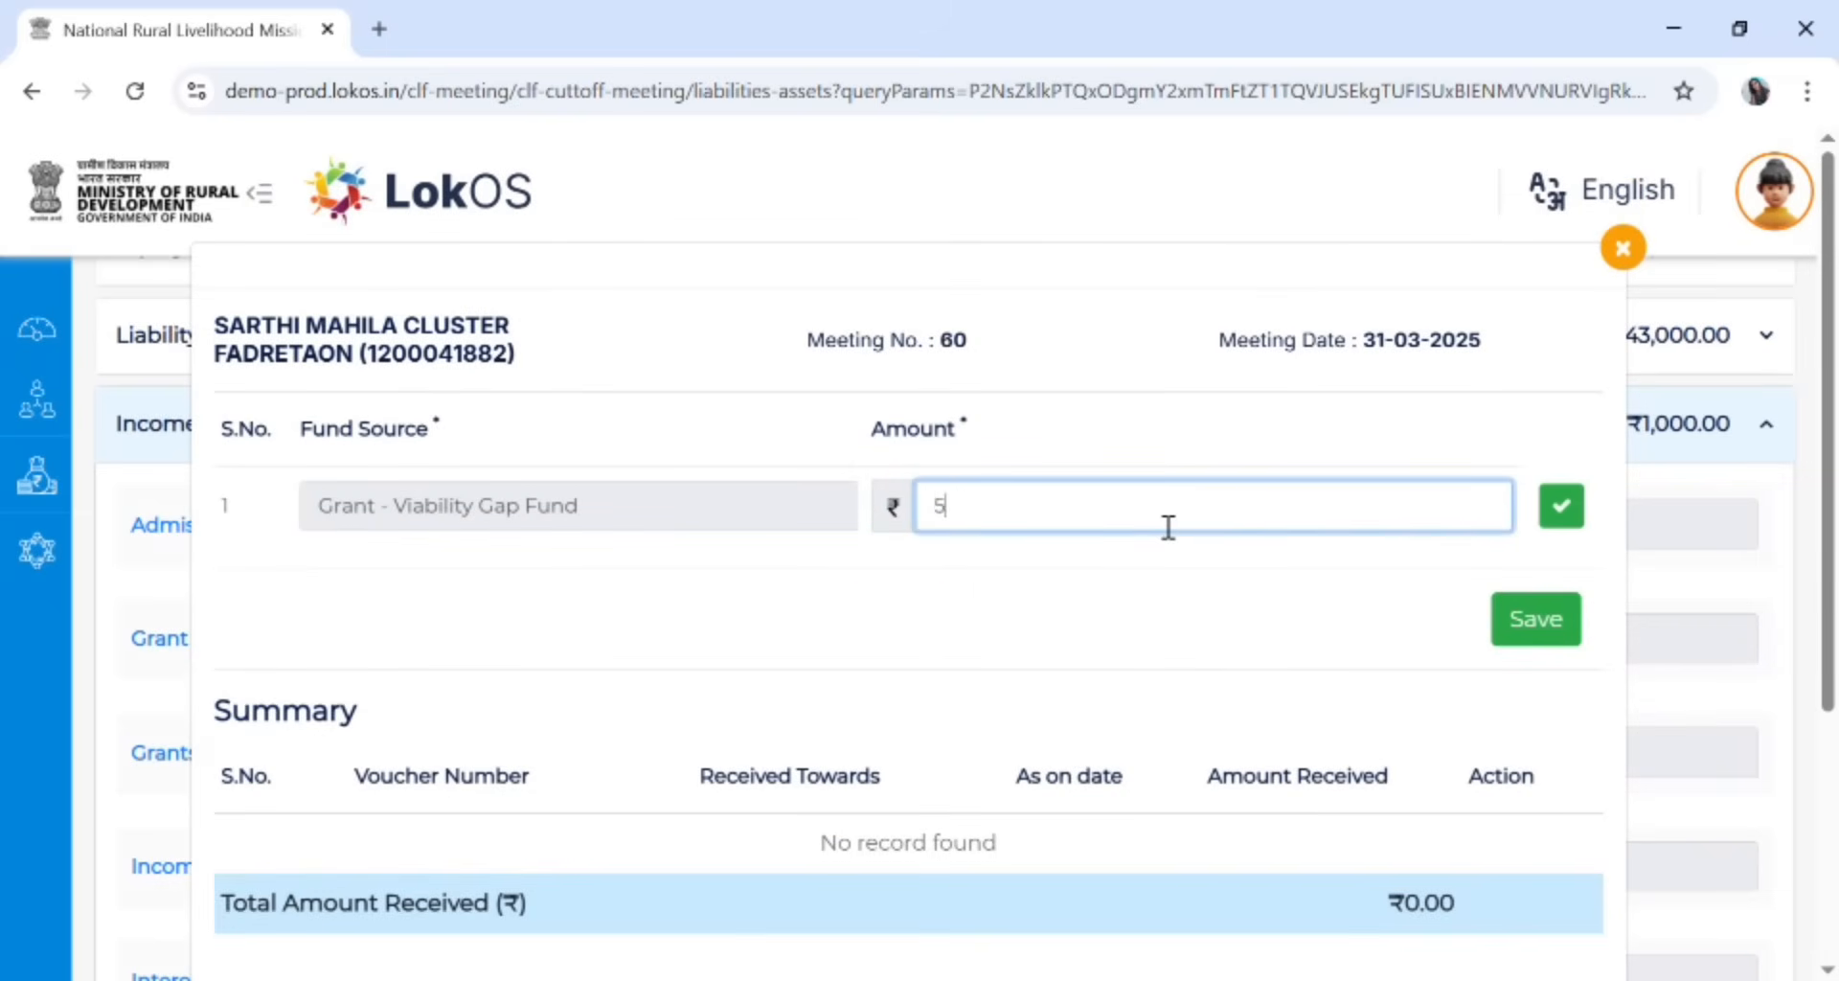
{"action": "type", "text": ",00,000"}
{"action": "left_click", "coordinate": [1561, 506]}
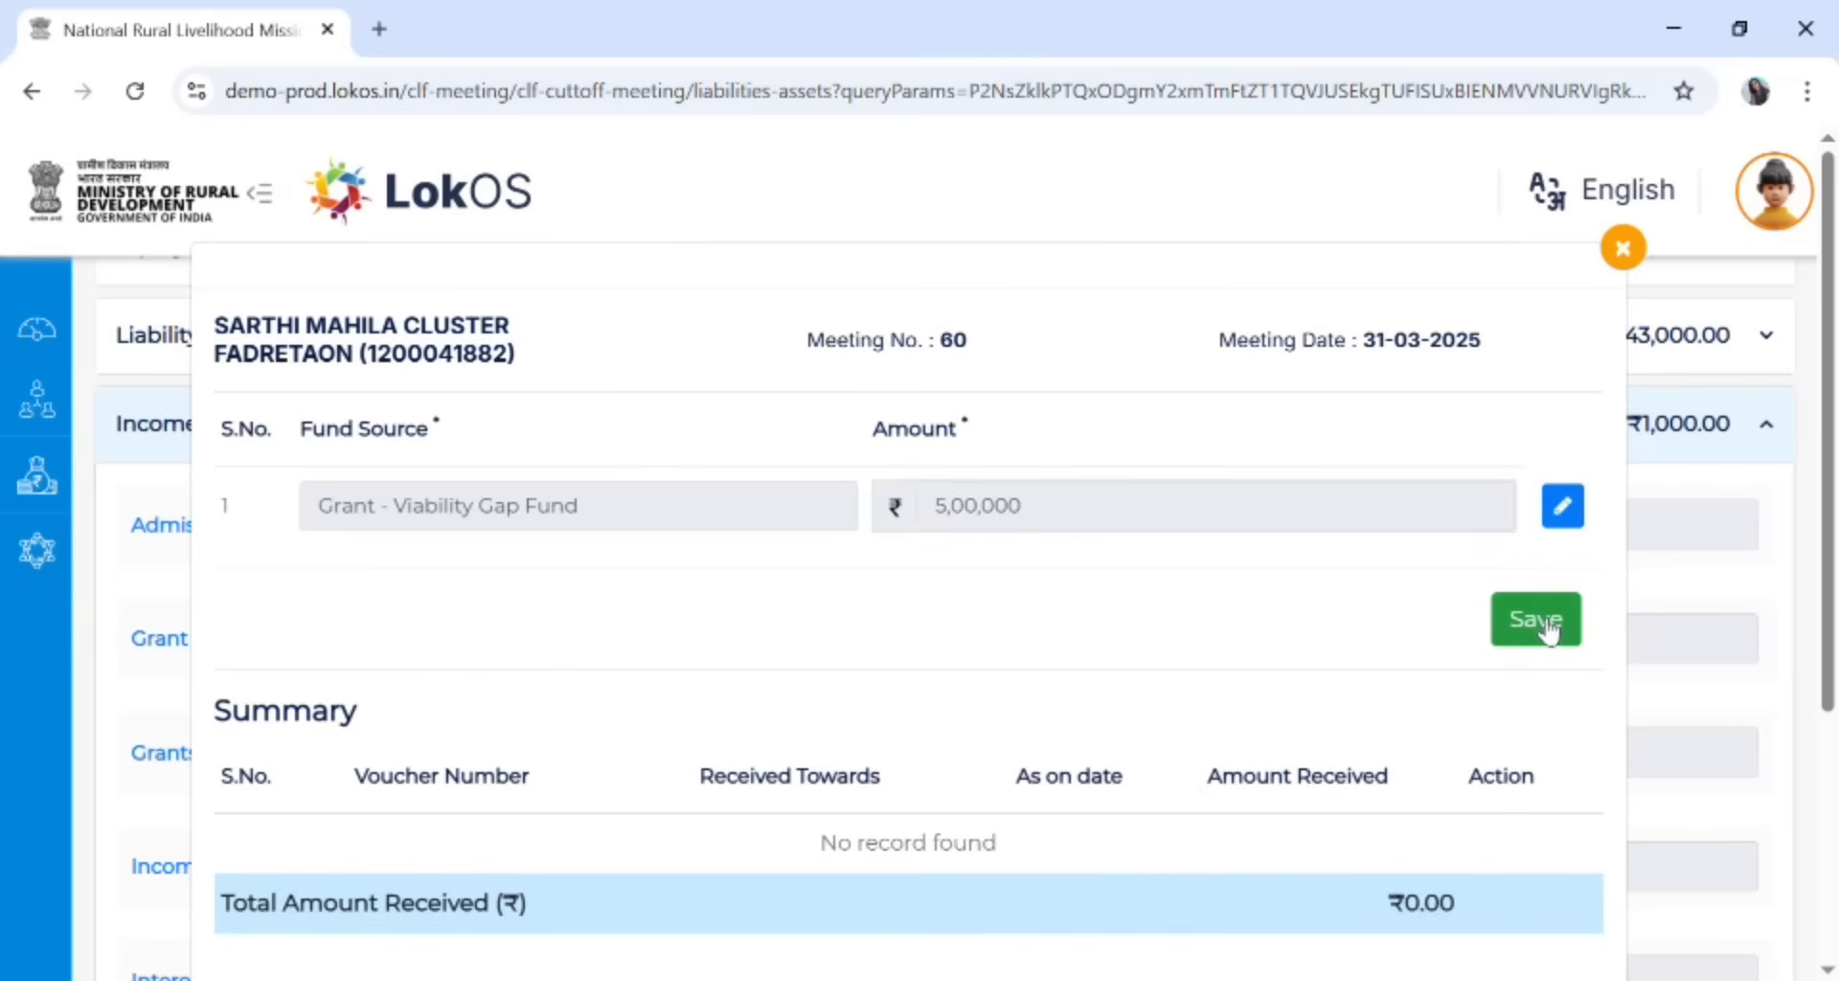
{"action": "left_click", "coordinate": [1544, 622]}
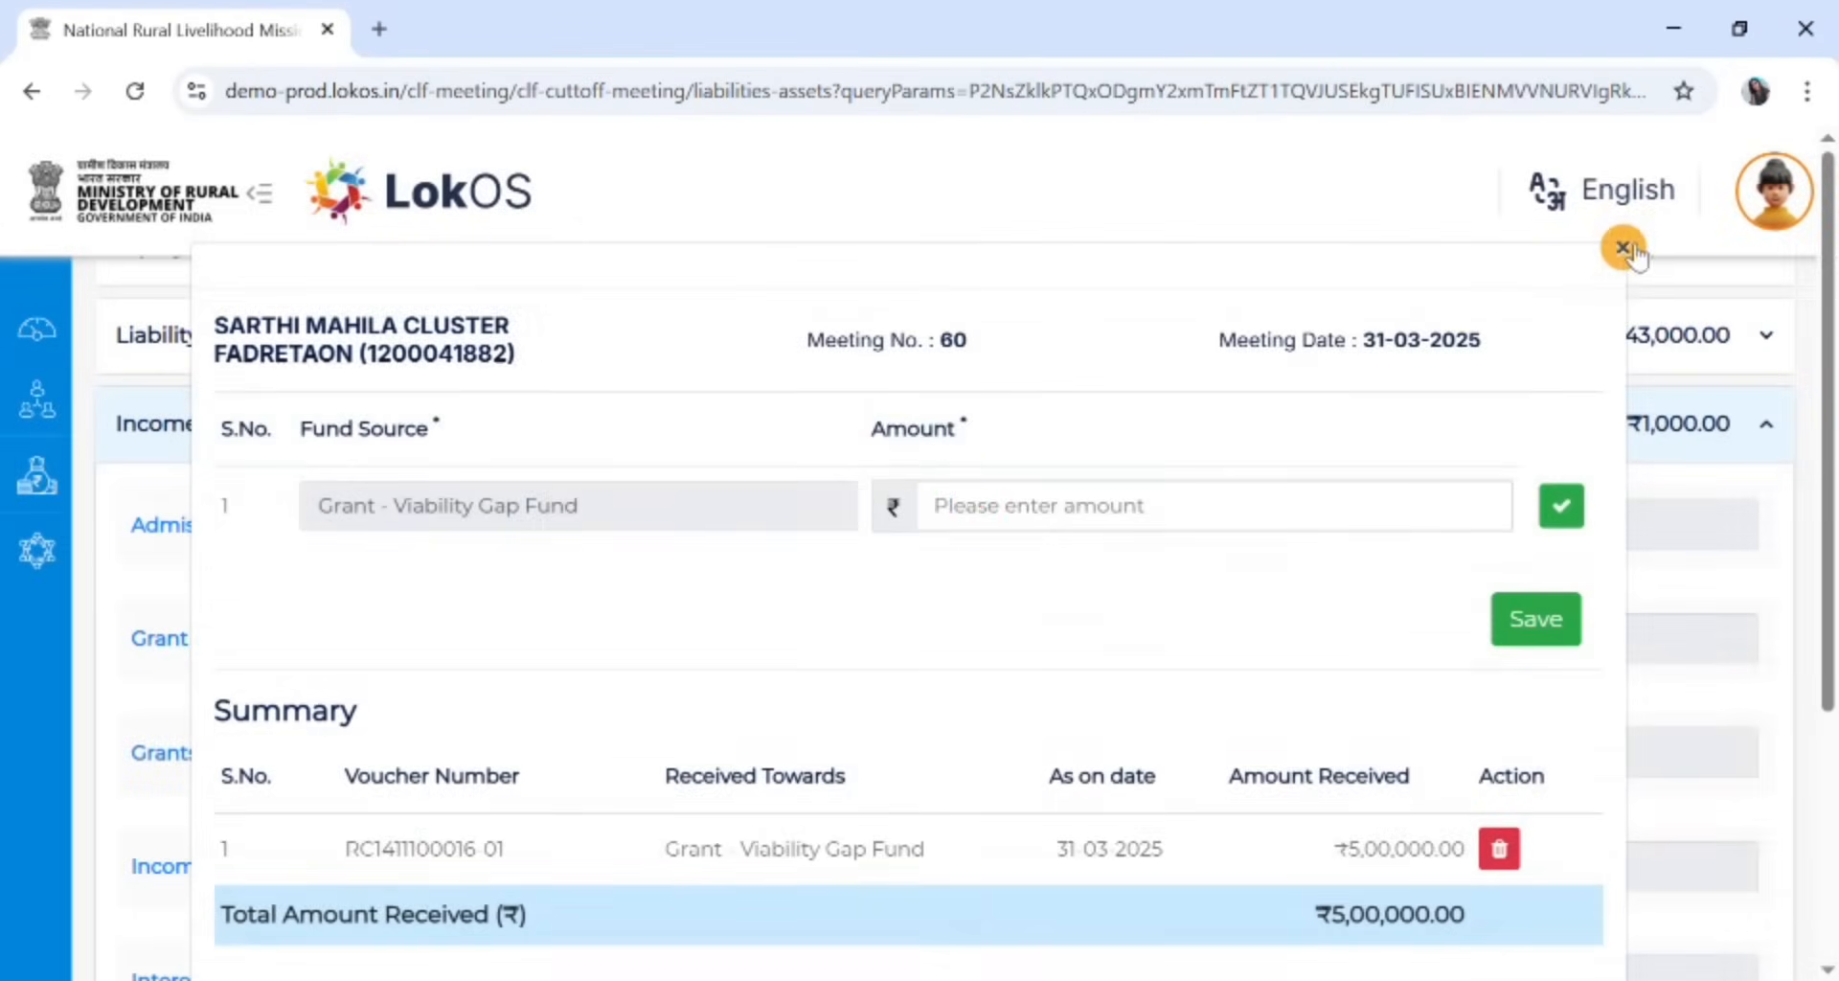
{"action": "left_click", "coordinate": [1622, 248]}
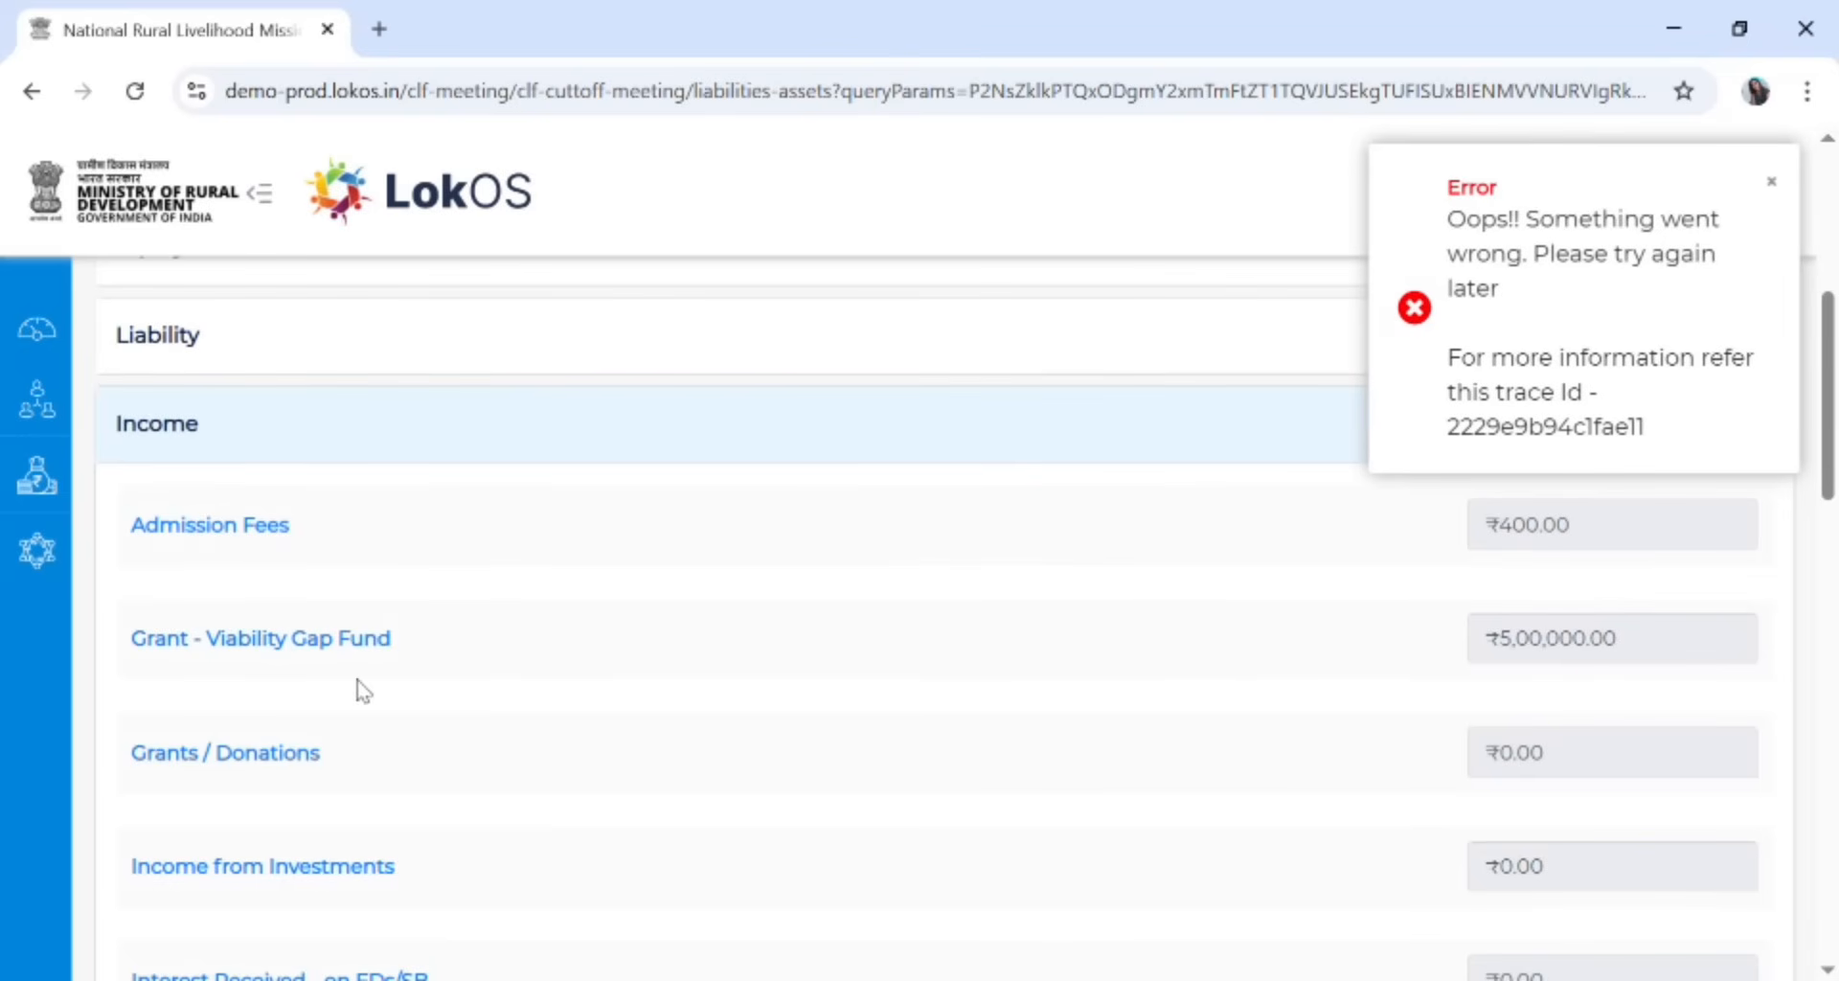
View the Grants / Donations income form and close it without entering an amount
{"action": "scroll", "coordinate": [362, 690], "scroll_direction": "down", "scroll_amount": 2}
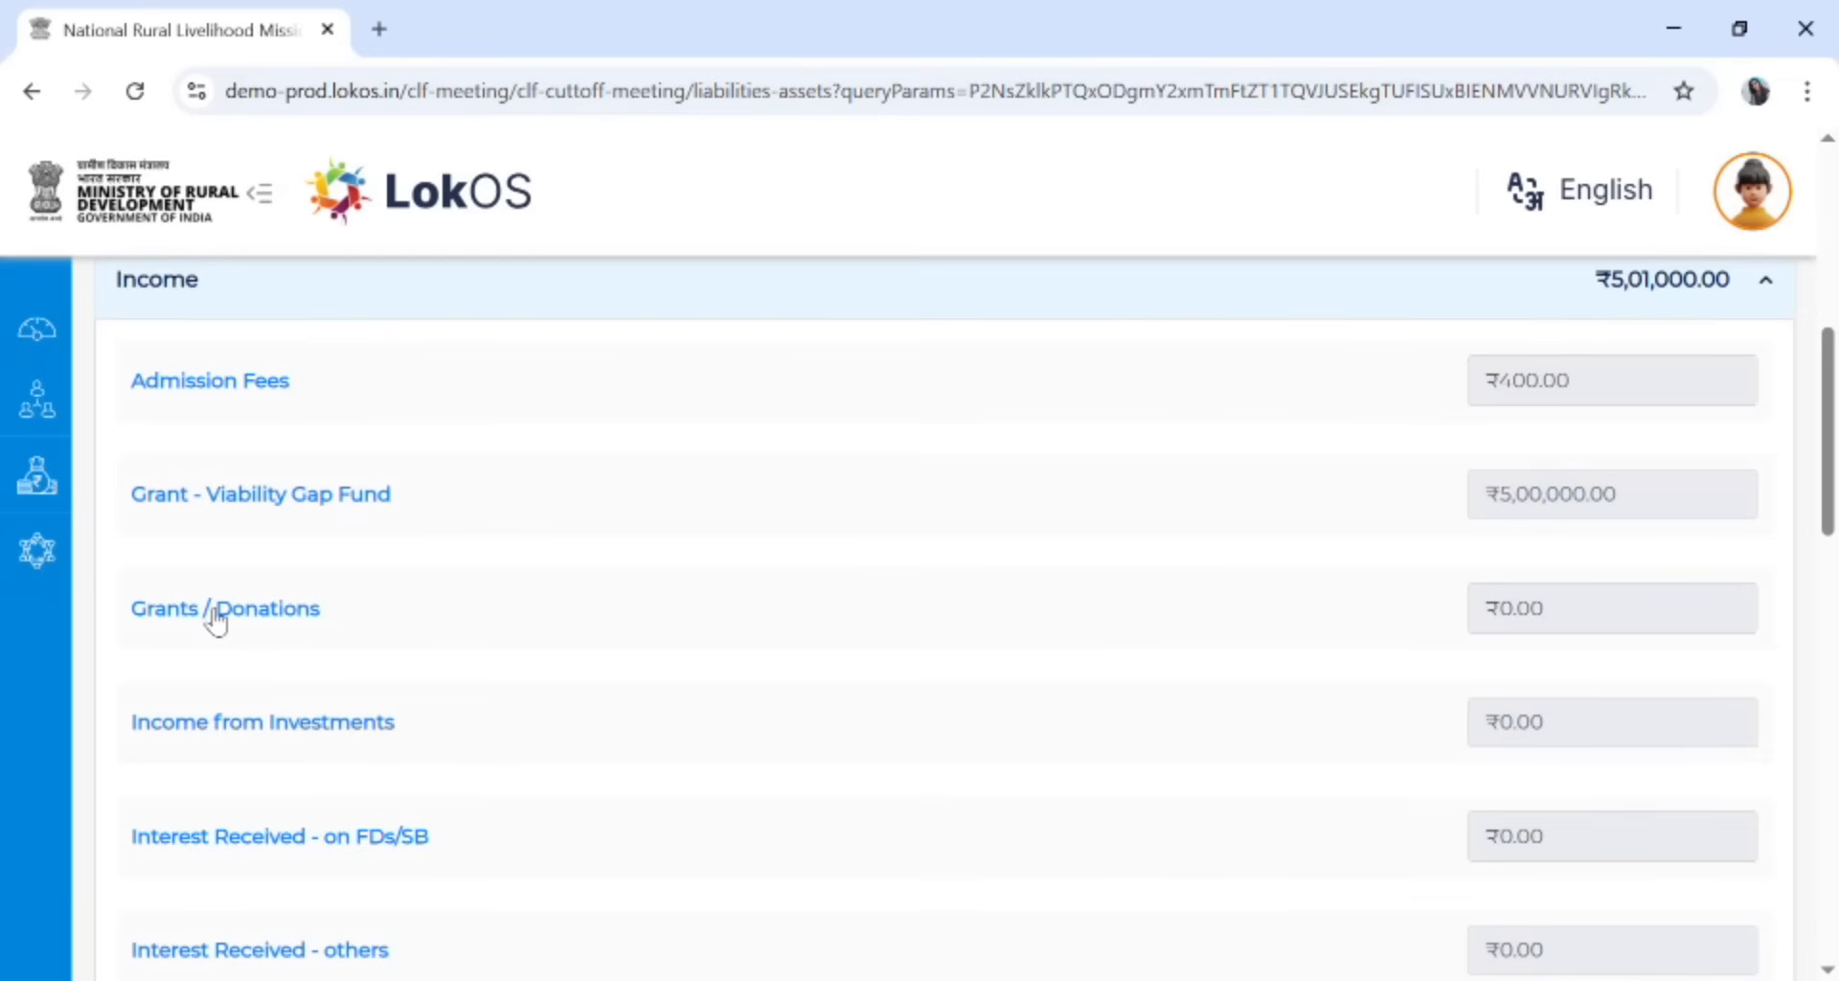
{"action": "scroll", "coordinate": [214, 620], "scroll_direction": "down", "scroll_amount": 1}
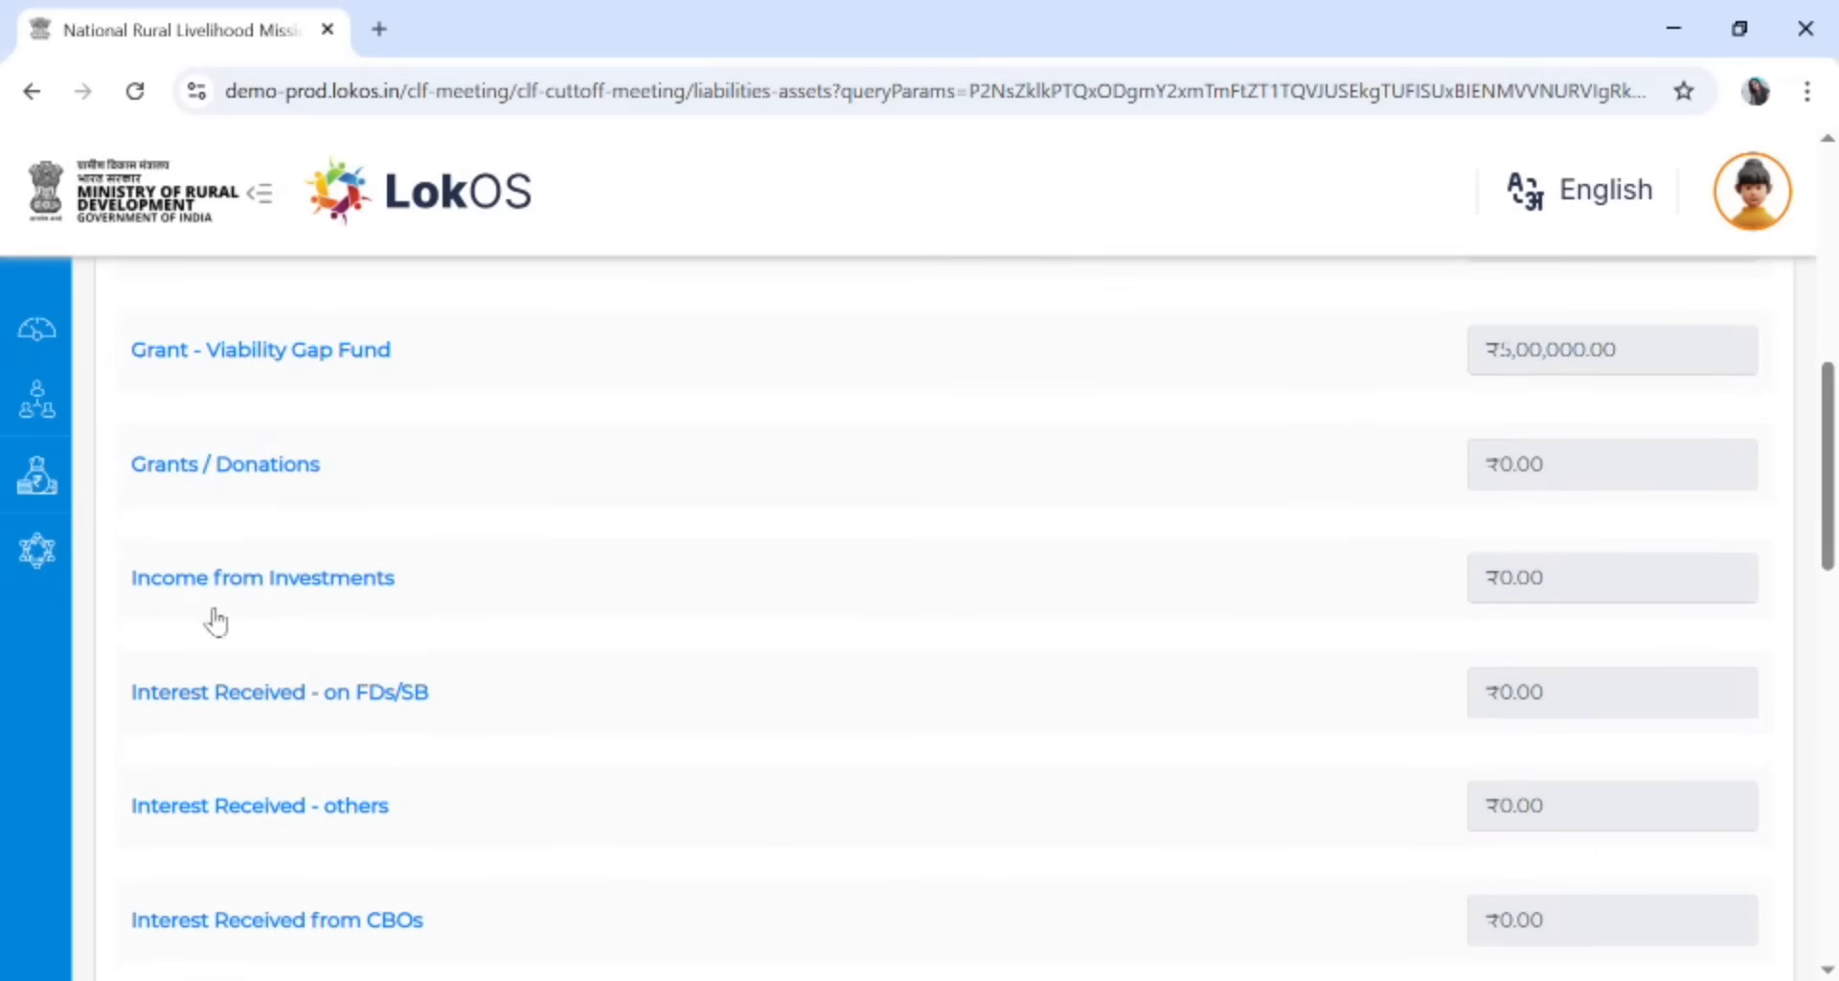
{"action": "left_click", "coordinate": [223, 467]}
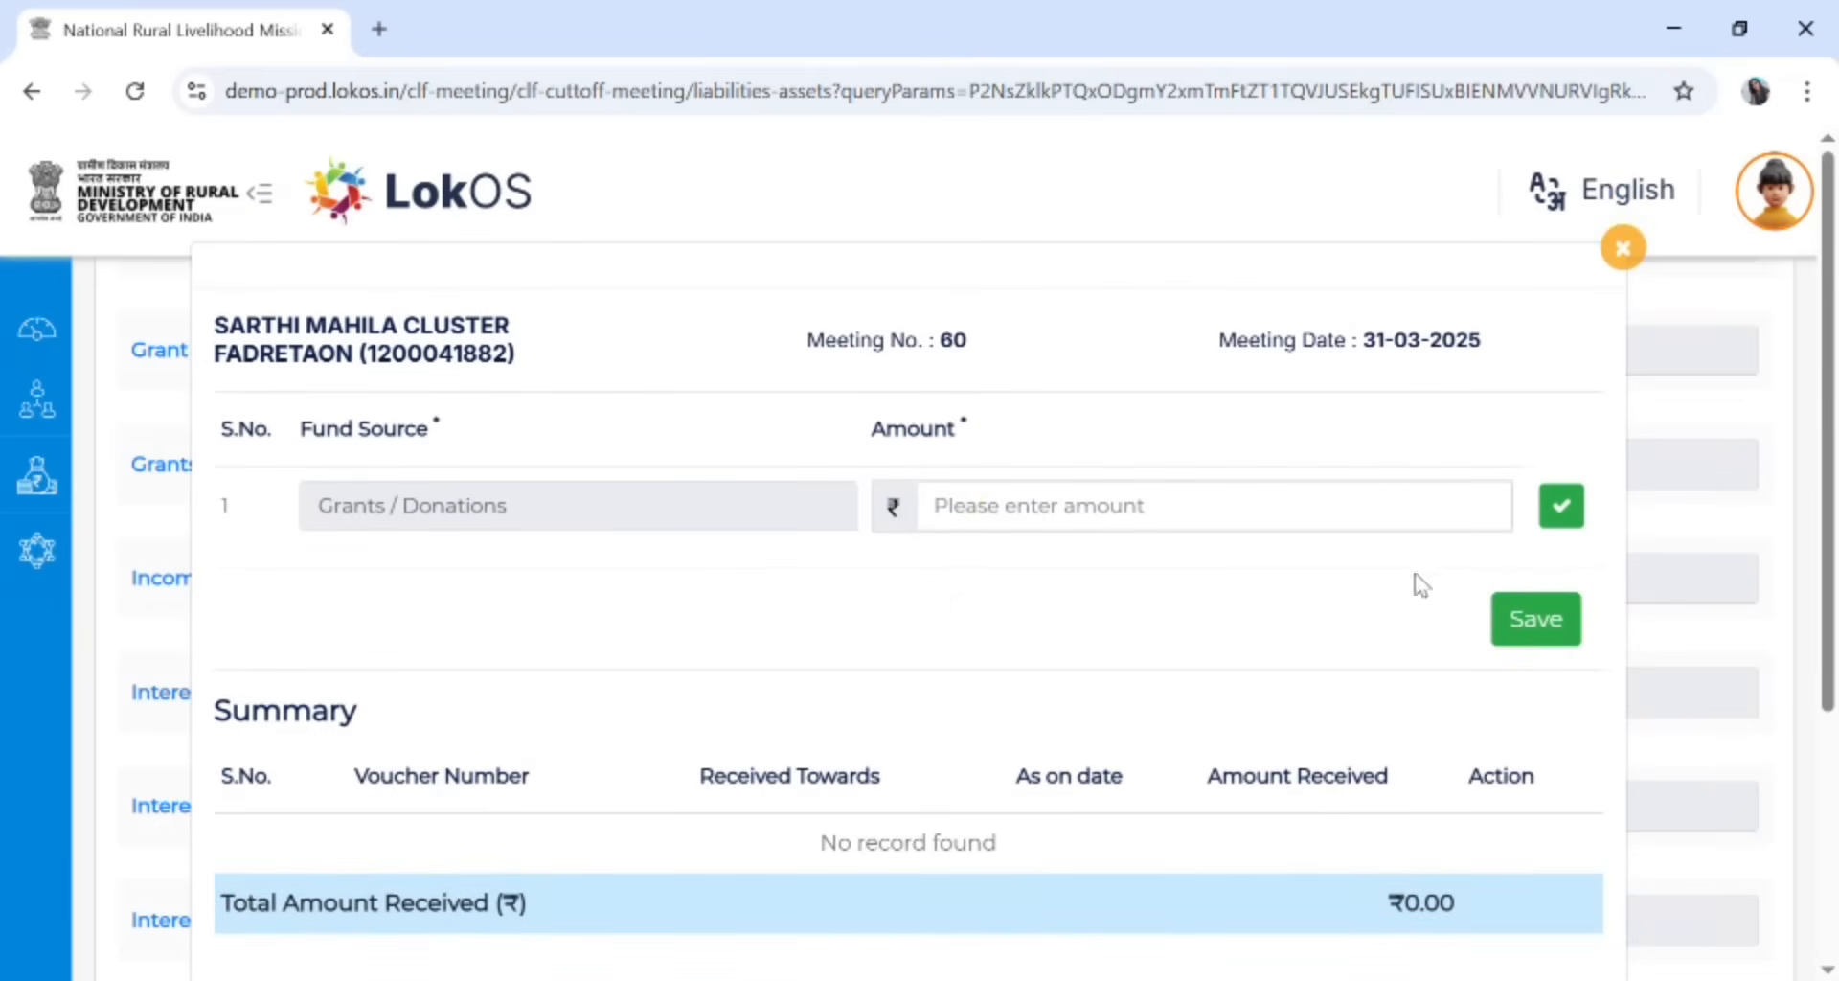
{"action": "left_click", "coordinate": [1624, 247]}
Record and save ₹47,890 under the income entry Interest Received - on FDs/SB
{"action": "scroll", "coordinate": [1047, 595], "scroll_direction": "down", "scroll_amount": 2}
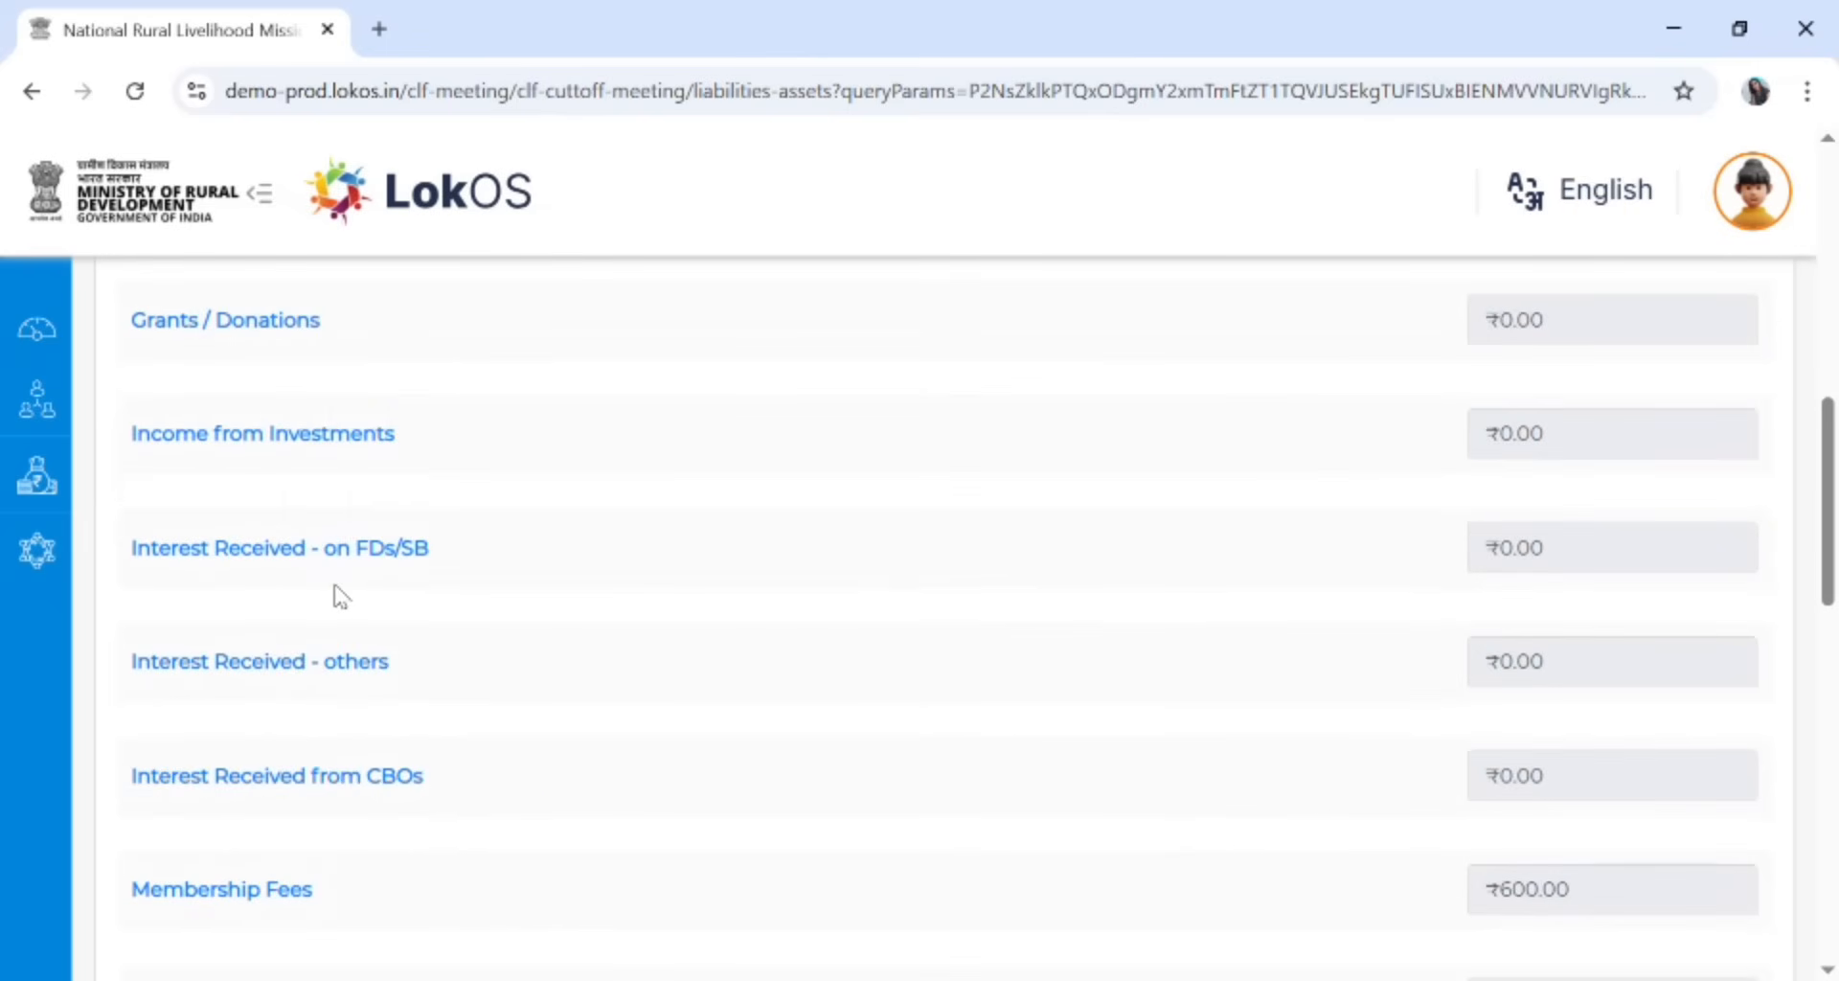
{"action": "left_click", "coordinate": [382, 547]}
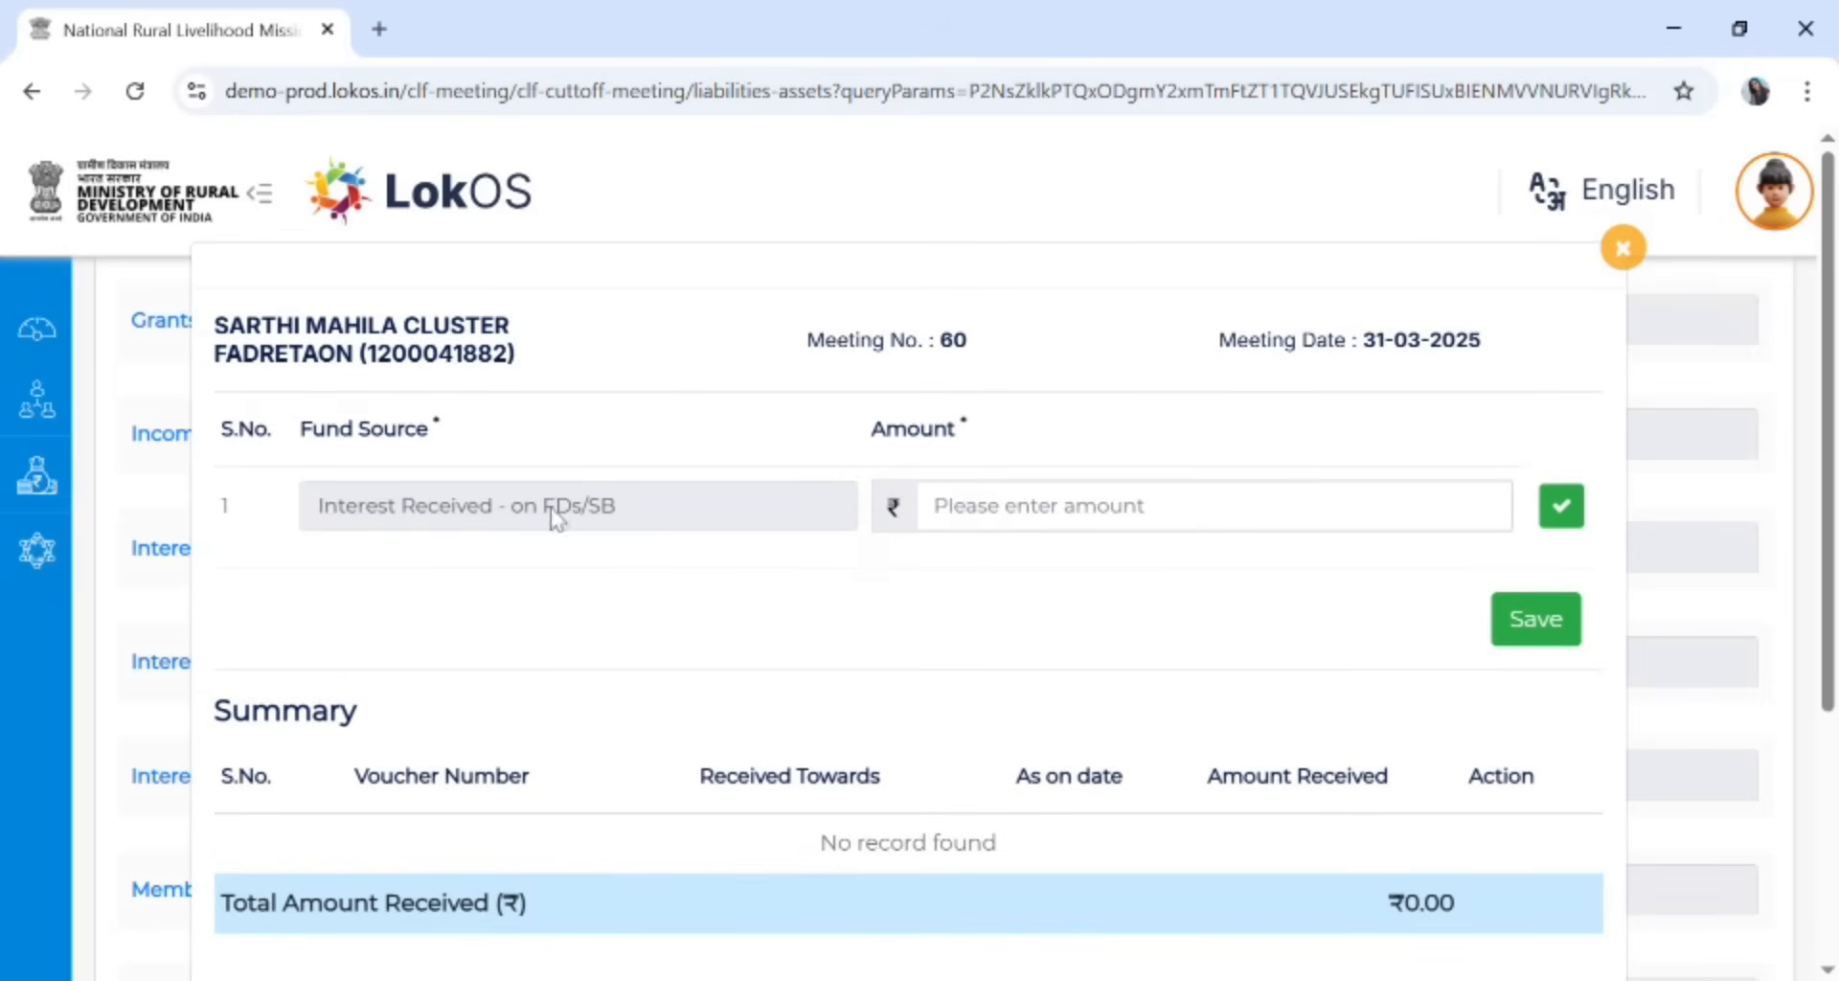
{"action": "left_click", "coordinate": [1253, 535]}
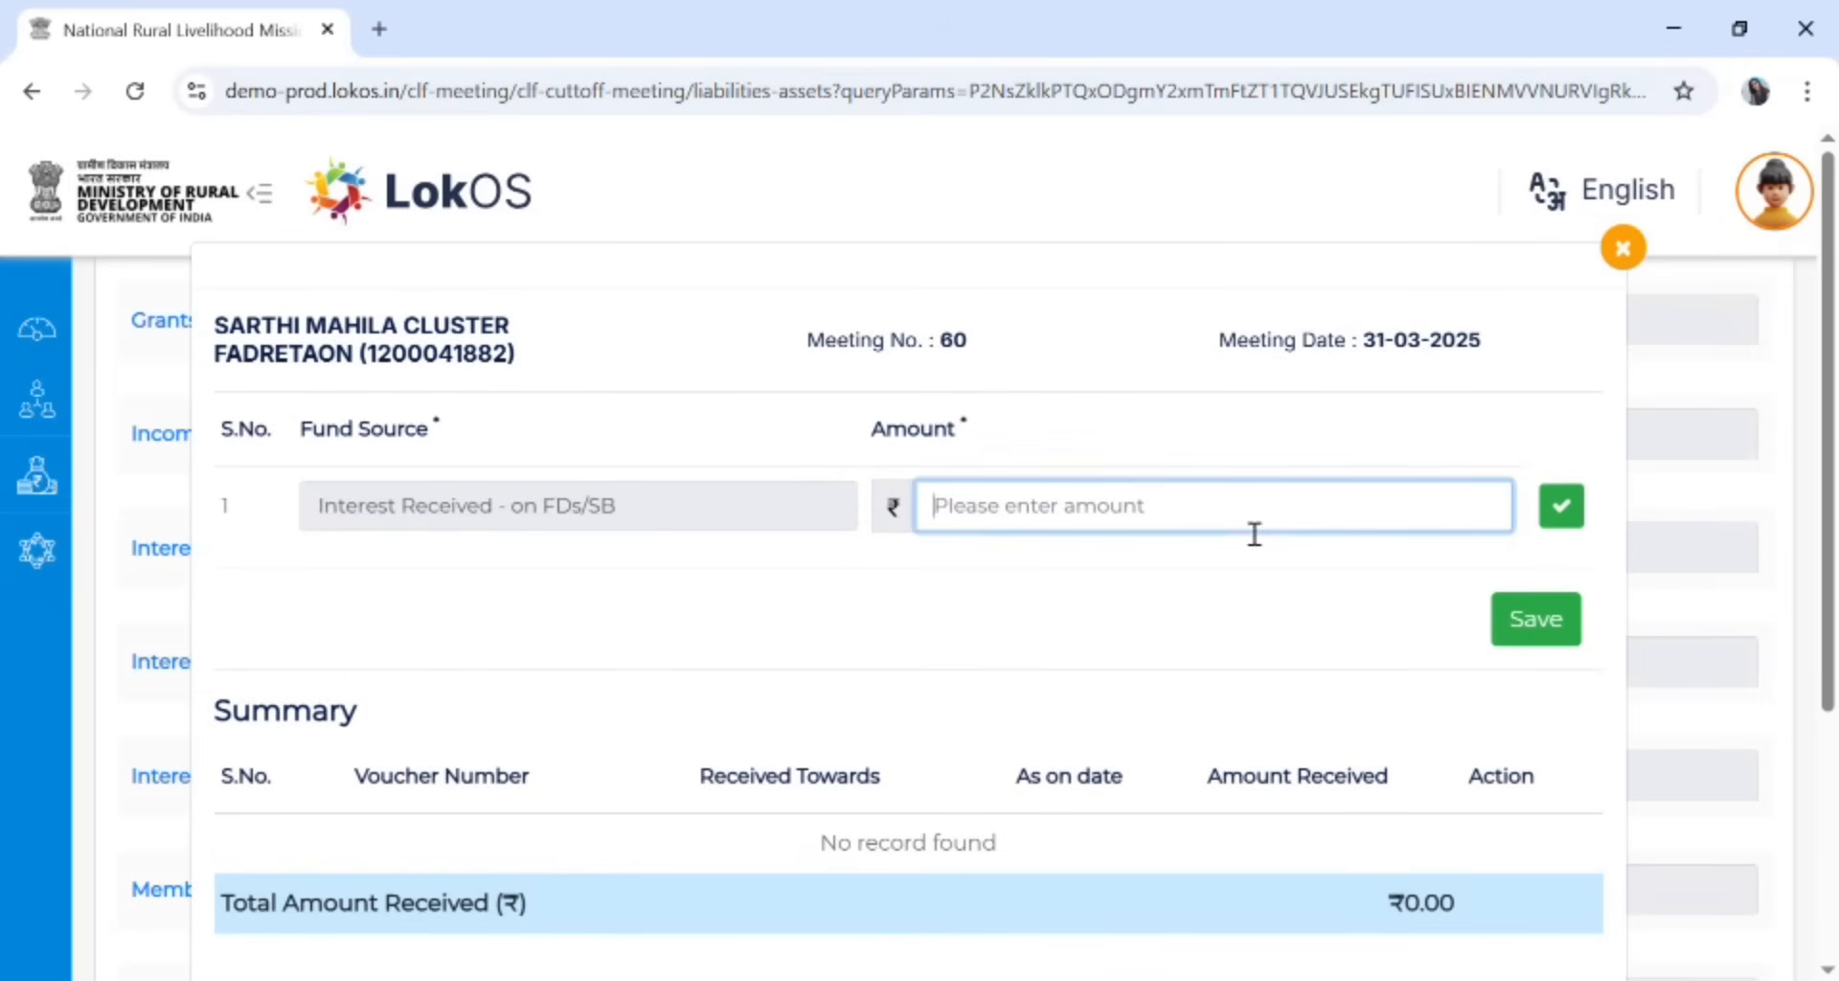
{"action": "type", "text": "478900"}
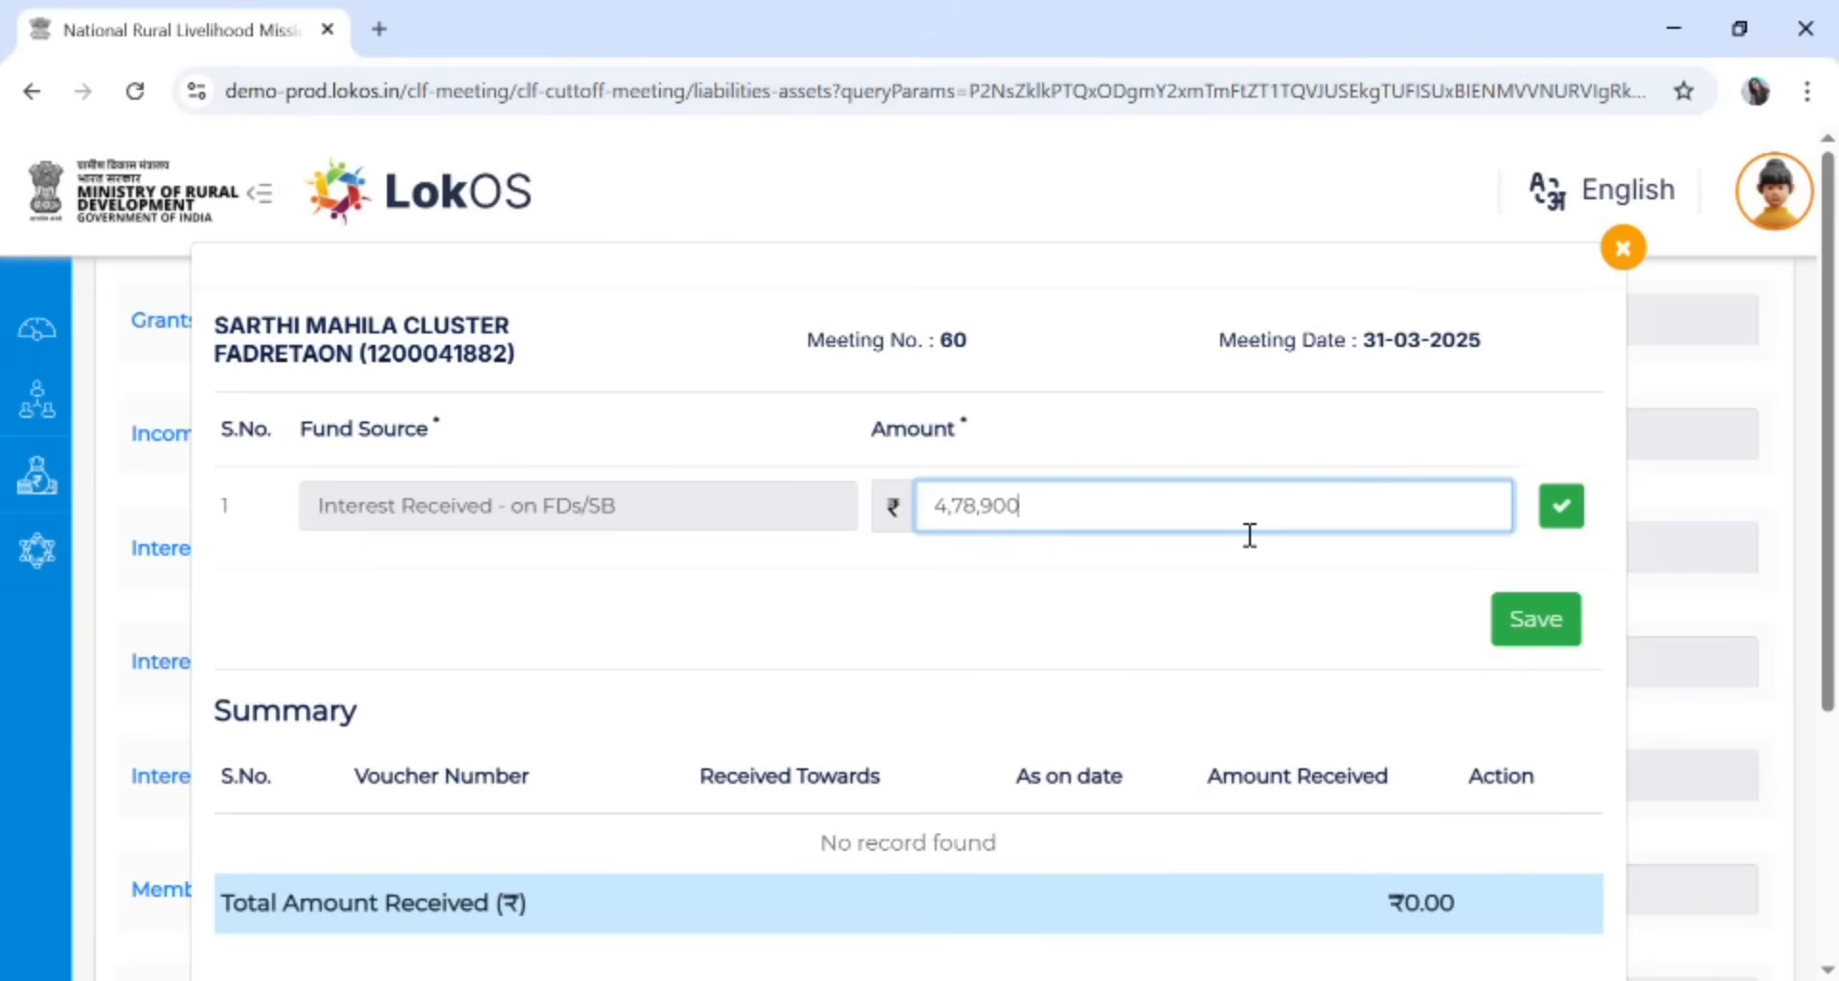
{"action": "key", "text": "BackSpace"}
{"action": "left_click", "coordinate": [1582, 498]}
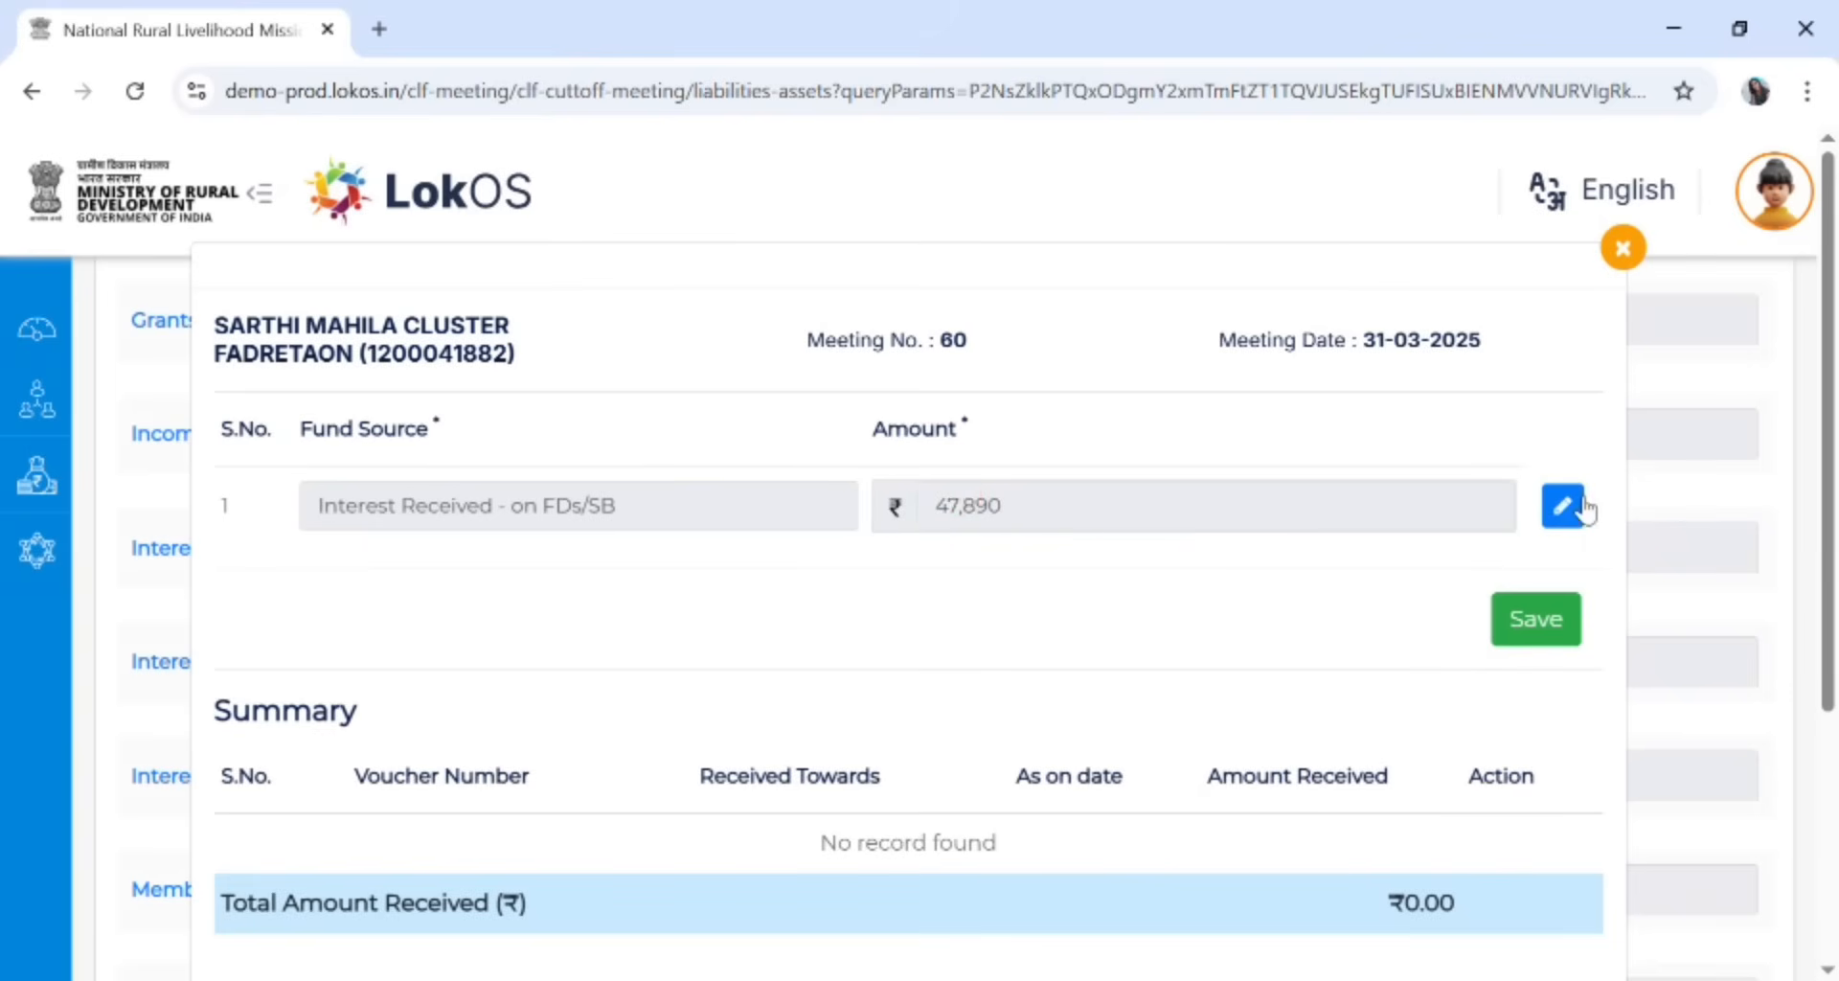
{"action": "left_click", "coordinate": [1544, 634]}
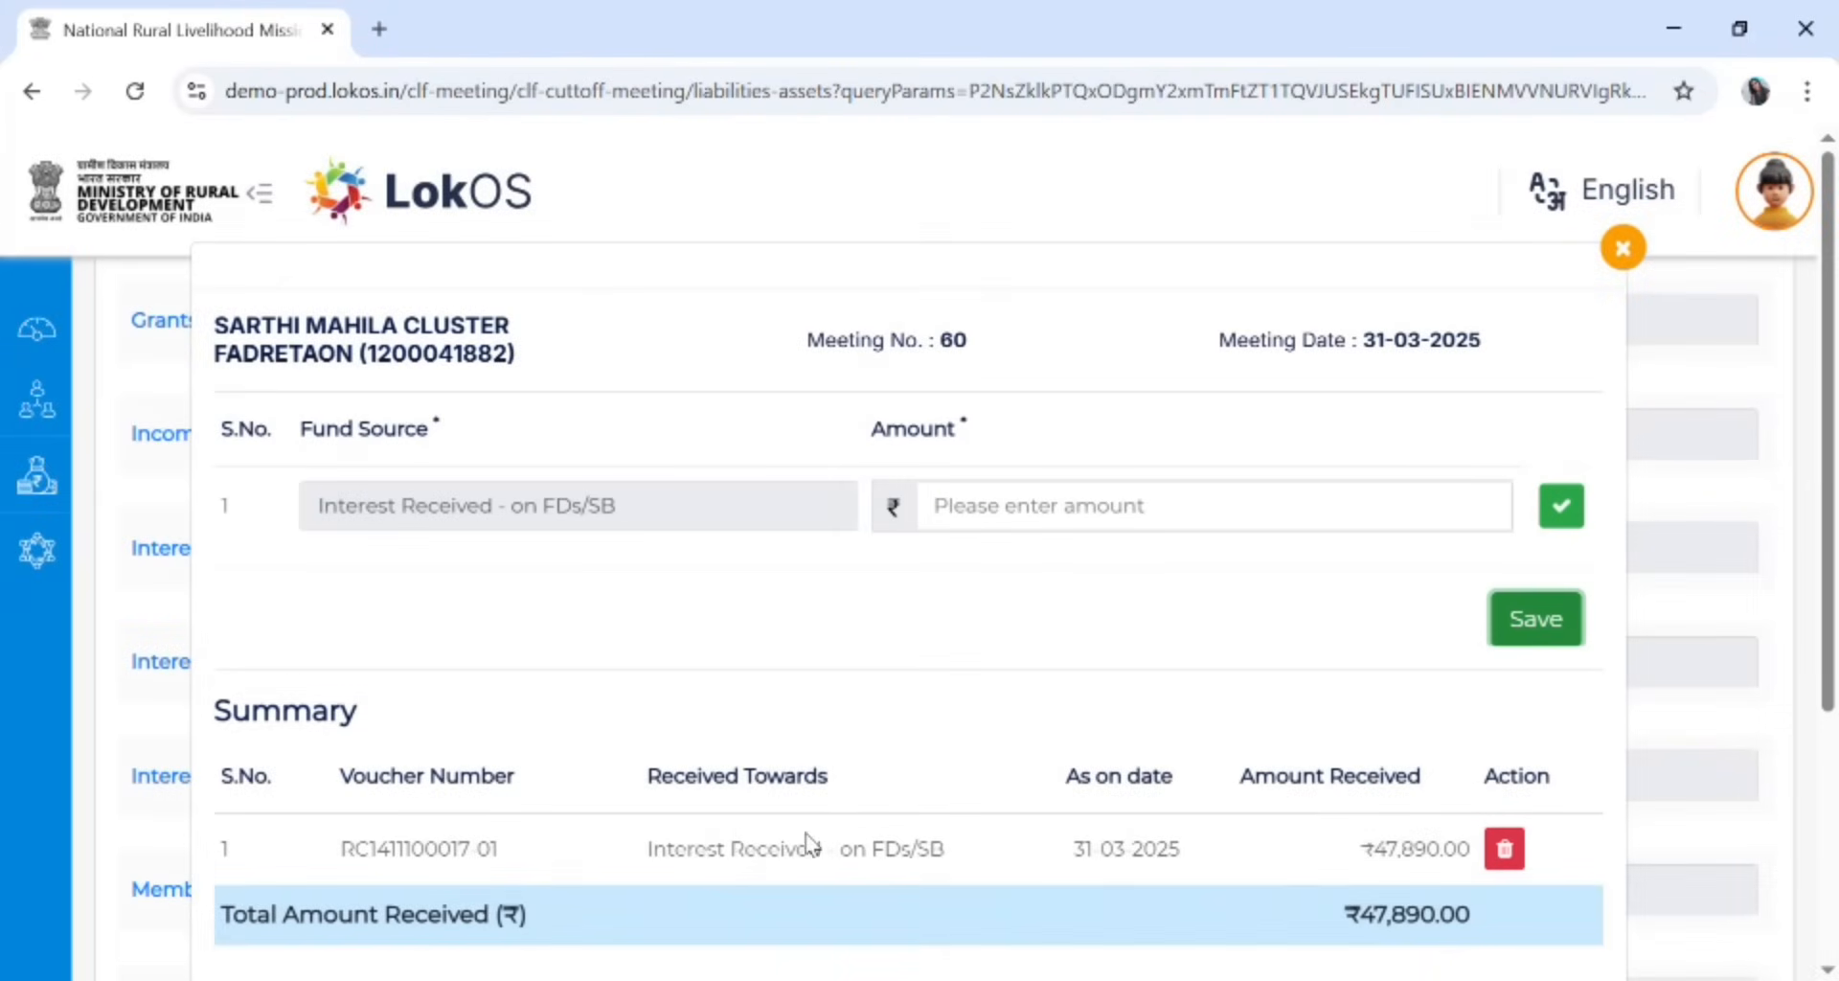
Add and save a second Interest Received - on FDs/SB amount of ₹40,987, and close the form
{"action": "left_click", "coordinate": [1111, 507]}
{"action": "type", "text": "40987"}
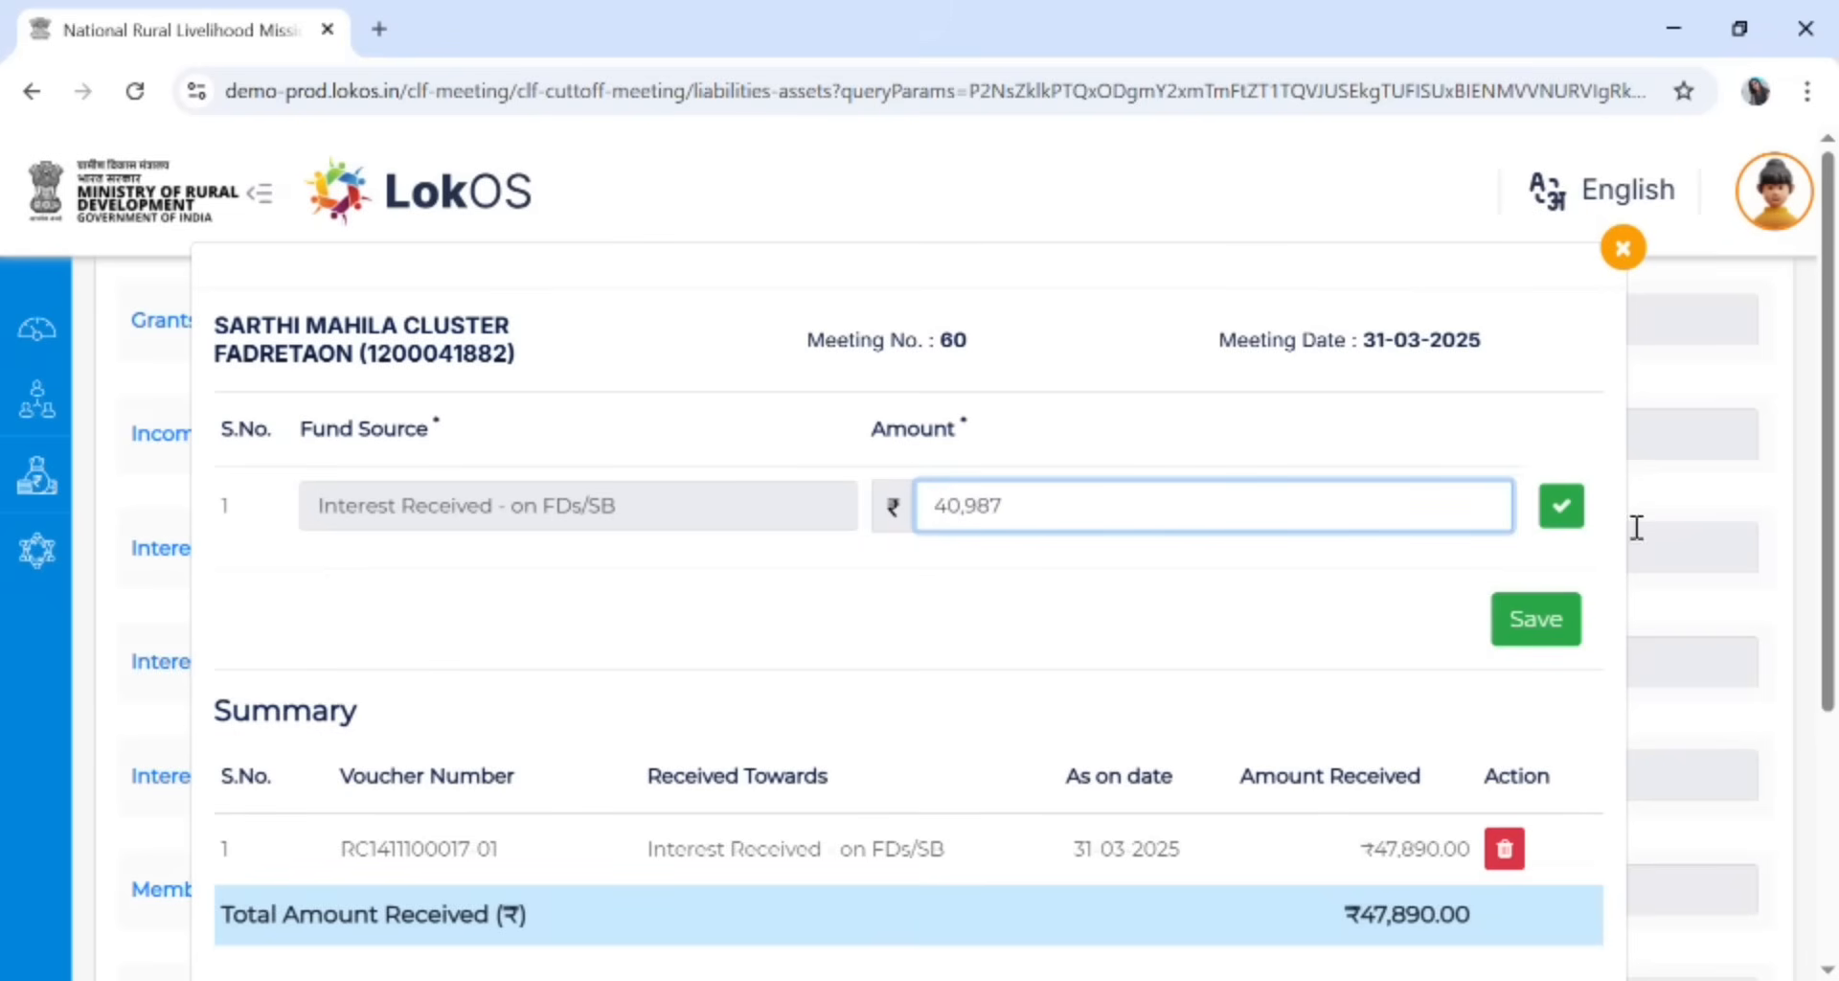
{"action": "left_click", "coordinate": [1561, 522]}
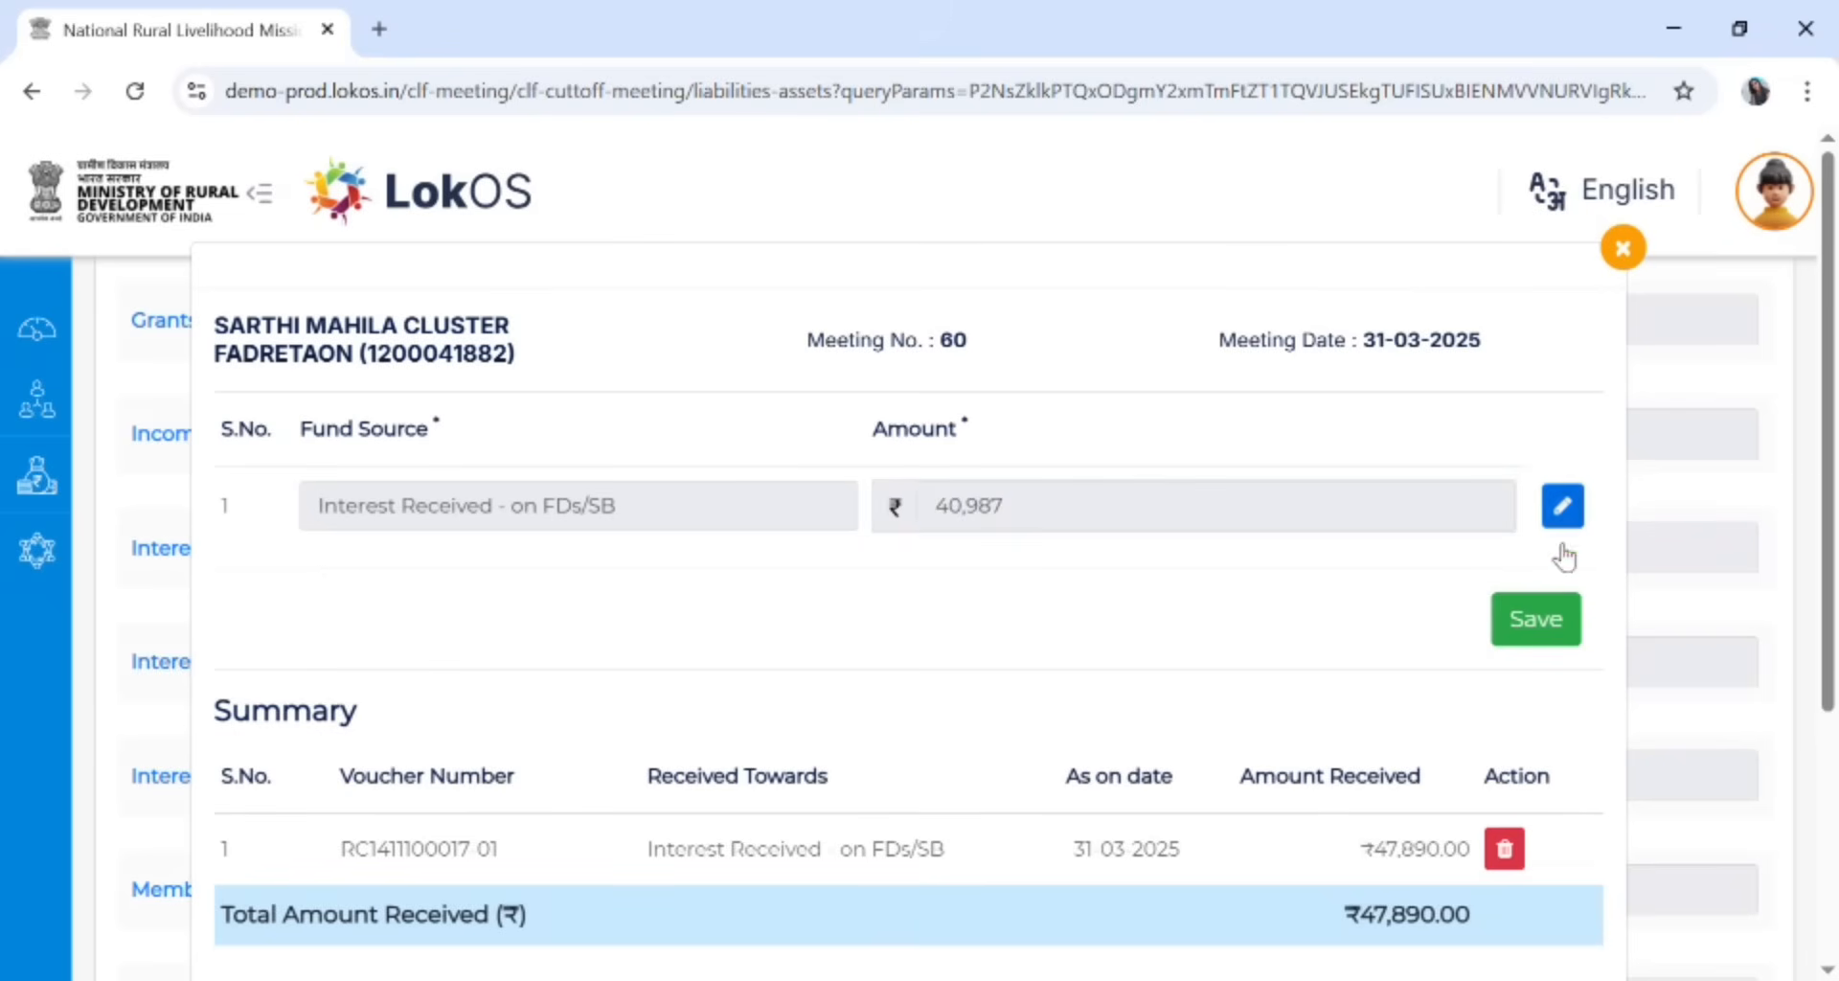
{"action": "left_click", "coordinate": [1552, 623]}
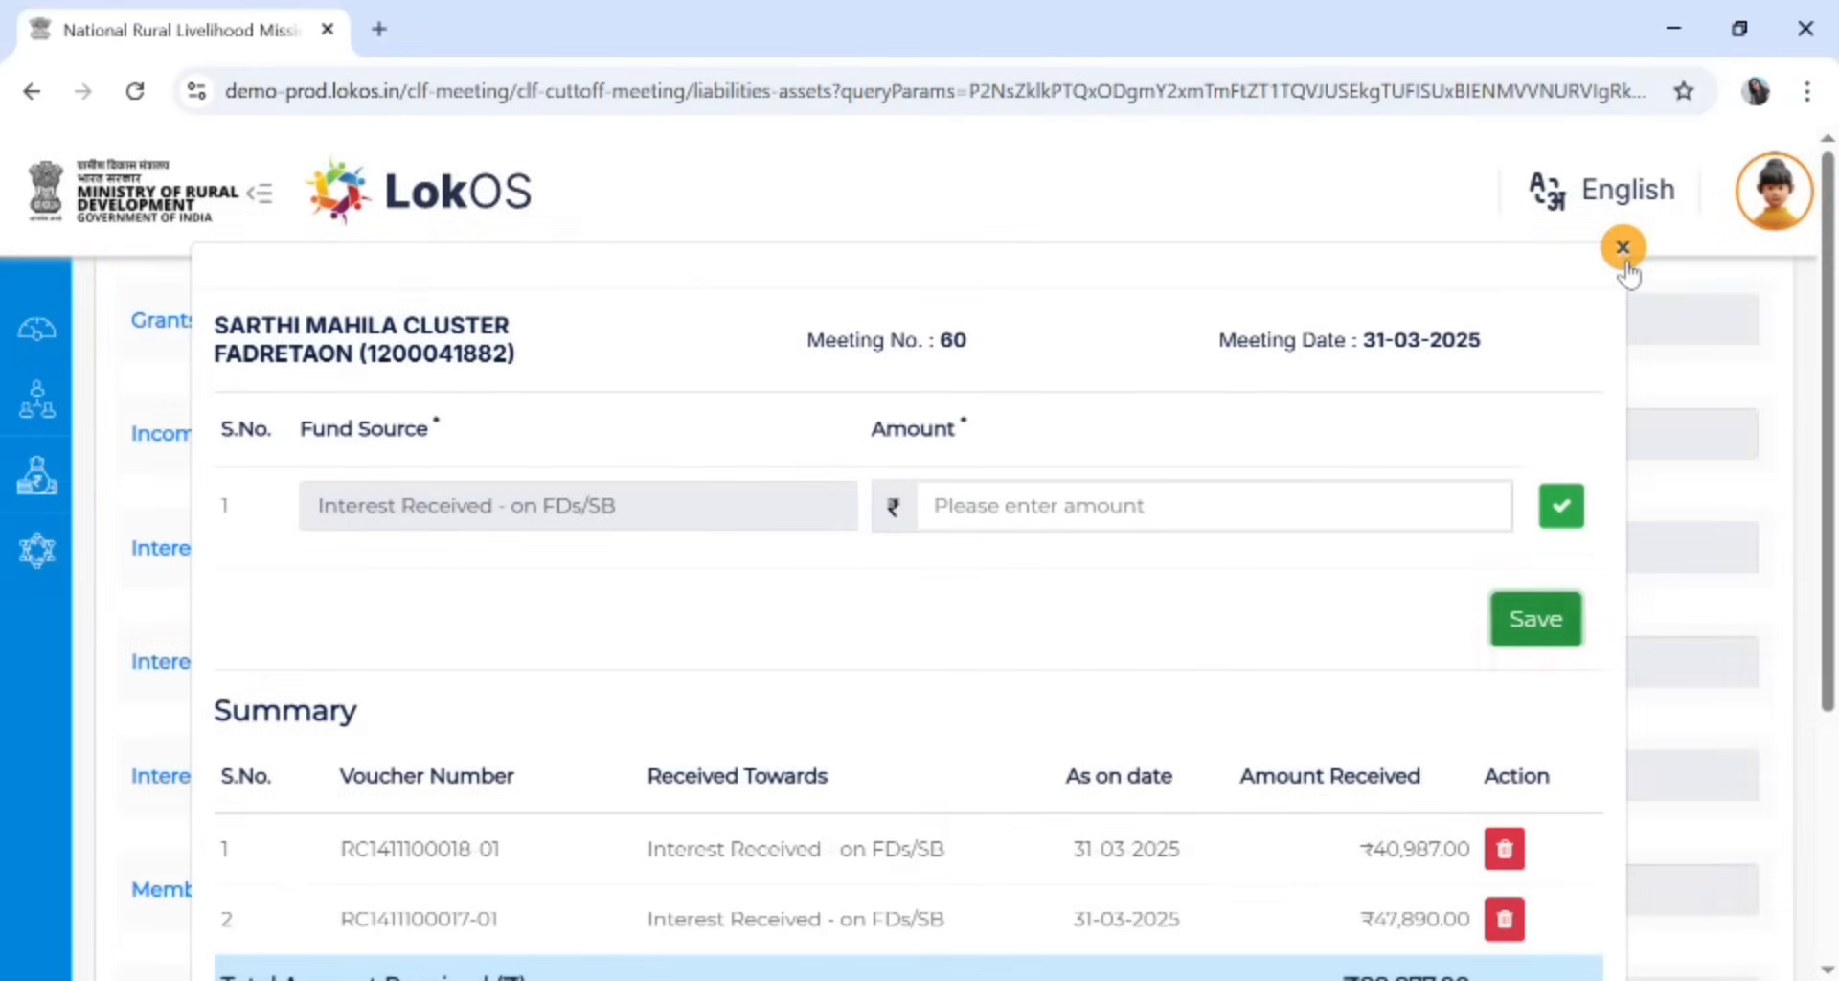
{"action": "left_click", "coordinate": [1622, 251]}
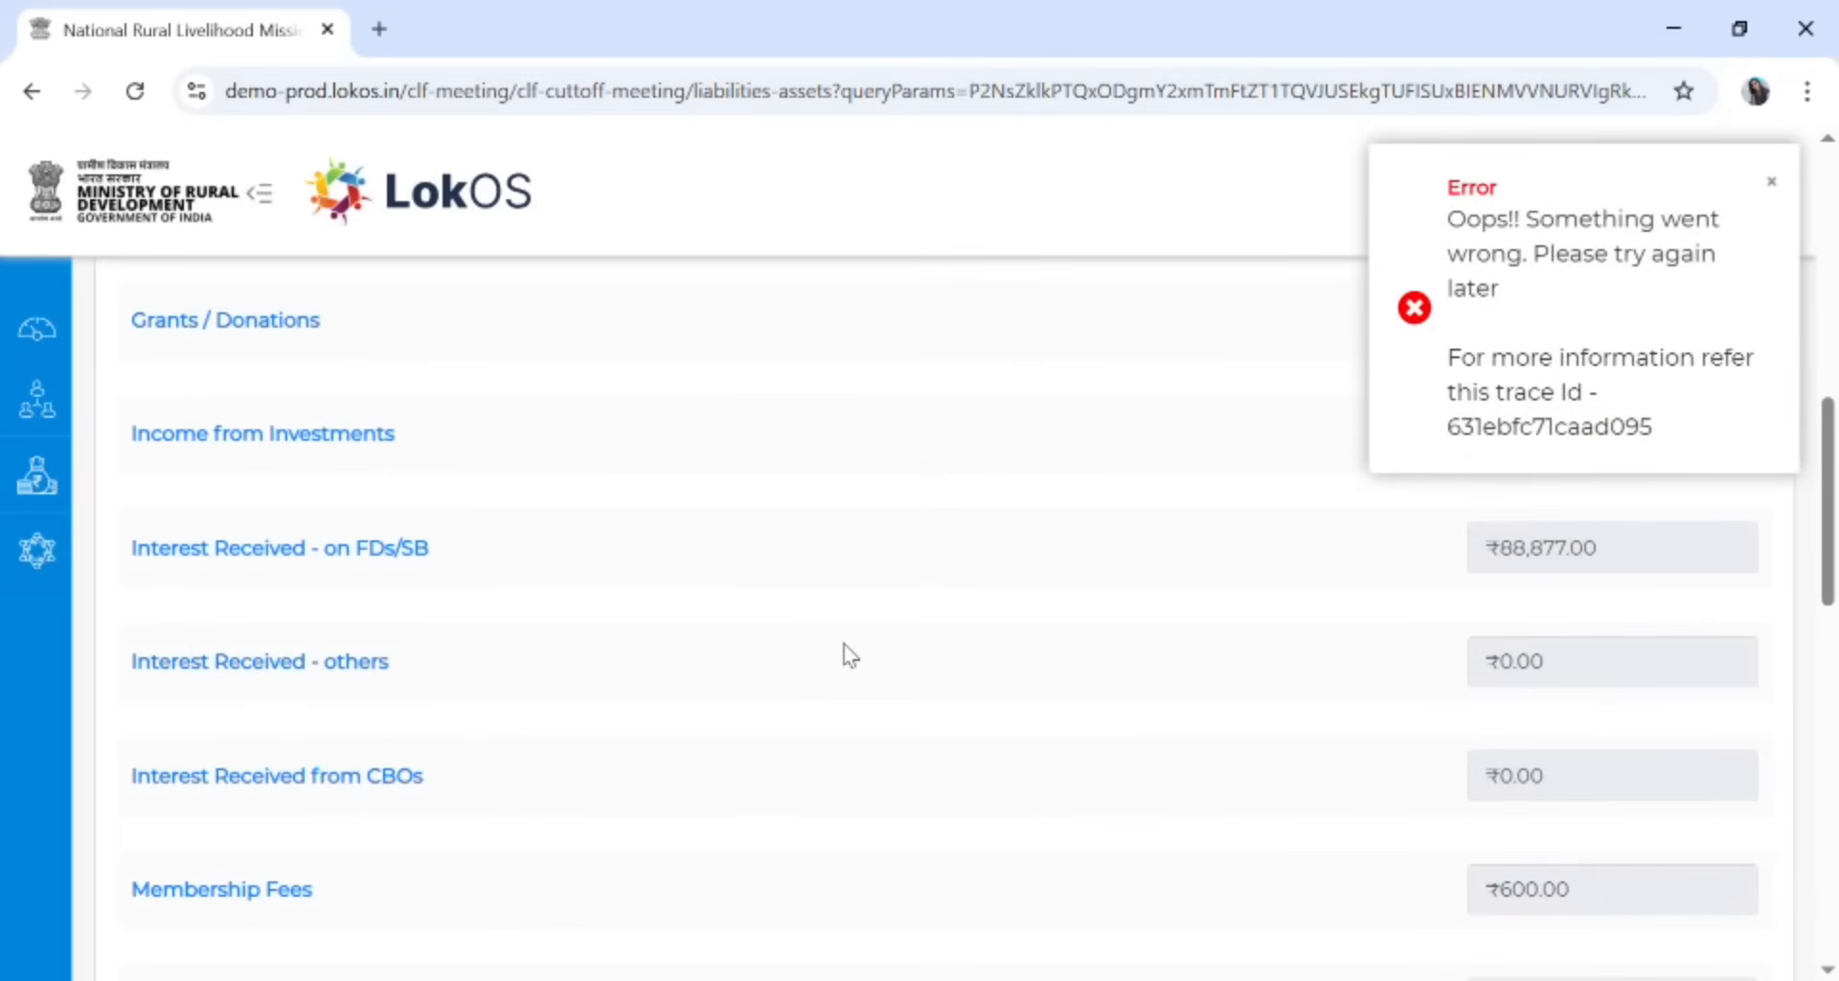
Record ₹40,098 as Interest Received - others income with the remark "other vo intrest", save it and close the form
{"action": "scroll", "coordinate": [749, 672], "scroll_direction": "down", "scroll_amount": 3}
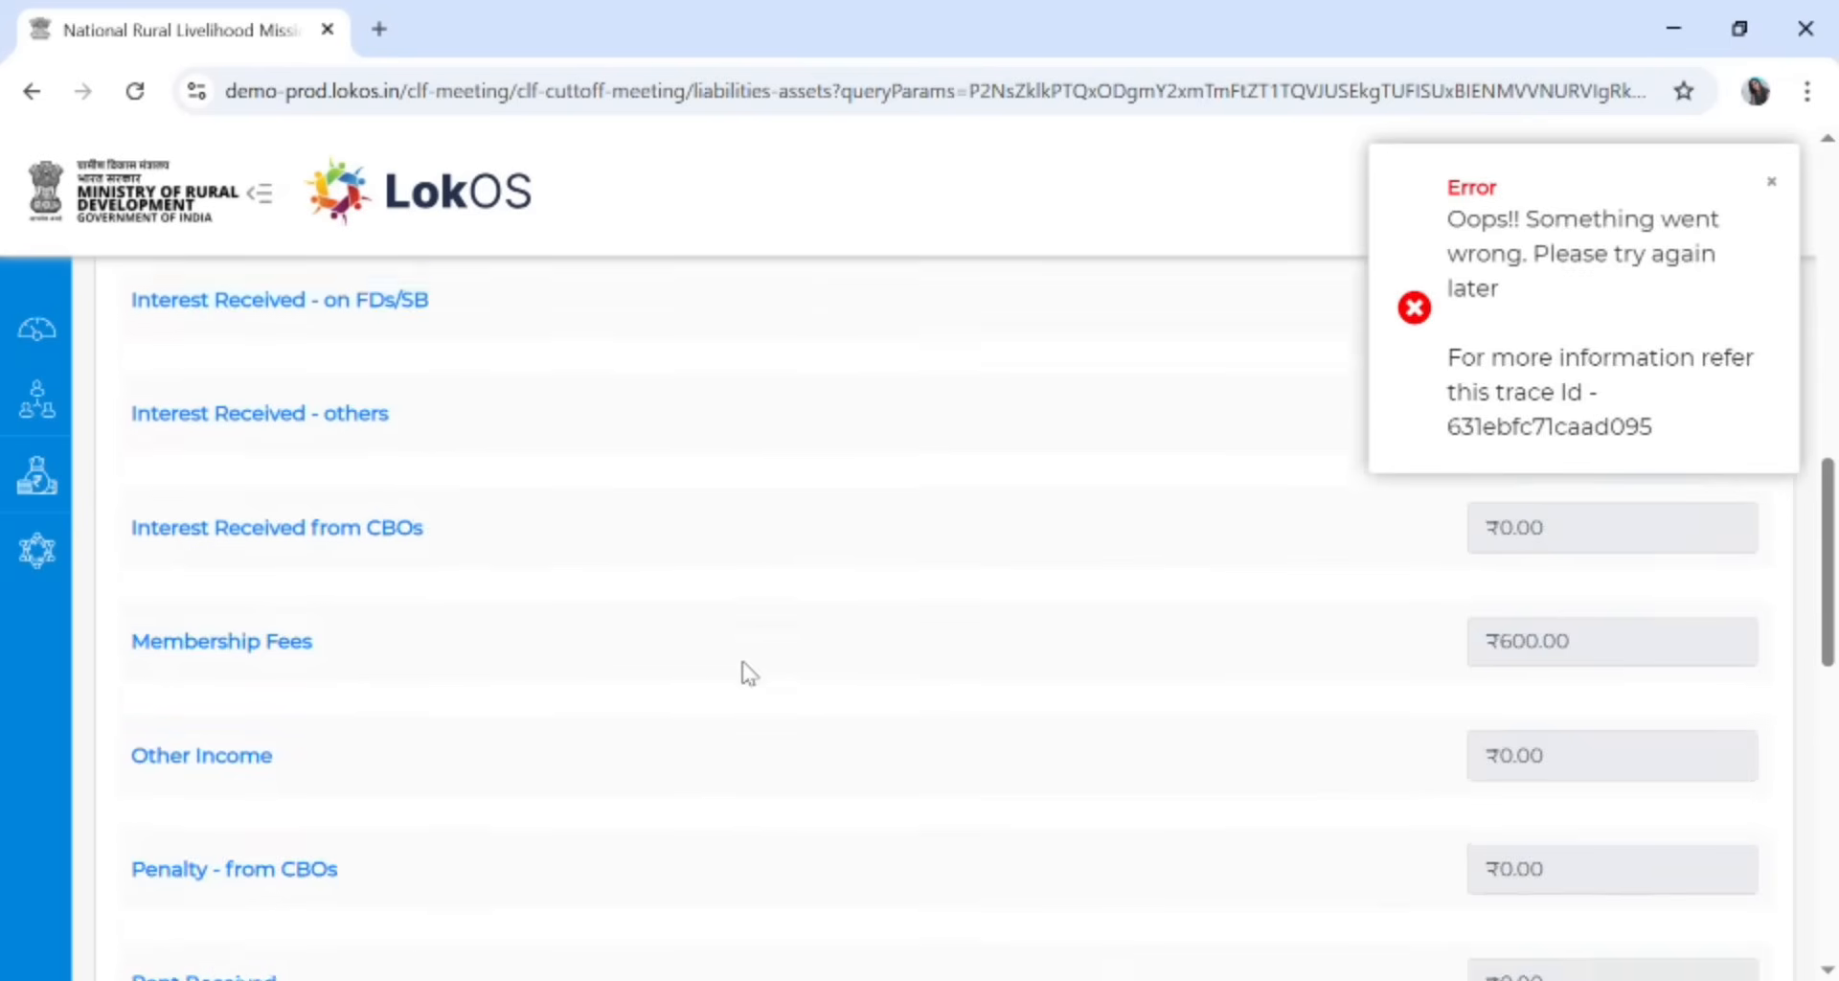
{"action": "scroll", "coordinate": [749, 673], "scroll_direction": "up", "scroll_amount": 3}
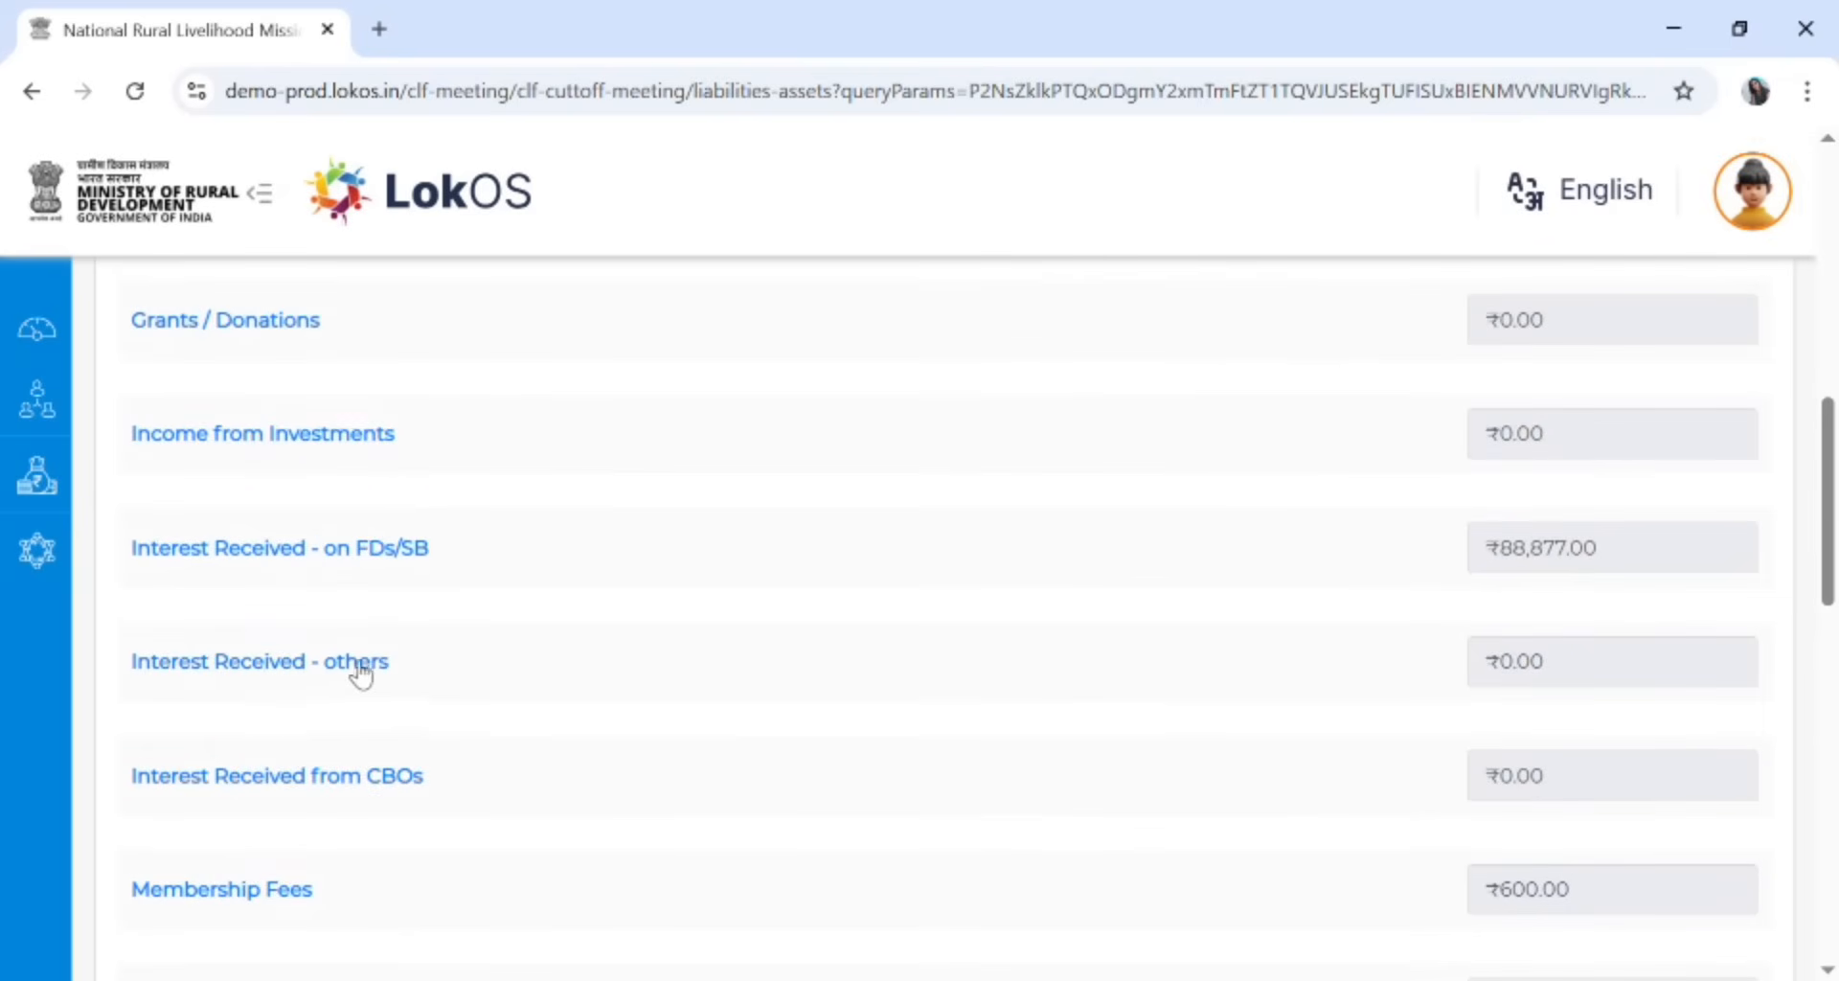
{"action": "left_click", "coordinate": [297, 670]}
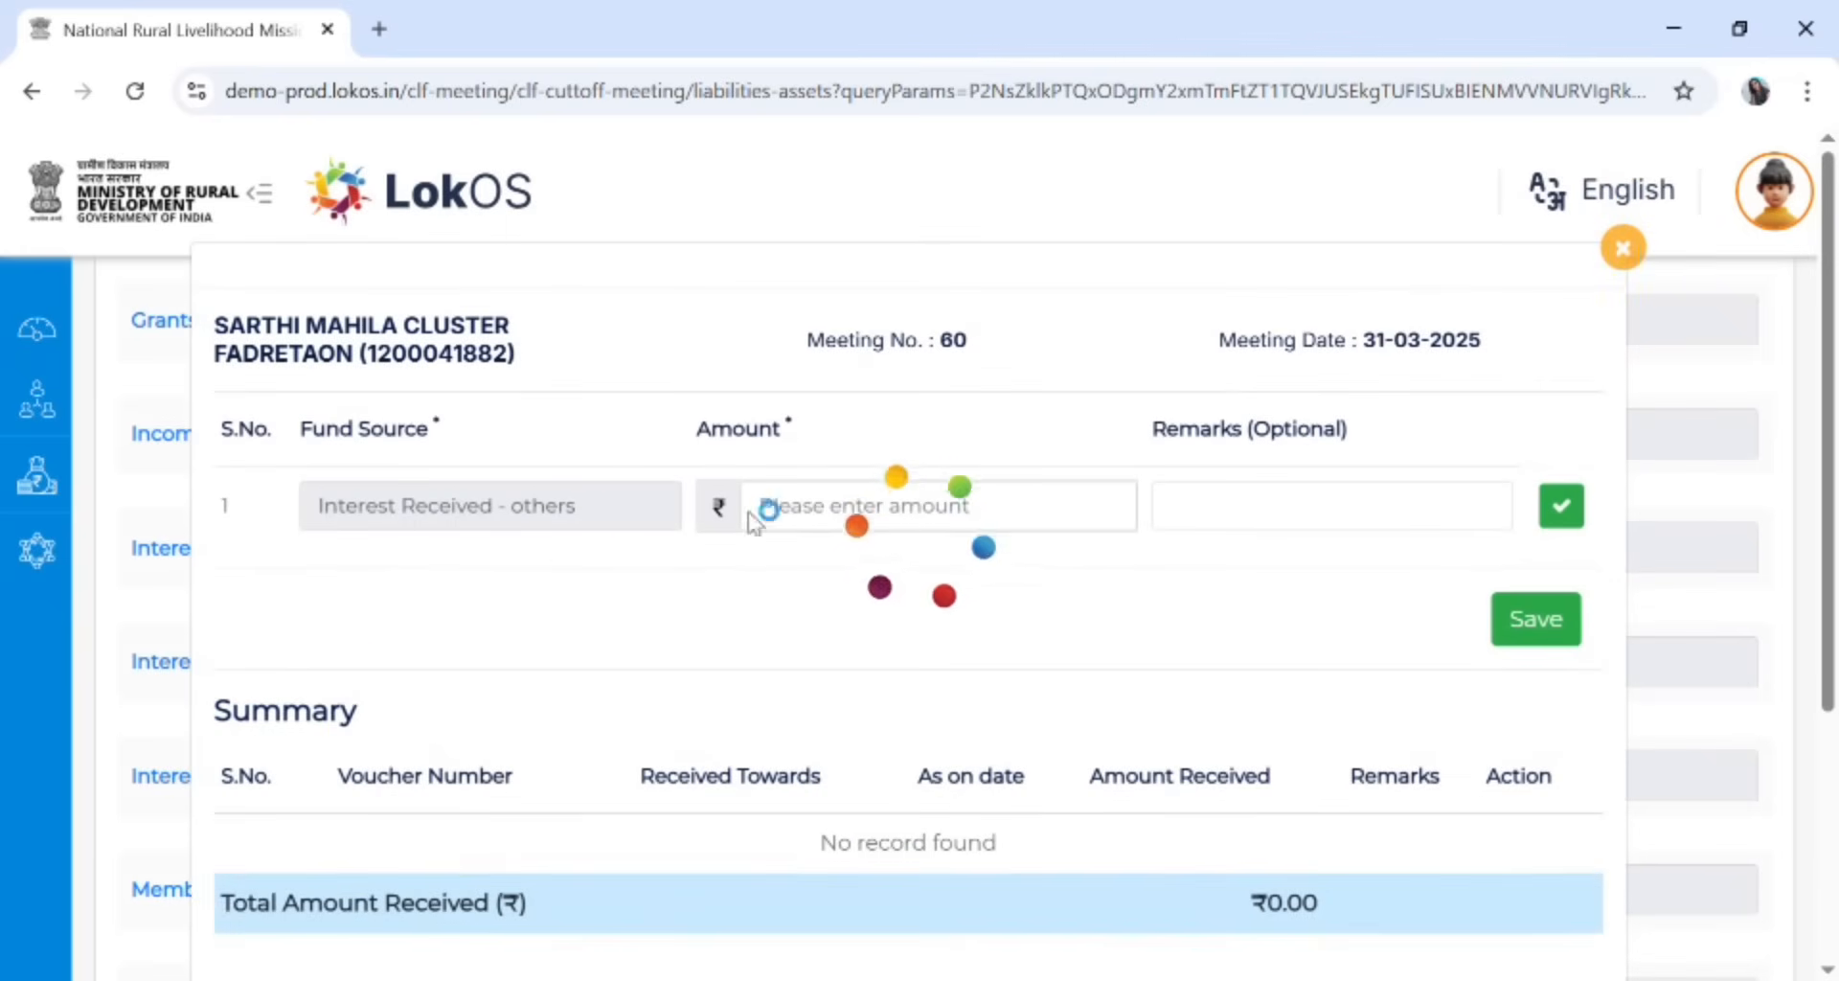
{"action": "left_click", "coordinate": [1015, 522]}
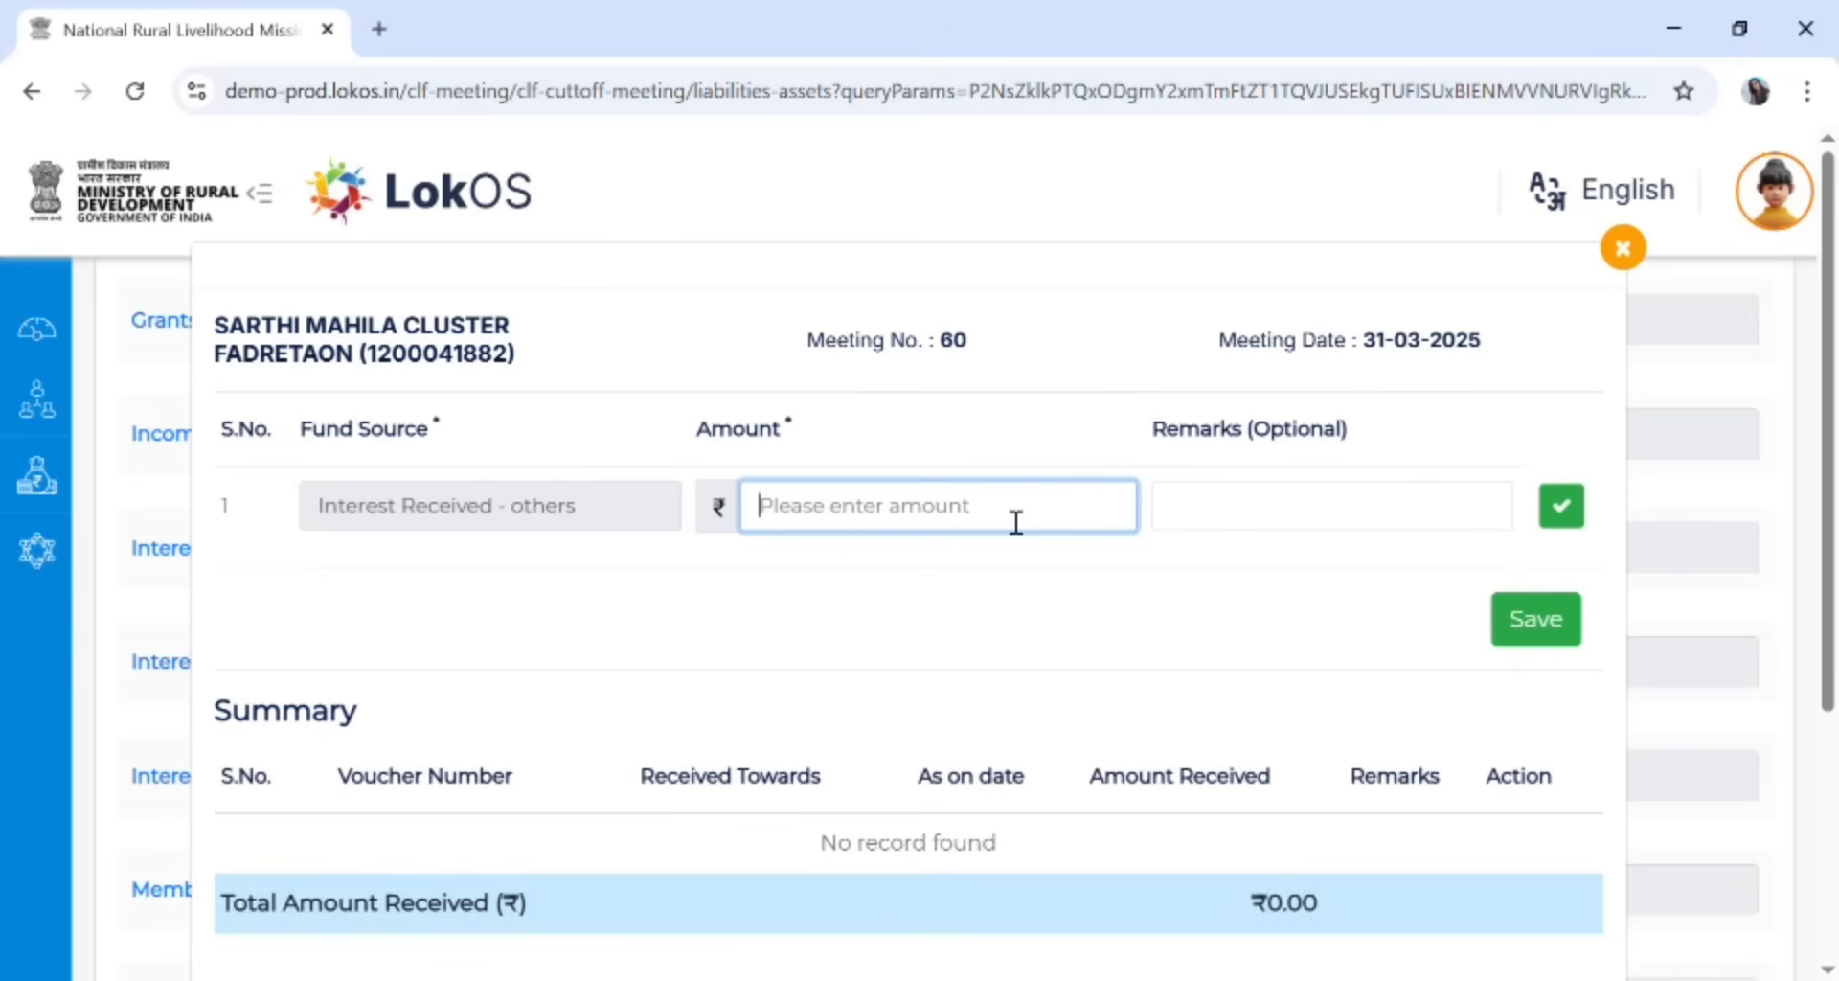
{"action": "type", "text": "40098"}
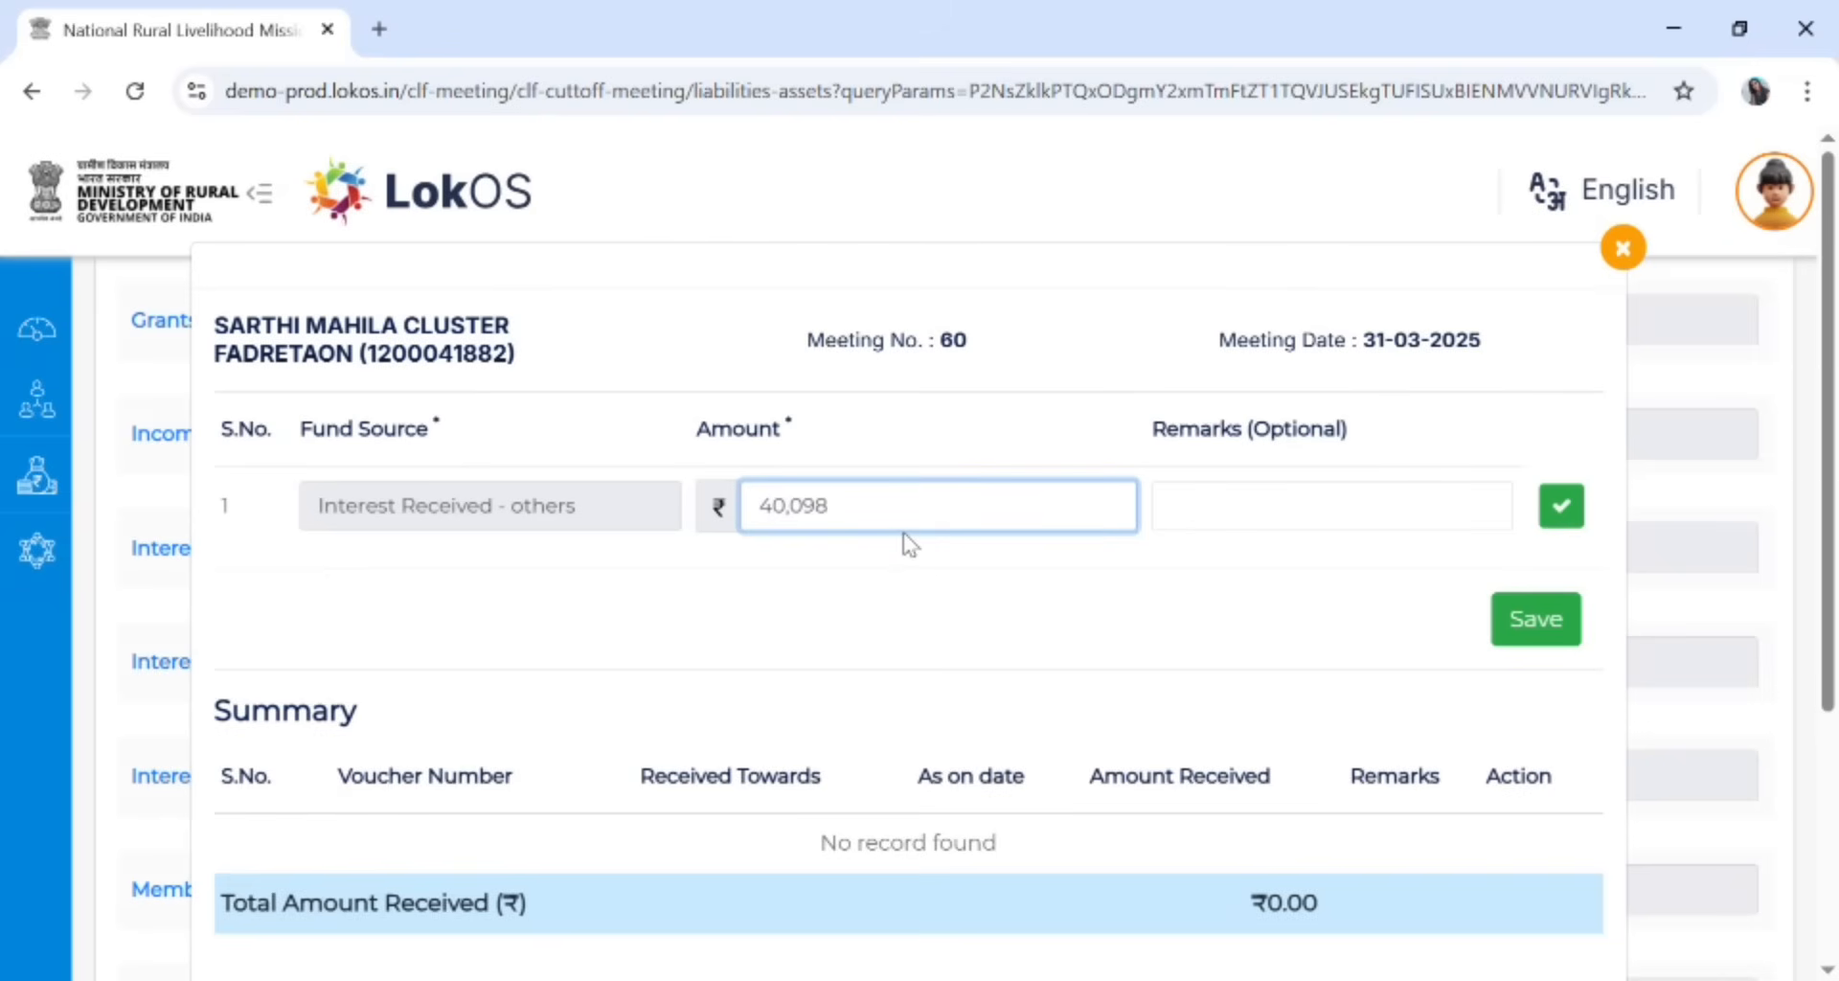
{"action": "left_click", "coordinate": [1341, 522]}
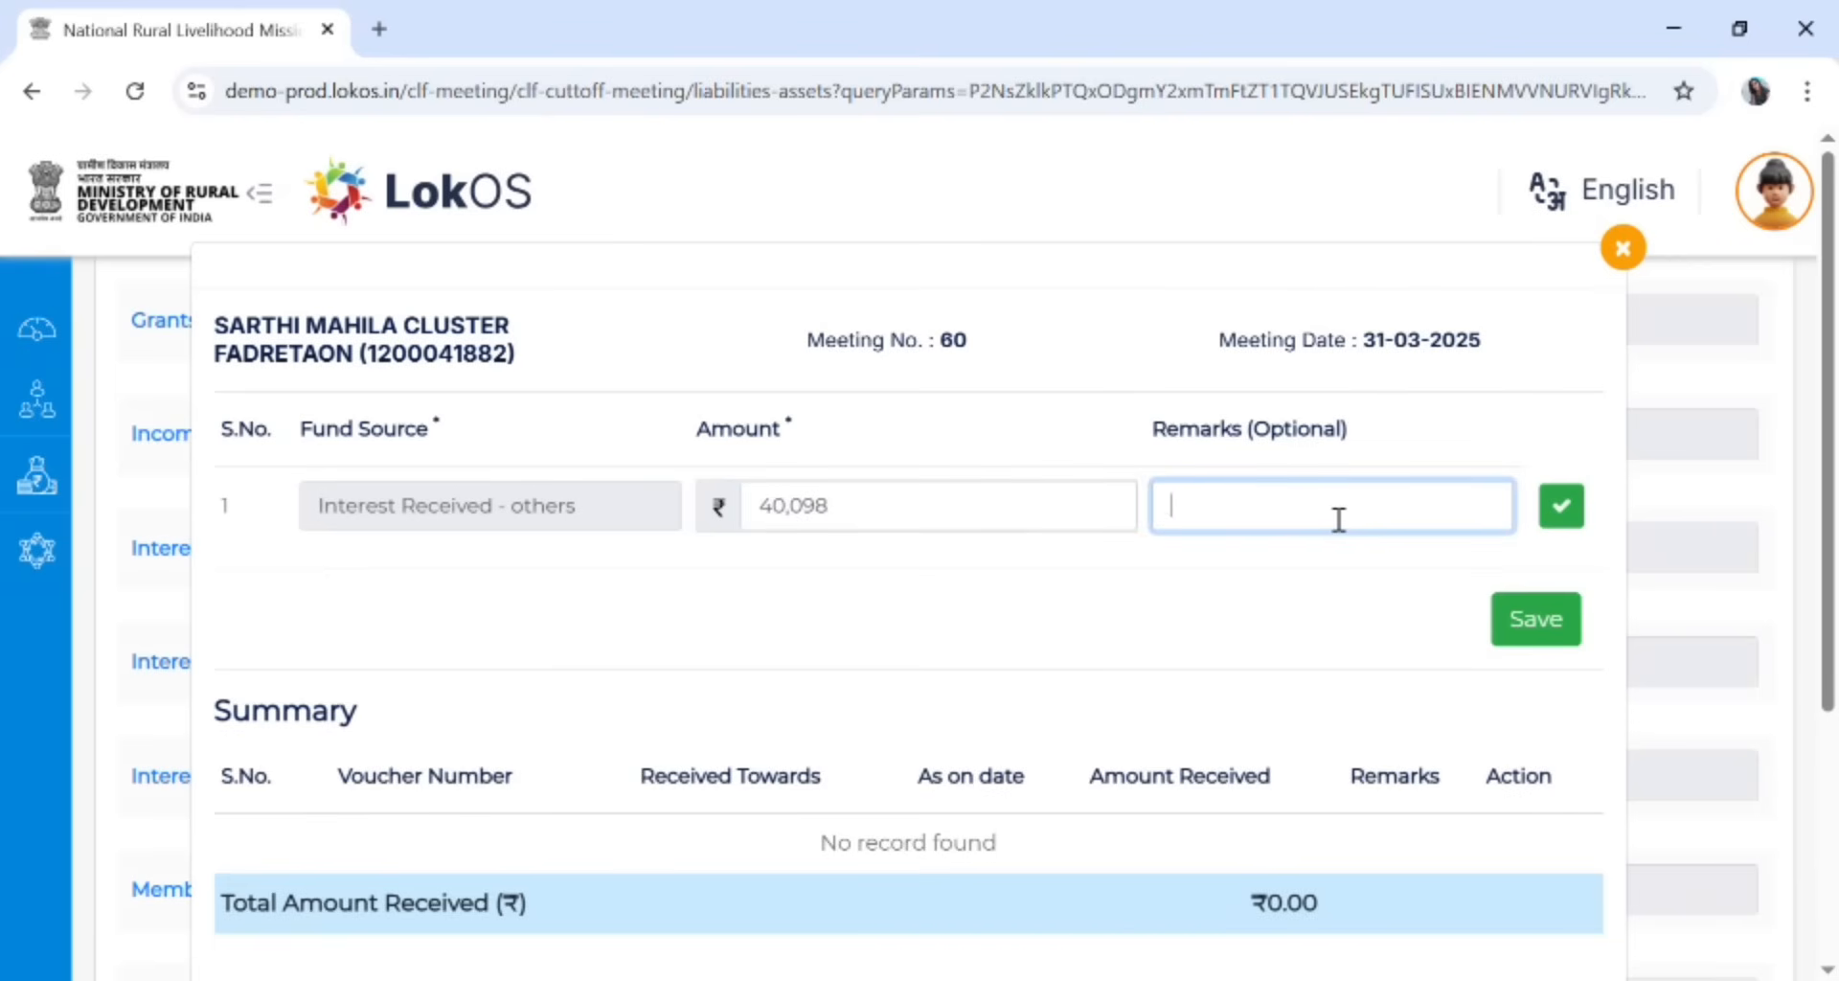
{"action": "type", "text": "other vo intres"}
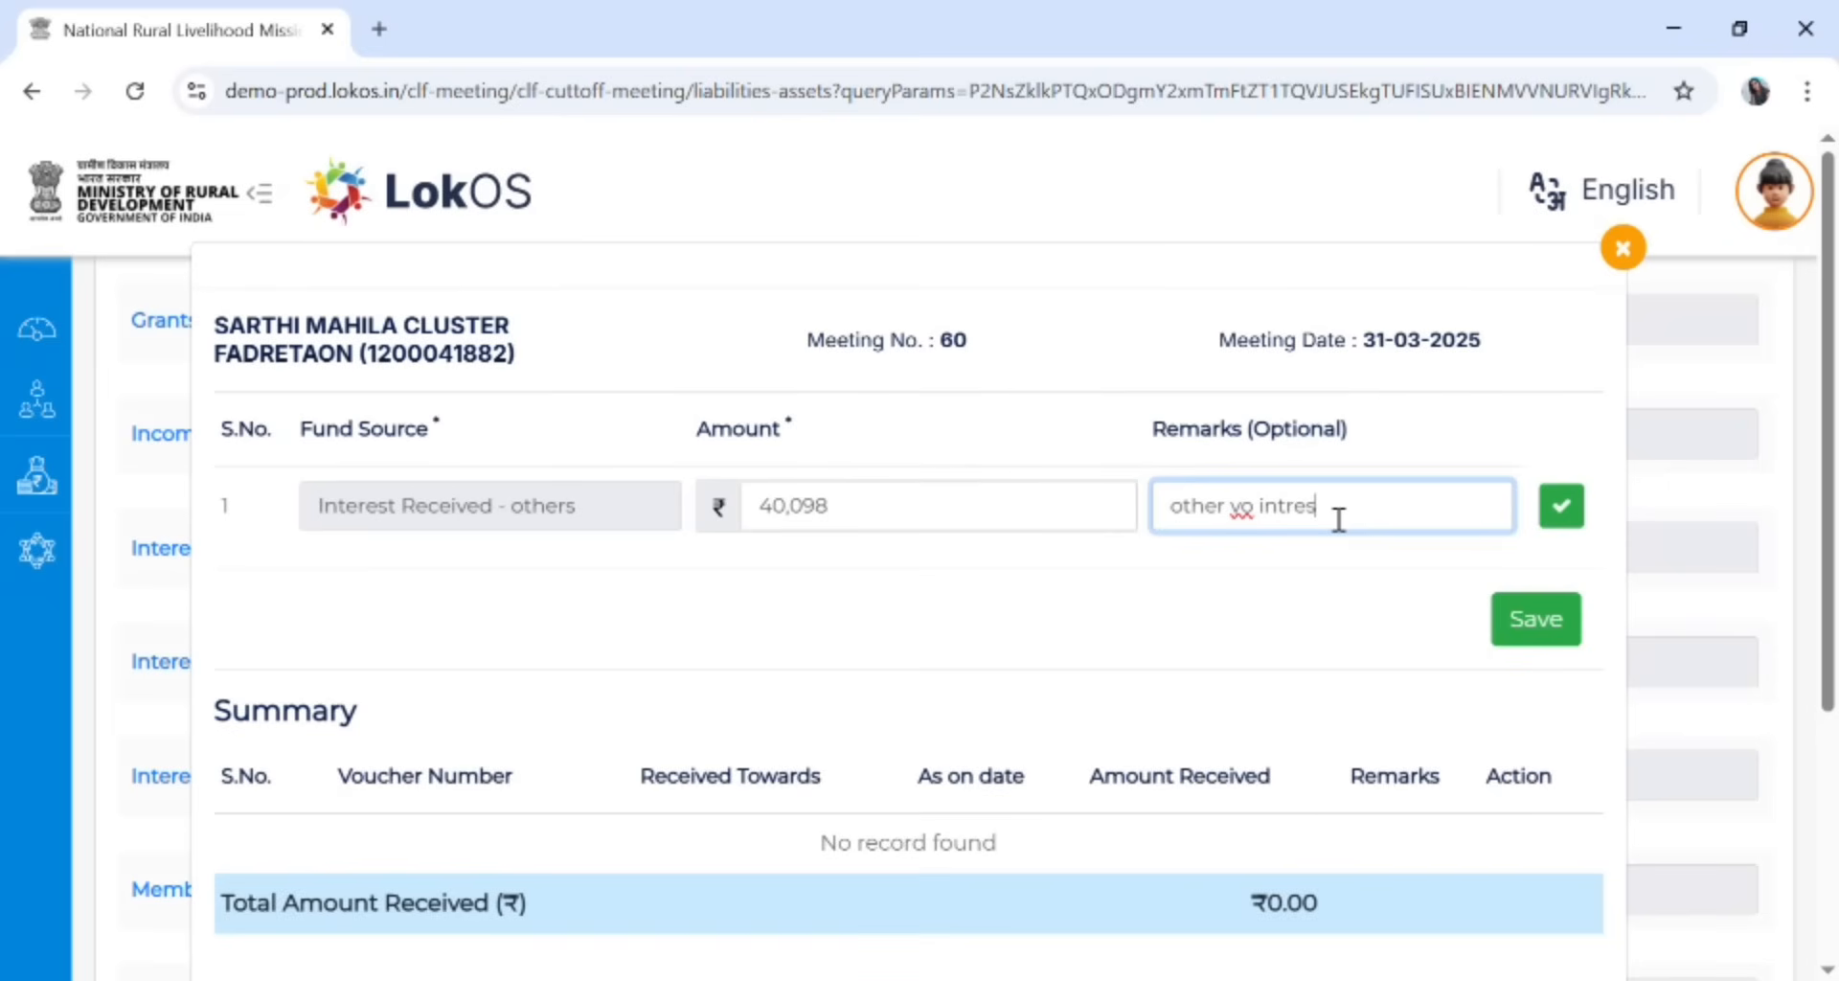
{"action": "type", "text": "t"}
{"action": "left_click", "coordinate": [1577, 510]}
{"action": "left_click", "coordinate": [1583, 634]}
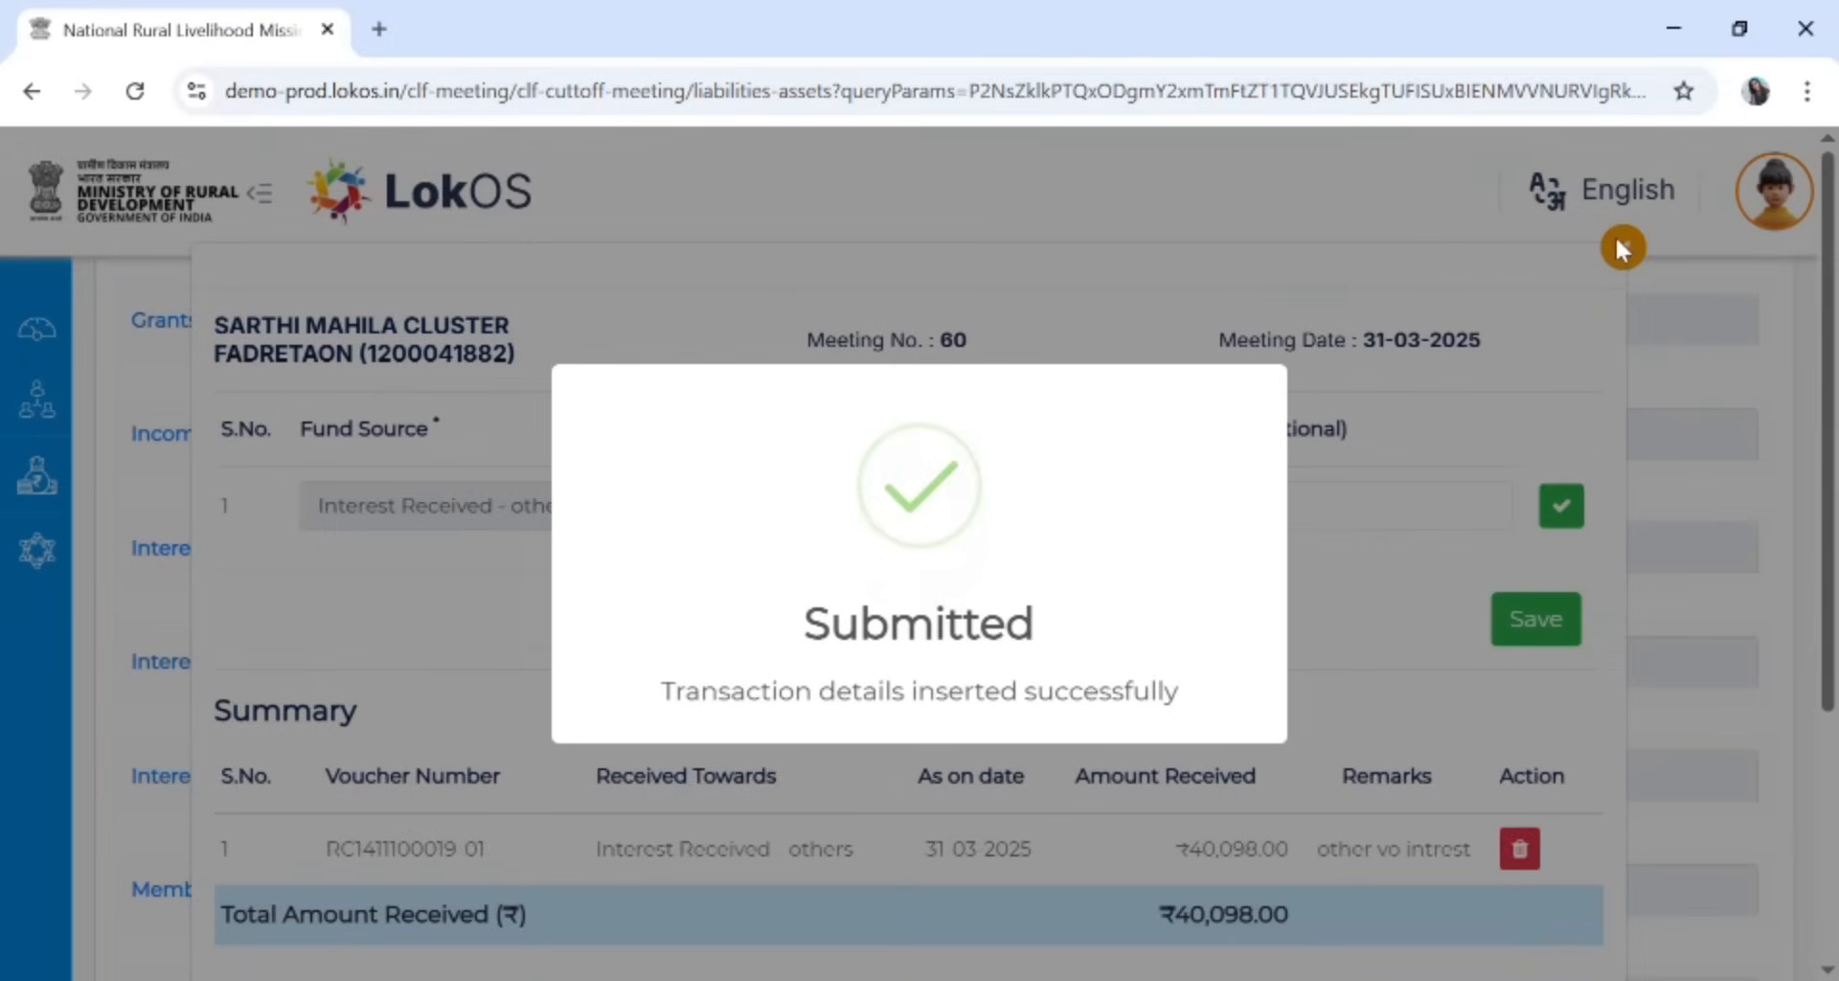
{"action": "left_click", "coordinate": [1618, 247]}
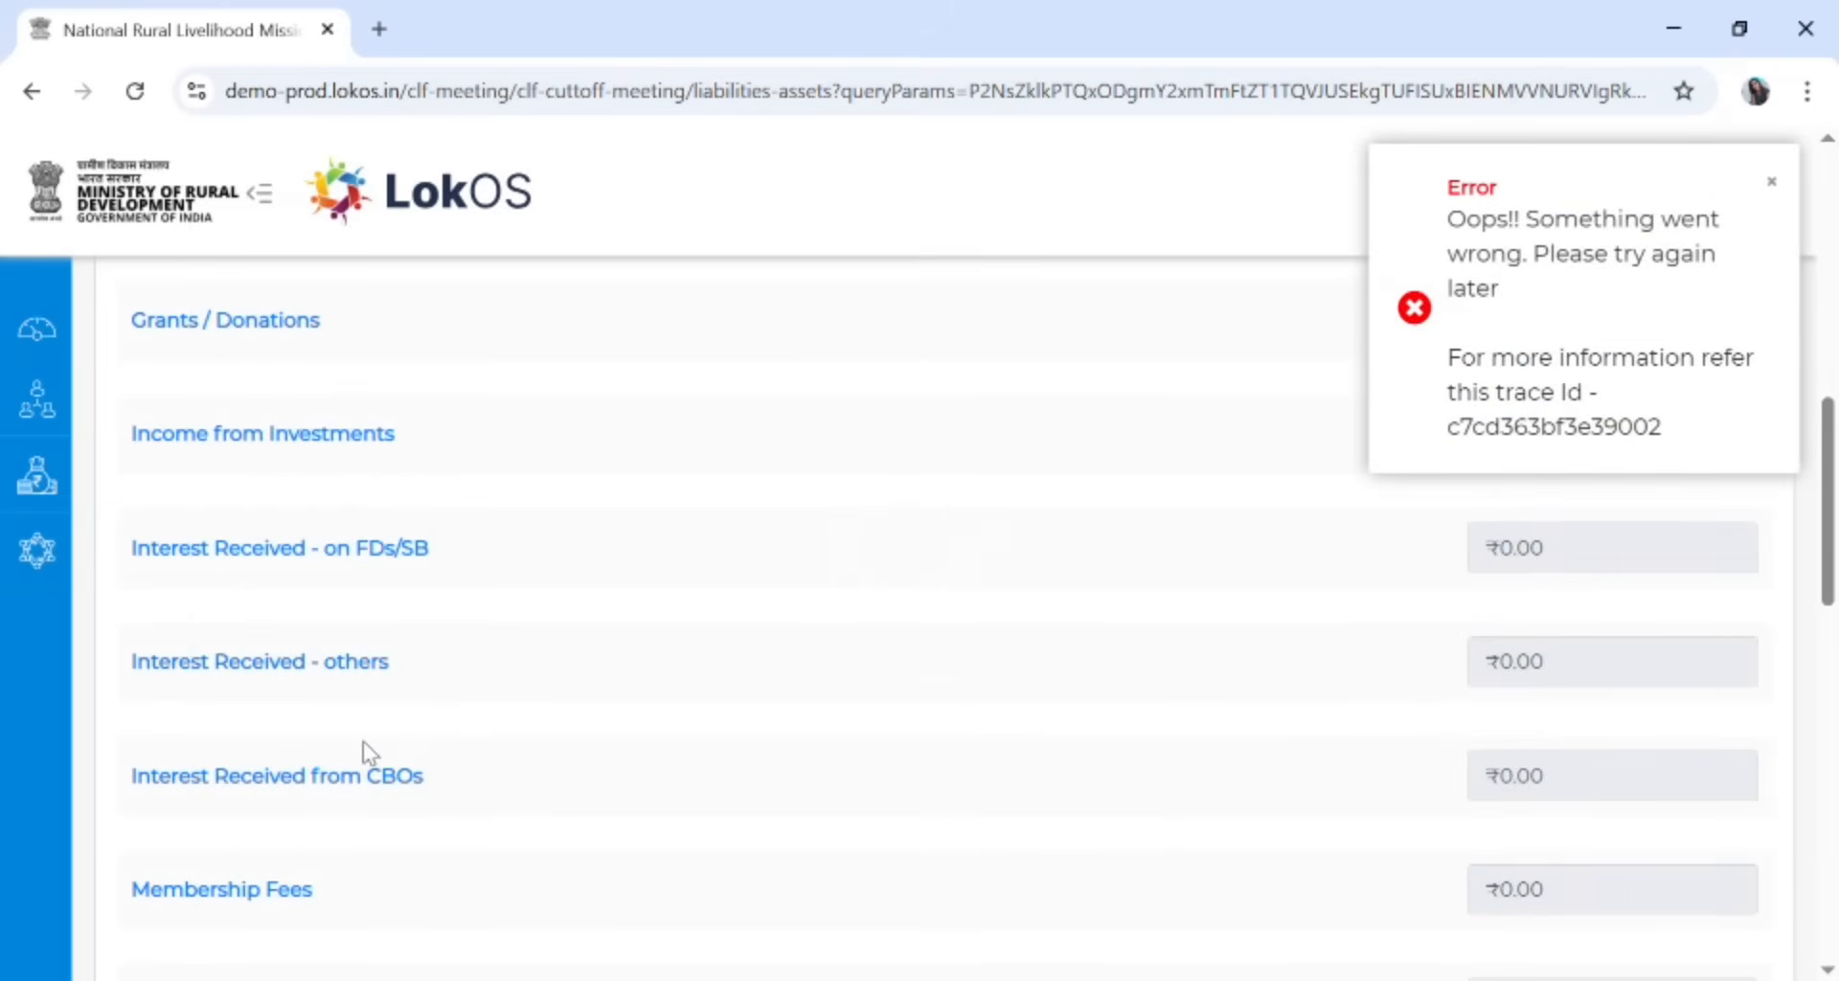
View the SHG option of the Interest Received from CBOs form and close it without entering an amount
{"action": "scroll", "coordinate": [358, 750], "scroll_direction": "down", "scroll_amount": 1}
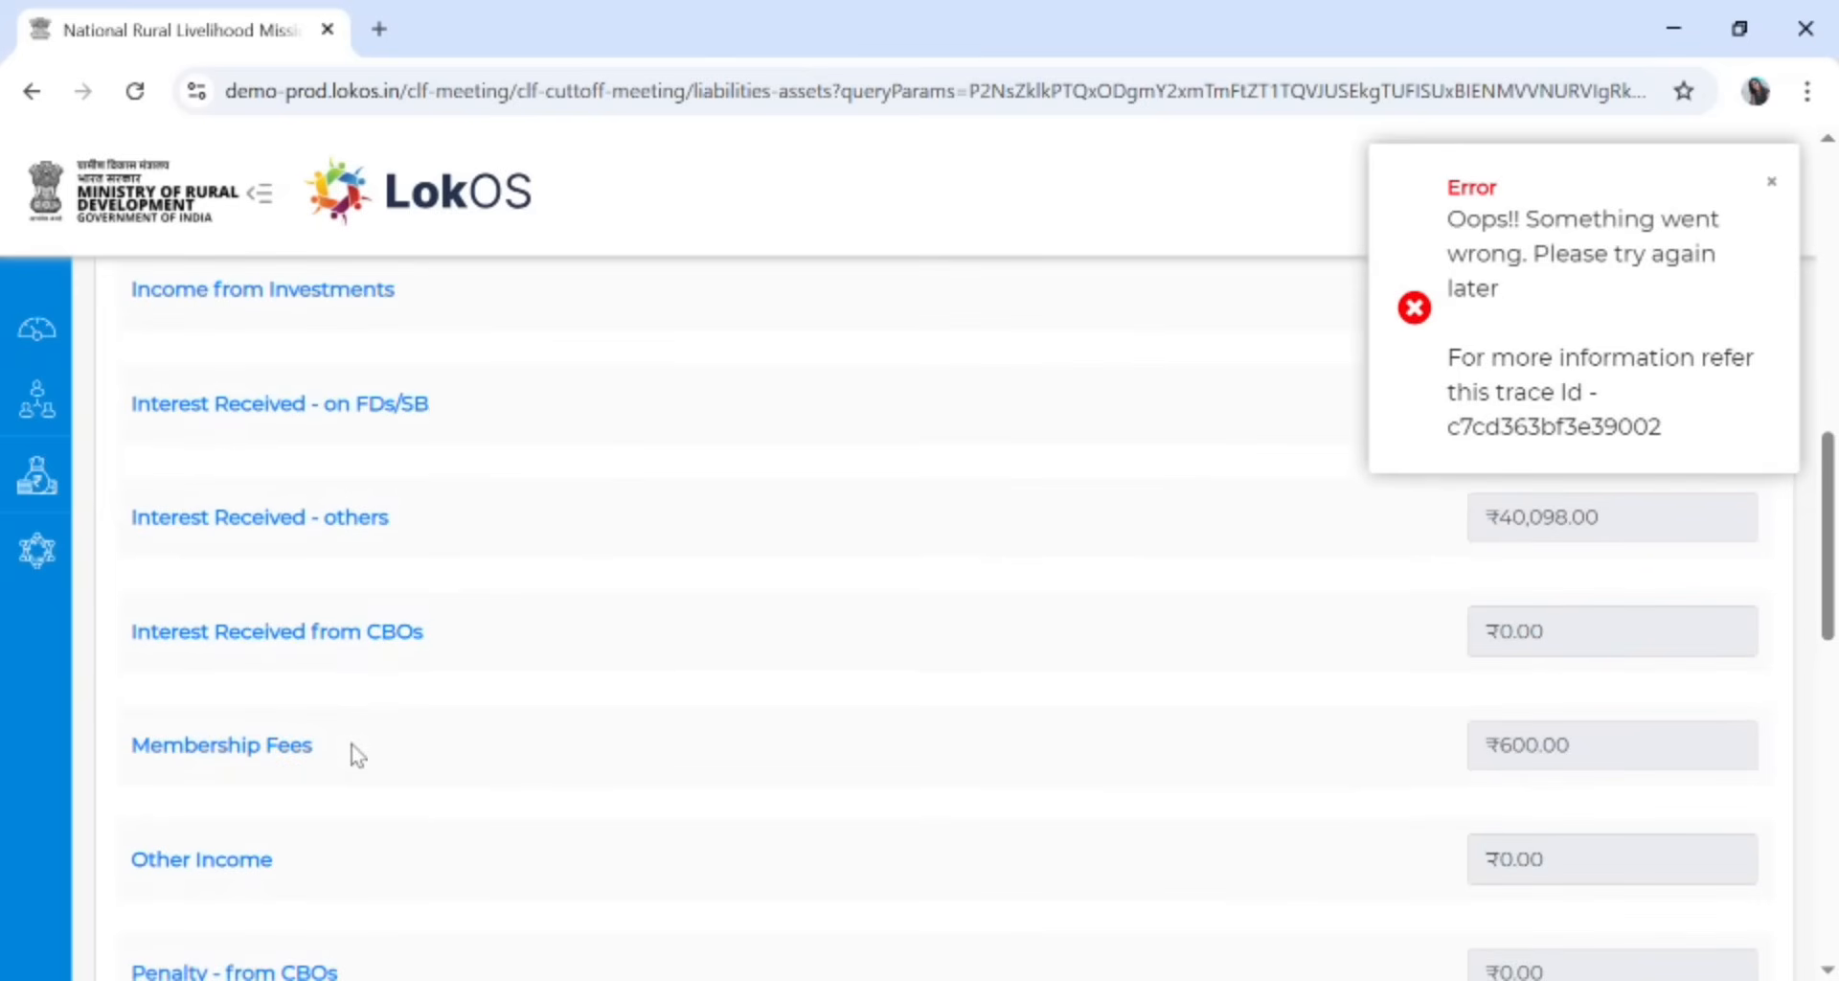
{"action": "left_click", "coordinate": [294, 637]}
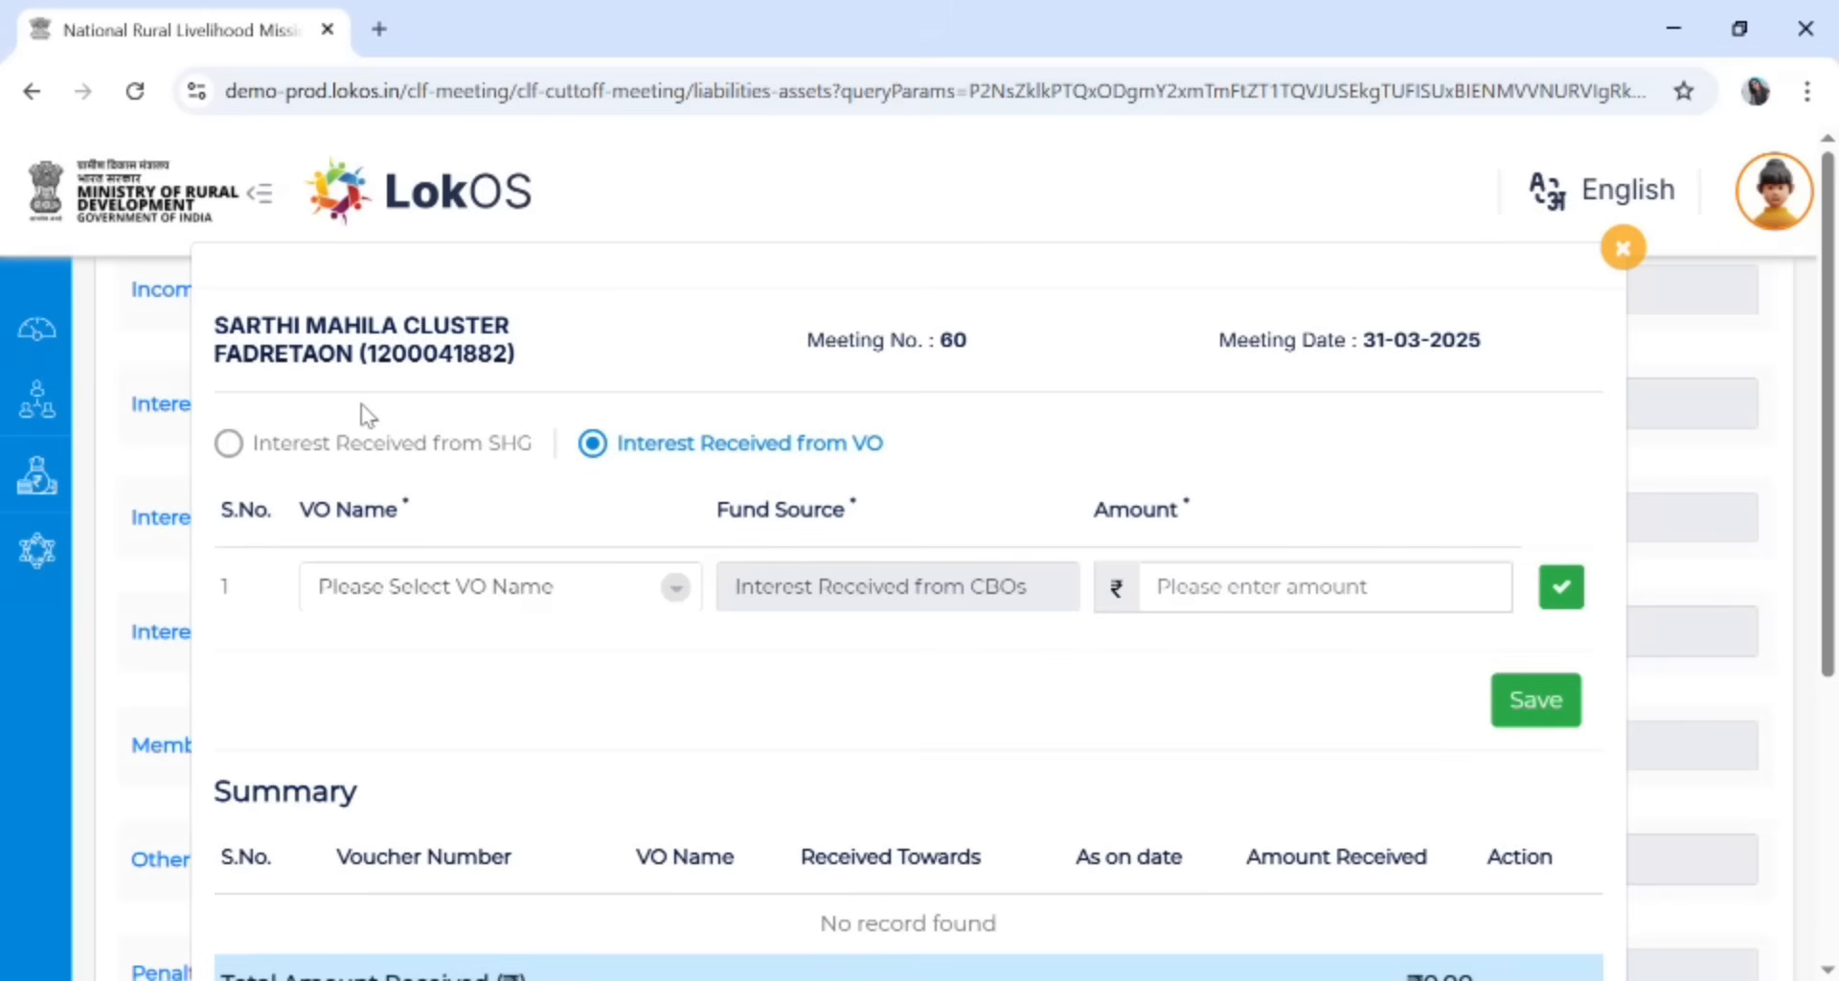
{"action": "left_click", "coordinate": [231, 456]}
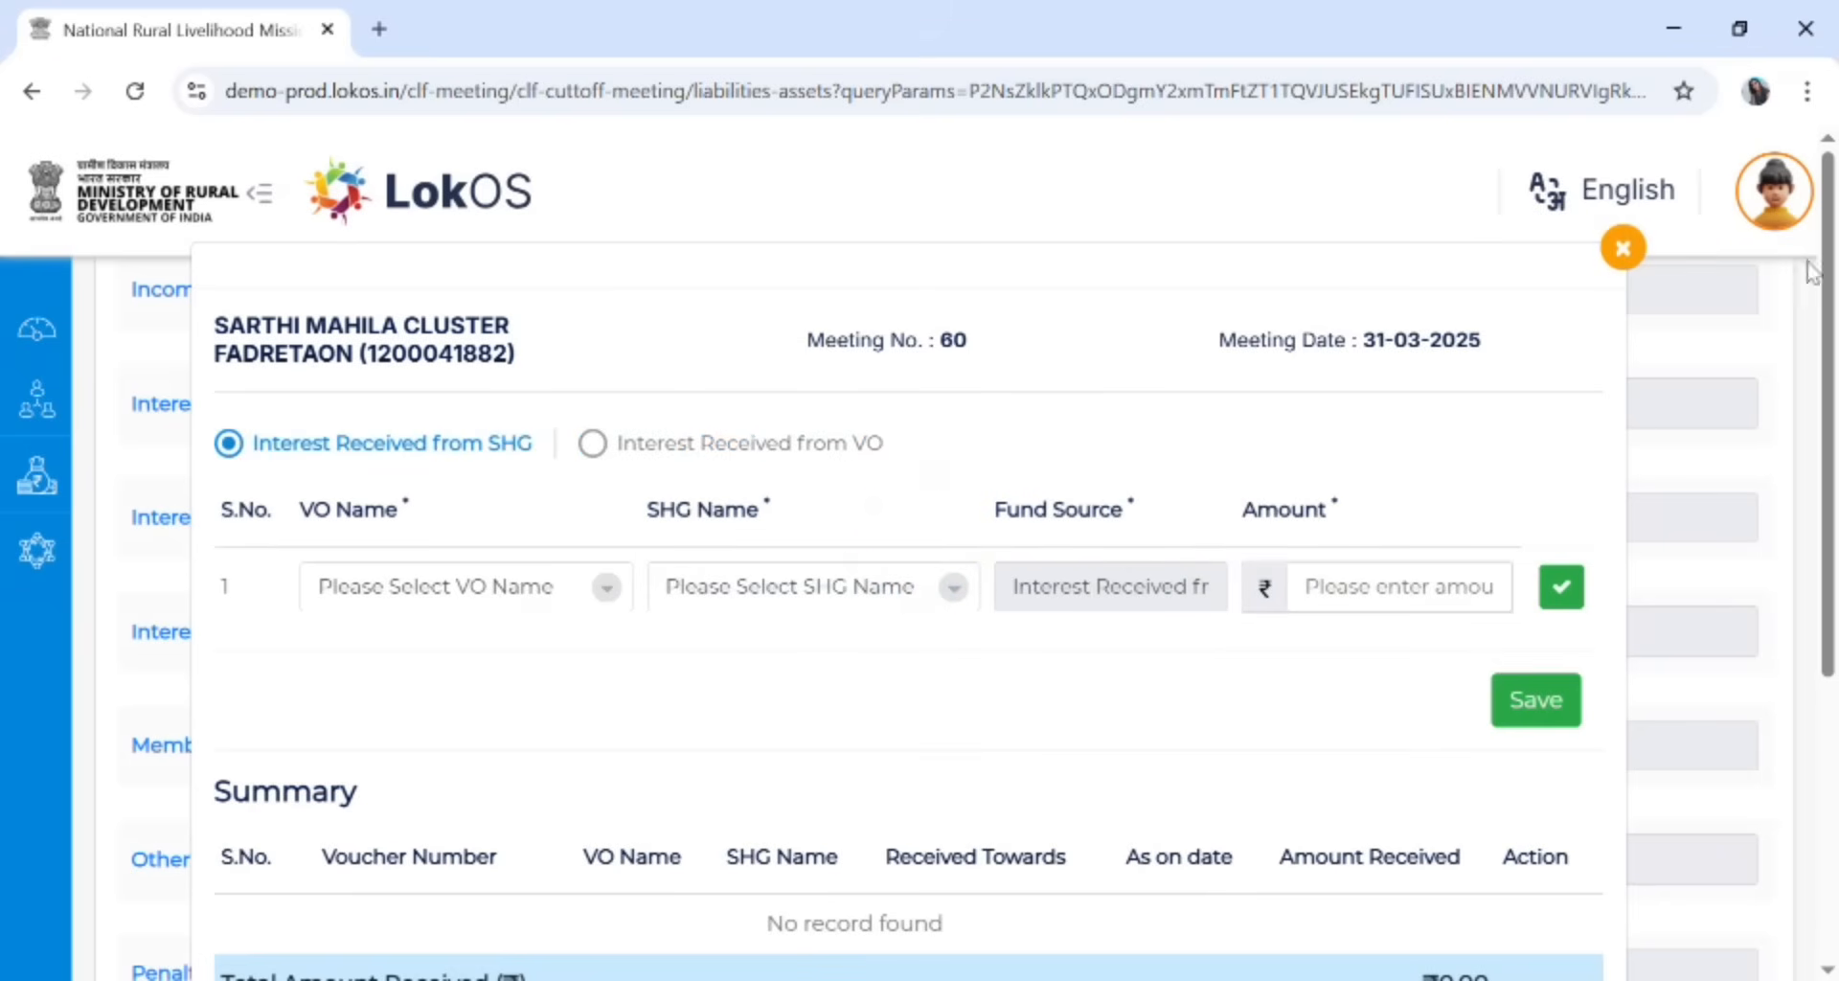
{"action": "left_click", "coordinate": [1622, 248]}
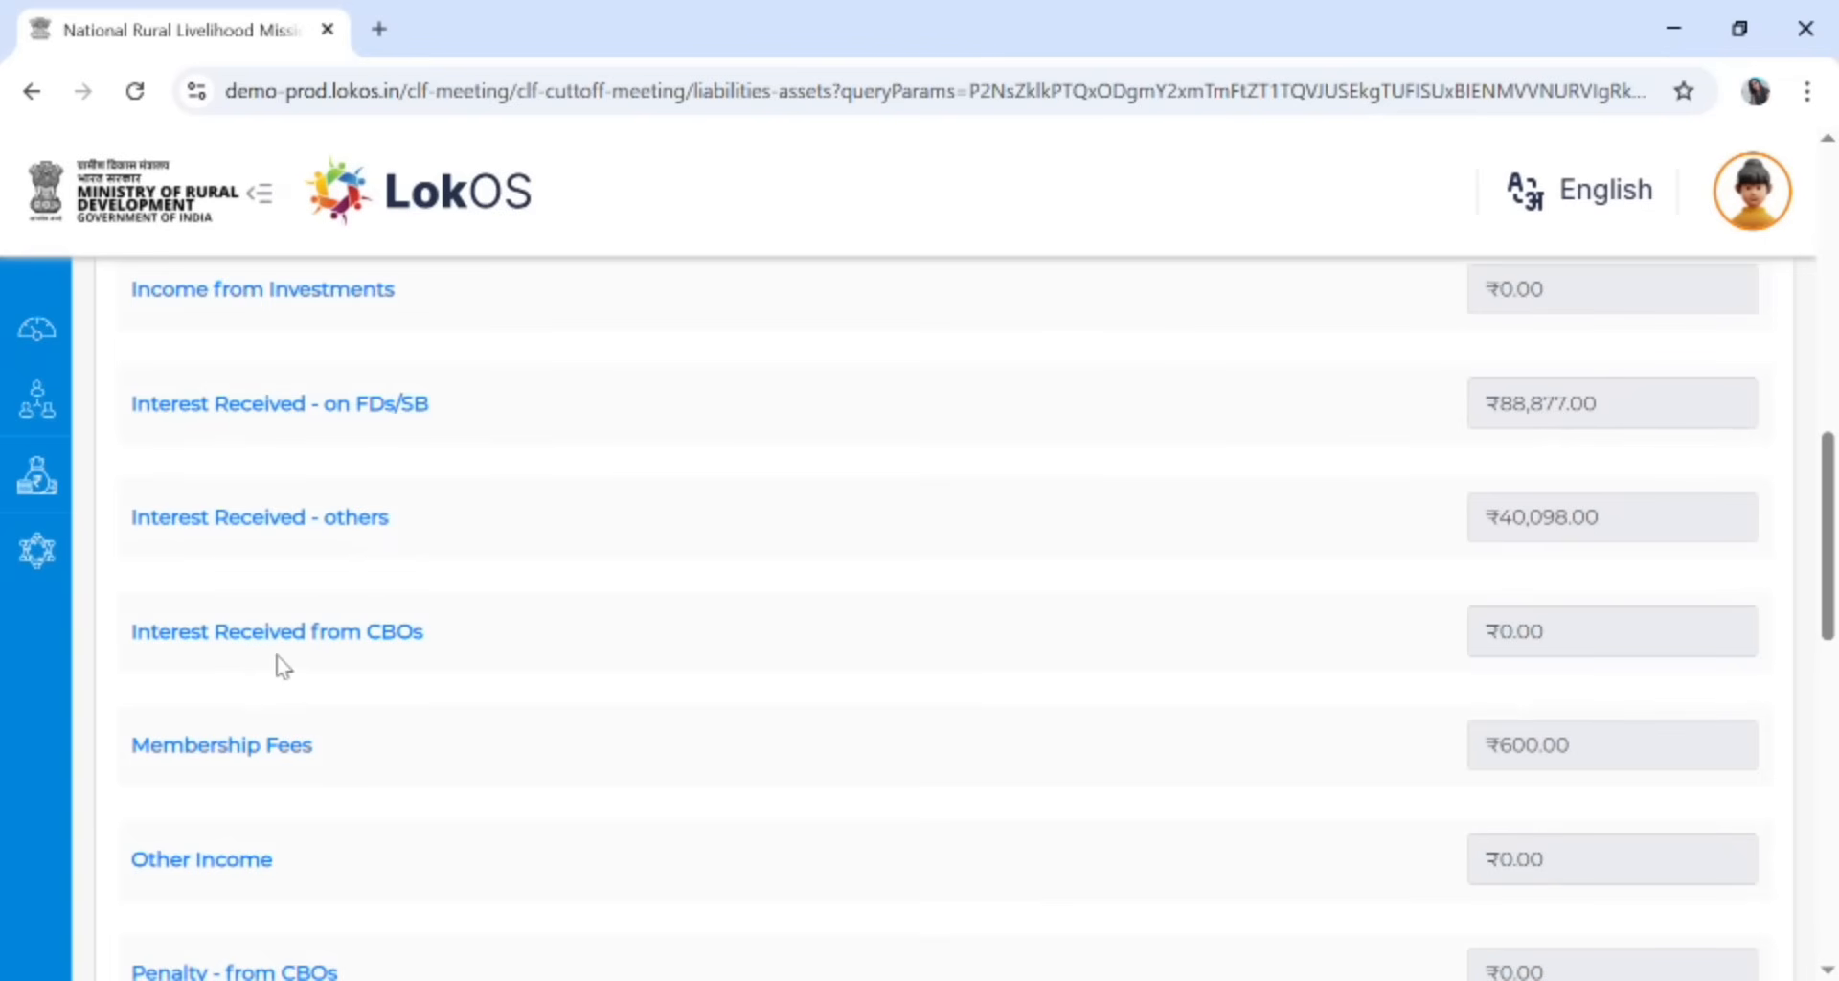
Fill in ₹10,000 as Interest Received from VO for Ganga Mahila Gram Sangathan in the Interest Received from CBOs form, without saving
{"action": "left_click", "coordinate": [234, 638]}
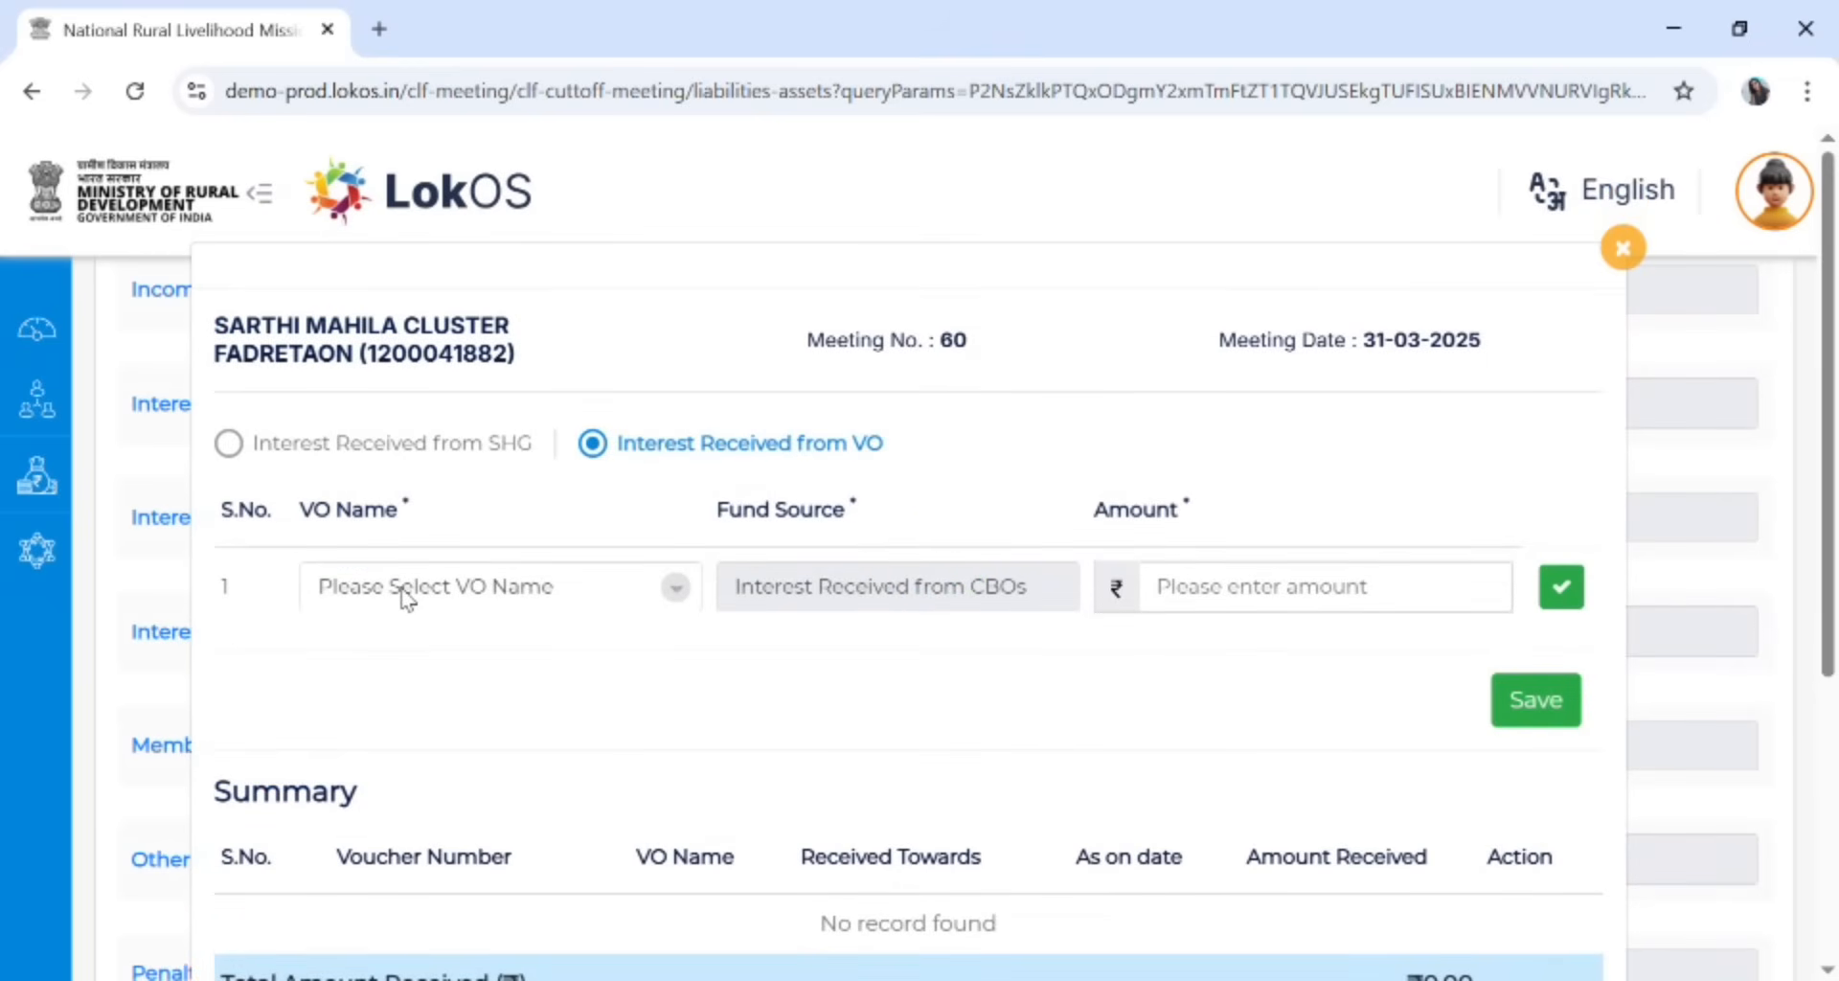
{"action": "left_click", "coordinate": [364, 594]}
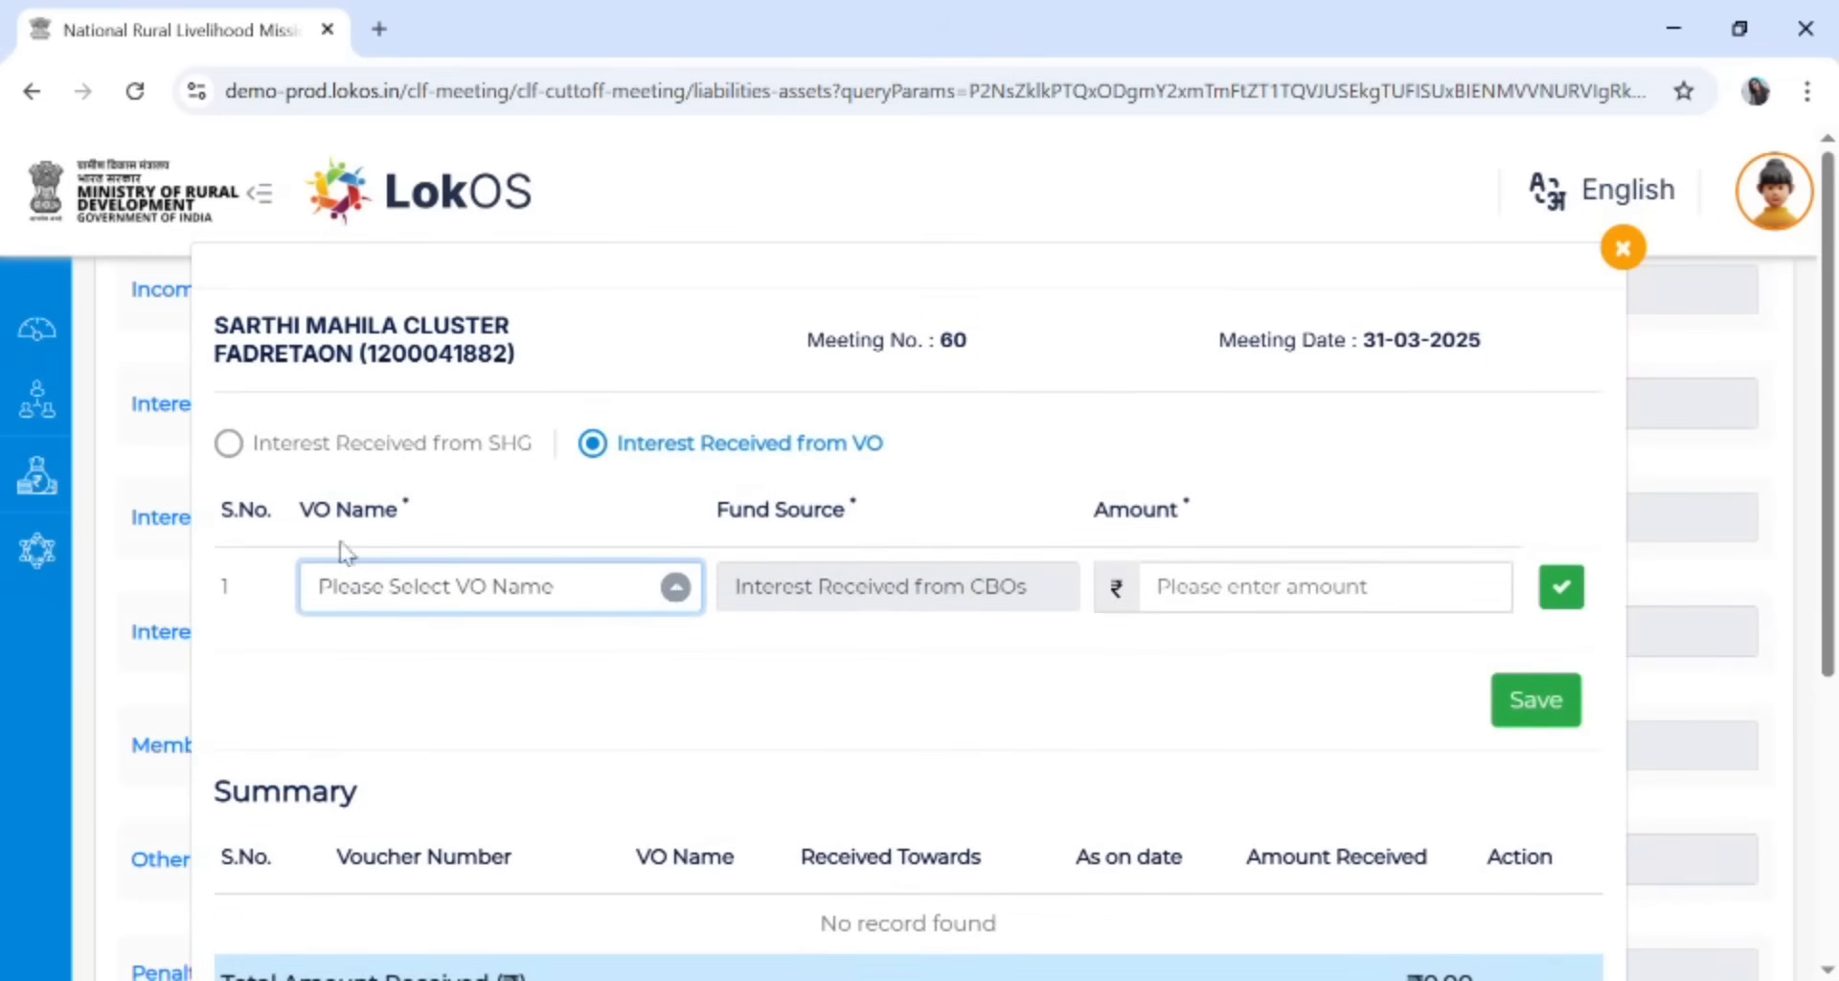
{"action": "left_click", "coordinate": [386, 91]}
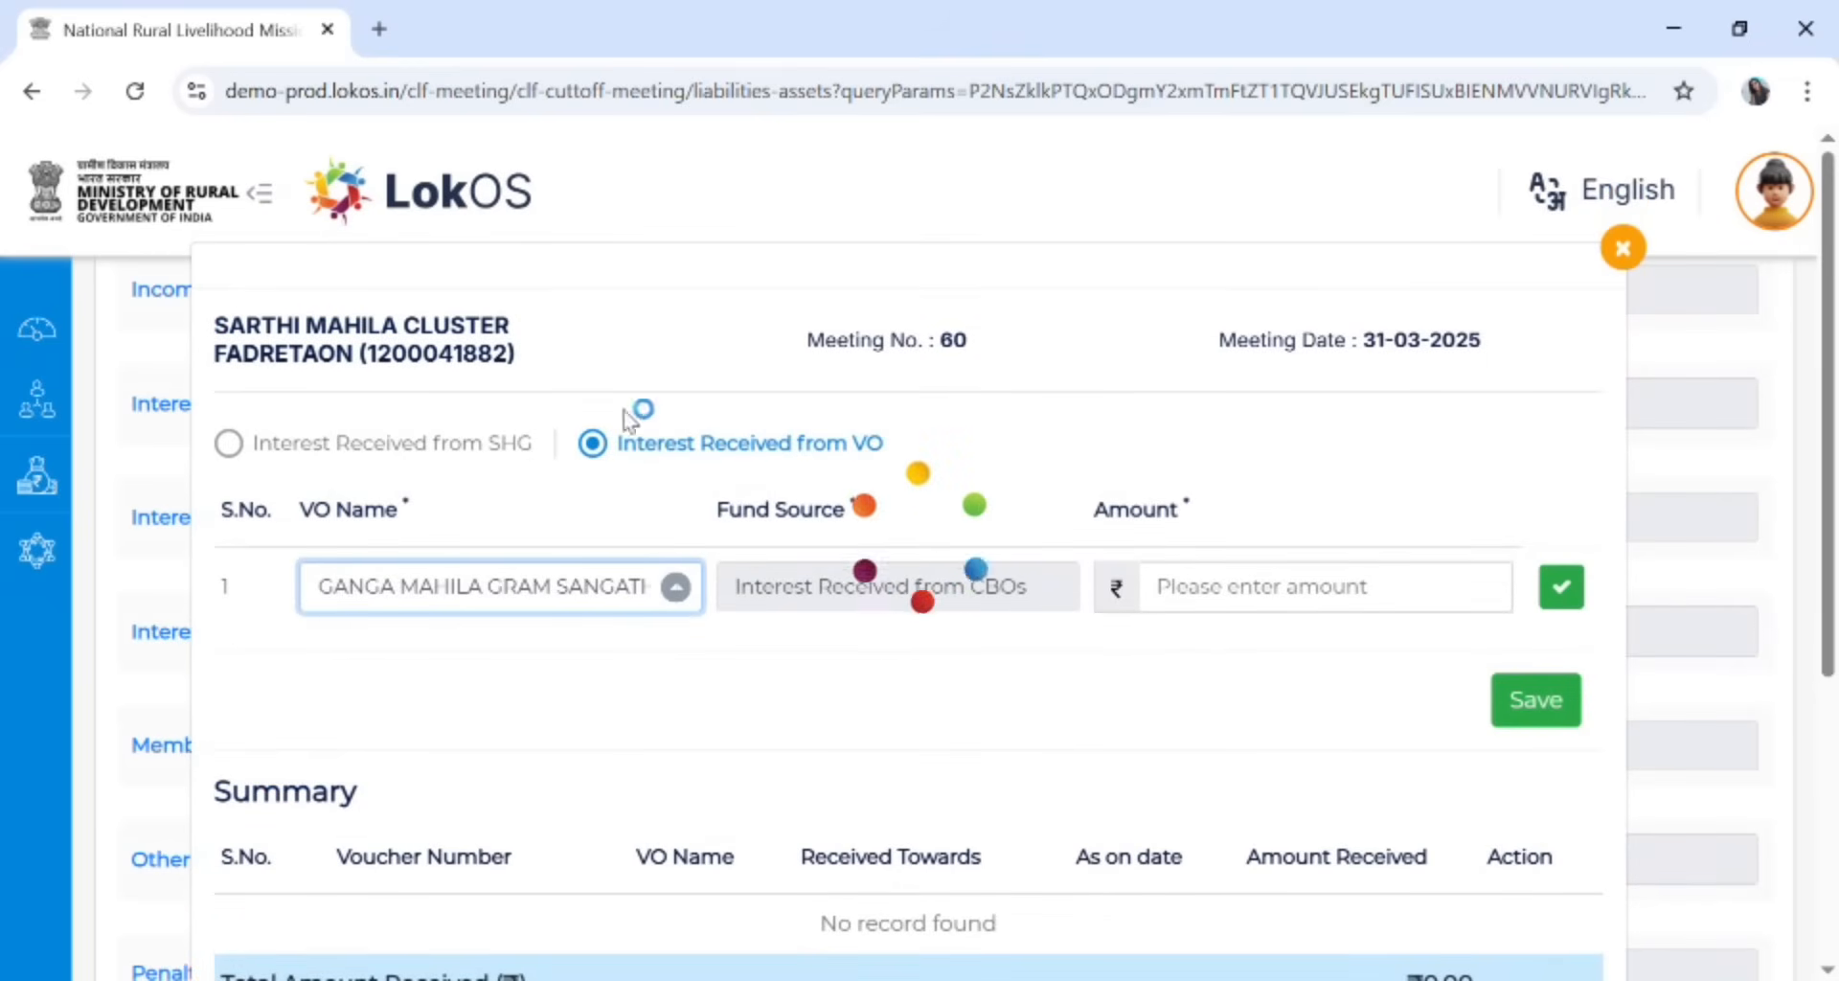
{"action": "left_click", "coordinate": [1272, 601]}
{"action": "type", "text": "1"}
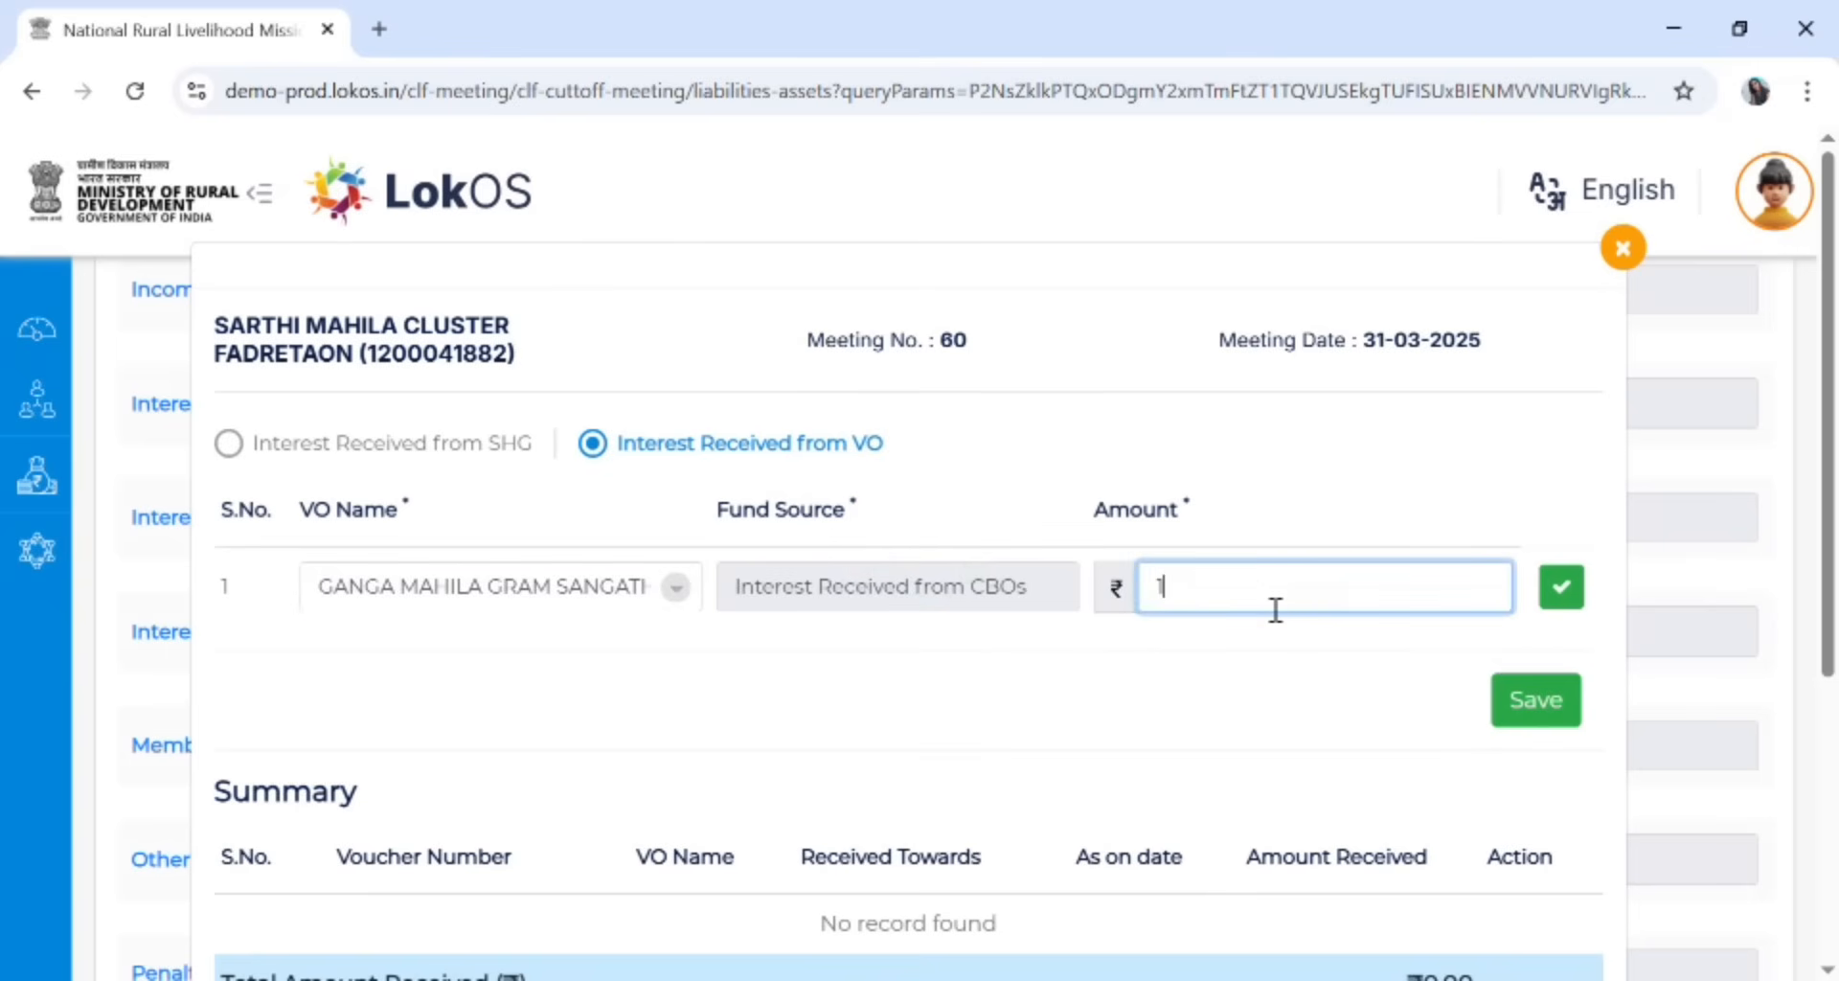
{"action": "type", "text": "0,000"}
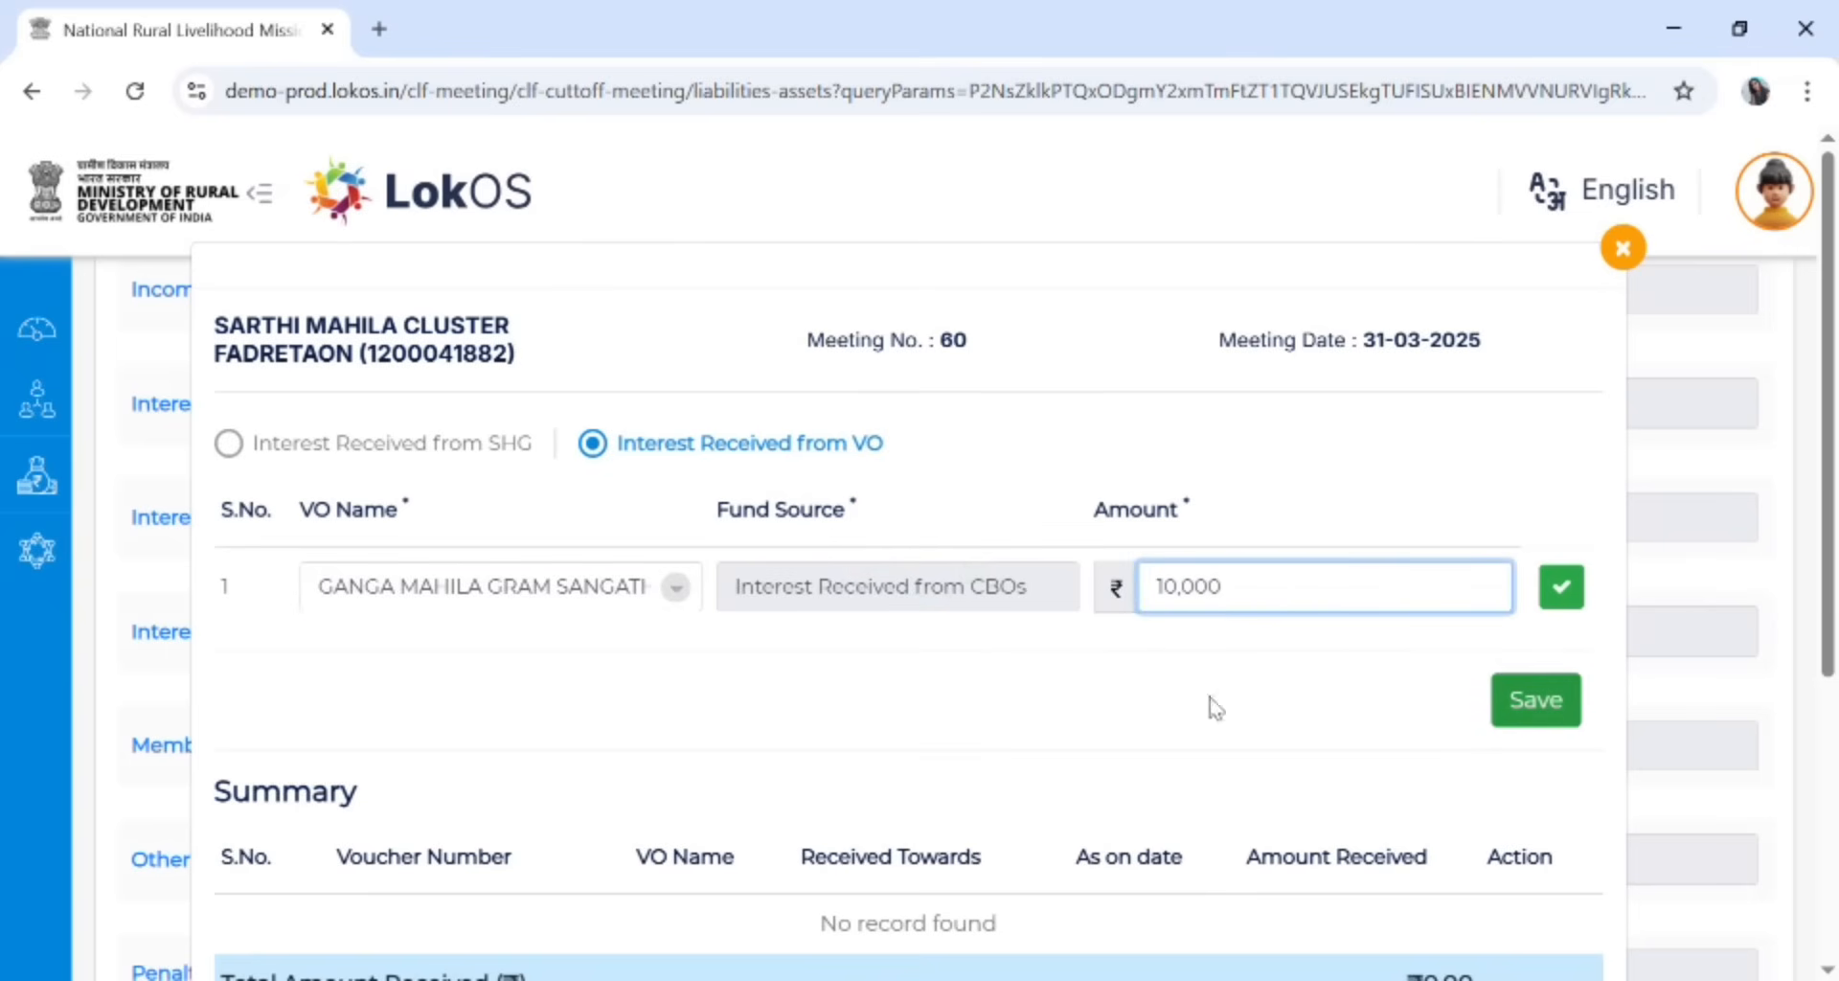
Record and save ₹2,000 as Interest Received from SHG for Divya Mahila Gram Sangathan's Aarti Mahila Self Help Group, and close the form
{"action": "left_click", "coordinate": [228, 443]}
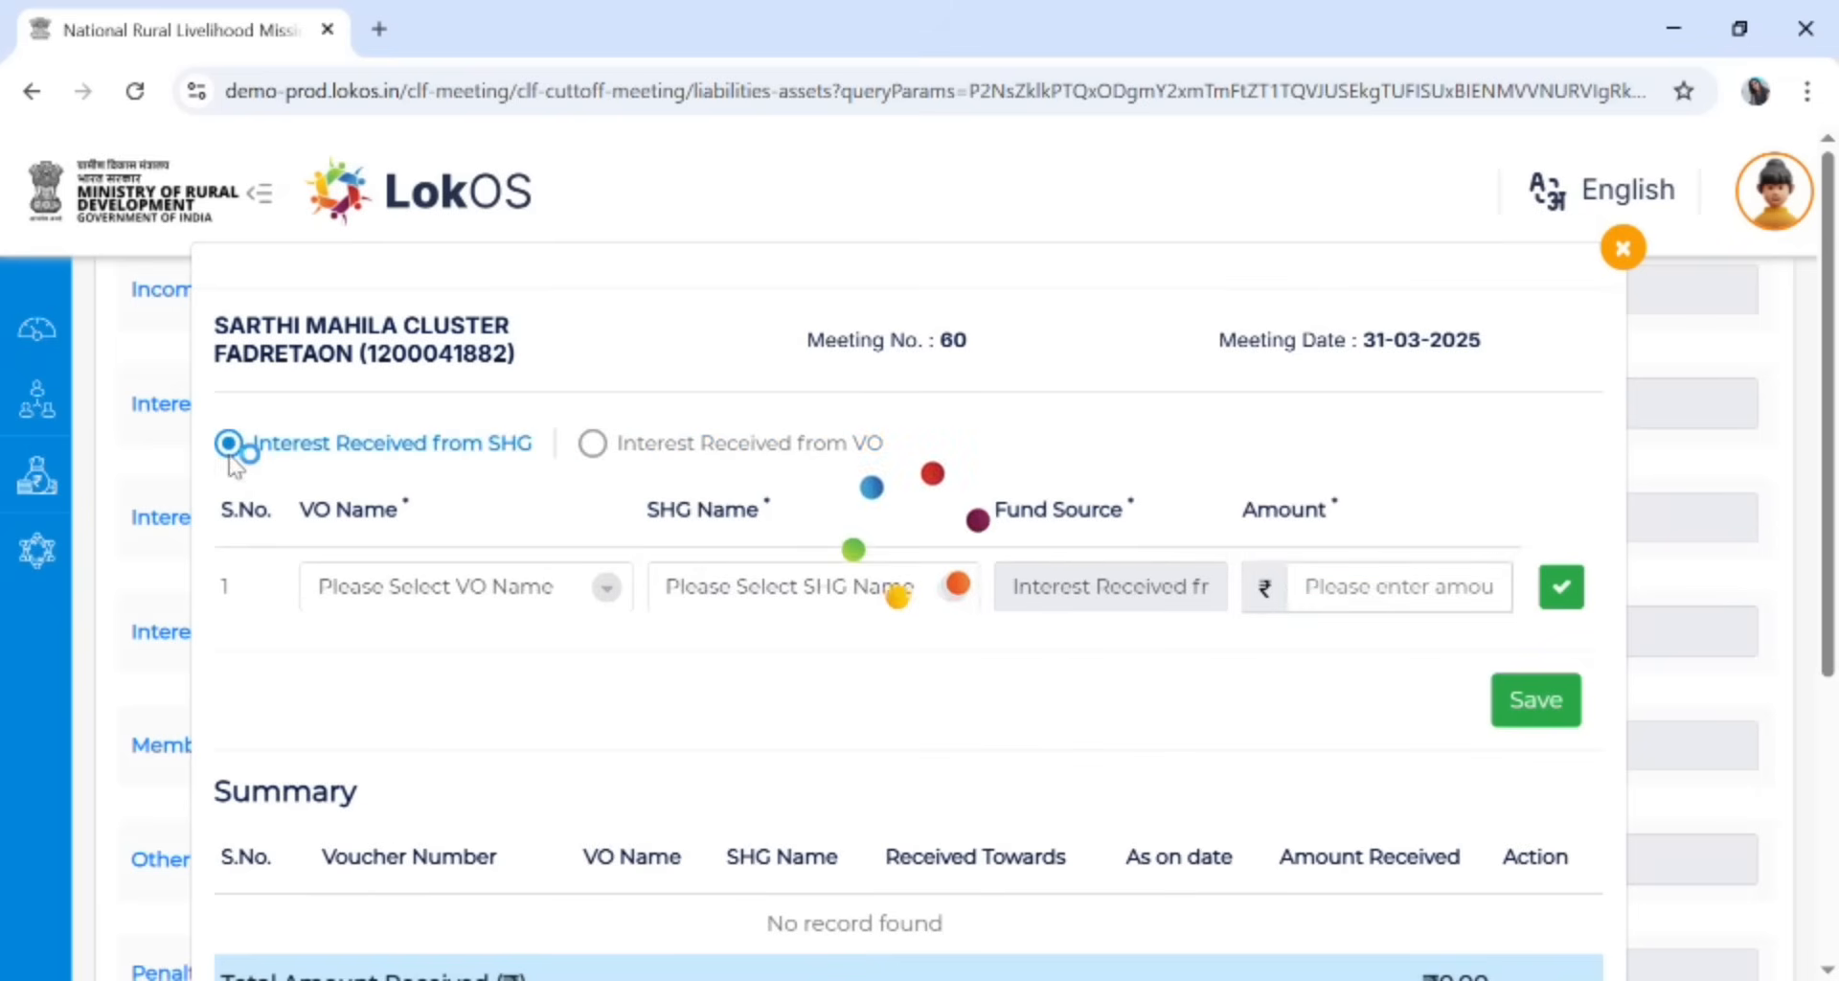
{"action": "left_click", "coordinate": [517, 613]}
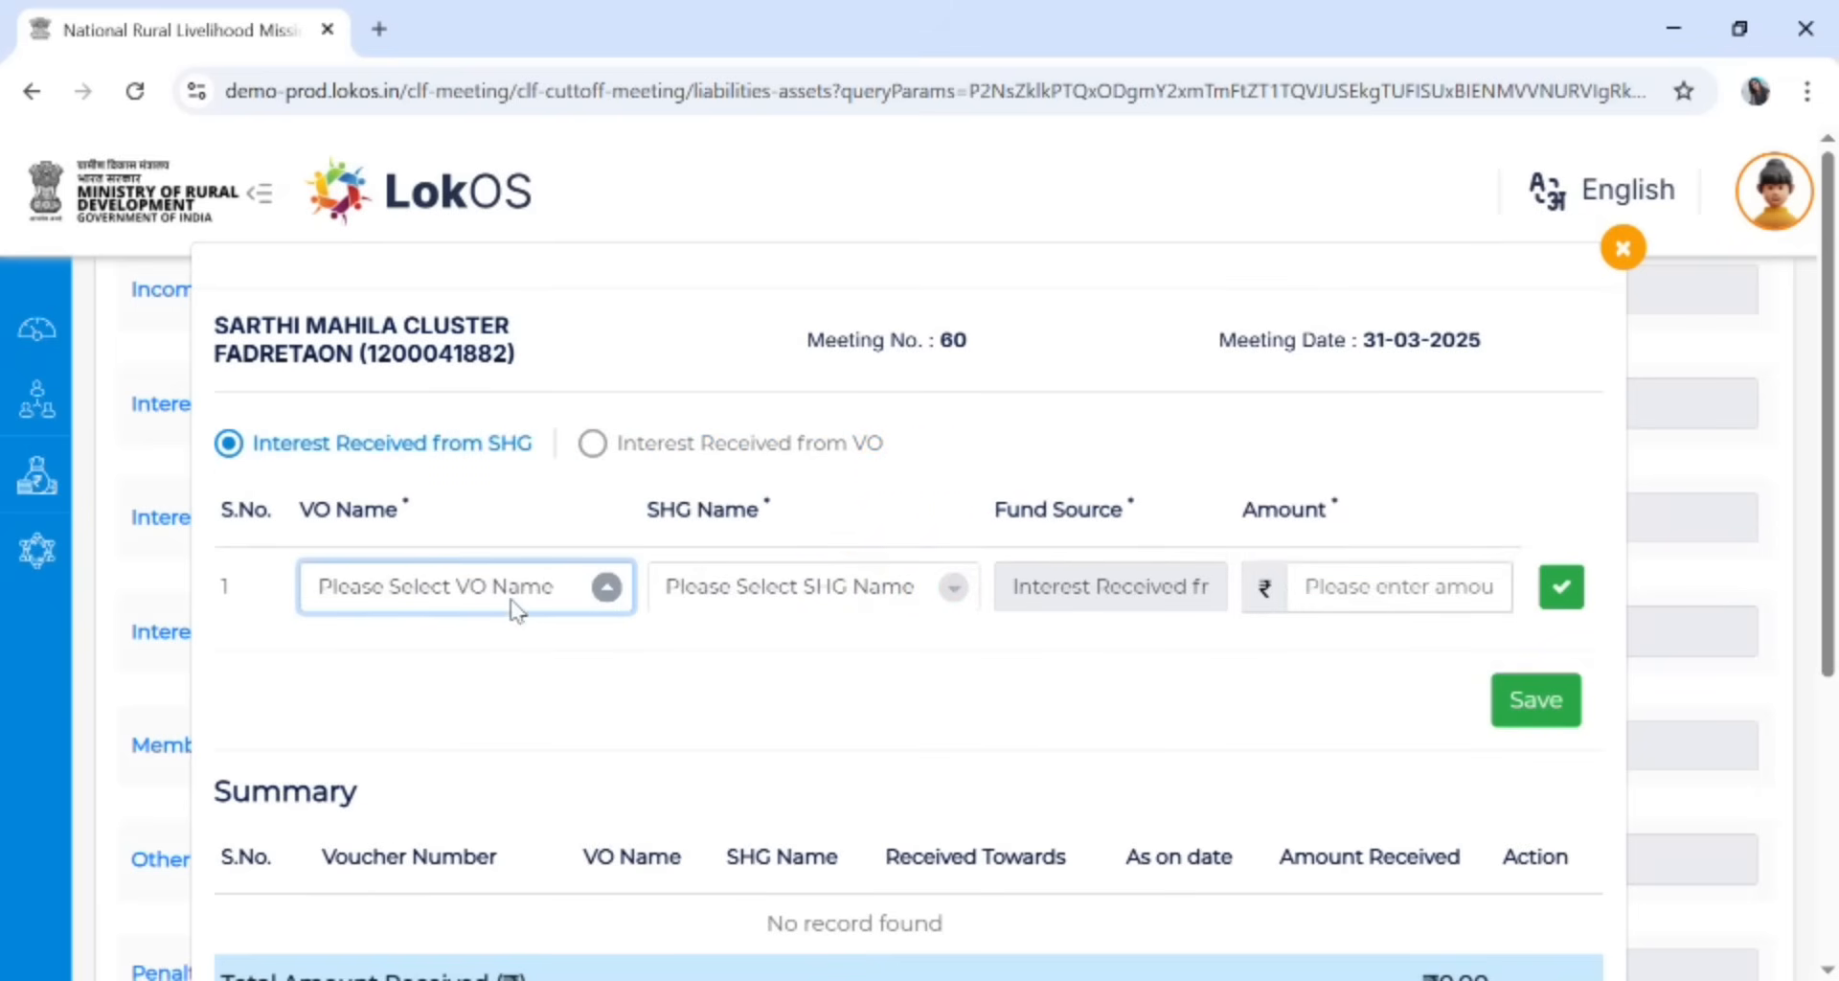
{"action": "left_click", "coordinate": [355, 62]}
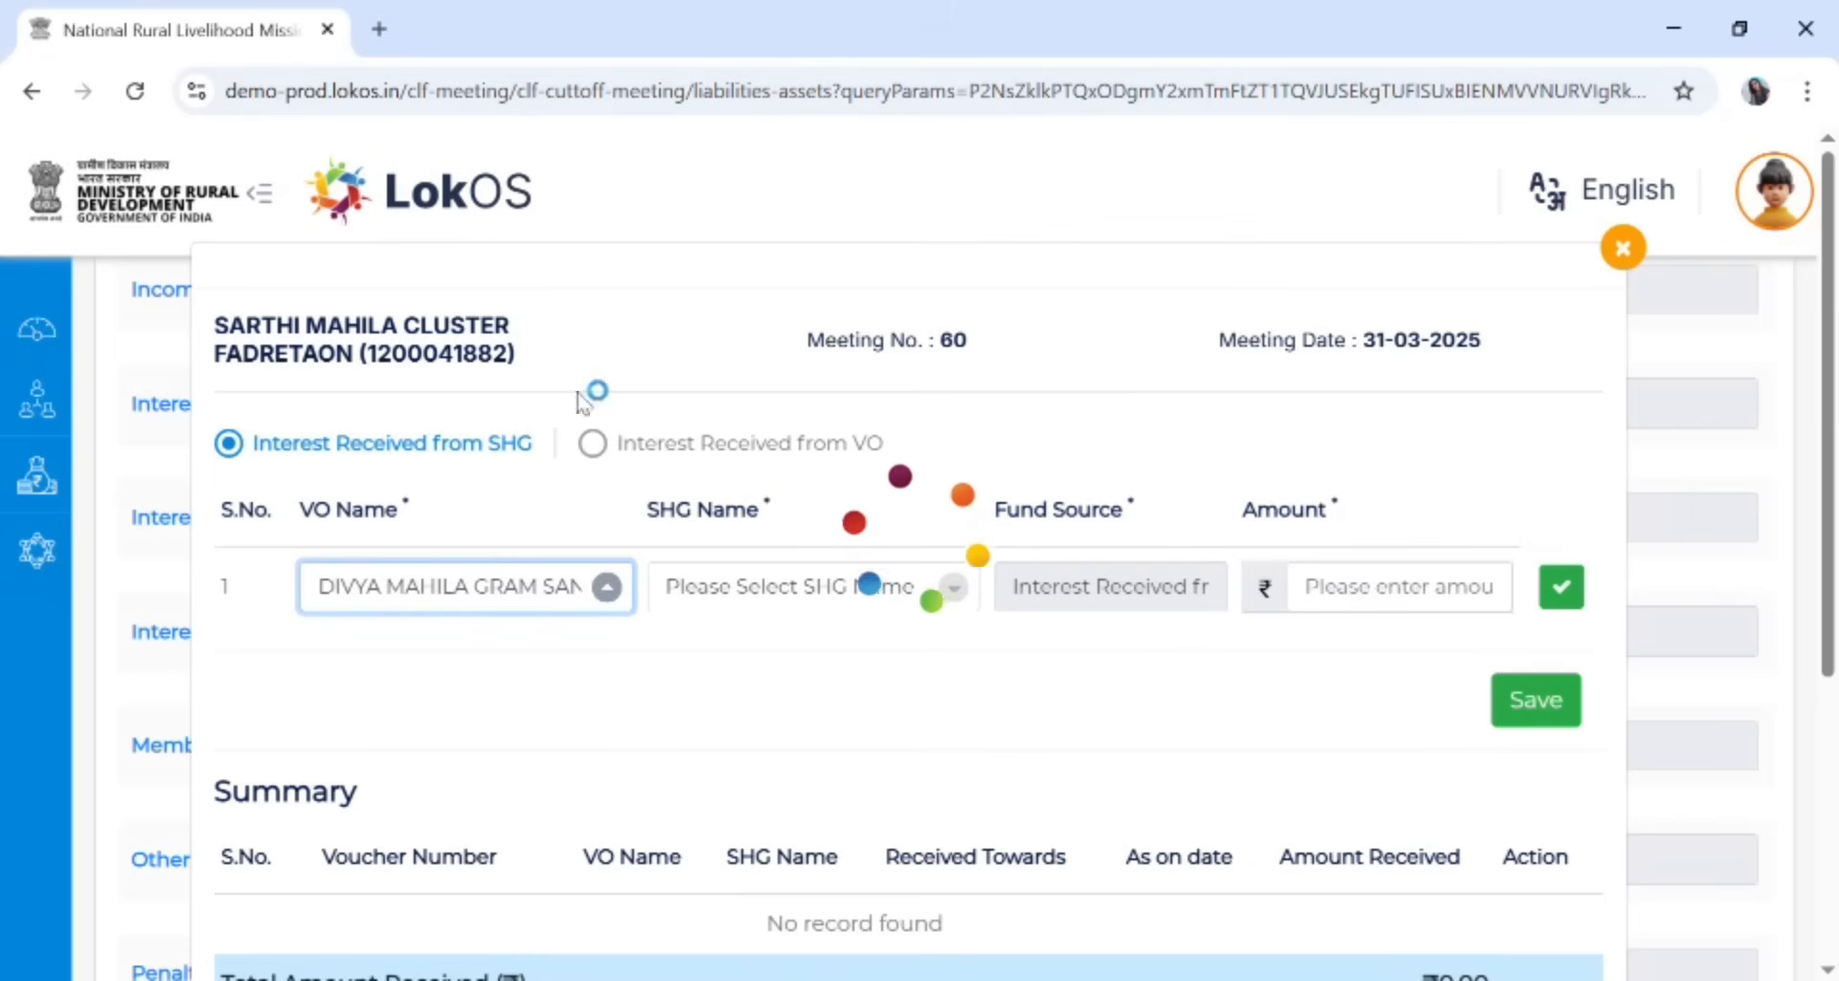
{"action": "left_click", "coordinate": [886, 579]}
{"action": "left_click", "coordinate": [687, 224]}
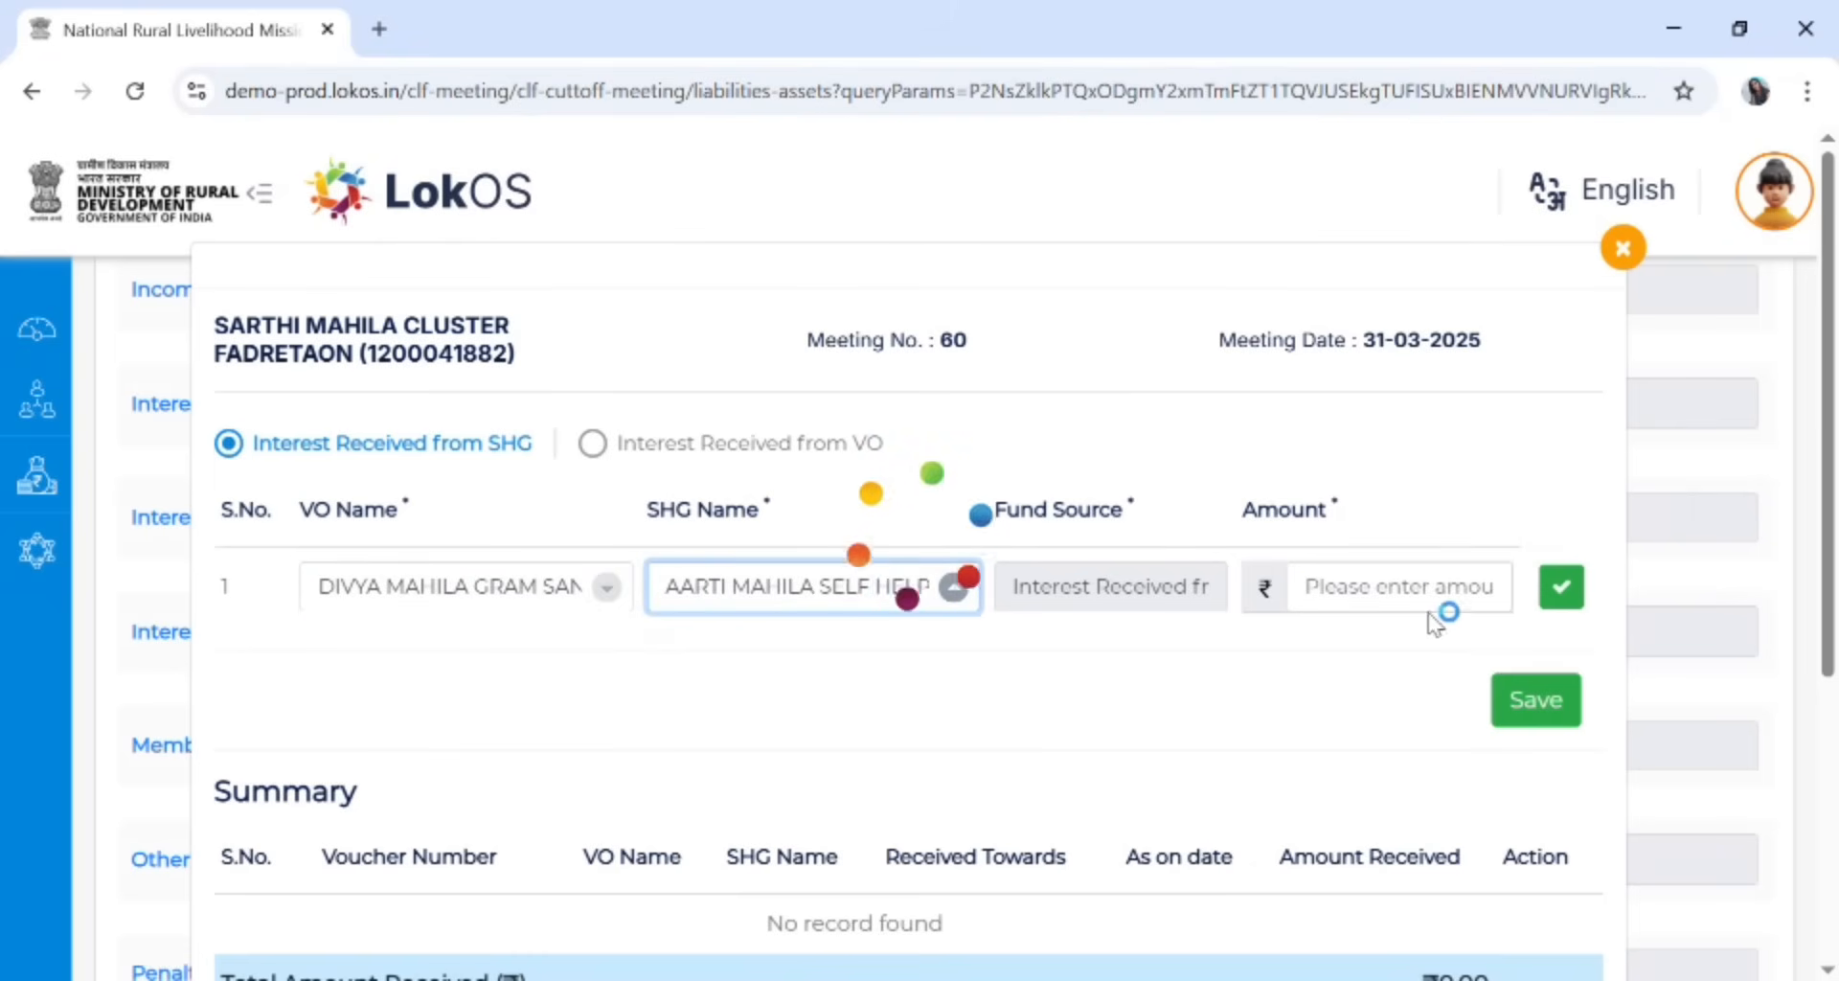
{"action": "left_click", "coordinate": [1403, 599]}
{"action": "type", "text": "2"}
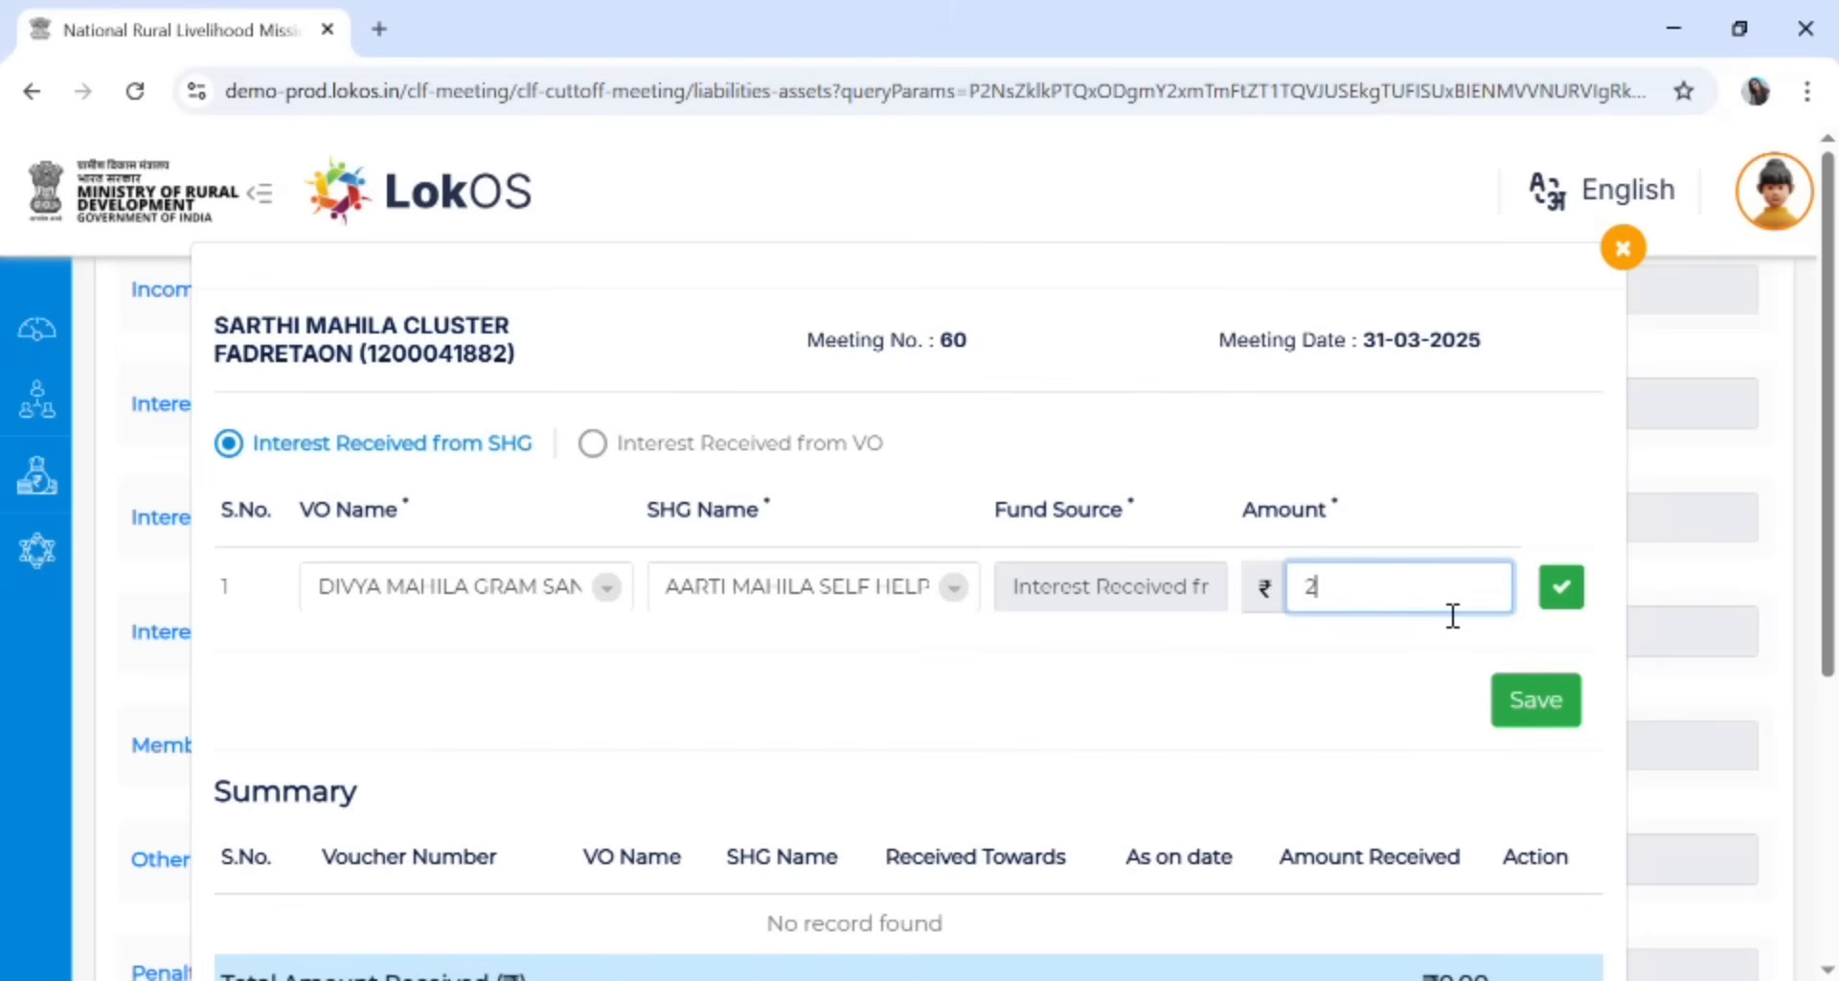
{"action": "type", "text": ",000"}
{"action": "left_click", "coordinate": [1577, 594]}
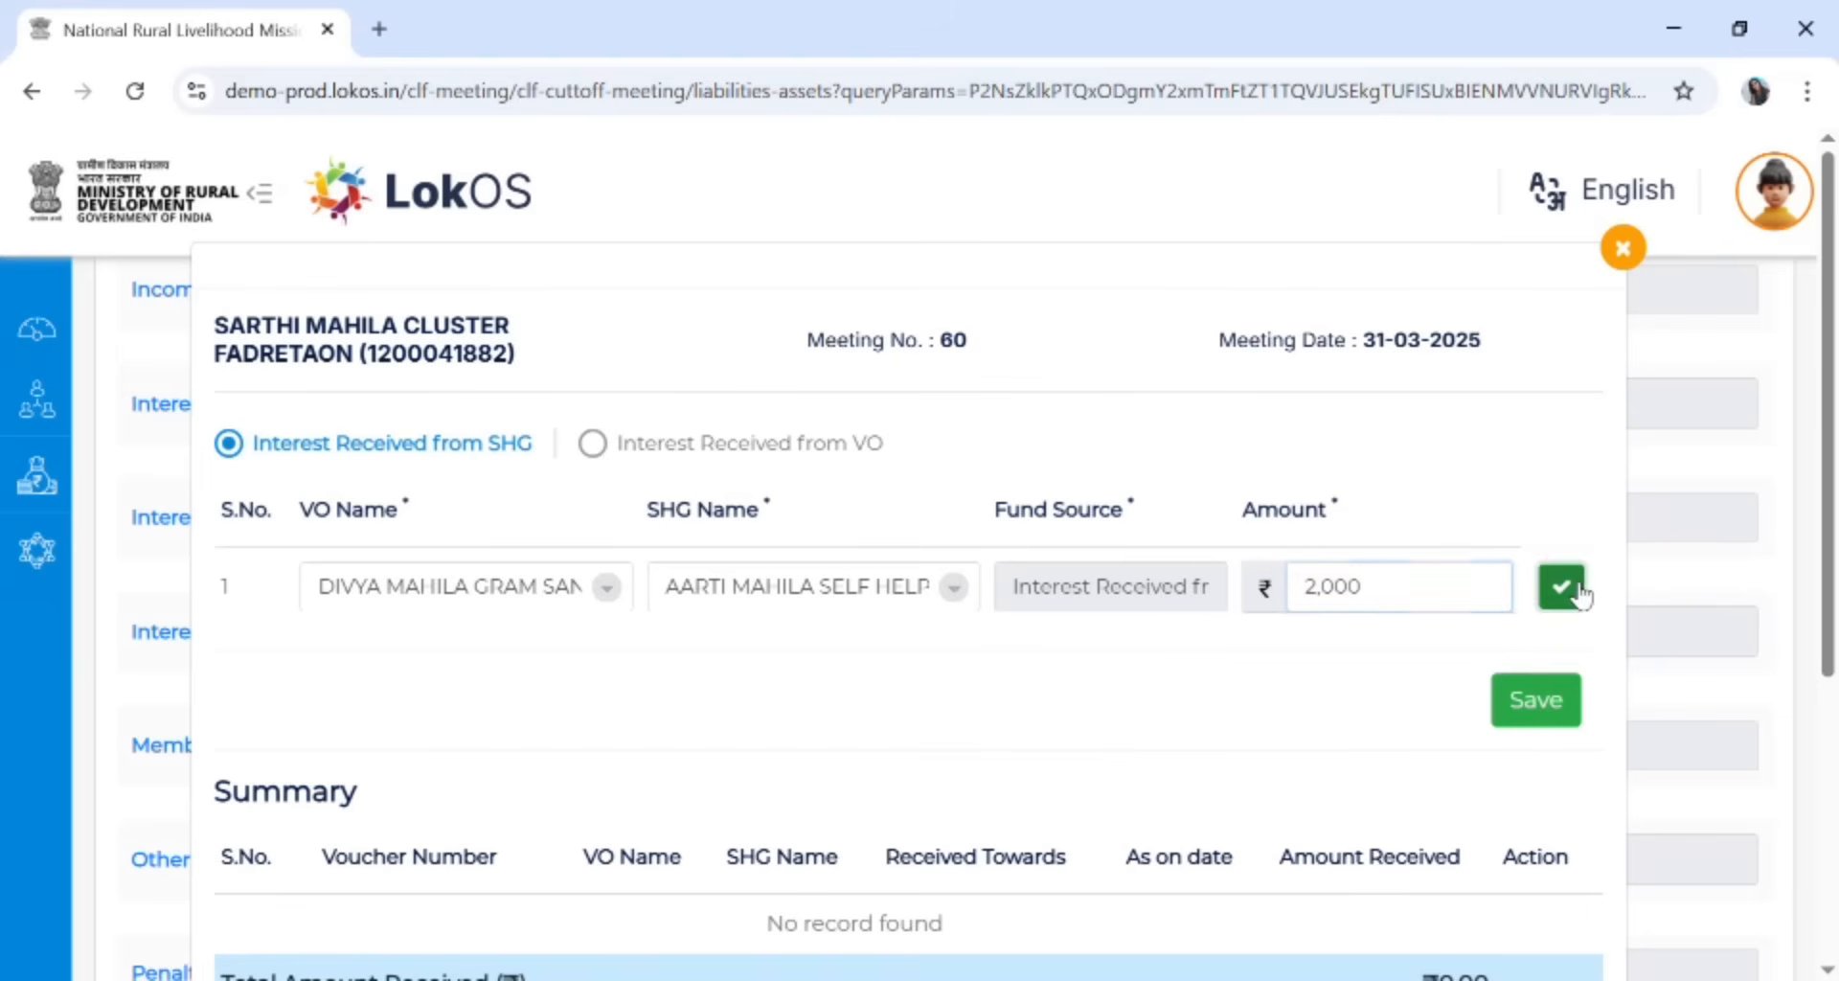
{"action": "left_click", "coordinate": [1558, 714]}
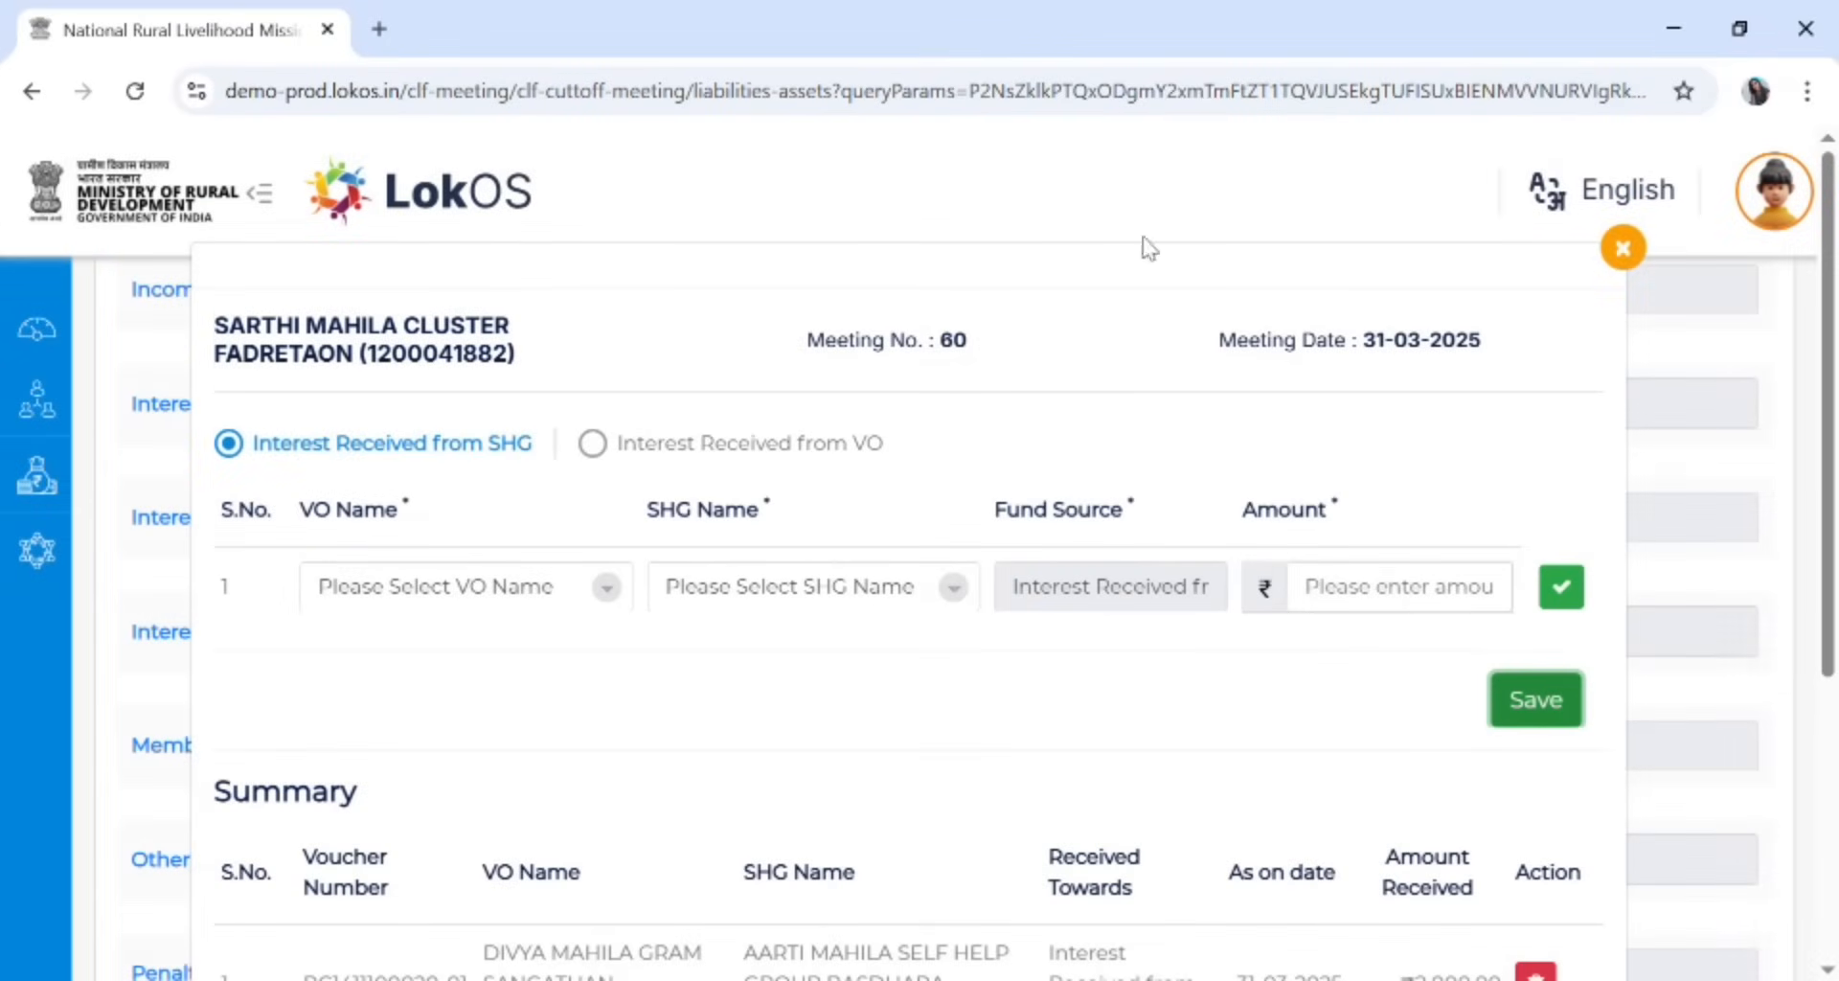
{"action": "left_click", "coordinate": [1622, 248]}
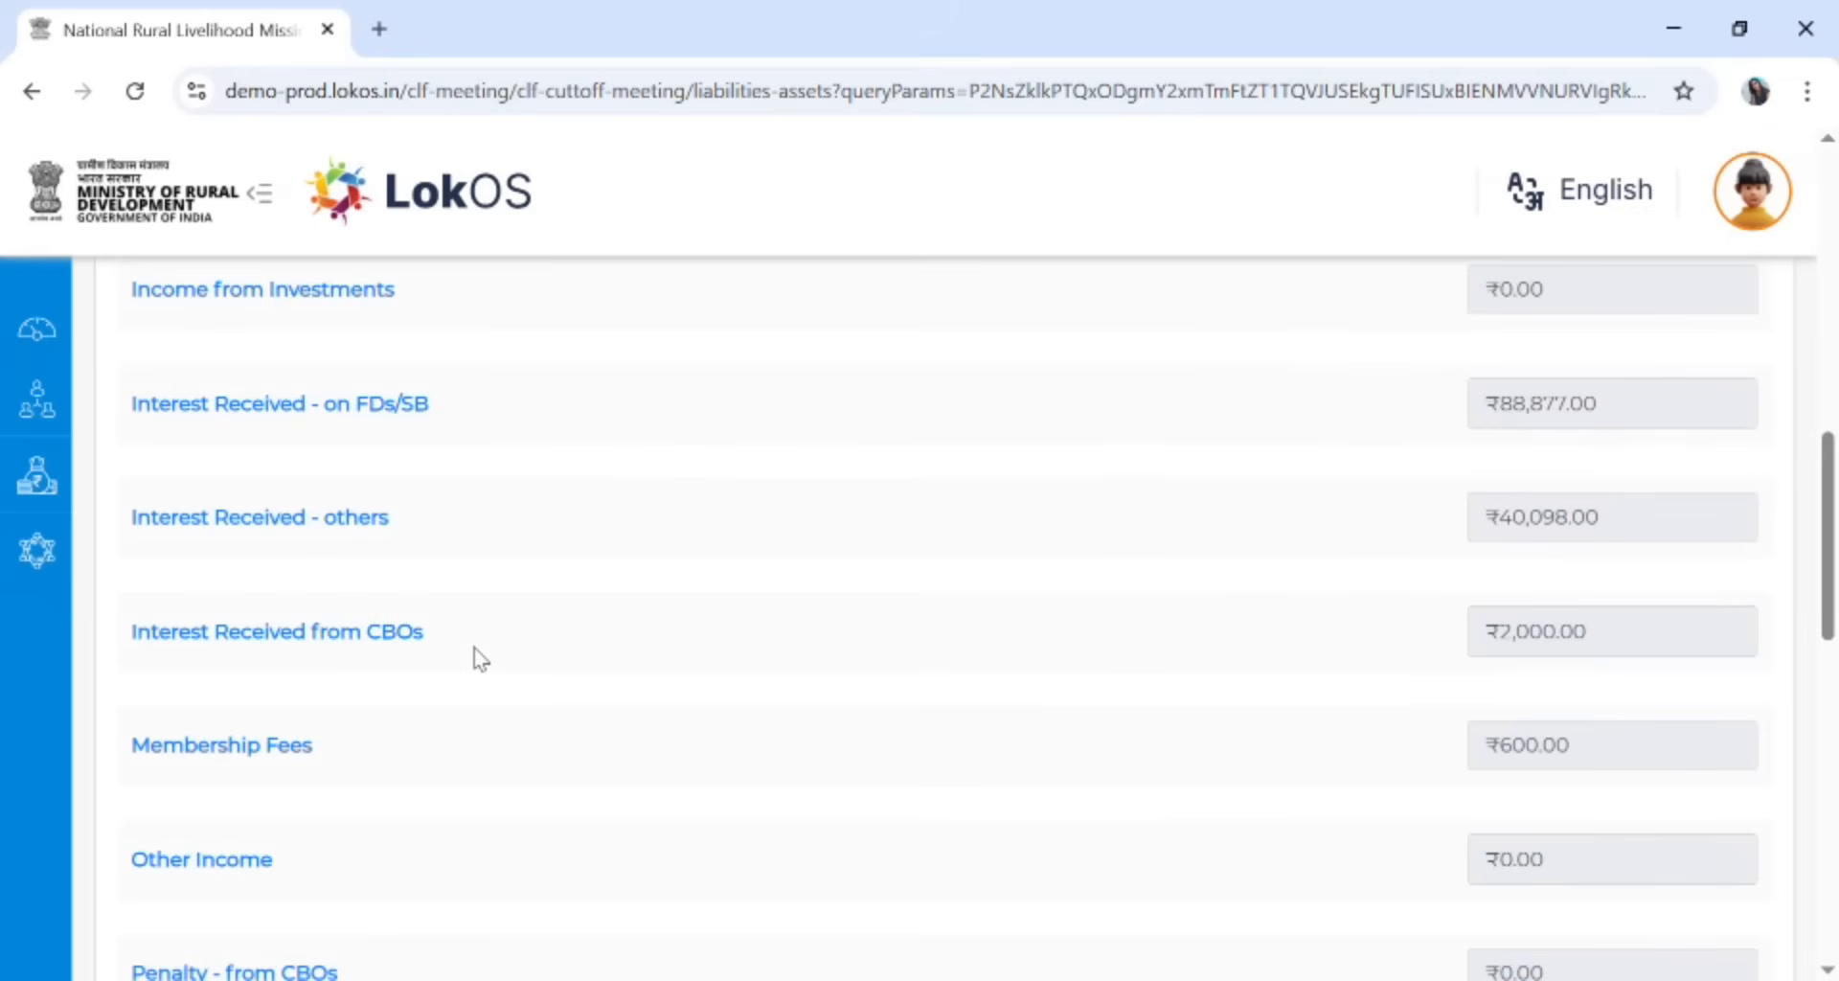
Record ₹20,000 as Other Income with the remark "Mission shakti" and save the entry
{"action": "scroll", "coordinate": [476, 657], "scroll_direction": "down", "scroll_amount": 1}
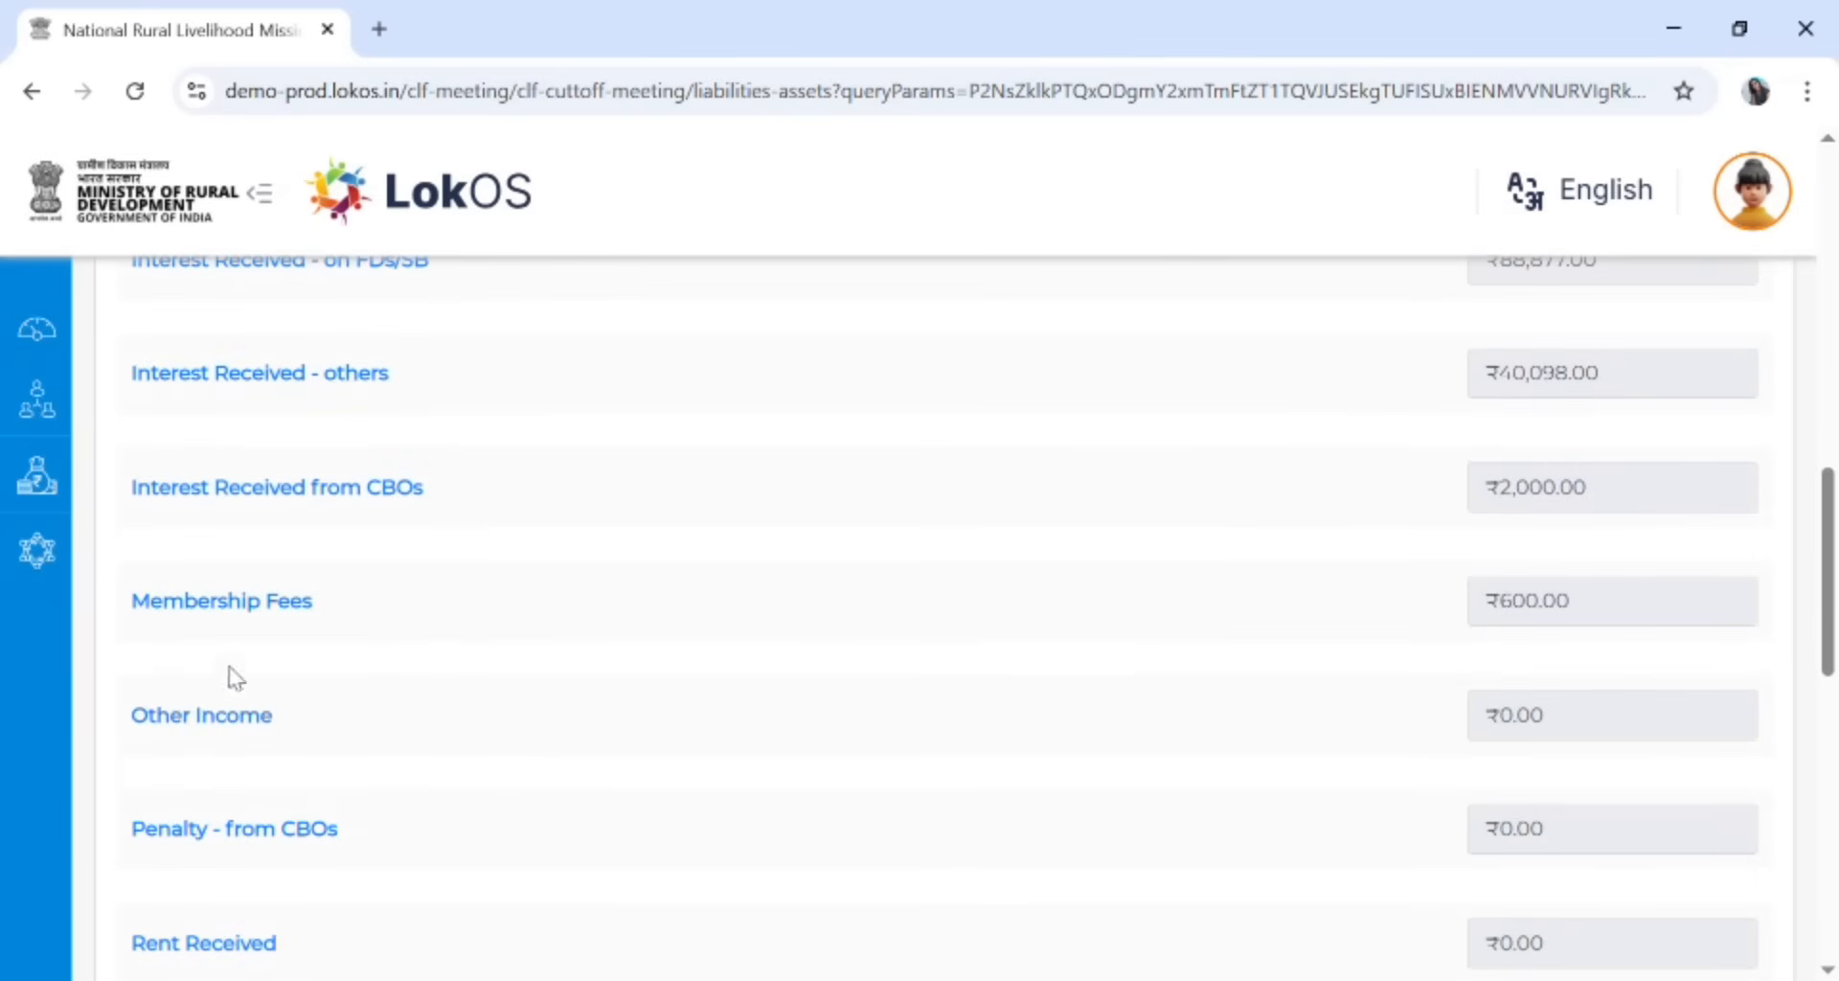
{"action": "scroll", "coordinate": [216, 606], "scroll_direction": "down", "scroll_amount": 1}
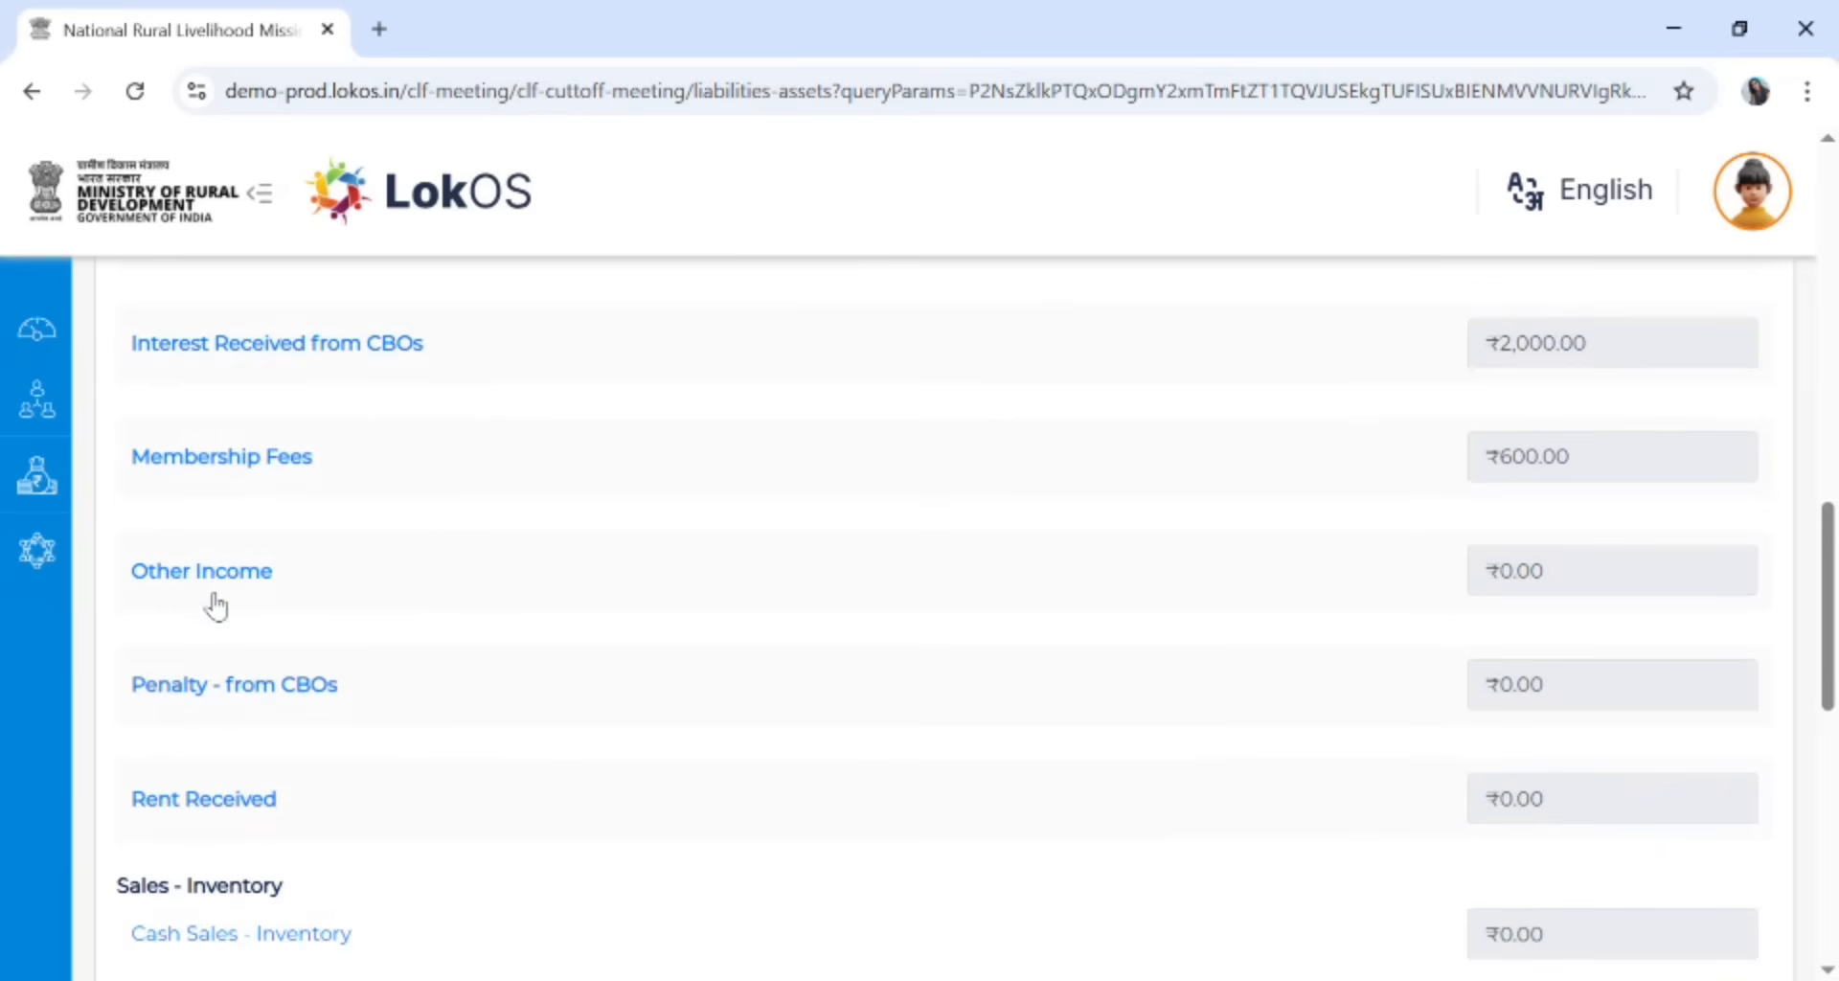
{"action": "left_click", "coordinate": [206, 584]}
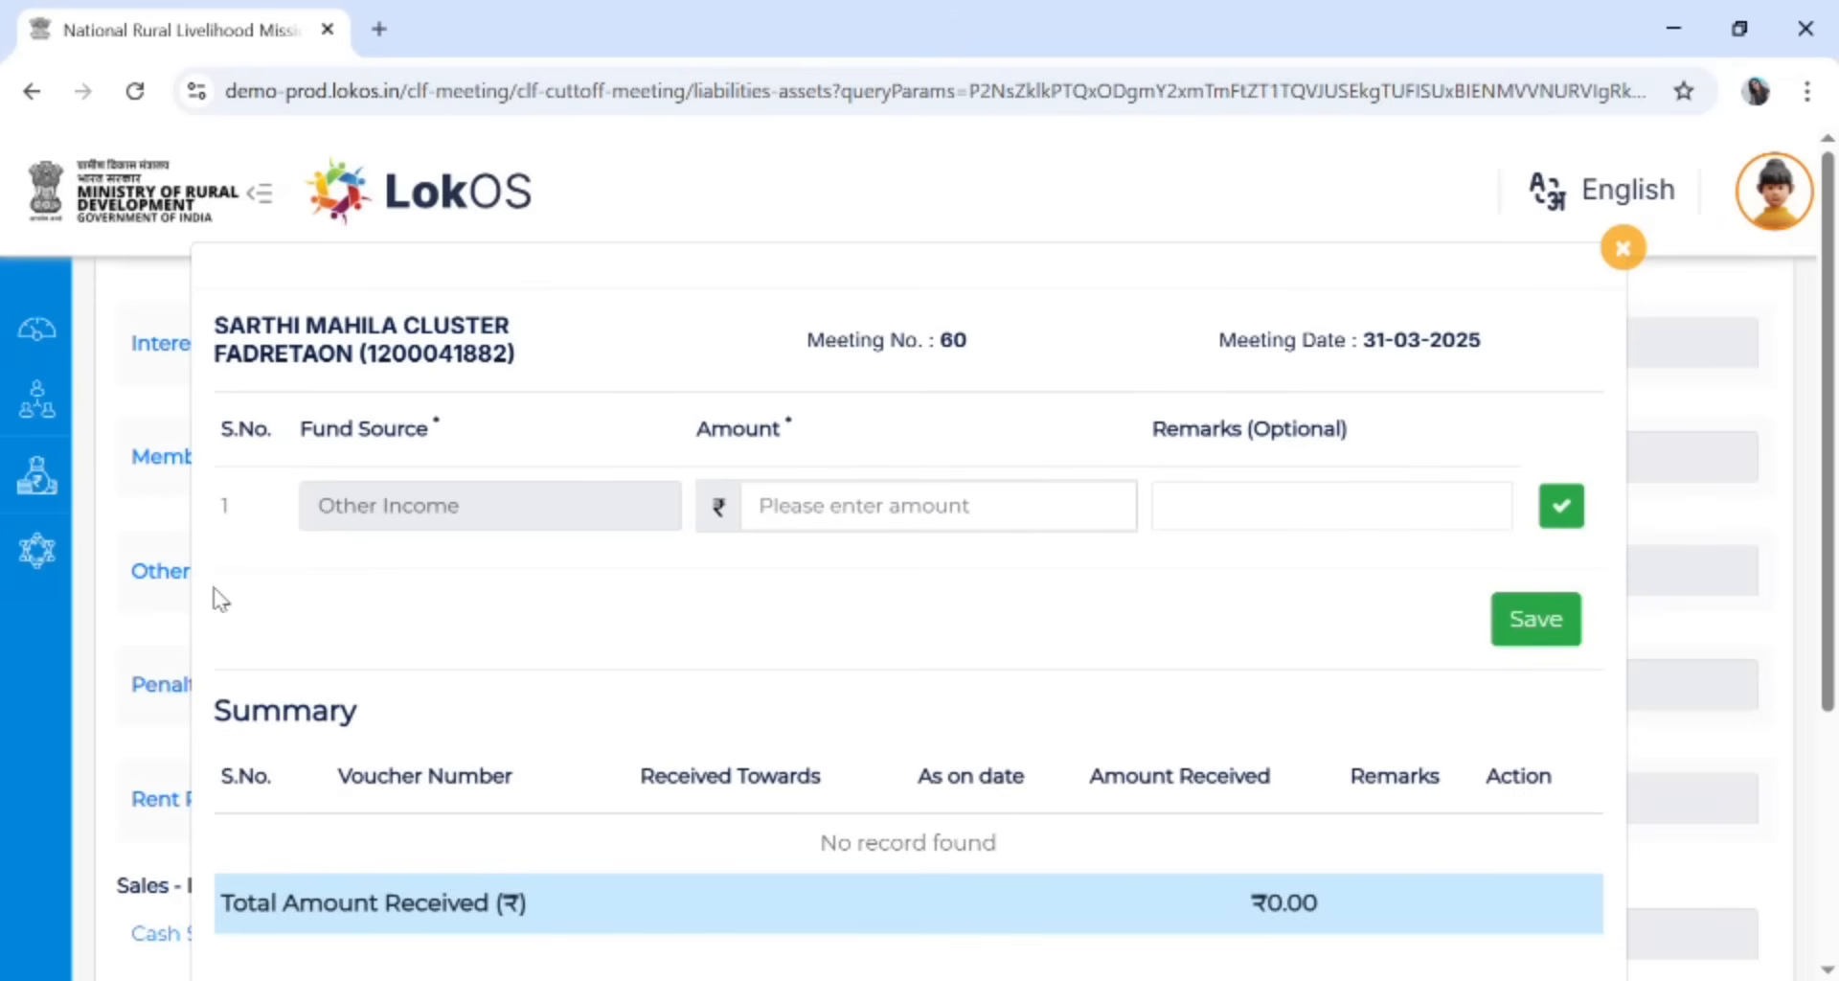
{"action": "left_click", "coordinate": [830, 509]}
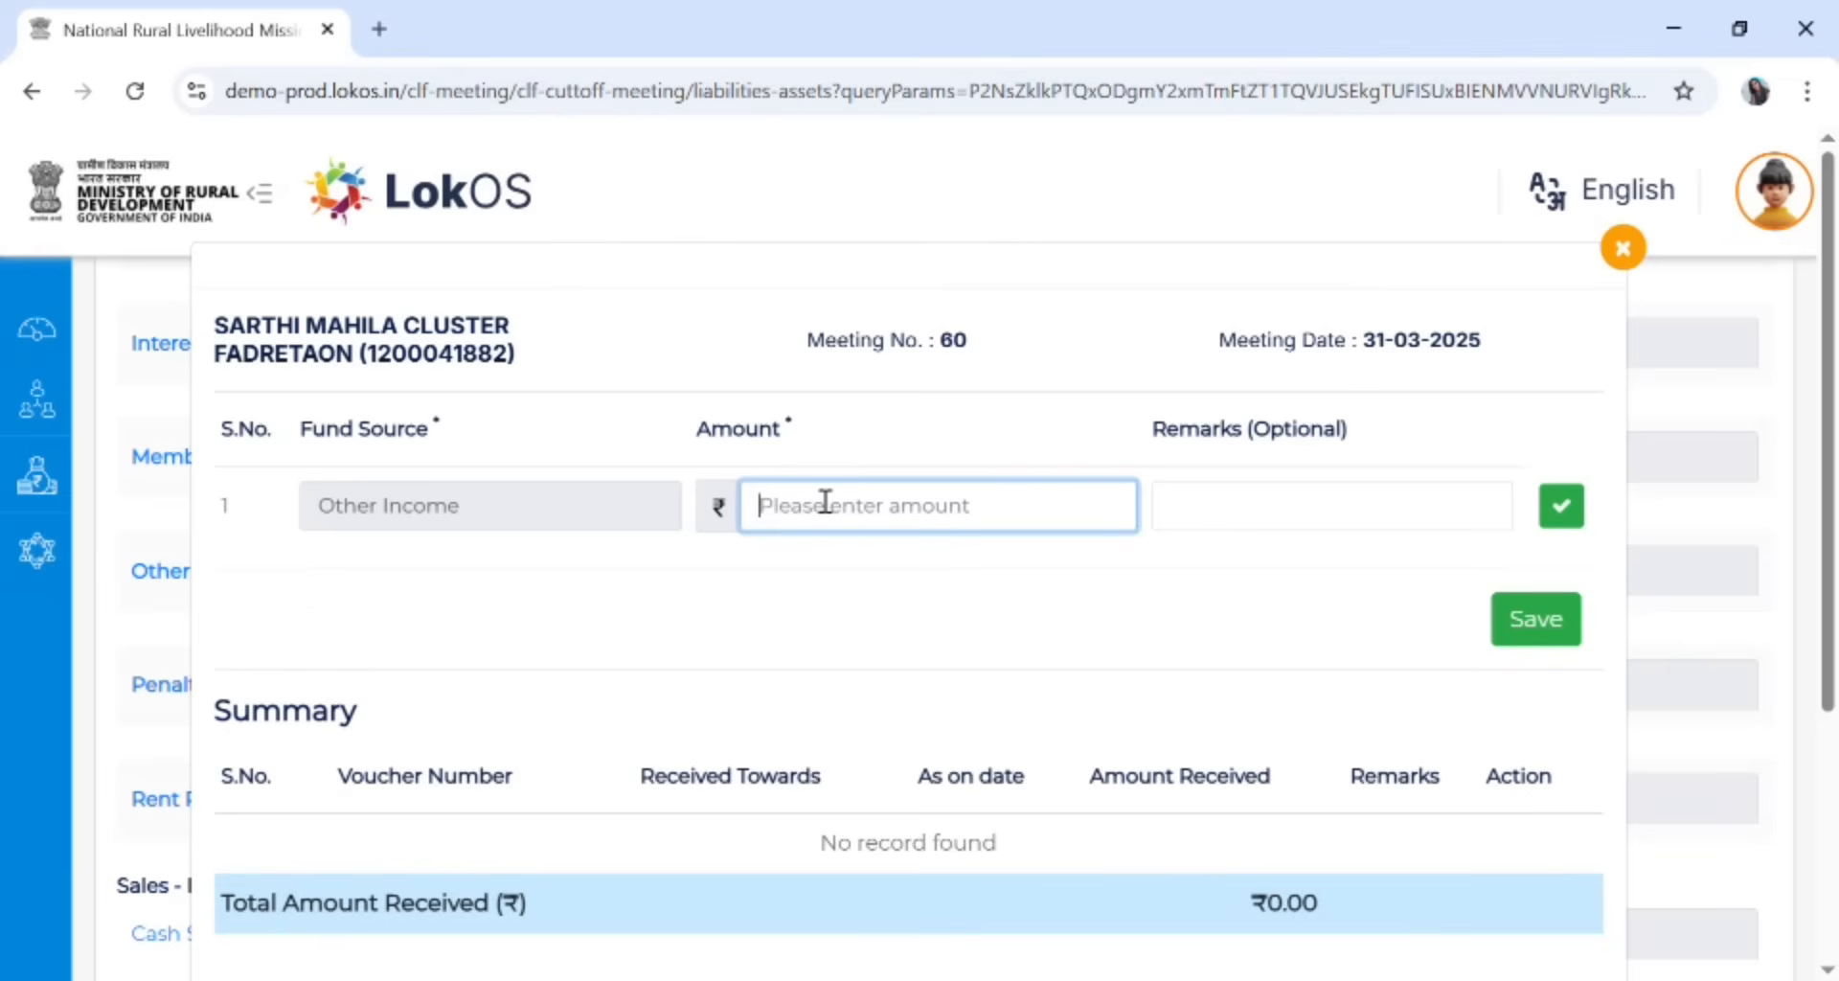
{"action": "type", "text": "200000"}
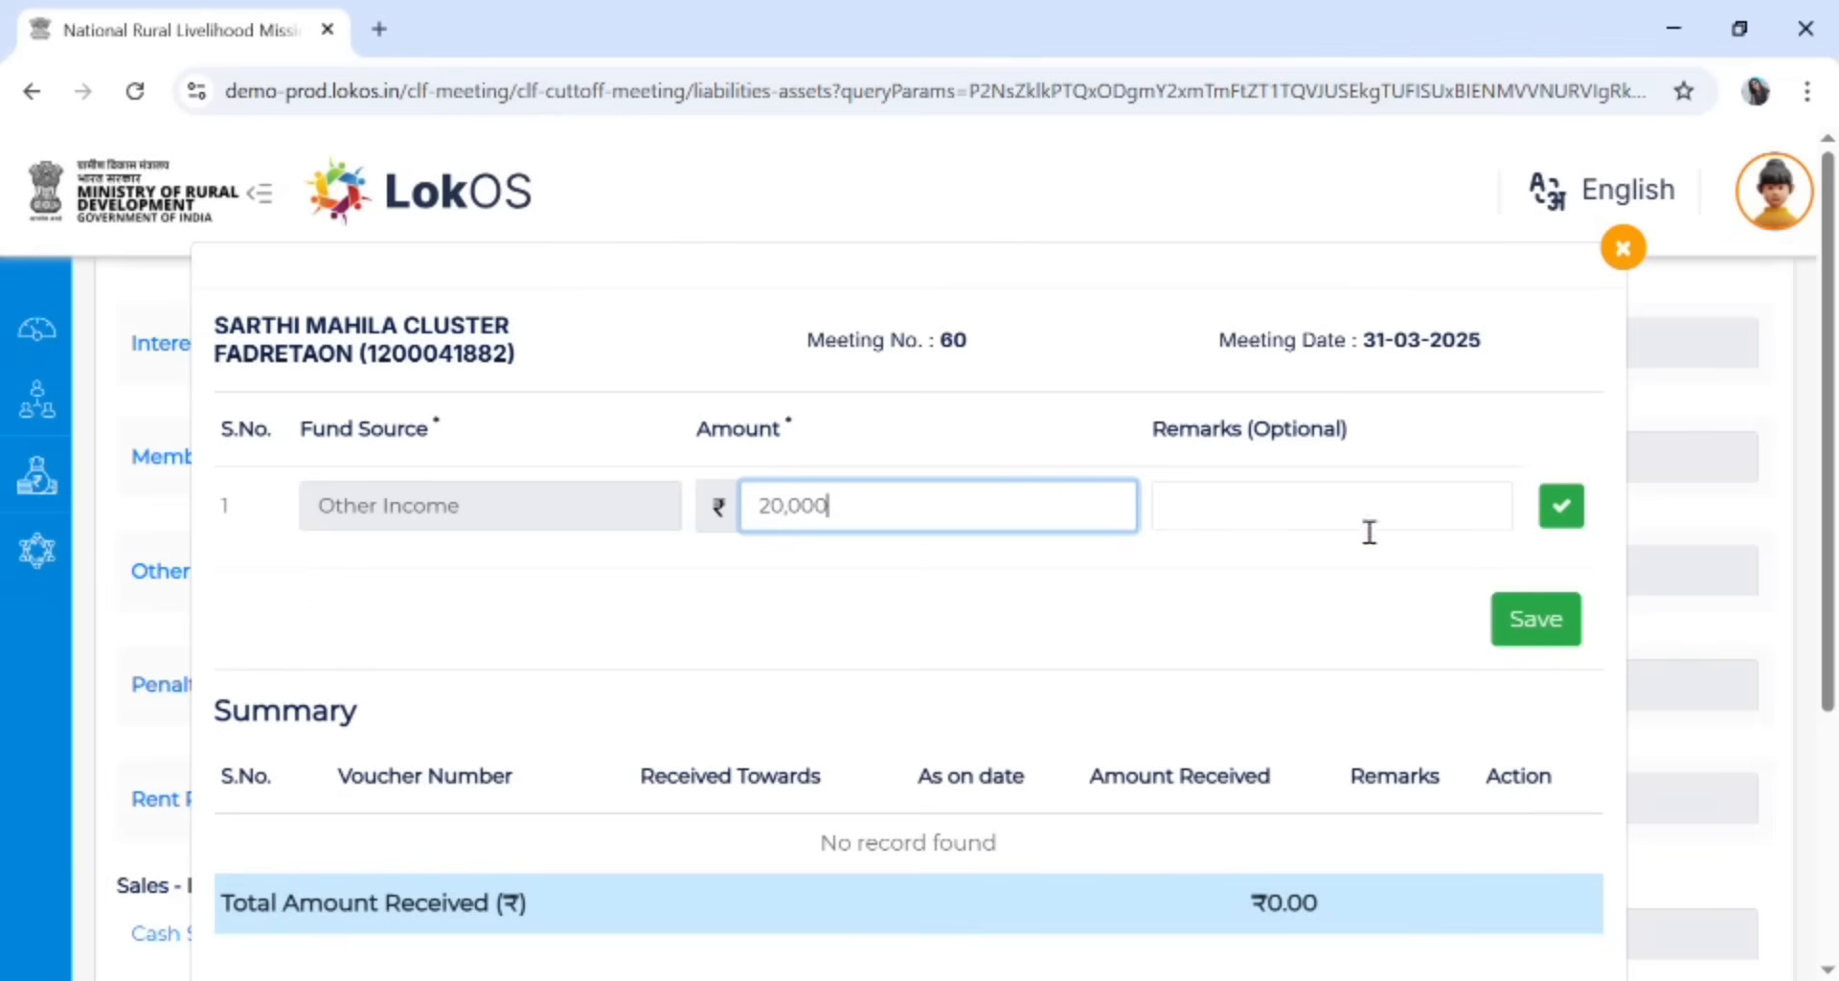
{"action": "left_click", "coordinate": [1356, 527]}
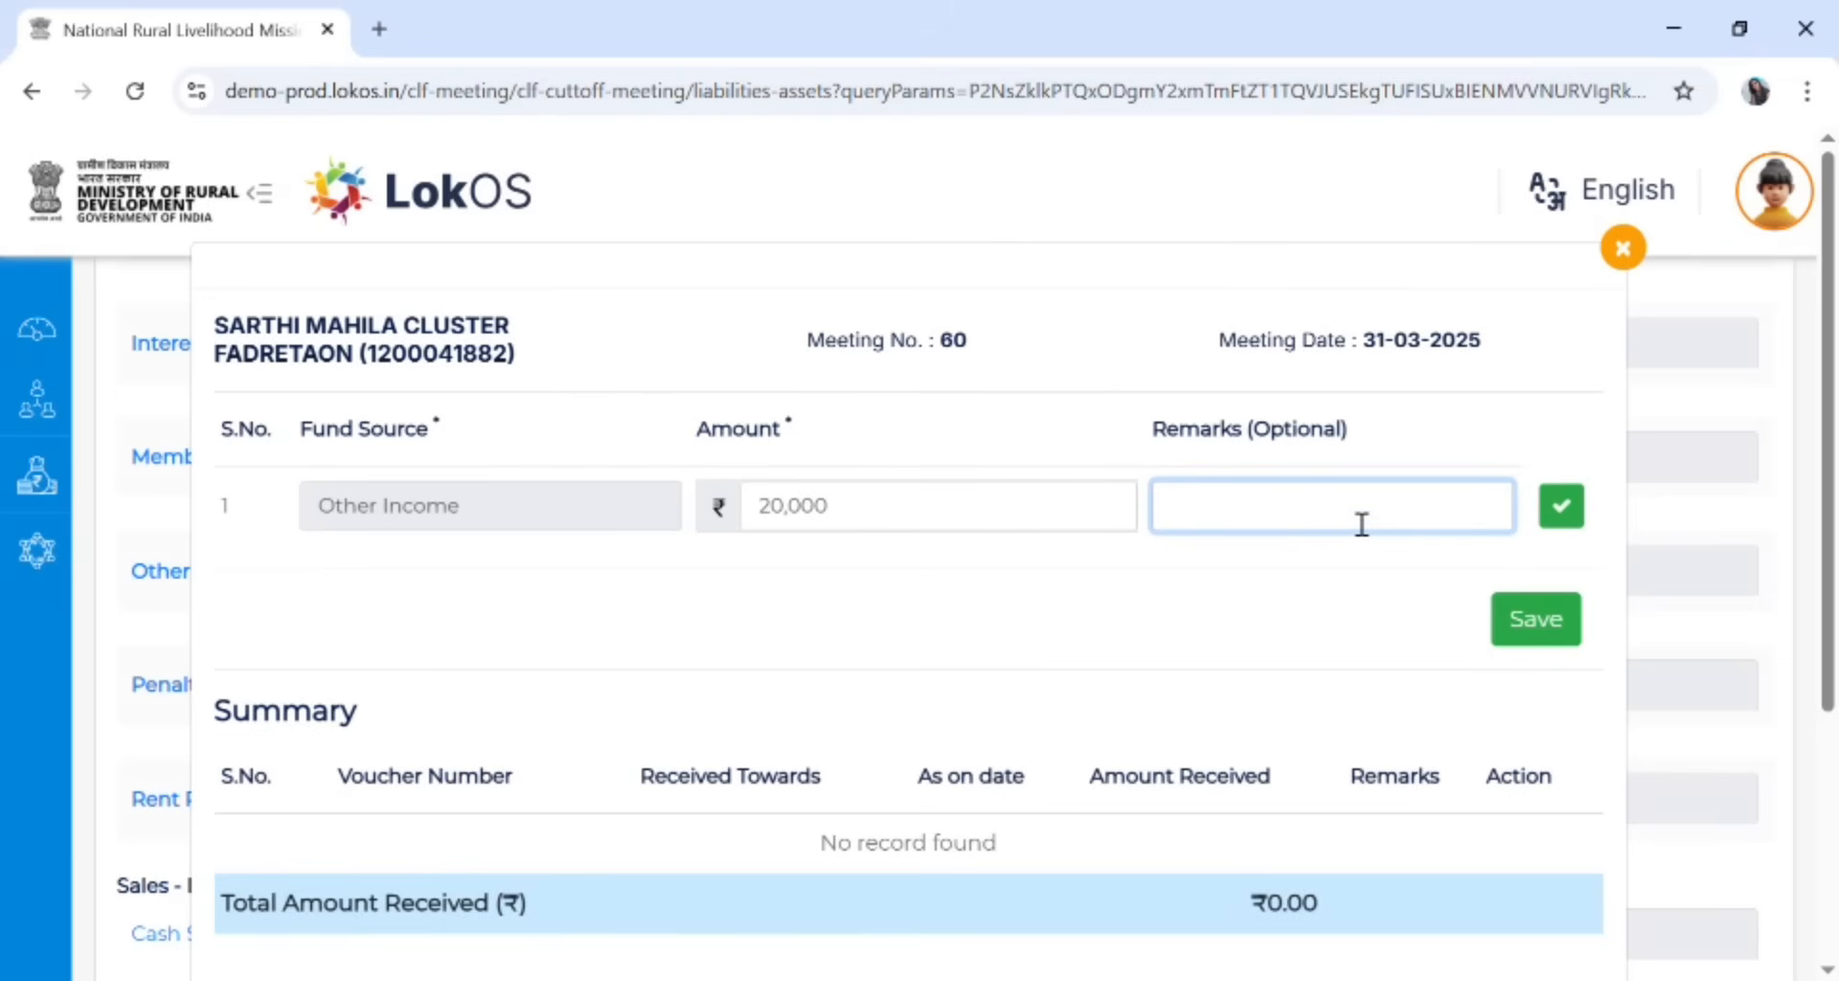
{"action": "type", "text": "Mission shakti"}
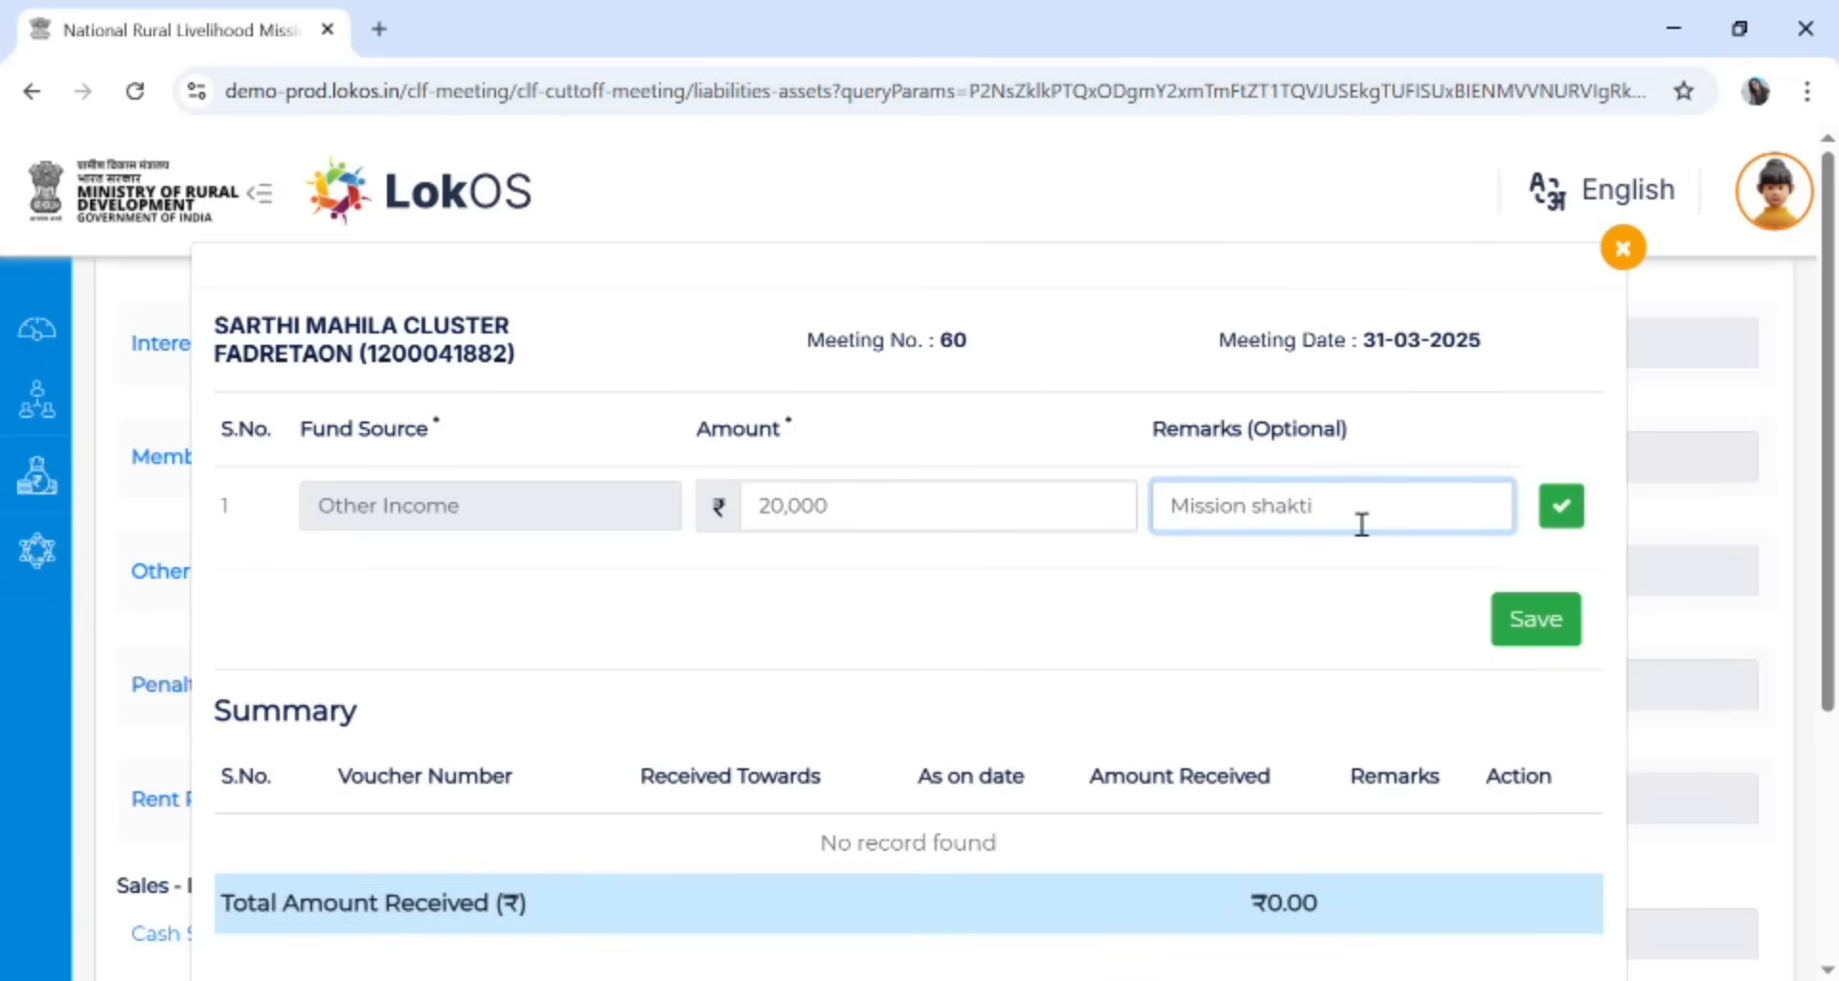
{"action": "left_click", "coordinate": [1575, 510]}
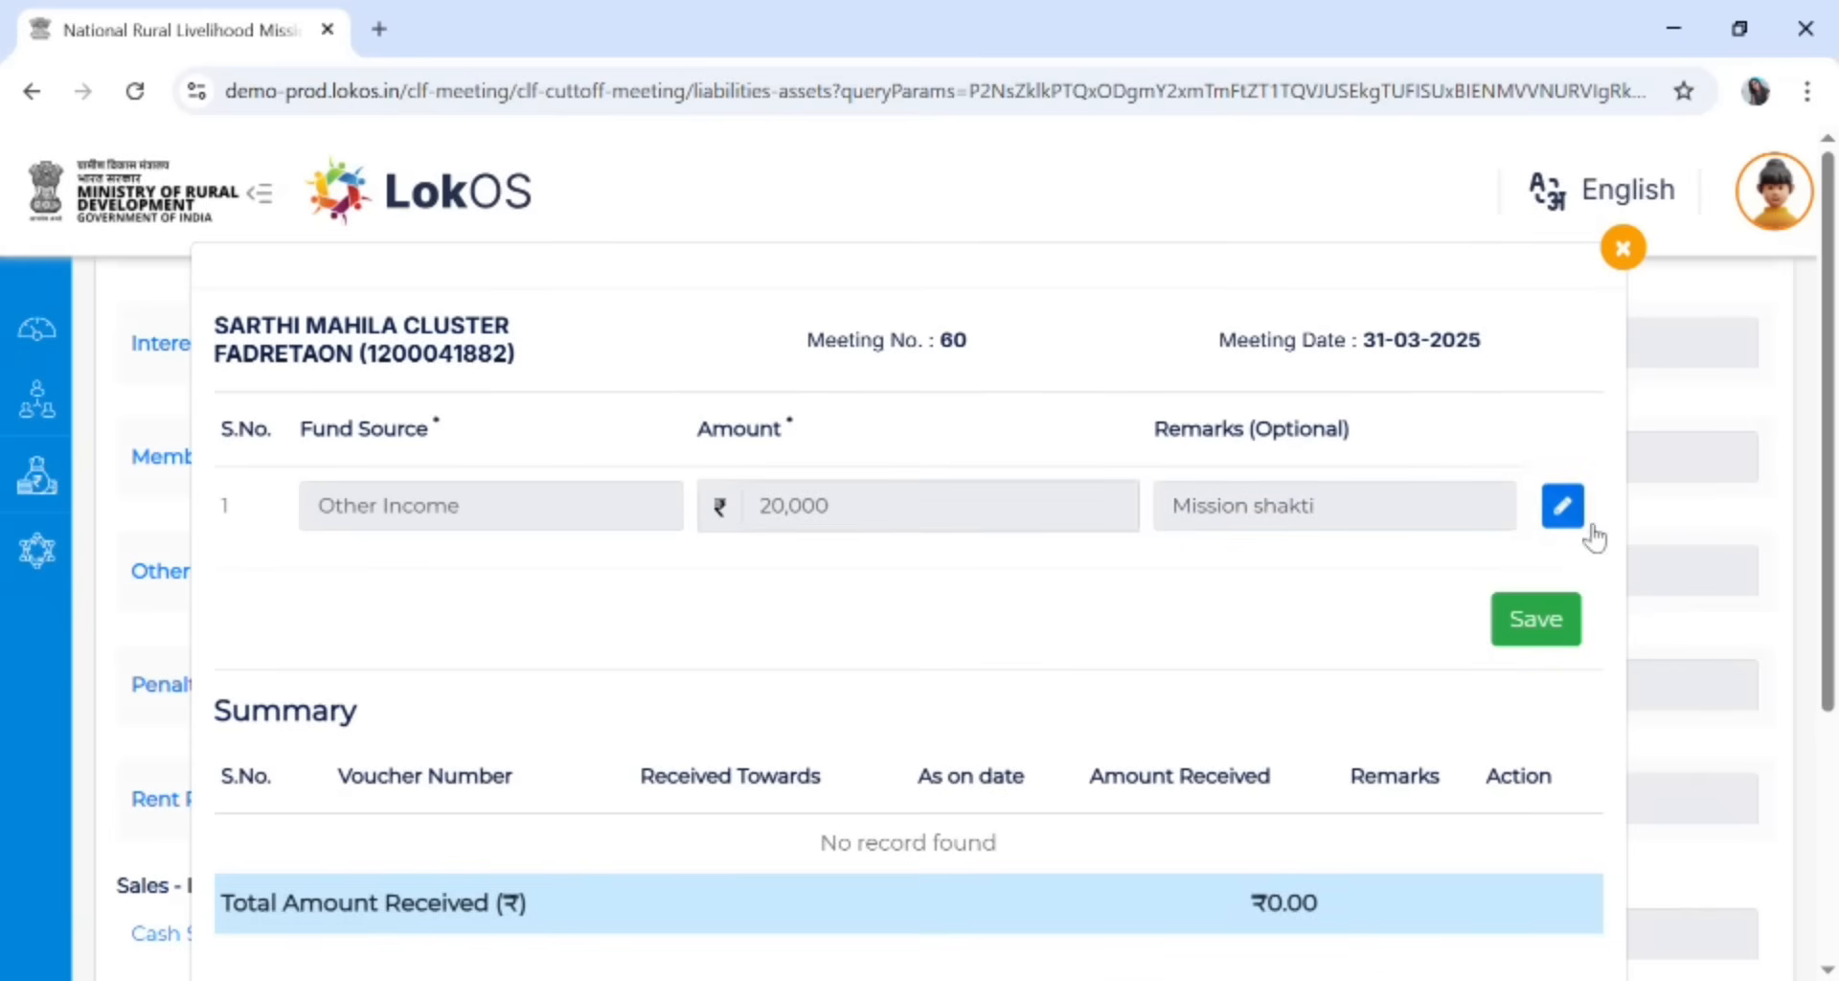
{"action": "left_click", "coordinate": [1566, 628]}
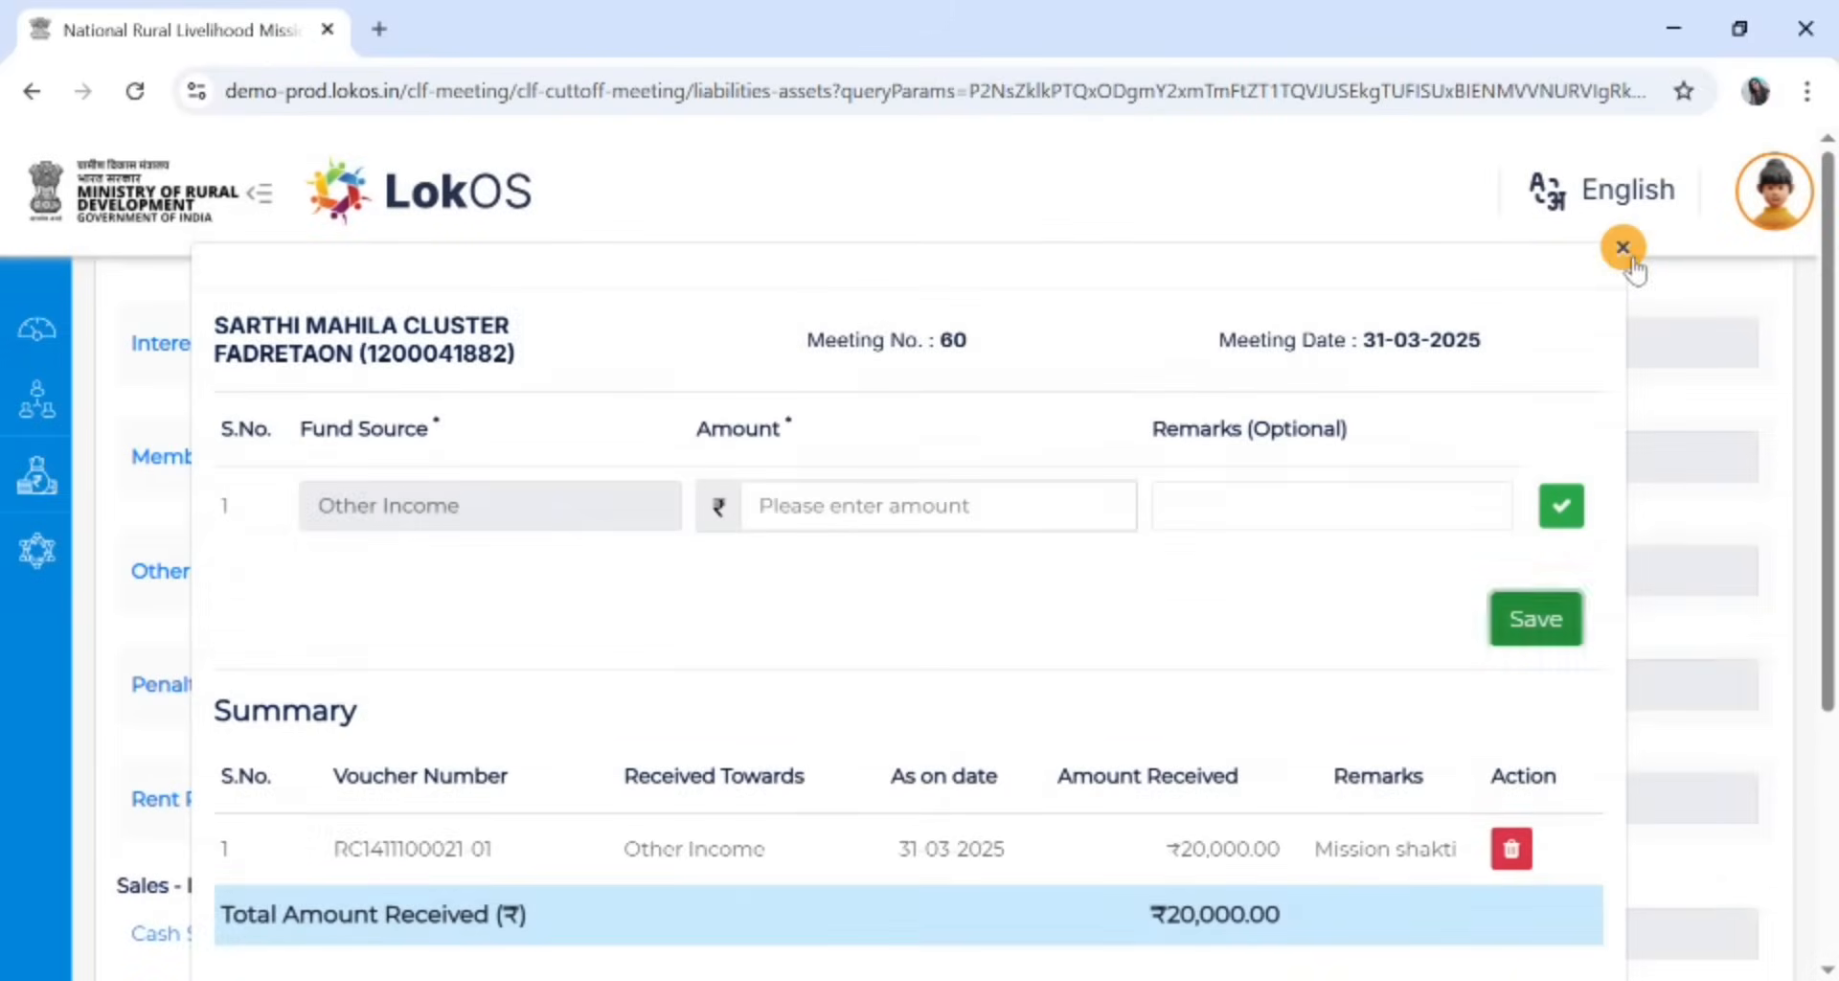
Close the Other Income form, view the VO option of the Penalty - from CBOs form, and close it without entering an amount
{"action": "left_click", "coordinate": [1623, 253]}
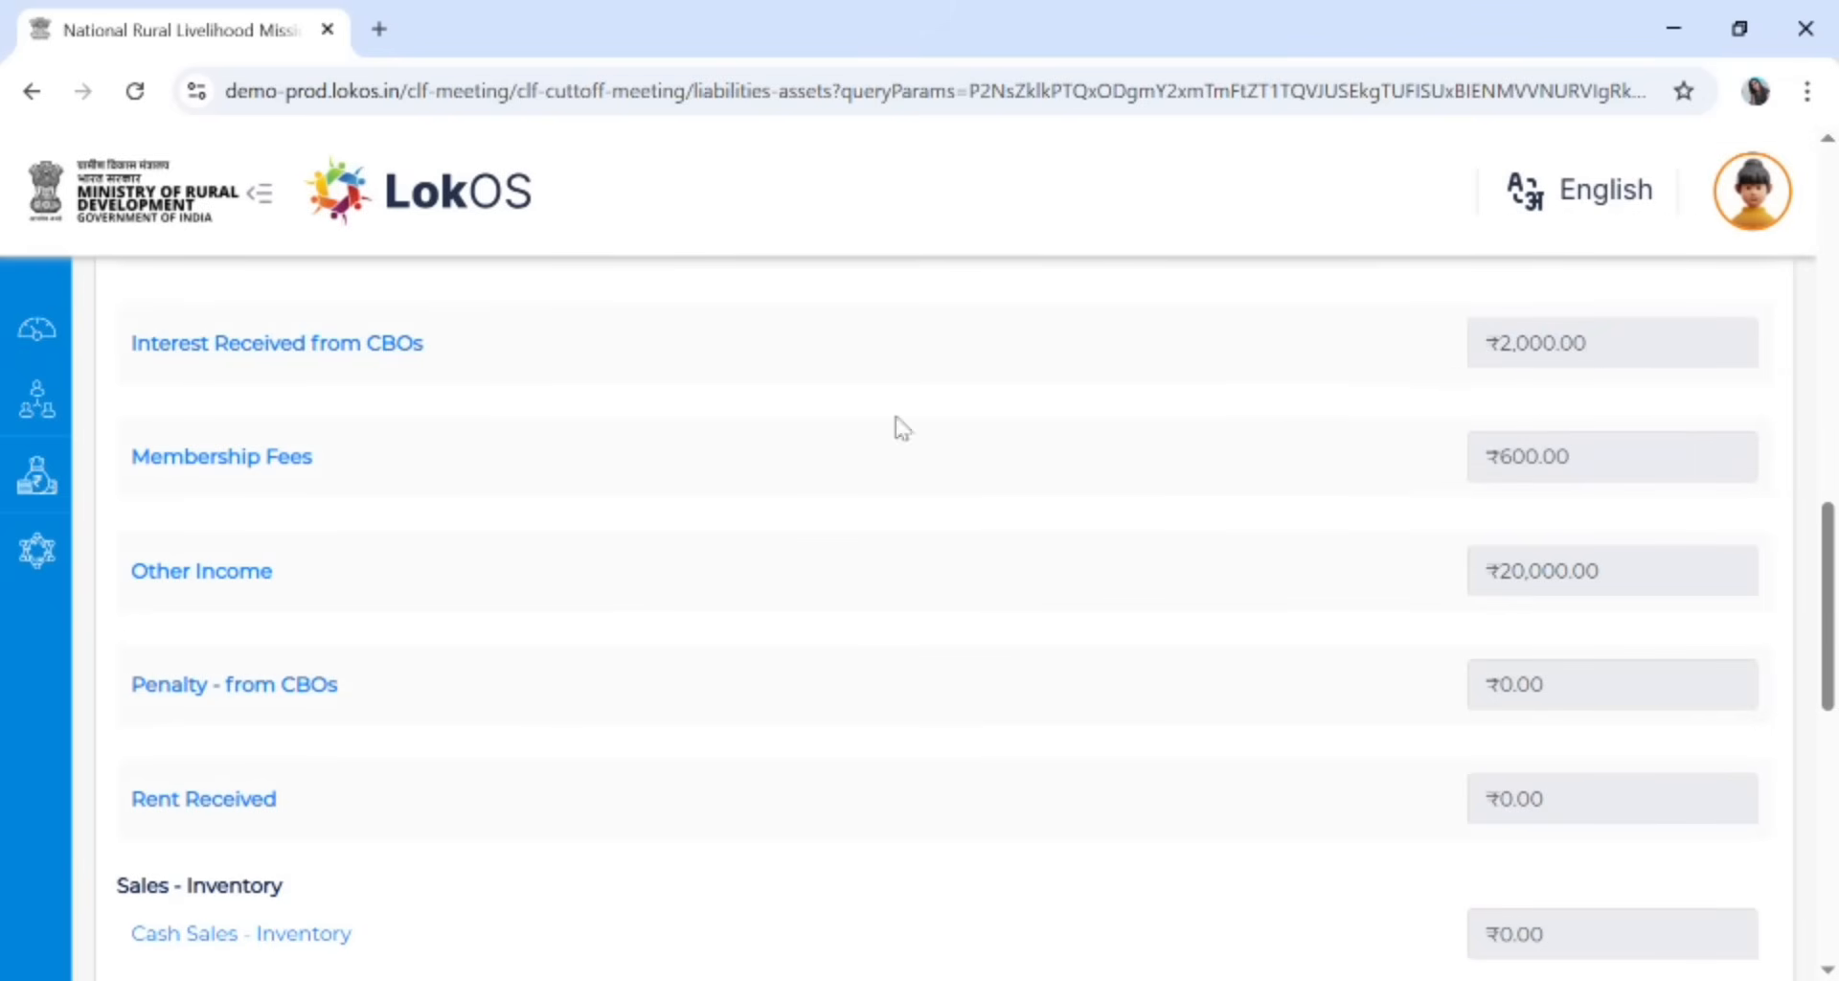
{"action": "left_click", "coordinate": [247, 706]}
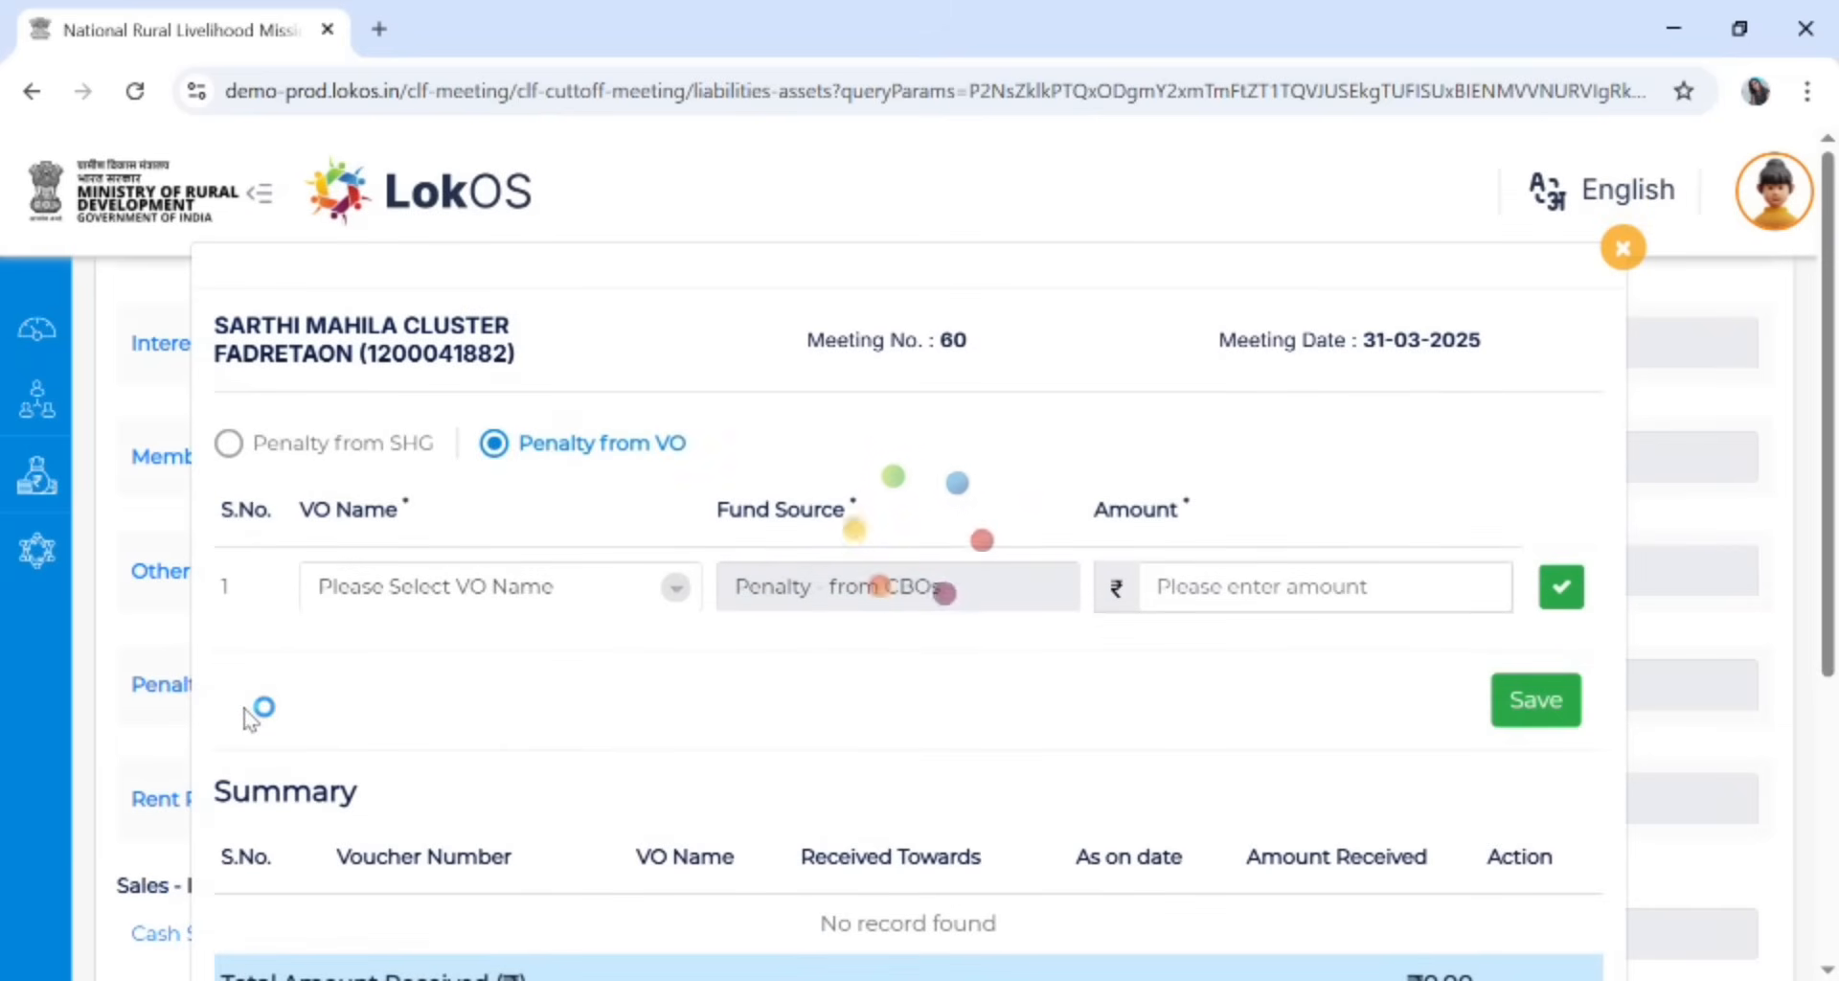
{"action": "left_click", "coordinate": [670, 587]}
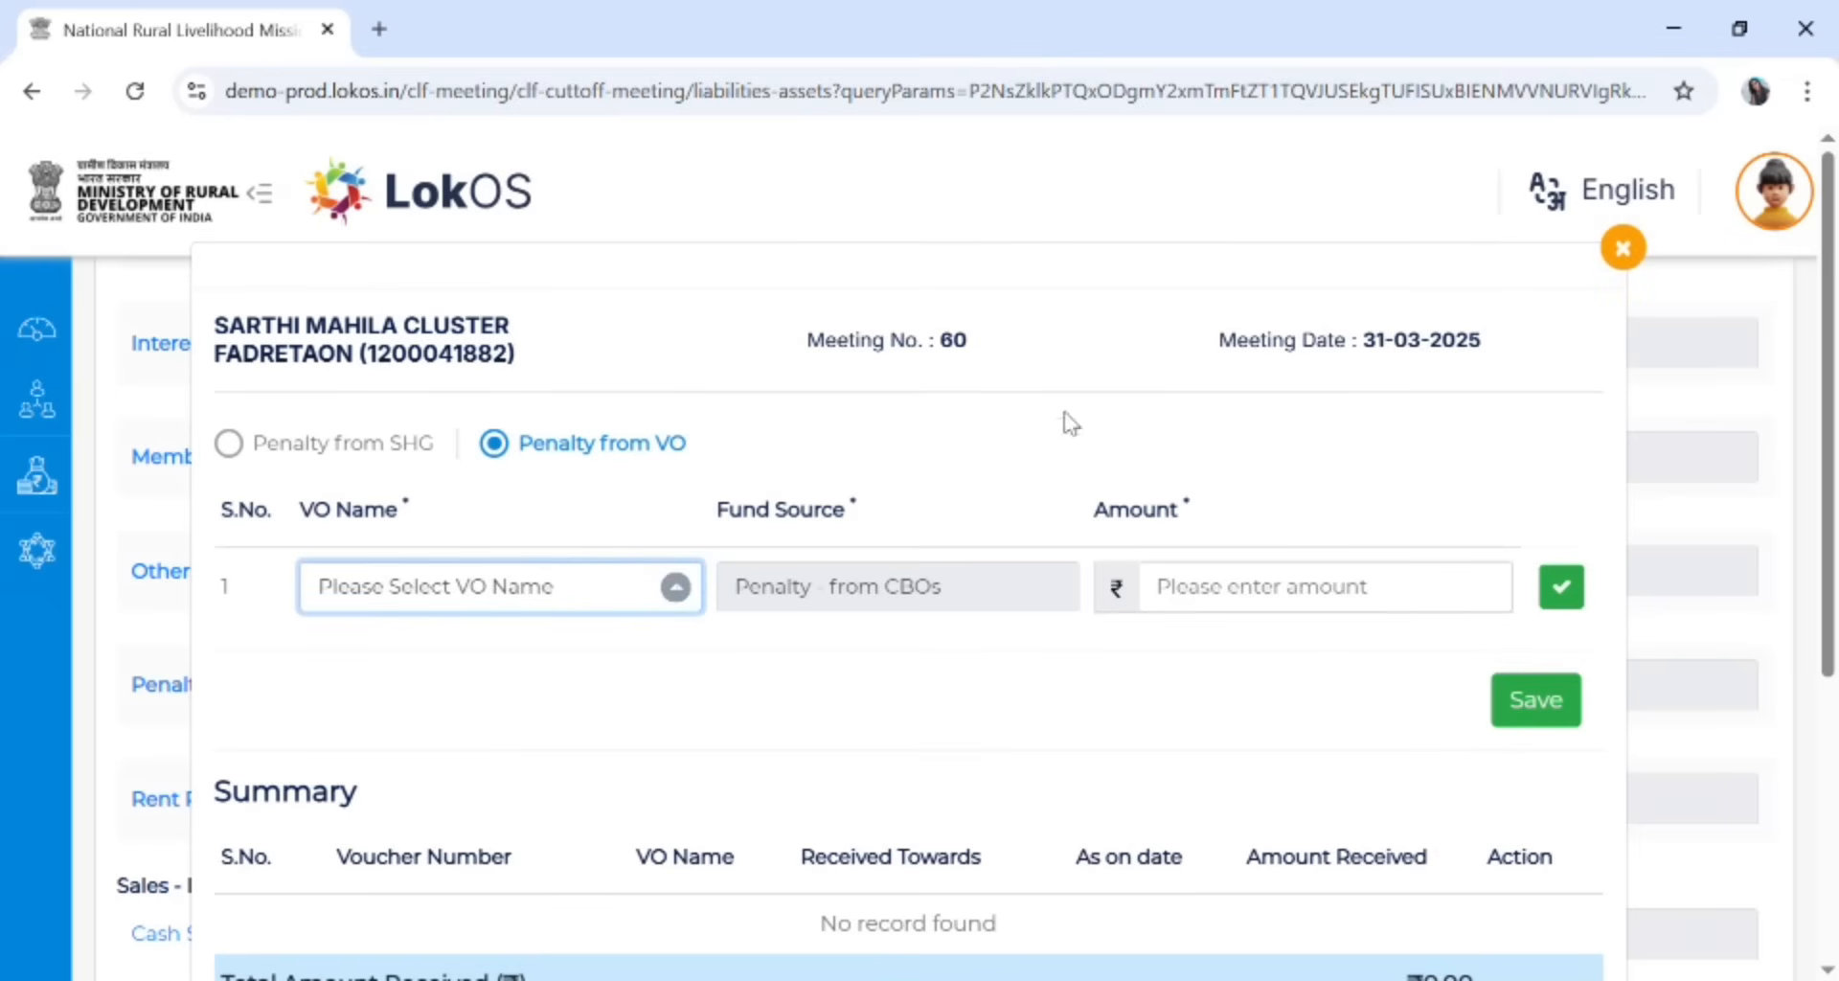
{"action": "left_click", "coordinate": [1623, 249]}
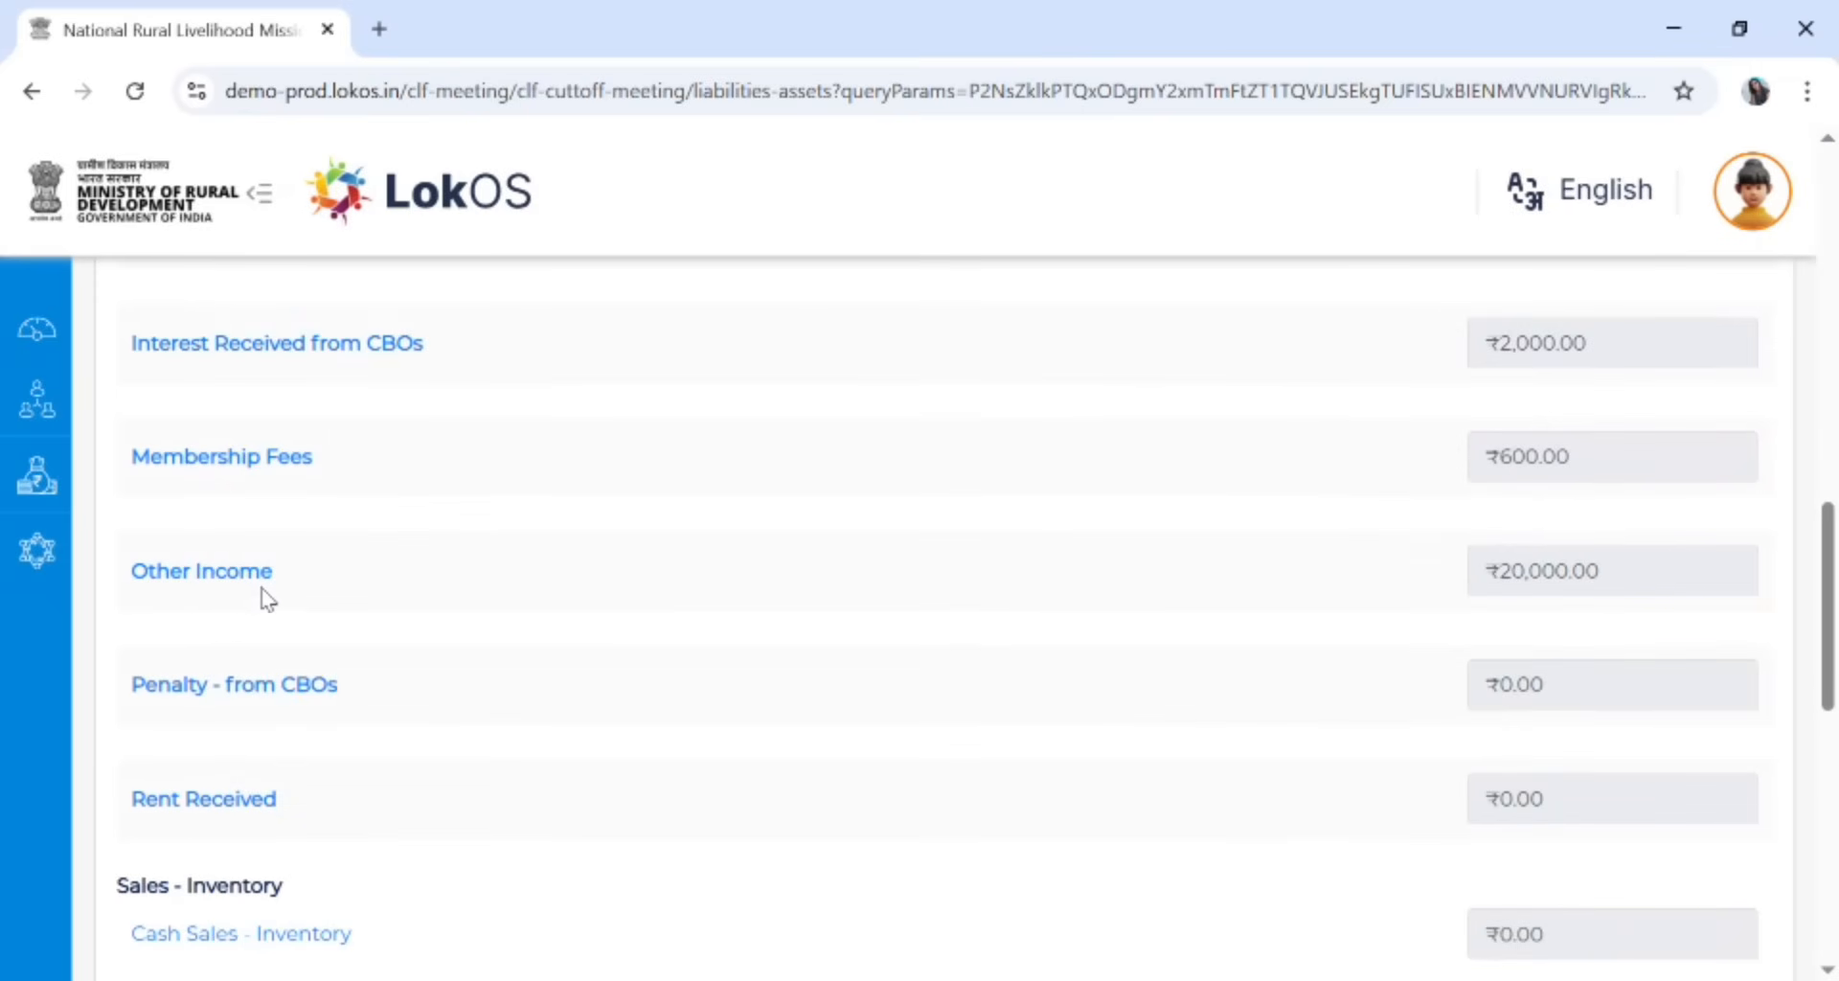
Record ₹1,000 as Other Income with the remark "all VO penalty", save the entry, and close the form
{"action": "left_click", "coordinate": [236, 575]}
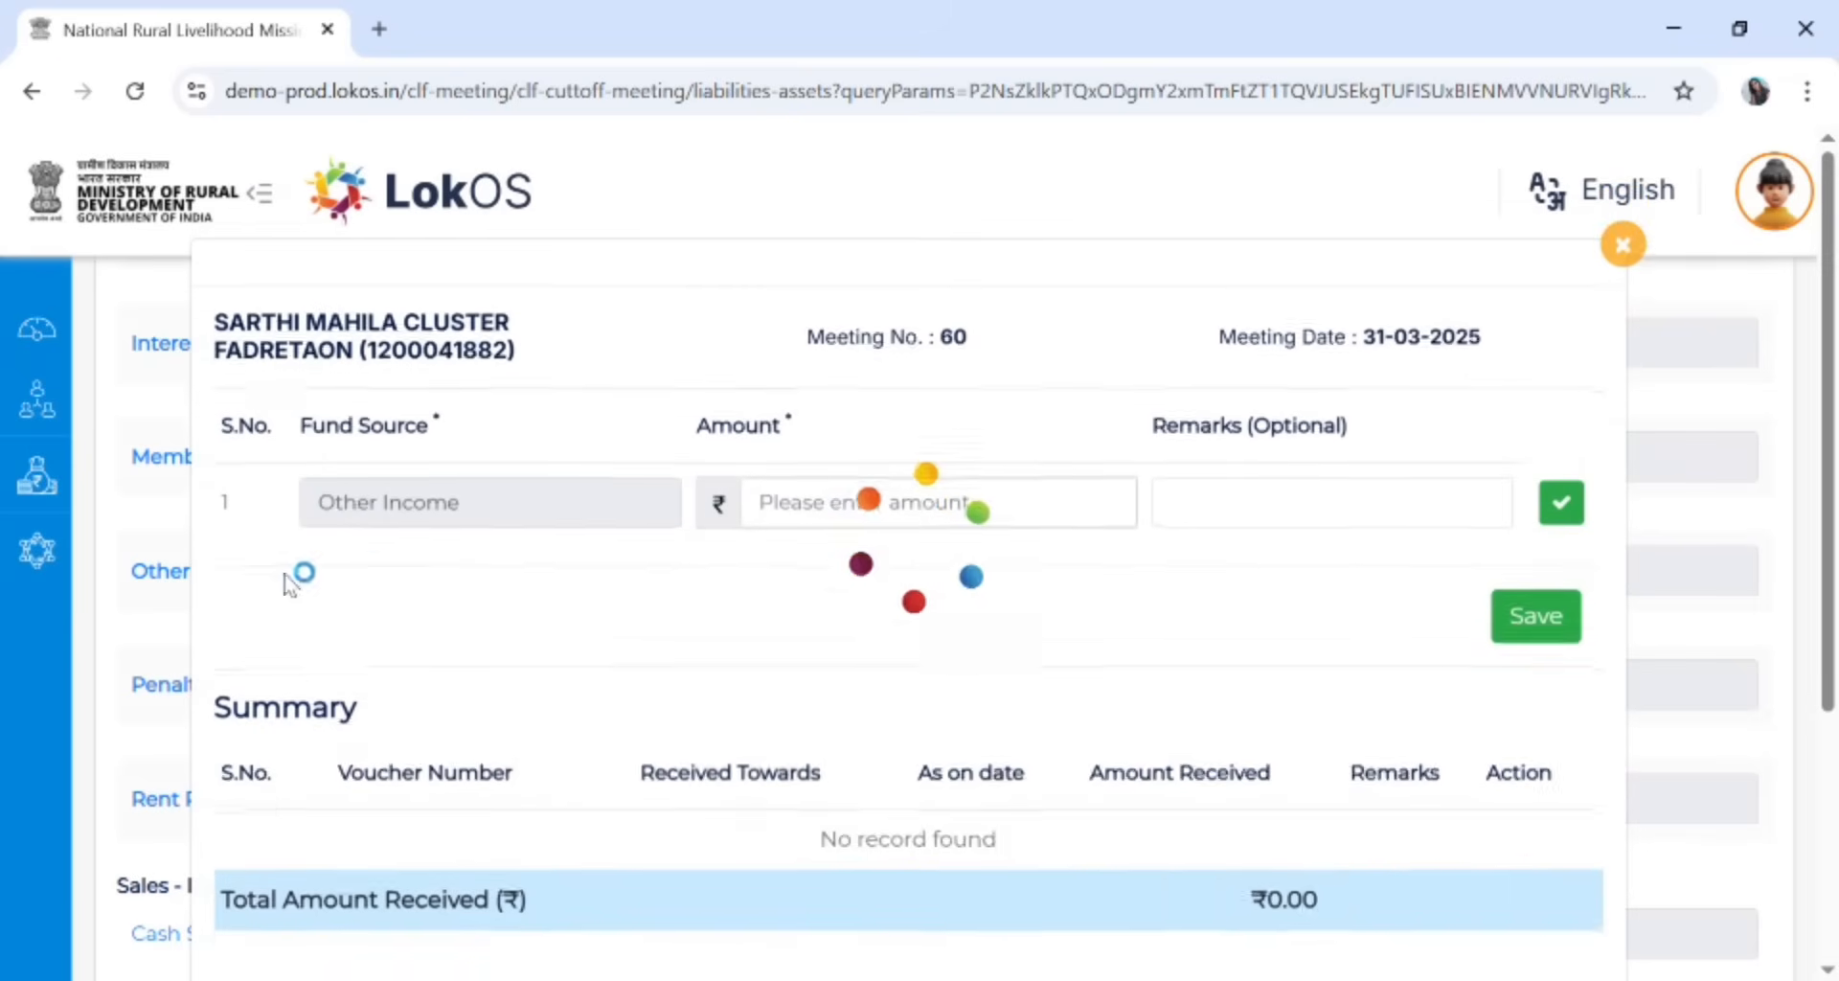
{"action": "left_click", "coordinate": [929, 513]}
{"action": "type", "text": "1"}
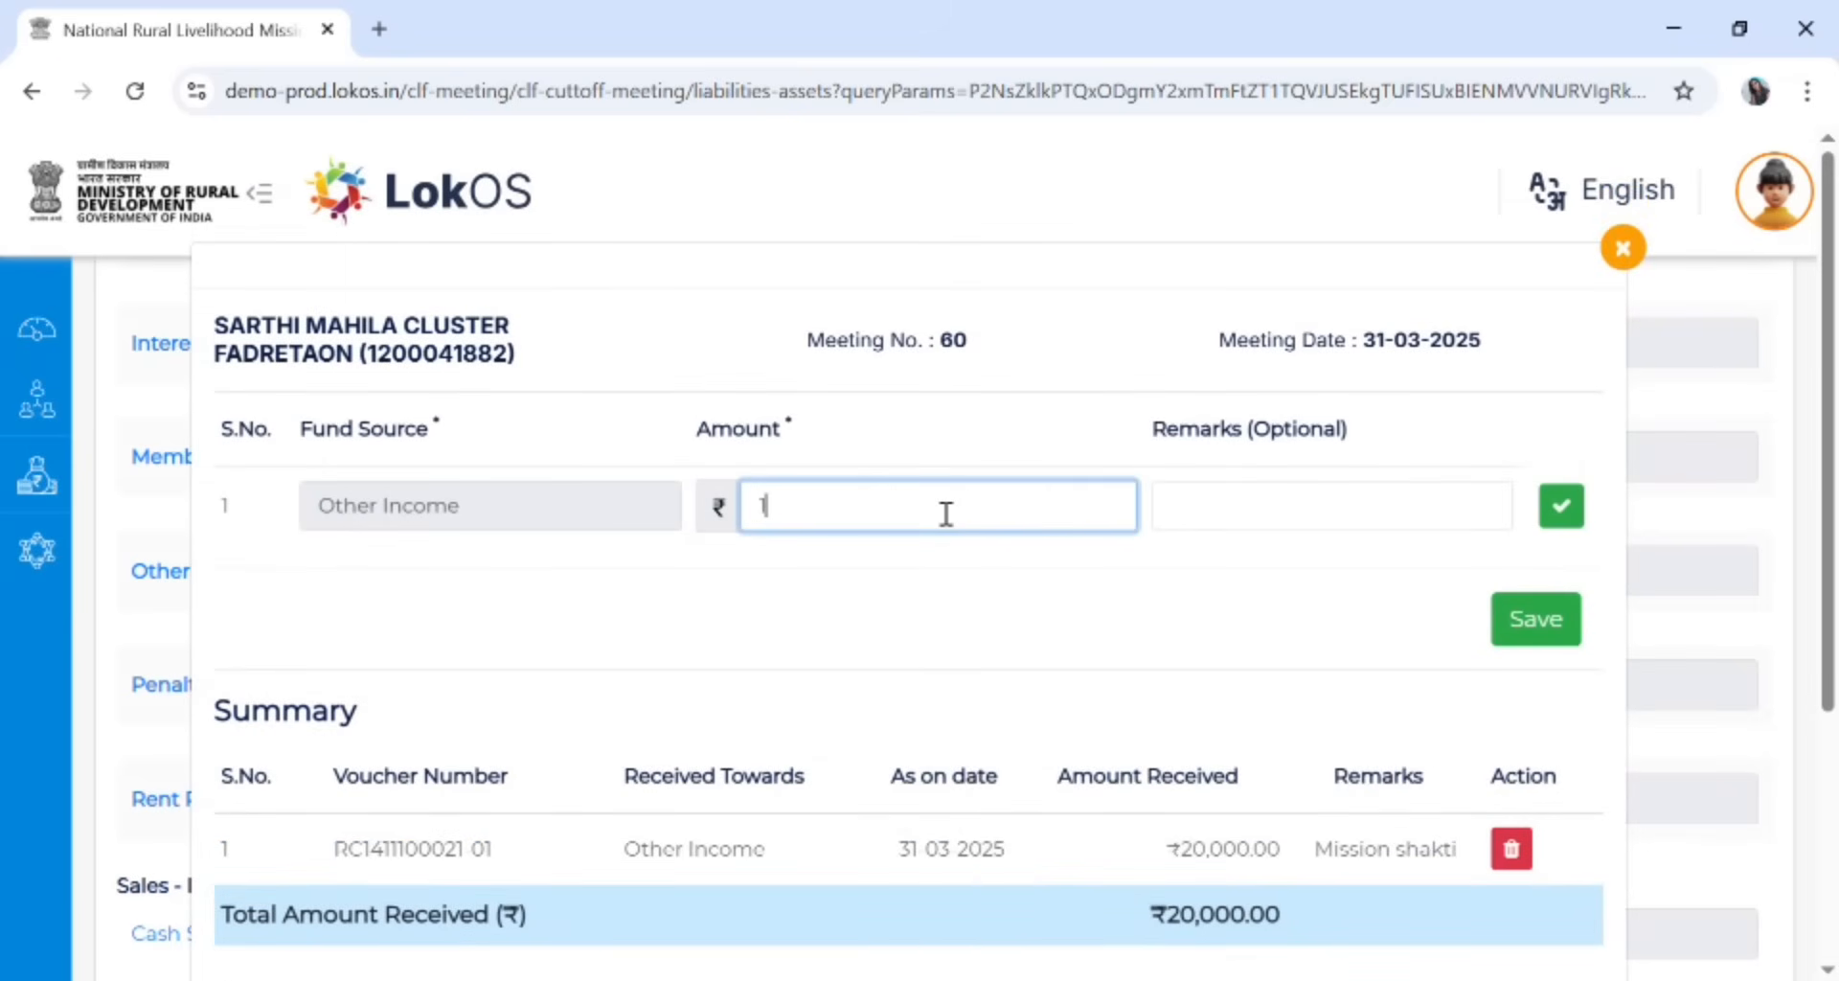
{"action": "type", "text": ",000"}
{"action": "left_click", "coordinate": [1250, 522]}
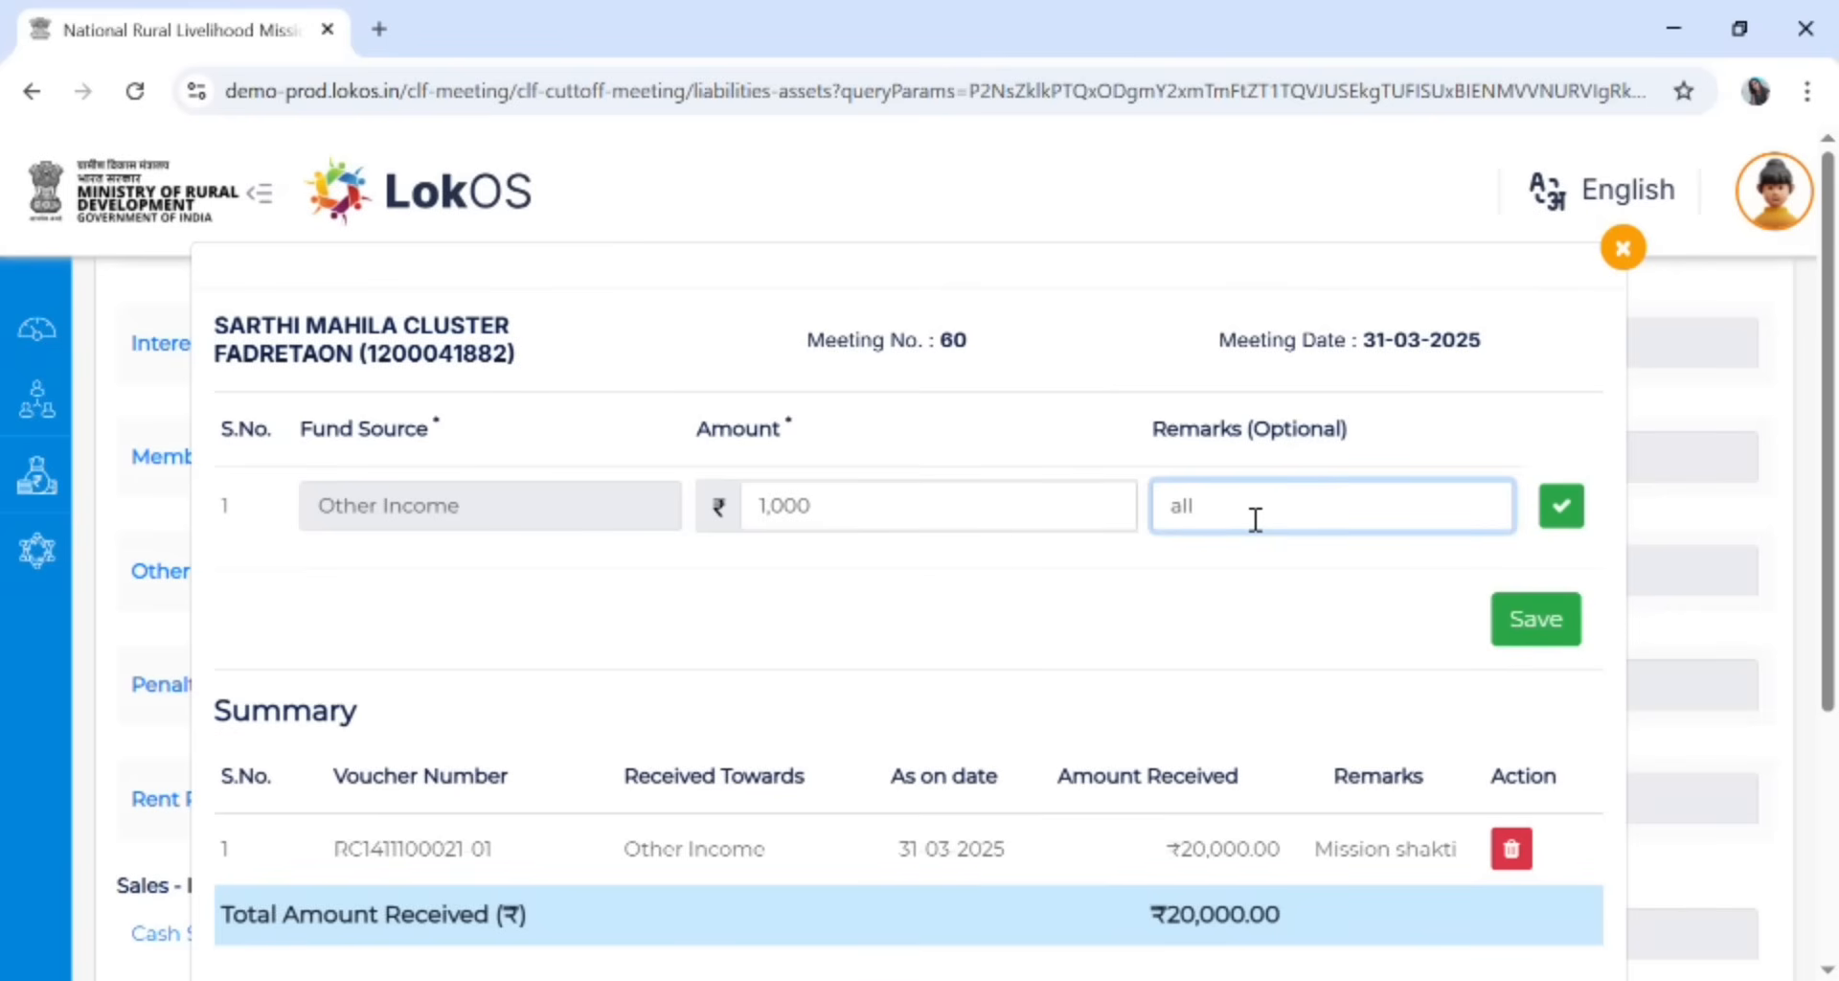
{"action": "type", "text": "all vo"}
{"action": "key", "text": "BackSpace"}
{"action": "key", "text": "BackSpace"}
{"action": "type", "text": "alty"}
{"action": "left_click", "coordinate": [1561, 506]}
{"action": "left_click", "coordinate": [1537, 621]}
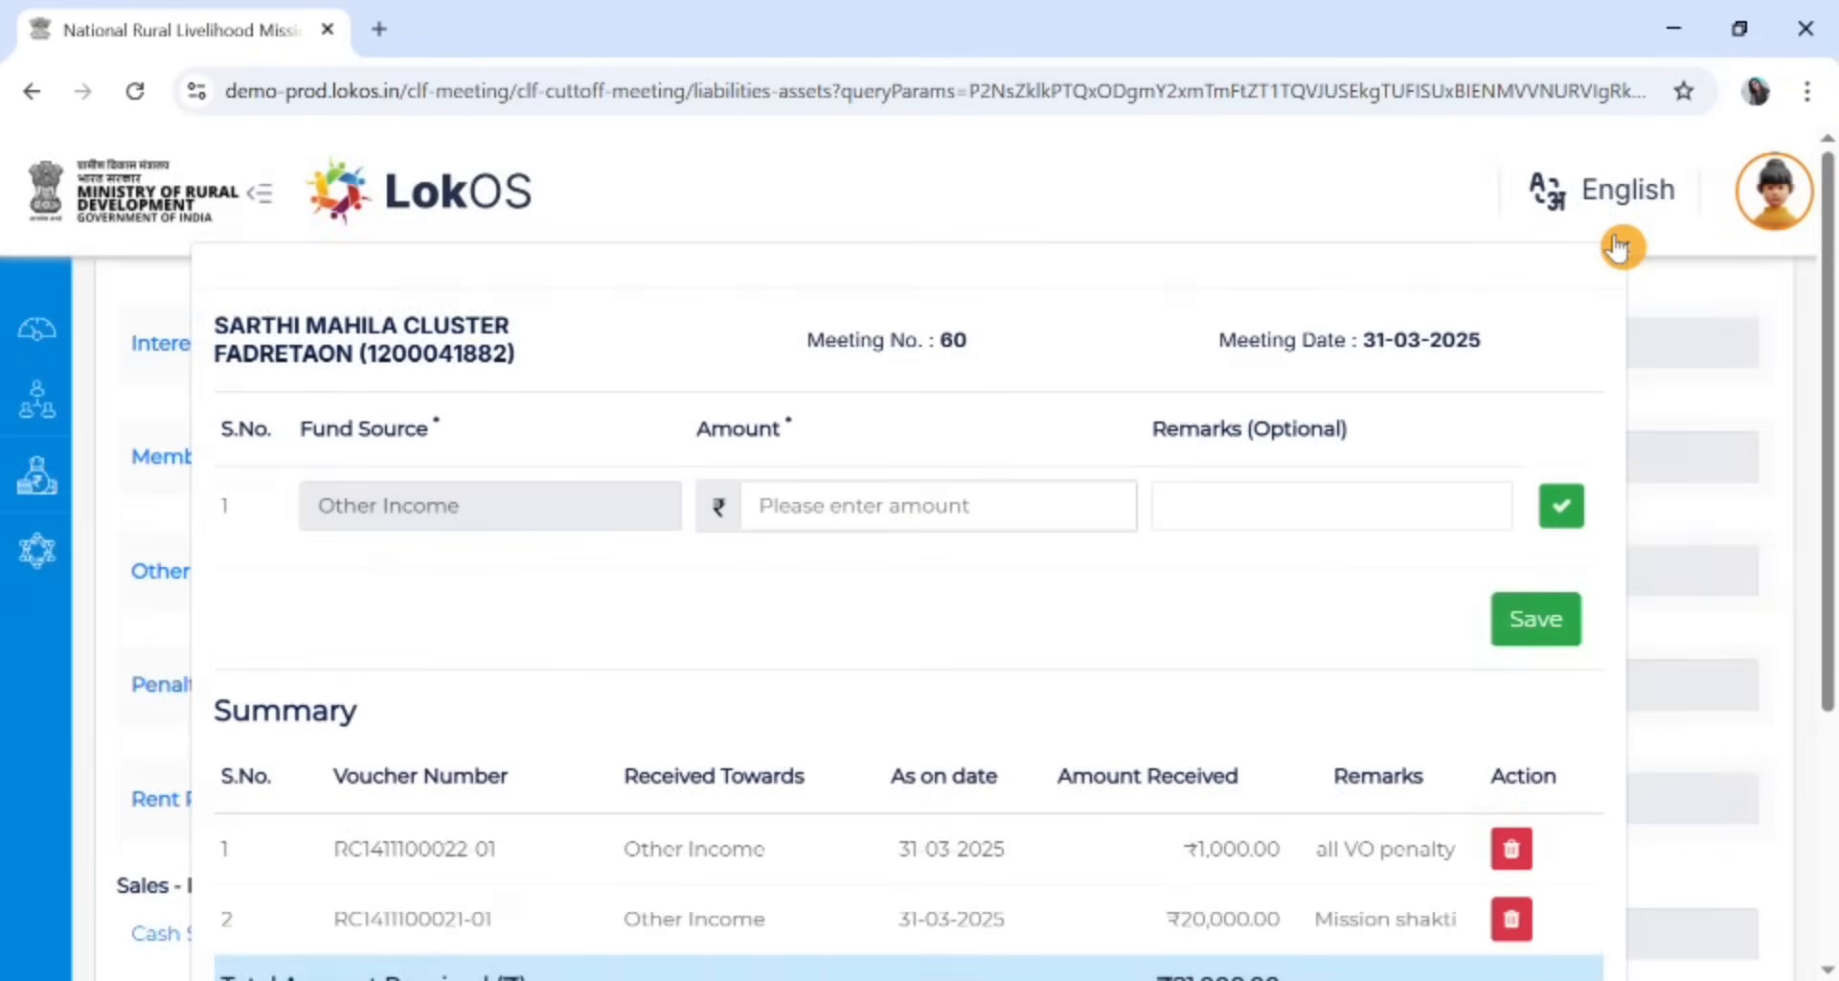
{"action": "left_click", "coordinate": [1622, 248]}
Record and save ₹23,089 as Rent Received under Income, and close the form
{"action": "scroll", "coordinate": [958, 537], "scroll_direction": "down", "scroll_amount": 3}
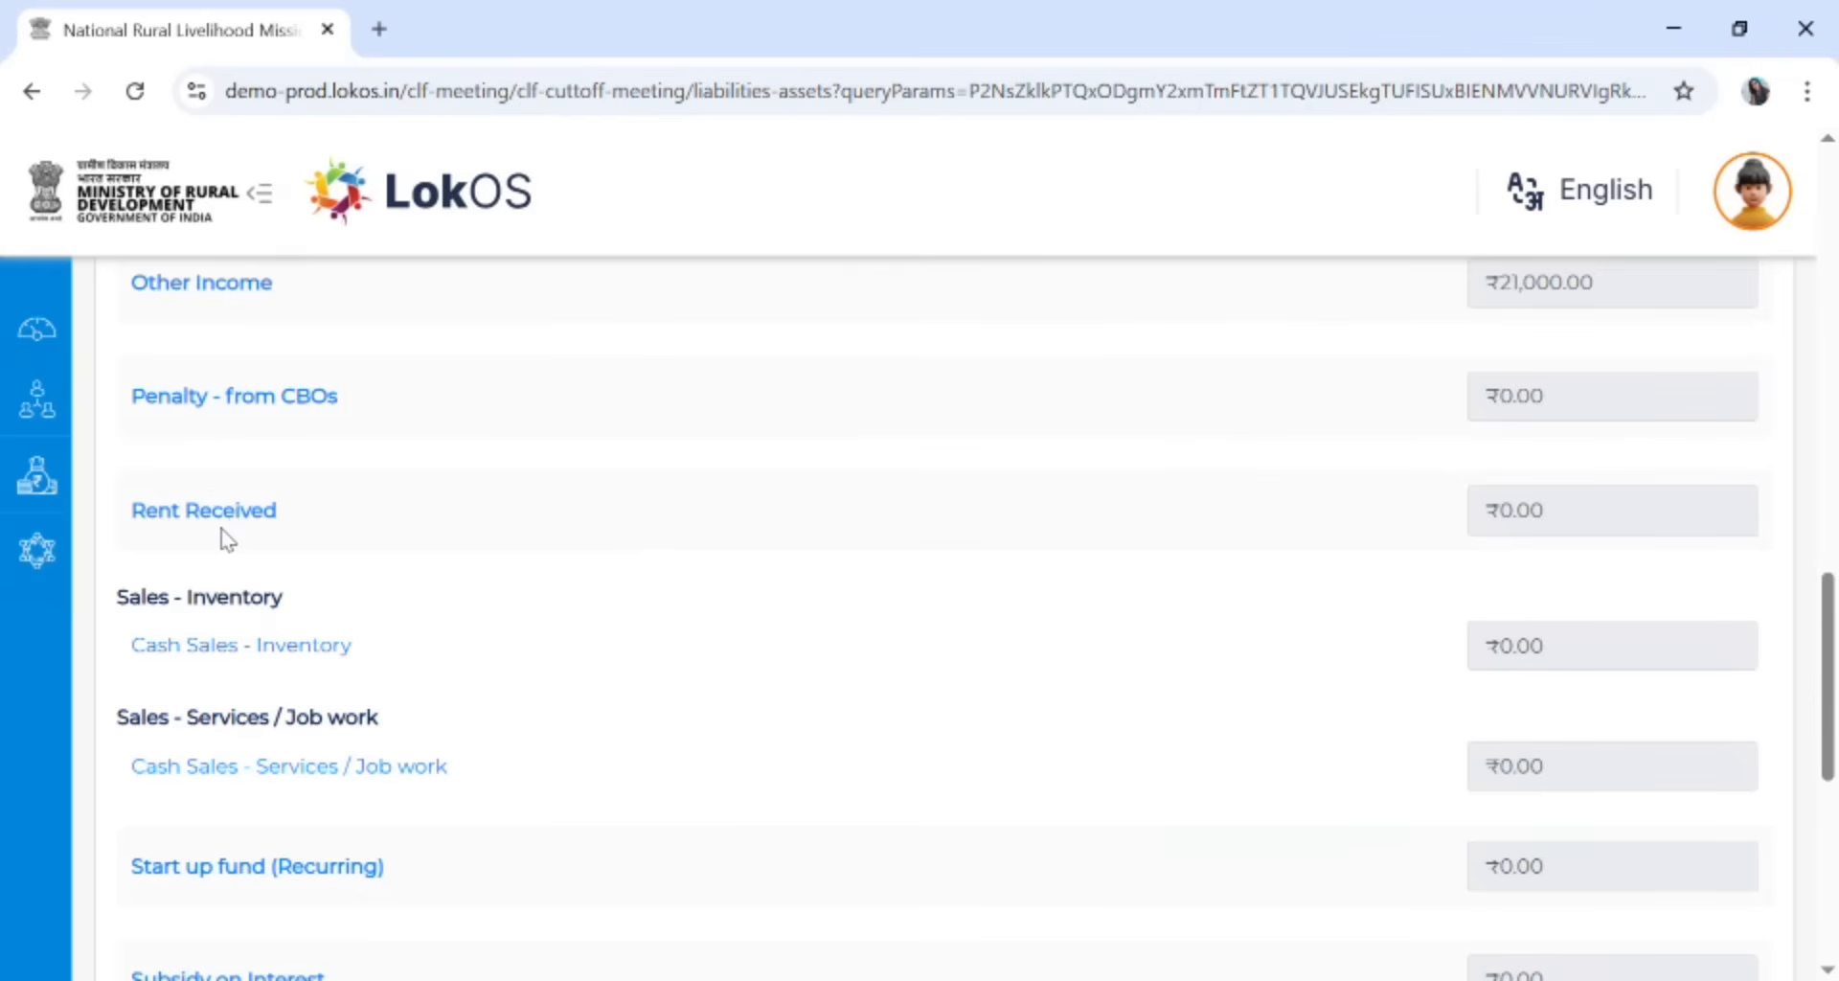
{"action": "left_click", "coordinate": [232, 522]}
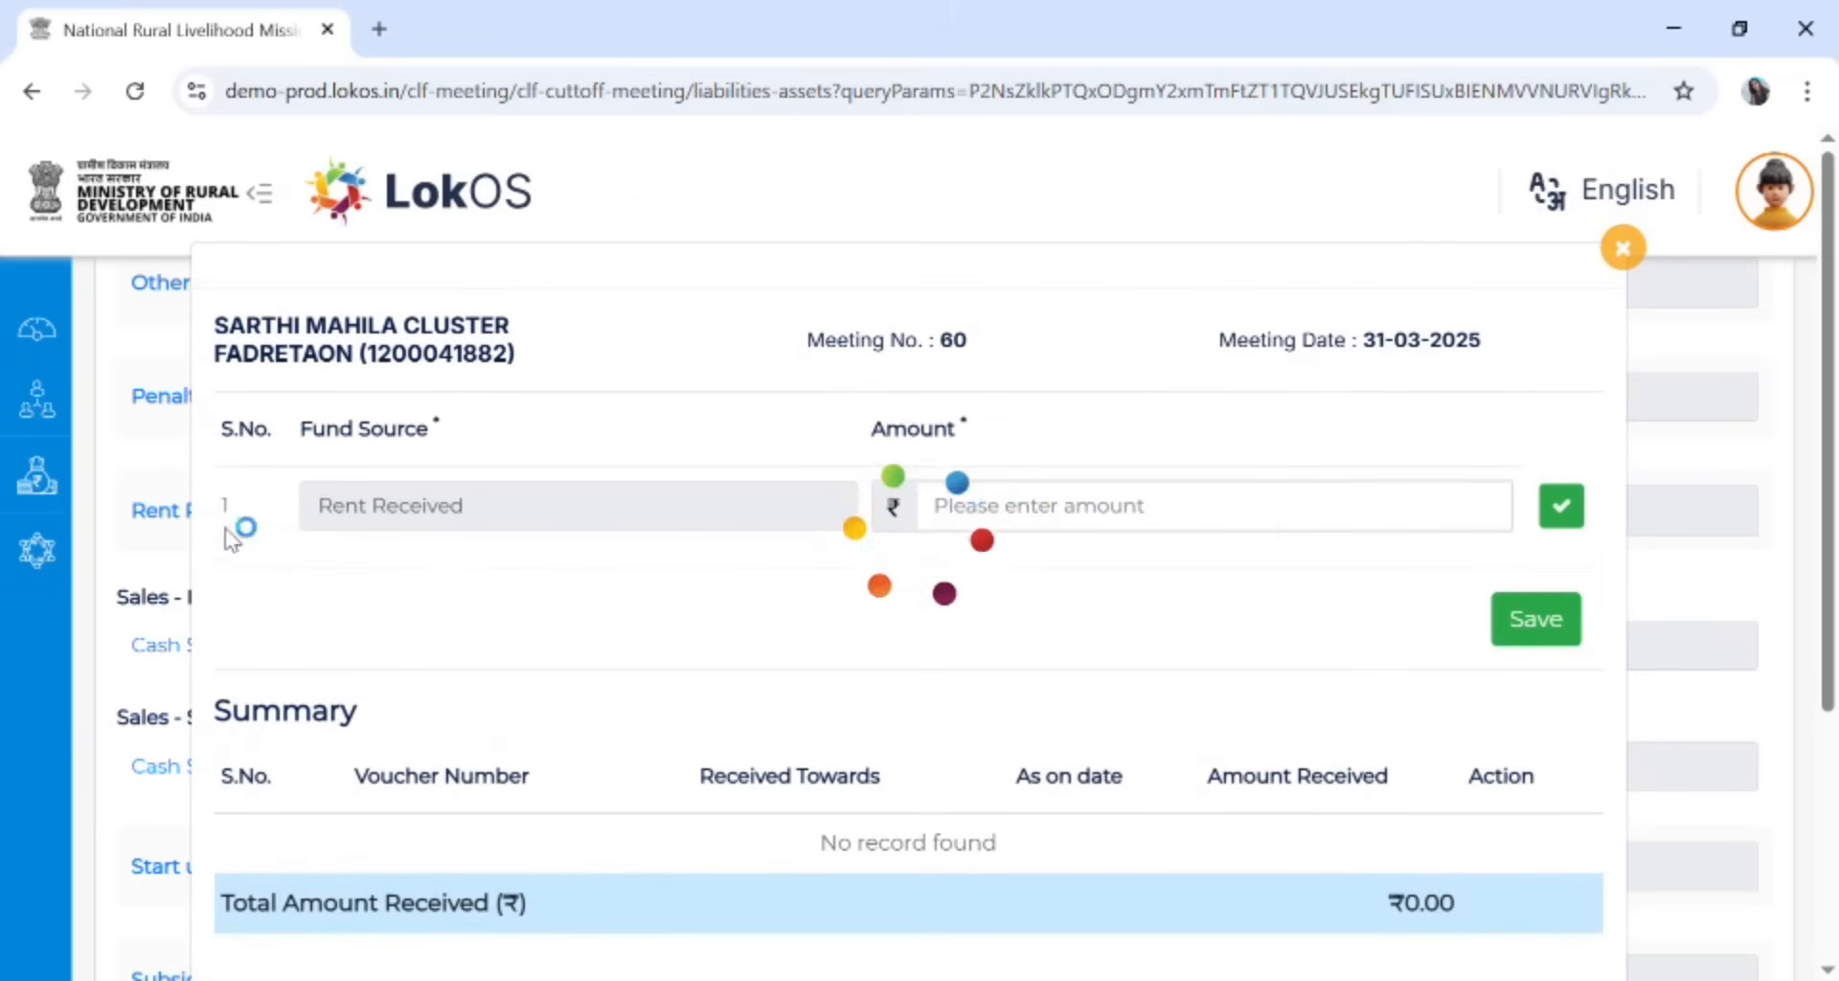
{"action": "left_click", "coordinate": [1026, 513]}
{"action": "type", "text": "2"}
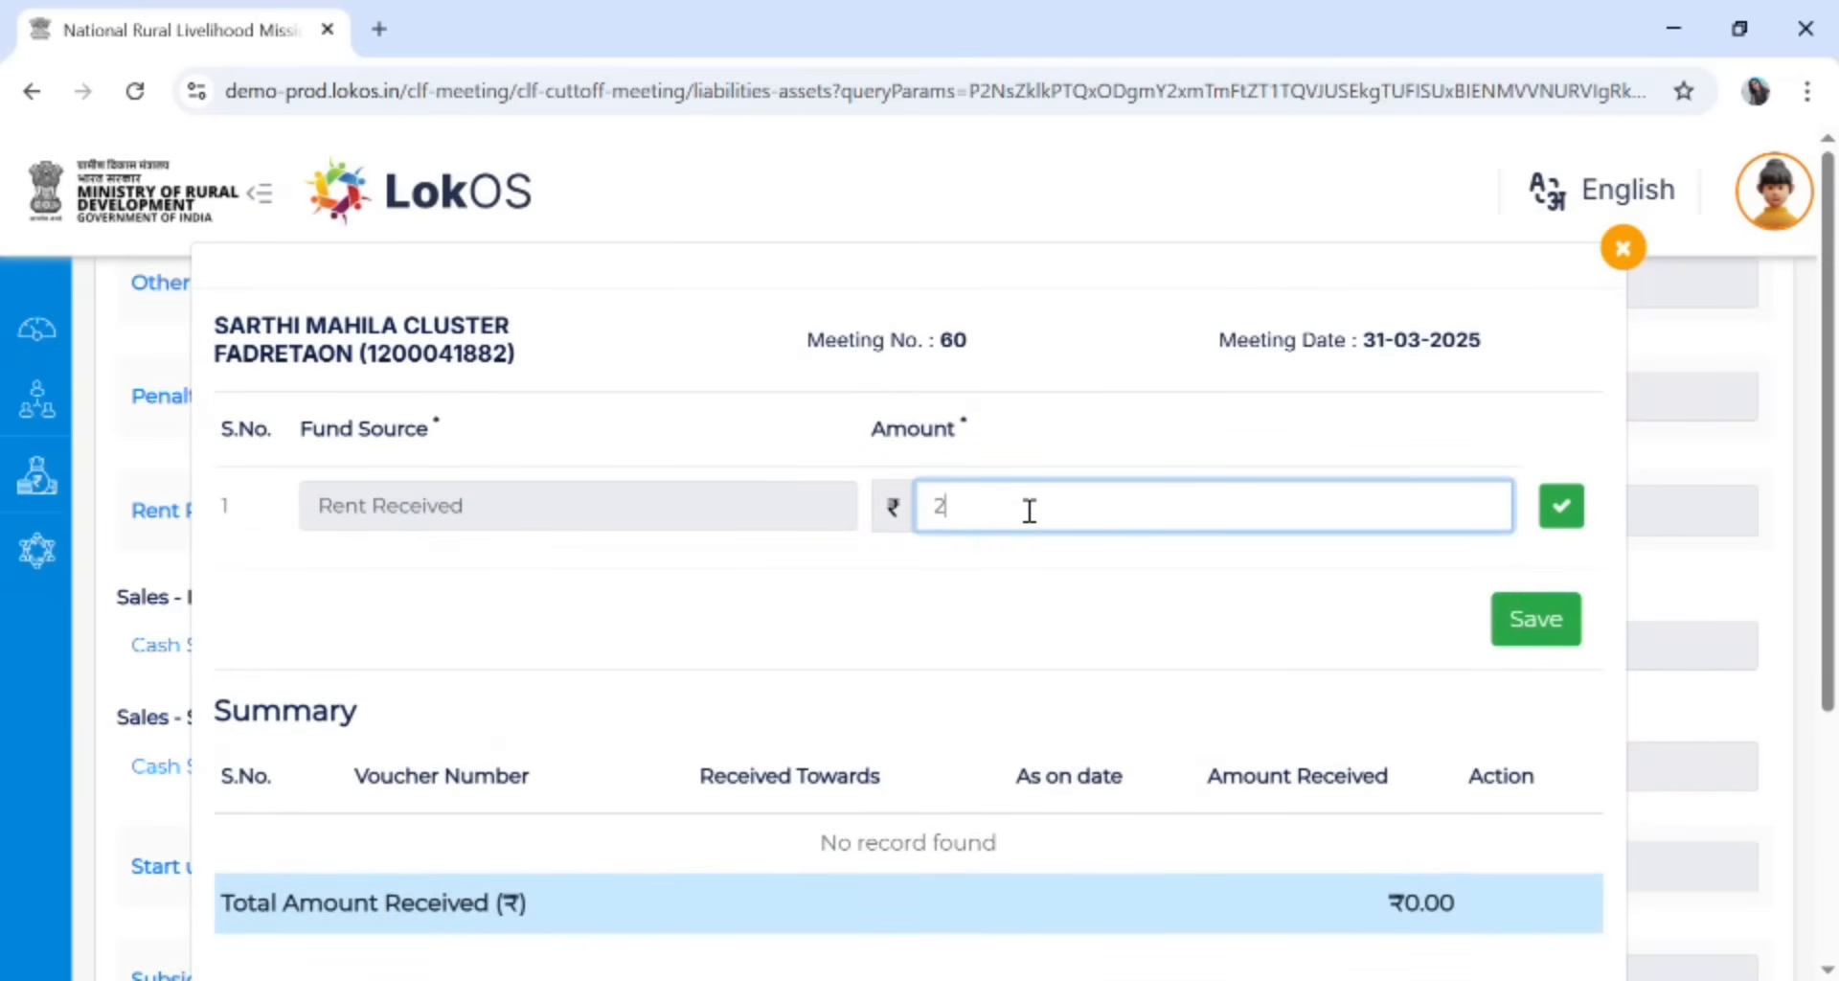
{"action": "type", "text": "3,089"}
{"action": "left_click", "coordinate": [1578, 520]}
{"action": "left_click", "coordinate": [1538, 621]}
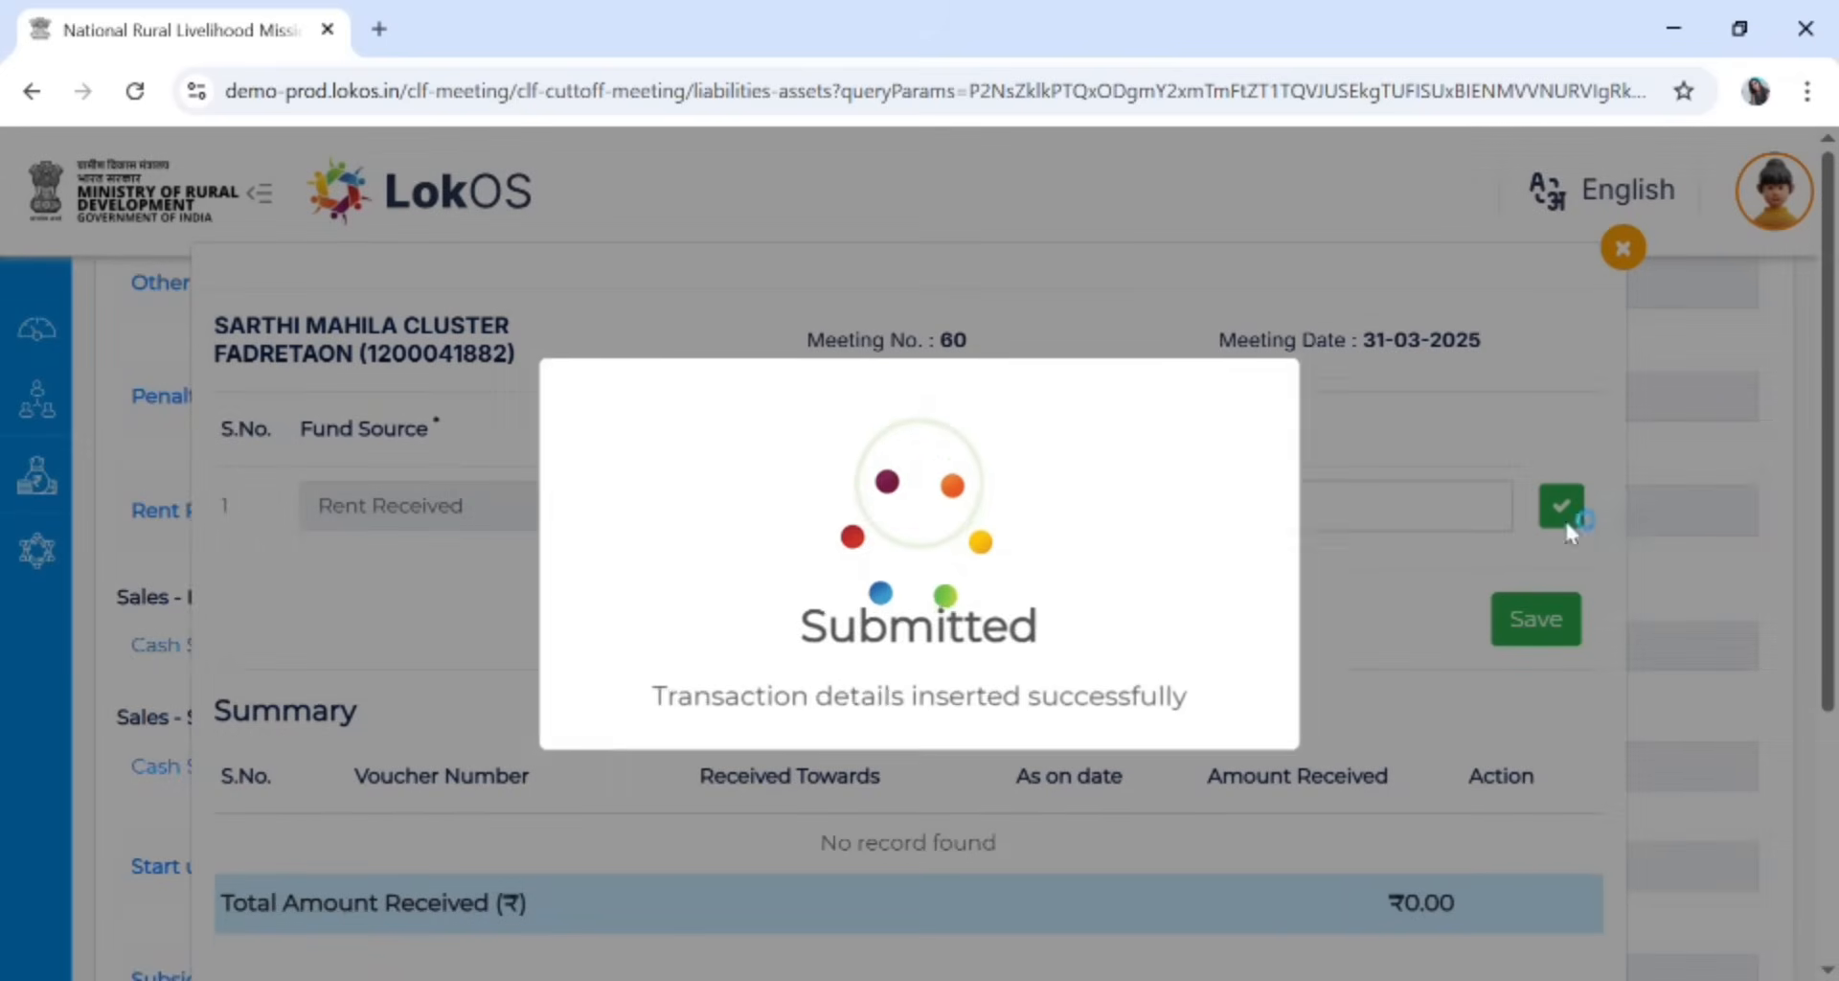
{"action": "left_click", "coordinate": [1621, 251]}
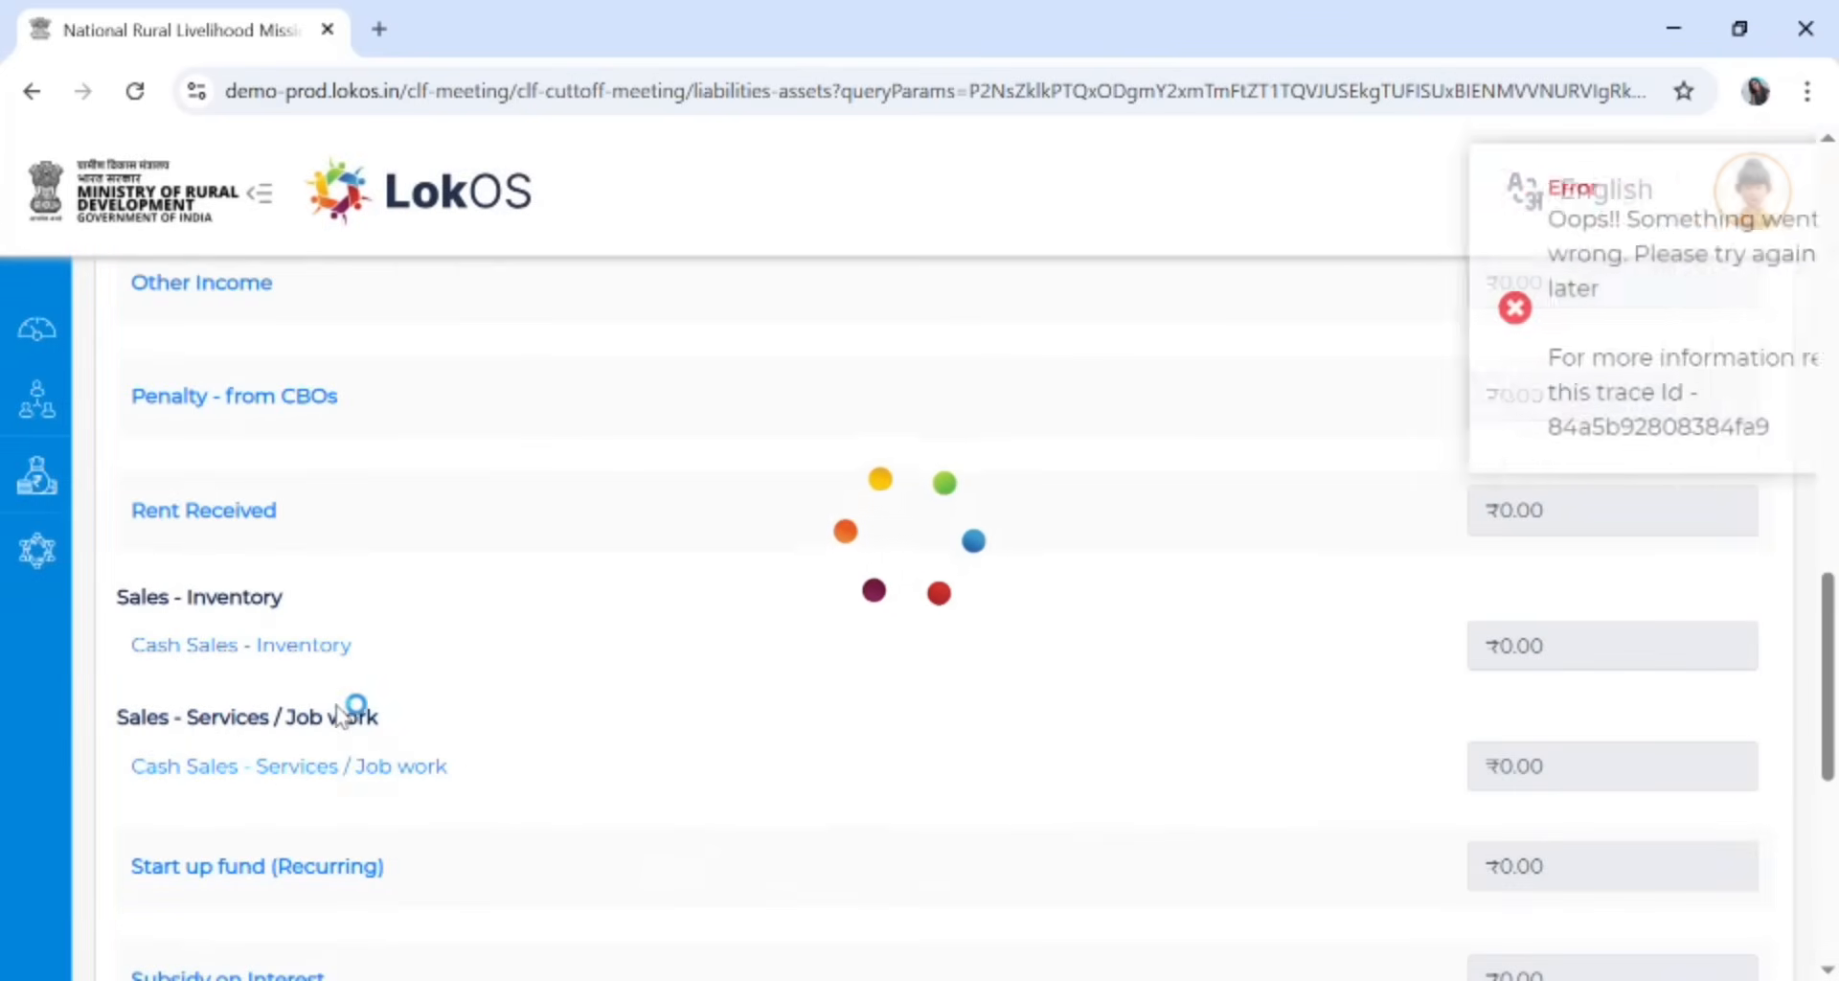
Review the remaining Income heads through TDS Refund Received and collapse the Income section
{"action": "scroll", "coordinate": [383, 728], "scroll_direction": "down", "scroll_amount": 1}
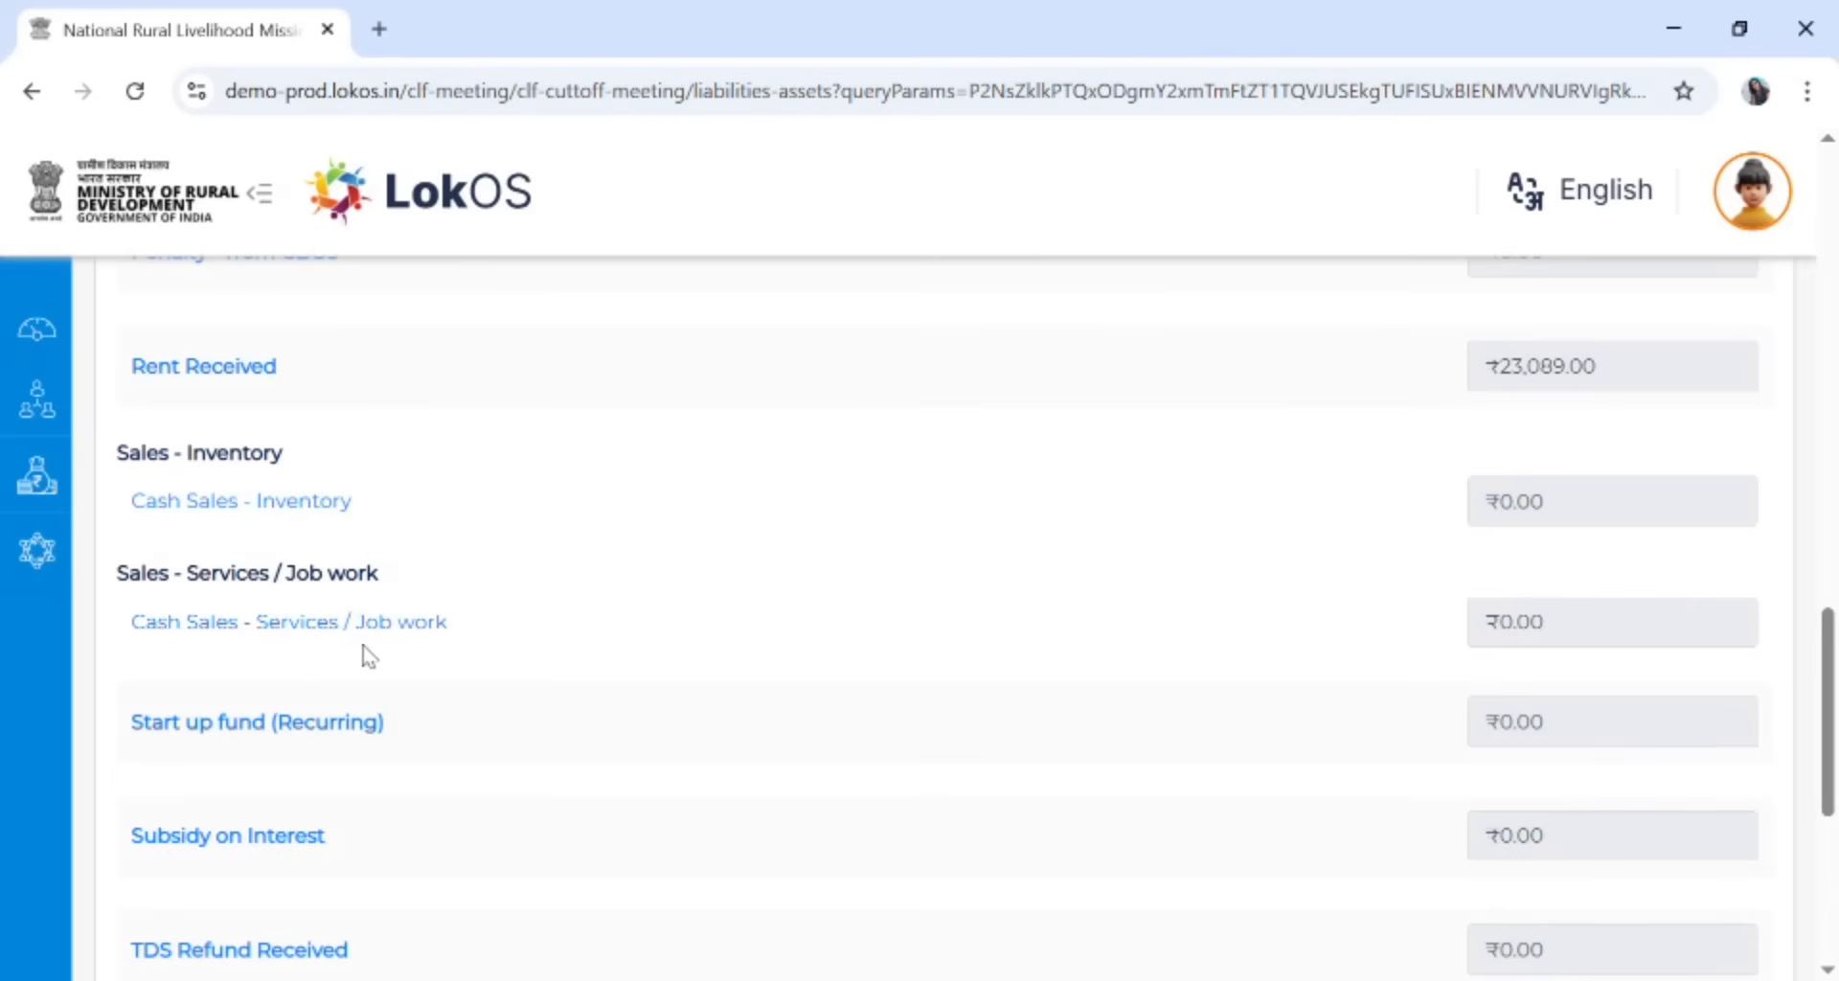
{"action": "scroll", "coordinate": [364, 650], "scroll_direction": "down", "scroll_amount": 1}
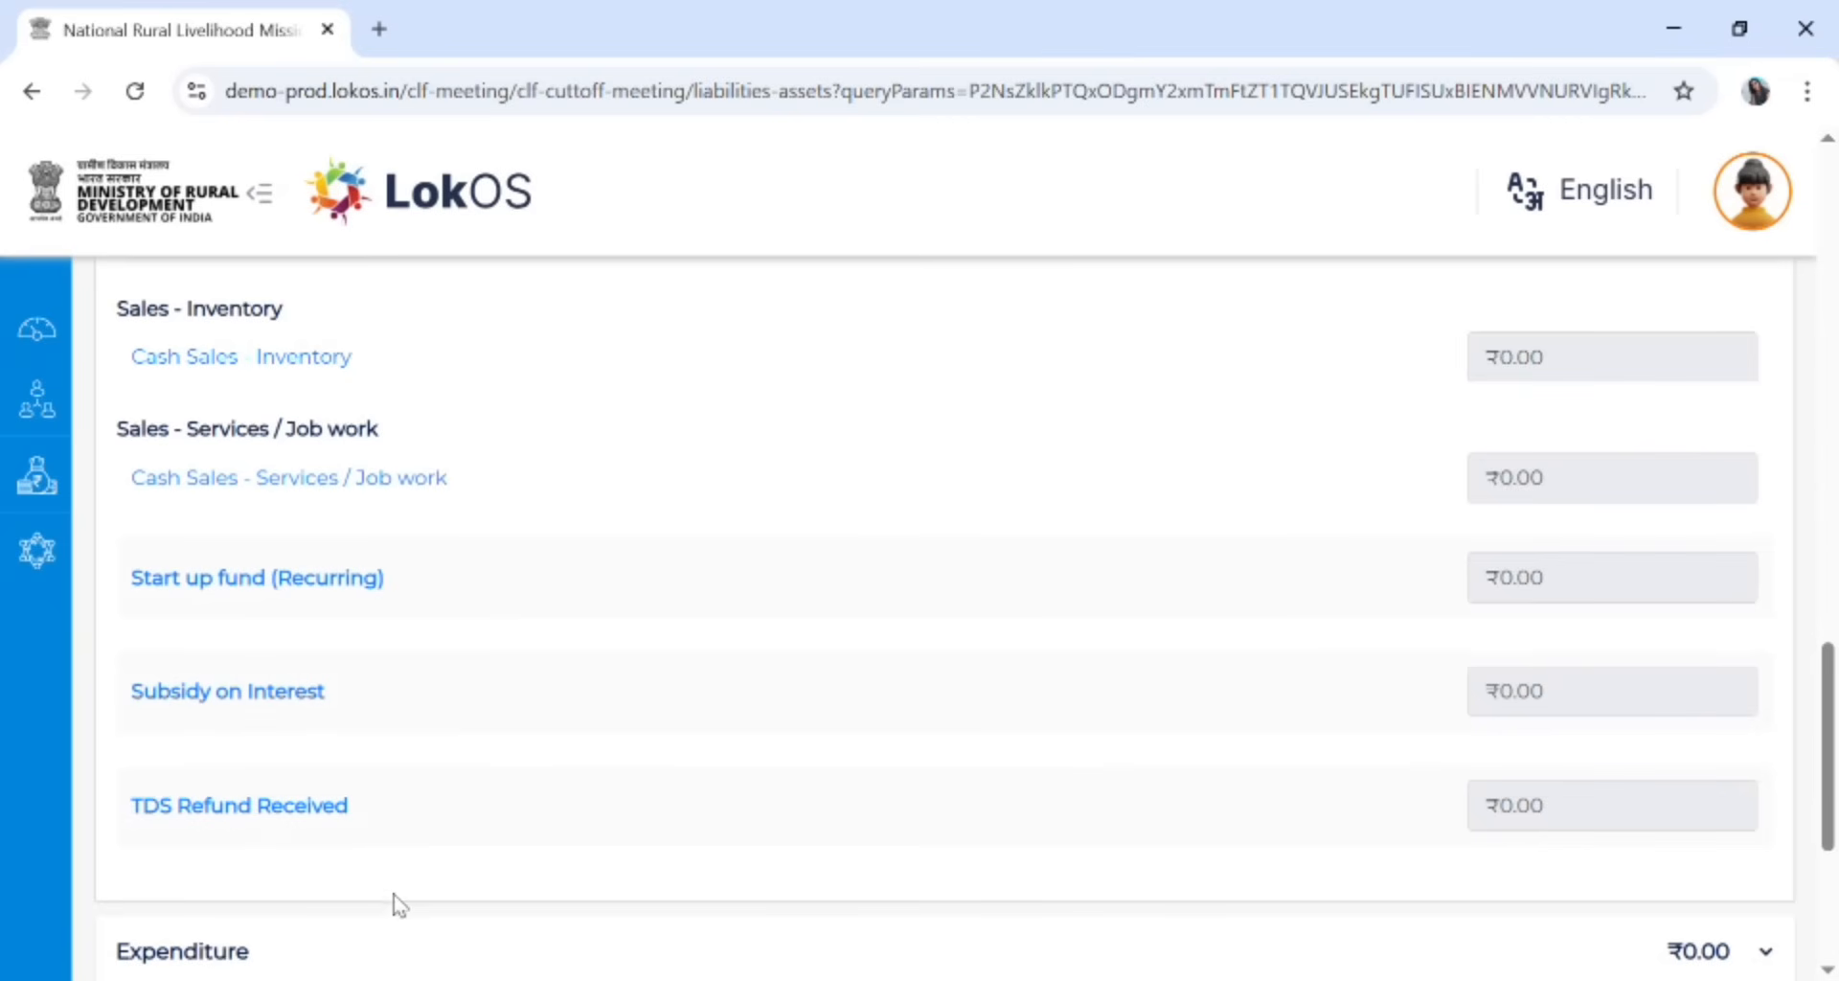
{"action": "scroll", "coordinate": [395, 900], "scroll_direction": "up", "scroll_amount": 5}
{"action": "scroll", "coordinate": [418, 929], "scroll_direction": "up", "scroll_amount": 12}
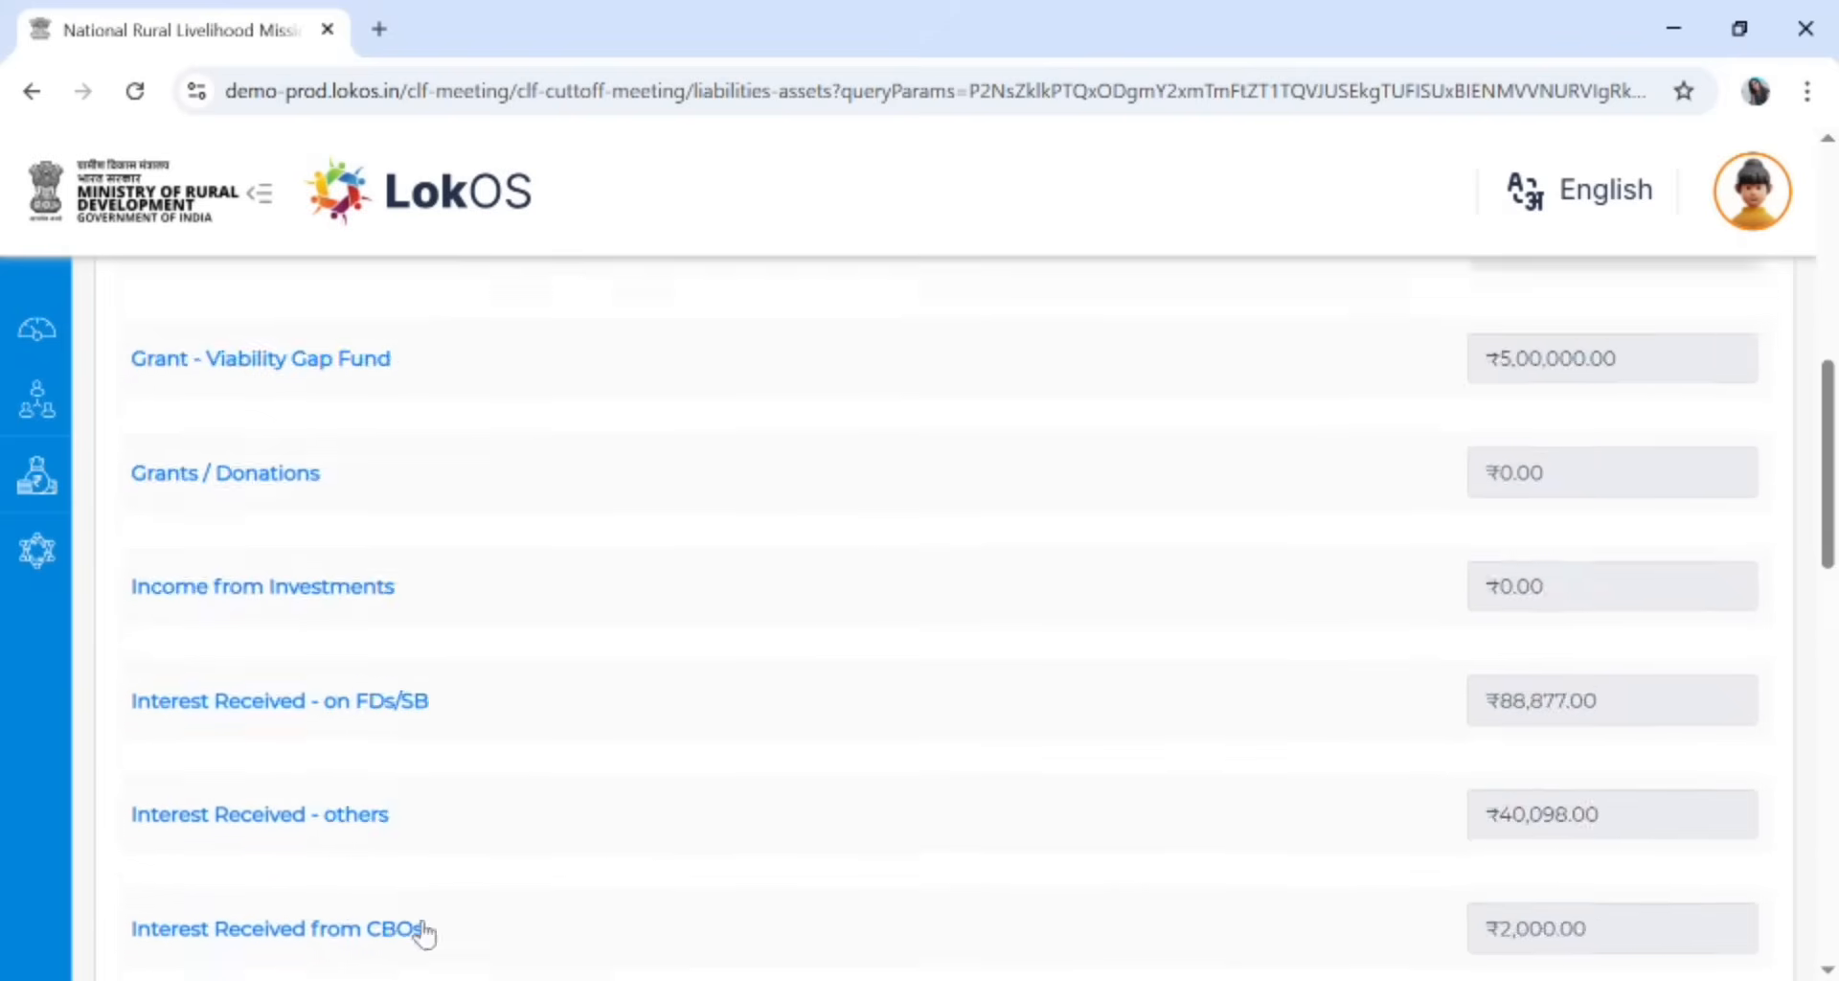
{"action": "left_click", "coordinate": [439, 877]}
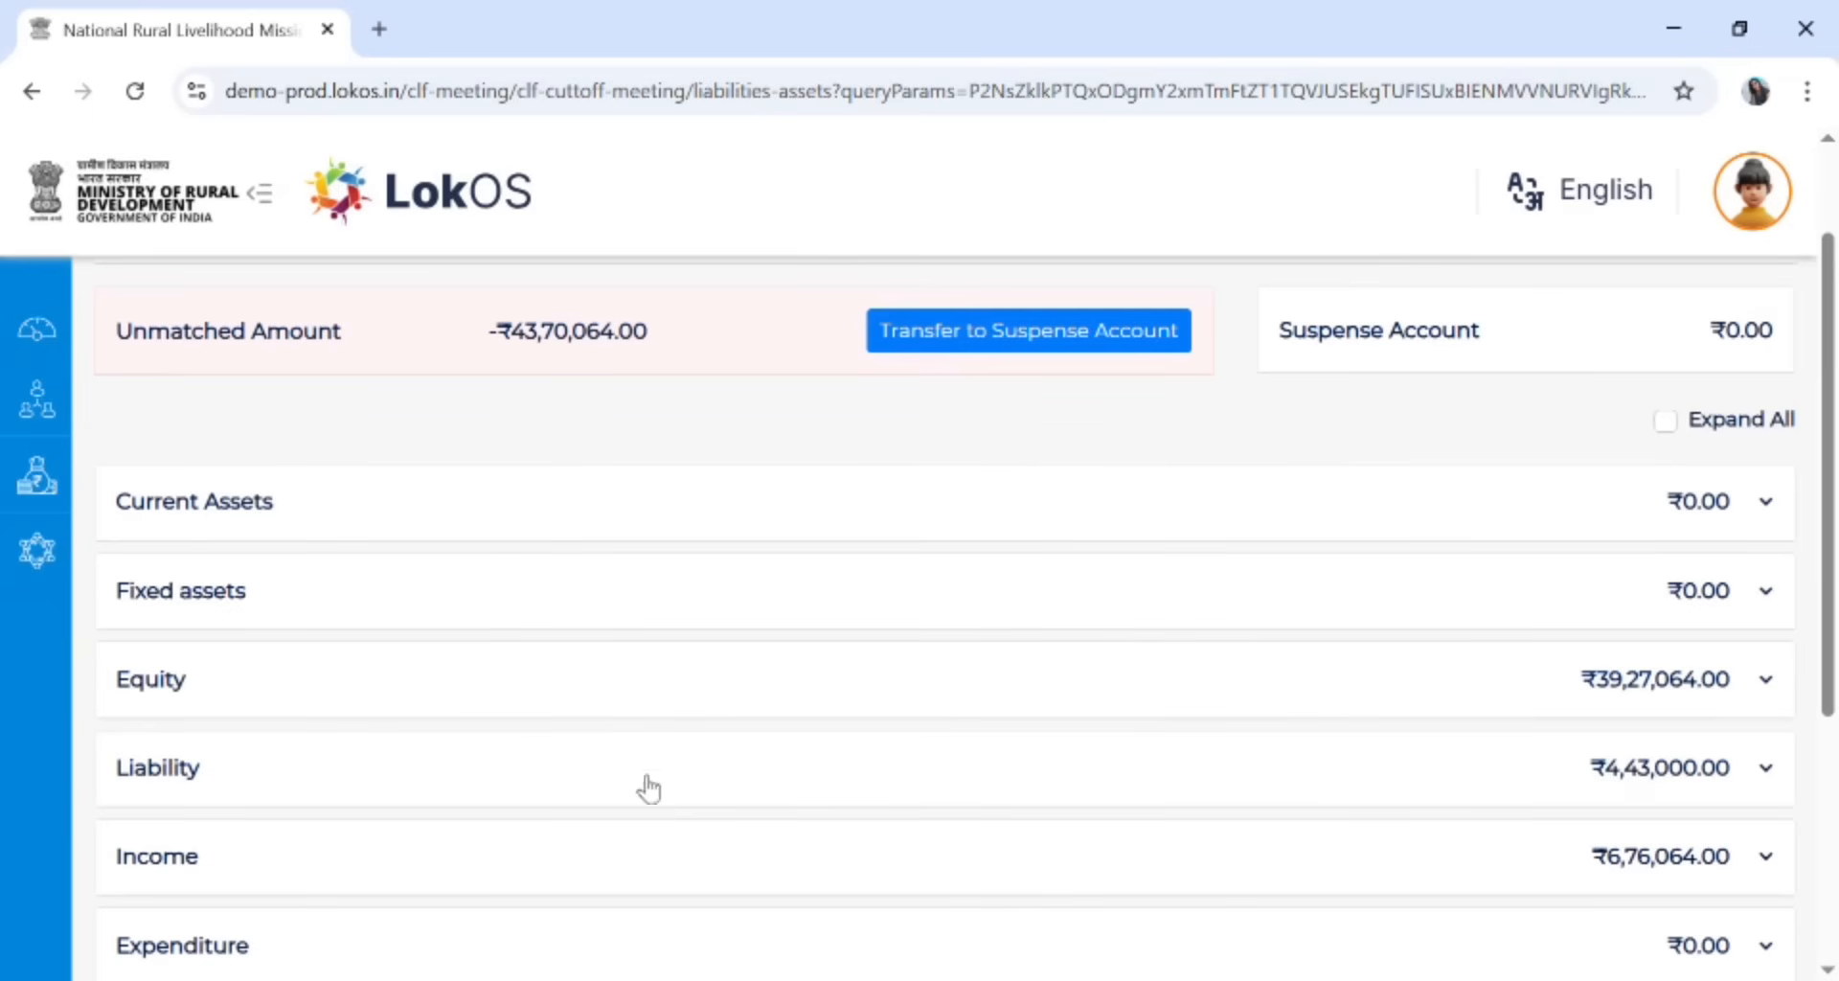
Examine the Unmatched Amount against the totals of the Current Assets, Fixed Assets, Equity, Liability, Income and Expenditure sections
{"action": "scroll", "coordinate": [706, 743], "scroll_direction": "down", "scroll_amount": 1}
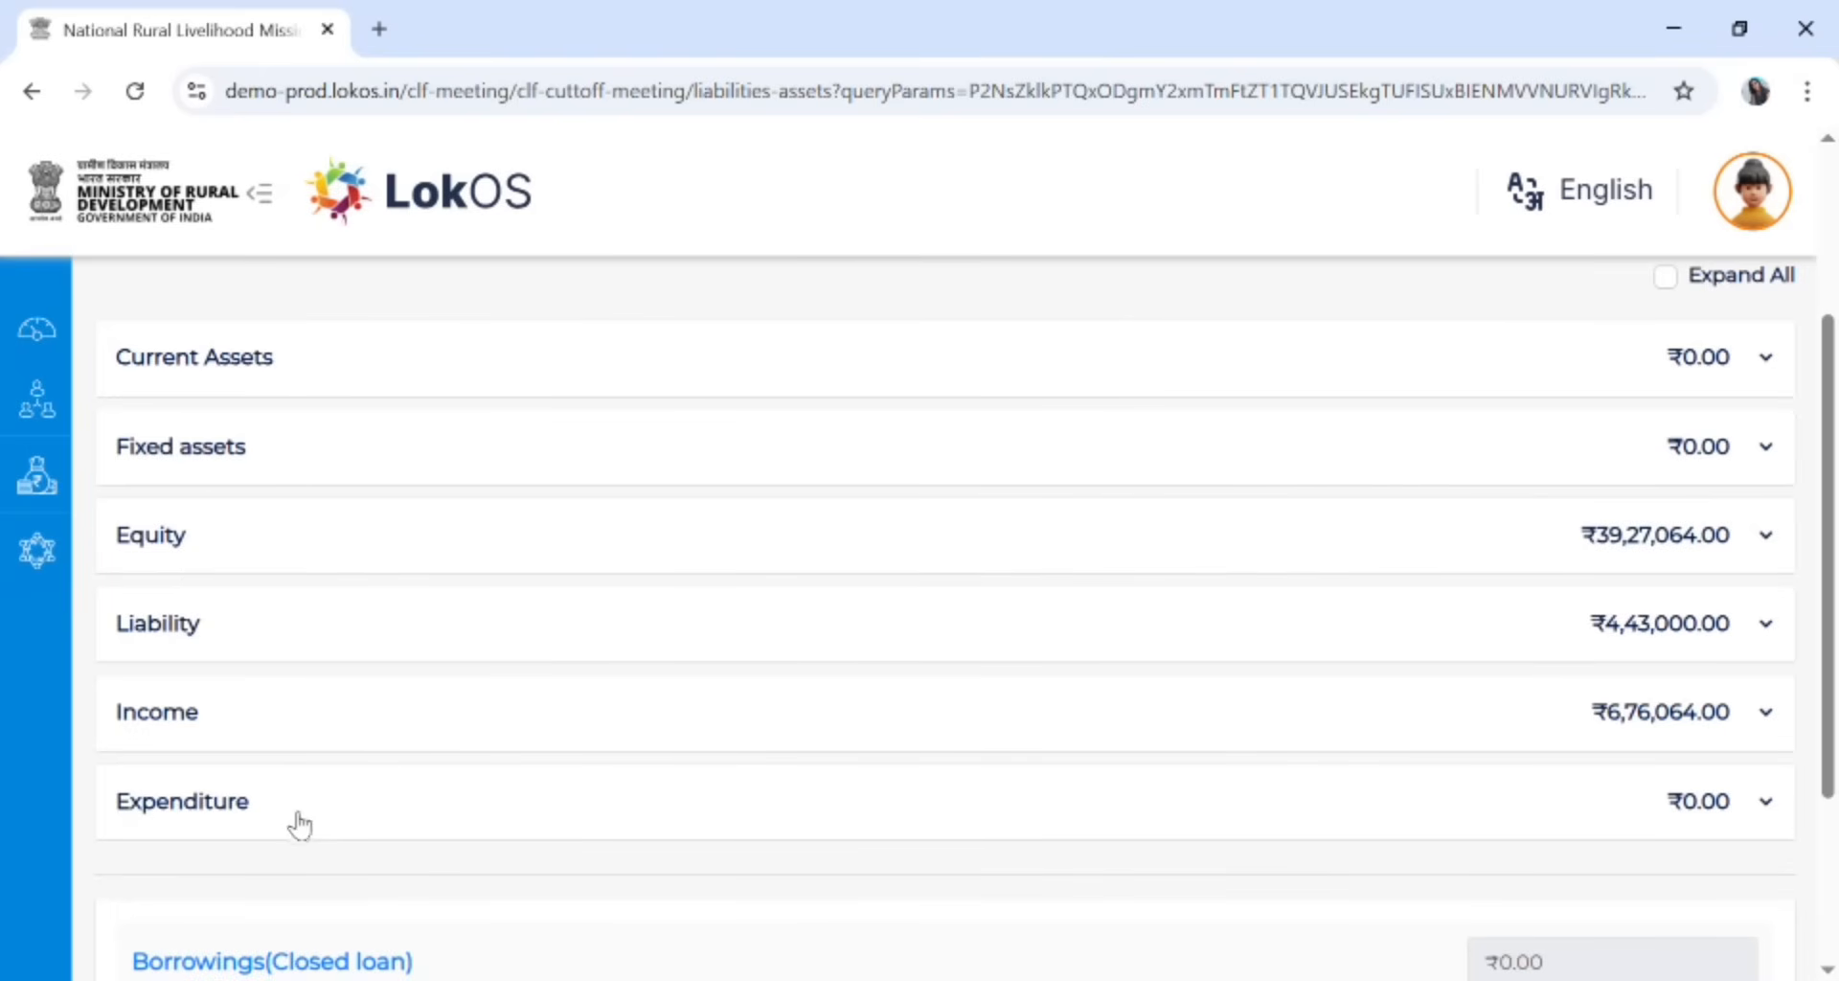
{"action": "scroll", "coordinate": [301, 822], "scroll_direction": "up", "scroll_amount": 3}
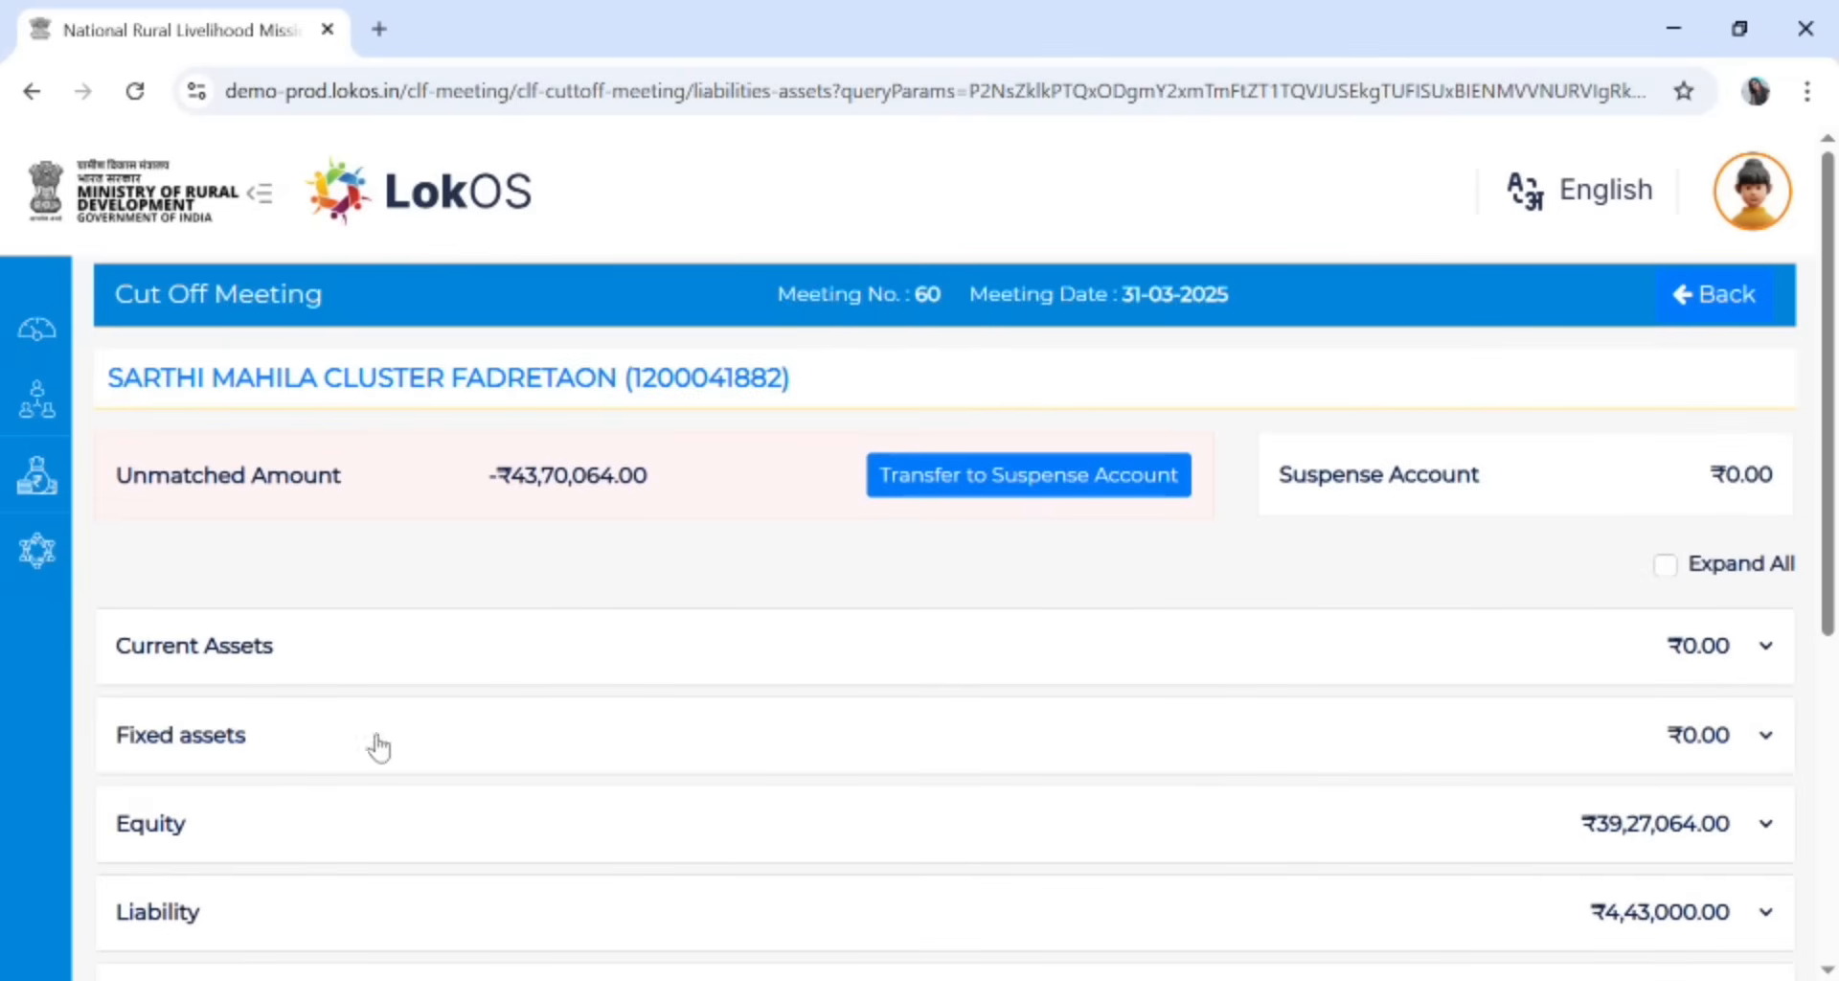
{"action": "scroll", "coordinate": [301, 749], "scroll_direction": "down", "scroll_amount": 3}
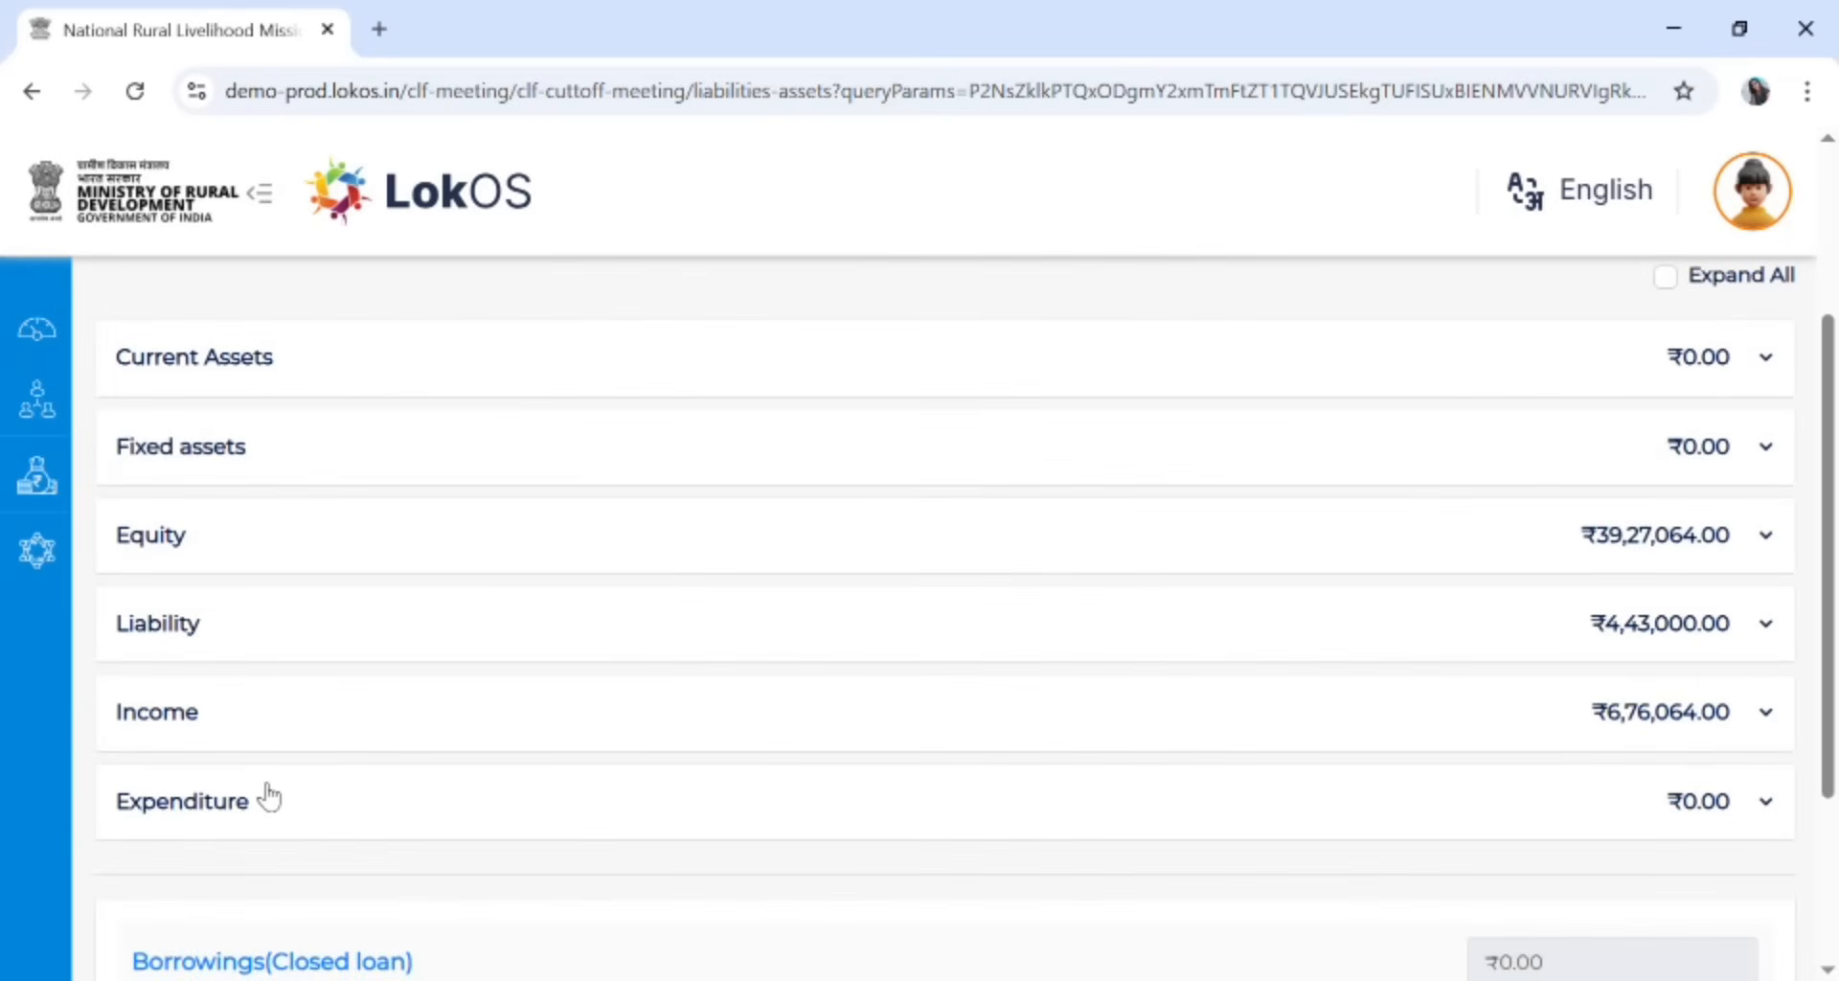
{"action": "scroll", "coordinate": [279, 828], "scroll_direction": "up", "scroll_amount": 3}
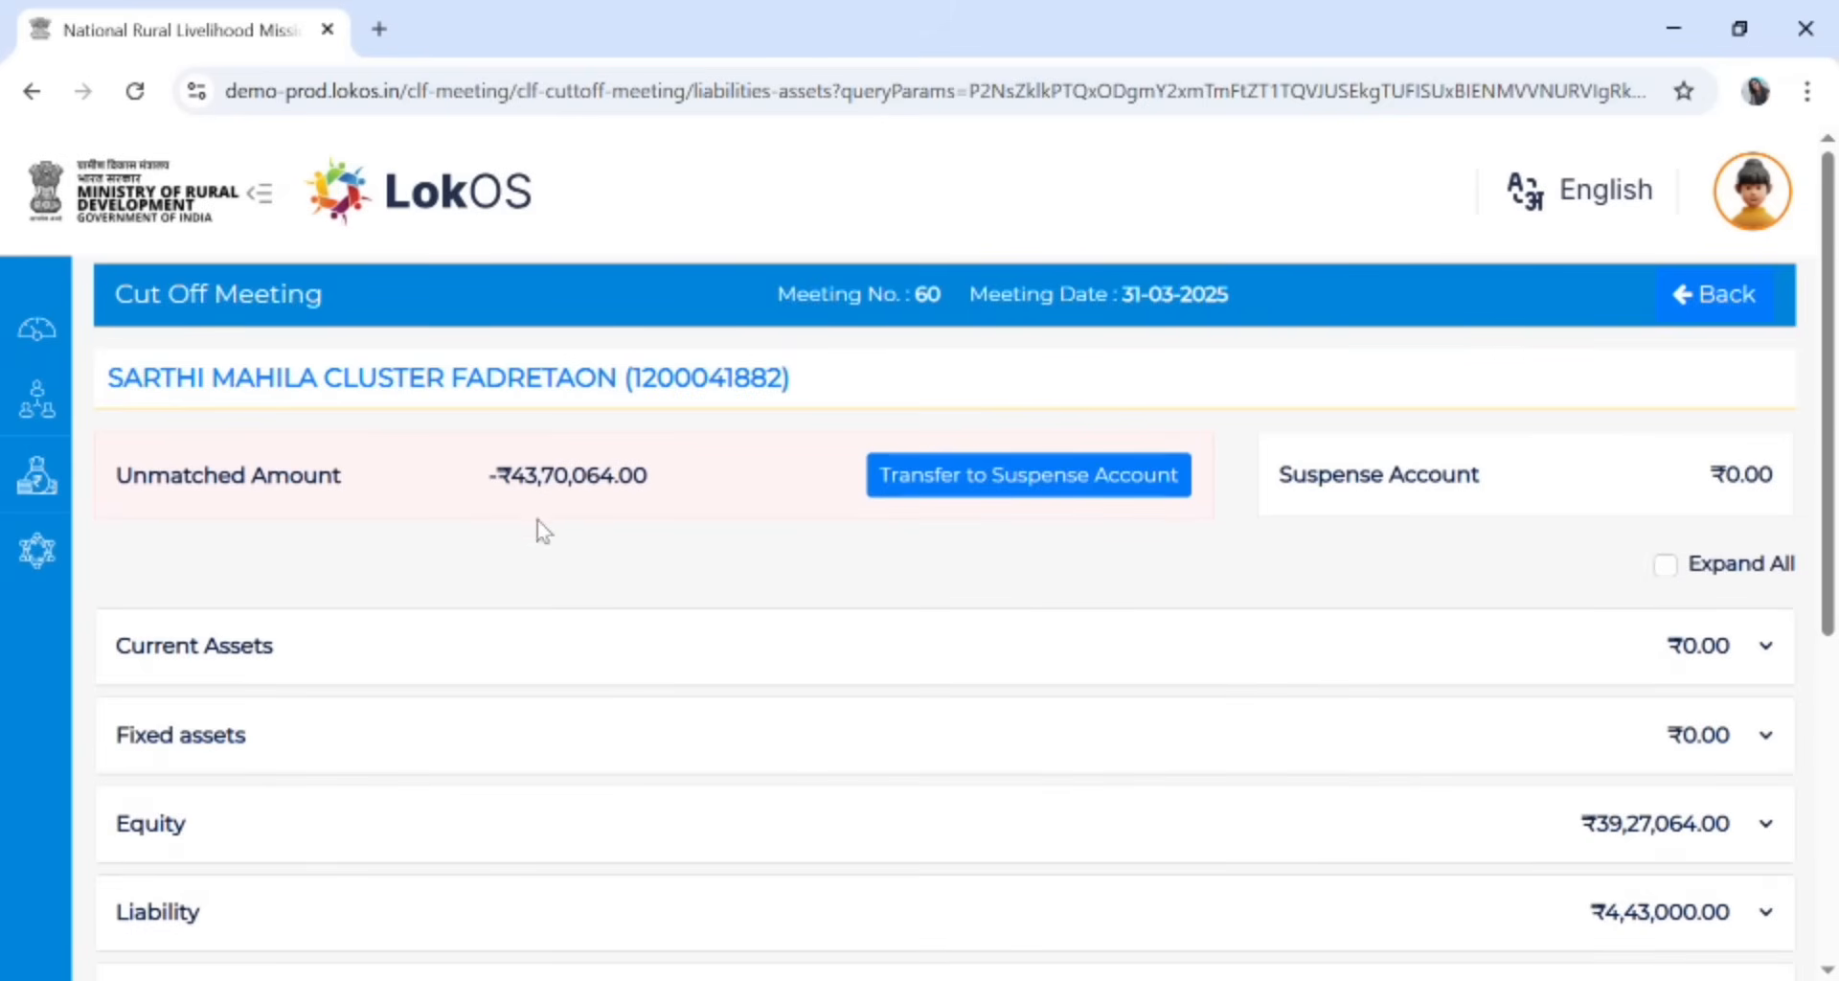
{"action": "scroll", "coordinate": [565, 657], "scroll_direction": "down", "scroll_amount": 3}
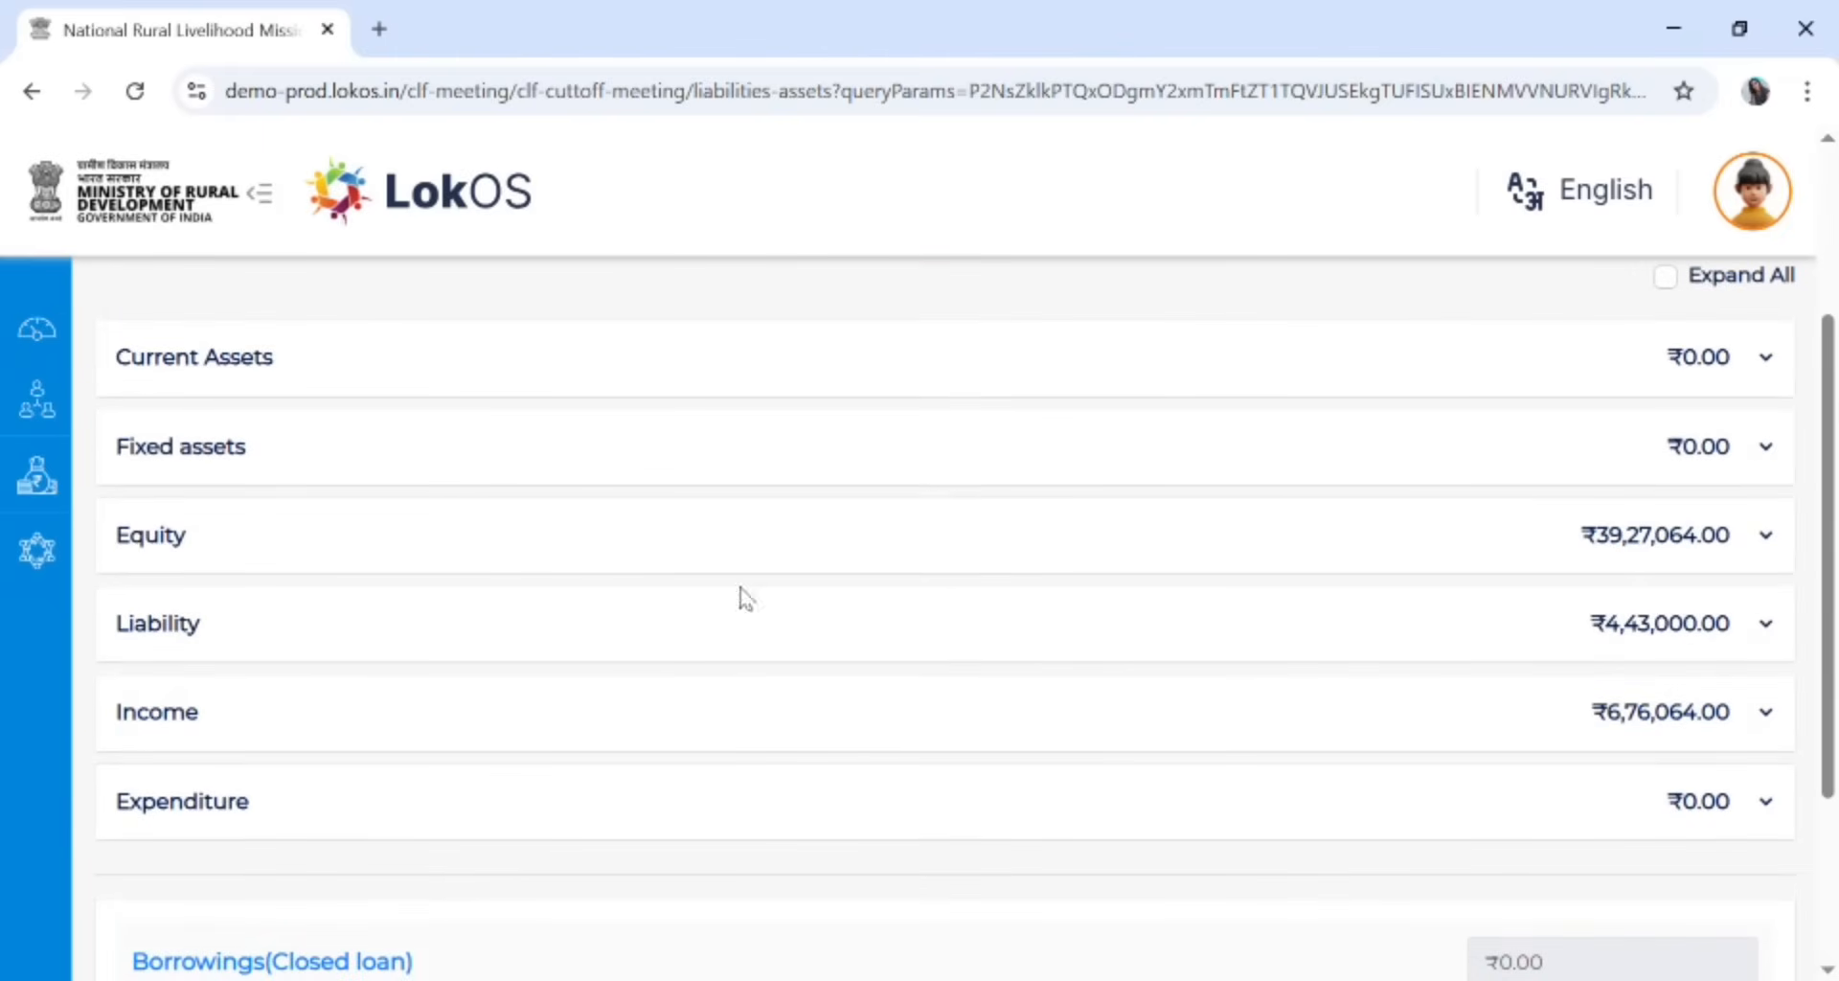
{"action": "scroll", "coordinate": [772, 636], "scroll_direction": "up", "scroll_amount": 3}
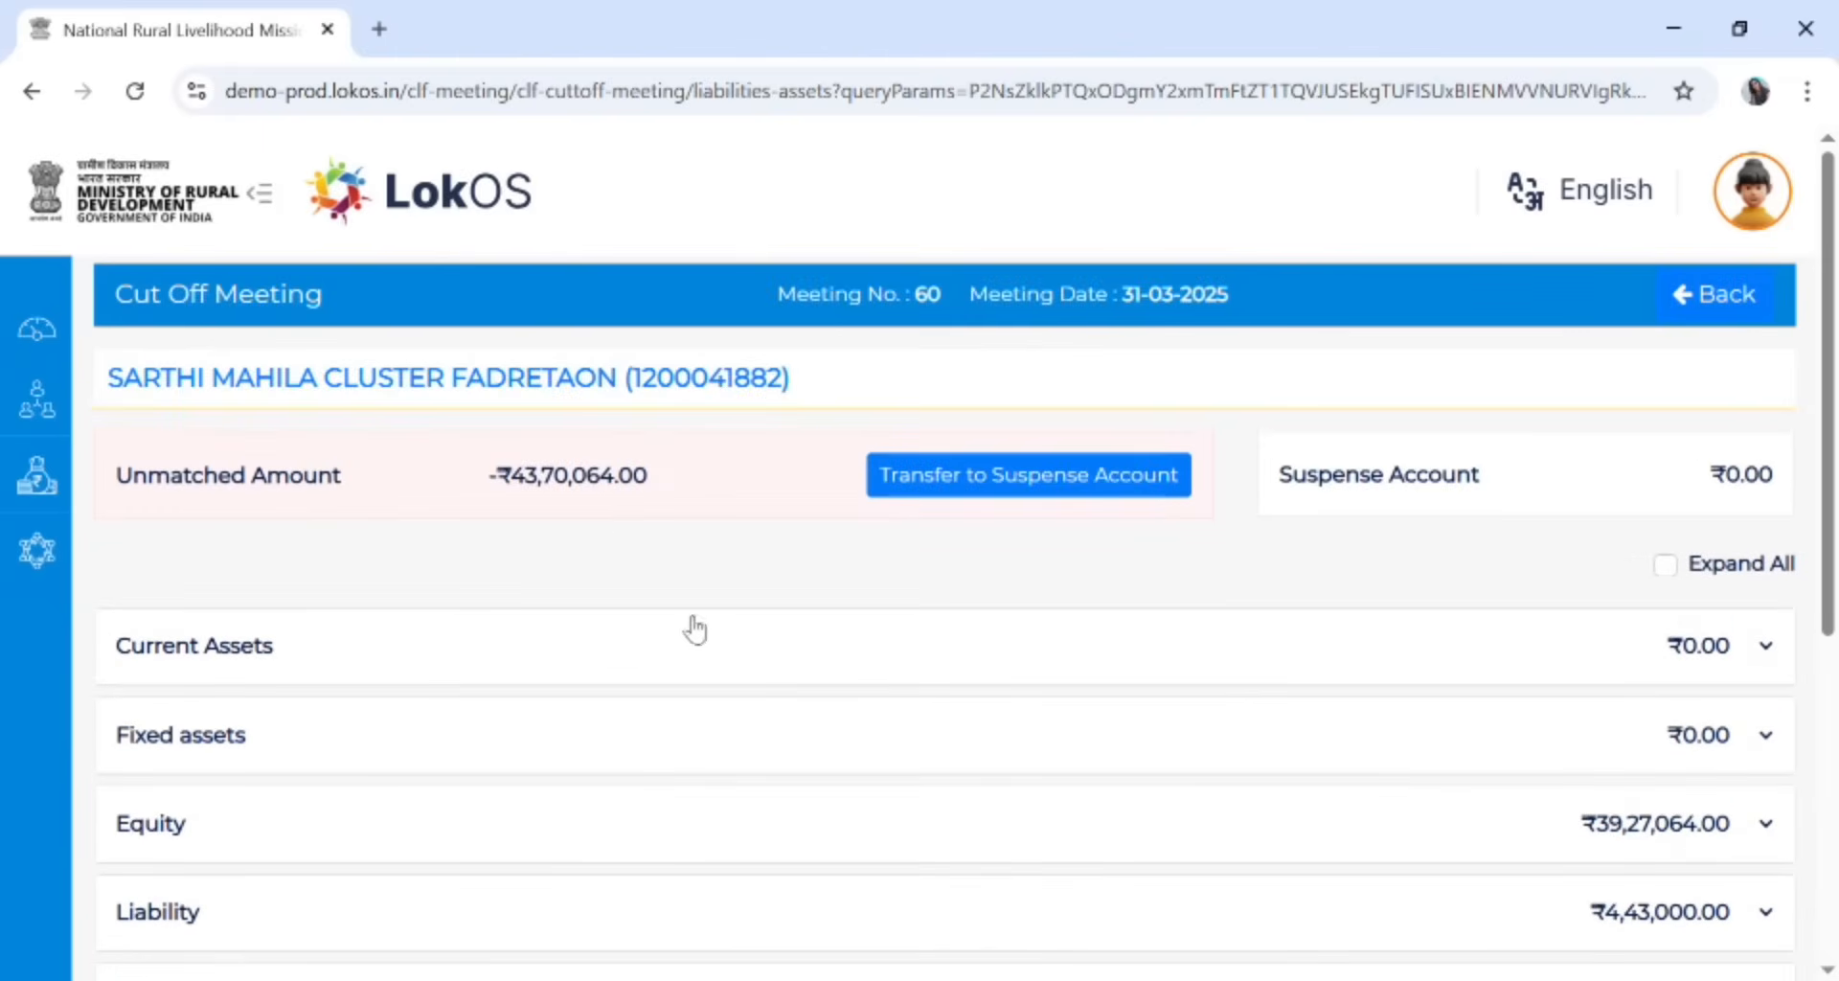
{"action": "scroll", "coordinate": [609, 738], "scroll_direction": "down", "scroll_amount": 3}
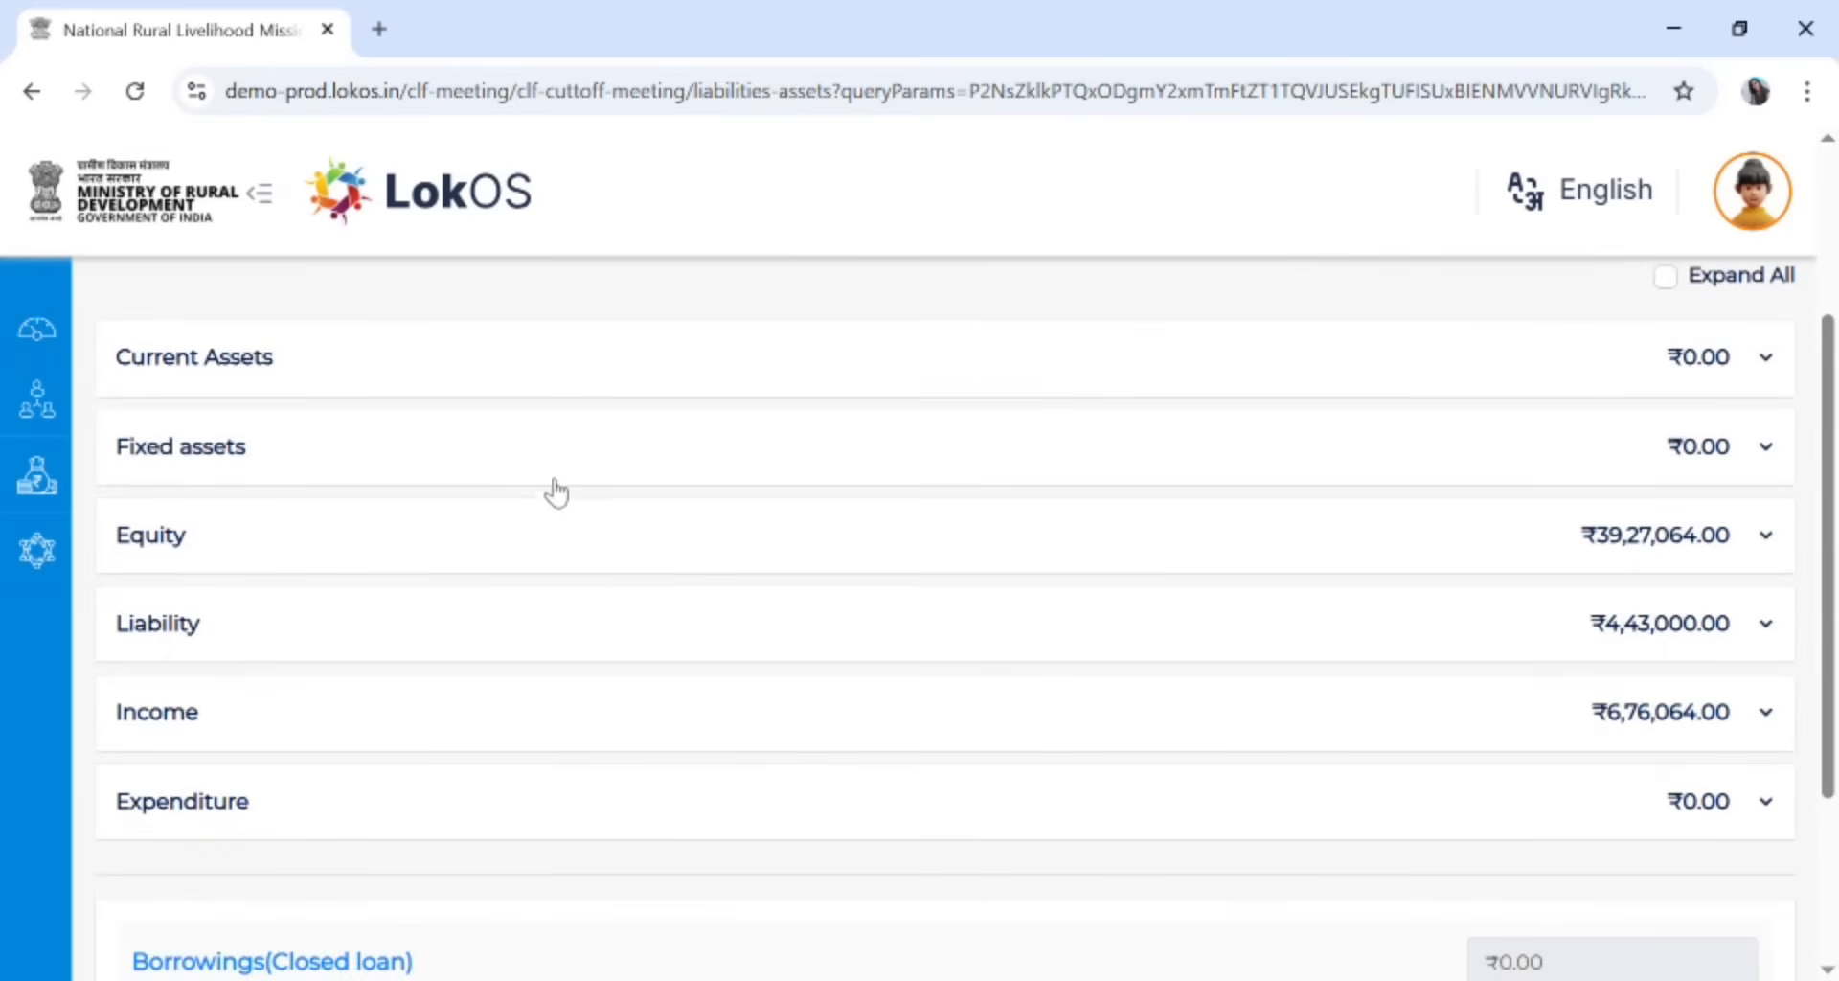
{"action": "scroll", "coordinate": [549, 490], "scroll_direction": "up", "scroll_amount": 3}
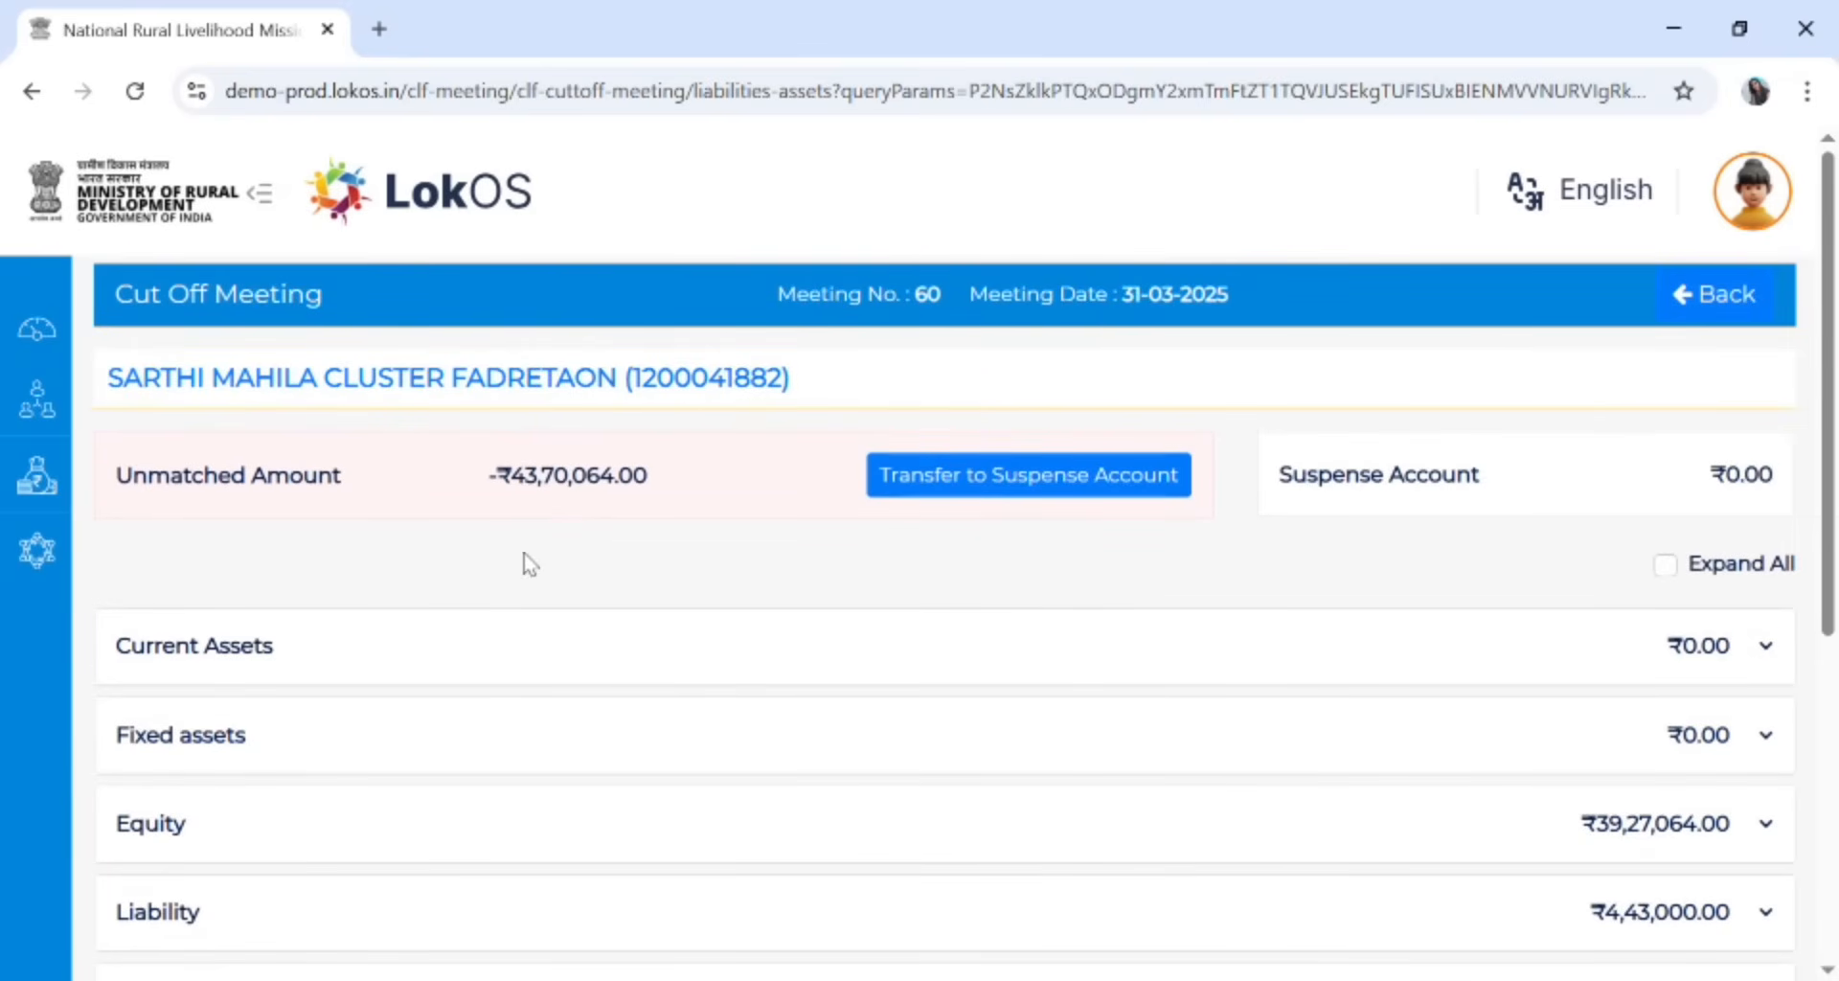
Record and save ₹50,000 as Recoverable from SRLM under Current Assets with the remark "vo training", and close the form
{"action": "left_click", "coordinate": [352, 666]}
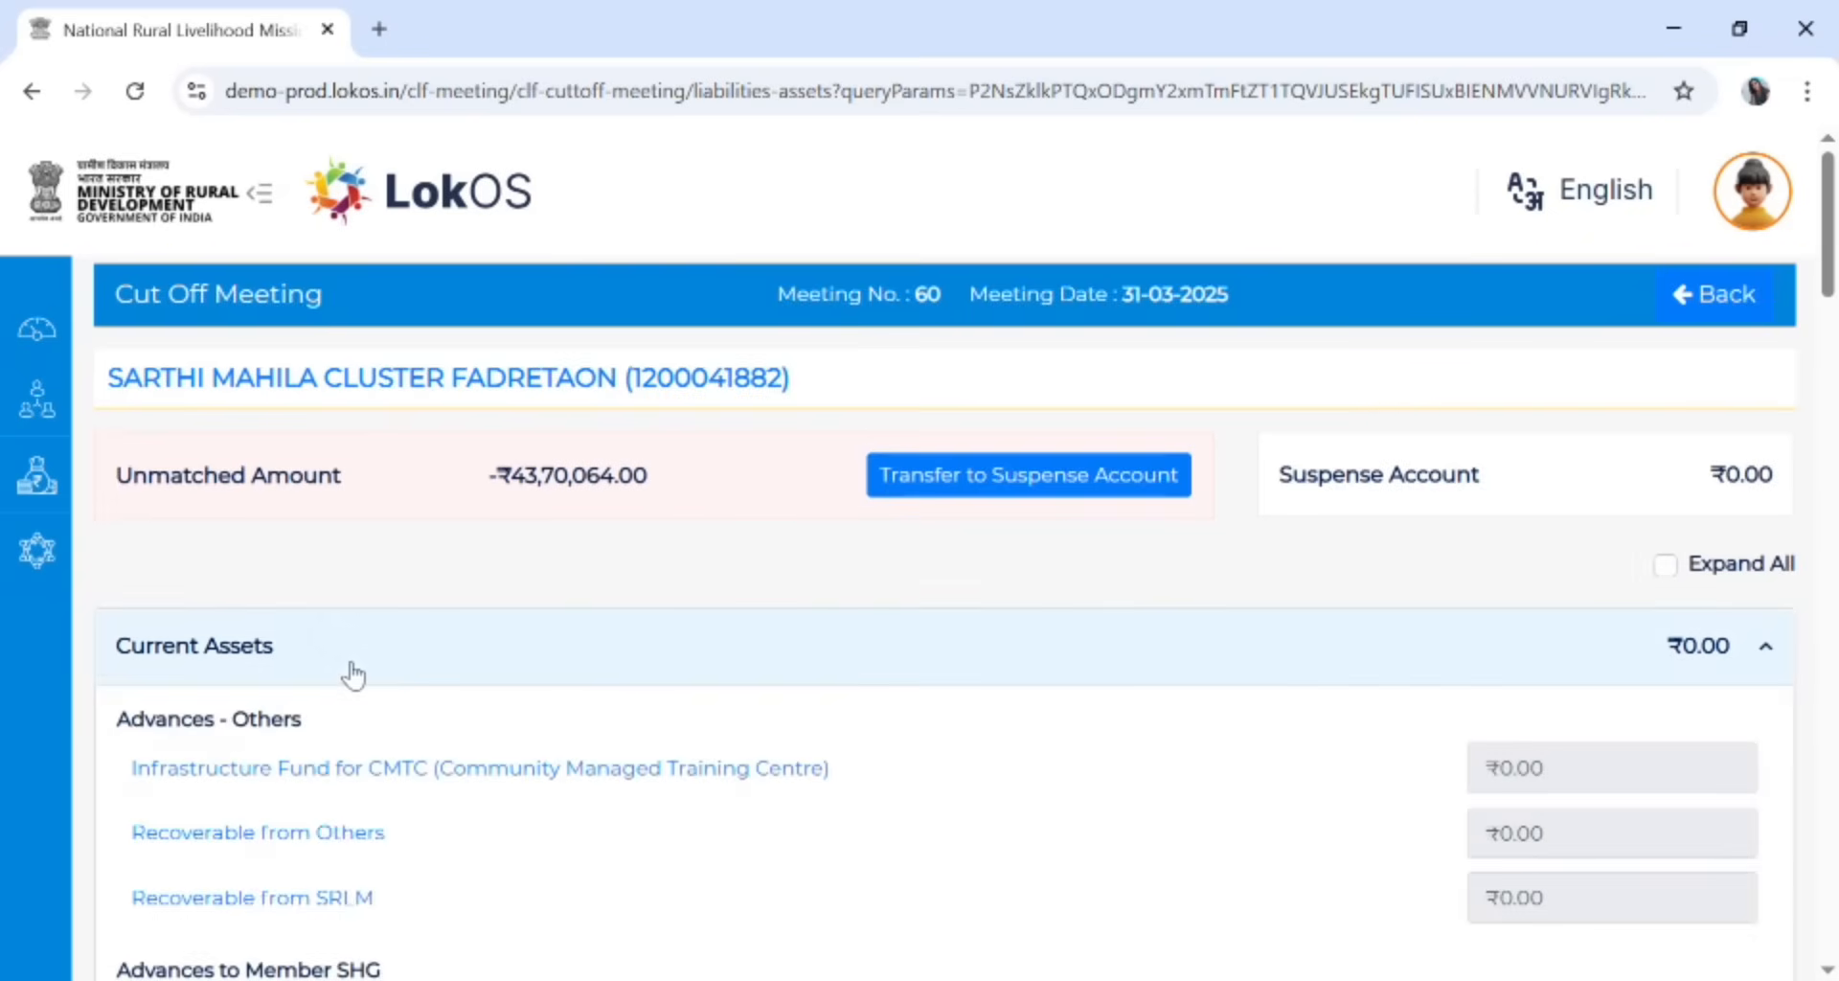
{"action": "scroll", "coordinate": [352, 675], "scroll_direction": "down", "scroll_amount": 1}
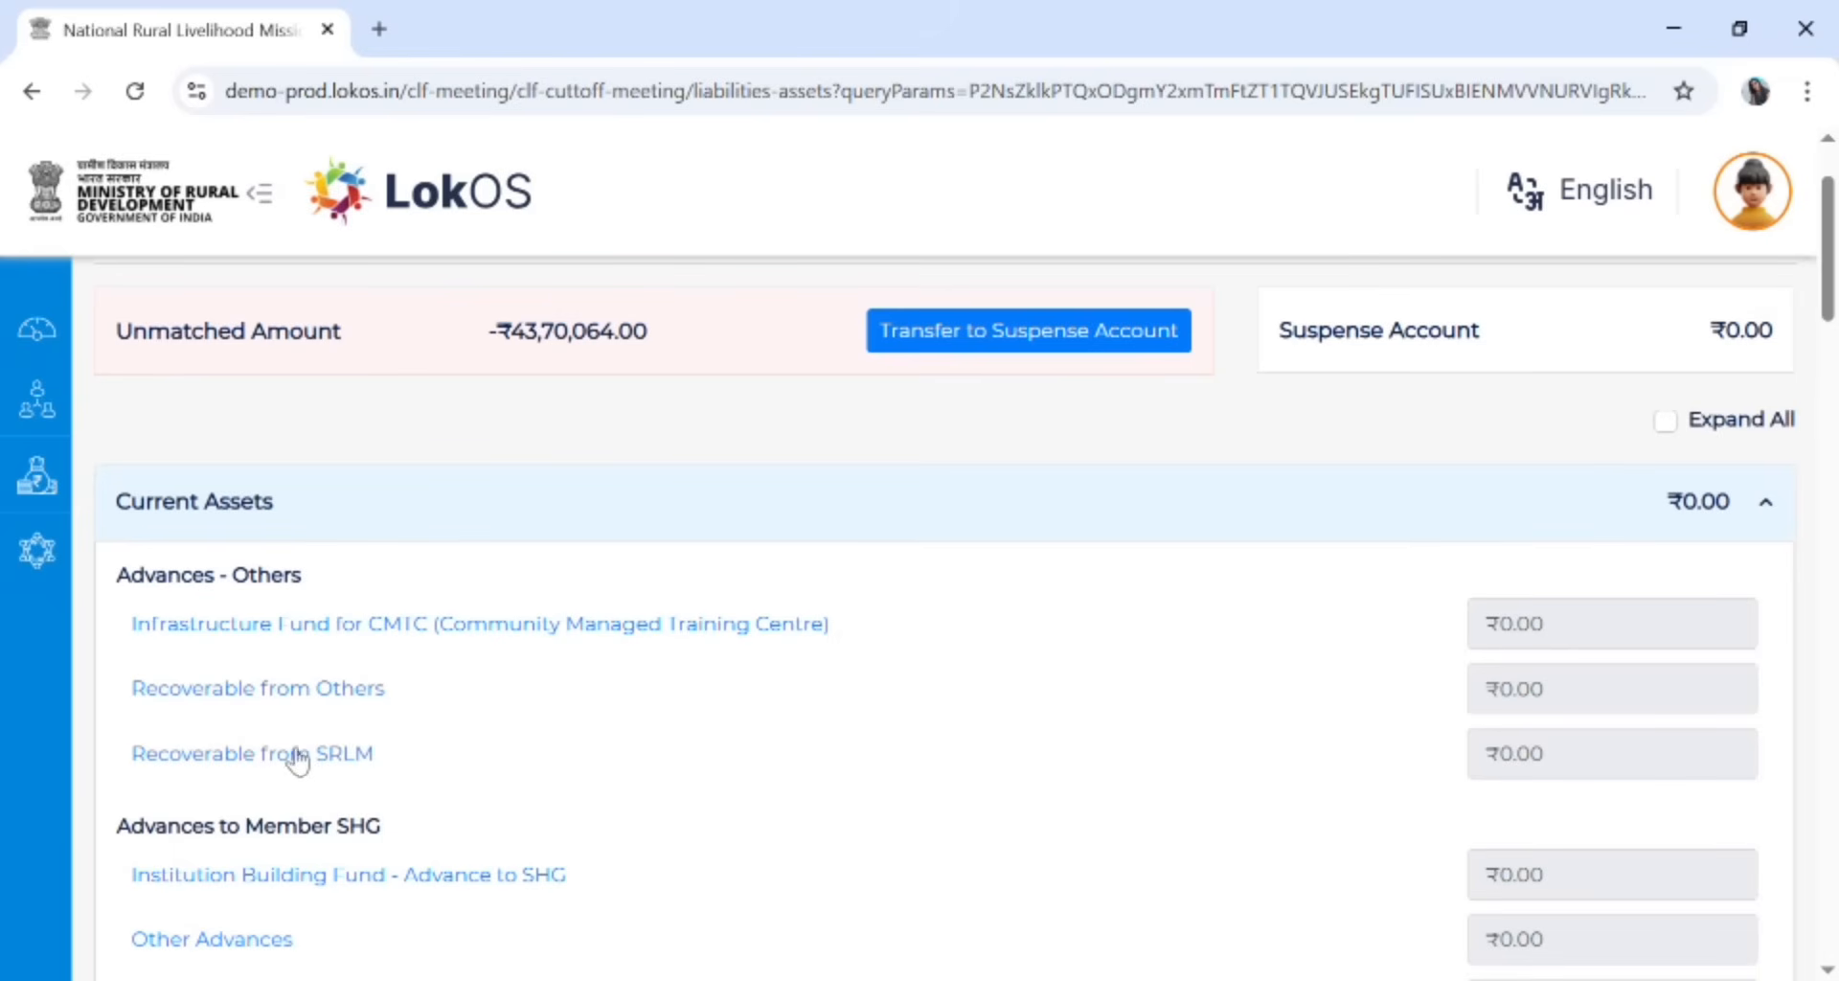
{"action": "left_click", "coordinate": [319, 767]}
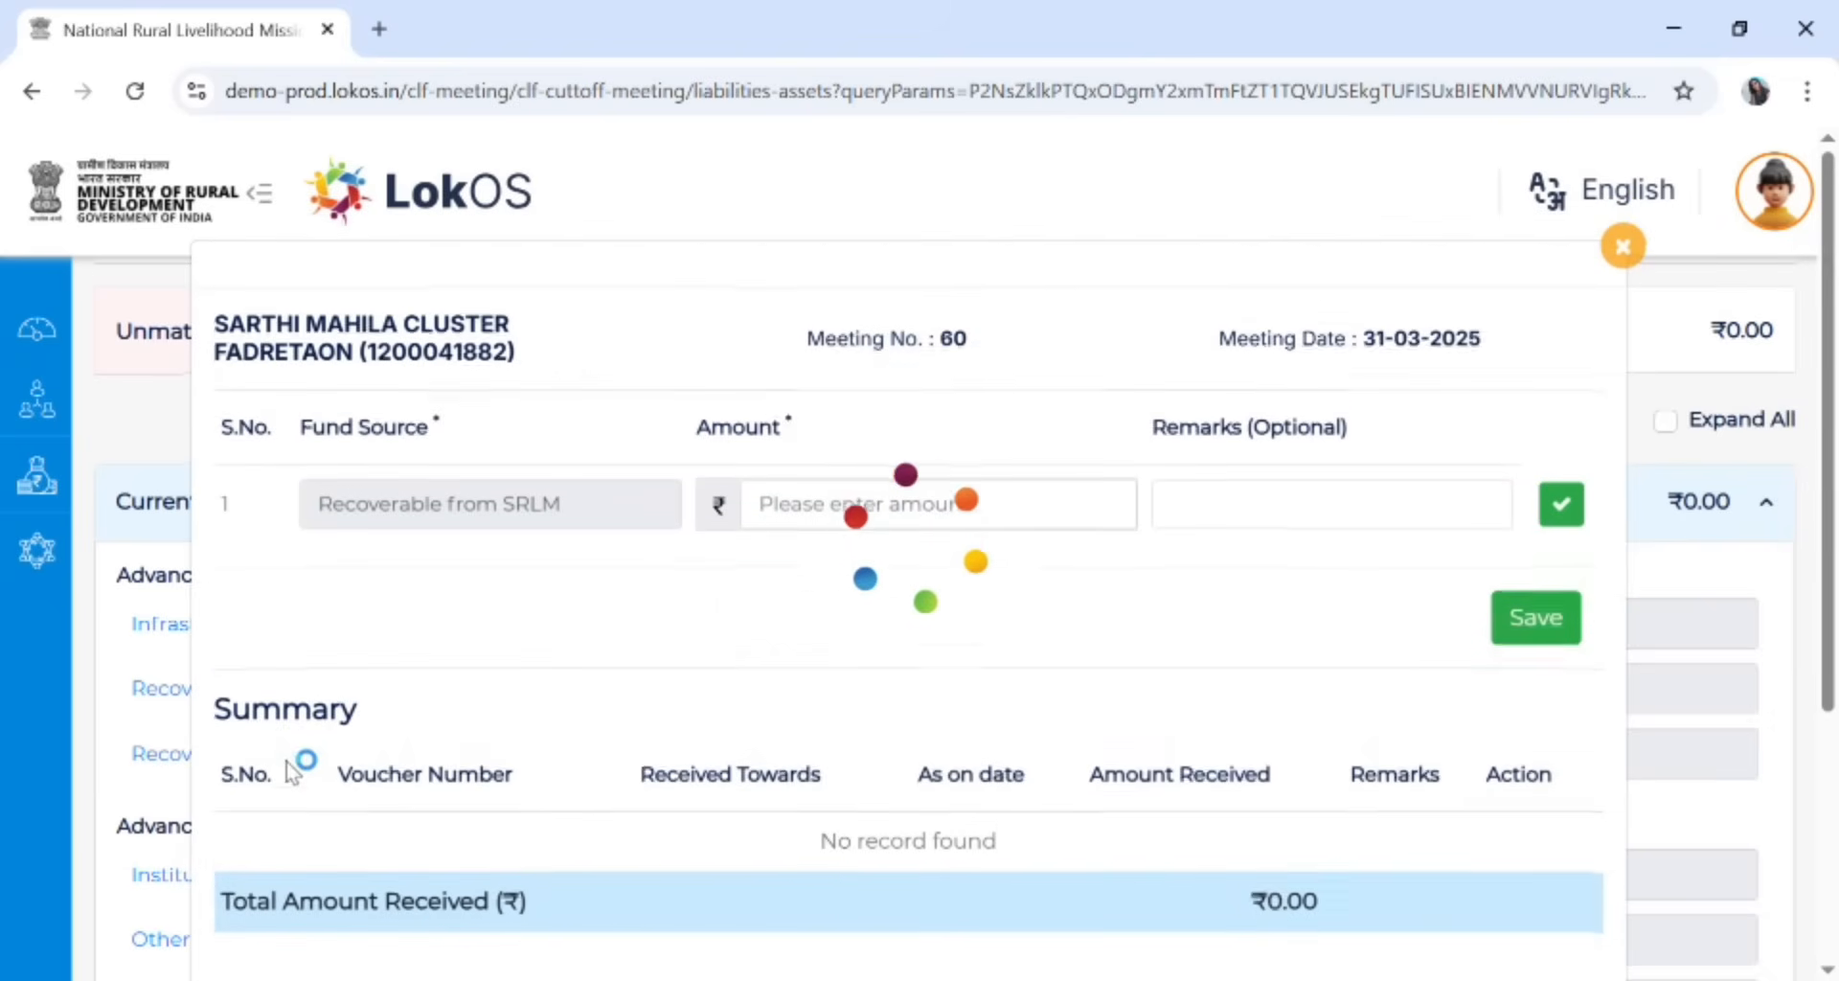
{"action": "left_click", "coordinate": [932, 510]}
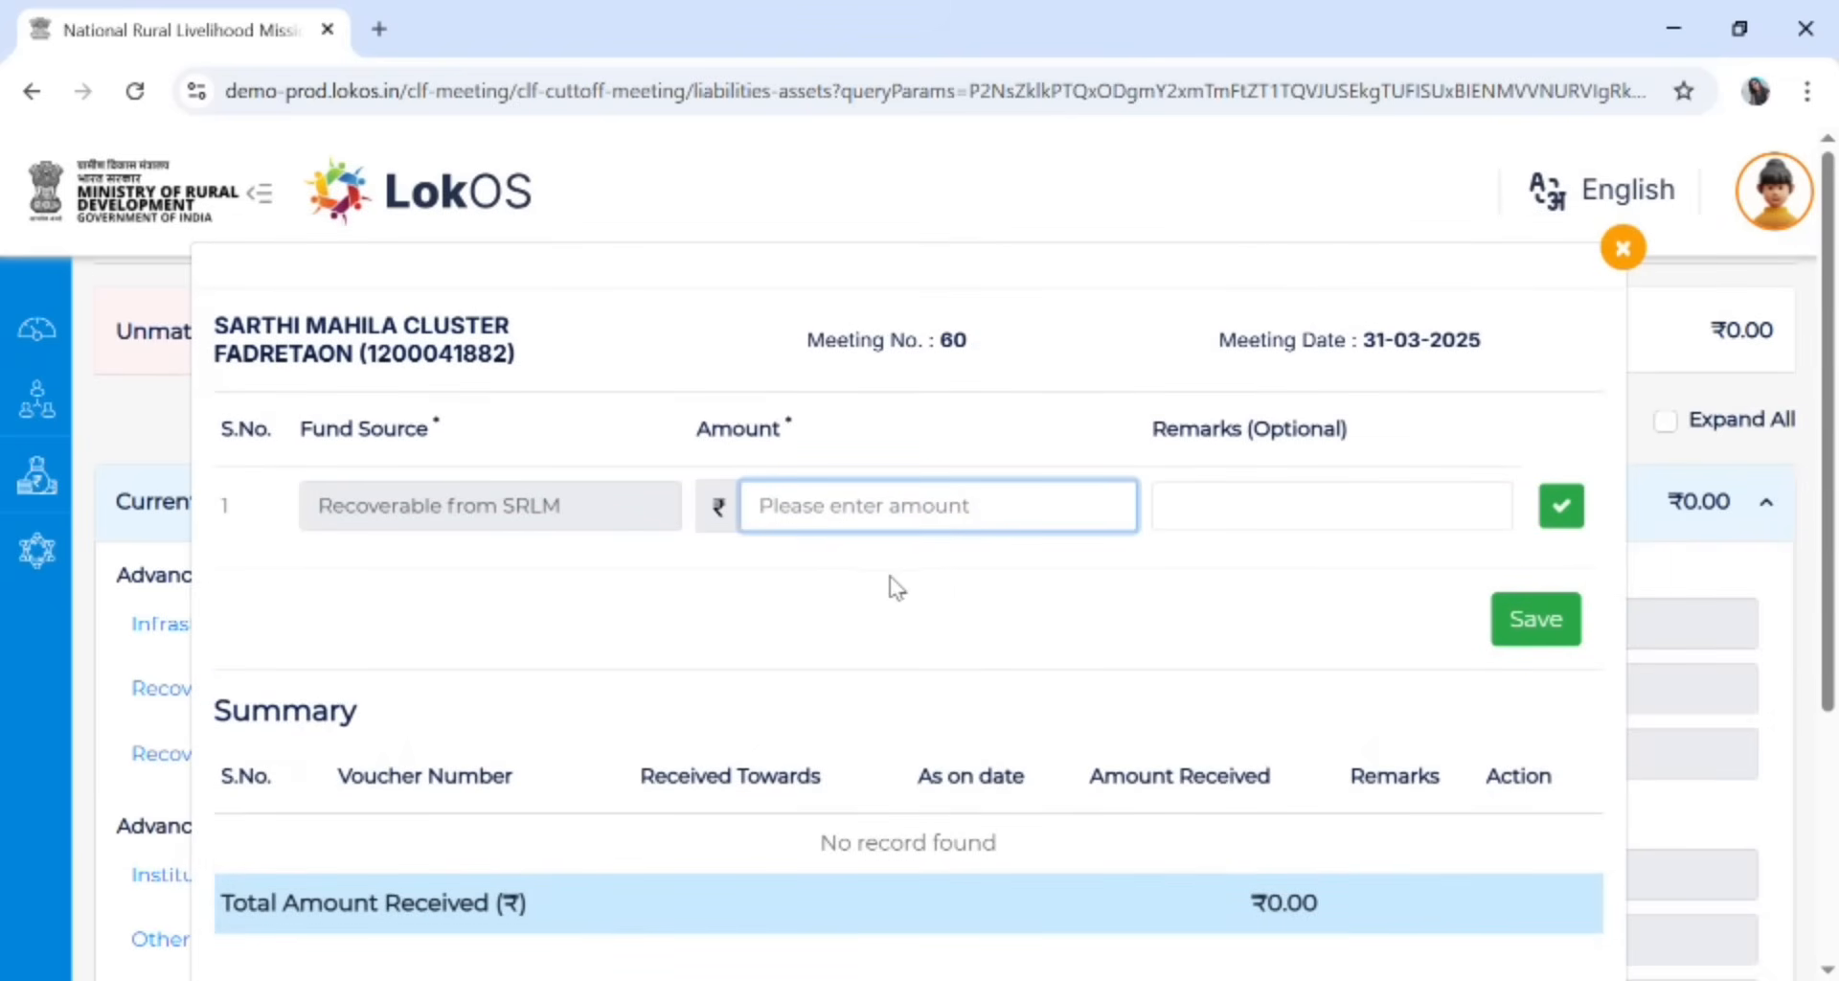
{"action": "type", "text": "5"}
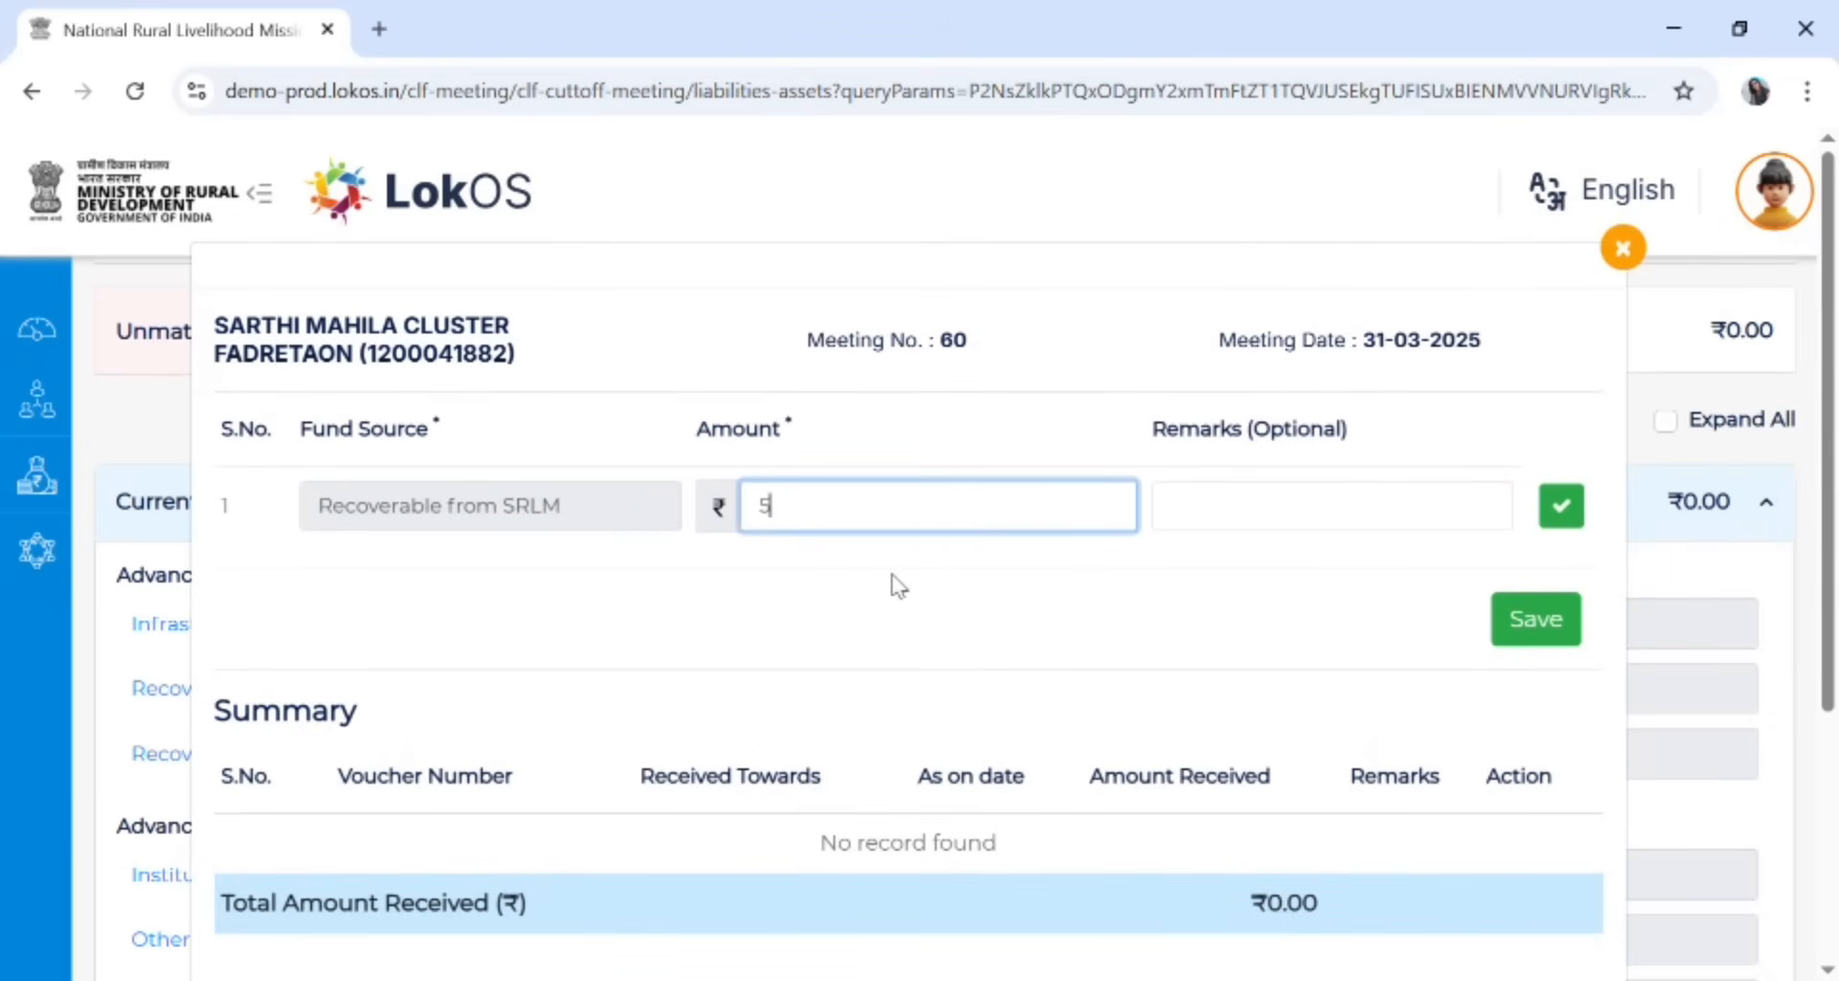
{"action": "type", "text": "0,000"}
{"action": "left_click", "coordinate": [1322, 515]}
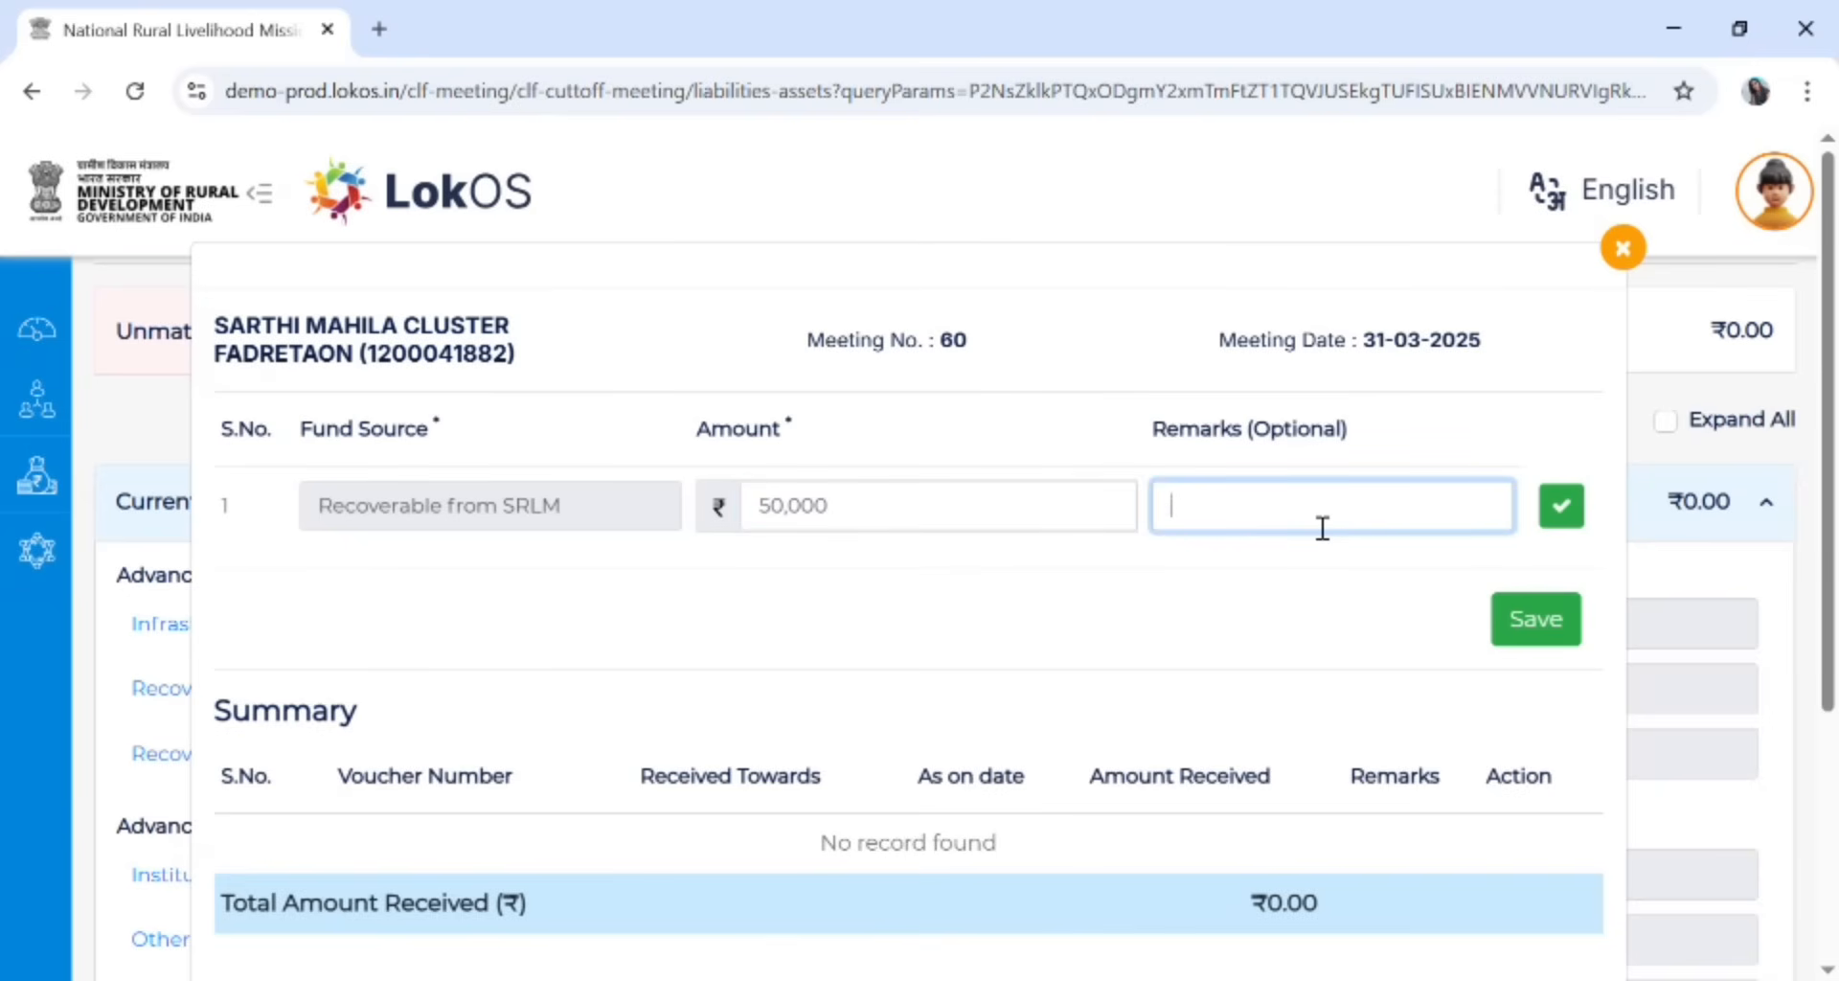
{"action": "type", "text": "vo training"}
{"action": "left_click", "coordinate": [1561, 506]}
{"action": "left_click", "coordinate": [1544, 645]}
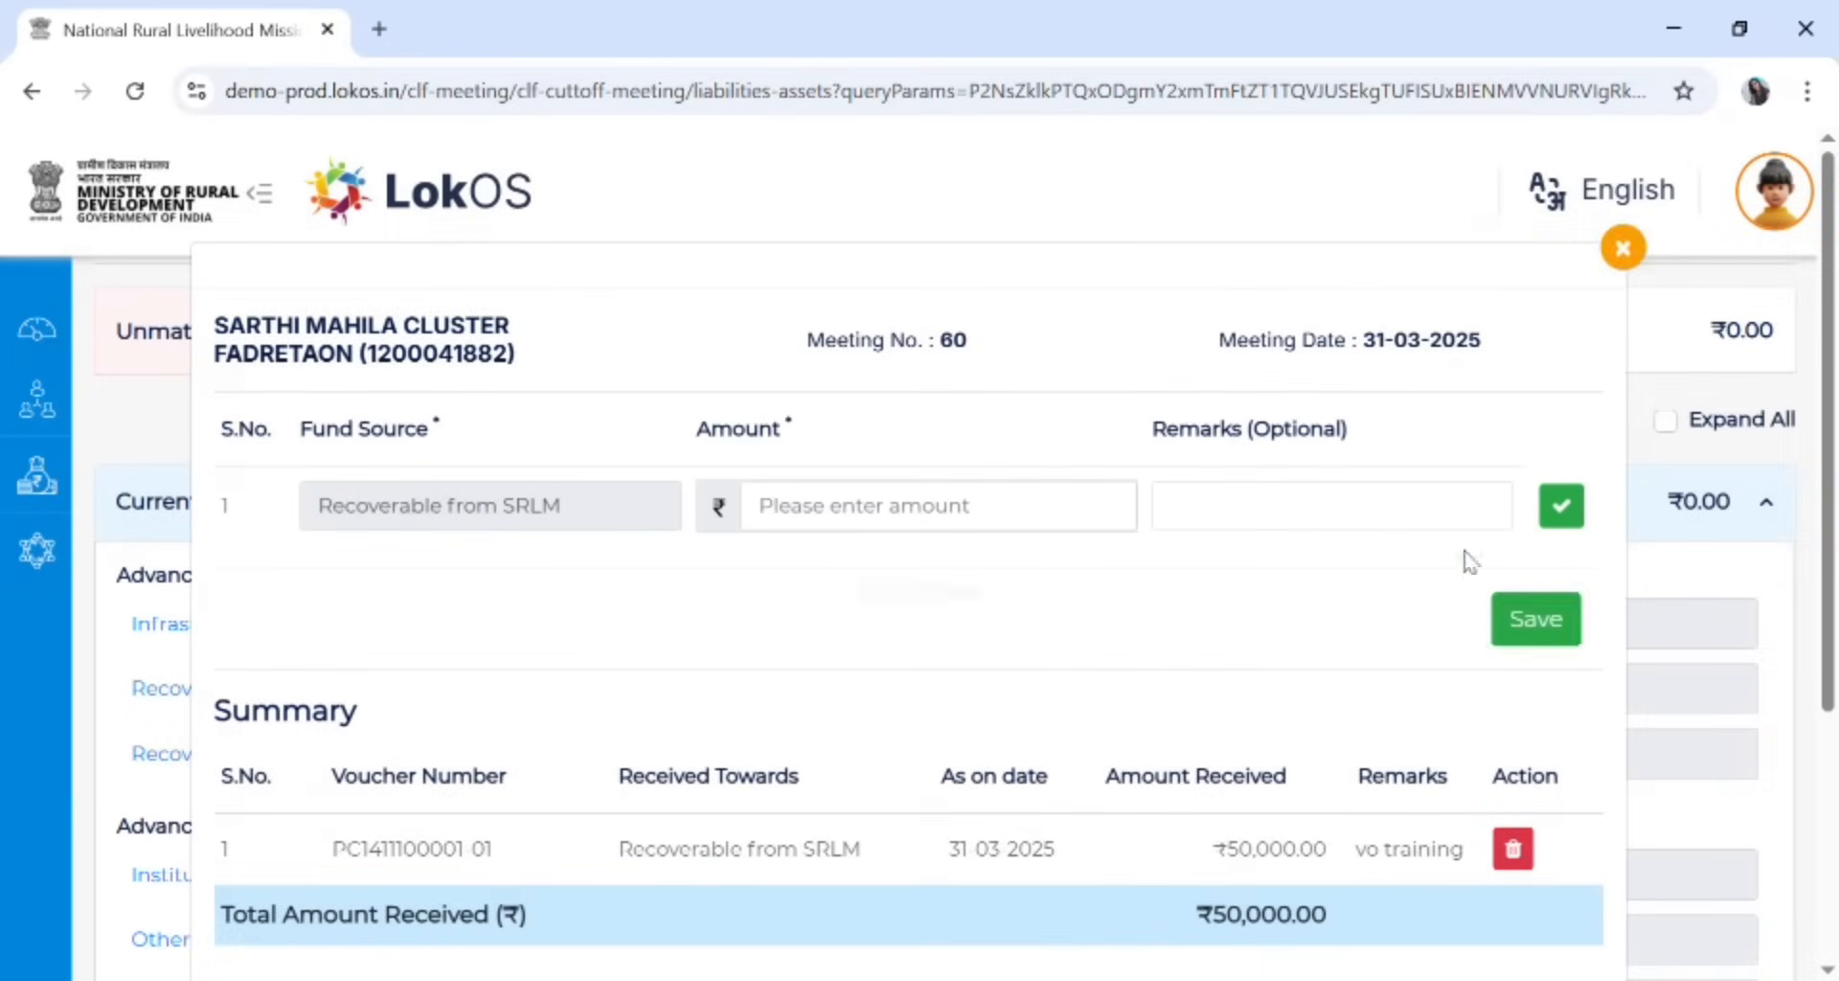
{"action": "left_click", "coordinate": [1622, 248]}
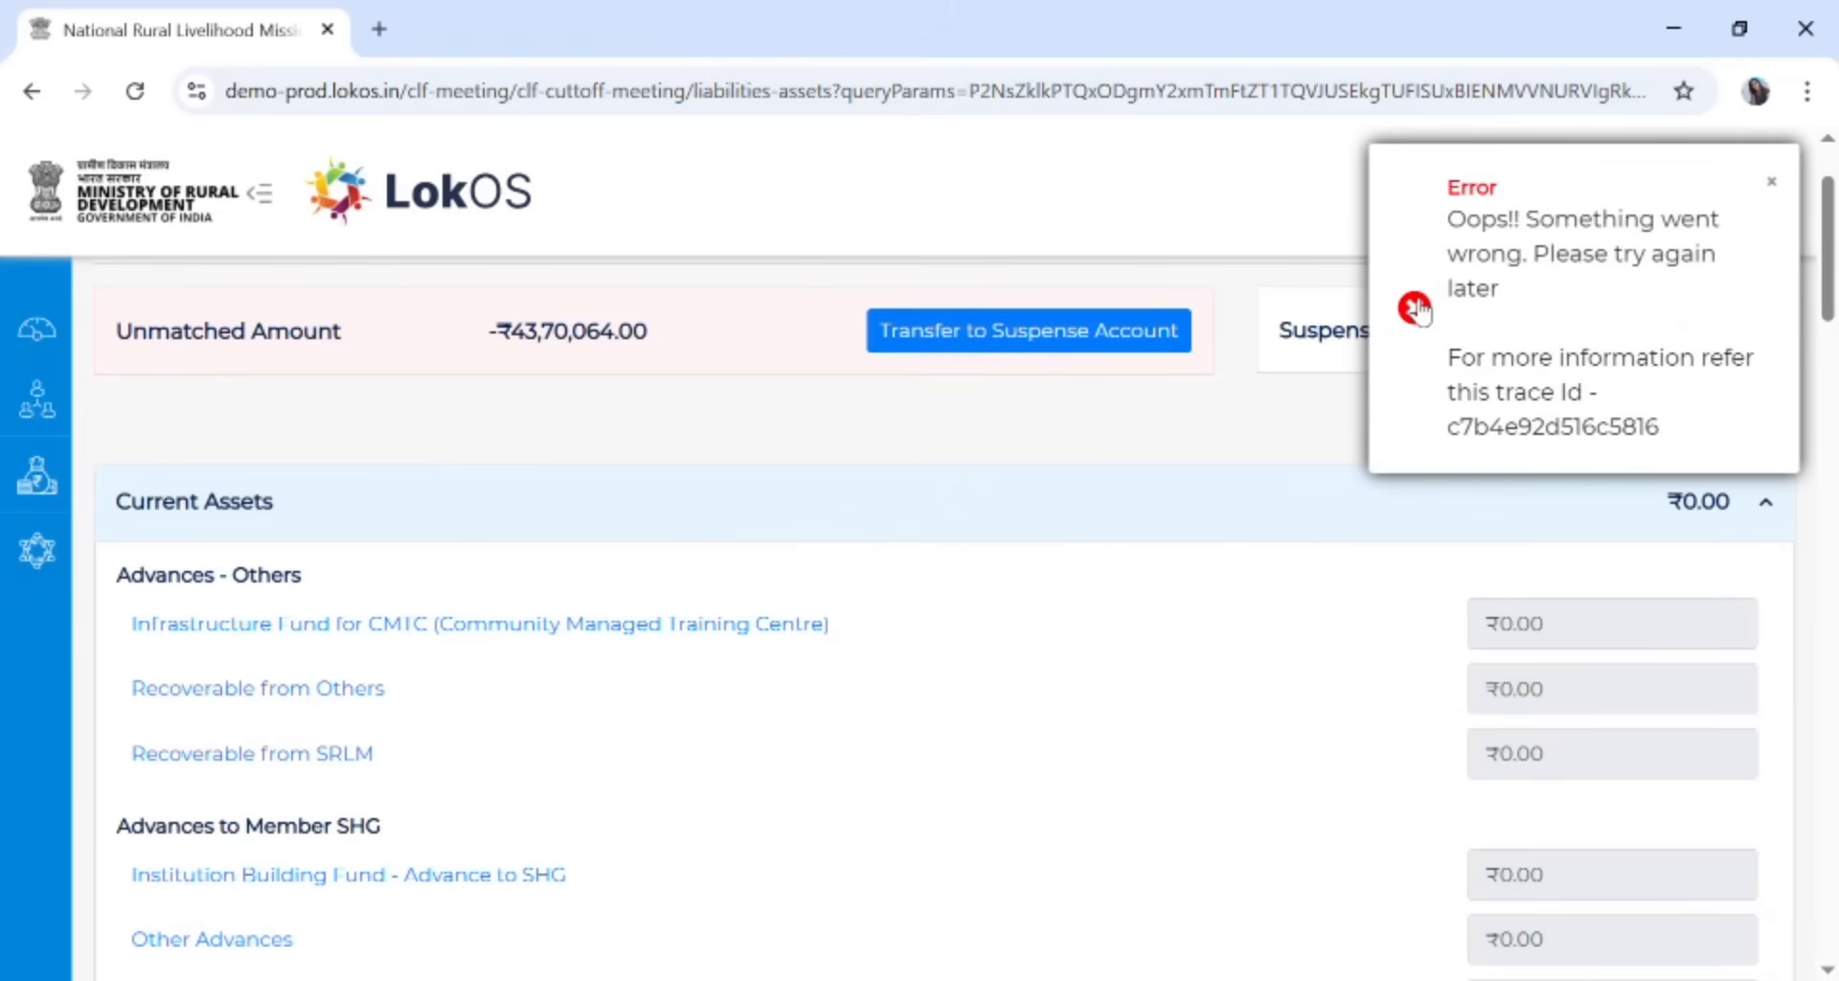
{"action": "left_click", "coordinate": [1409, 299]}
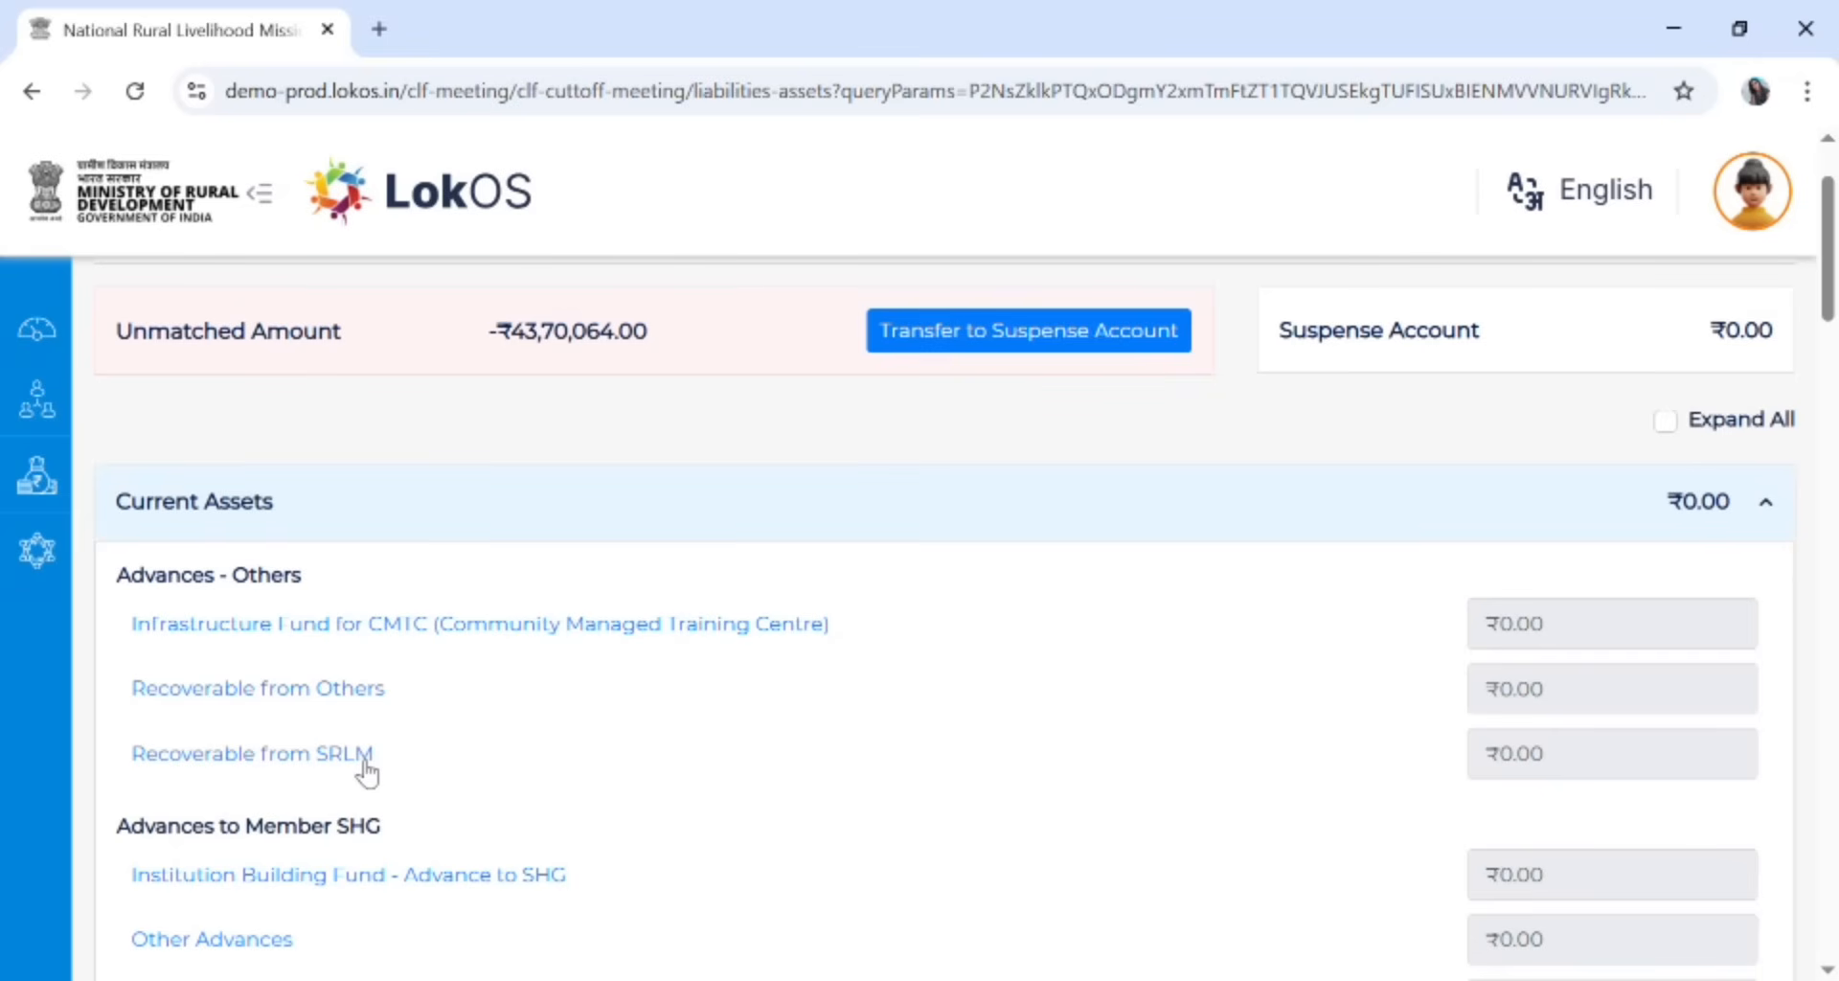
View the Recoverable from Others form under Current Assets and close it without entering an amount
{"action": "left_click", "coordinate": [279, 706]}
{"action": "left_click", "coordinate": [891, 535]}
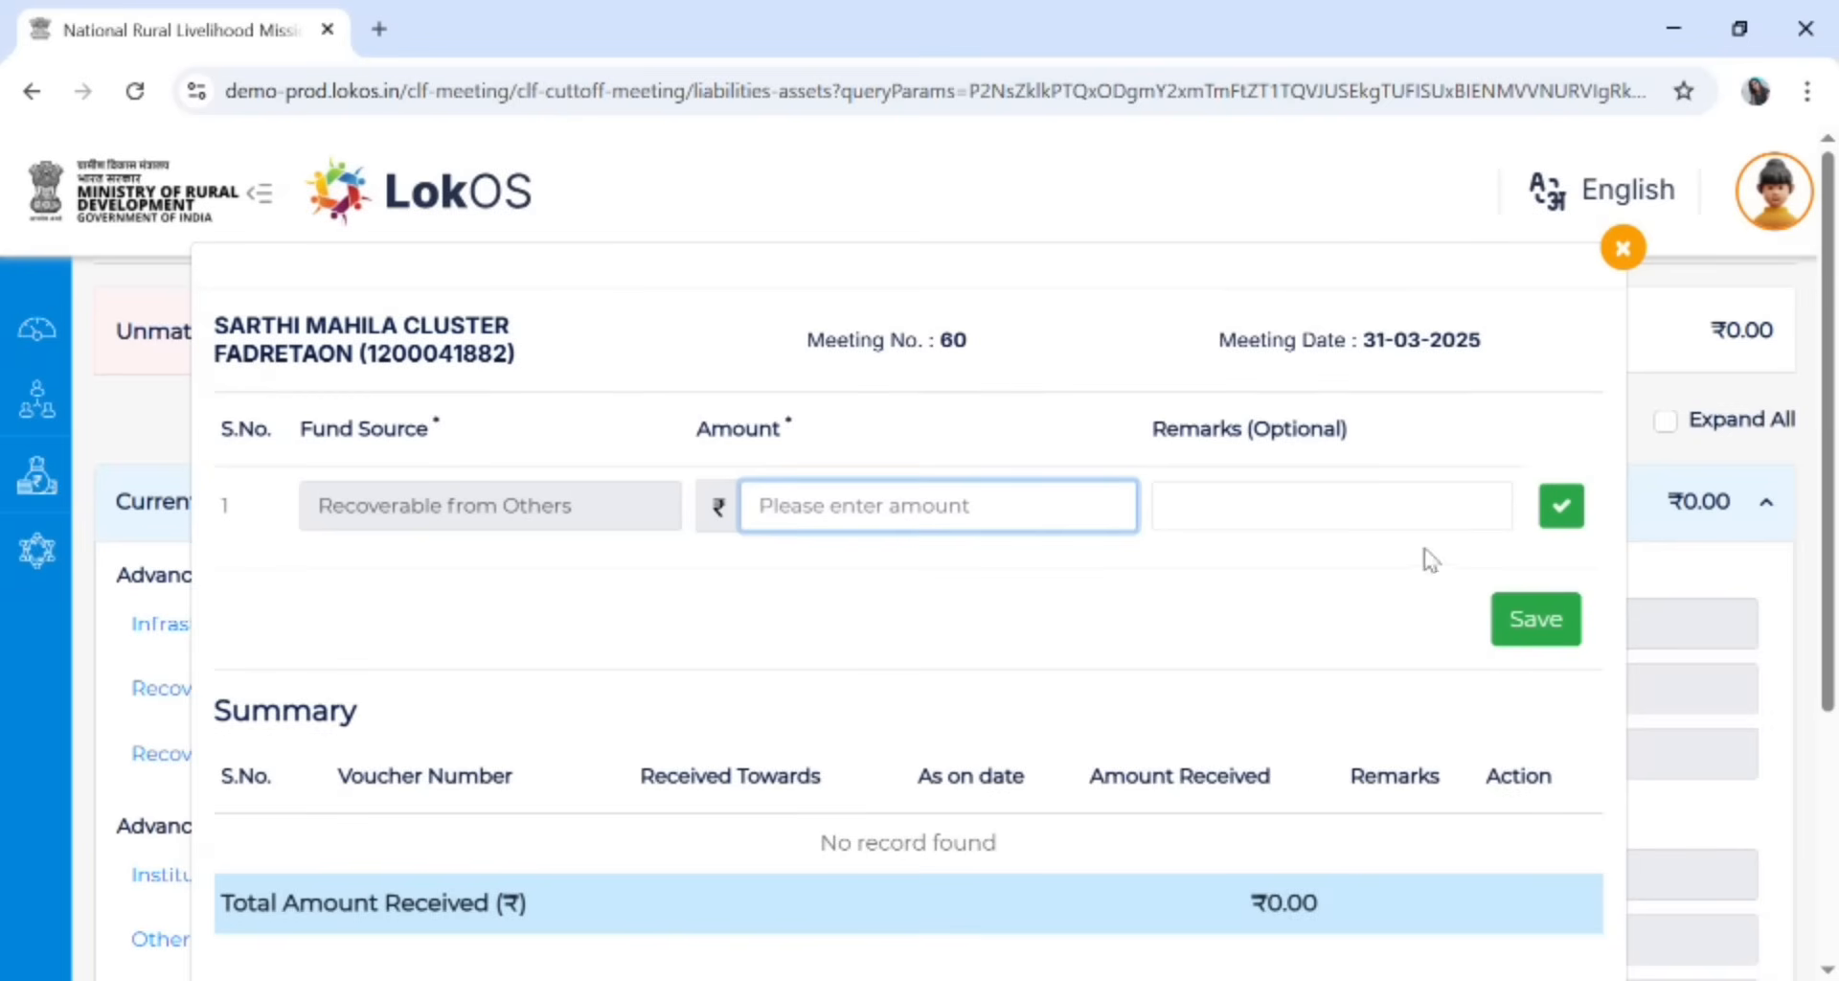
{"action": "left_click", "coordinate": [1622, 251]}
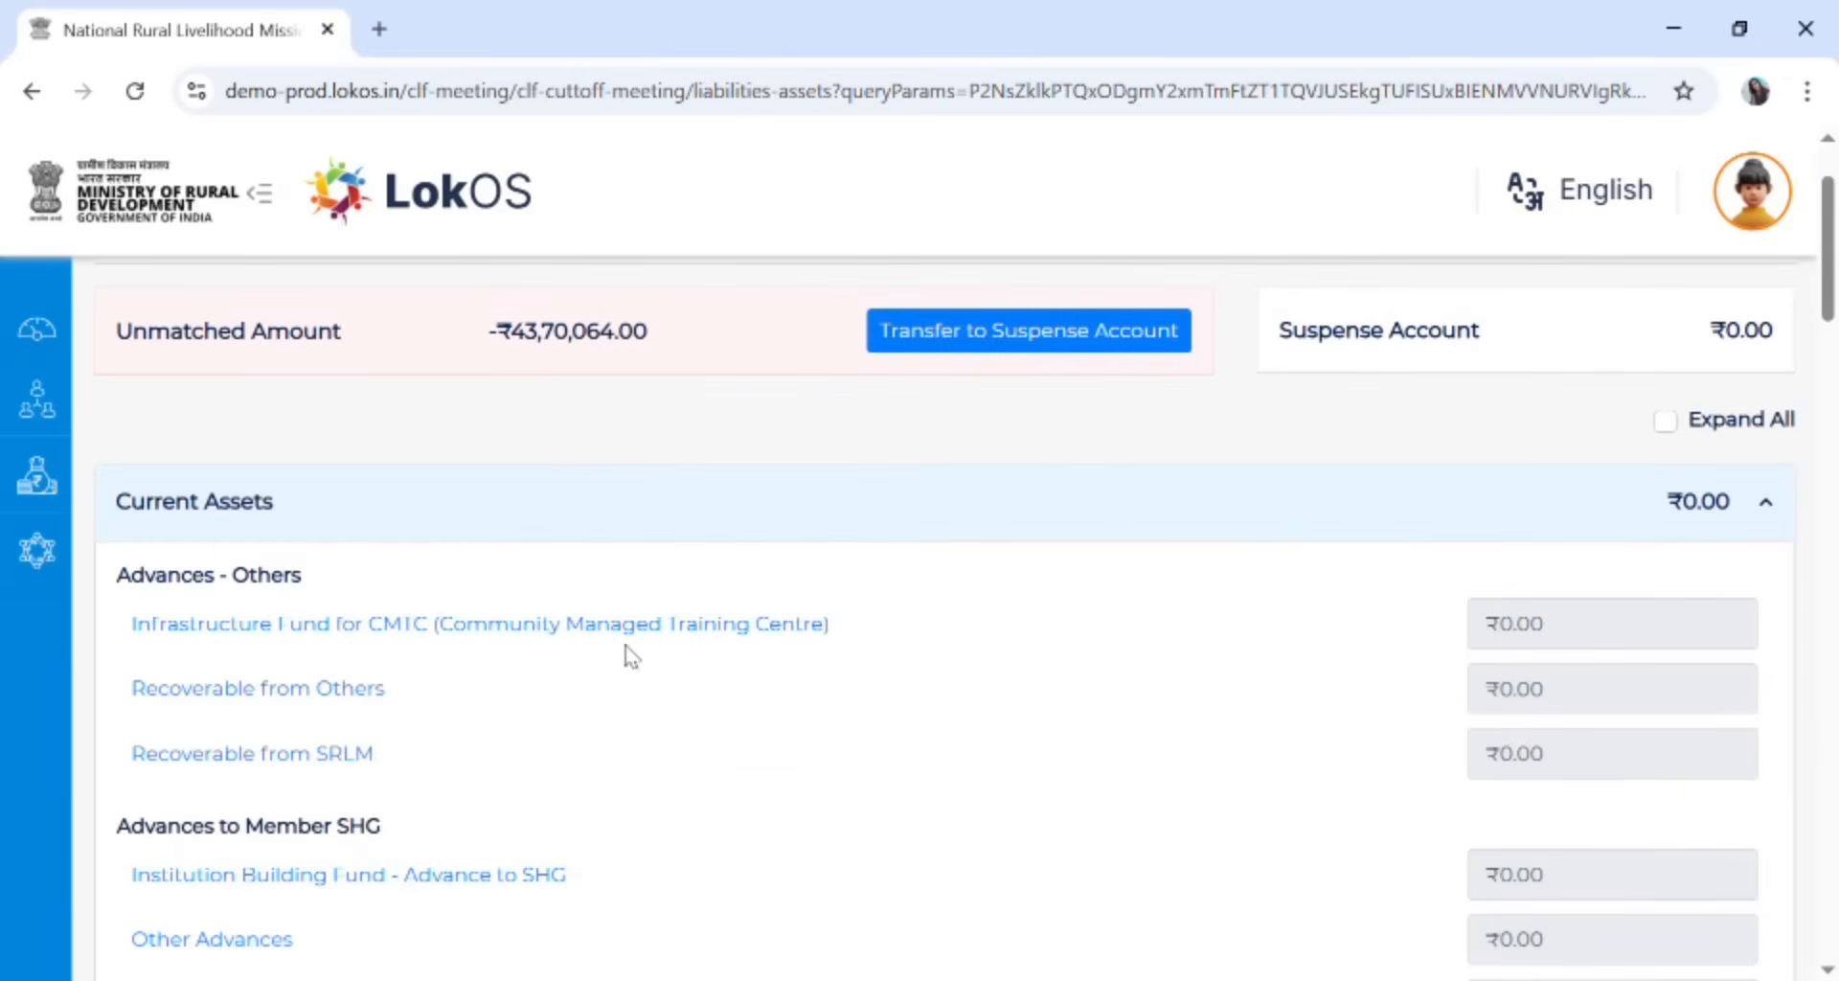
Delete the ₹50,000 Recoverable from SRLM entry from its summary and close the form
{"action": "scroll", "coordinate": [958, 708], "scroll_direction": "down", "scroll_amount": 1}
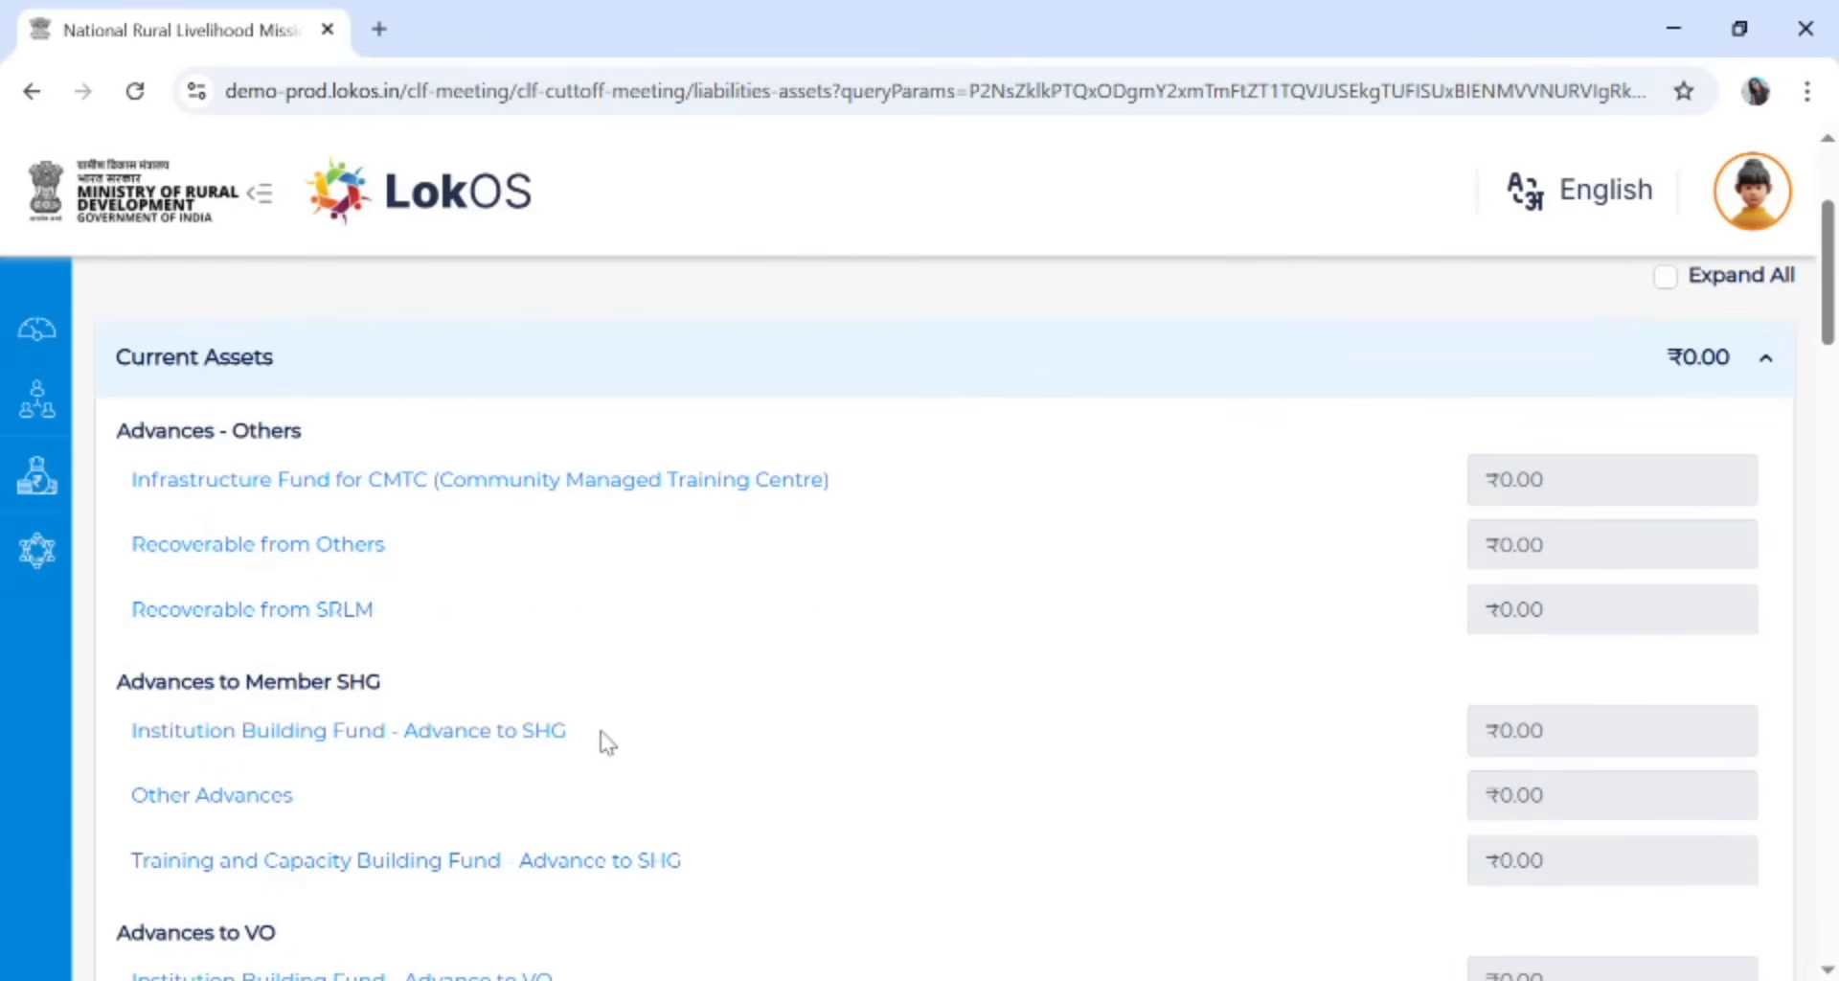
{"action": "scroll", "coordinate": [402, 762], "scroll_direction": "down", "scroll_amount": 3}
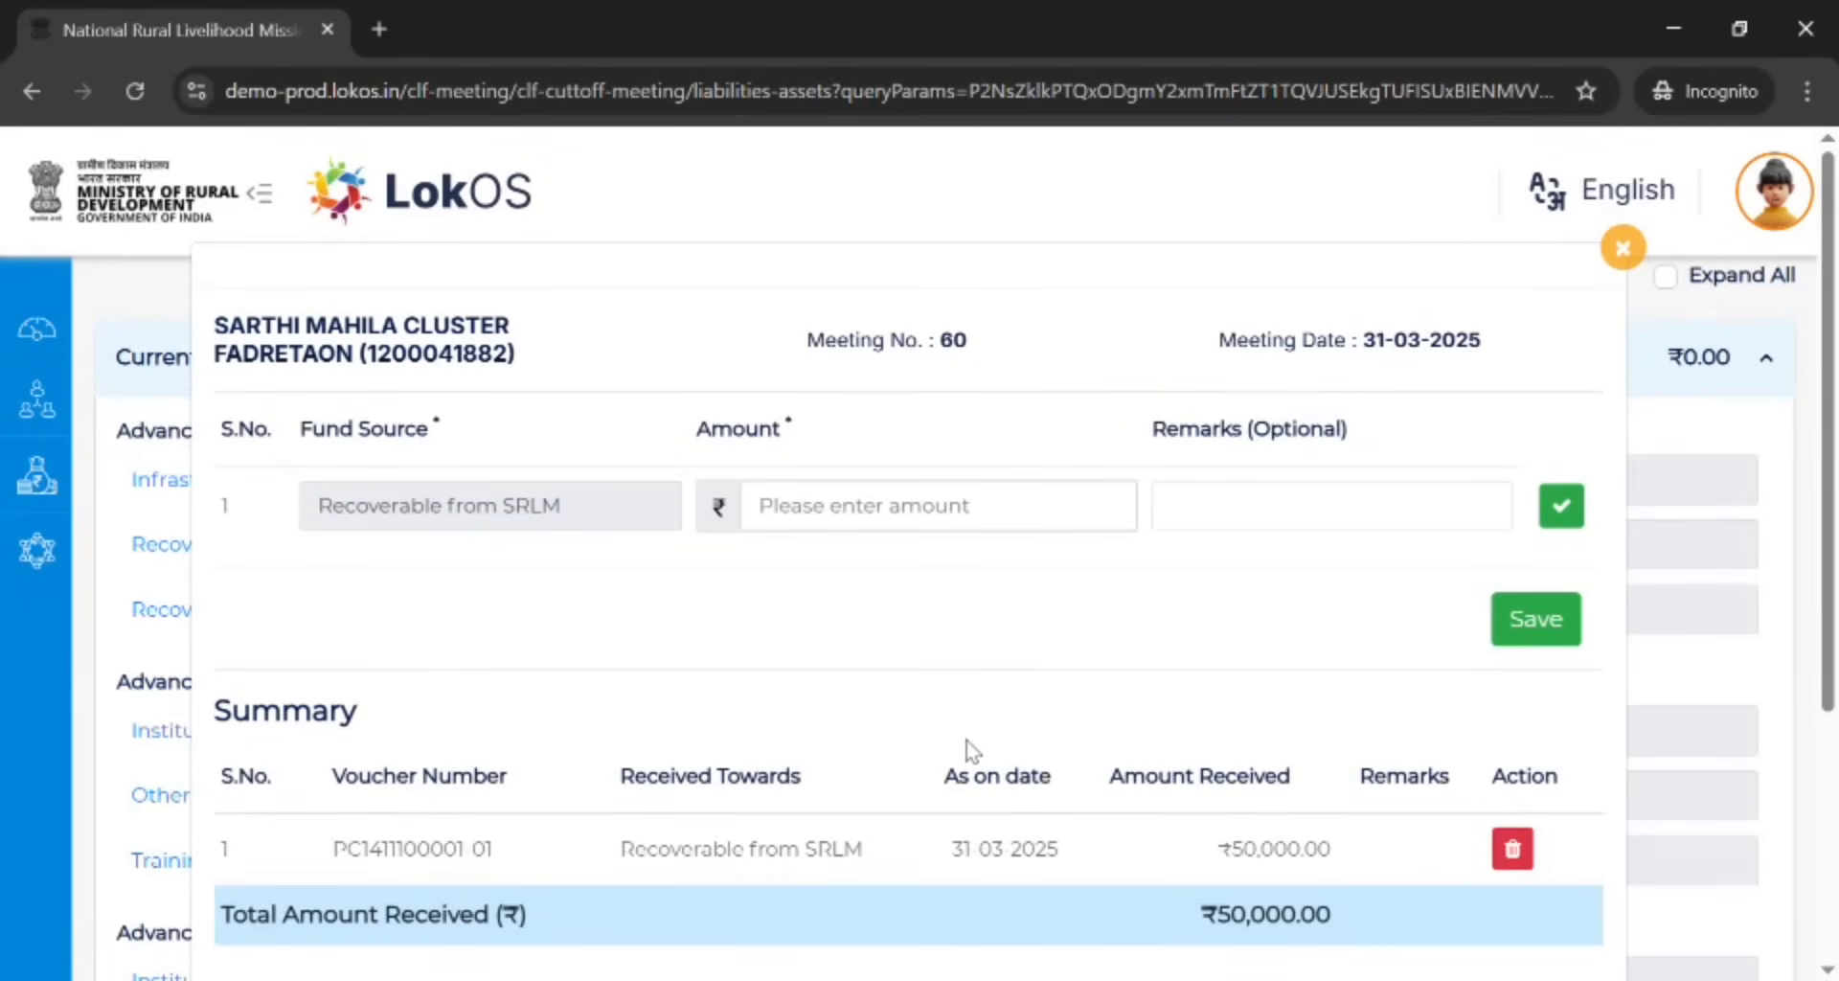
{"action": "left_click", "coordinate": [1523, 853]}
{"action": "left_click", "coordinate": [879, 746]}
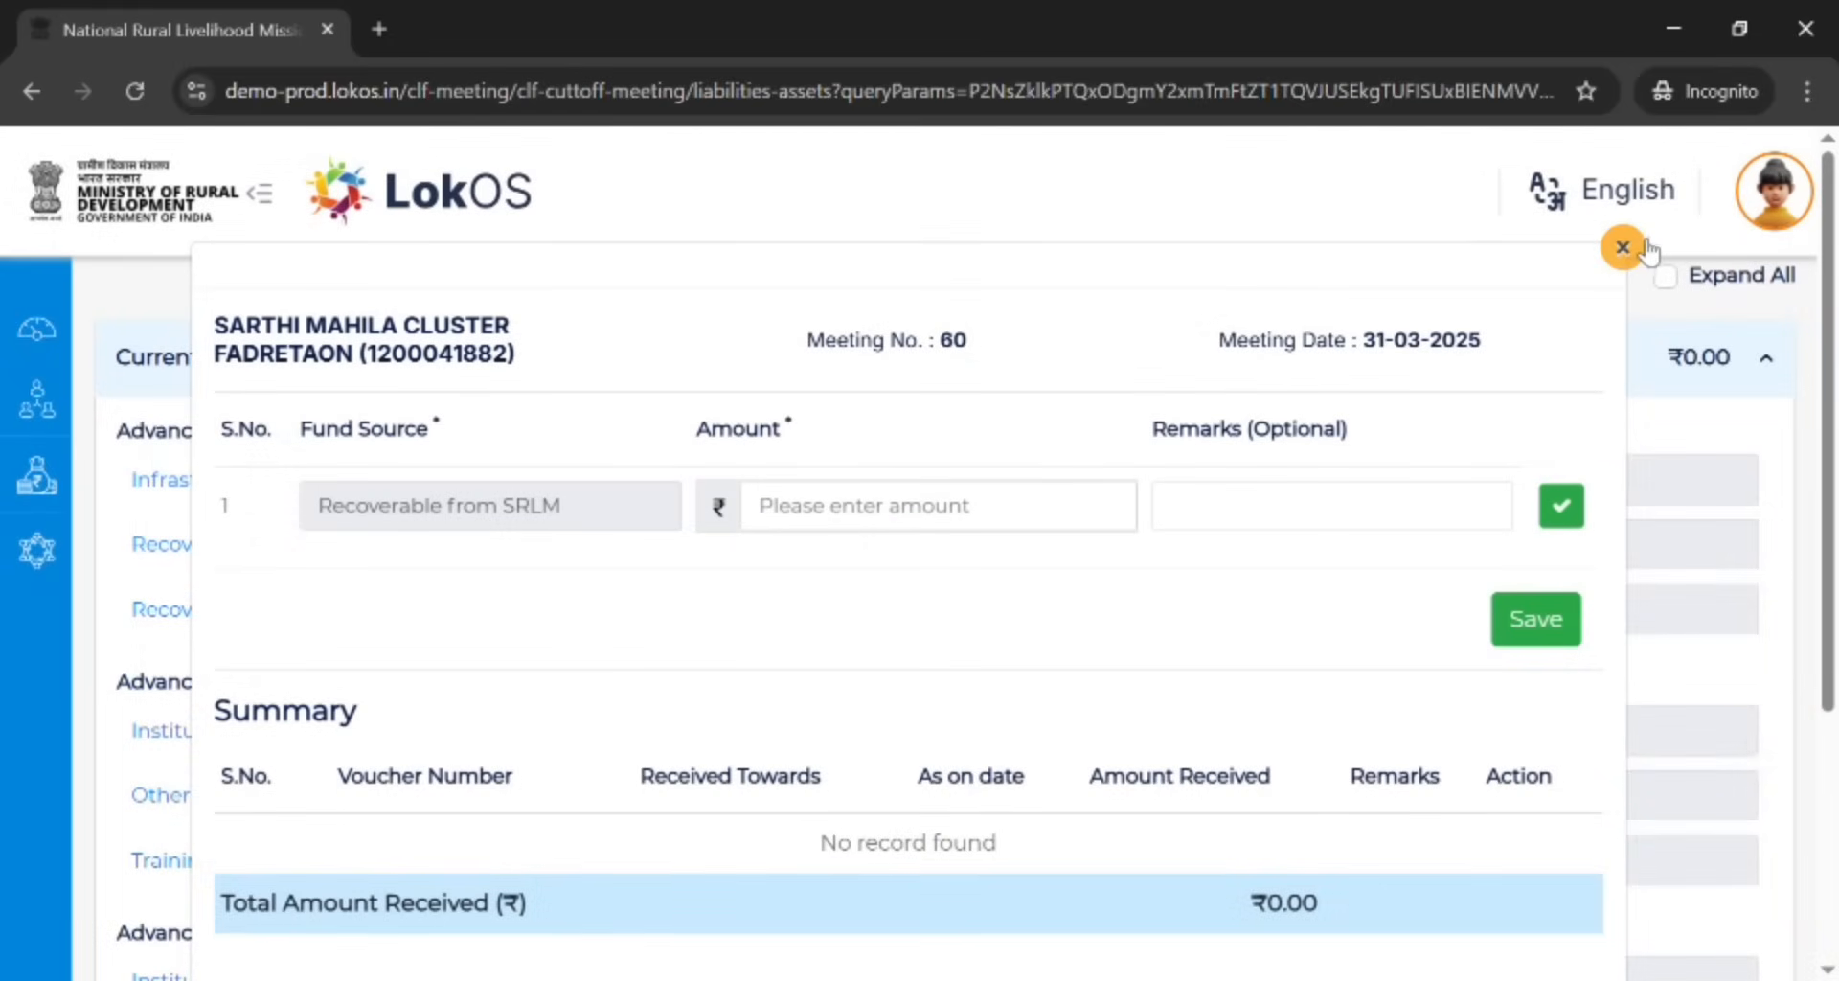
{"action": "left_click", "coordinate": [1620, 248]}
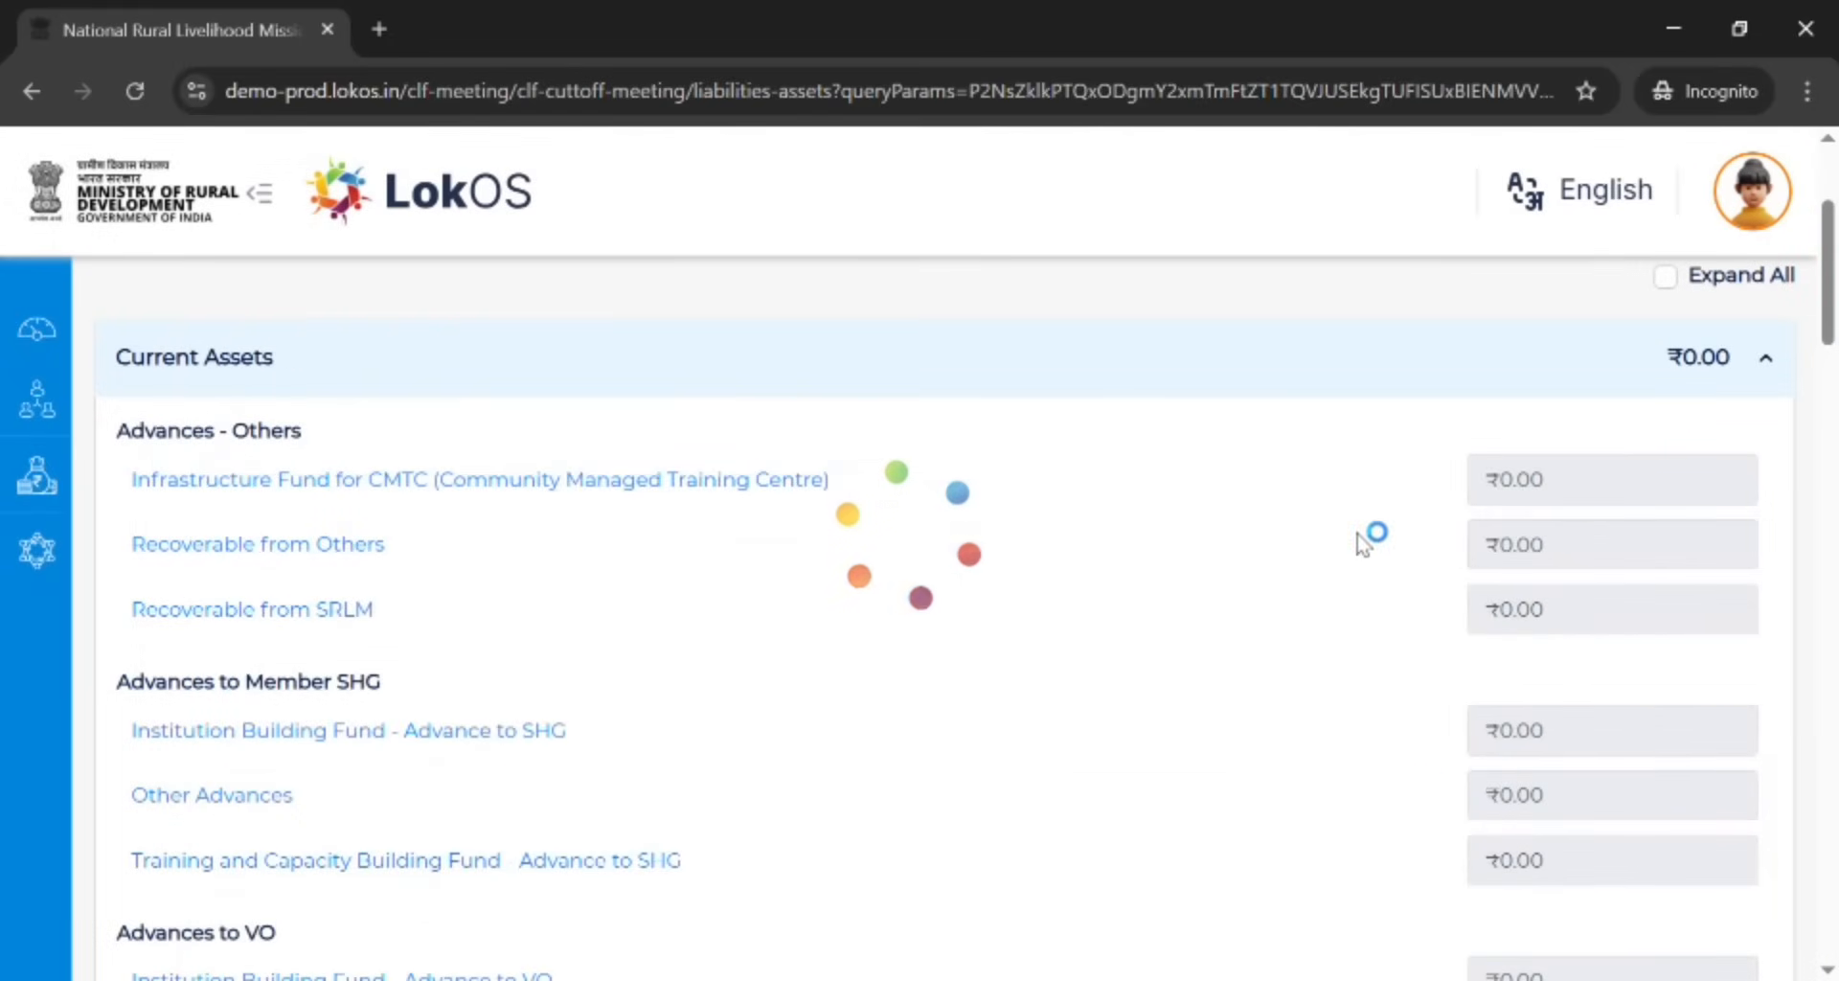
View the entry form for Institution Building Fund - Advance to VO under Current Assets and close it without entering anything
{"action": "scroll", "coordinate": [1337, 525], "scroll_direction": "down", "scroll_amount": 2}
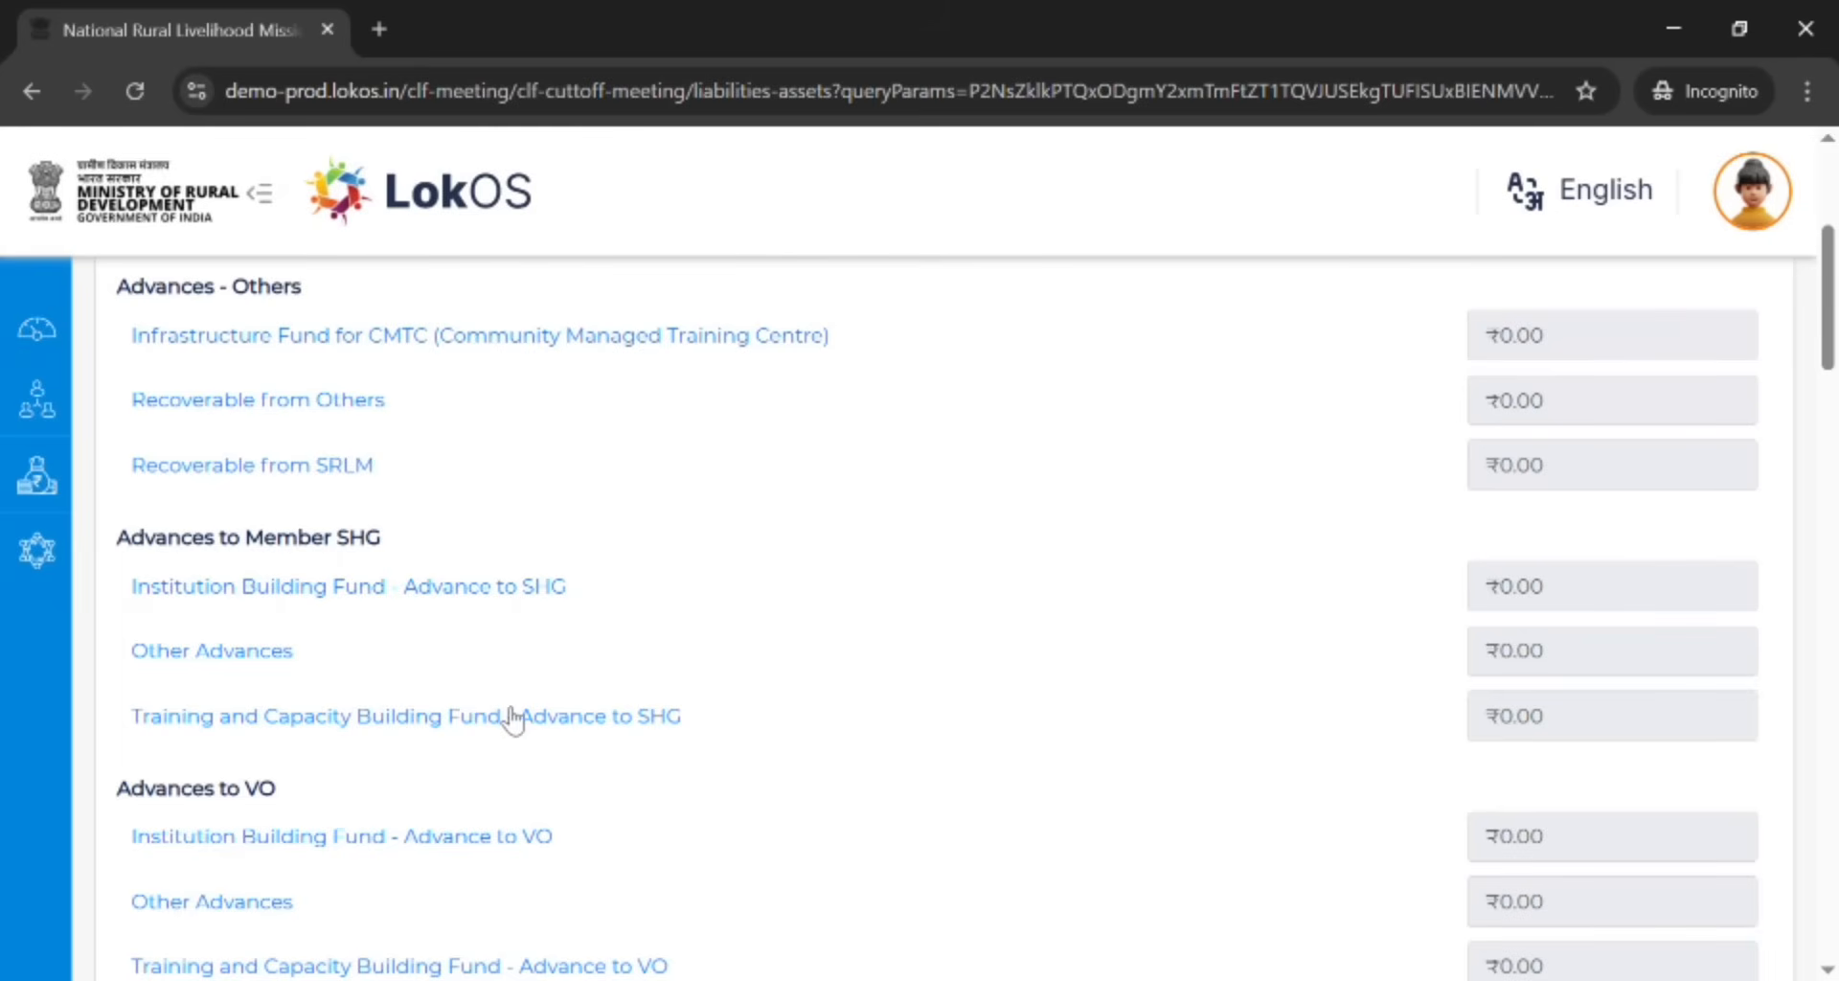
{"action": "scroll", "coordinate": [532, 720], "scroll_direction": "down", "scroll_amount": 1}
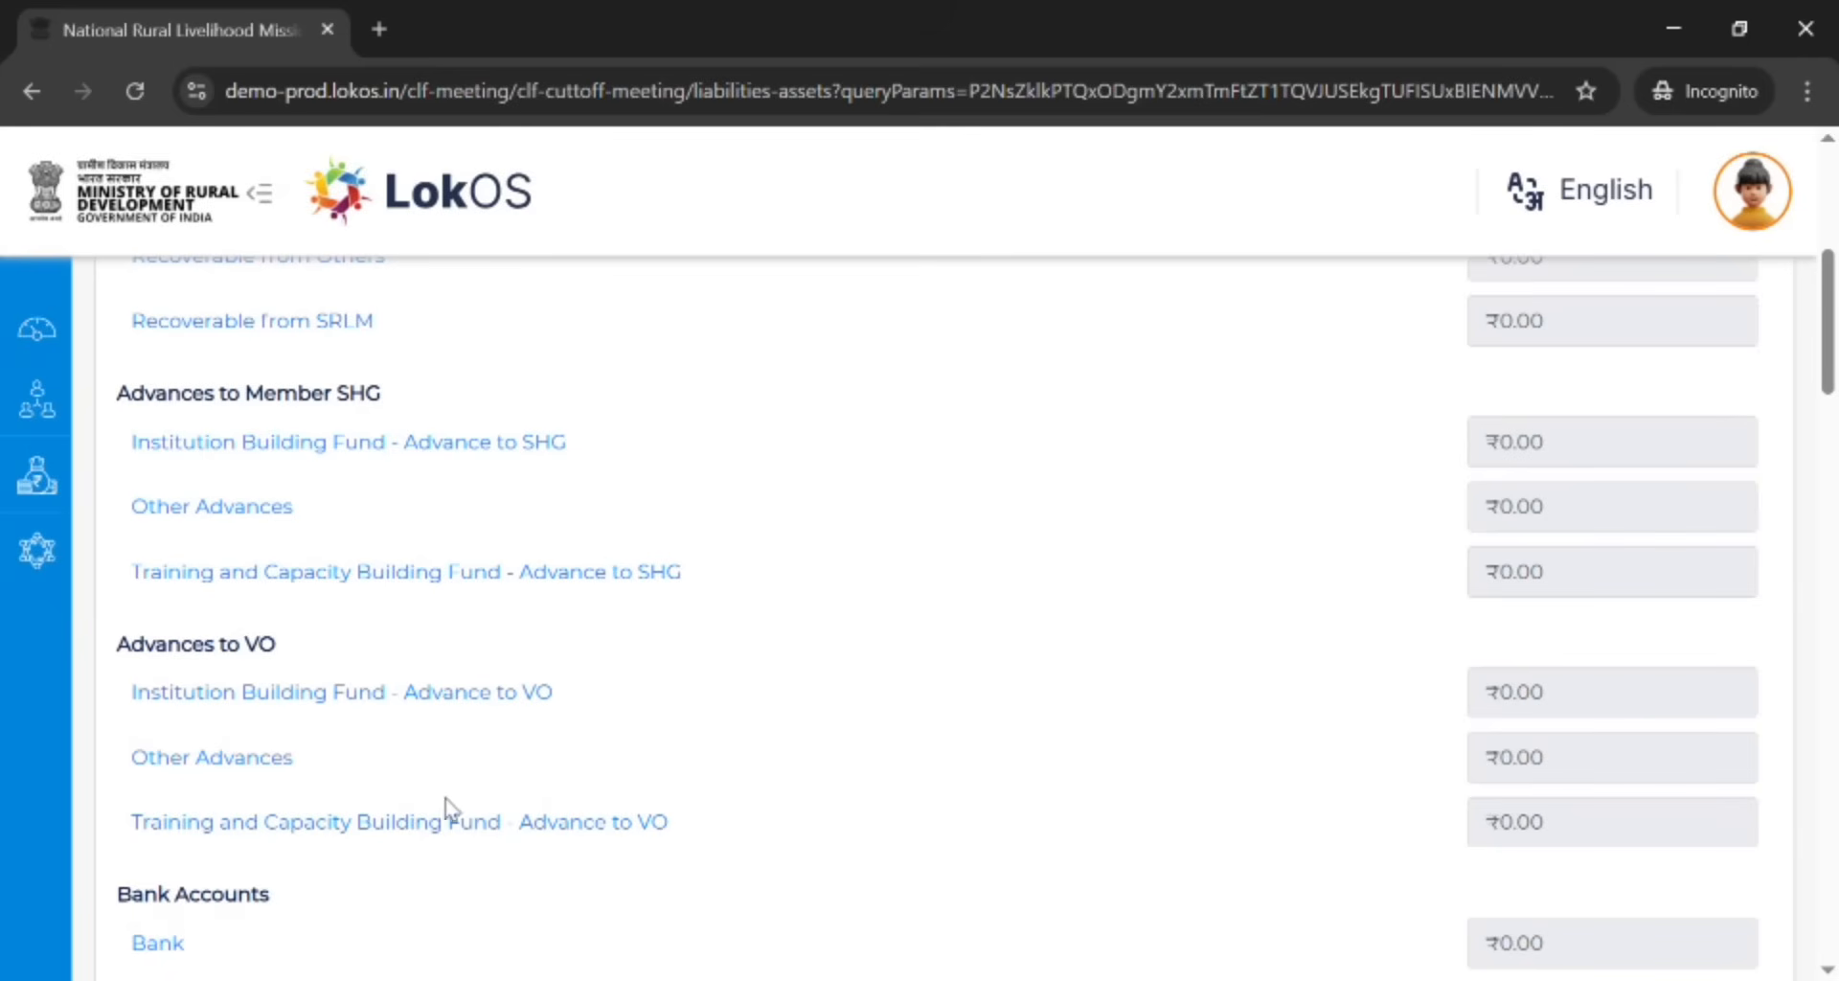
{"action": "left_click", "coordinate": [400, 694]}
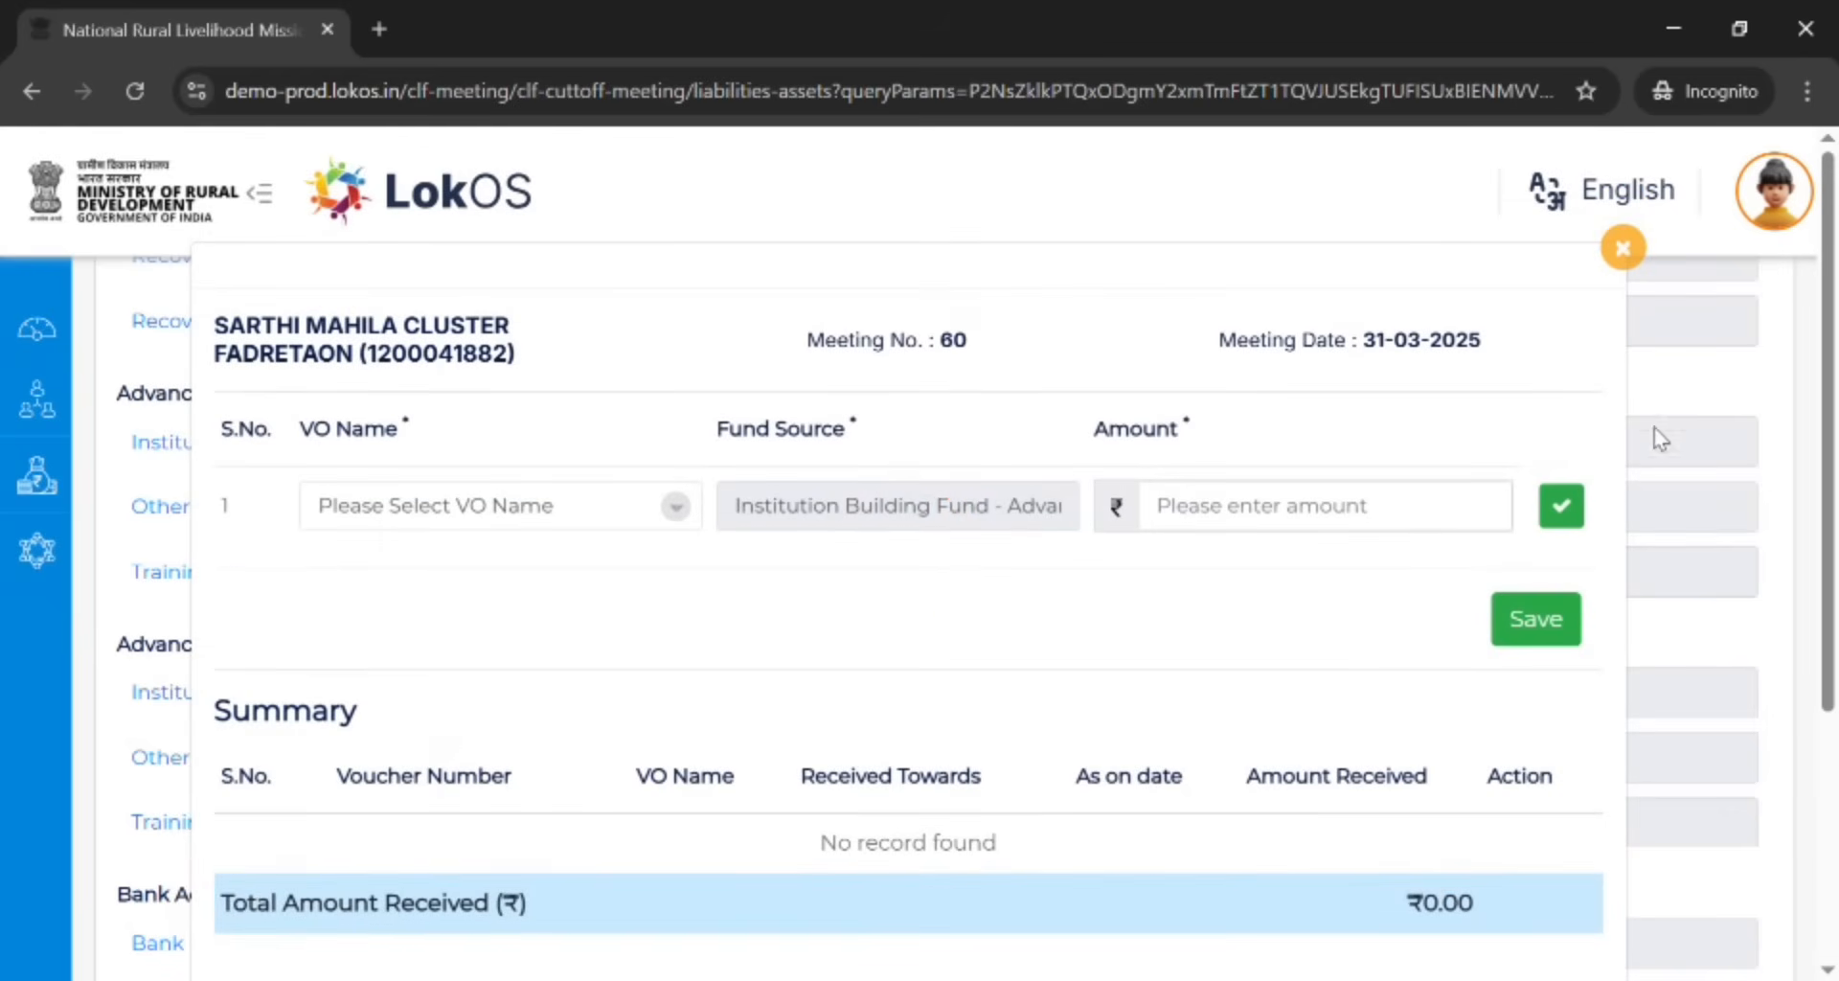
{"action": "left_click", "coordinate": [1623, 248]}
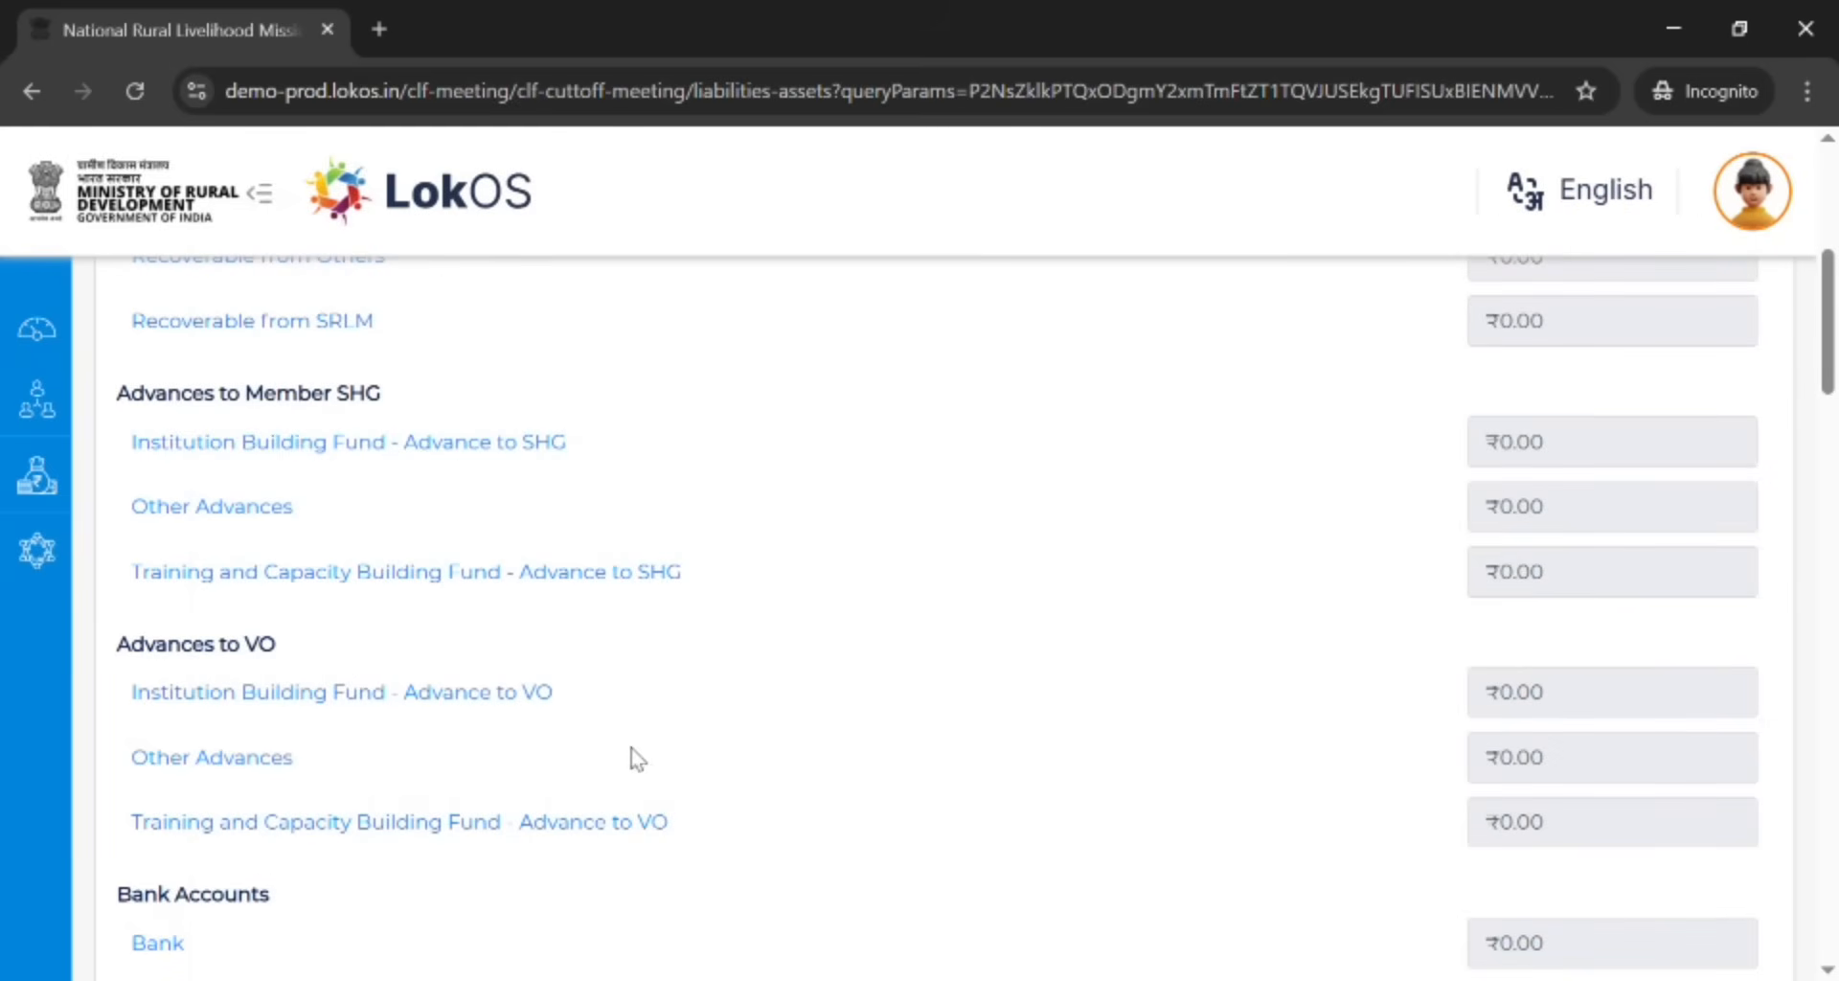
Open the Bank entry under Bank Accounts in Current Assets and select the PNB account
{"action": "scroll", "coordinate": [630, 757], "scroll_direction": "up", "scroll_amount": 5}
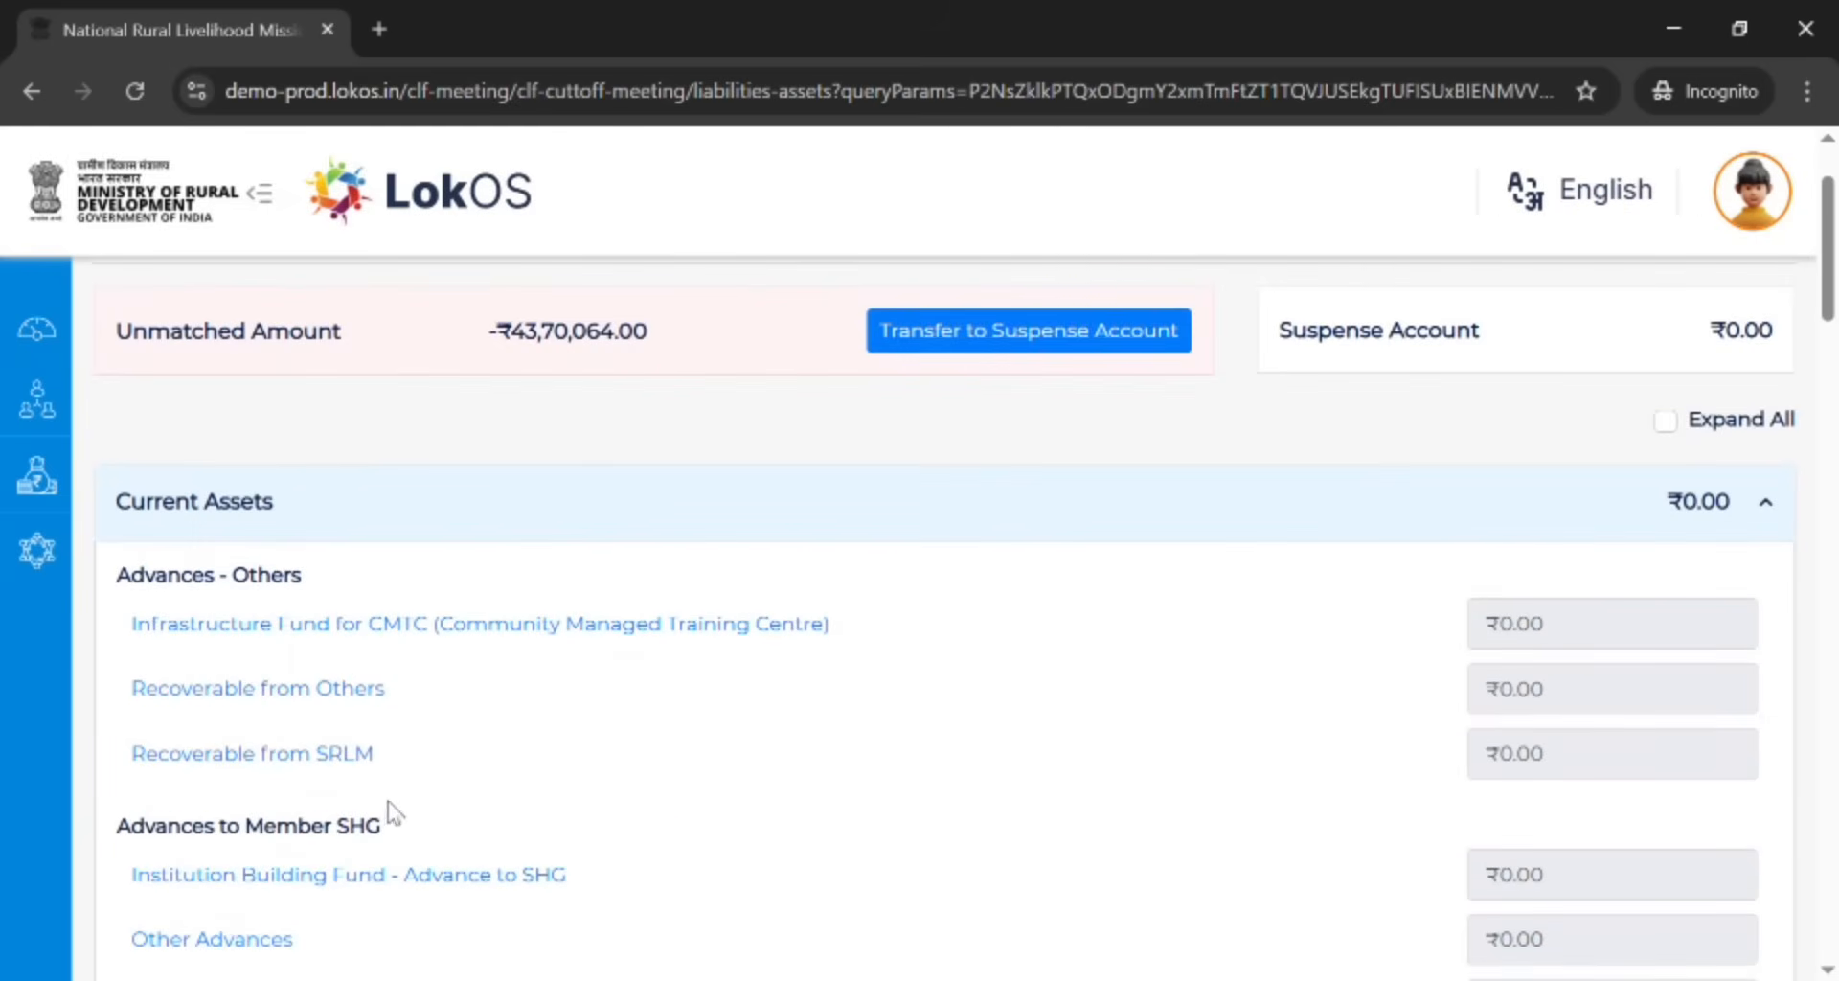
{"action": "scroll", "coordinate": [391, 812], "scroll_direction": "down", "scroll_amount": 4}
{"action": "scroll", "coordinate": [476, 739], "scroll_direction": "down", "scroll_amount": 2}
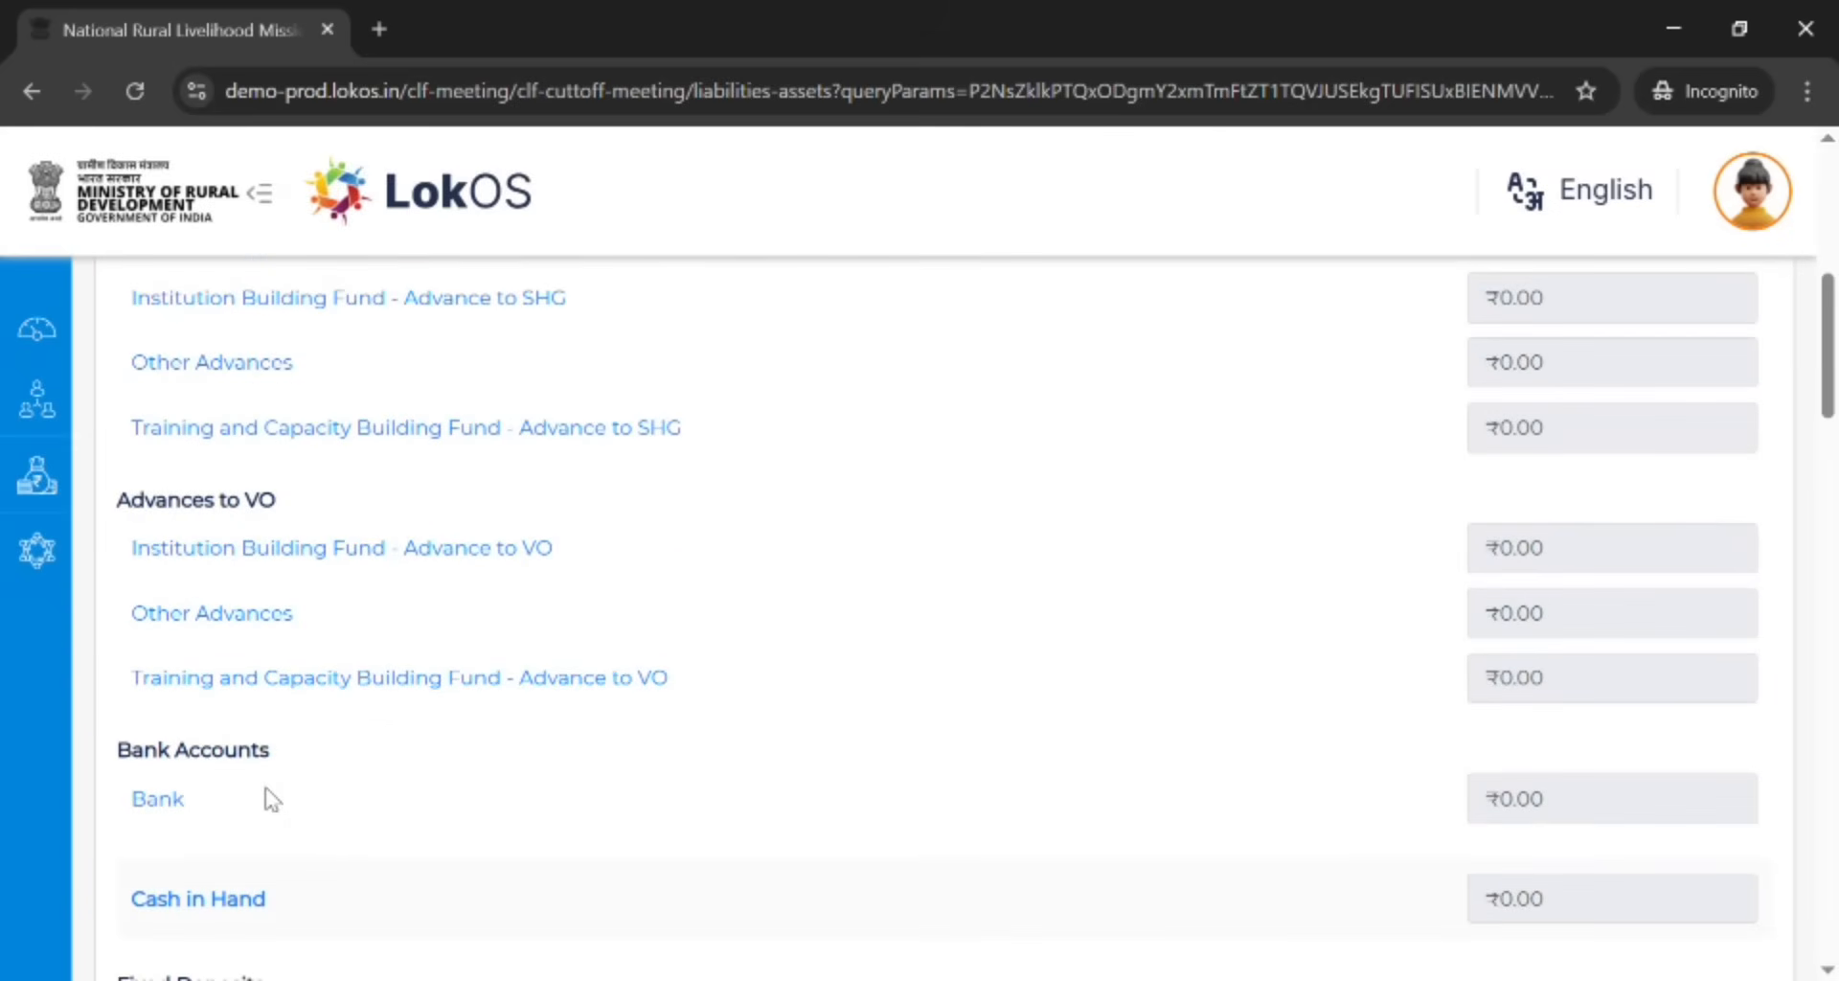
{"action": "left_click", "coordinate": [177, 813]}
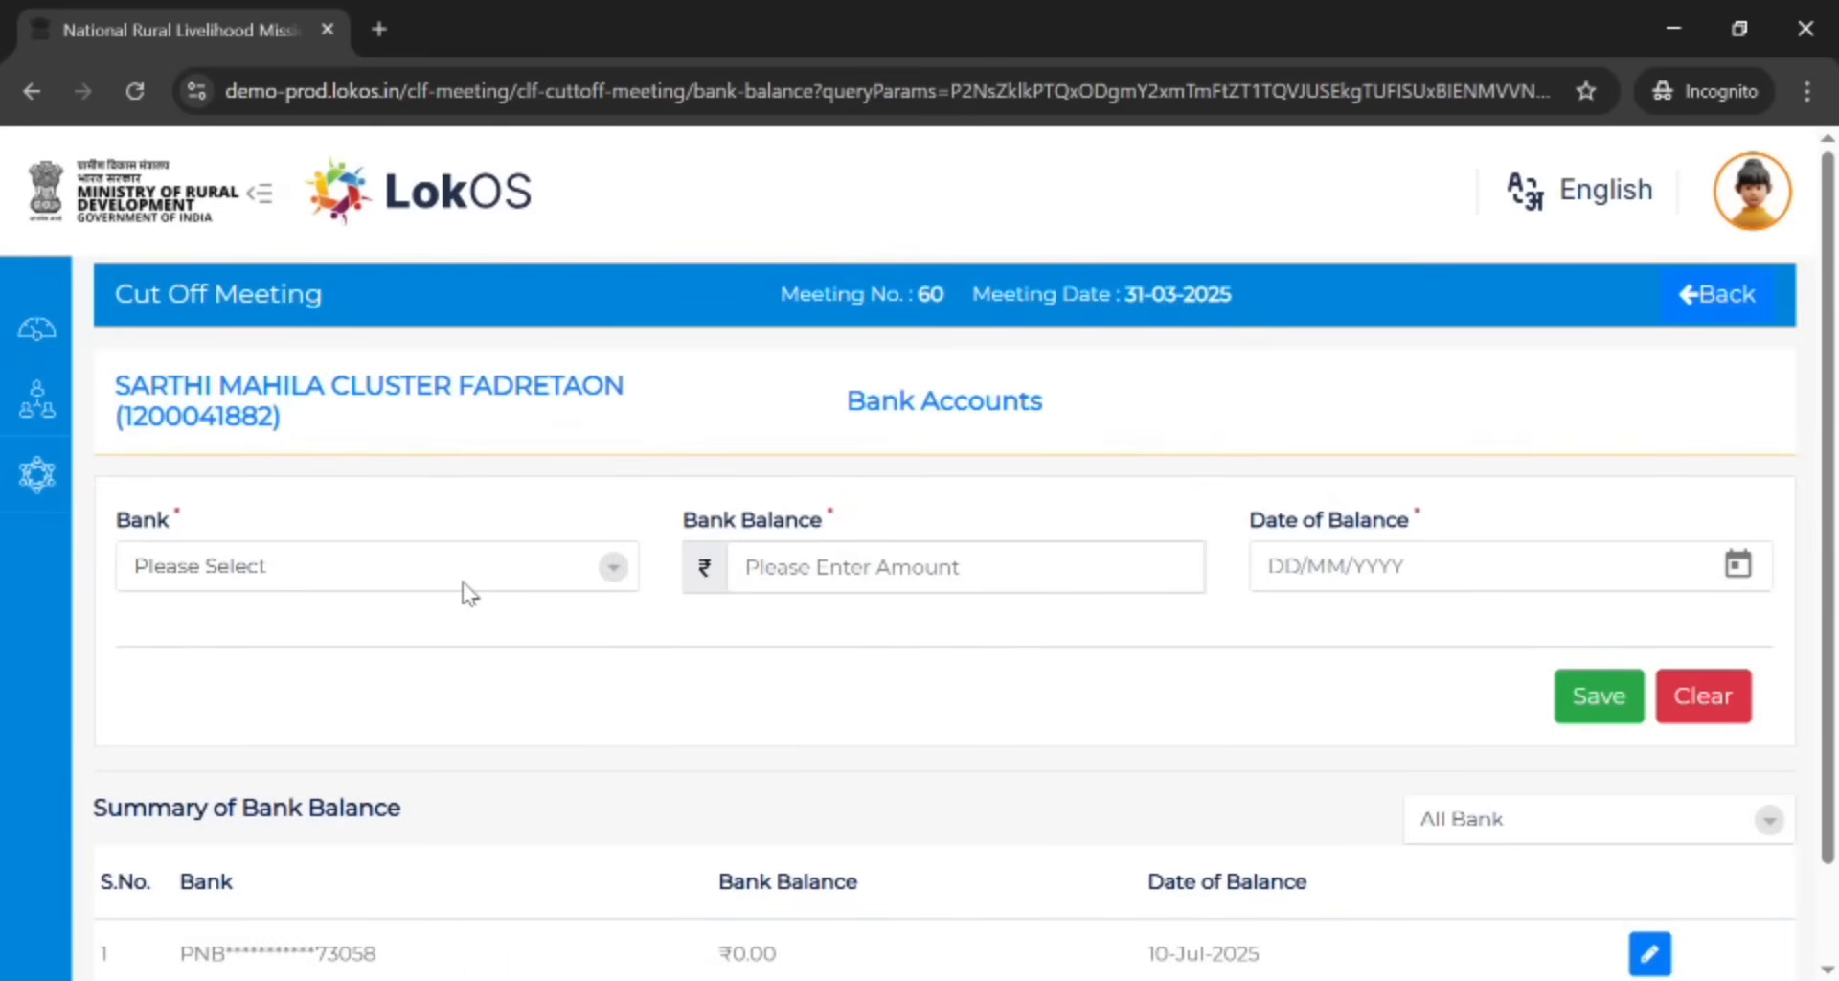
{"action": "left_click", "coordinate": [463, 586]}
{"action": "left_click", "coordinate": [419, 668]}
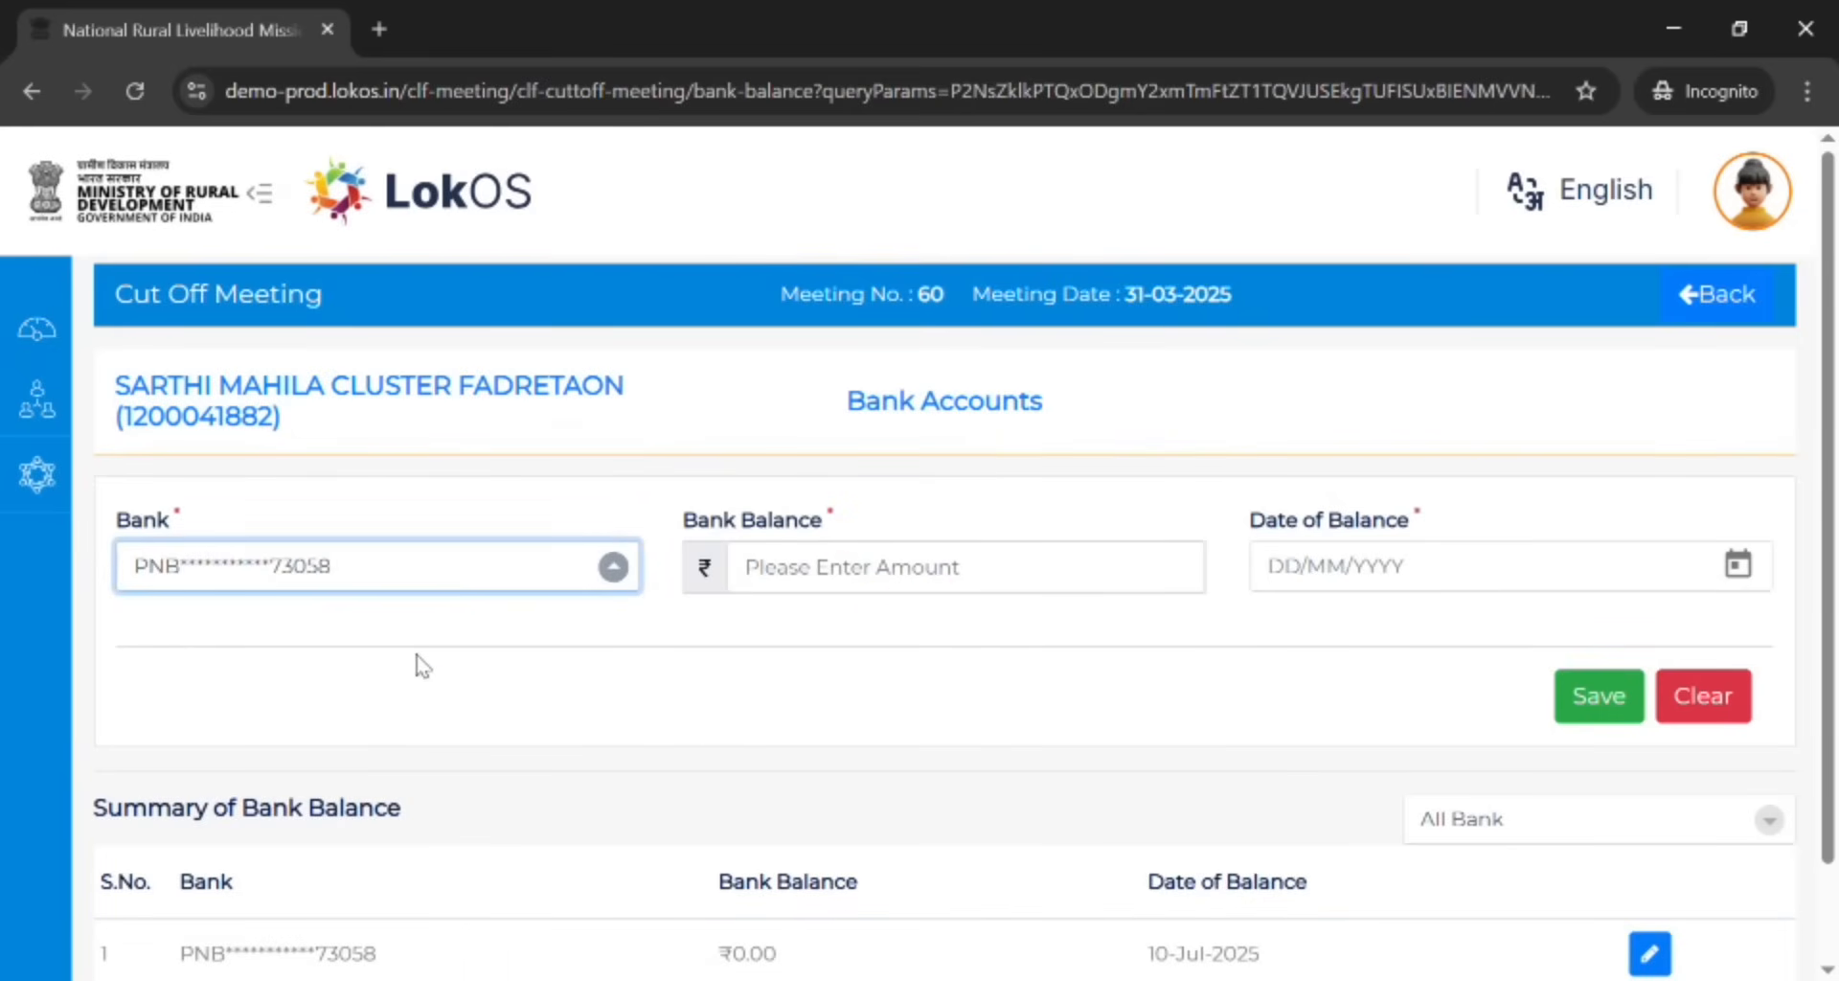
Save a bank balance of ₹23,08,980 dated 31-03-2025 for the selected account and return to the cut-off meeting overview
{"action": "left_click", "coordinate": [1116, 596]}
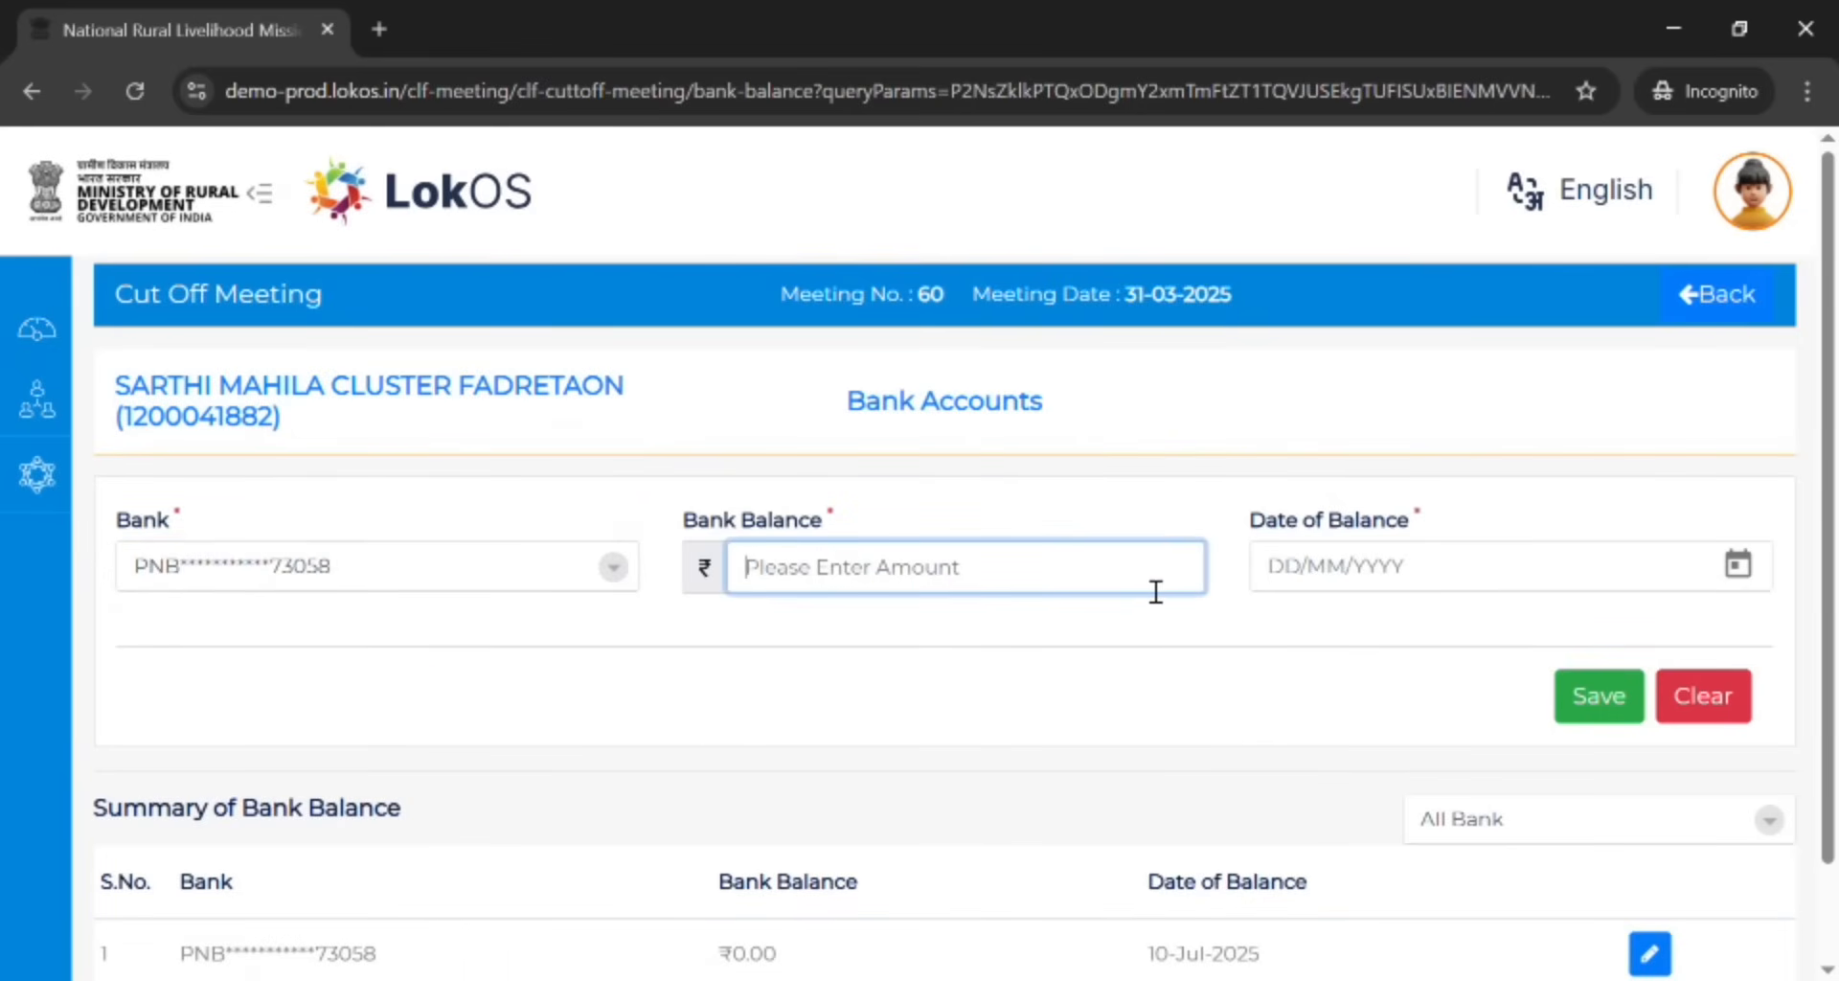
{"action": "type", "text": "2"}
{"action": "type", "text": "3,0"}
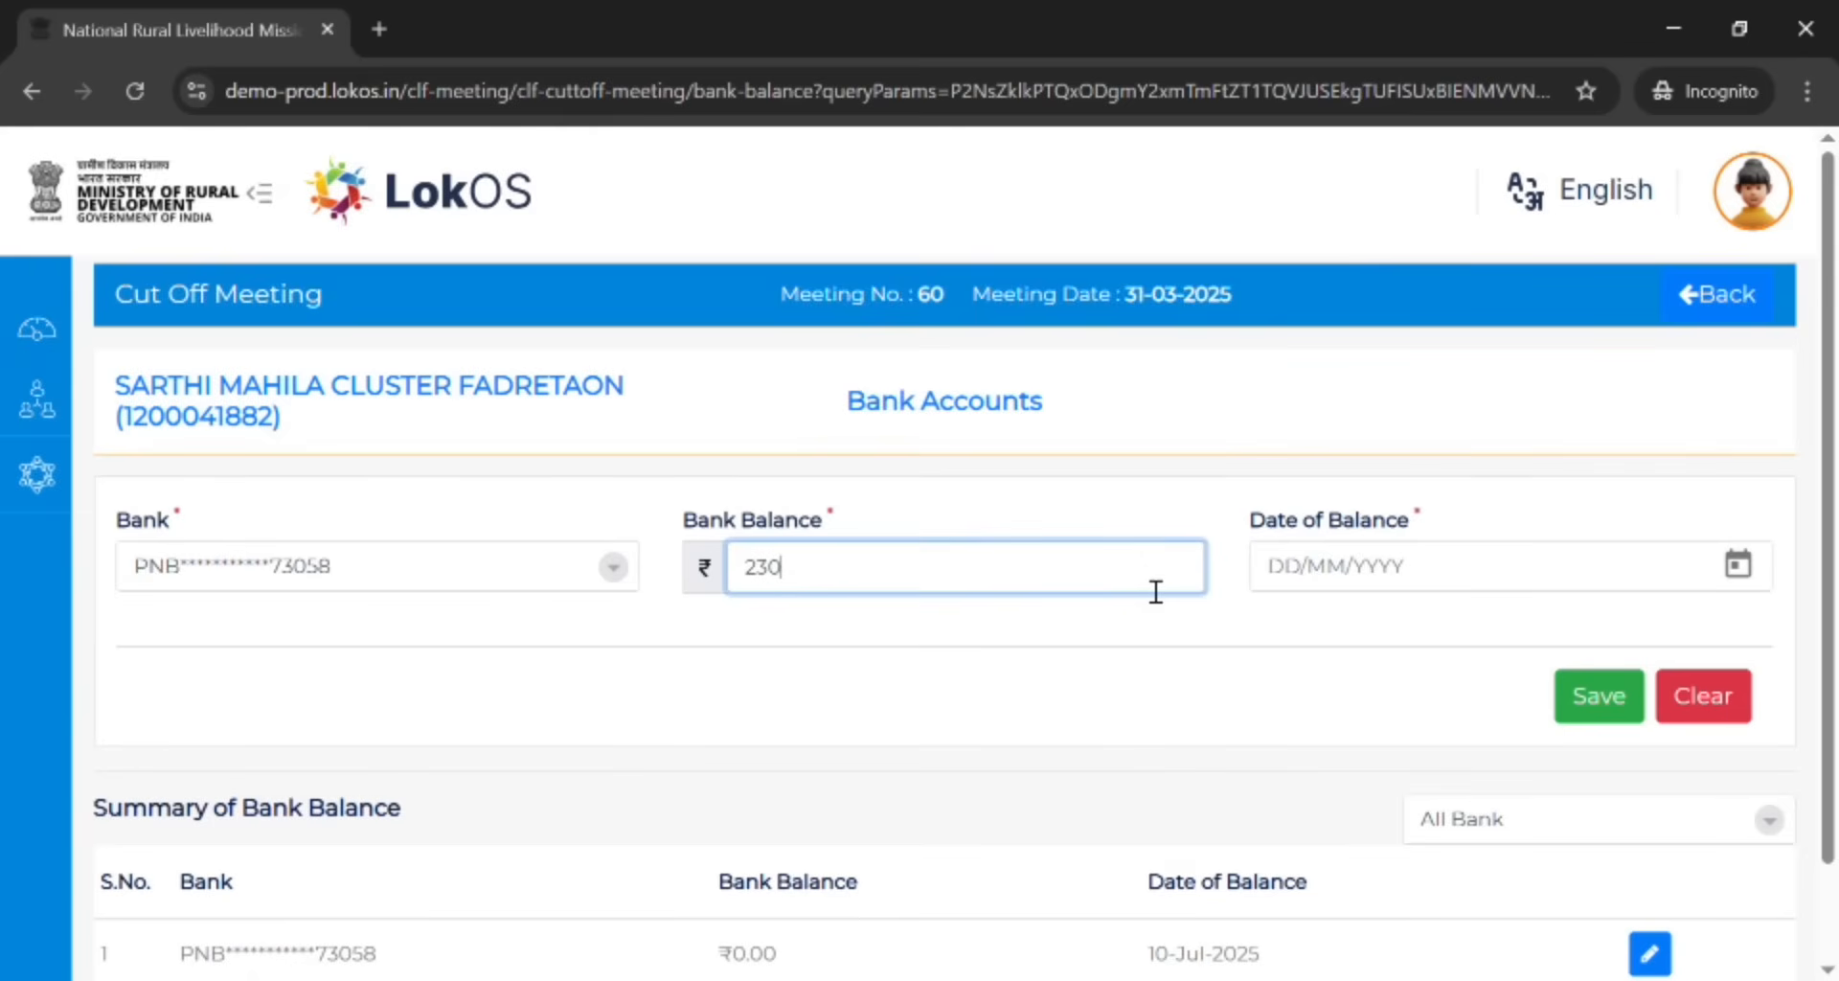
{"action": "type", "text": "8,980"}
{"action": "left_click", "coordinate": [1421, 571]}
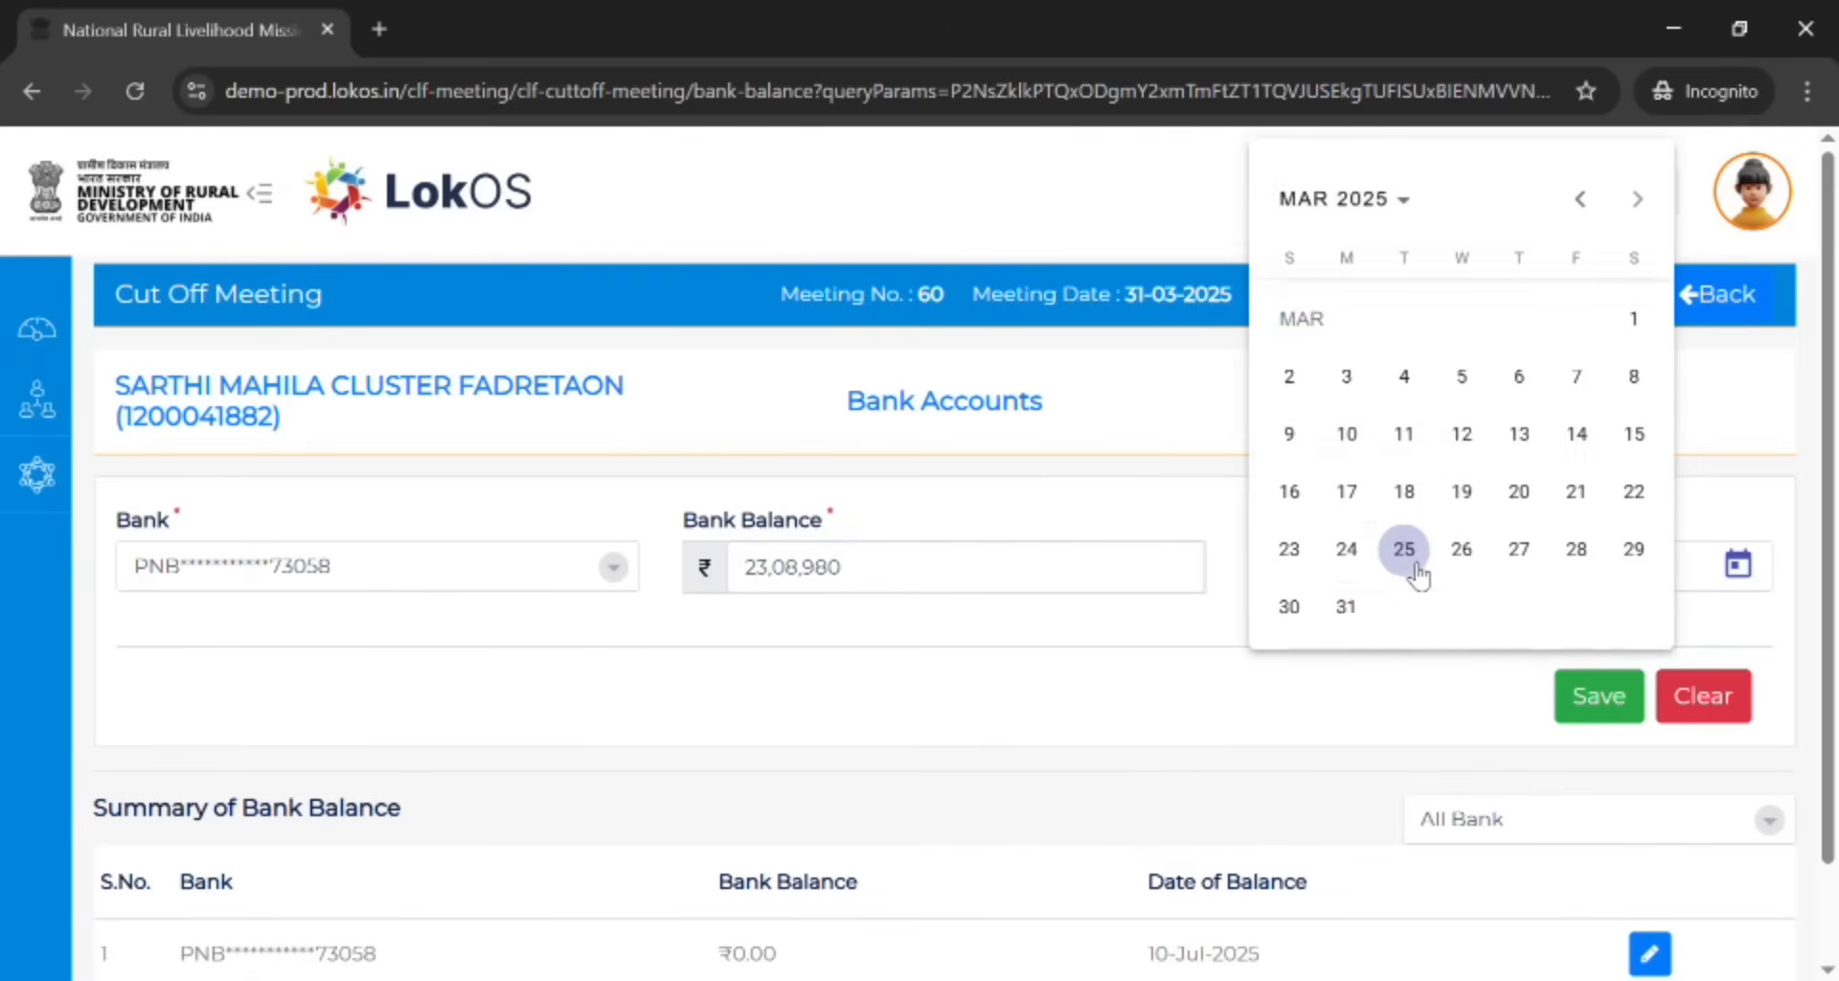
{"action": "left_click", "coordinate": [1368, 618]}
{"action": "left_click", "coordinate": [1607, 696]}
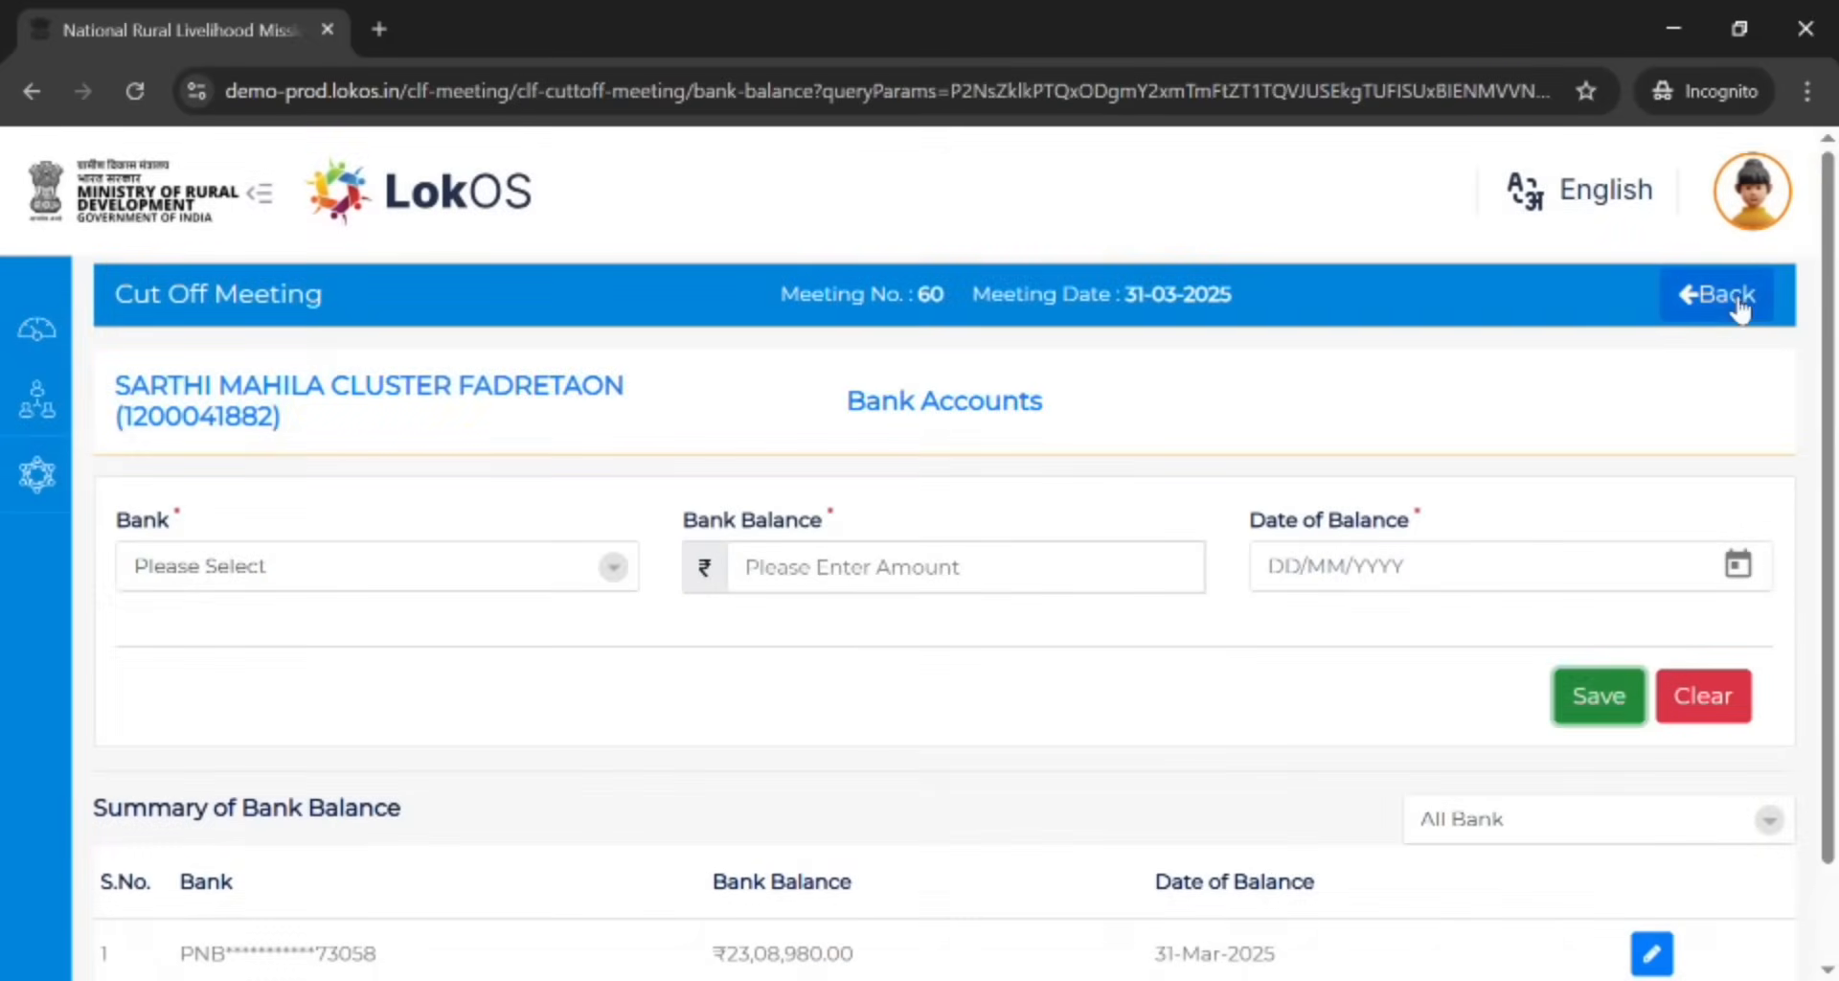
{"action": "left_click", "coordinate": [1732, 305]}
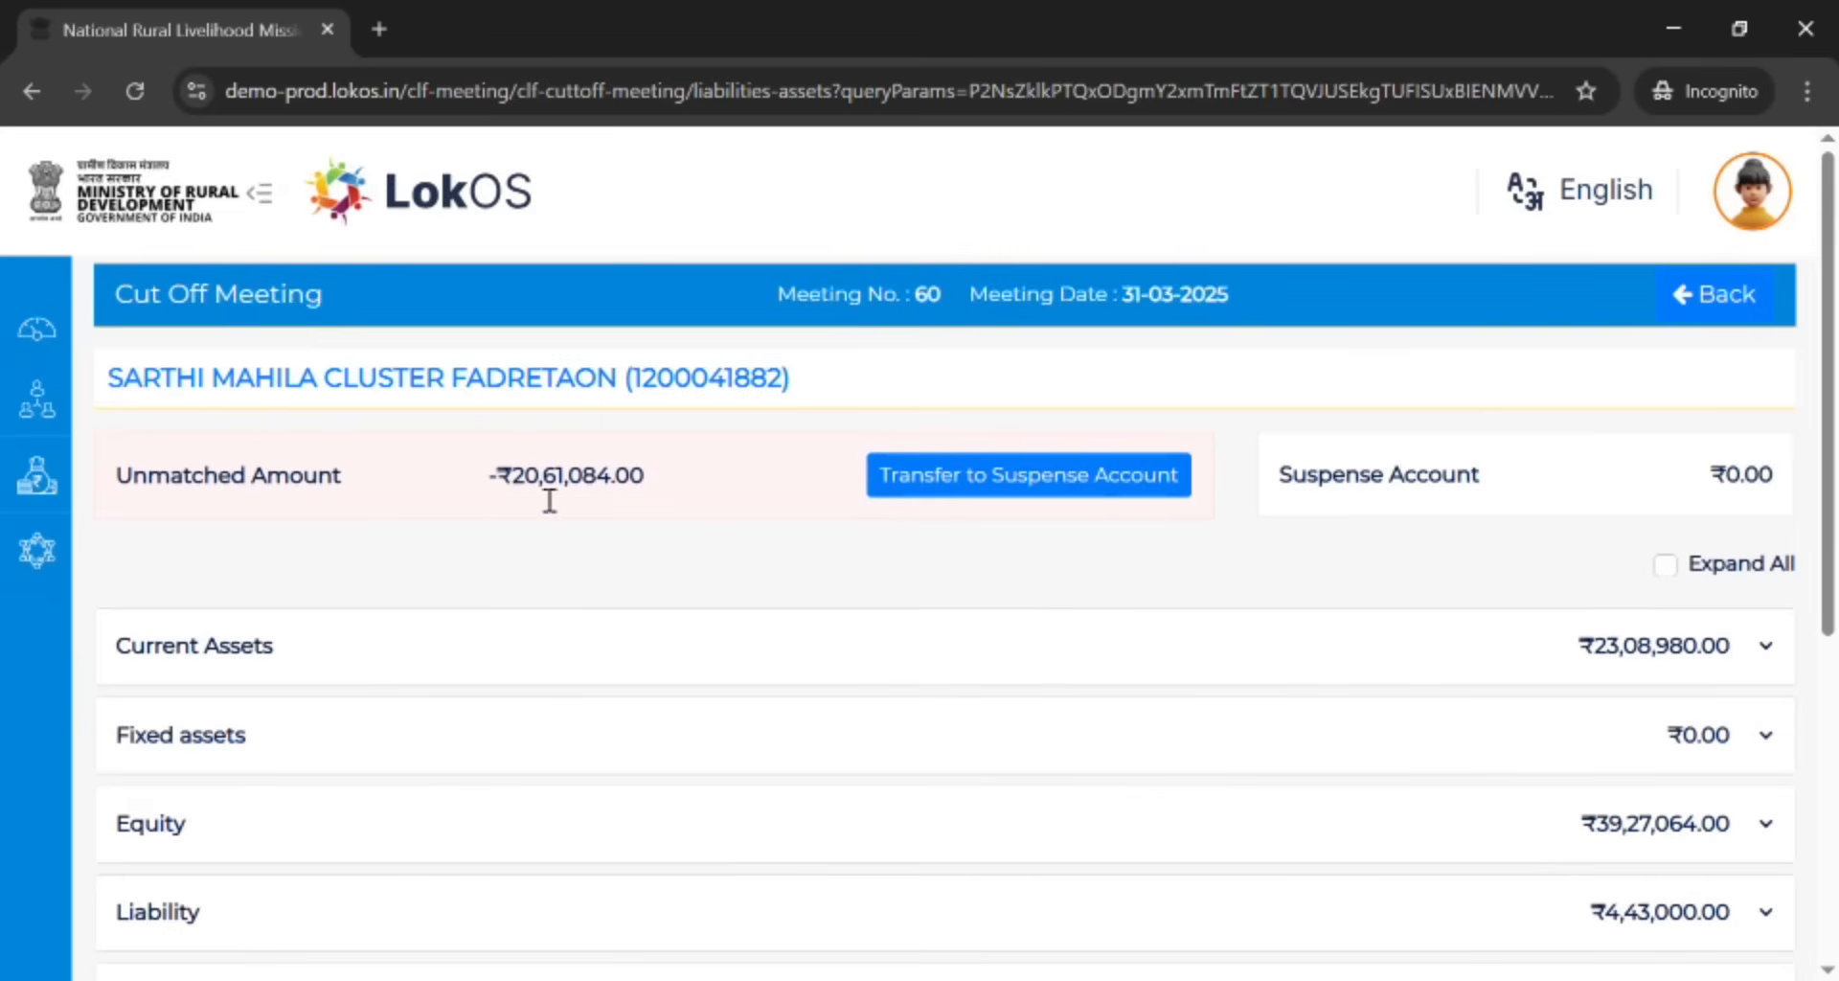
Expand Current Assets and review its advances, bank, cash in hand and fixed deposit entries against the unmatched amount
{"action": "left_click", "coordinate": [894, 662]}
{"action": "scroll", "coordinate": [898, 663], "scroll_direction": "down", "scroll_amount": 2}
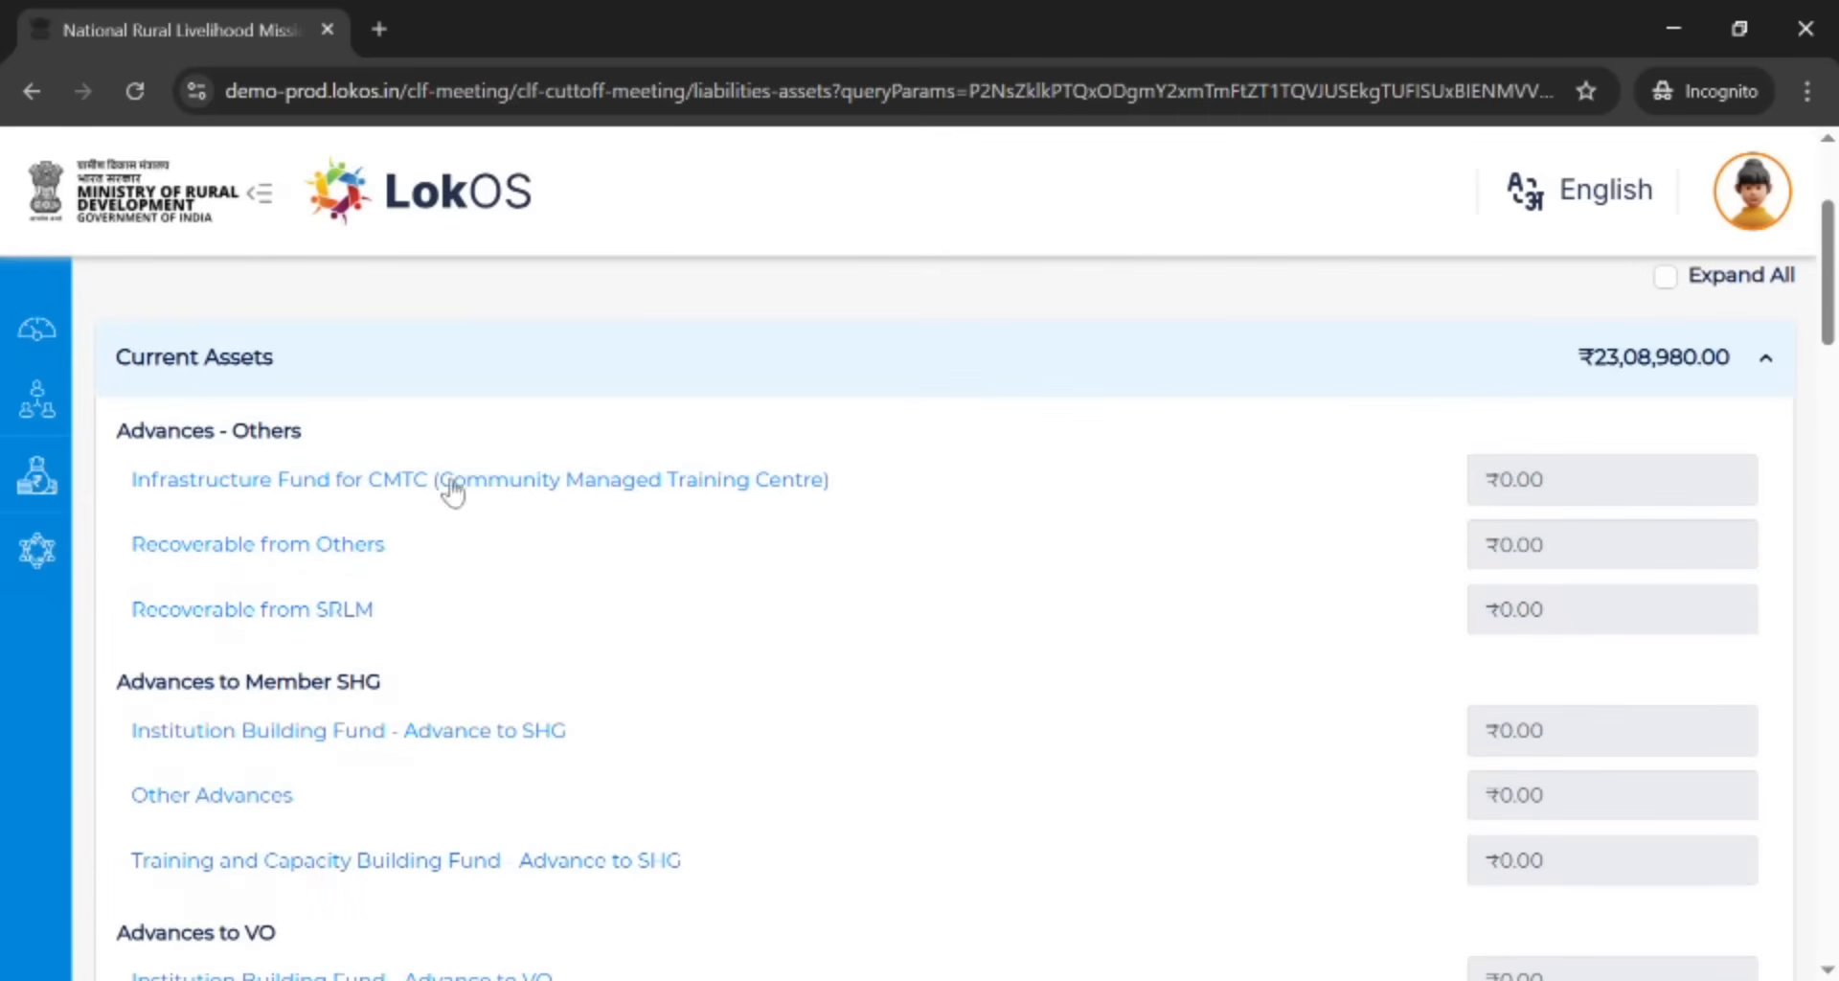
{"action": "scroll", "coordinate": [553, 589], "scroll_direction": "down", "scroll_amount": 3}
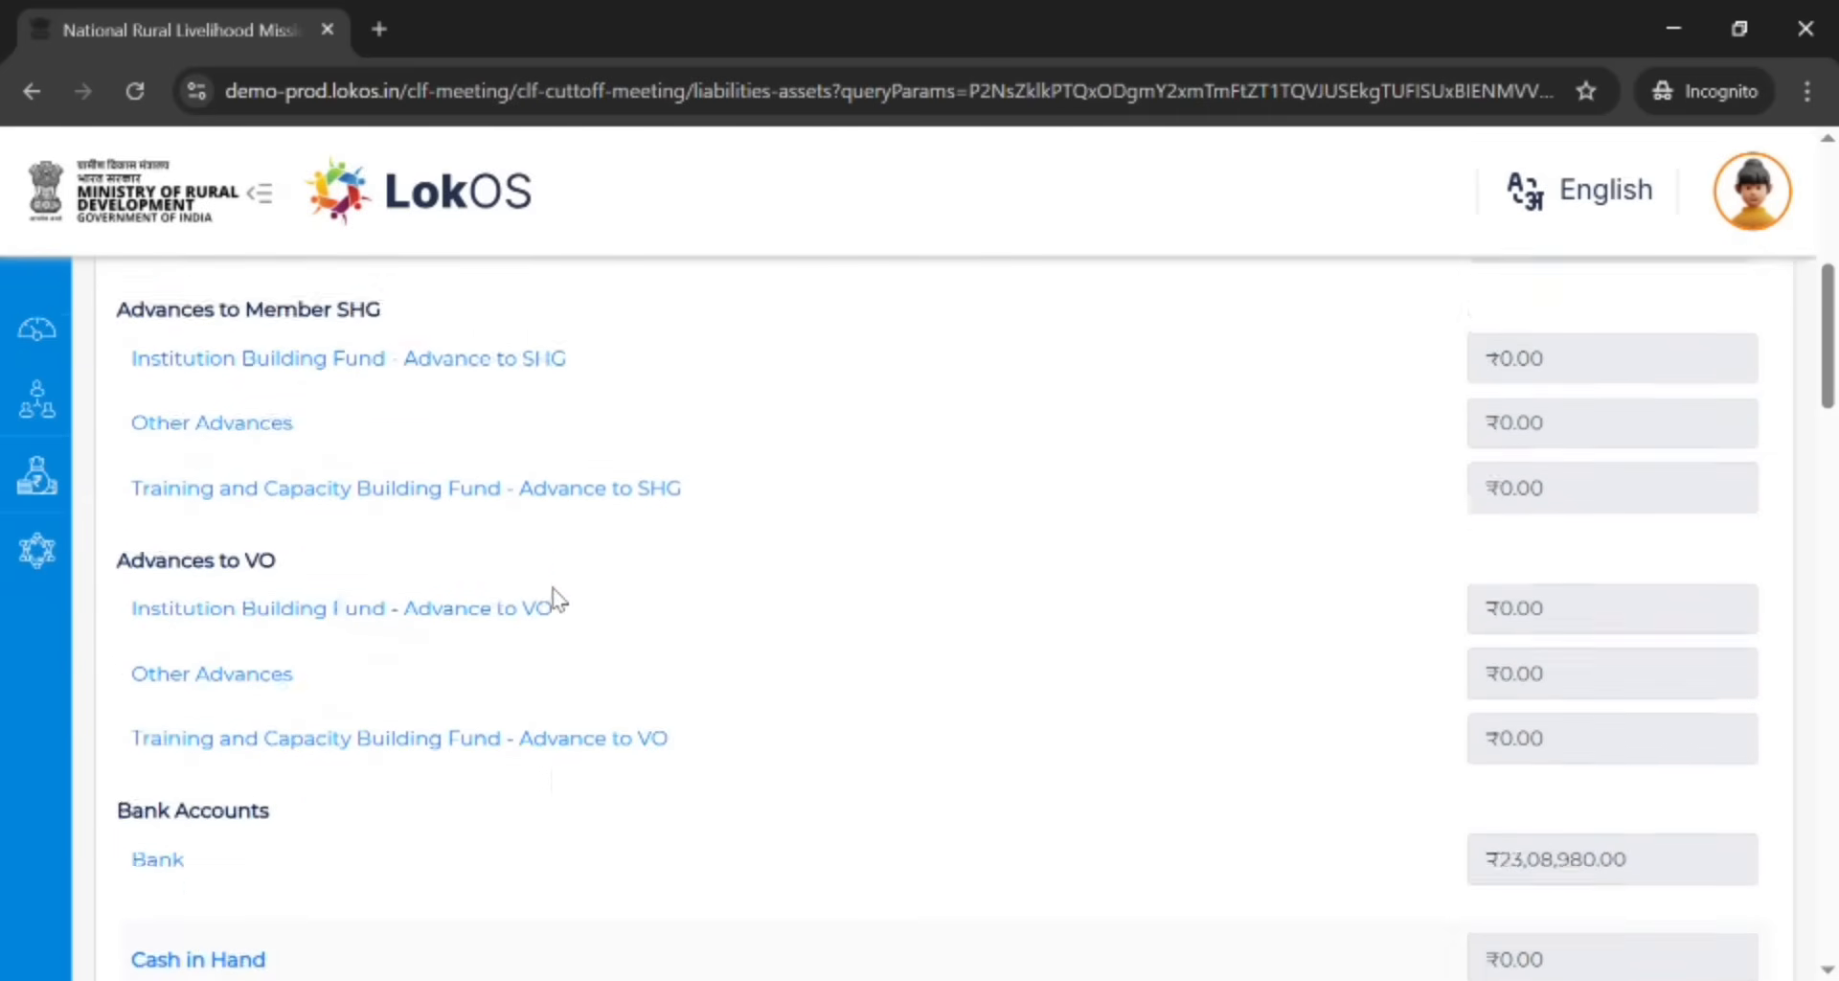
{"action": "scroll", "coordinate": [553, 592], "scroll_direction": "up", "scroll_amount": 3}
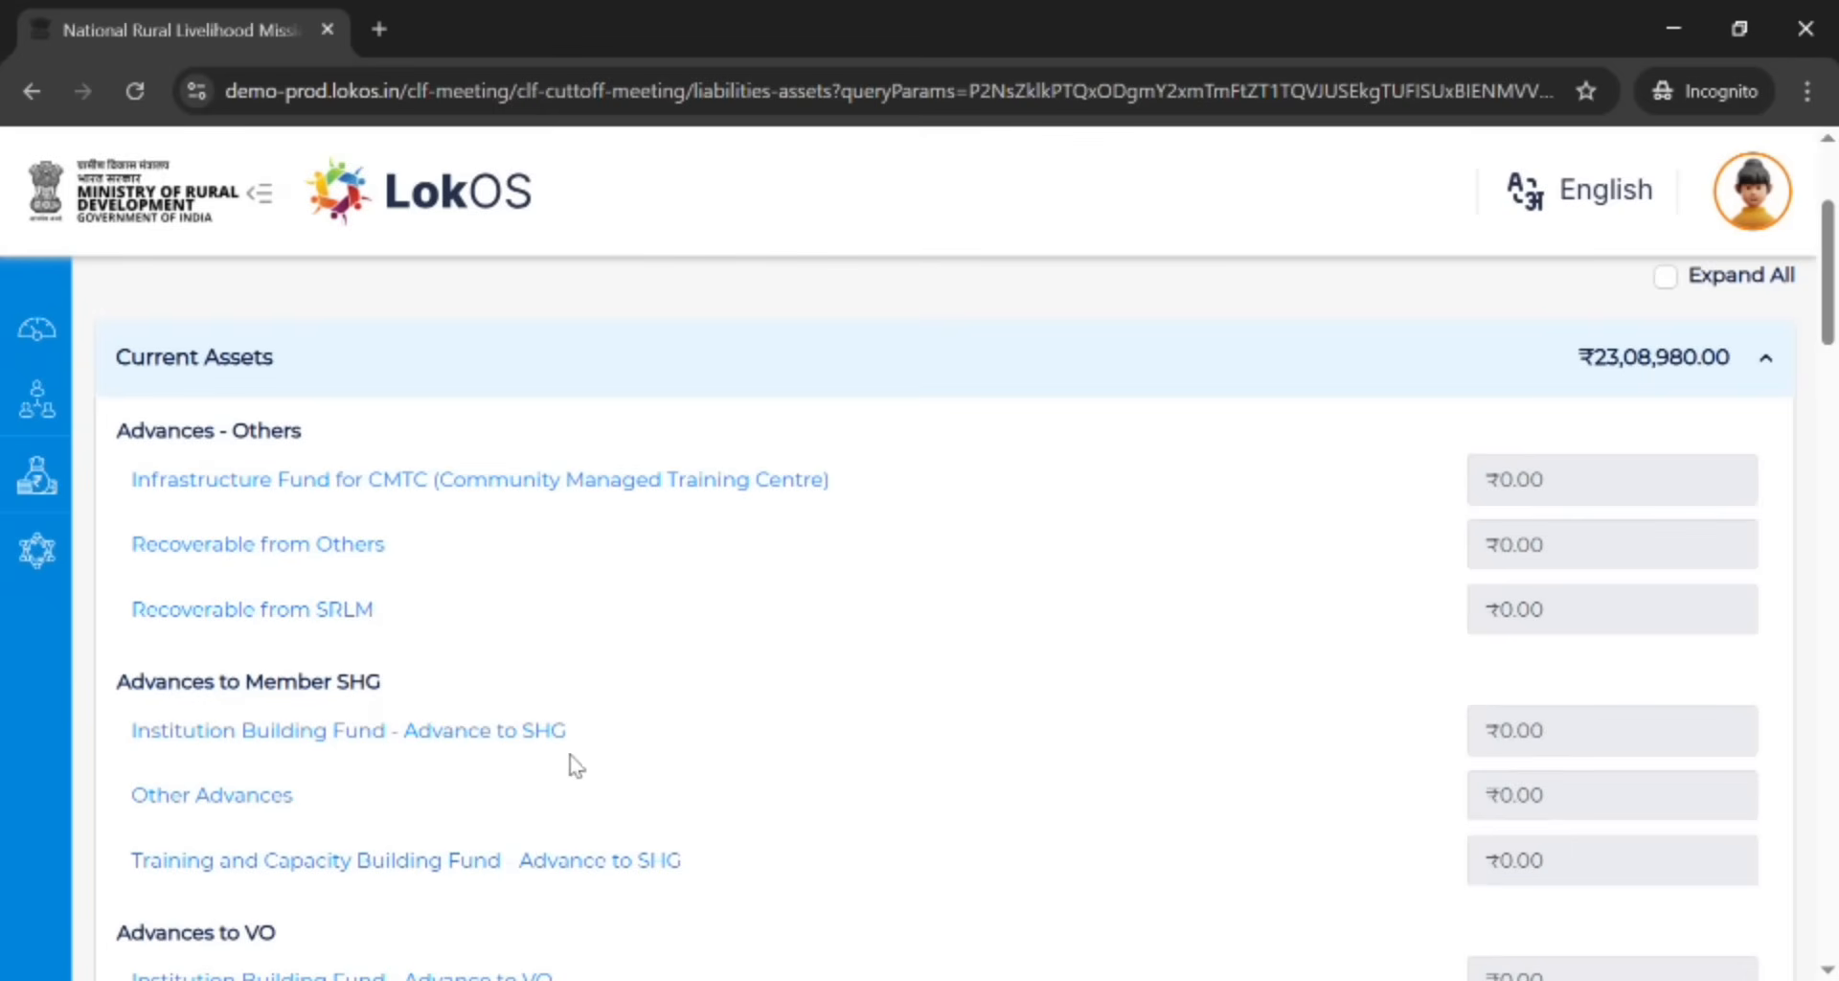
{"action": "scroll", "coordinate": [517, 780], "scroll_direction": "down", "scroll_amount": 3}
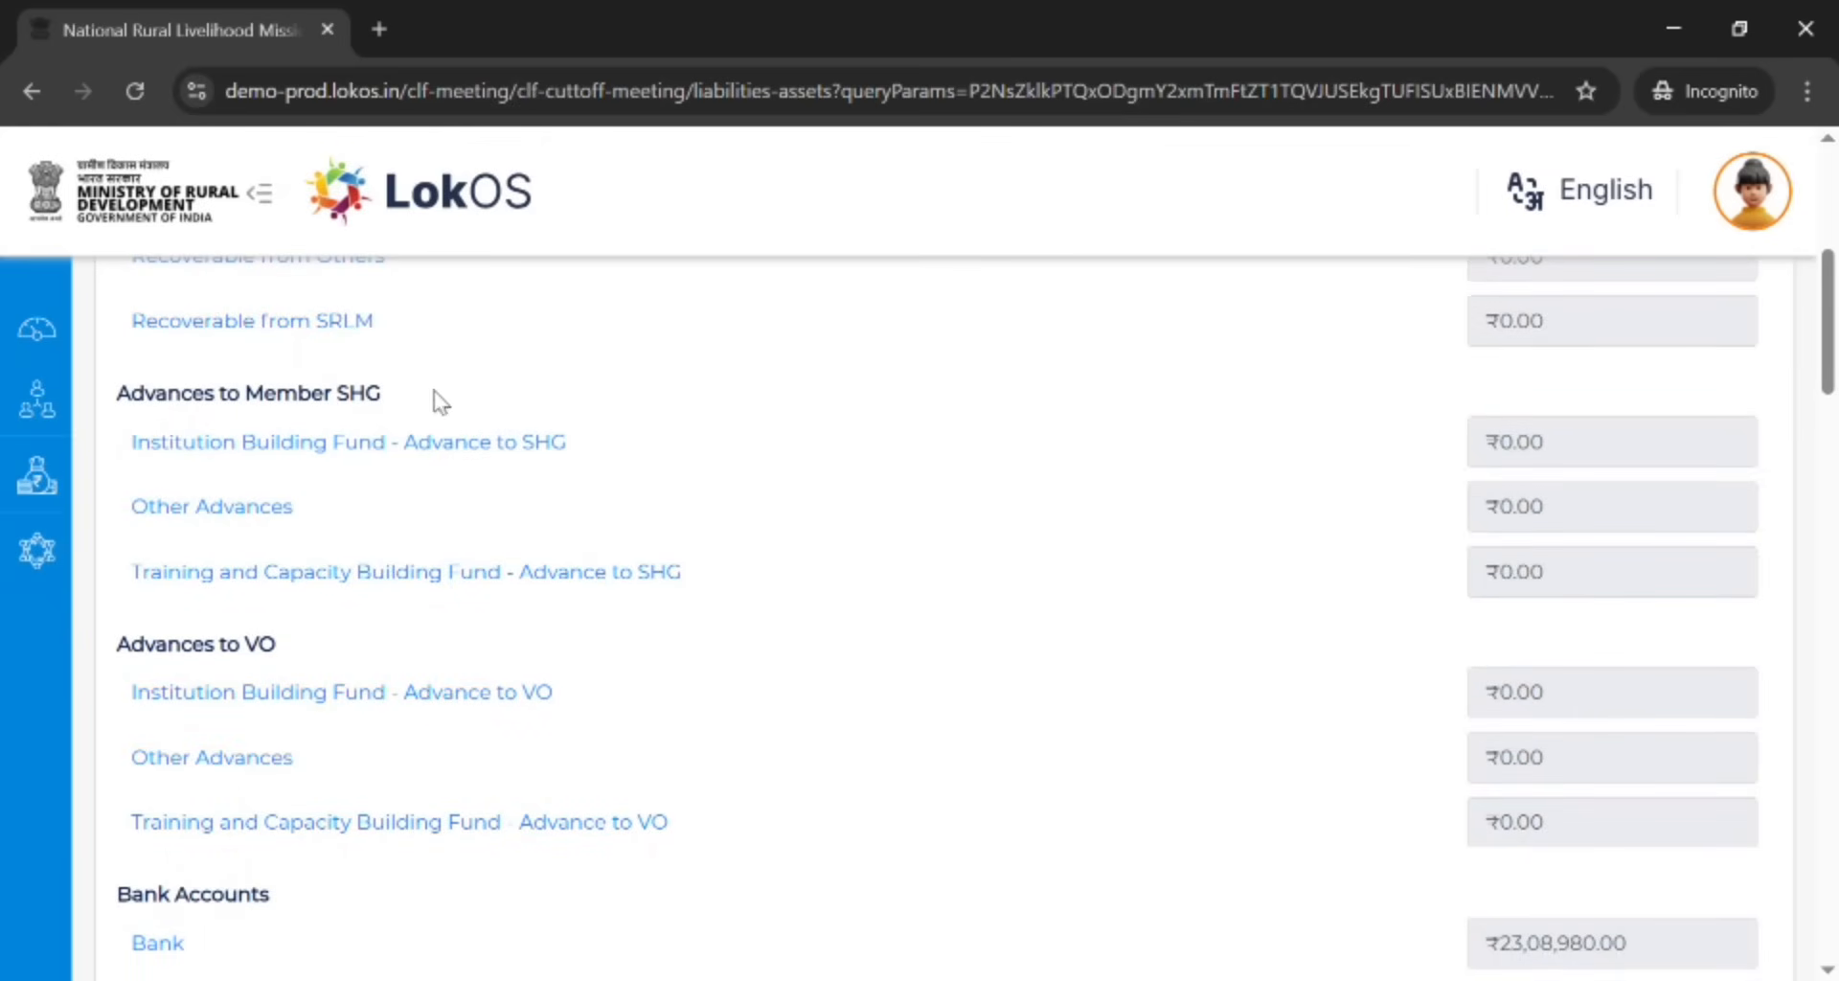
{"action": "scroll", "coordinate": [316, 548], "scroll_direction": "down", "scroll_amount": 4}
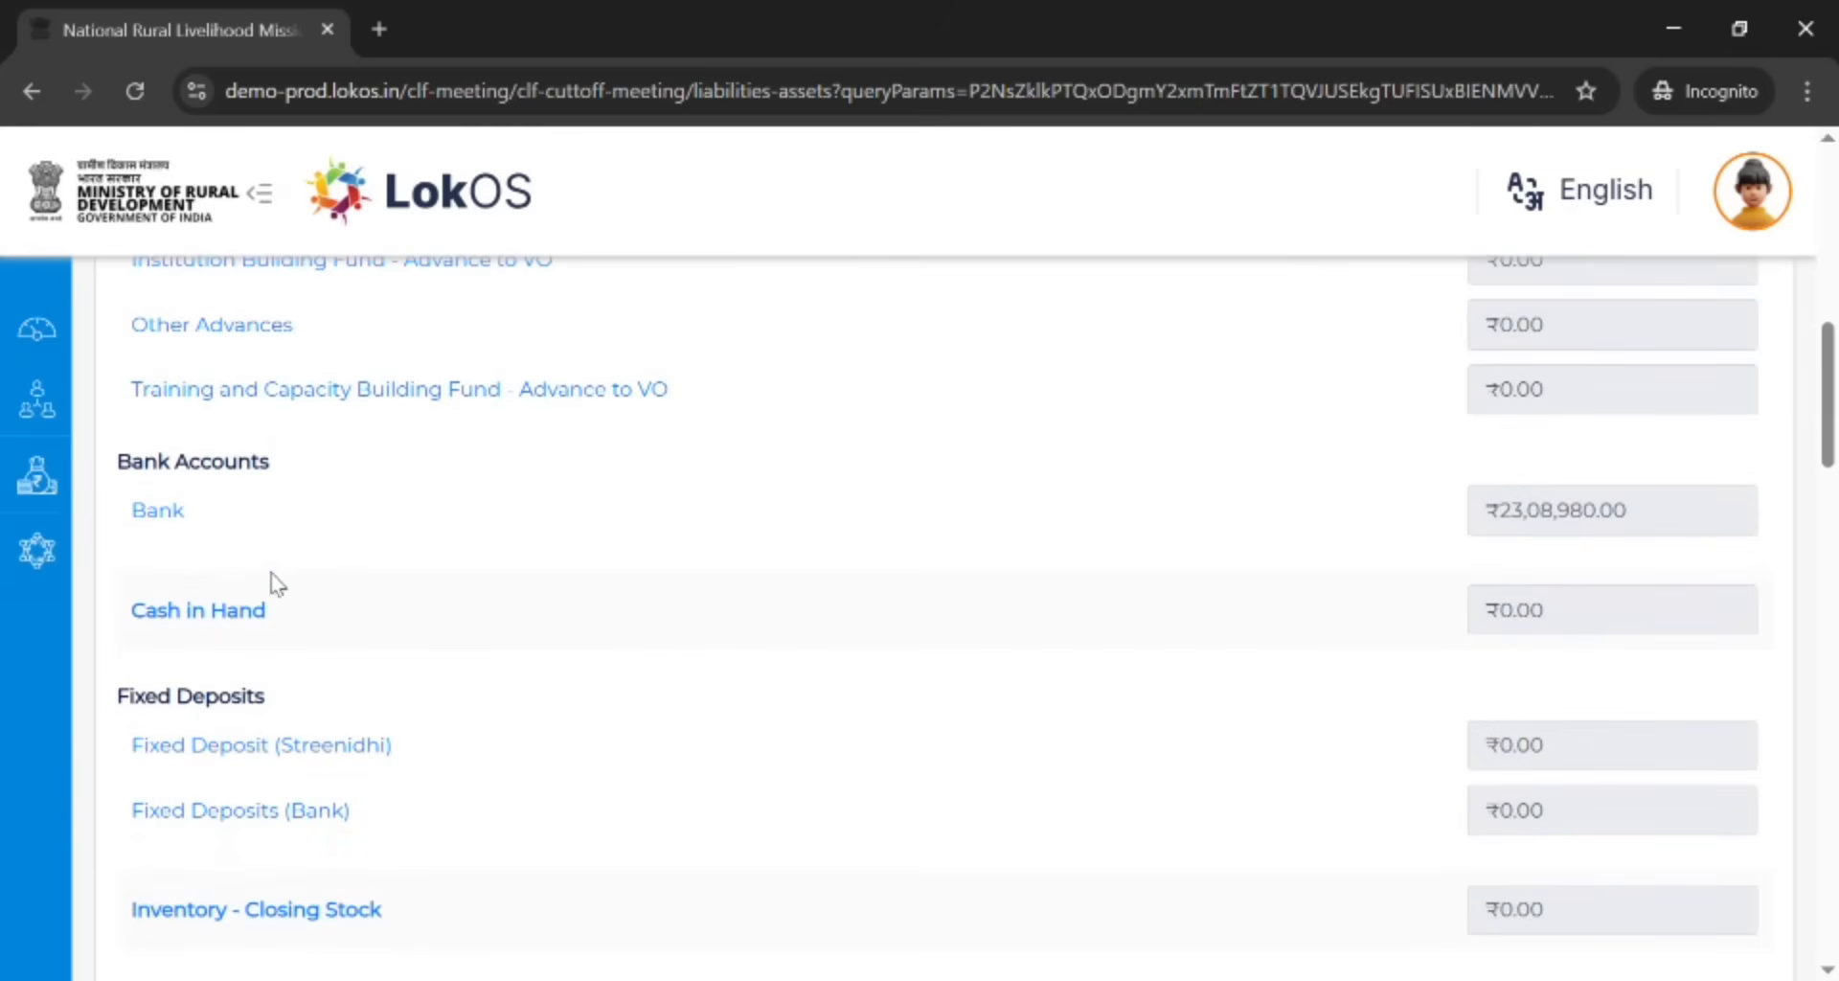
{"action": "scroll", "coordinate": [227, 620], "scroll_direction": "up", "scroll_amount": 10}
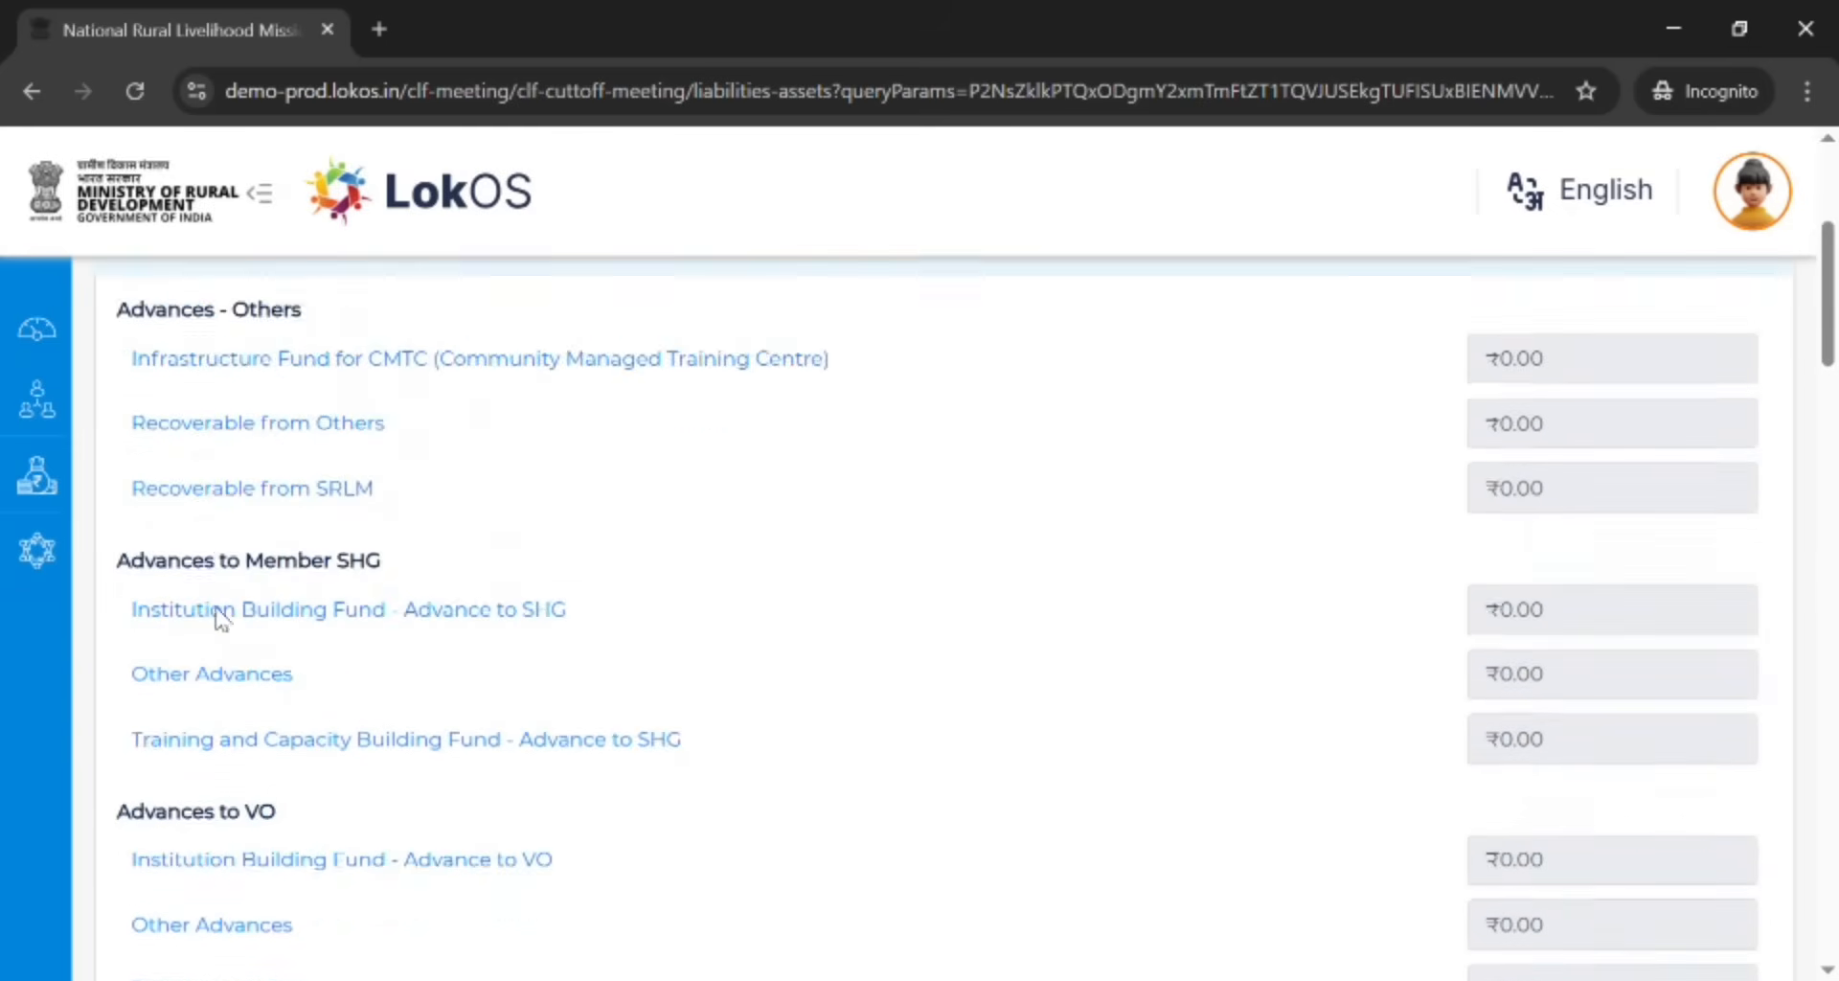
{"action": "scroll", "coordinate": [220, 618], "scroll_direction": "down", "scroll_amount": 3}
{"action": "scroll", "coordinate": [220, 618], "scroll_direction": "up", "scroll_amount": 2}
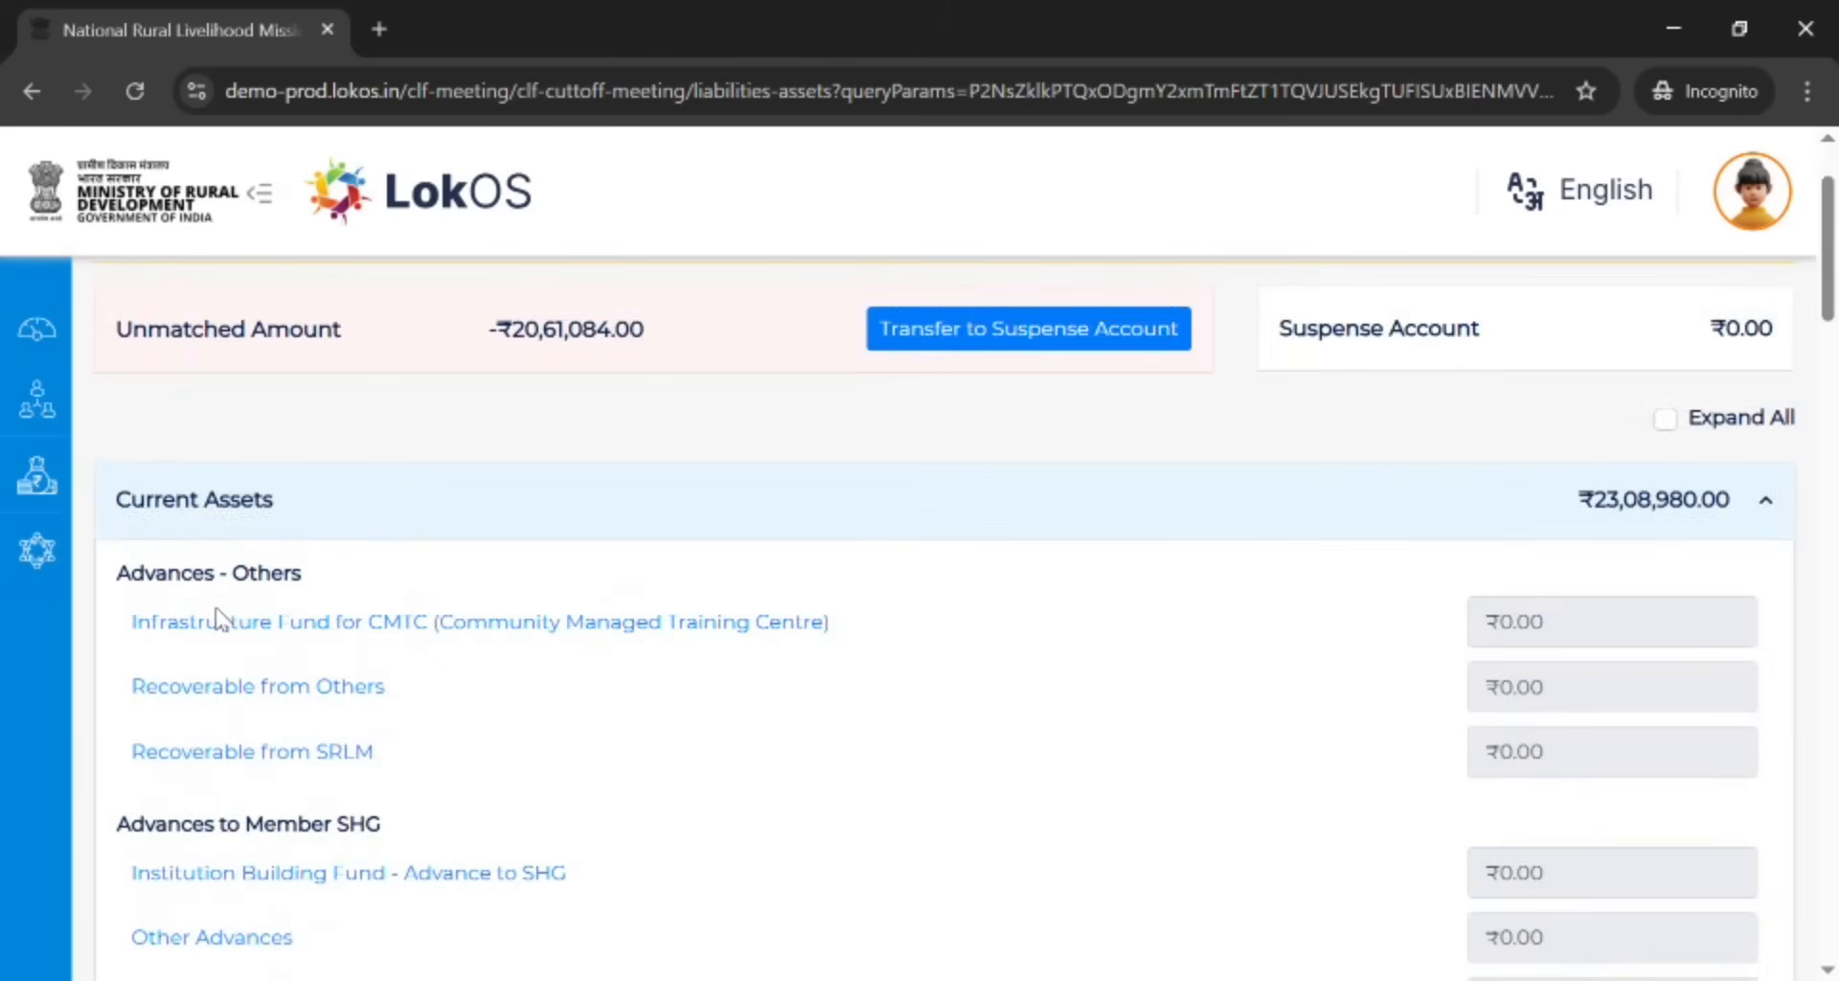
Record and save Cash in Hand of ₹1,084 dated 31-03-2025 under Current Assets, and return to the cut-off meeting overview
{"action": "scroll", "coordinate": [219, 616], "scroll_direction": "down", "scroll_amount": 5}
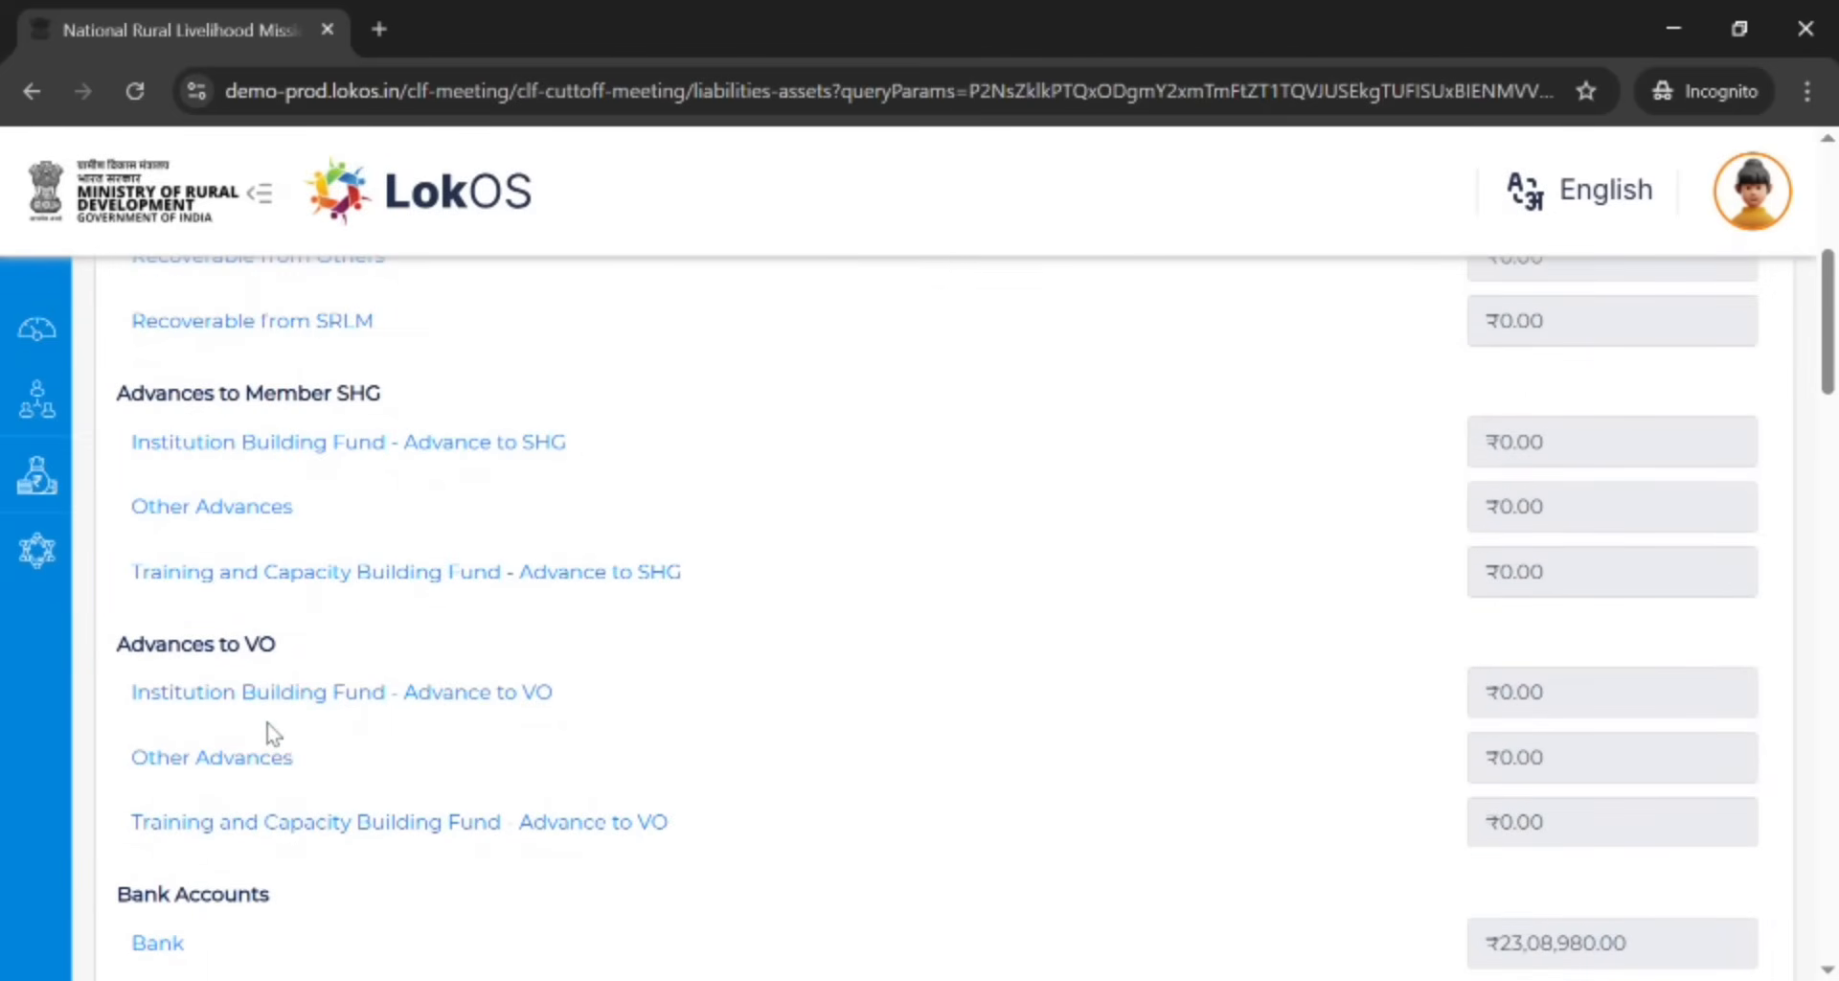
{"action": "scroll", "coordinate": [285, 709], "scroll_direction": "down", "scroll_amount": 3}
{"action": "left_click", "coordinate": [226, 757]}
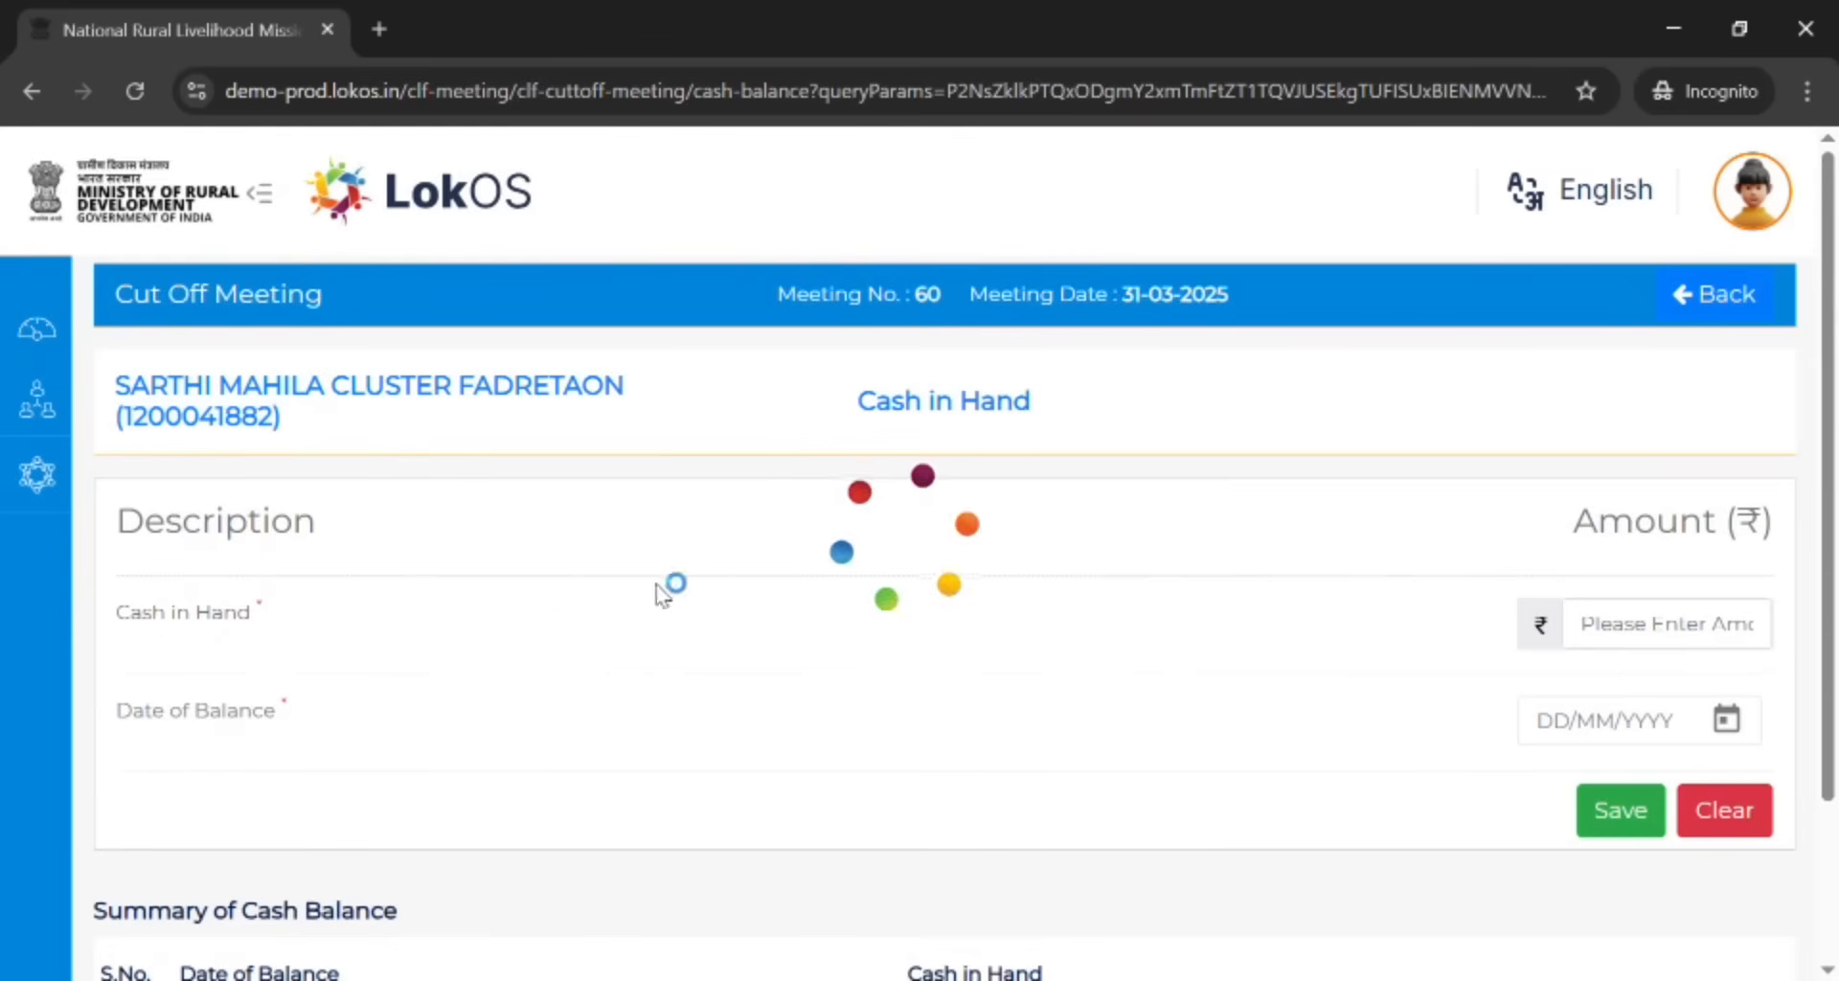
{"action": "left_click", "coordinate": [1633, 632]}
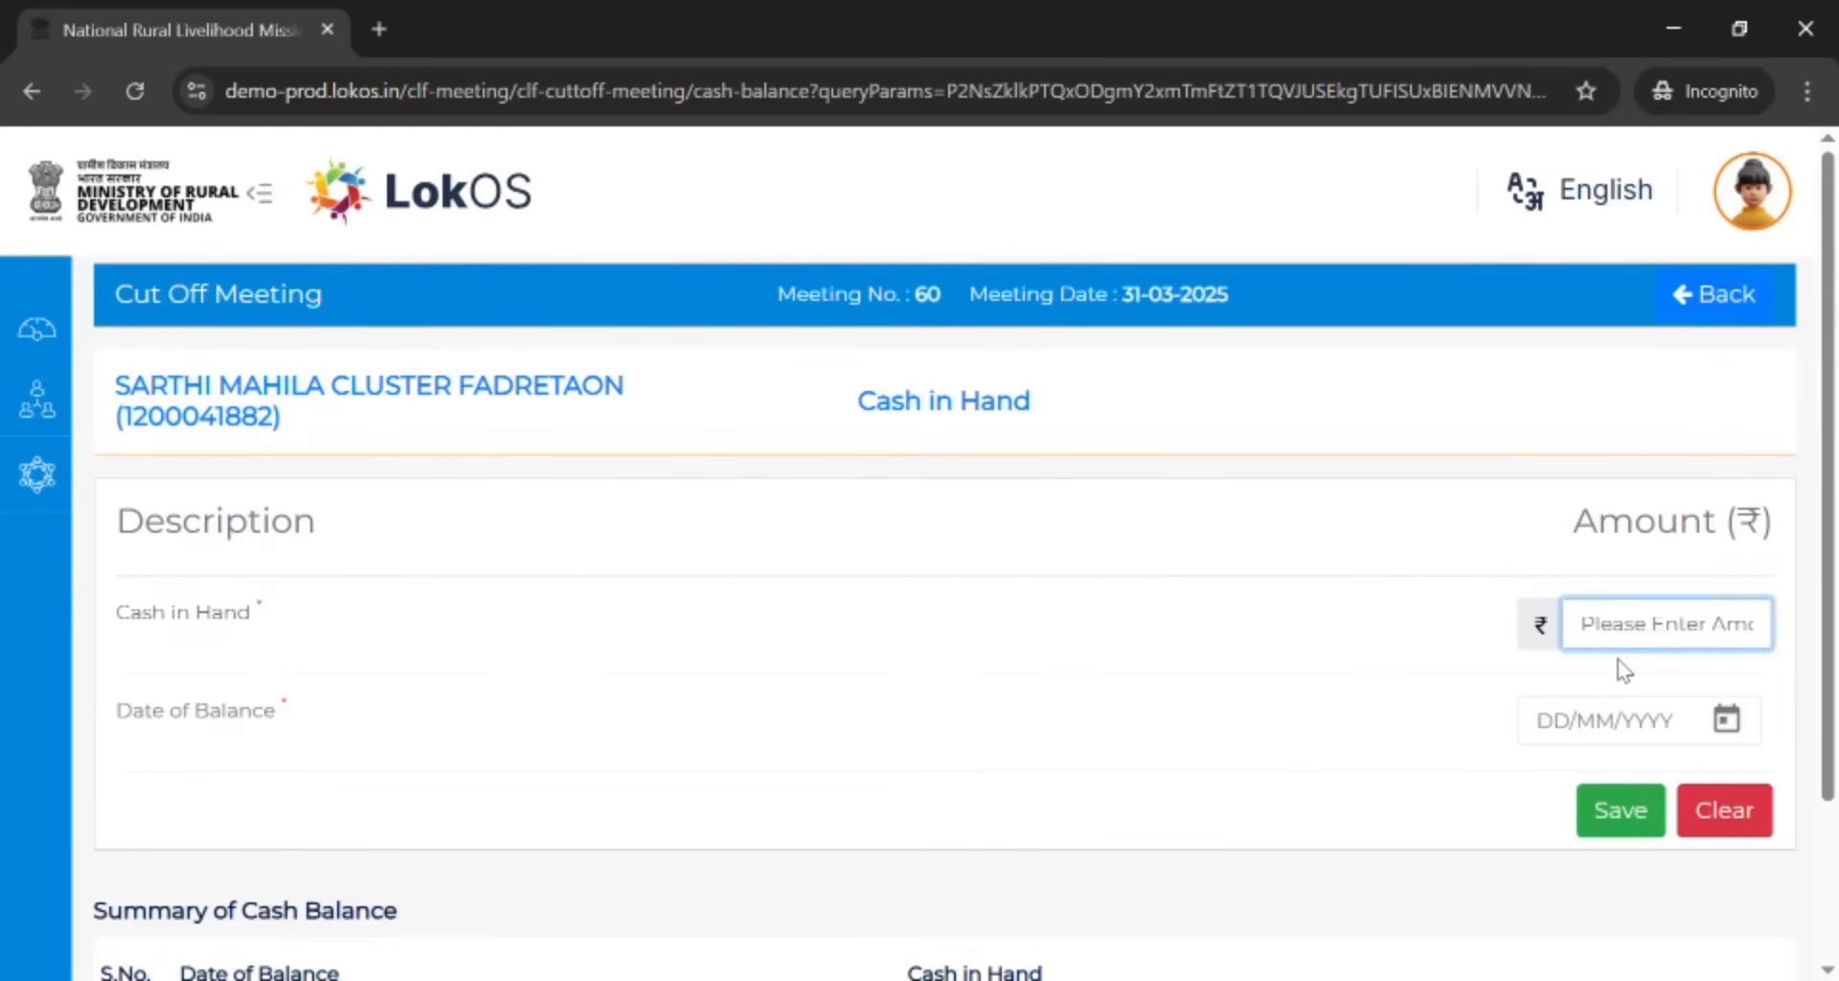
{"action": "type", "text": "1,"}
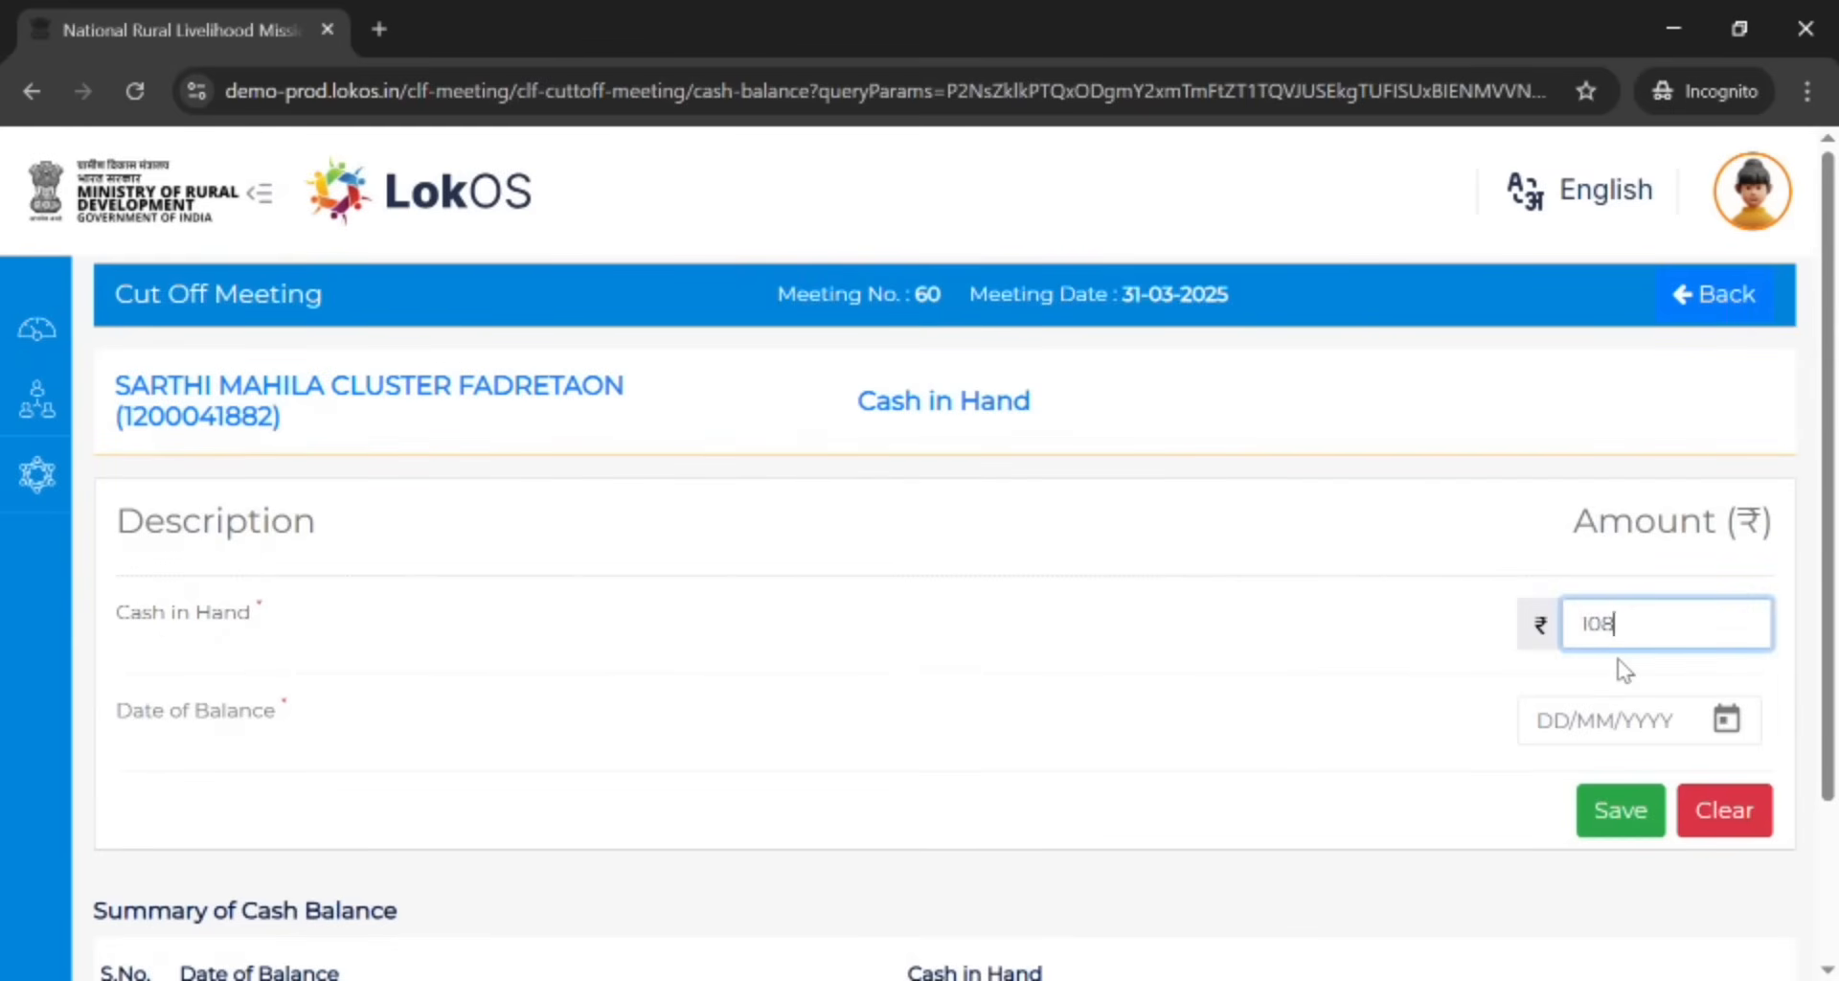
{"action": "type", "text": "084"}
{"action": "left_click", "coordinate": [1642, 721]}
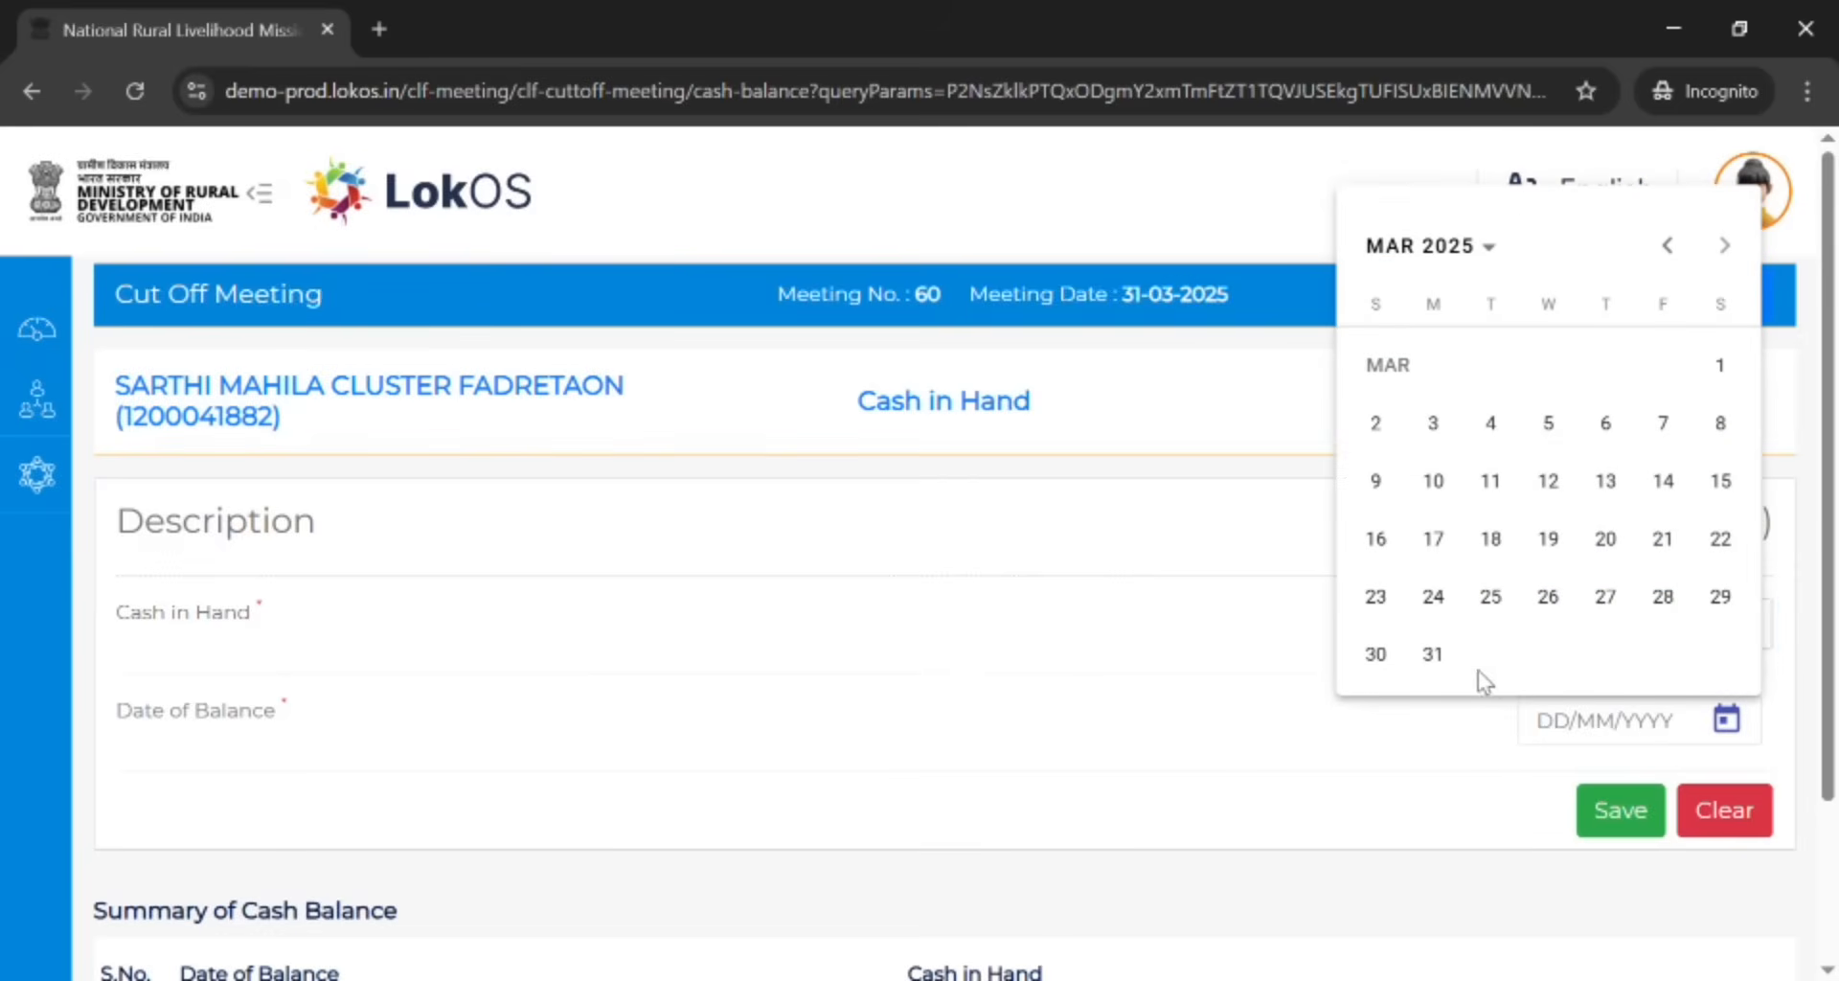
{"action": "left_click", "coordinate": [1433, 654]}
{"action": "left_click", "coordinate": [1613, 820]}
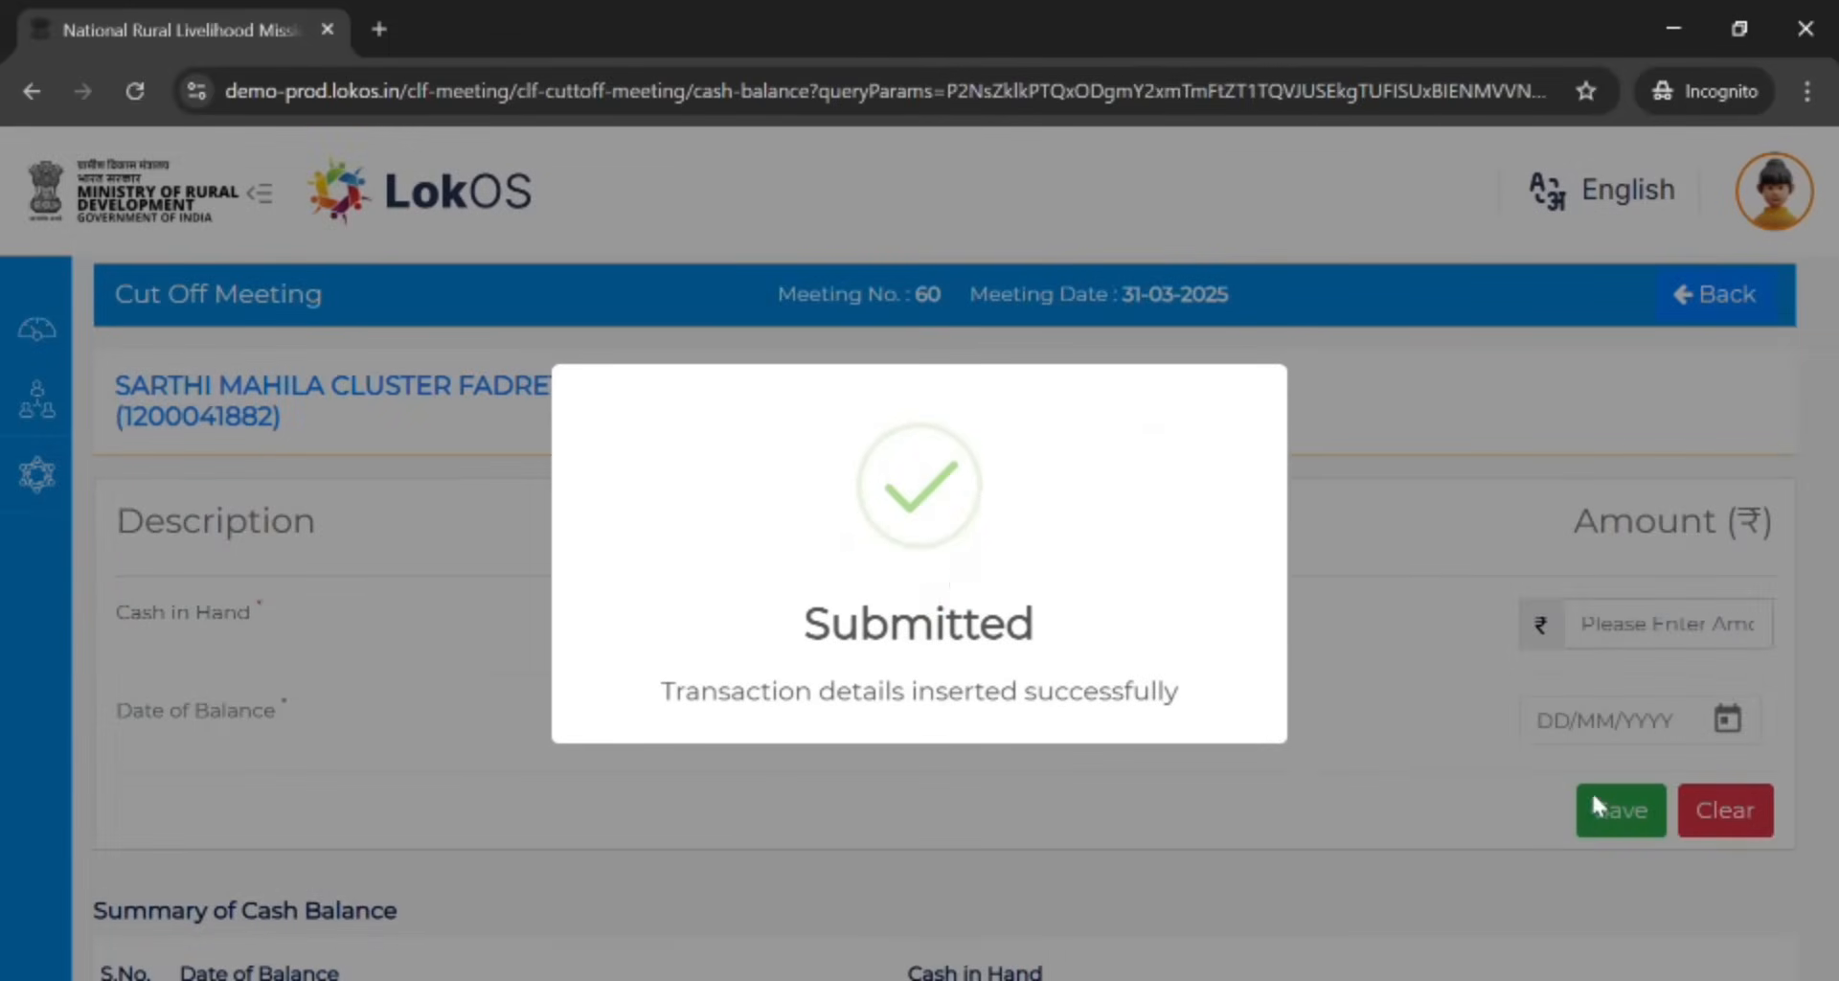
{"action": "scroll", "coordinate": [685, 732], "scroll_direction": "down", "scroll_amount": 2}
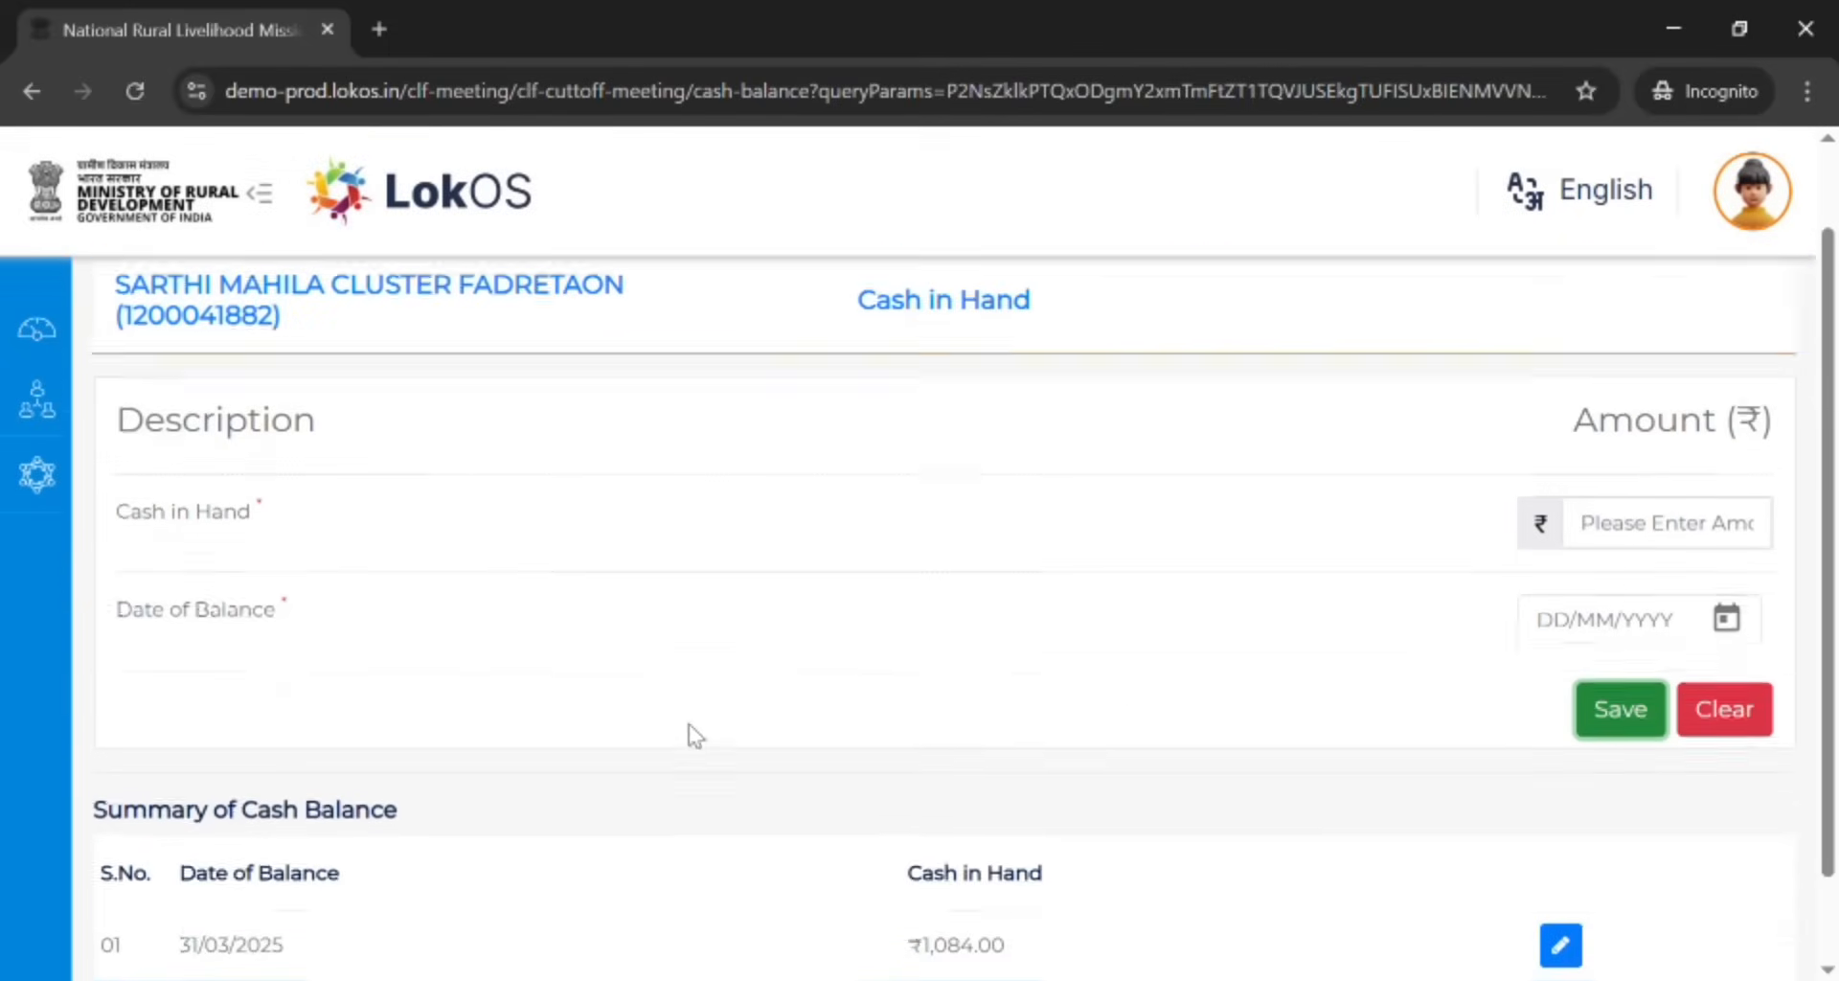
{"action": "scroll", "coordinate": [704, 718], "scroll_direction": "up", "scroll_amount": 2}
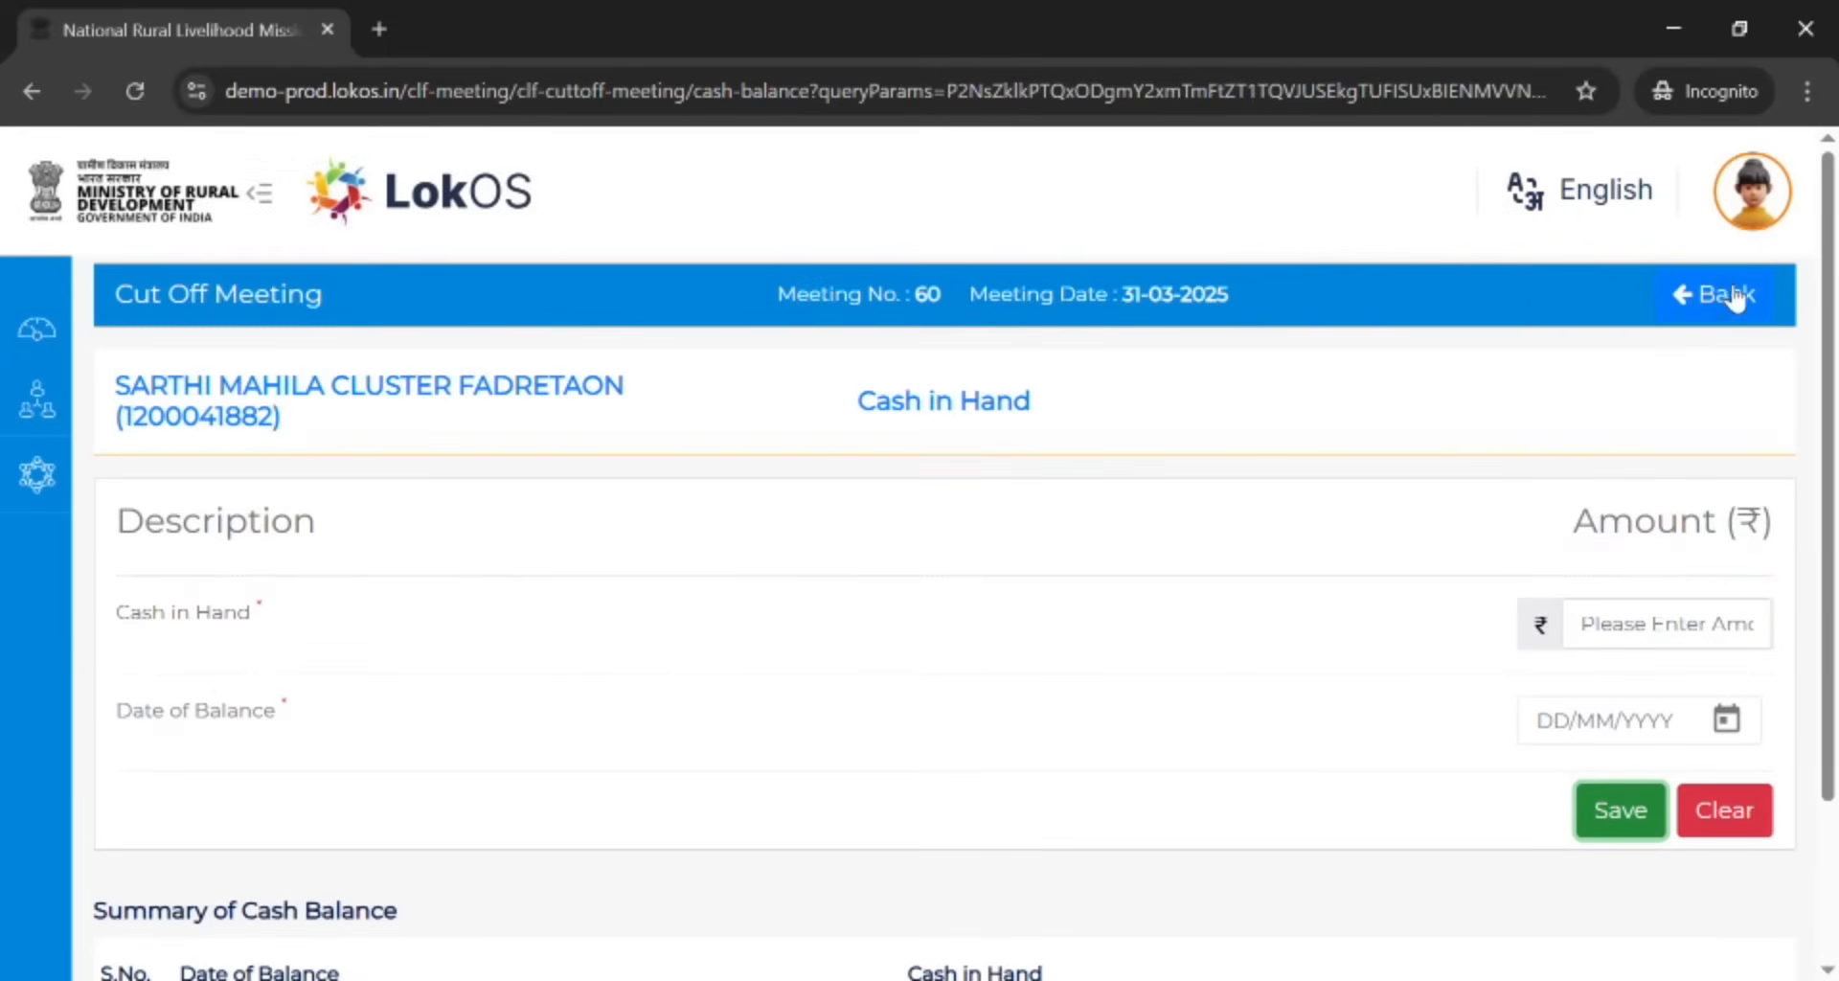
{"action": "left_click", "coordinate": [1728, 295]}
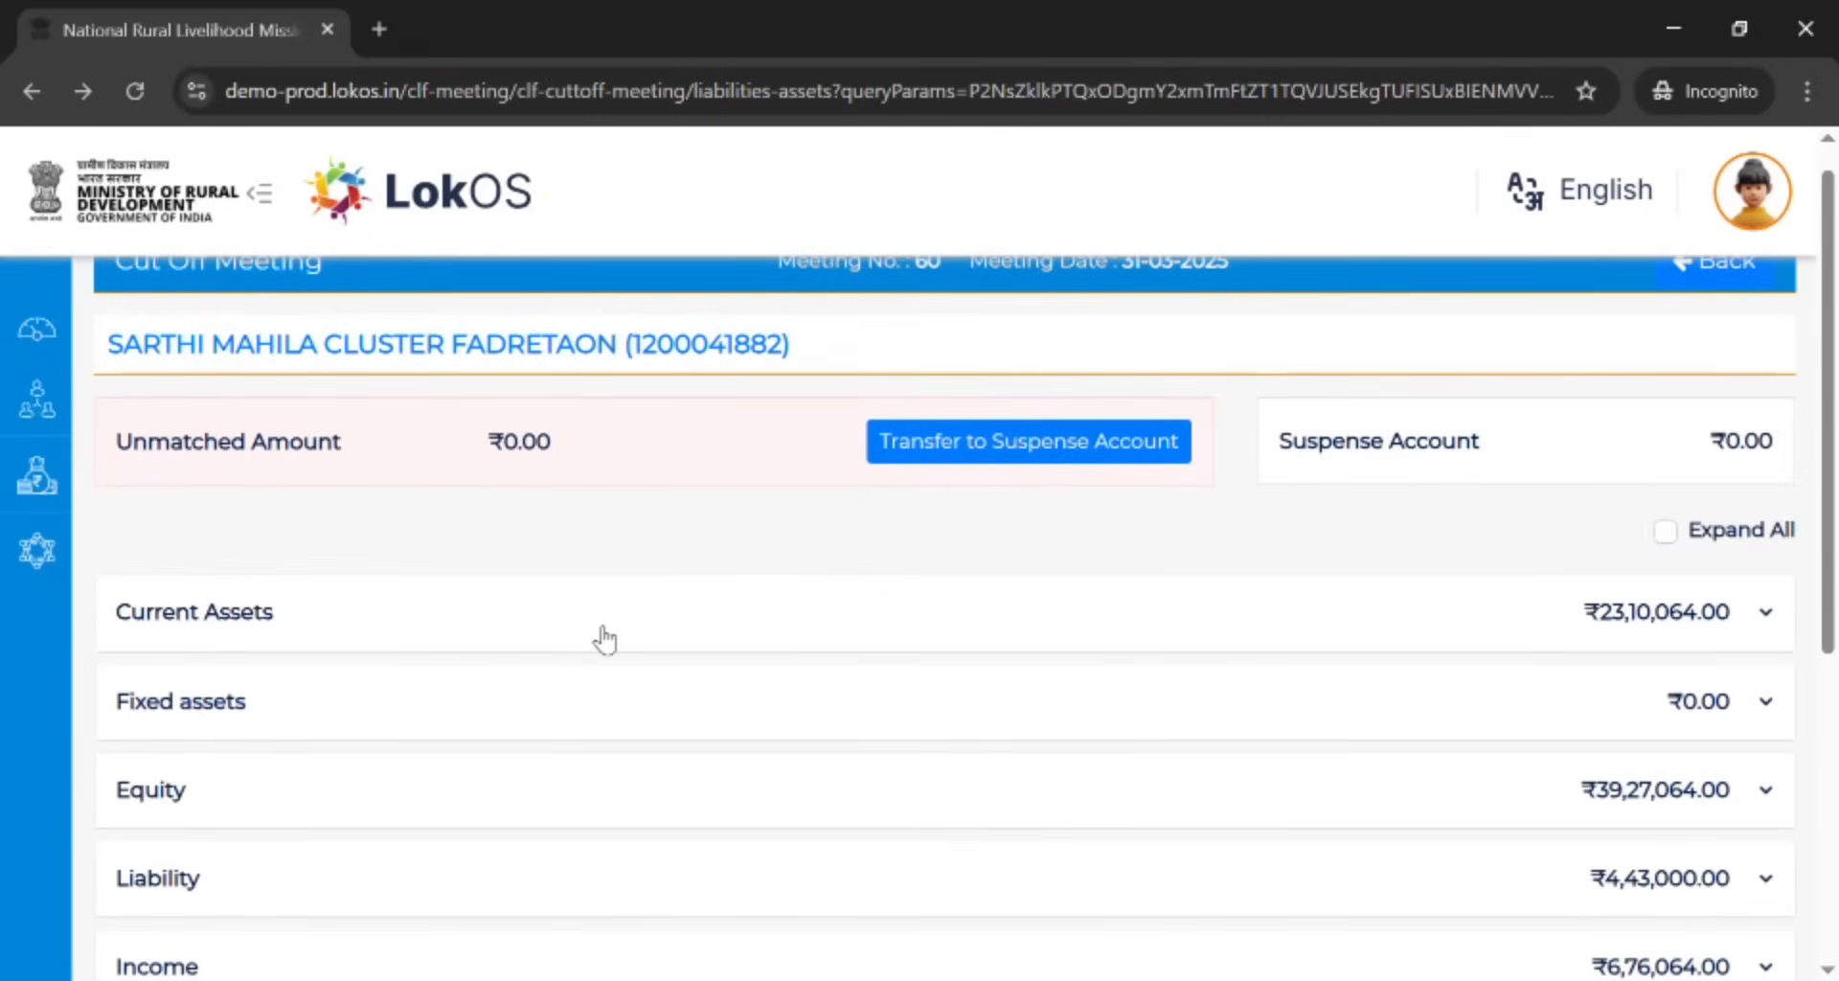
View the Fixed Deposits (Bank) investment form under Current Assets and go back to the overview without adding an investment
{"action": "left_click", "coordinate": [538, 618]}
{"action": "scroll", "coordinate": [546, 613], "scroll_direction": "down", "scroll_amount": 6}
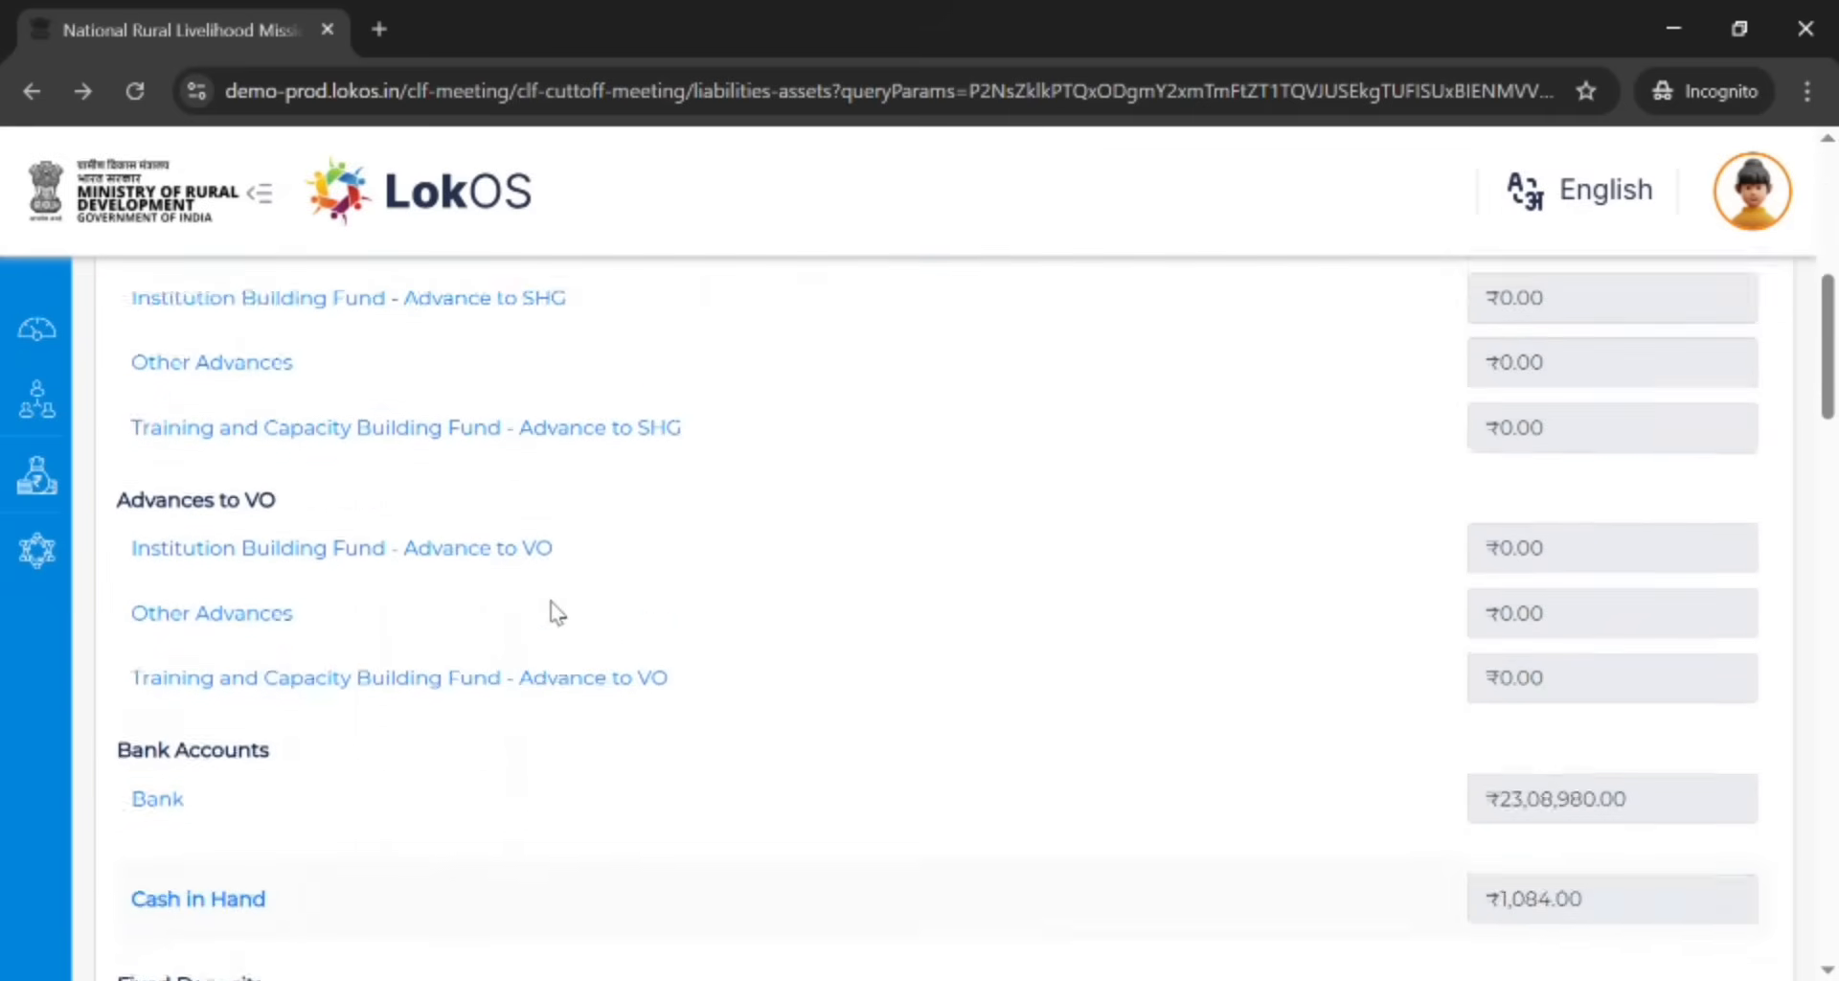
{"action": "scroll", "coordinate": [554, 611], "scroll_direction": "down", "scroll_amount": 6}
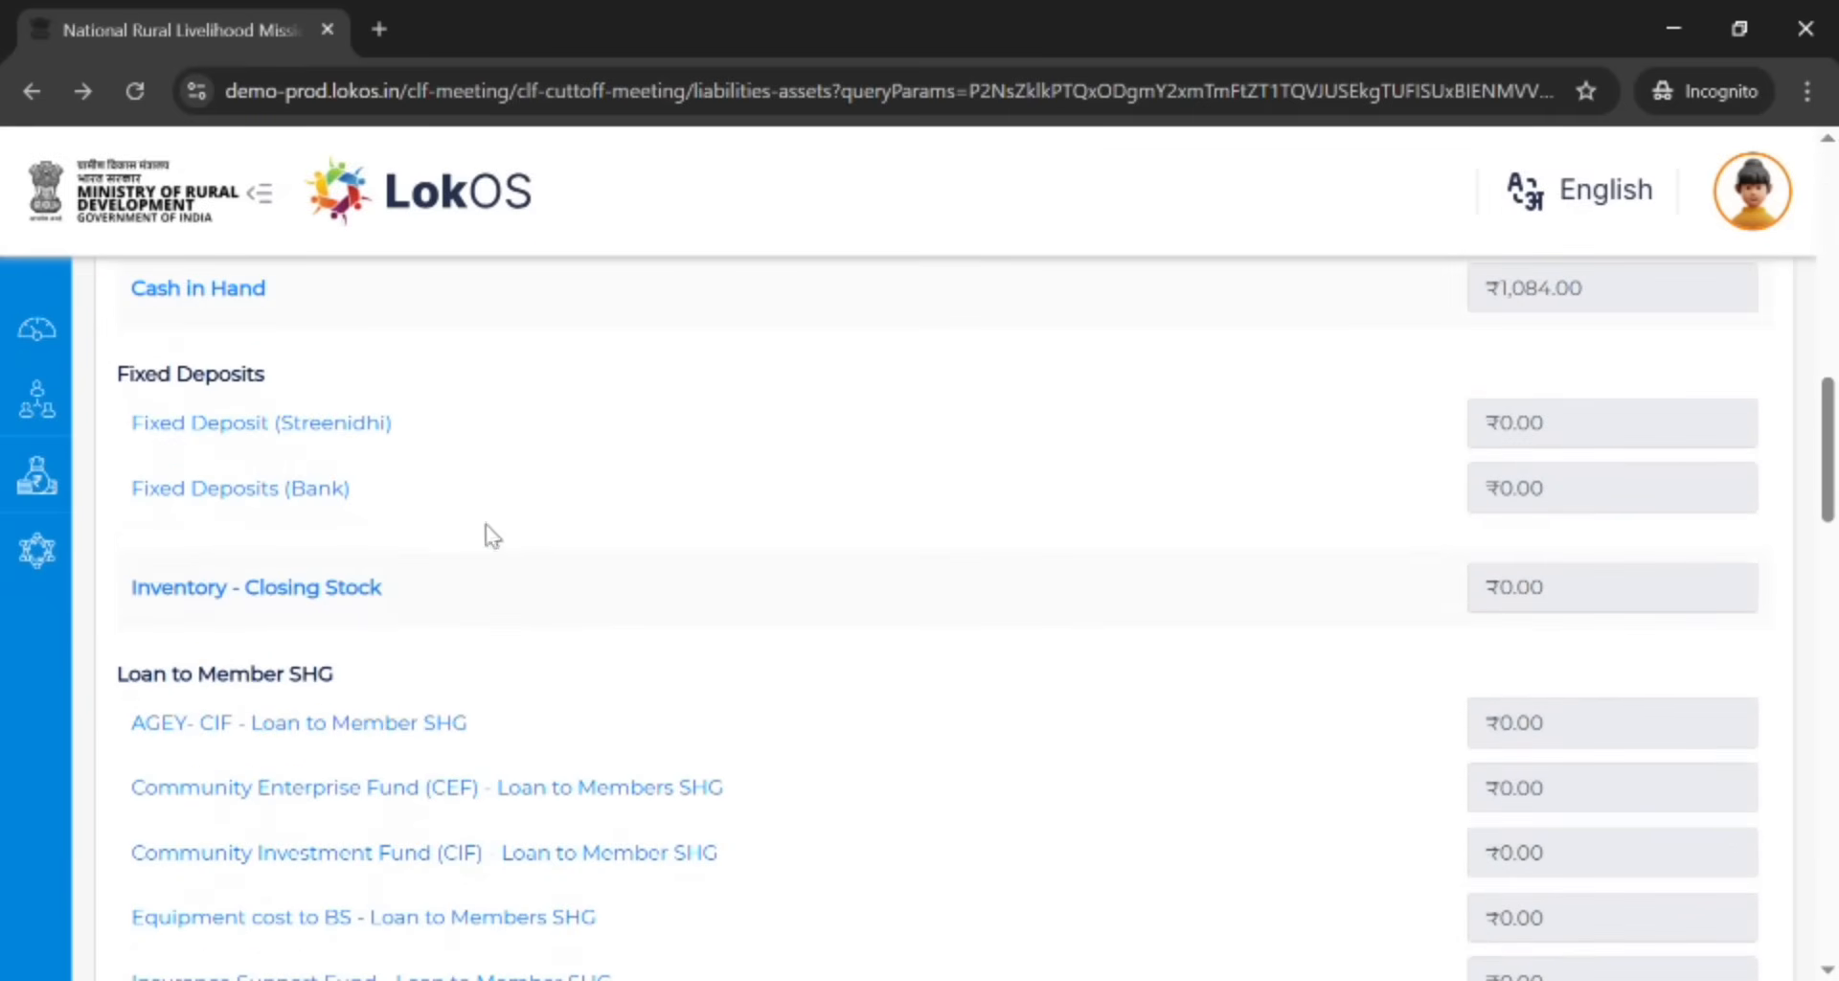
{"action": "scroll", "coordinate": [306, 483], "scroll_direction": "up", "scroll_amount": 1}
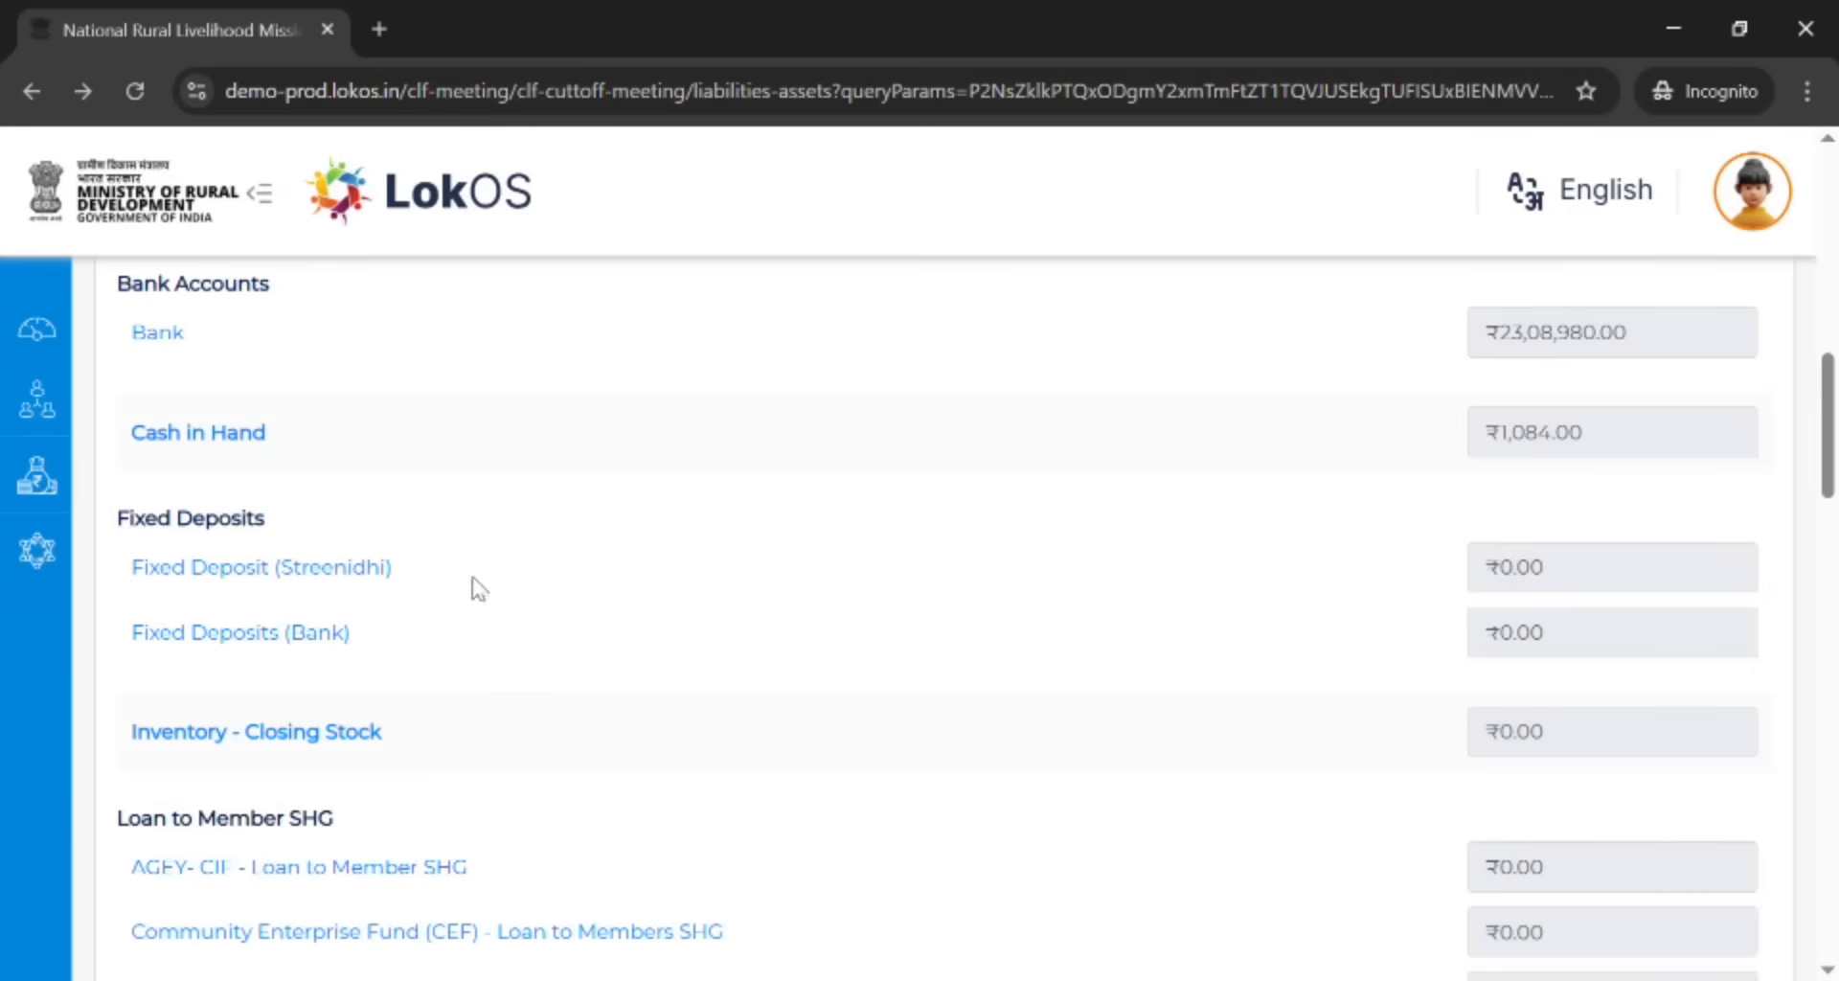
{"action": "left_click", "coordinate": [246, 643]}
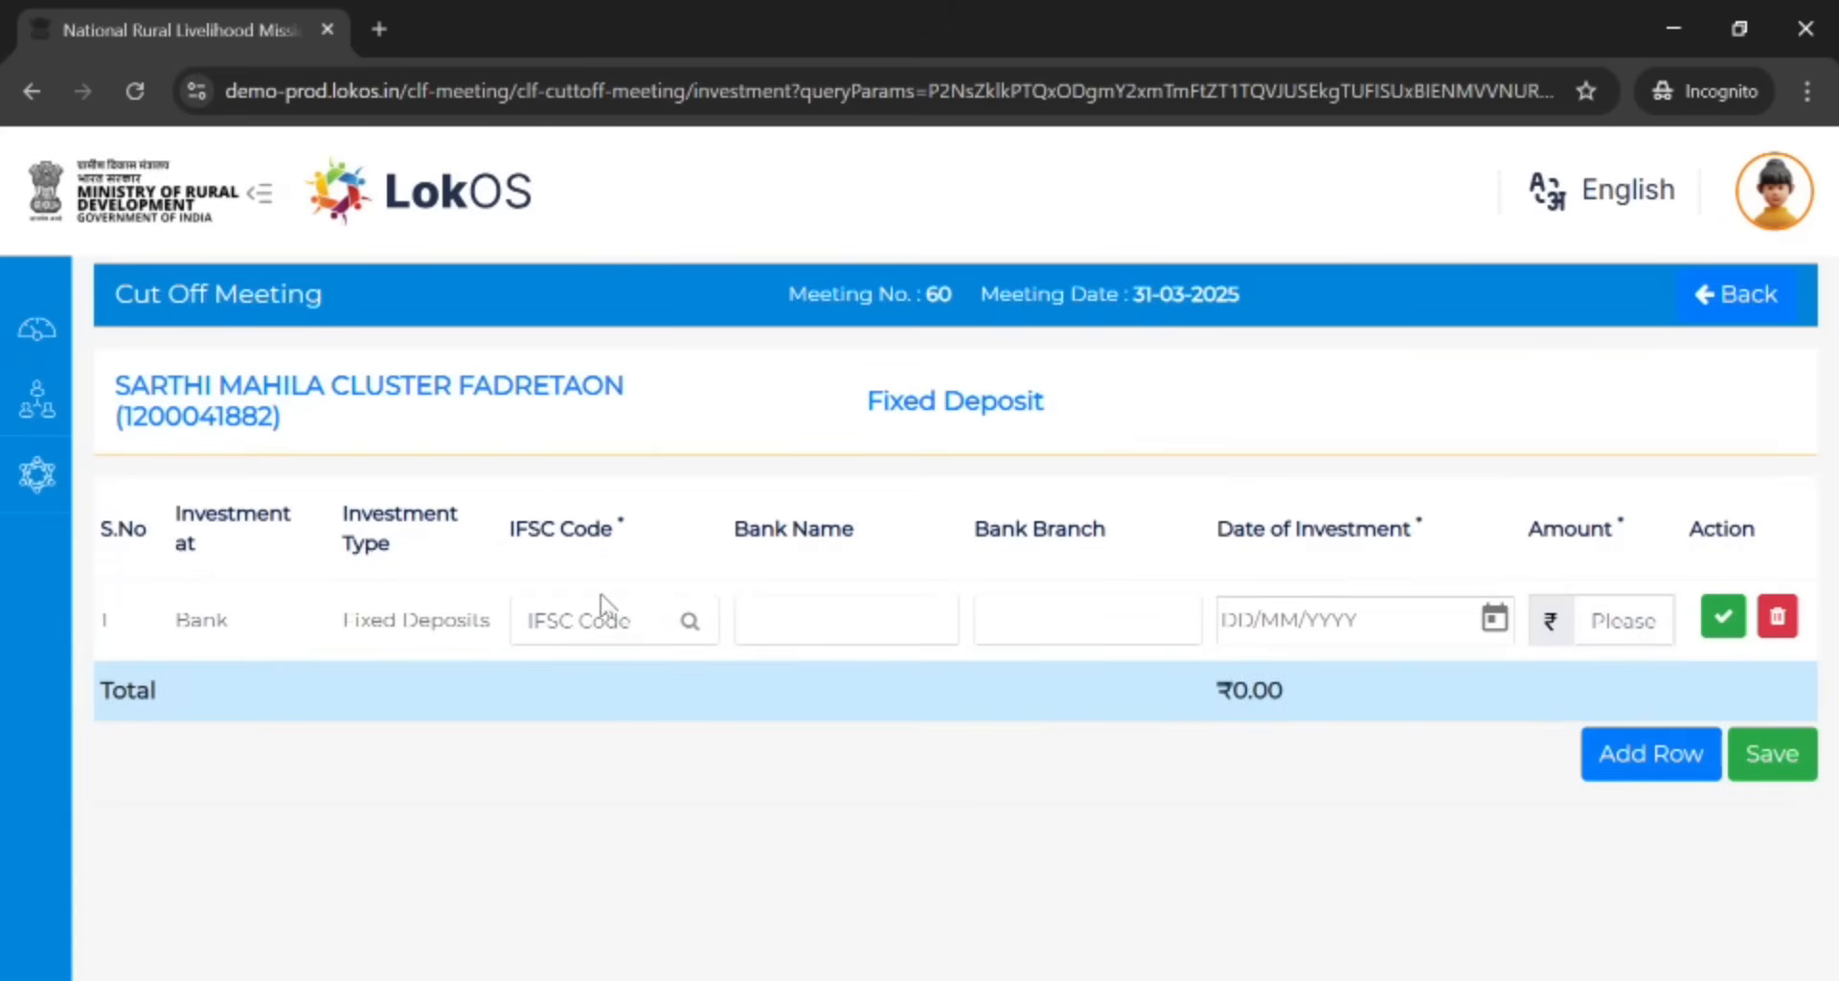
{"action": "left_click", "coordinate": [587, 637]}
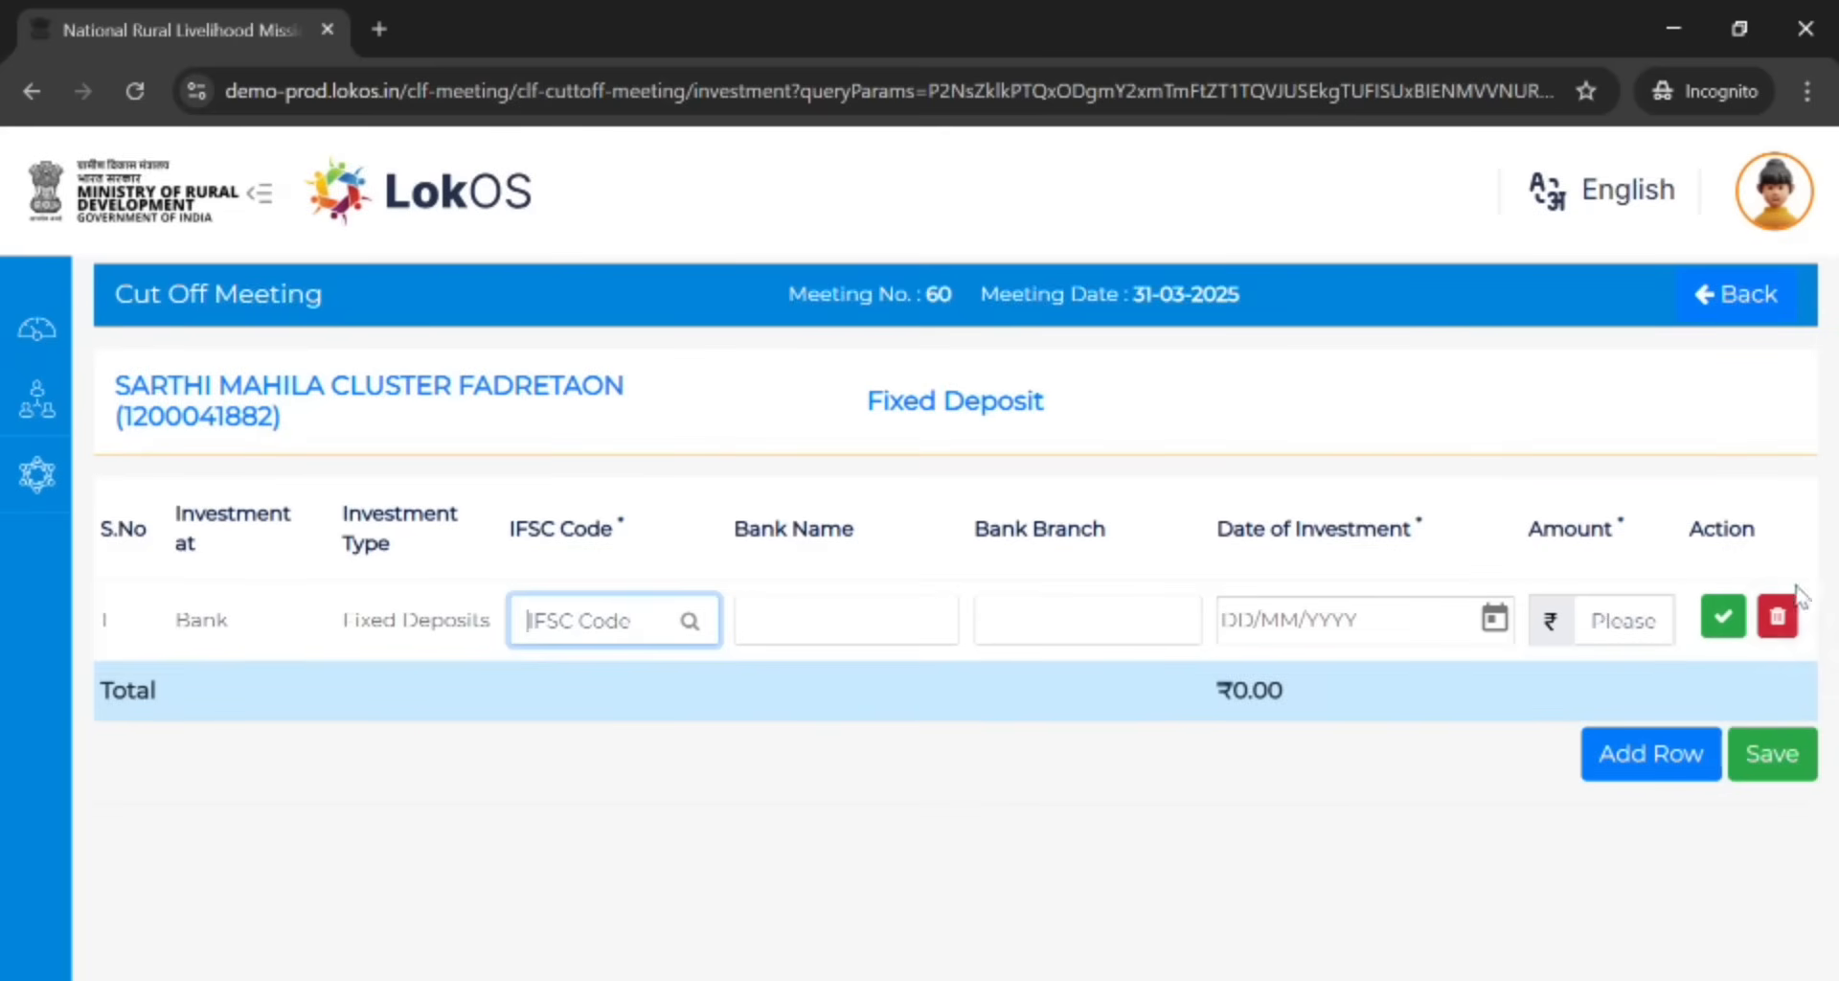
{"action": "left_click", "coordinate": [1749, 297]}
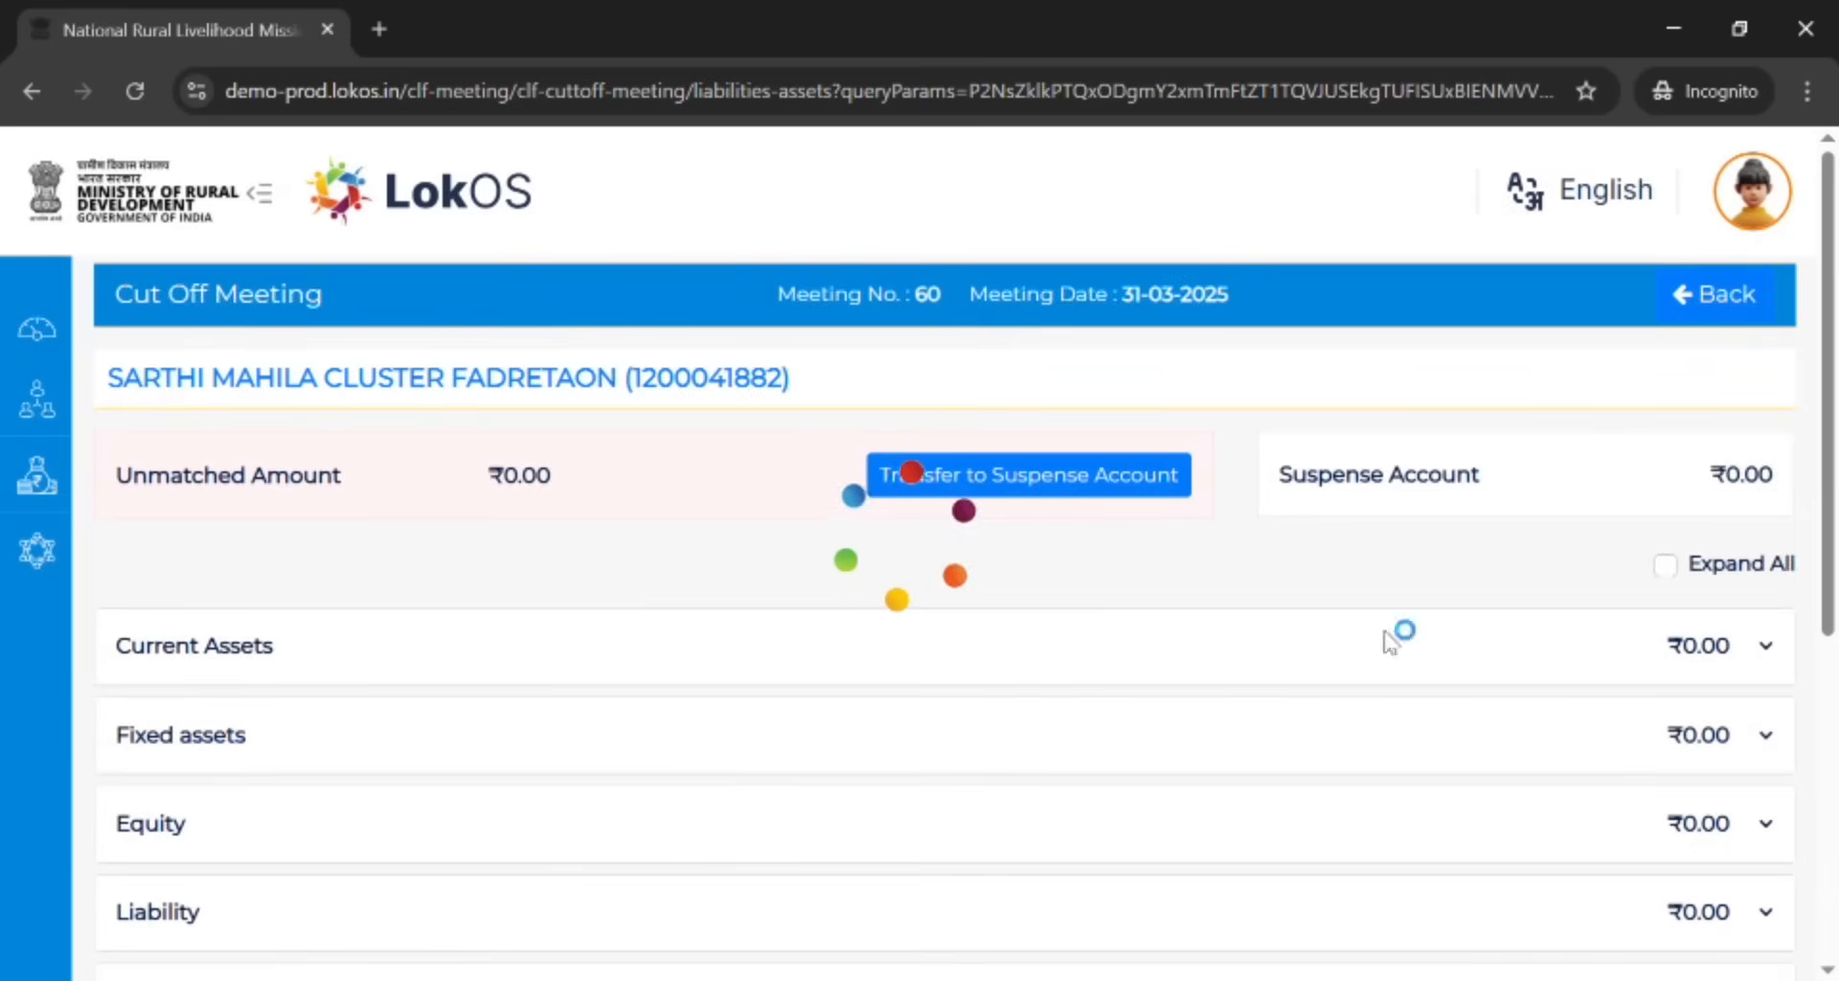
Record and save an Inventory - Closing Stock amount of ₹1,30,000 under Current Assets, and close the entry form
{"action": "scroll", "coordinate": [753, 771], "scroll_direction": "down", "scroll_amount": 3}
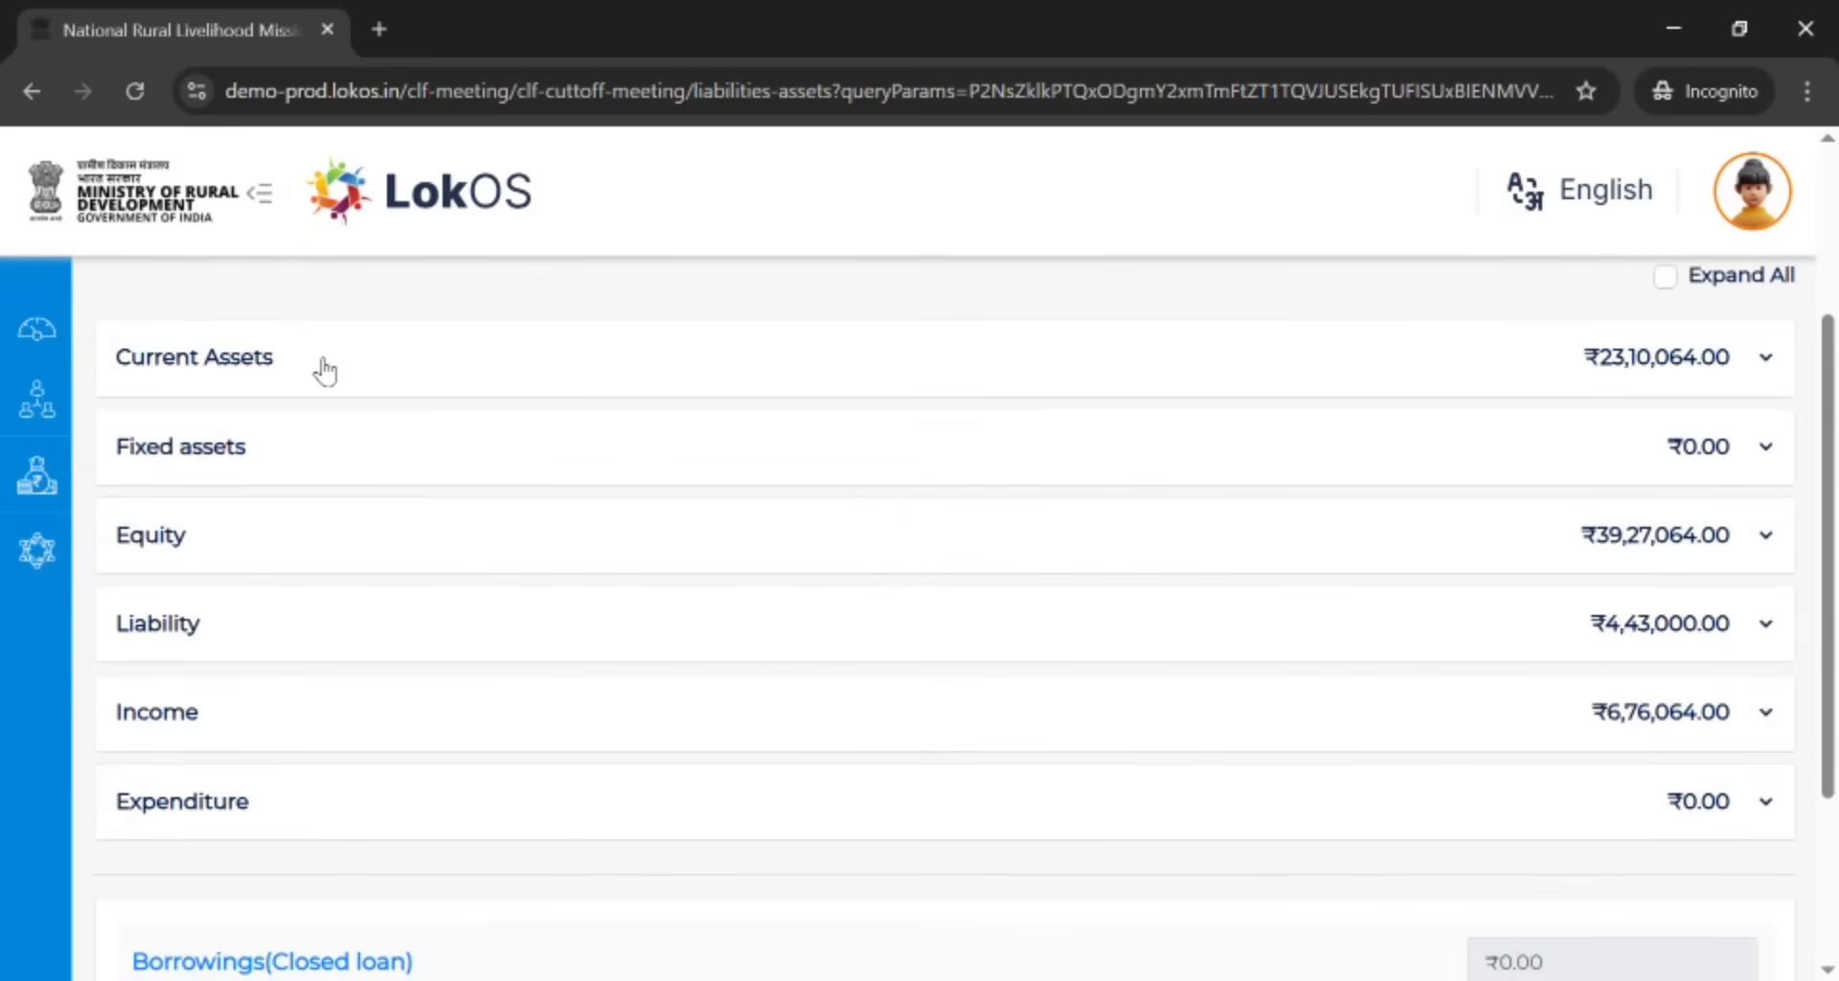
{"action": "left_click", "coordinate": [326, 372]}
{"action": "scroll", "coordinate": [326, 372], "scroll_direction": "down", "scroll_amount": 3}
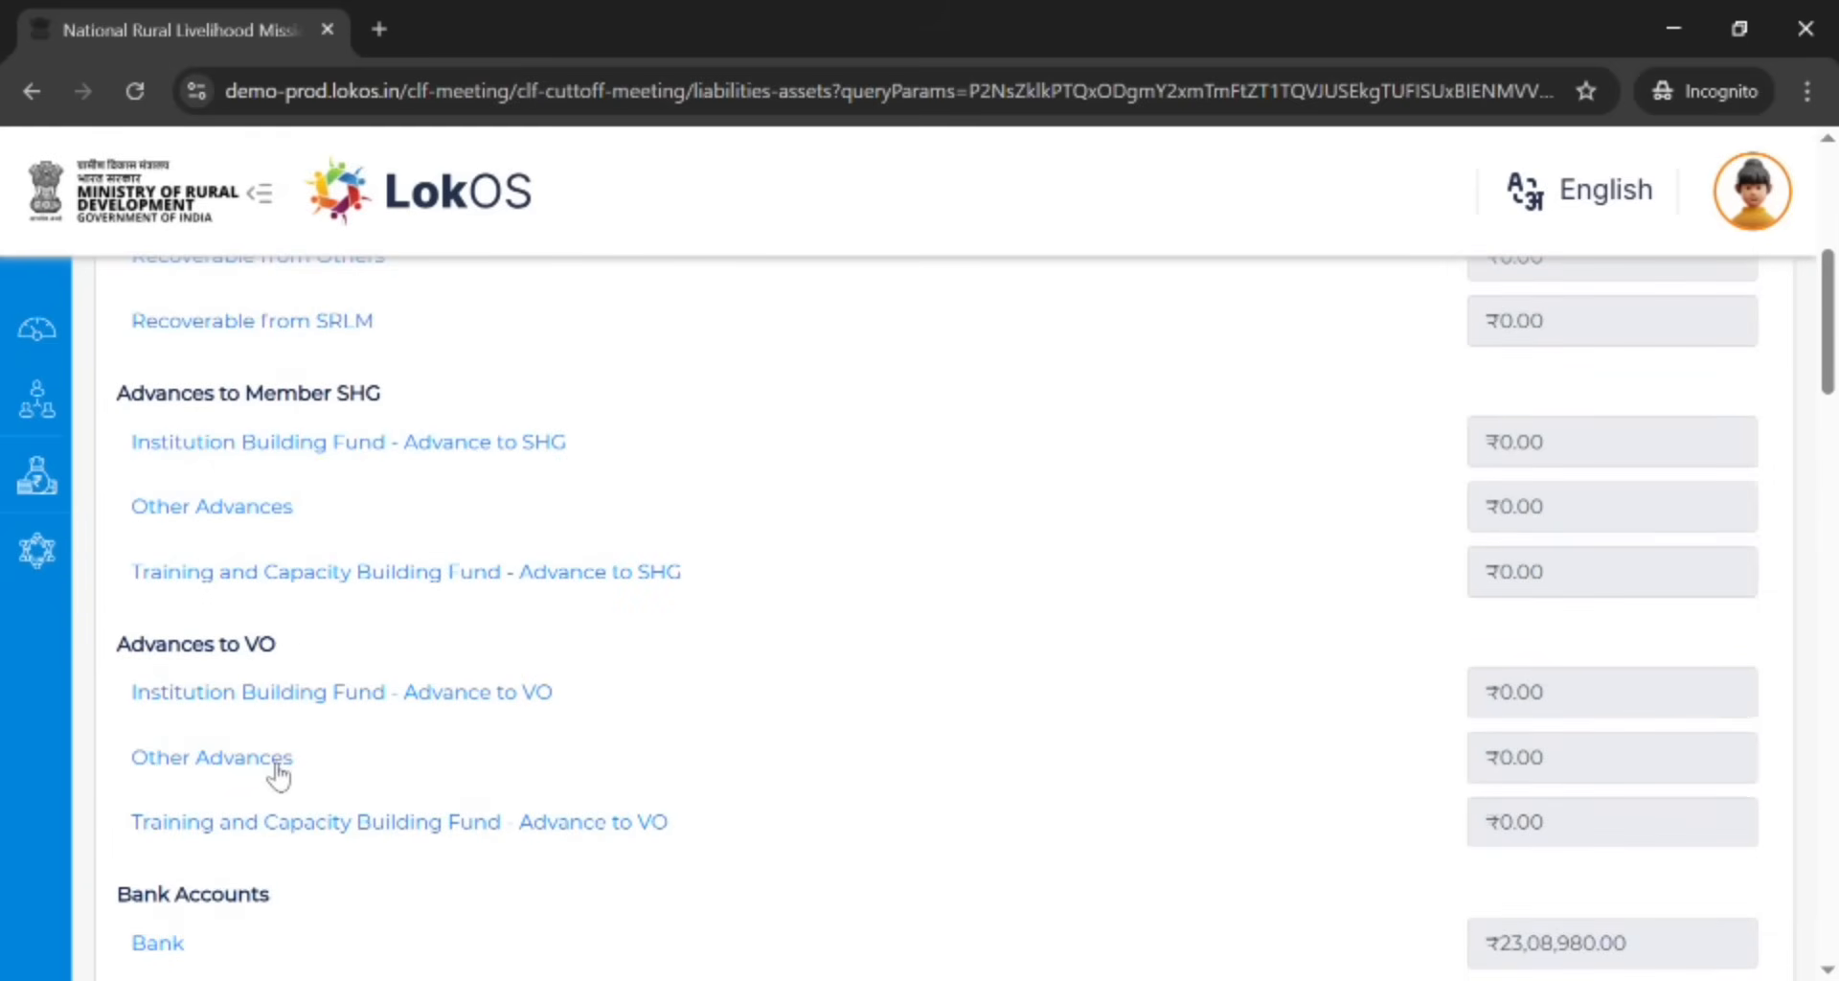
{"action": "scroll", "coordinate": [286, 732], "scroll_direction": "down", "scroll_amount": 4}
{"action": "scroll", "coordinate": [292, 733], "scroll_direction": "down", "scroll_amount": 1}
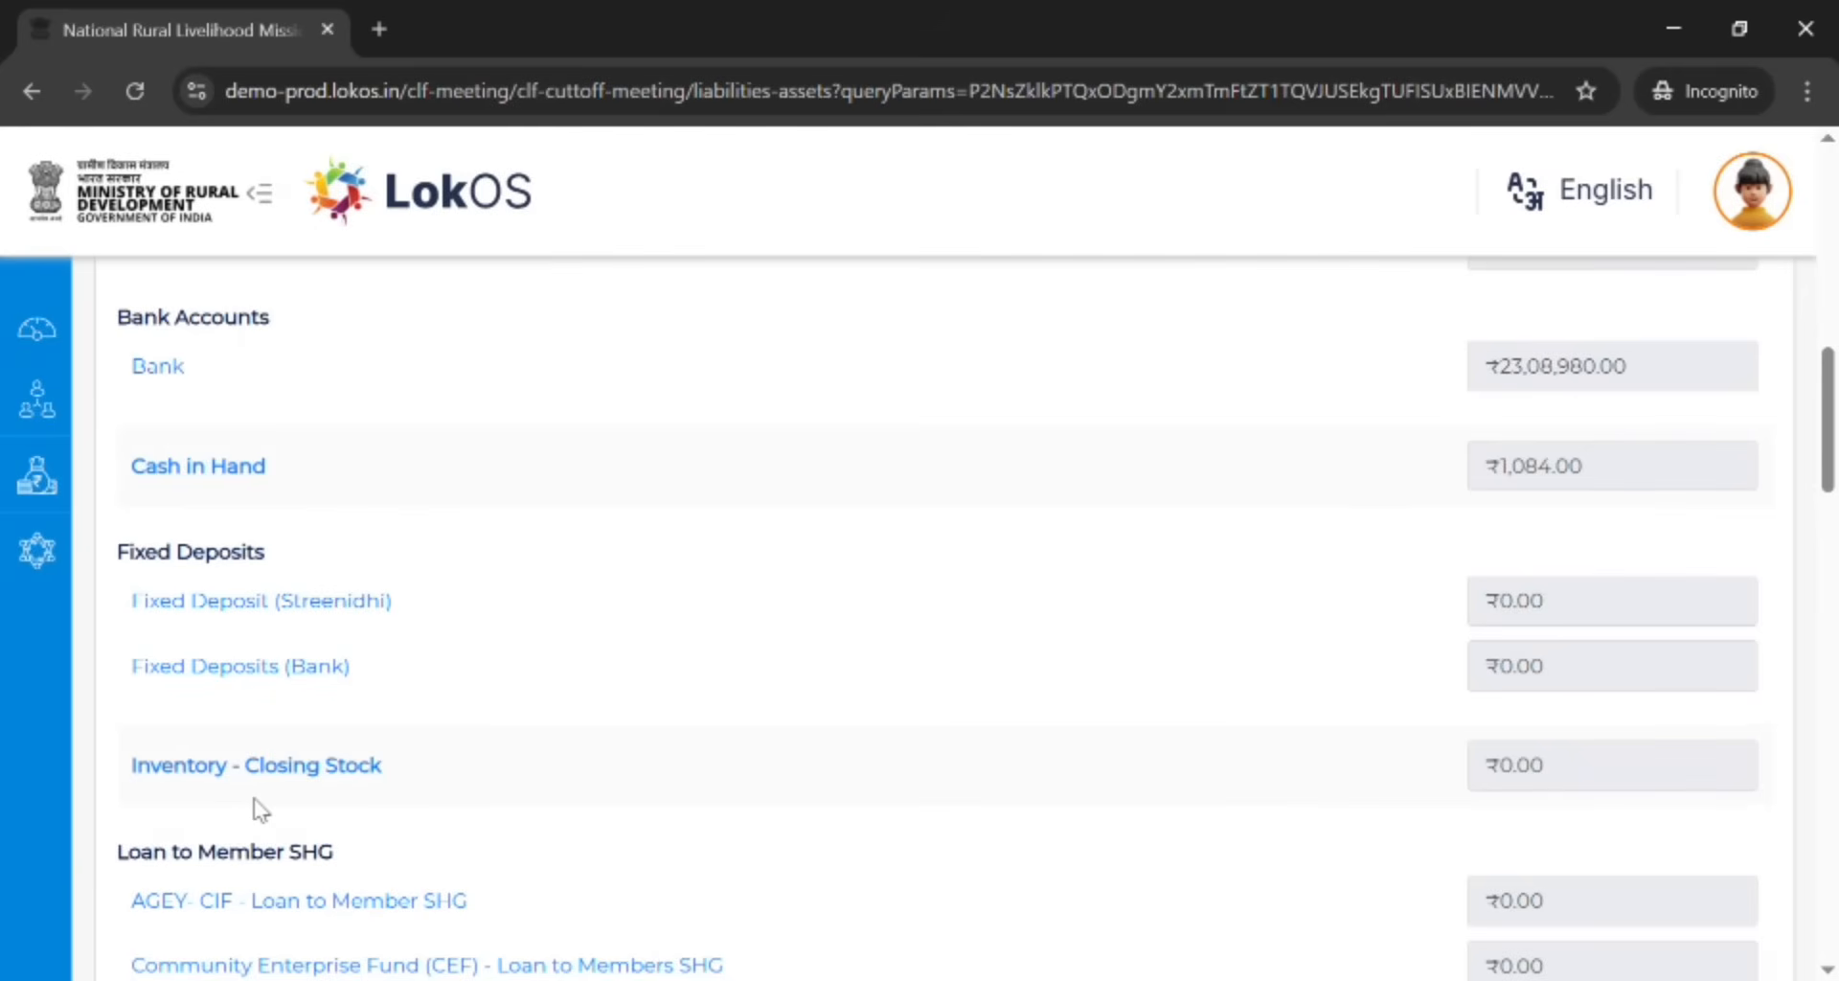
{"action": "left_click", "coordinate": [287, 769]}
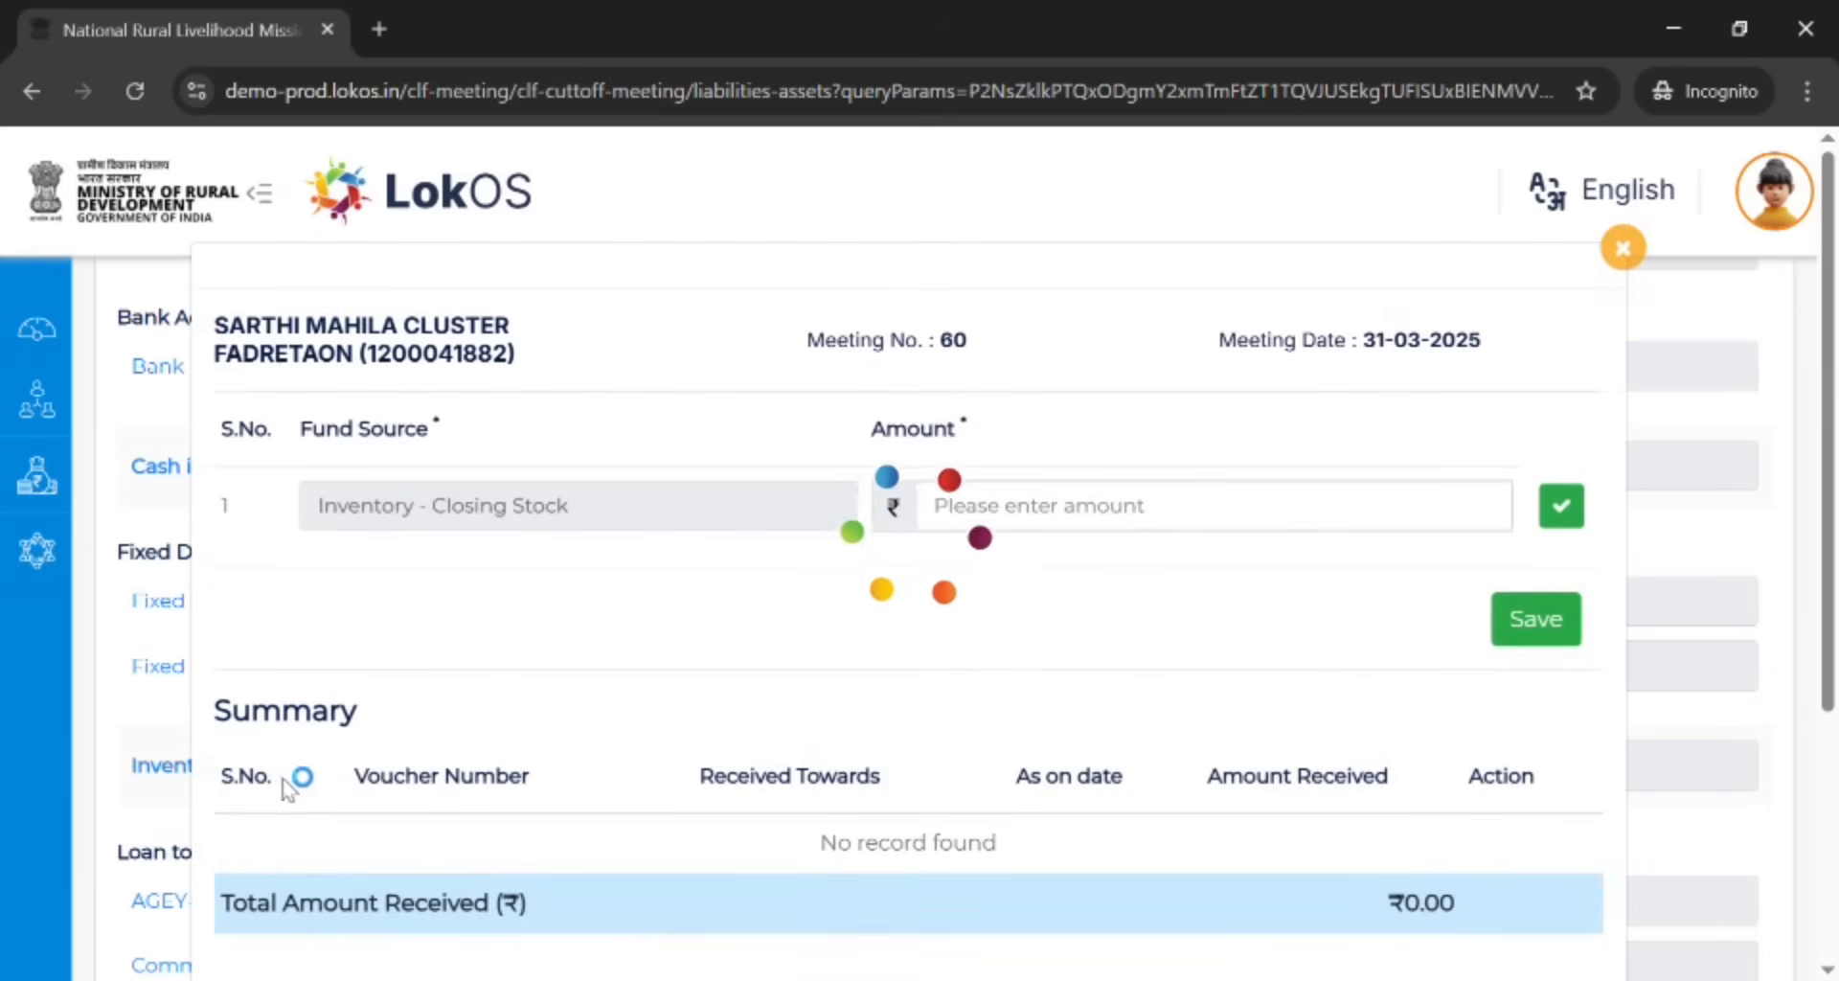
{"action": "left_click", "coordinate": [1140, 516]}
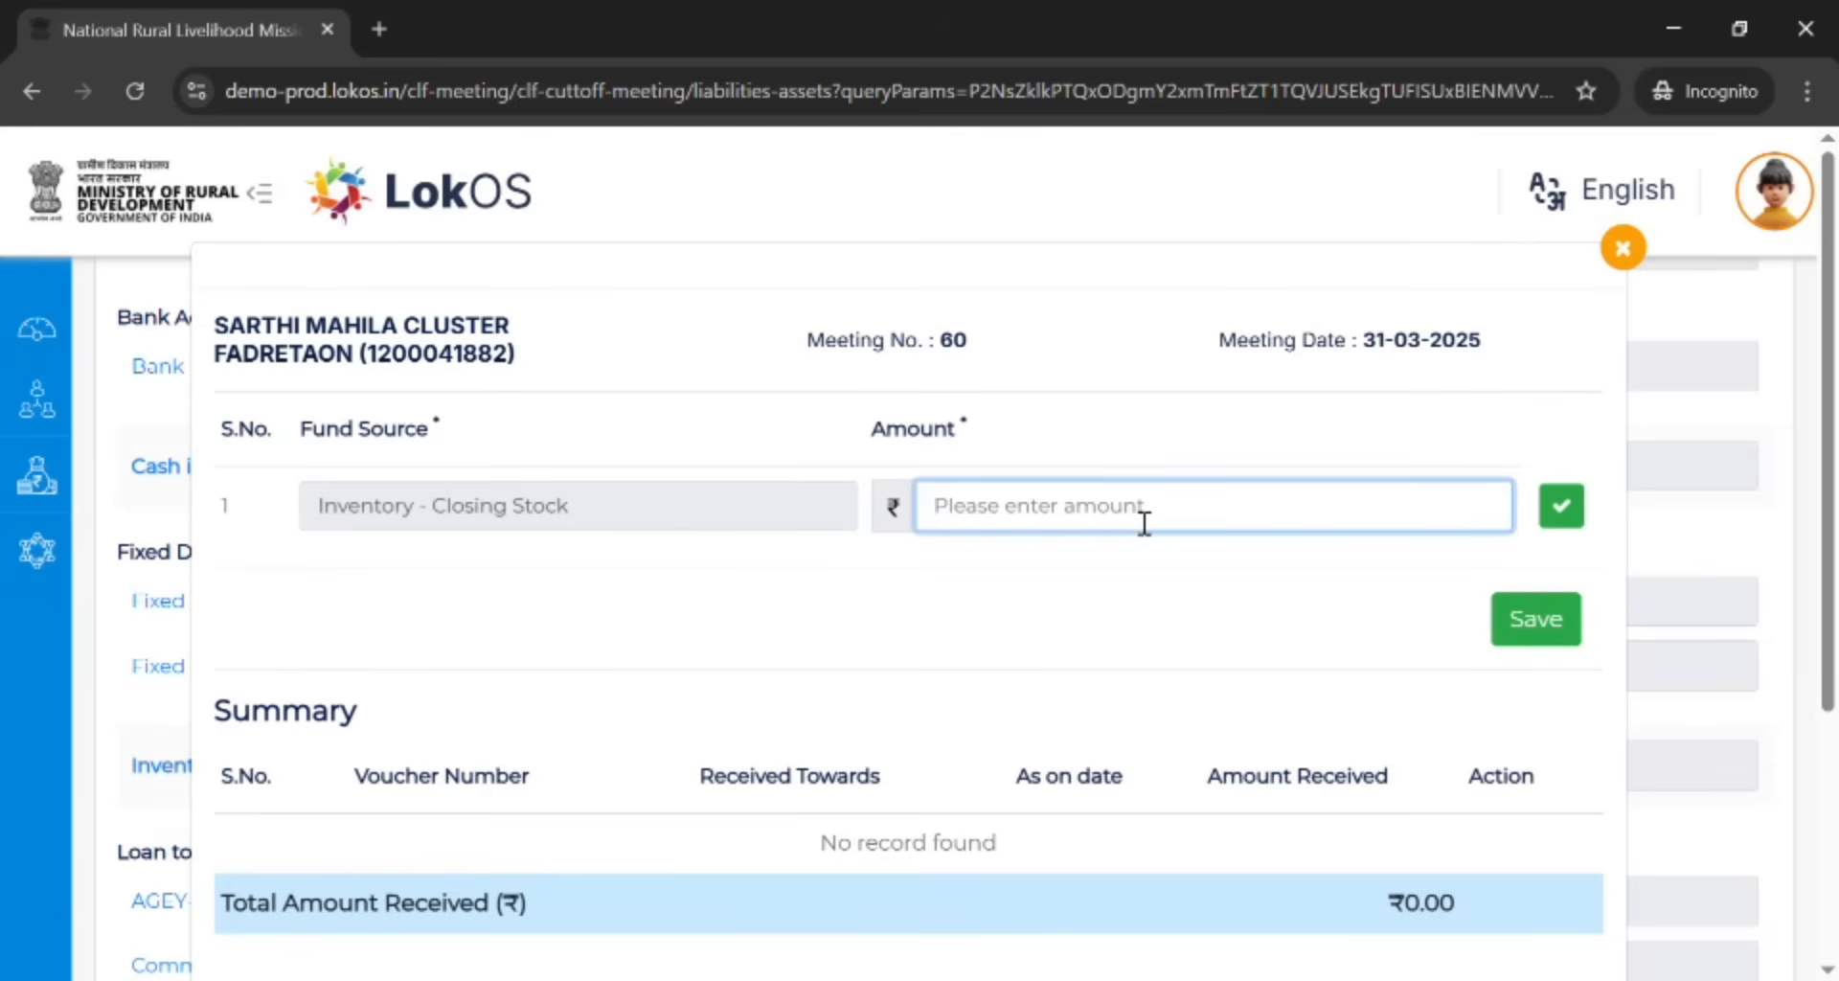
{"action": "type", "text": "1,"}
{"action": "type", "text": "30,00"}
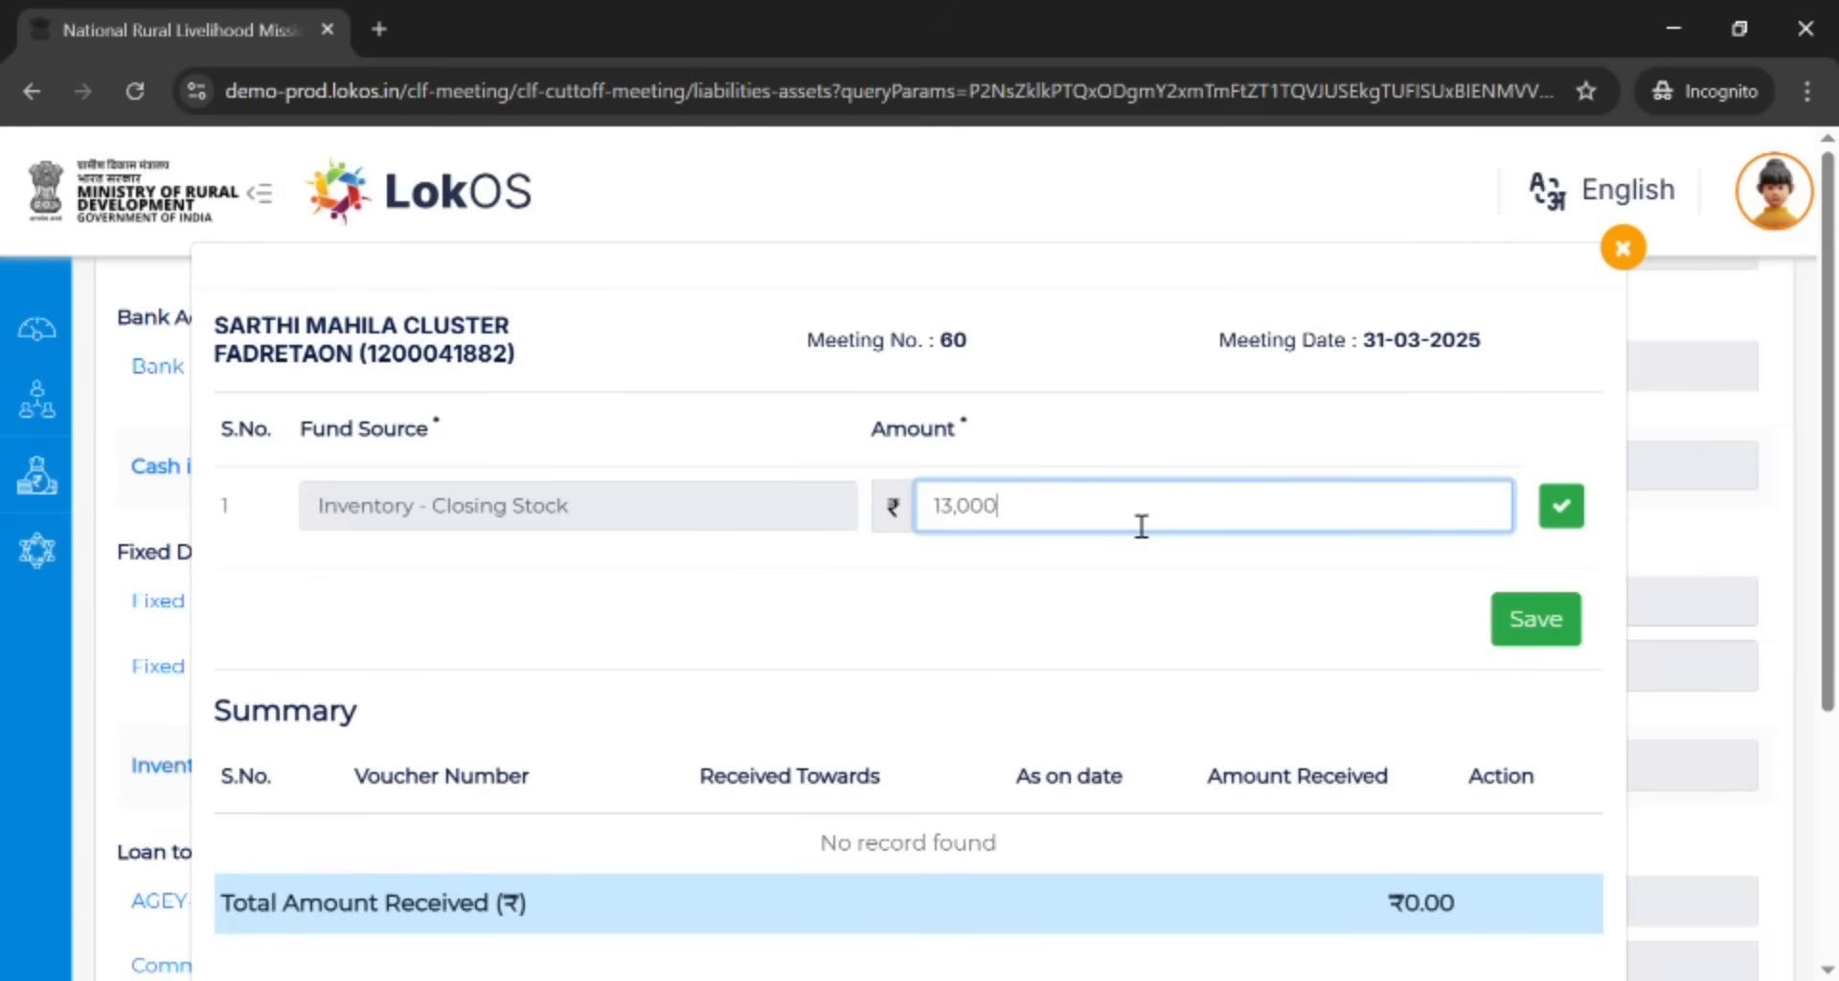
{"action": "type", "text": "0"}
{"action": "left_click", "coordinate": [1561, 505]}
{"action": "left_click", "coordinate": [1536, 622]}
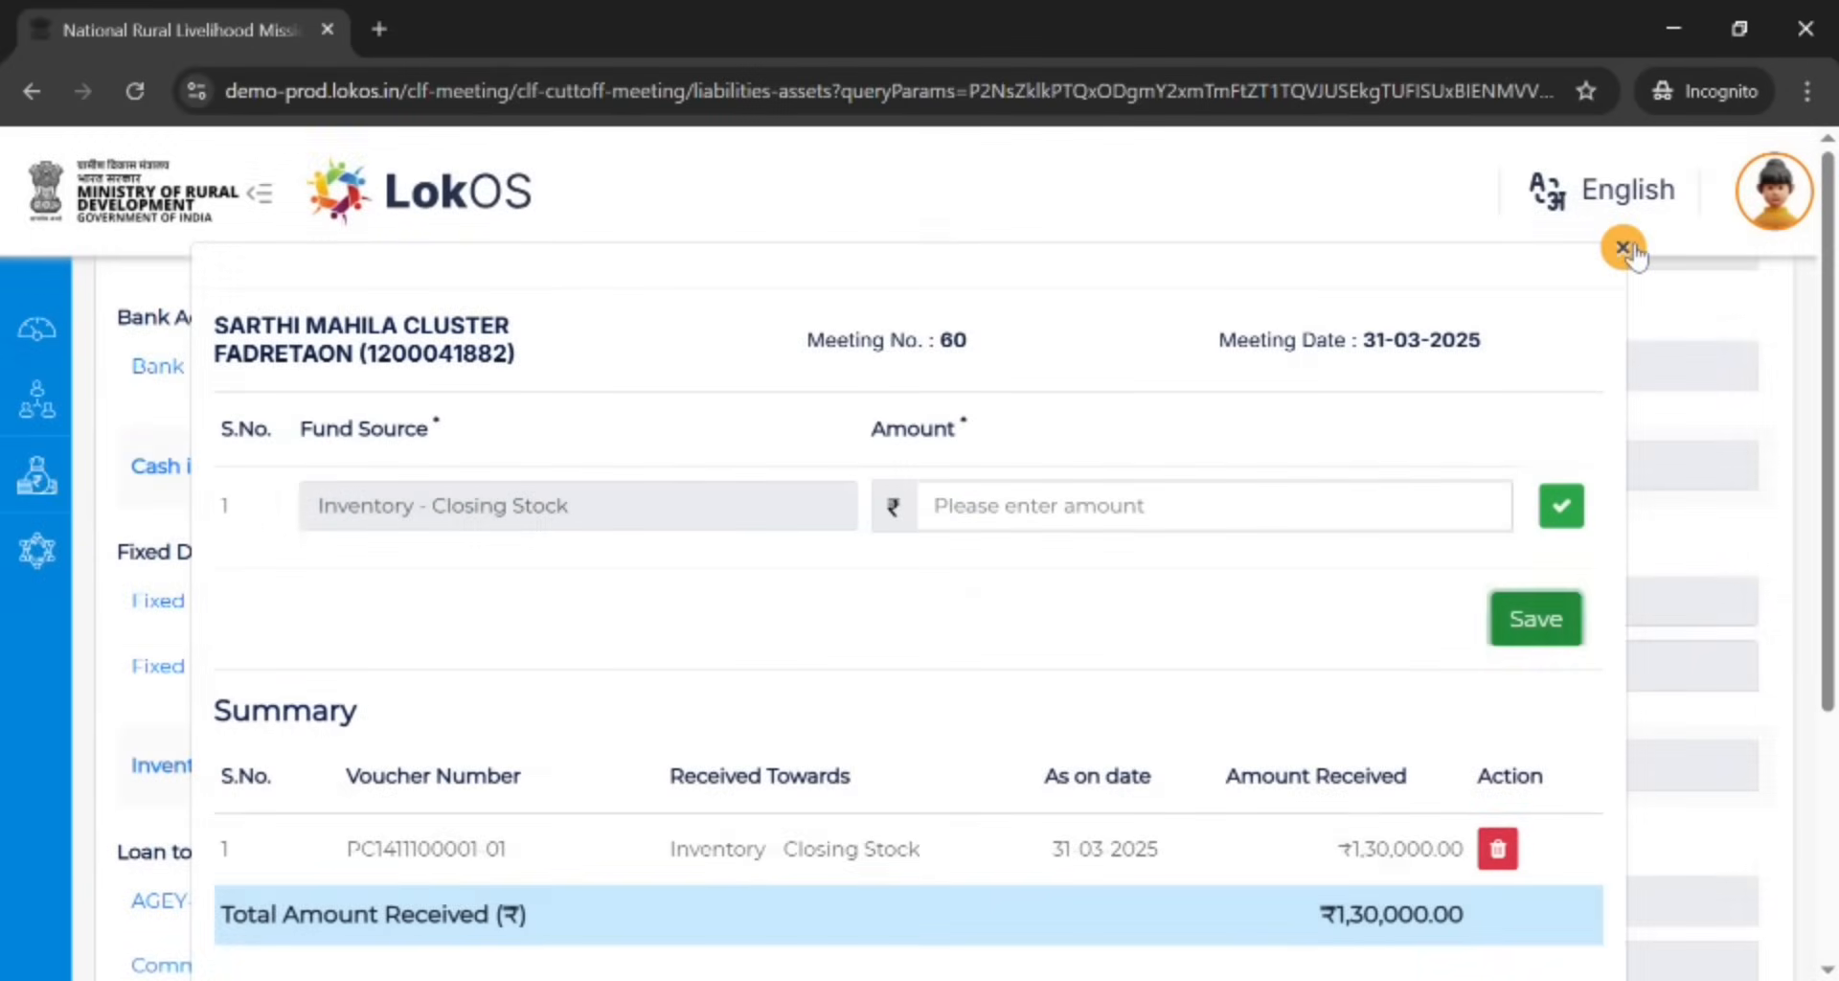
{"action": "left_click", "coordinate": [1623, 247]}
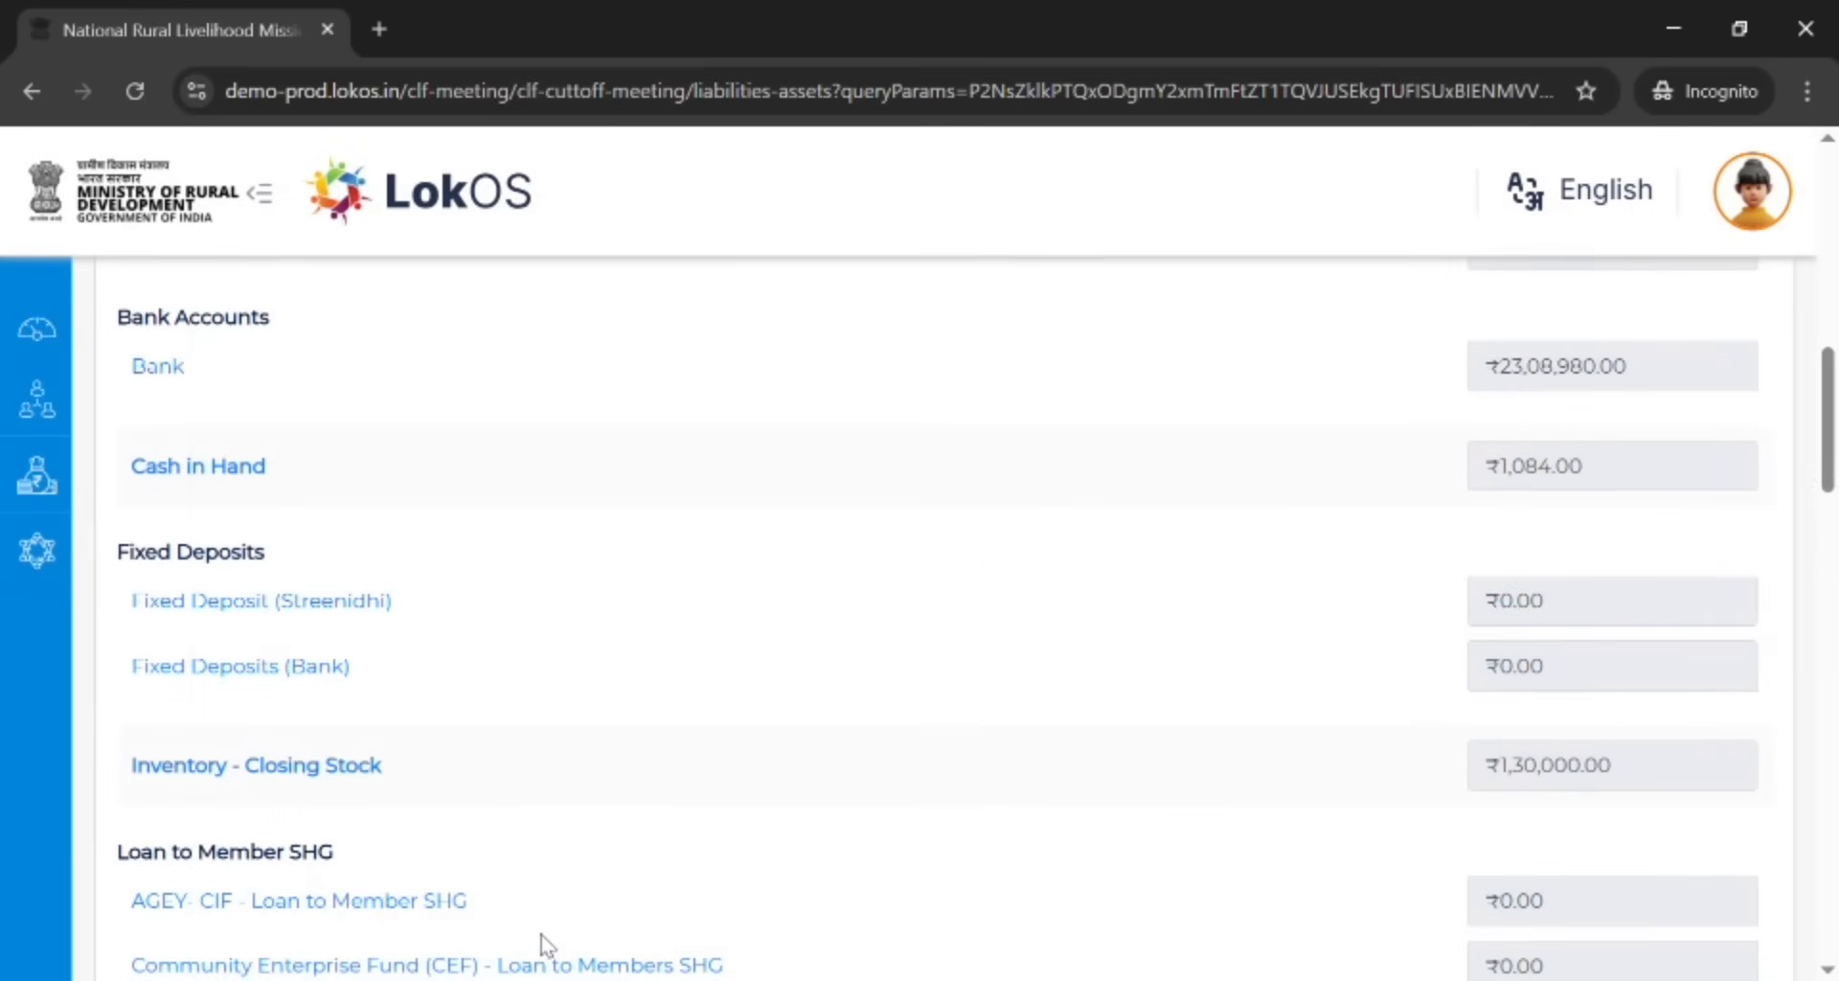
Examine the loan heads for member SHGs, PG/PE and VOs under Current Assets
{"action": "scroll", "coordinate": [575, 856], "scroll_direction": "down", "scroll_amount": 5}
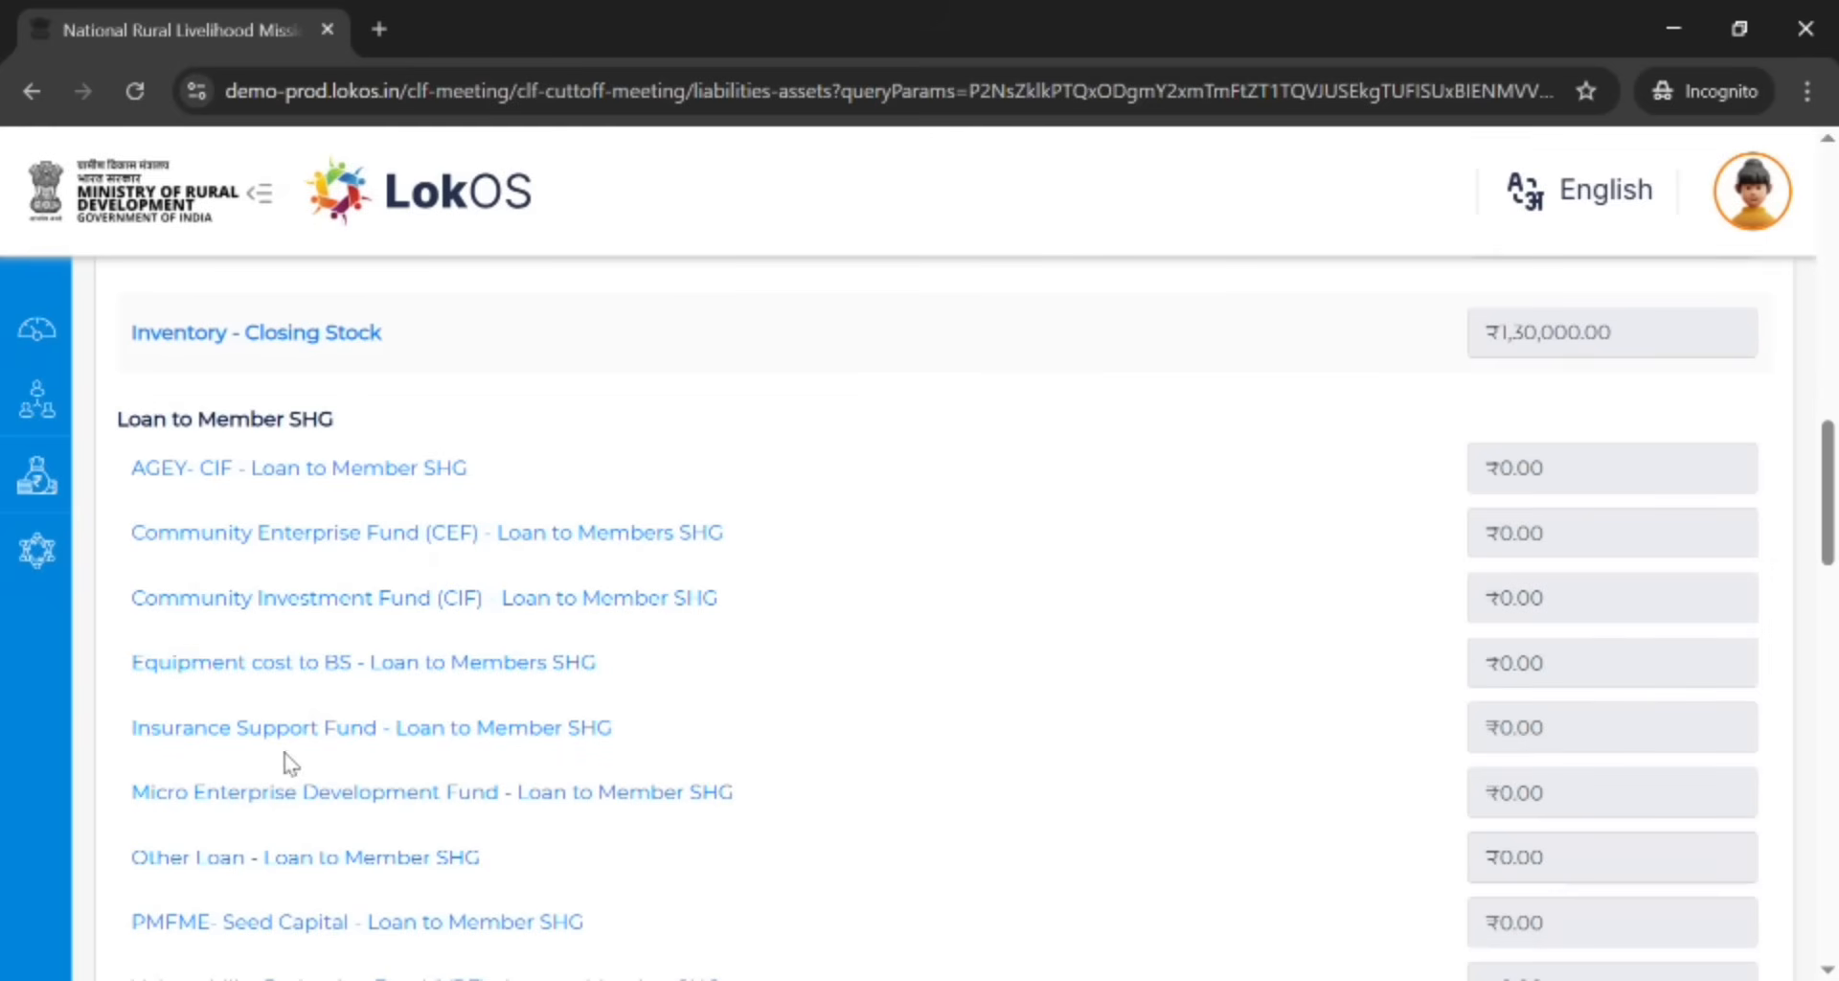
{"action": "scroll", "coordinate": [287, 726], "scroll_direction": "down", "scroll_amount": 2}
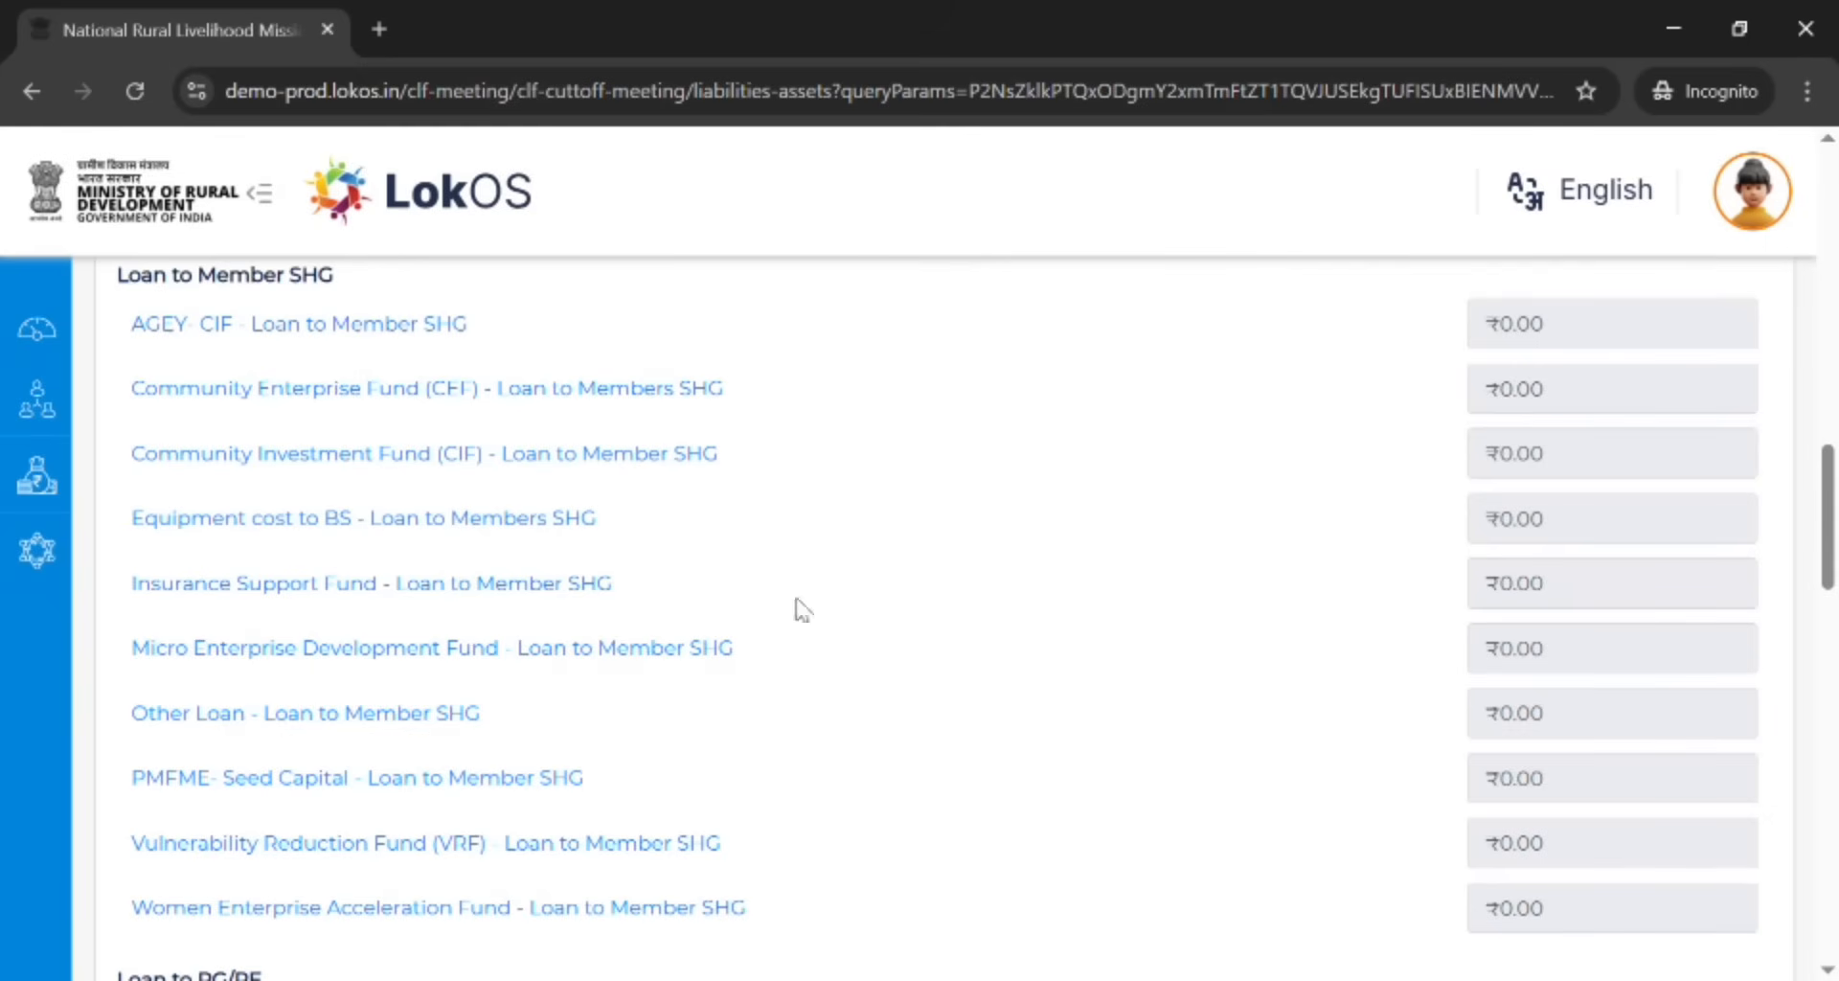
{"action": "scroll", "coordinate": [278, 816], "scroll_direction": "down", "scroll_amount": 3}
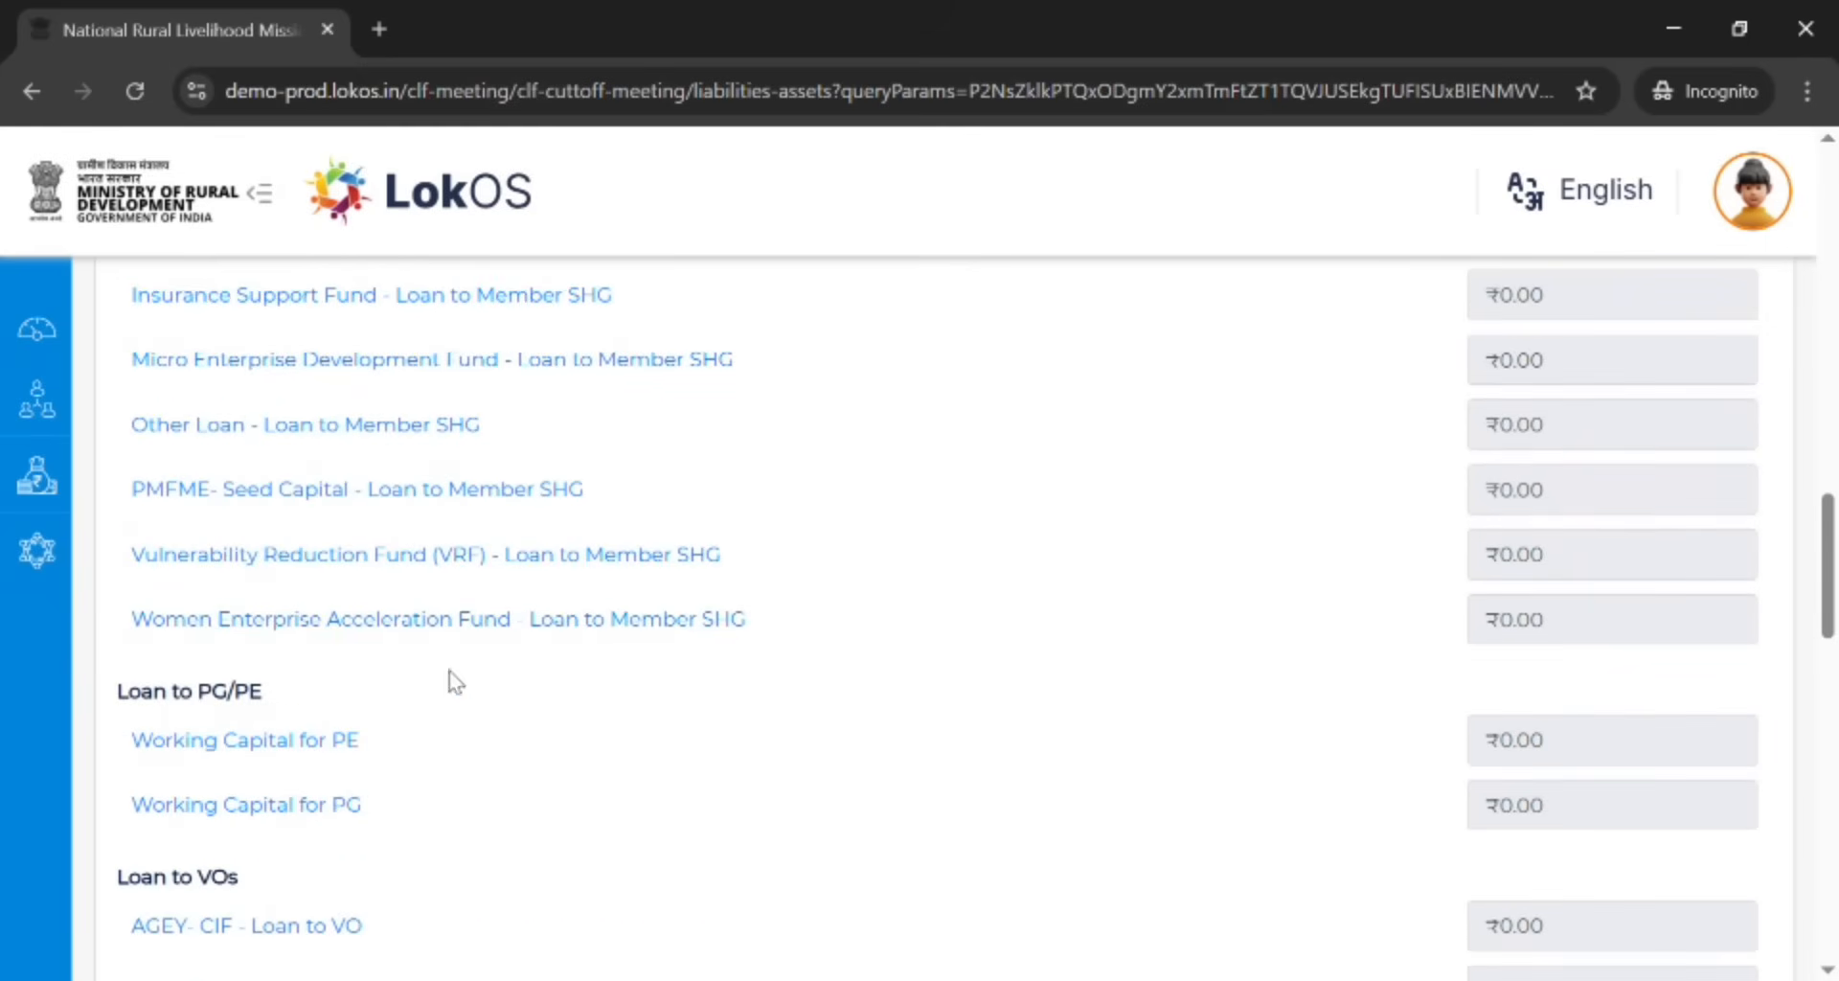
{"action": "scroll", "coordinate": [266, 805], "scroll_direction": "down", "scroll_amount": 3}
{"action": "scroll", "coordinate": [259, 785], "scroll_direction": "down", "scroll_amount": 1}
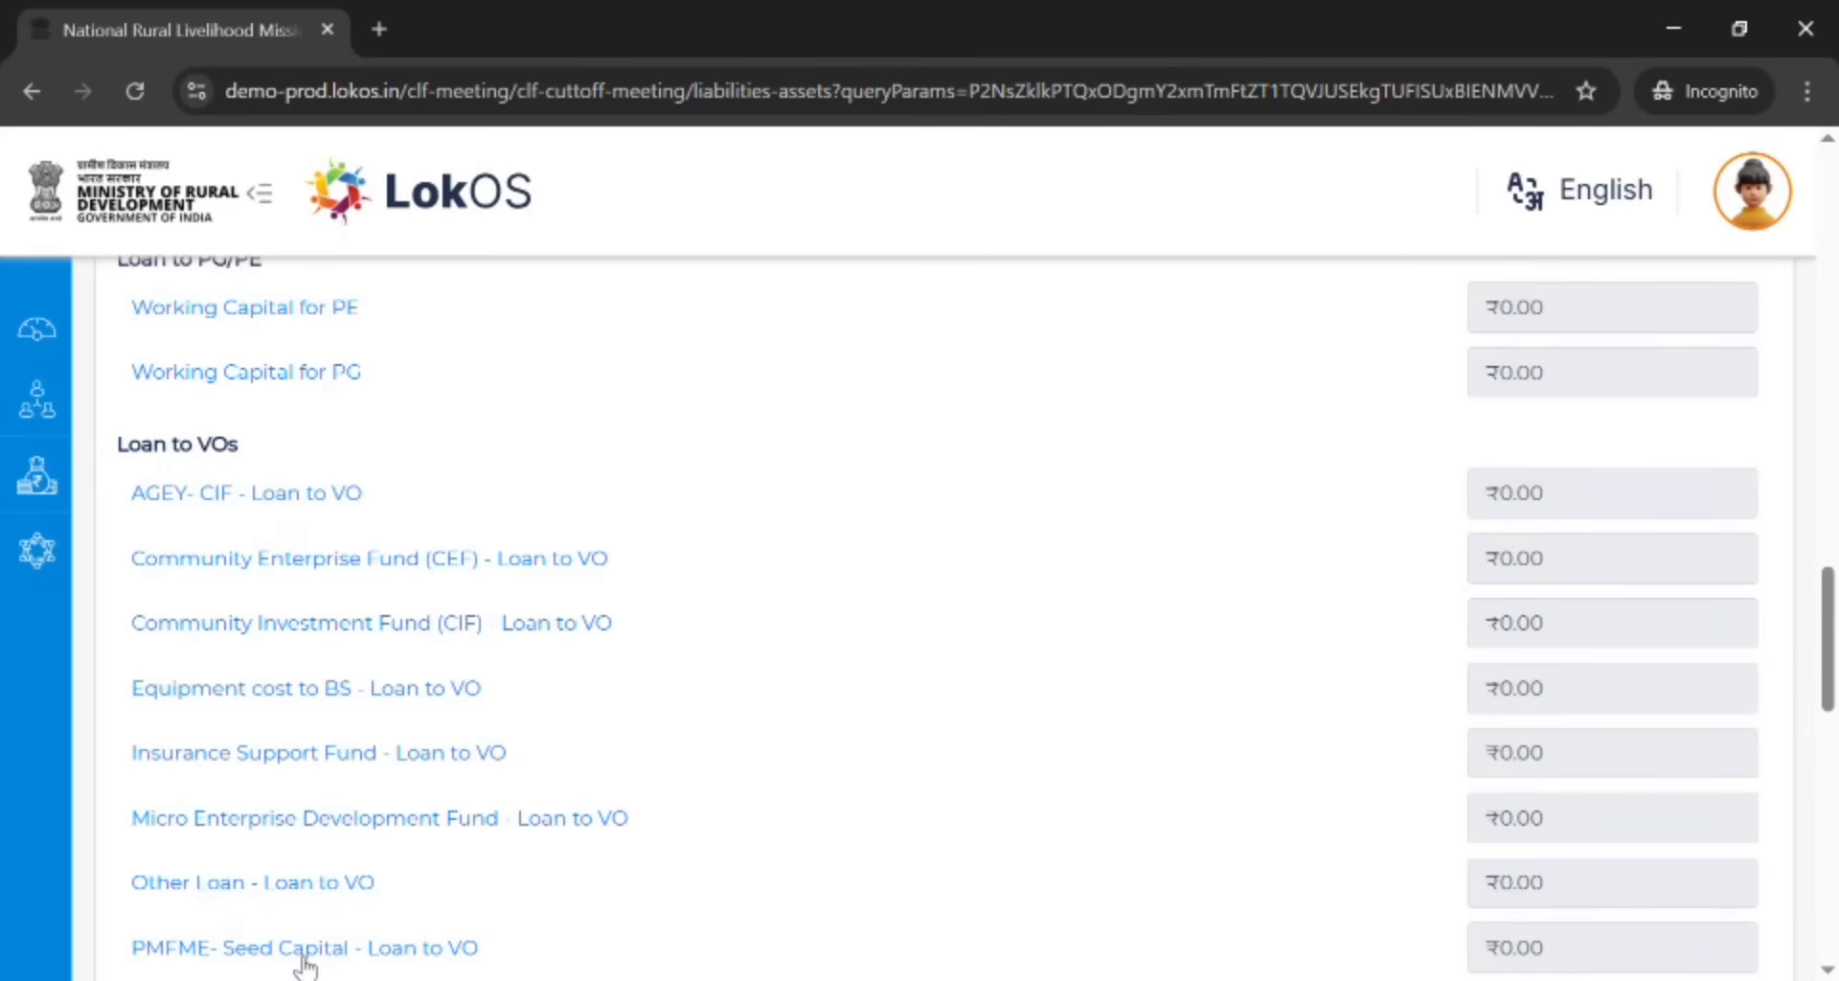
{"action": "scroll", "coordinate": [308, 945], "scroll_direction": "up", "scroll_amount": 6}
{"action": "scroll", "coordinate": [261, 345], "scroll_direction": "up", "scroll_amount": 1}
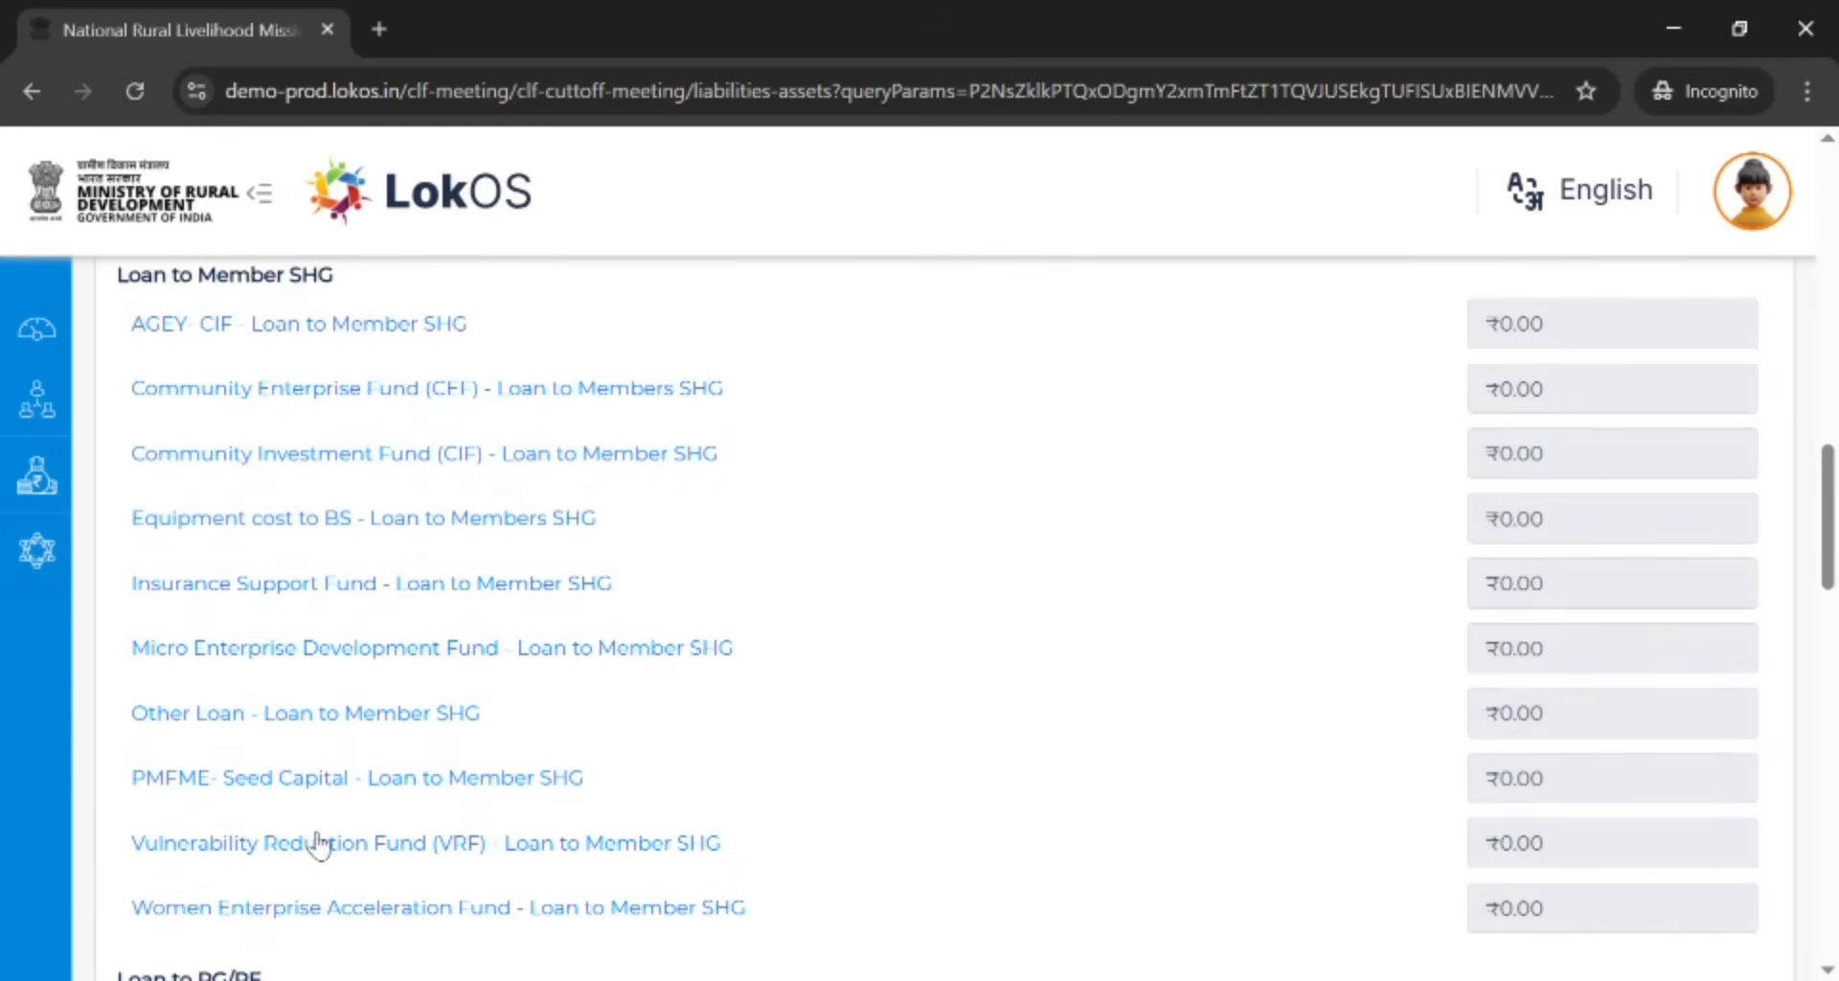
{"action": "scroll", "coordinate": [319, 843], "scroll_direction": "down", "scroll_amount": 1}
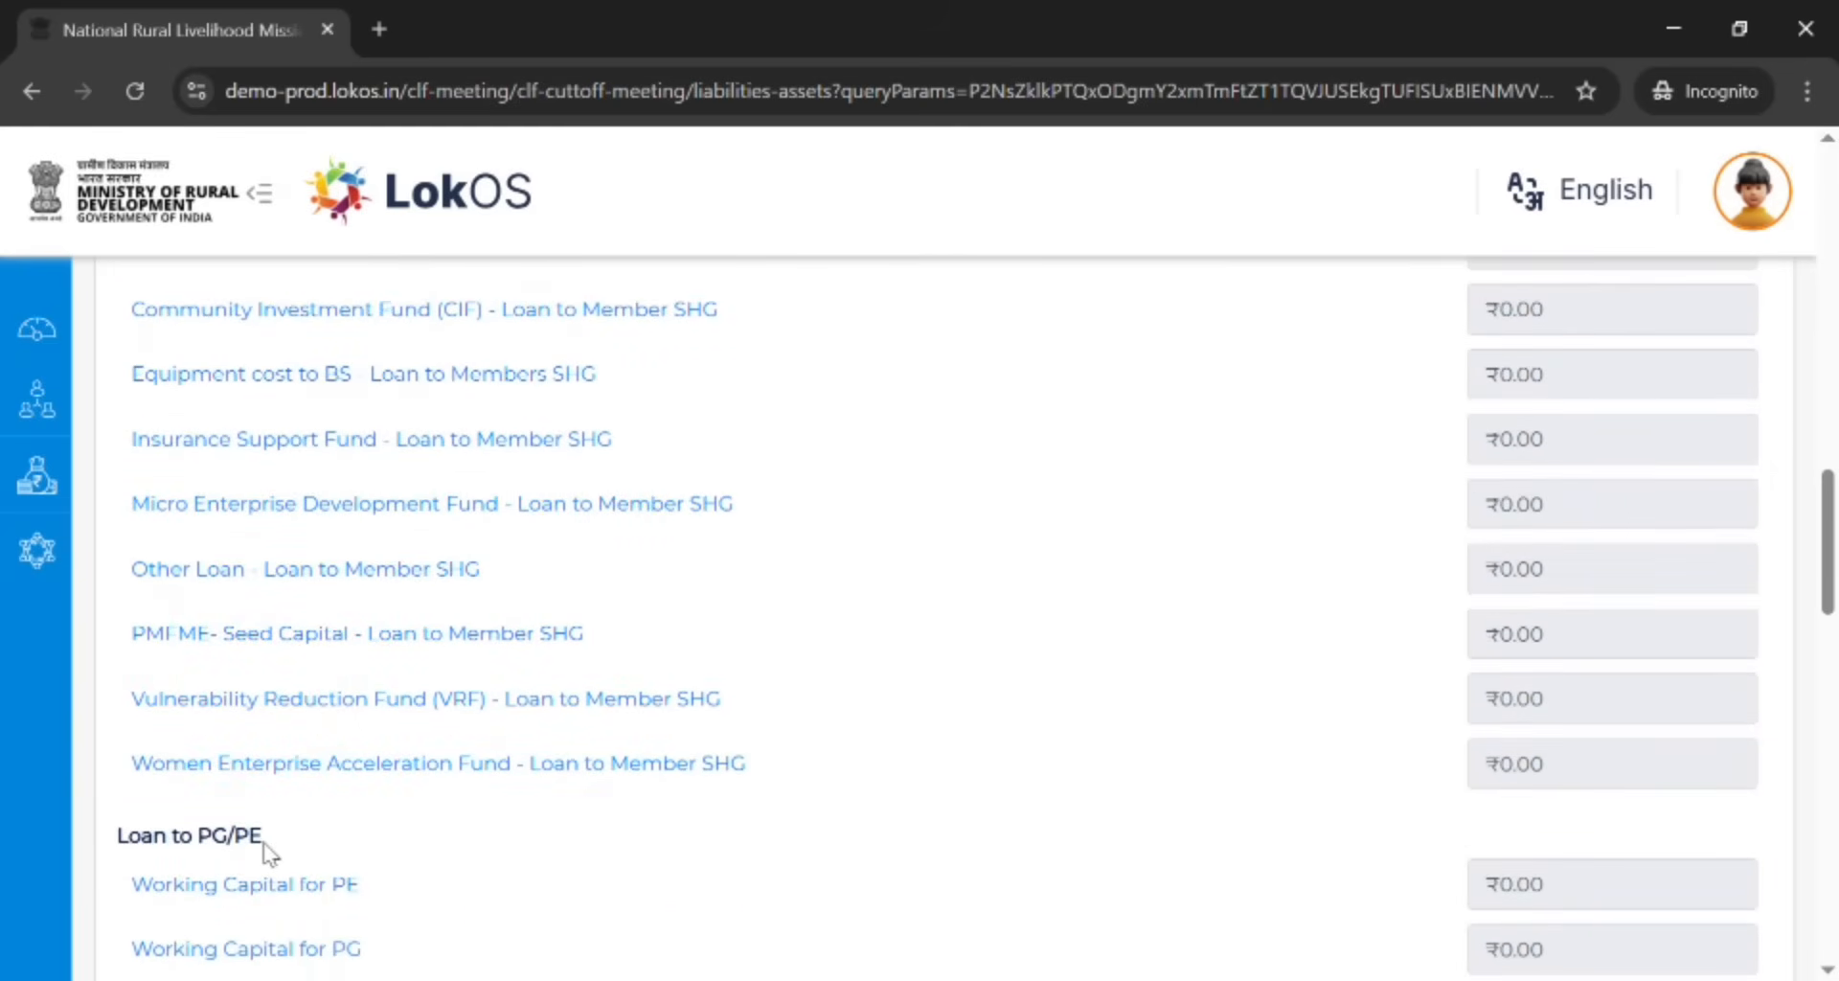
{"action": "scroll", "coordinate": [266, 855], "scroll_direction": "down", "scroll_amount": 1}
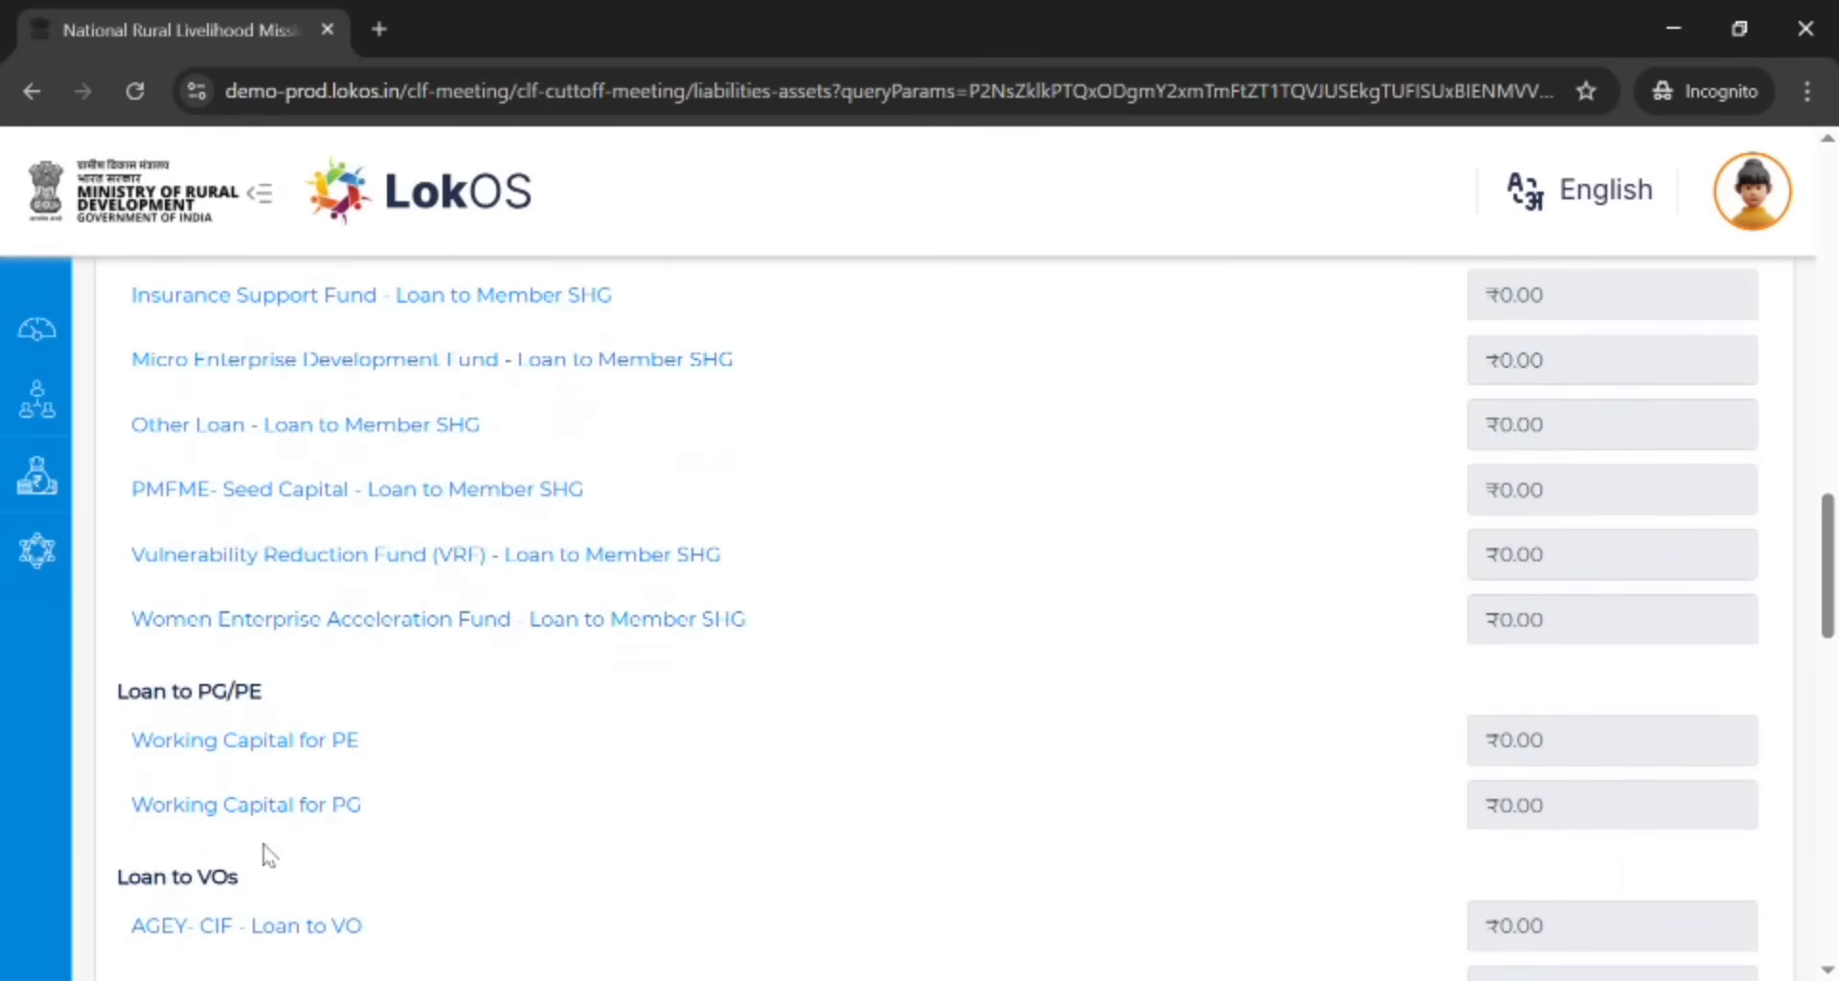
Open the Working Capital for PG loan form, and view the form for adding a new PG/PE without adding one
{"action": "left_click", "coordinate": [305, 807]}
{"action": "scroll", "coordinate": [393, 757], "scroll_direction": "down", "scroll_amount": 4}
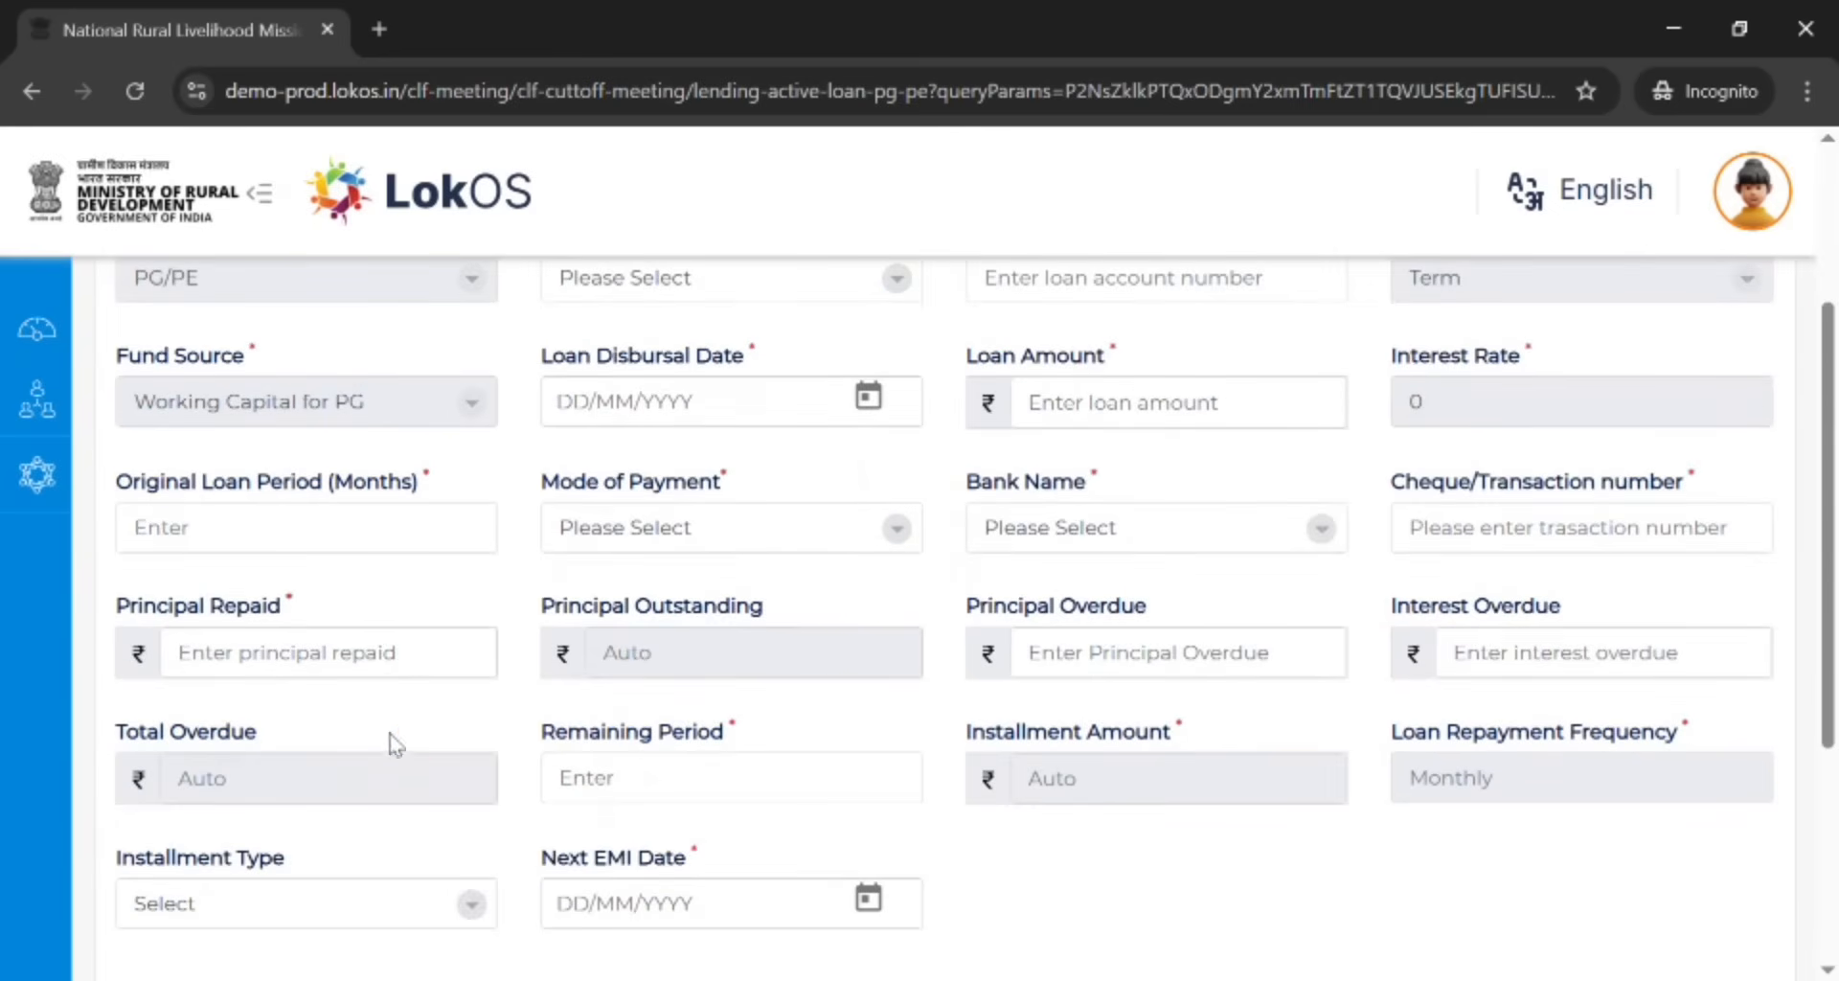
{"action": "scroll", "coordinate": [692, 464], "scroll_direction": "up", "scroll_amount": 3}
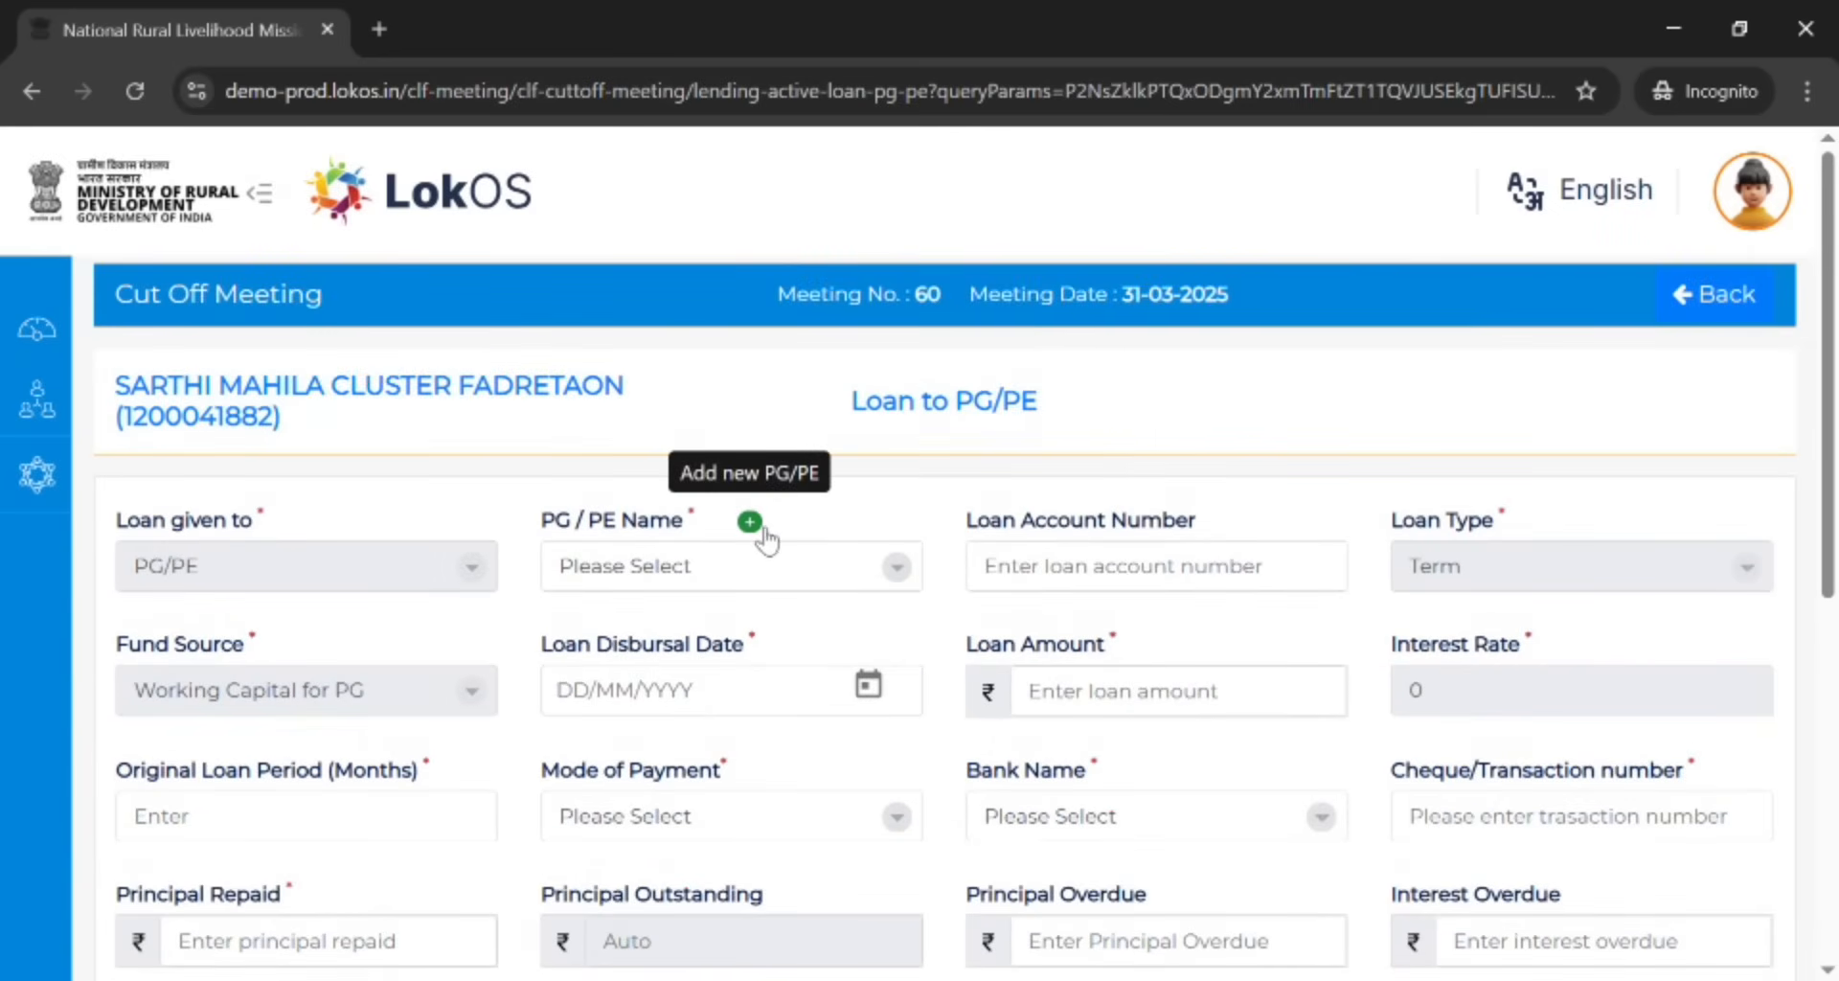
{"action": "left_click", "coordinate": [750, 522]}
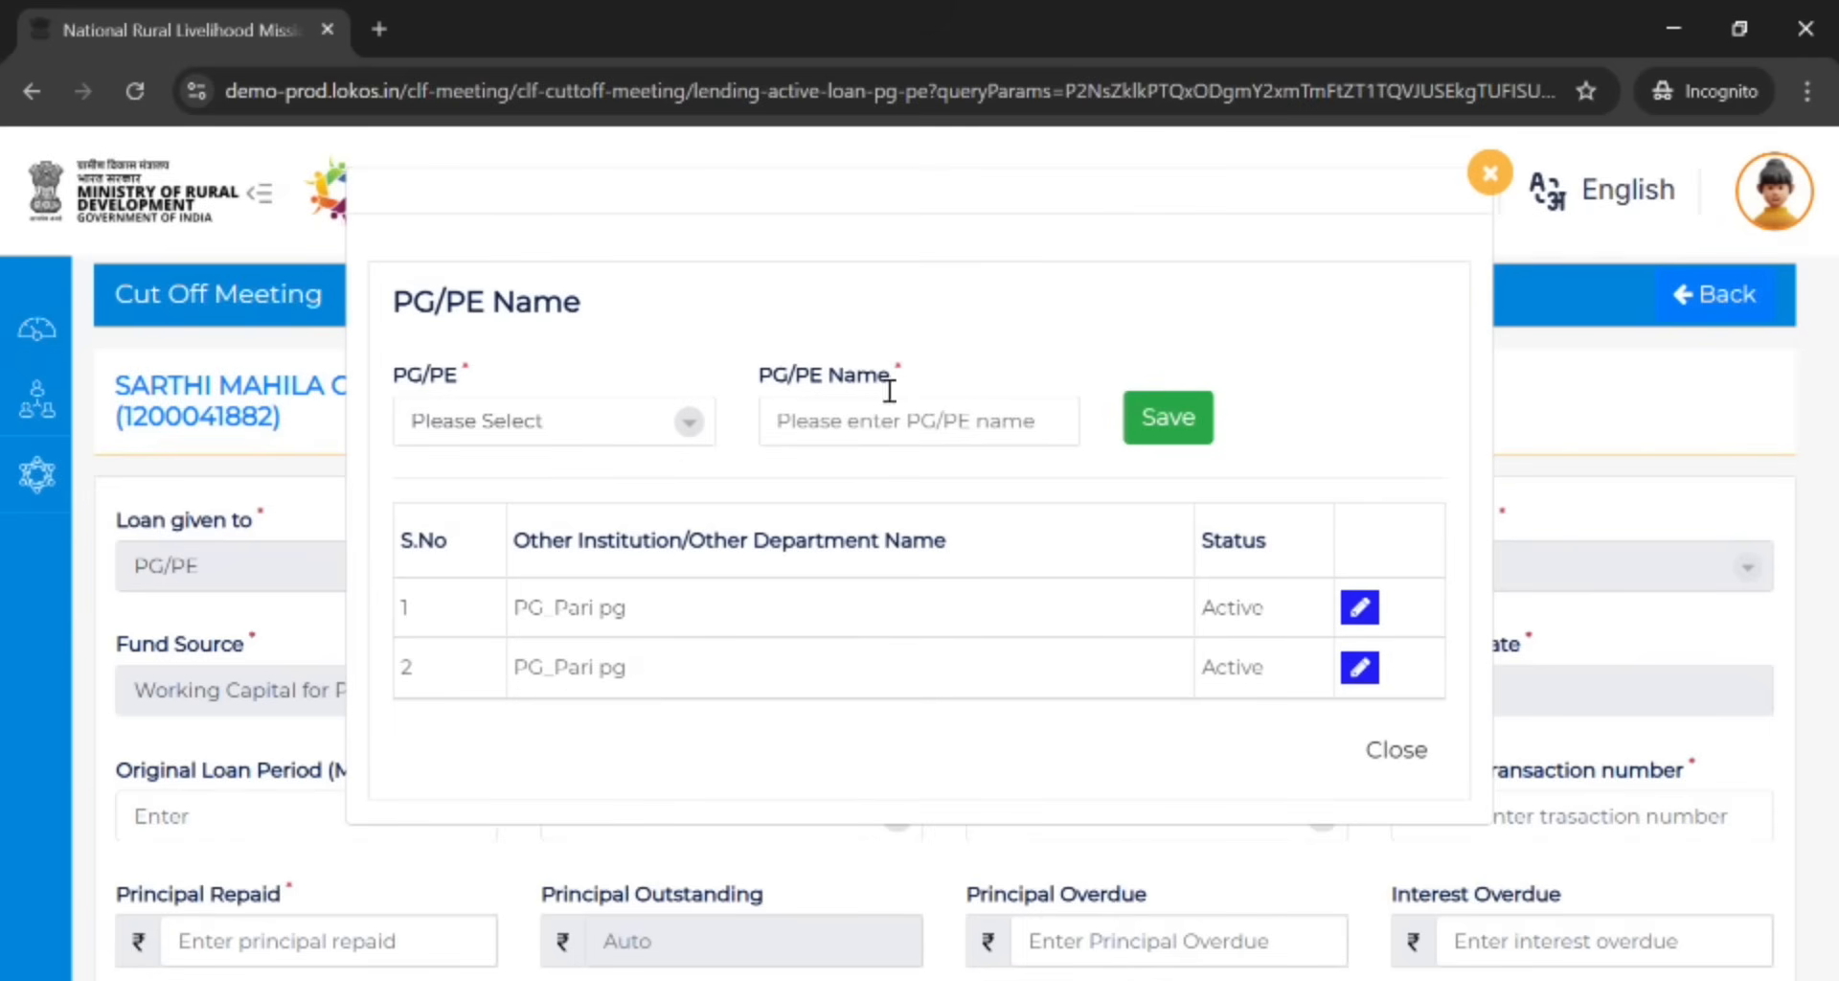
{"action": "left_click", "coordinate": [1488, 180]}
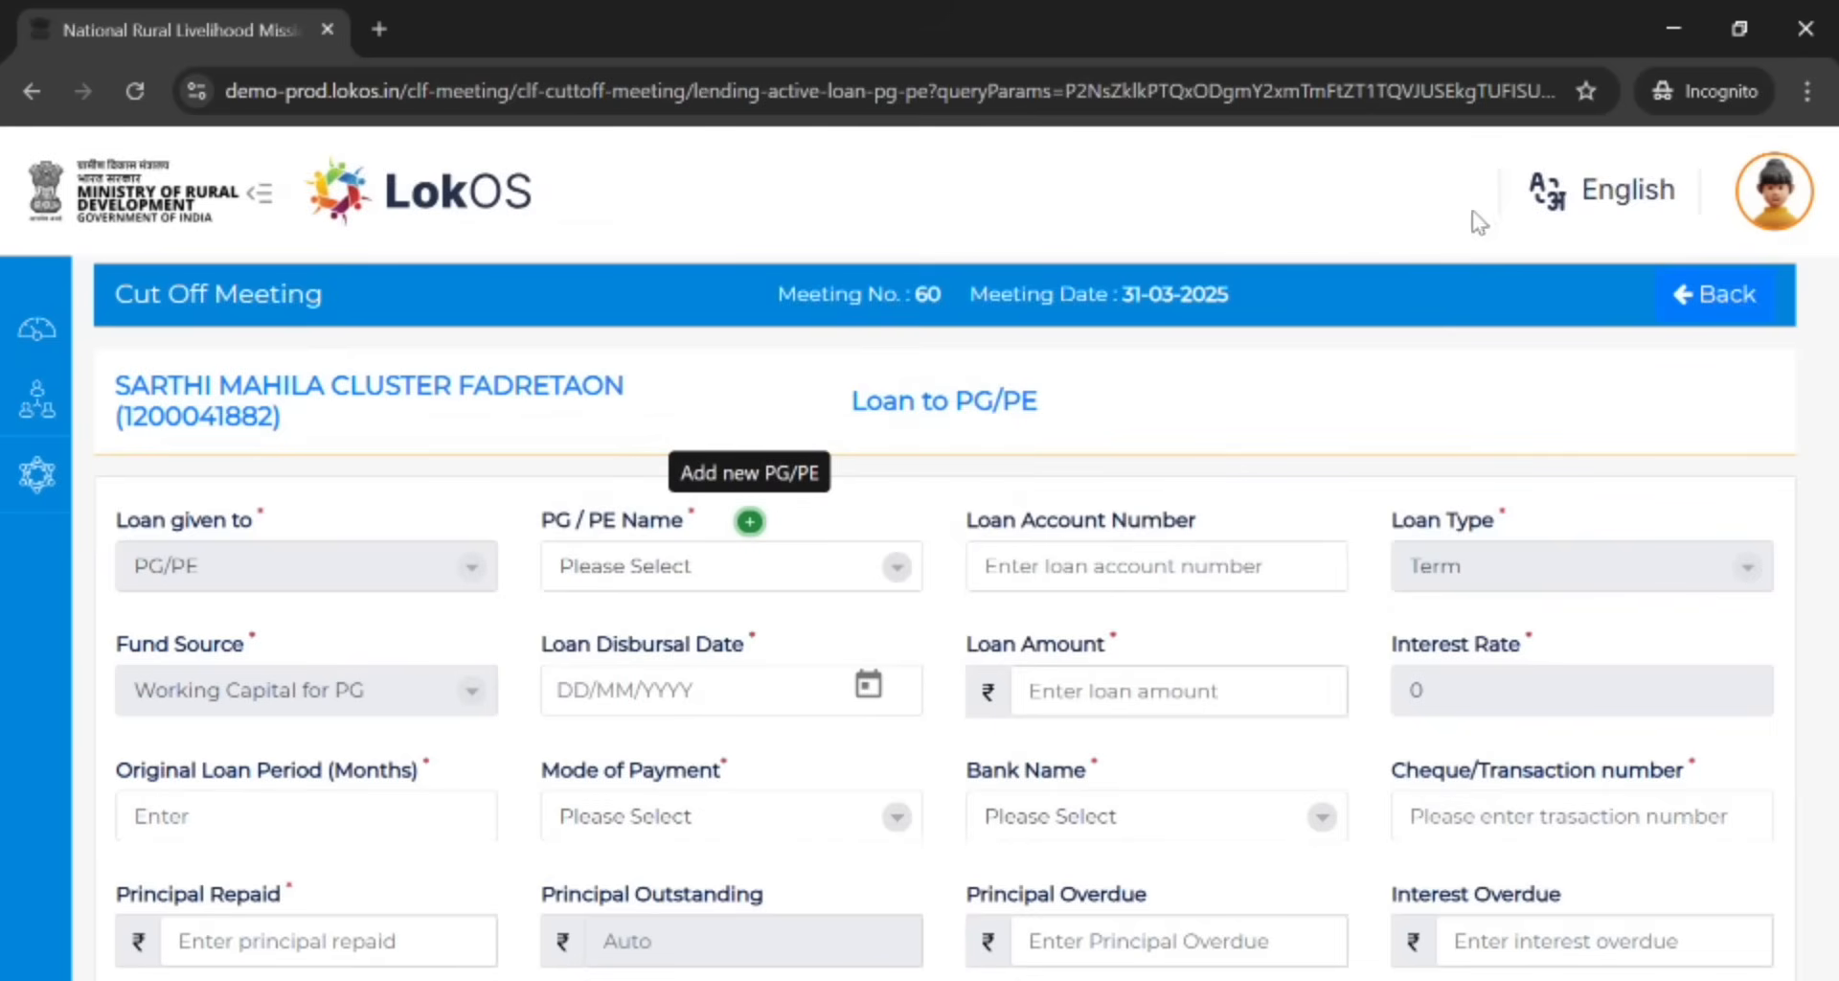
Select PG_Pari pg as the loan's PG/PE and set the loan disbursal date to 5/3/2025
{"action": "left_click", "coordinate": [668, 585]}
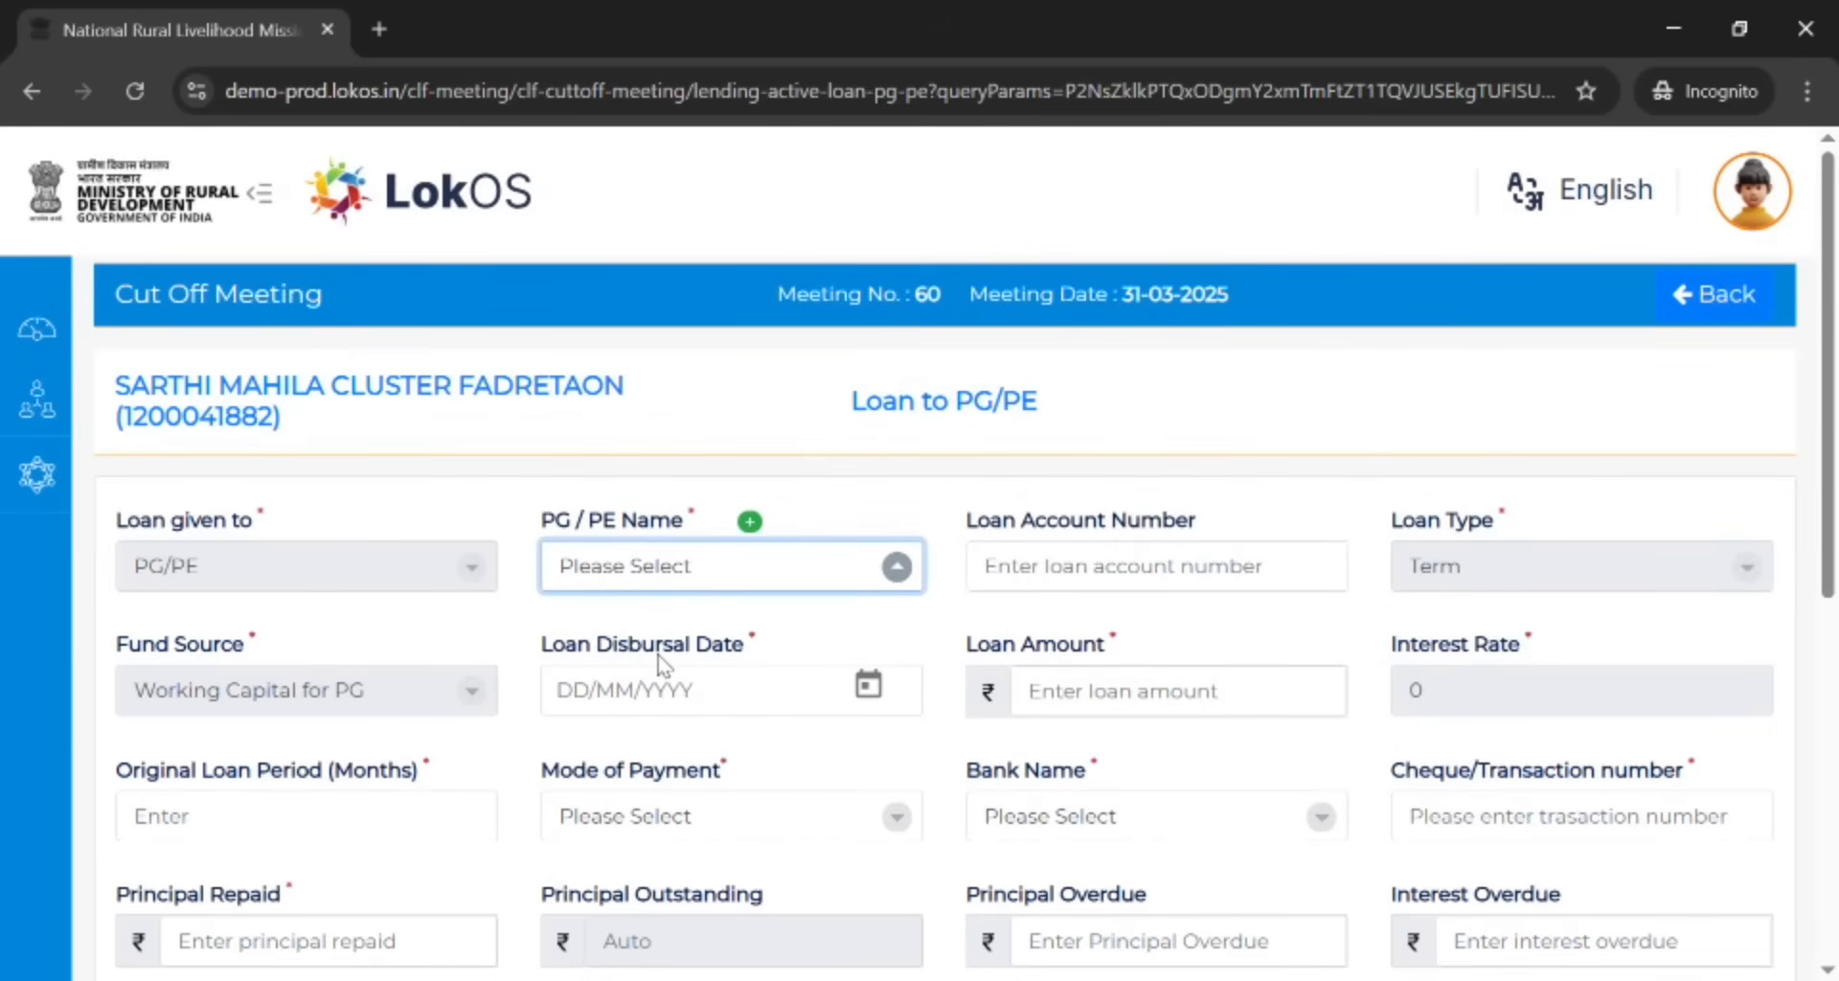
{"action": "left_click", "coordinate": [658, 661]}
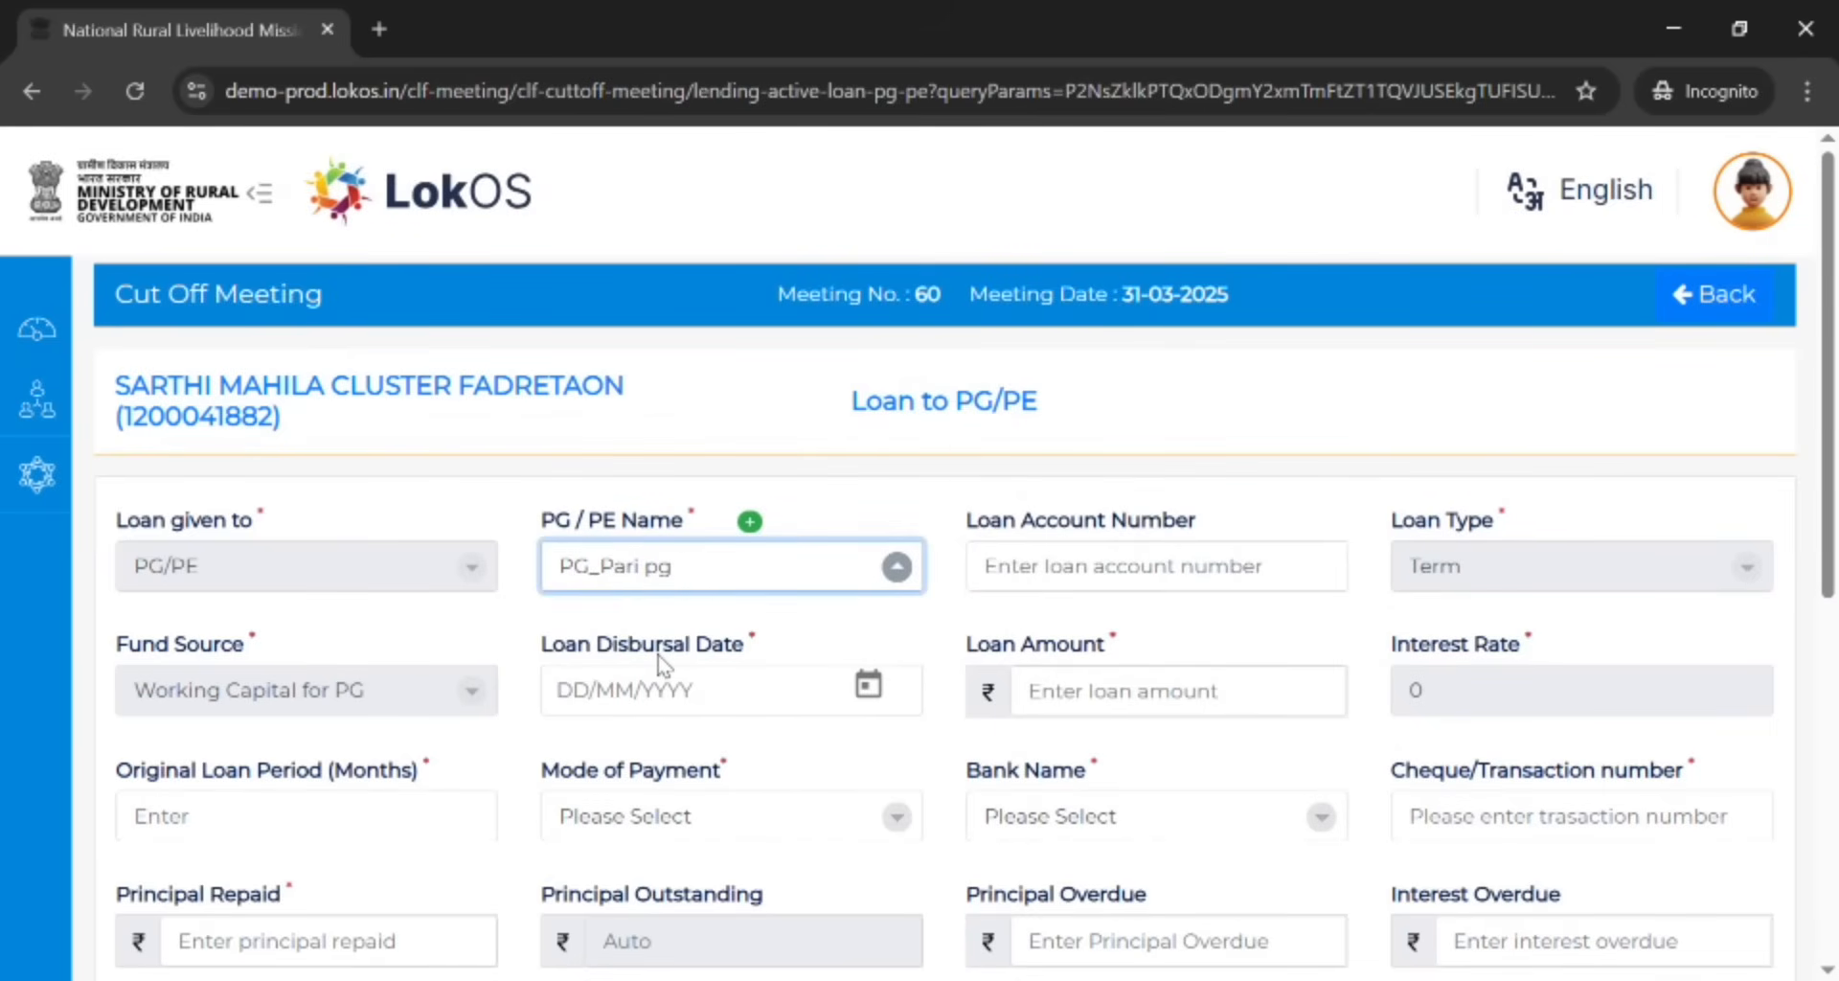
{"action": "left_click", "coordinate": [1100, 566]}
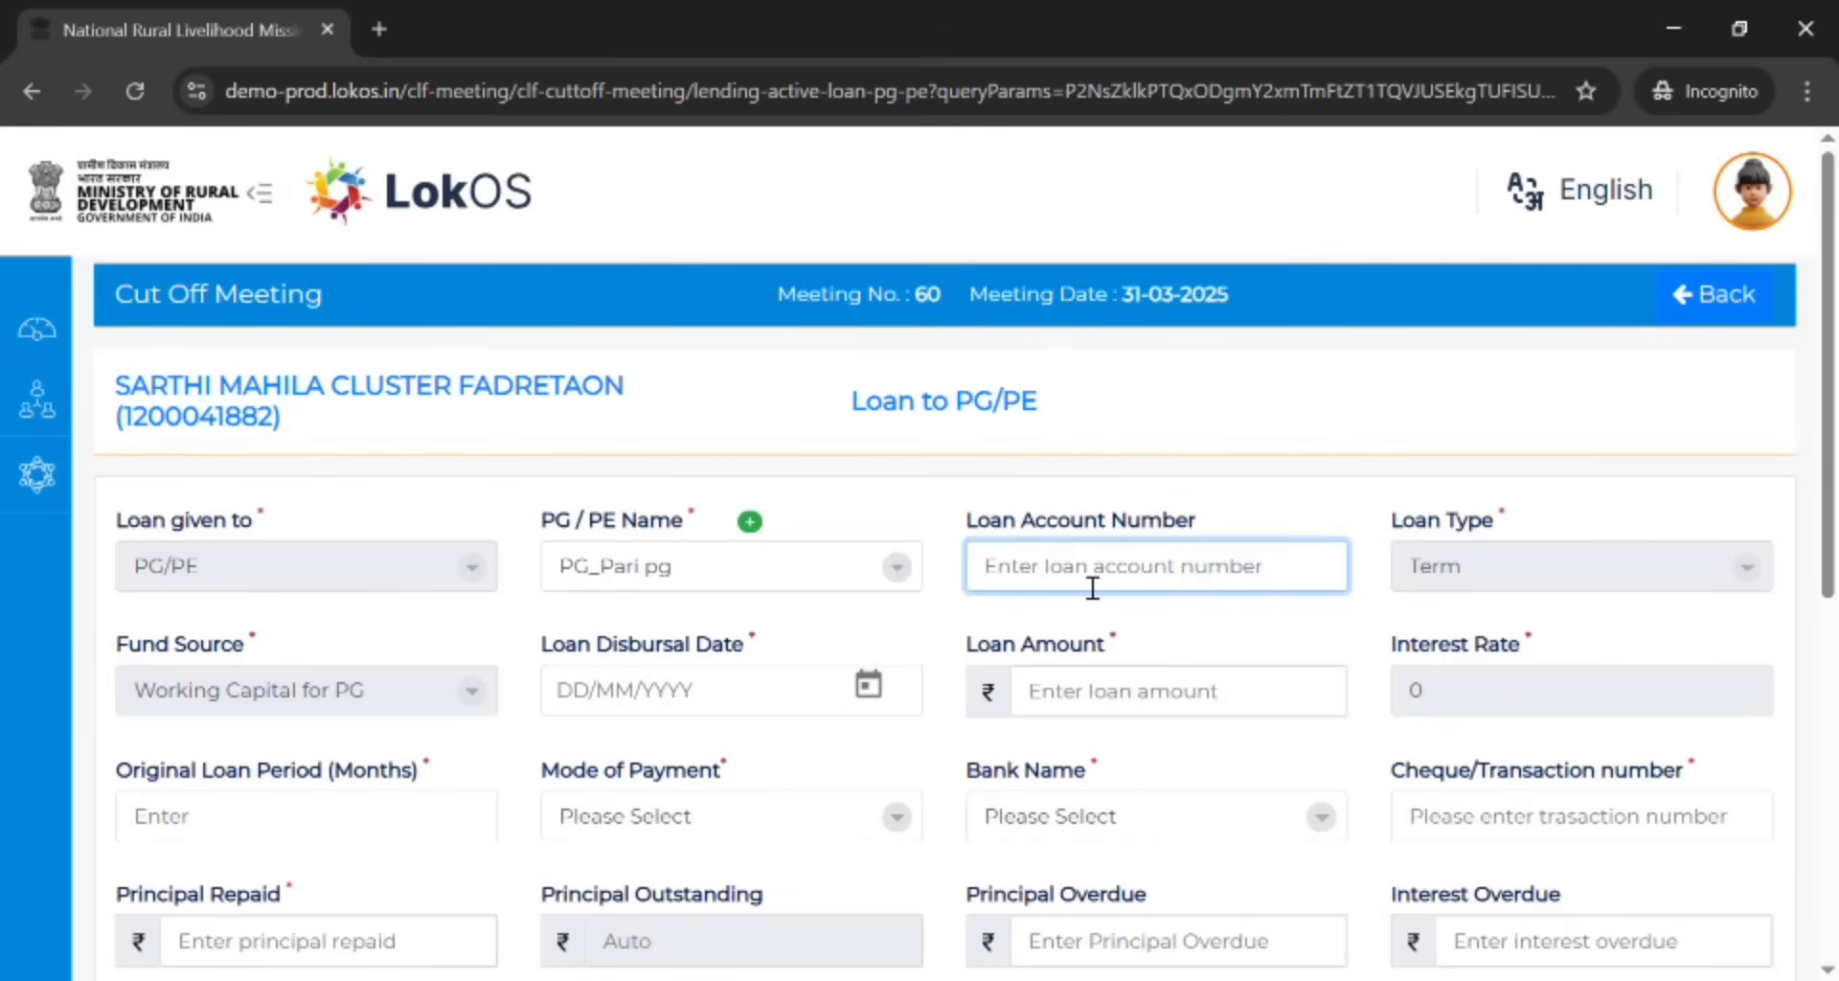
{"action": "left_click", "coordinate": [887, 710]}
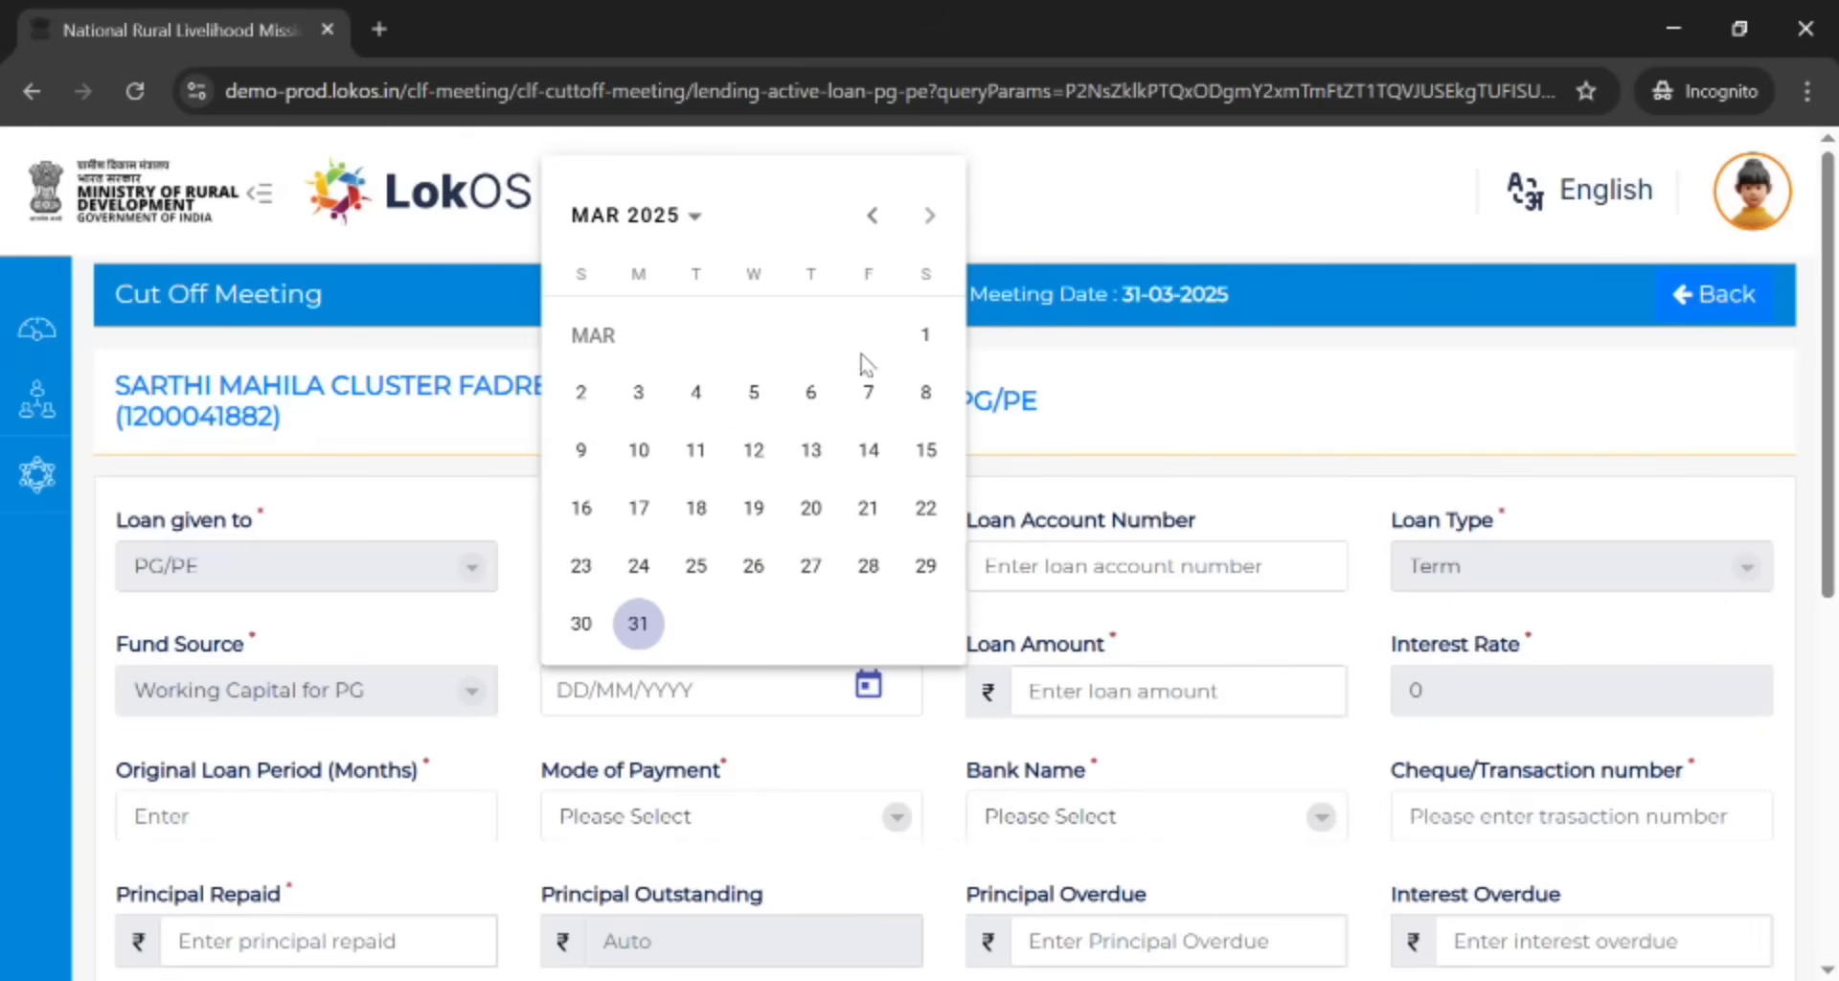
{"action": "left_click", "coordinate": [756, 395]}
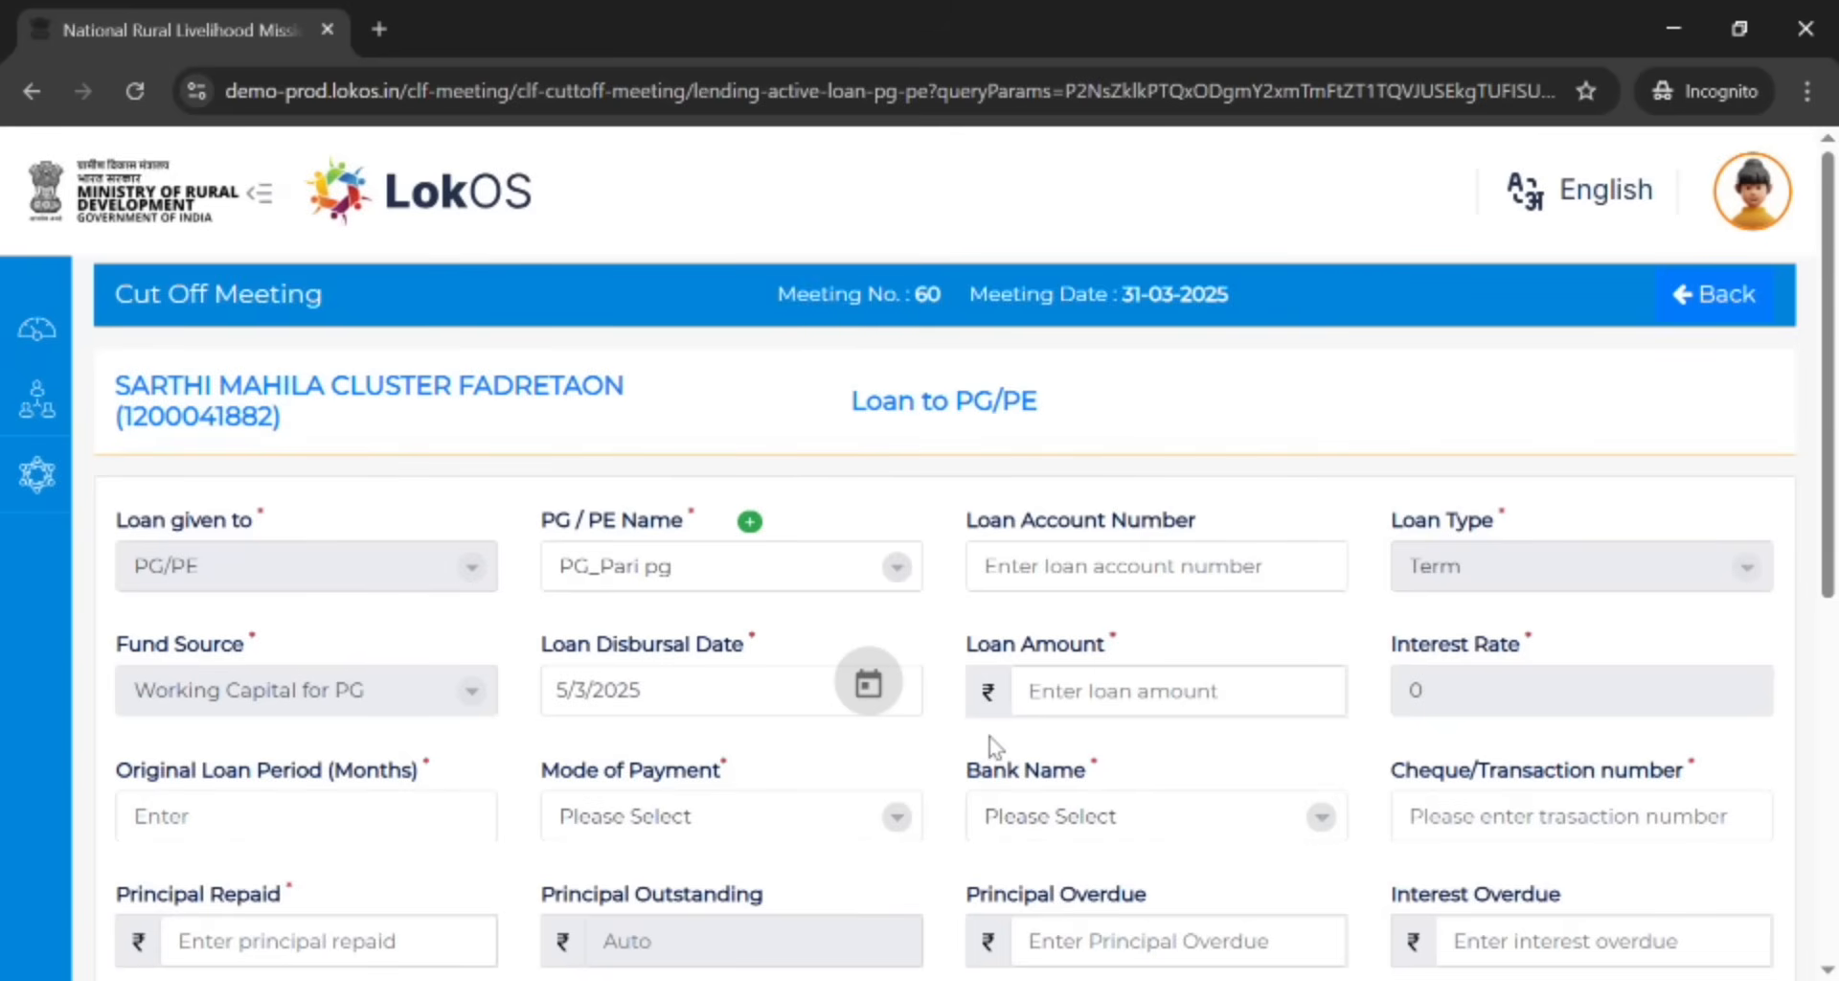
Set the loan amount to ₹1,50,000 and the interest rate to 6 for the PG loan
{"action": "left_click", "coordinate": [1175, 689]}
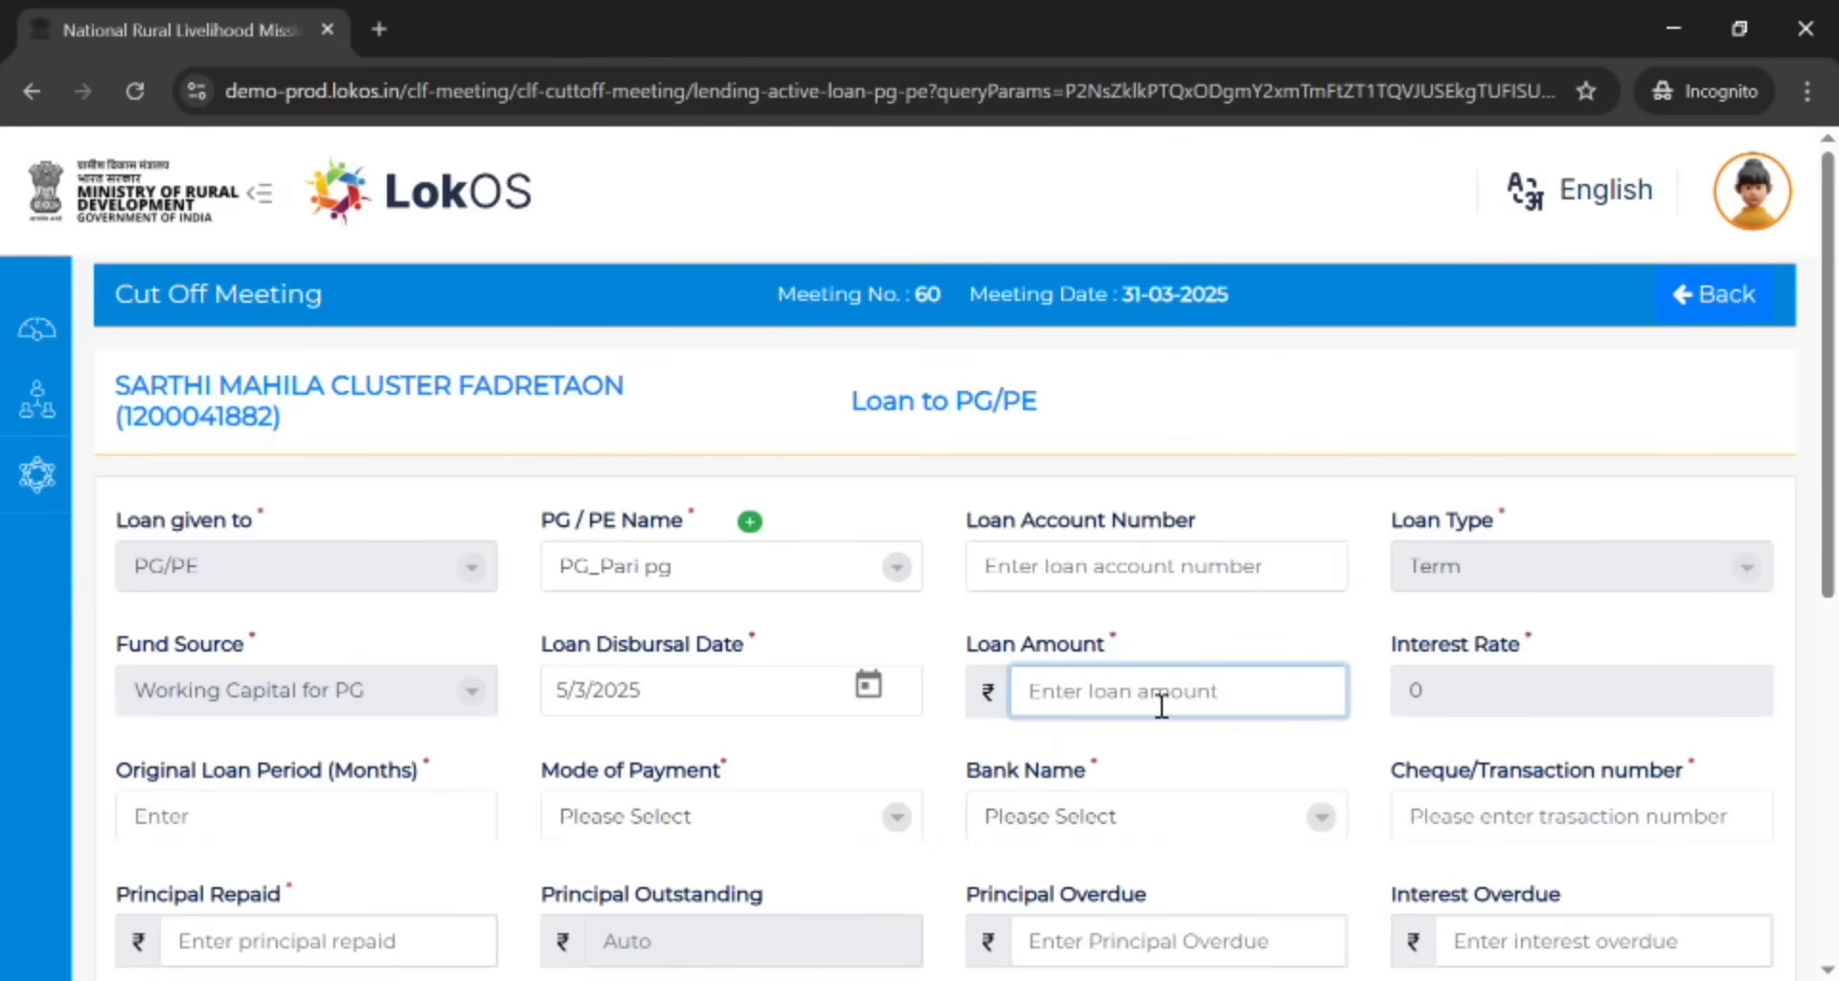
{"action": "type", "text": "1,"}
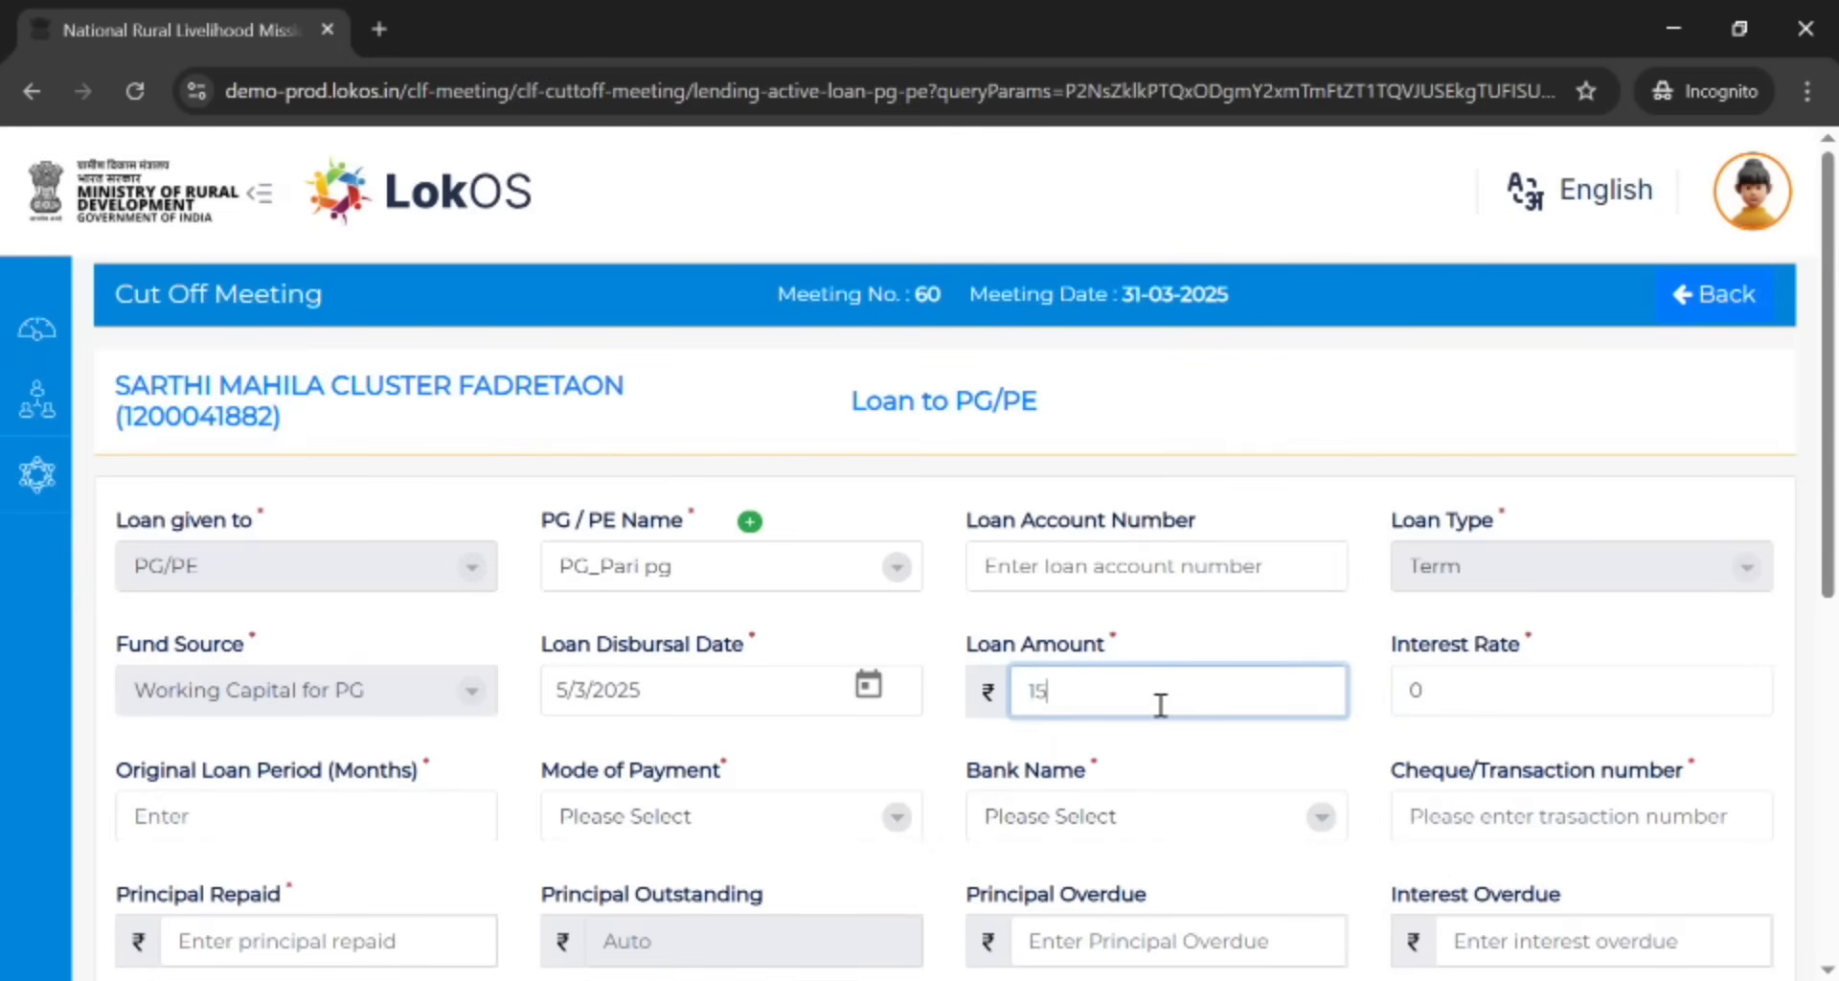
{"action": "type", "text": "50,000"}
{"action": "left_click", "coordinate": [1490, 725]}
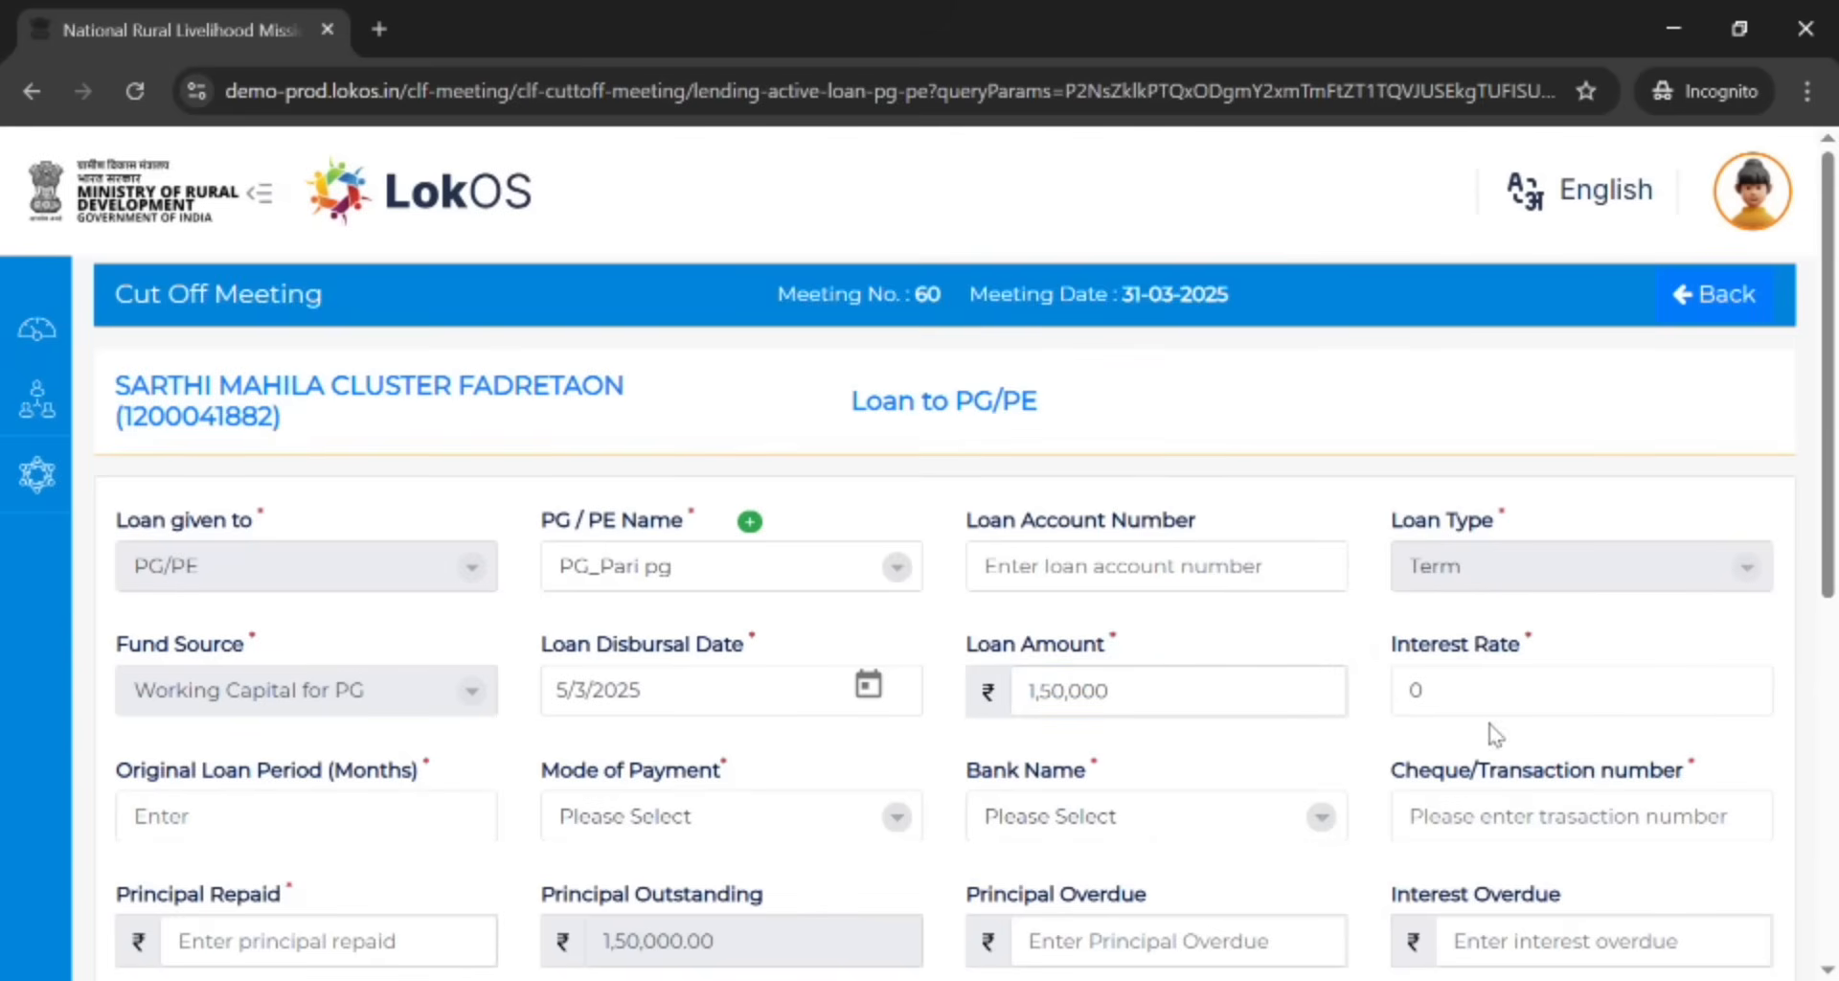
{"action": "left_click", "coordinate": [1494, 713]}
{"action": "key", "text": "BackSpace"}
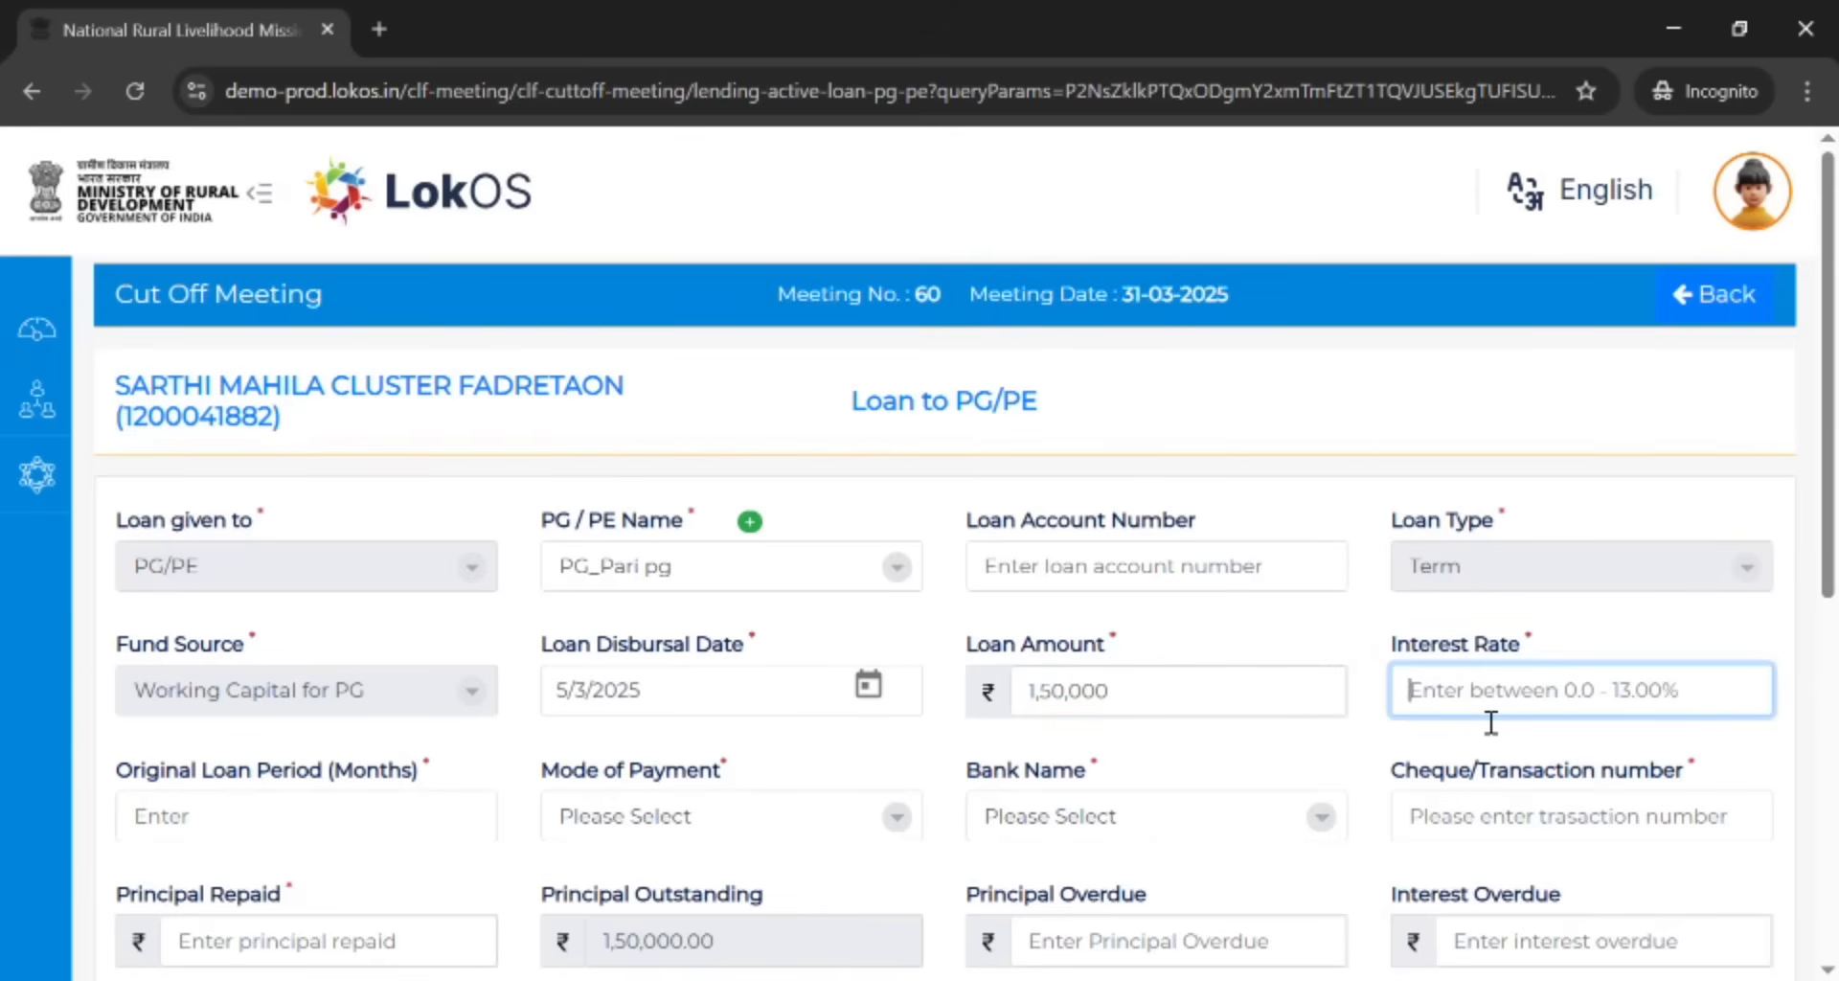
{"action": "type", "text": "6"}
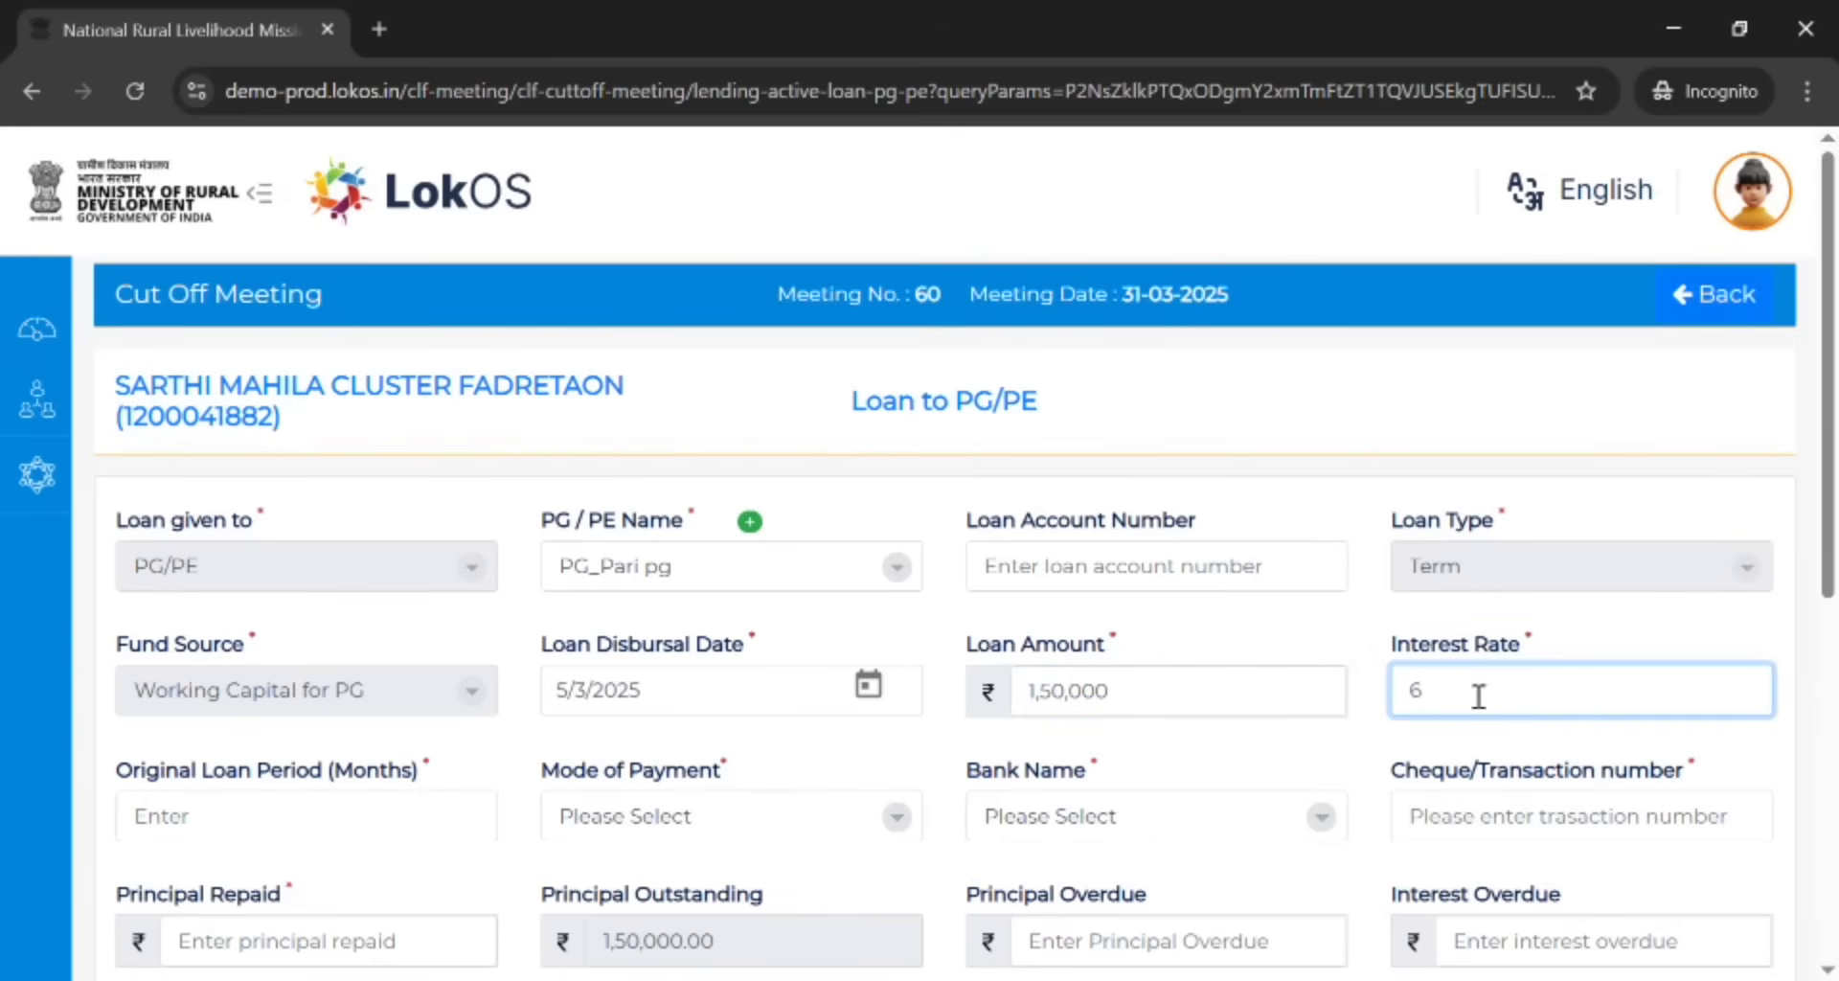
Set the original loan period to 20 months and the mode of payment to Bank
{"action": "scroll", "coordinate": [1515, 685], "scroll_direction": "down", "scroll_amount": 1}
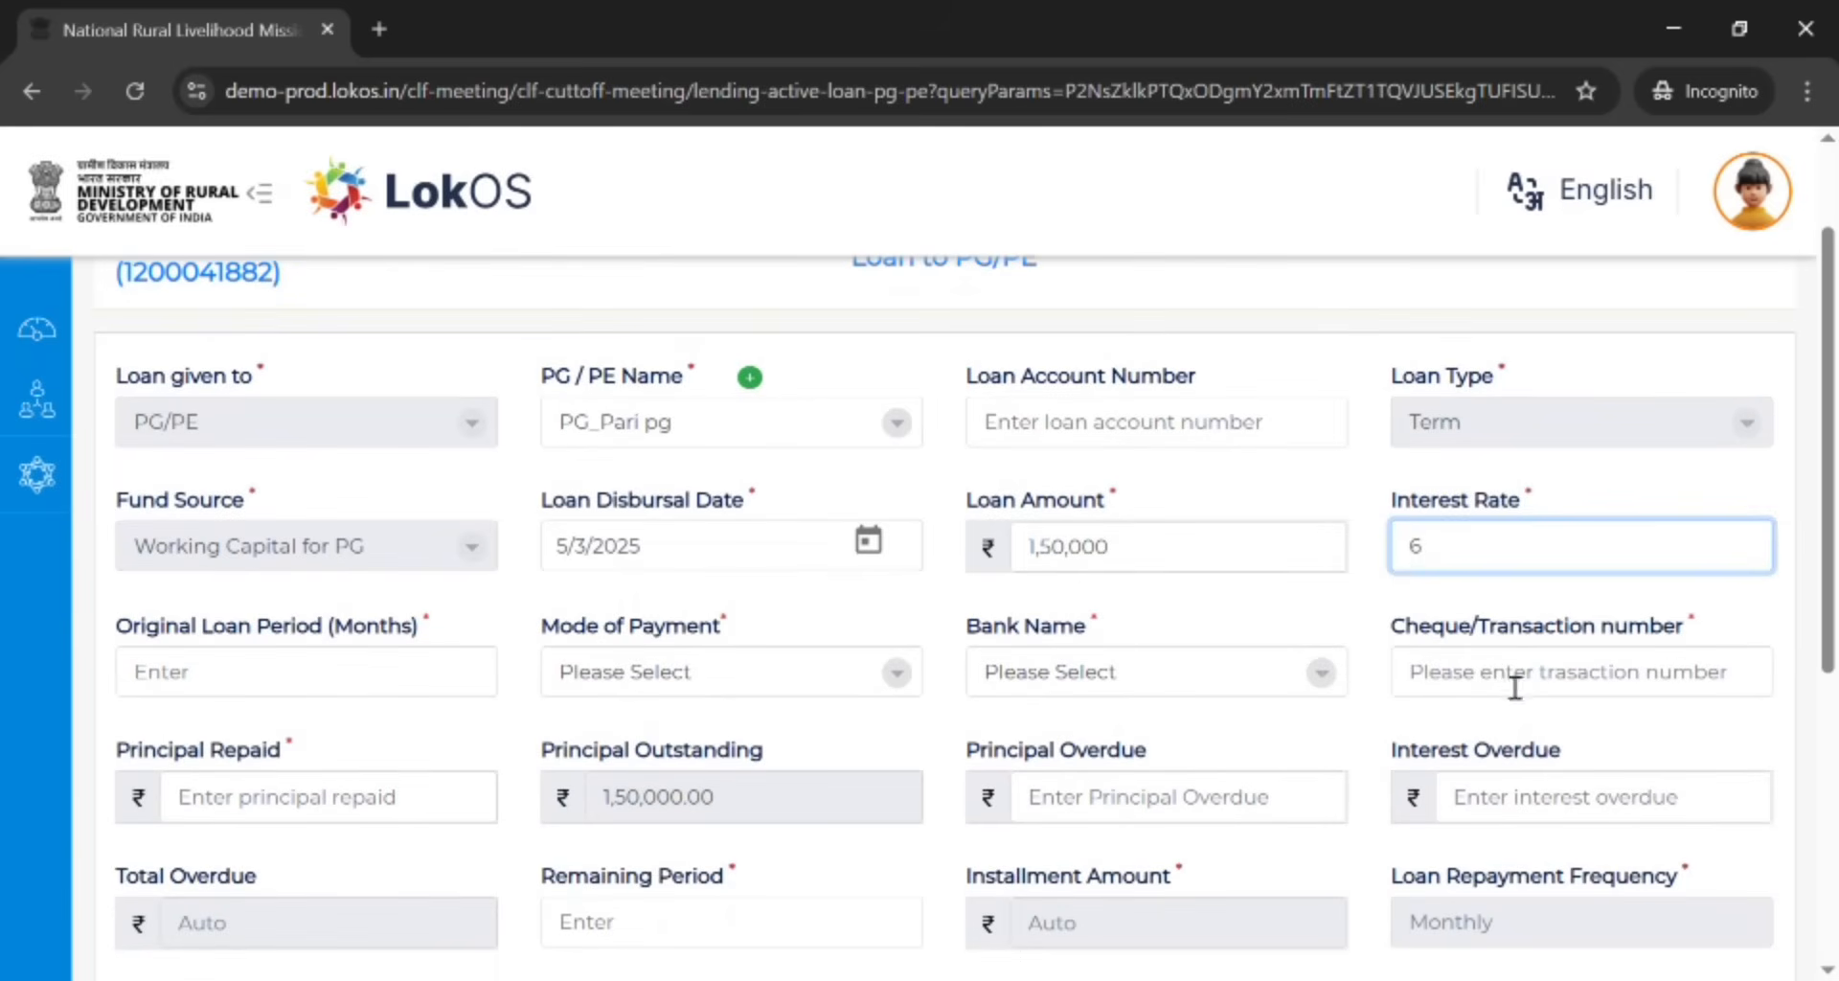
{"action": "left_click", "coordinate": [258, 696]}
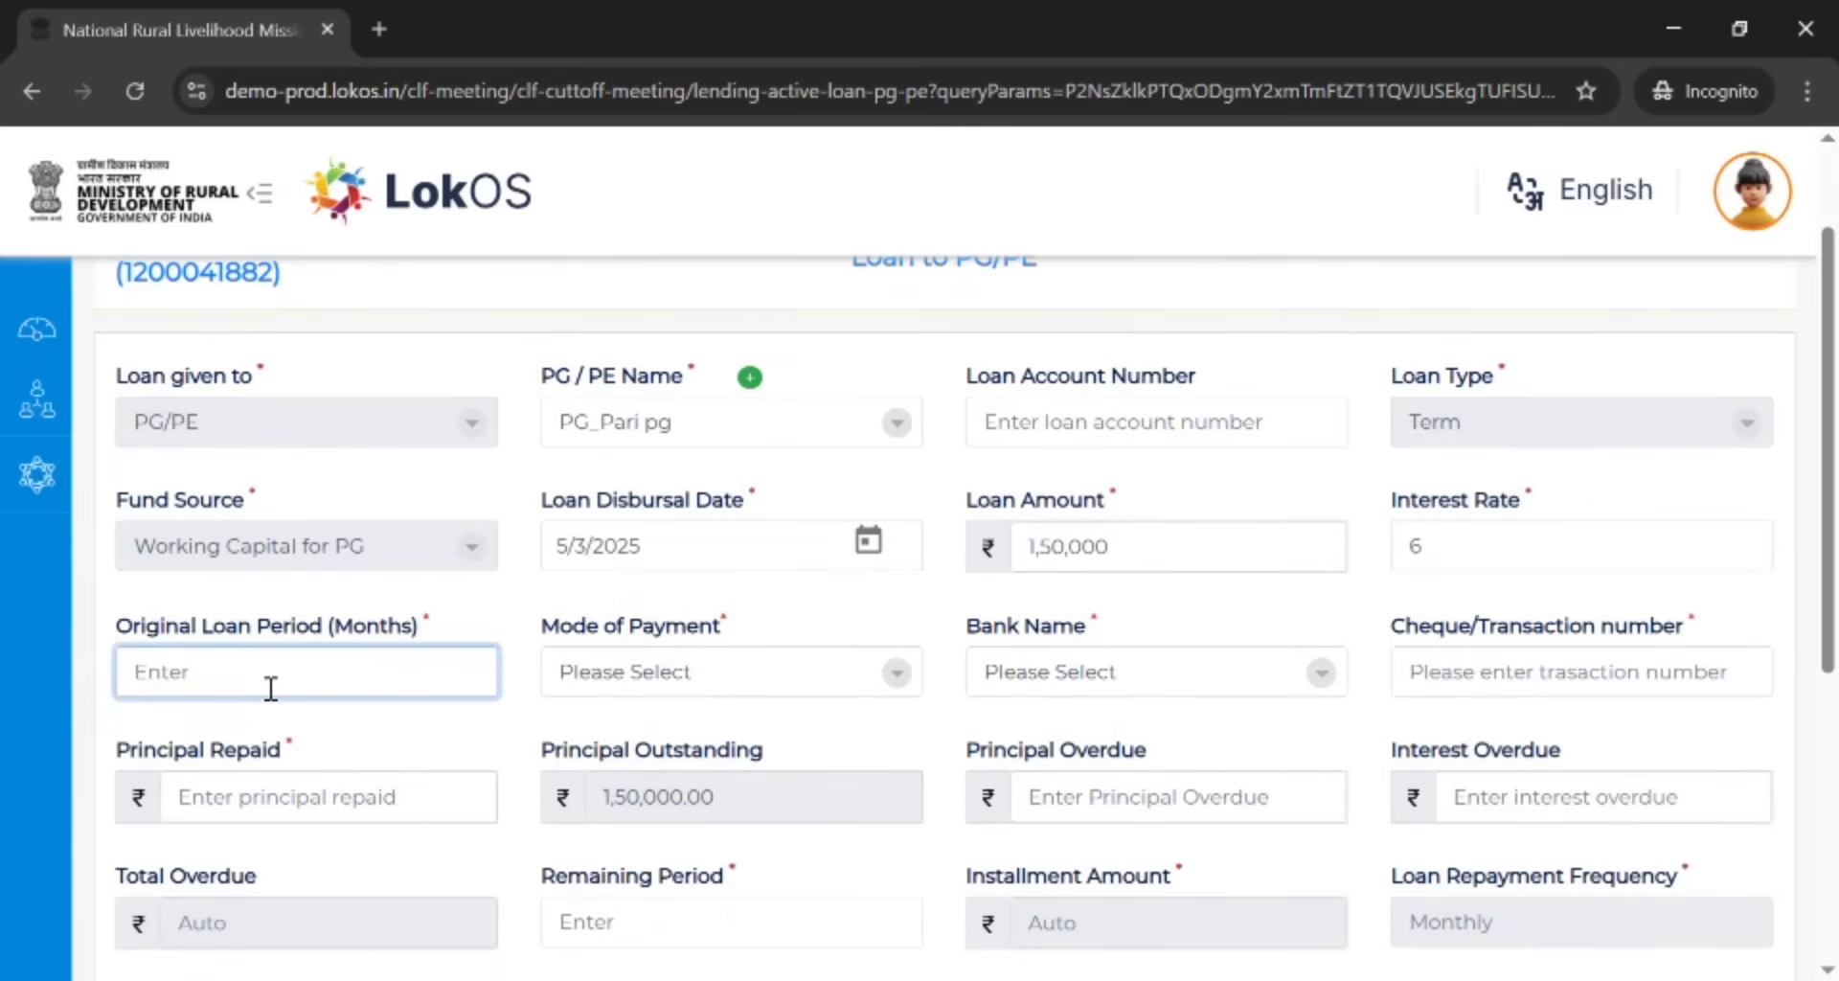
{"action": "type", "text": "20"}
{"action": "left_click", "coordinate": [624, 686]}
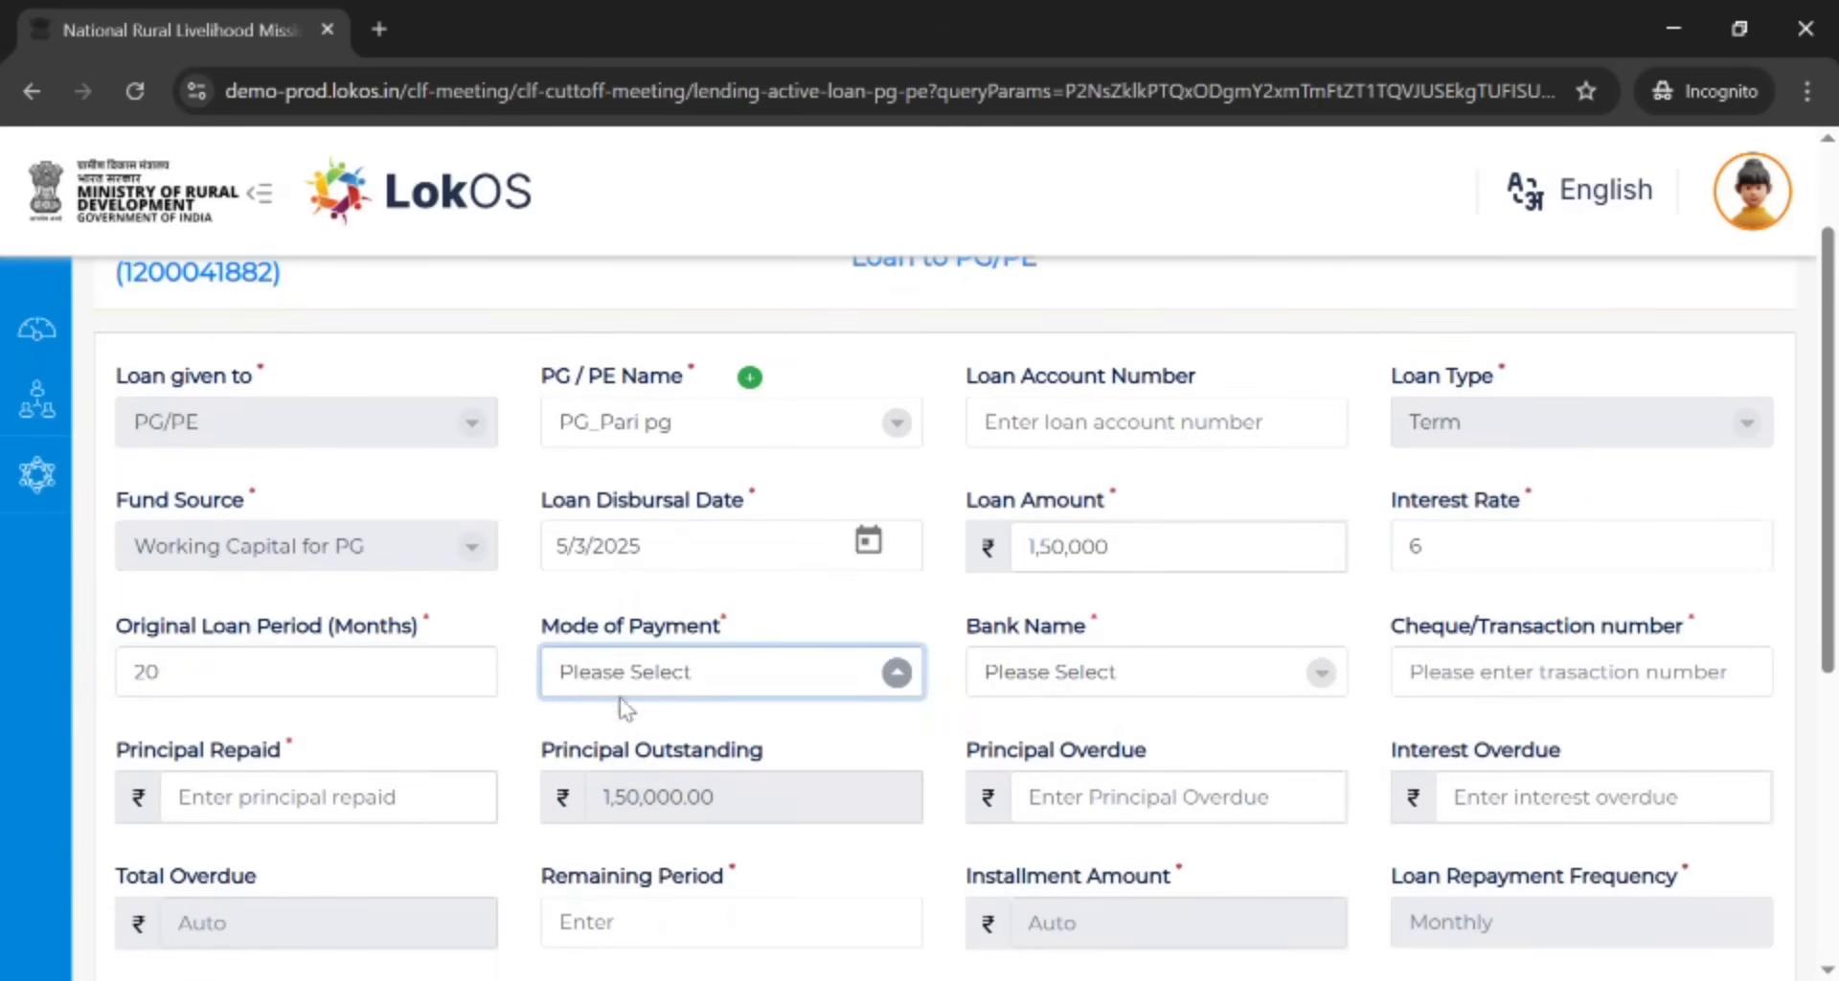
{"action": "left_click", "coordinate": [618, 756]}
Choose the PNB account as the loan's bank and enter the cheque/transaction number
{"action": "left_click", "coordinate": [1118, 667]}
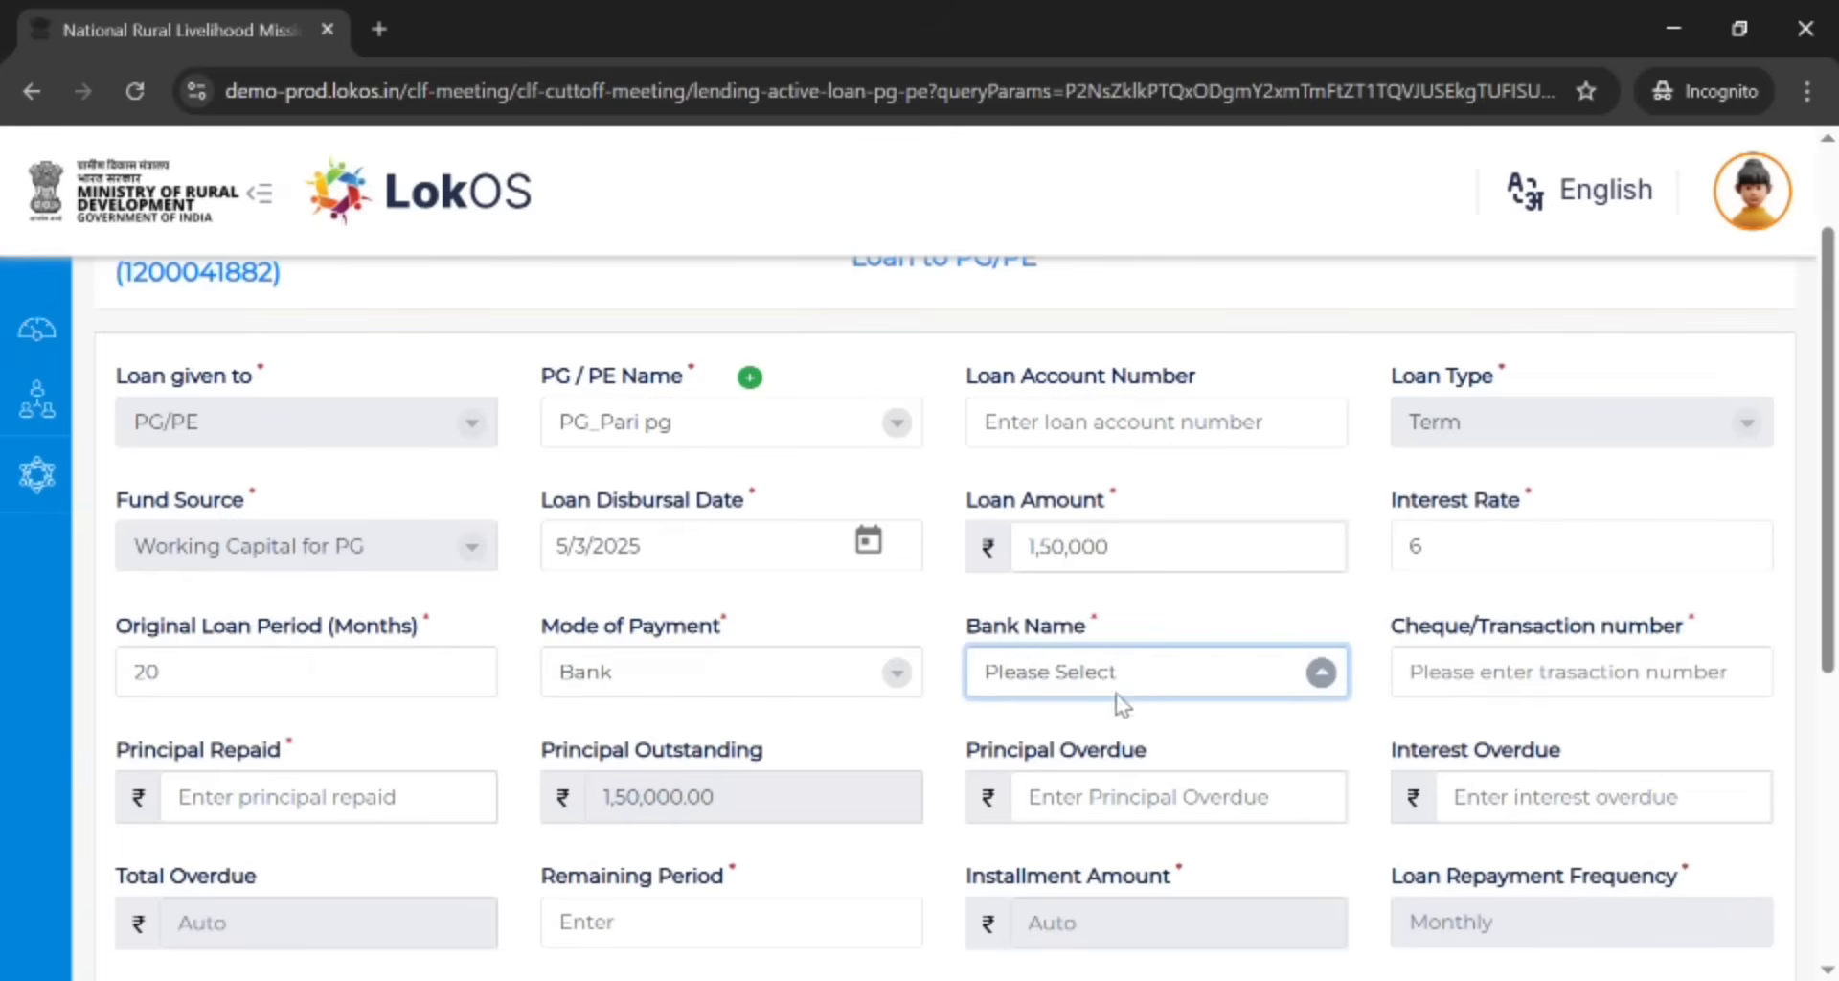
{"action": "left_click", "coordinate": [1107, 760]}
{"action": "left_click", "coordinate": [1619, 671]}
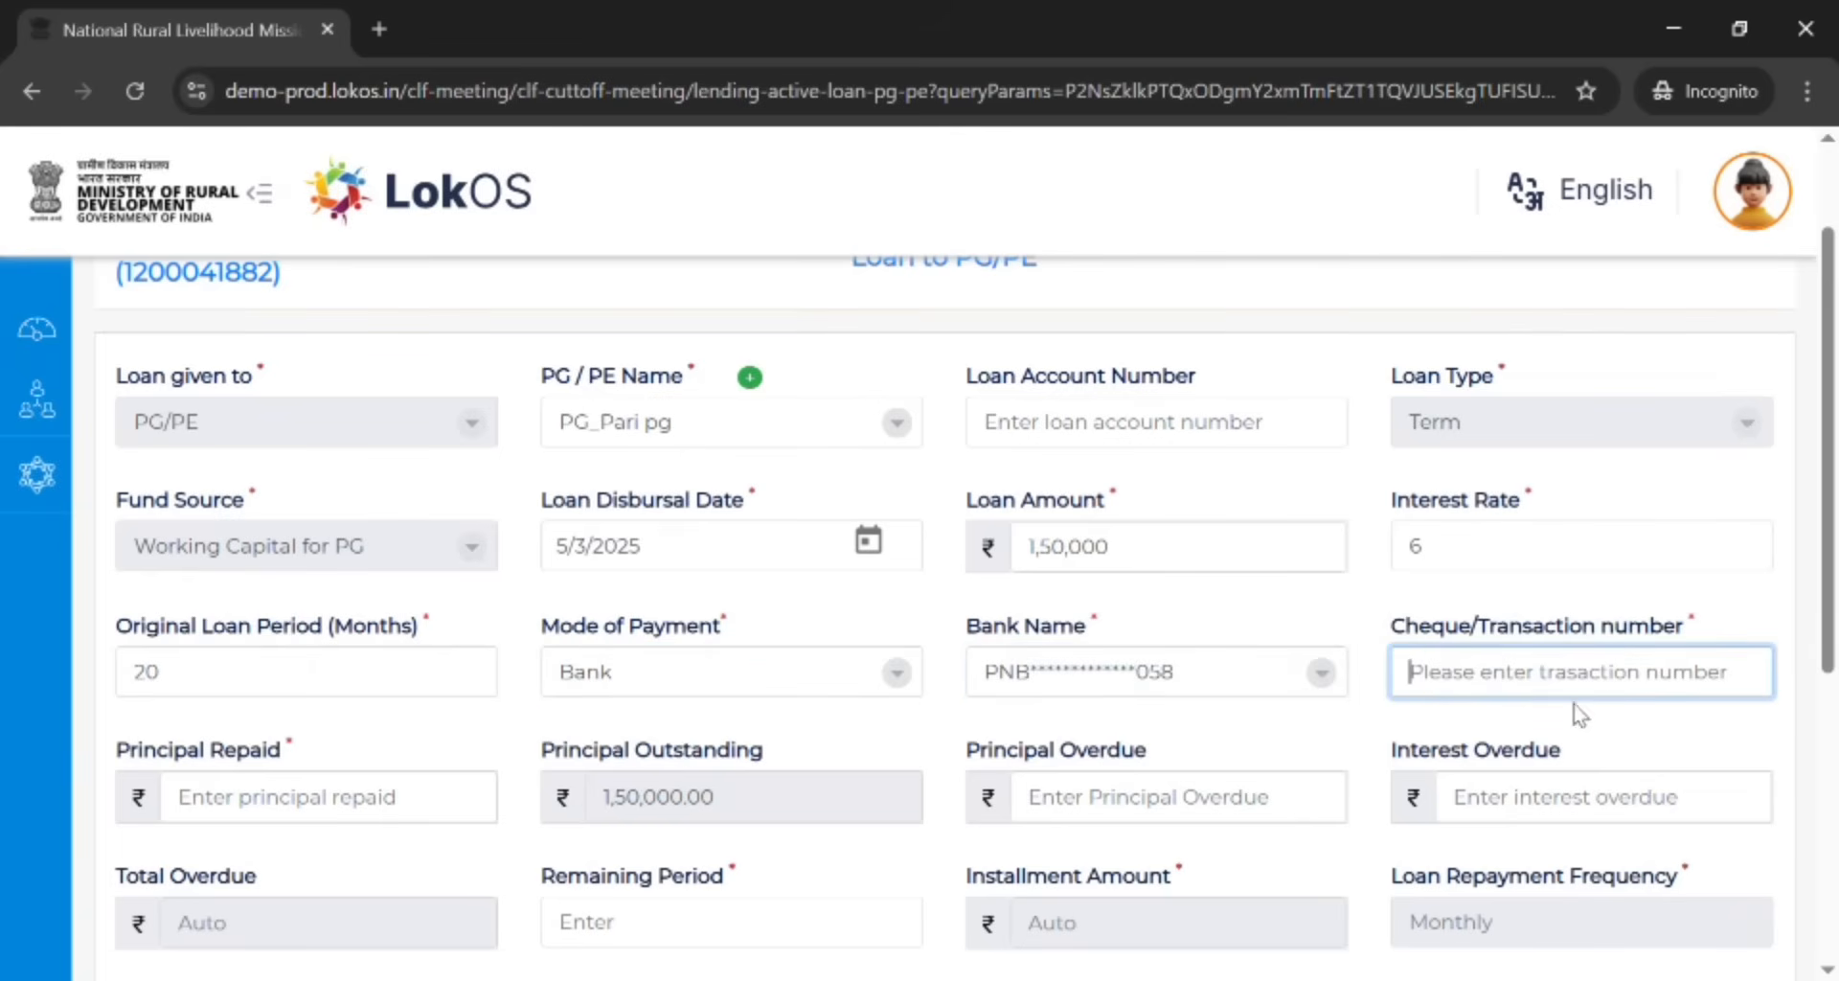
{"action": "type", "text": "7876564"}
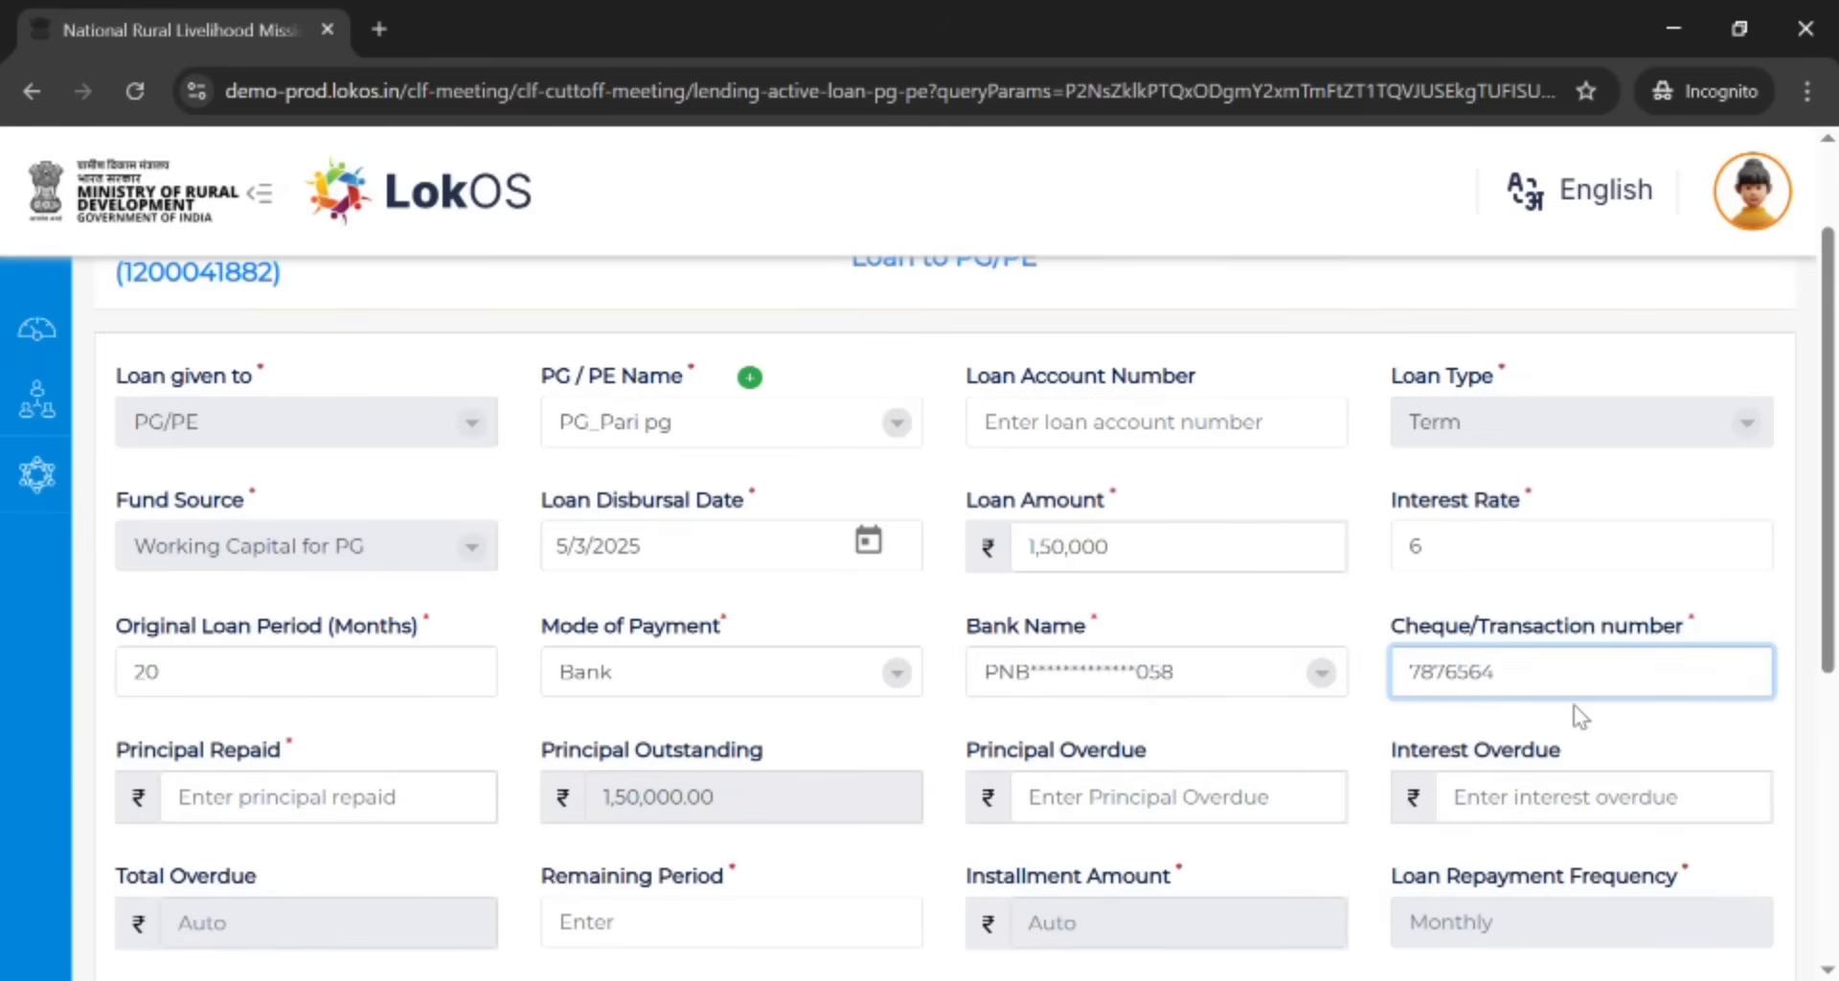
Set the PG loan's principal repaid to 0 and the remaining period to 20, leaving the overdue amounts blank
{"action": "left_click", "coordinate": [276, 819]}
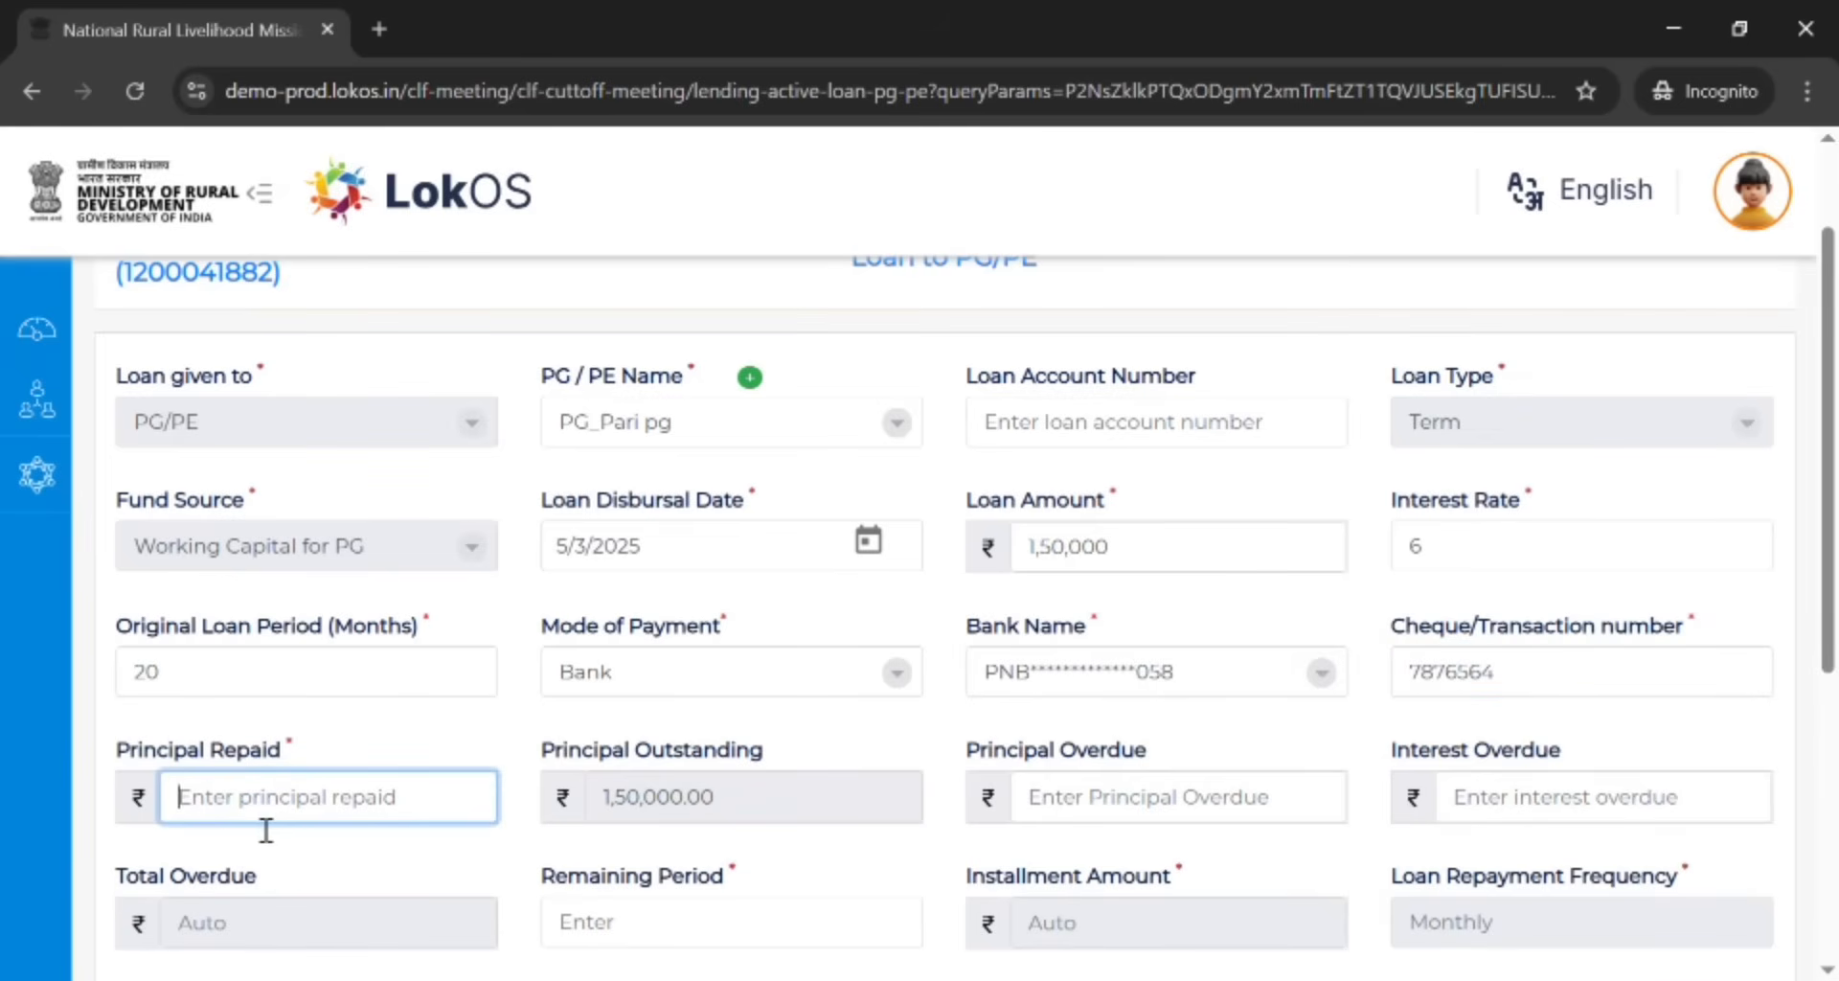
{"action": "type", "text": "0"}
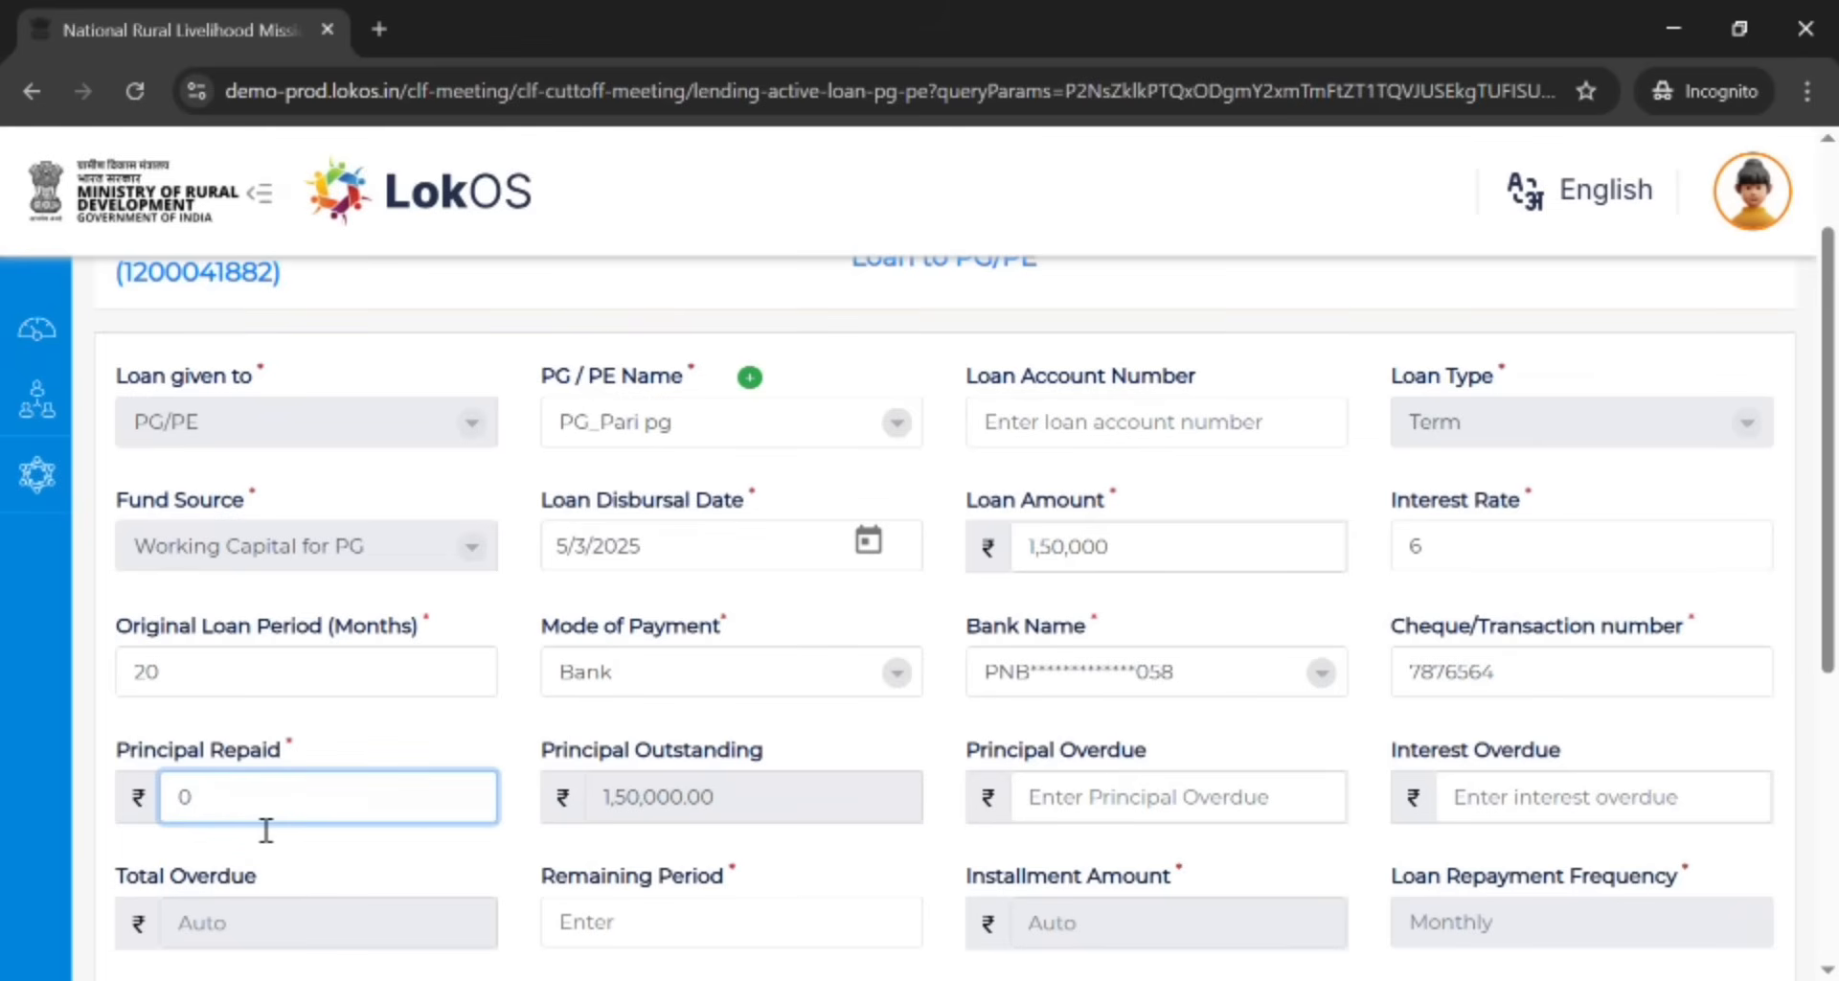
{"action": "left_click", "coordinate": [1208, 810]}
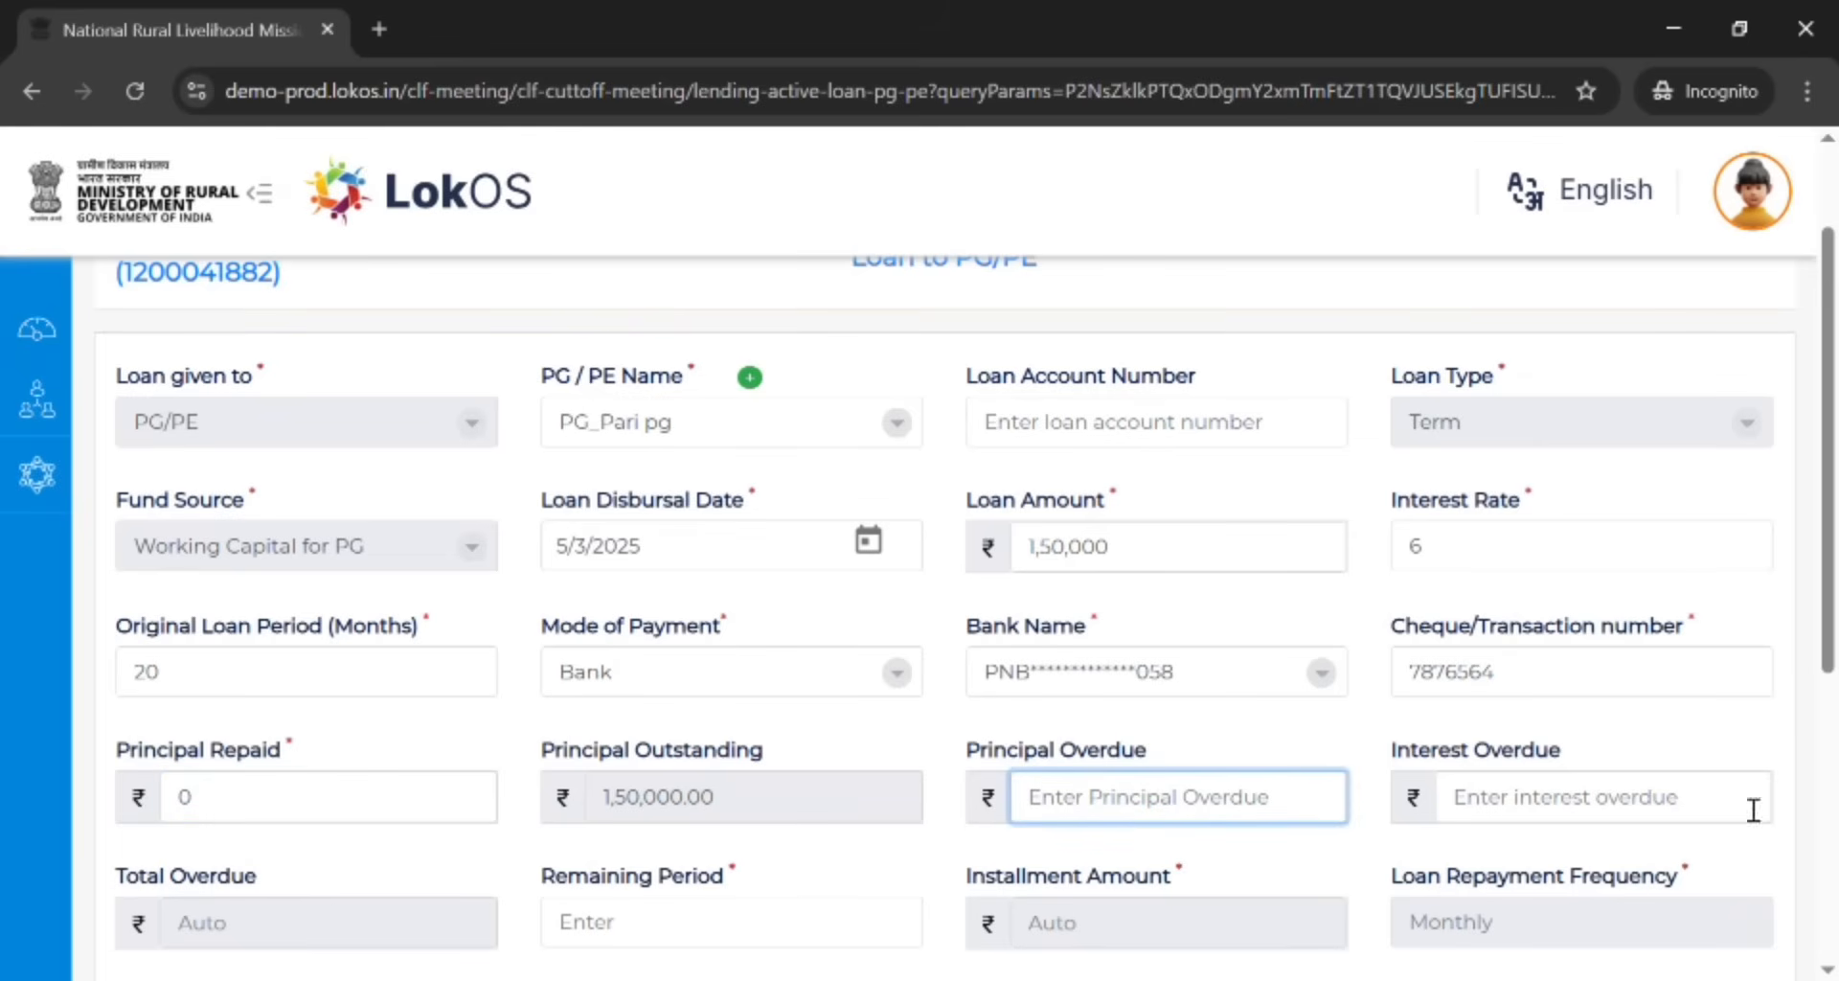
{"action": "scroll", "coordinate": [1188, 766], "scroll_direction": "down", "scroll_amount": 3}
{"action": "left_click", "coordinate": [641, 642]}
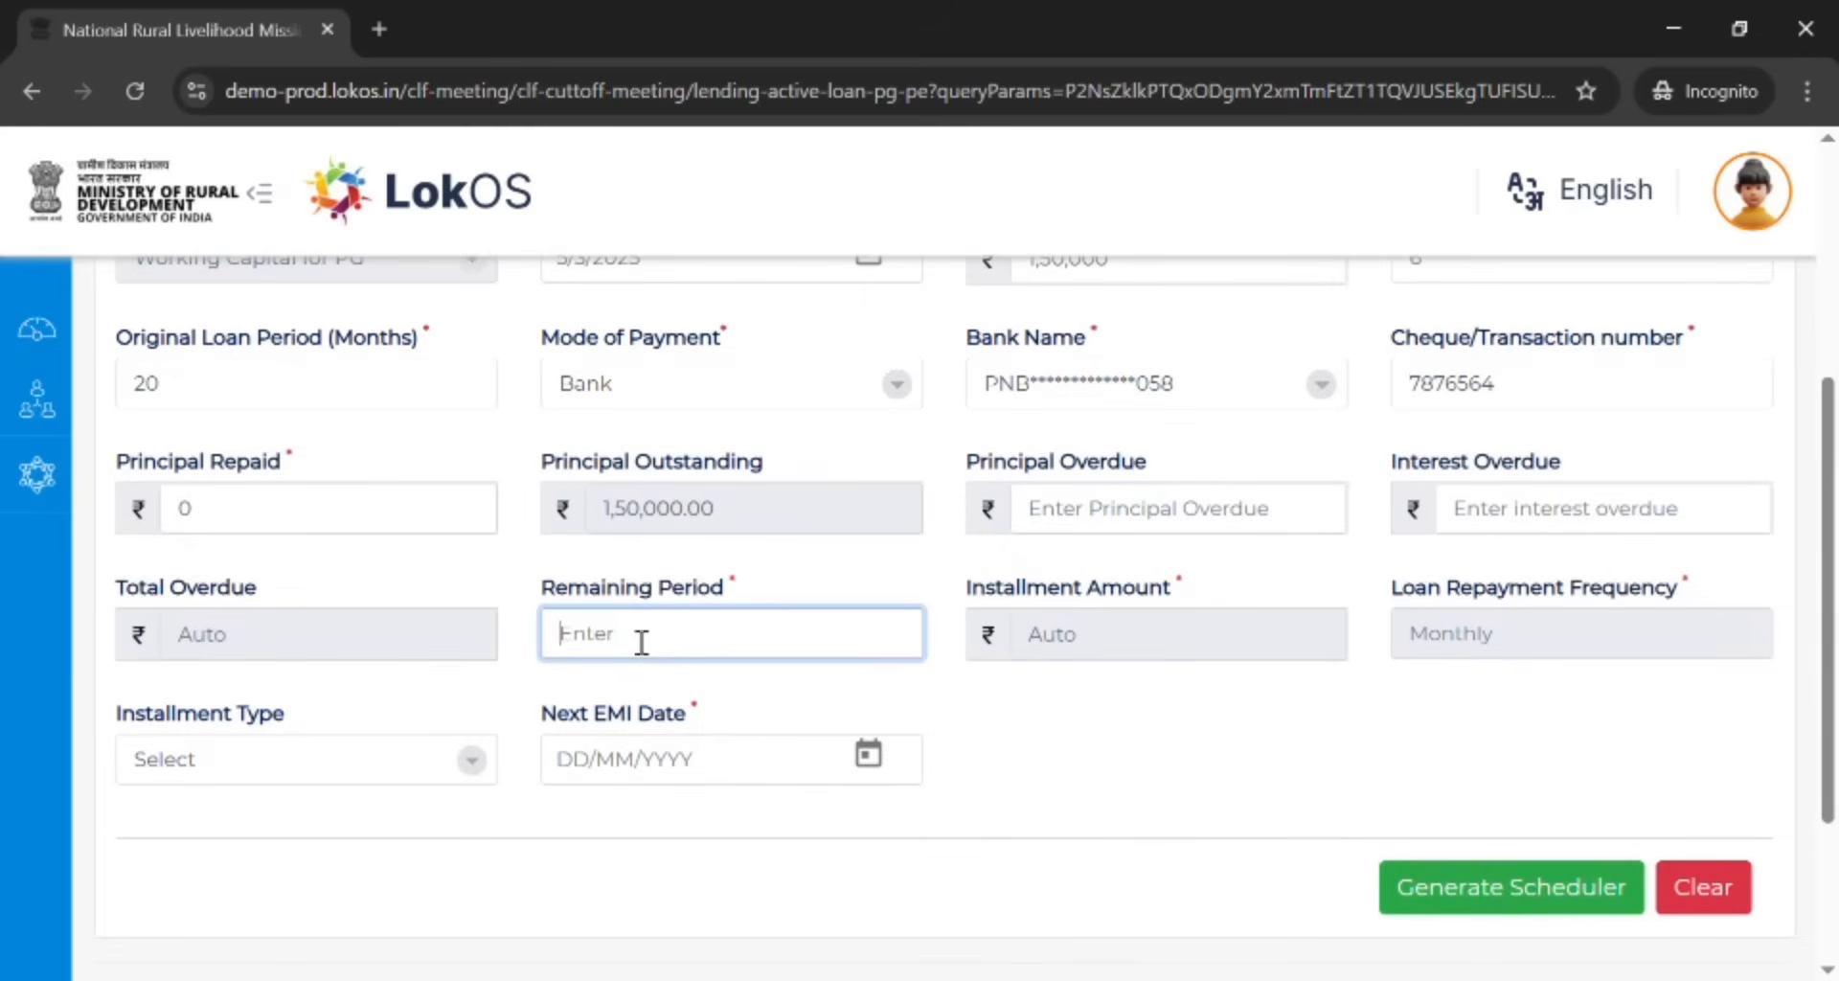
{"action": "type", "text": "70"}
{"action": "left_click", "coordinate": [1170, 643]}
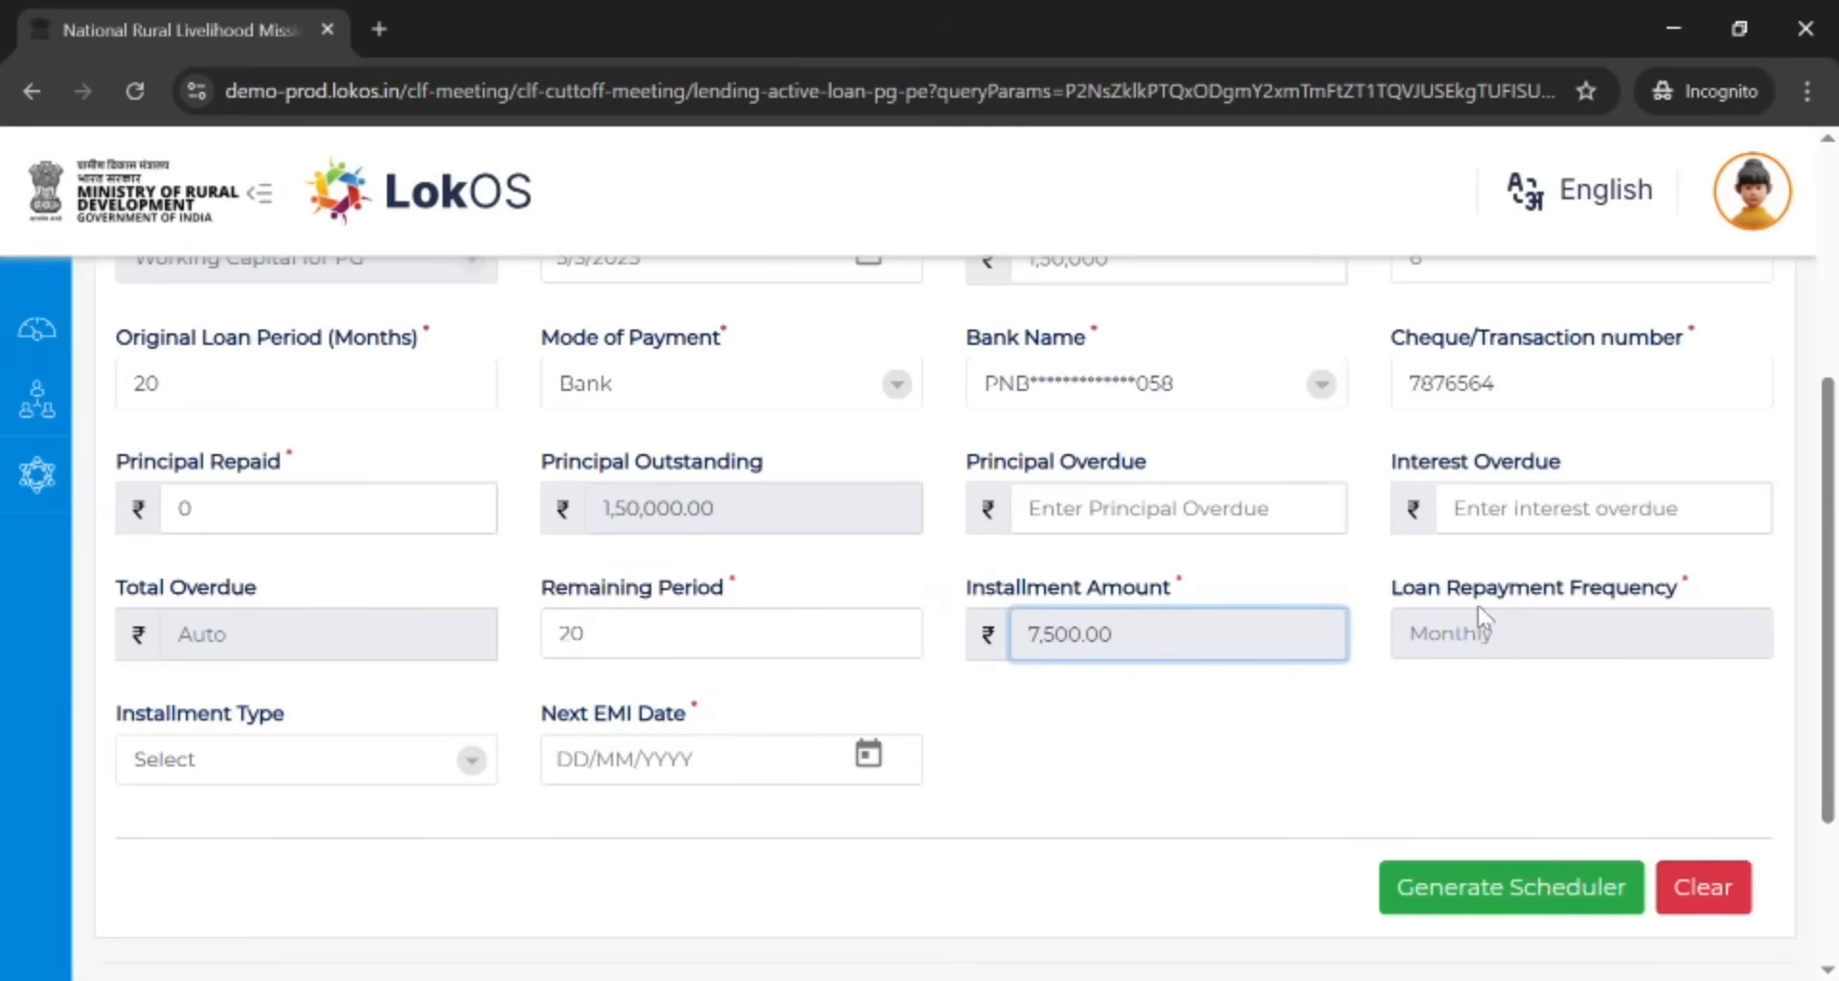
Set the loan's installment type to EMI Based
{"action": "left_click", "coordinate": [159, 760]}
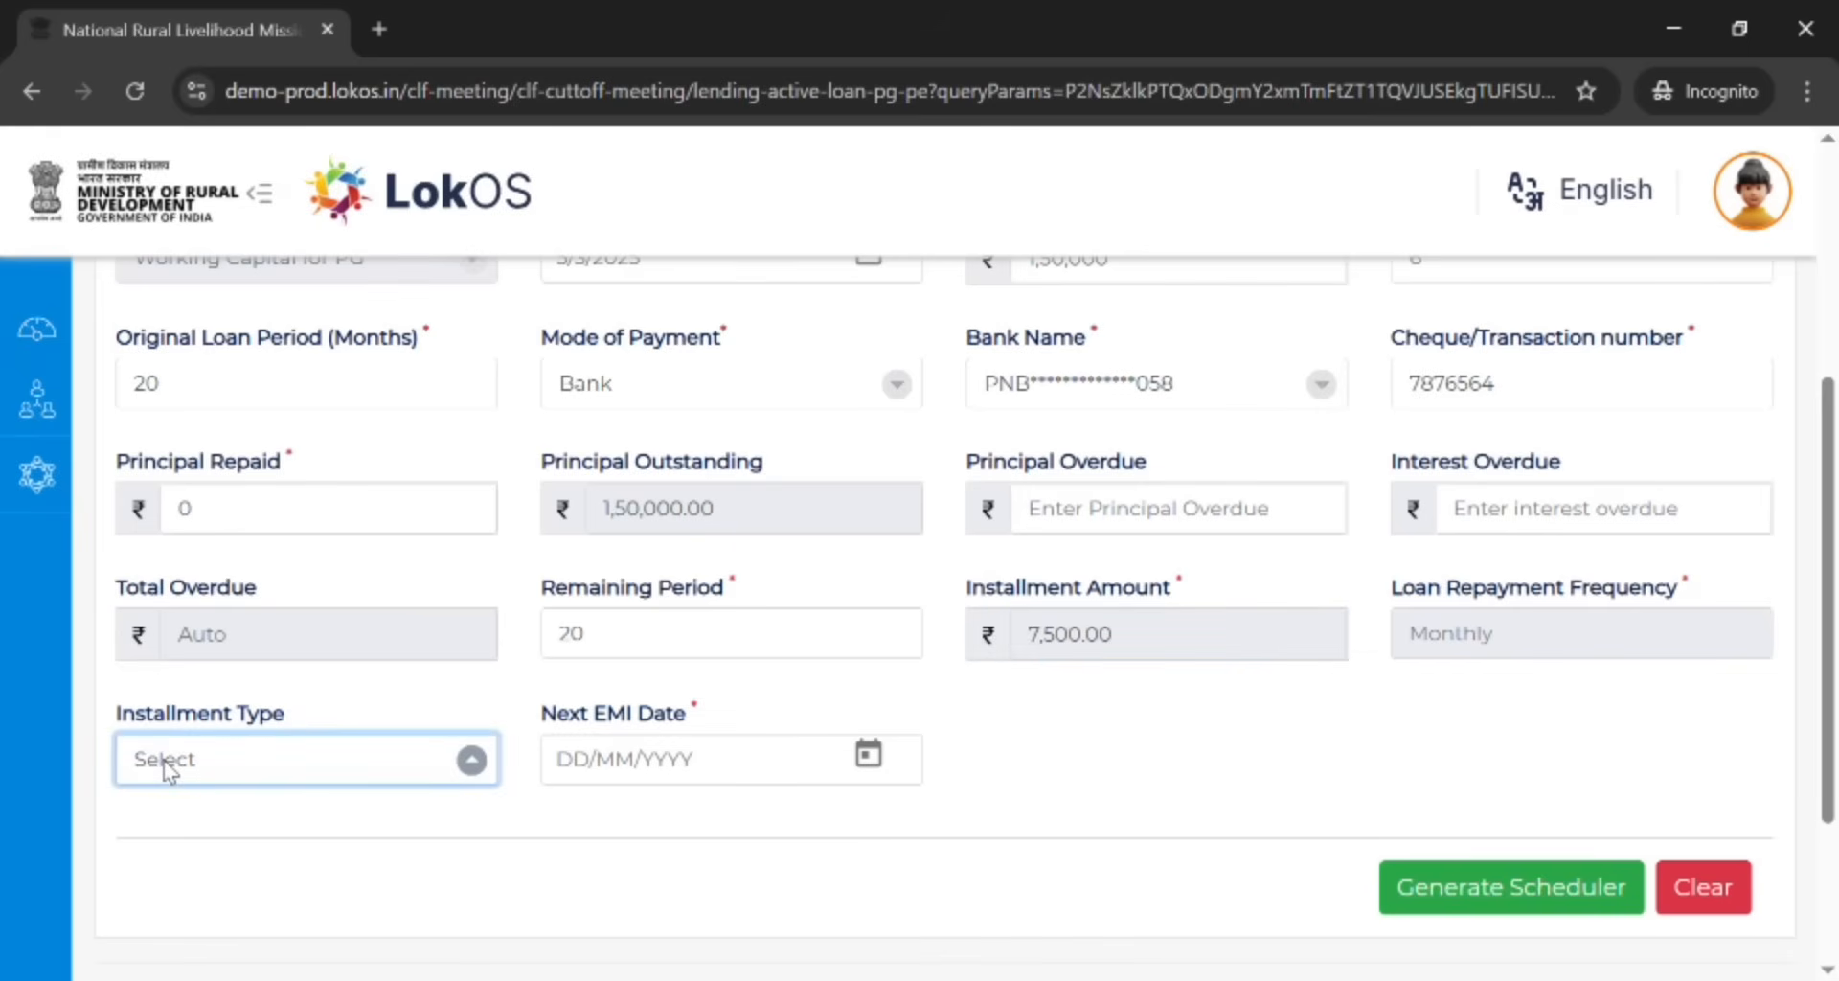
{"action": "left_click", "coordinate": [211, 843]}
{"action": "scroll", "coordinate": [463, 759], "scroll_direction": "down", "scroll_amount": 2}
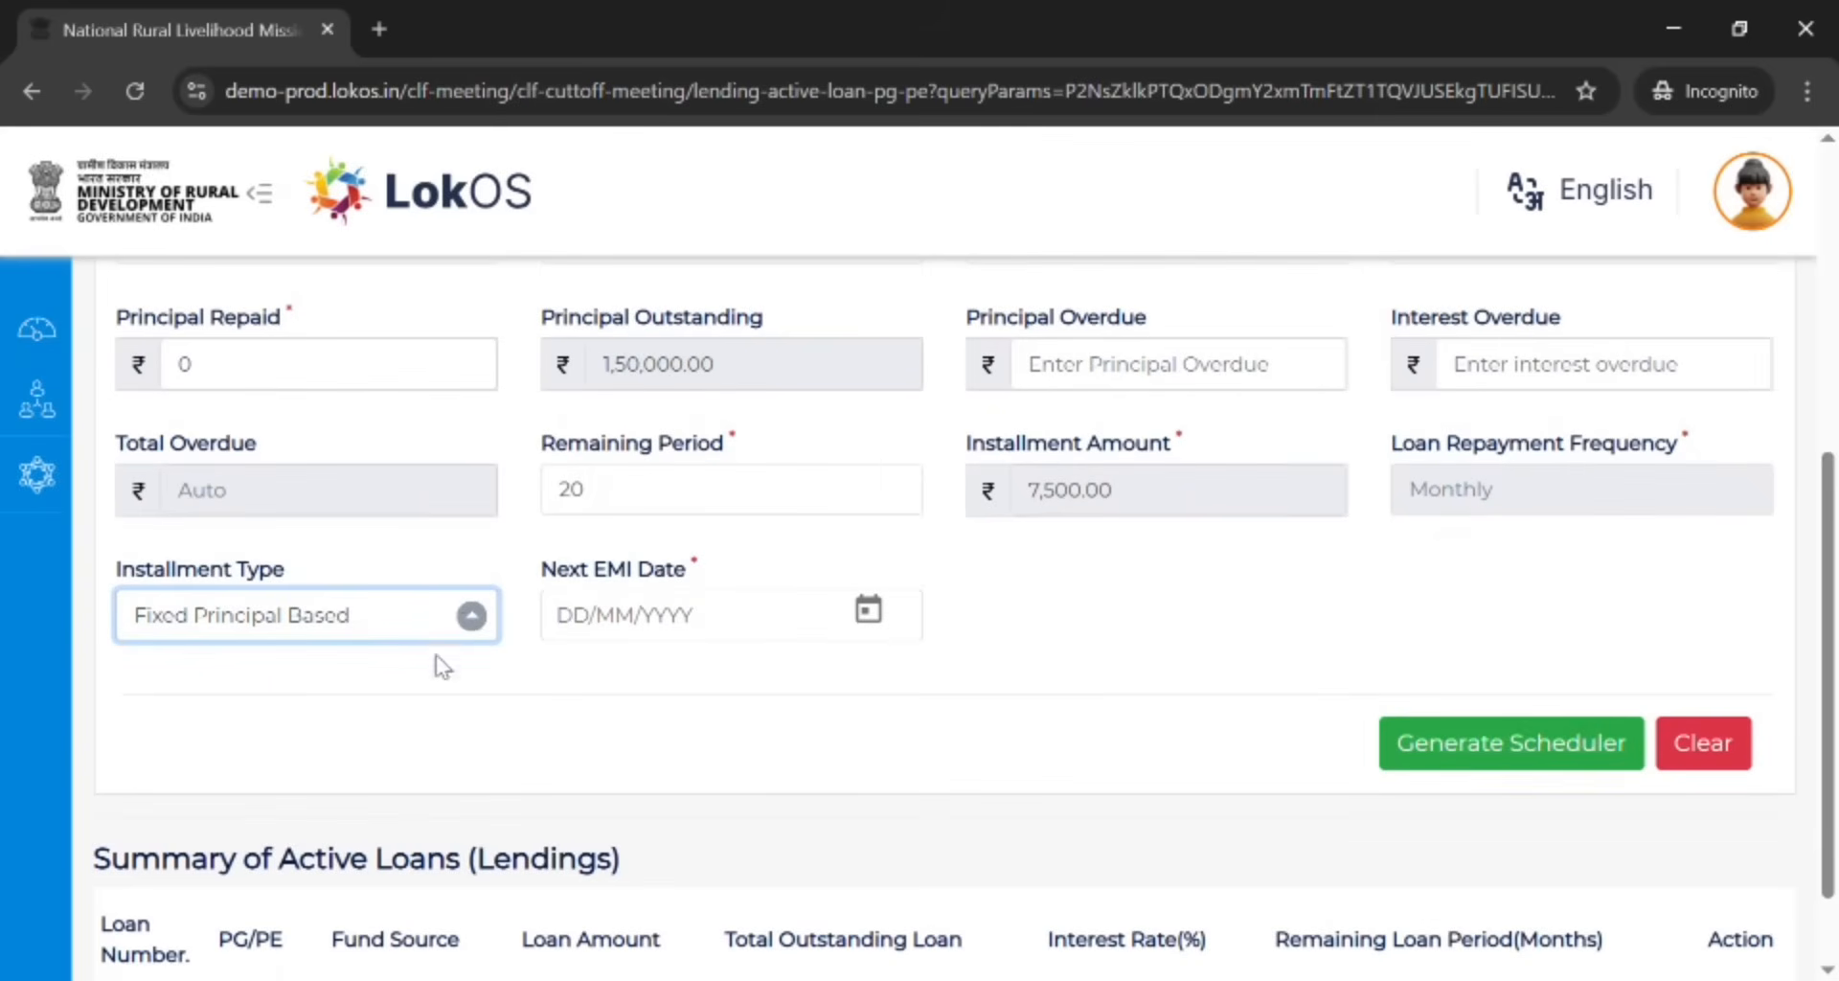
{"action": "left_click", "coordinate": [470, 618]}
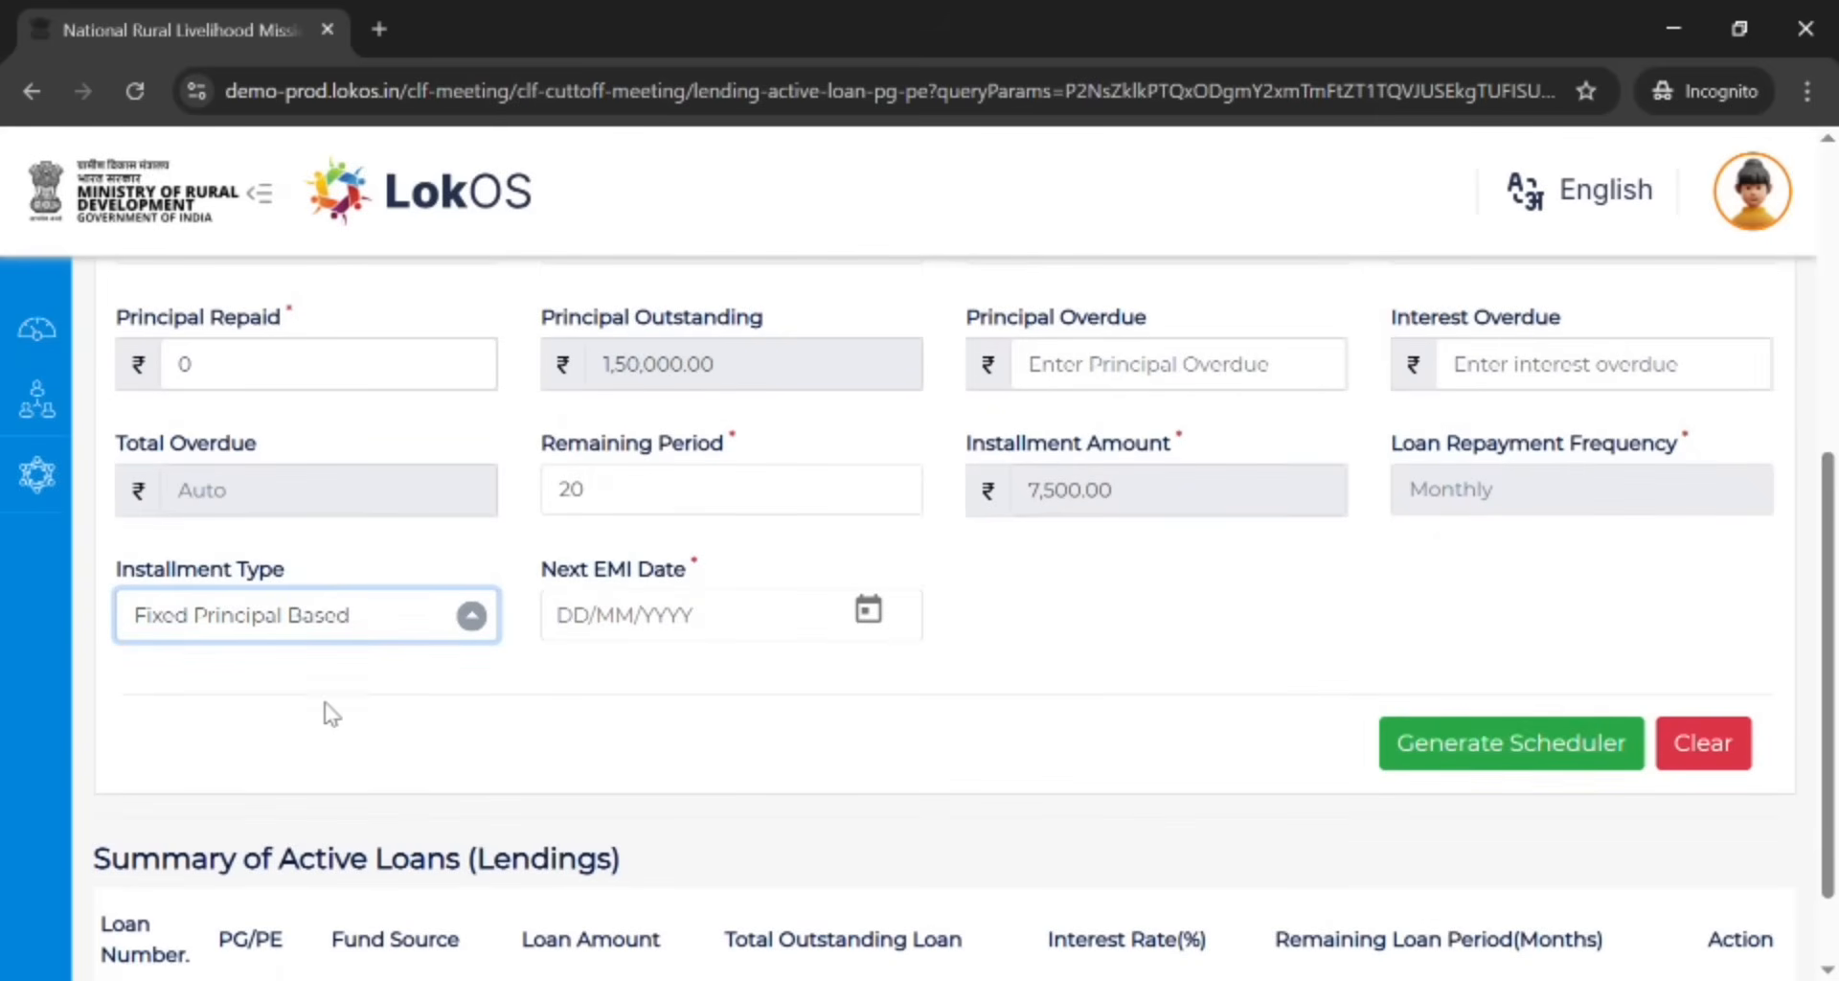
{"action": "left_click", "coordinate": [275, 738]}
{"action": "scroll", "coordinate": [272, 738], "scroll_direction": "down", "scroll_amount": 1}
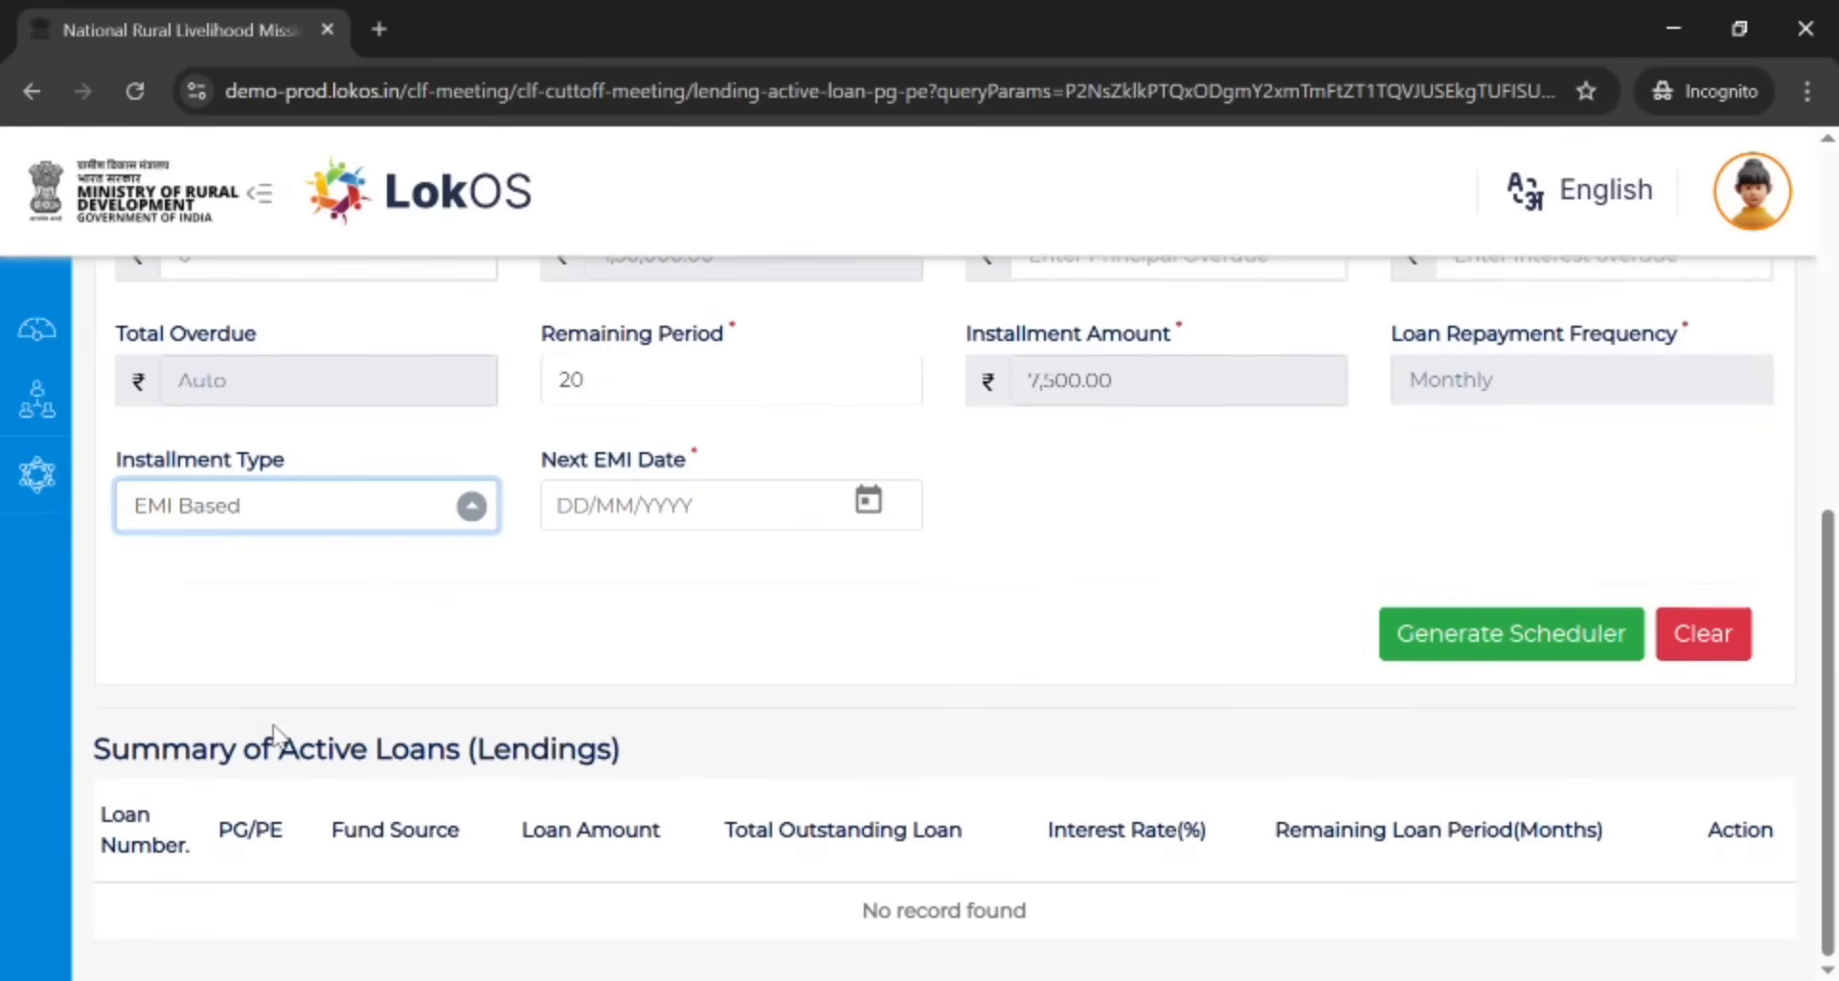
Set the loan's next EMI date to 15/4/2025
{"action": "left_click", "coordinate": [869, 503]}
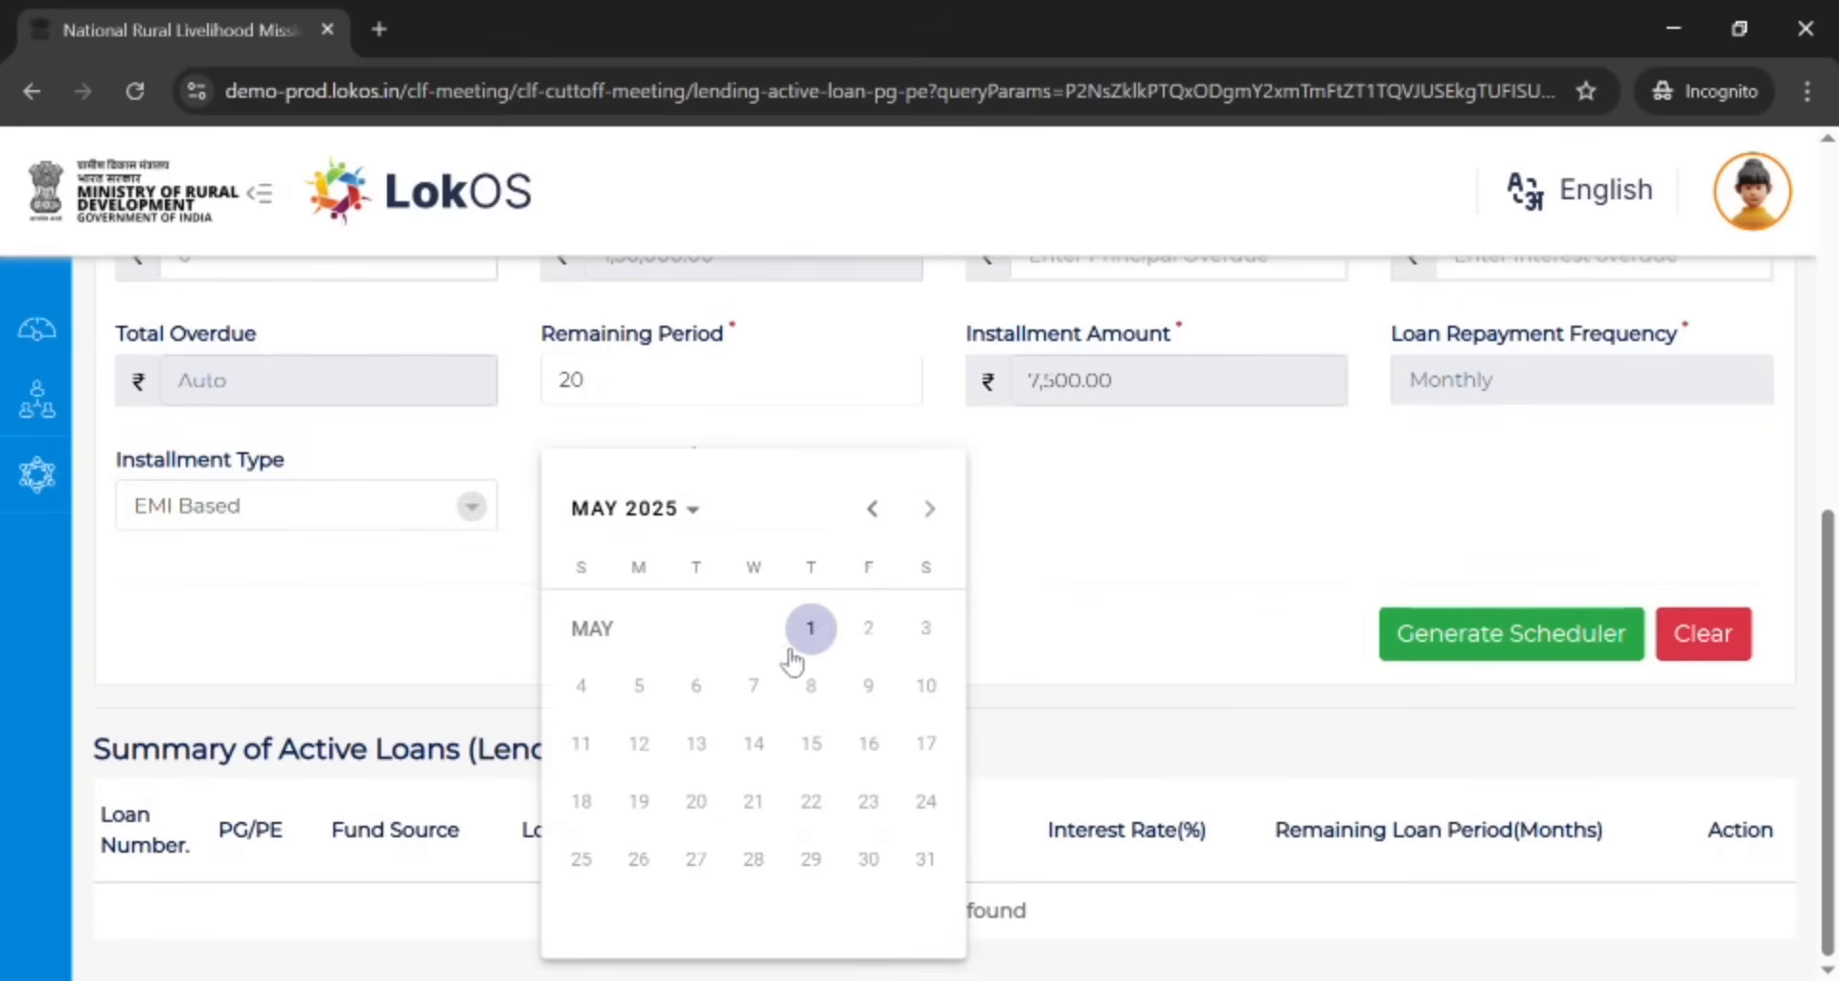
{"action": "left_click", "coordinate": [872, 508]}
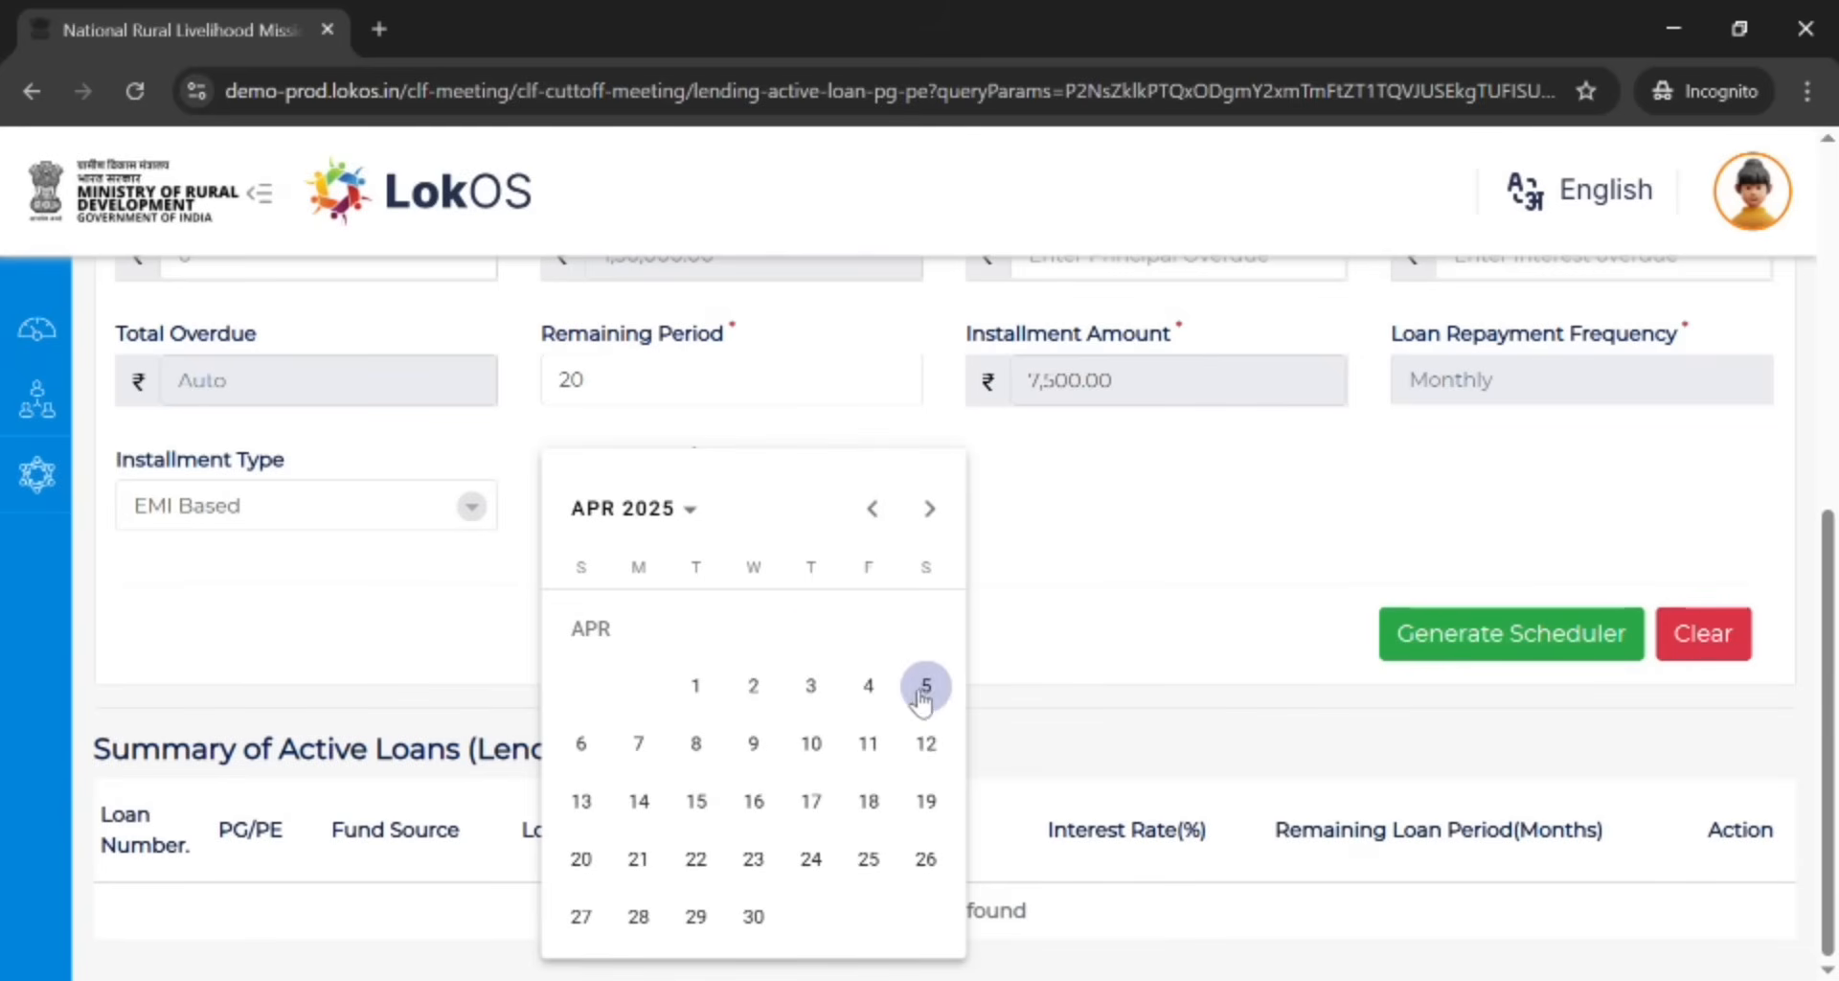
{"action": "left_click", "coordinate": [697, 801]}
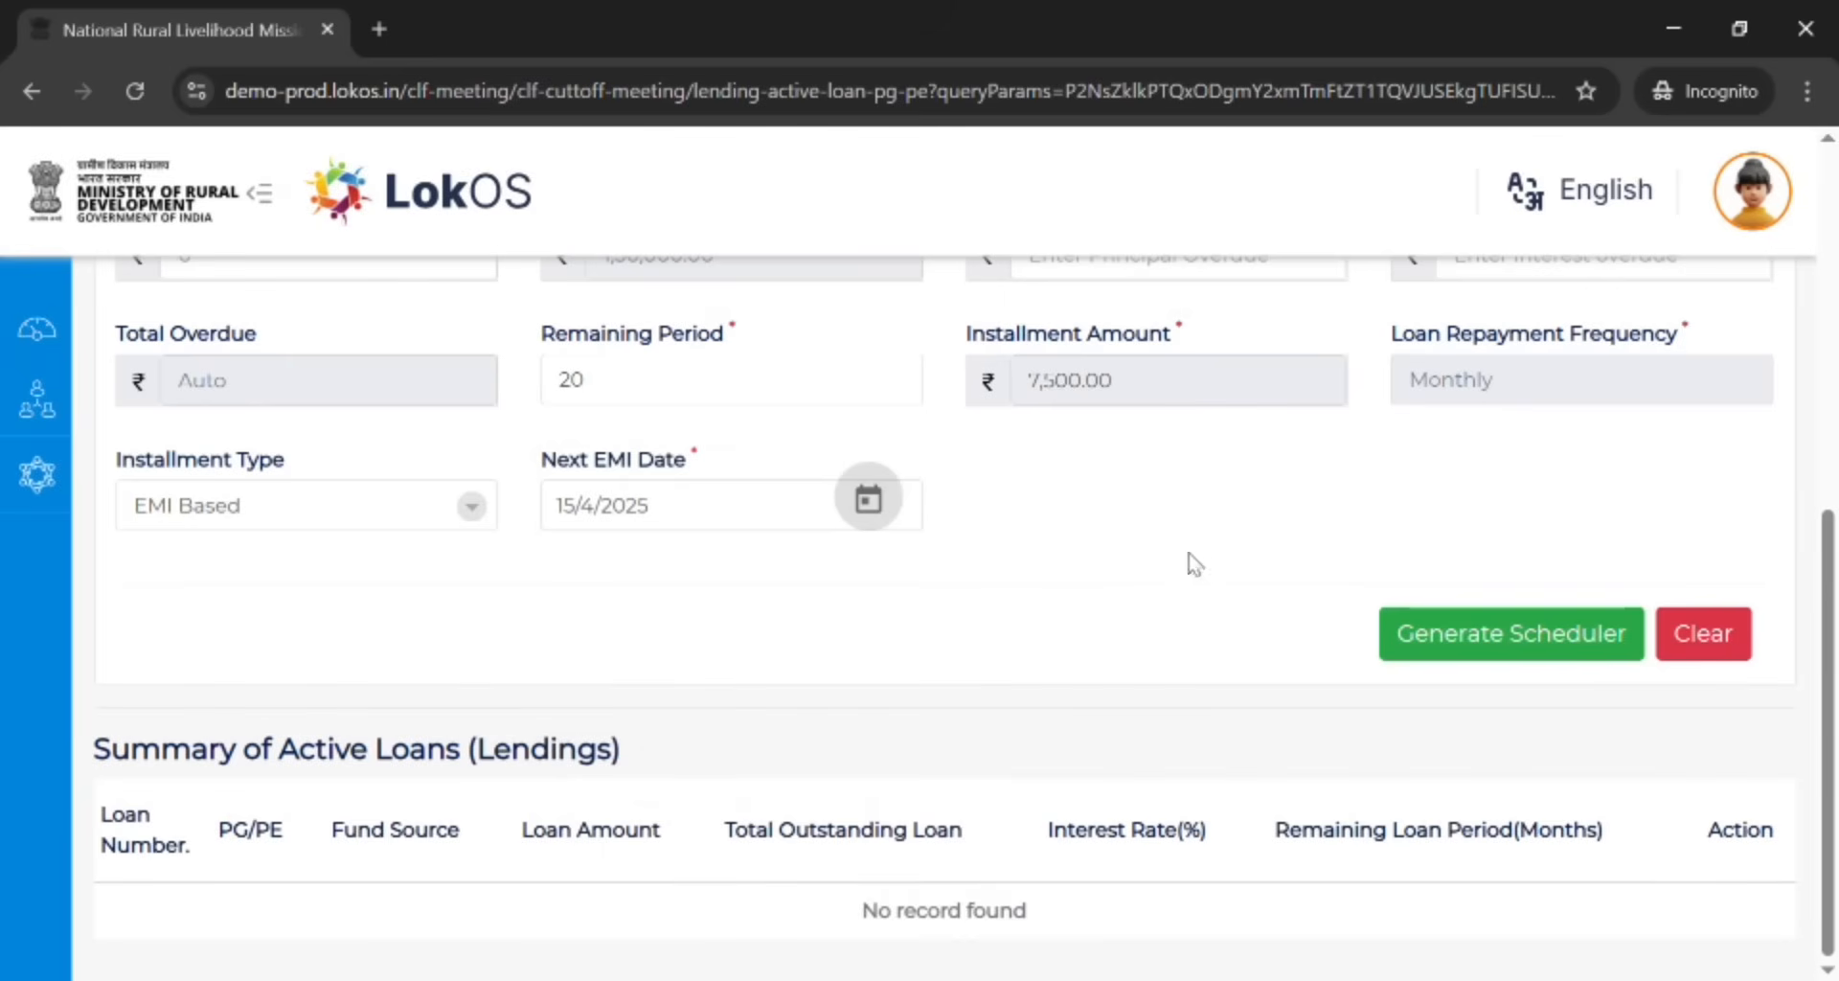
Generate the EMI-based repayment schedule, examine its principal, interest and installment amounts, and close it without saving
{"action": "left_click", "coordinate": [1468, 637]}
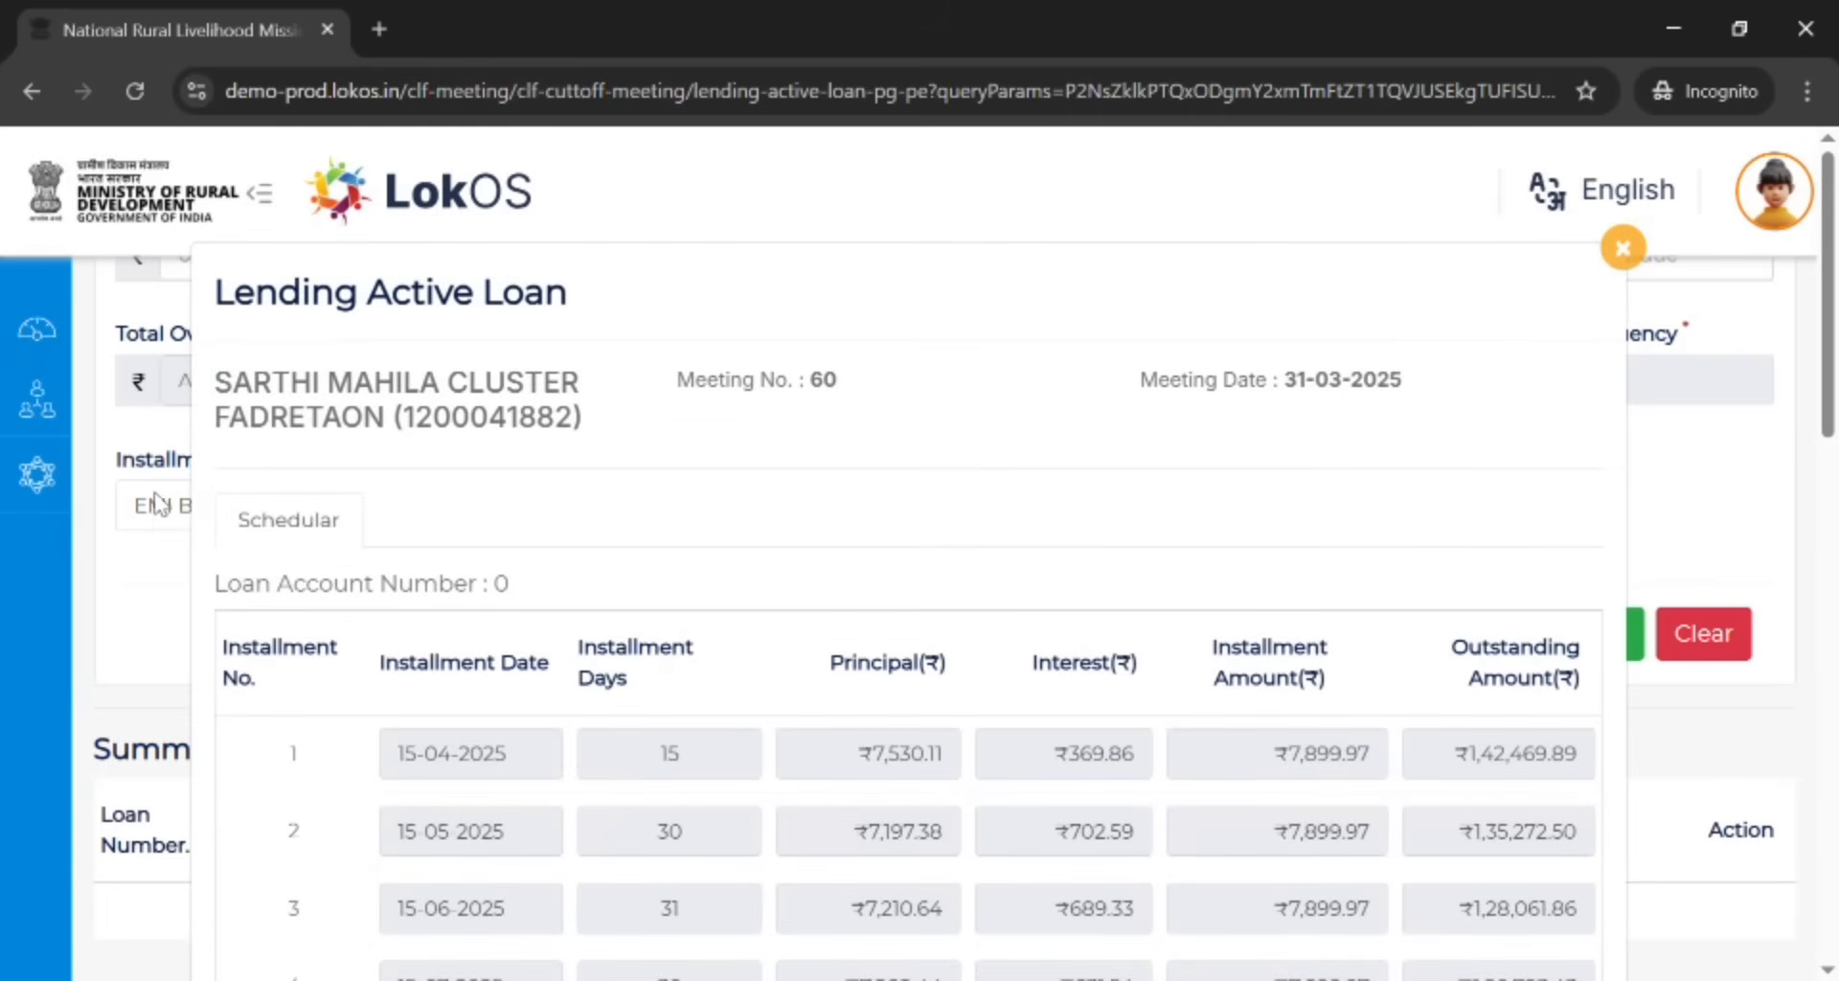
{"action": "scroll", "coordinate": [498, 465], "scroll_direction": "down", "scroll_amount": 3}
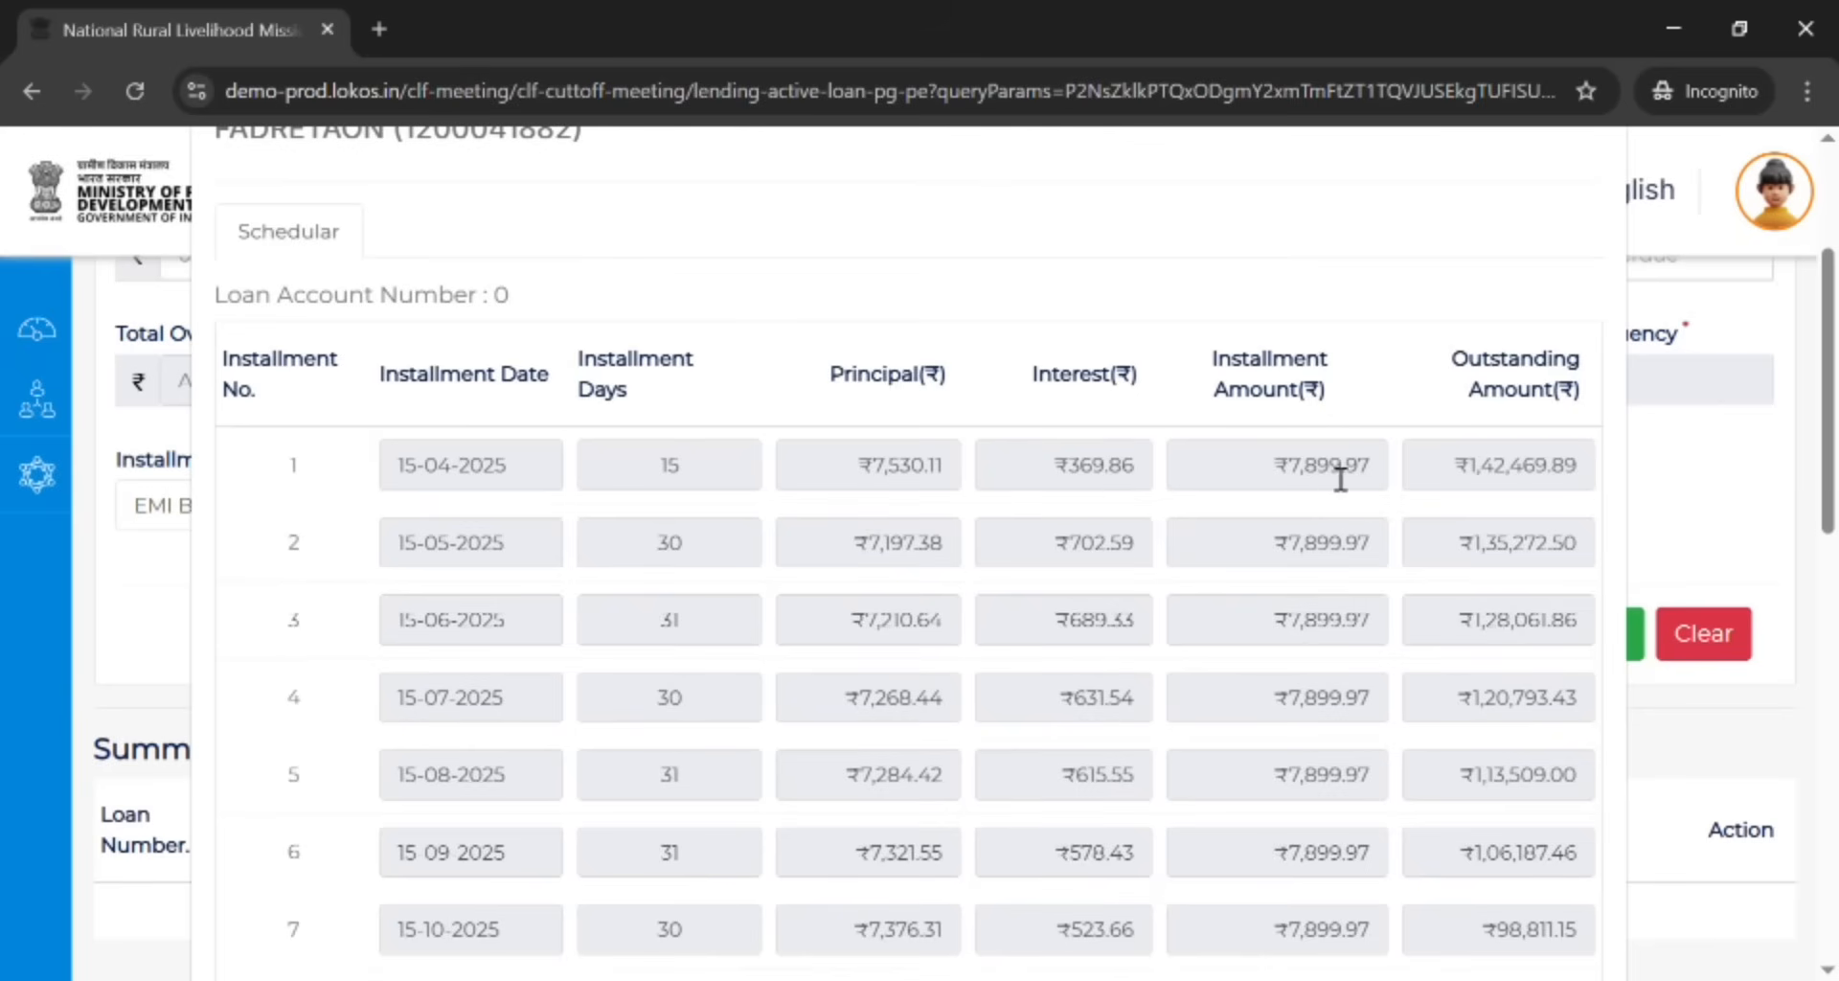
{"action": "scroll", "coordinate": [1339, 494], "scroll_direction": "down", "scroll_amount": 7}
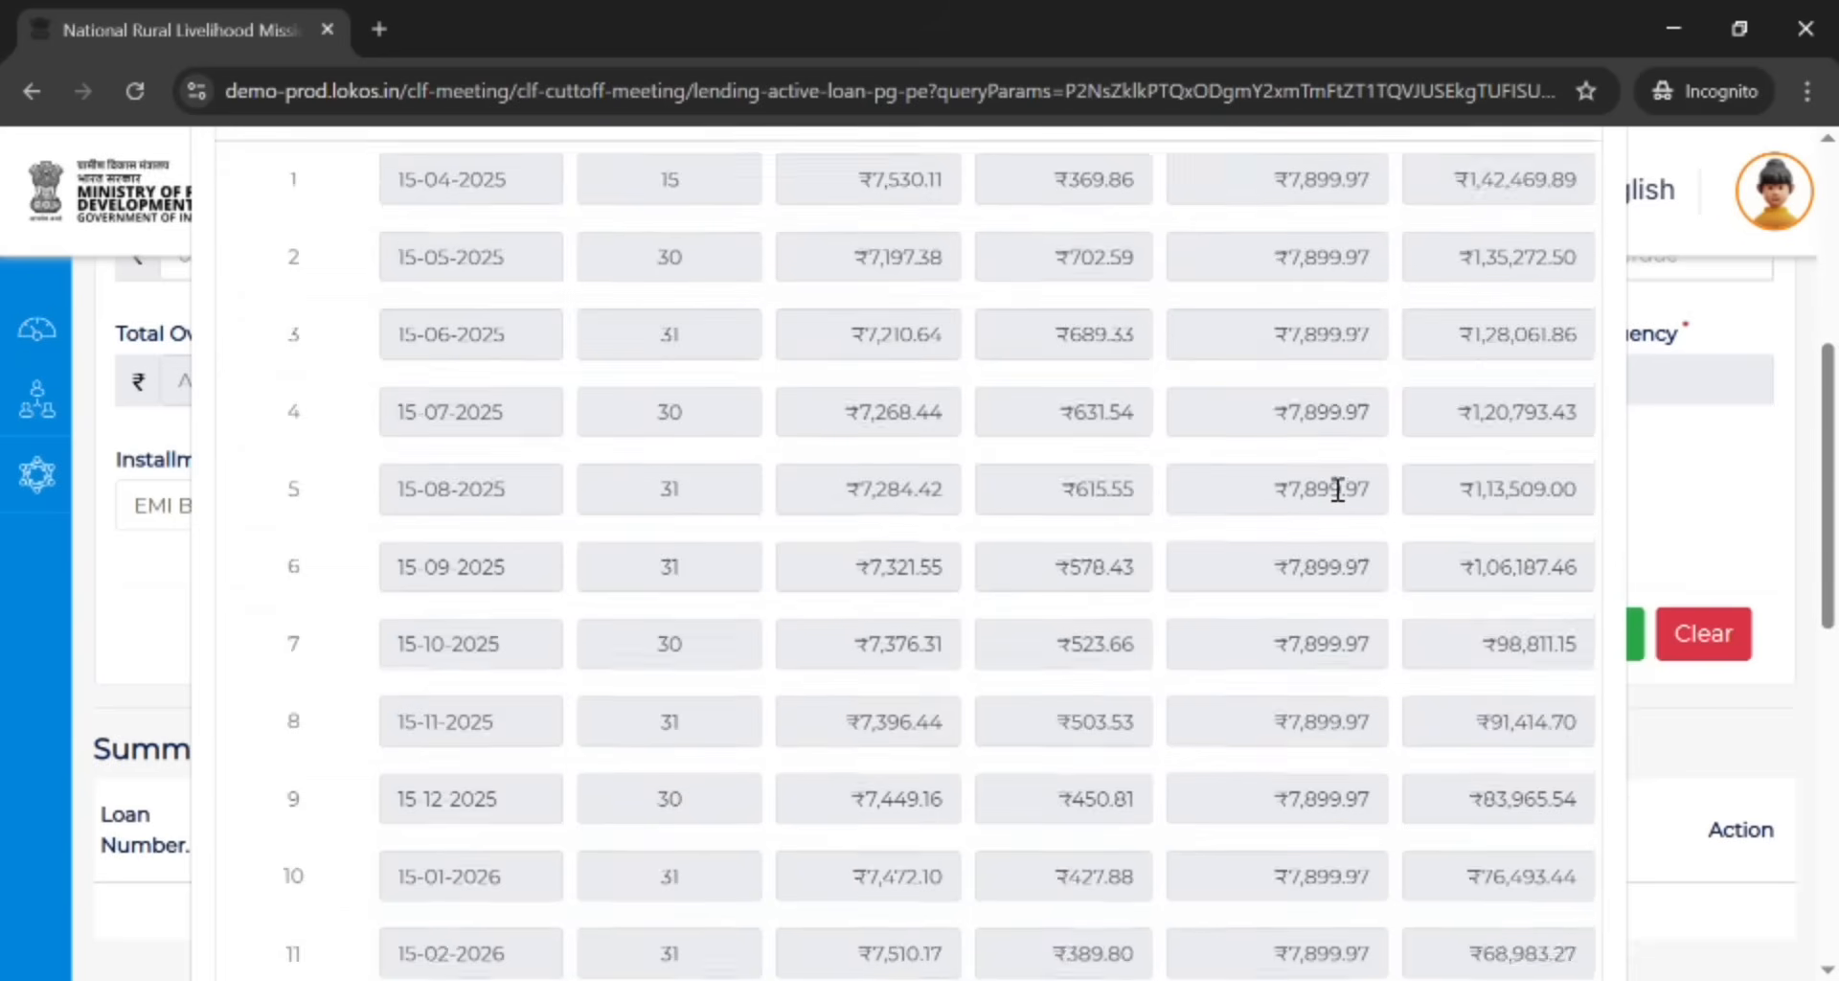
{"action": "scroll", "coordinate": [1320, 478], "scroll_direction": "up", "scroll_amount": 7}
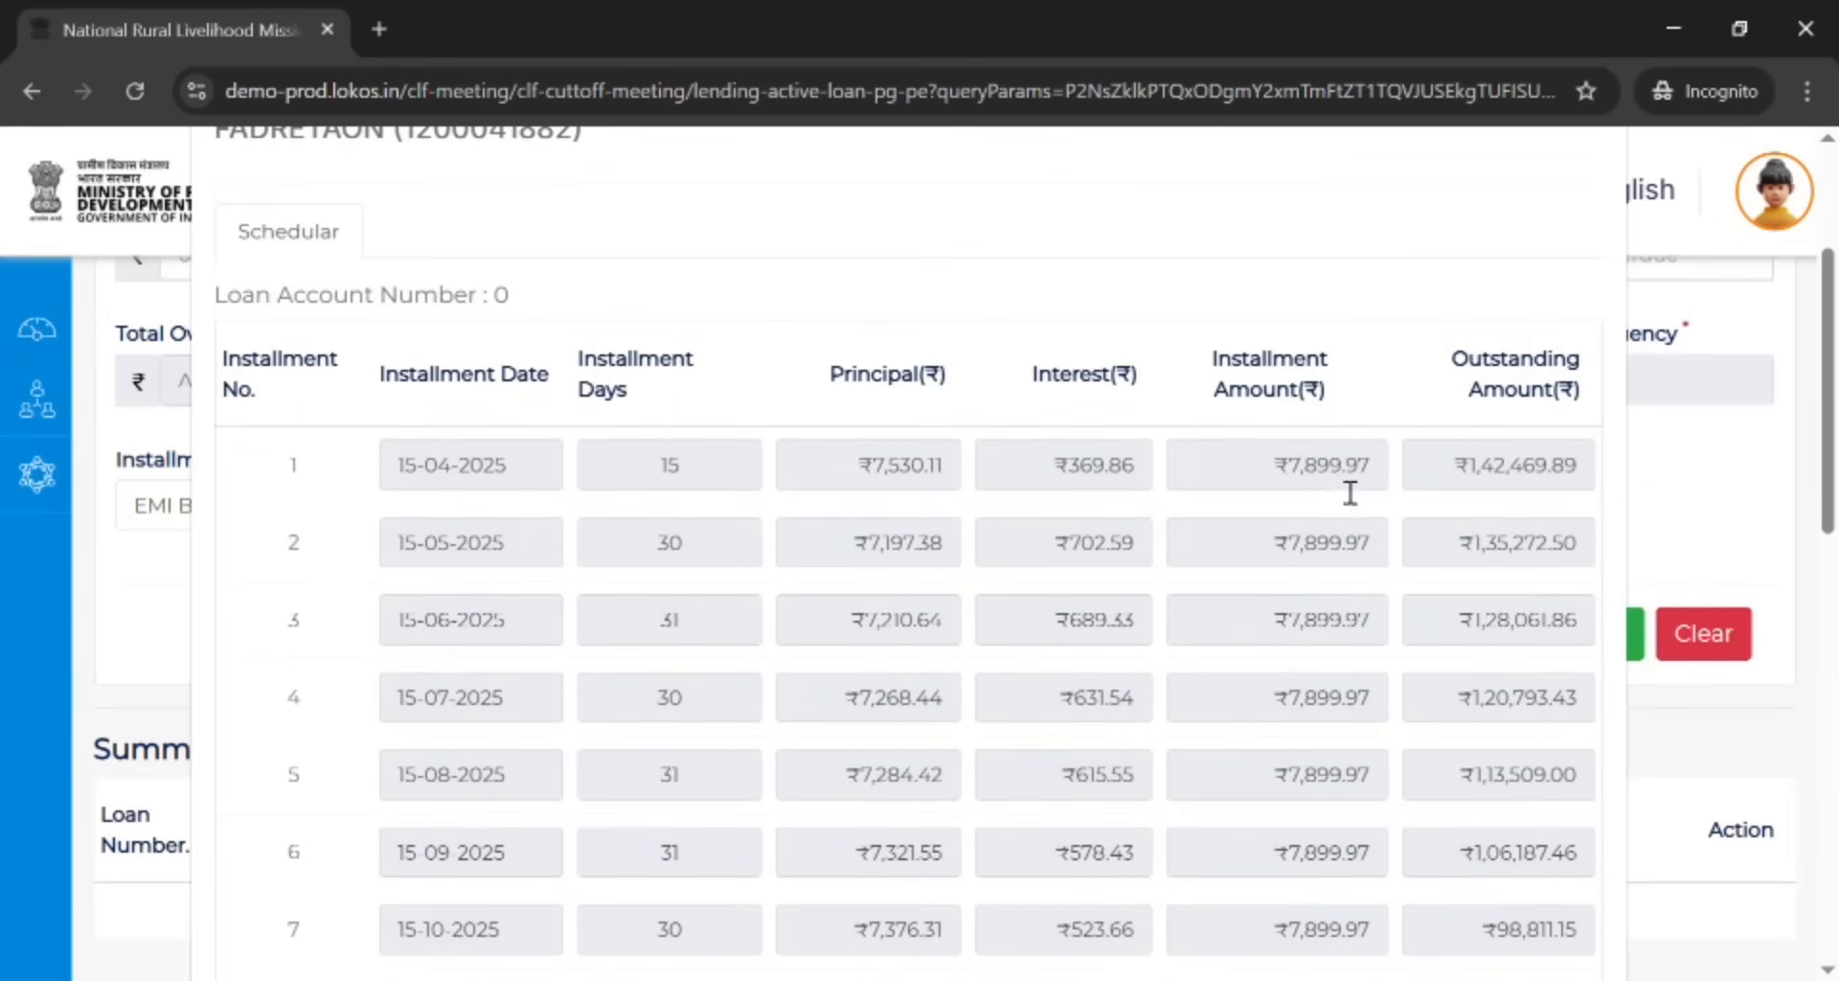
{"action": "scroll", "coordinate": [1371, 625], "scroll_direction": "down", "scroll_amount": 4}
{"action": "scroll", "coordinate": [1366, 555], "scroll_direction": "up", "scroll_amount": 2}
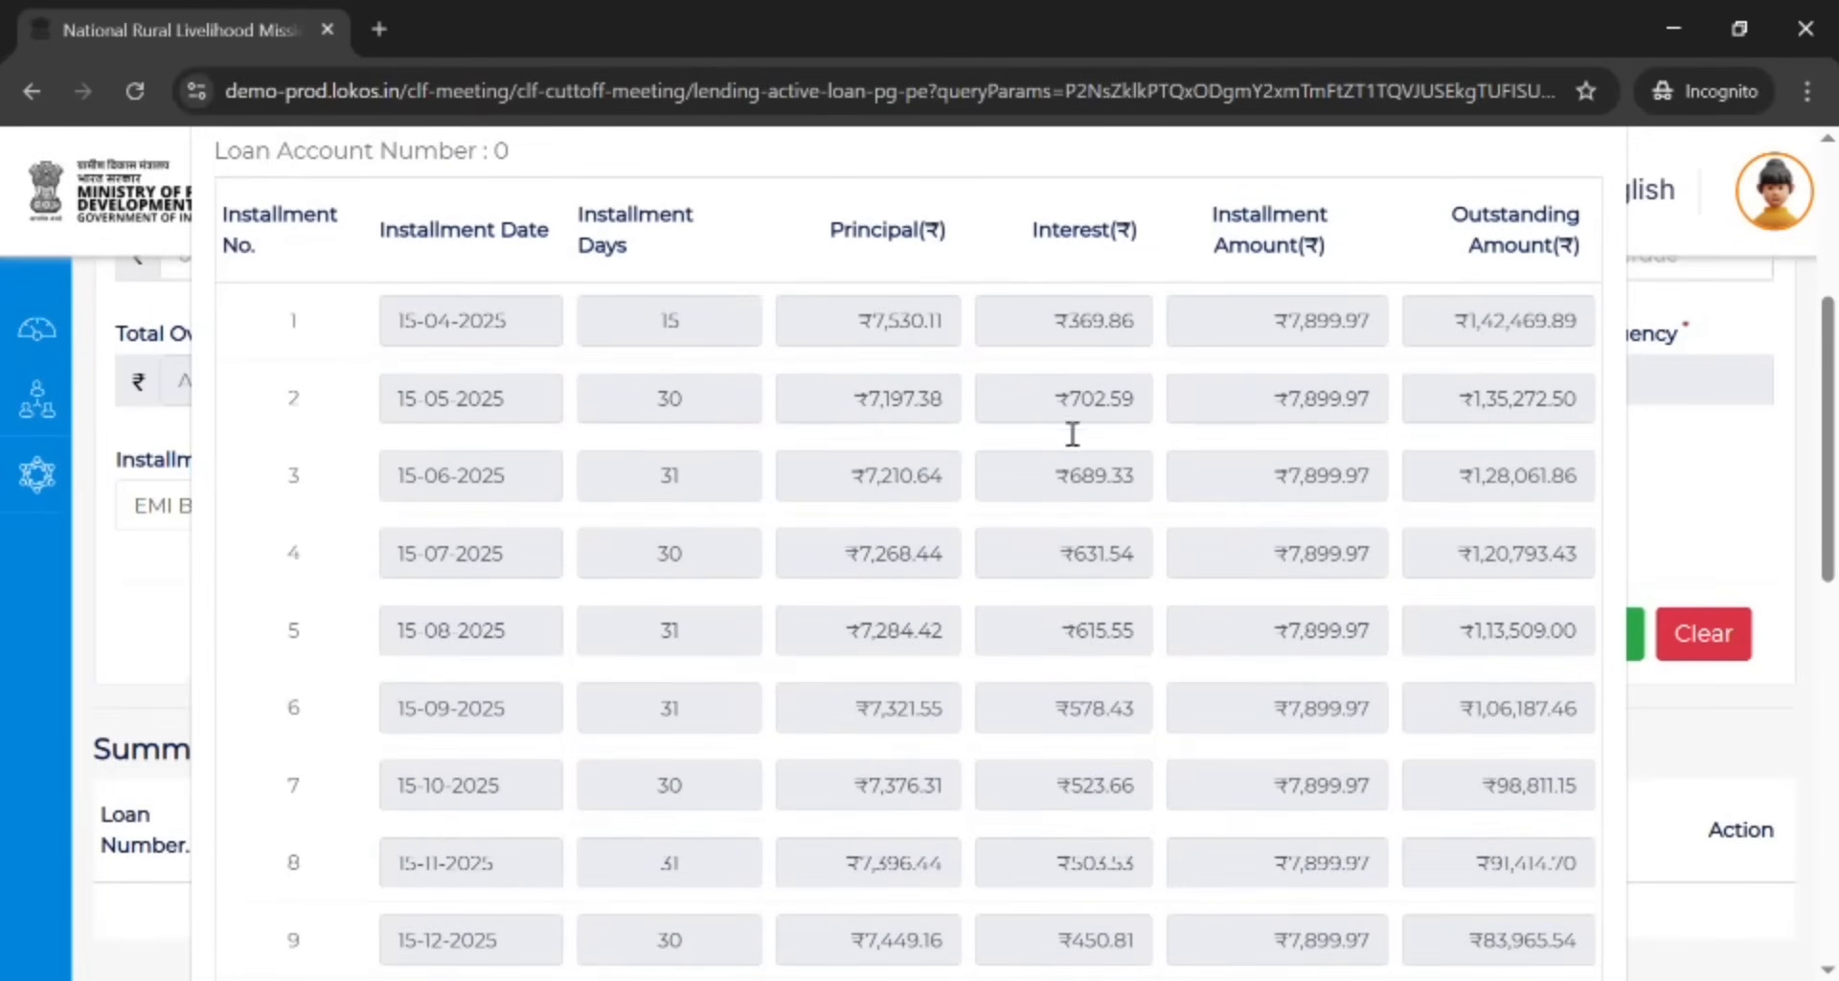
{"action": "scroll", "coordinate": [1125, 594], "scroll_direction": "up", "scroll_amount": 5}
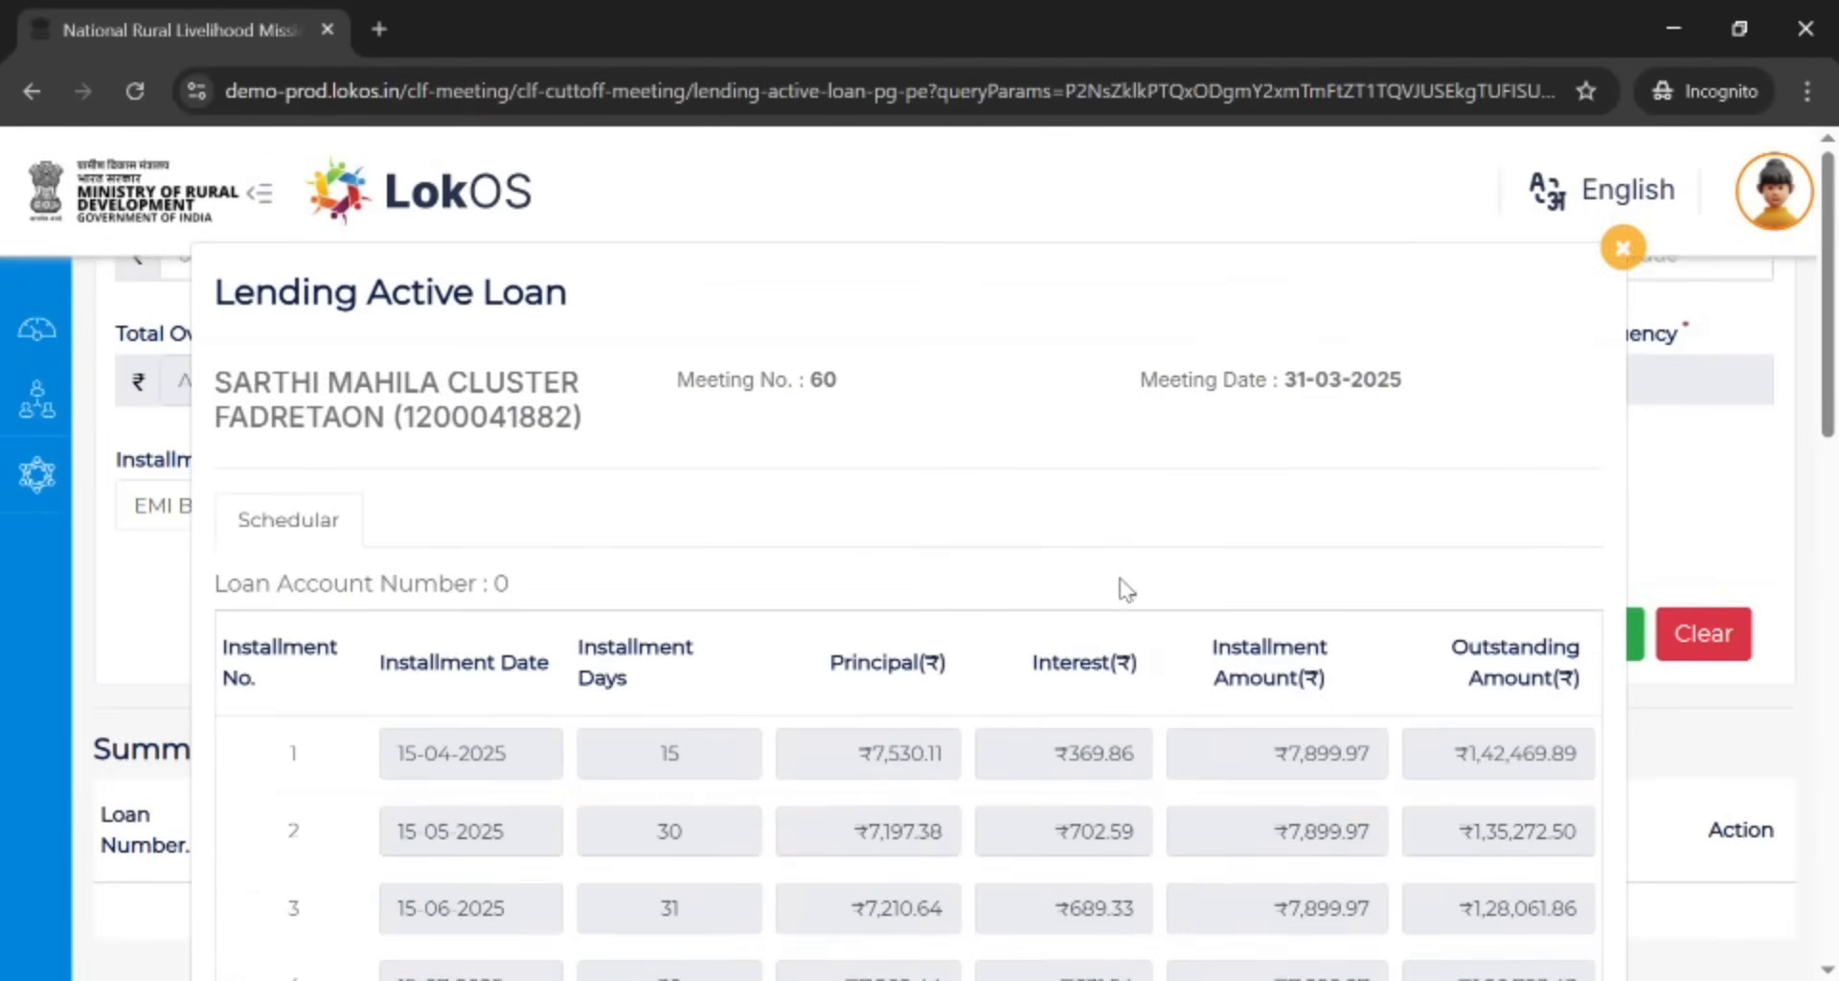
{"action": "left_click", "coordinate": [1625, 249]}
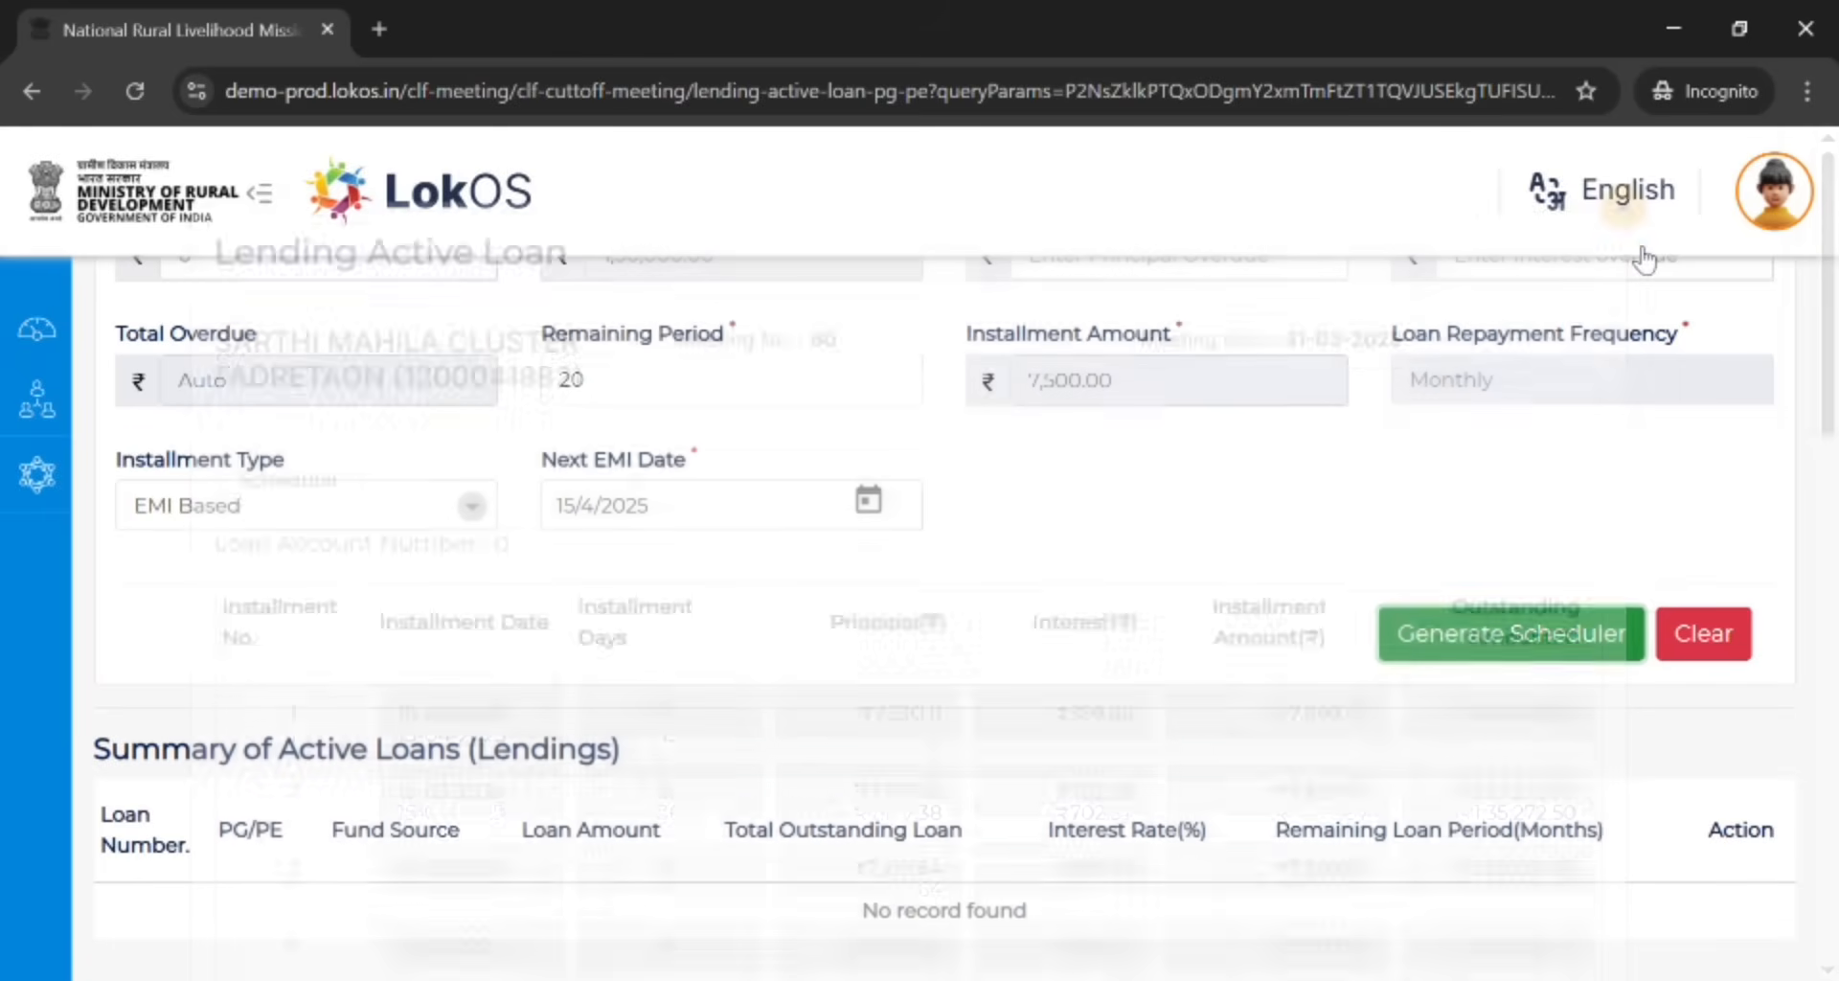
Change the installment type to Fixed Principal Based and generate the repayment schedule to examine its installments
{"action": "left_click", "coordinate": [206, 503]}
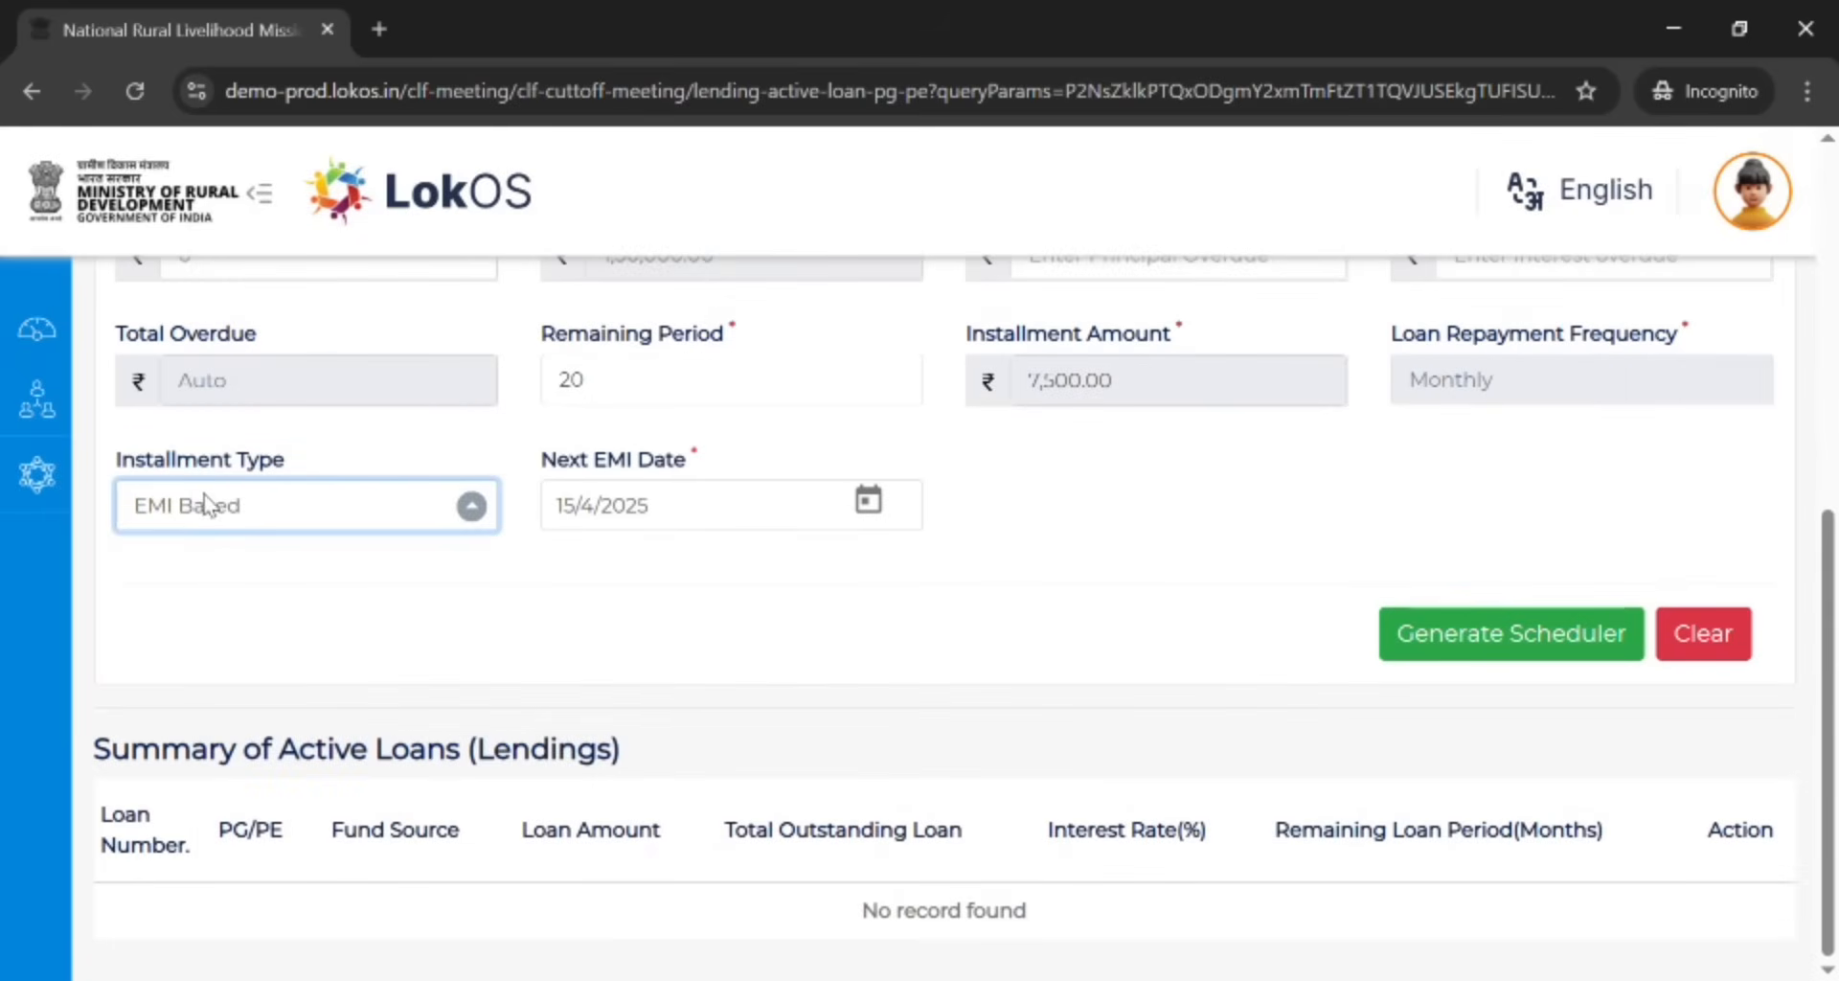
{"action": "left_click", "coordinate": [213, 583]}
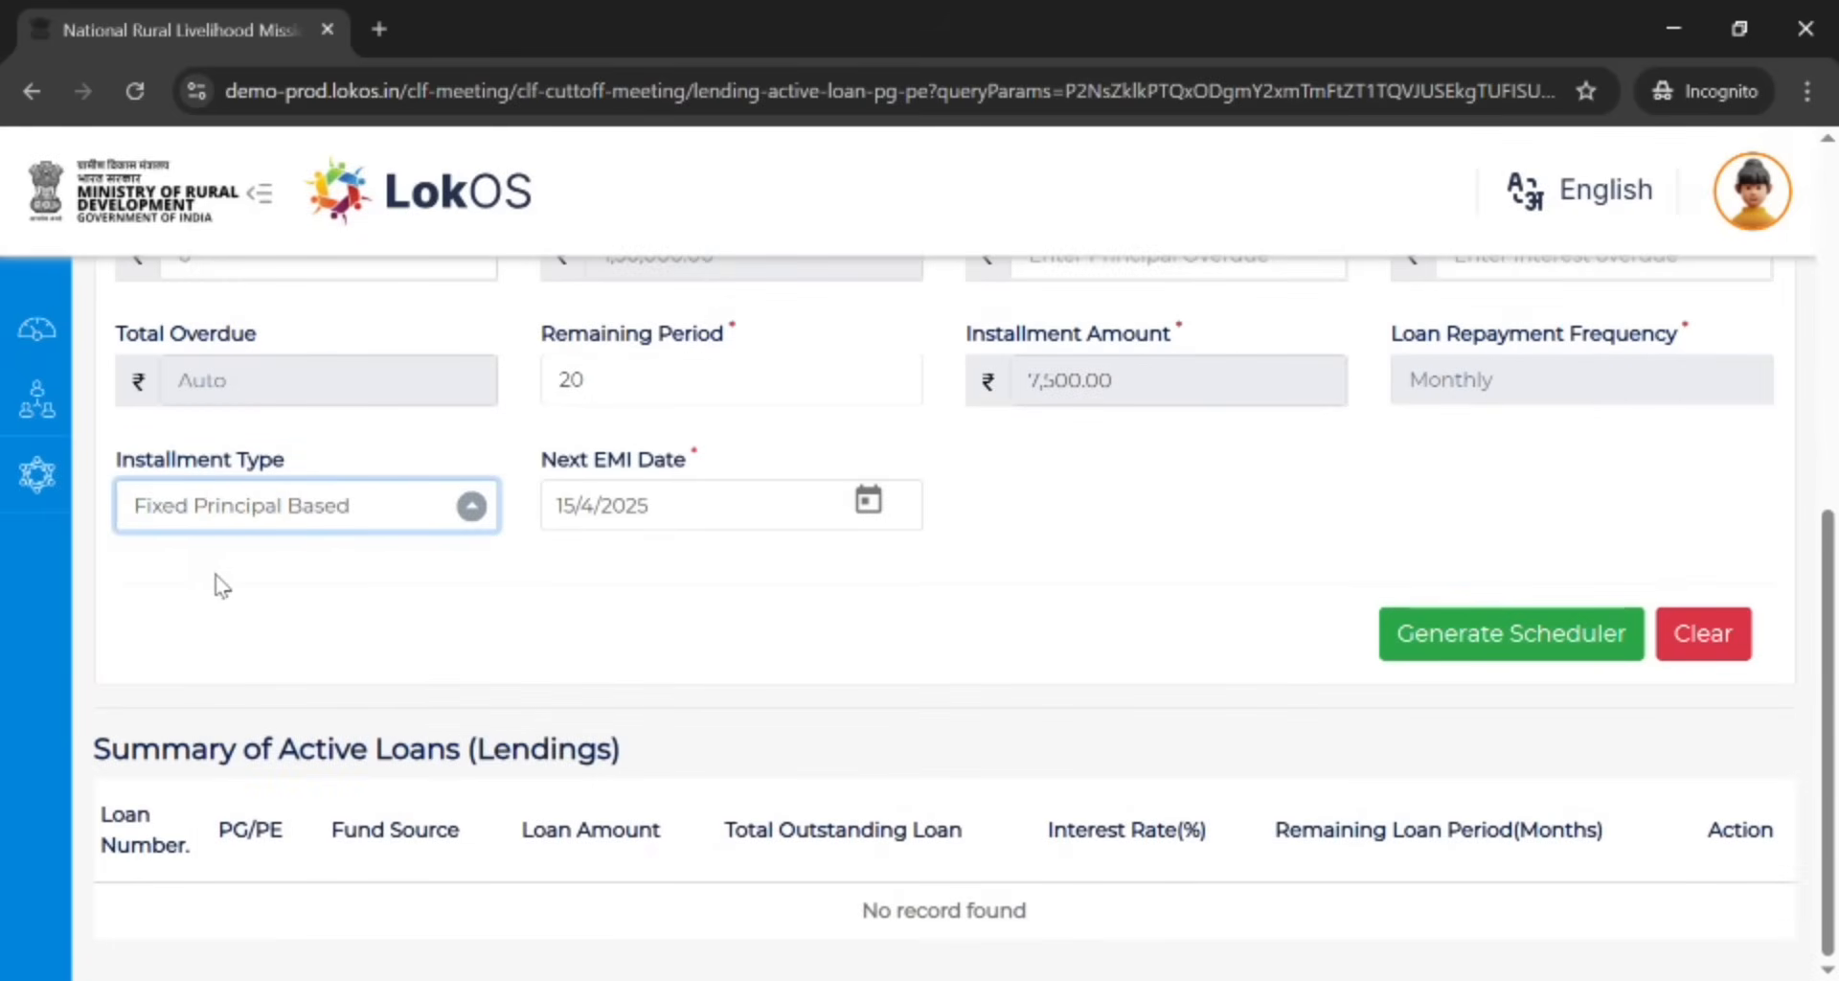
{"action": "left_click", "coordinate": [1511, 636]}
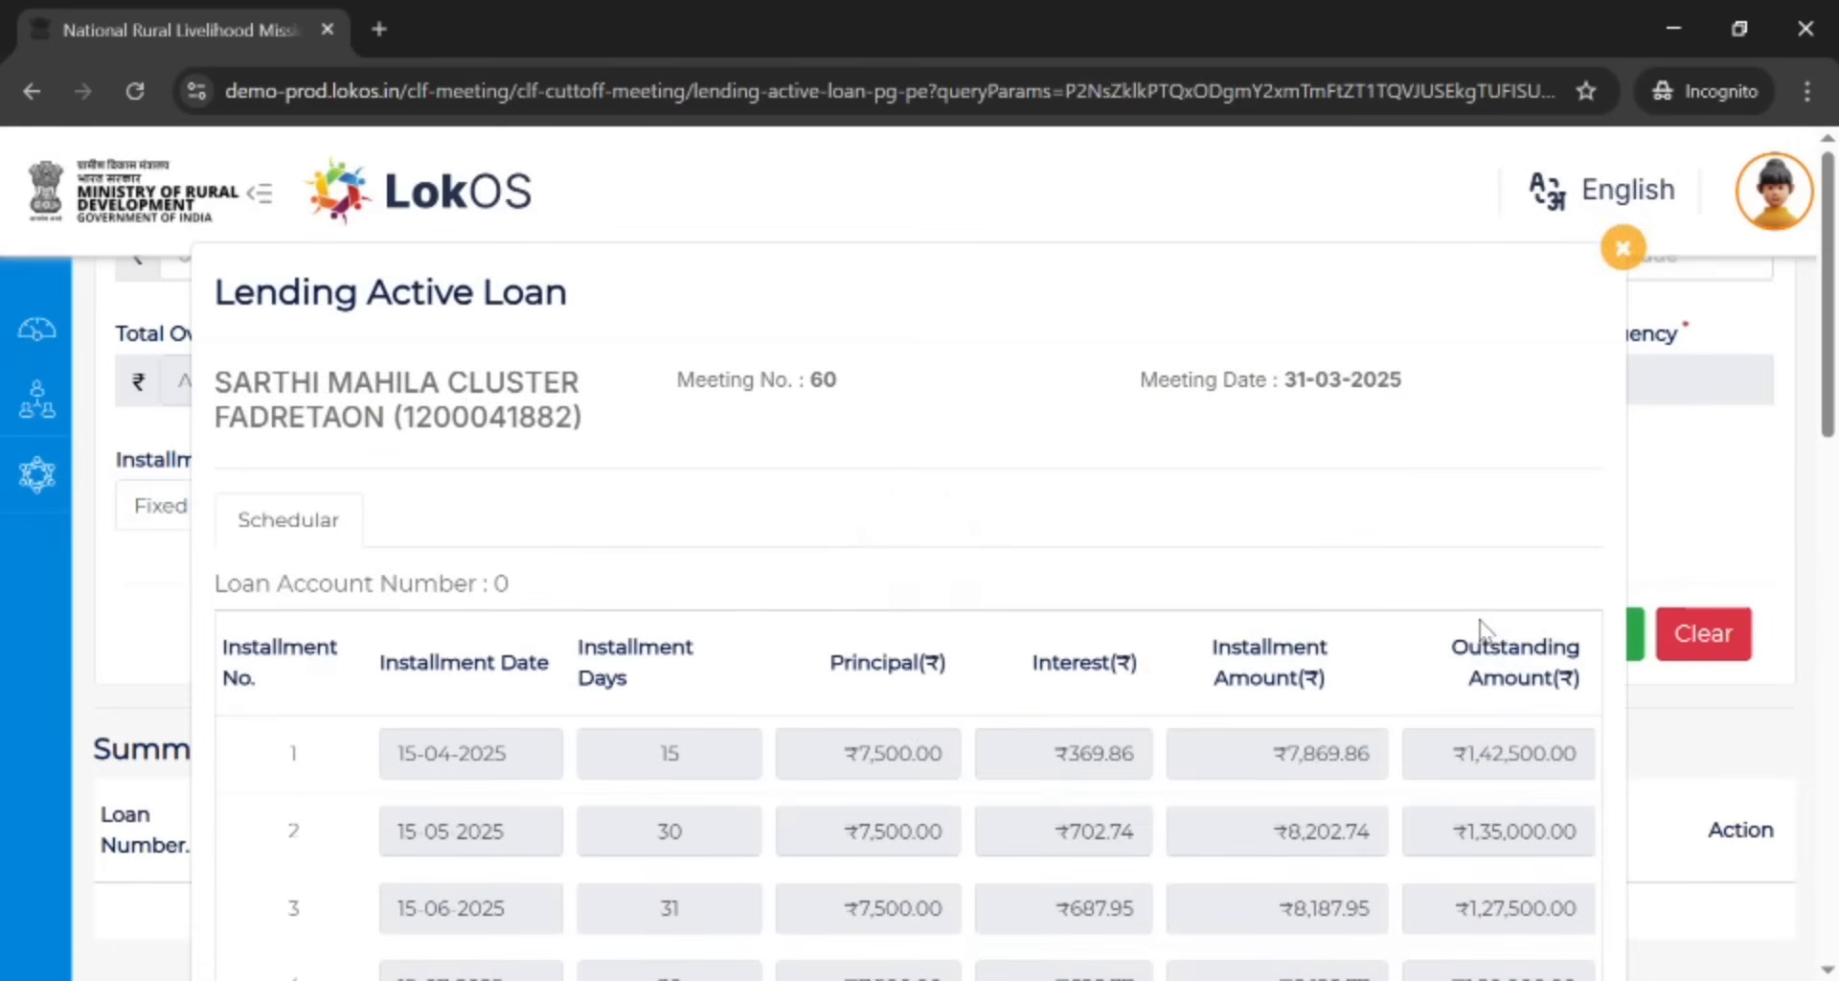
{"action": "scroll", "coordinate": [1190, 644], "scroll_direction": "down", "scroll_amount": 6}
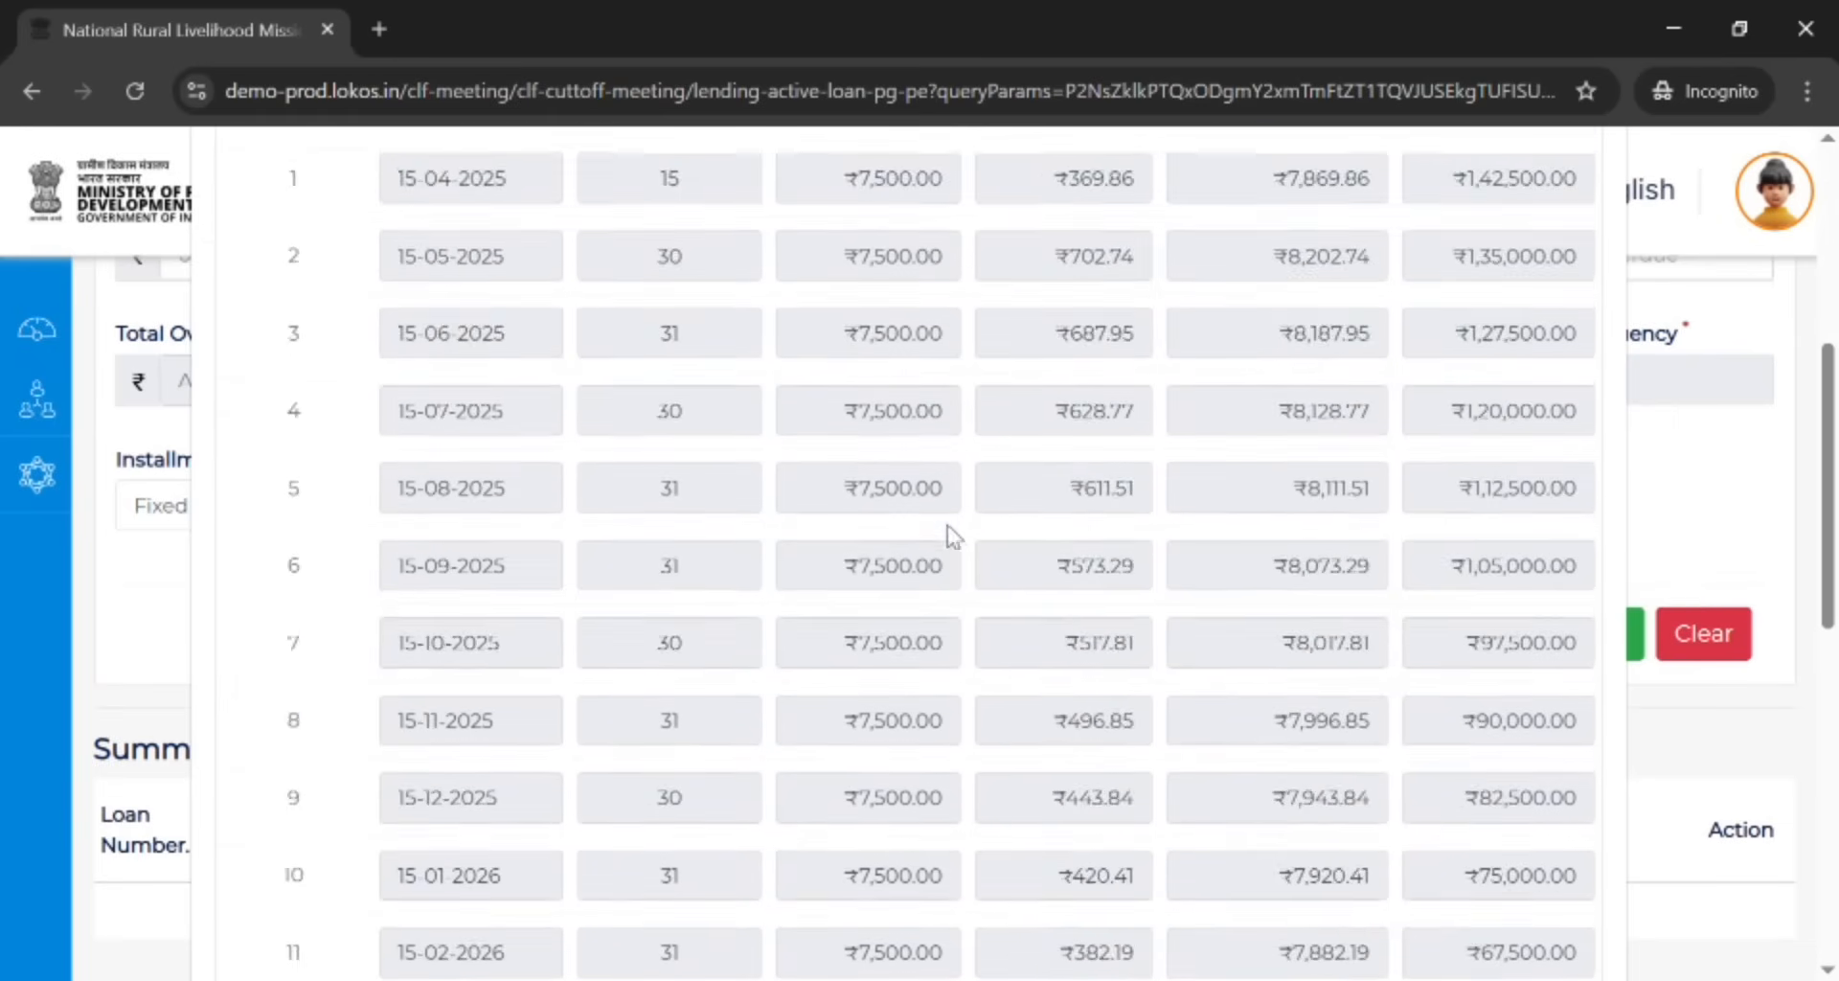
{"action": "scroll", "coordinate": [954, 537], "scroll_direction": "up", "scroll_amount": 3}
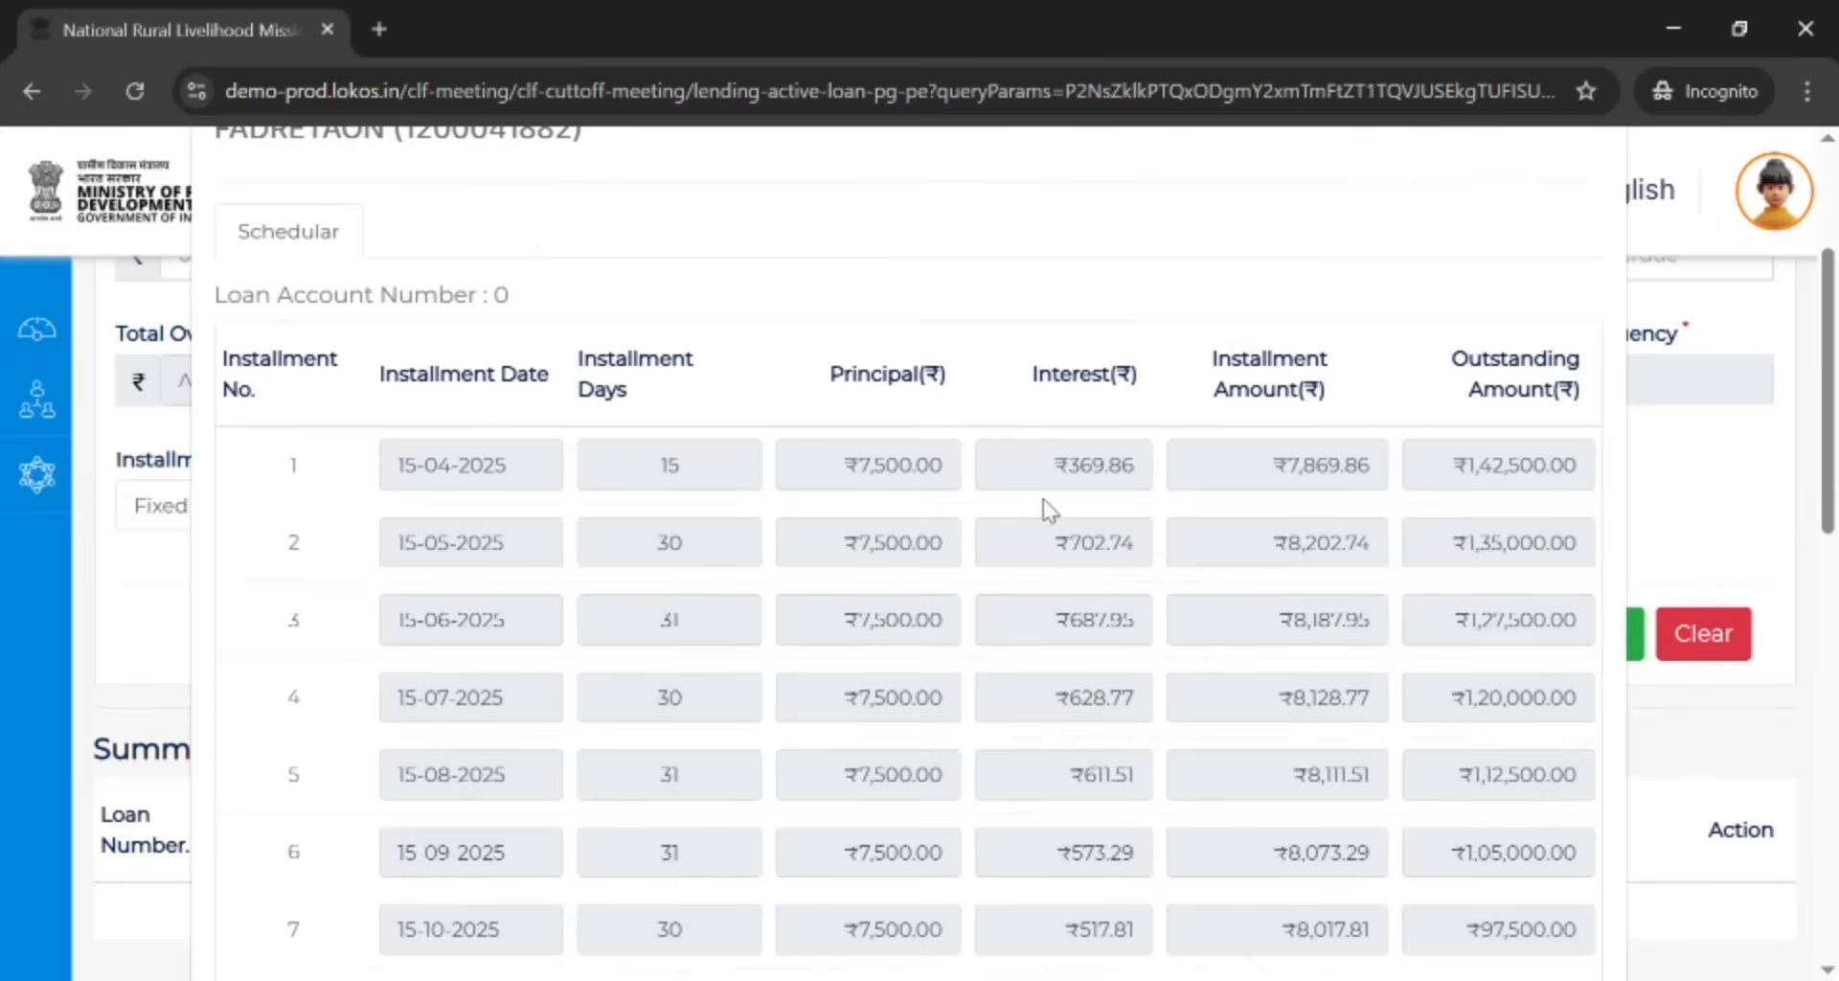
{"action": "scroll", "coordinate": [1041, 506], "scroll_direction": "up", "scroll_amount": 3}
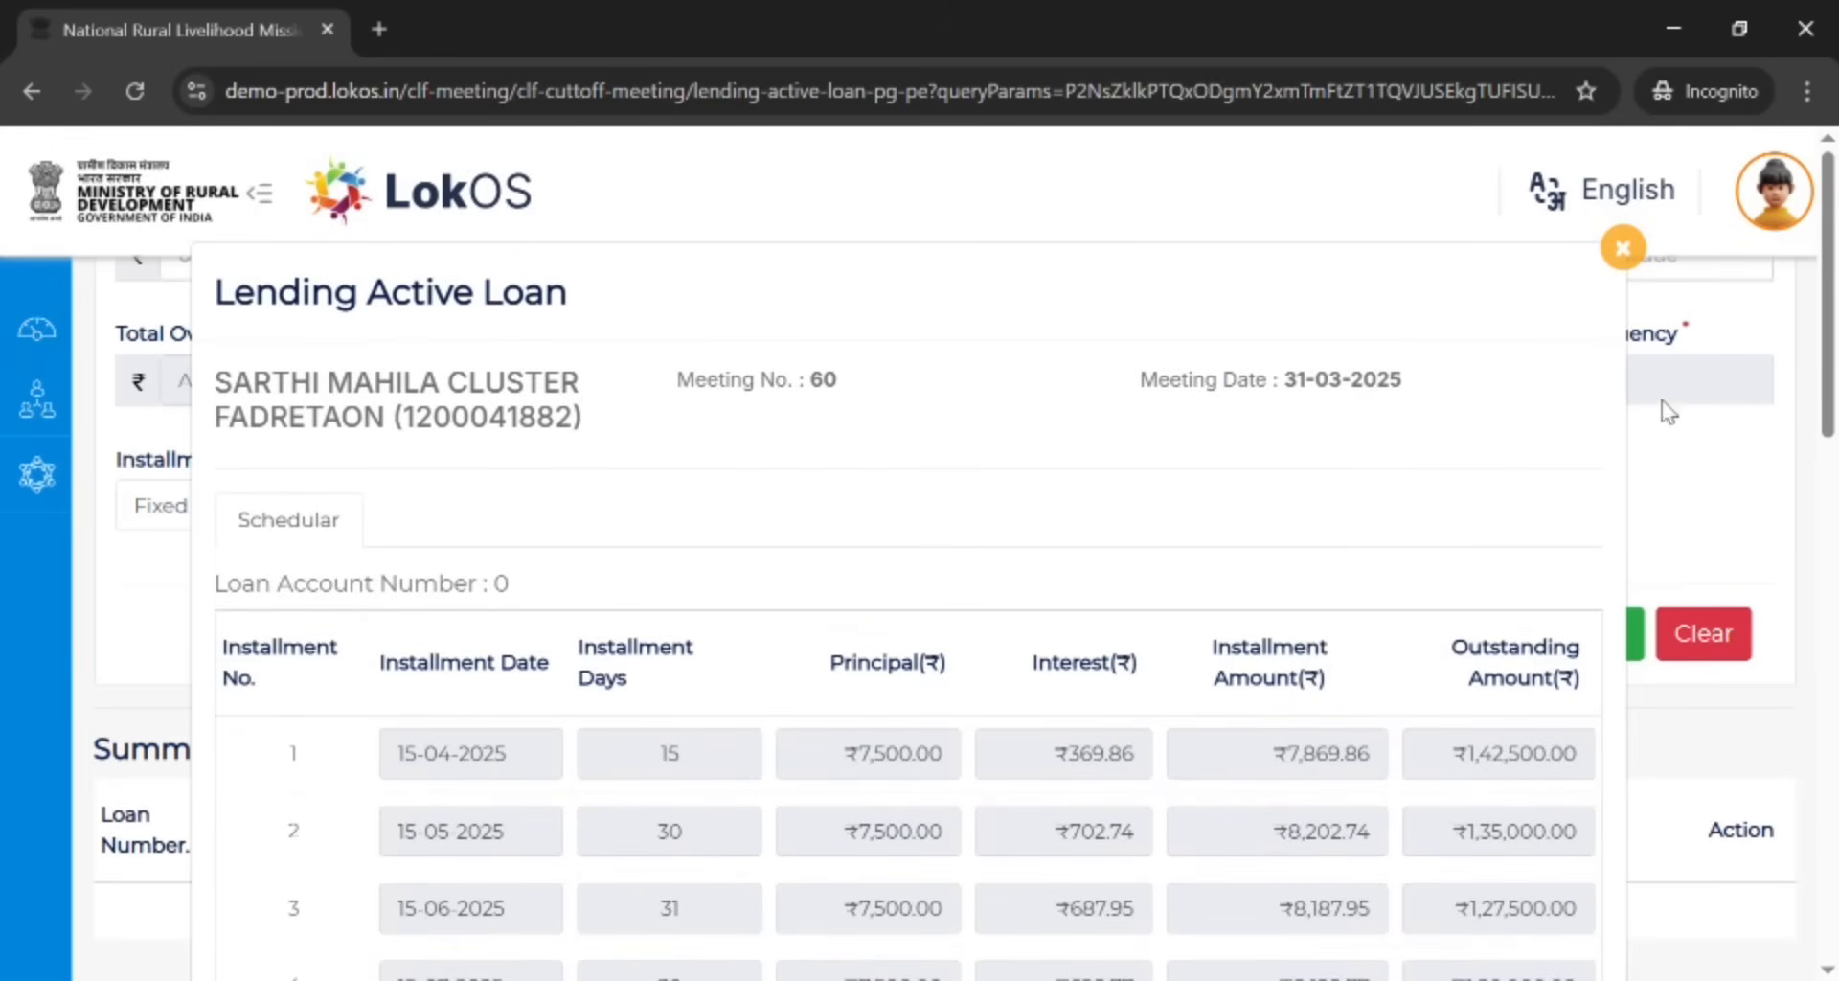
Try to save the fixed-principal repayment schedule
{"action": "scroll", "coordinate": [1462, 402], "scroll_direction": "down", "scroll_amount": 15}
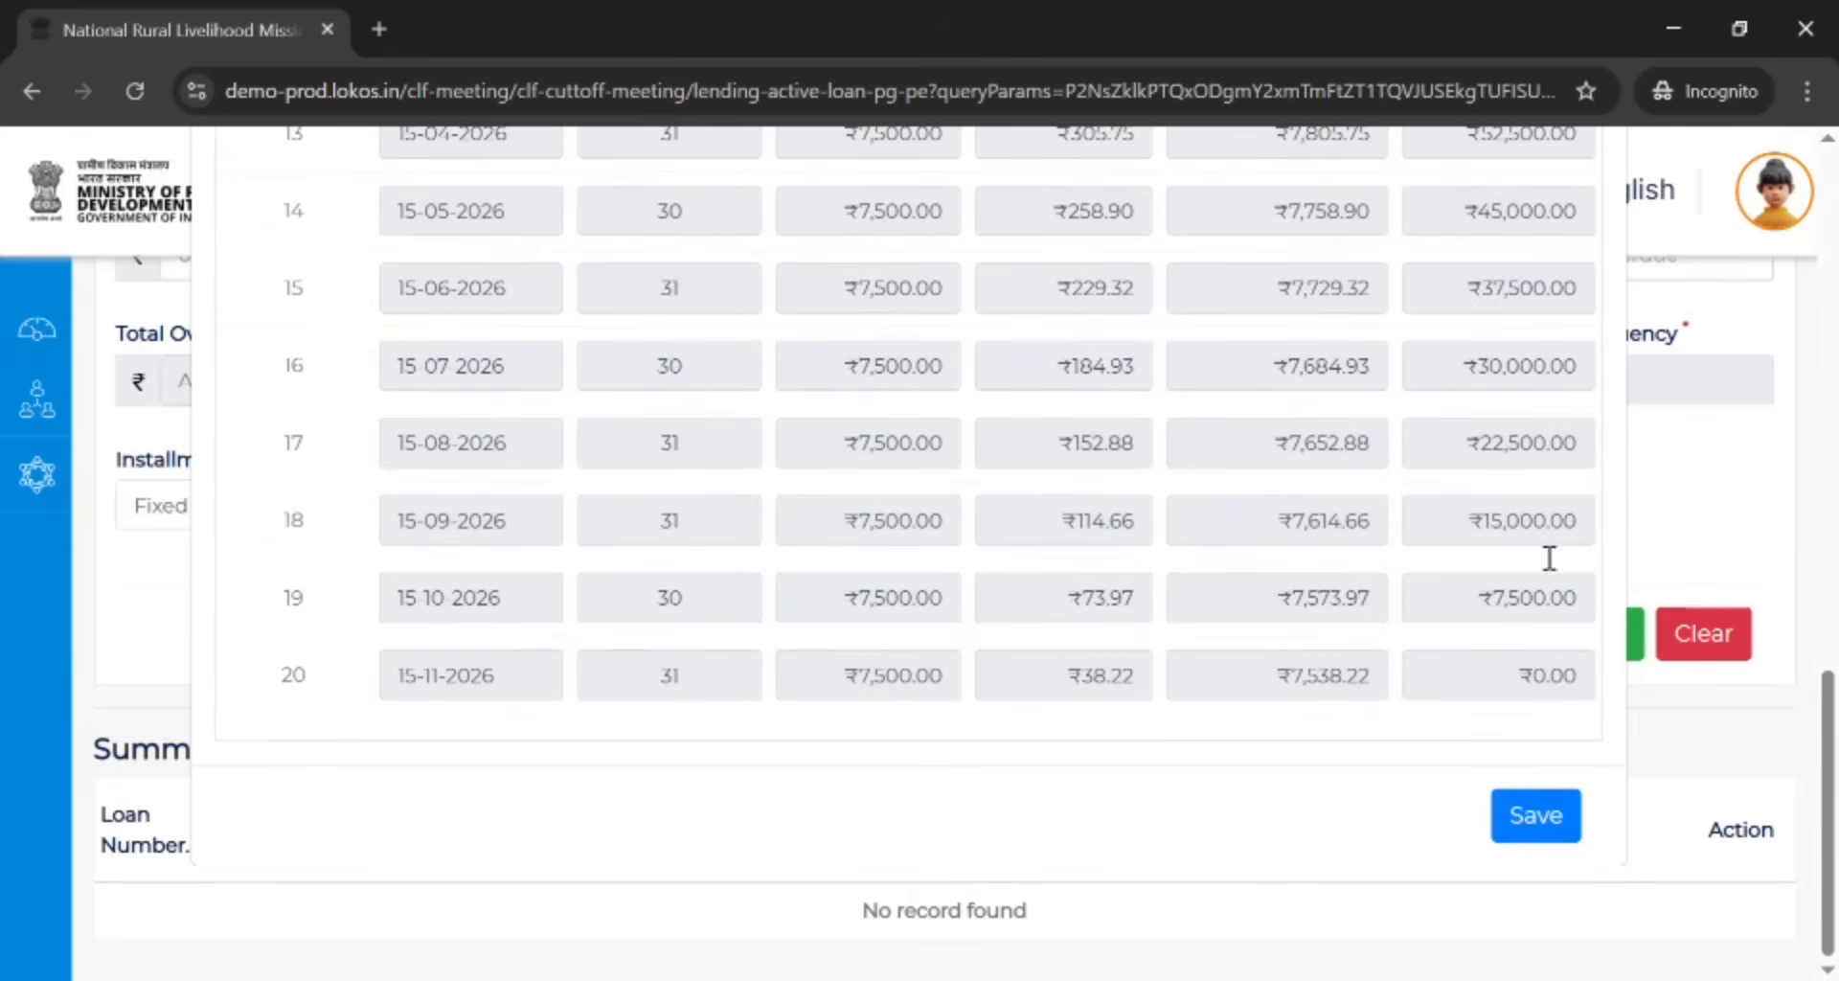
{"action": "left_click", "coordinate": [1571, 814]}
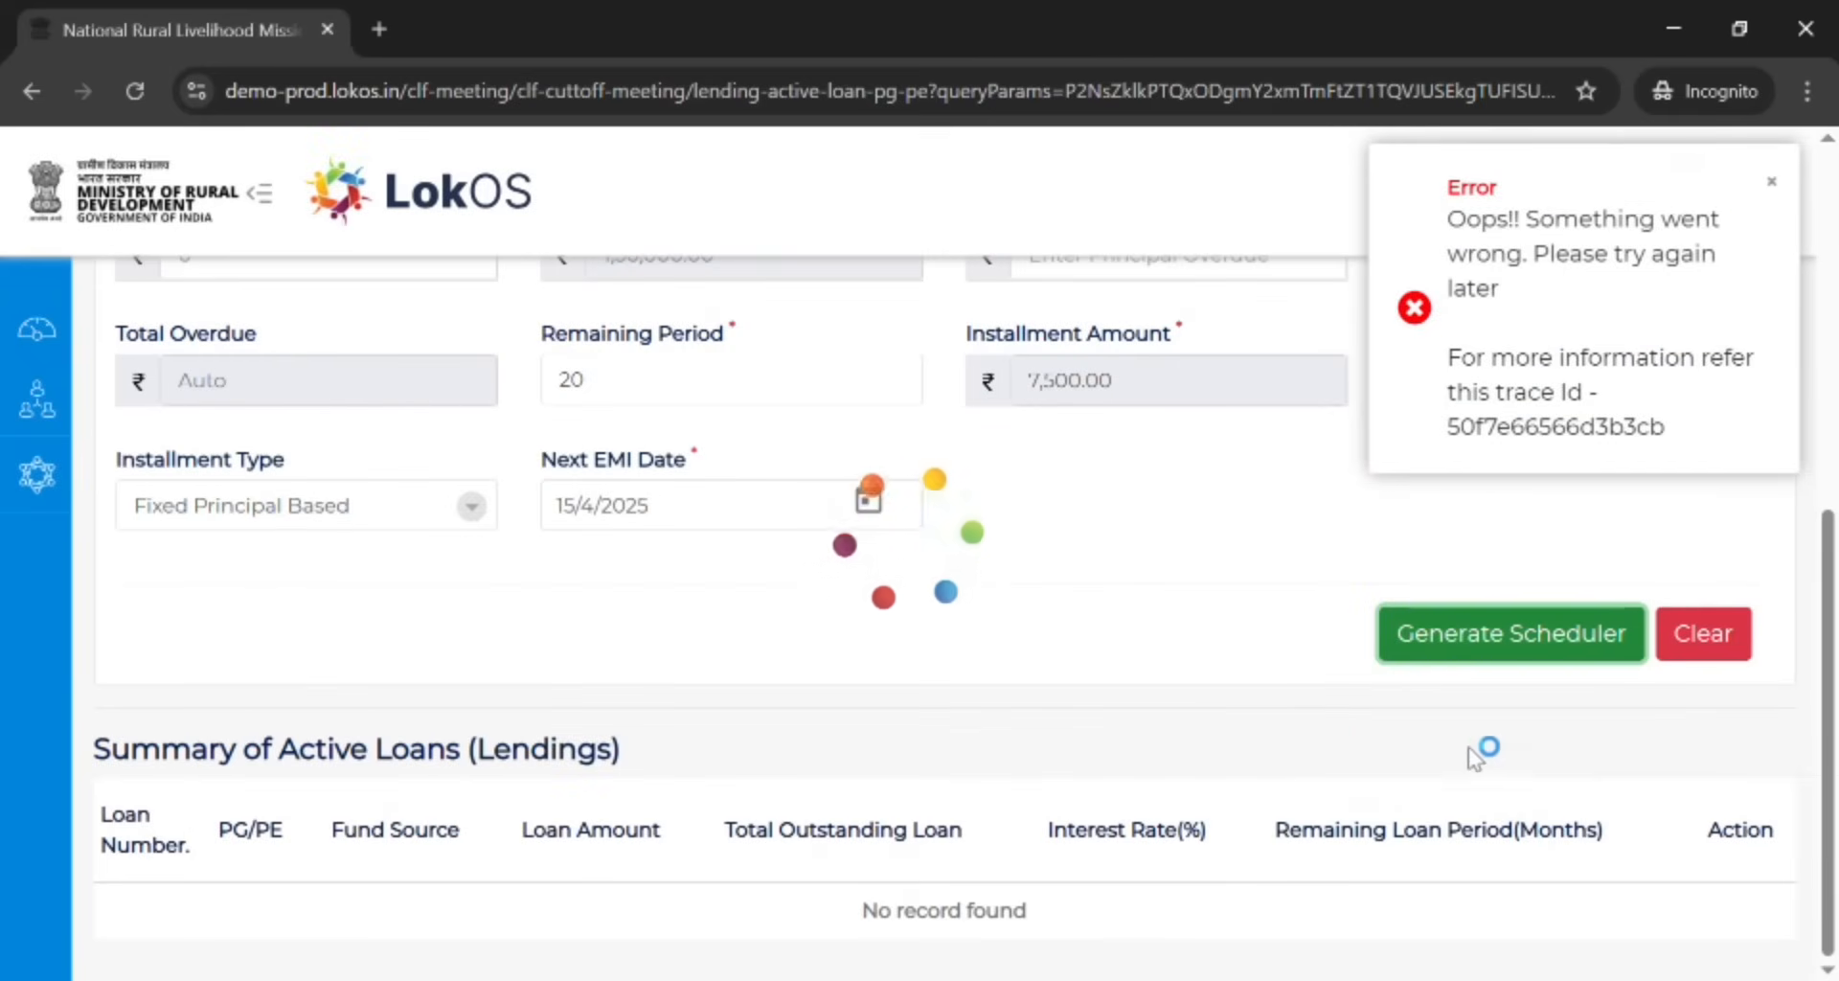
{"action": "left_click", "coordinate": [1411, 308]}
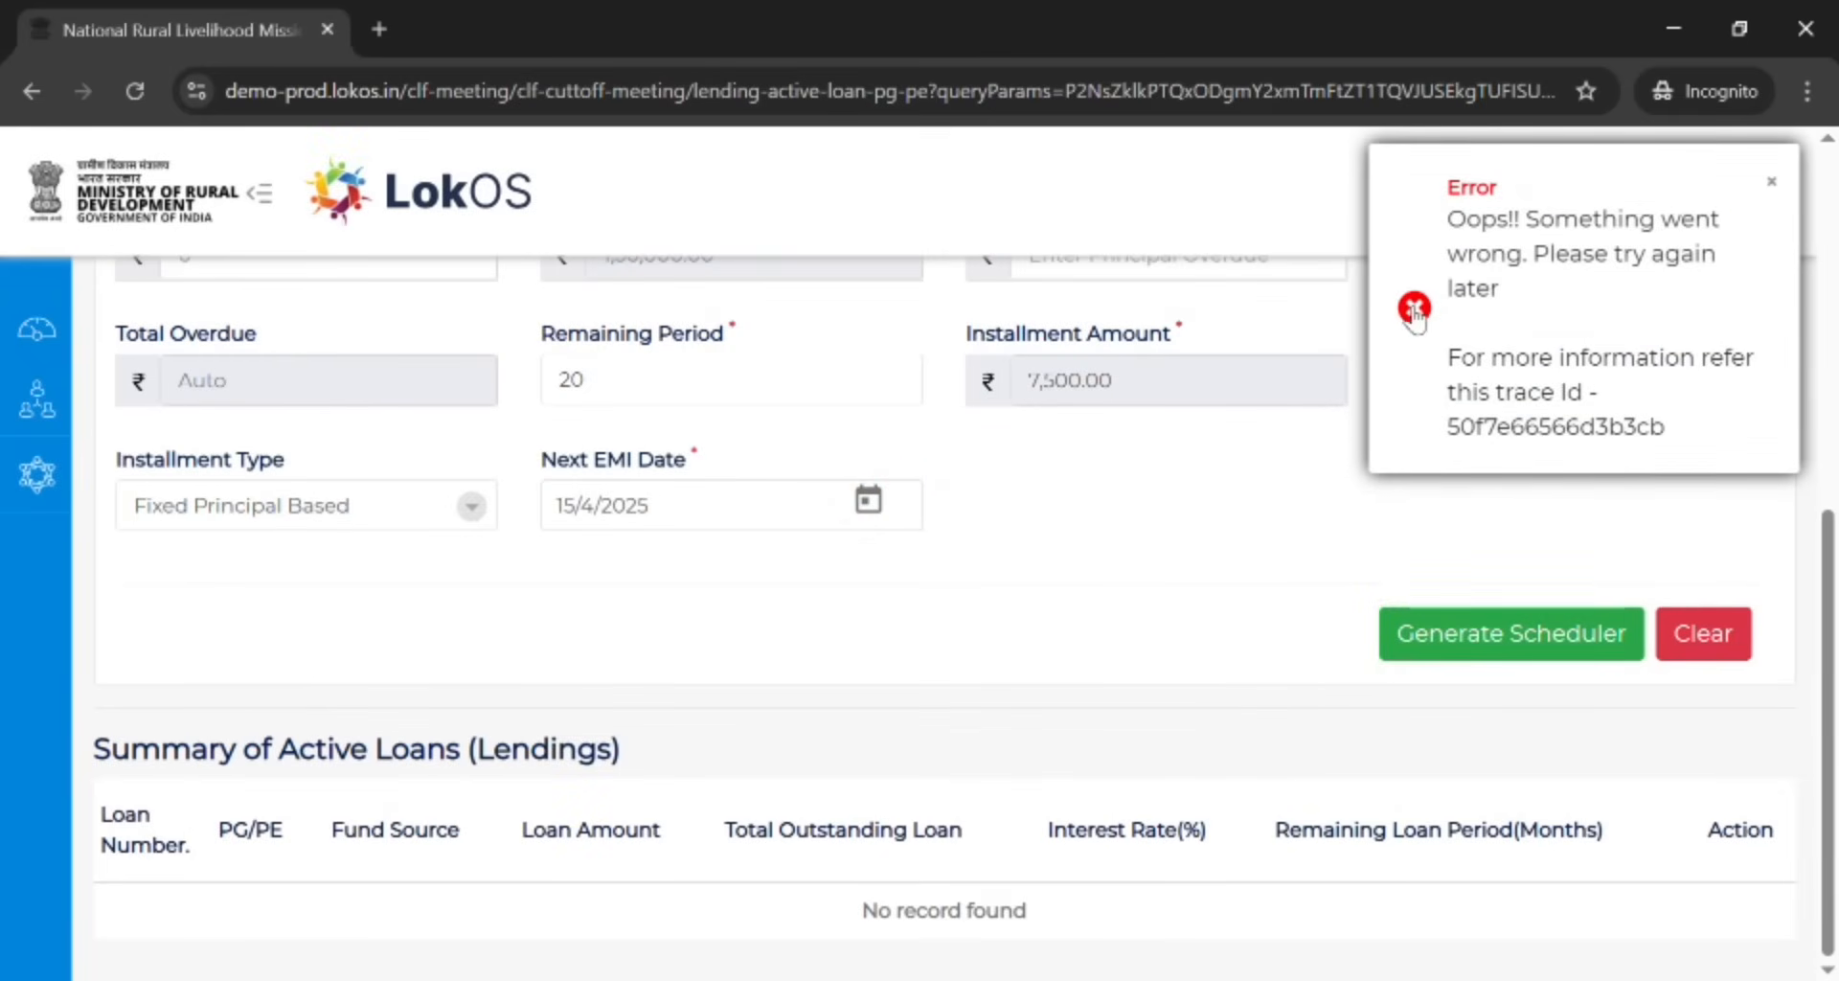
Generate the fixed-principal schedule again and retry saving it
{"action": "left_click", "coordinate": [1519, 637]}
{"action": "scroll", "coordinate": [855, 747], "scroll_direction": "down", "scroll_amount": 15}
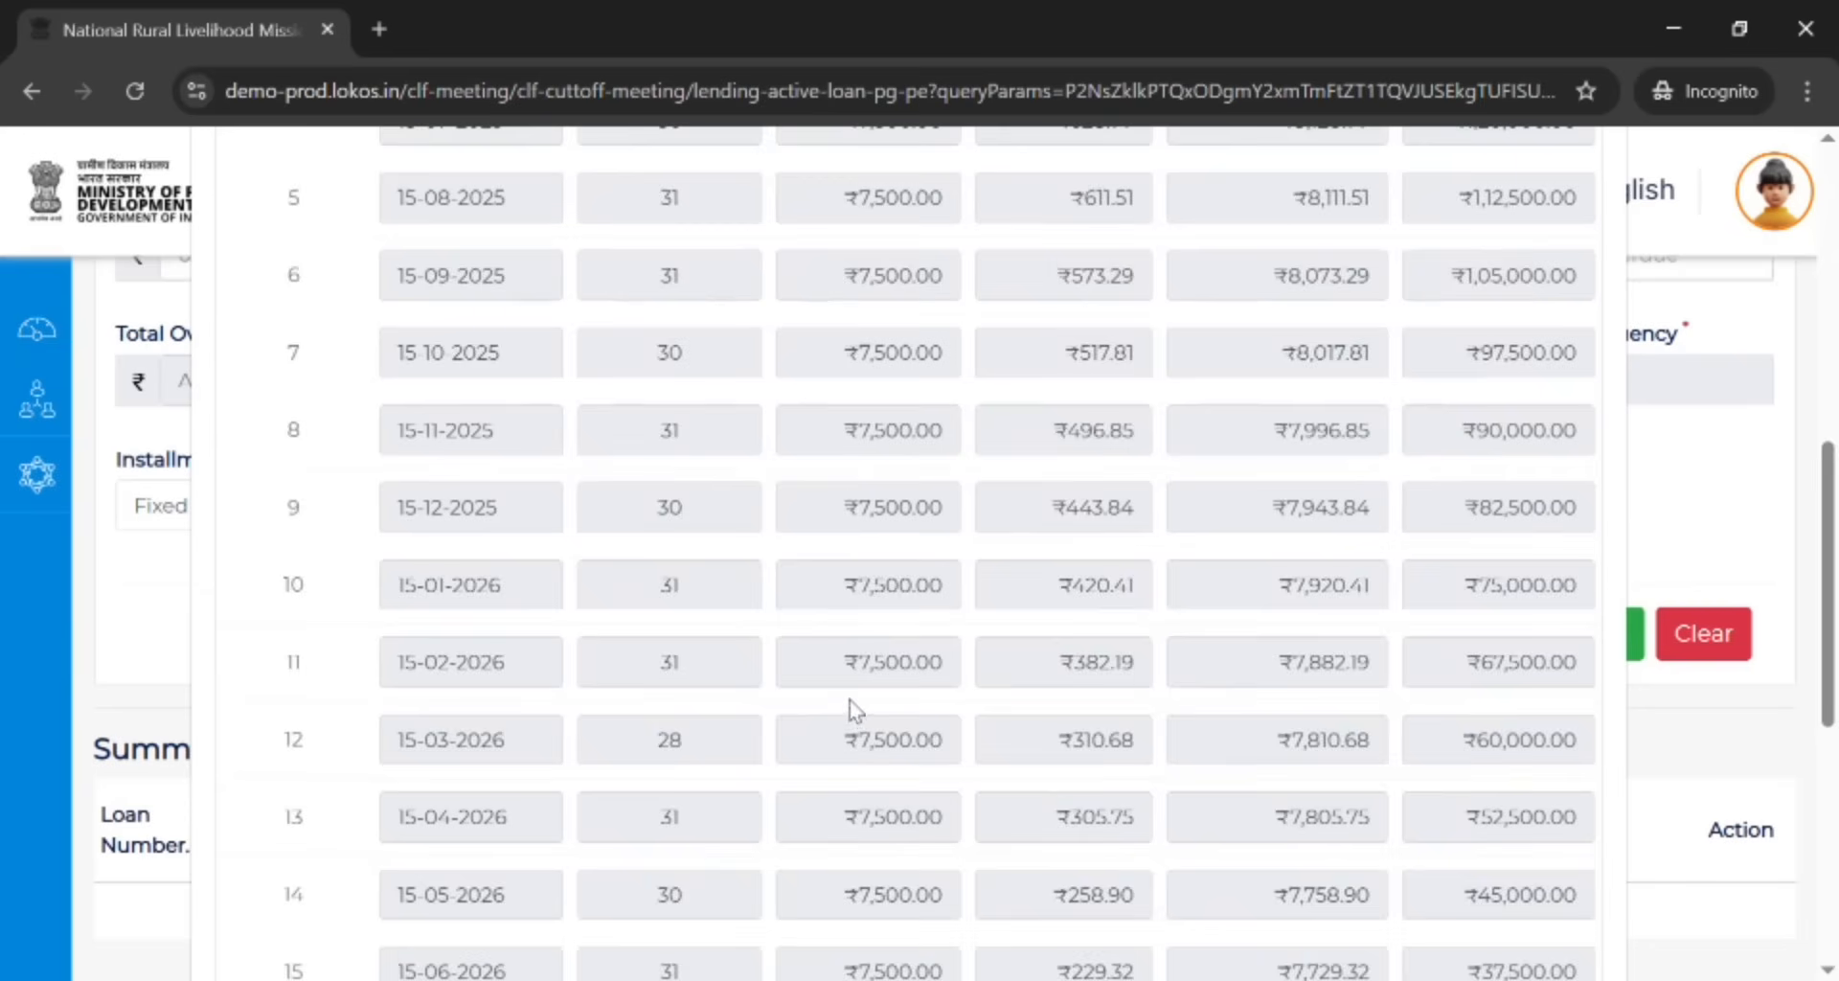
{"action": "left_click", "coordinate": [1537, 817]}
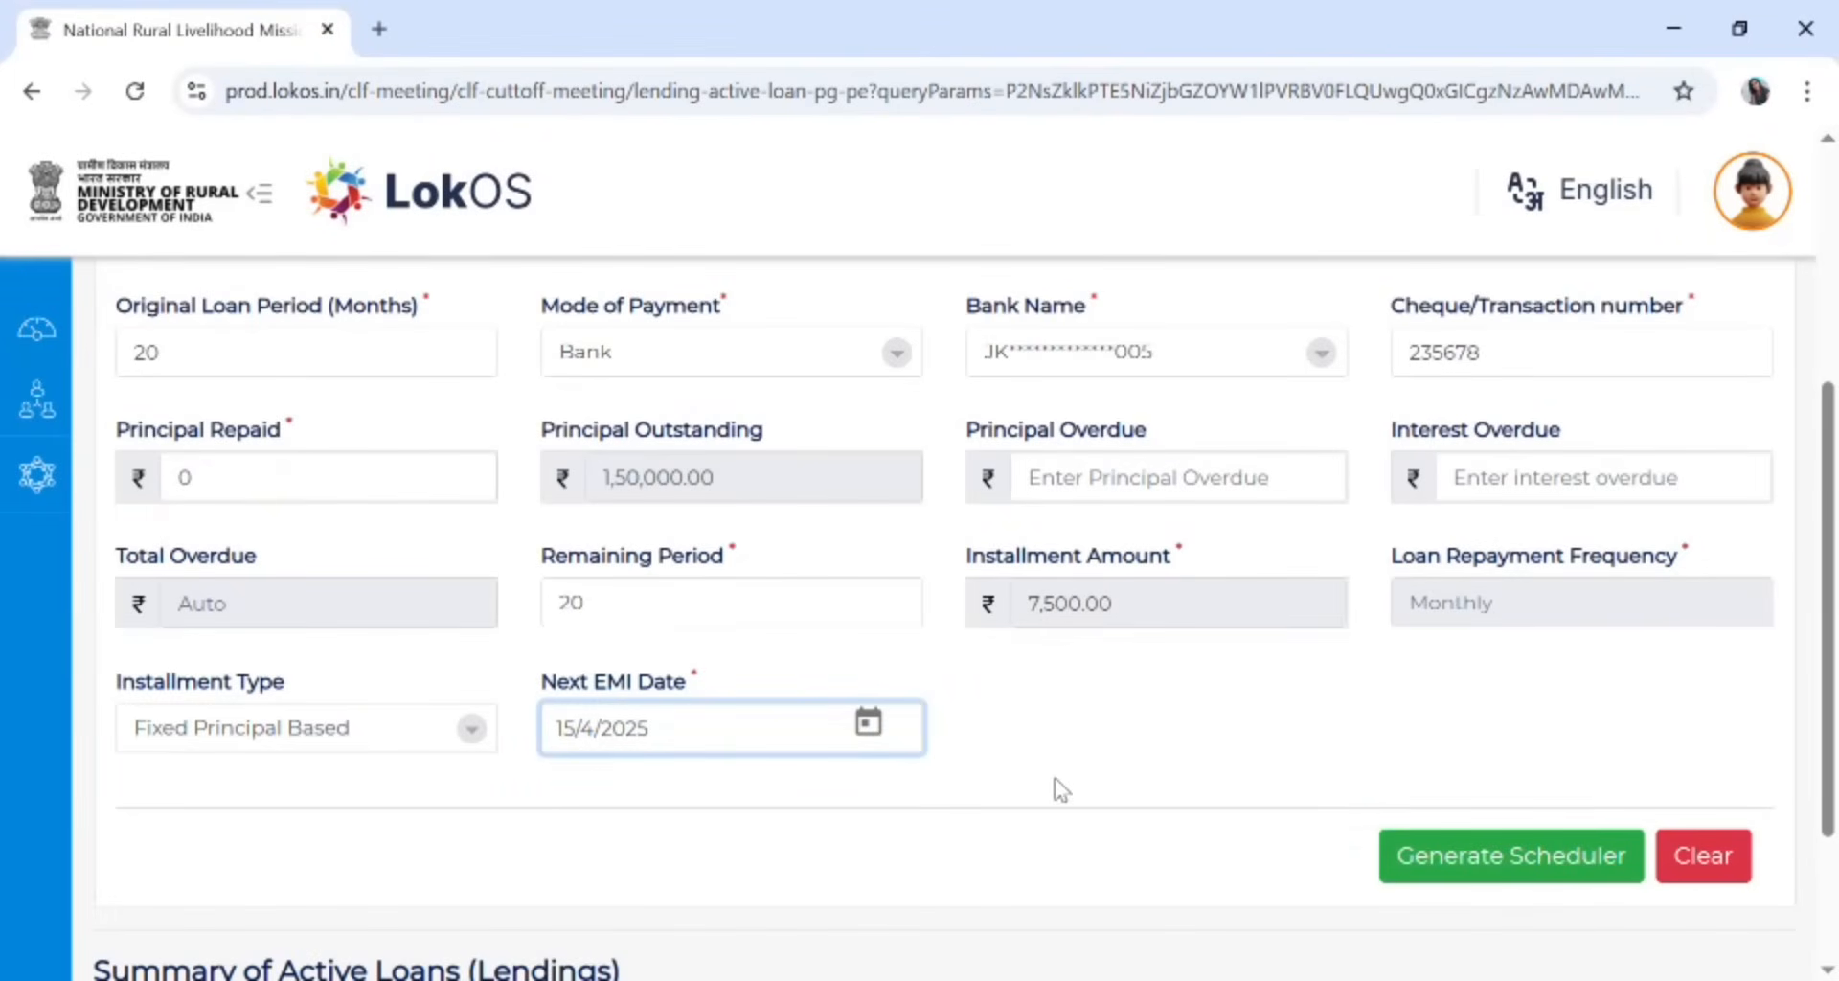
Generate the 20-month schedule for the completed ₹1,50,000 PG loan form, save it, and check the active loans summary
{"action": "left_click", "coordinate": [1455, 865]}
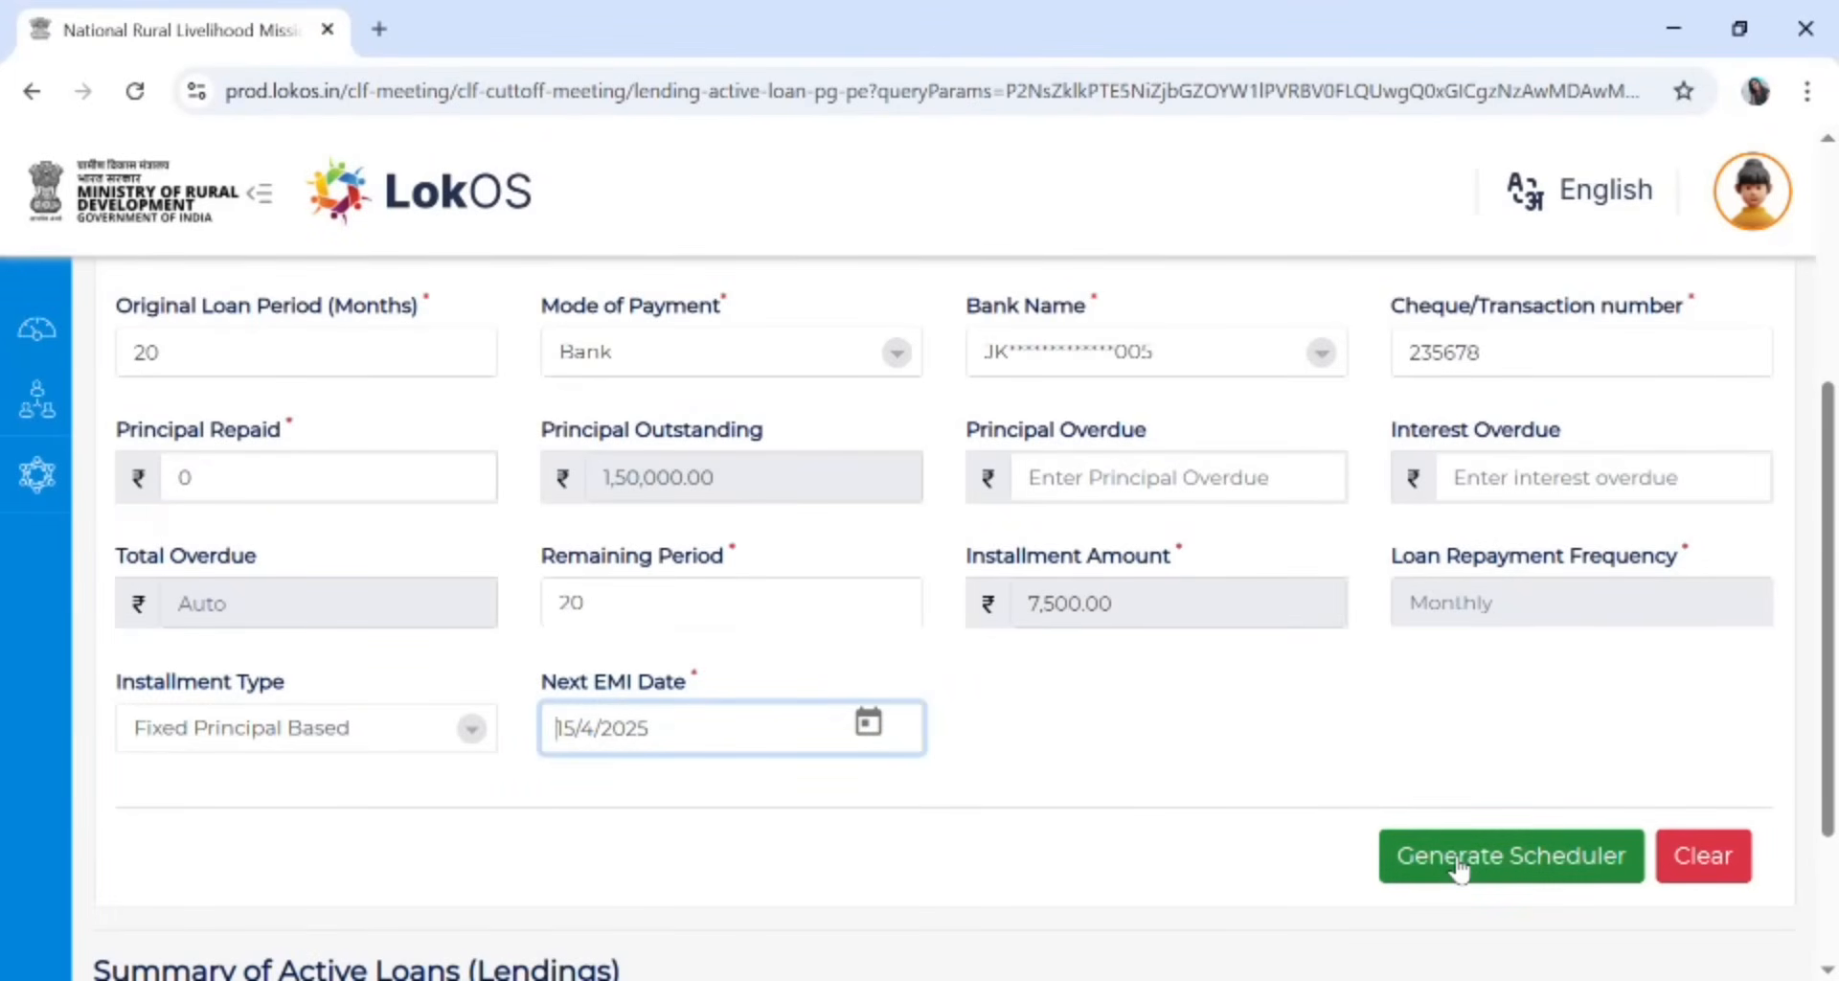
{"action": "scroll", "coordinate": [1193, 656], "scroll_direction": "down", "scroll_amount": 2}
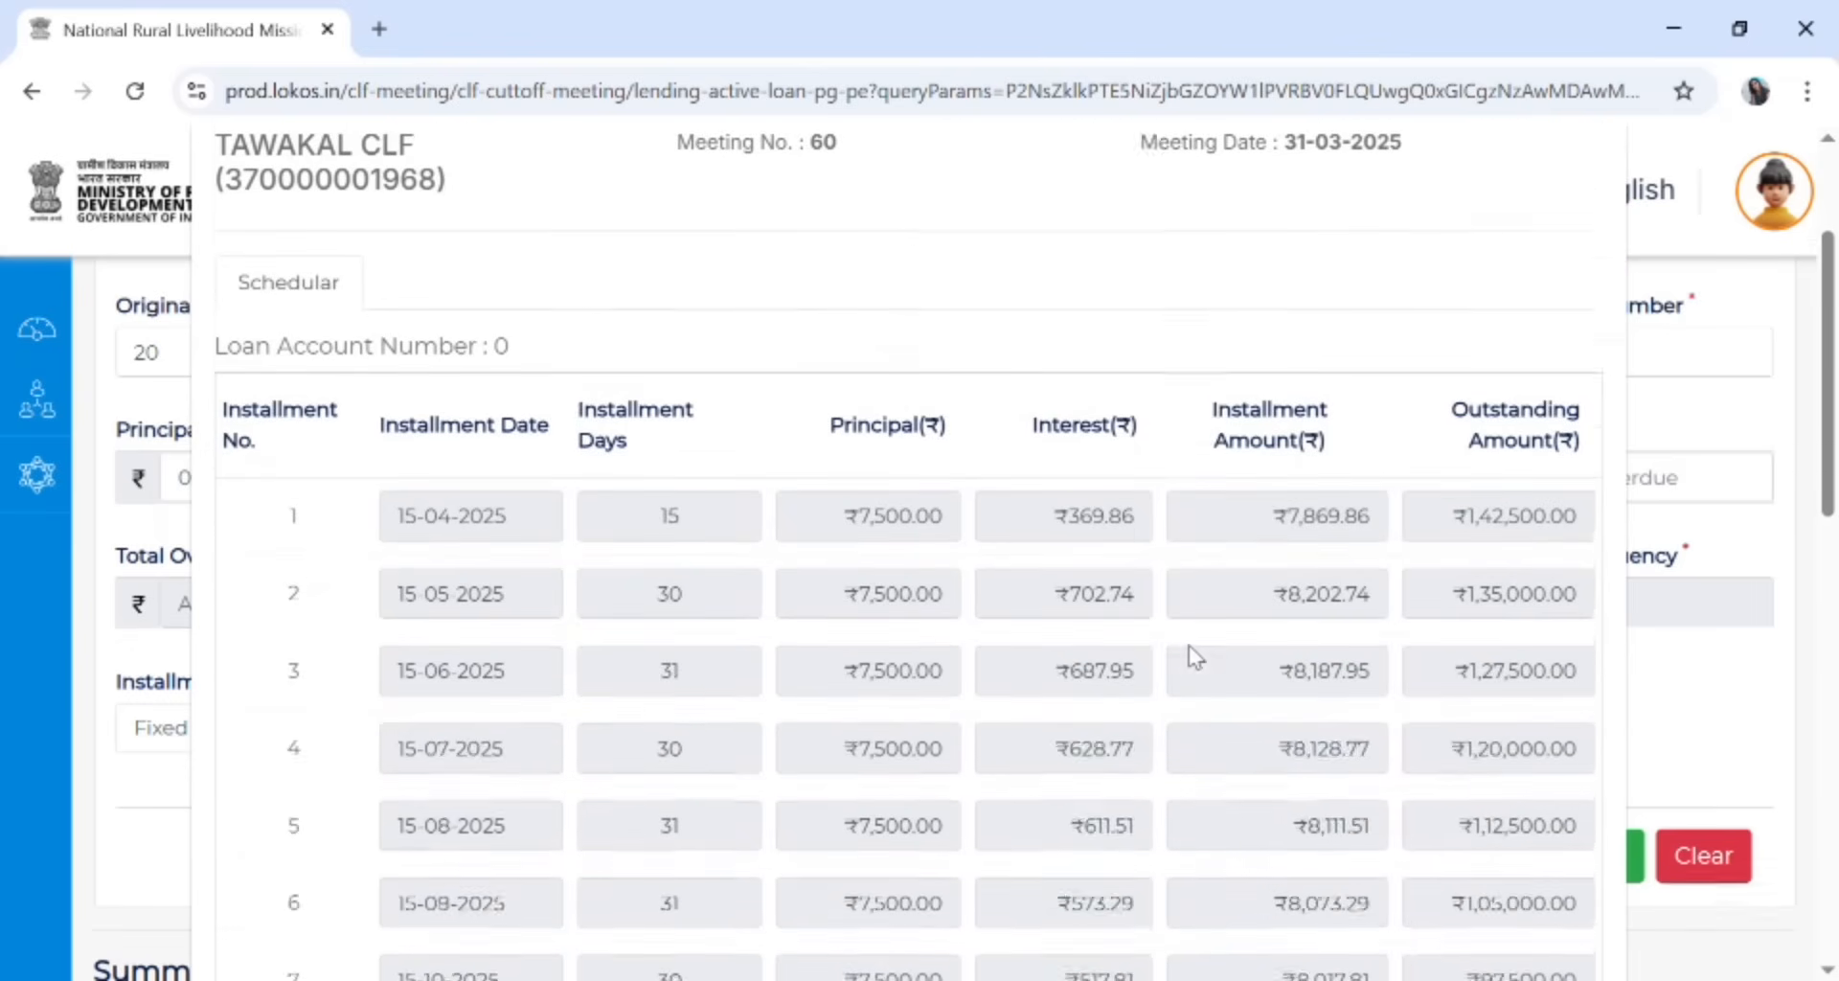
{"action": "scroll", "coordinate": [1192, 656], "scroll_direction": "down", "scroll_amount": 10}
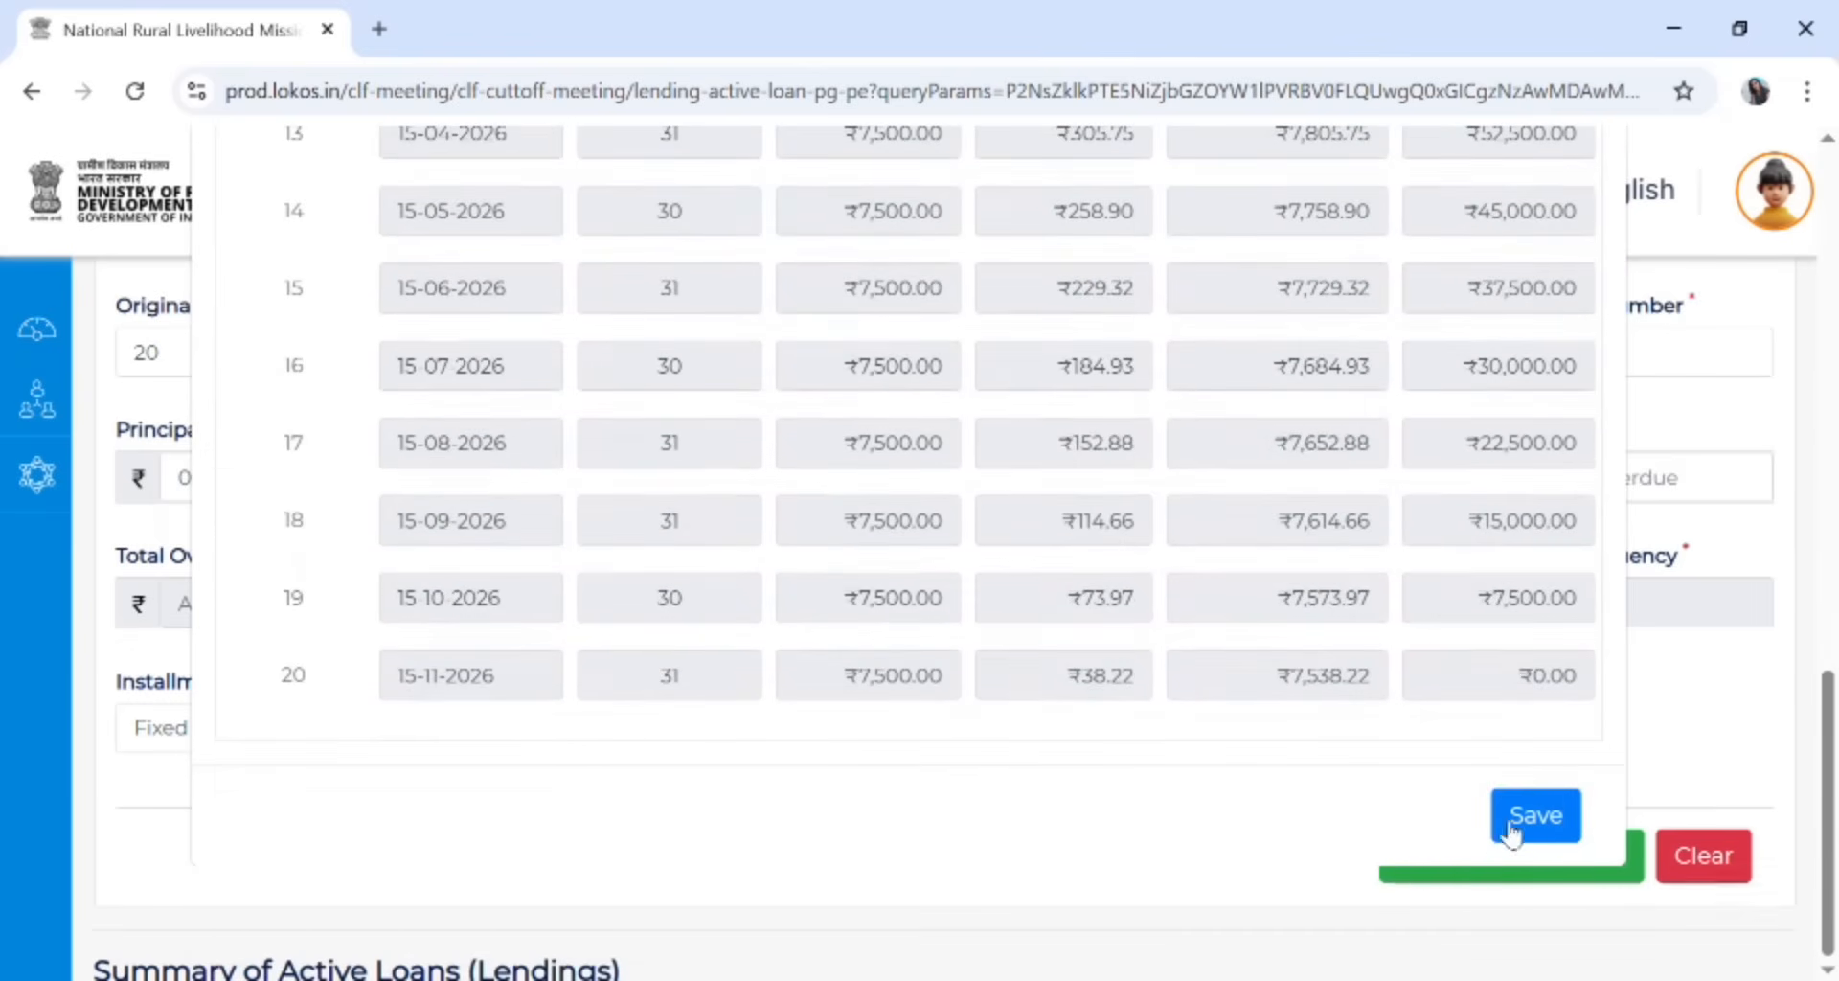
{"action": "left_click", "coordinate": [1512, 826]}
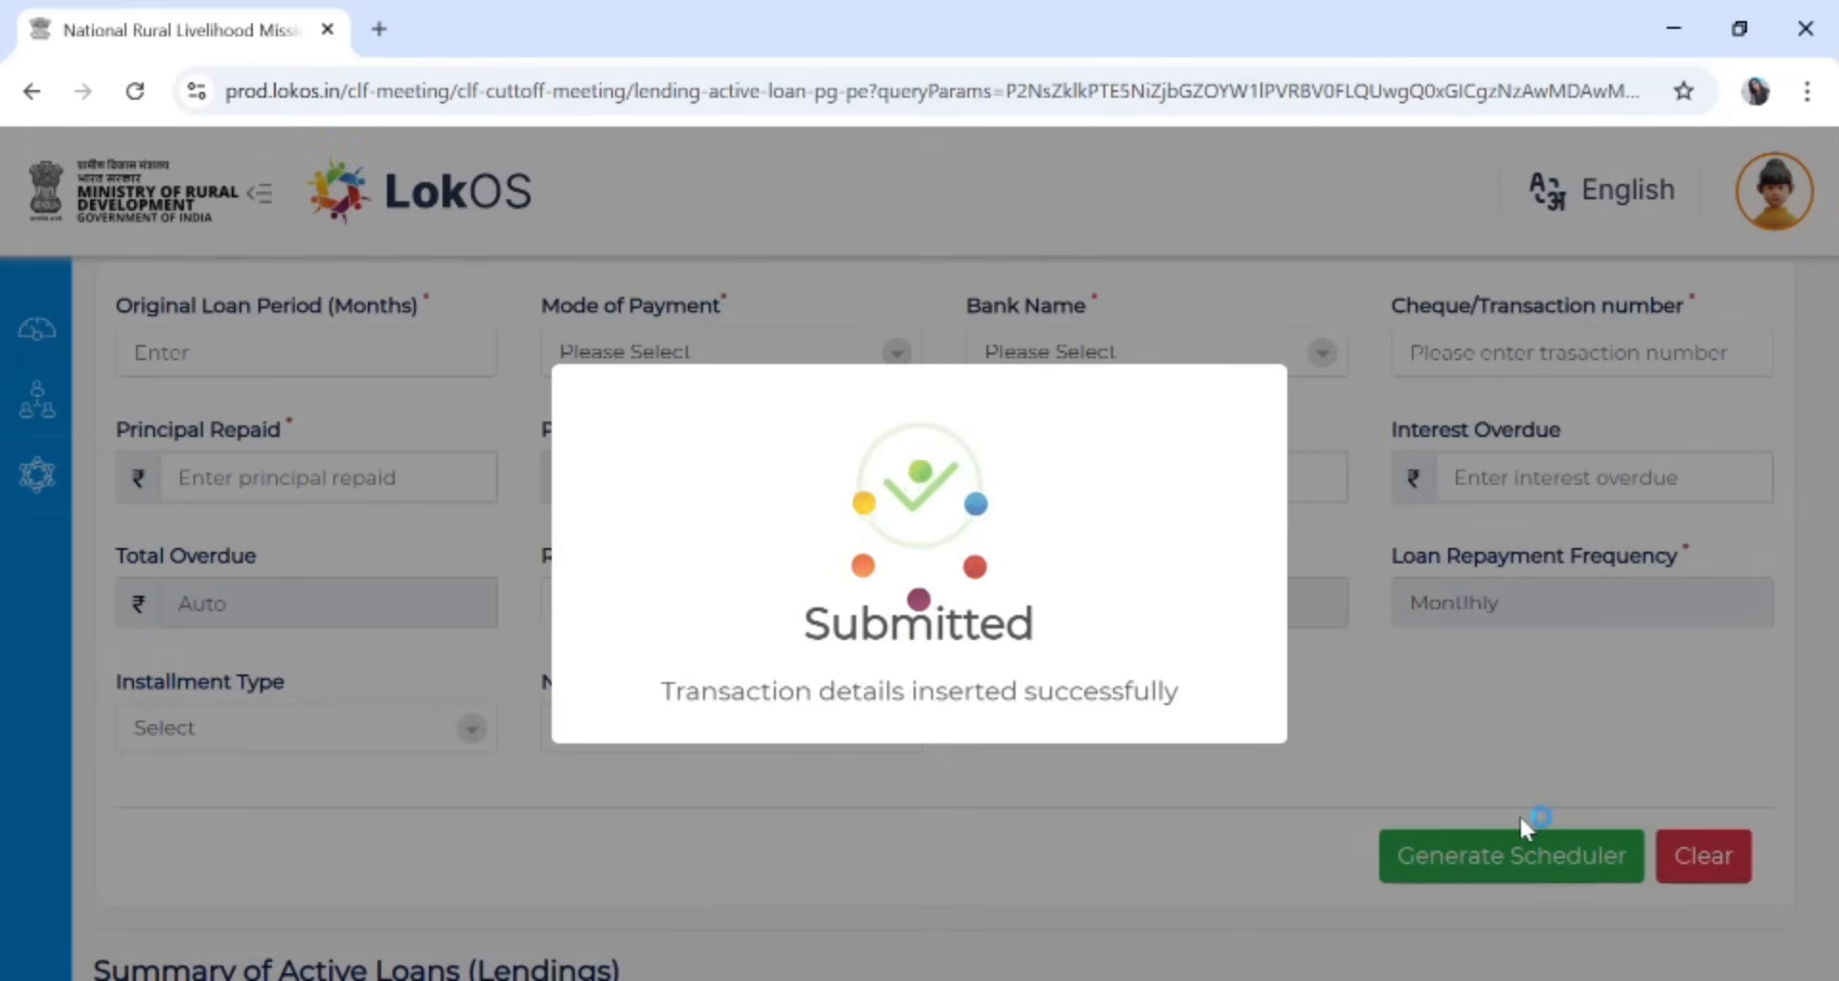
{"action": "scroll", "coordinate": [1512, 678], "scroll_direction": "down", "scroll_amount": 3}
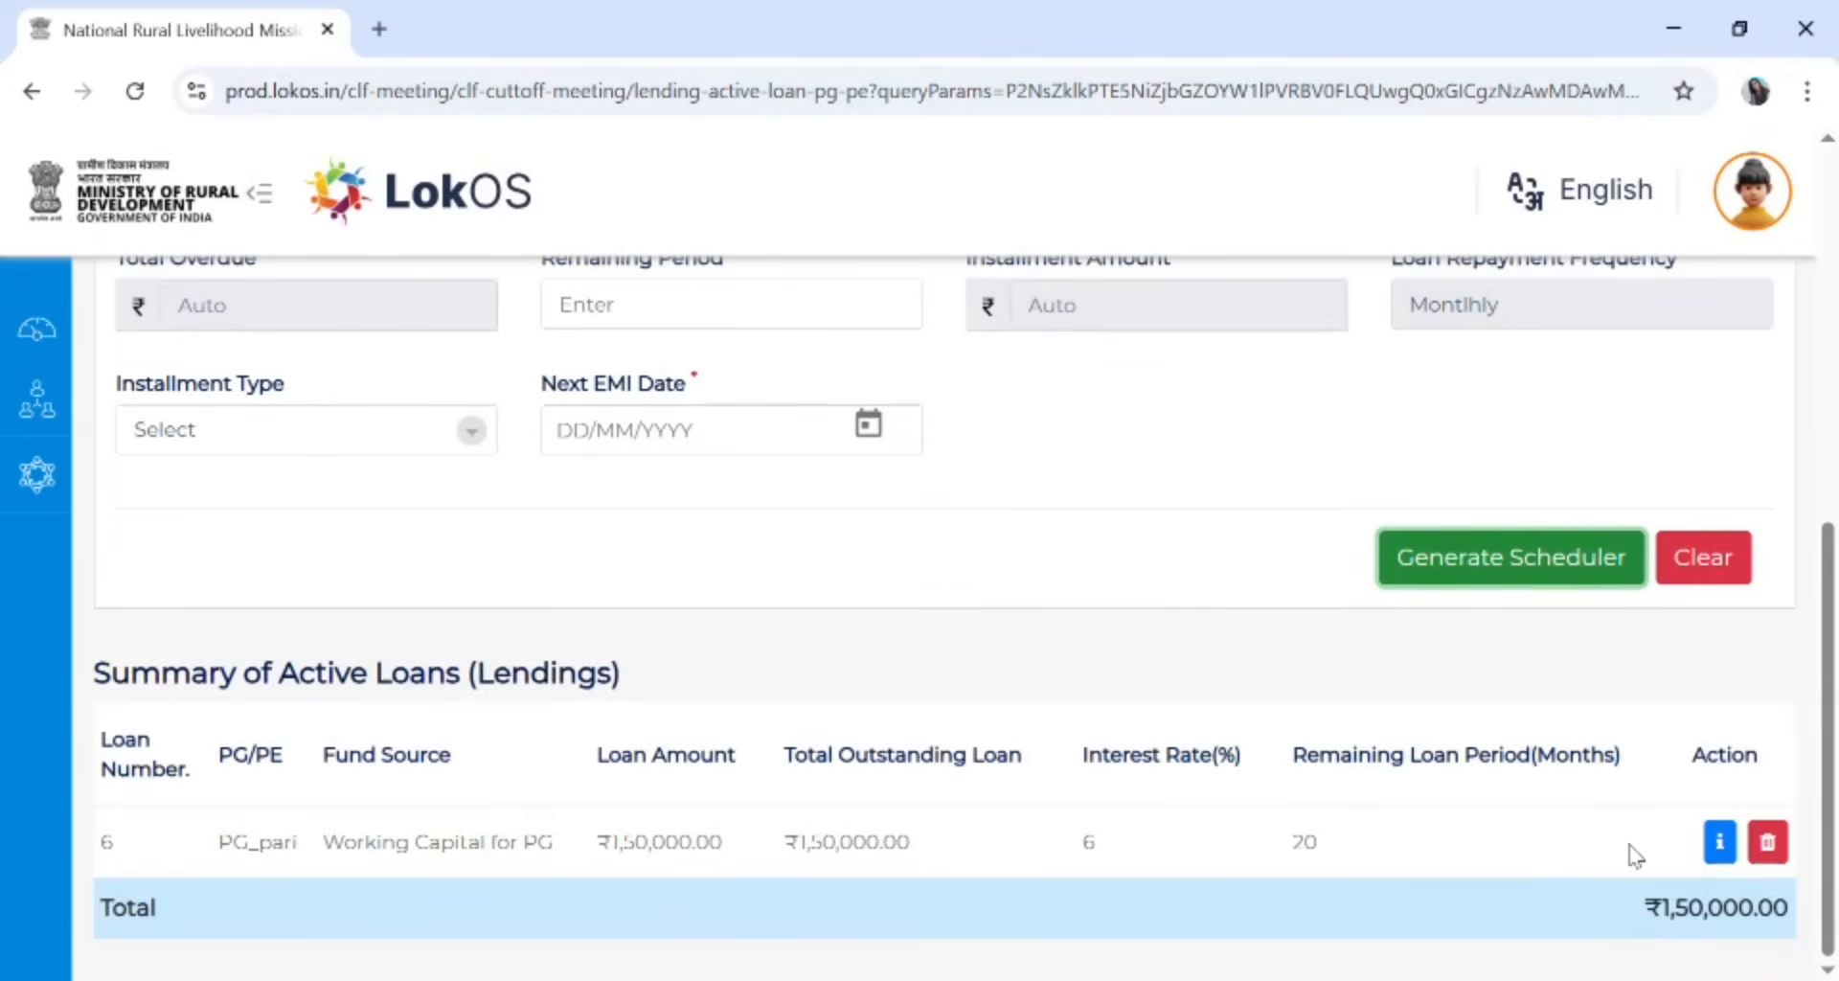
Review the saved PG loan's details and its repayment schedule, and close the loan view
{"action": "left_click", "coordinate": [1721, 843]}
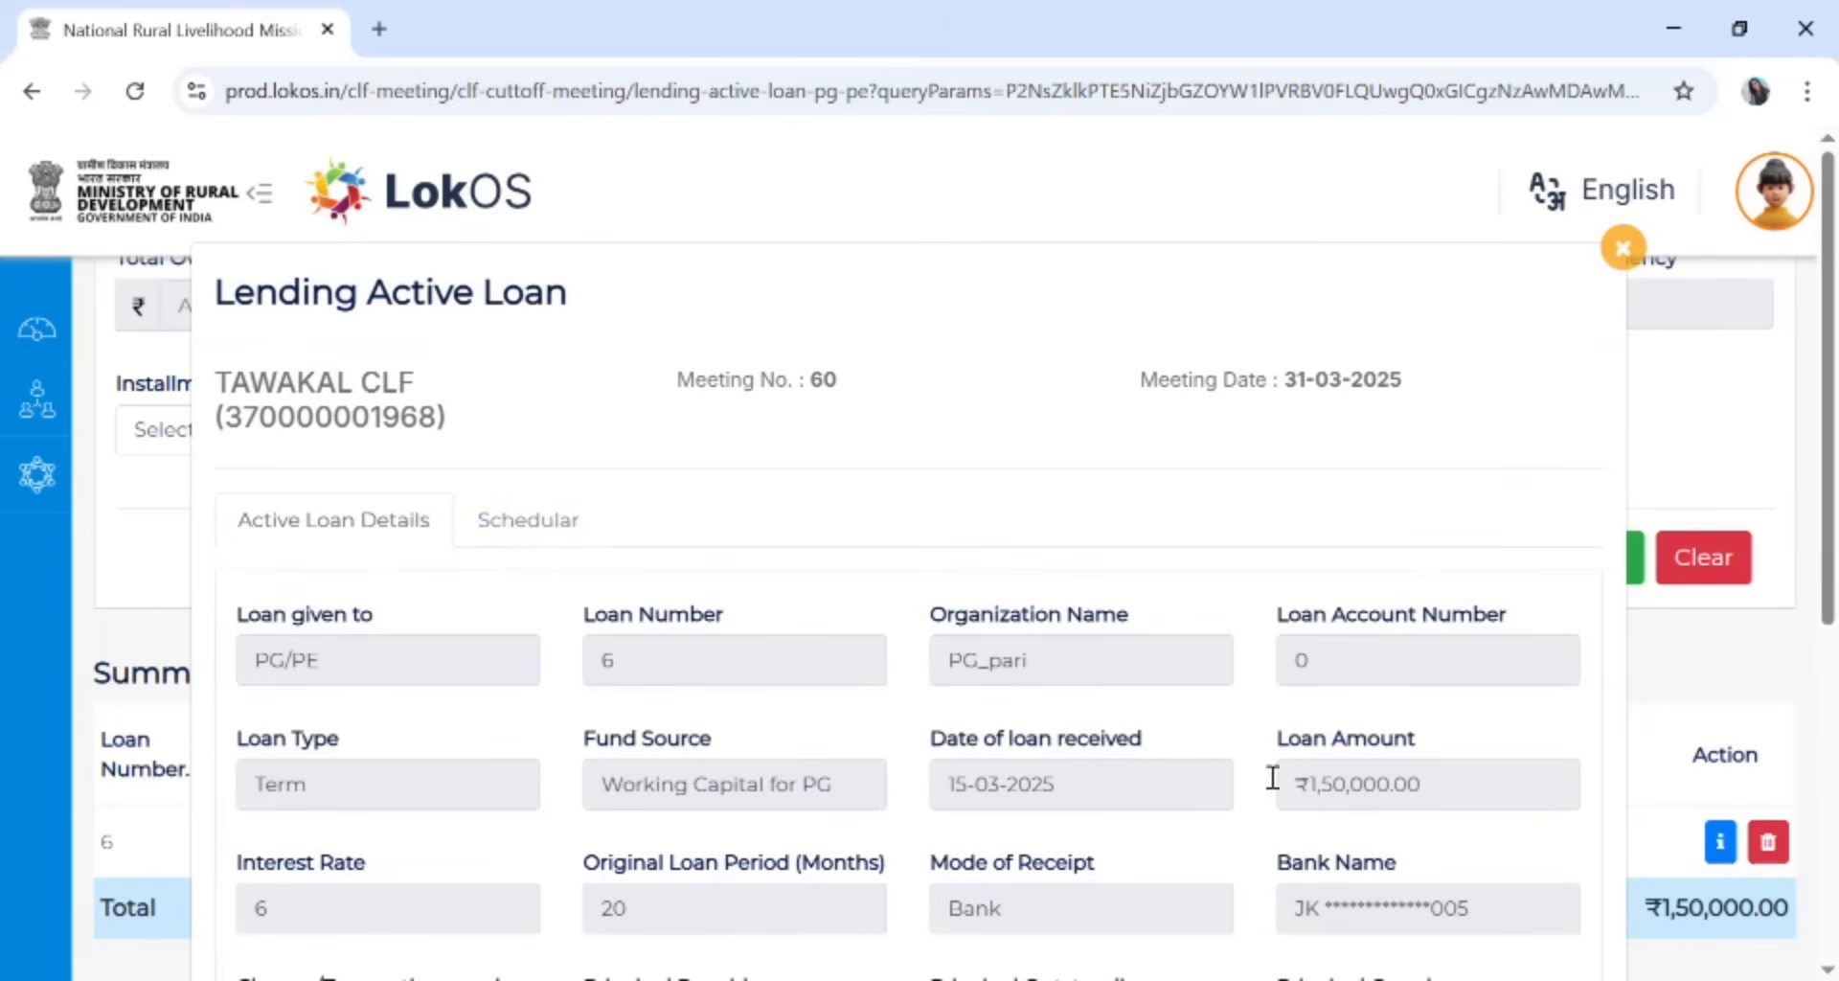
{"action": "left_click", "coordinate": [515, 533]}
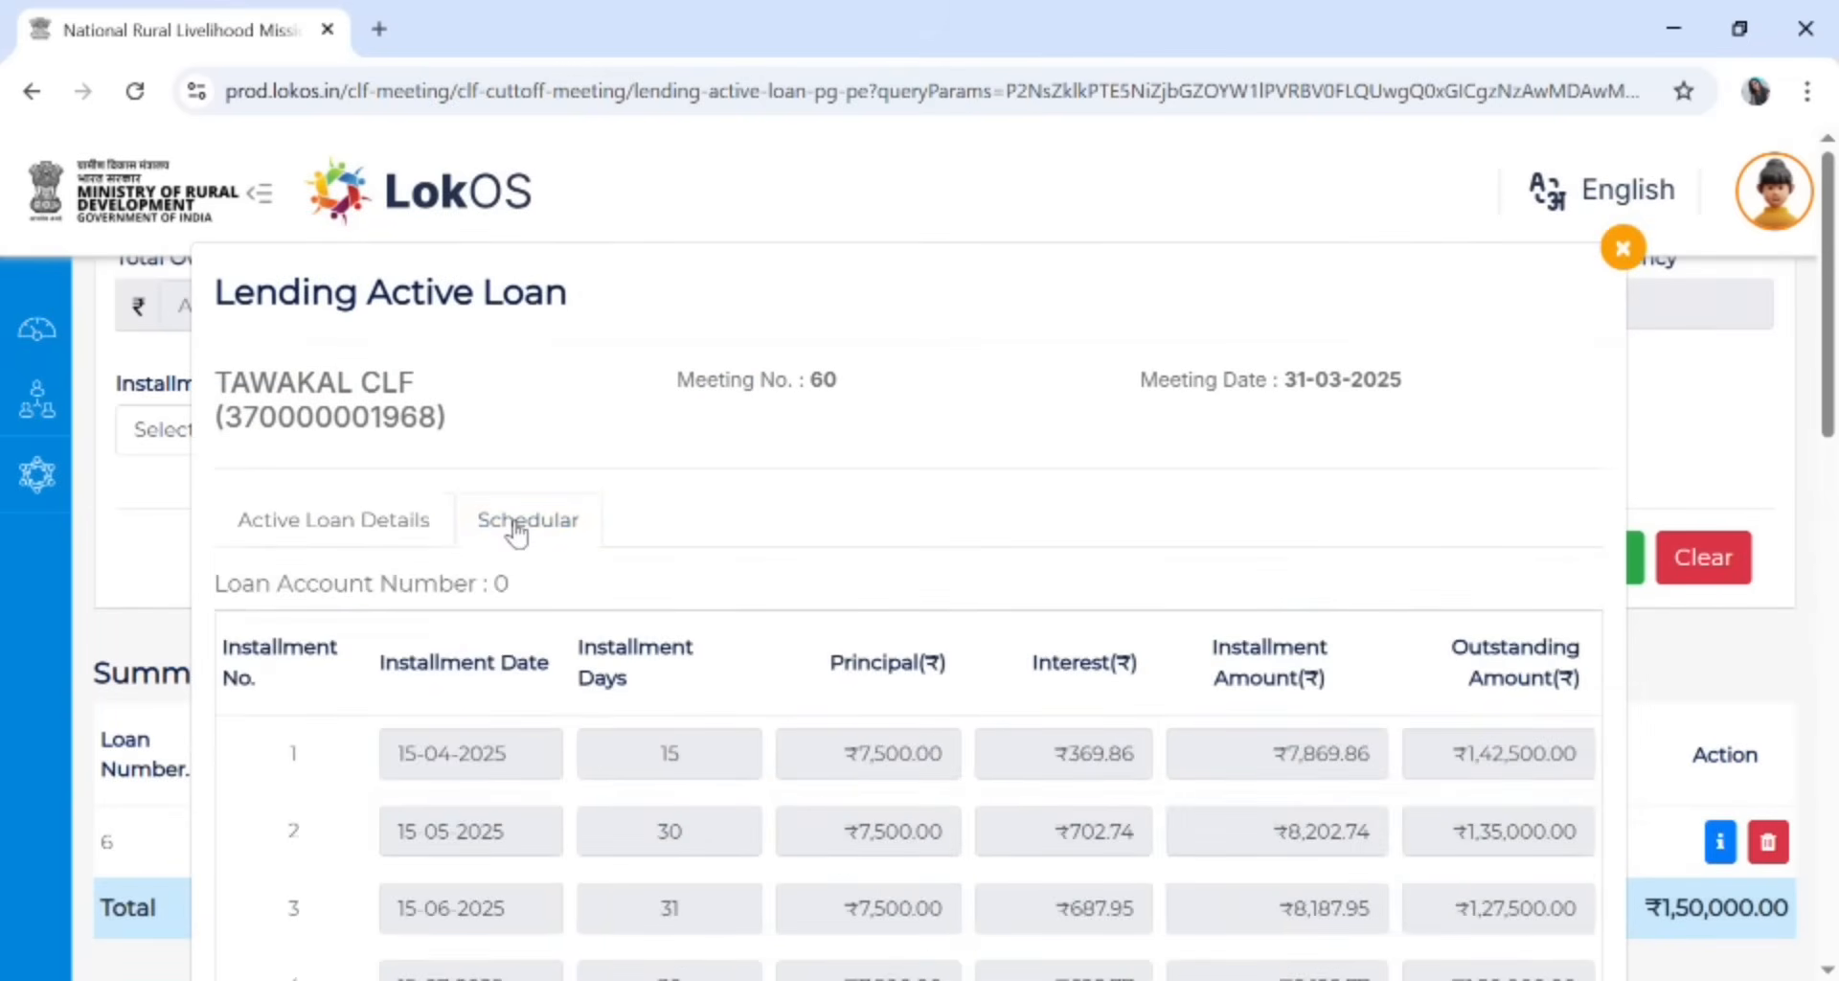
{"action": "scroll", "coordinate": [514, 529], "scroll_direction": "down", "scroll_amount": 5}
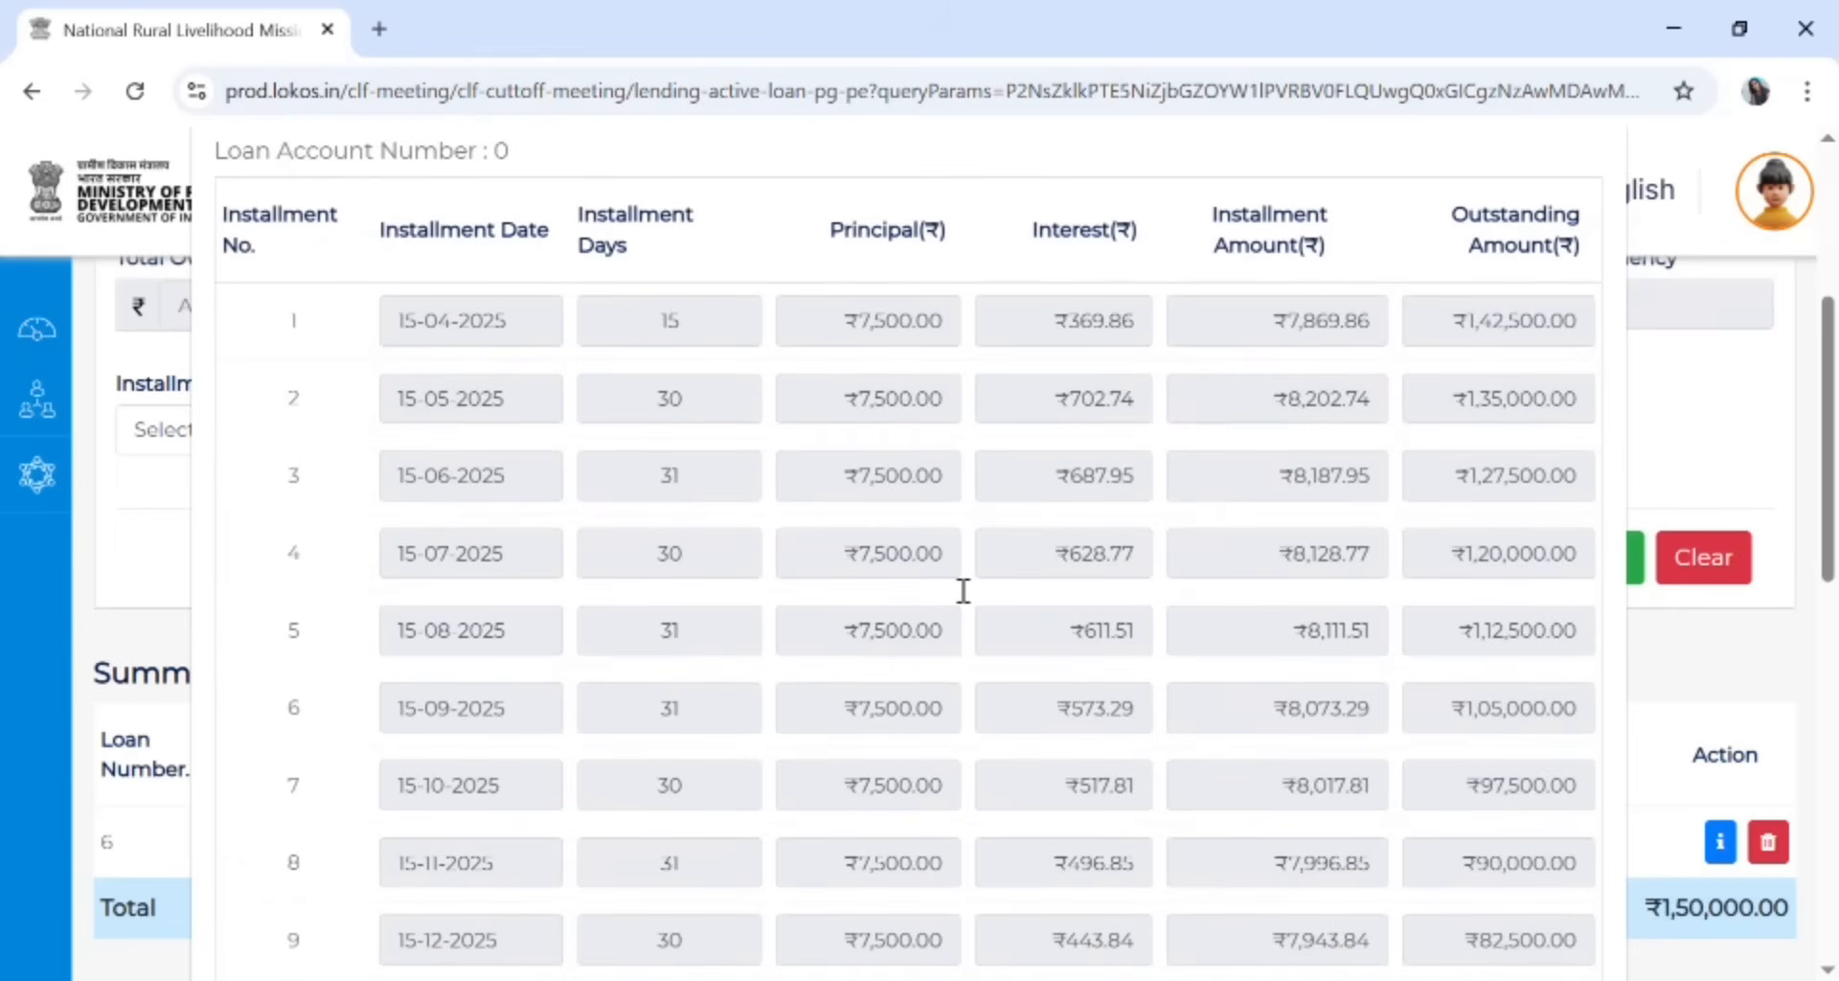
{"action": "scroll", "coordinate": [962, 589], "scroll_direction": "up", "scroll_amount": 5}
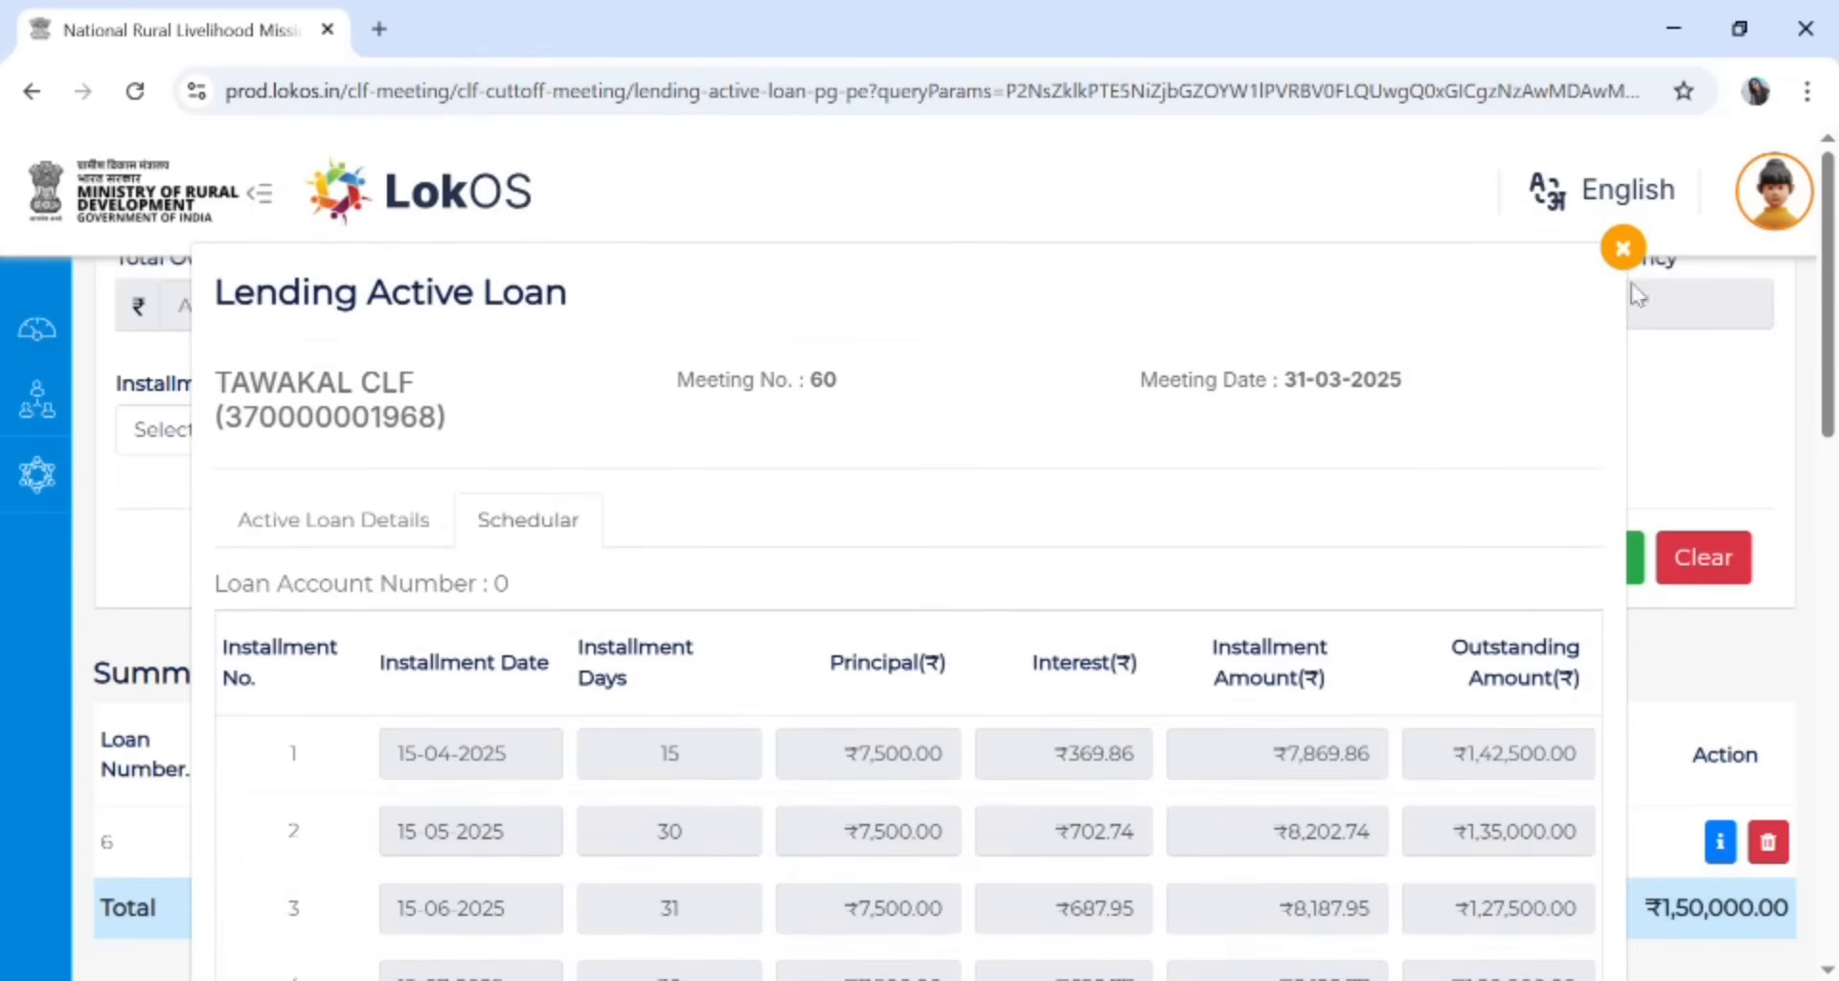
{"action": "left_click", "coordinate": [1620, 247]}
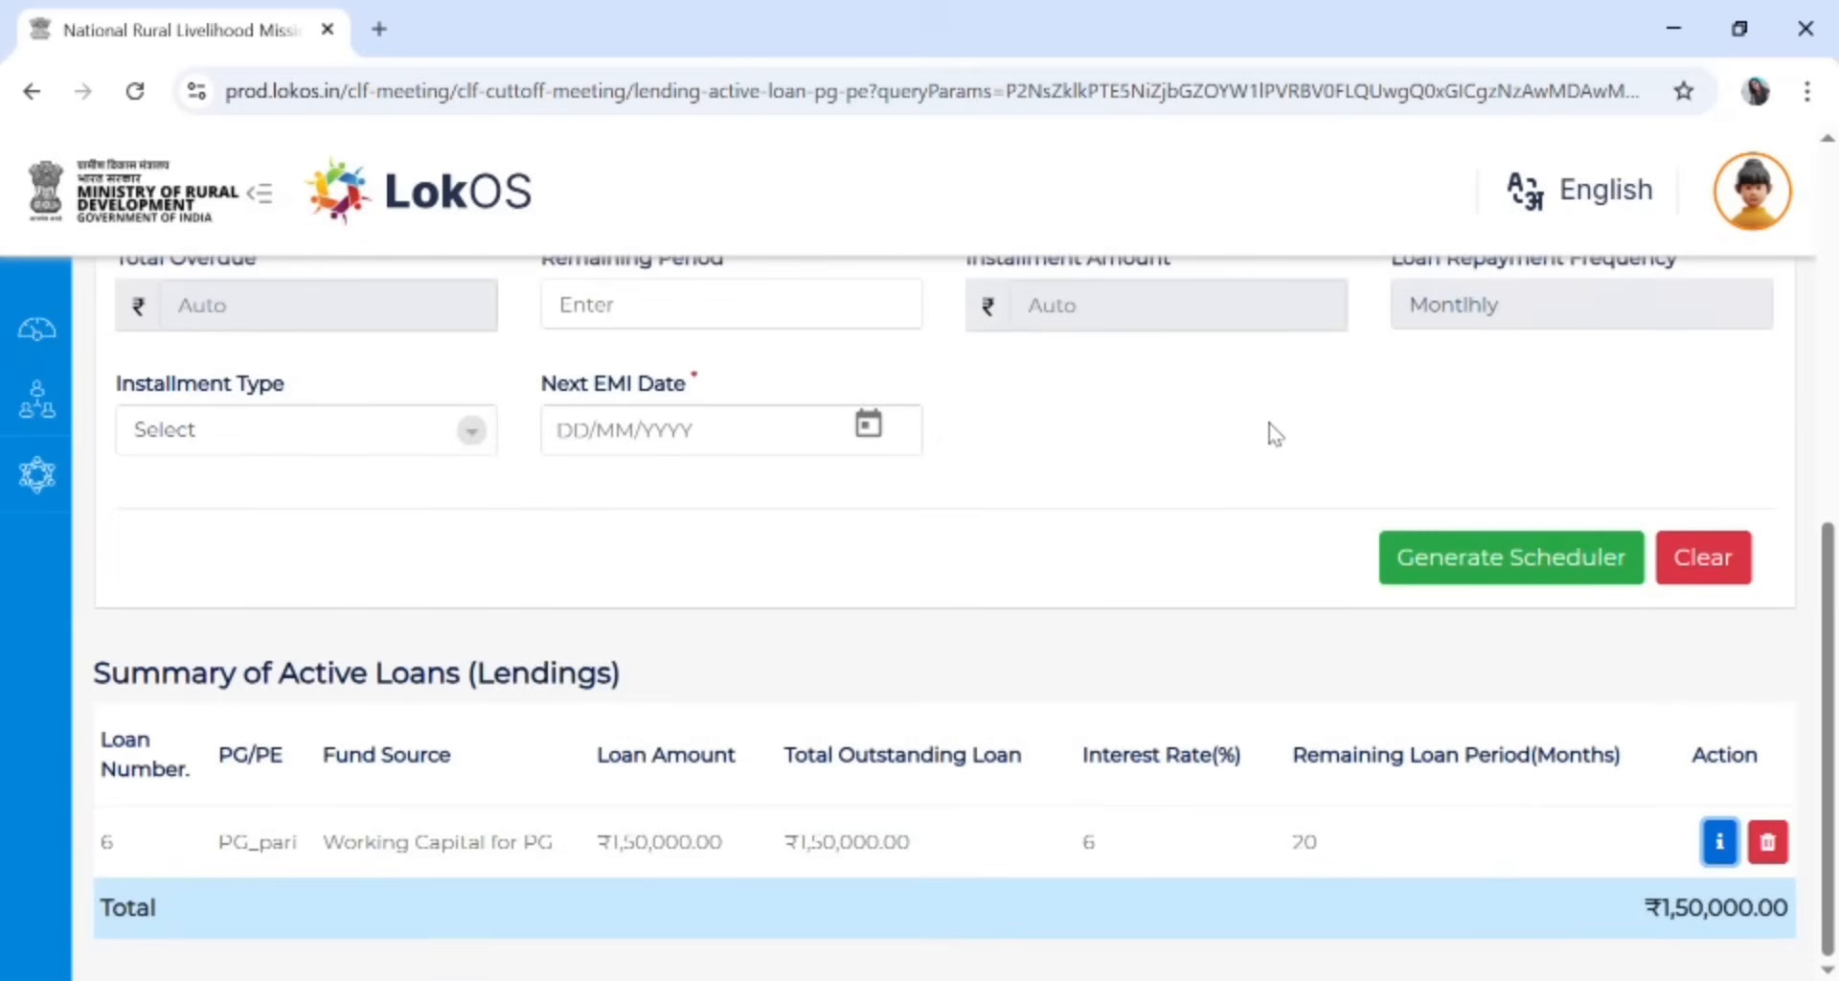
Return to the assets and liabilities overview, expand Current Assets, and check the recorded amounts and the unmatched amount
{"action": "scroll", "coordinate": [1269, 432], "scroll_direction": "up", "scroll_amount": 5}
{"action": "scroll", "coordinate": [1271, 433], "scroll_direction": "up", "scroll_amount": 1}
{"action": "left_click", "coordinate": [1710, 294]}
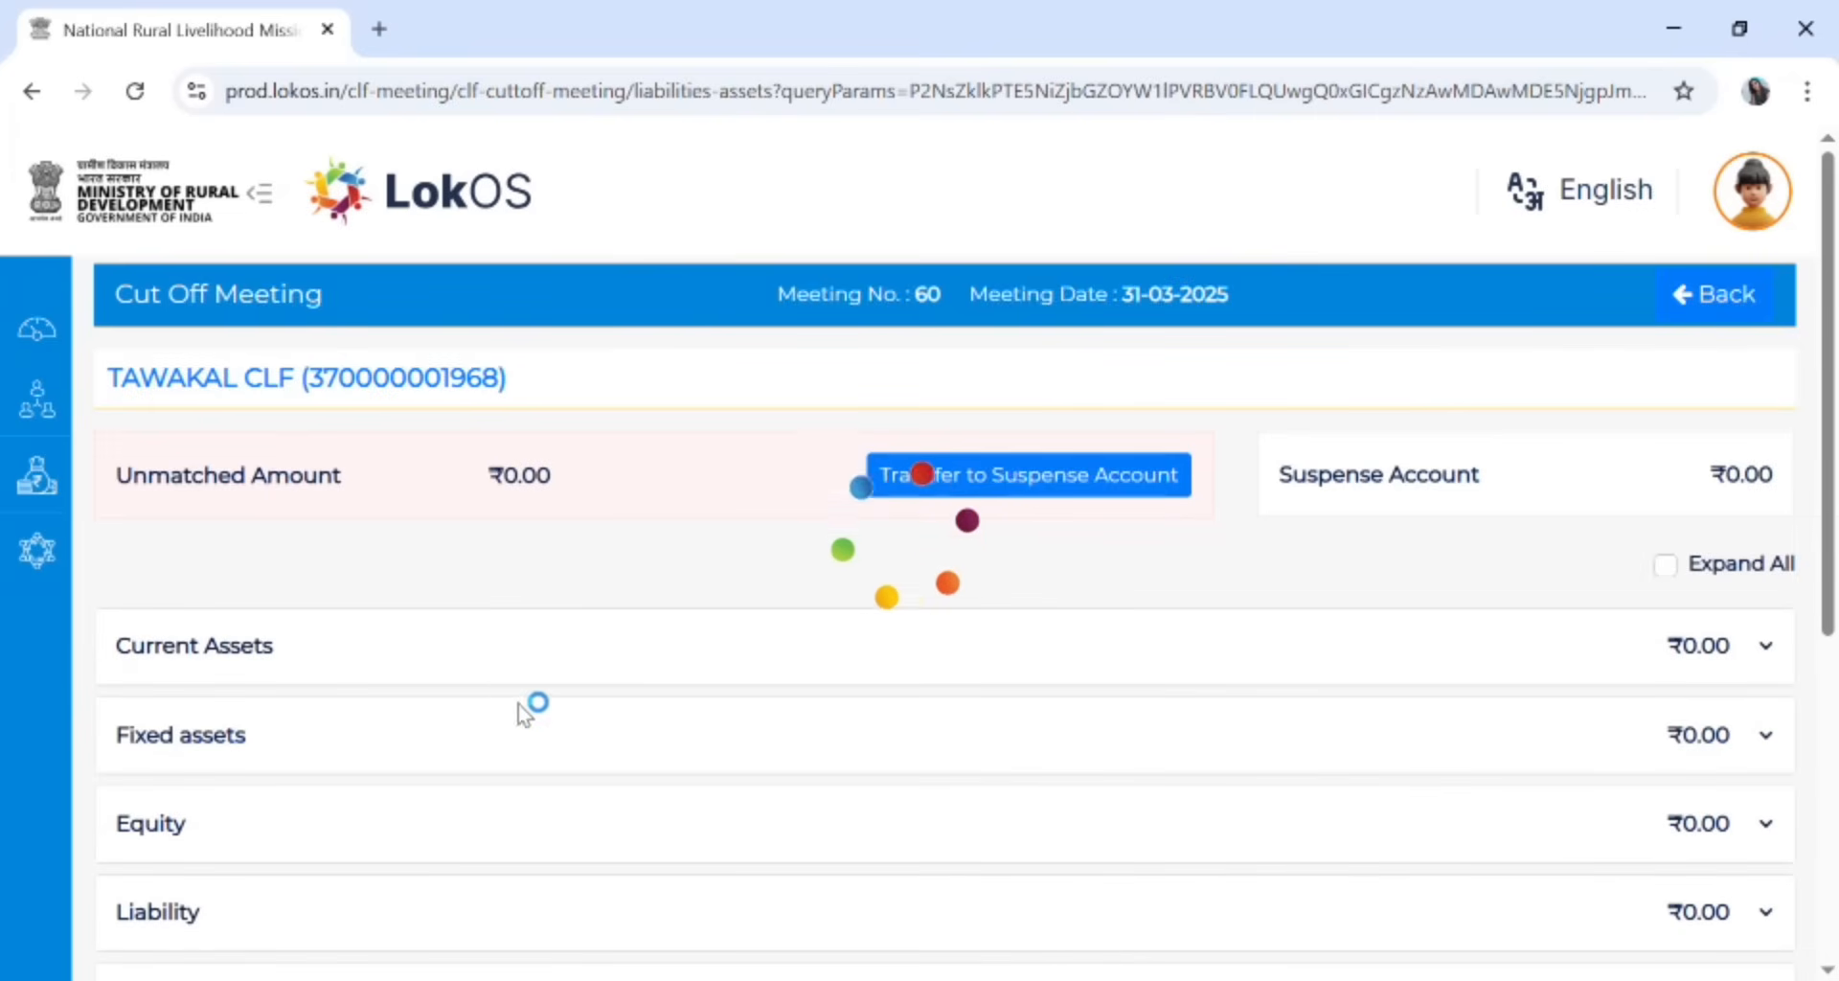
{"action": "left_click", "coordinate": [508, 678]}
{"action": "scroll", "coordinate": [501, 669], "scroll_direction": "down", "scroll_amount": 5}
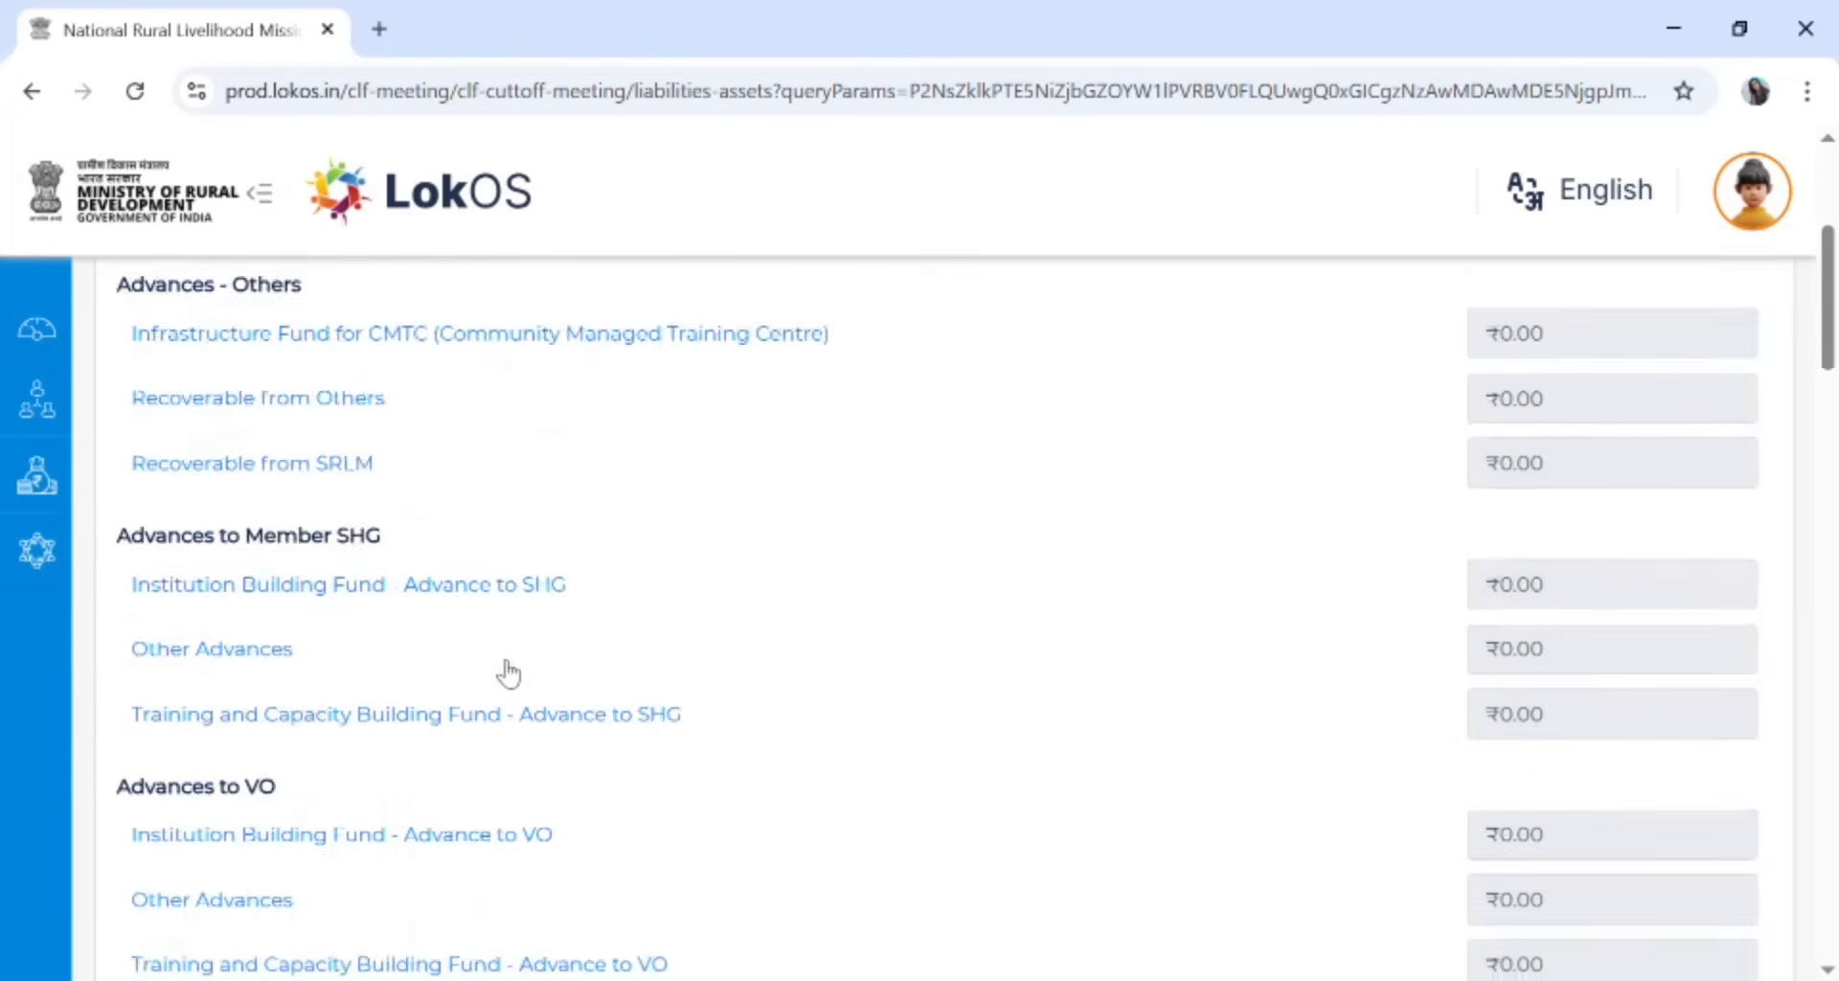
{"action": "scroll", "coordinate": [498, 668], "scroll_direction": "down", "scroll_amount": 12}
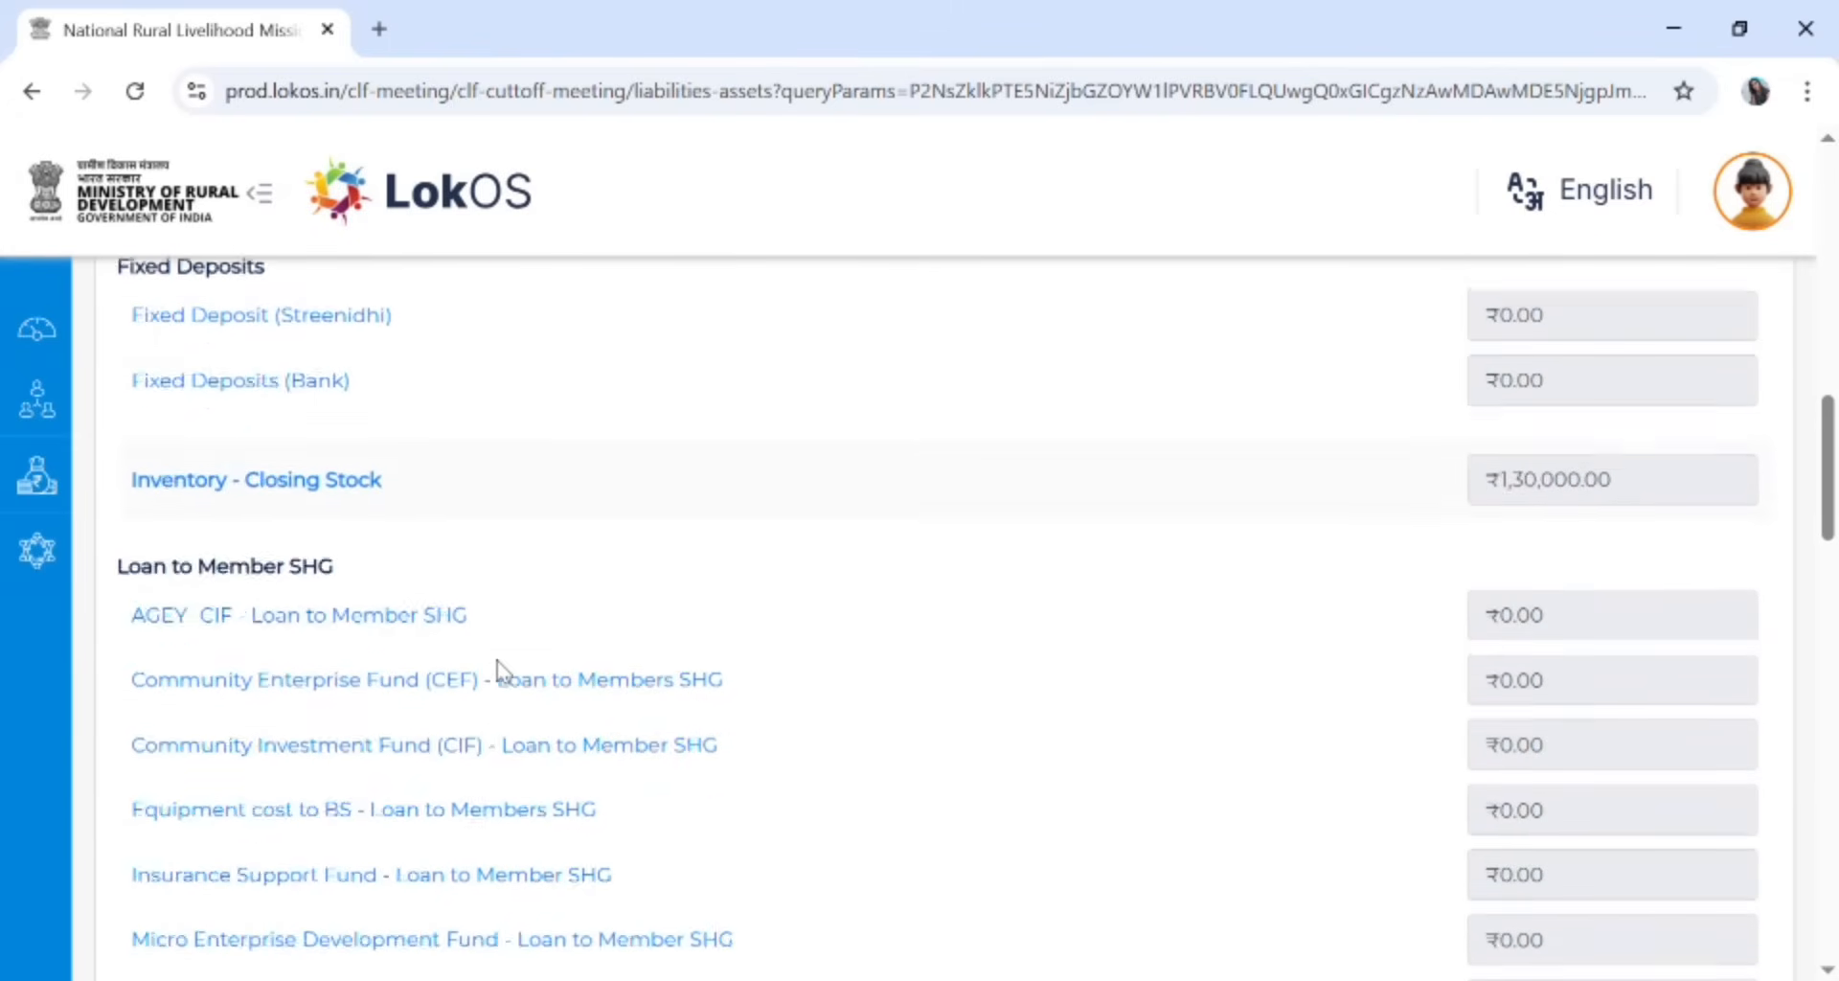
{"action": "scroll", "coordinate": [498, 668], "scroll_direction": "down", "scroll_amount": 4}
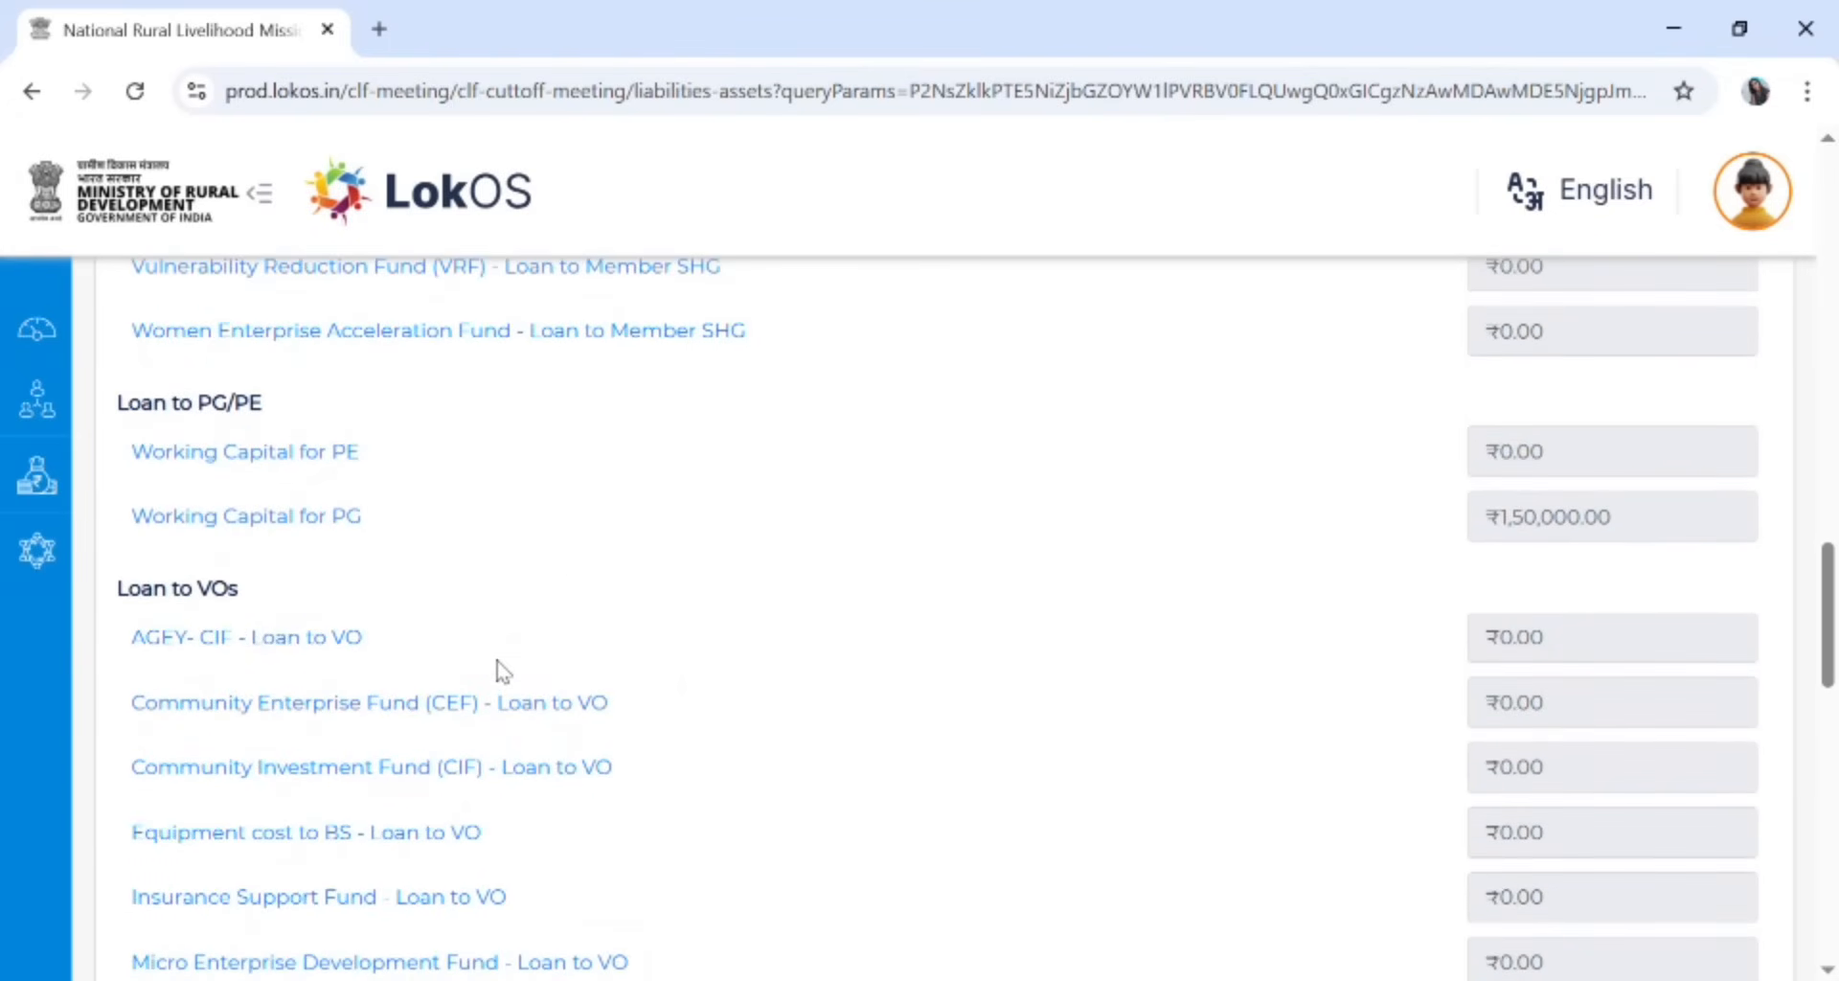
{"action": "scroll", "coordinate": [399, 645], "scroll_direction": "up", "scroll_amount": 18}
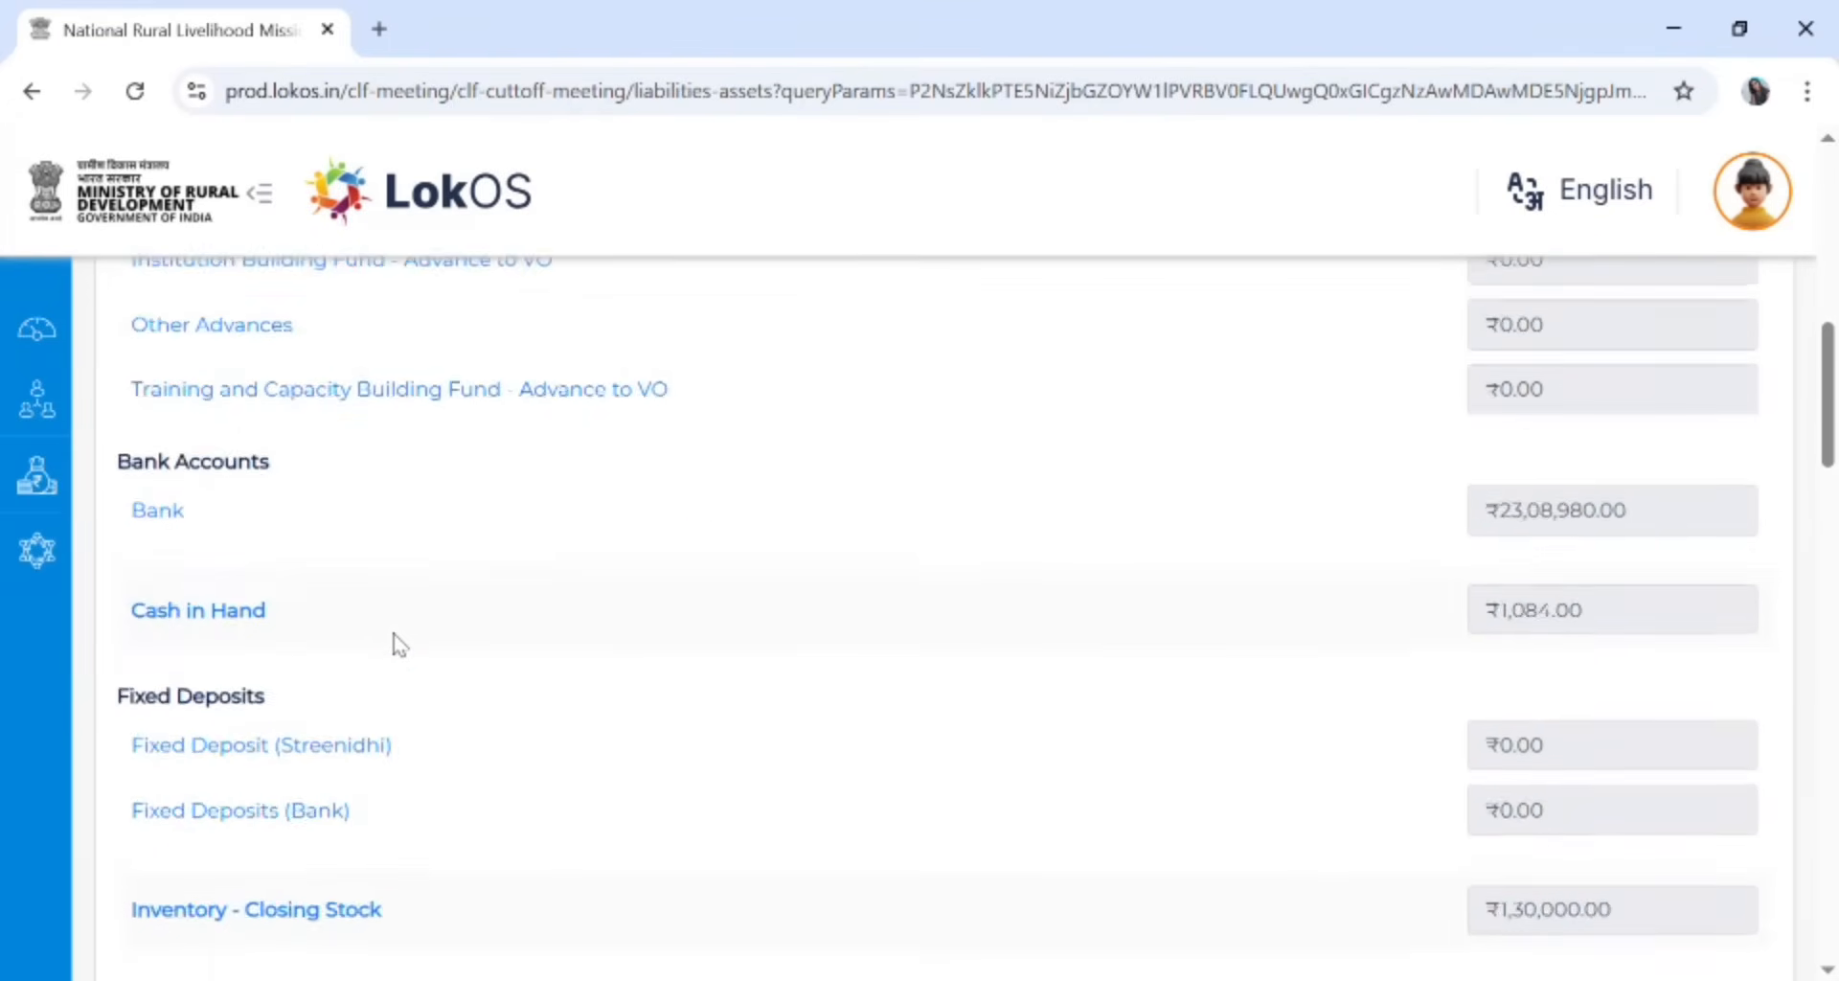
{"action": "scroll", "coordinate": [400, 645], "scroll_direction": "up", "scroll_amount": 4}
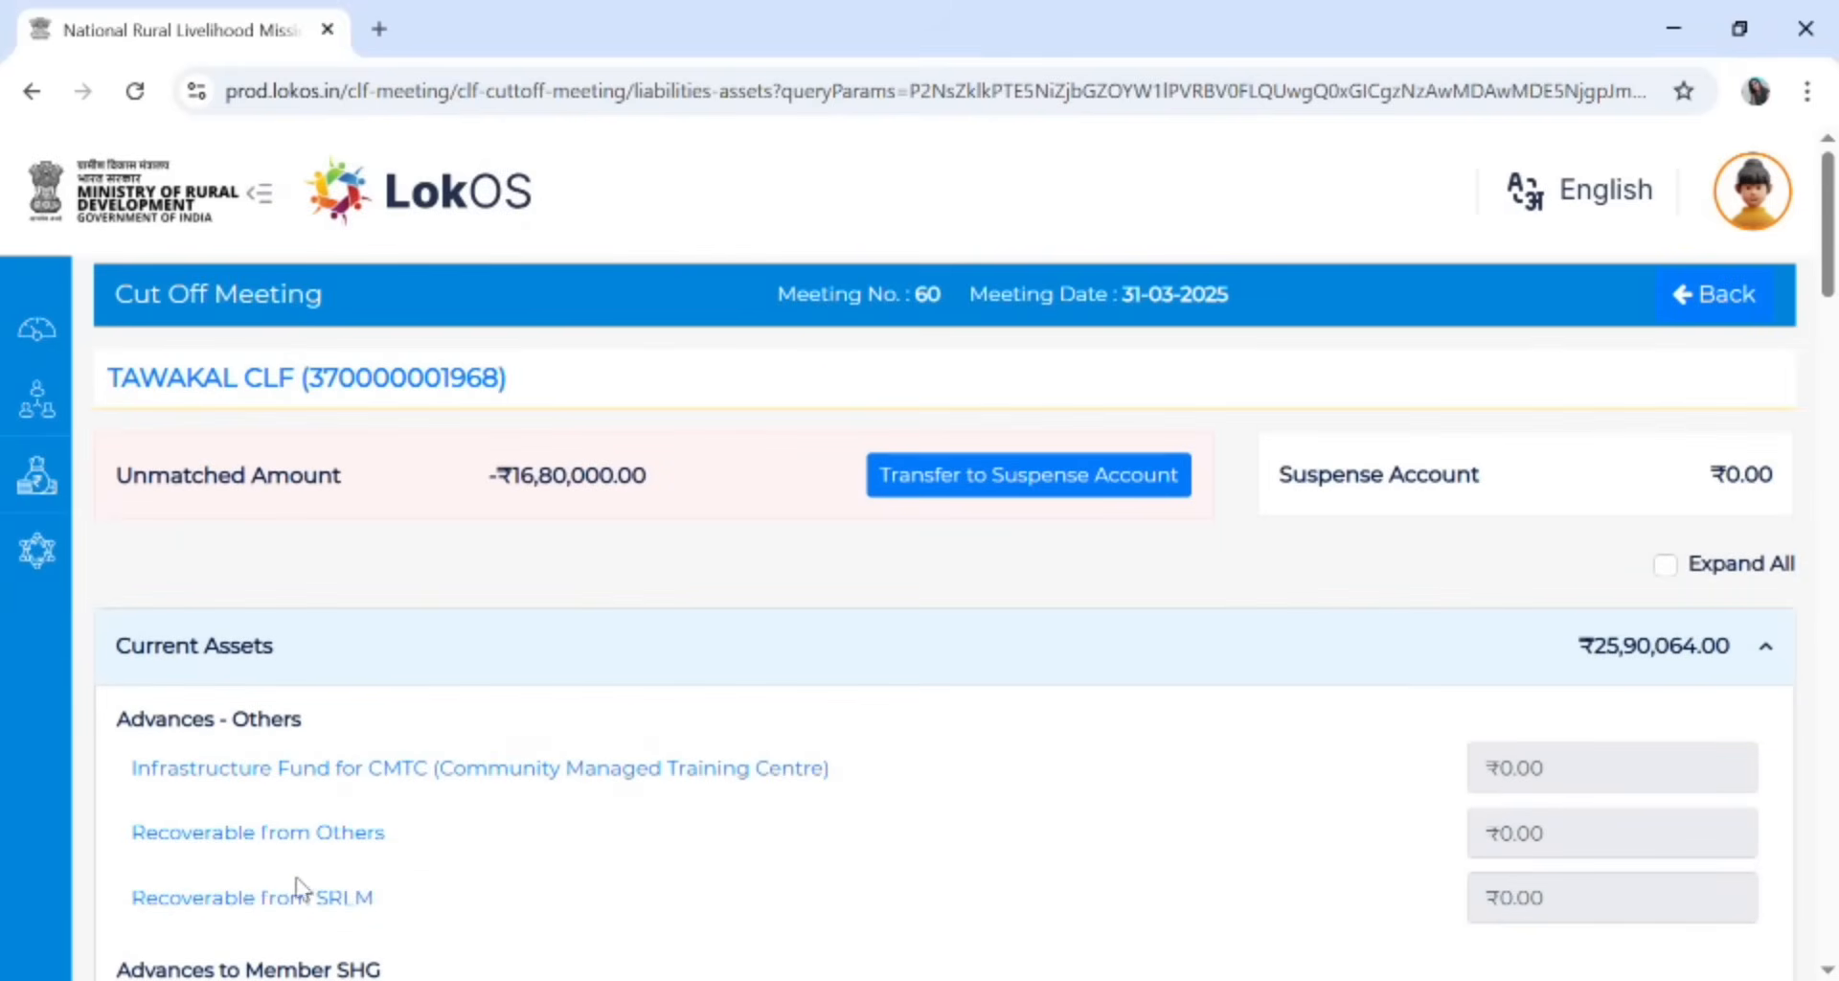
Record and save ₹50,000 as Recoverable from Others with the remark "ram inactive shg"
{"action": "scroll", "coordinate": [319, 869], "scroll_direction": "down", "scroll_amount": 1}
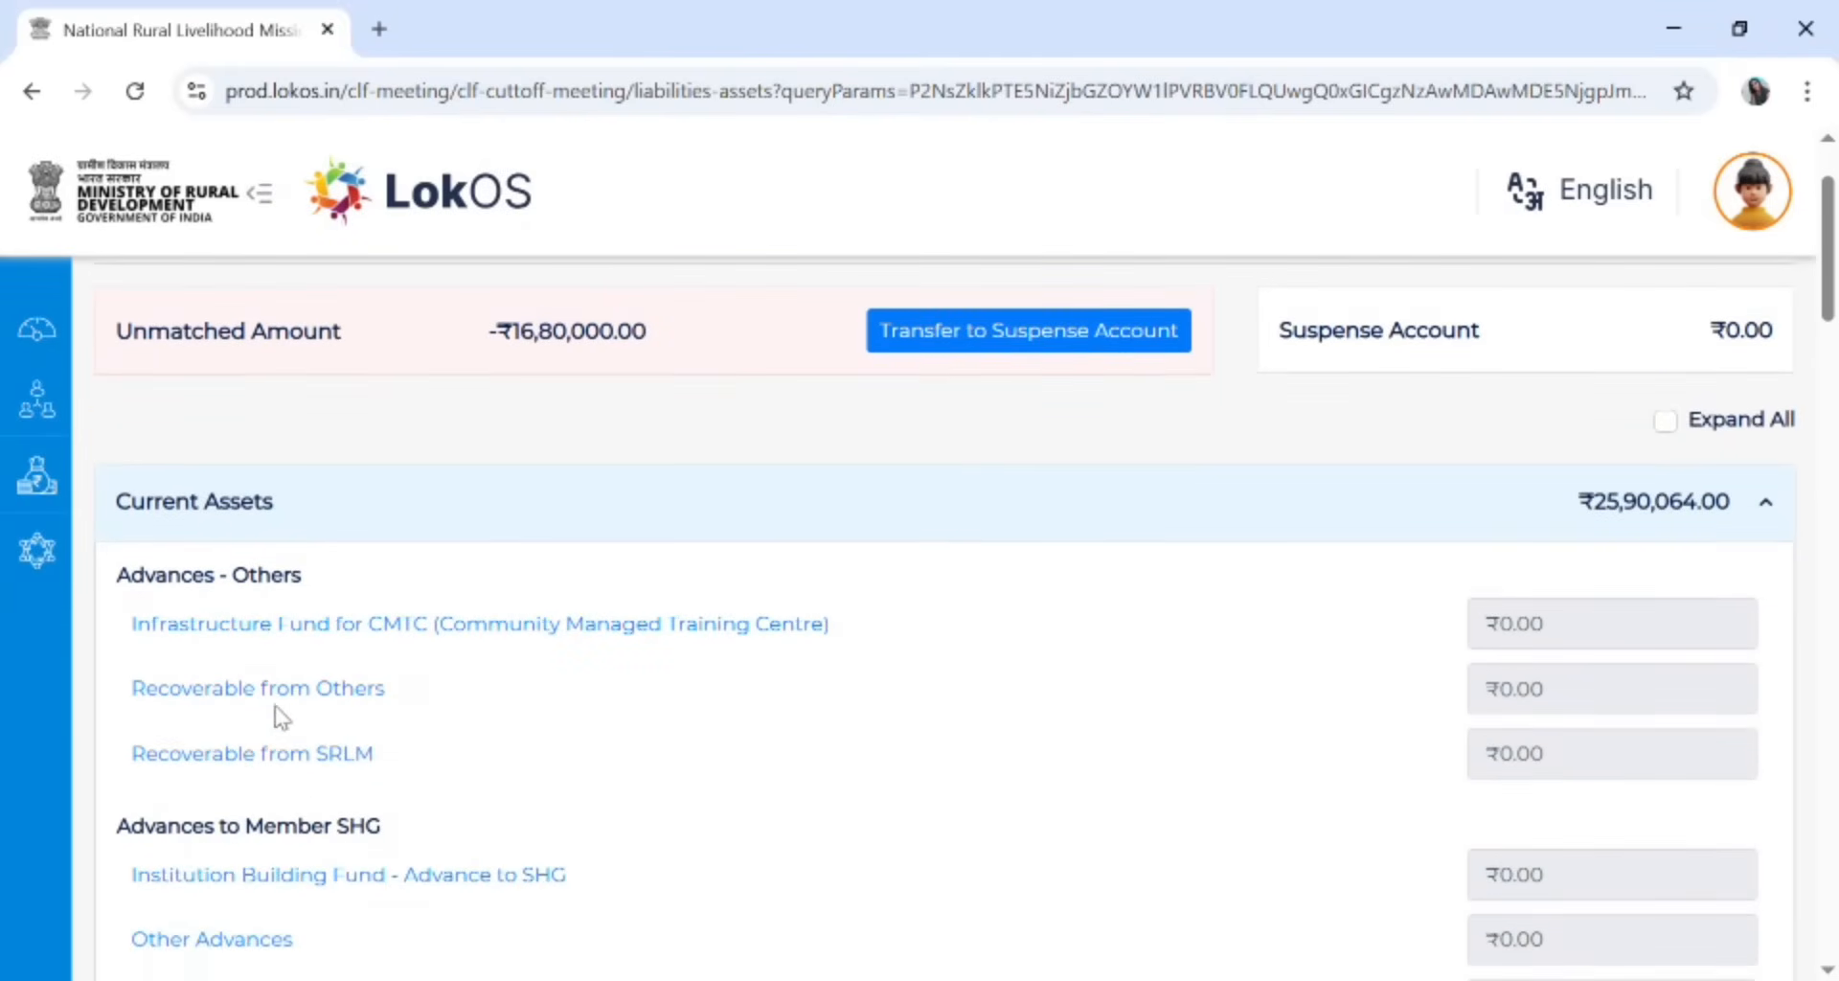
{"action": "left_click", "coordinate": [280, 702]}
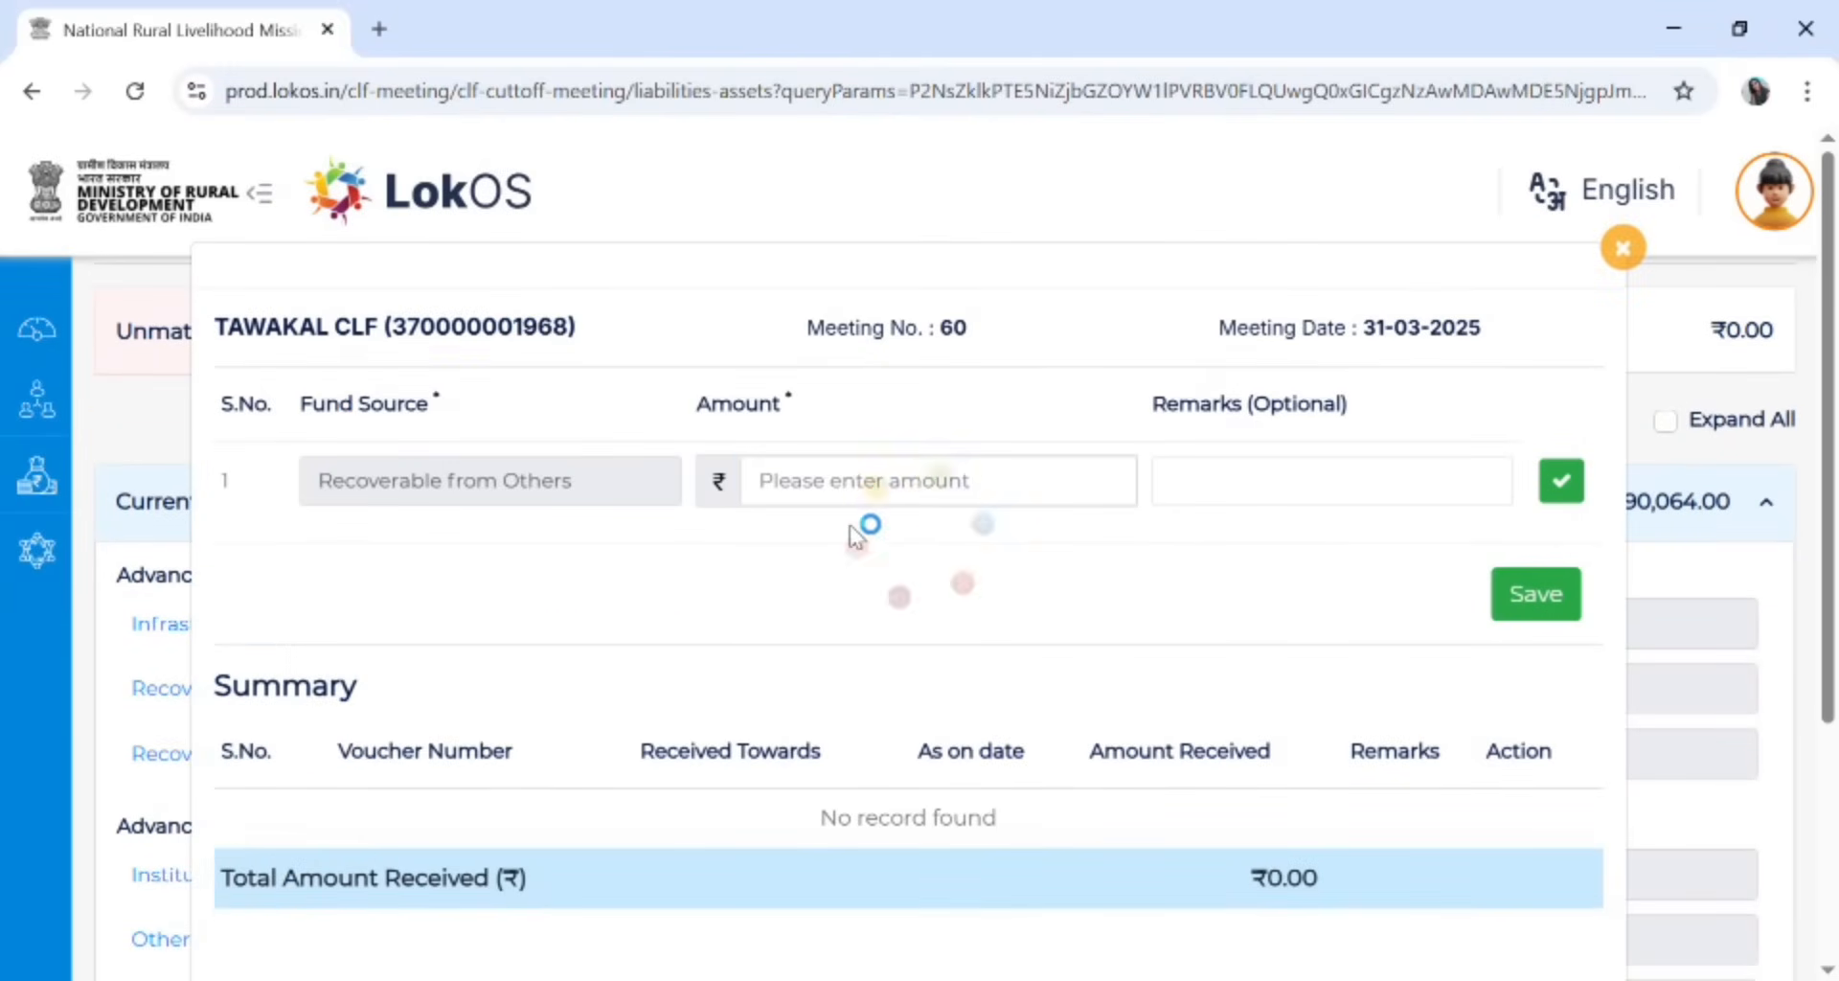
{"action": "left_click", "coordinate": [885, 500]}
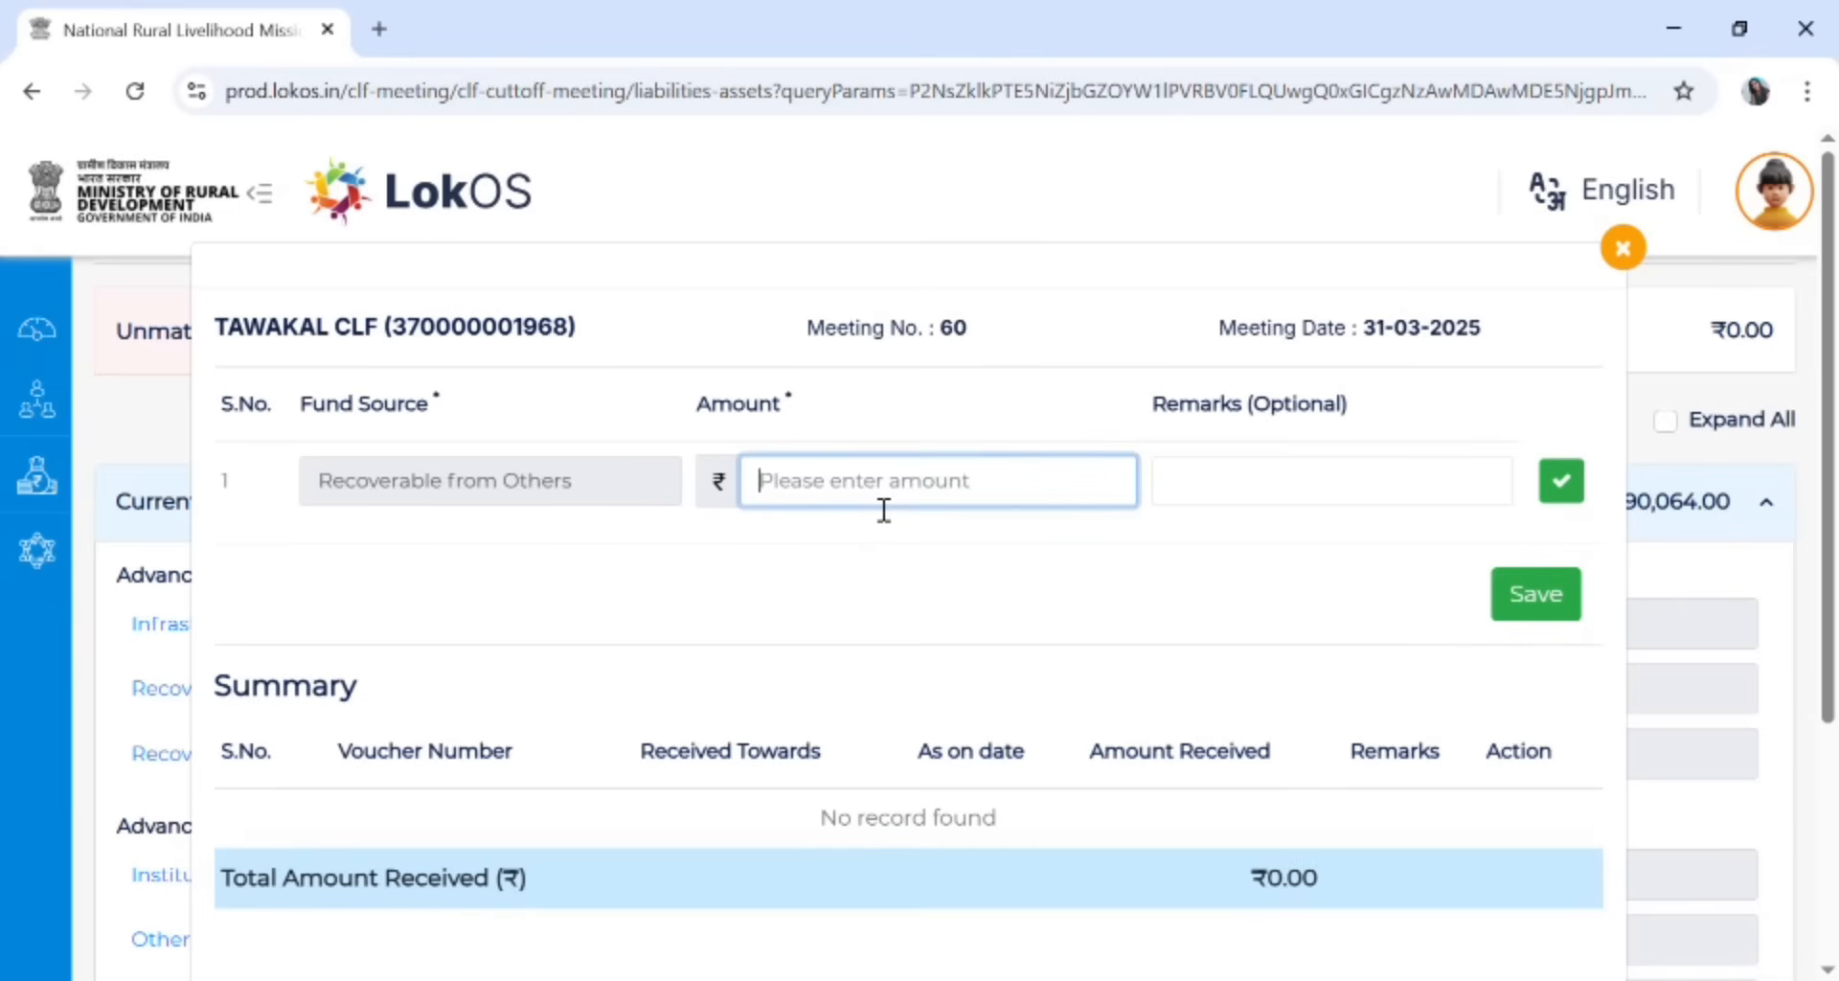
{"action": "type", "text": "50,000"}
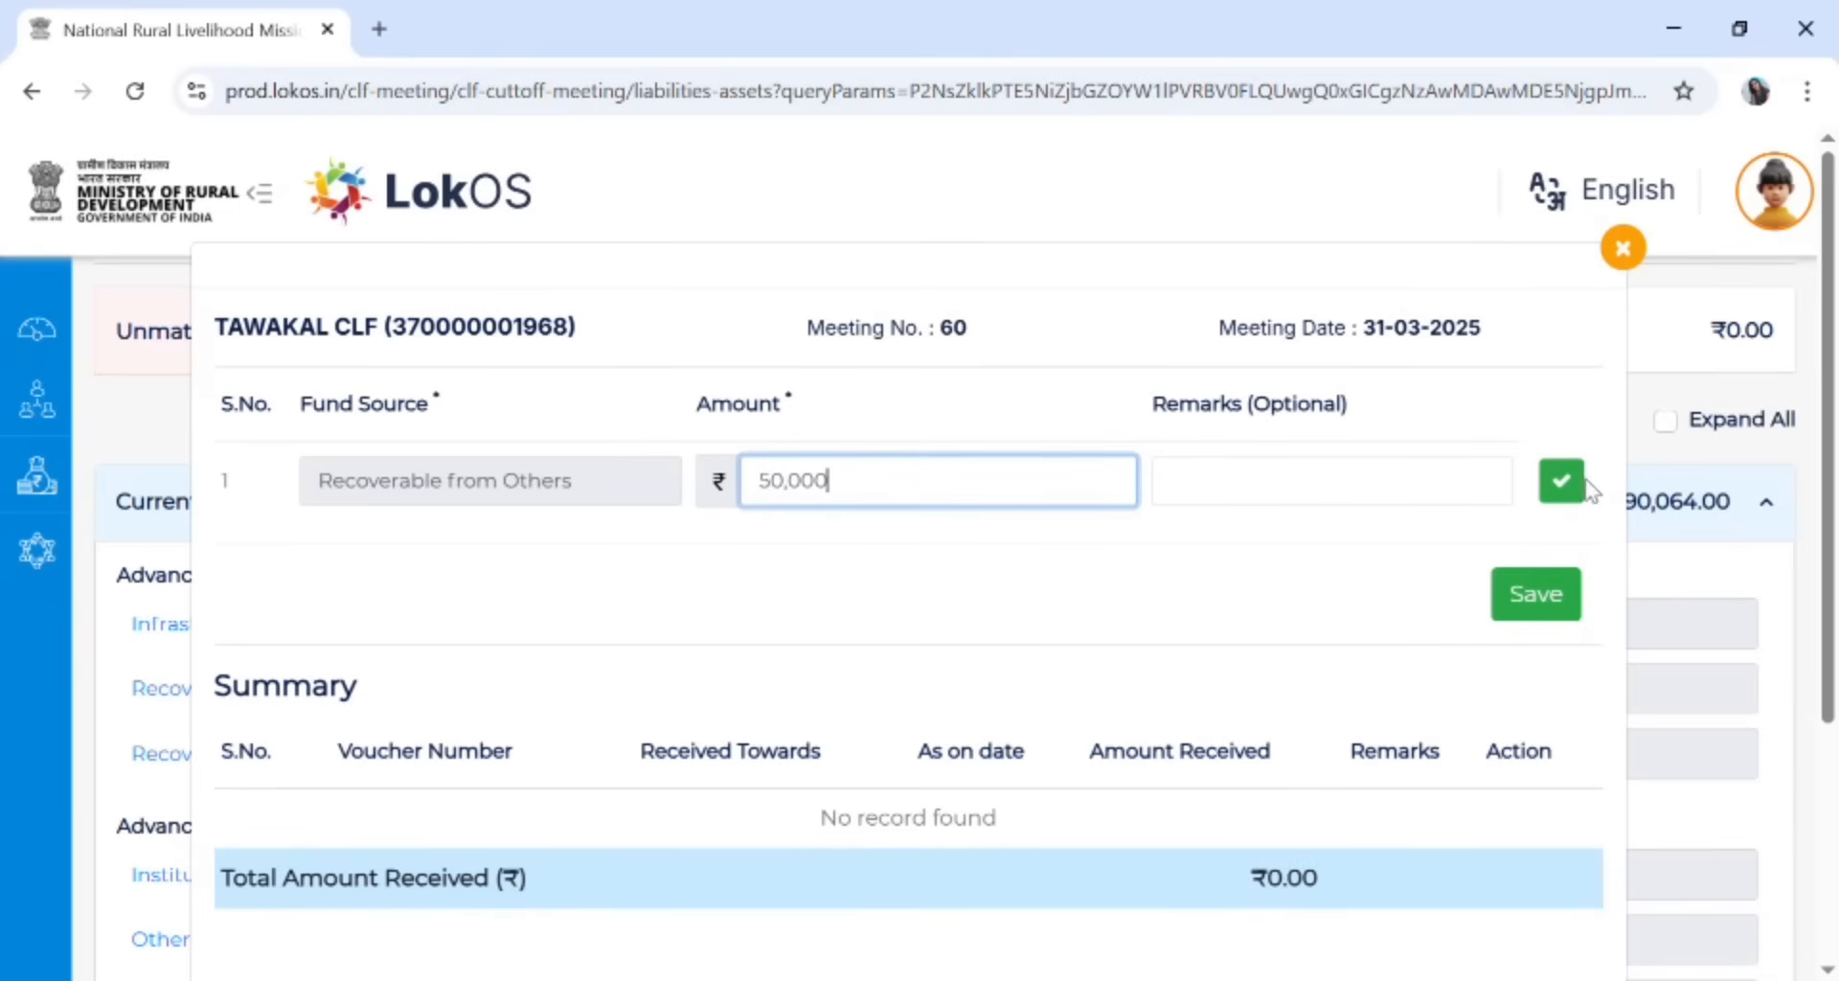
{"action": "left_click", "coordinate": [1345, 480]}
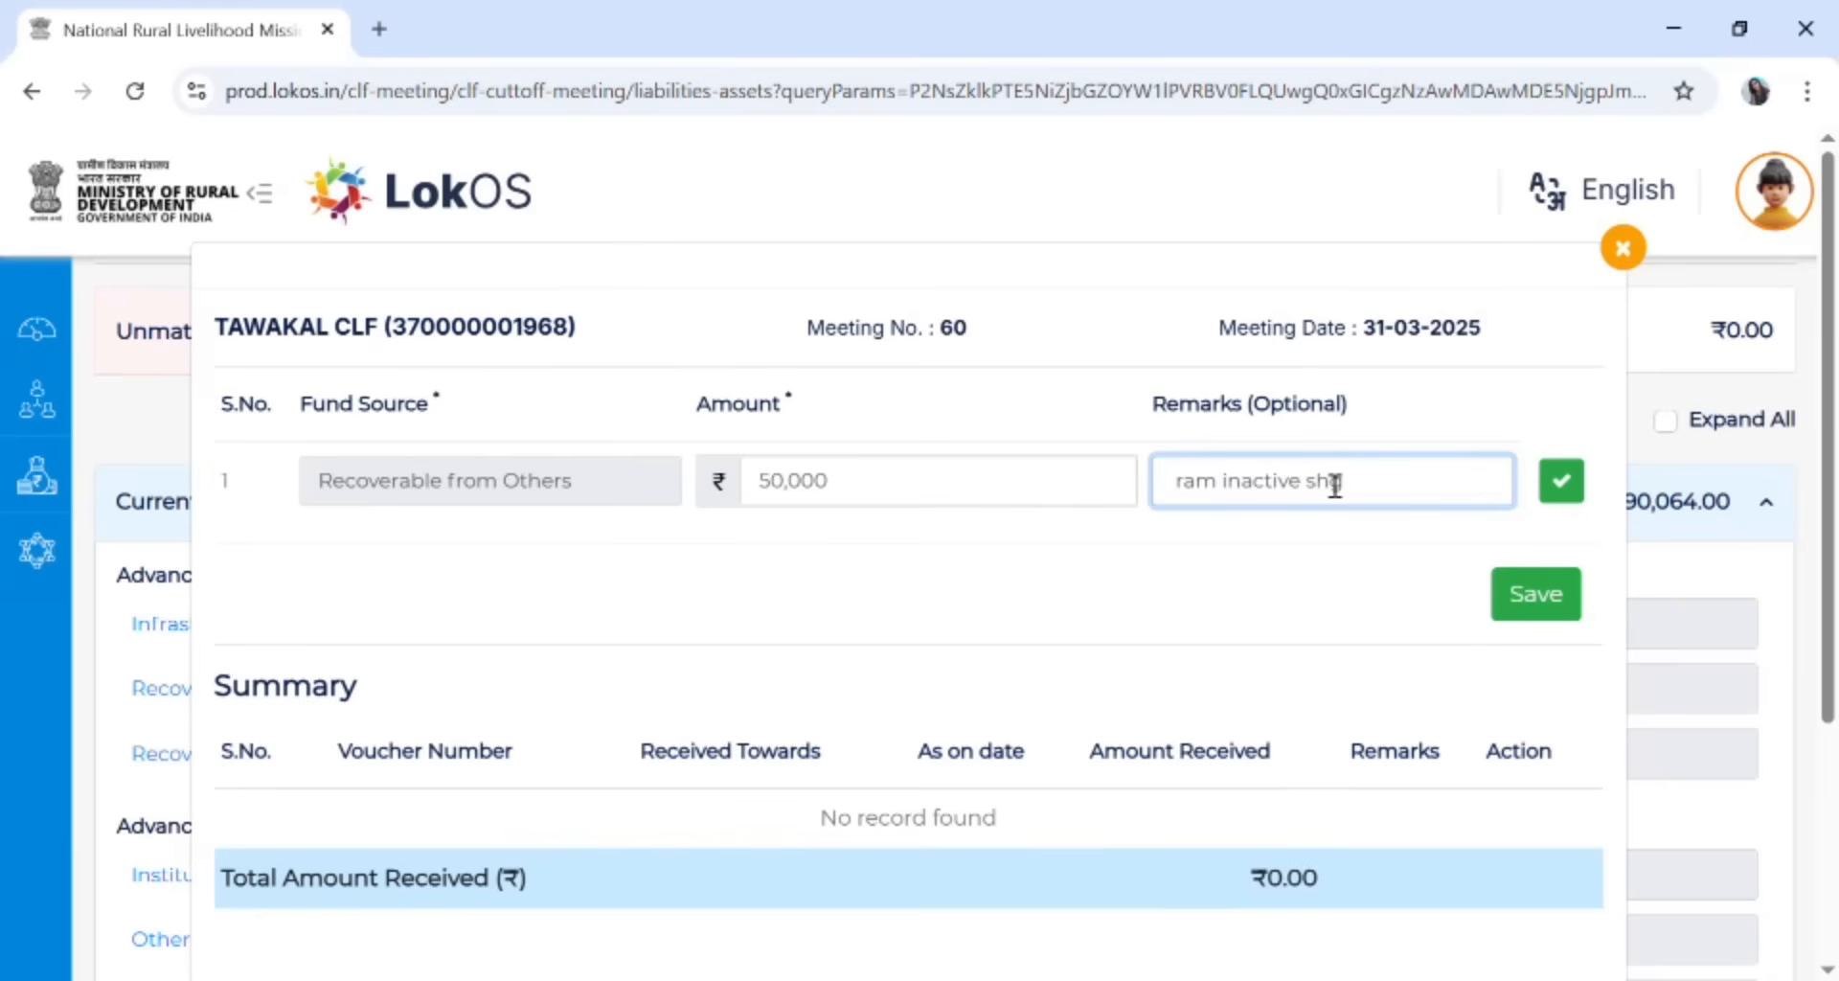
{"action": "left_click", "coordinate": [1562, 480]}
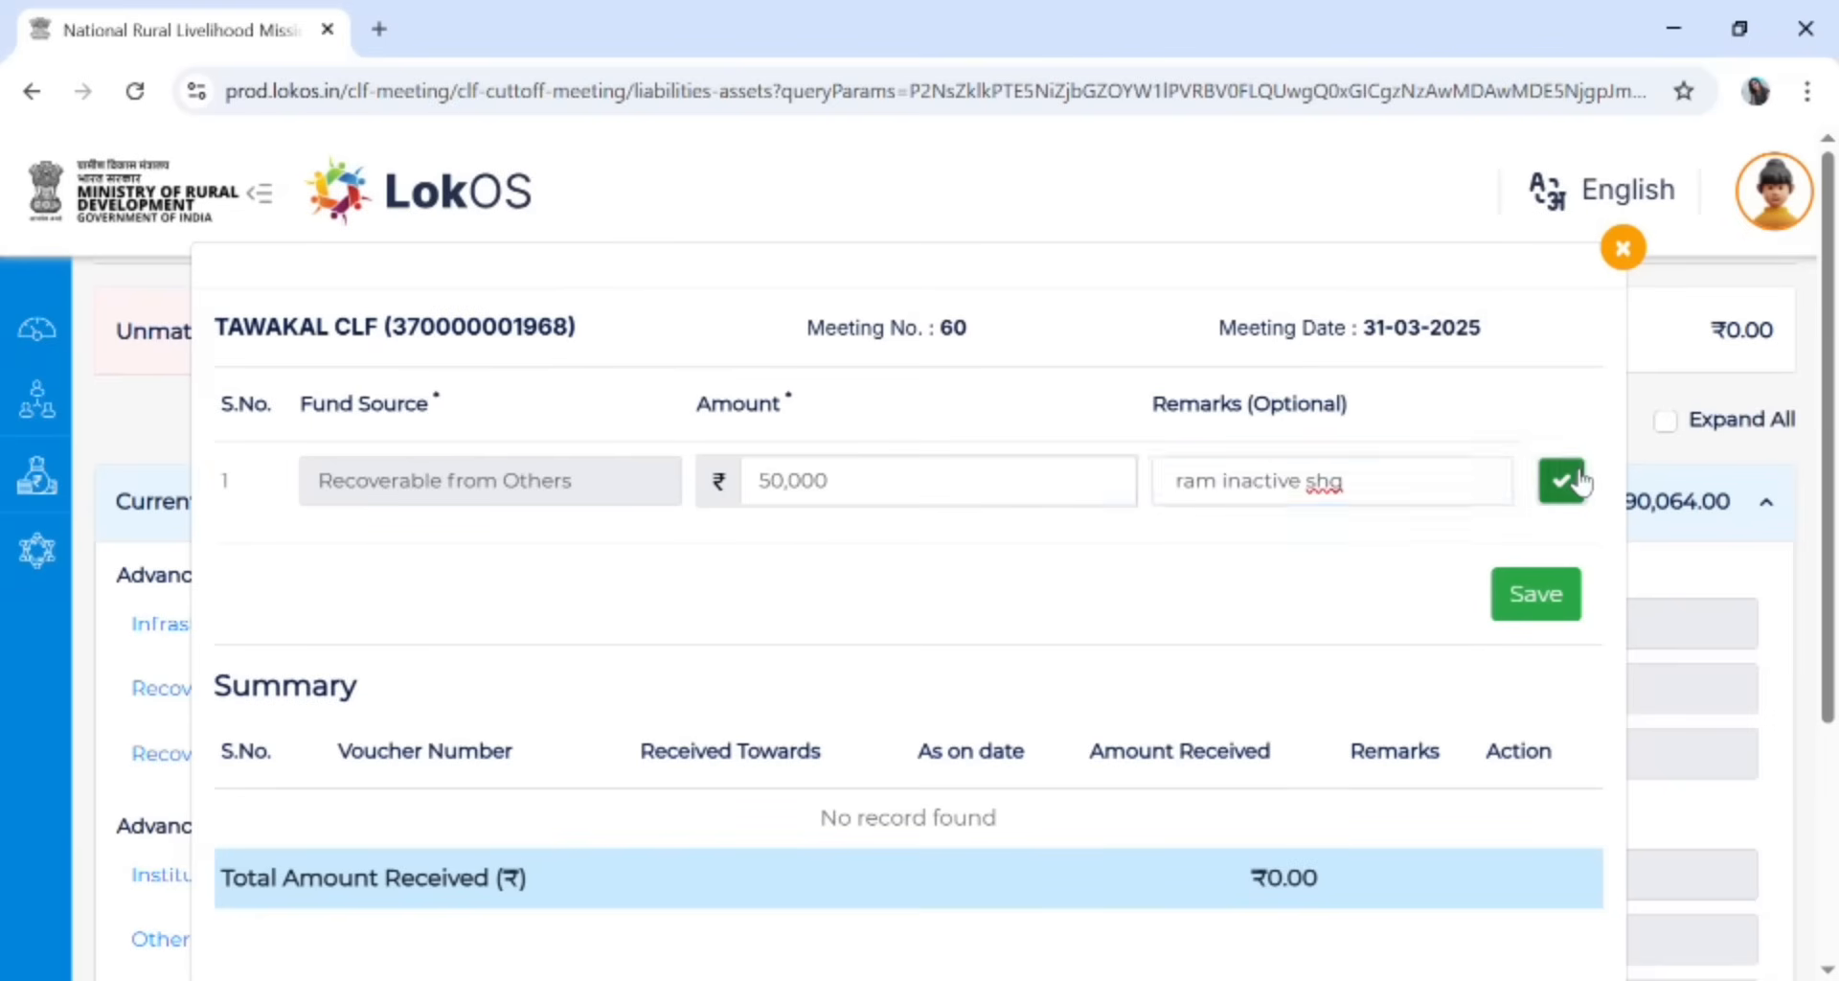
{"action": "left_click", "coordinate": [1535, 598]}
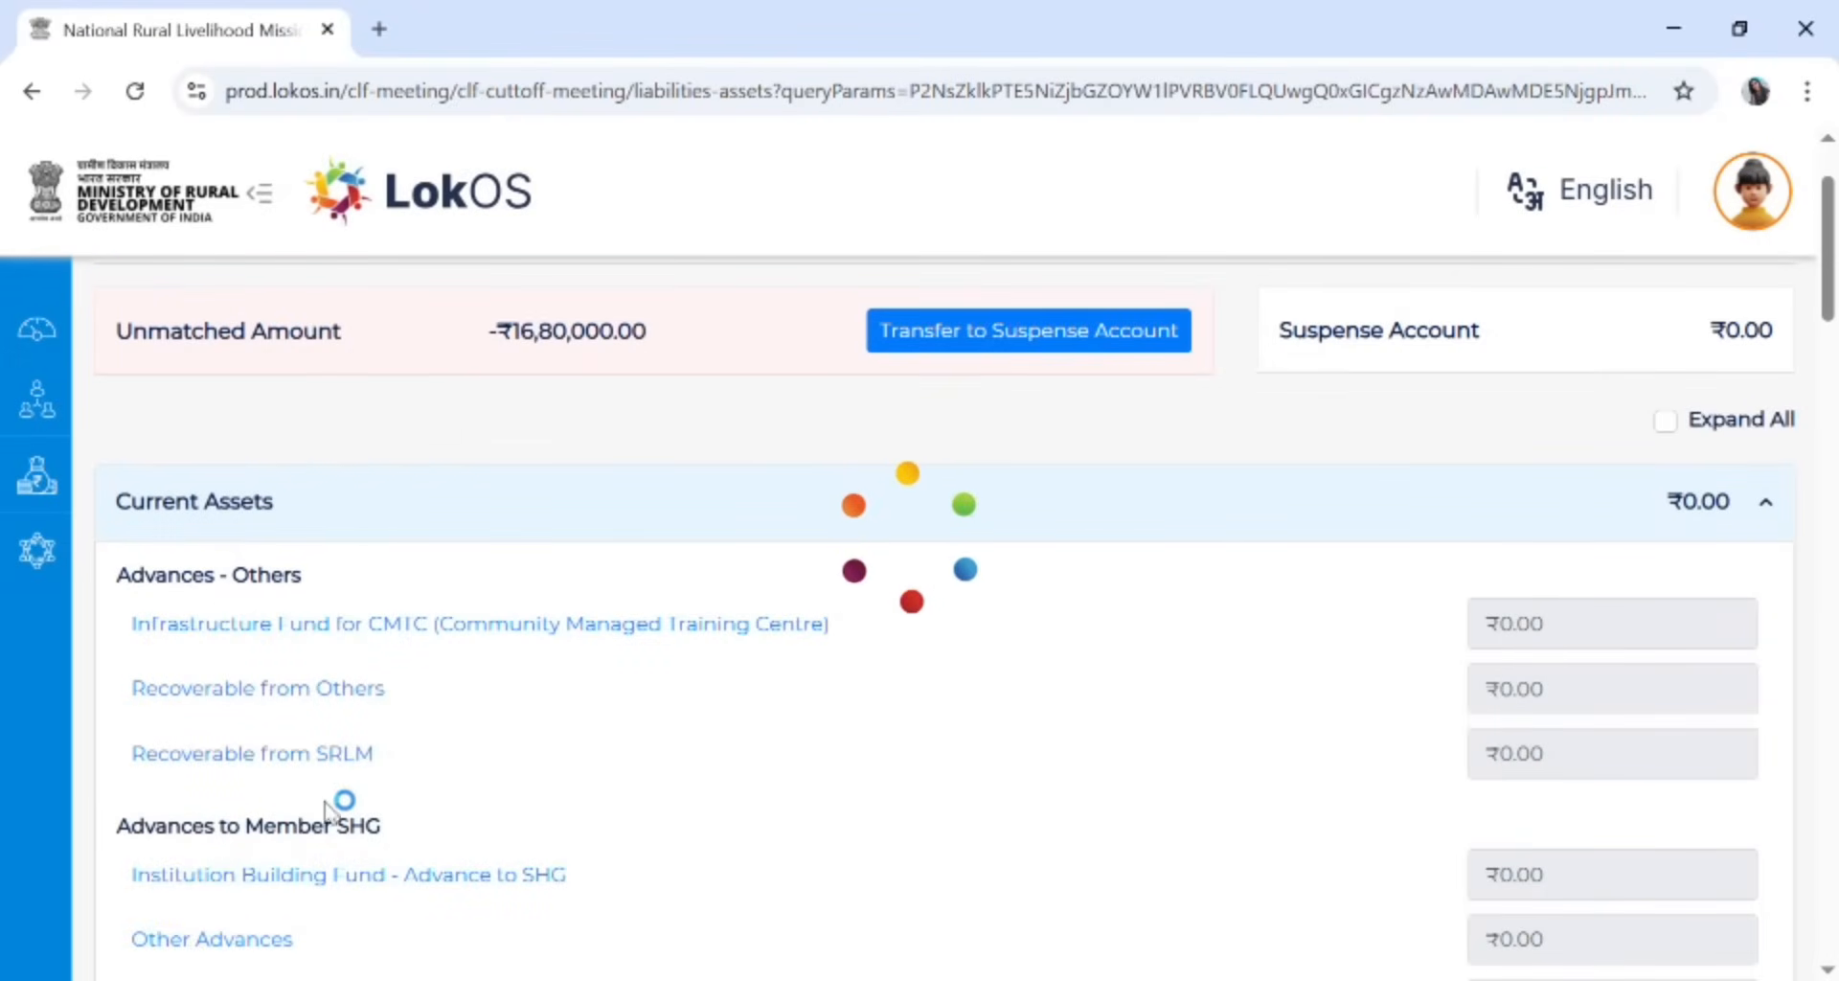
Record and save ₹50,000 as Recoverable from SRLM, and check the updated advances under Current Assets
{"action": "left_click", "coordinate": [278, 757]}
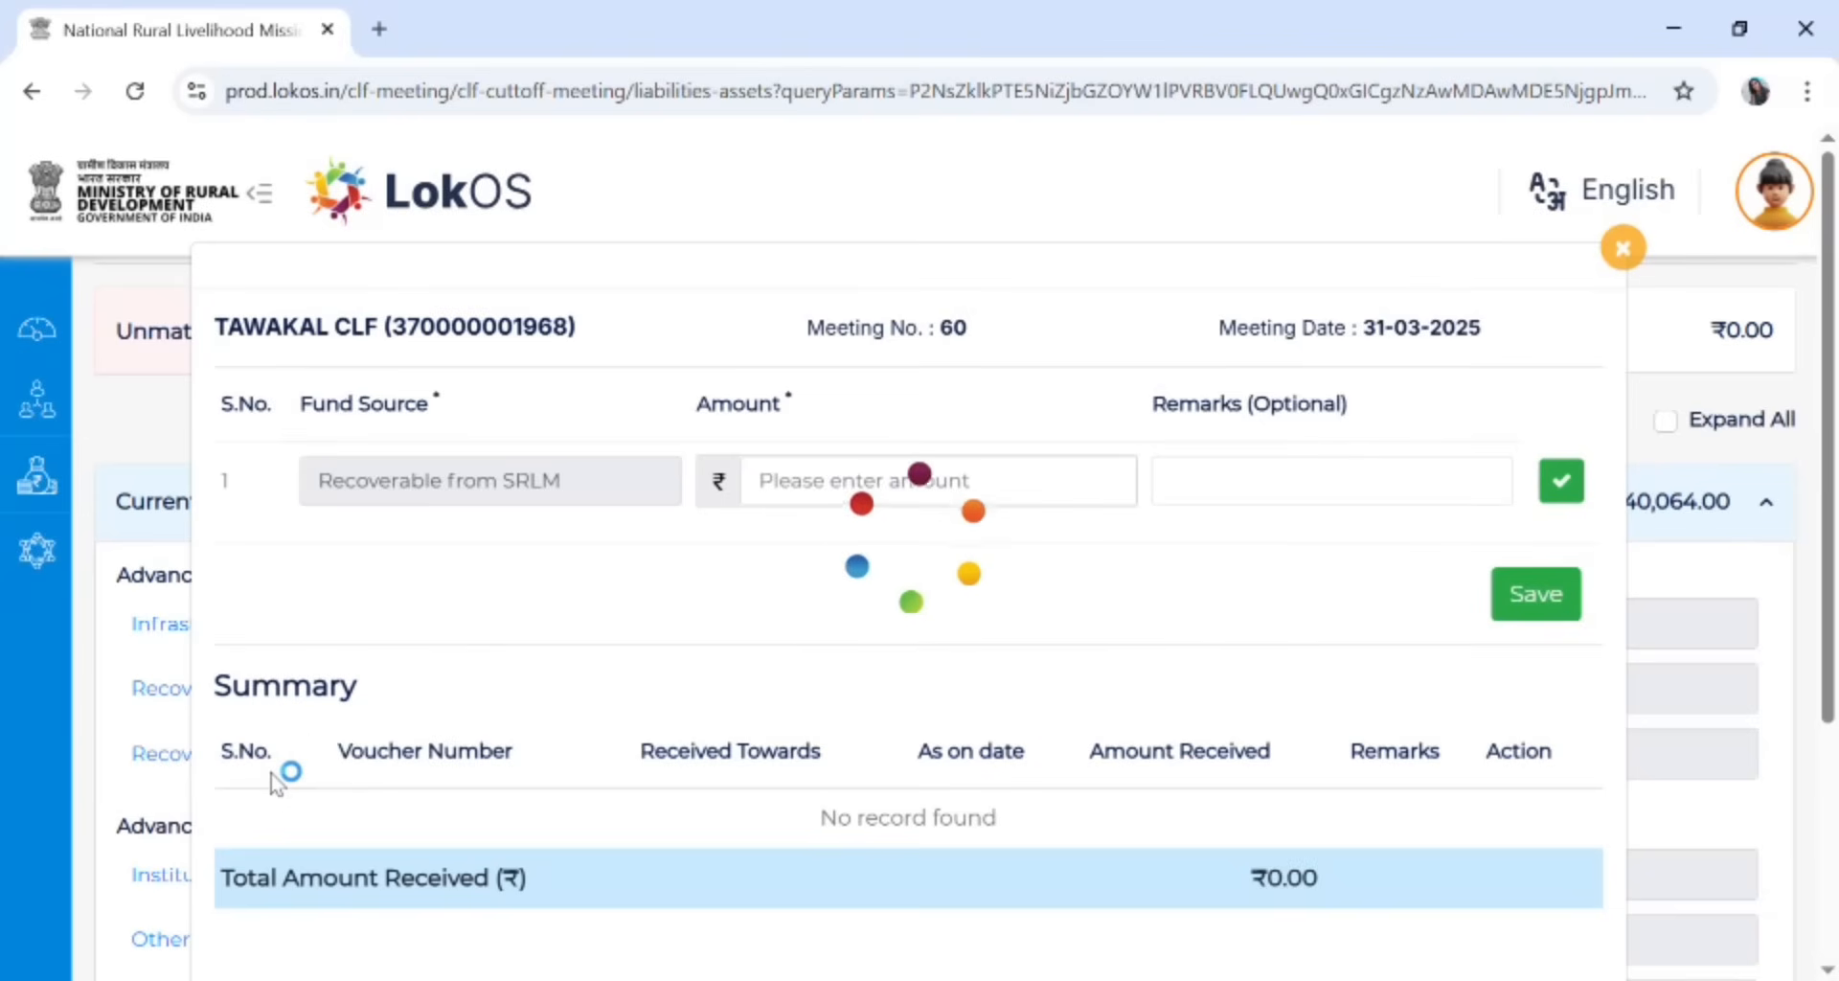
{"action": "left_click", "coordinate": [917, 505]}
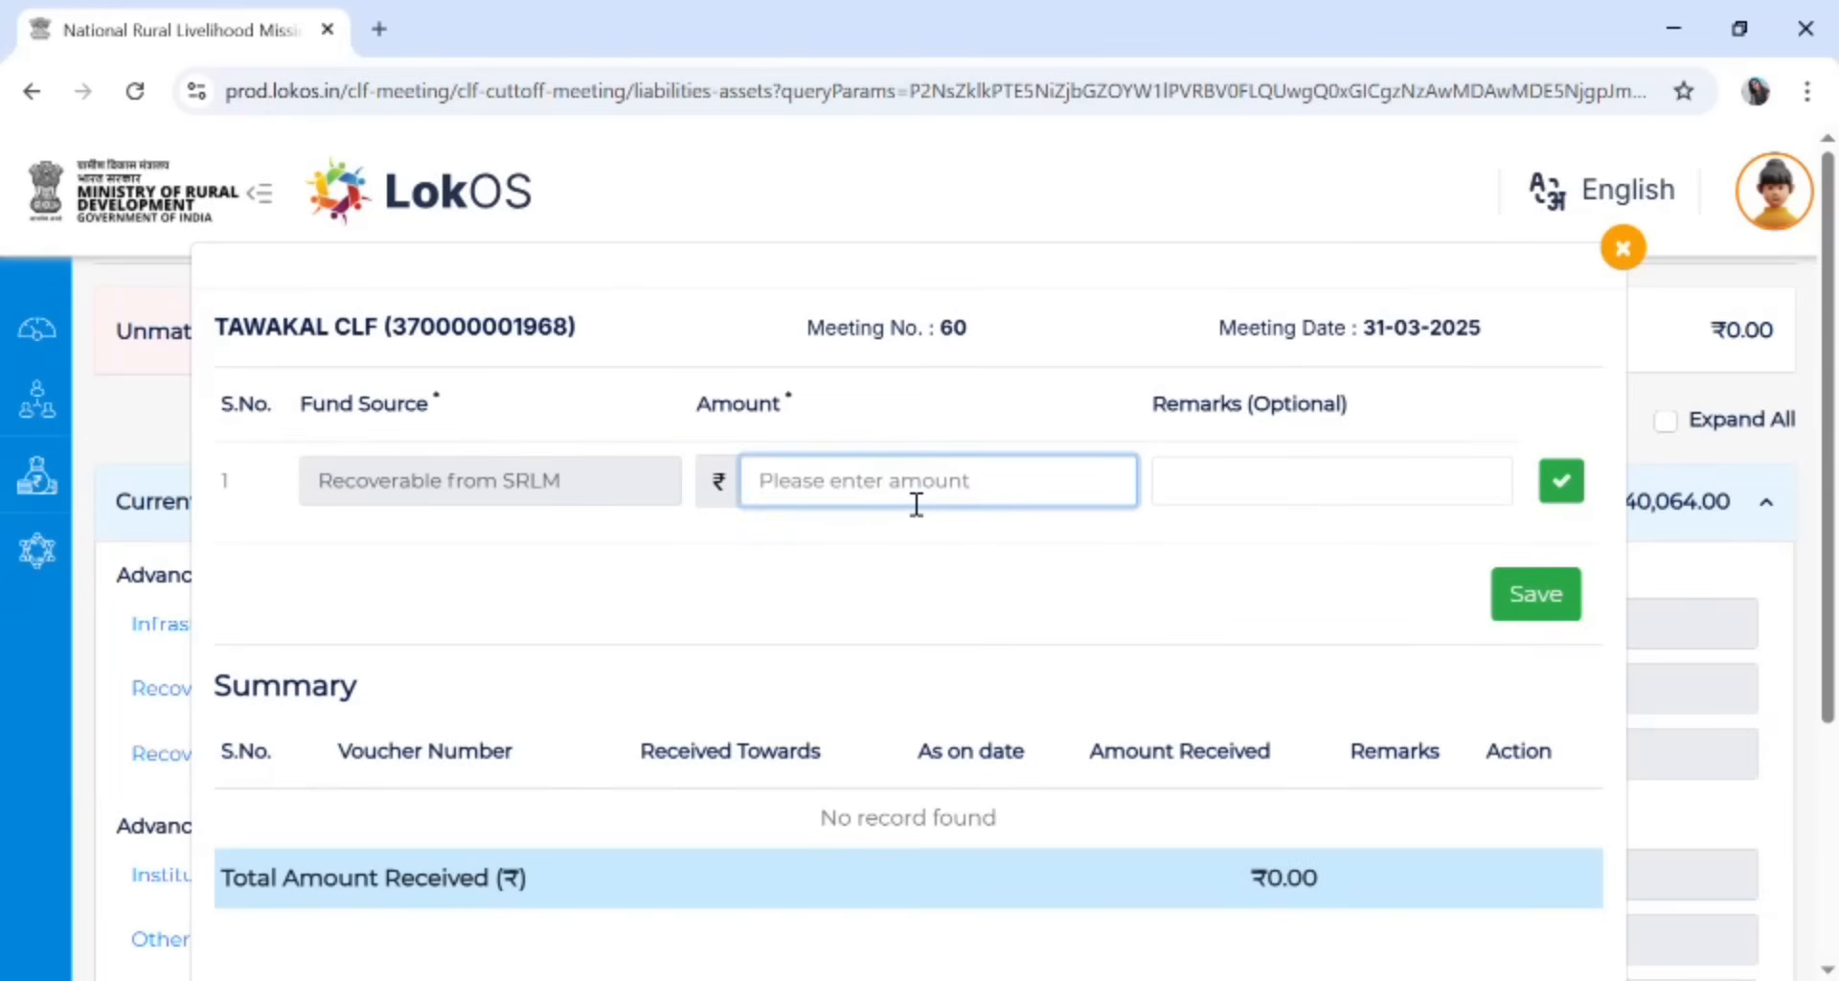
{"action": "type", "text": "50"}
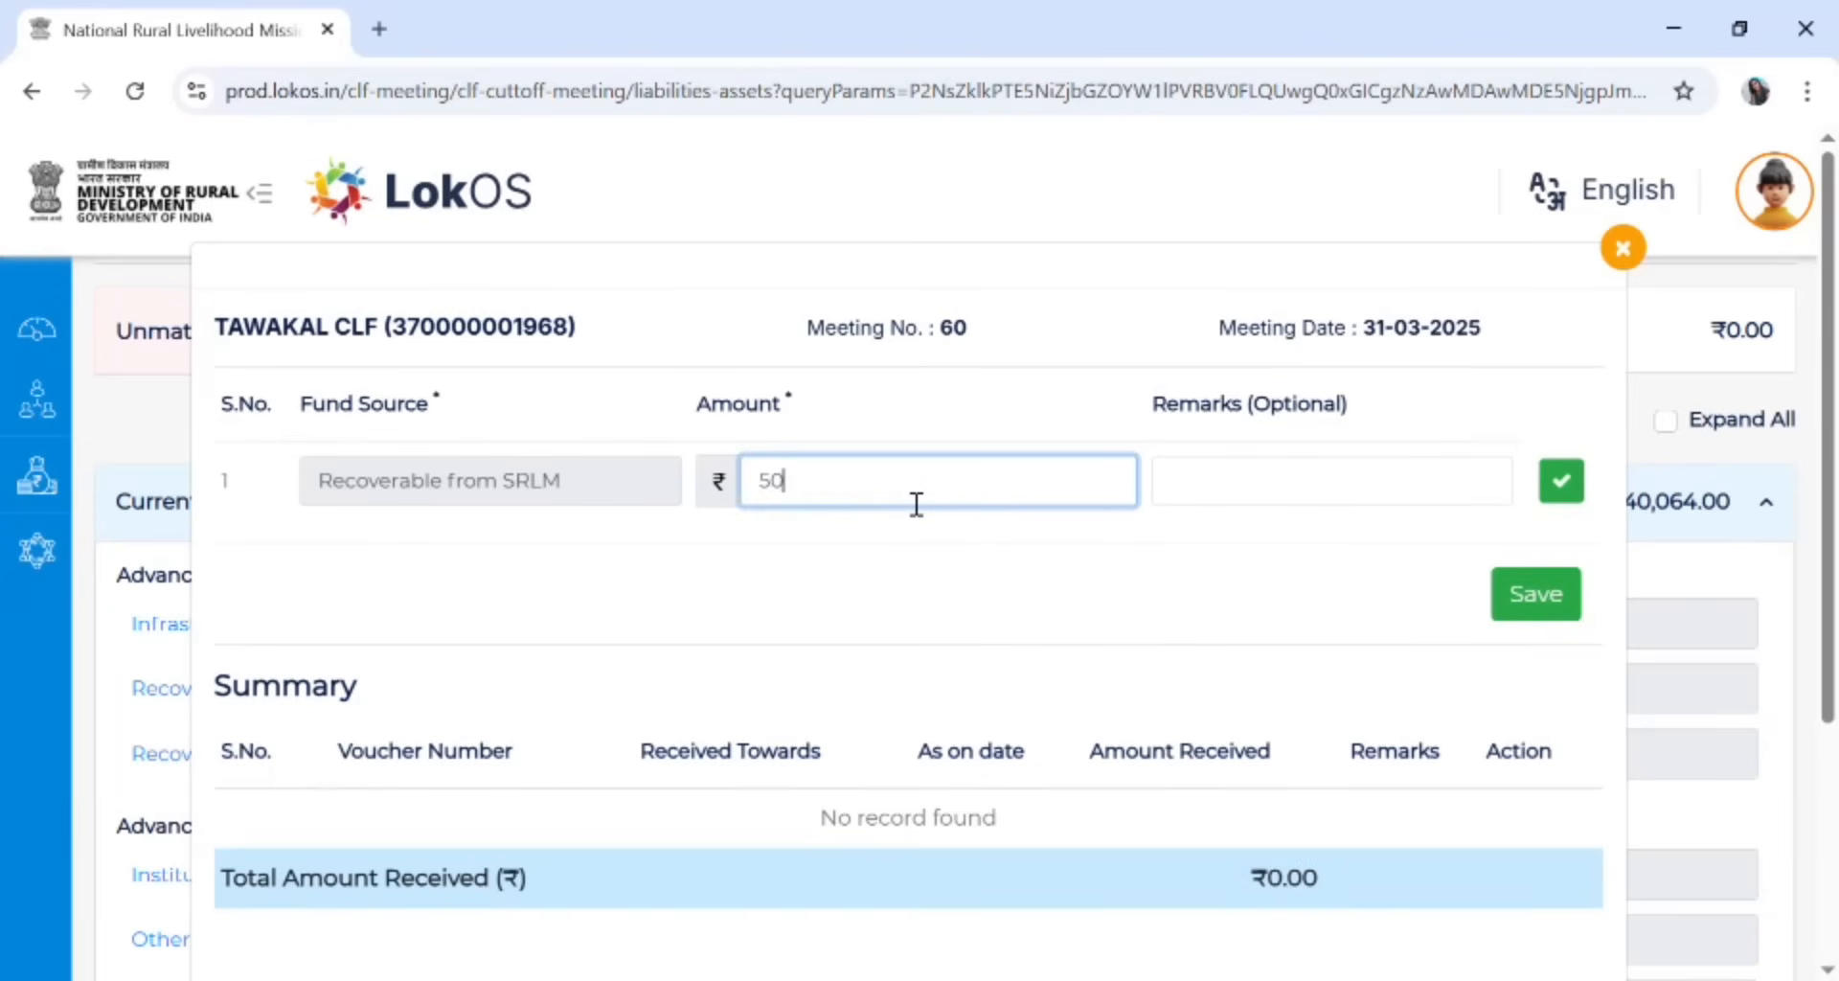
{"action": "type", "text": ",000"}
{"action": "left_click", "coordinate": [1561, 481]}
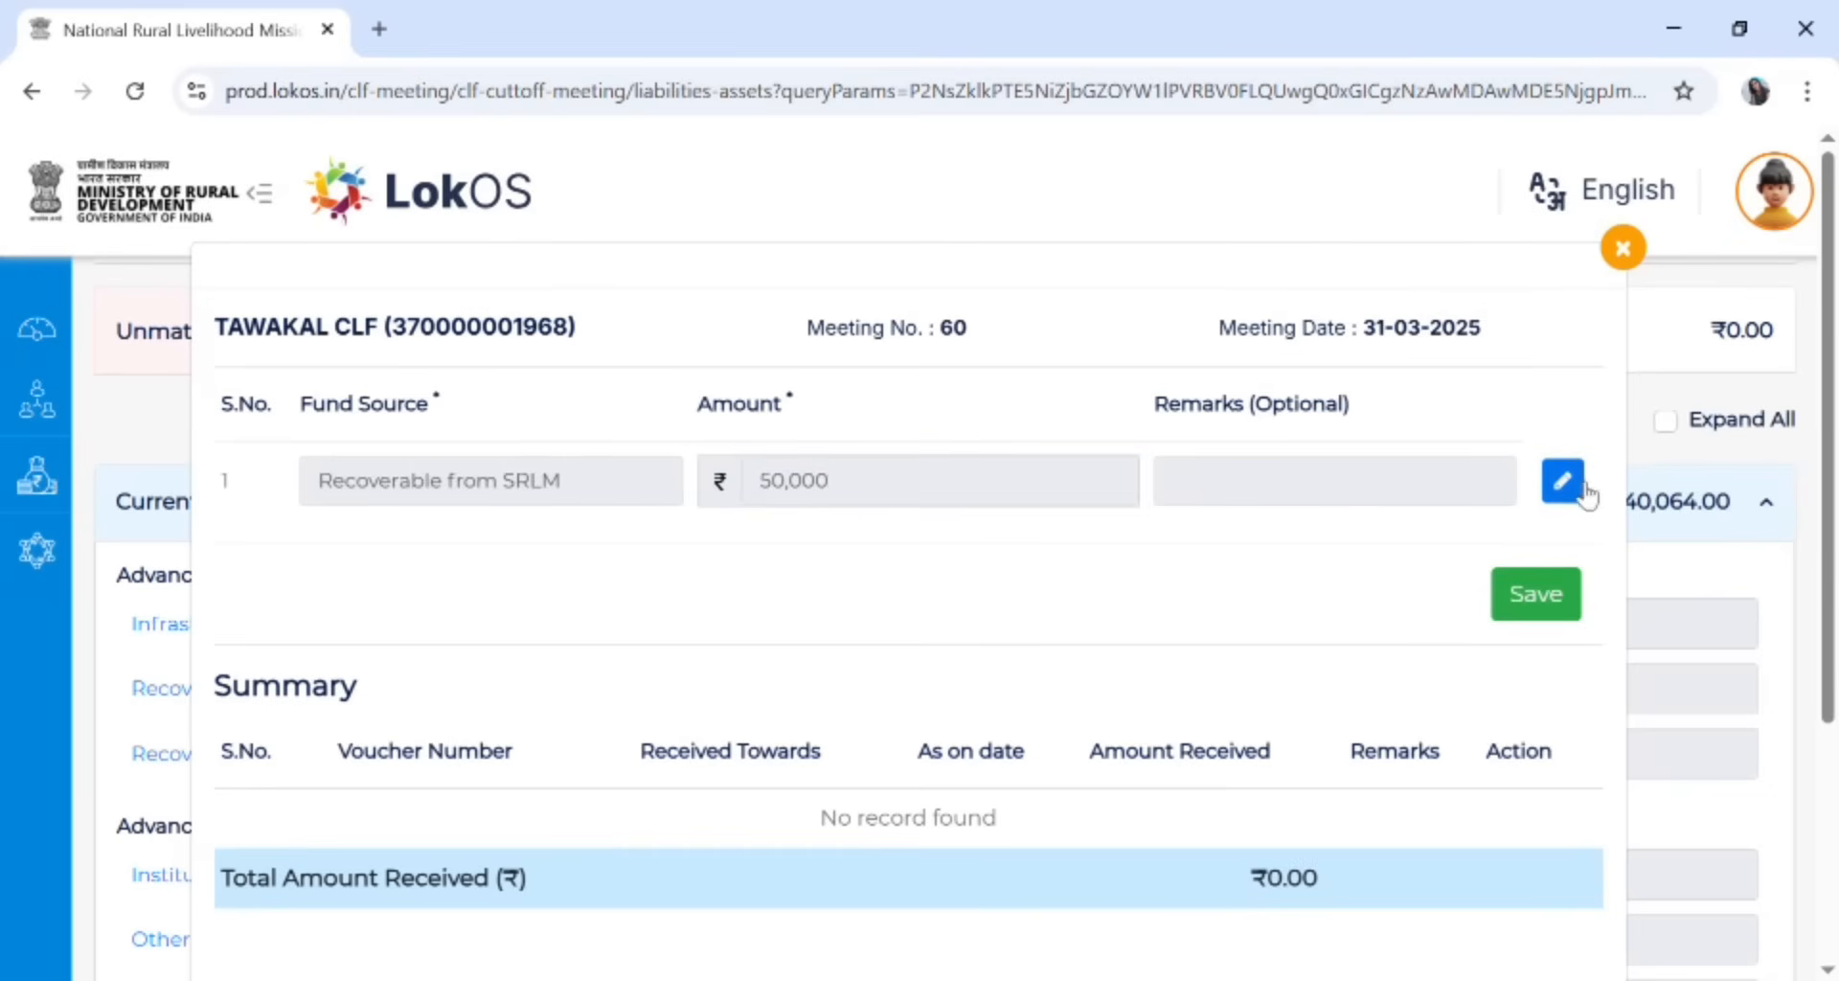
{"action": "left_click", "coordinate": [1538, 599]}
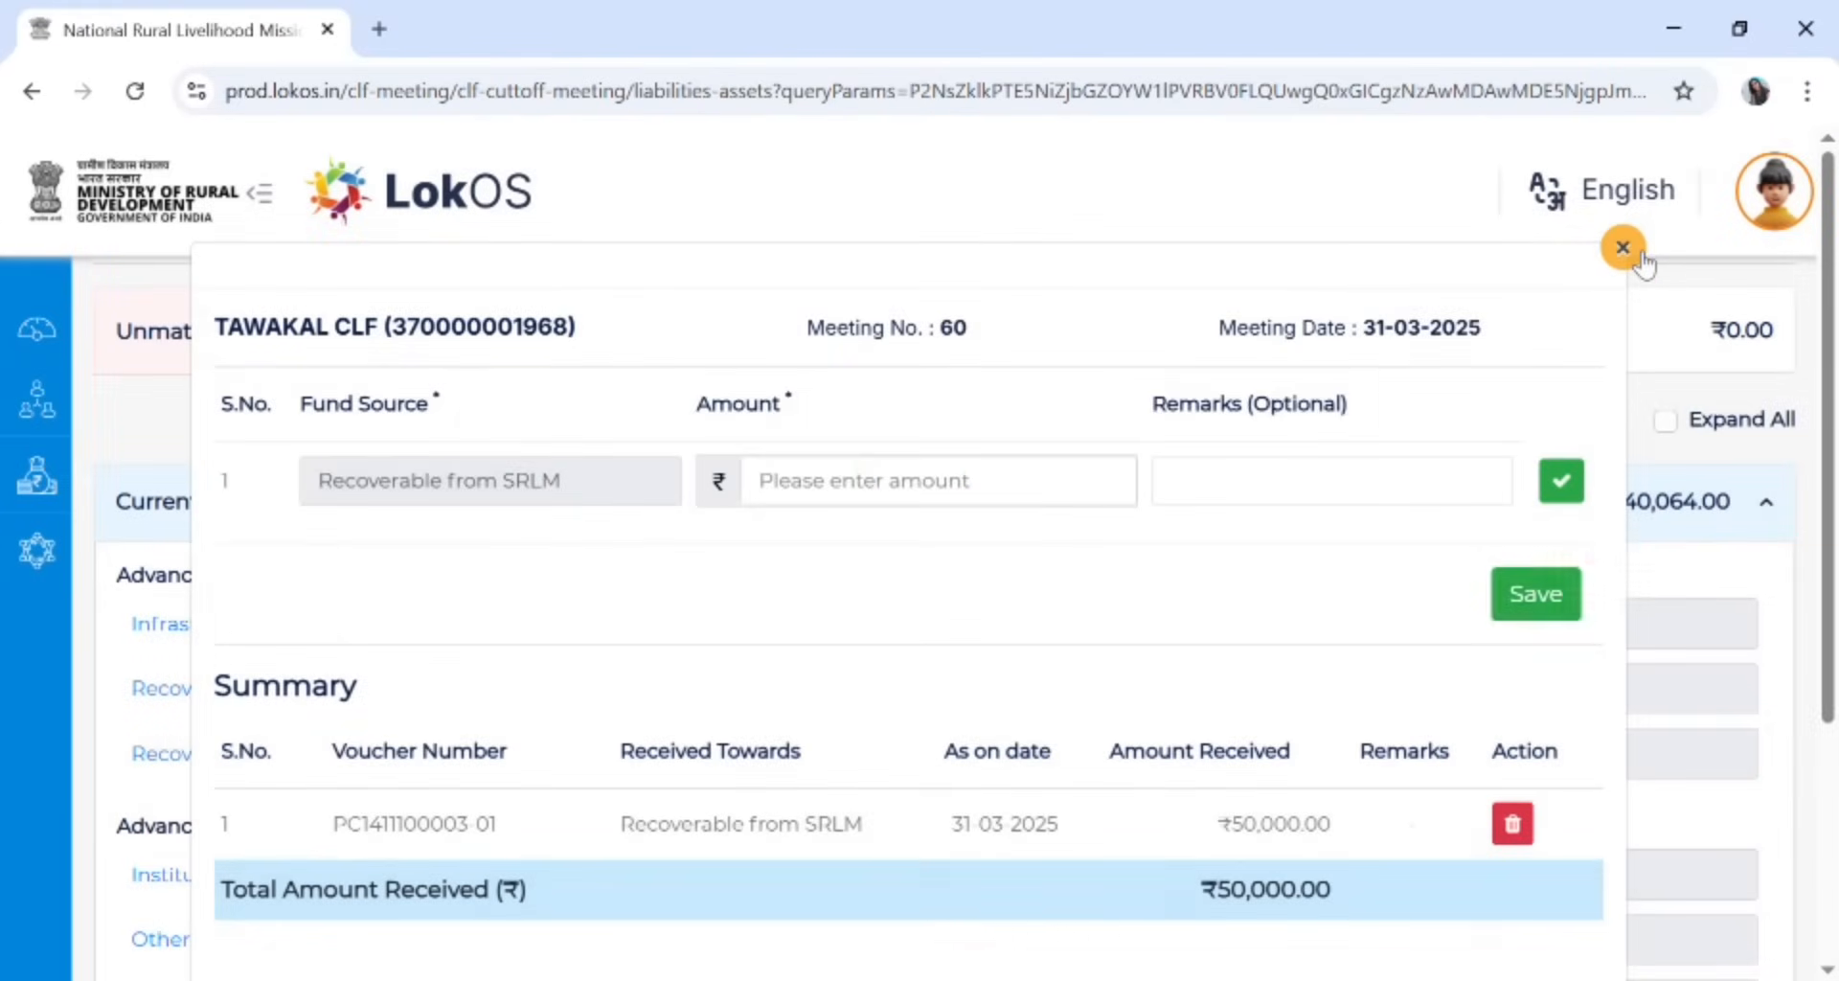
{"action": "left_click", "coordinate": [1629, 246]}
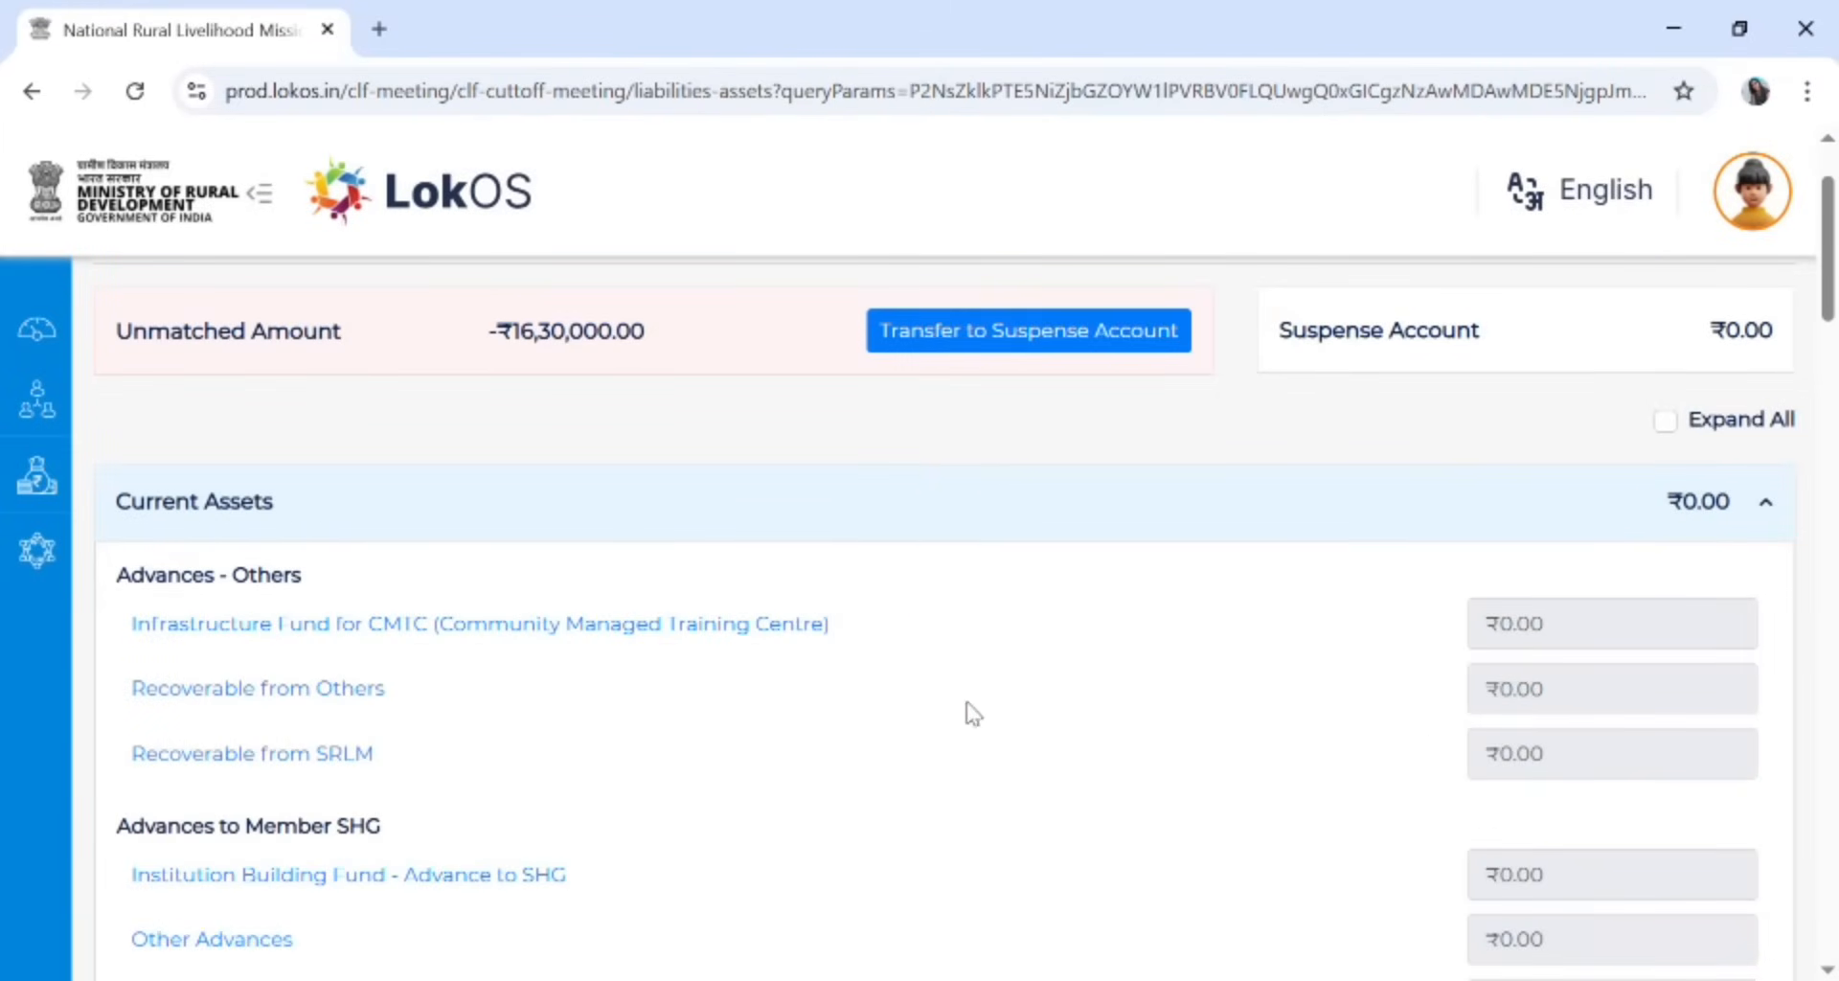
{"action": "scroll", "coordinate": [956, 720], "scroll_direction": "down", "scroll_amount": 5}
{"action": "scroll", "coordinate": [956, 720], "scroll_direction": "up", "scroll_amount": 5}
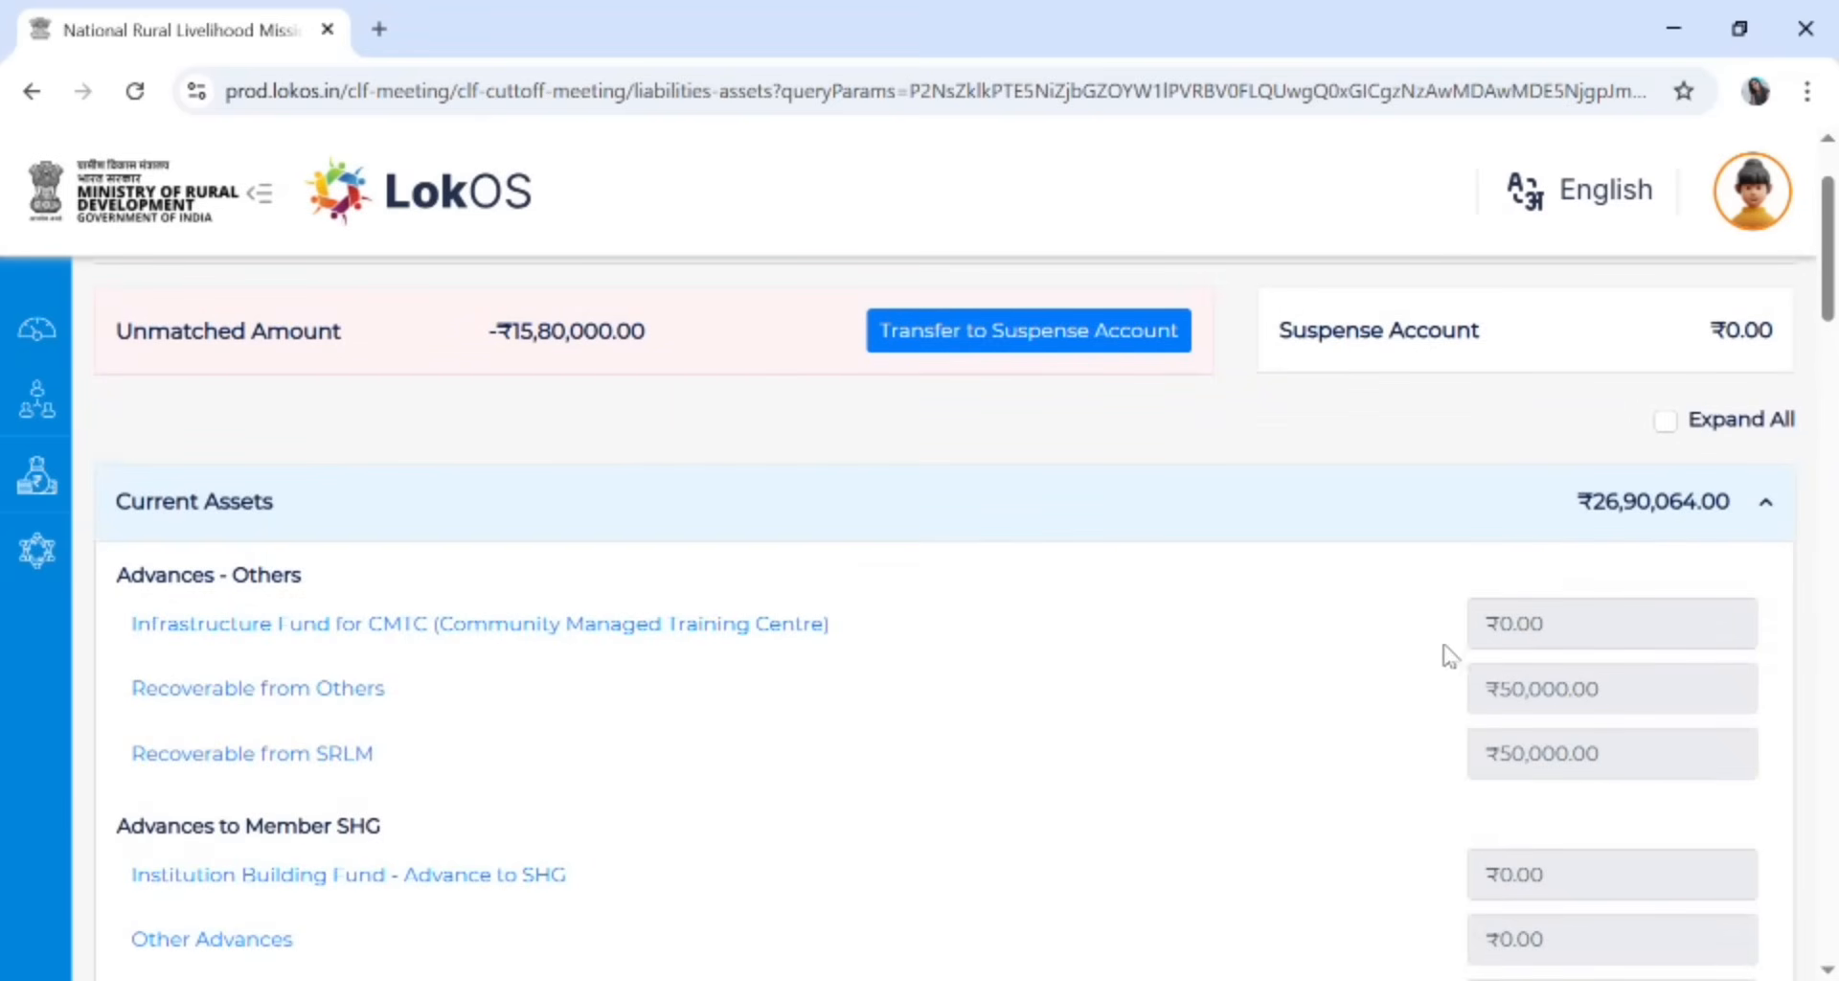
Start a Community Investment Fund (CIF) Loan to VO entry and select GULABEE VO as the borrower
{"action": "scroll", "coordinate": [578, 390], "scroll_direction": "down", "scroll_amount": 9}
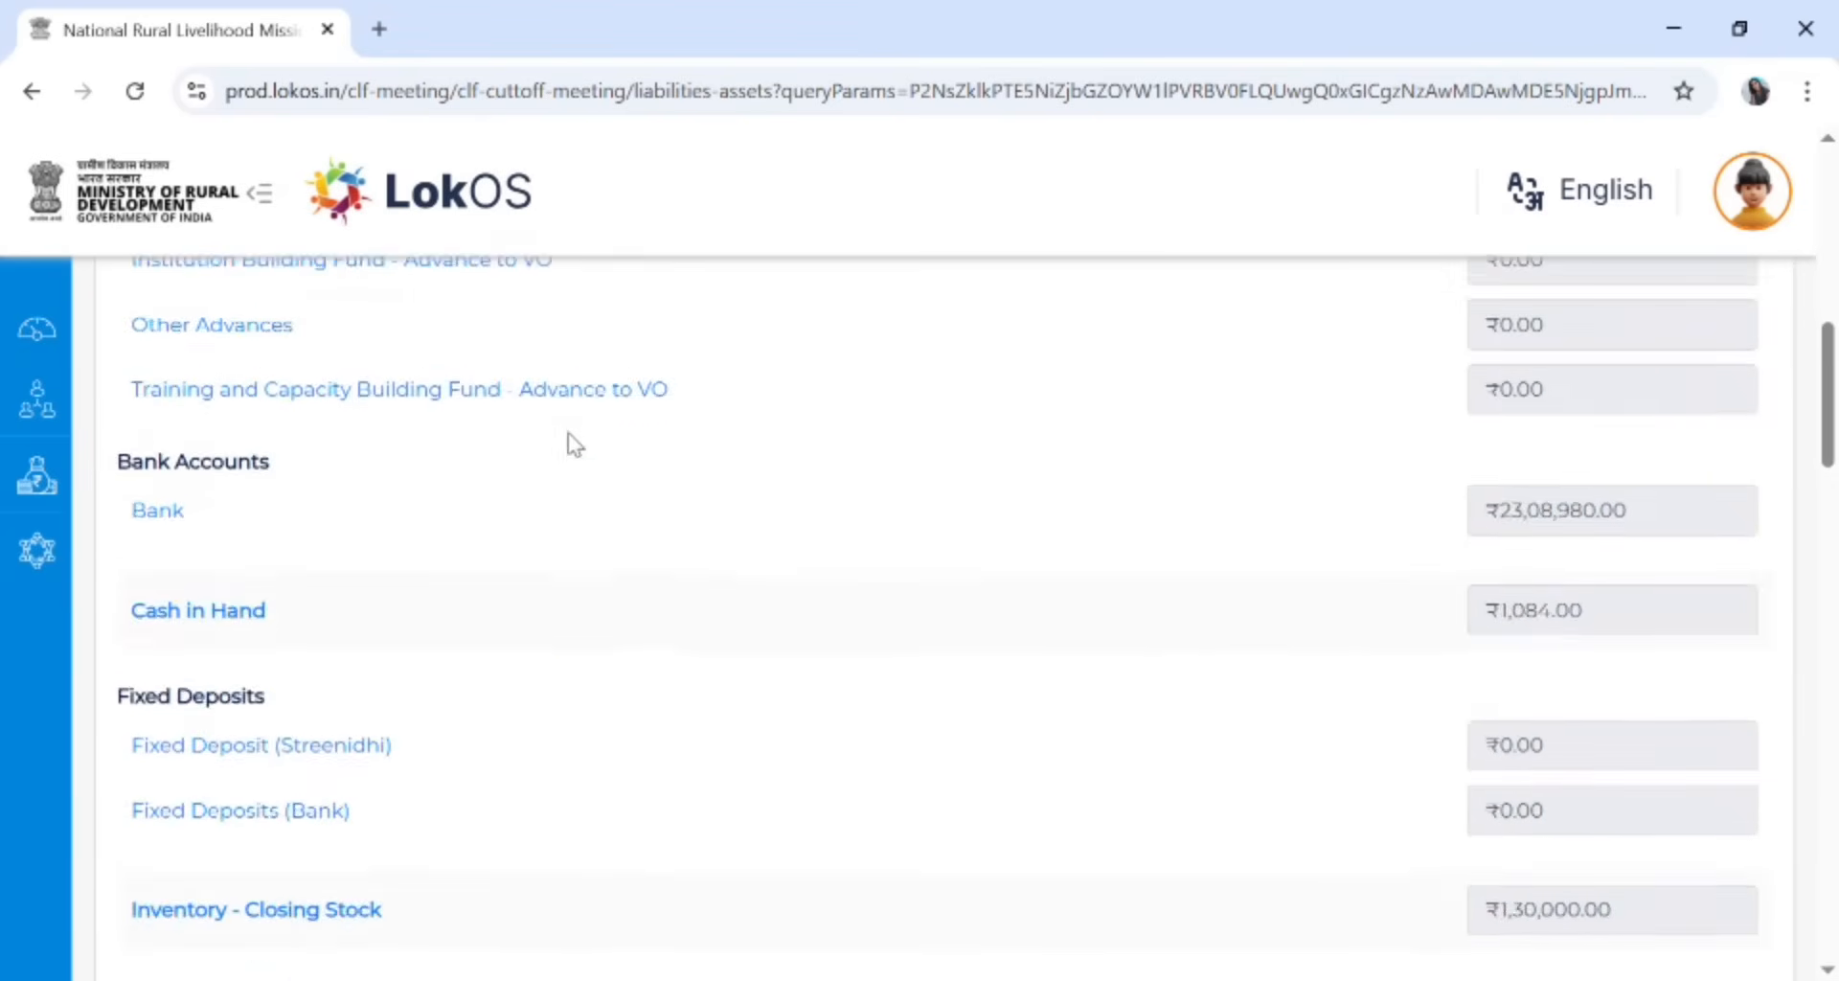
{"action": "scroll", "coordinate": [996, 618], "scroll_direction": "down", "scroll_amount": 10}
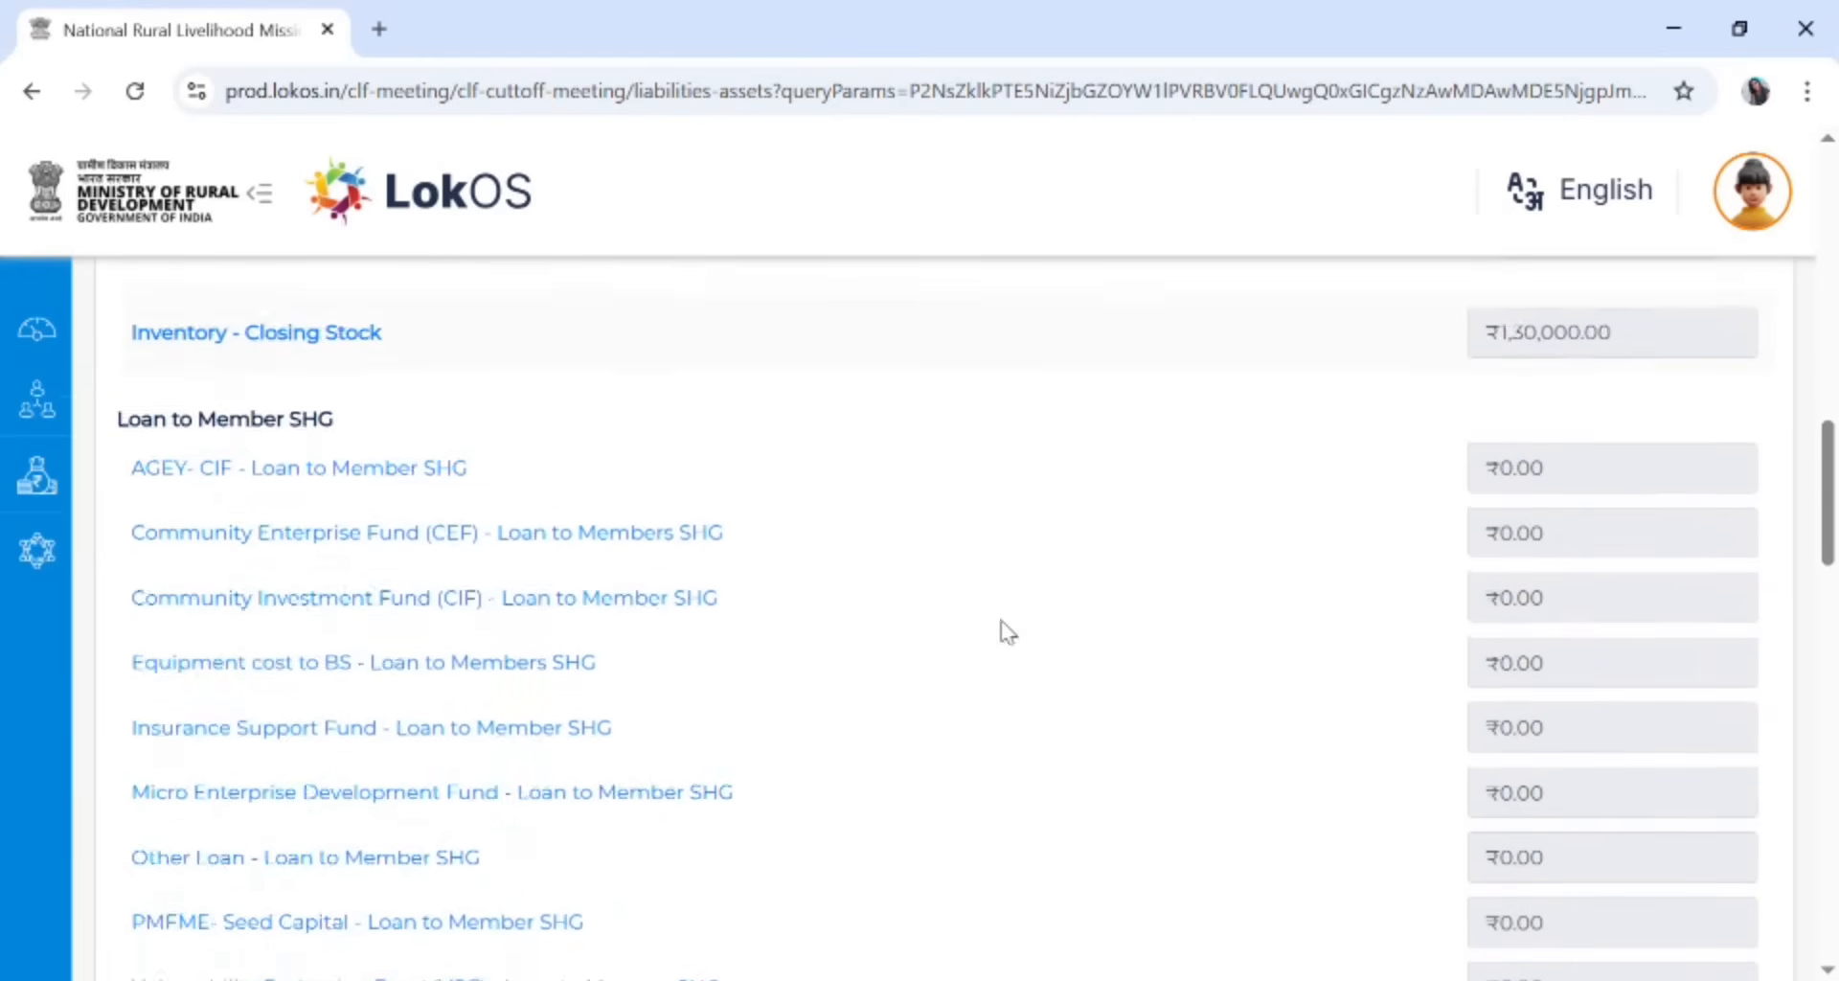
{"action": "scroll", "coordinate": [958, 575], "scroll_direction": "down", "scroll_amount": 1}
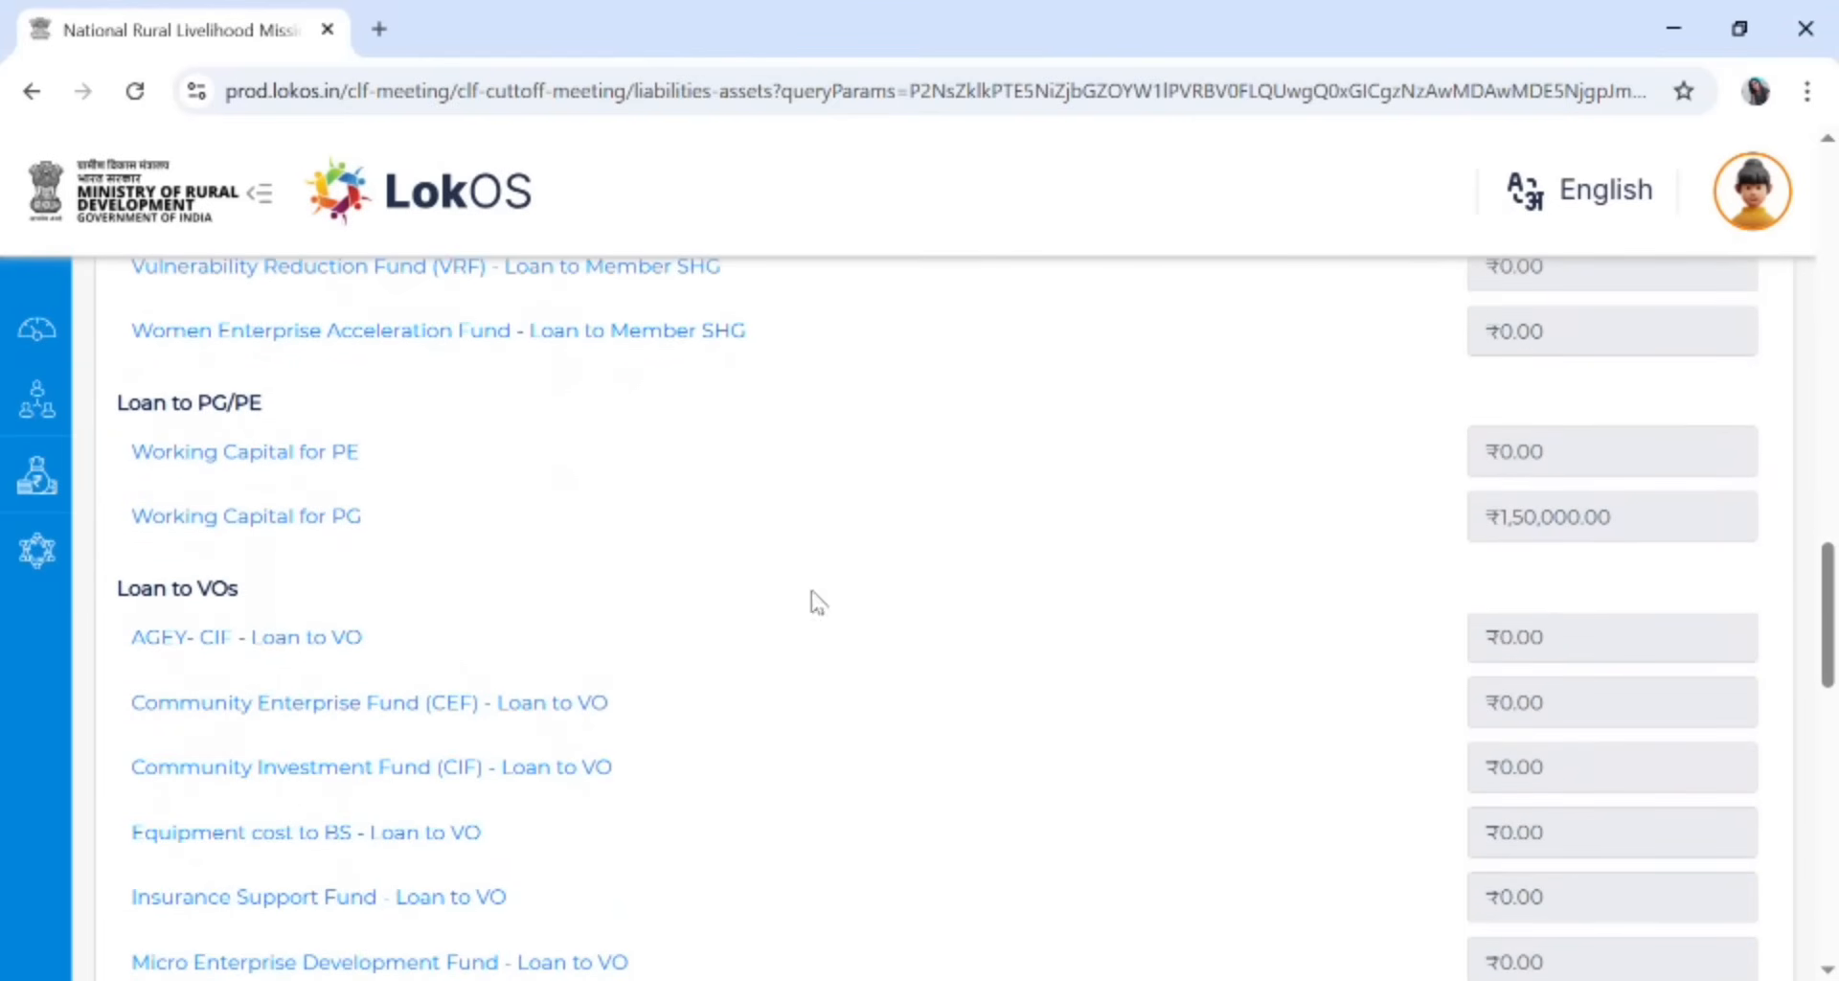
{"action": "scroll", "coordinate": [383, 707], "scroll_direction": "down", "scroll_amount": 1}
{"action": "scroll", "coordinate": [369, 710], "scroll_direction": "down", "scroll_amount": 1}
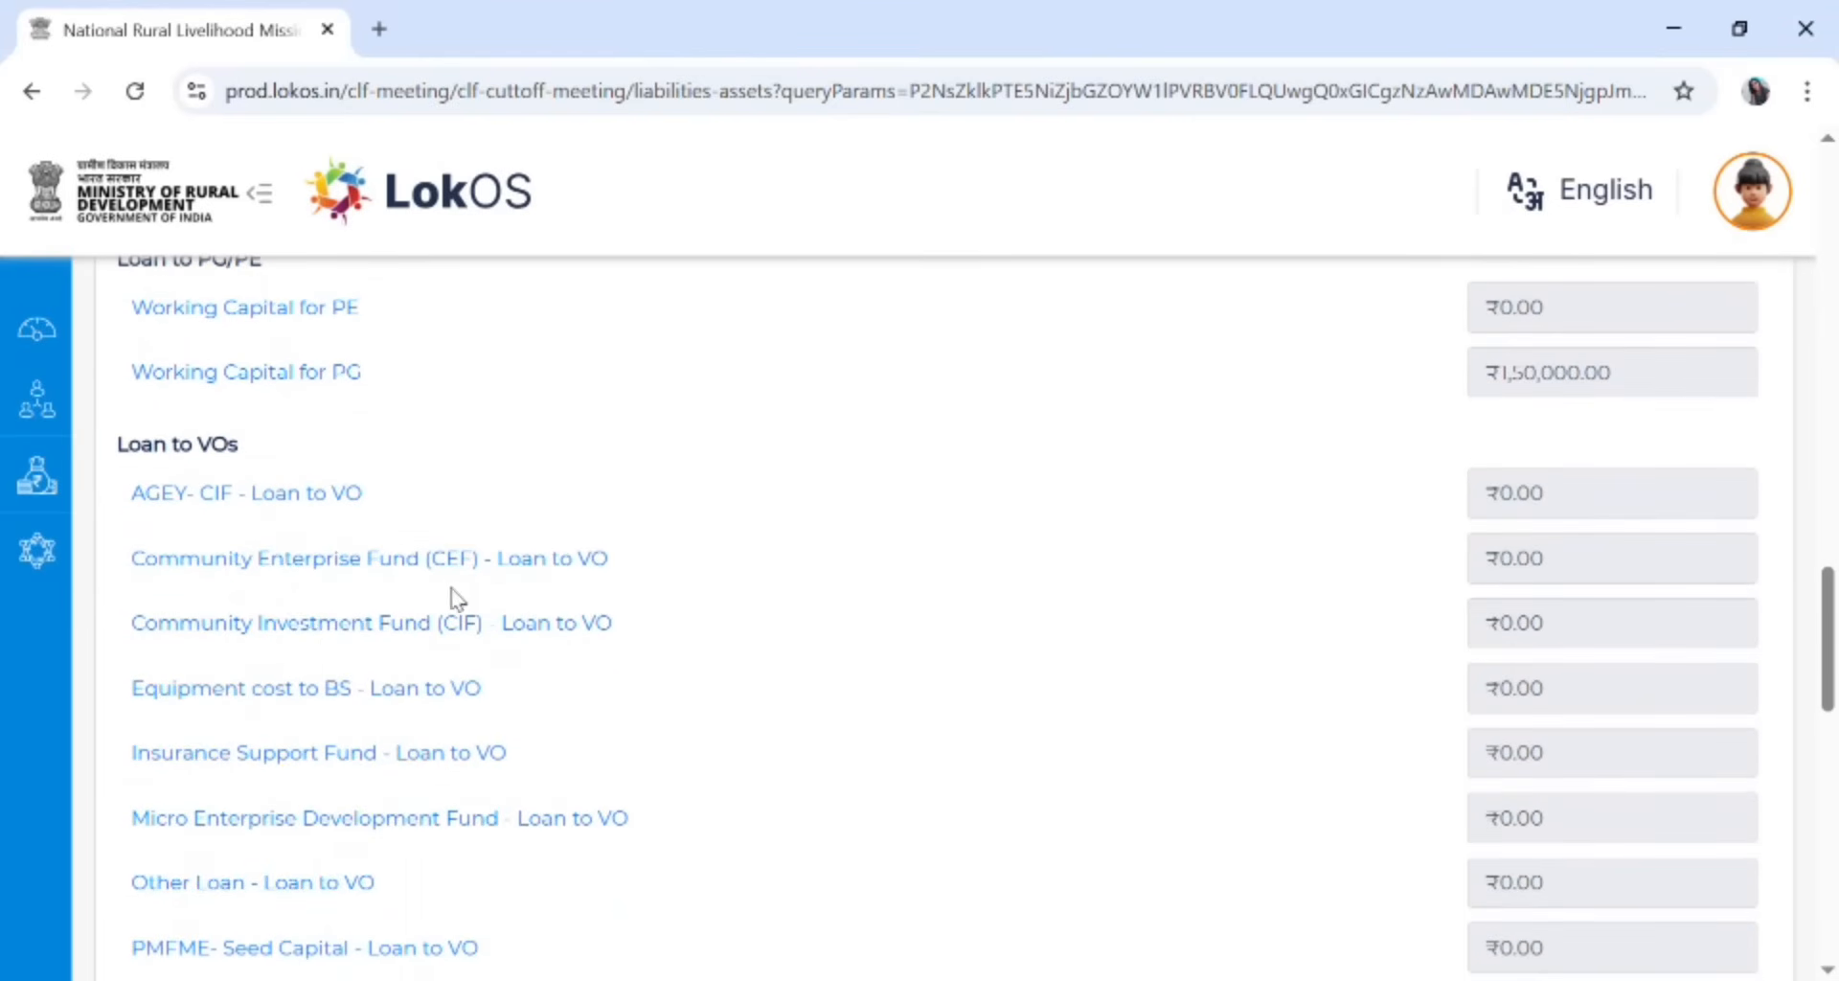
{"action": "left_click", "coordinate": [465, 625]}
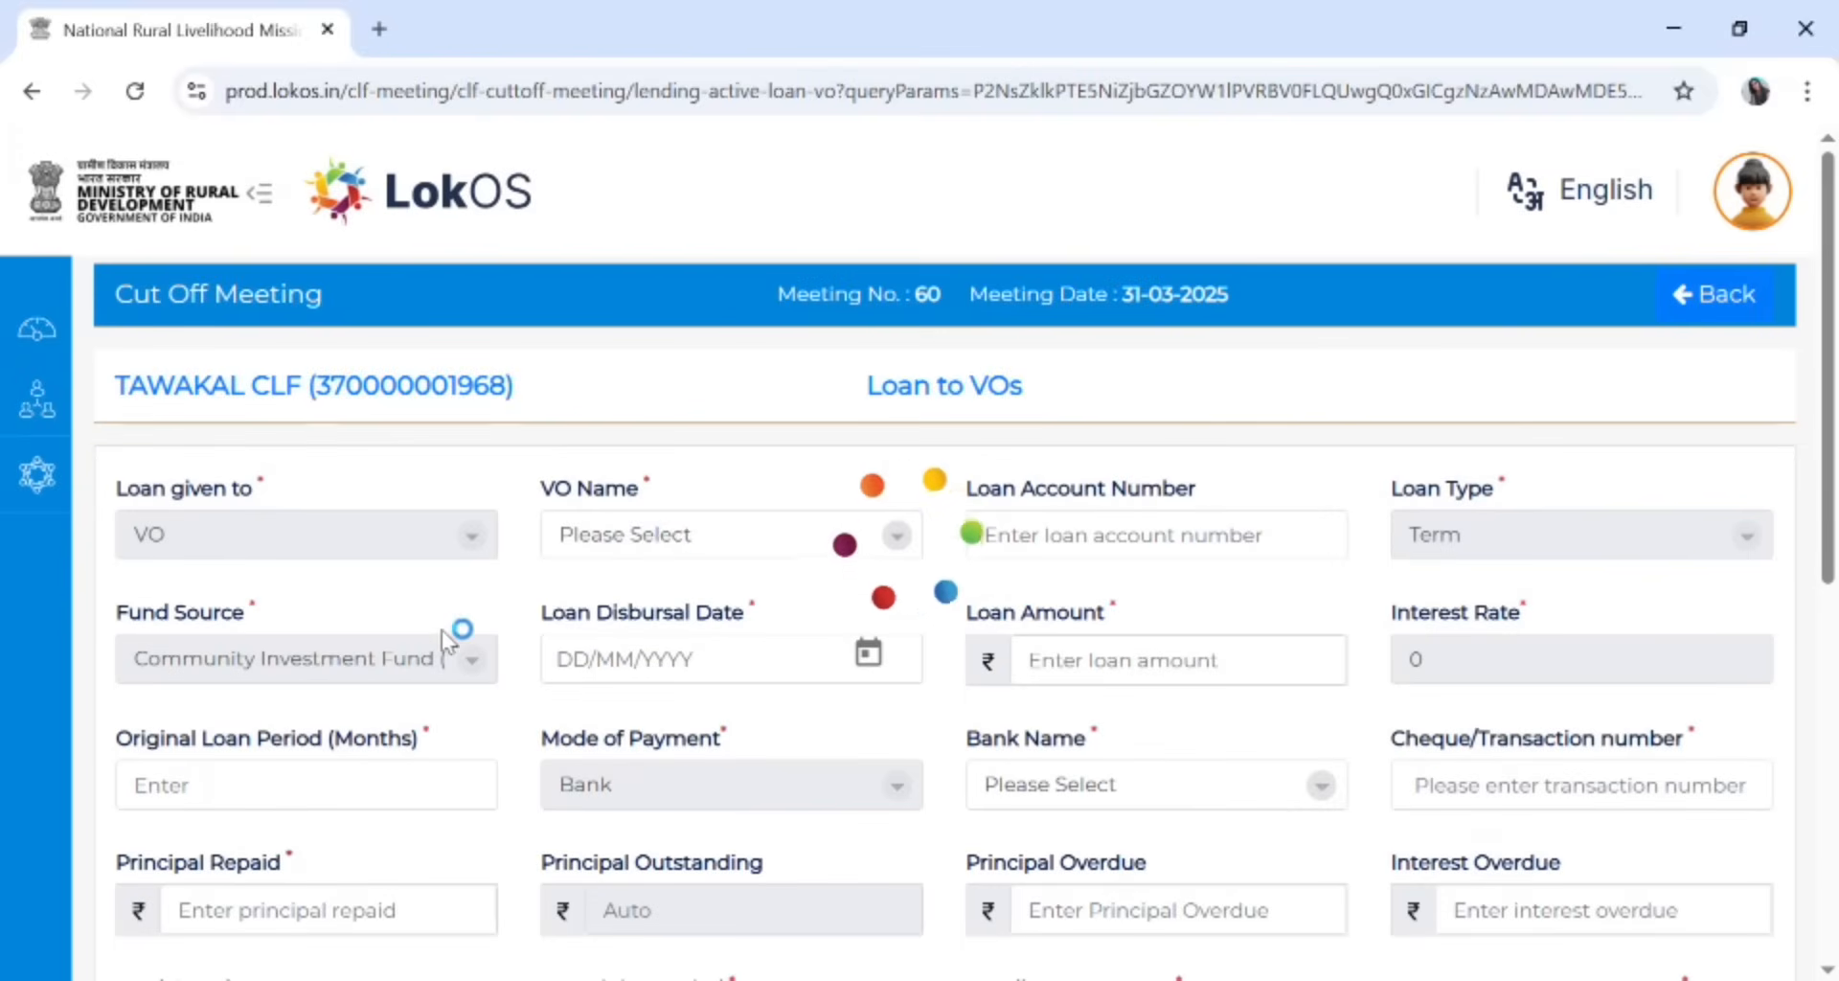
{"action": "left_click", "coordinate": [664, 546]}
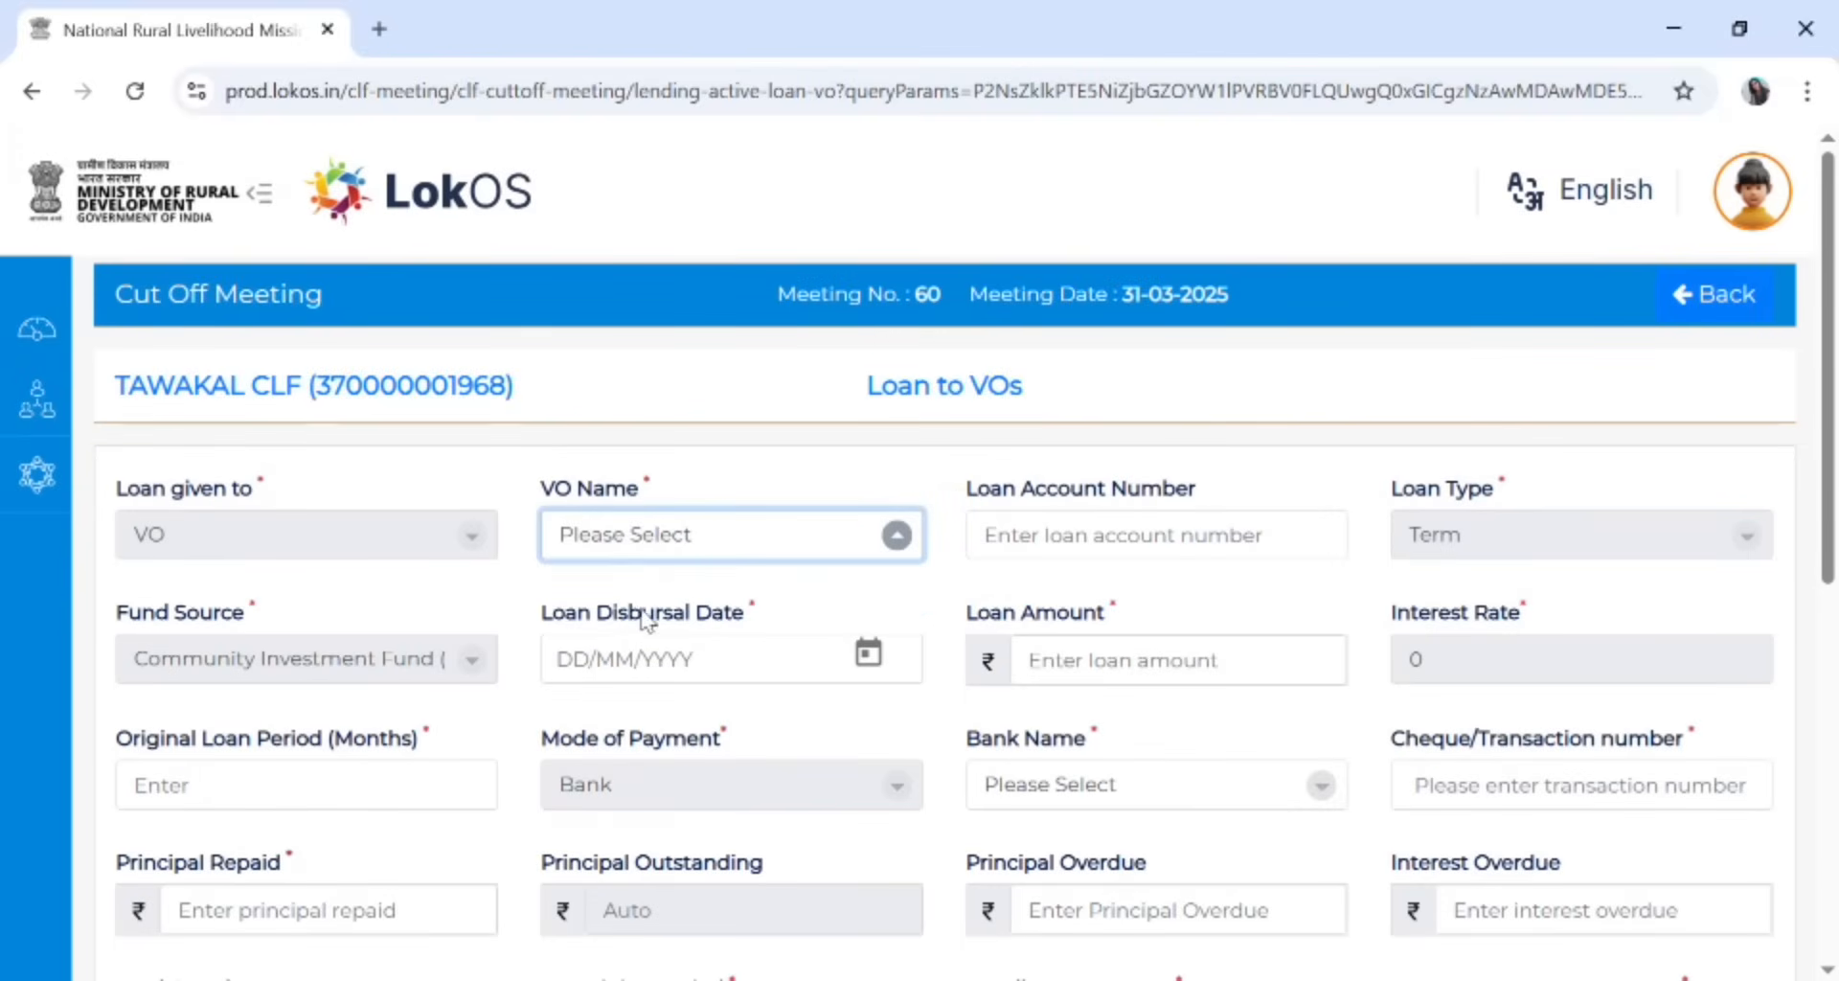
{"action": "left_click", "coordinate": [1210, 559]}
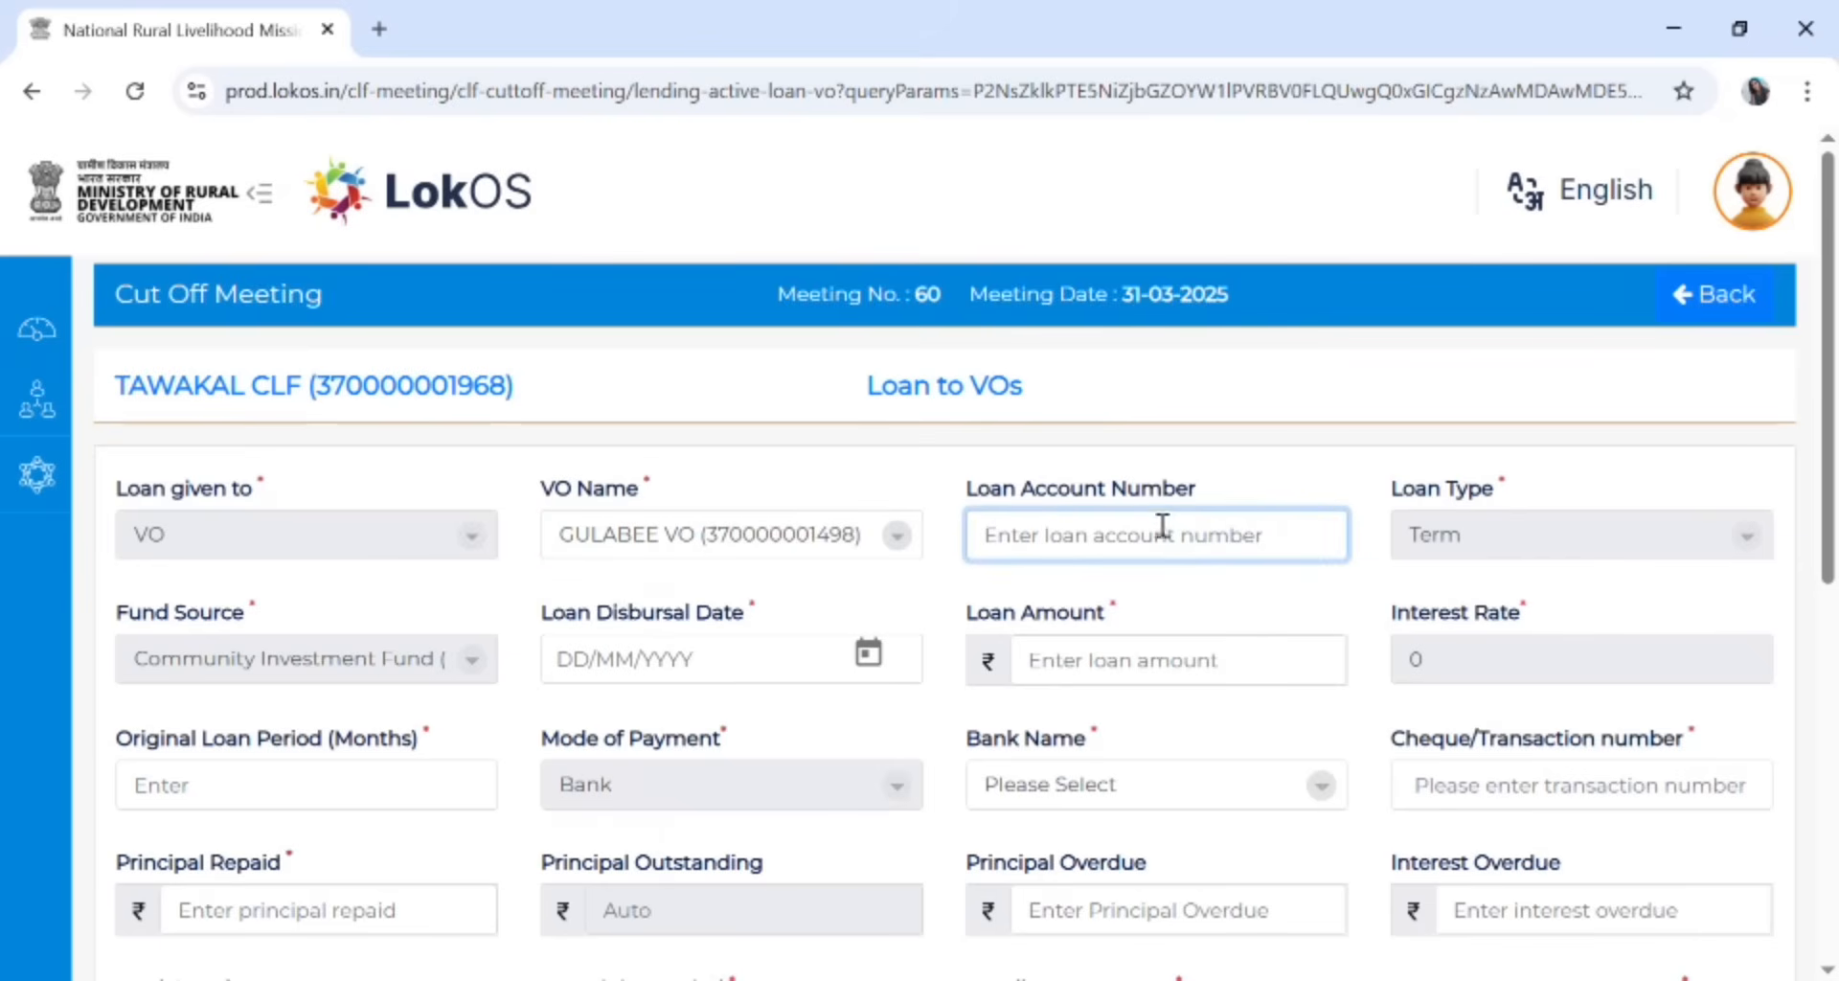
Set the loan disbursal date of the GULABEE VO loan to 10/12/2024
{"action": "left_click", "coordinate": [869, 657]}
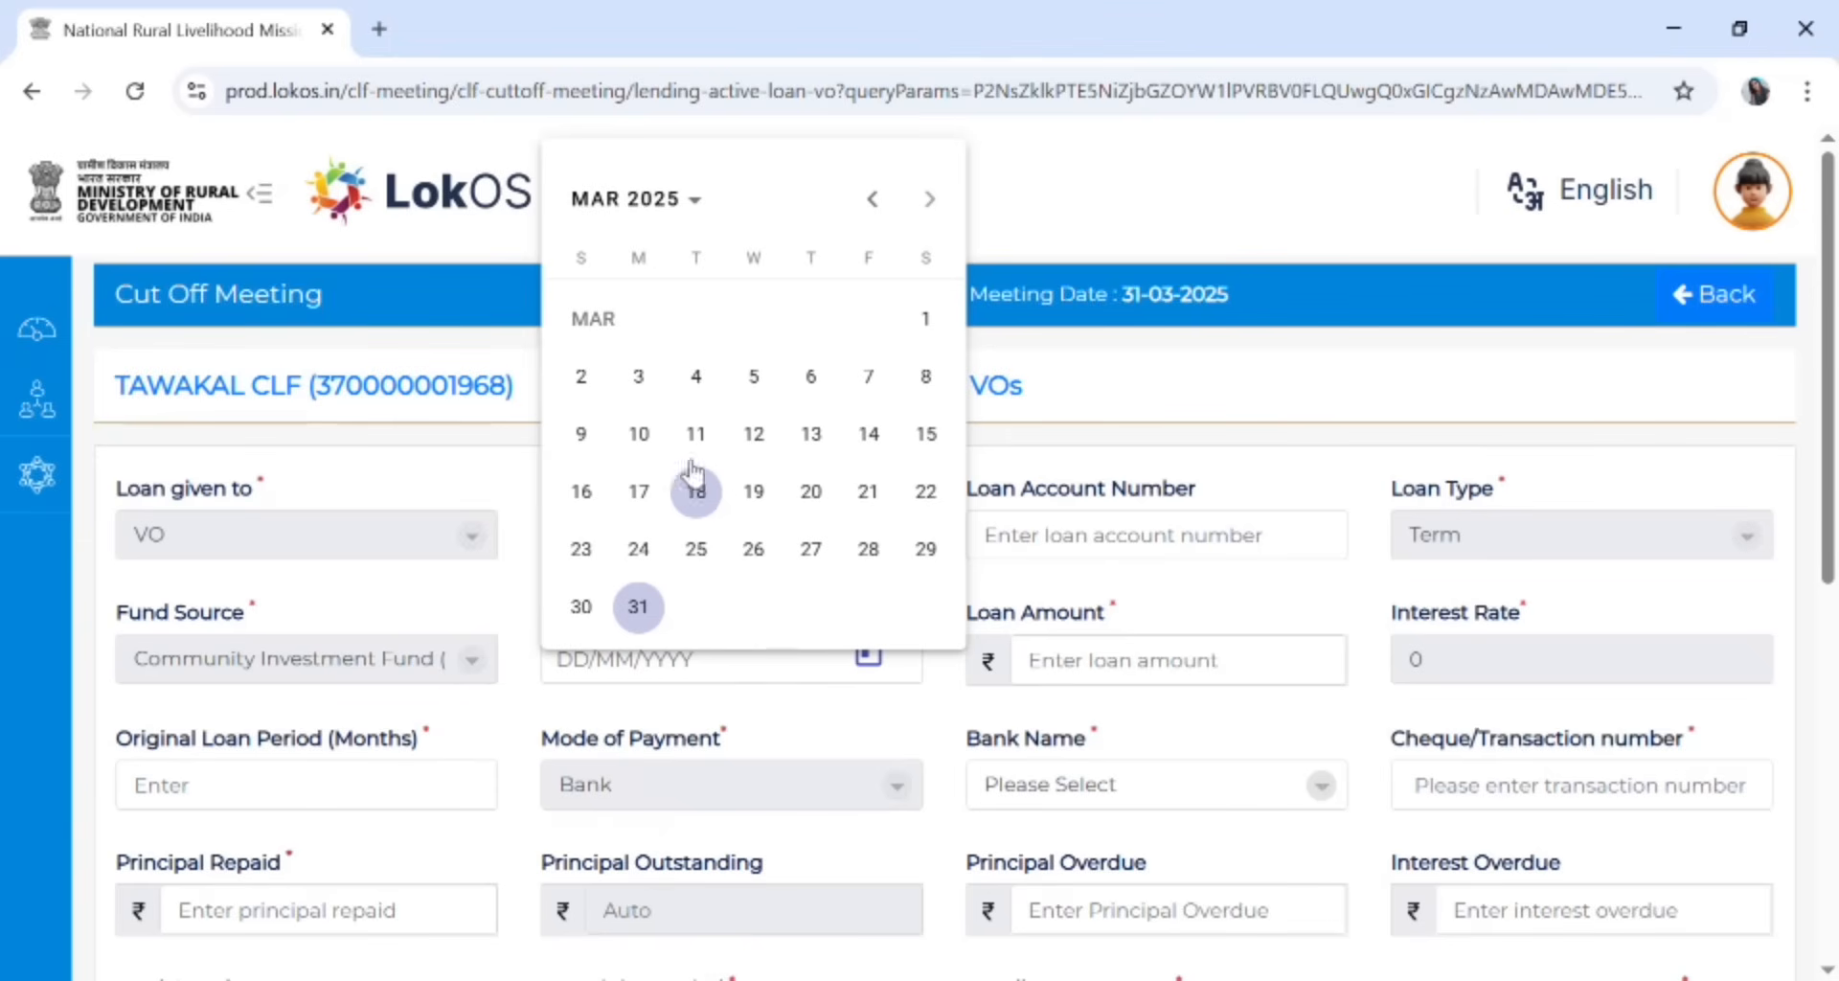
{"action": "left_click", "coordinate": [874, 228]}
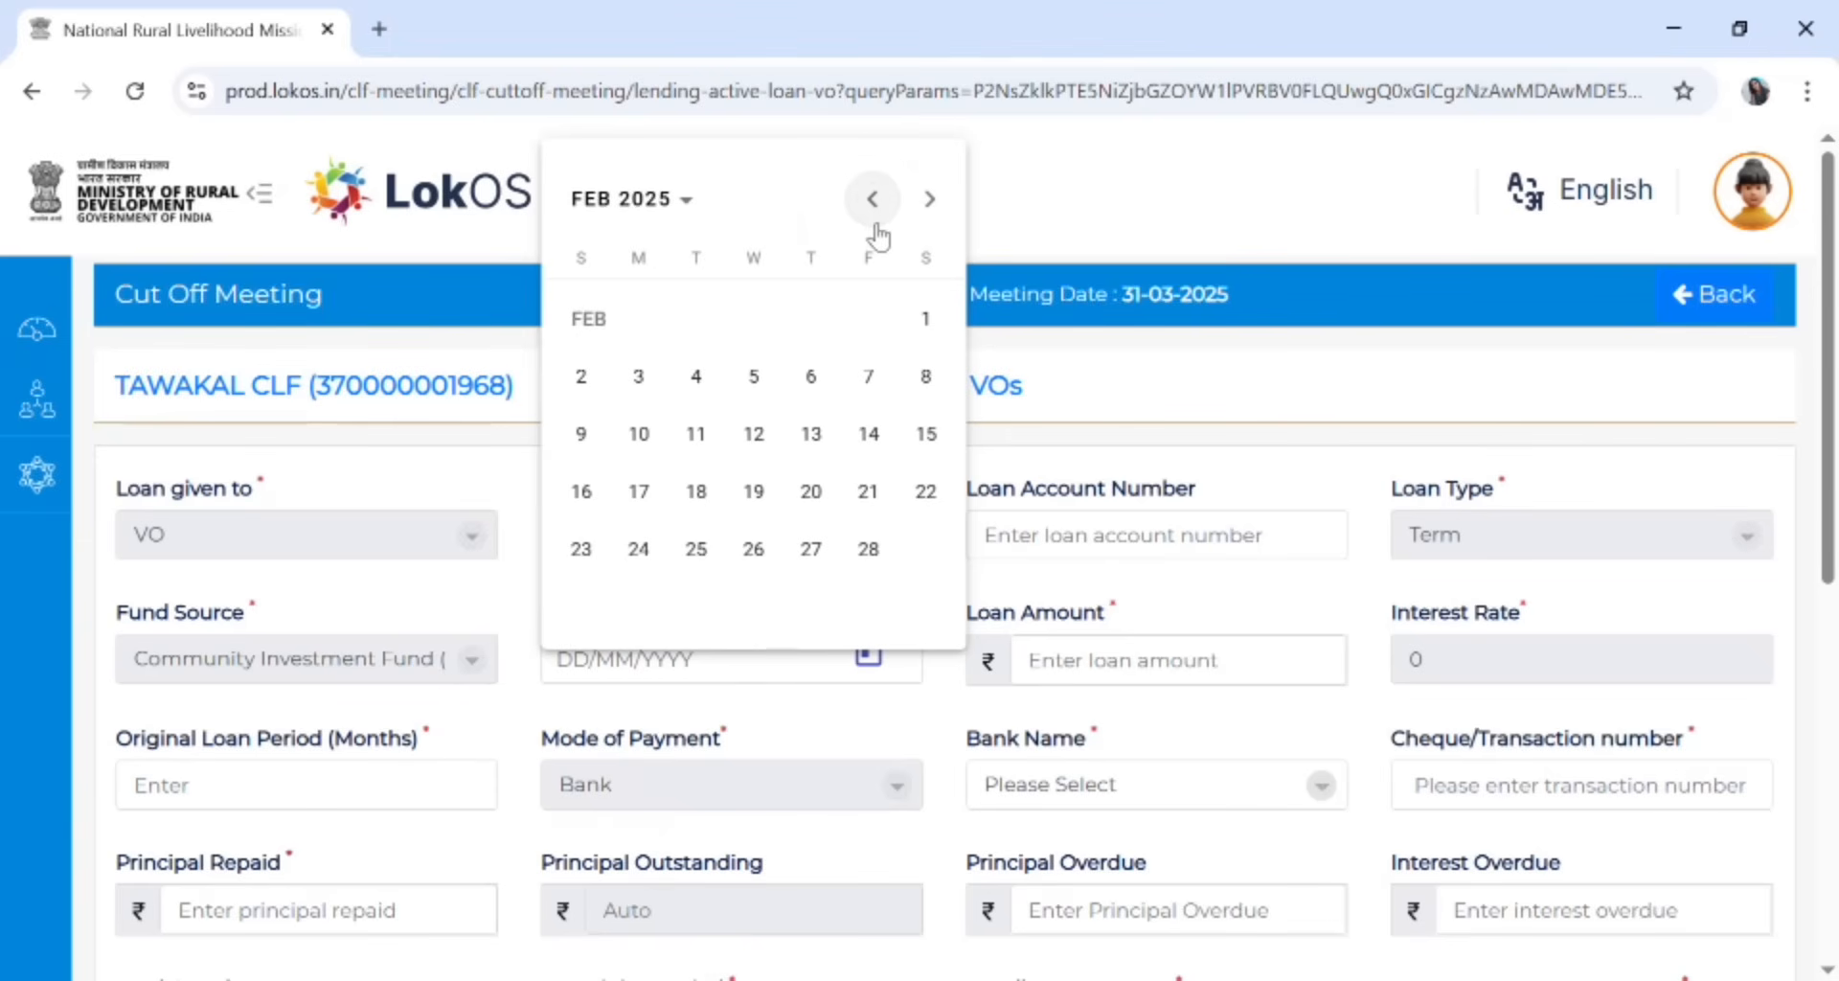
{"action": "left_click", "coordinate": [872, 224]}
{"action": "left_click", "coordinate": [872, 222]}
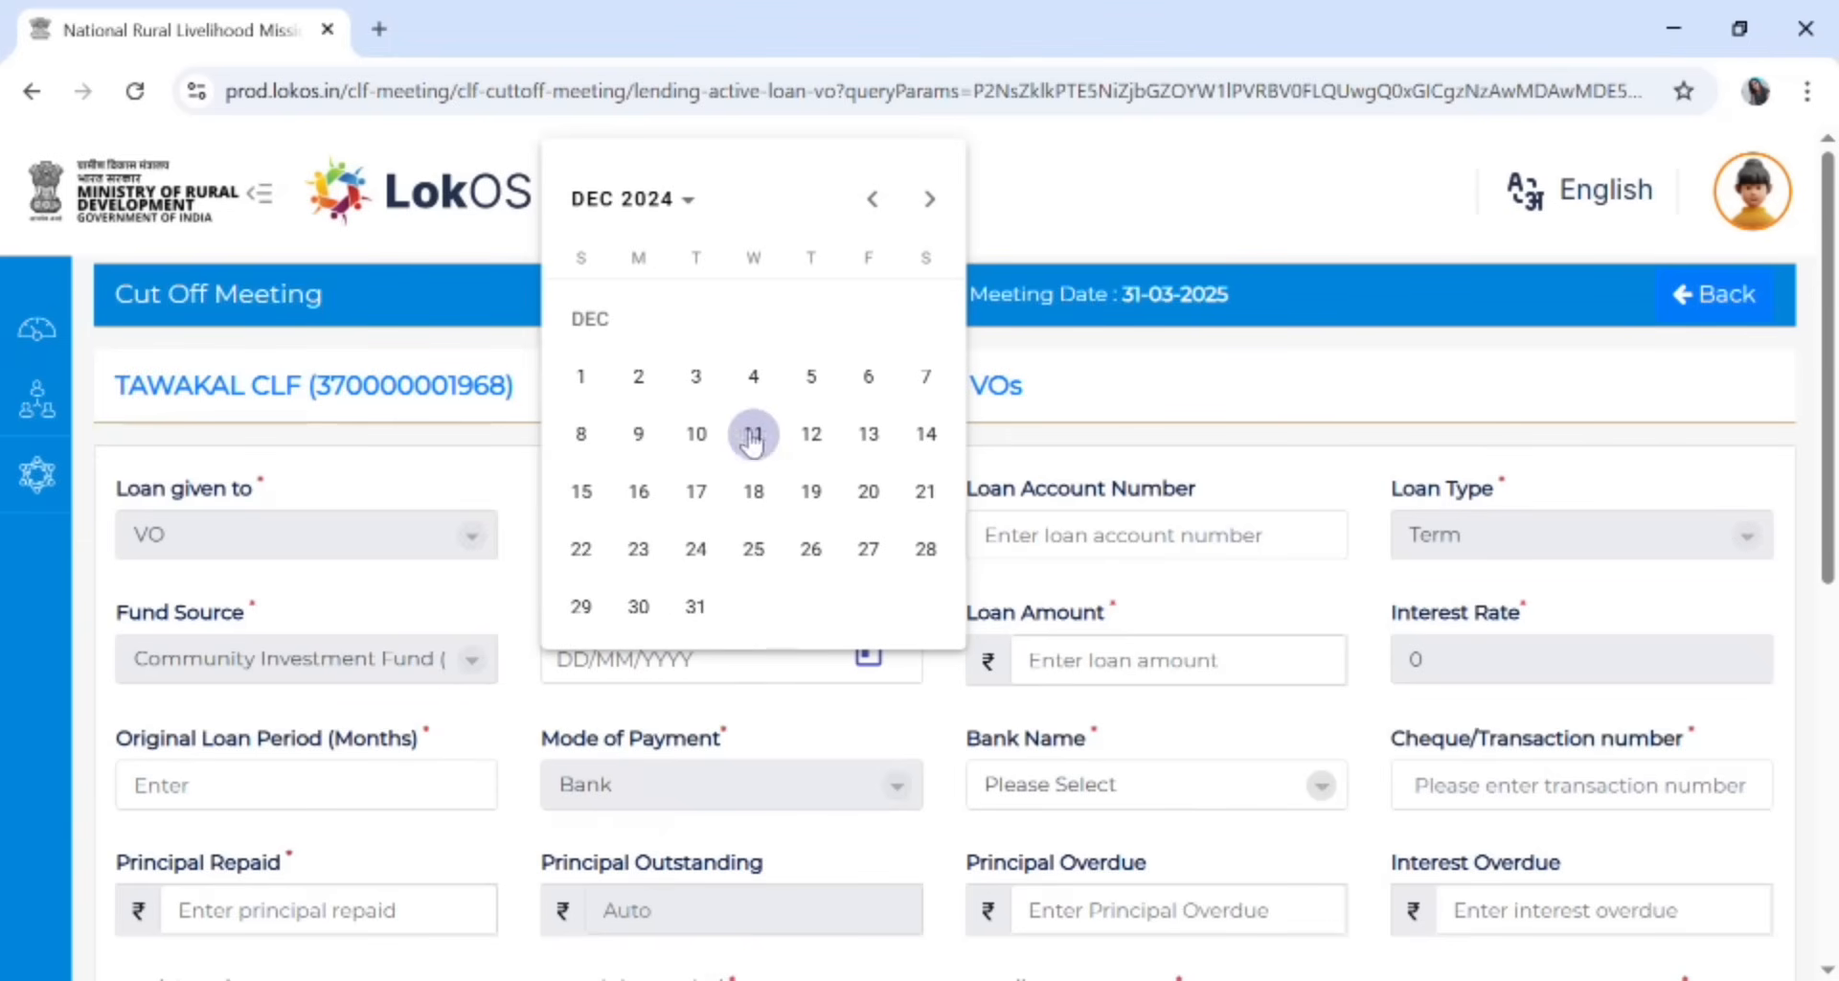
{"action": "left_click", "coordinate": [696, 434]}
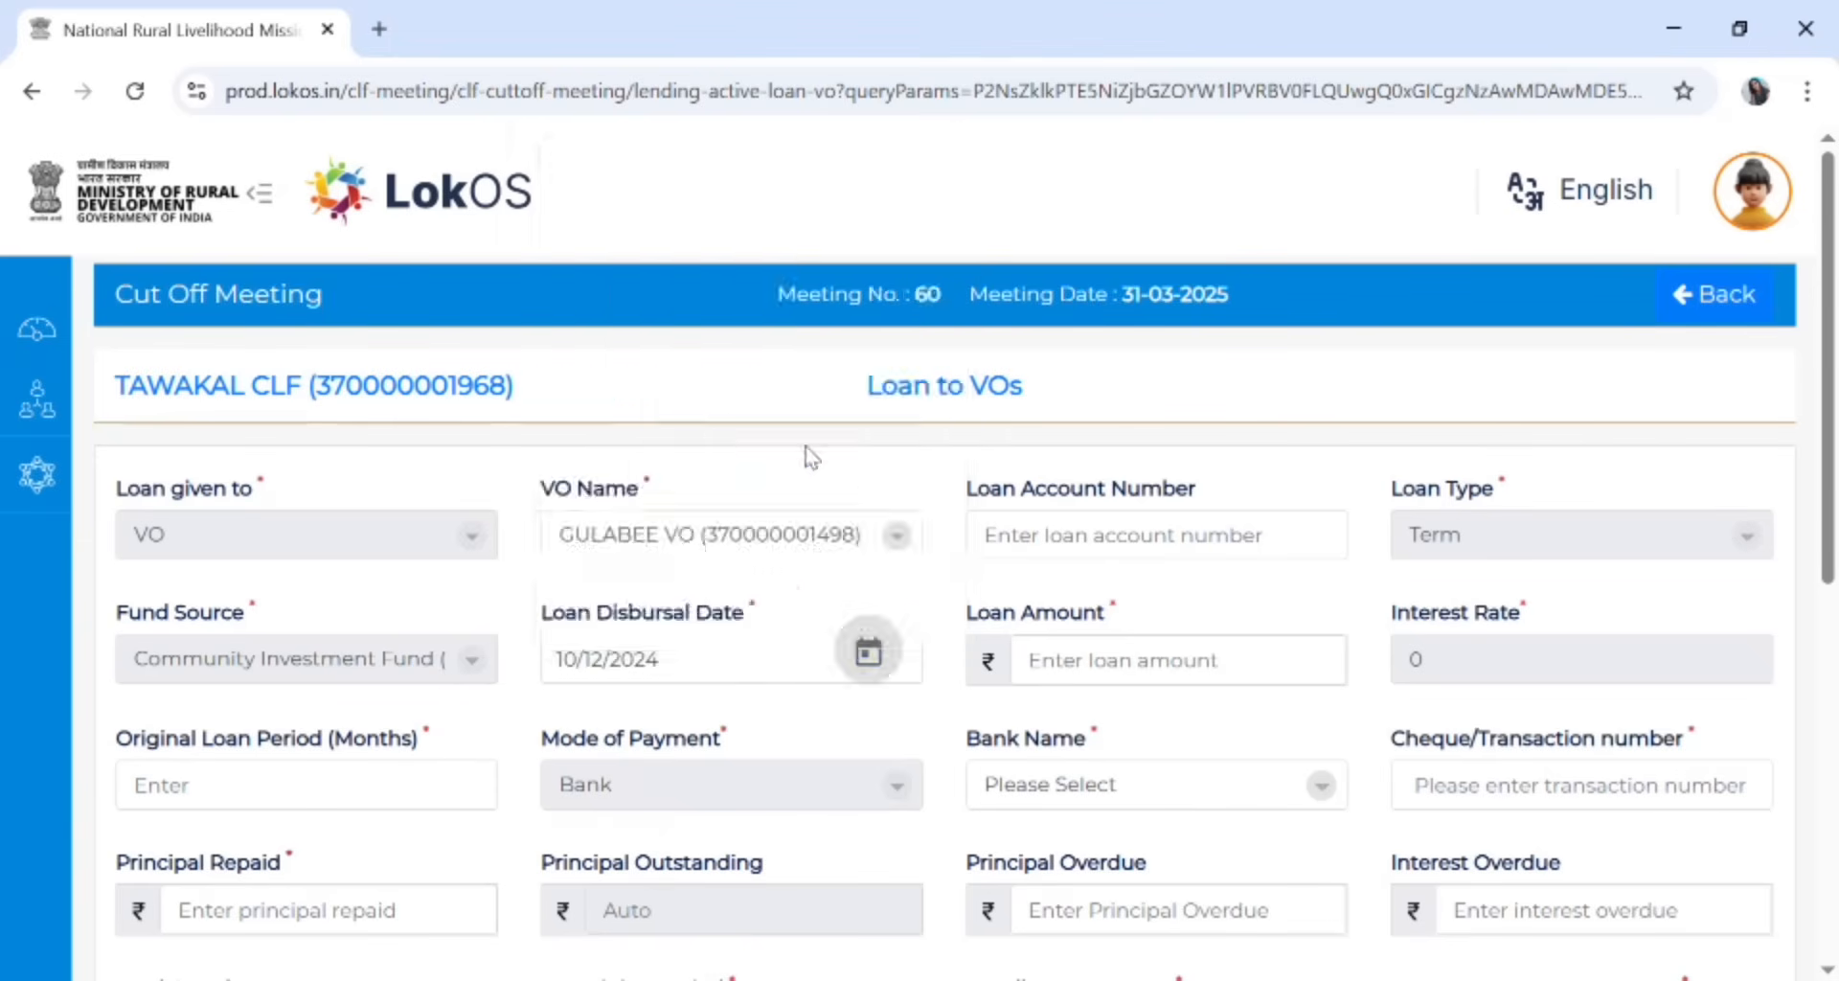
Set the loan amount to ₹5,00,000, the interest rate to 6 and the original loan period to 20 months
{"action": "left_click", "coordinate": [1152, 682]}
{"action": "type", "text": "5"}
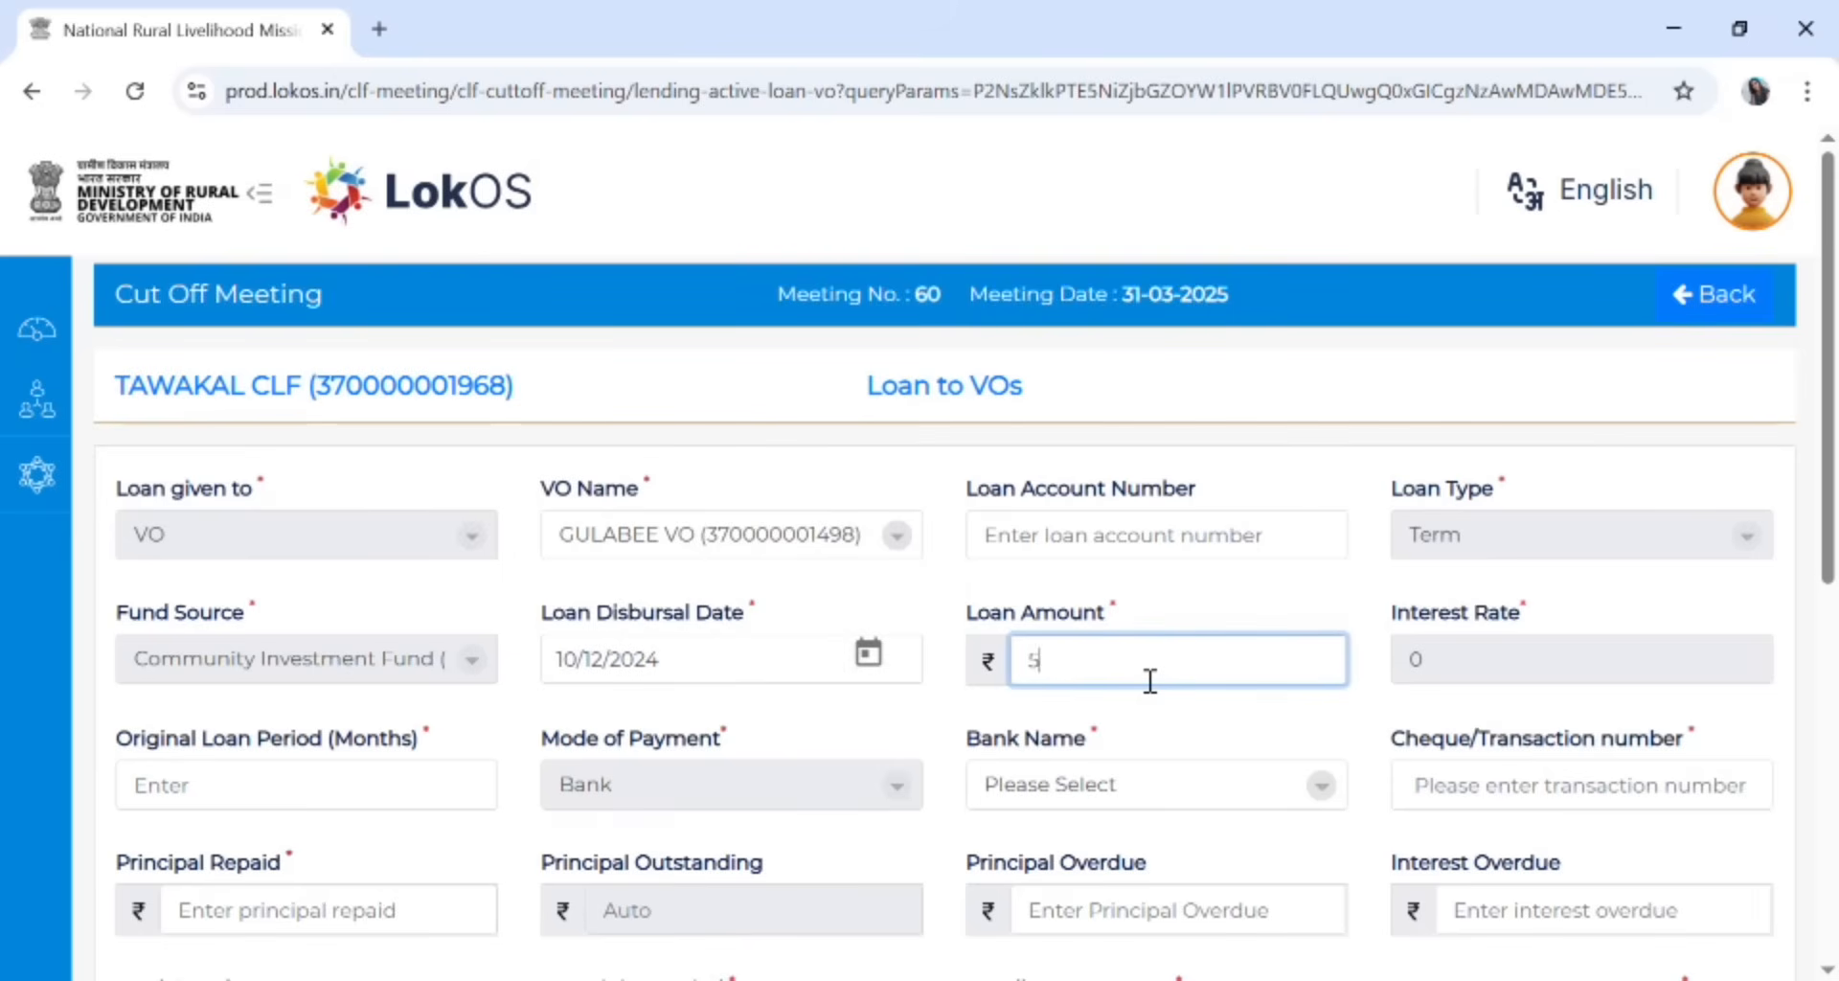
{"action": "type", "text": ",00,000"}
{"action": "left_click", "coordinate": [1522, 680]}
{"action": "left_click", "coordinate": [1522, 680]}
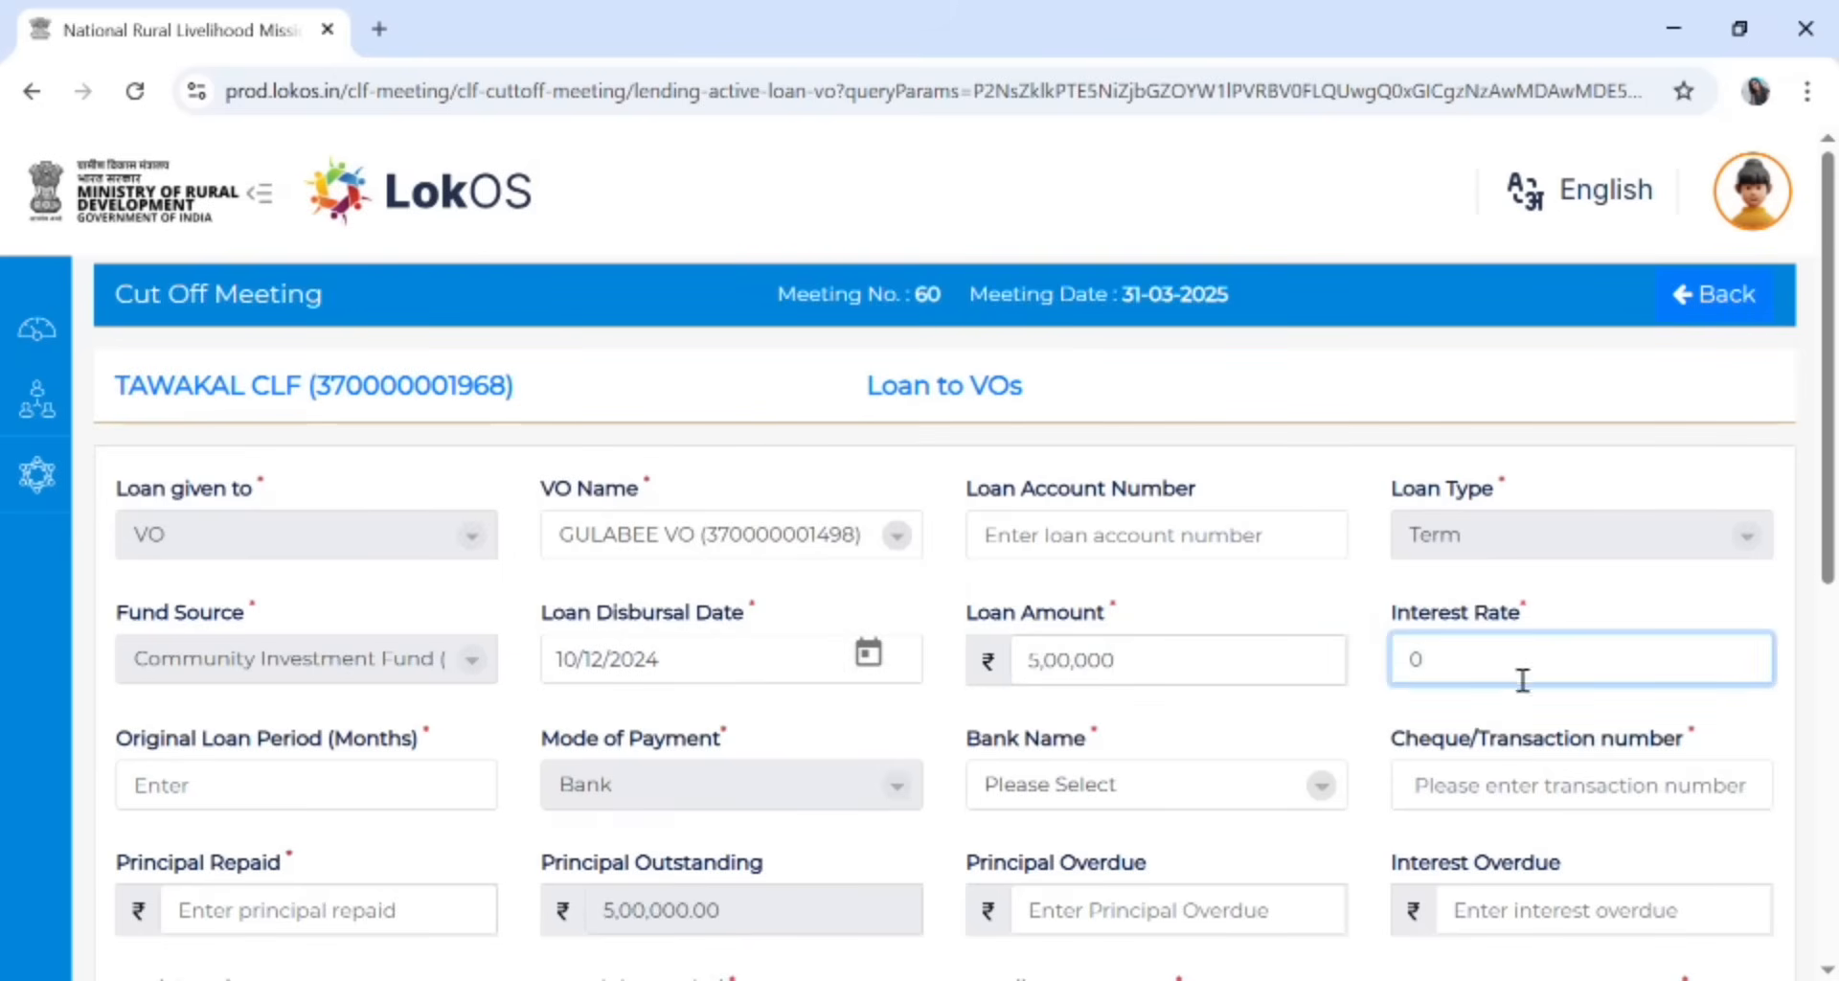
{"action": "key", "text": "BackSpace"}
{"action": "type", "text": "6"}
{"action": "left_click", "coordinate": [303, 812]}
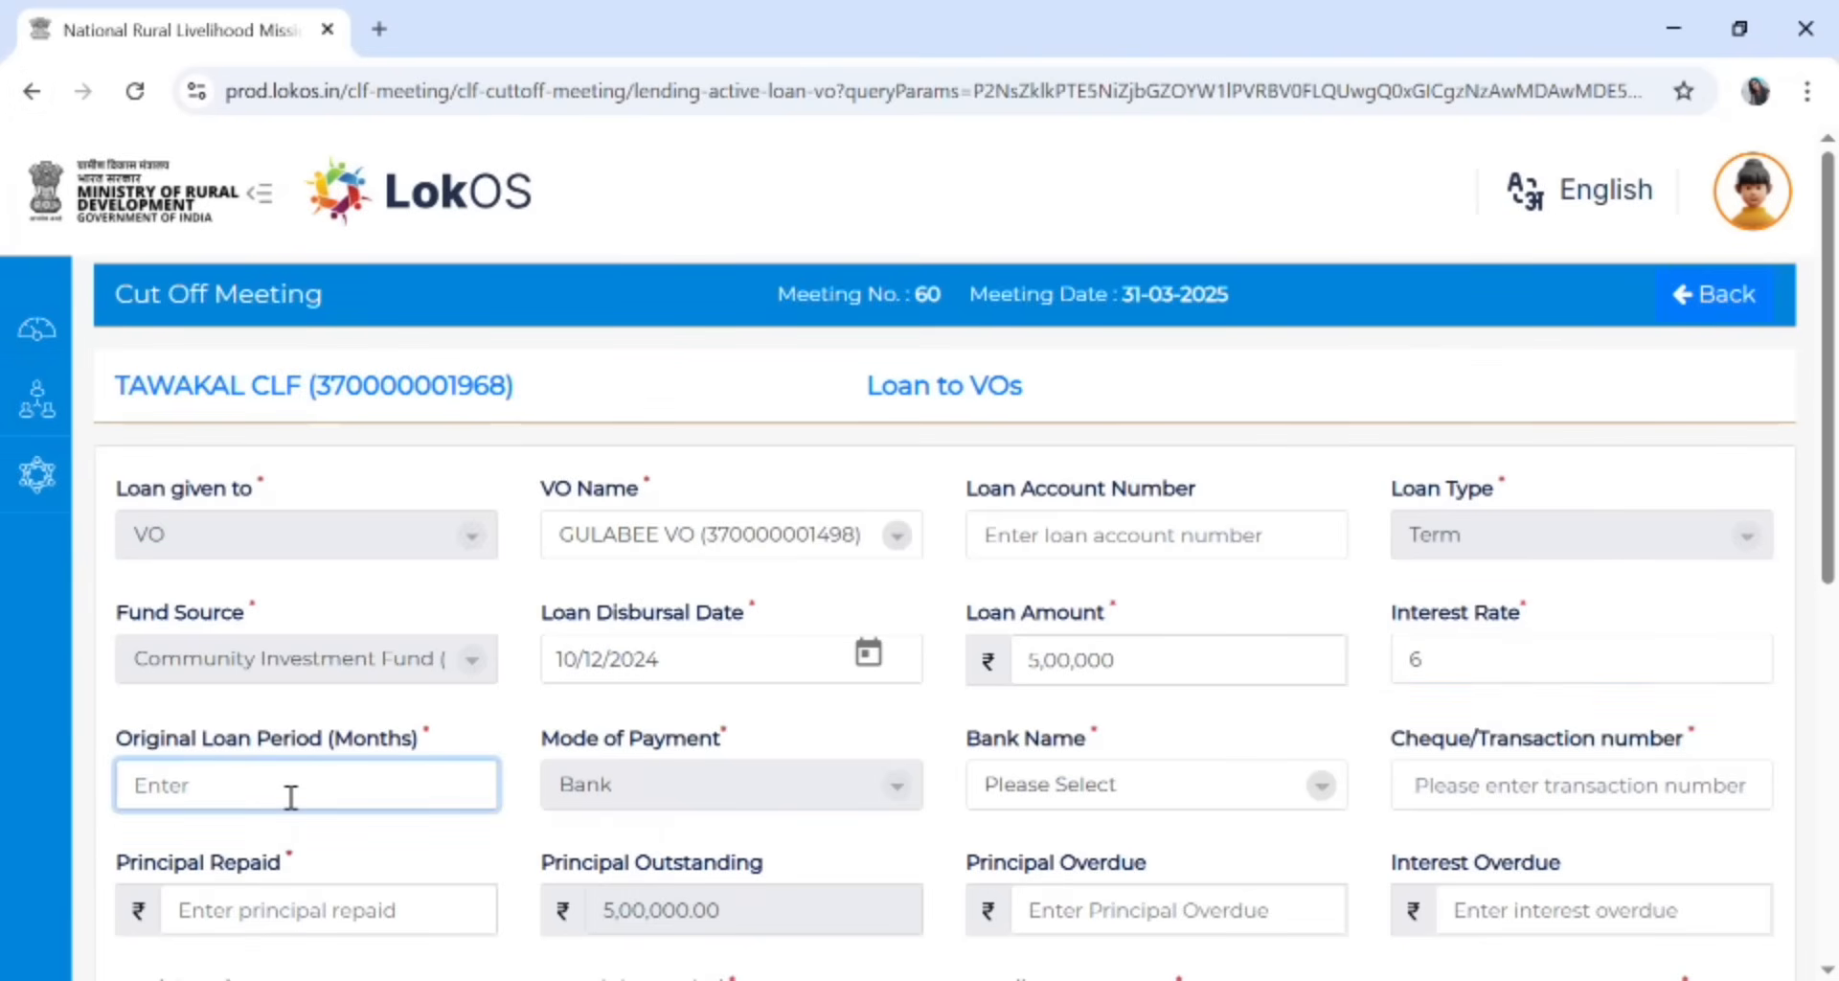
{"action": "type", "text": "20"}
Choose the JK bank account as the loan's bank and enter the cheque/transaction number
{"action": "left_click", "coordinate": [1324, 791]}
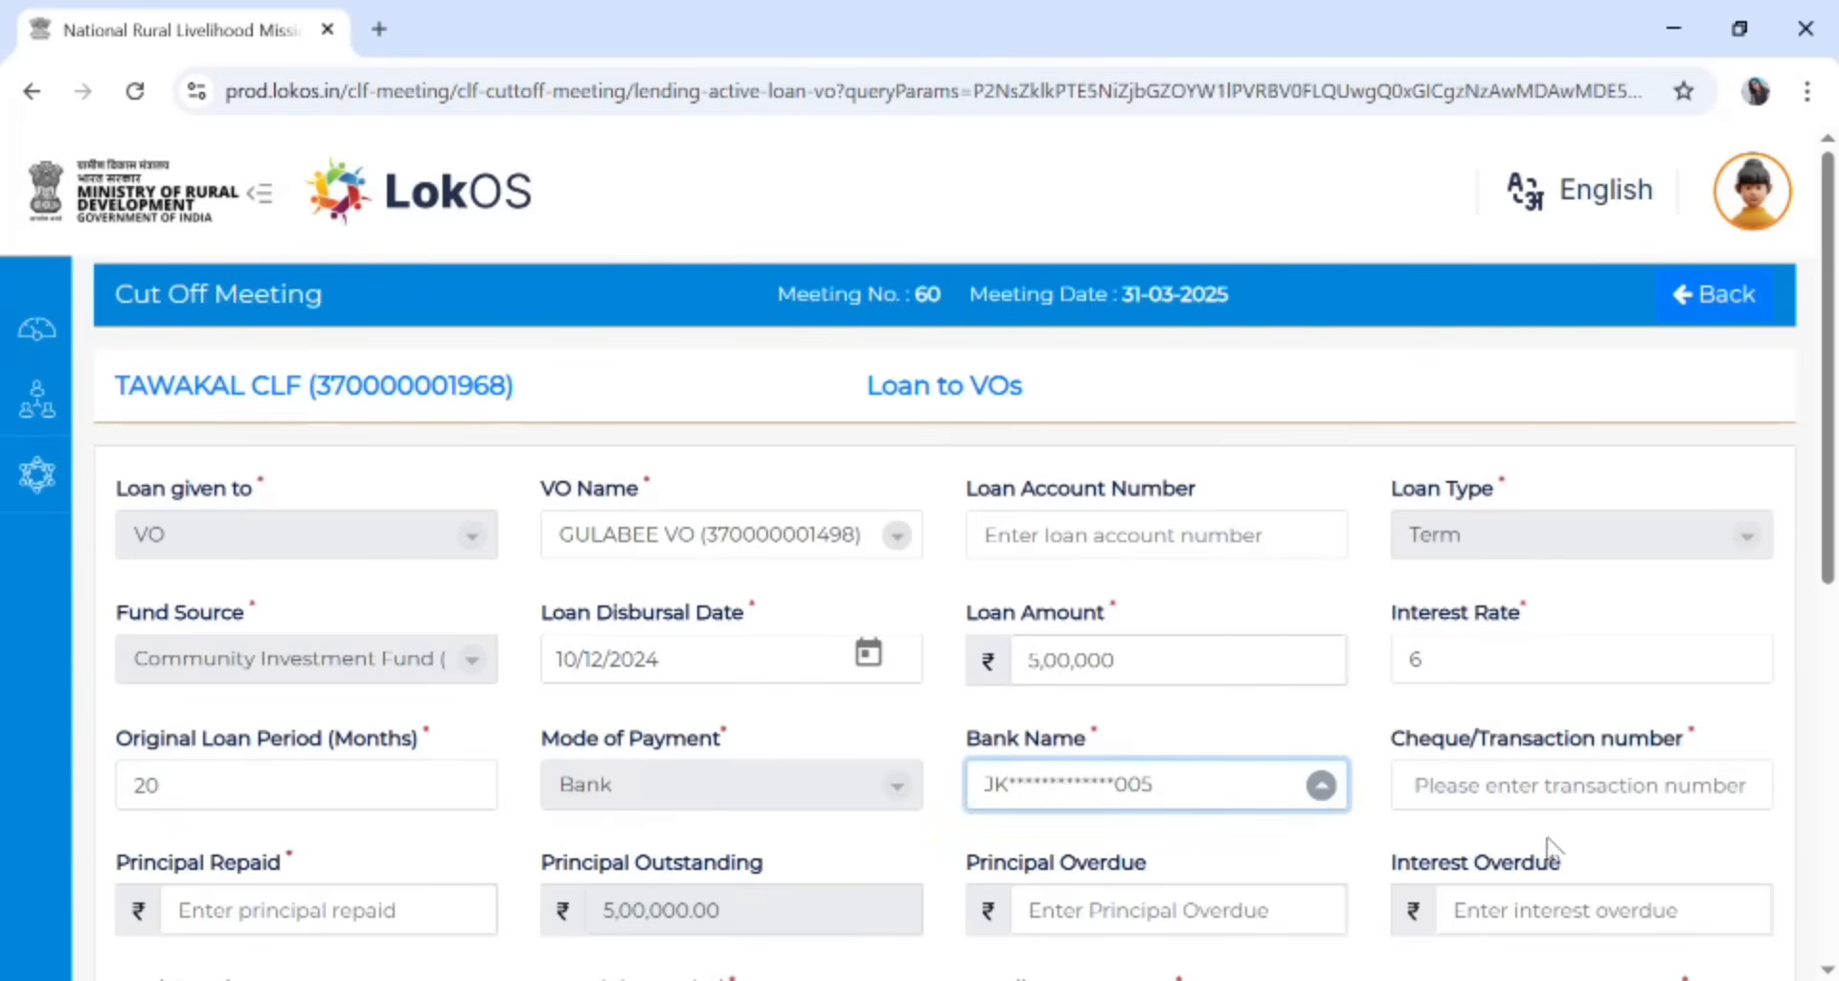
{"action": "left_click", "coordinate": [1597, 810]}
{"action": "type", "text": "765432332"}
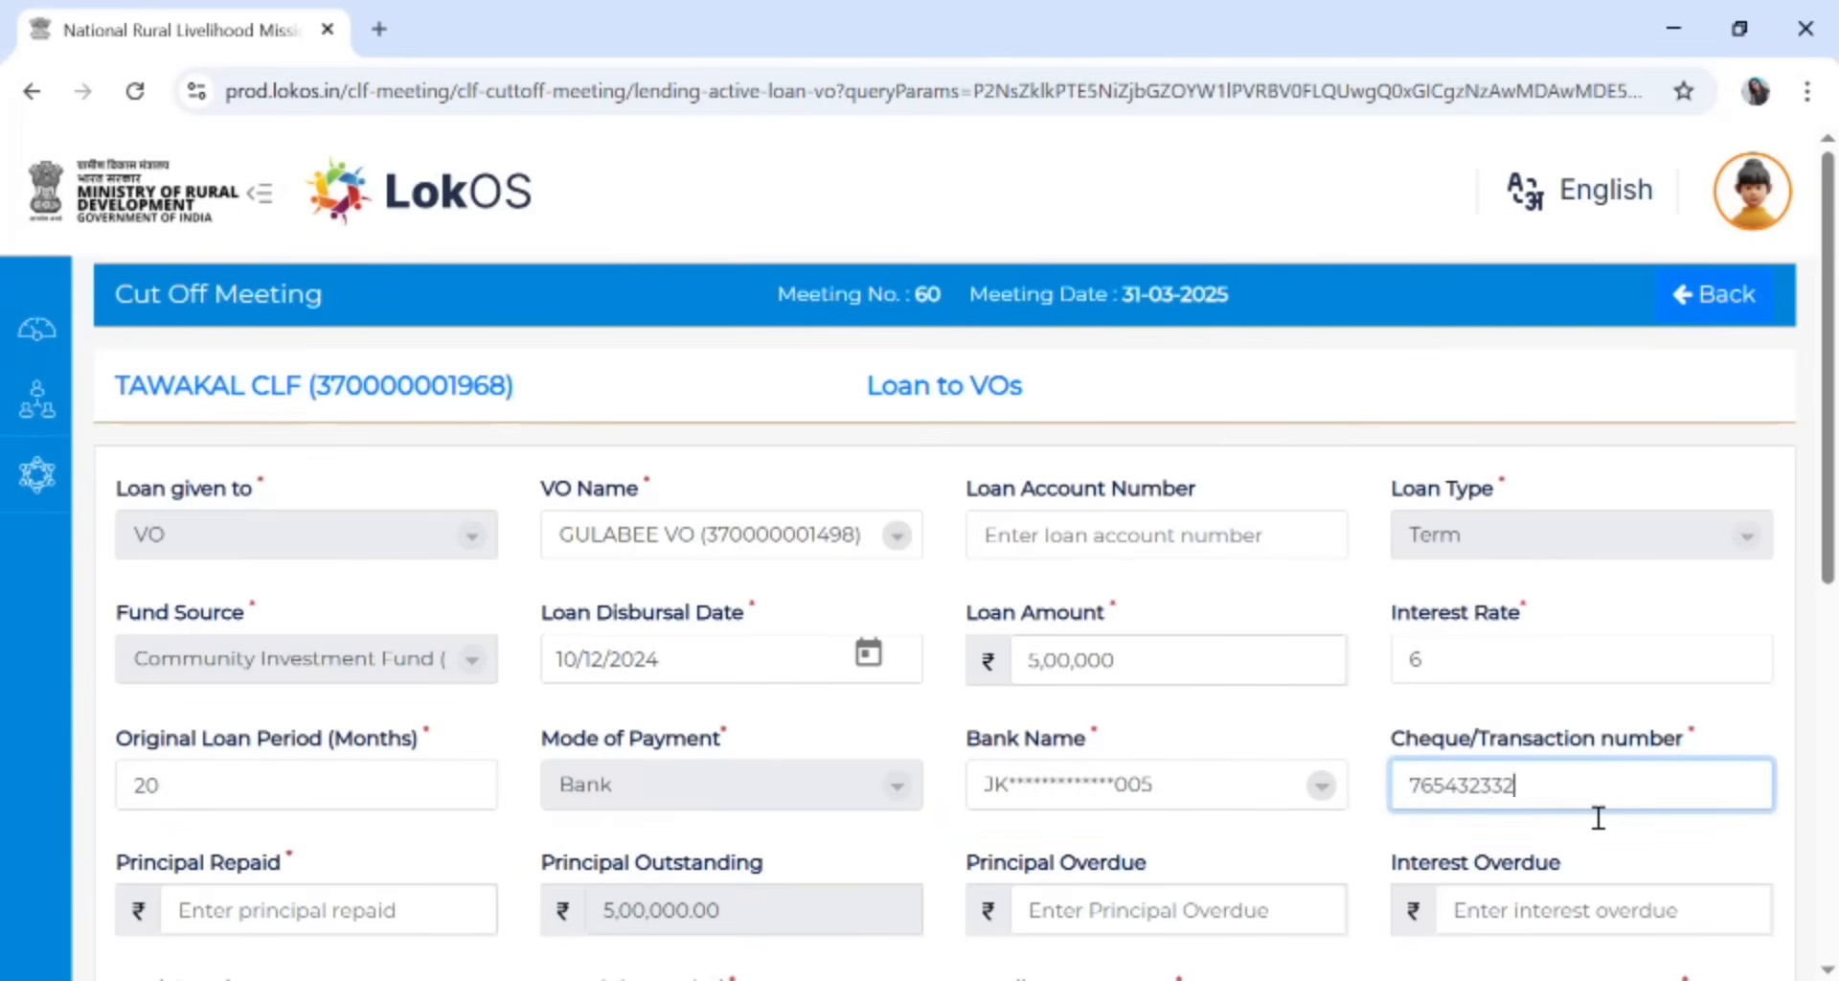
Set the principal repaid to ₹20,000 and the remaining period to 15 months, leaving principal and interest overdue blank
{"action": "scroll", "coordinate": [1597, 817], "scroll_direction": "down", "scroll_amount": 3}
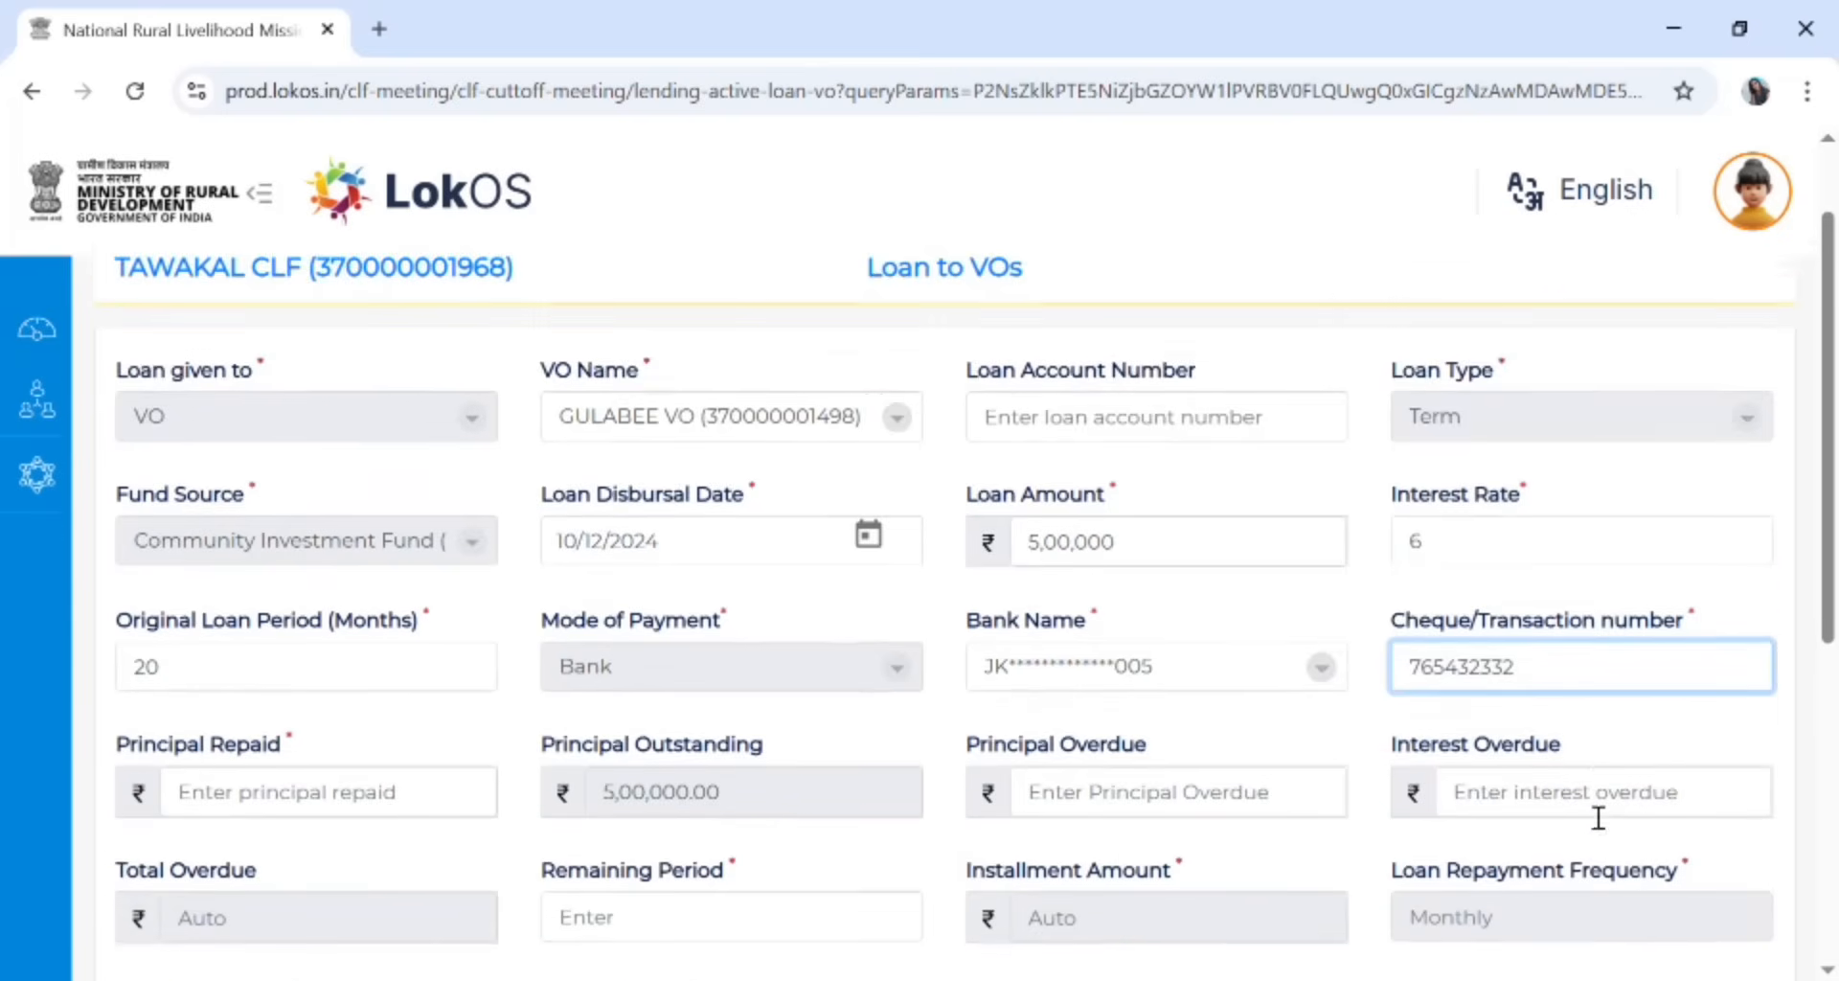
{"action": "left_click", "coordinate": [364, 637]}
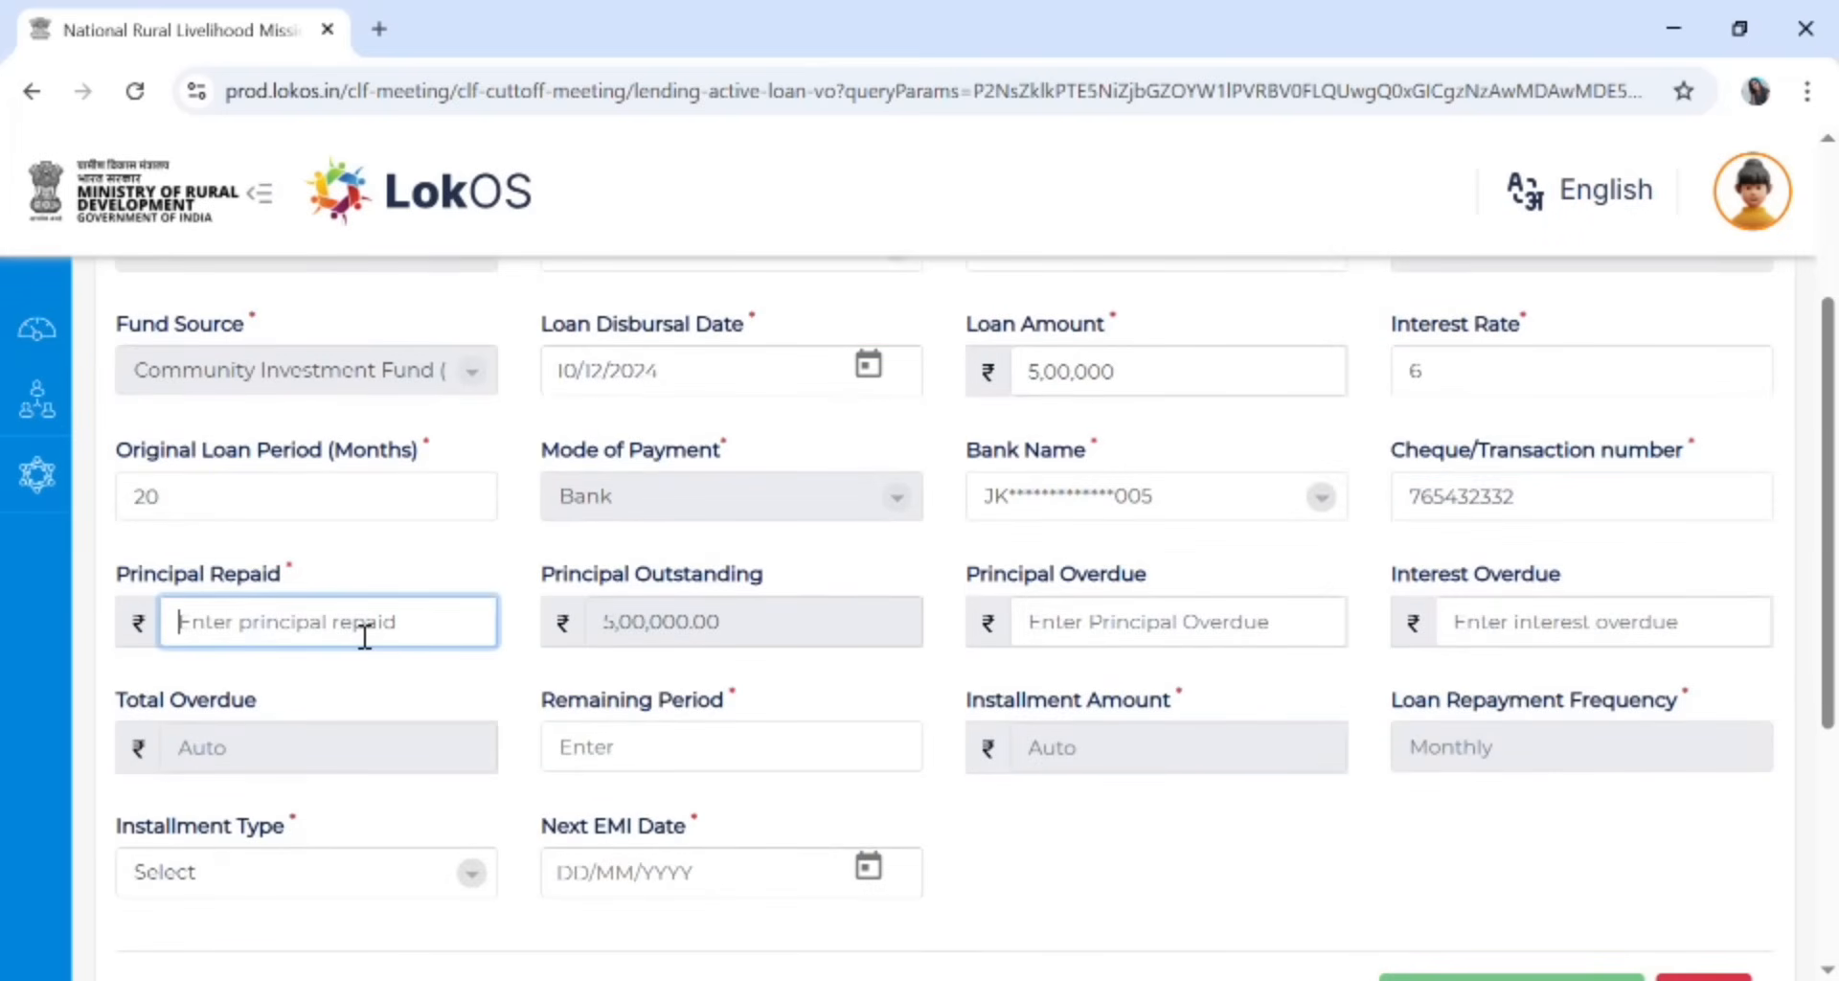
{"action": "type", "text": "70"}
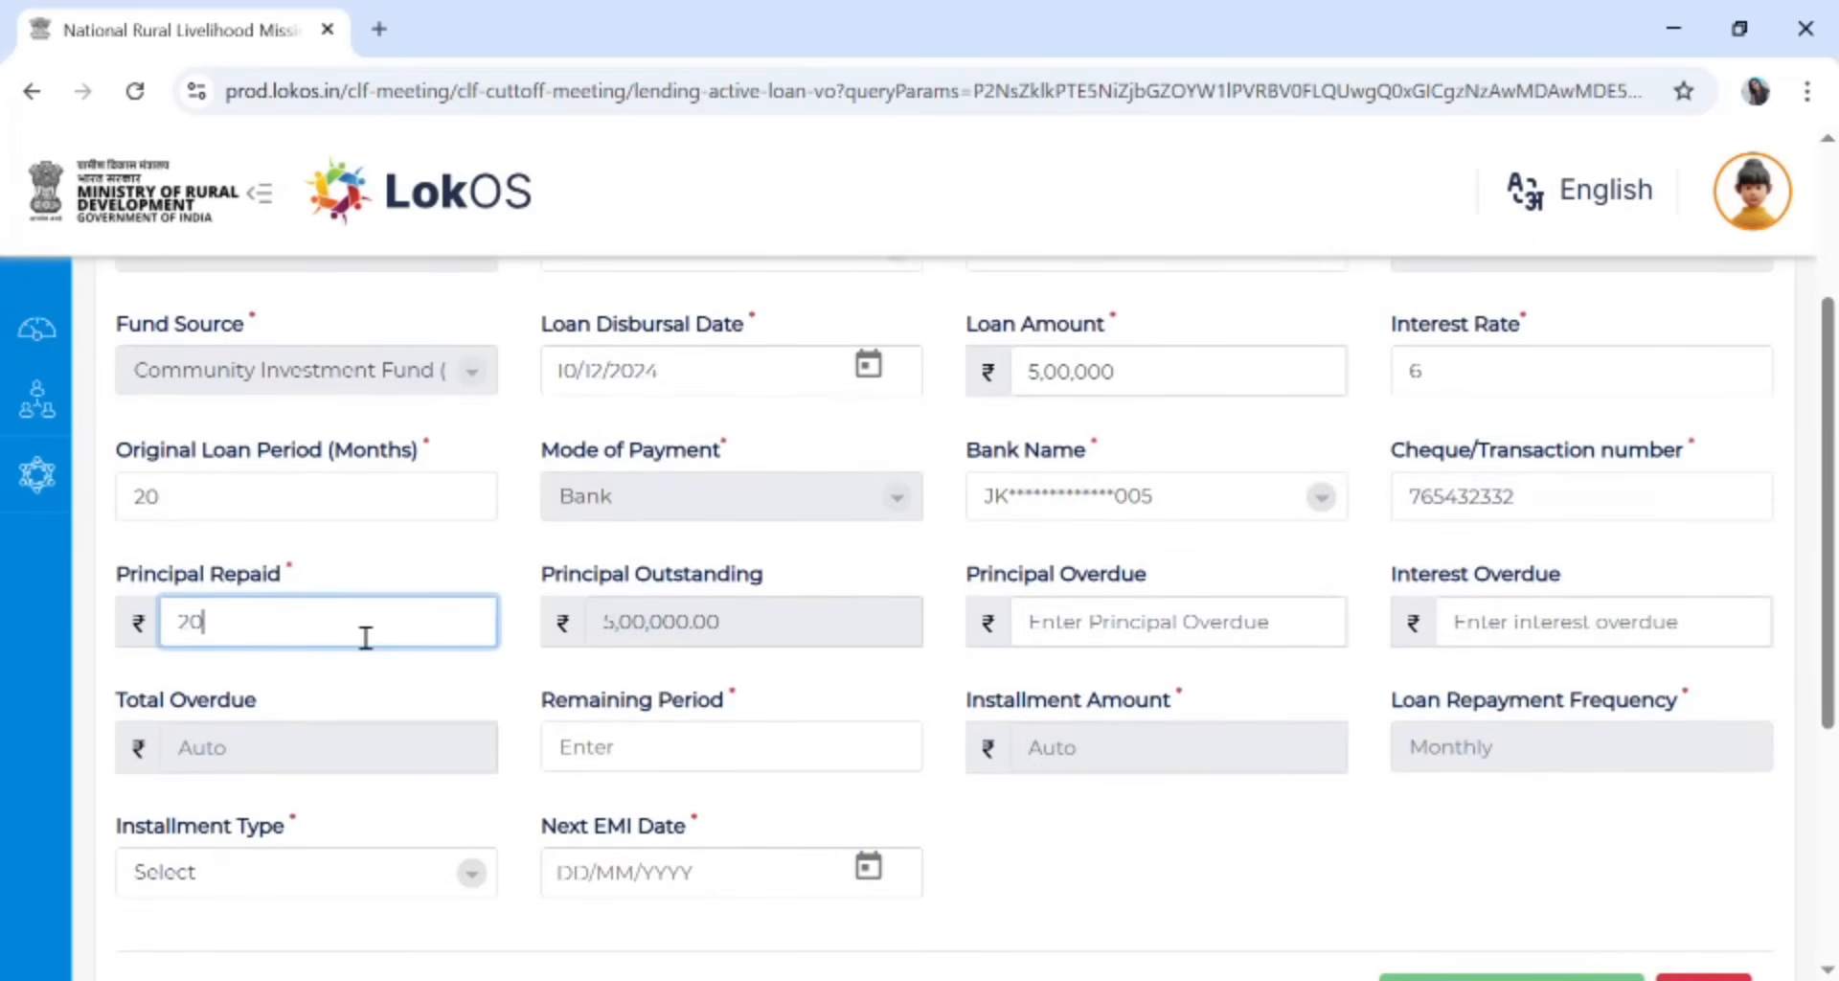
{"action": "type", "text": ",000"}
{"action": "left_click", "coordinate": [833, 632]}
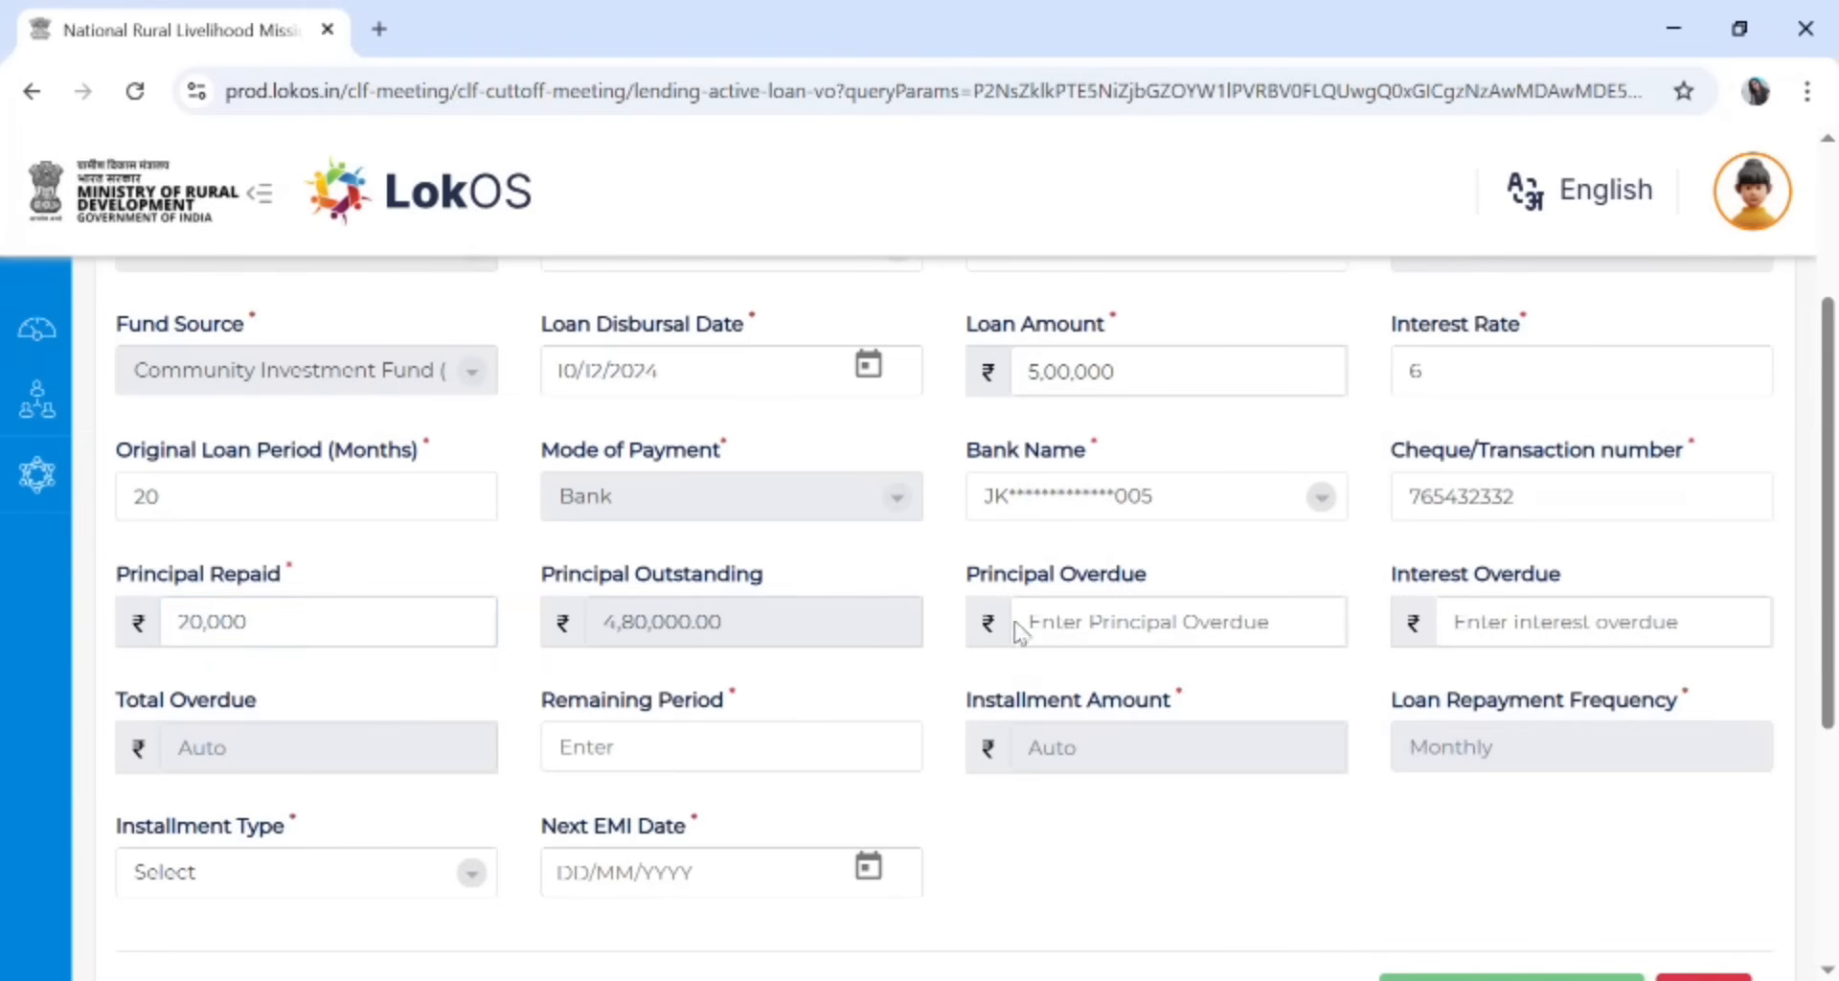
{"action": "left_click", "coordinate": [1224, 635]}
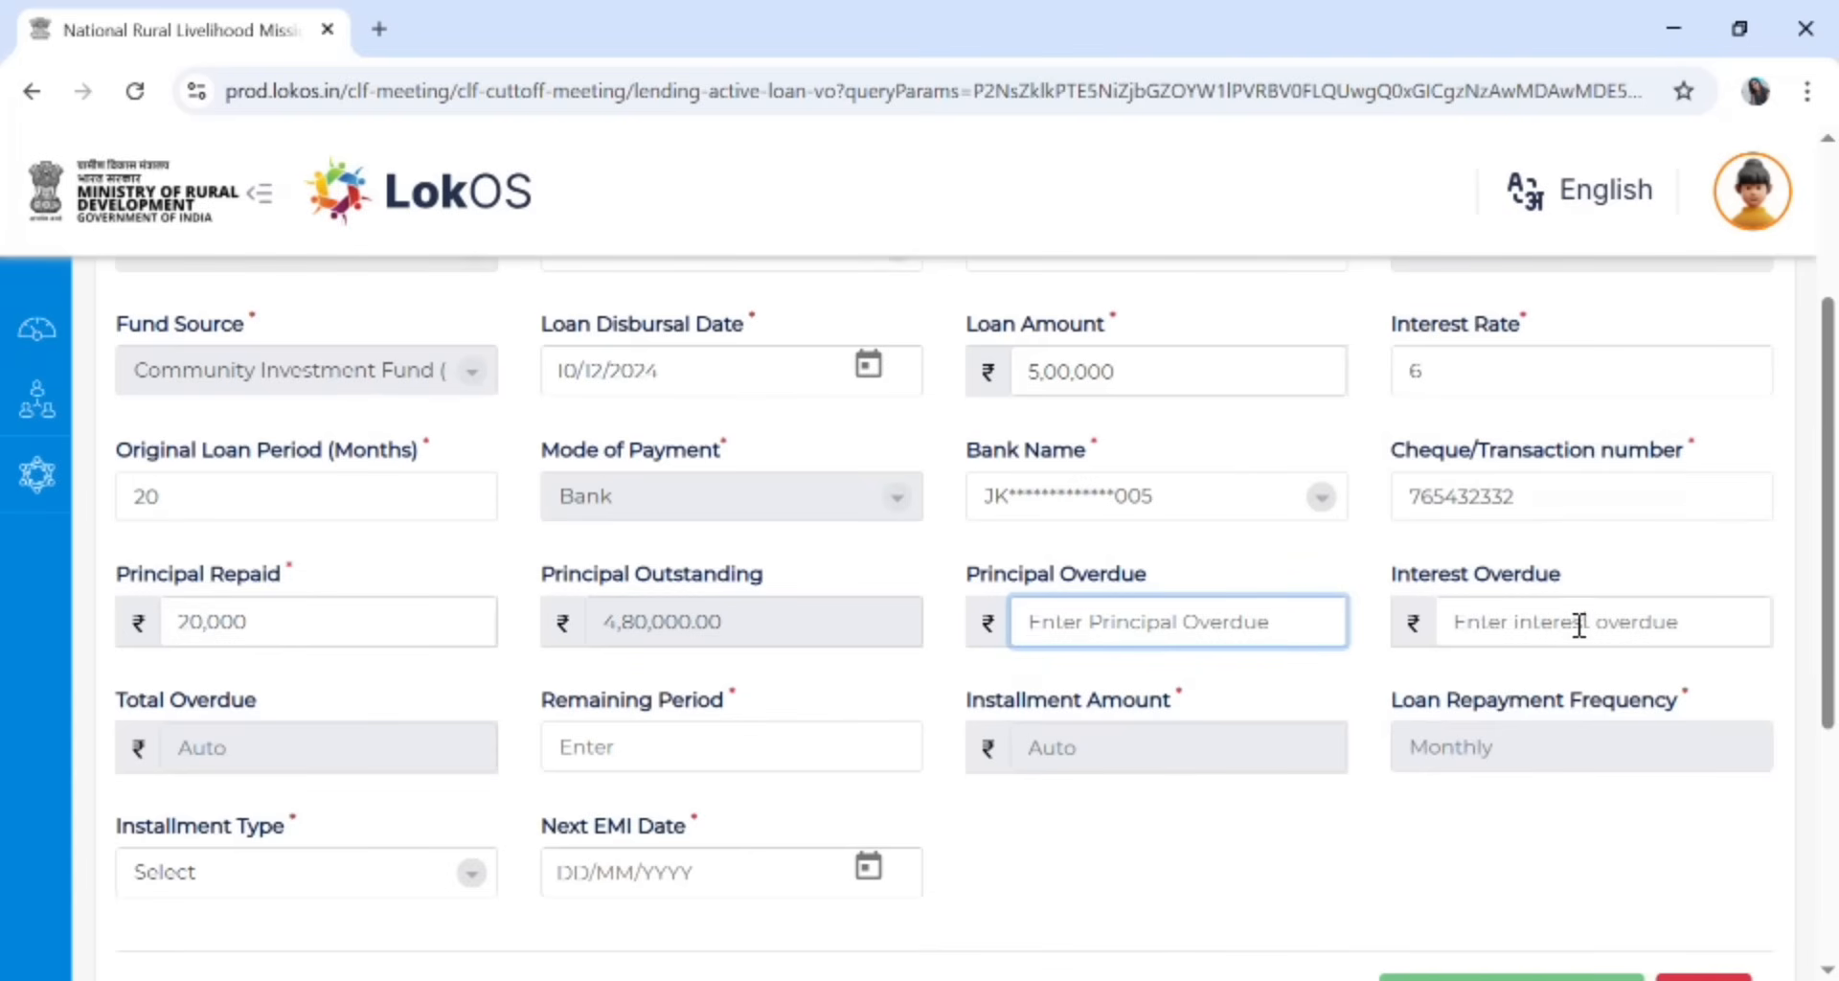
{"action": "left_click", "coordinate": [755, 748]}
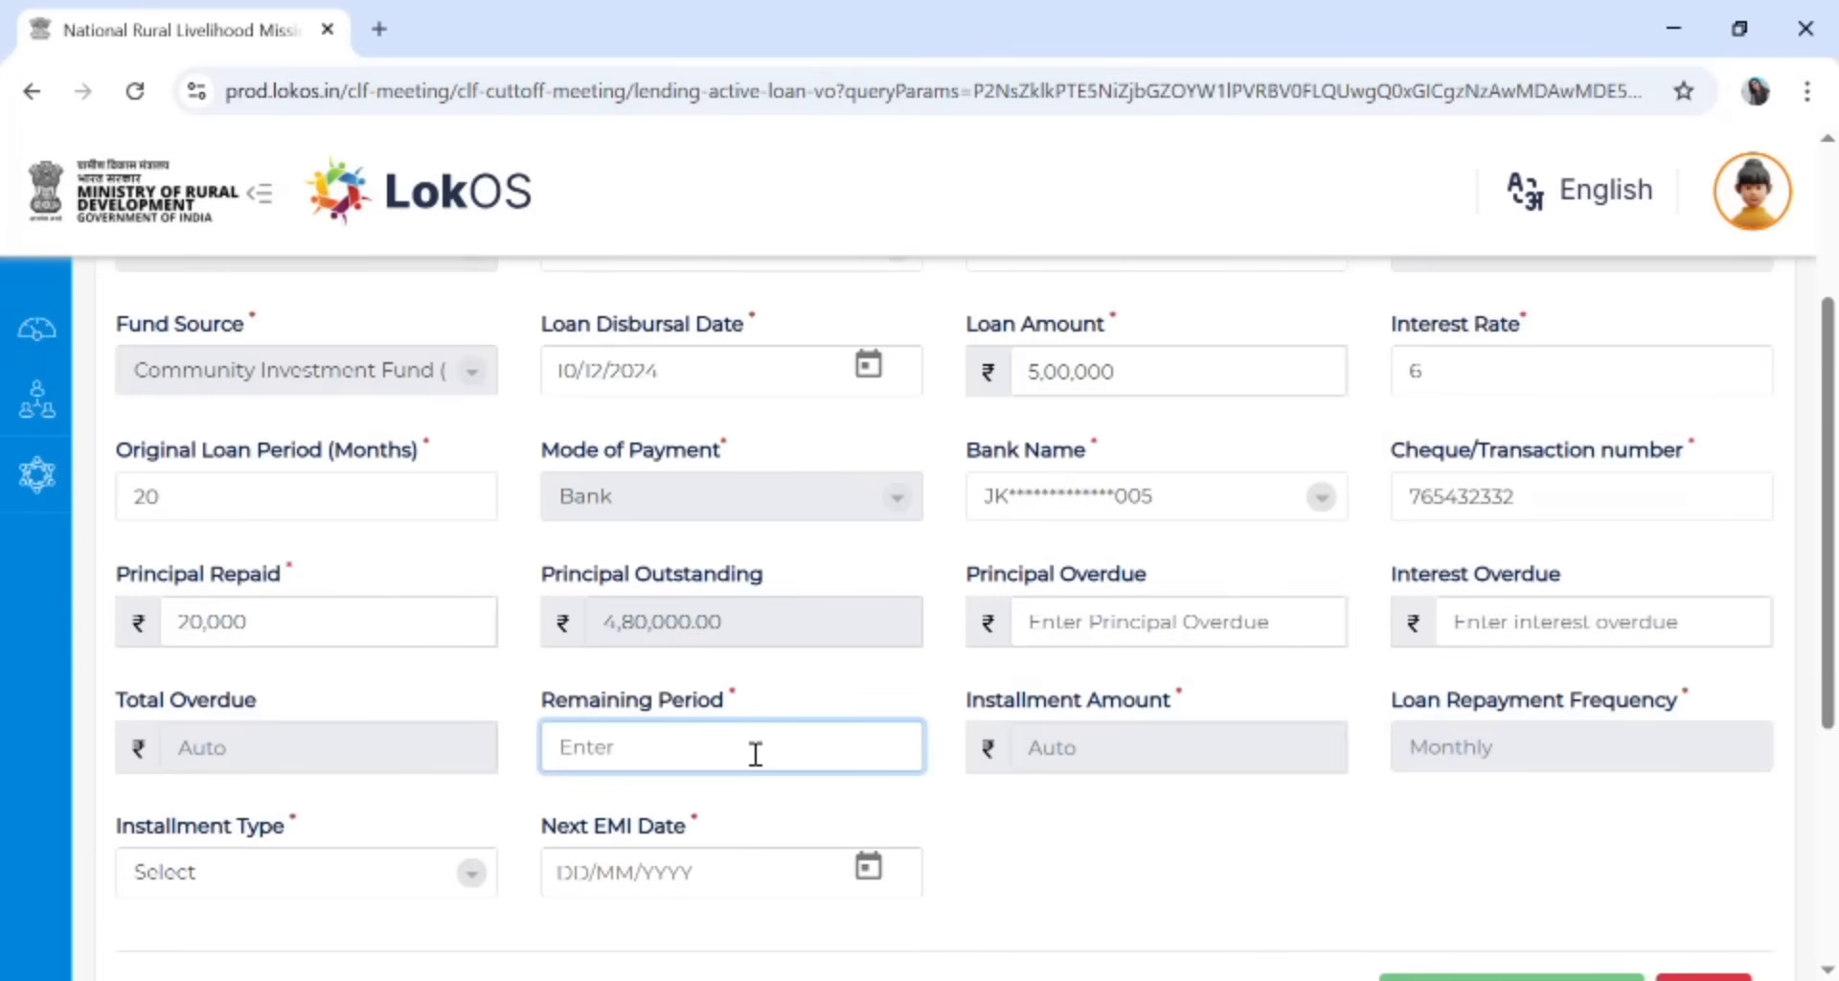
{"action": "type", "text": "2"}
{"action": "key", "text": "BackSpace"}
{"action": "type", "text": "15"}
{"action": "left_click", "coordinate": [1242, 768]}
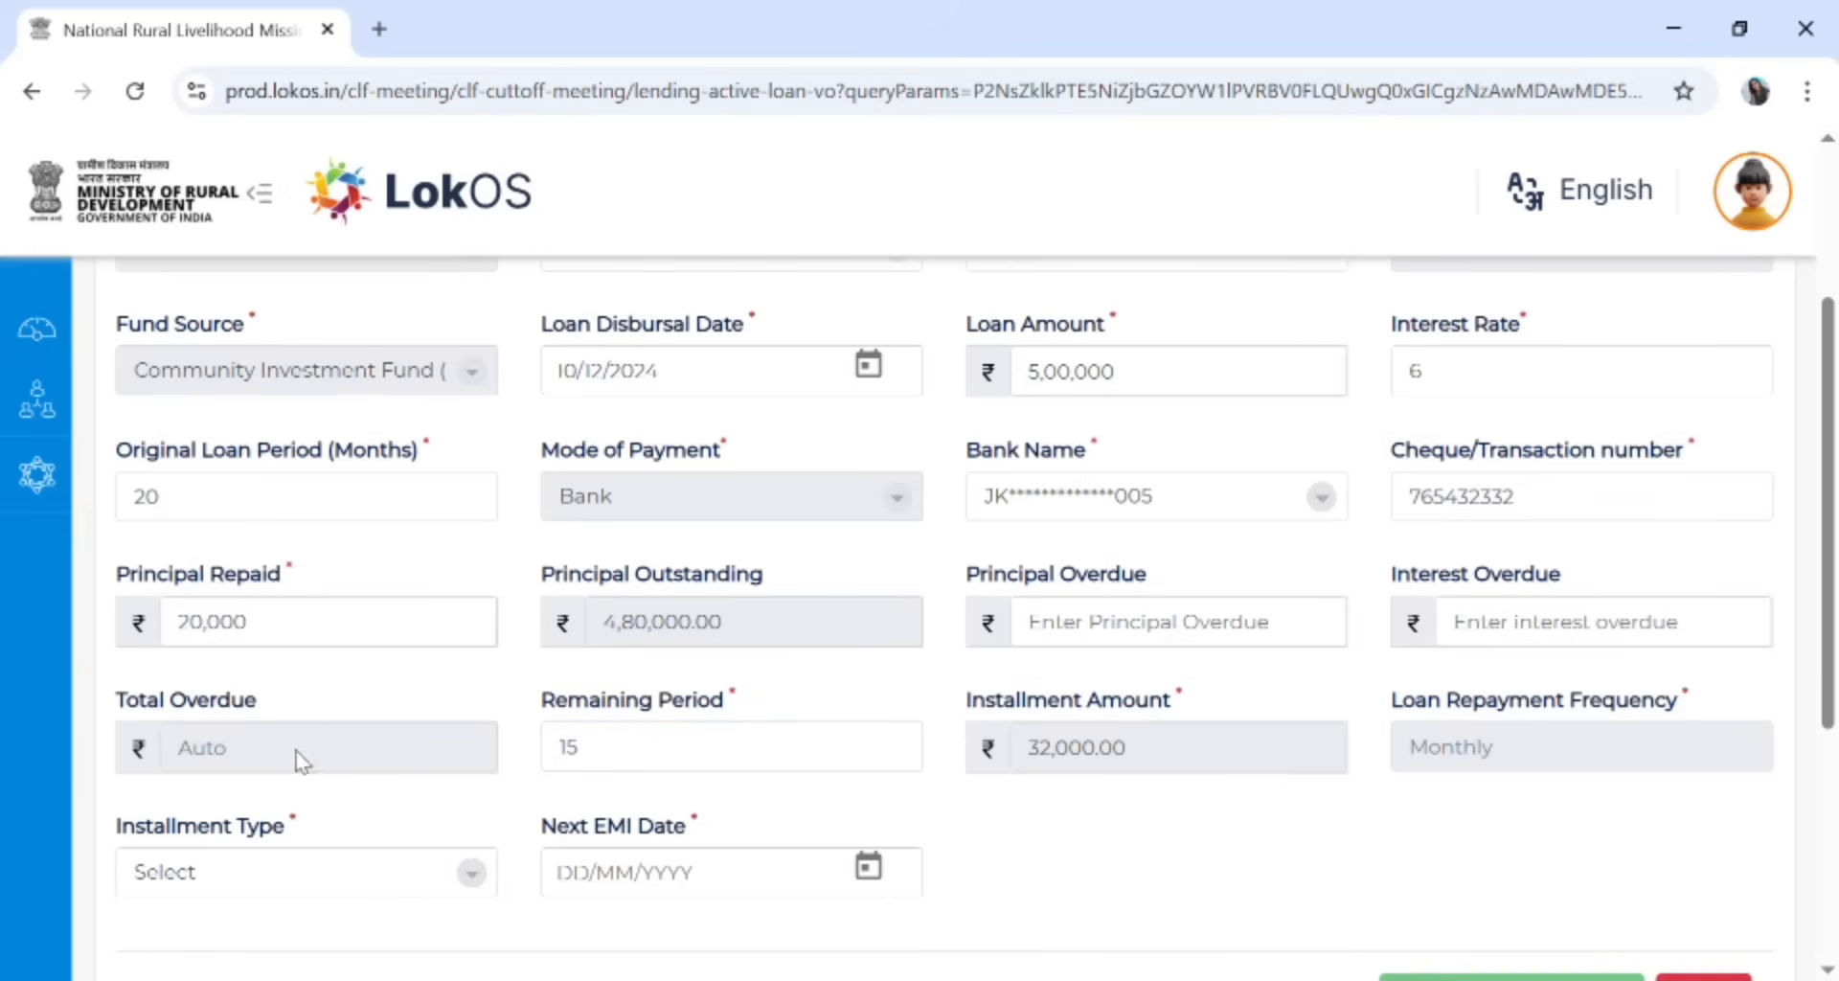
Set the installment type to Fixed Principal Based and the next EMI date to 15/4/2025
{"action": "left_click", "coordinate": [364, 883]}
{"action": "left_click", "coordinate": [308, 808]}
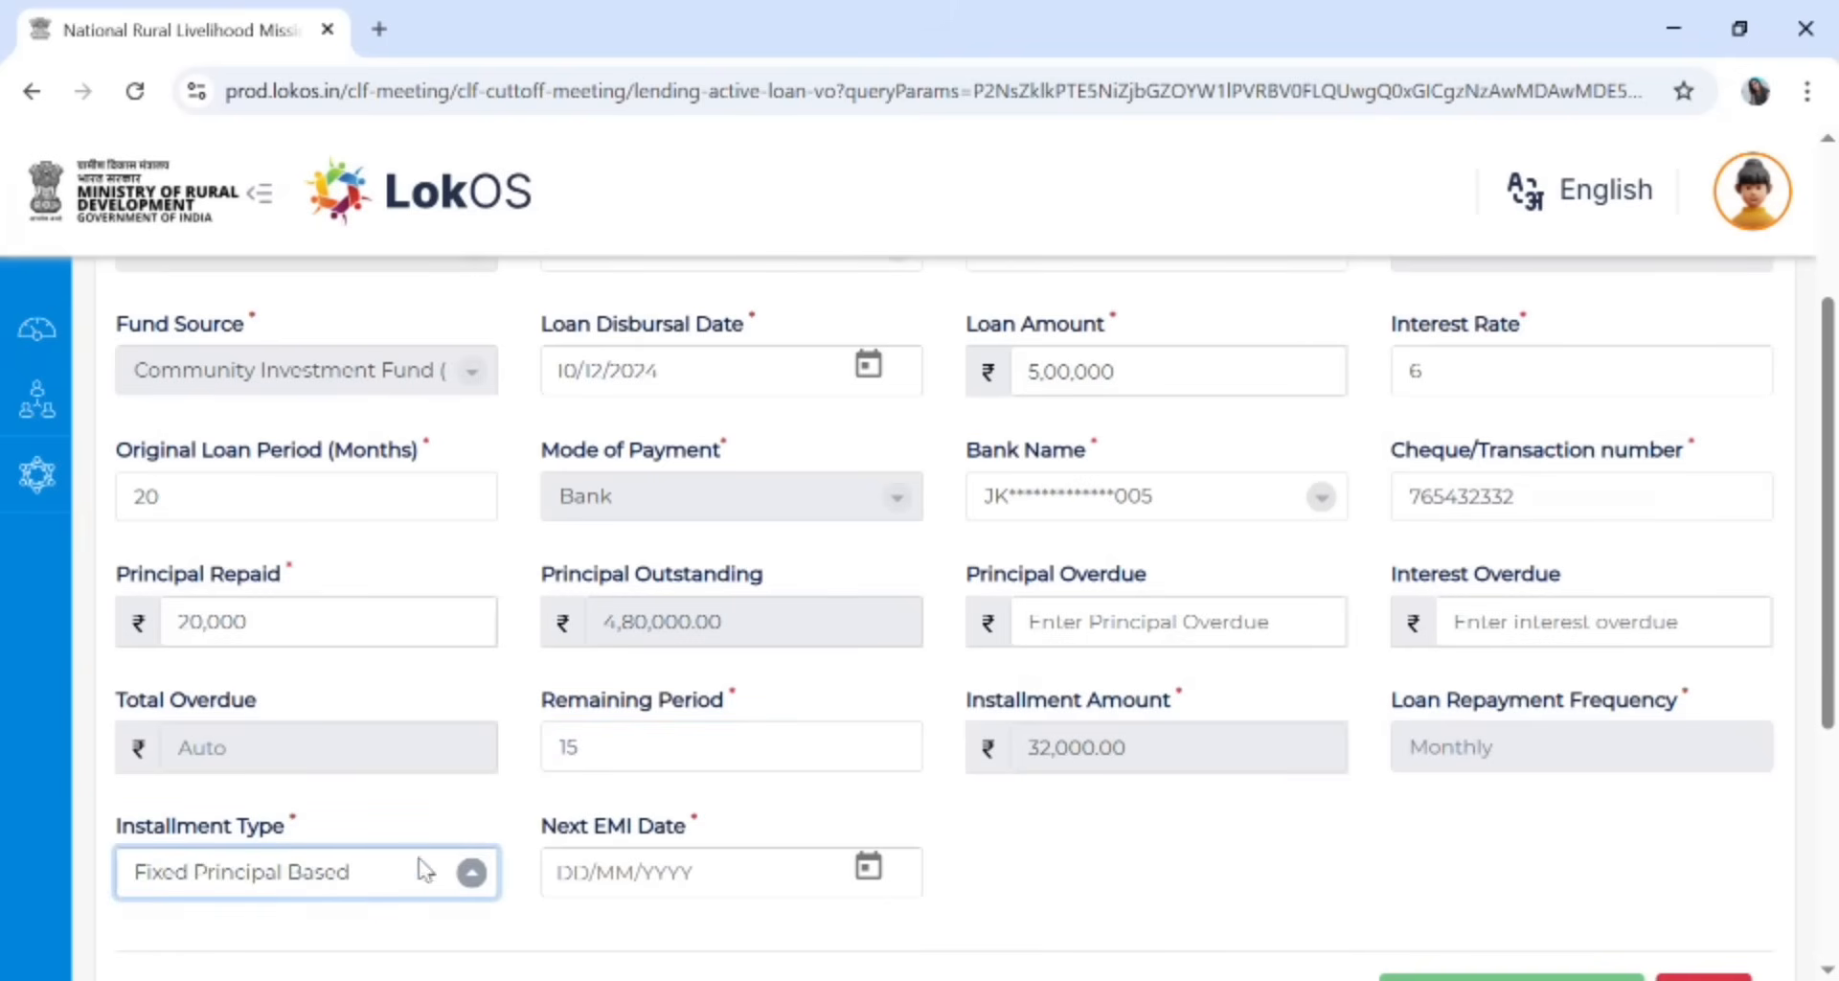
{"action": "scroll", "coordinate": [303, 886], "scroll_direction": "down", "scroll_amount": 3}
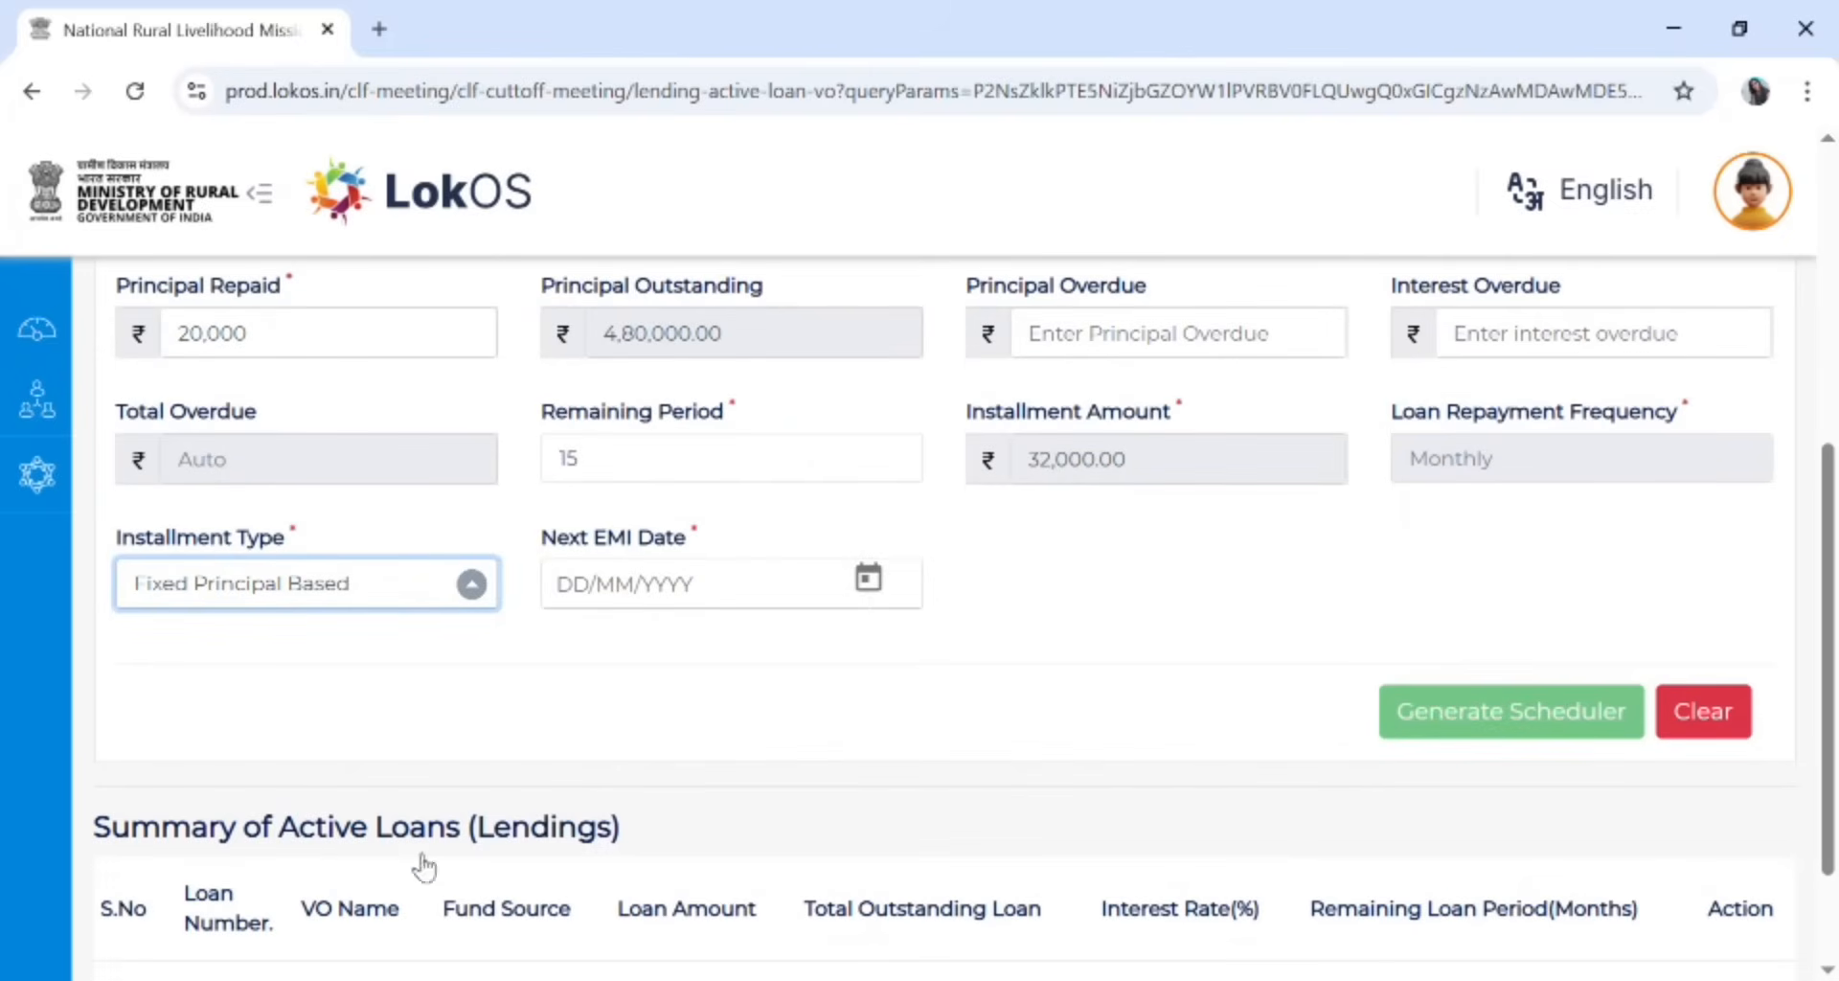
{"action": "left_click", "coordinate": [871, 586]}
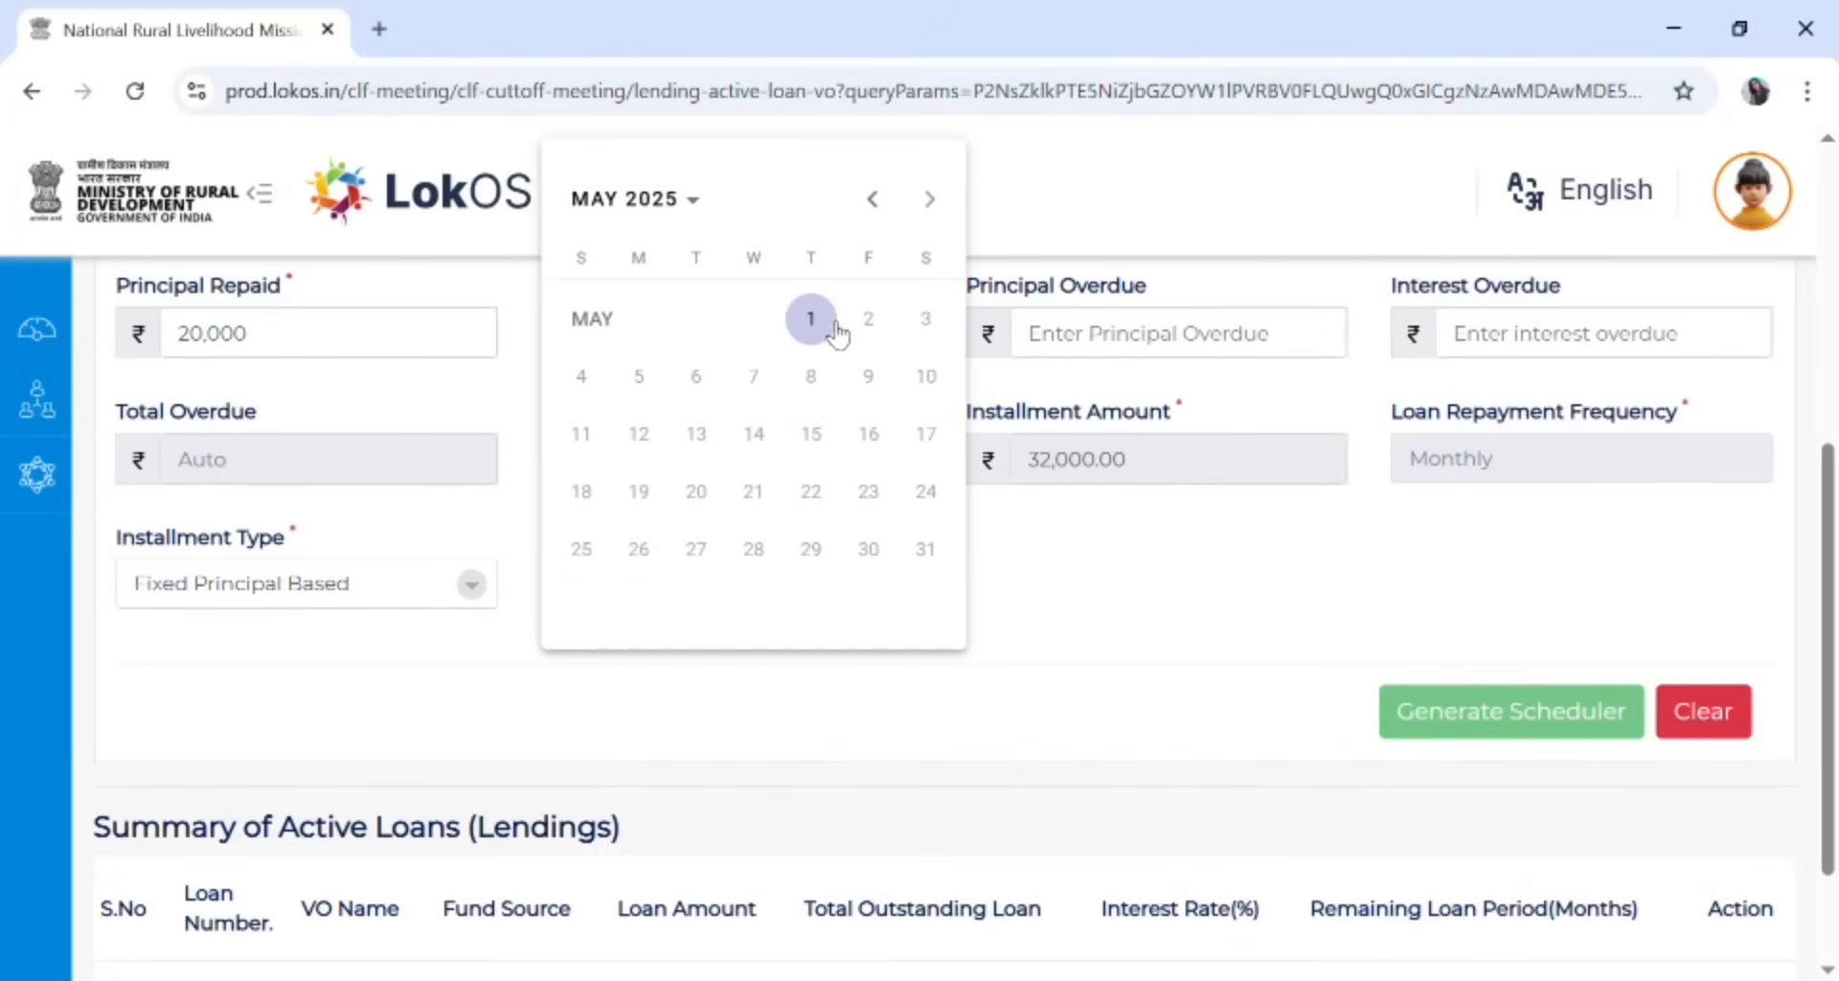
{"action": "left_click", "coordinate": [871, 199]}
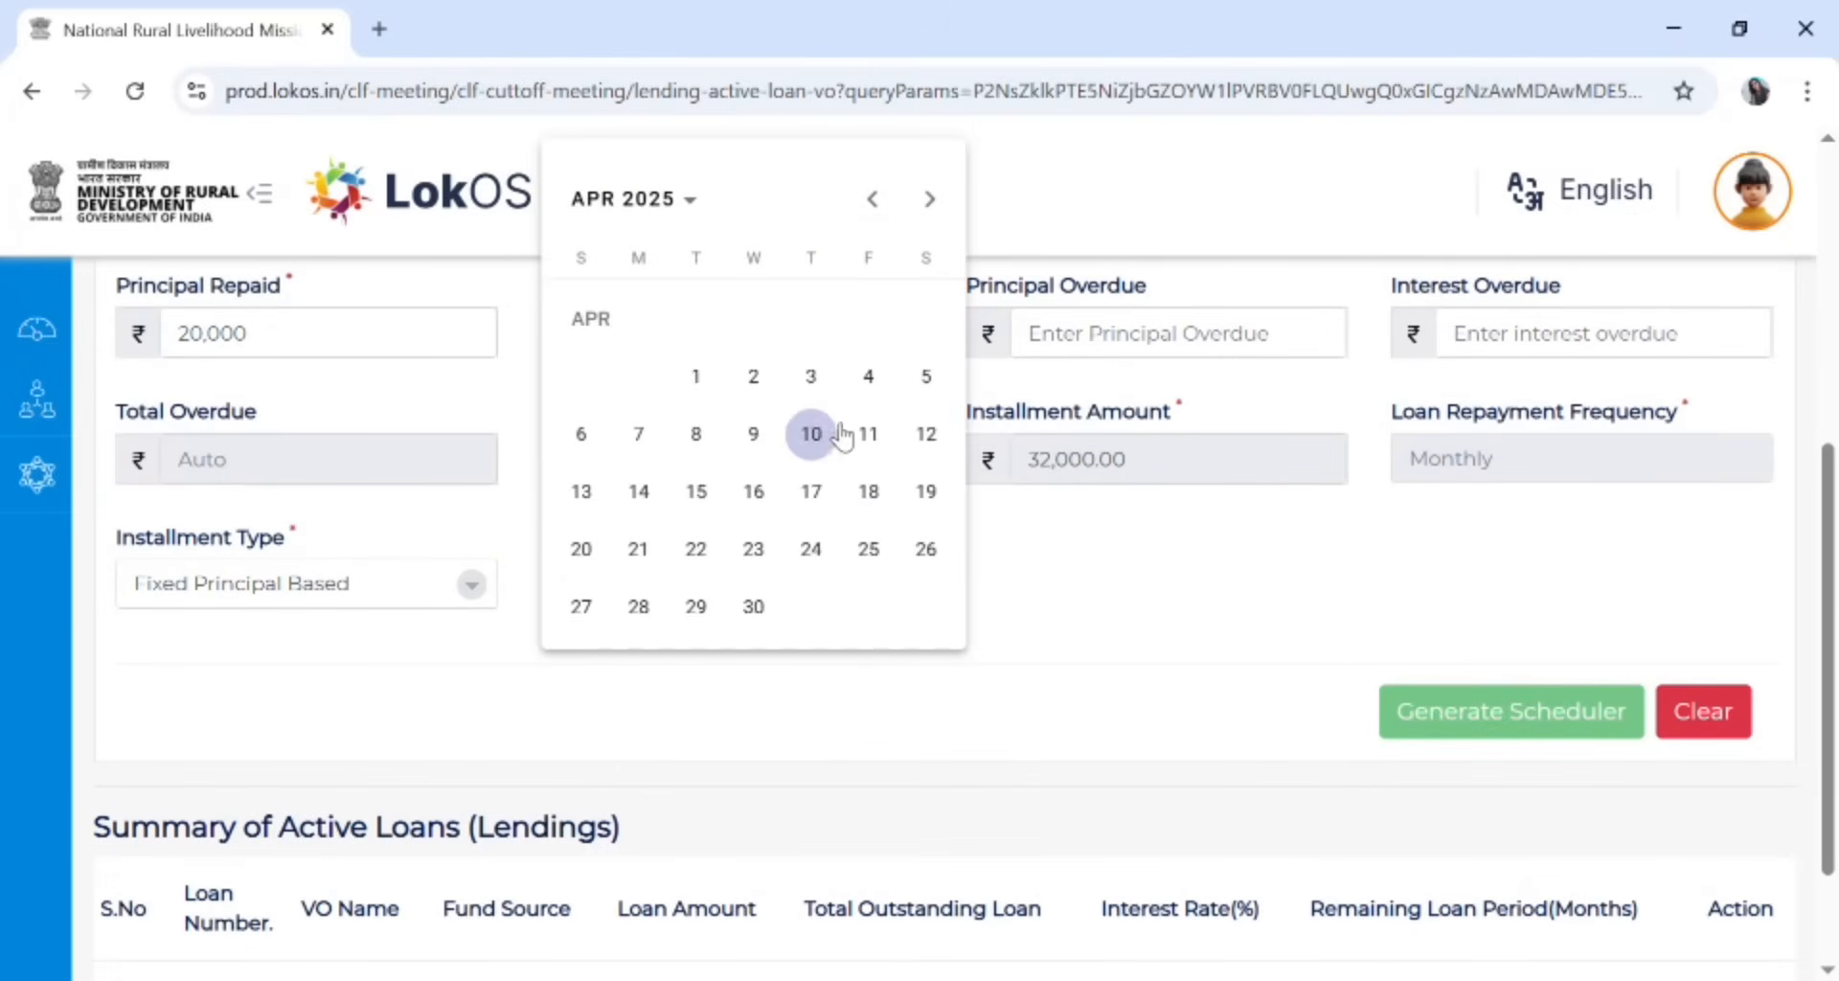
{"action": "left_click", "coordinate": [707, 504]}
Generate the repayment schedule, save the loan, and check its entry in the summary of active loans
{"action": "left_click", "coordinate": [1419, 715]}
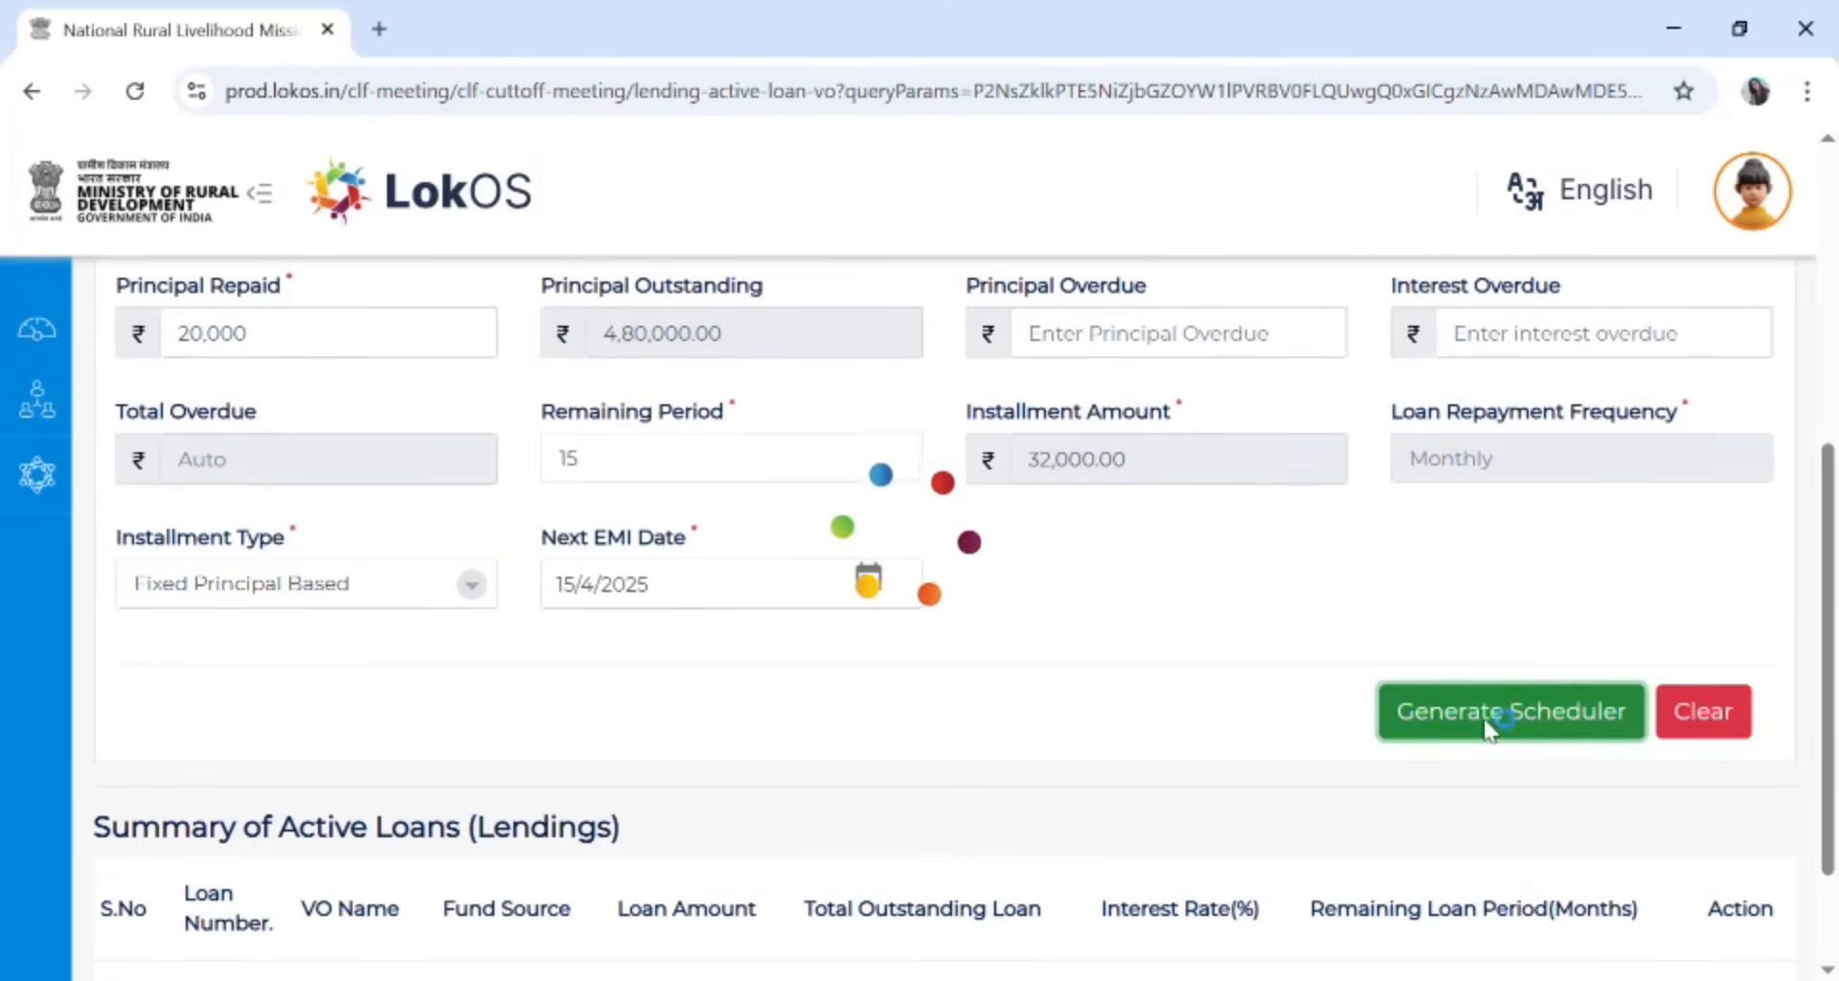
{"action": "scroll", "coordinate": [1165, 625], "scroll_direction": "down", "scroll_amount": 10}
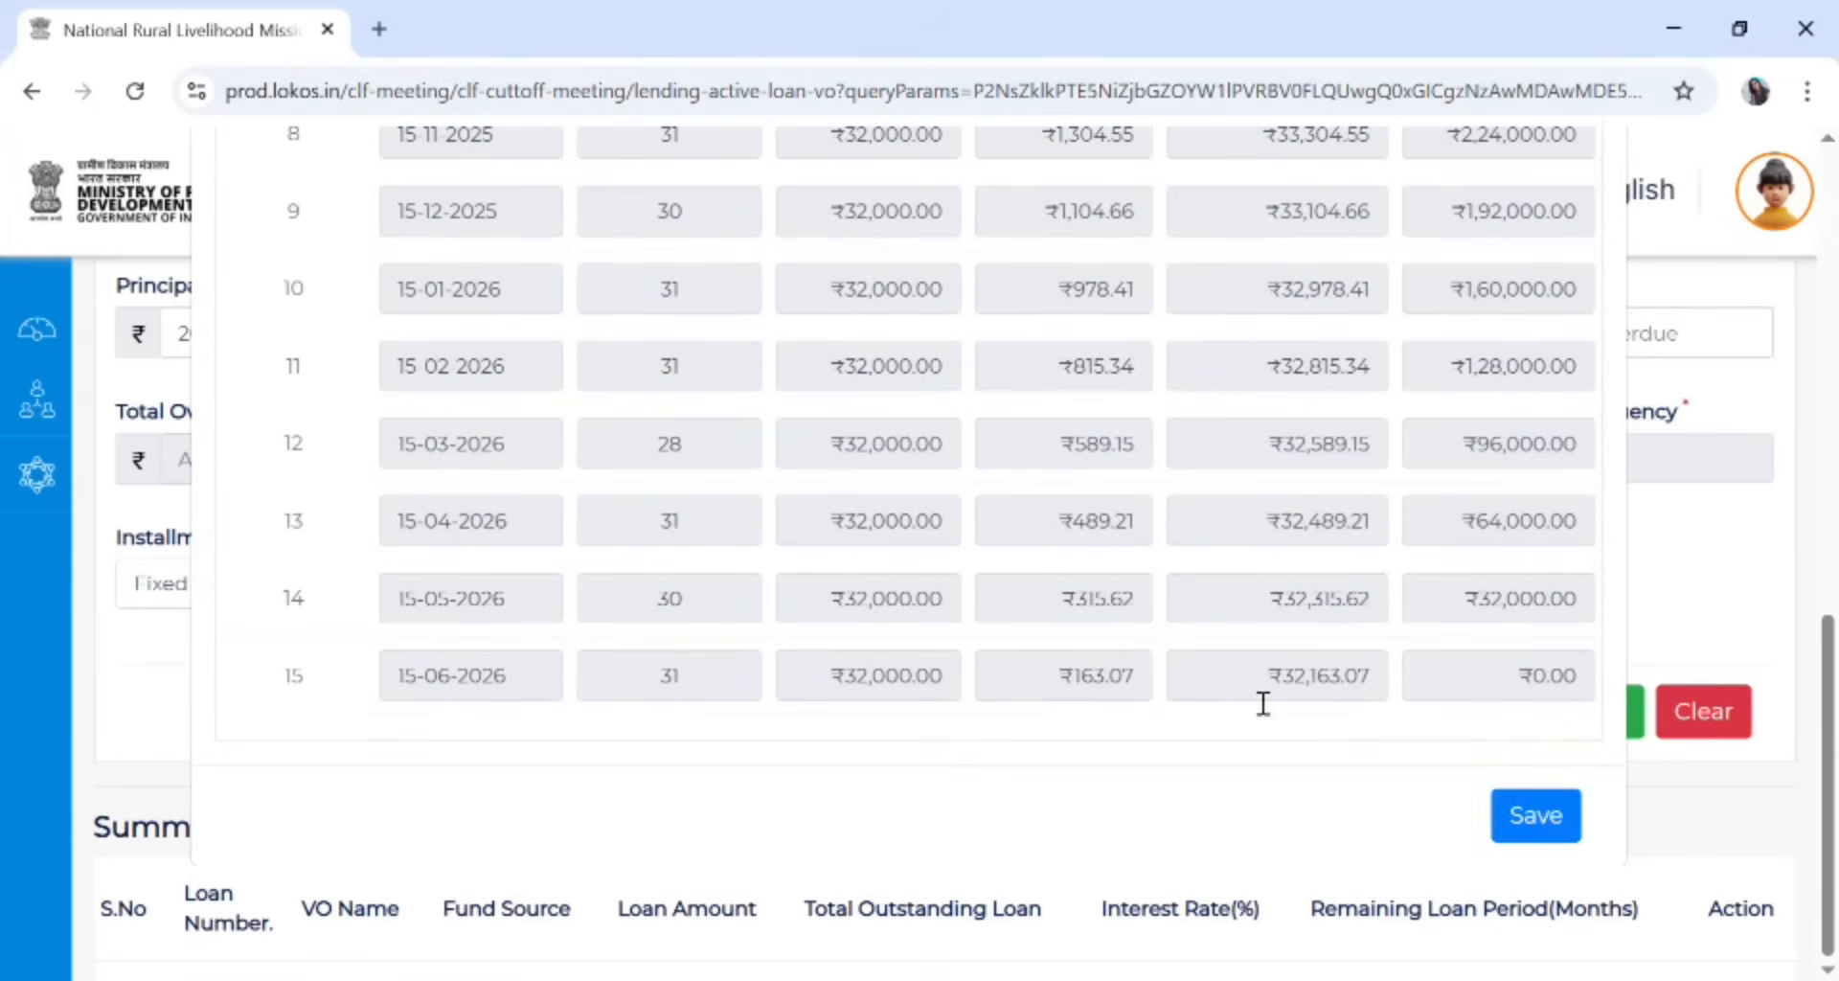
{"action": "left_click", "coordinate": [1544, 813]}
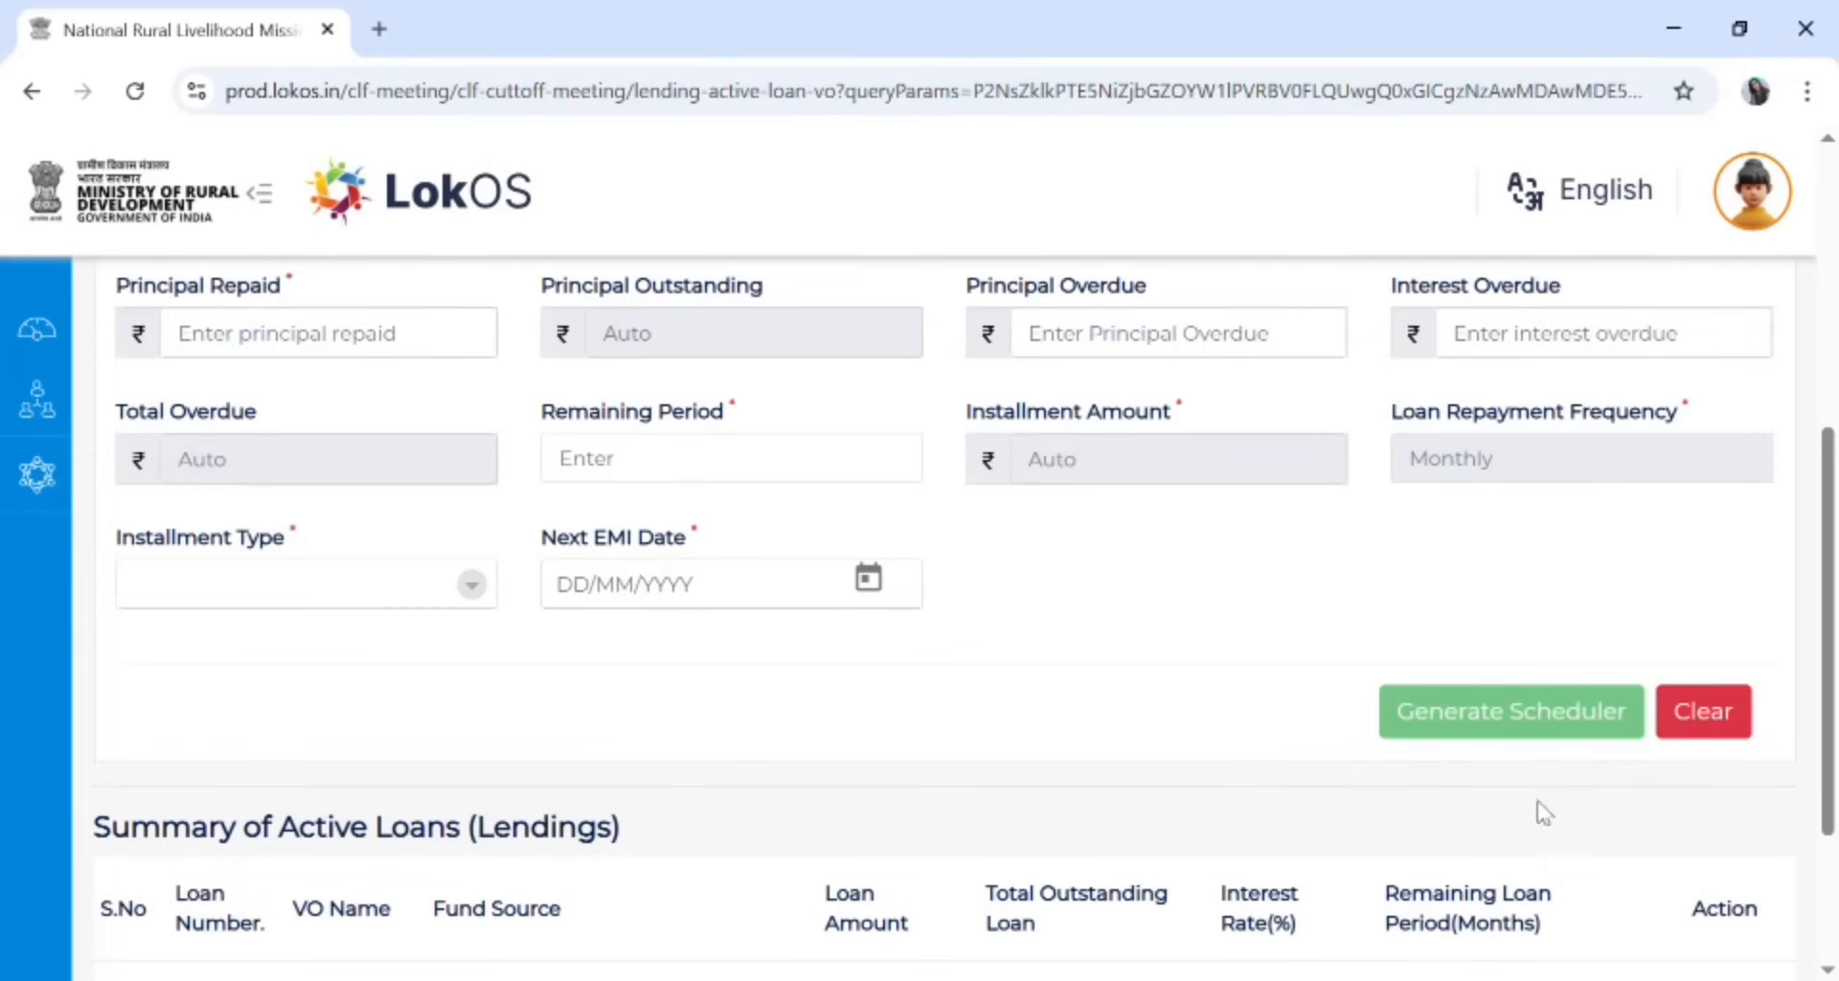
{"action": "scroll", "coordinate": [1544, 812], "scroll_direction": "down", "scroll_amount": 3}
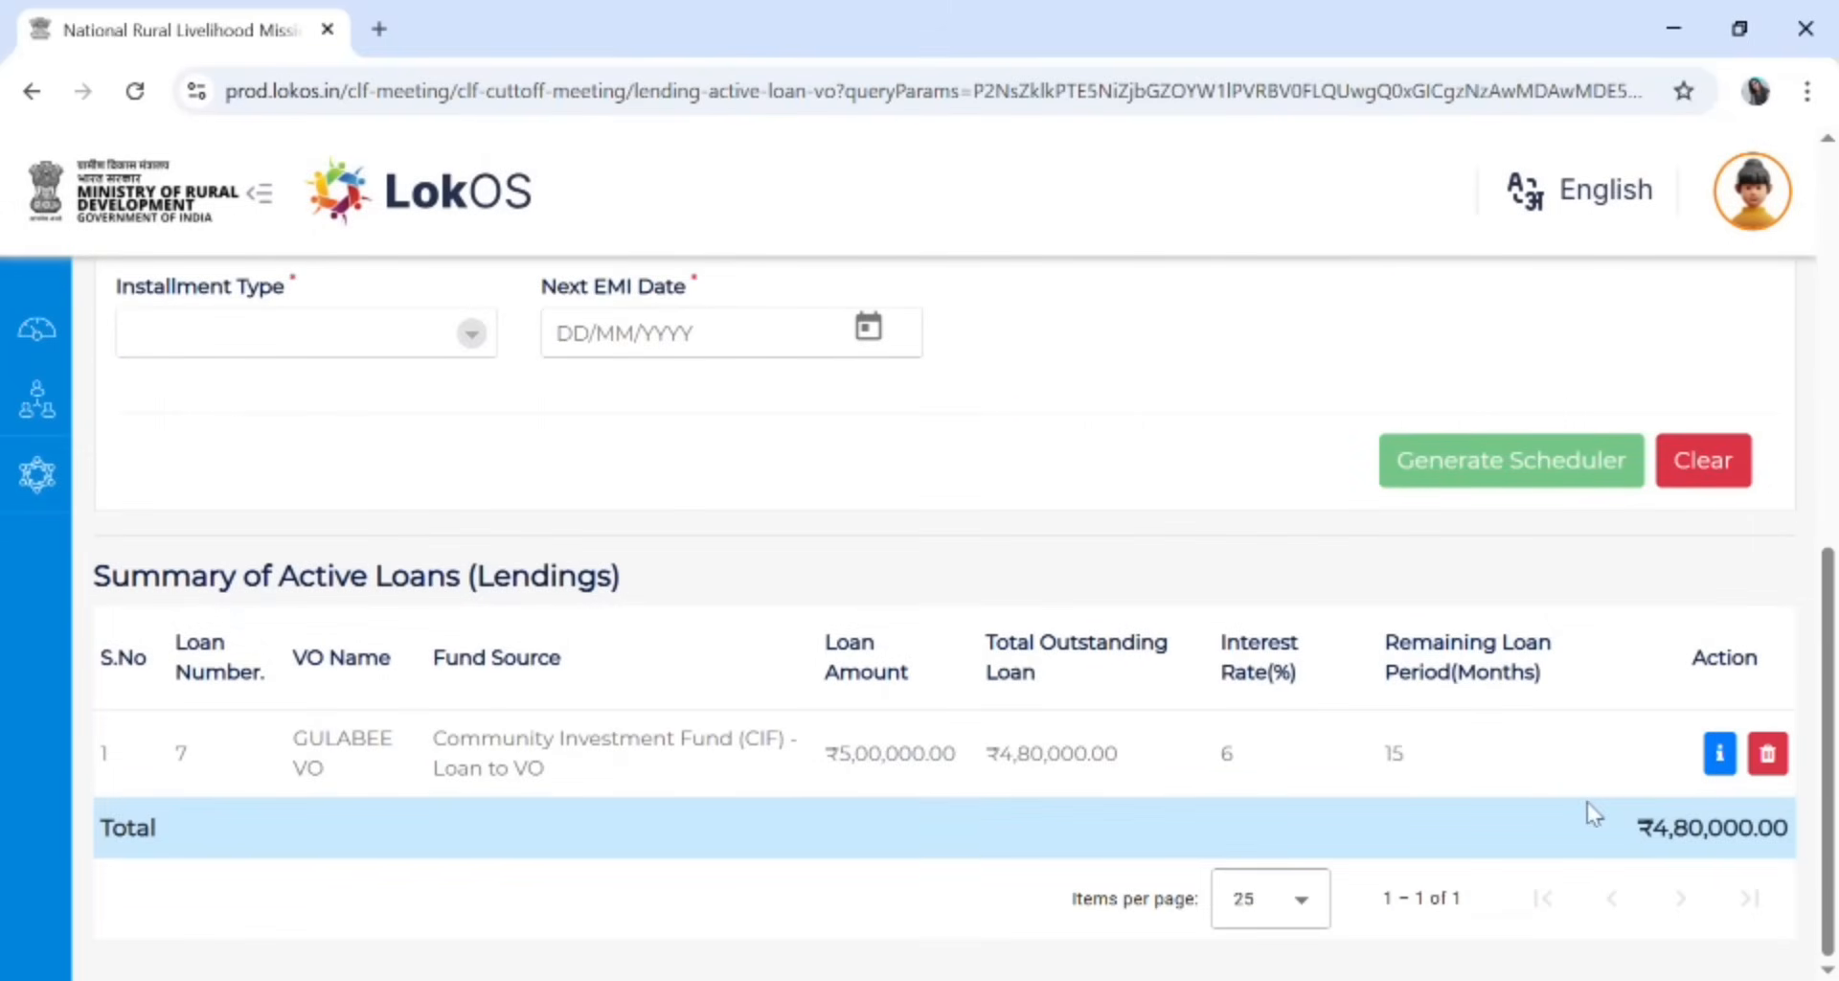
Return to the assets and liabilities overview, expand Current Assets, and review the unmatched amount and the recorded Loan to VOs amounts
{"action": "scroll", "coordinate": [1588, 808], "scroll_direction": "up", "scroll_amount": 8}
{"action": "scroll", "coordinate": [1595, 814], "scroll_direction": "up", "scroll_amount": 1}
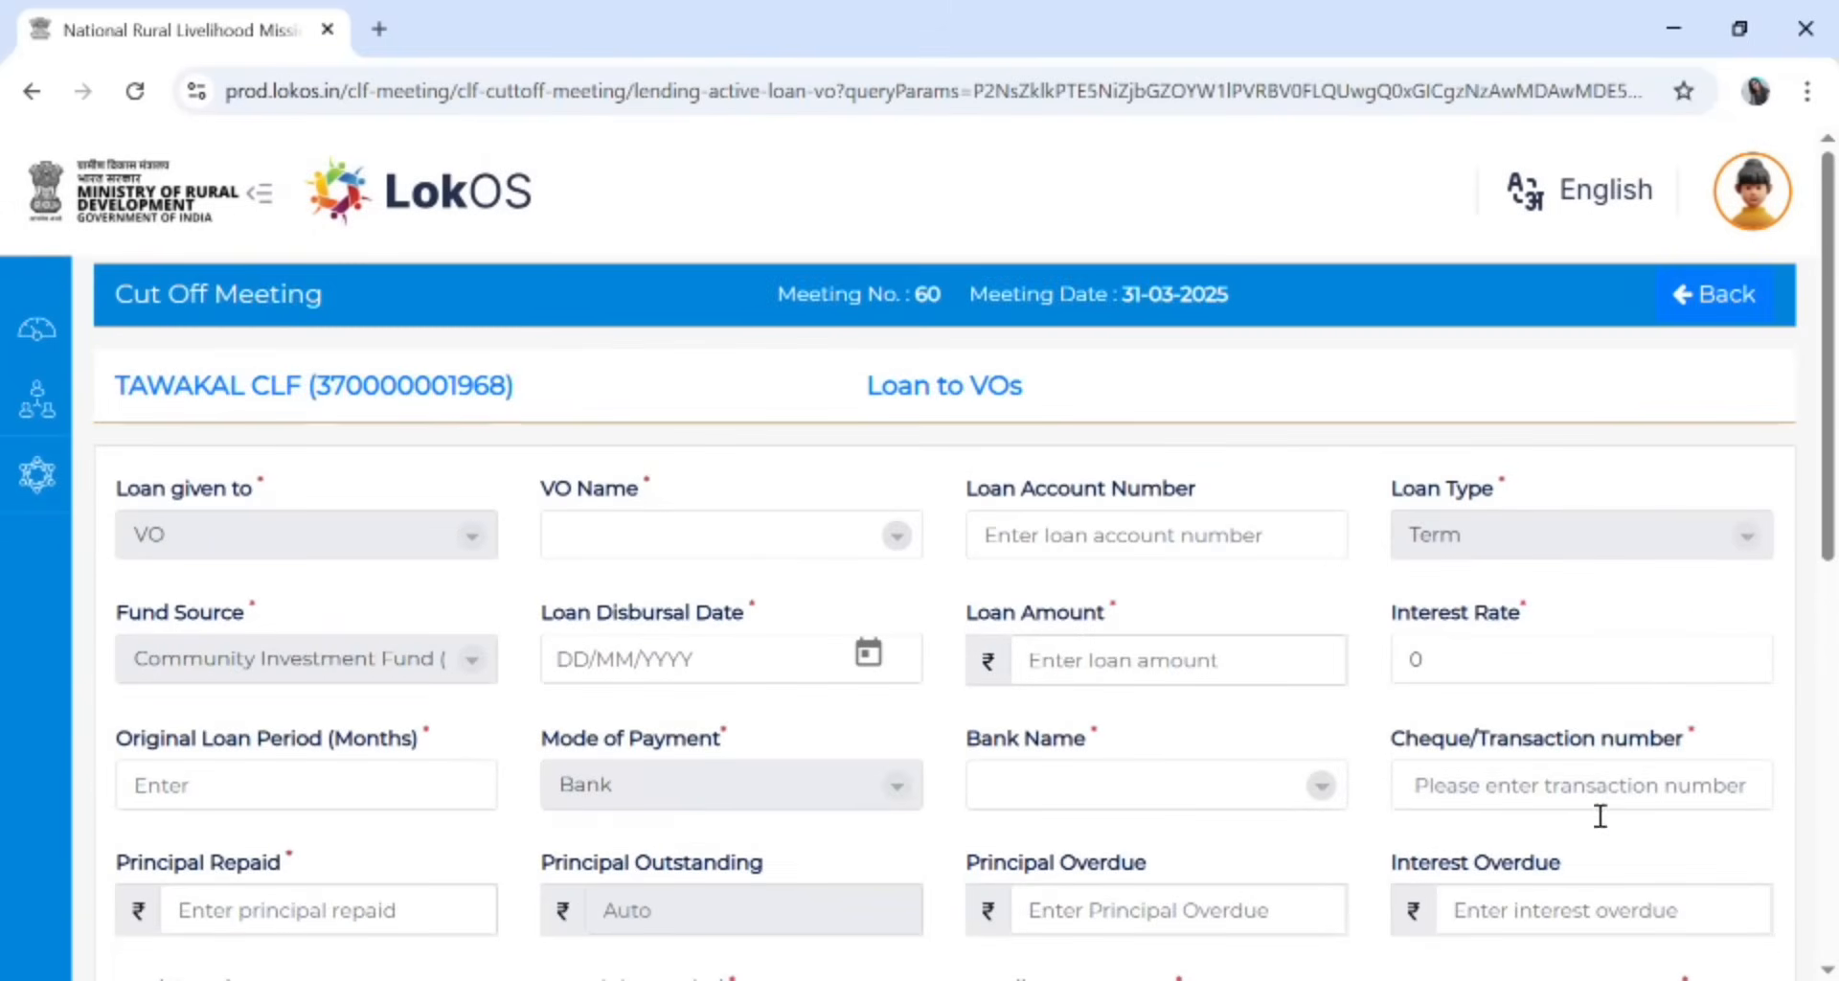
{"action": "scroll", "coordinate": [1599, 815], "scroll_direction": "down", "scroll_amount": 1}
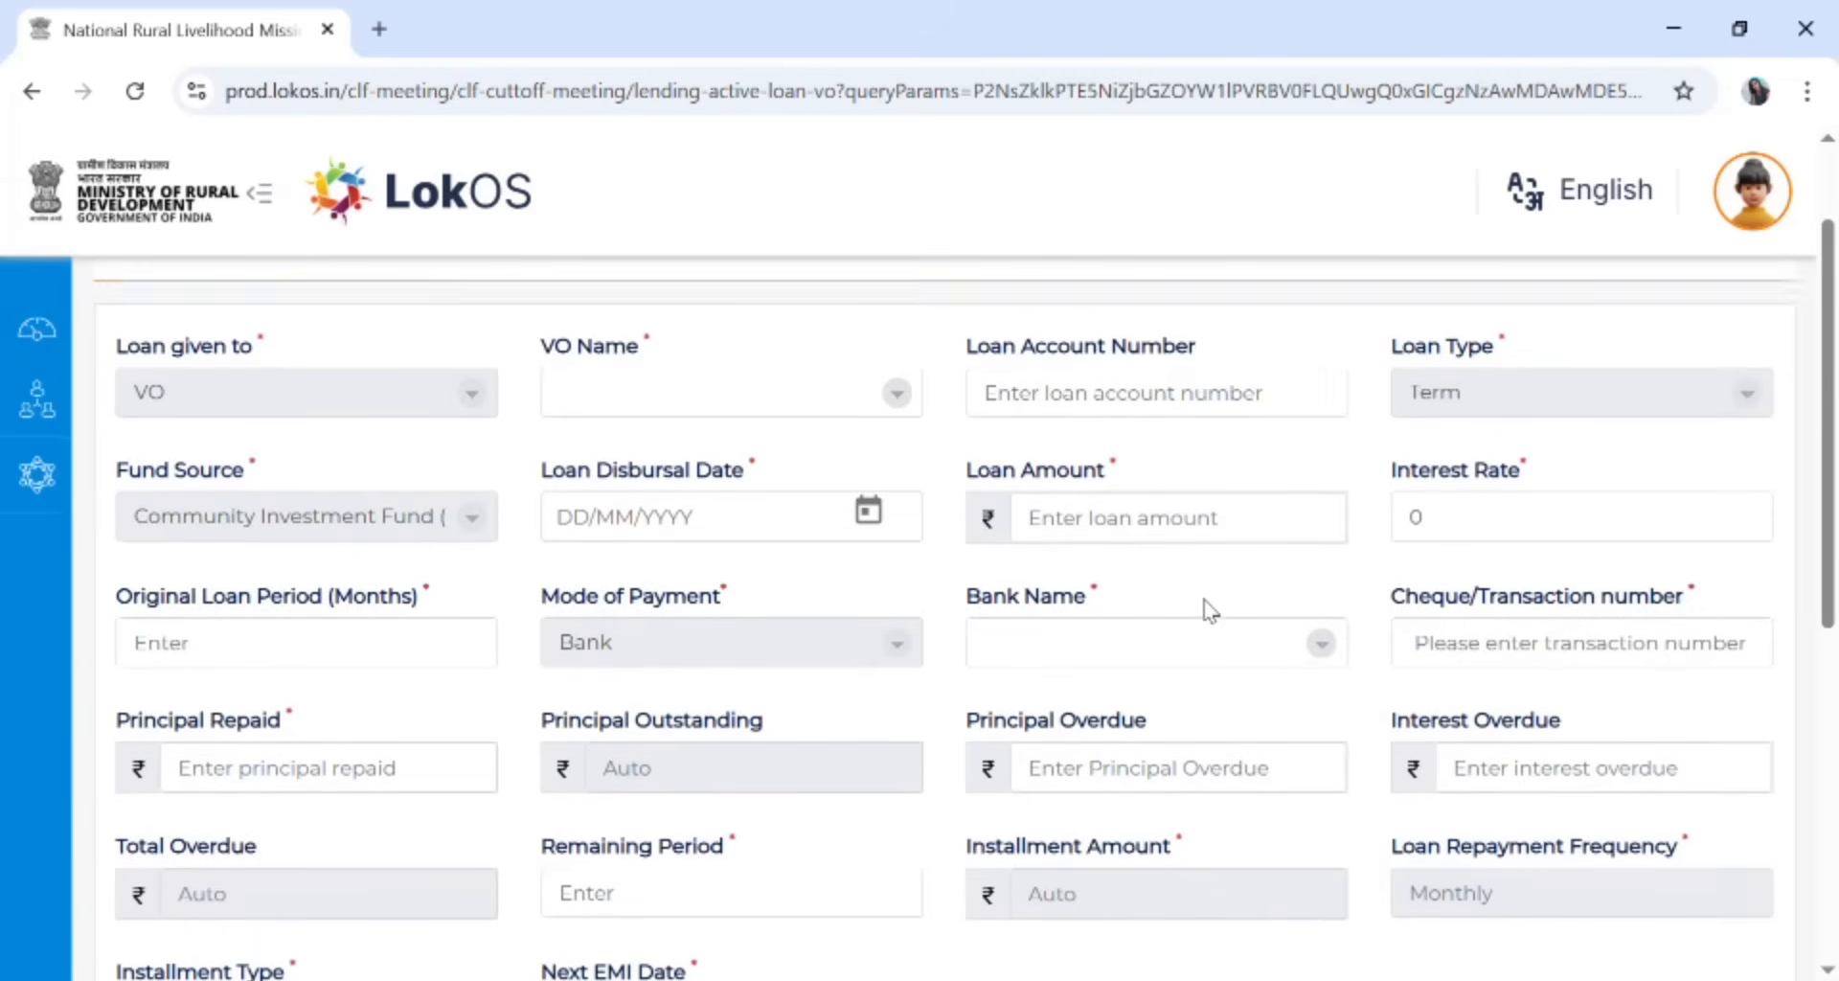
{"action": "scroll", "coordinate": [1210, 610], "scroll_direction": "up", "scroll_amount": 1}
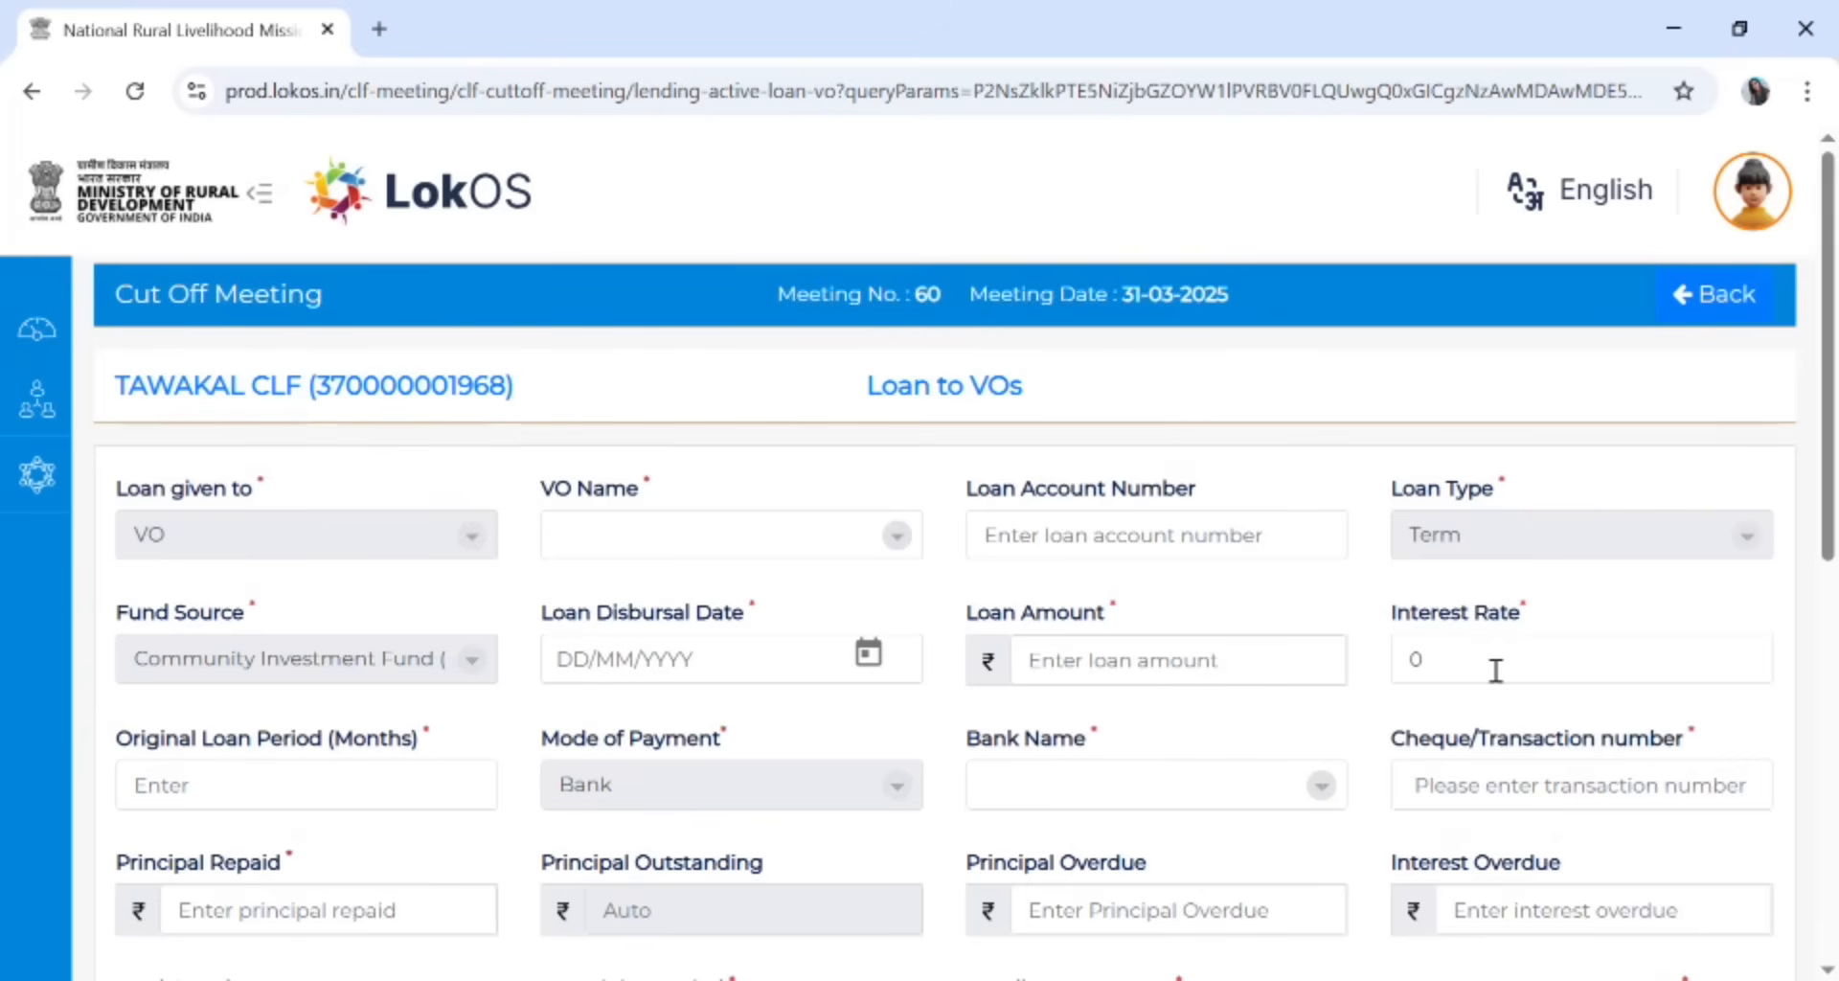
{"action": "left_click", "coordinate": [1697, 295]}
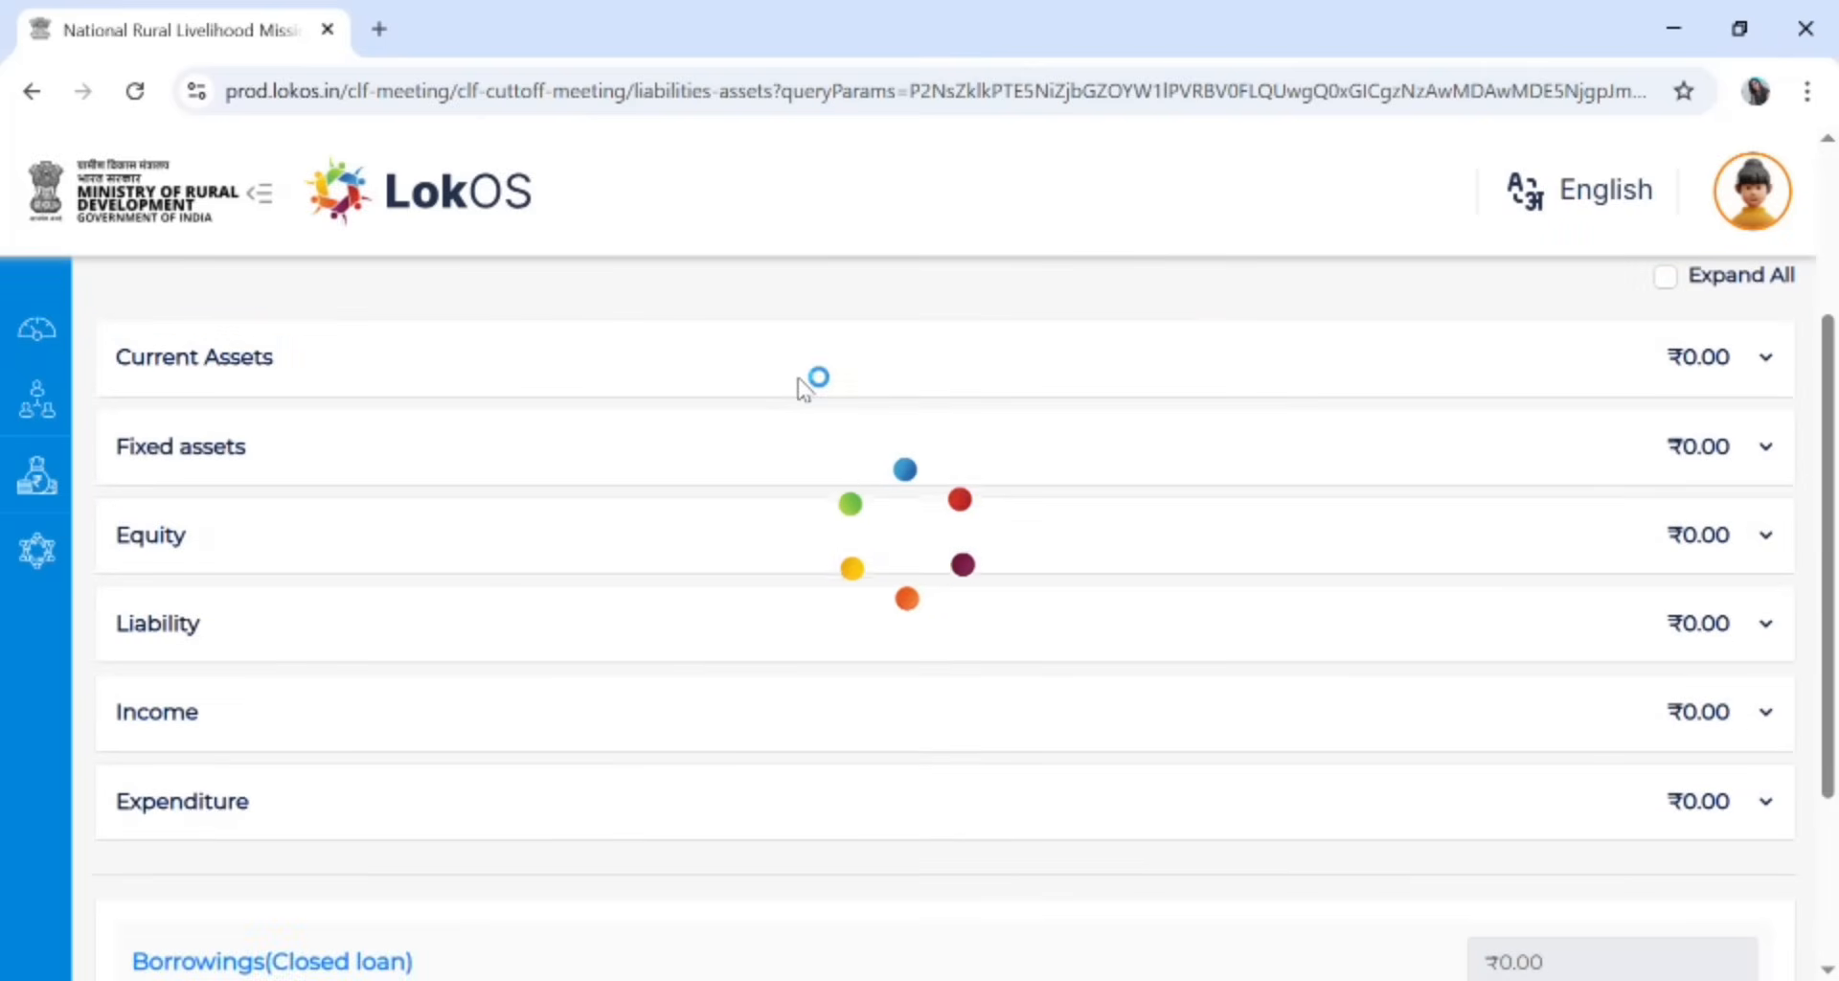
{"action": "left_click", "coordinate": [603, 673]}
{"action": "scroll", "coordinate": [606, 671], "scroll_direction": "down", "scroll_amount": 4}
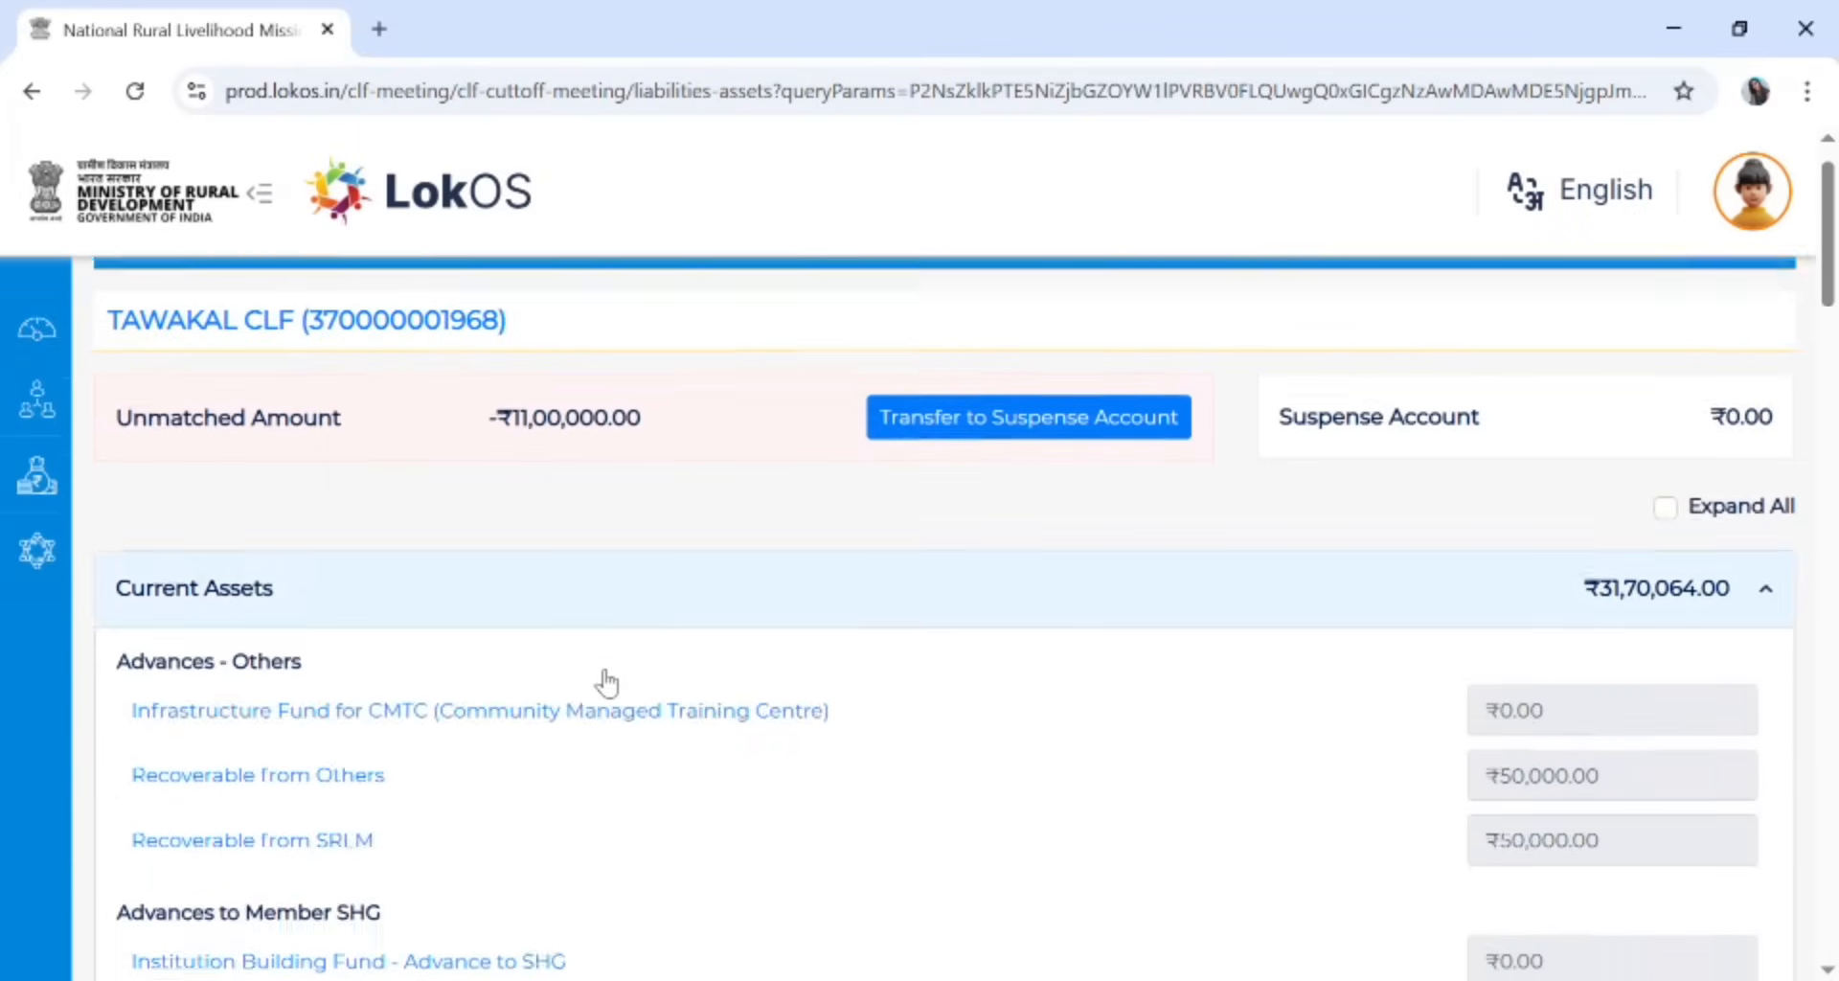
{"action": "scroll", "coordinate": [607, 682], "scroll_direction": "down", "scroll_amount": 5}
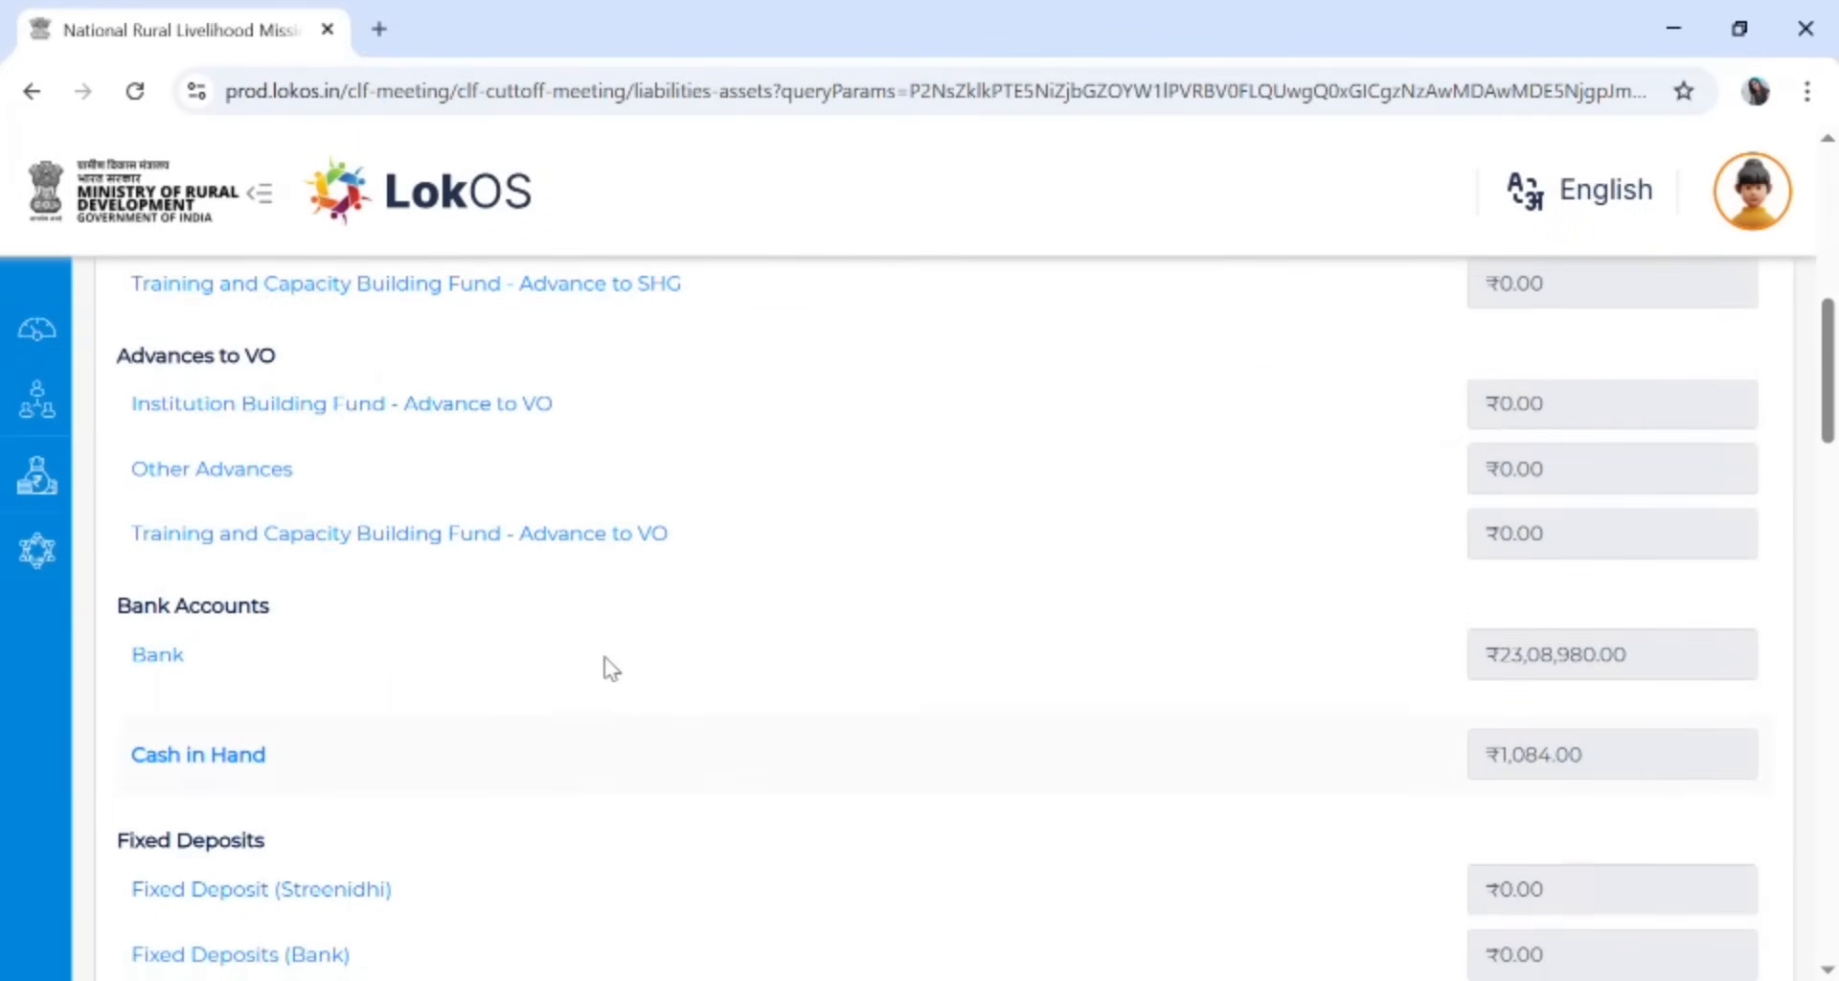
{"action": "scroll", "coordinate": [610, 670], "scroll_direction": "down", "scroll_amount": 3}
{"action": "scroll", "coordinate": [611, 668], "scroll_direction": "down", "scroll_amount": 4}
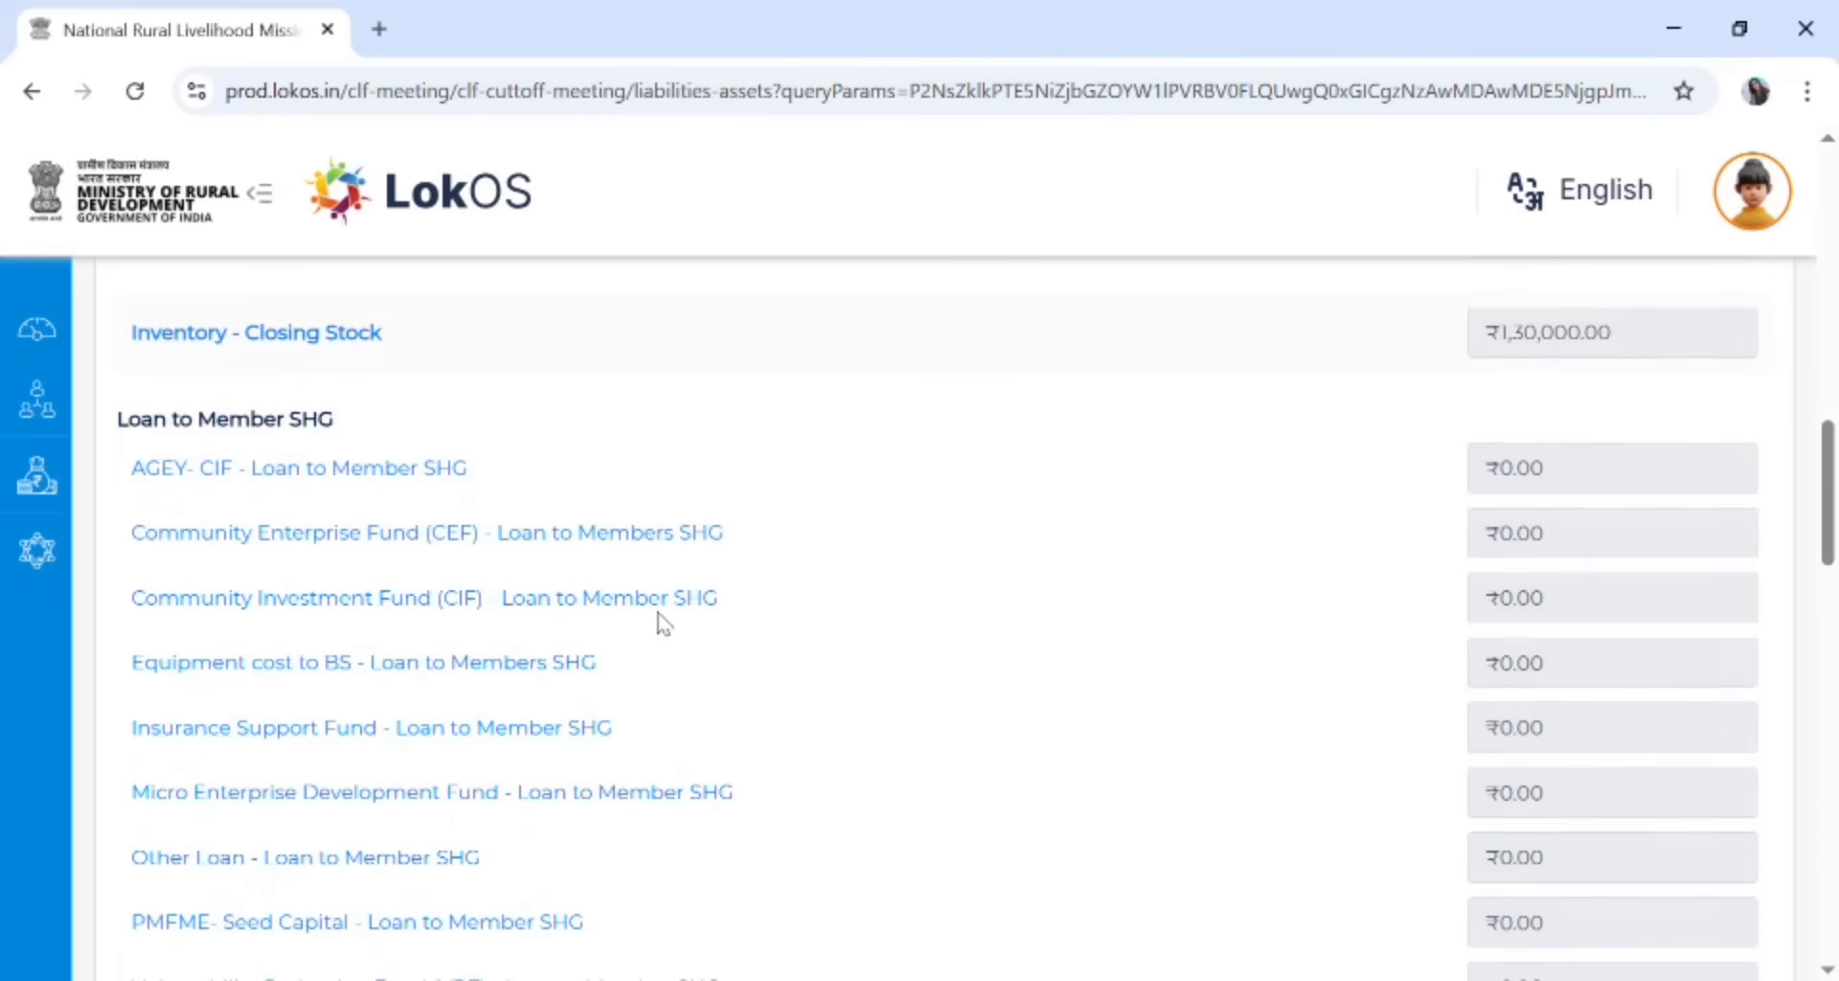
{"action": "scroll", "coordinate": [474, 603], "scroll_direction": "down", "scroll_amount": 11}
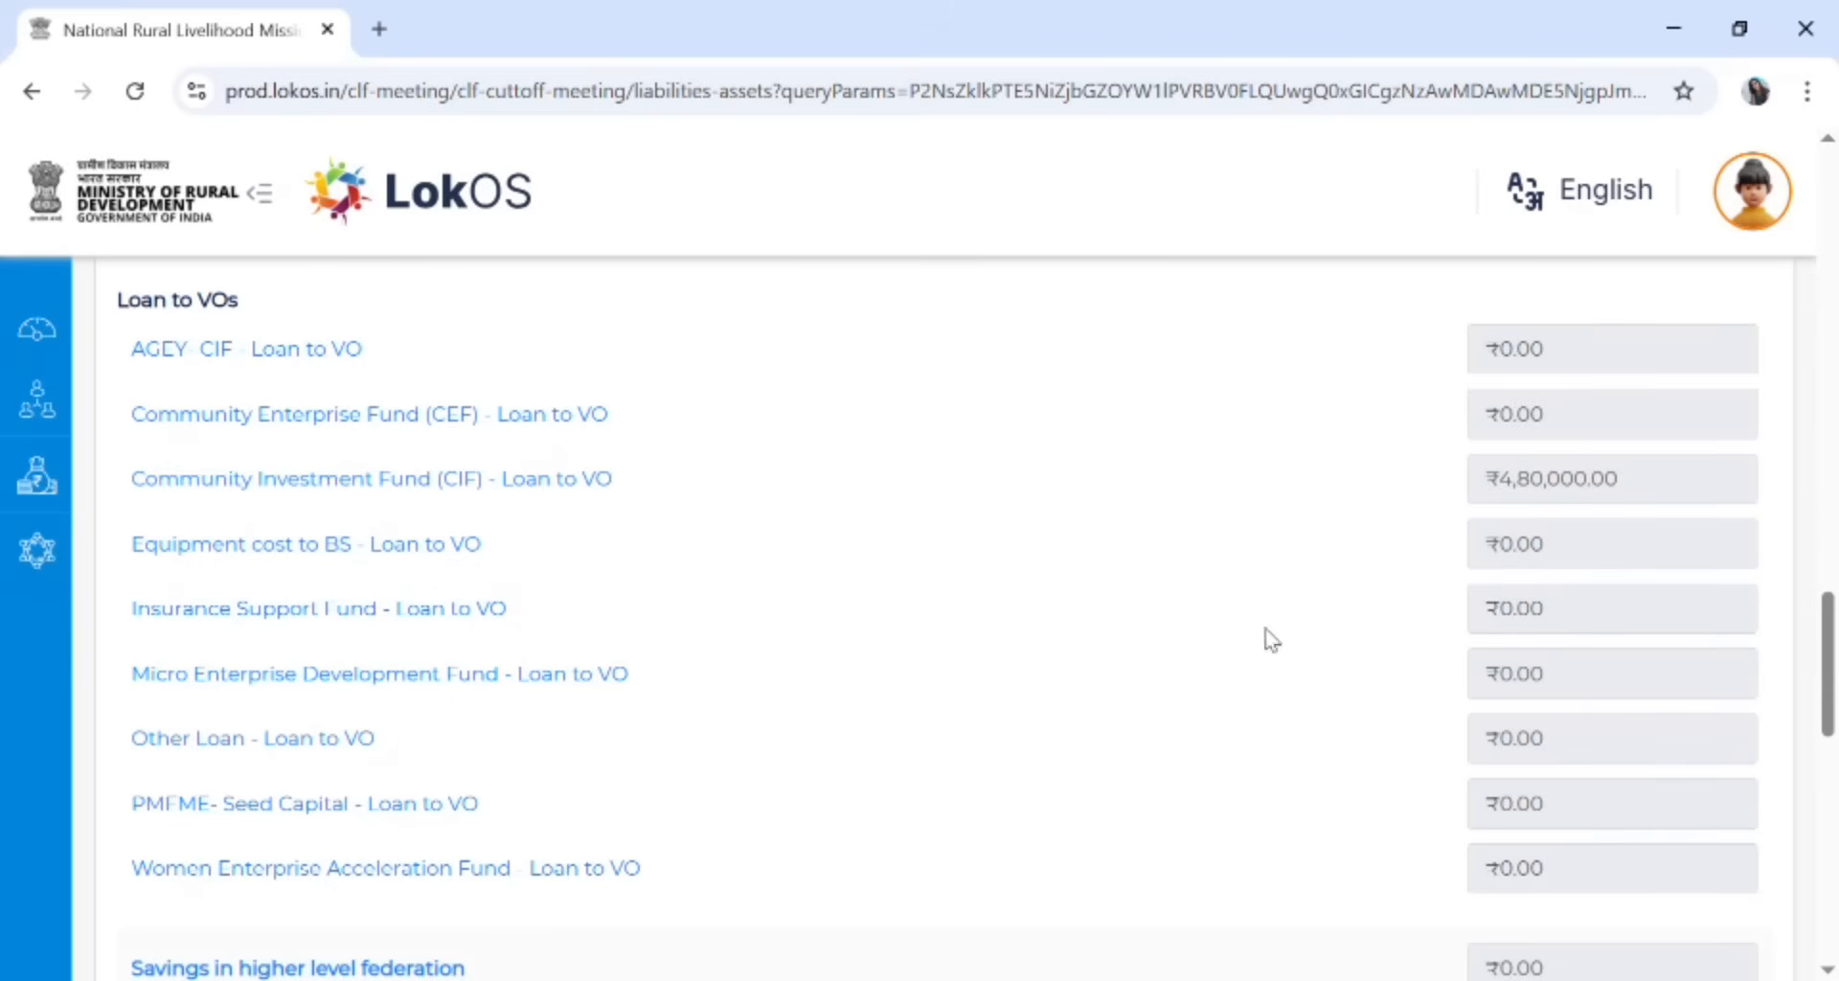
{"action": "scroll", "coordinate": [459, 738], "scroll_direction": "down", "scroll_amount": 1}
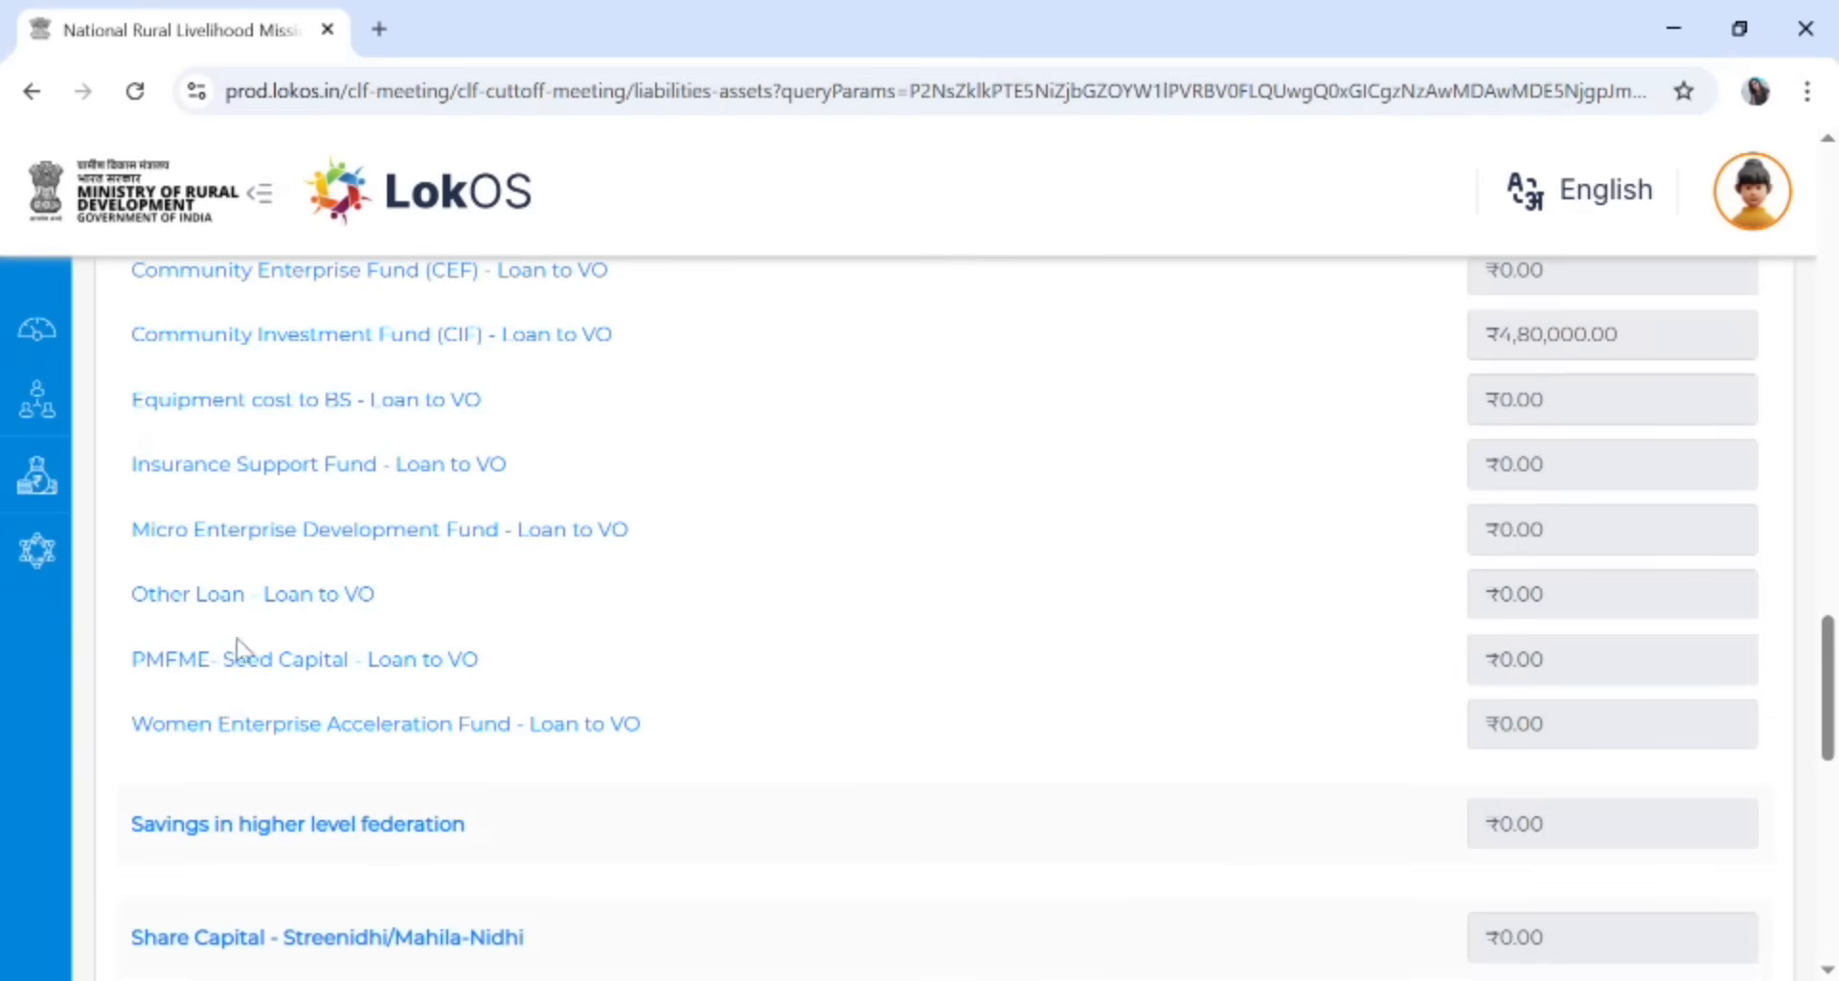
{"action": "scroll", "coordinate": [278, 616], "scroll_direction": "down", "scroll_amount": 2}
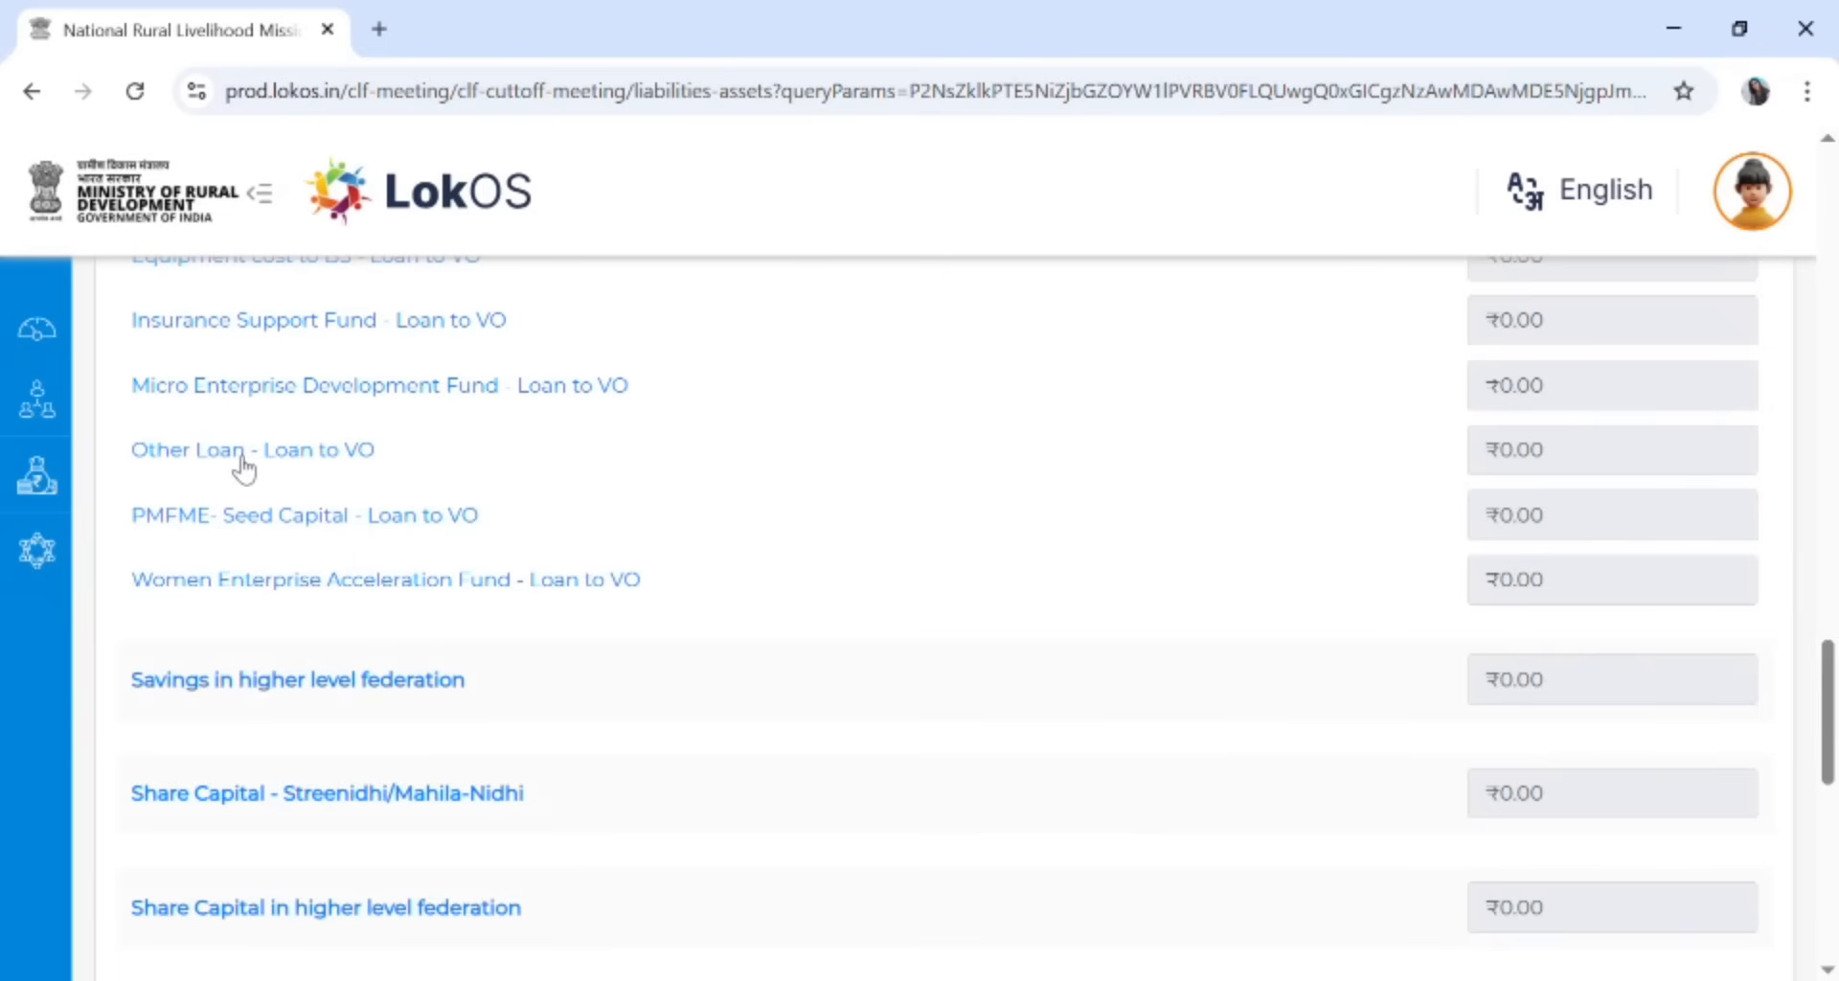
{"action": "scroll", "coordinate": [251, 474], "scroll_direction": "down", "scroll_amount": 1}
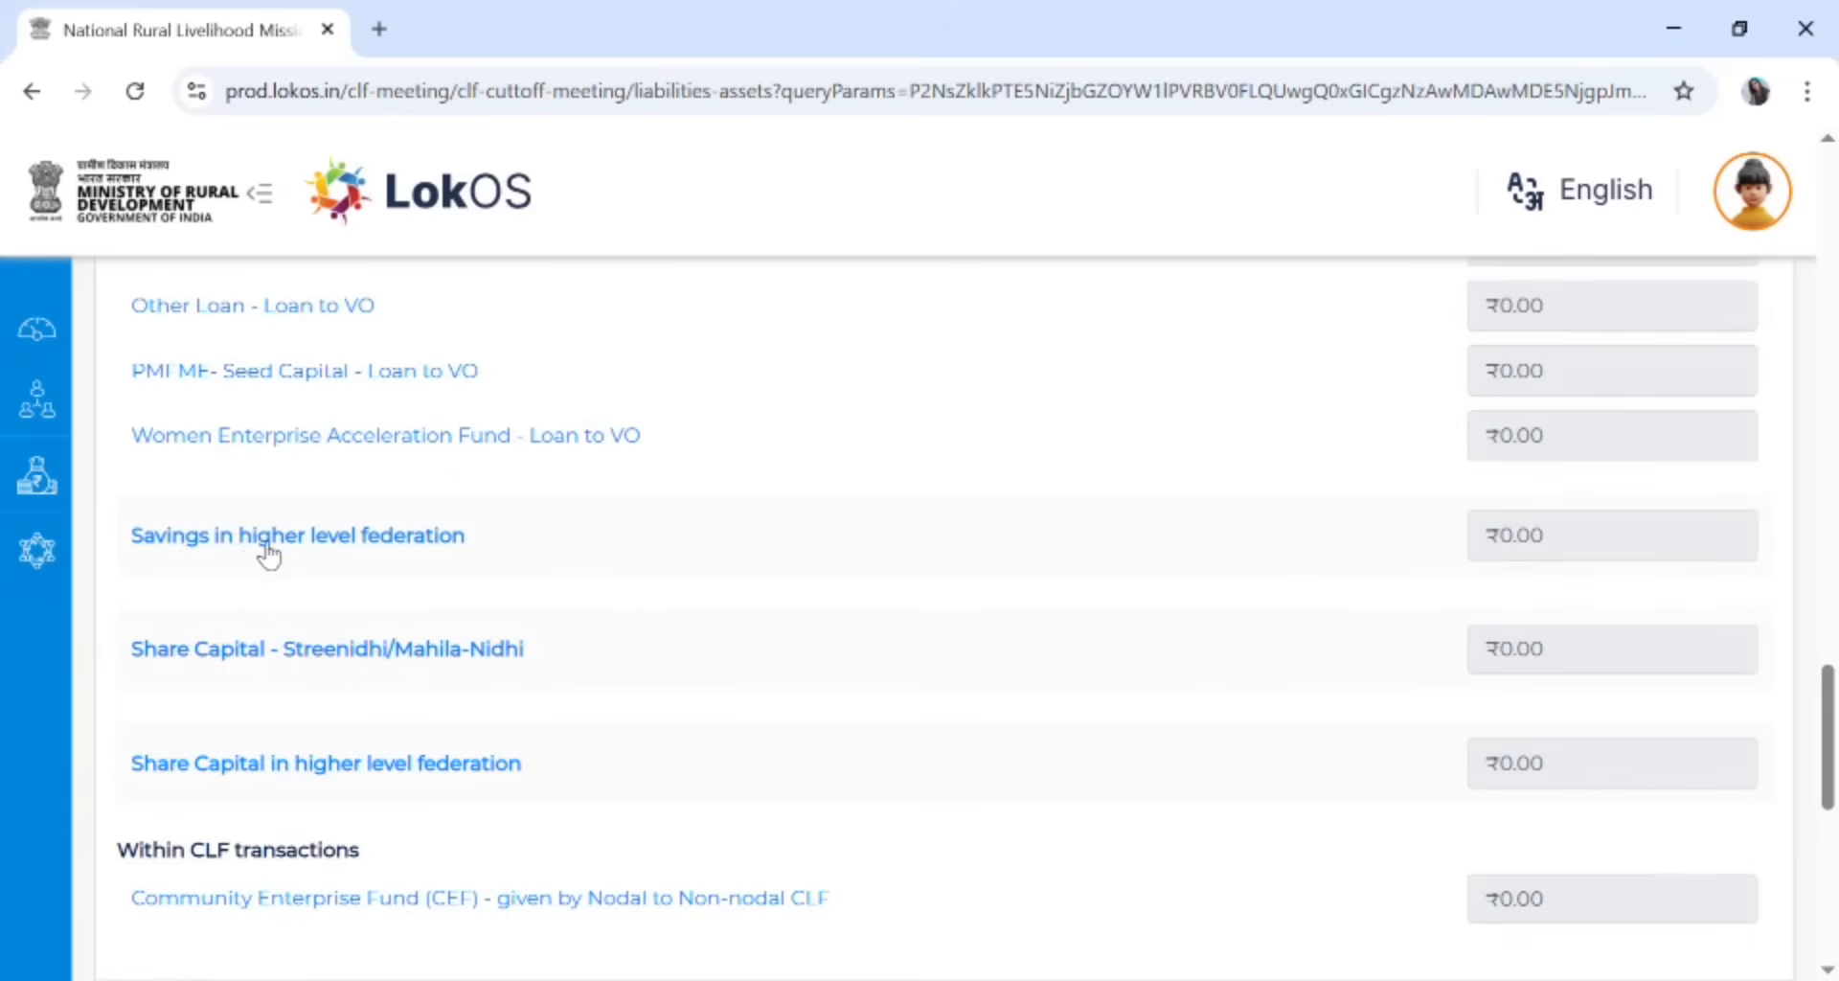
Record and save ₹5,000 as Savings in higher level federation under Current Assets
{"action": "left_click", "coordinate": [392, 537]}
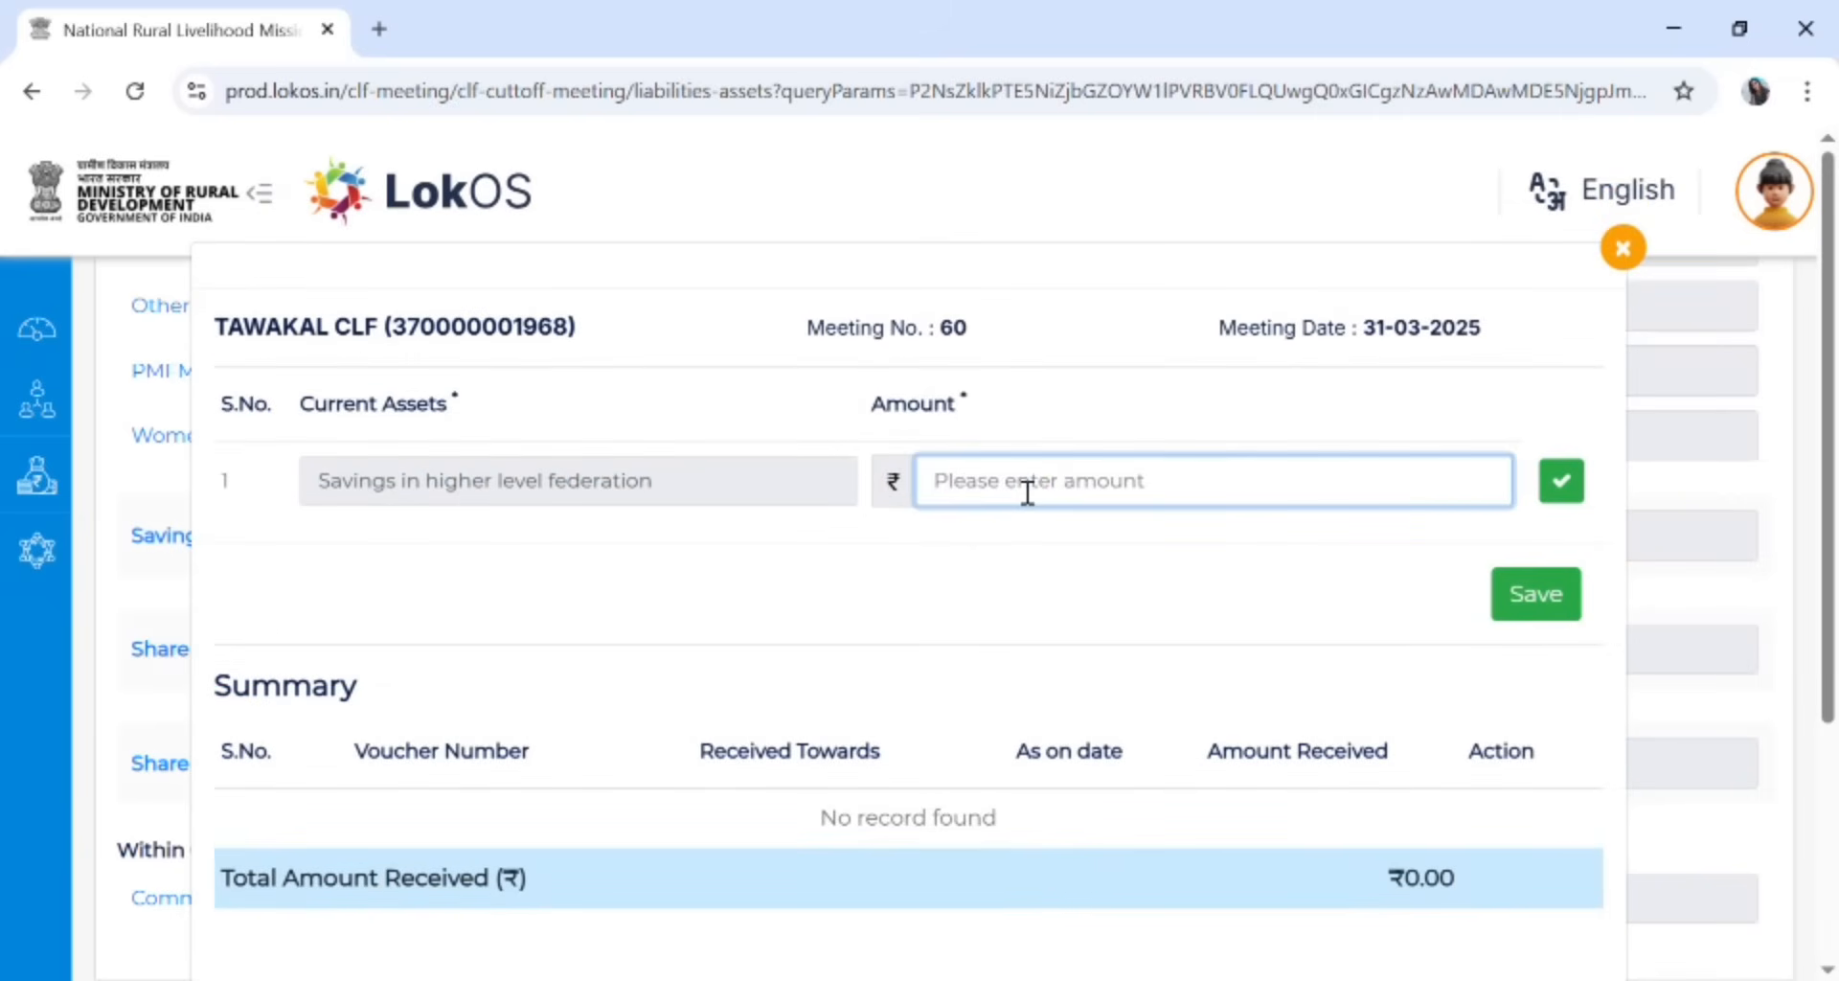
{"action": "type", "text": "5000"}
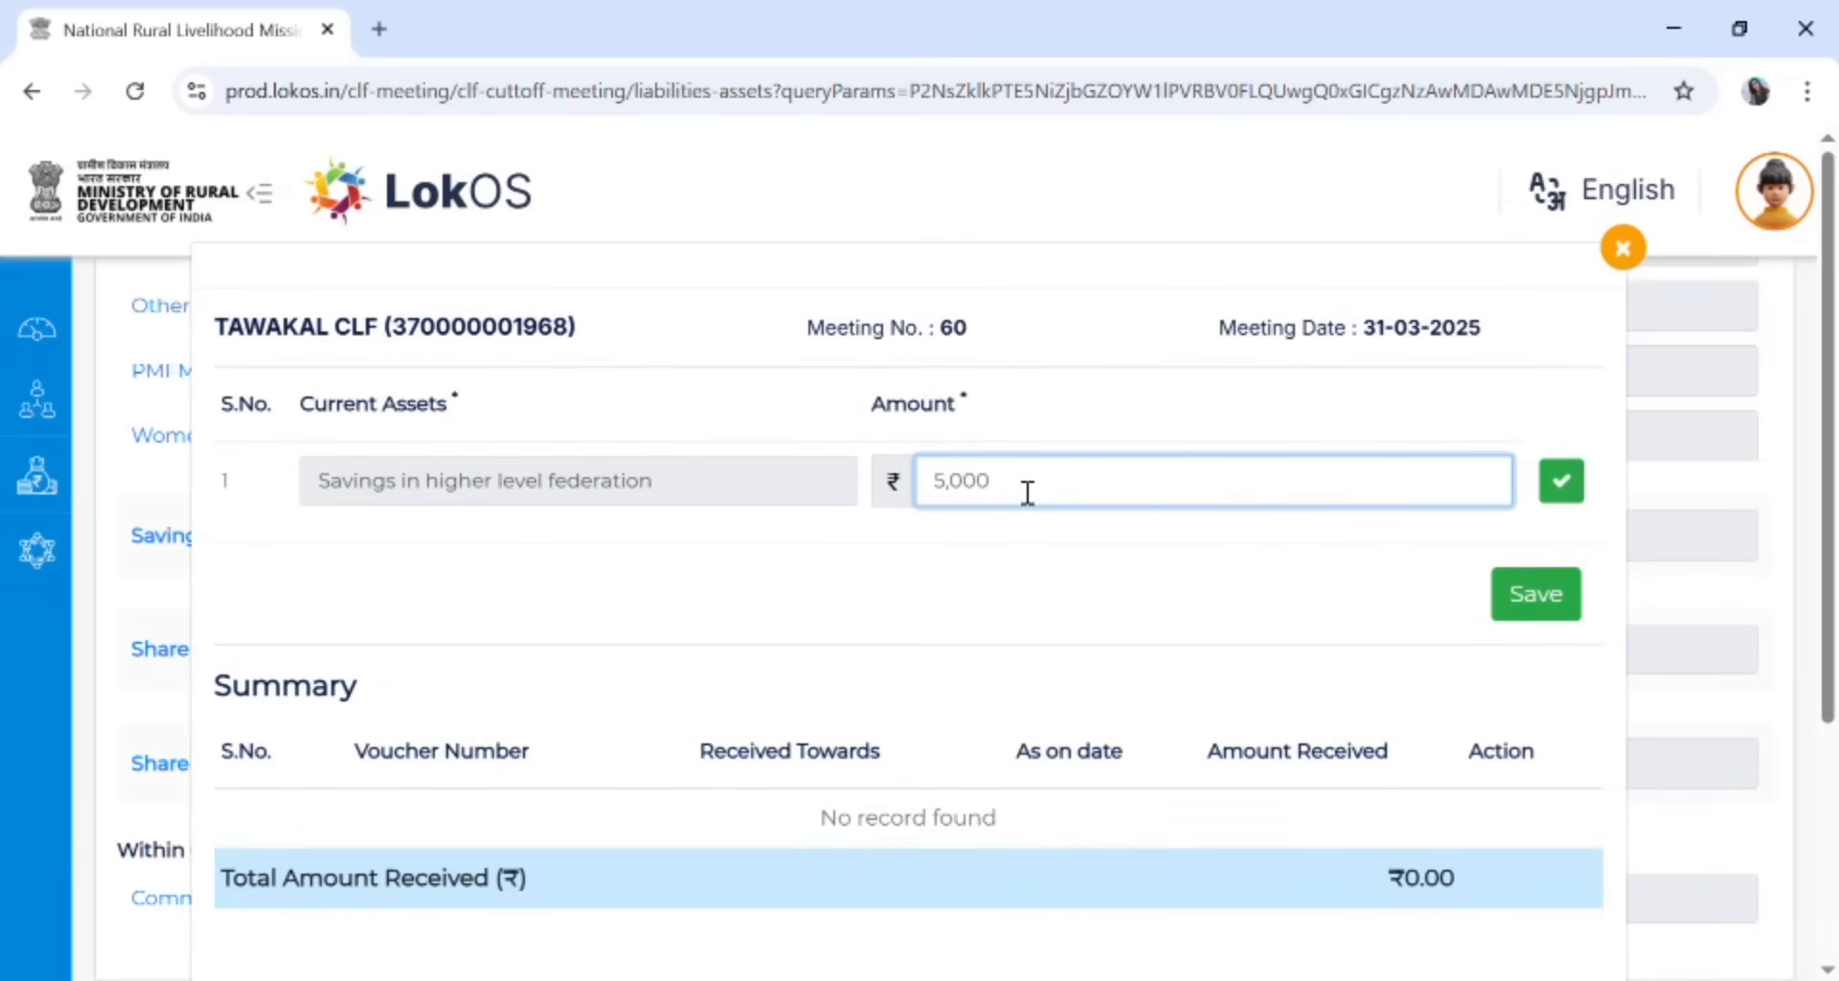
{"action": "left_click", "coordinate": [1561, 493]}
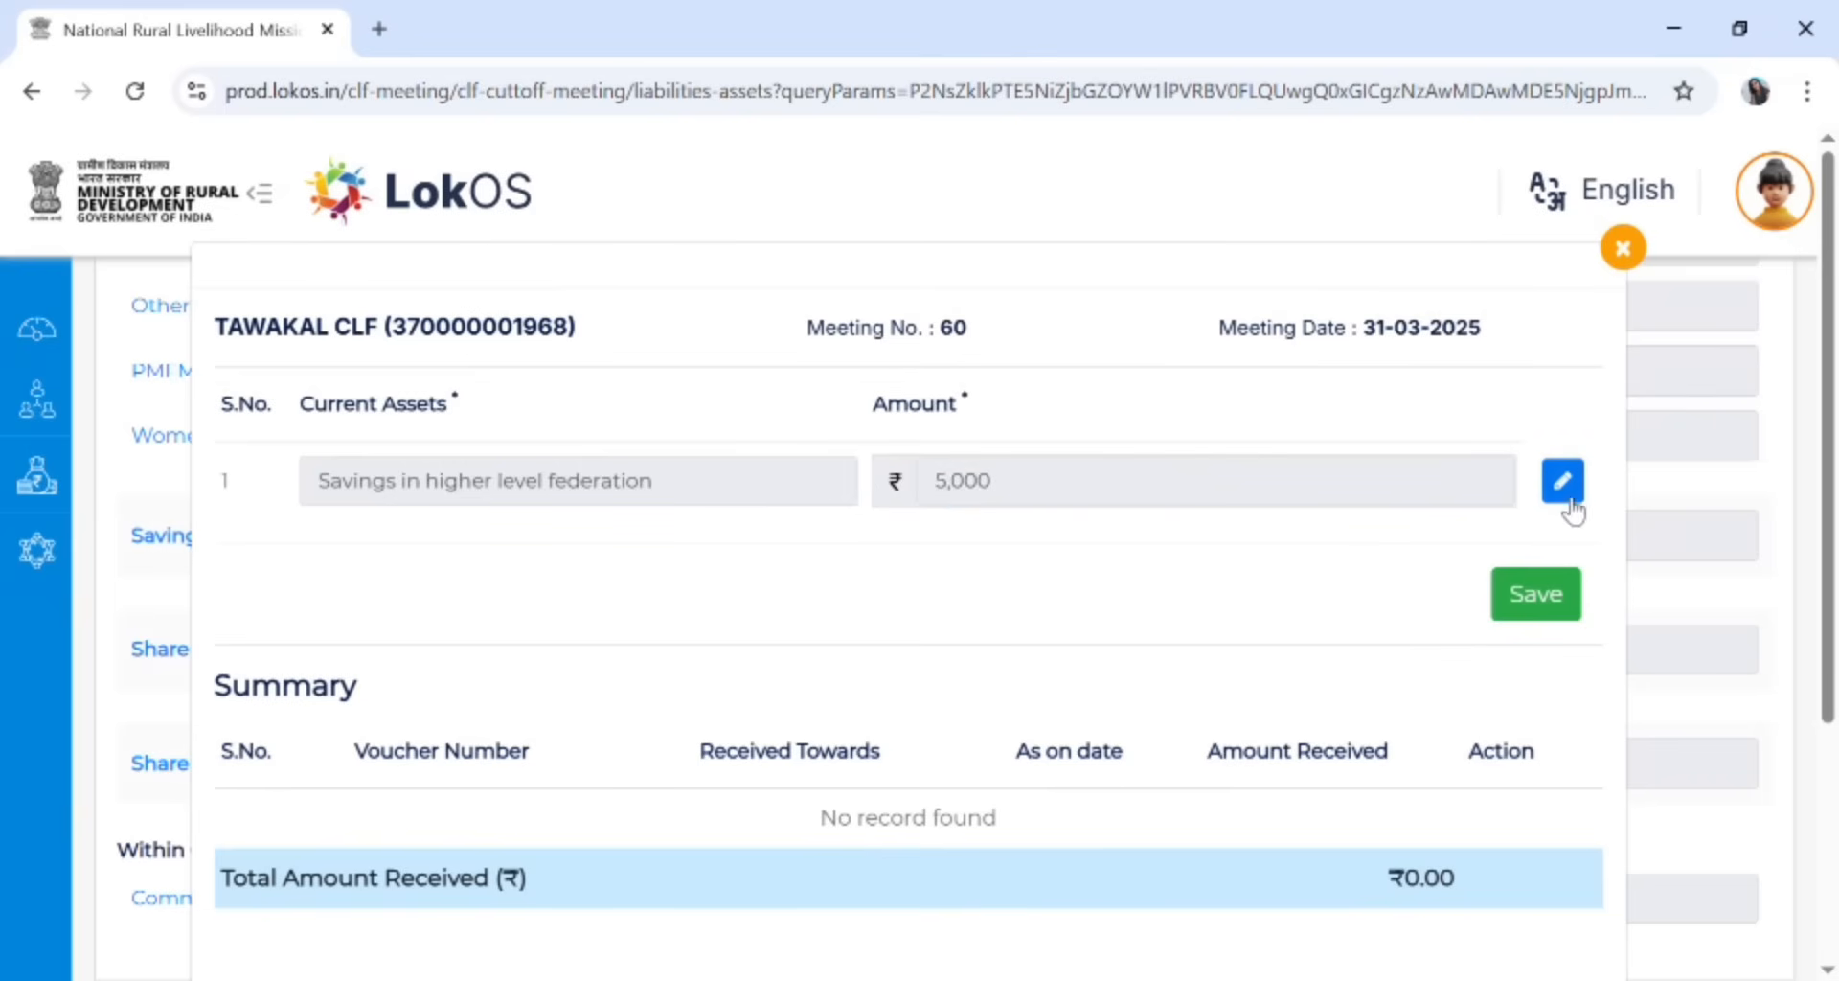
{"action": "left_click", "coordinate": [1569, 605]}
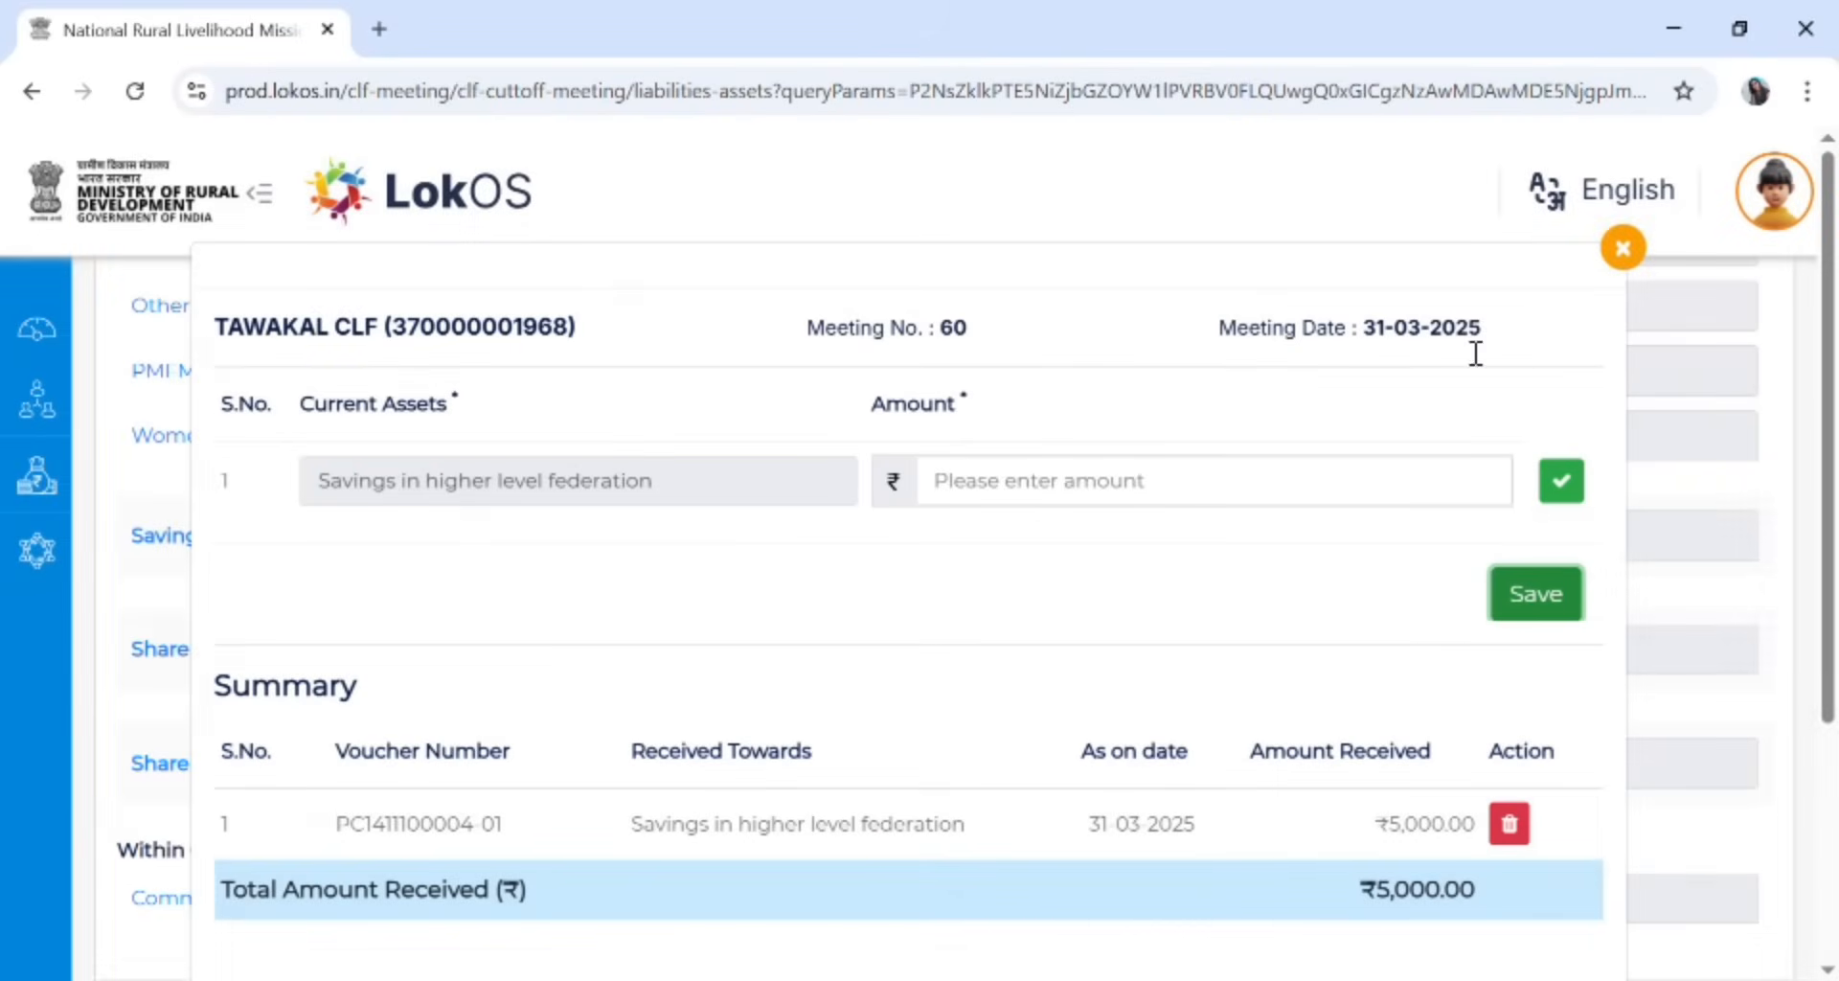
{"action": "left_click", "coordinate": [1622, 248]}
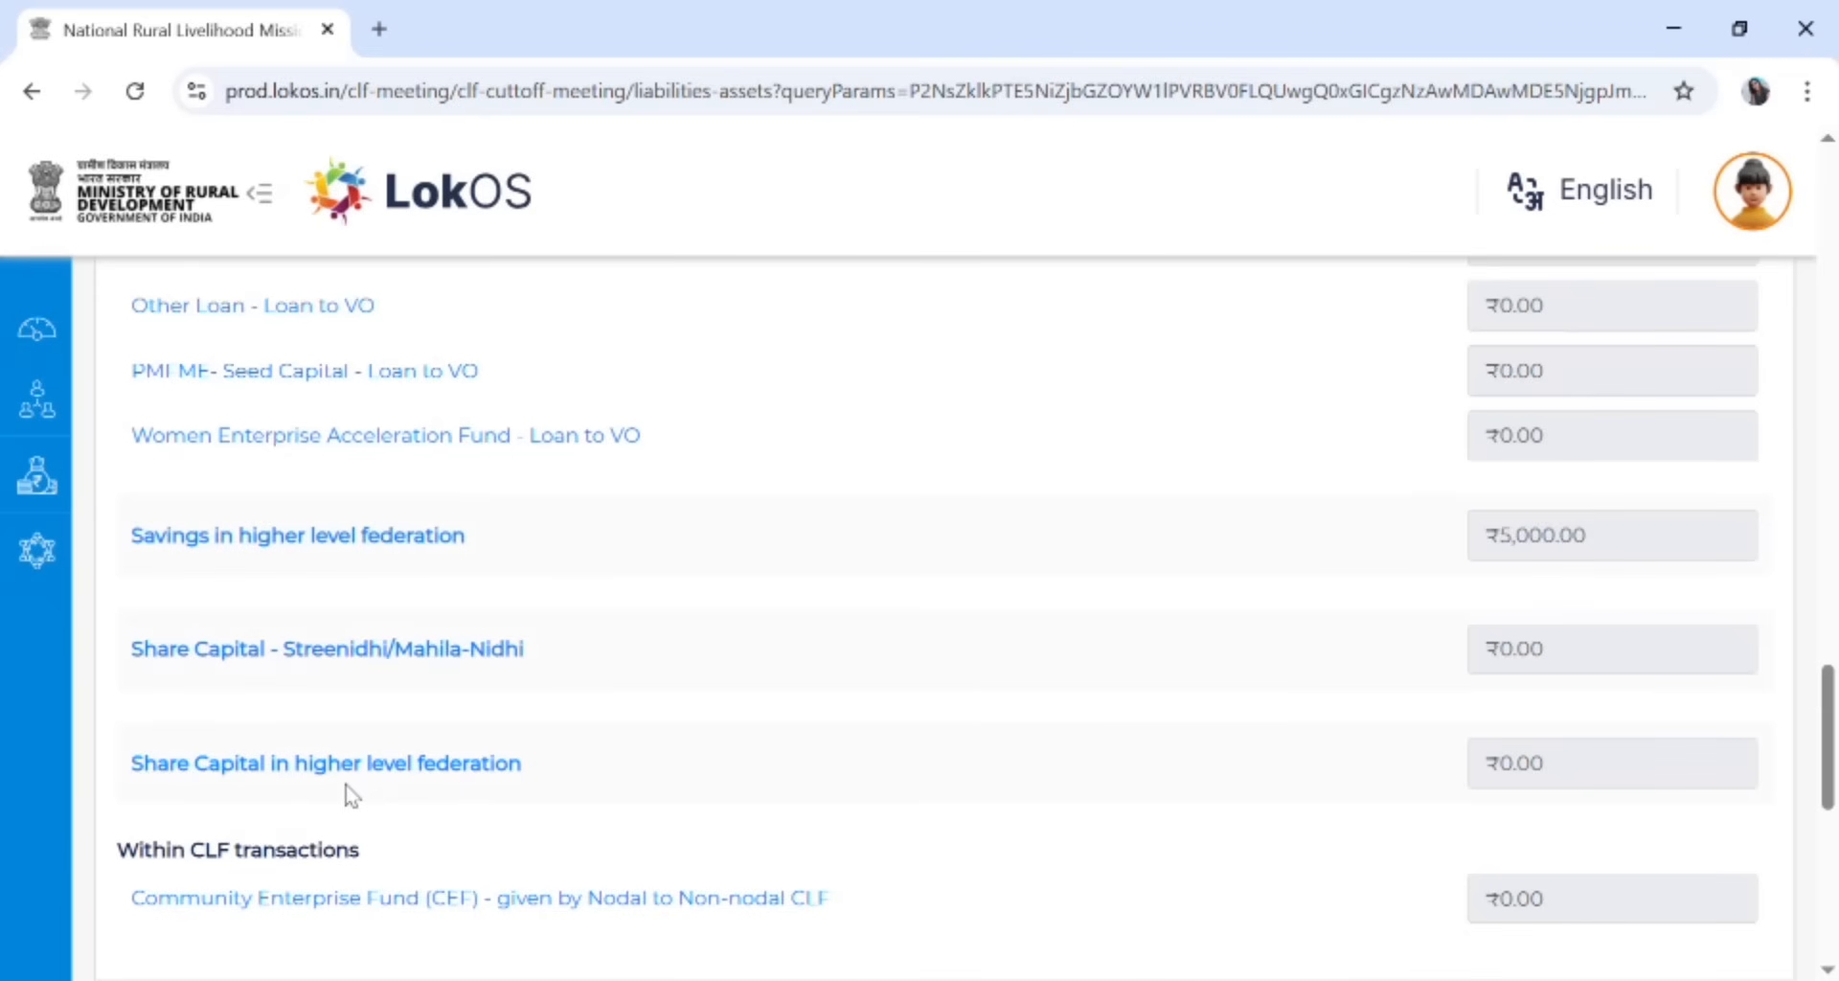
View the entry form for the Community Enterprise Fund given by Nodal to Non-nodal CLF, and return to the overview
{"action": "scroll", "coordinate": [412, 800], "scroll_direction": "down", "scroll_amount": 1}
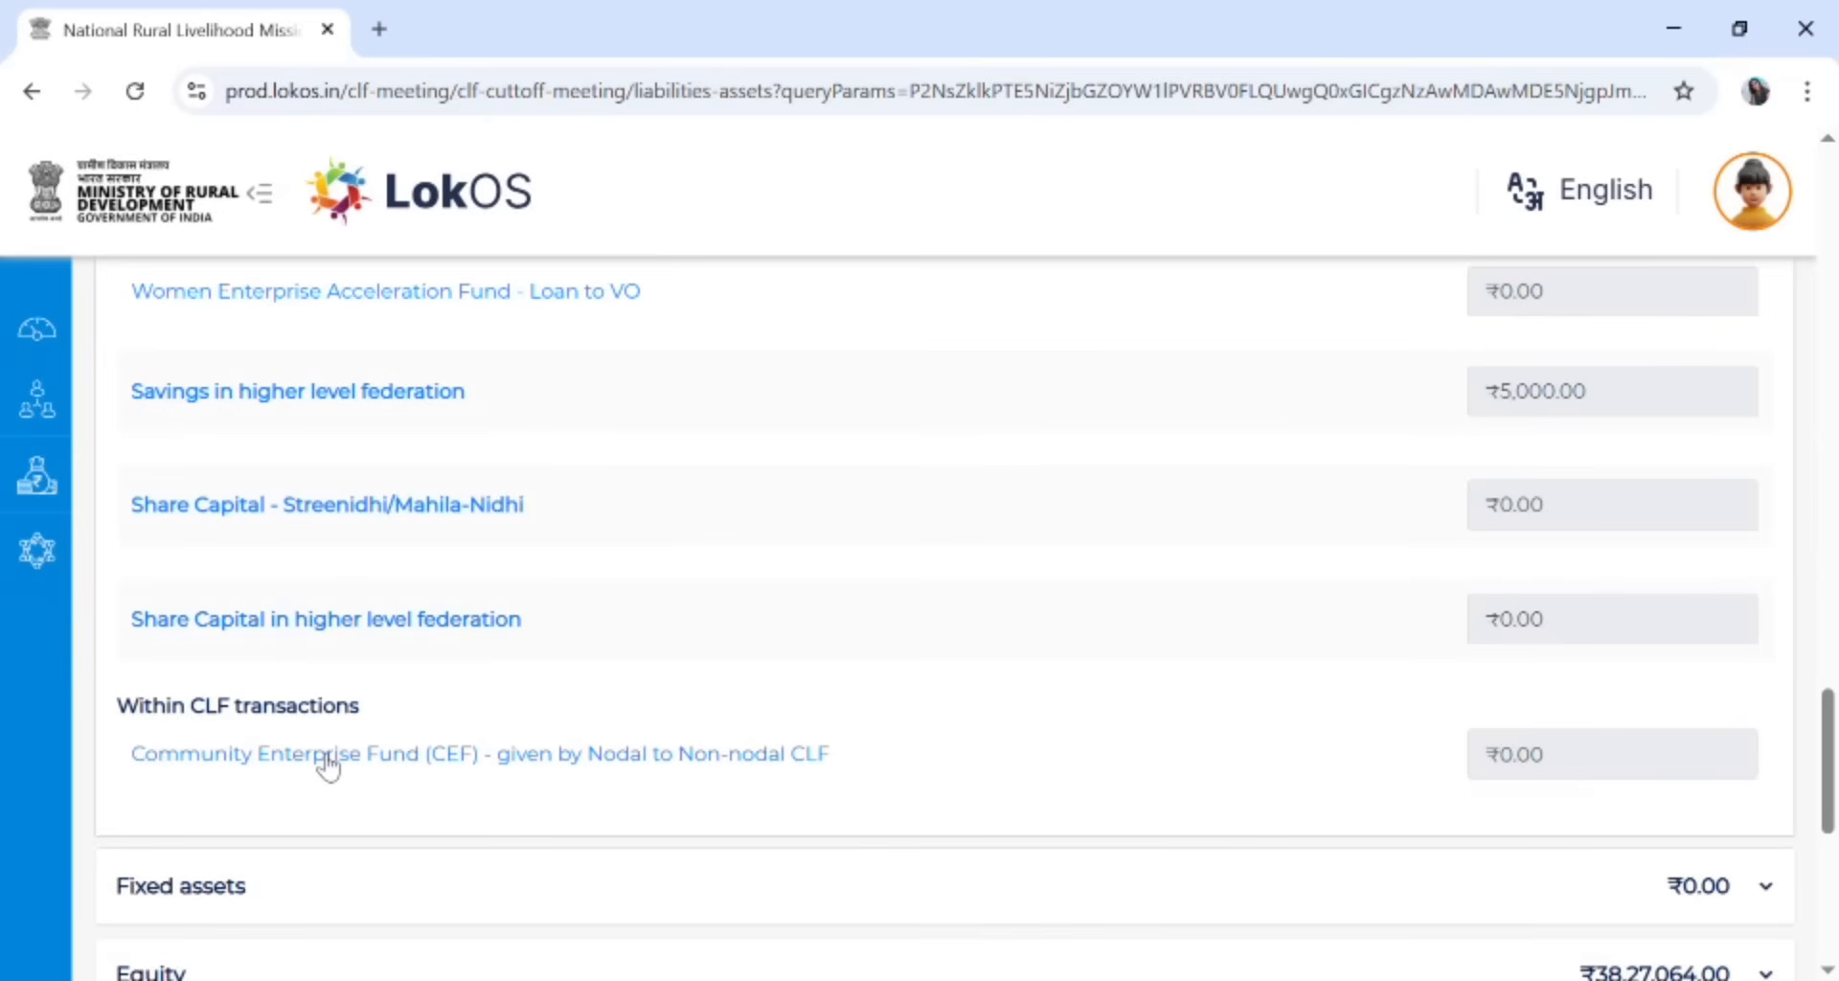
{"action": "left_click", "coordinate": [326, 755]}
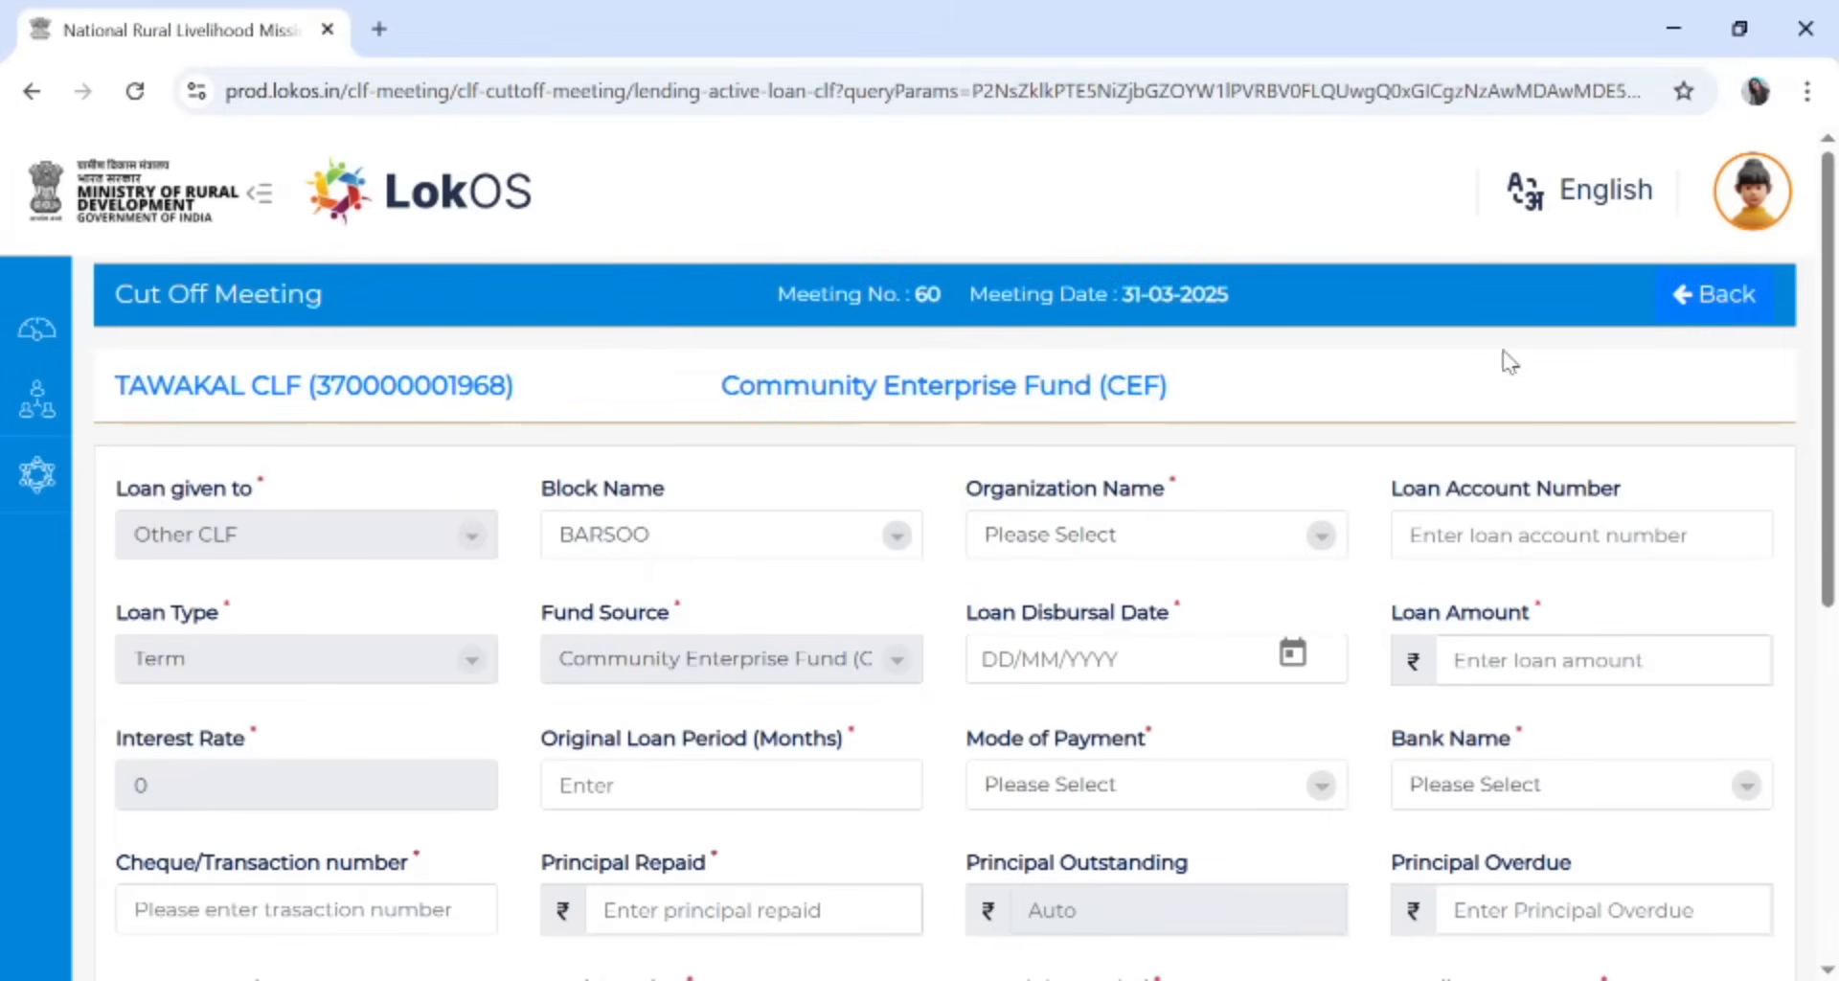
{"action": "left_click", "coordinate": [1729, 296]}
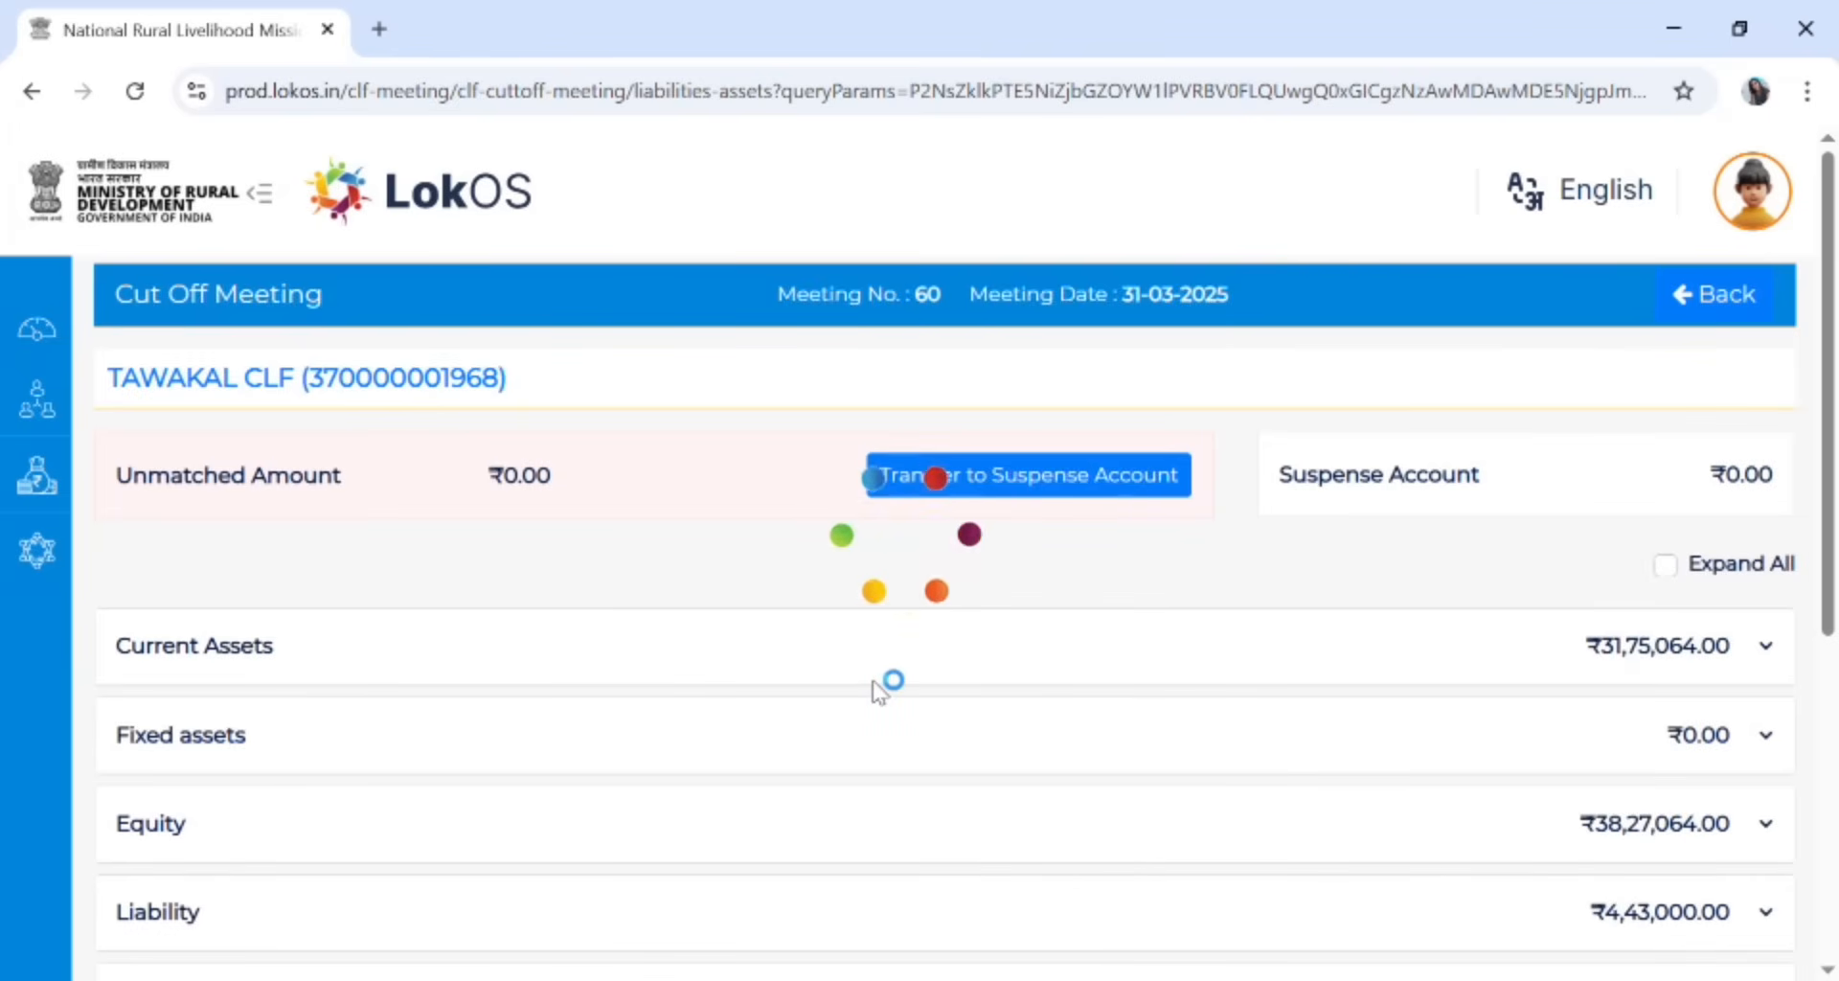
Expand Fixed assets, review its asset categories, and record and save ₹60,000 for Computer
{"action": "left_click", "coordinate": [834, 738]}
{"action": "scroll", "coordinate": [834, 739], "scroll_direction": "down", "scroll_amount": 5}
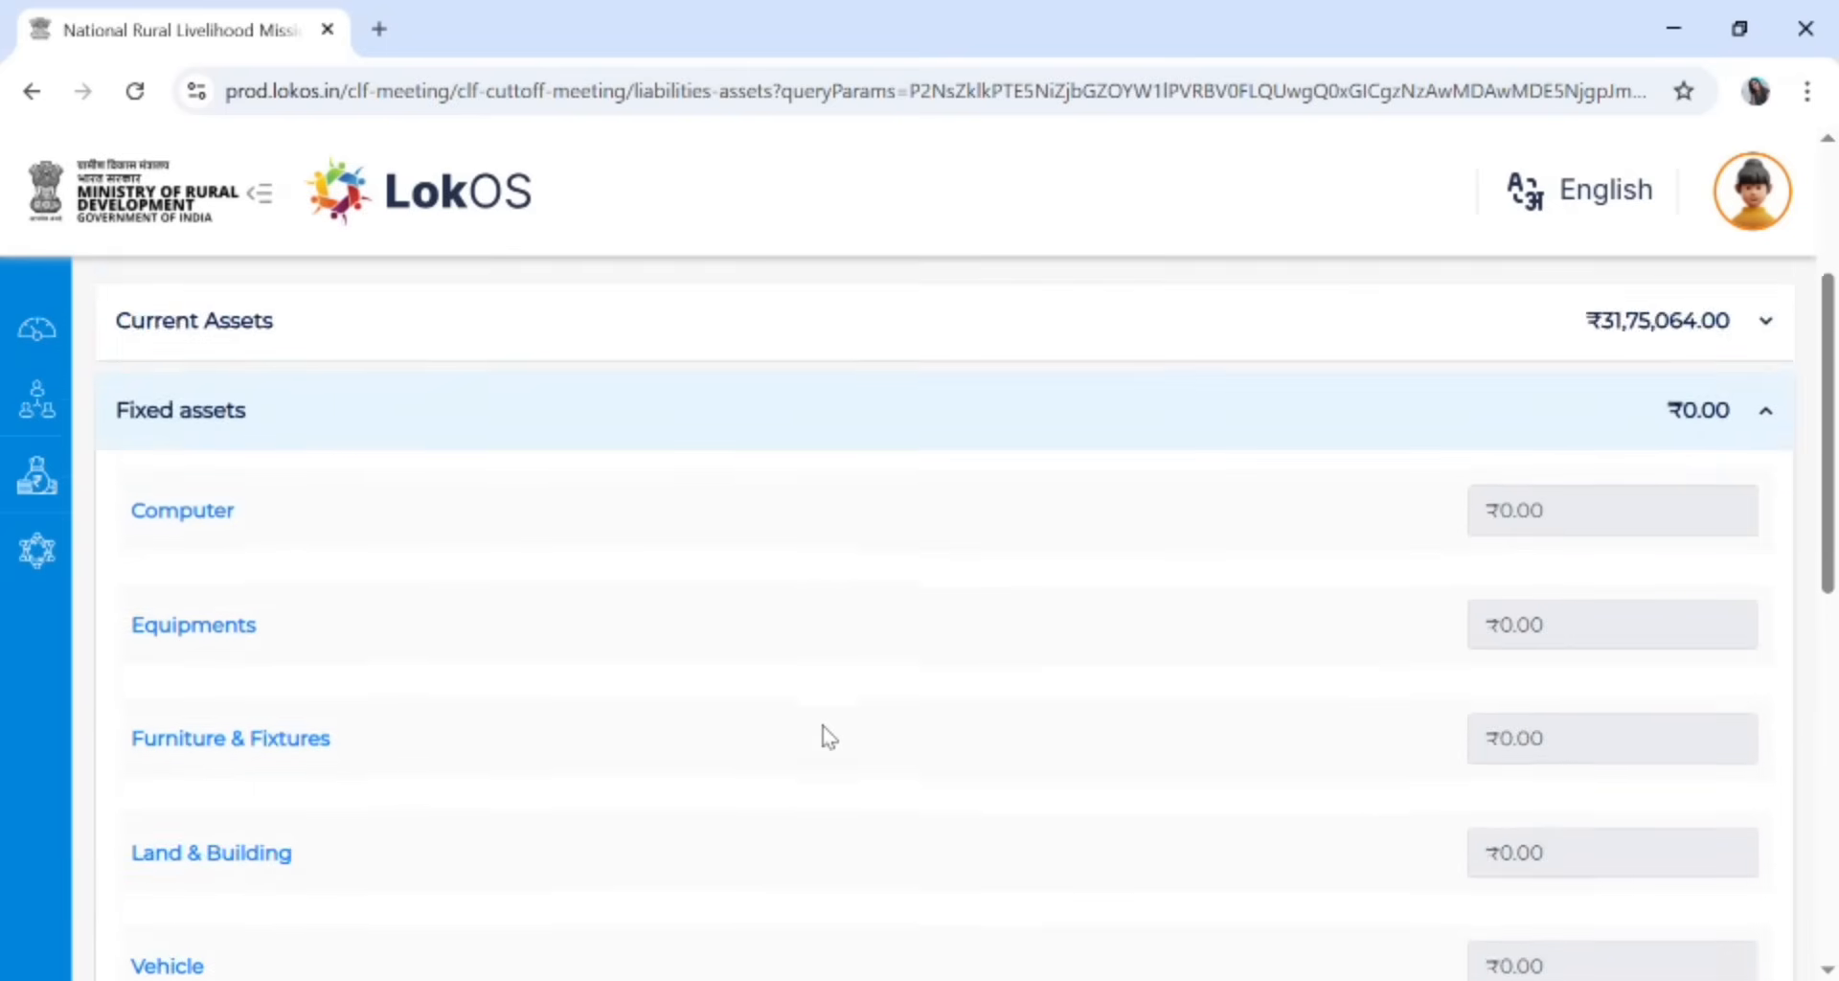
{"action": "scroll", "coordinate": [829, 738], "scroll_direction": "down", "scroll_amount": 3}
{"action": "scroll", "coordinate": [824, 735], "scroll_direction": "up", "scroll_amount": 5}
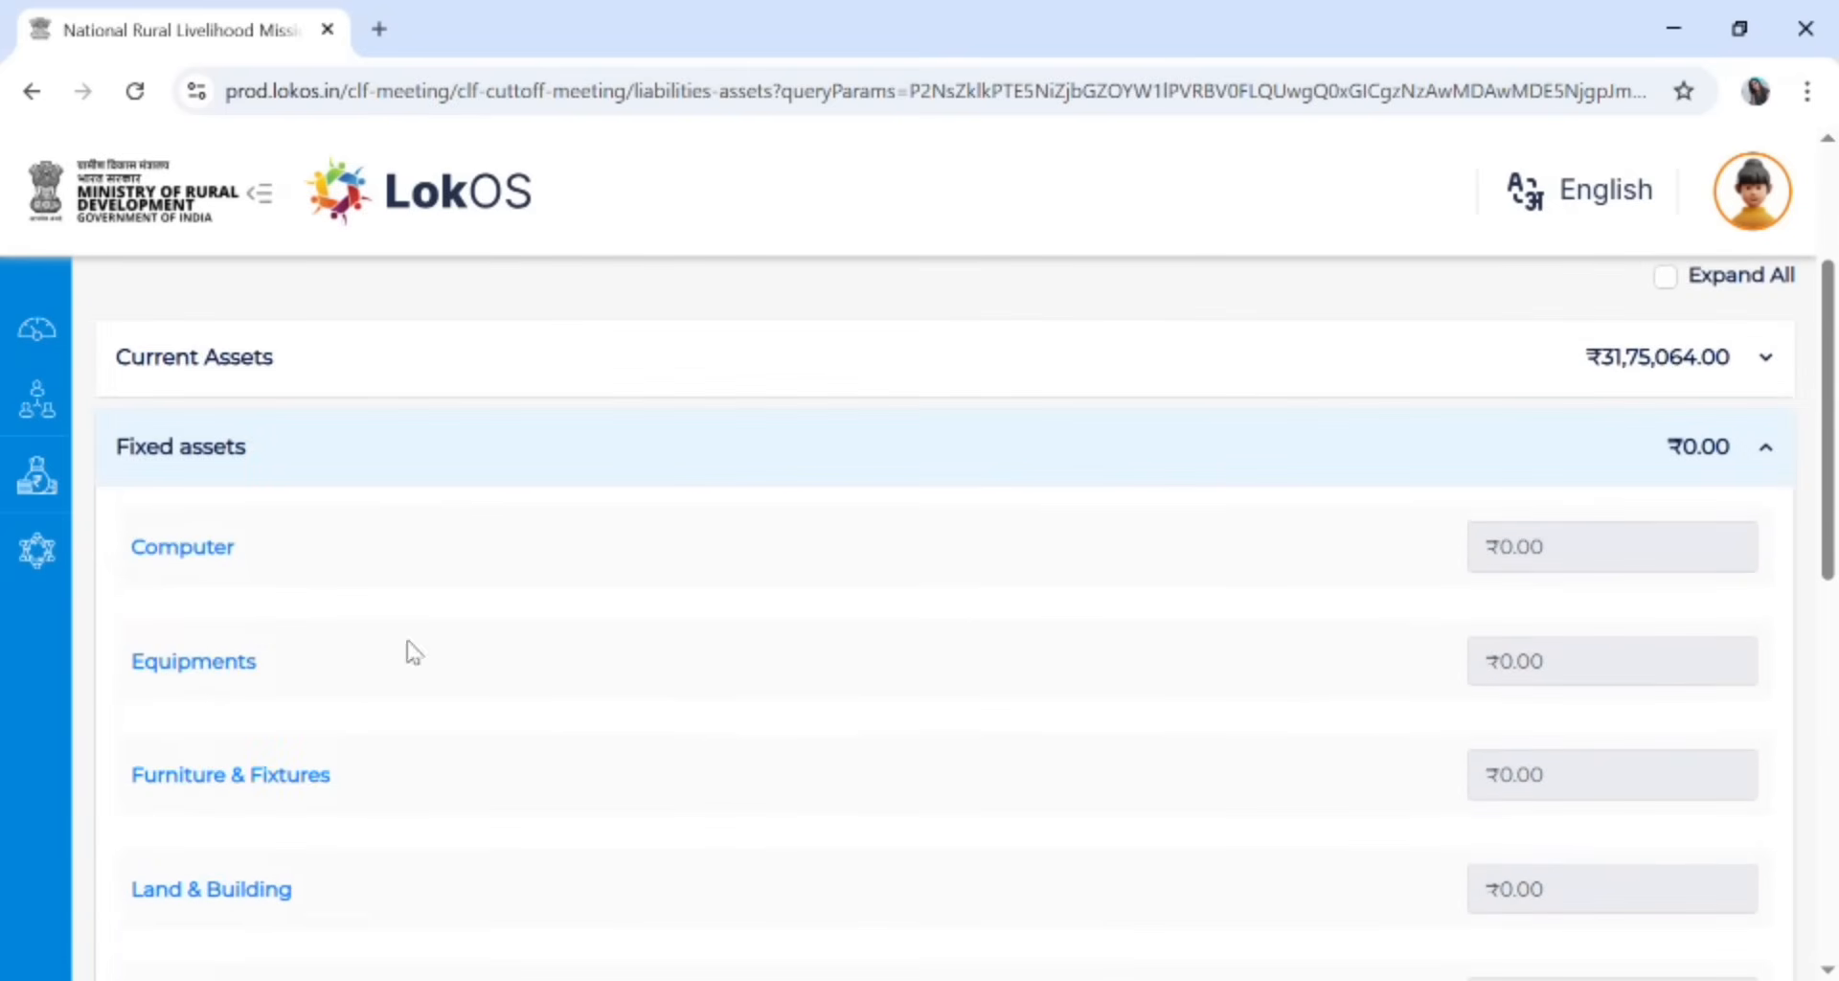
{"action": "left_click", "coordinate": [195, 553]}
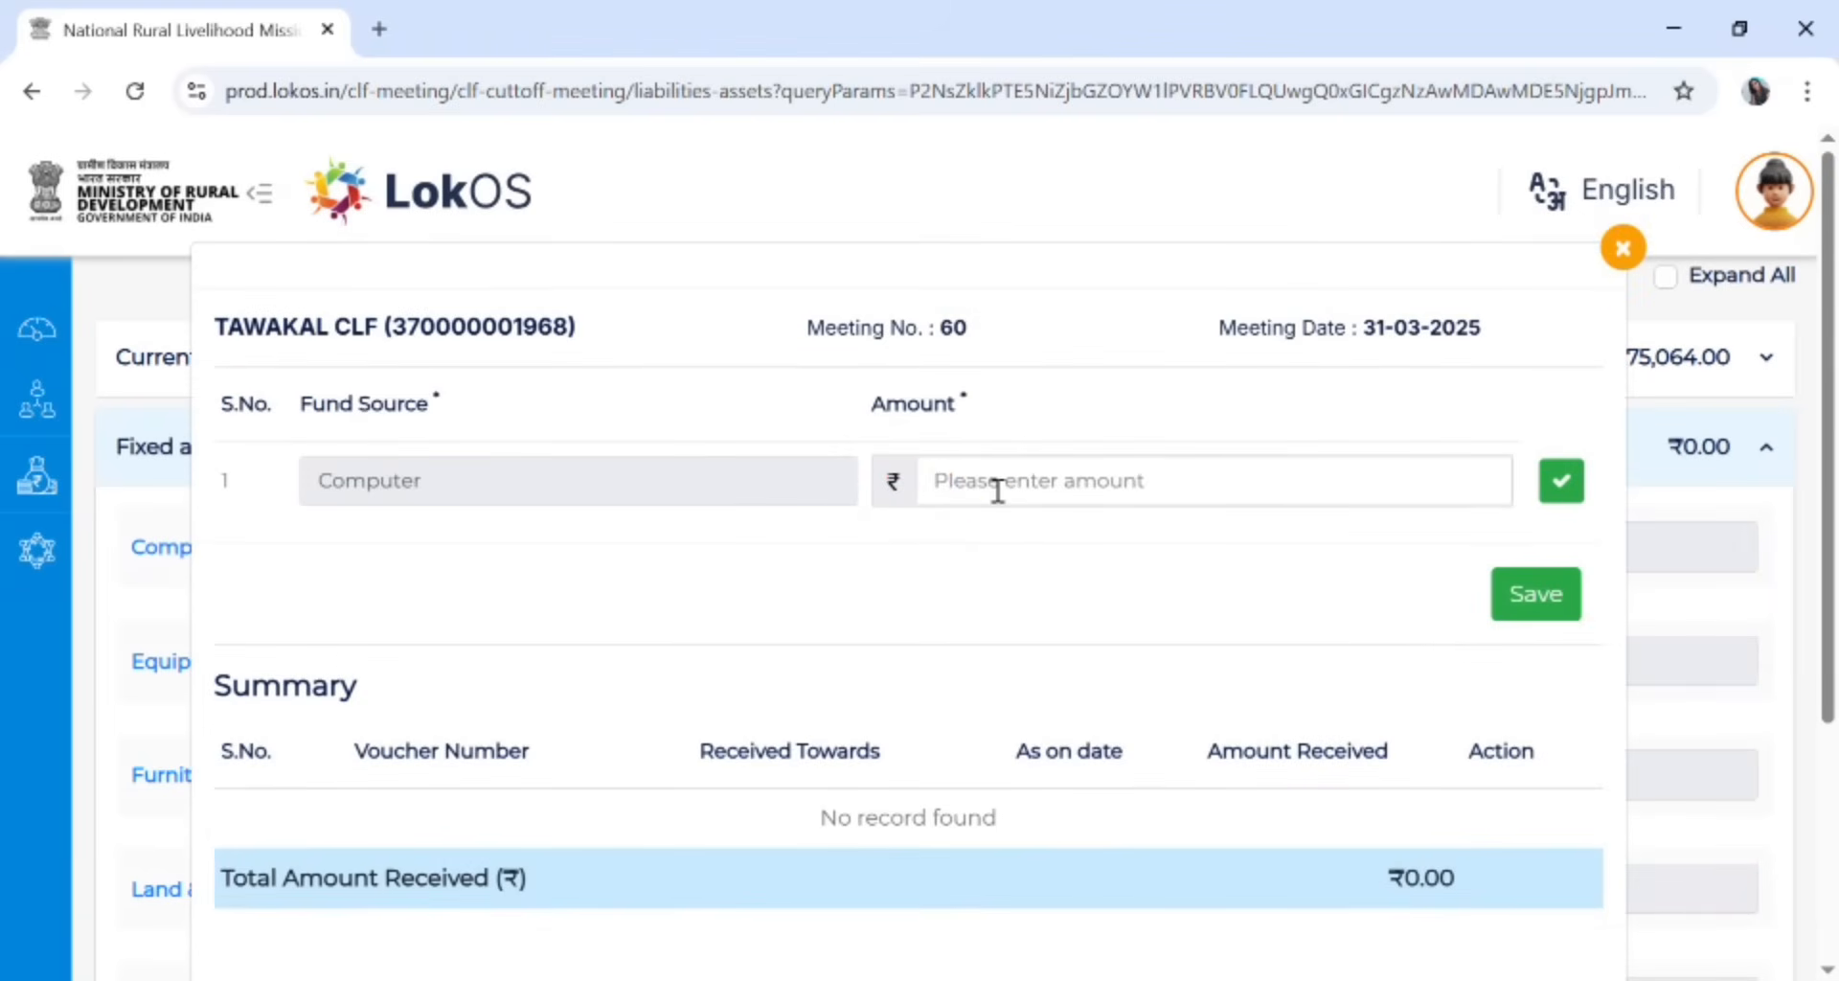
{"action": "left_click", "coordinate": [998, 489]}
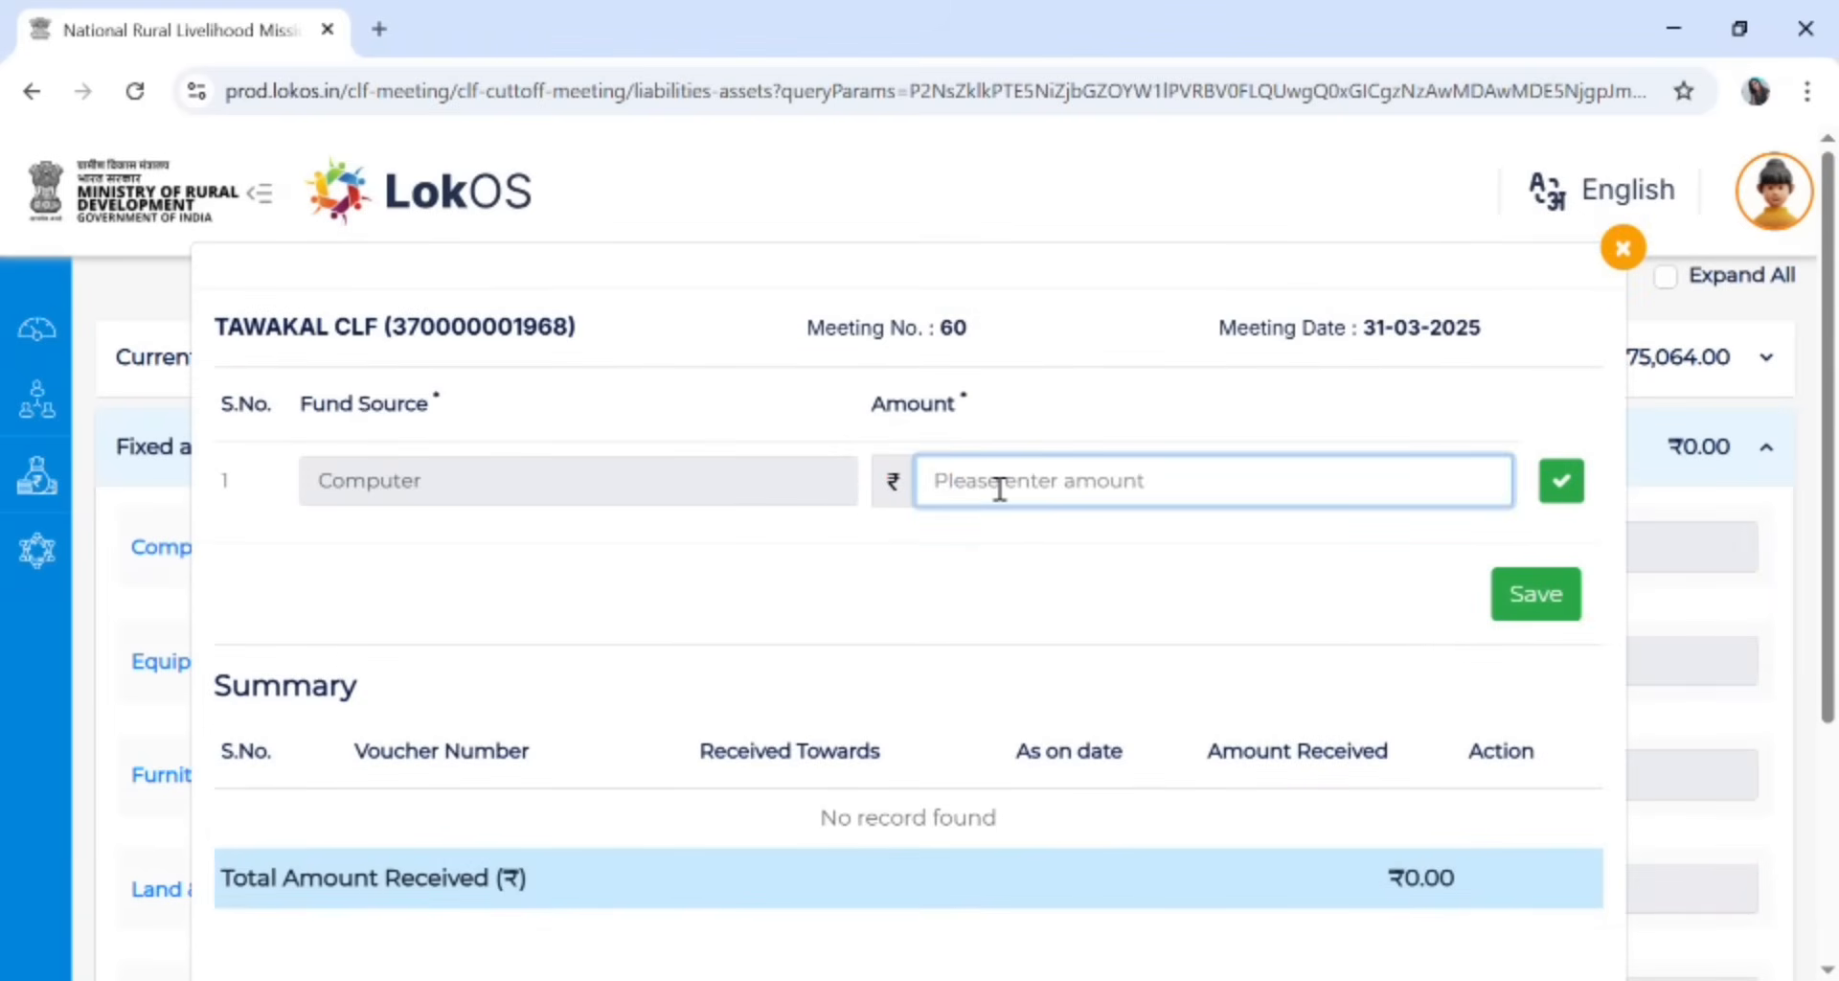
{"action": "type", "text": "60,000"}
{"action": "left_click", "coordinate": [1573, 487]}
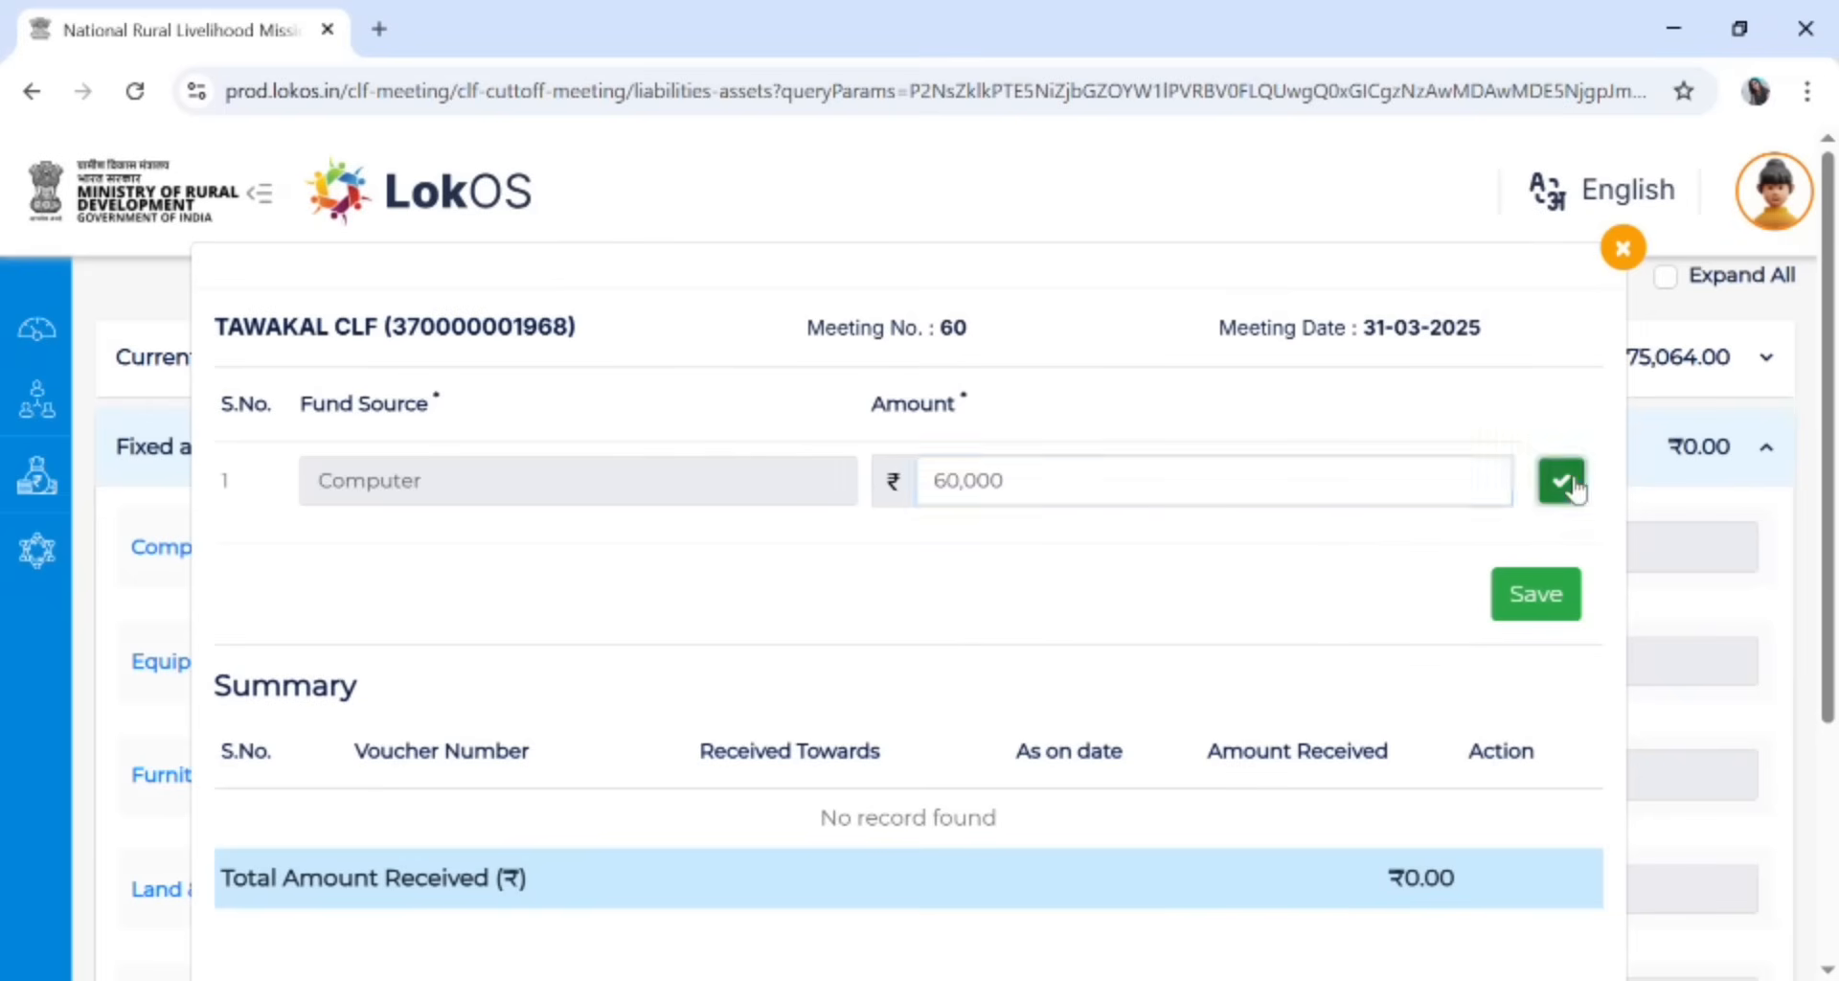
{"action": "left_click", "coordinate": [1575, 624]}
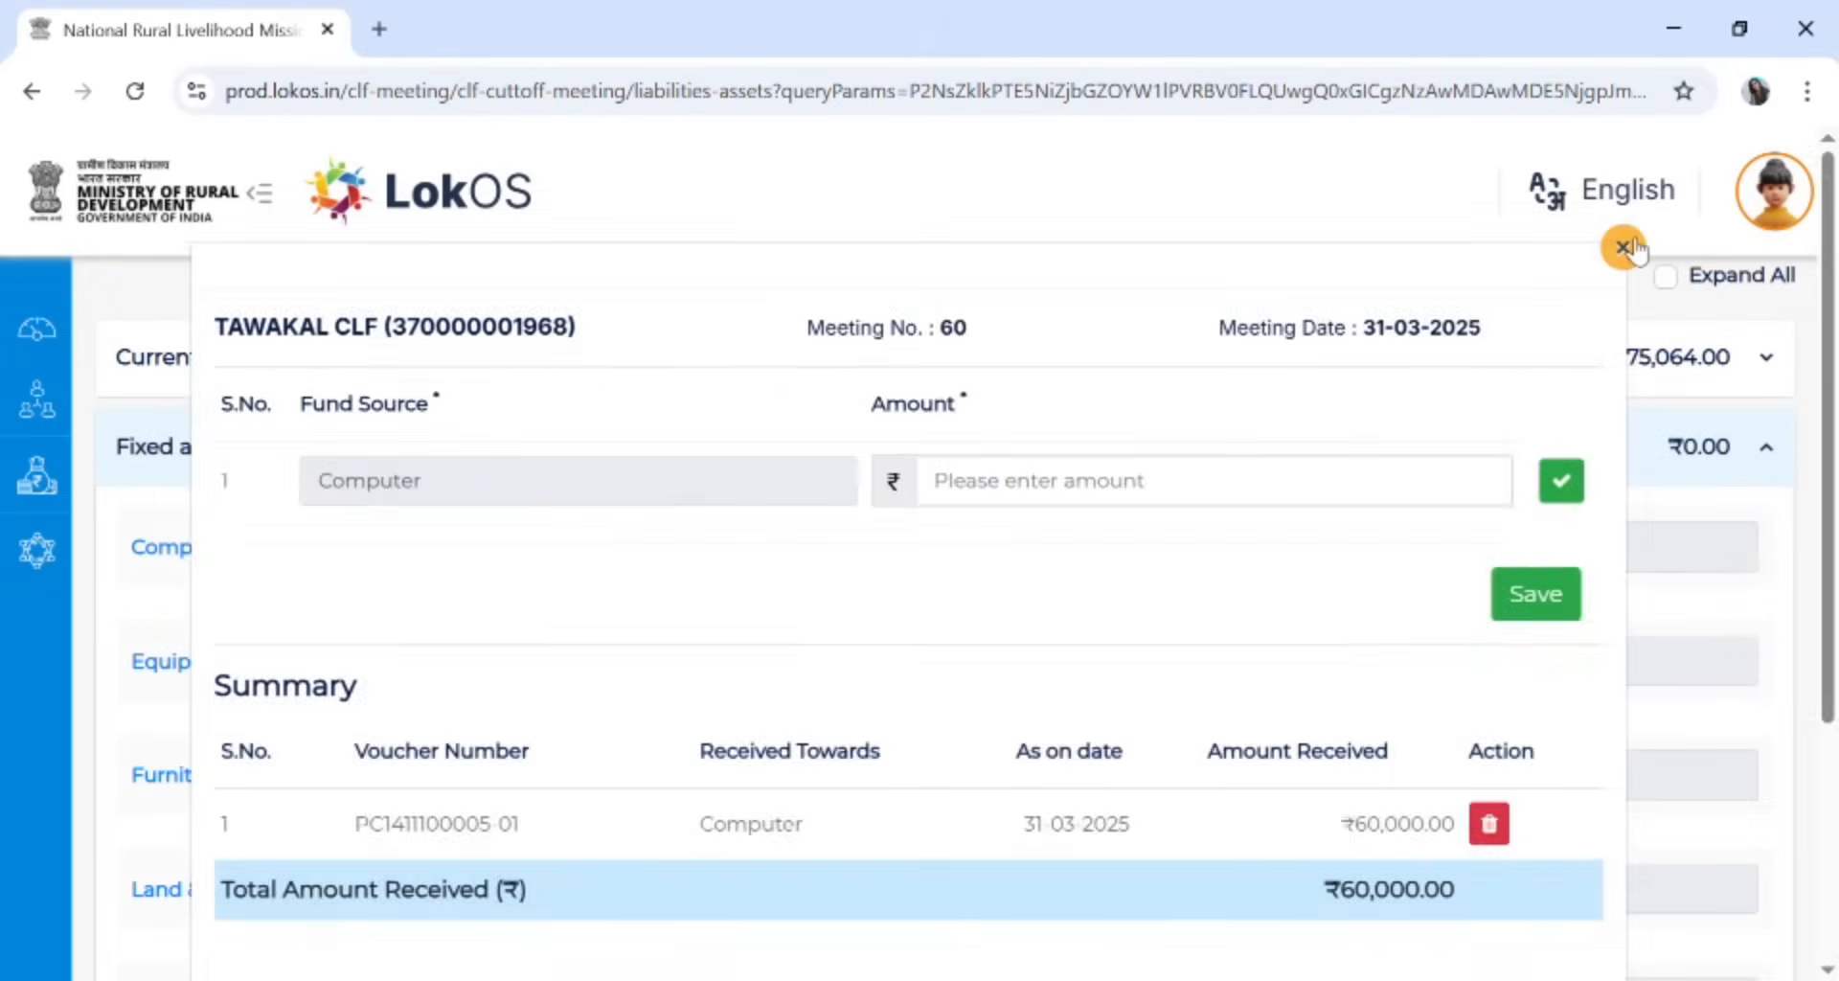
{"action": "left_click", "coordinate": [1623, 247]}
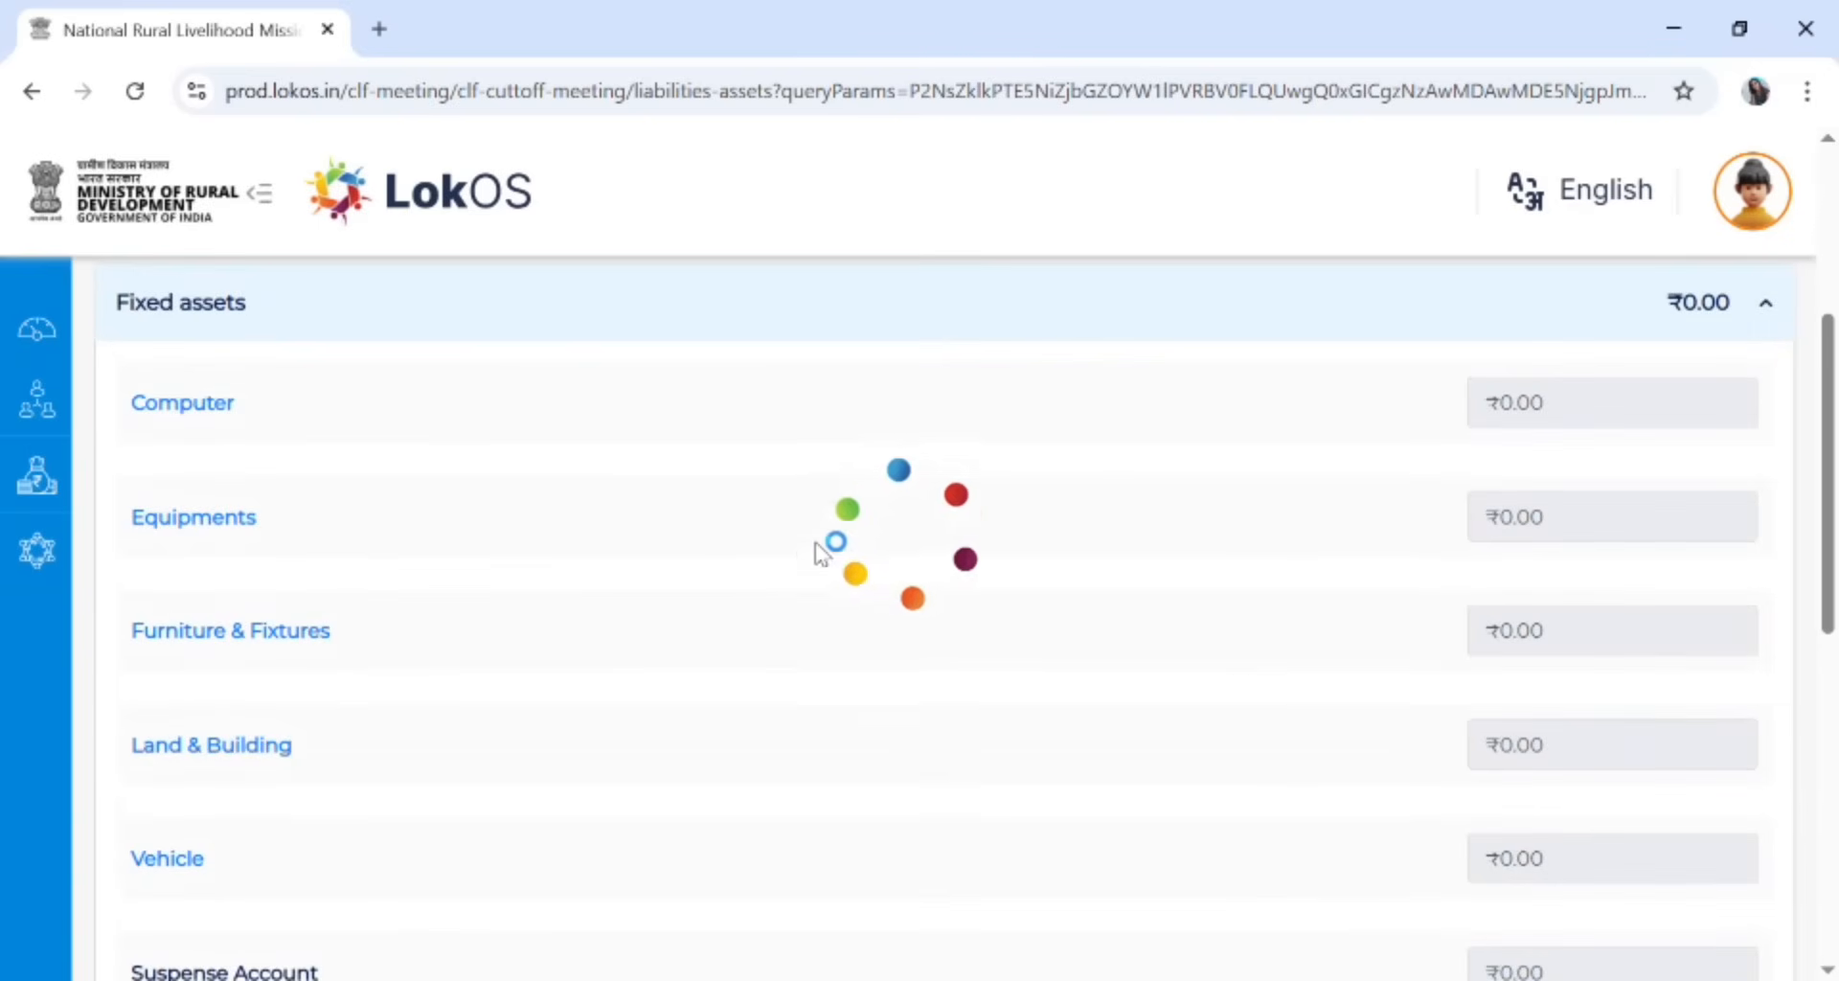
Record and save ₹30,000 for Furniture & Fixtures under Fixed assets
{"action": "left_click", "coordinate": [221, 643]}
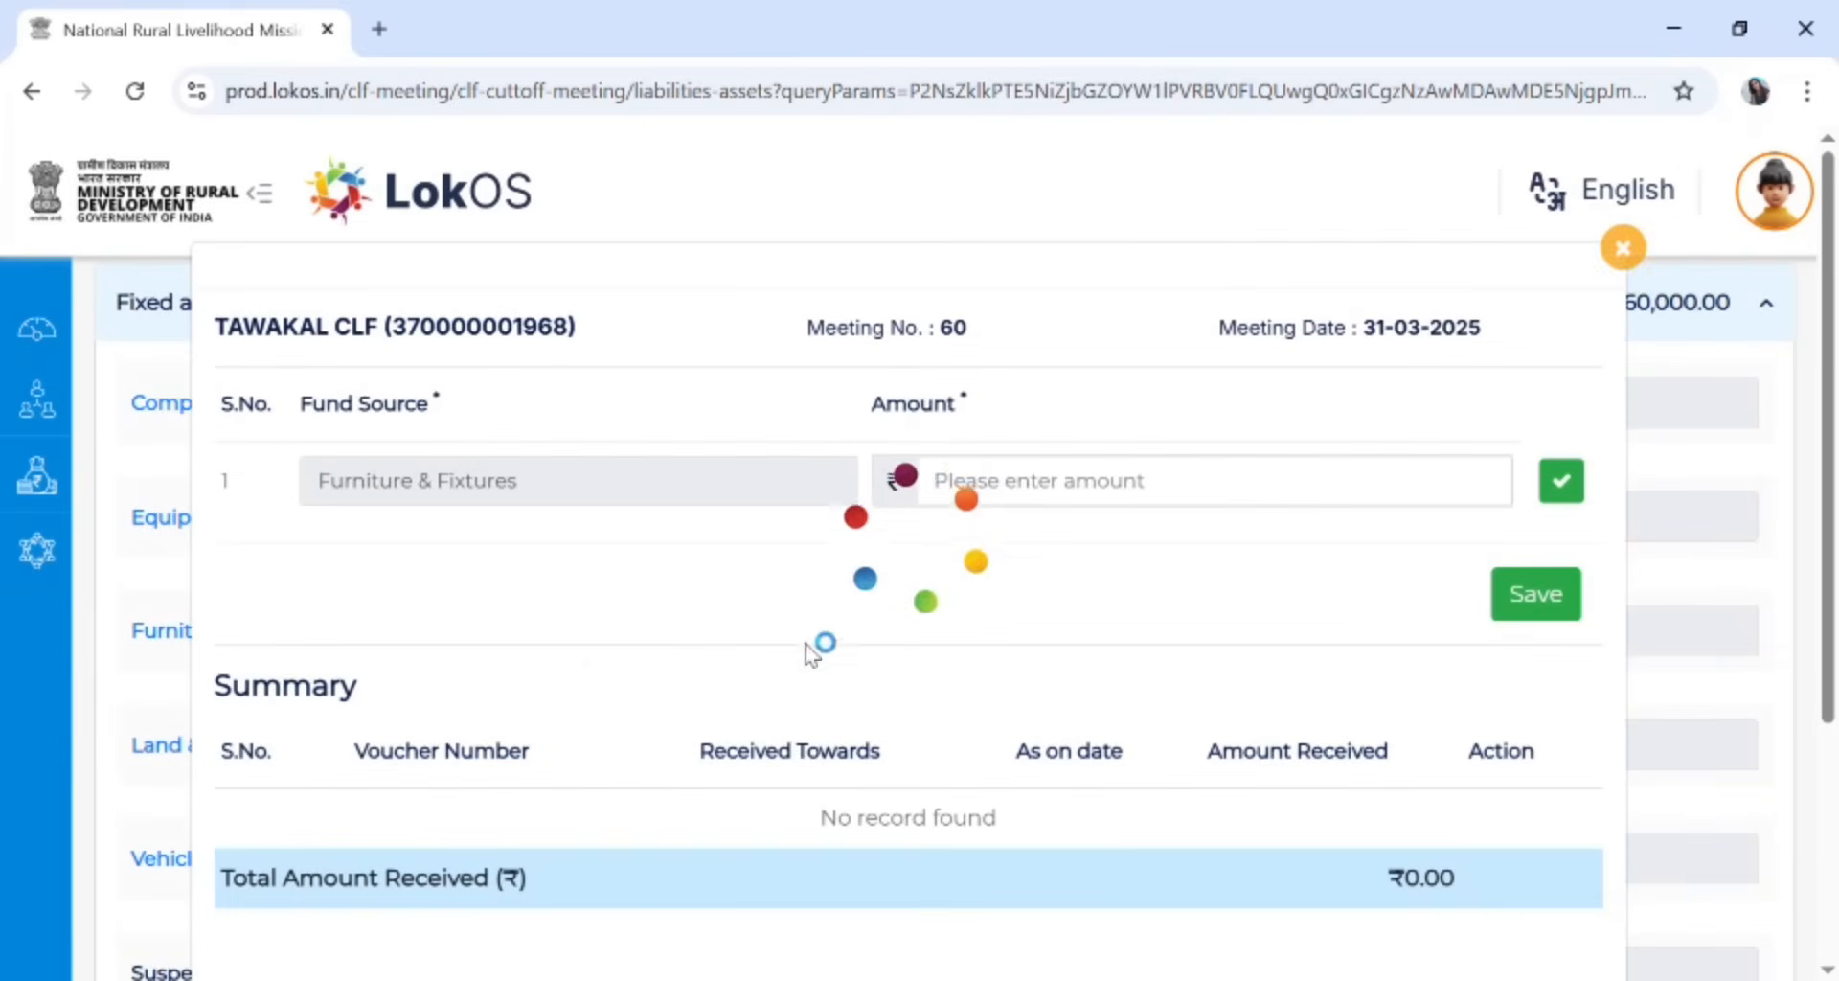
{"action": "left_click", "coordinate": [1053, 507]}
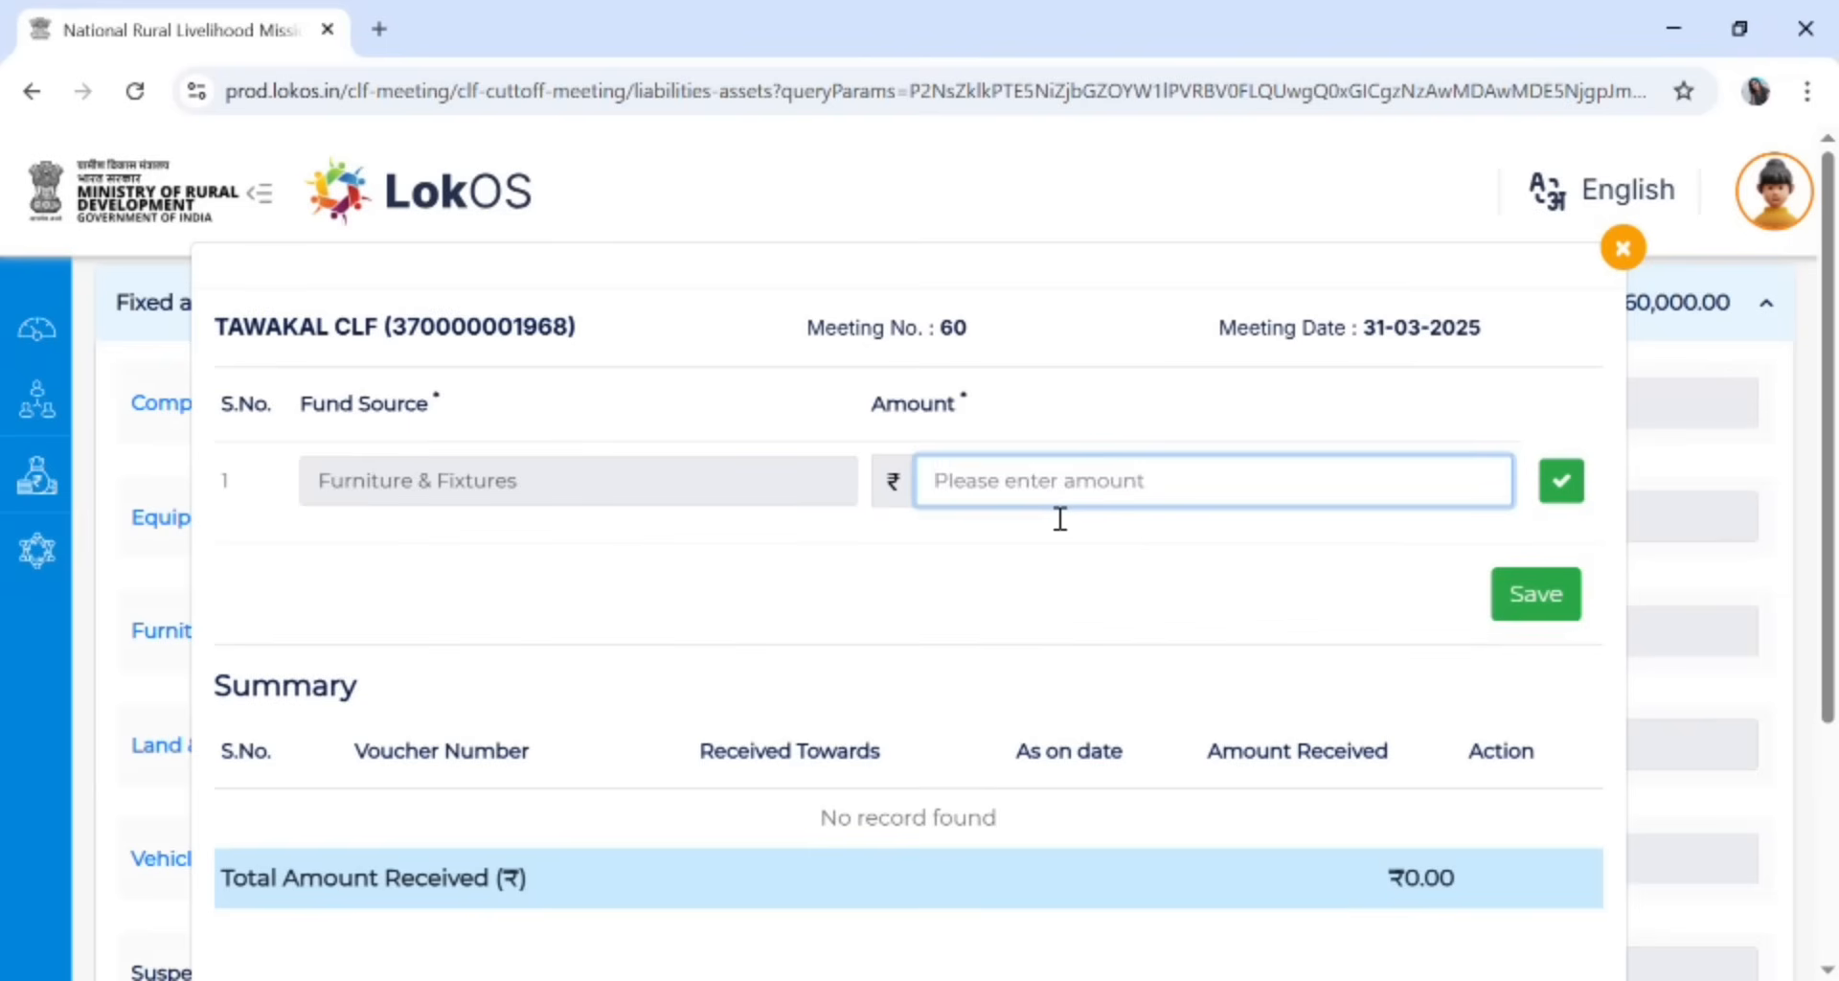
{"action": "type", "text": "30,000"}
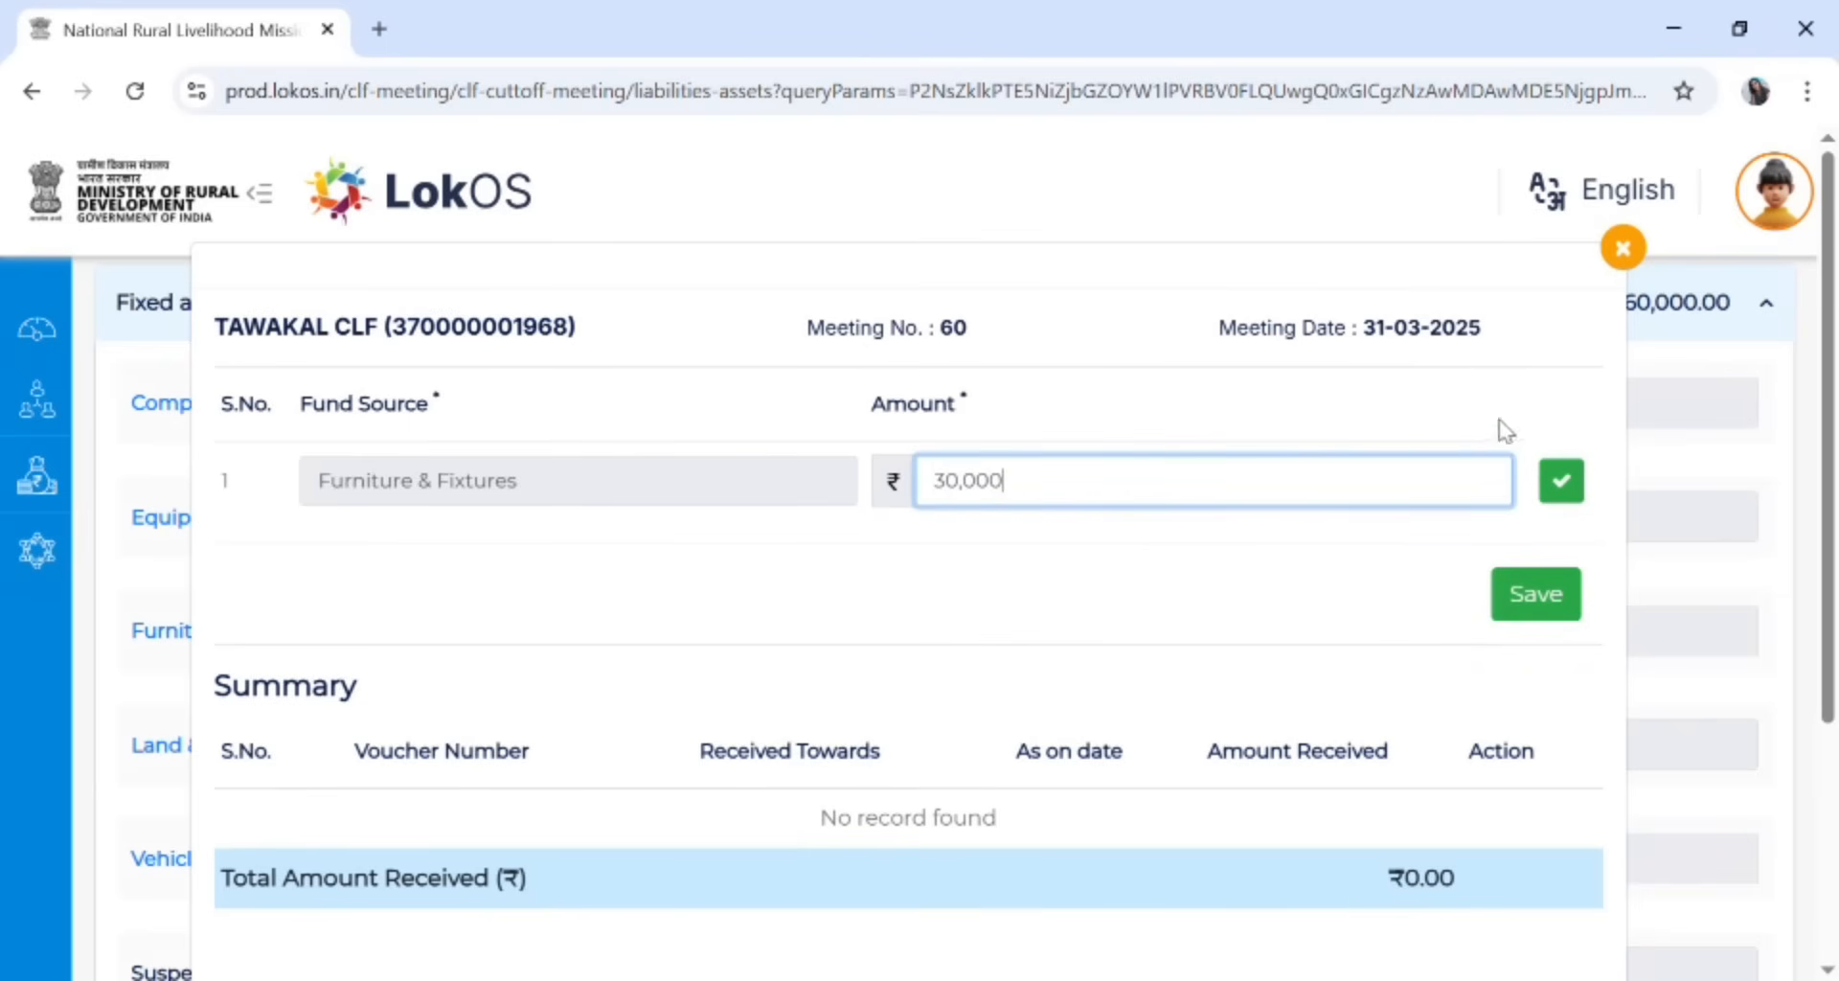
{"action": "left_click", "coordinate": [1561, 481]}
{"action": "left_click", "coordinate": [1542, 596]}
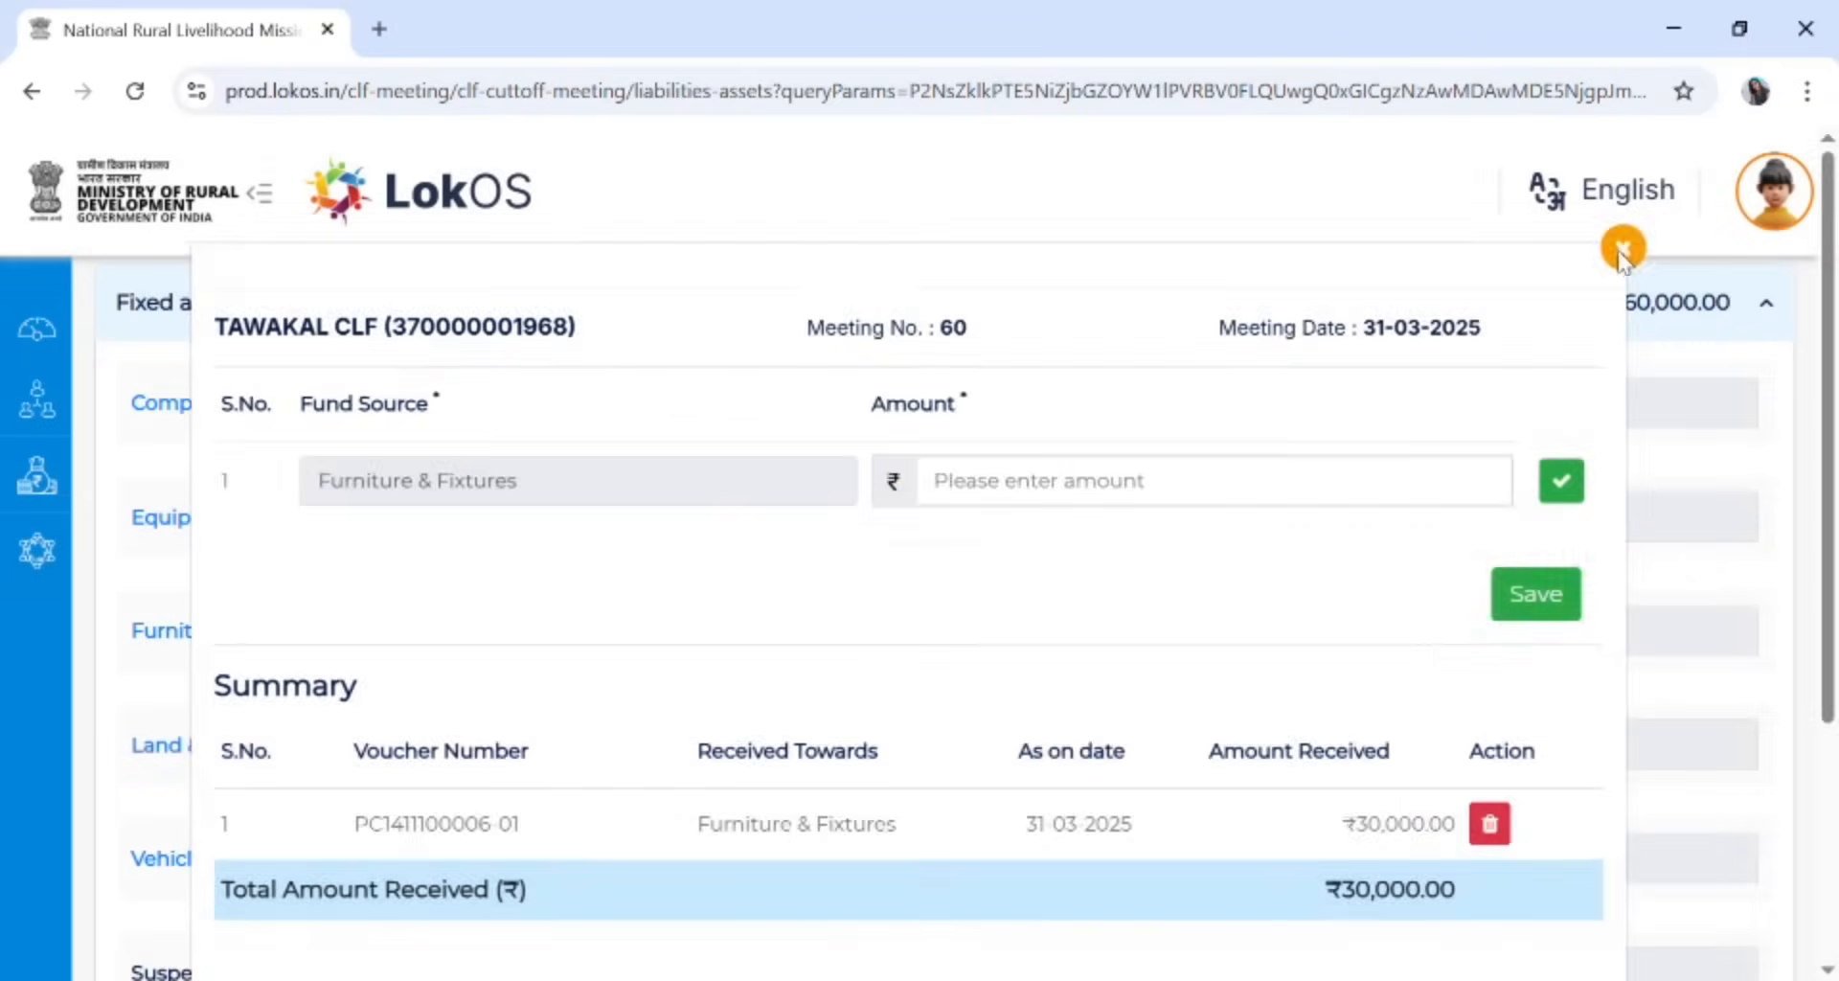
{"action": "left_click", "coordinate": [1621, 251]}
Record and save ₹4,50,000 for Vehicle under Fixed assets
{"action": "scroll", "coordinate": [1017, 498], "scroll_direction": "down", "scroll_amount": 2}
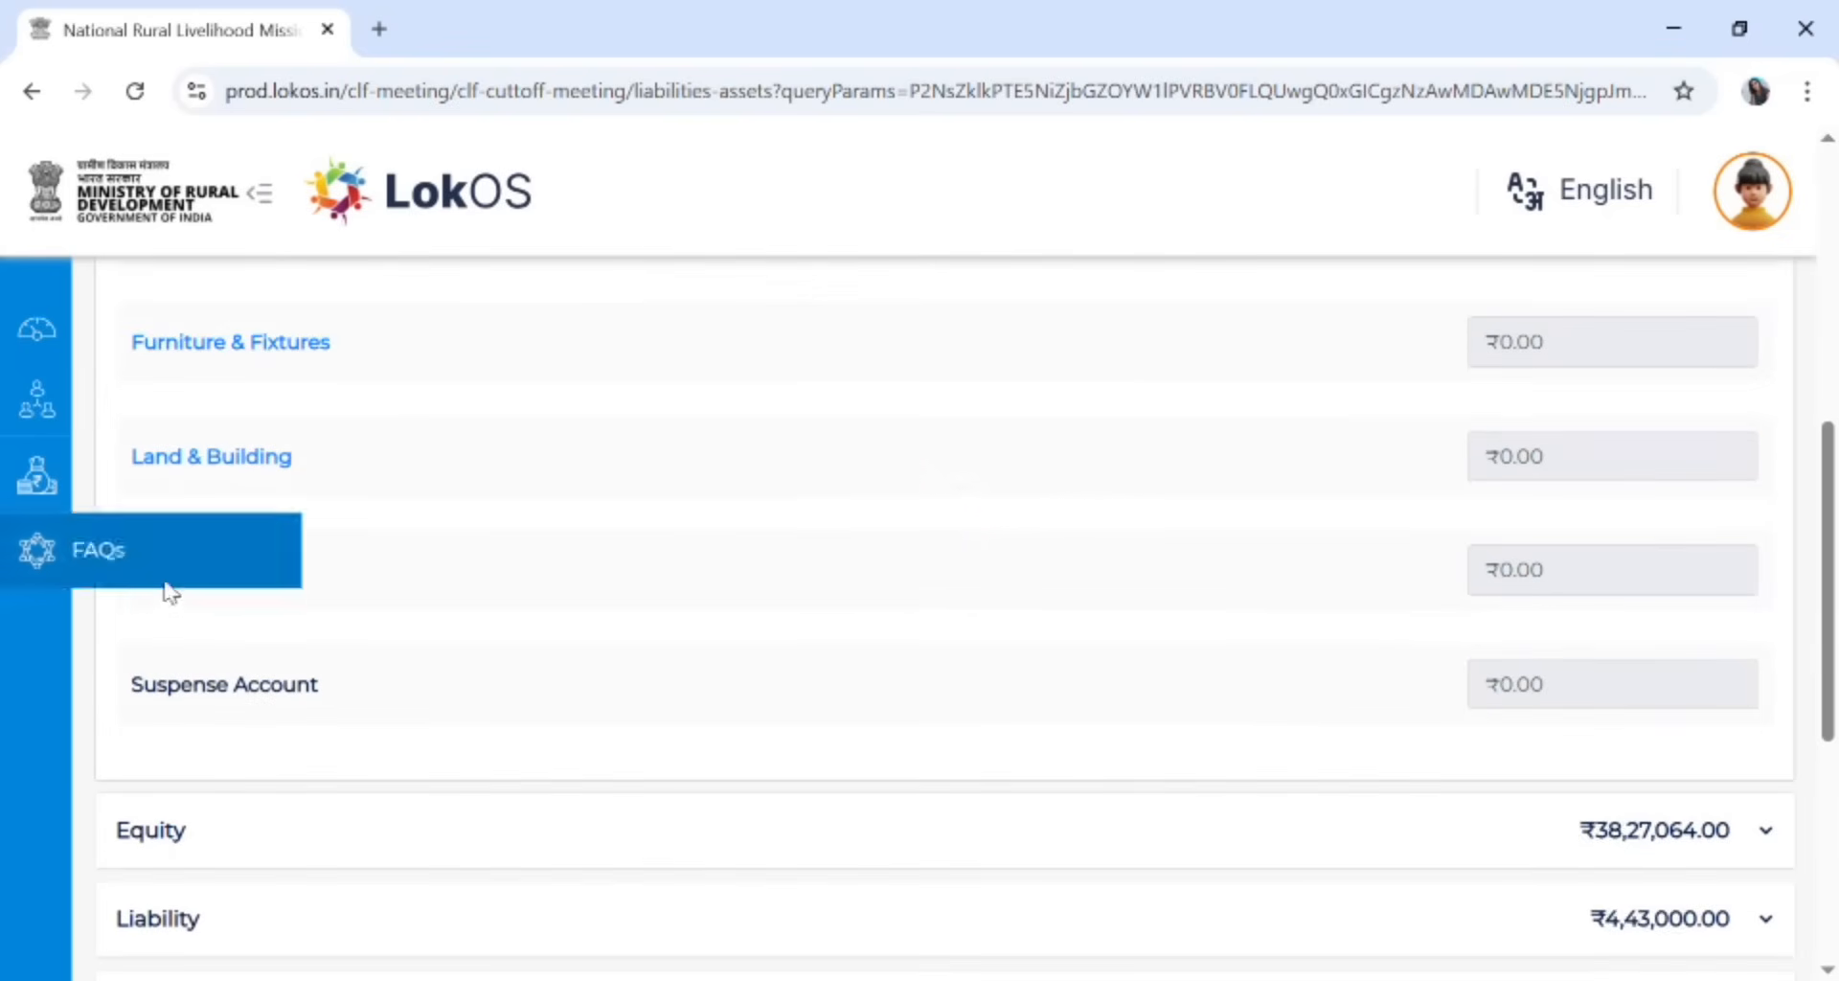
{"action": "left_click", "coordinate": [166, 585]}
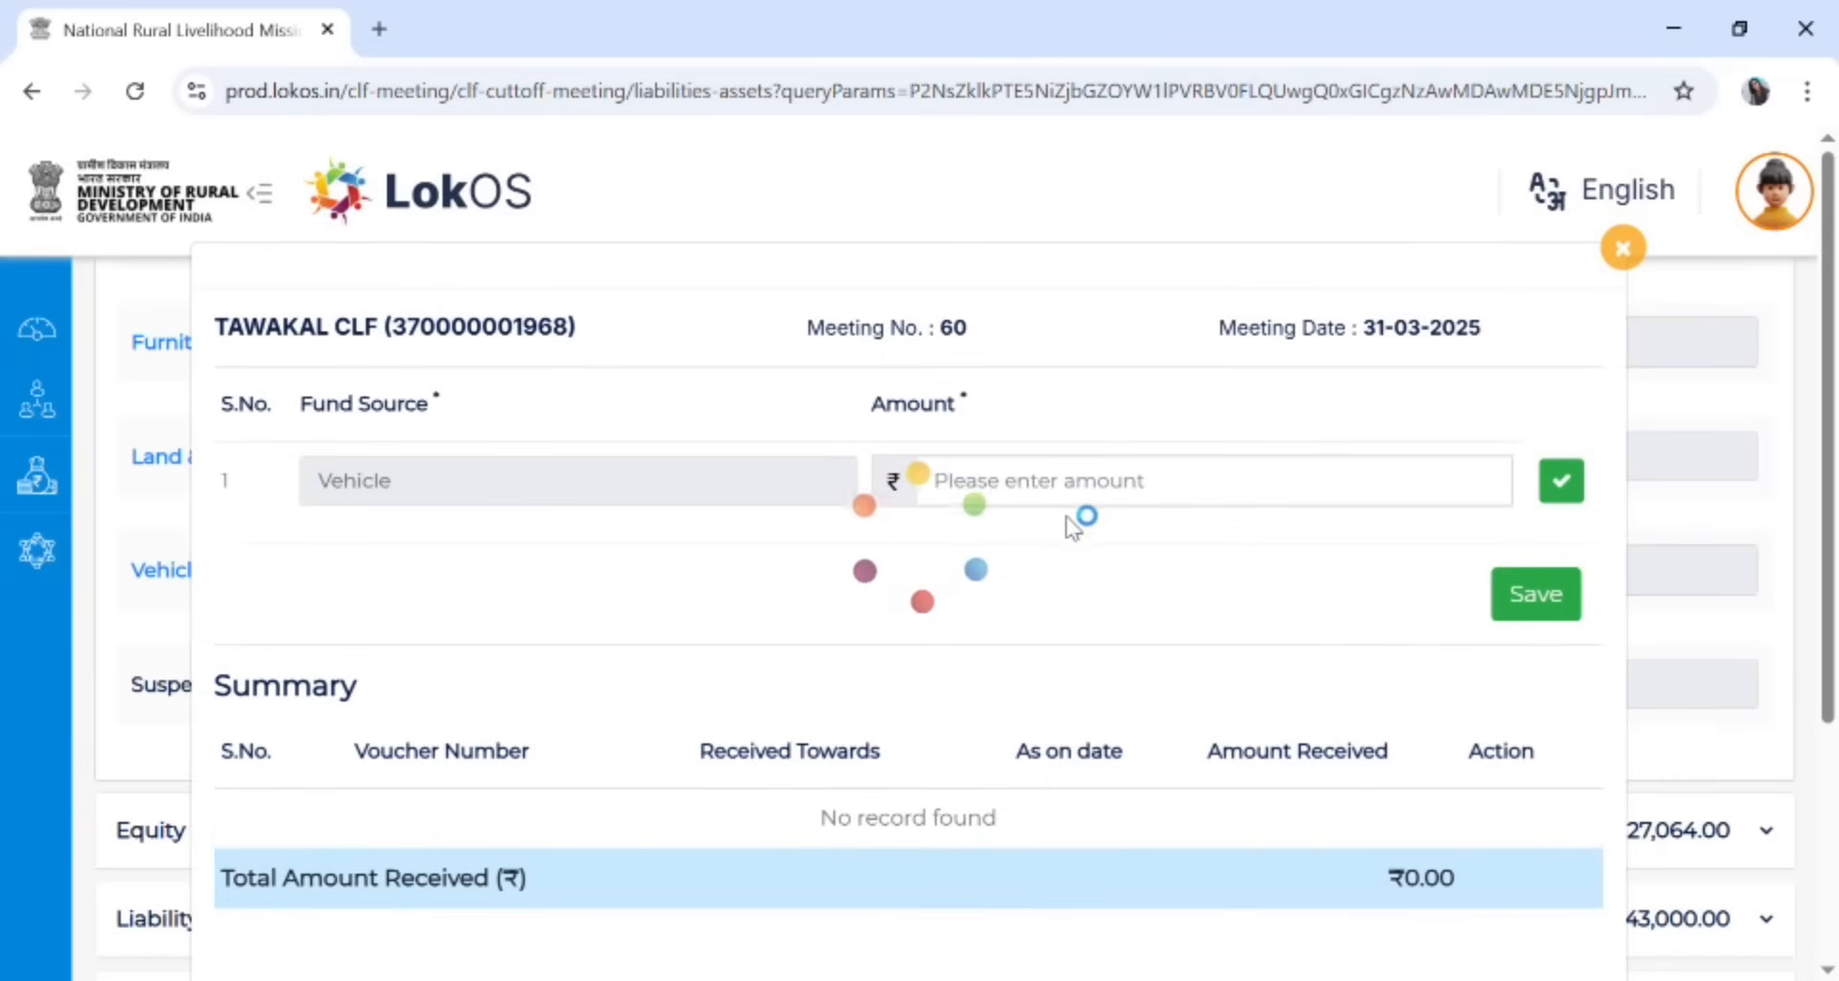
{"action": "left_click", "coordinate": [1066, 491]}
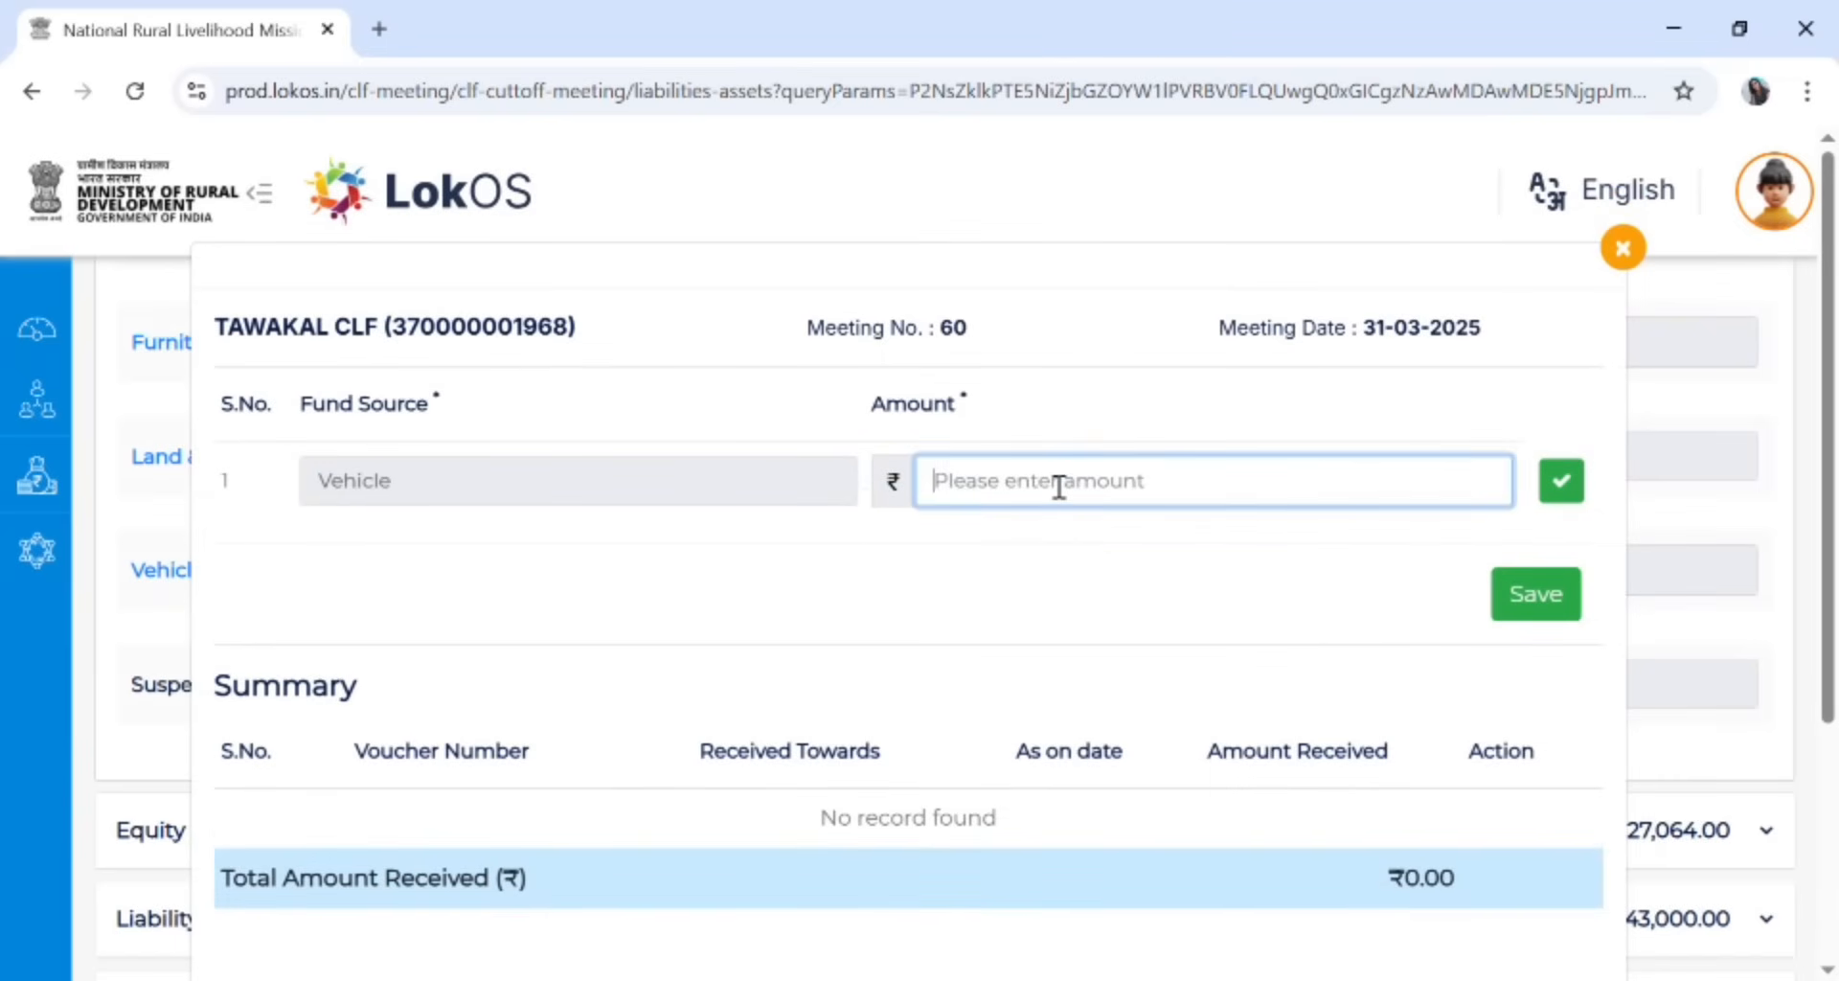
{"action": "type", "text": "4,50,00"}
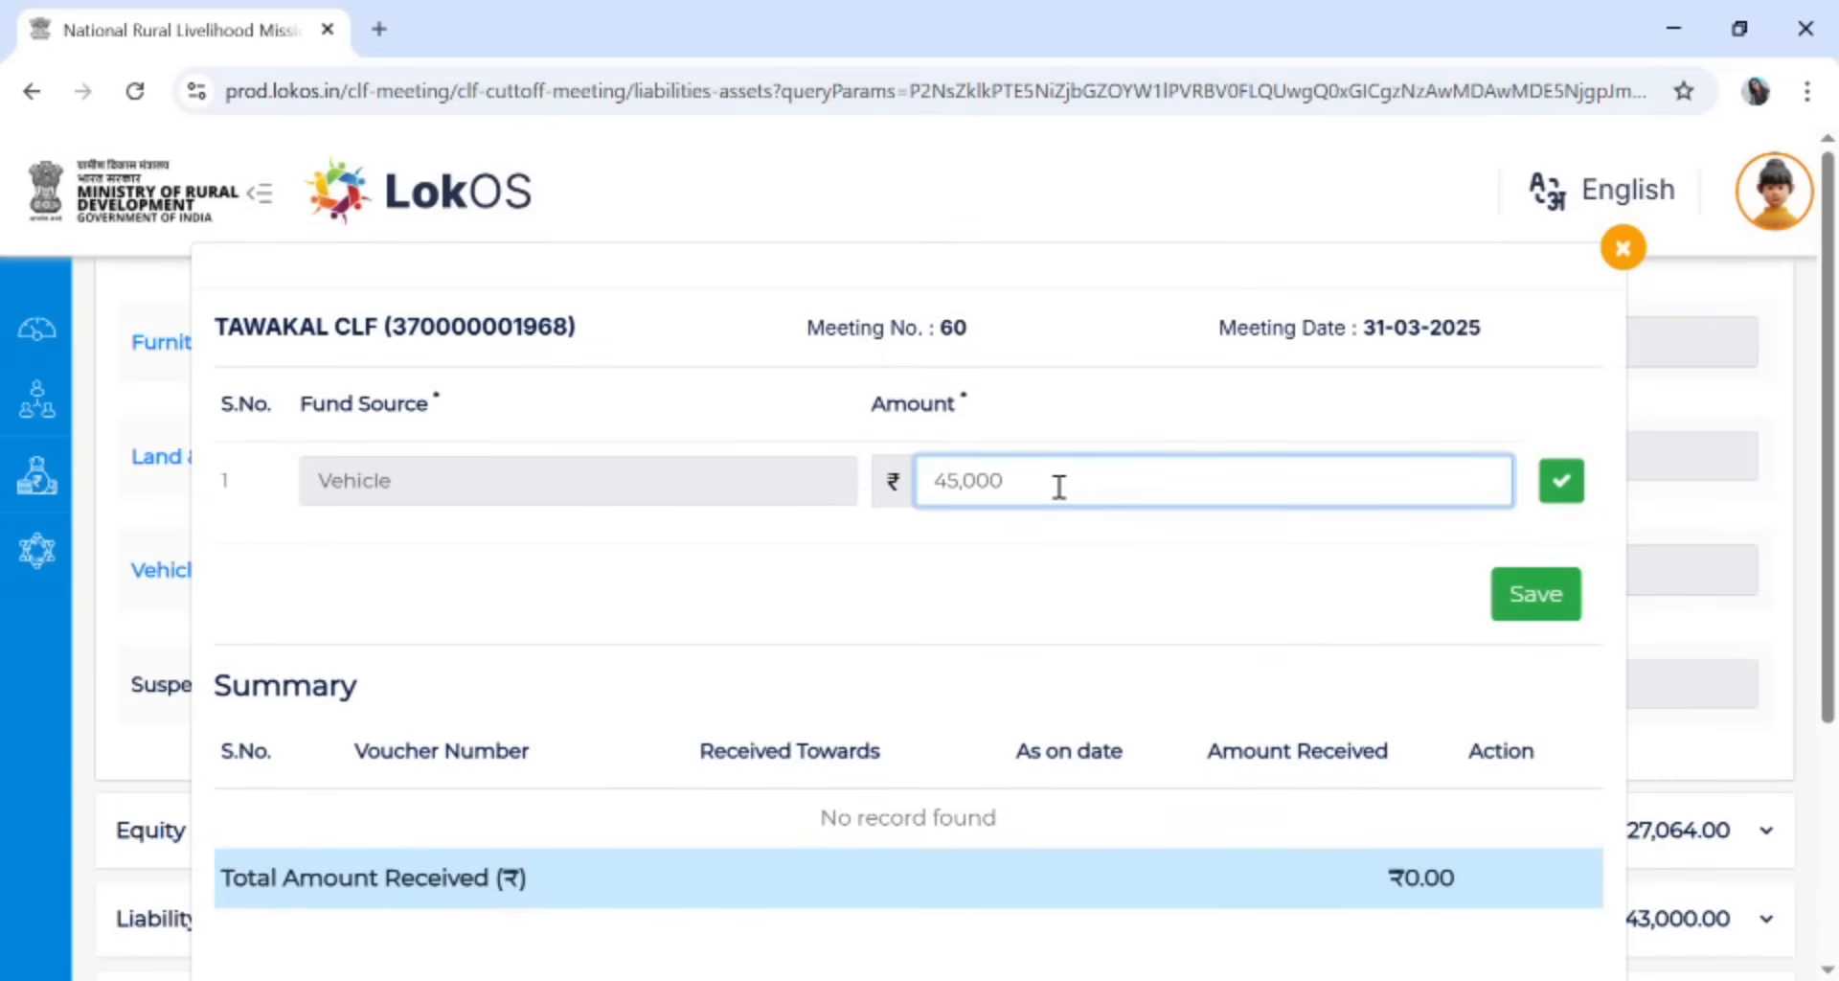
{"action": "type", "text": "0"}
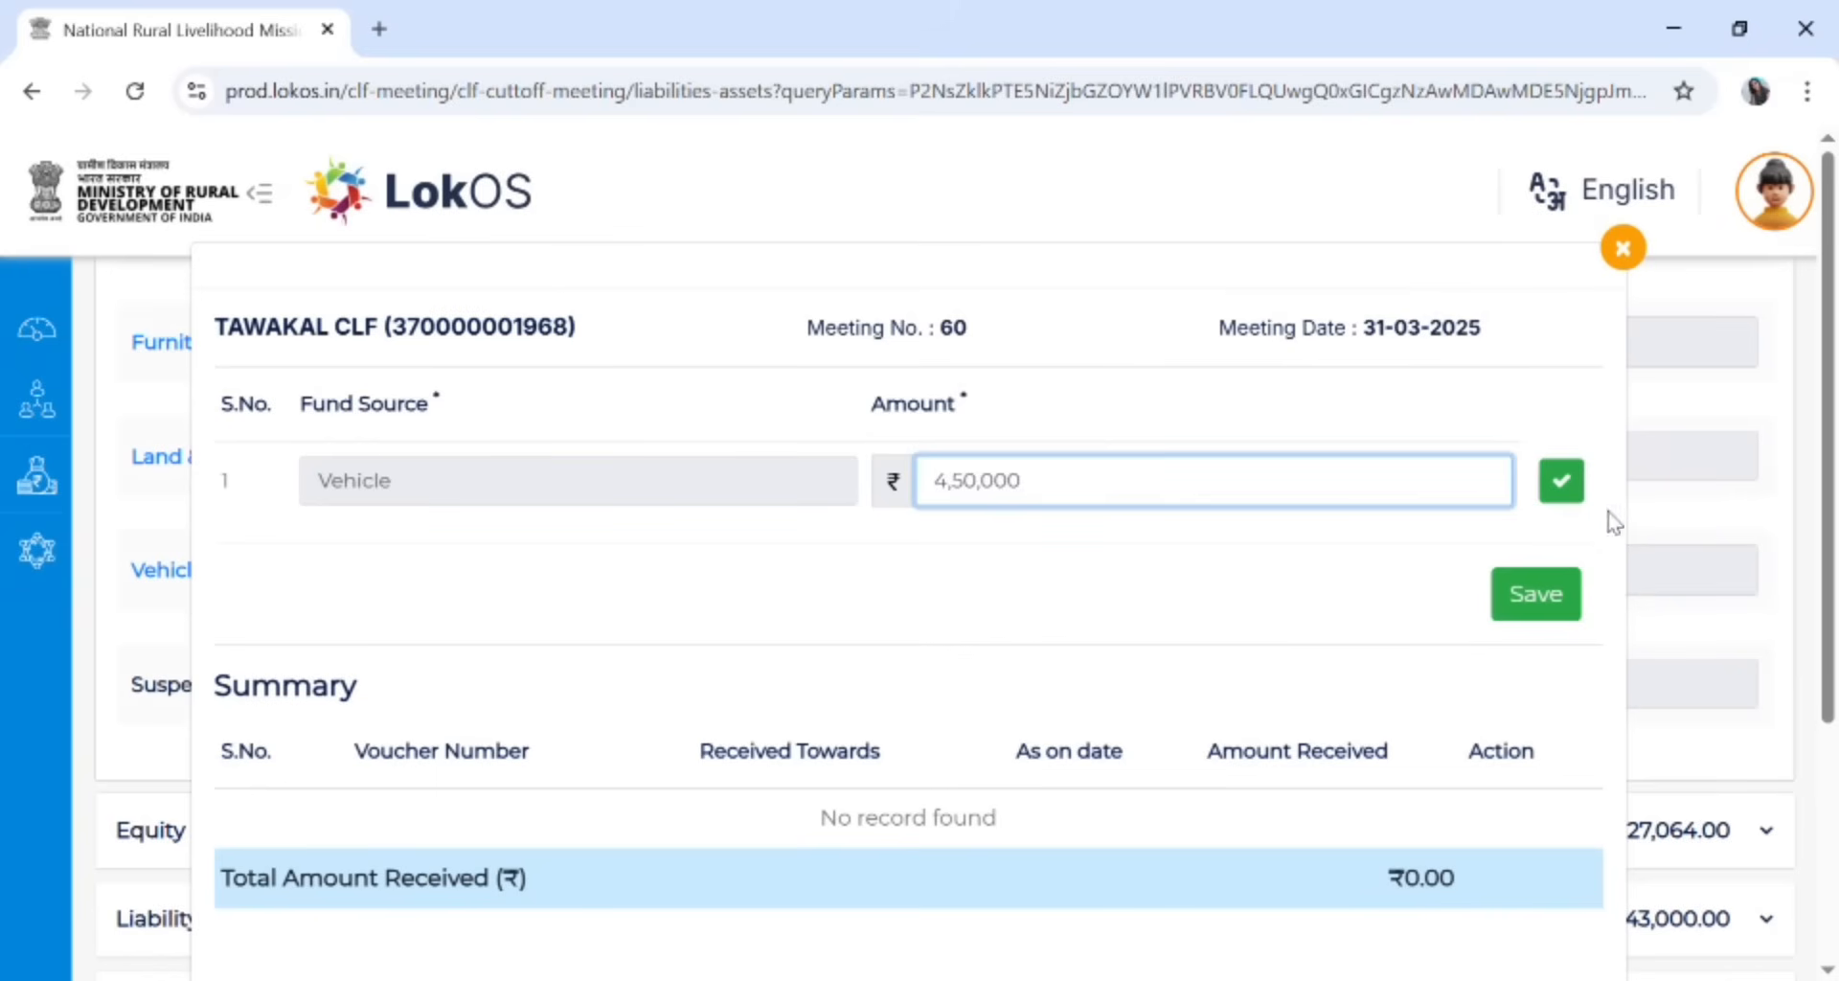
{"action": "left_click", "coordinate": [1572, 486]}
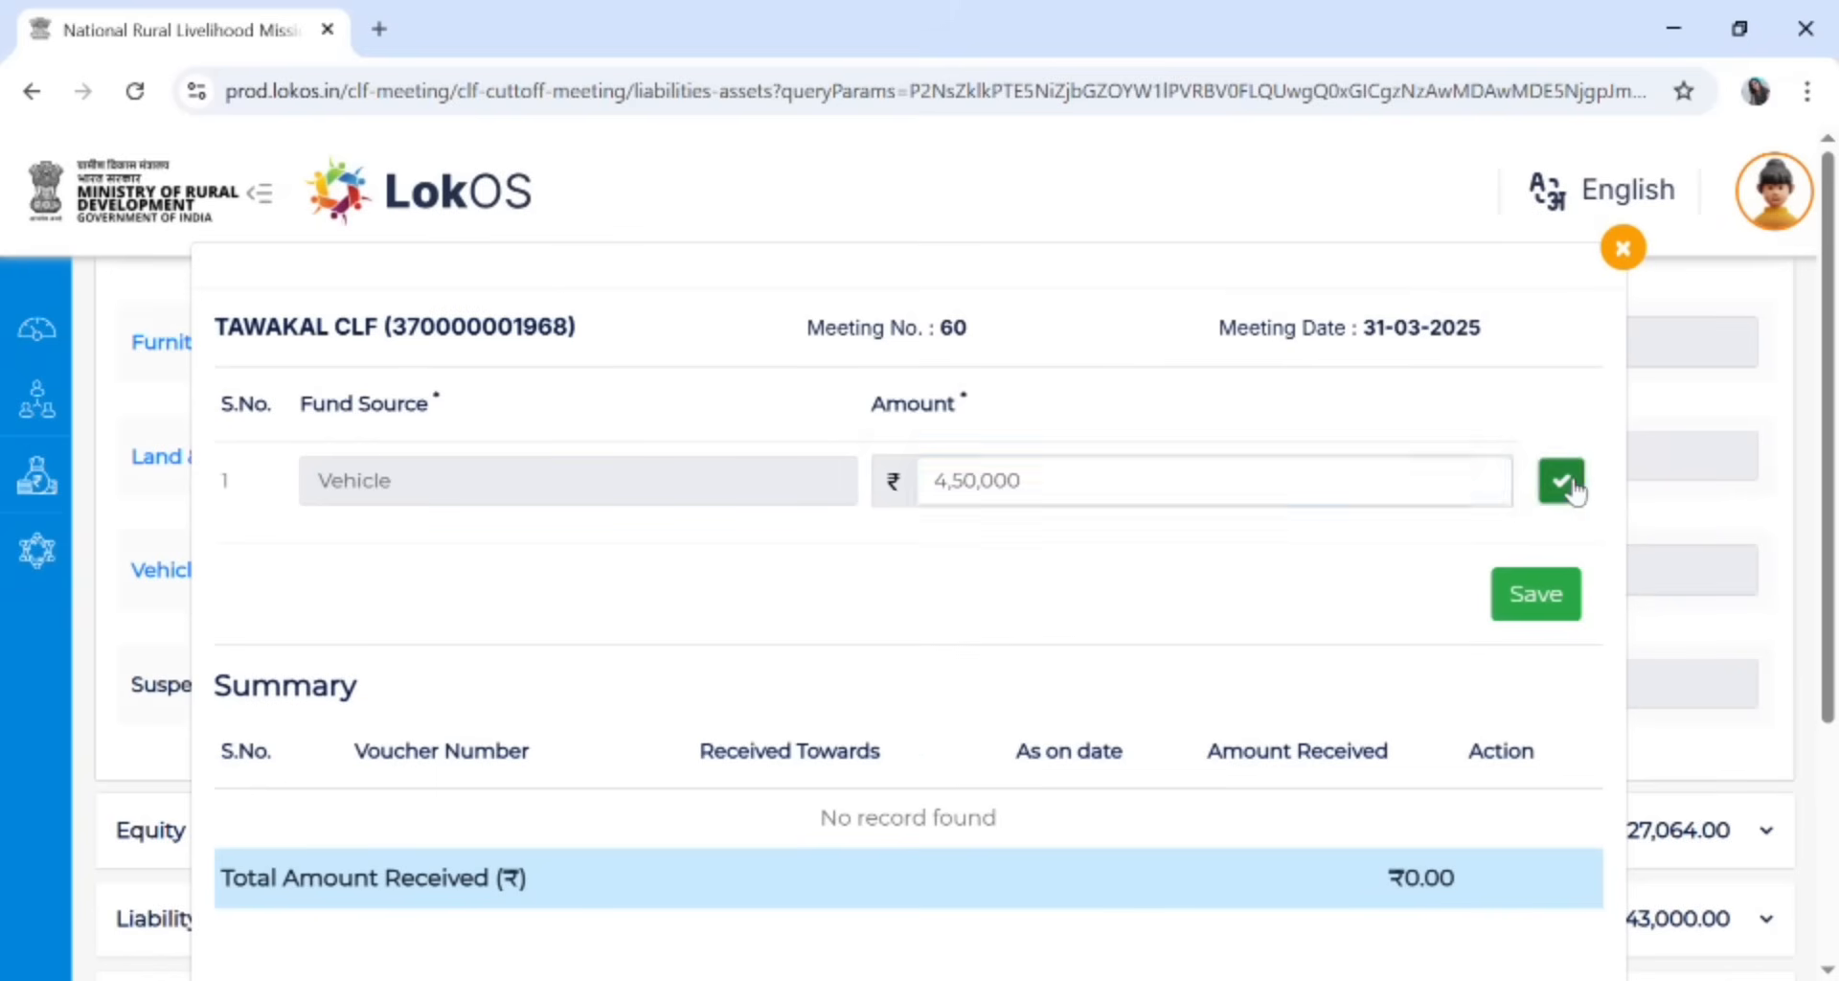
{"action": "left_click", "coordinate": [1528, 611]}
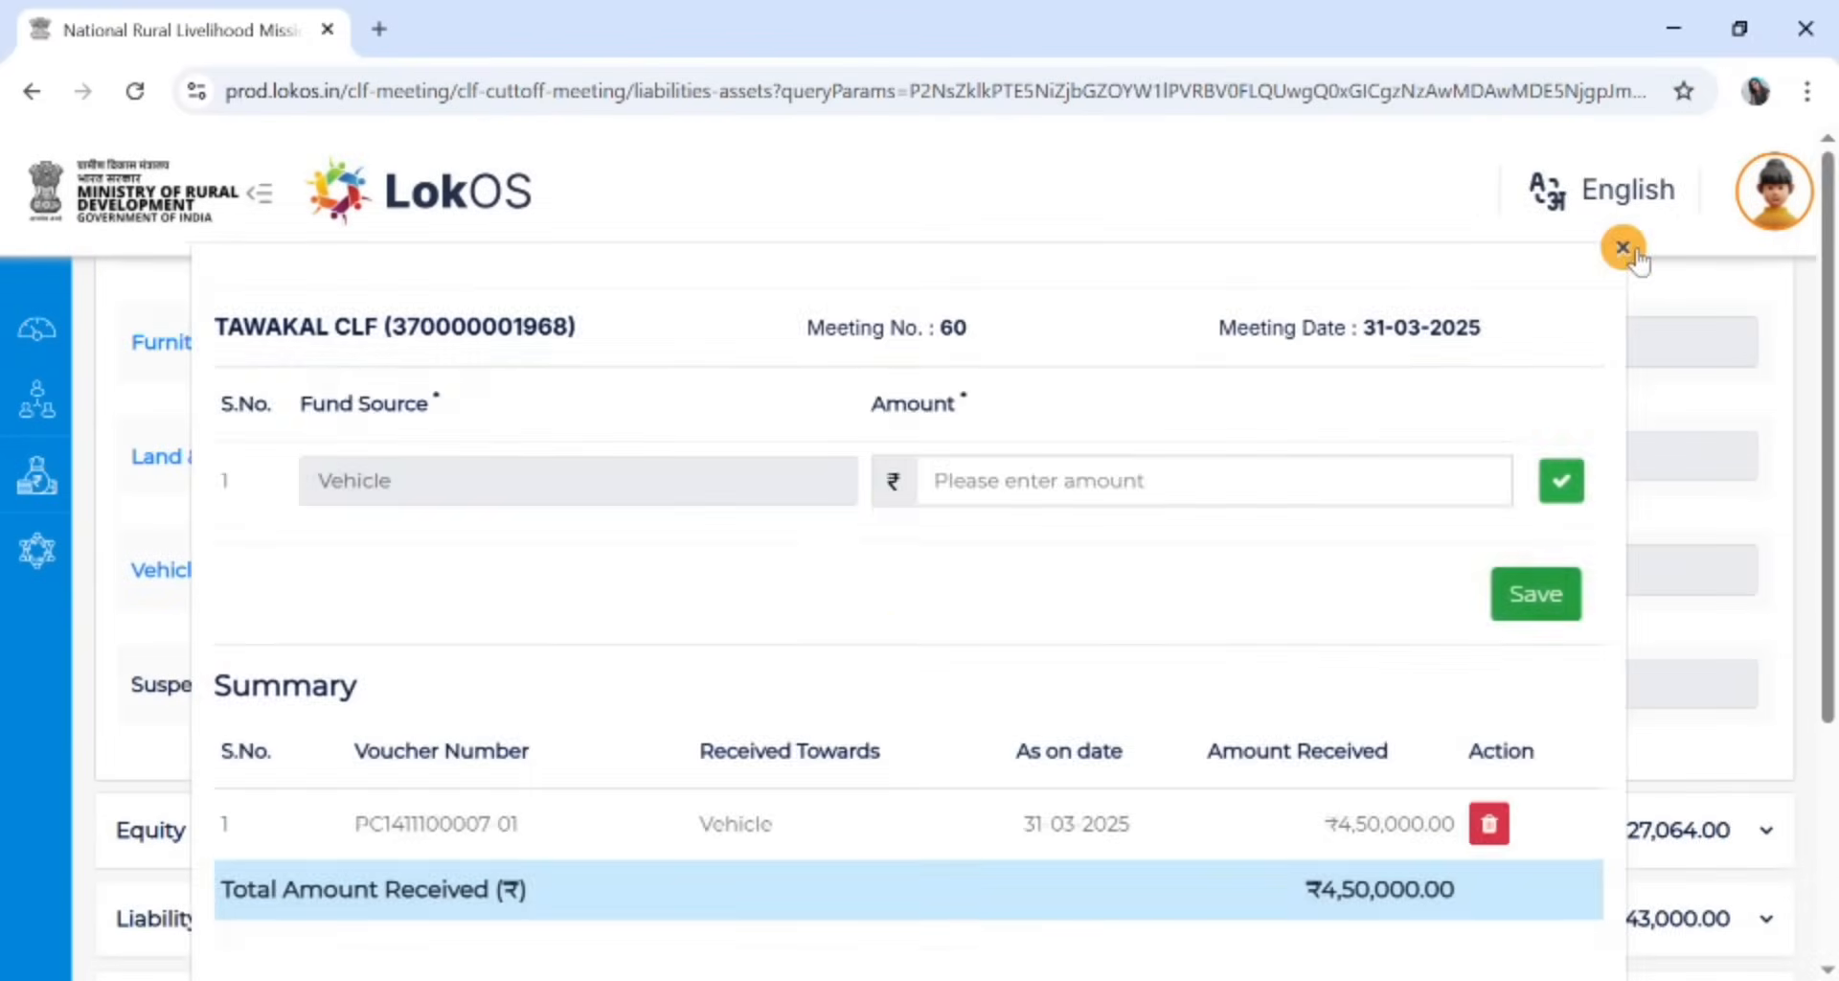
{"action": "left_click", "coordinate": [1623, 249]}
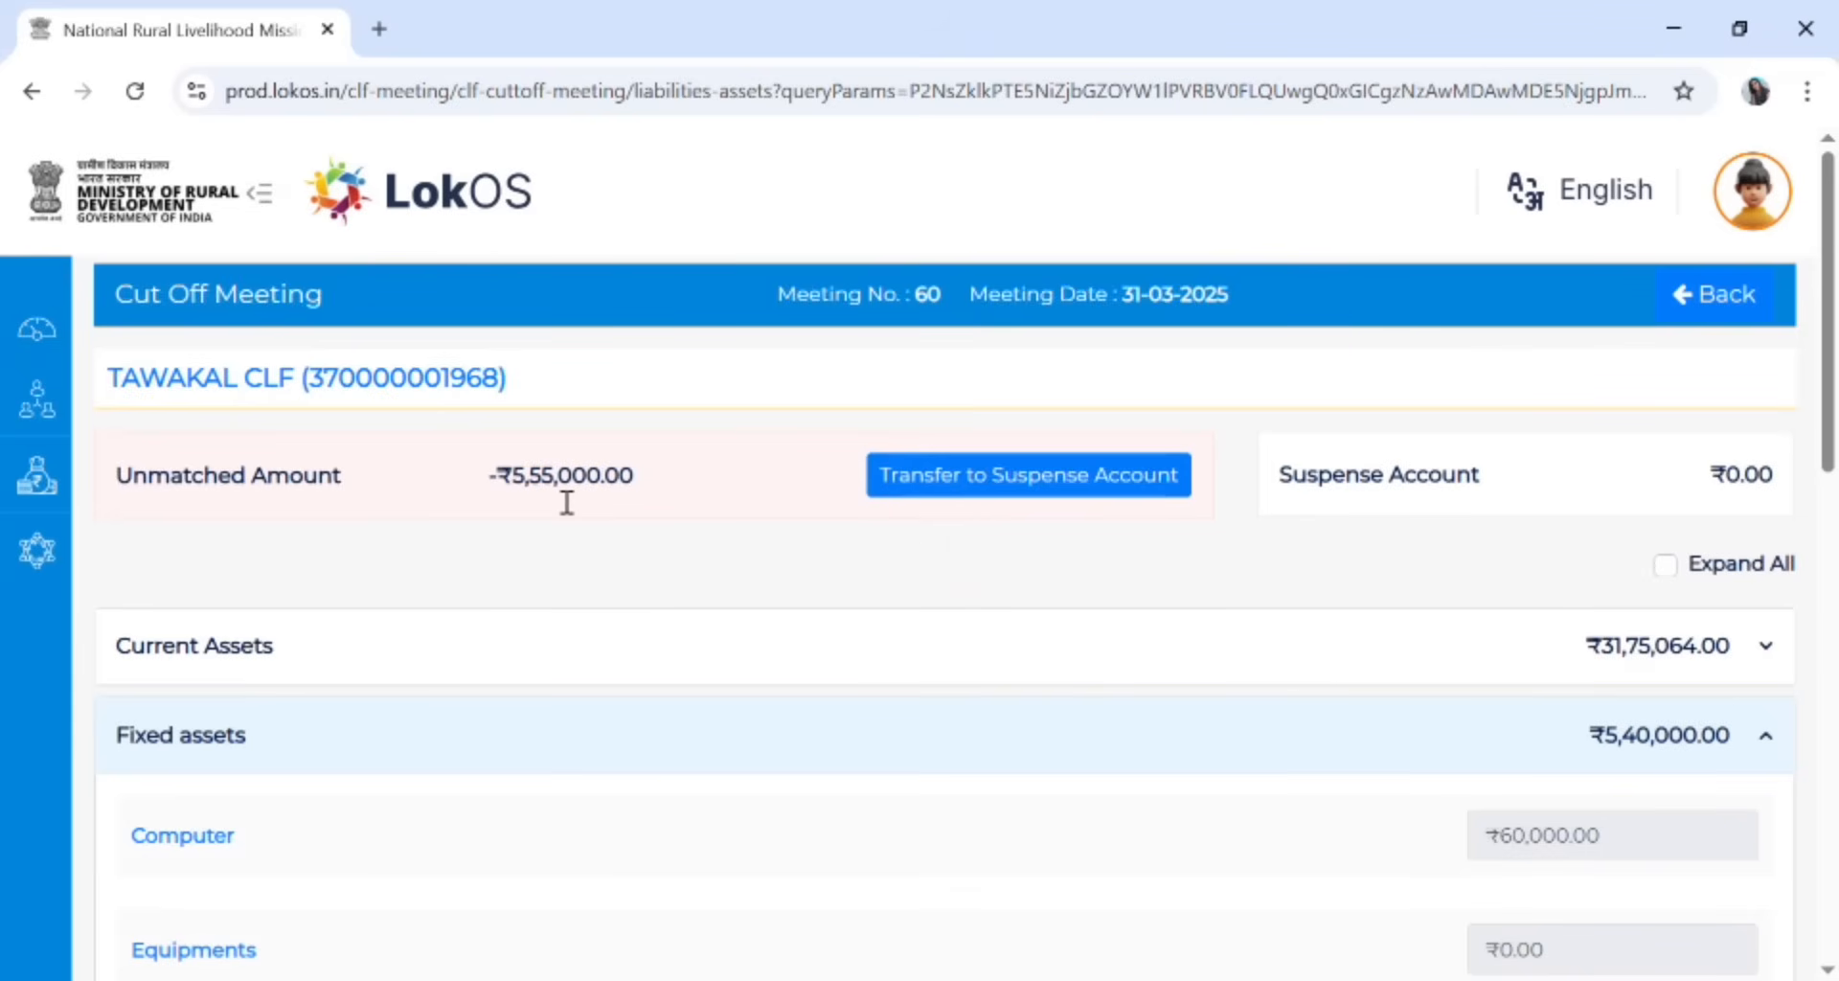
Collapse Fixed assets, expand Expenditure, and record and save ₹50,000 for AGM & Other Meeting Expenses
{"action": "scroll", "coordinate": [677, 474], "scroll_direction": "down", "scroll_amount": 6}
{"action": "scroll", "coordinate": [677, 476], "scroll_direction": "up", "scroll_amount": 3}
{"action": "left_click", "coordinate": [664, 469]}
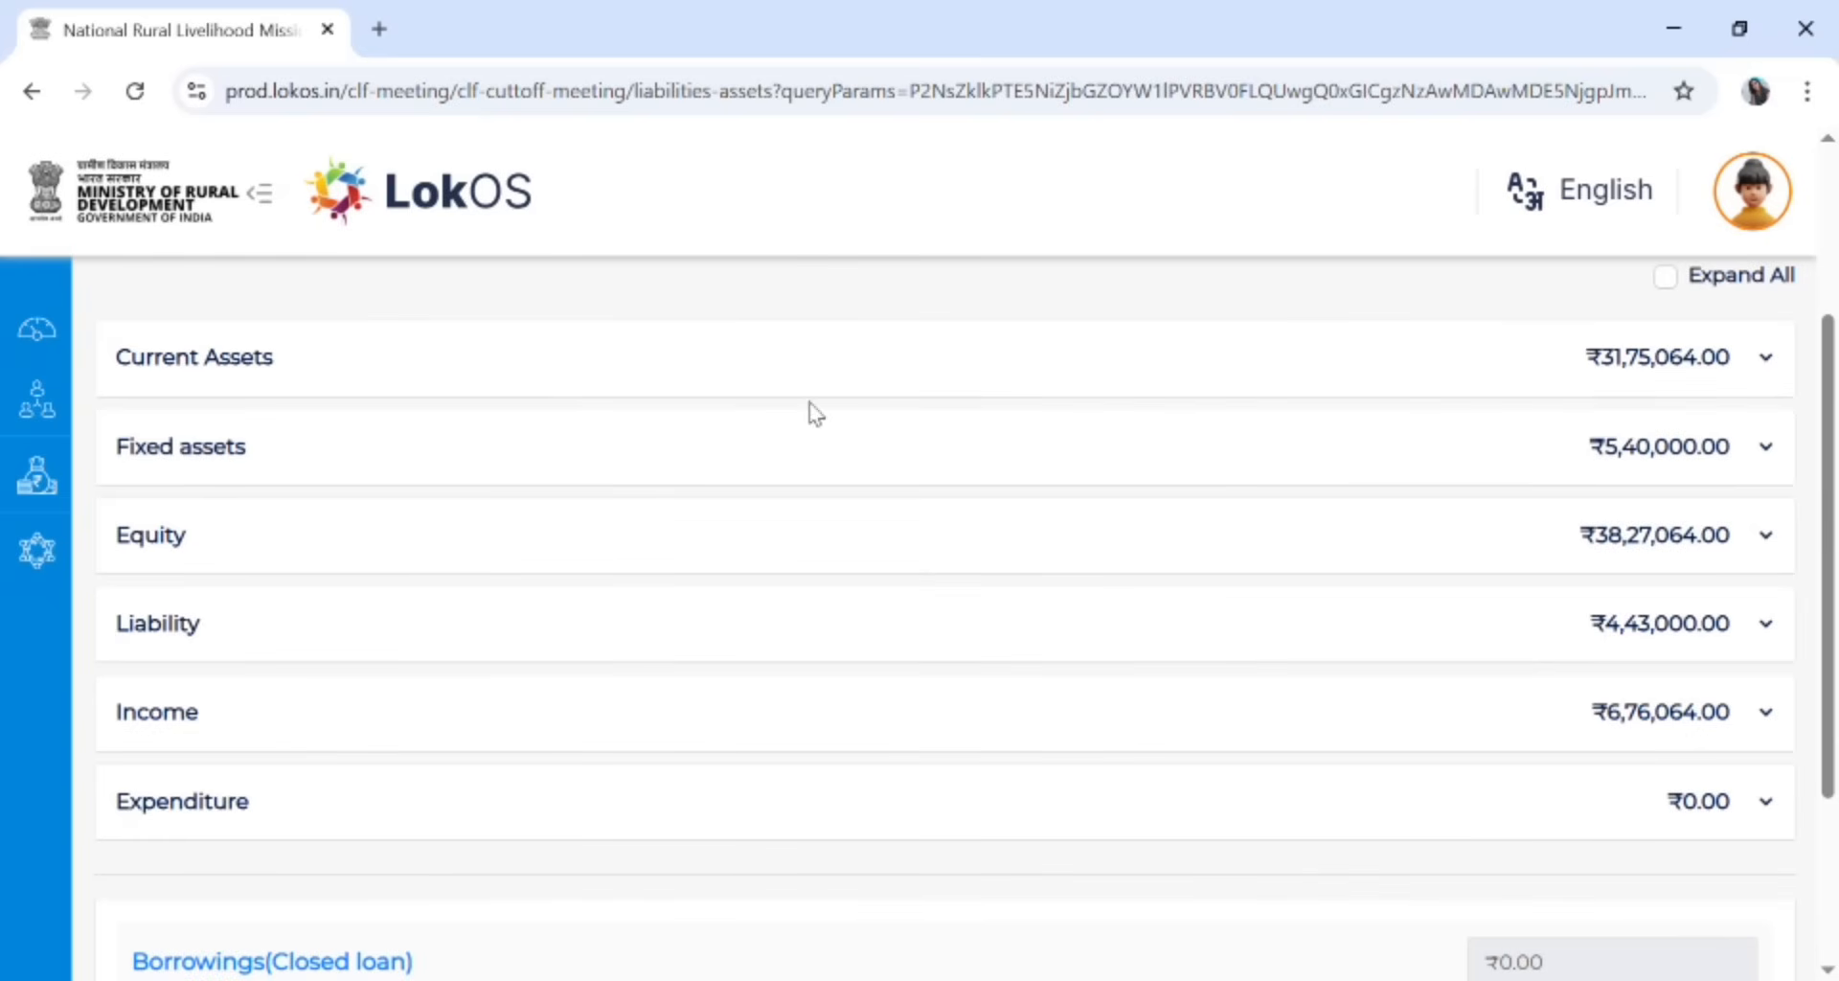
{"action": "left_click", "coordinate": [476, 815]}
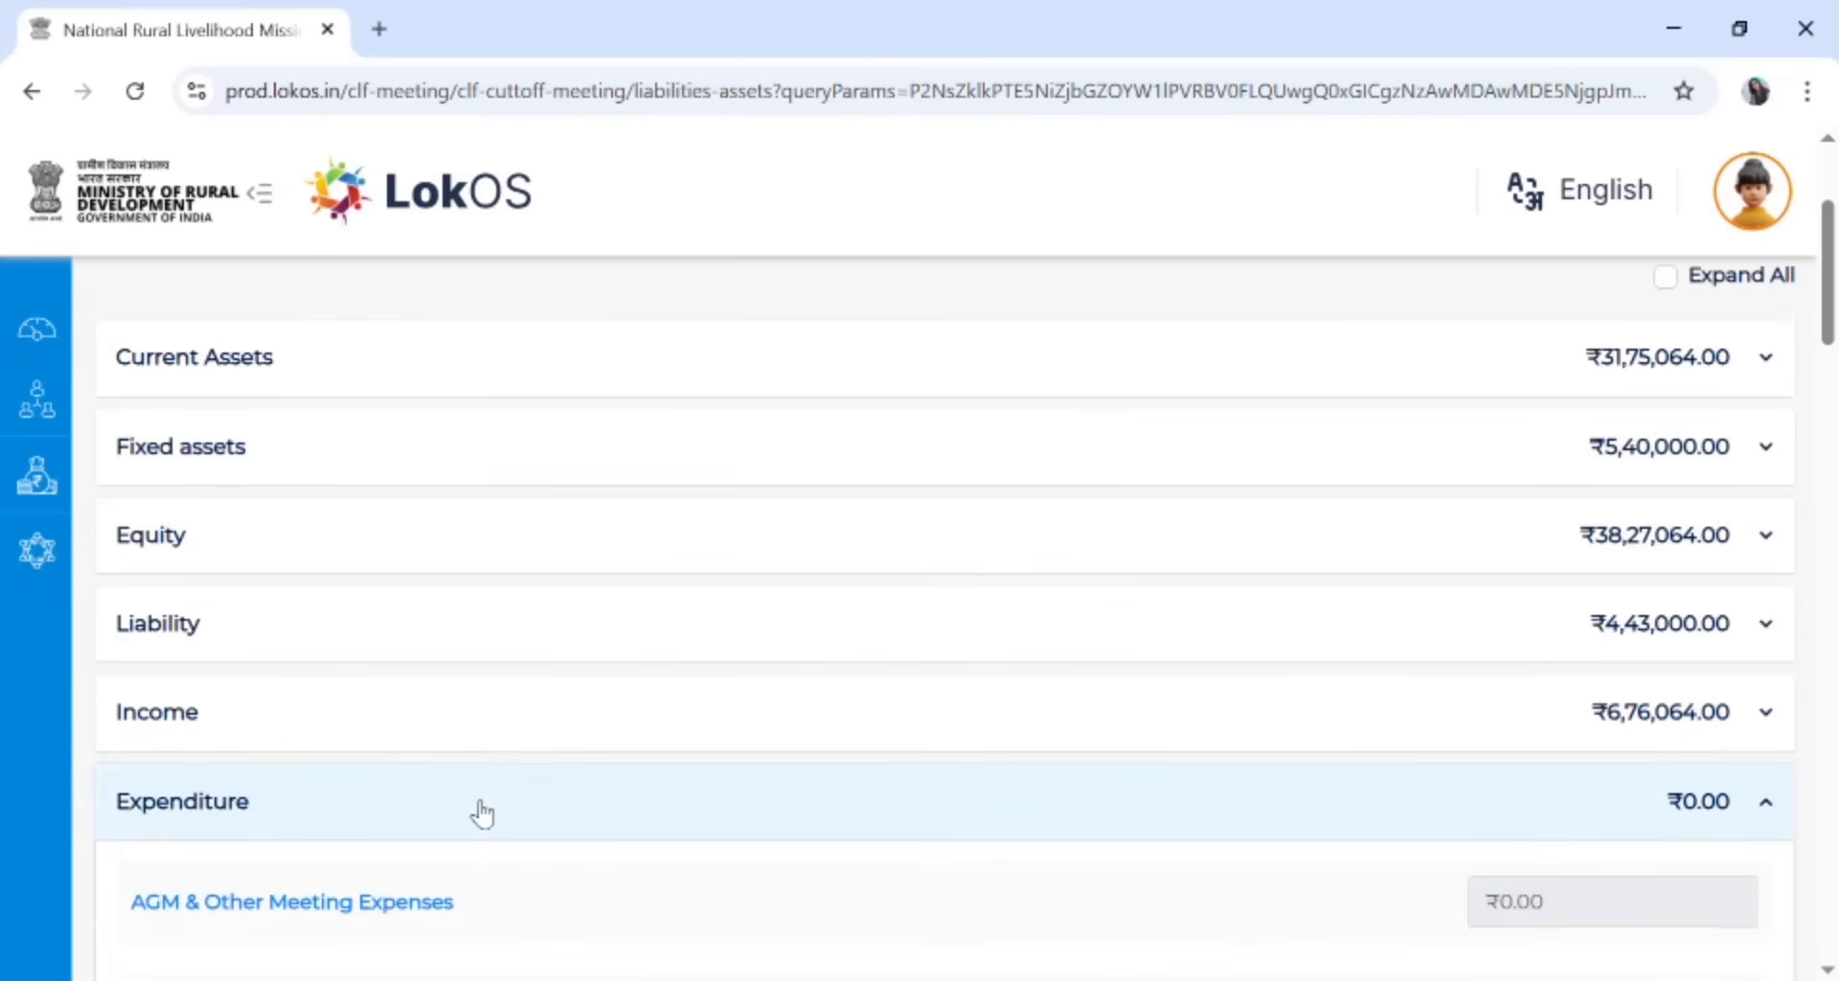
{"action": "scroll", "coordinate": [480, 812], "scroll_direction": "down", "scroll_amount": 4}
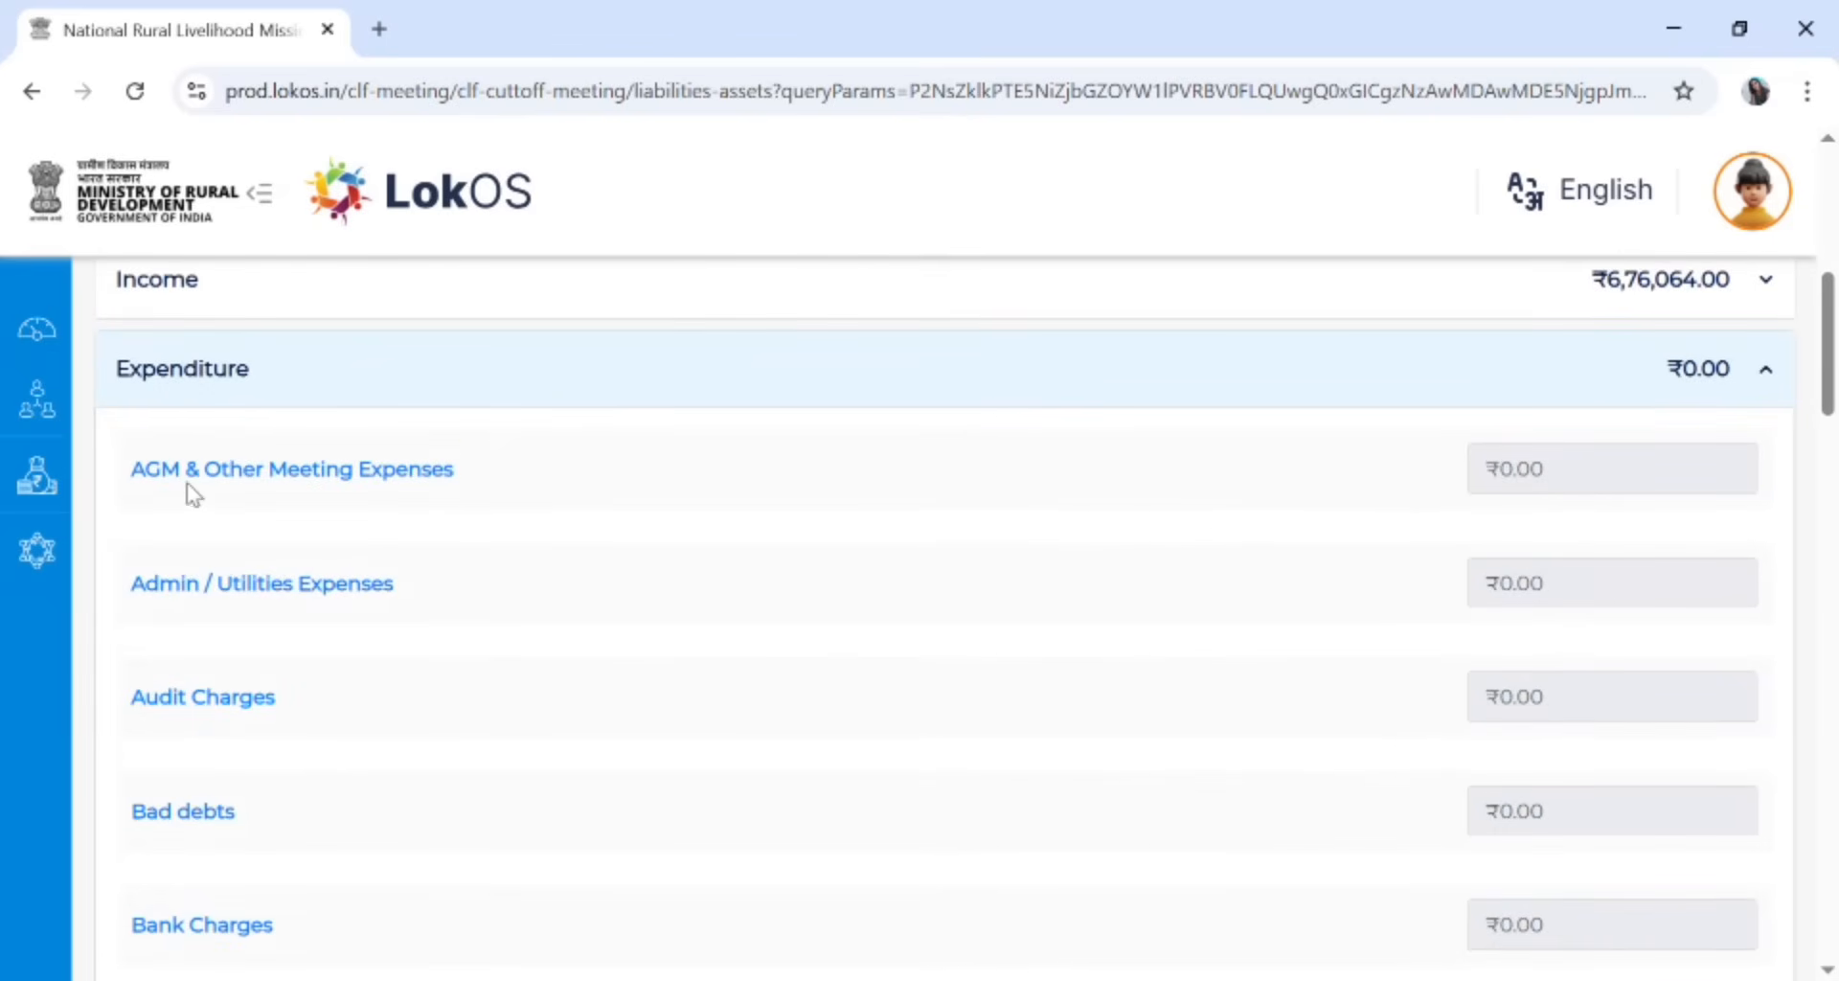
{"action": "left_click", "coordinate": [285, 486]}
{"action": "left_click", "coordinate": [1110, 503]}
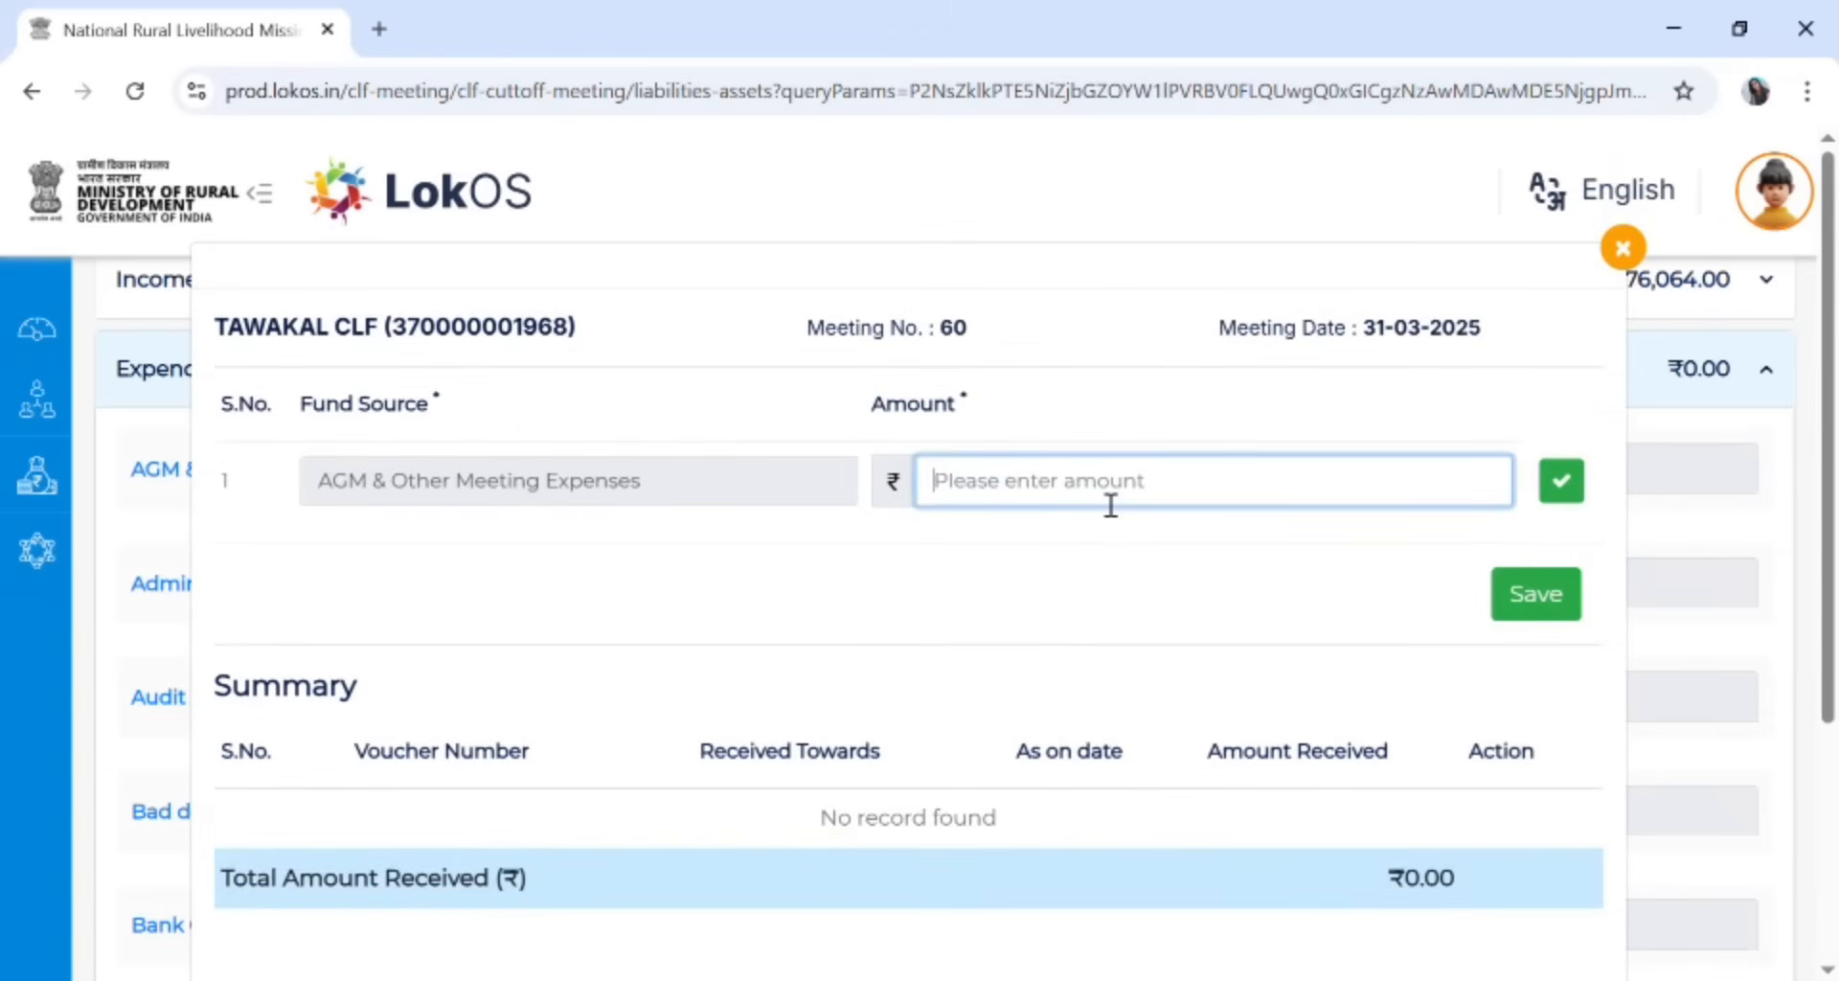
{"action": "type", "text": "5,0"}
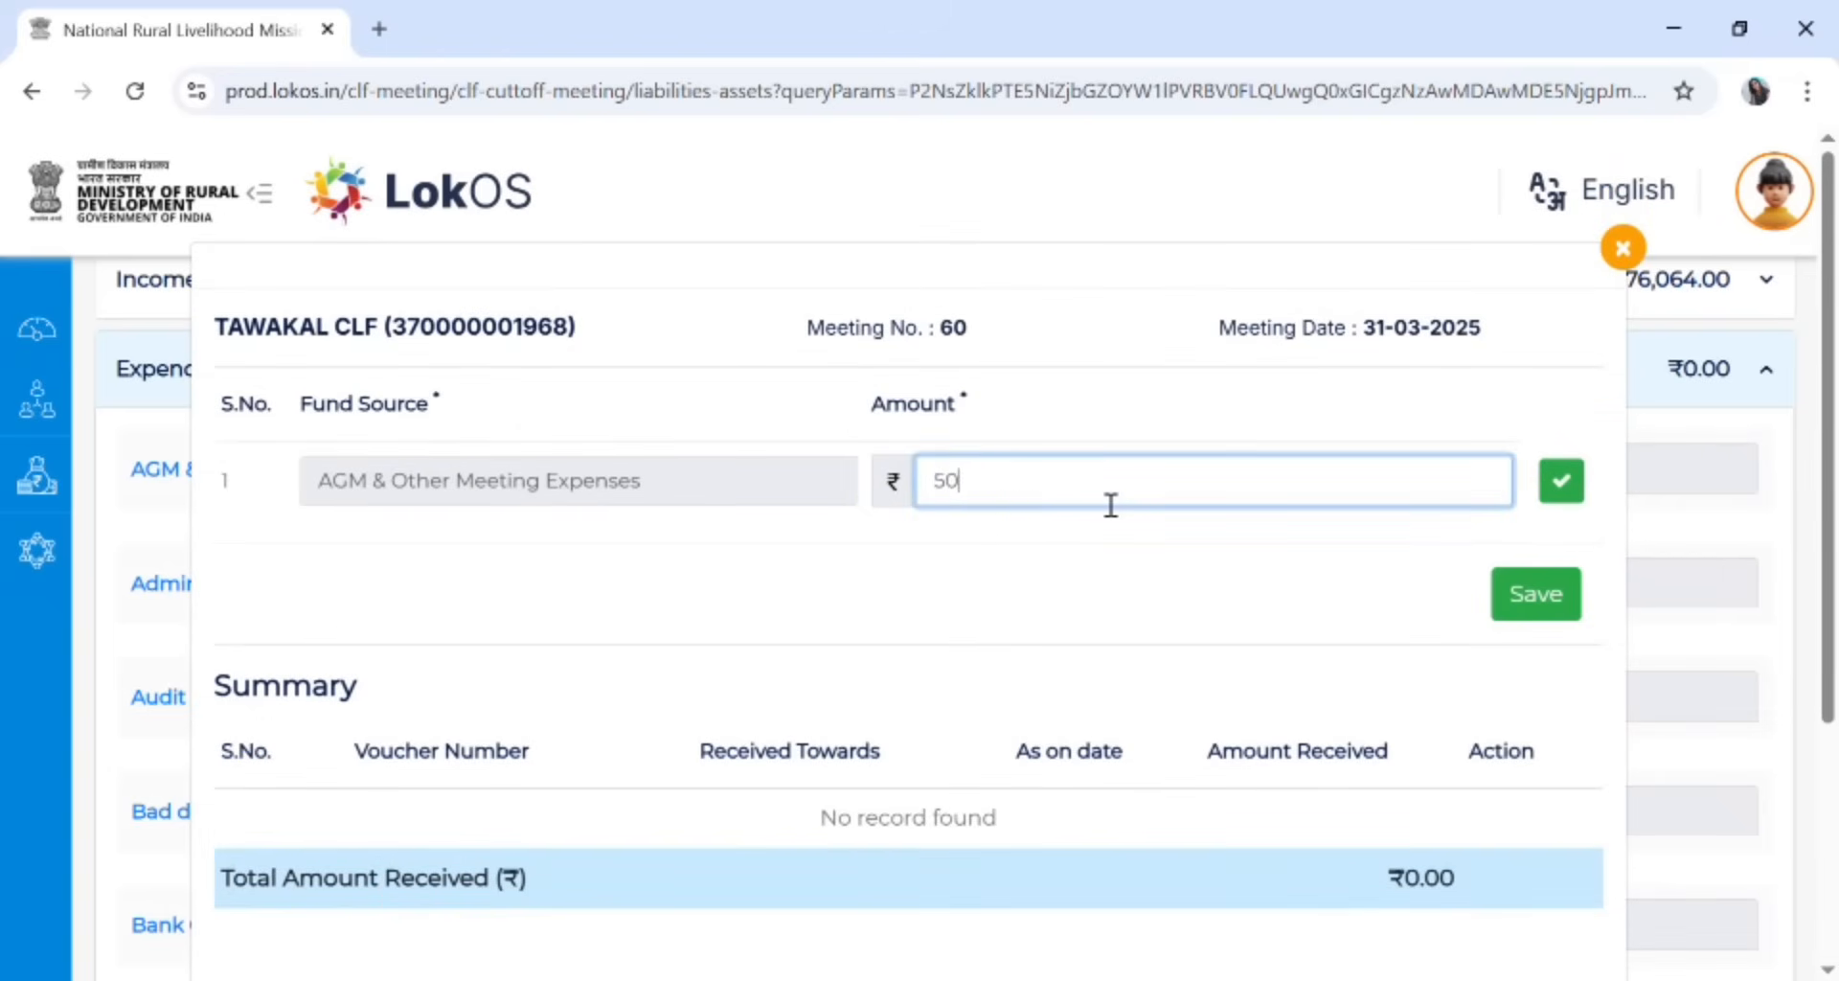
{"action": "type", "text": "000"}
{"action": "left_click", "coordinate": [1561, 494]}
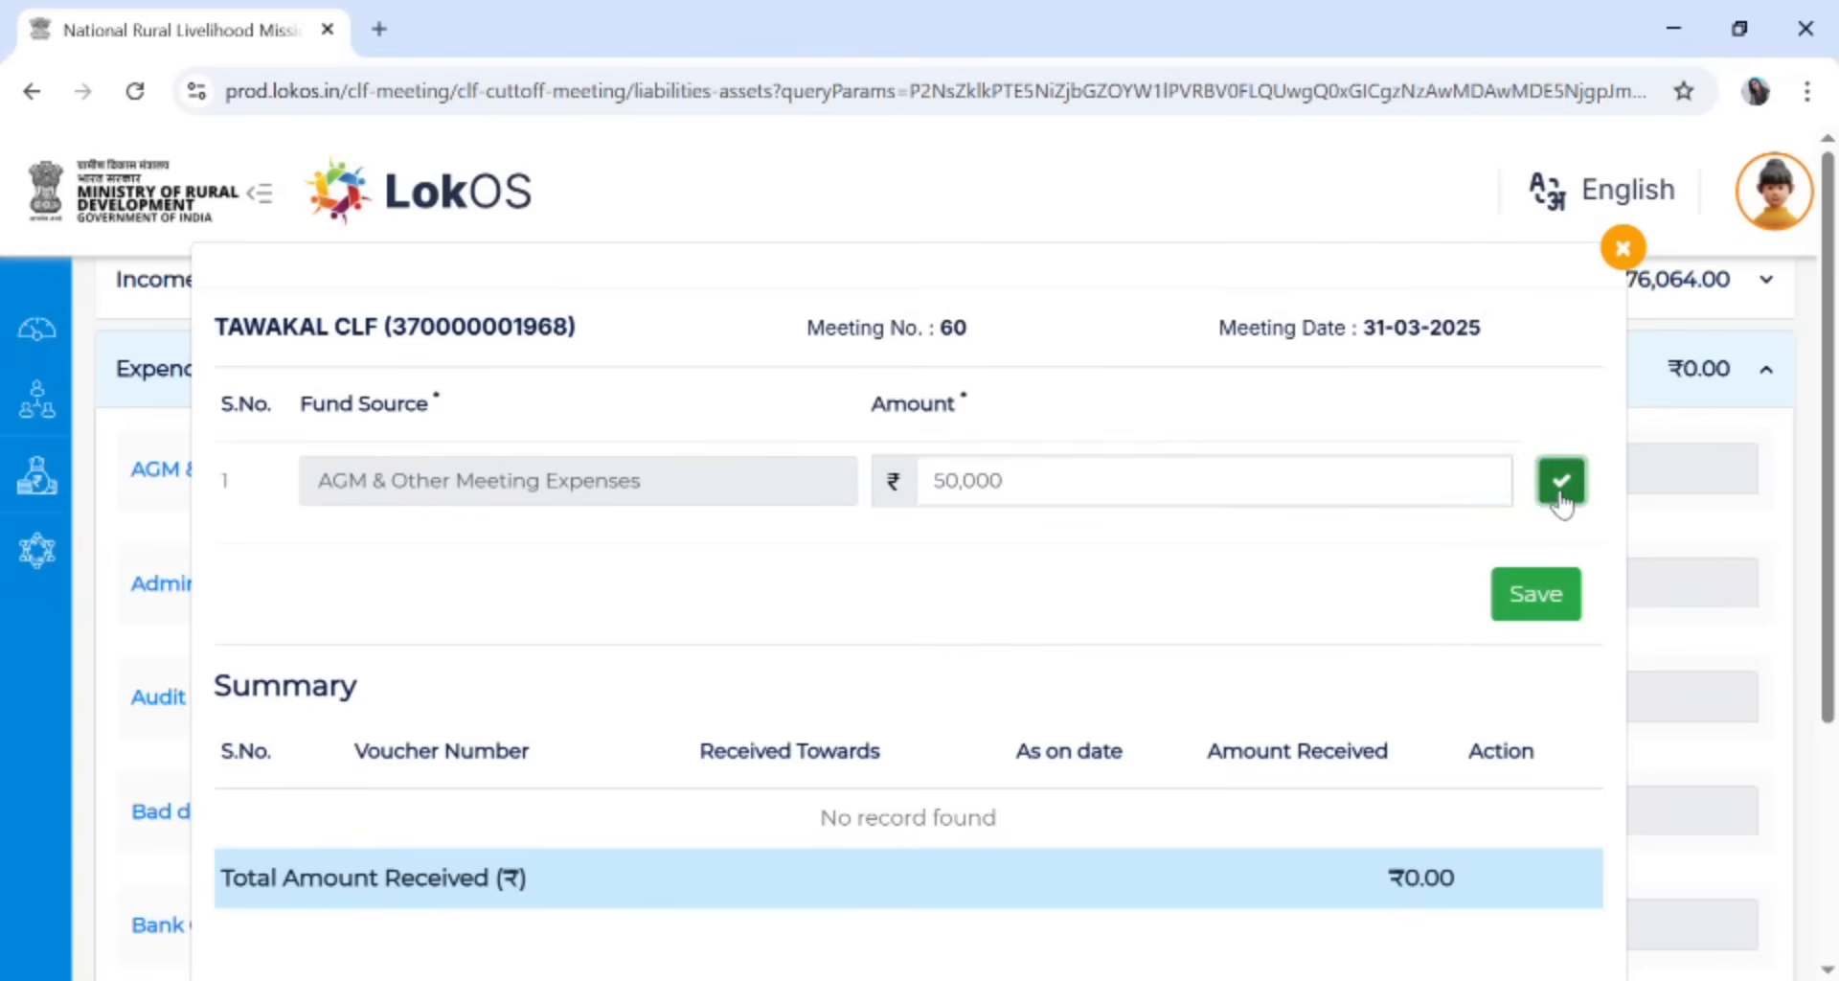
{"action": "left_click", "coordinate": [1533, 592]}
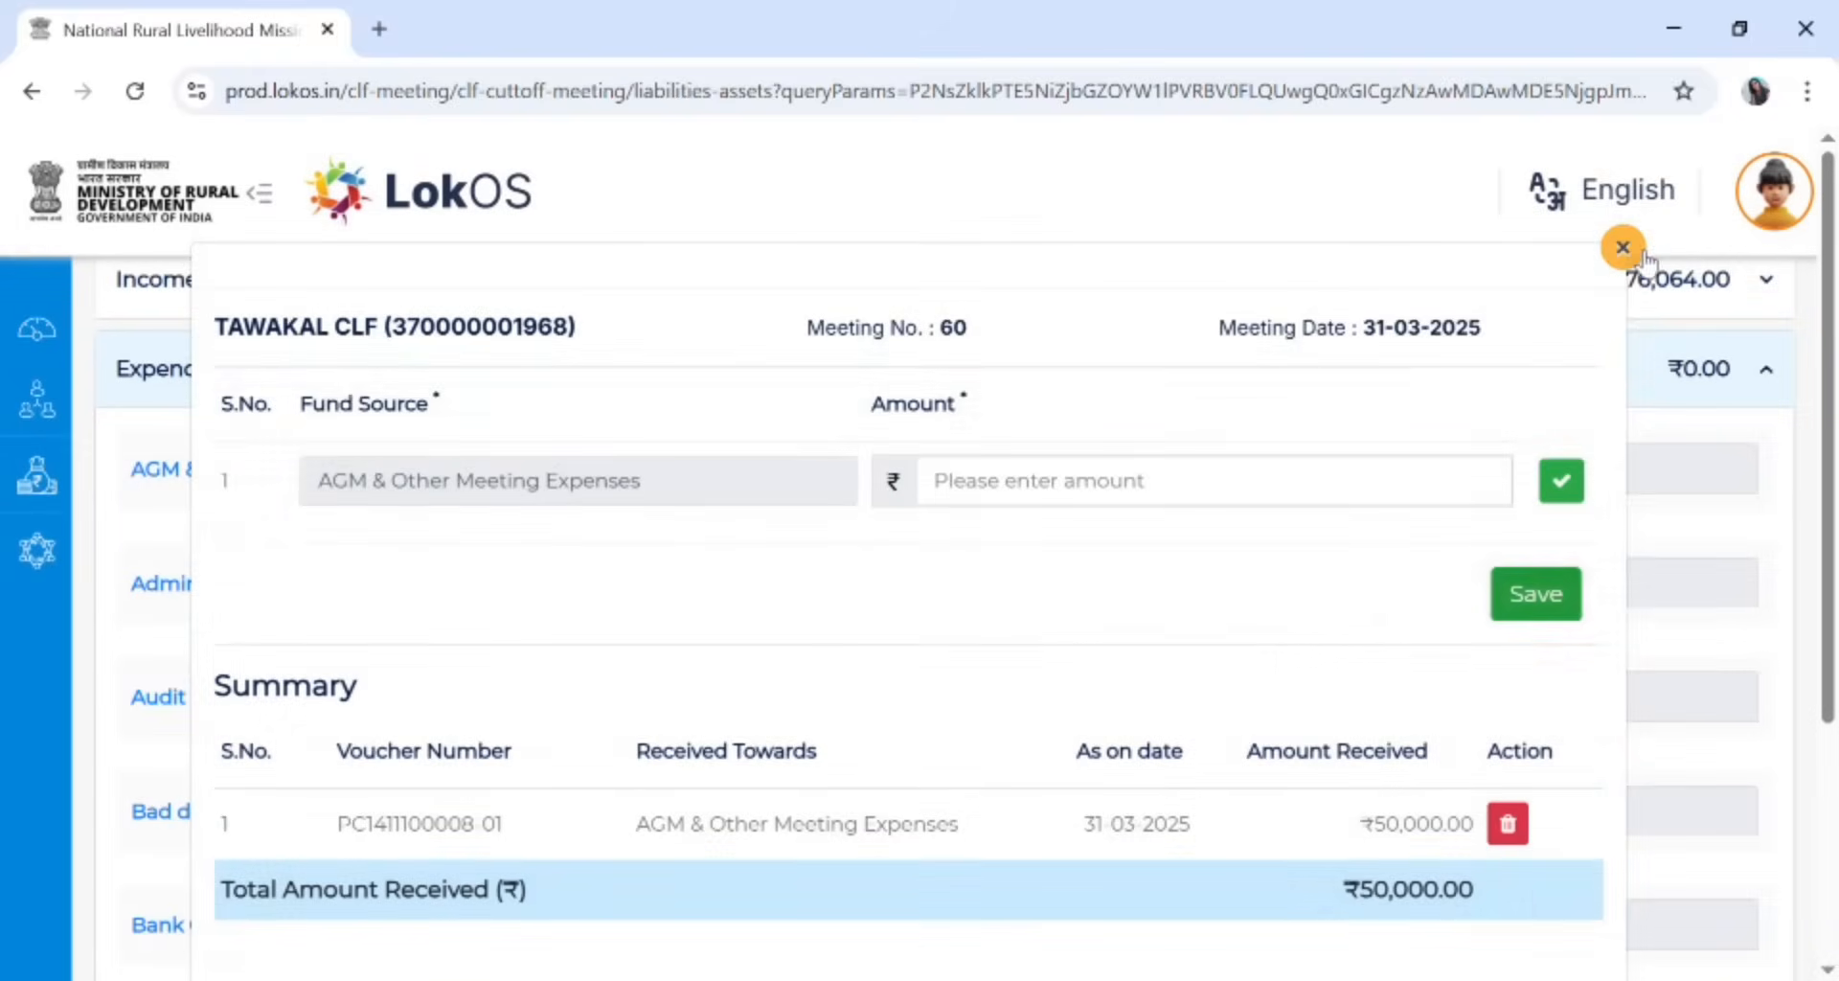
{"action": "left_click", "coordinate": [1621, 248]}
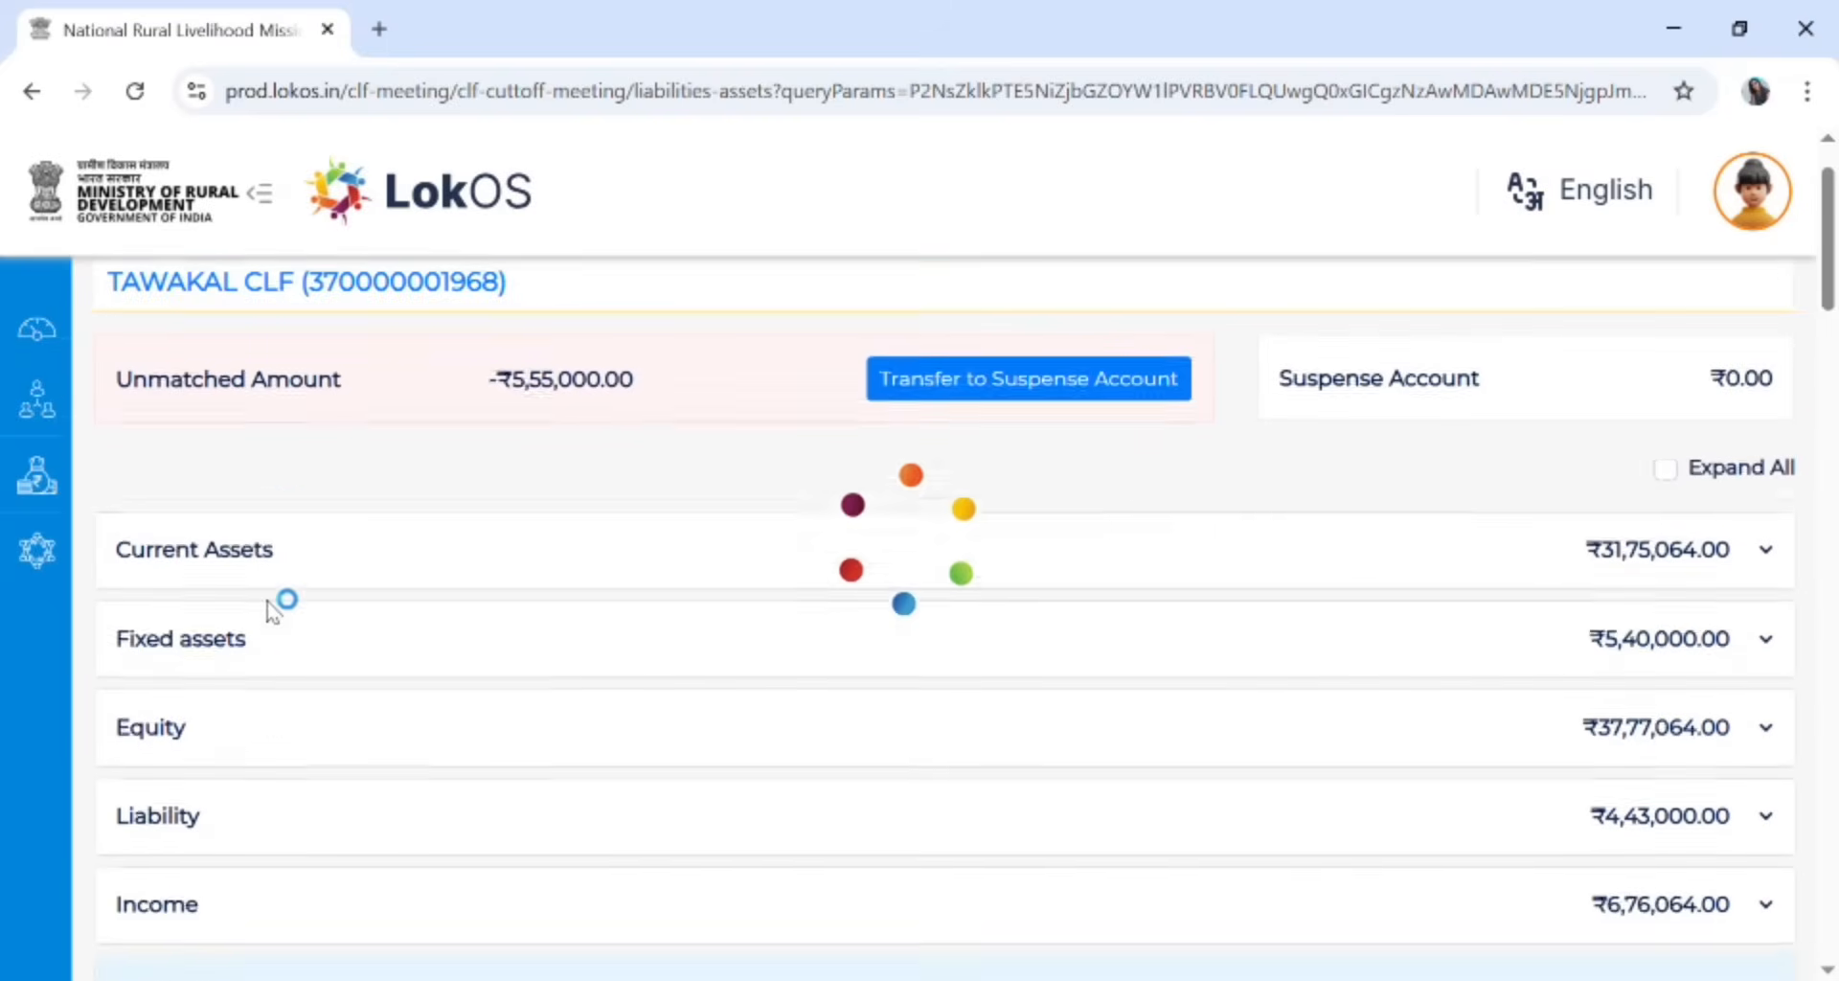
Record and save ₹6,700 for Admin / Utilities Expenses under Expenditure
{"action": "scroll", "coordinate": [273, 604], "scroll_direction": "down", "scroll_amount": 5}
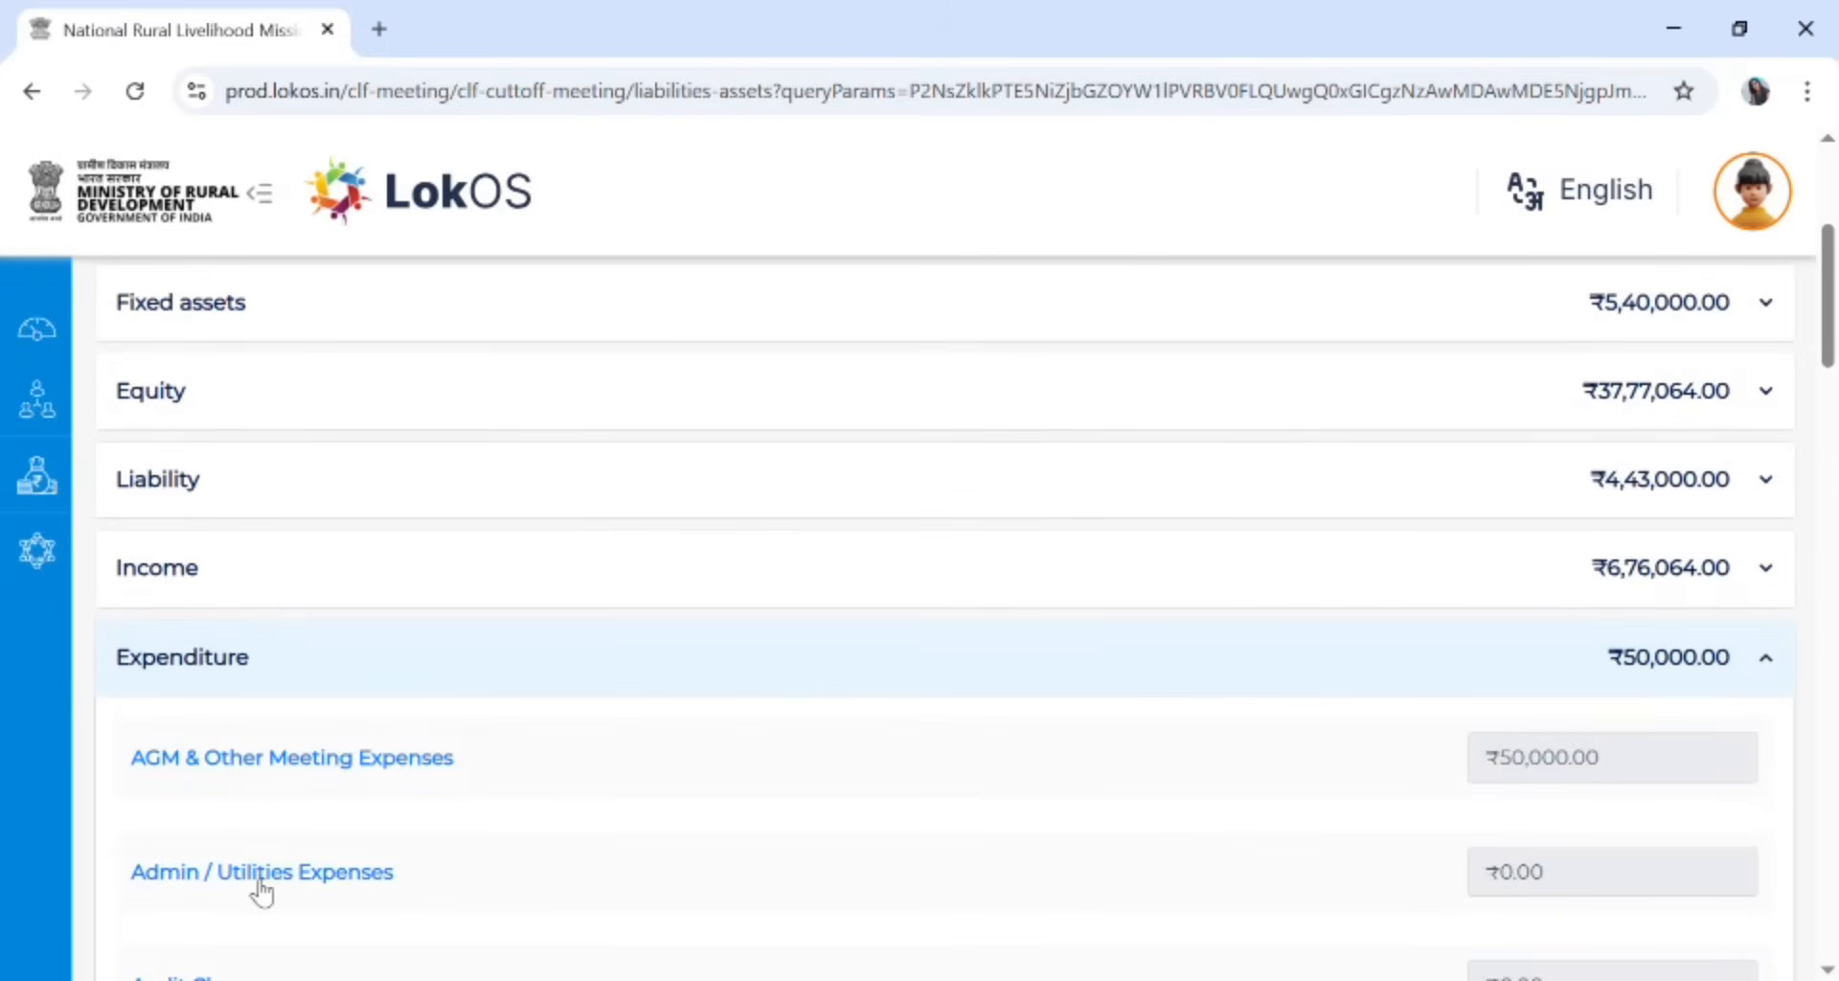
{"action": "left_click", "coordinate": [259, 882]}
{"action": "left_click", "coordinate": [1205, 491]}
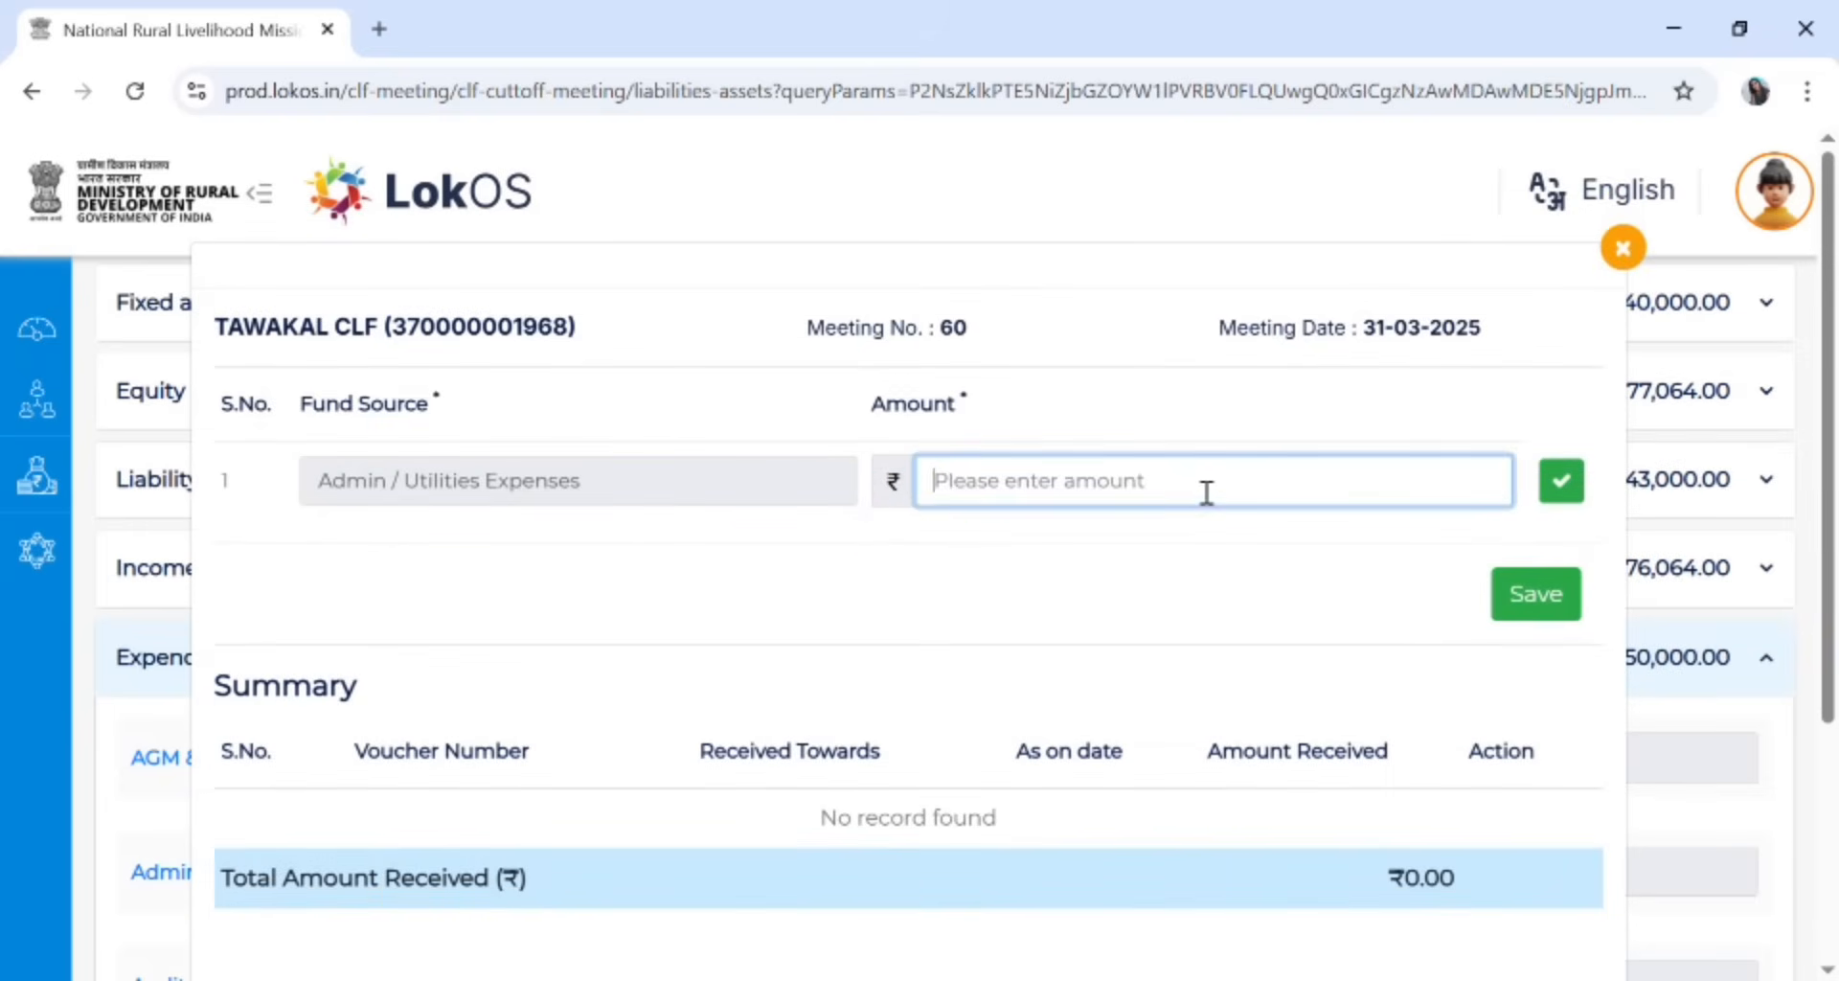
{"action": "type", "text": "6,700"}
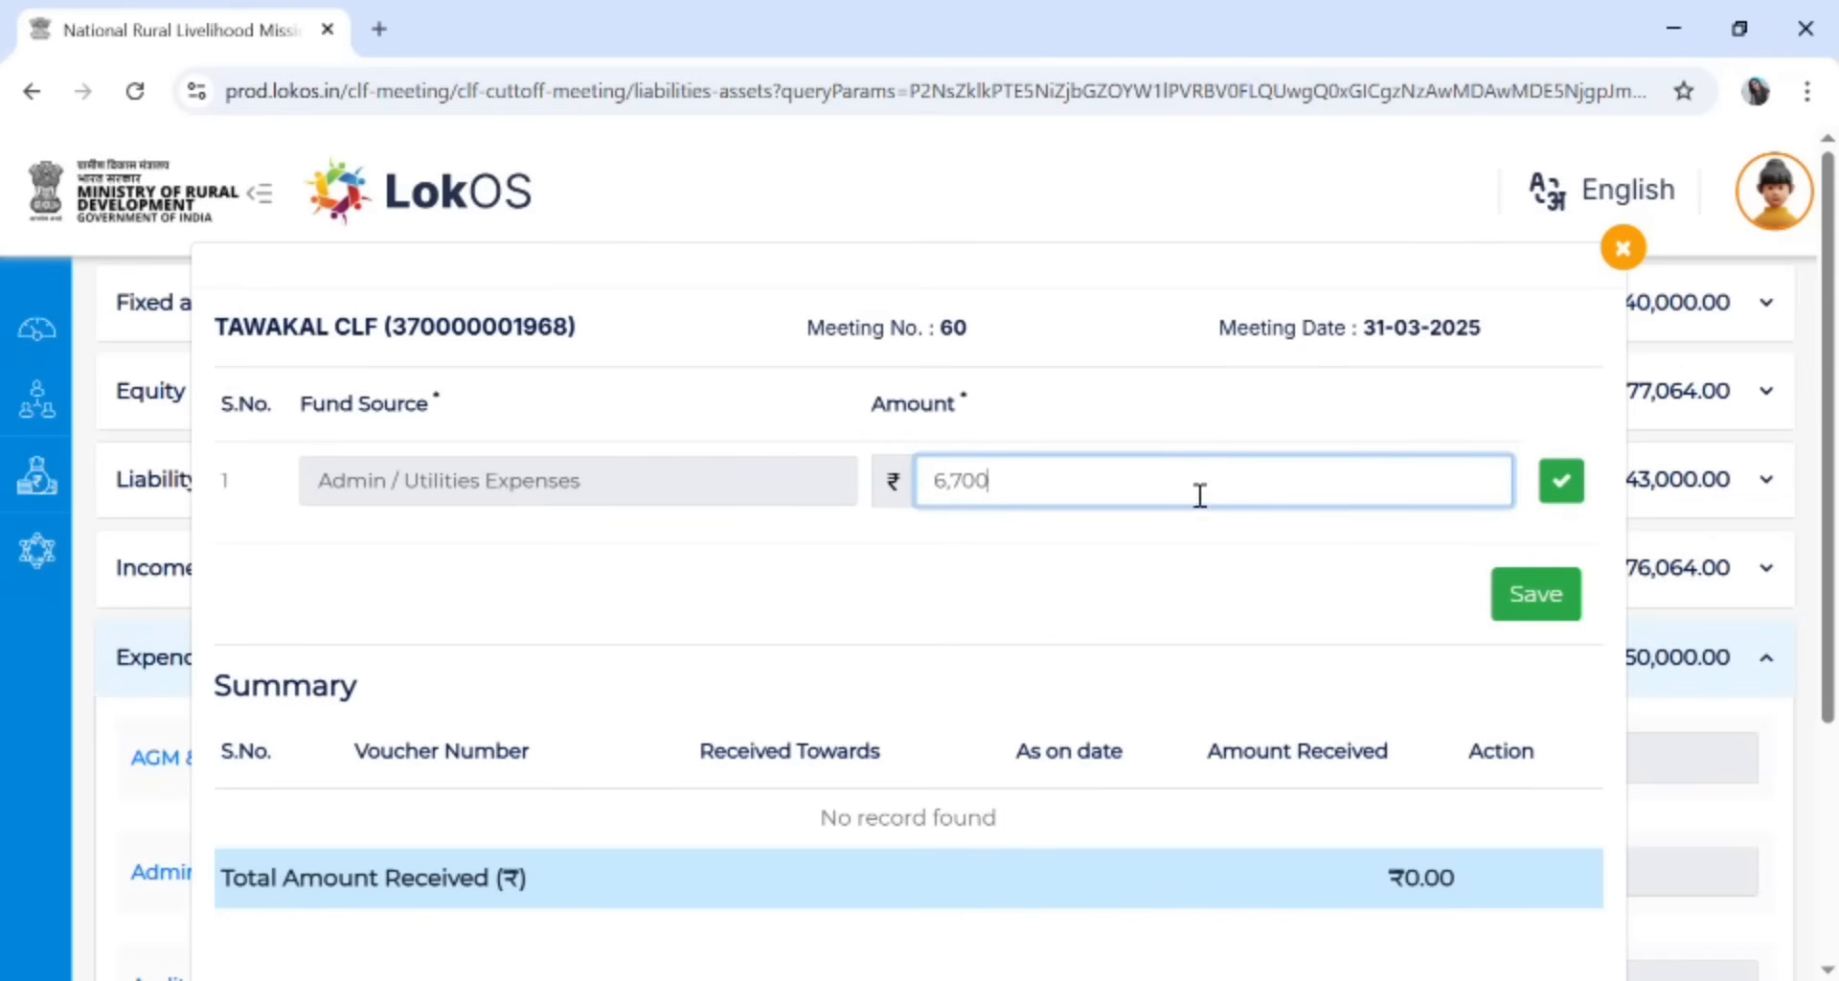
{"action": "left_click", "coordinate": [1561, 481]}
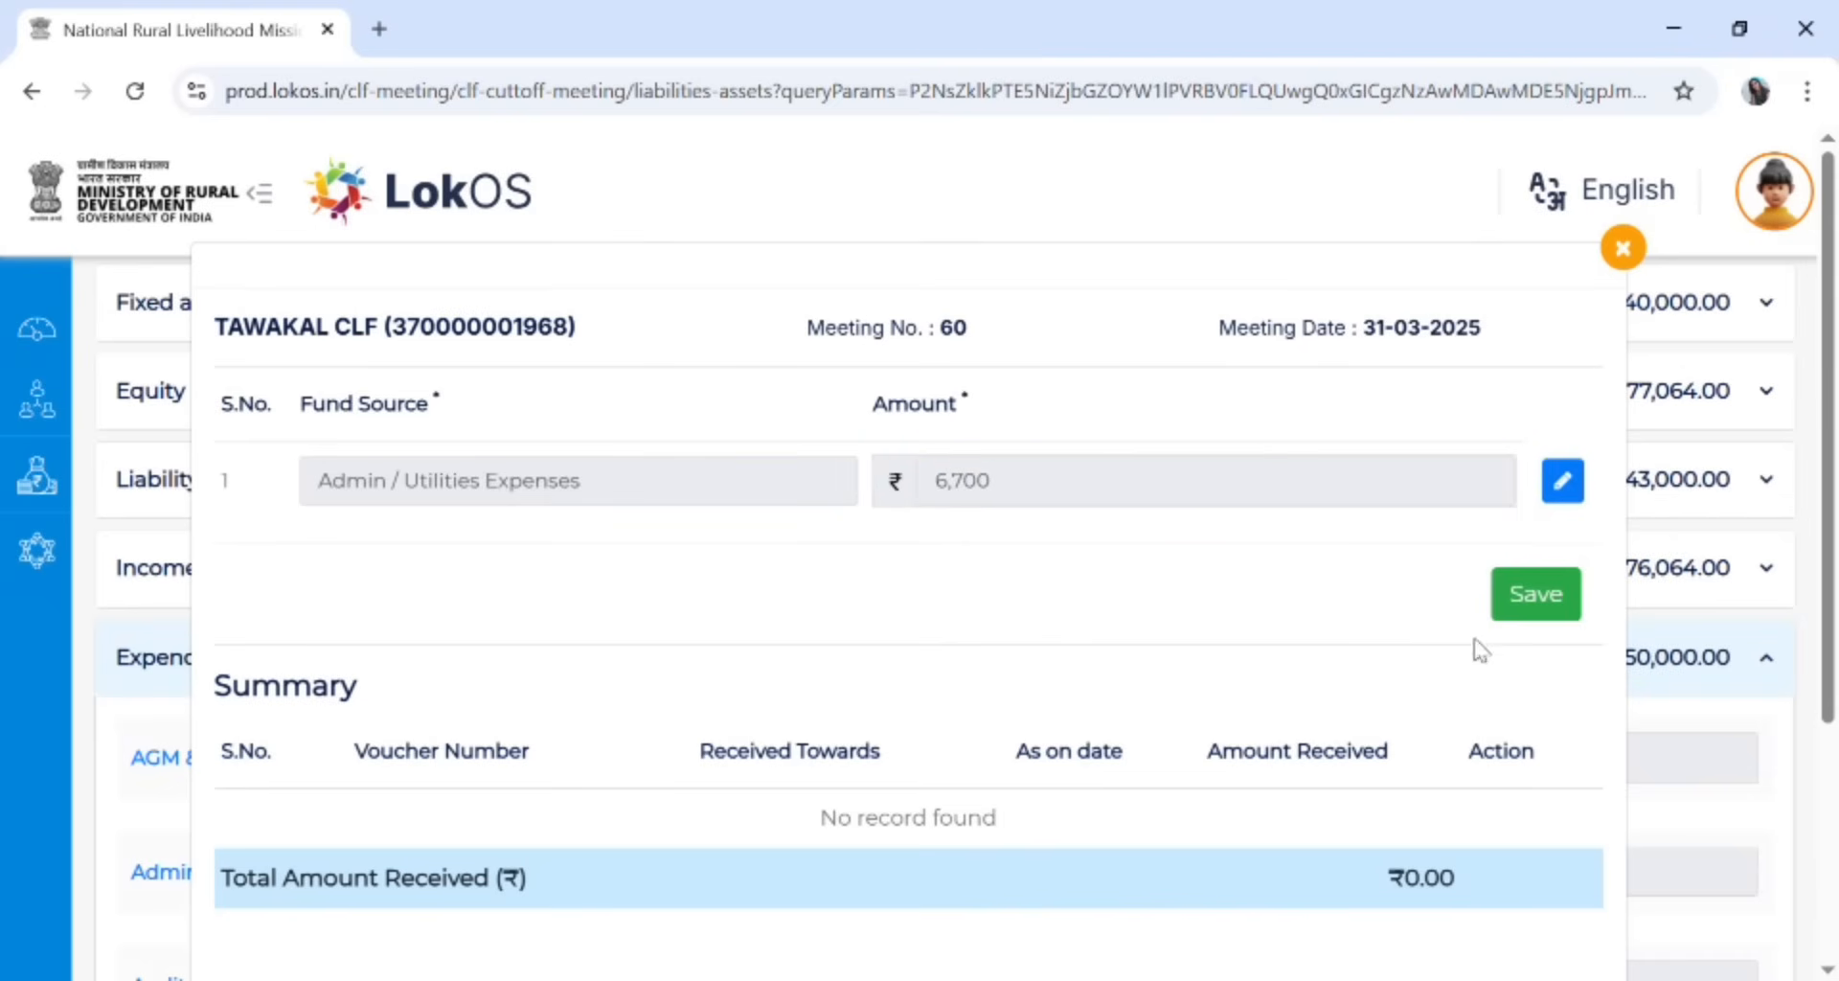
{"action": "left_click", "coordinate": [1552, 611]}
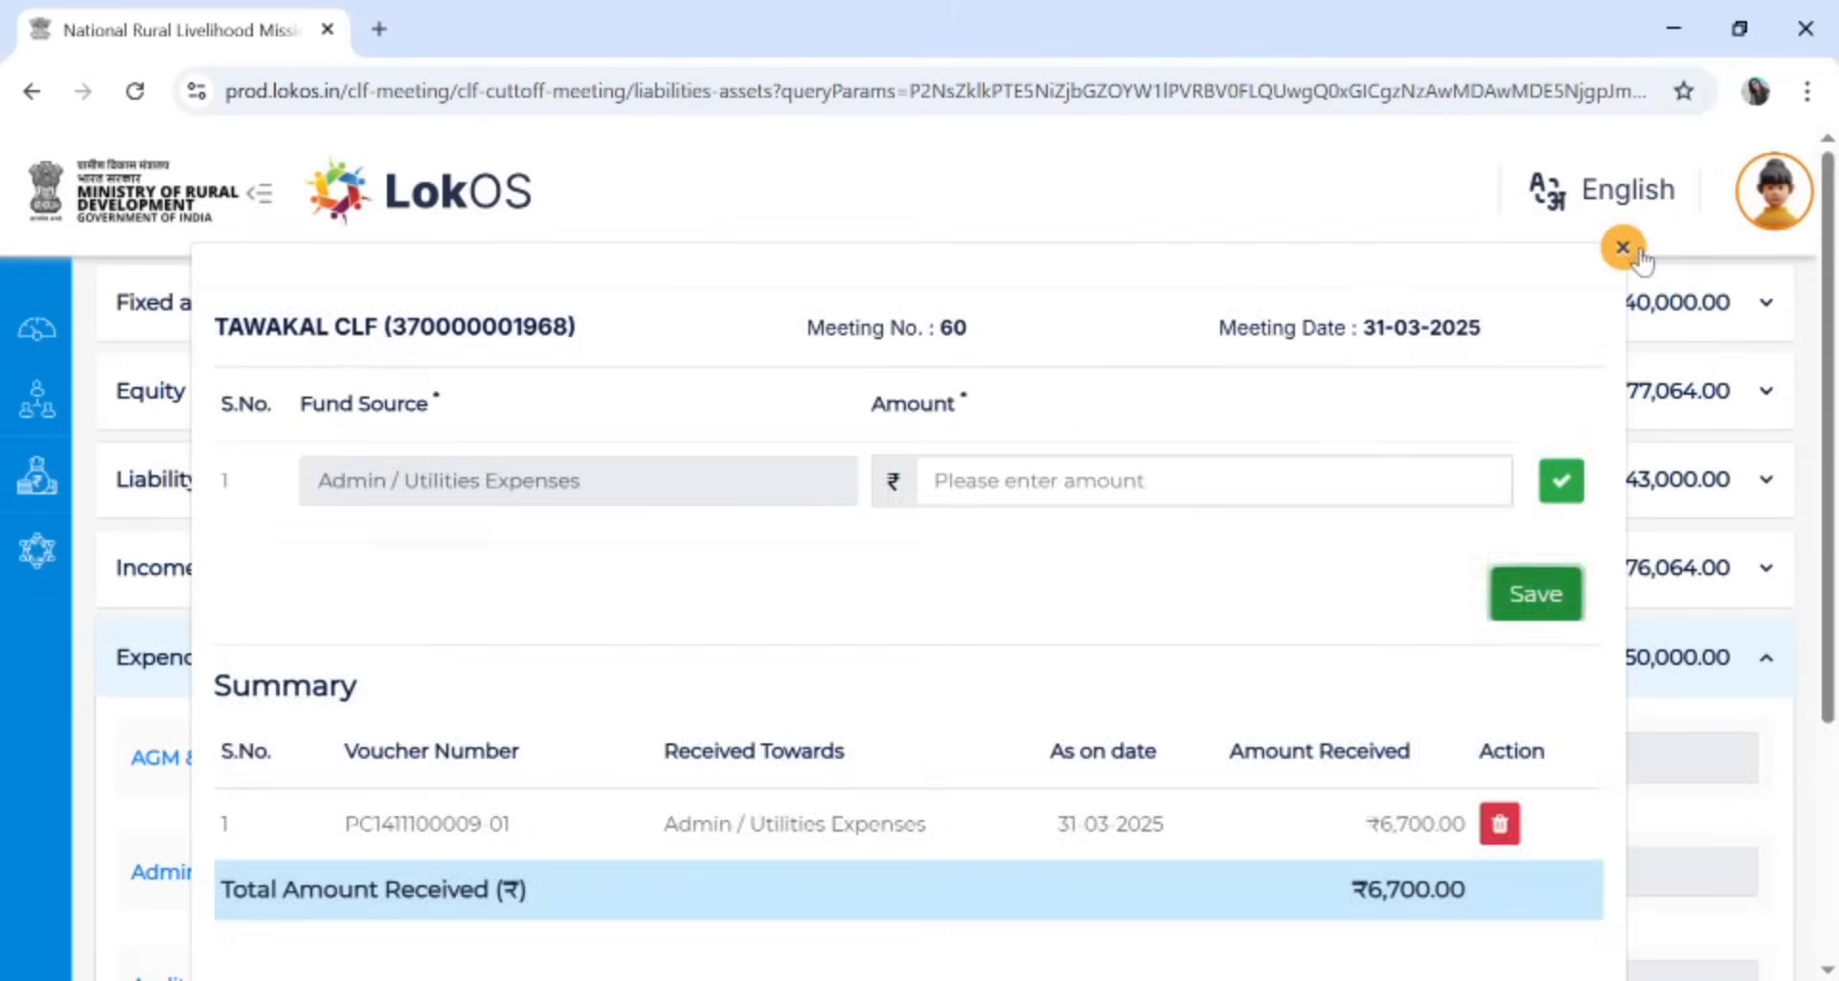
{"action": "left_click", "coordinate": [1629, 246]}
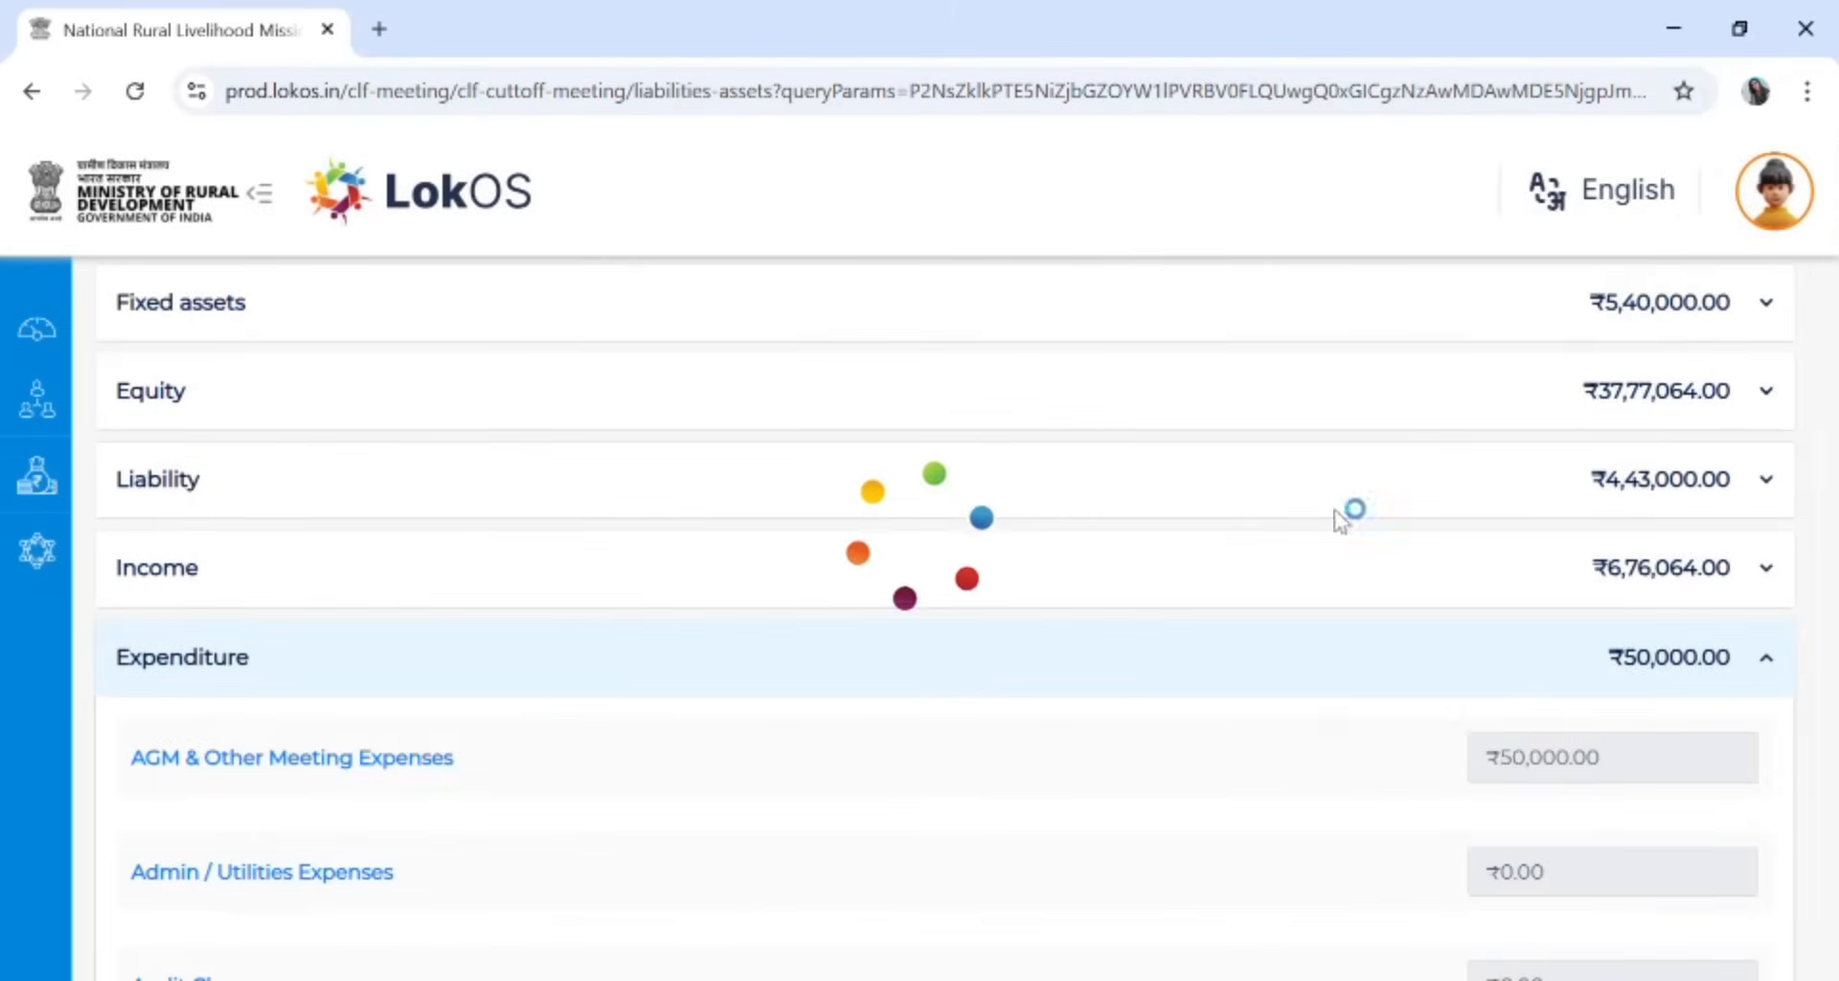
Record and save ₹15,600 for Audit Charges under Expenditure
{"action": "scroll", "coordinate": [574, 805], "scroll_direction": "down", "scroll_amount": 3}
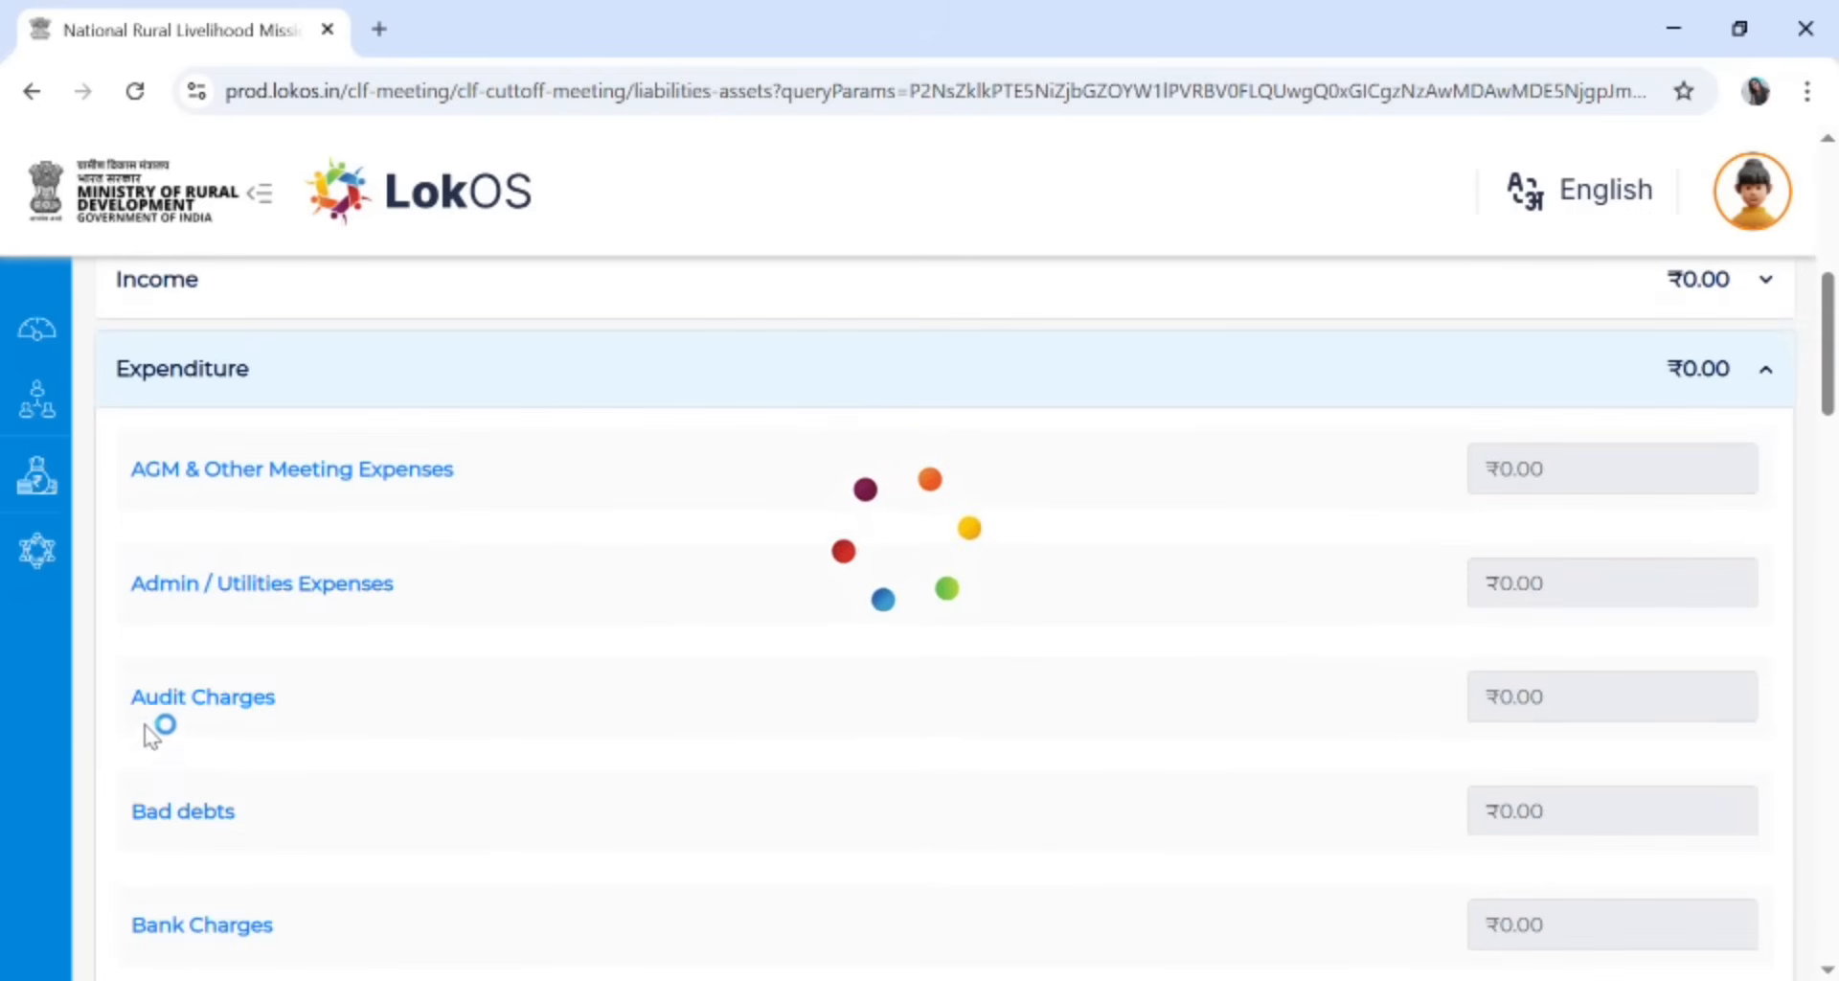
{"action": "left_click", "coordinate": [237, 708]}
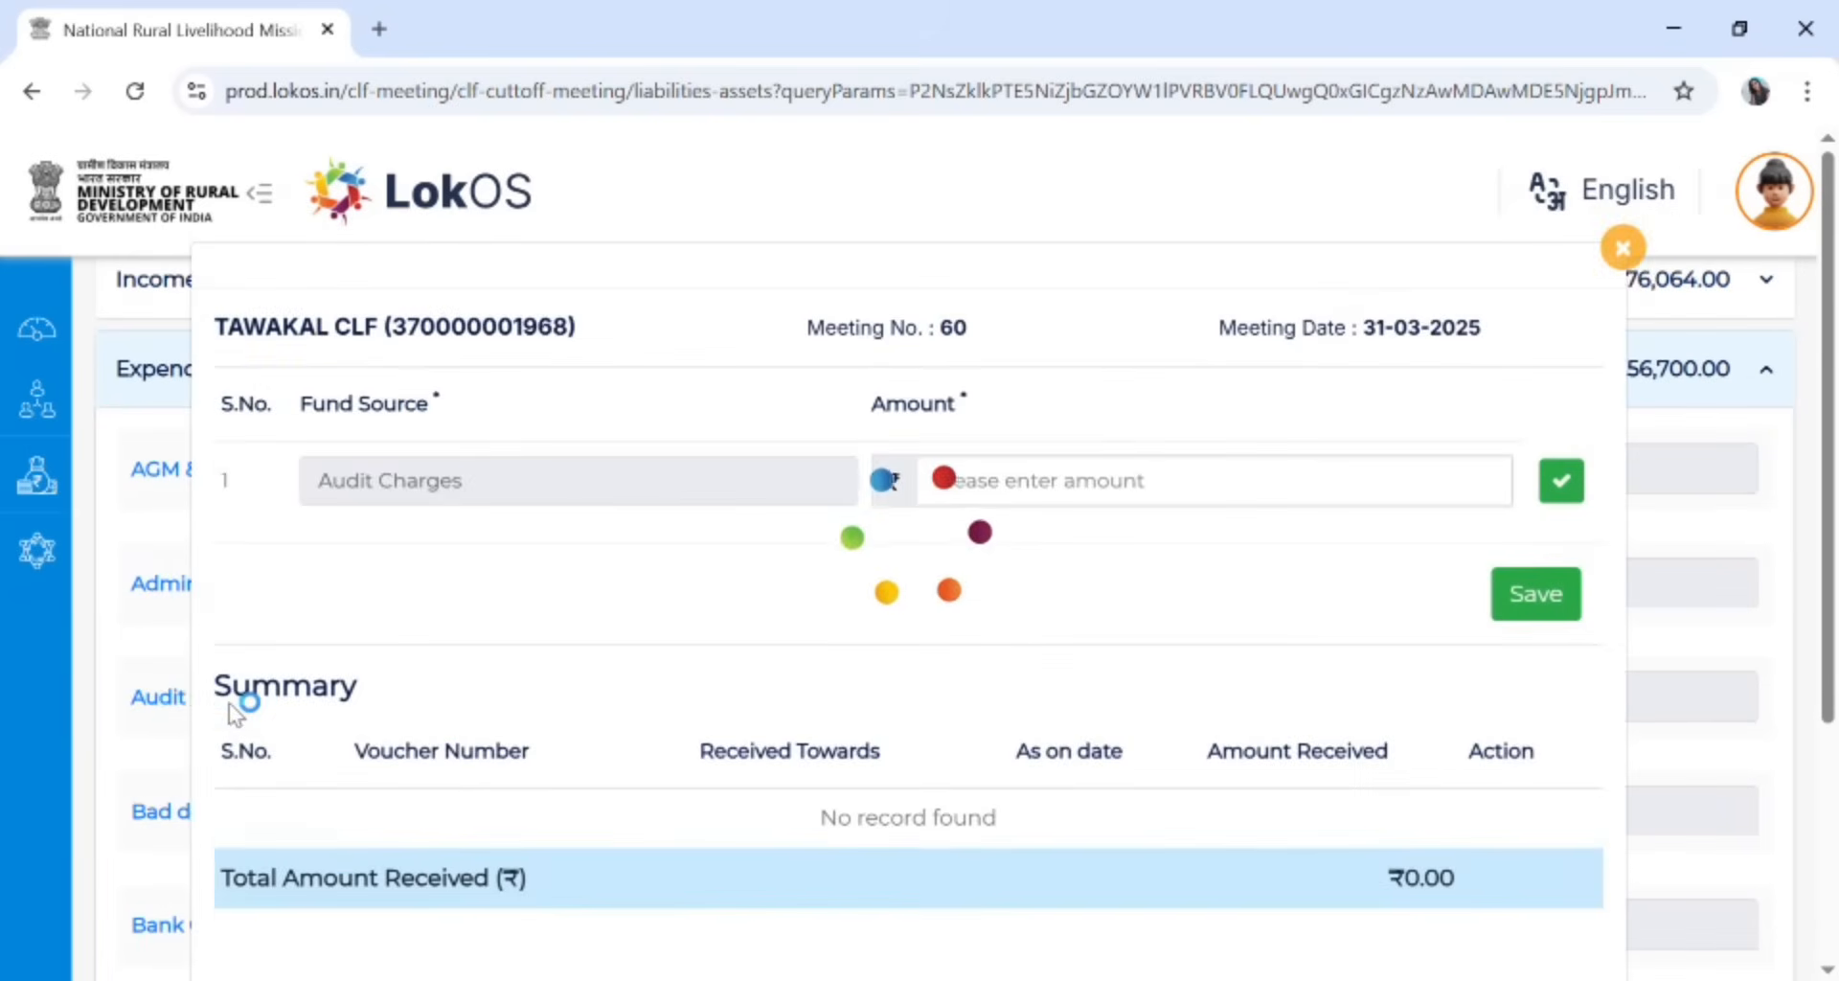
{"action": "left_click", "coordinate": [1301, 494]}
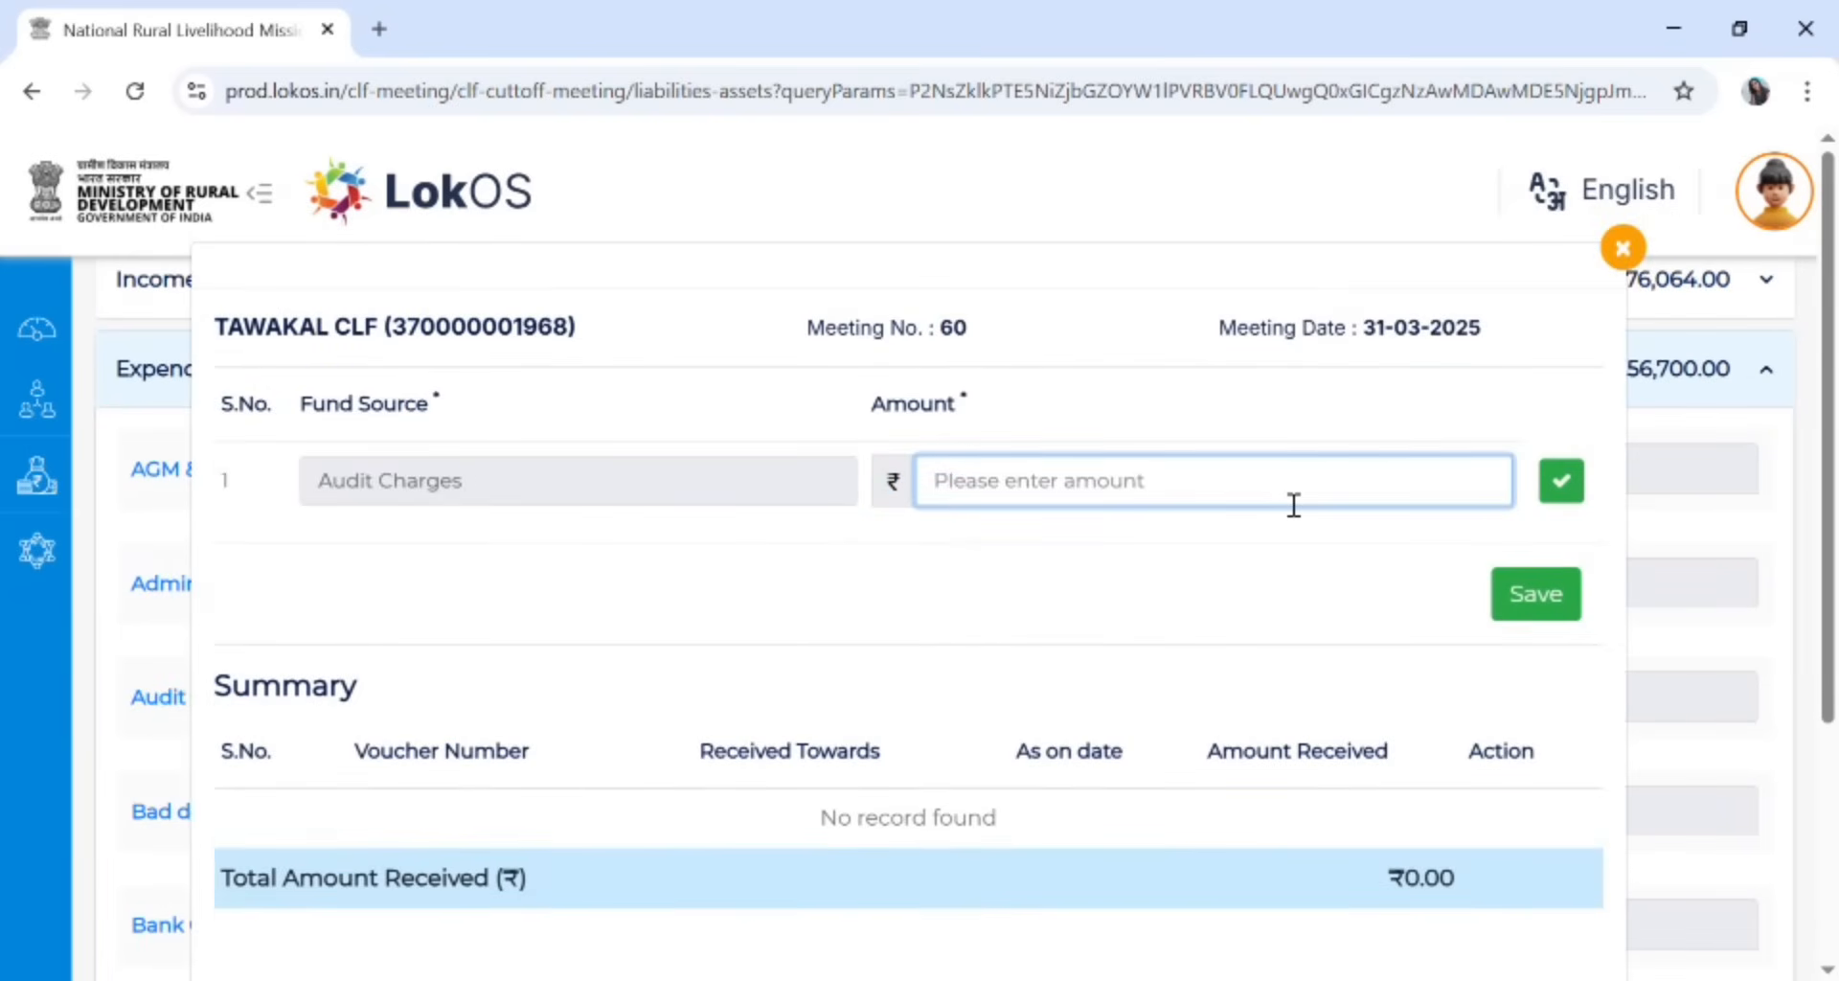
{"action": "type", "text": "560"}
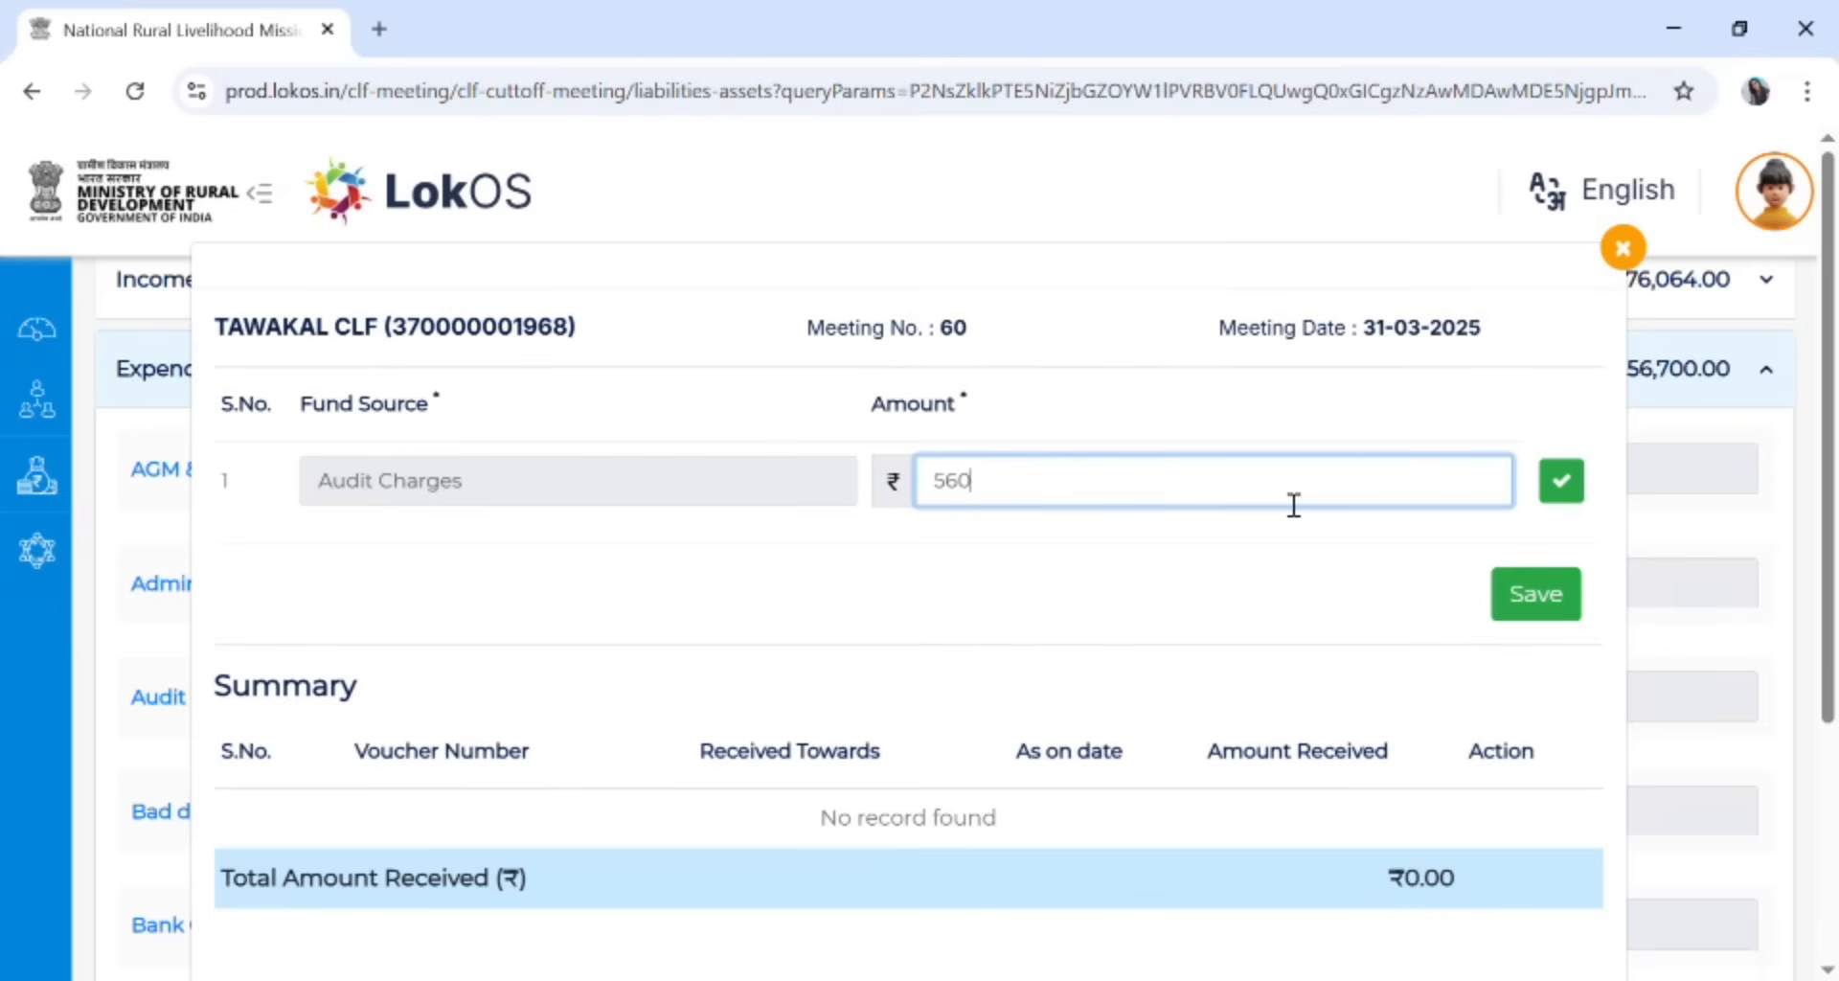
{"action": "key", "text": "BackSpace"}
{"action": "key", "text": "BackSpace"}
{"action": "key", "text": "BackSpace"}
{"action": "type", "text": "1"}
{"action": "left_click", "coordinate": [1565, 486]}
{"action": "left_click", "coordinate": [1518, 598]}
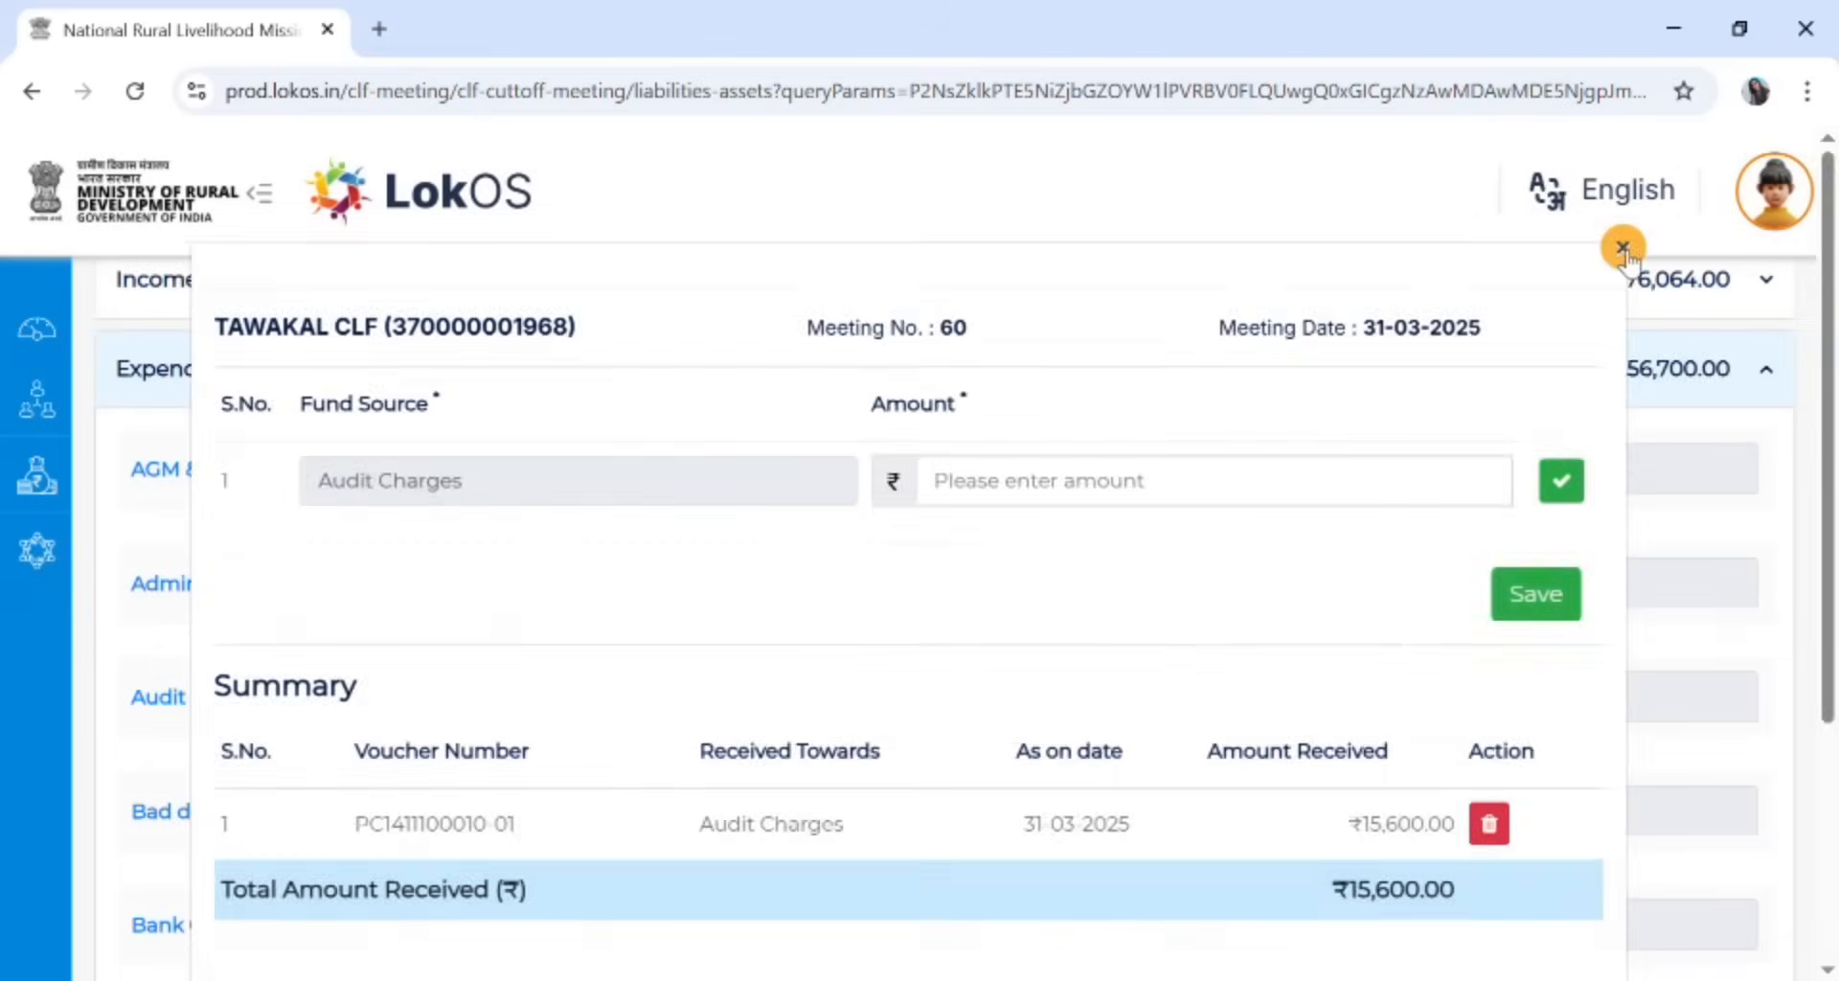
{"action": "left_click", "coordinate": [1621, 248]}
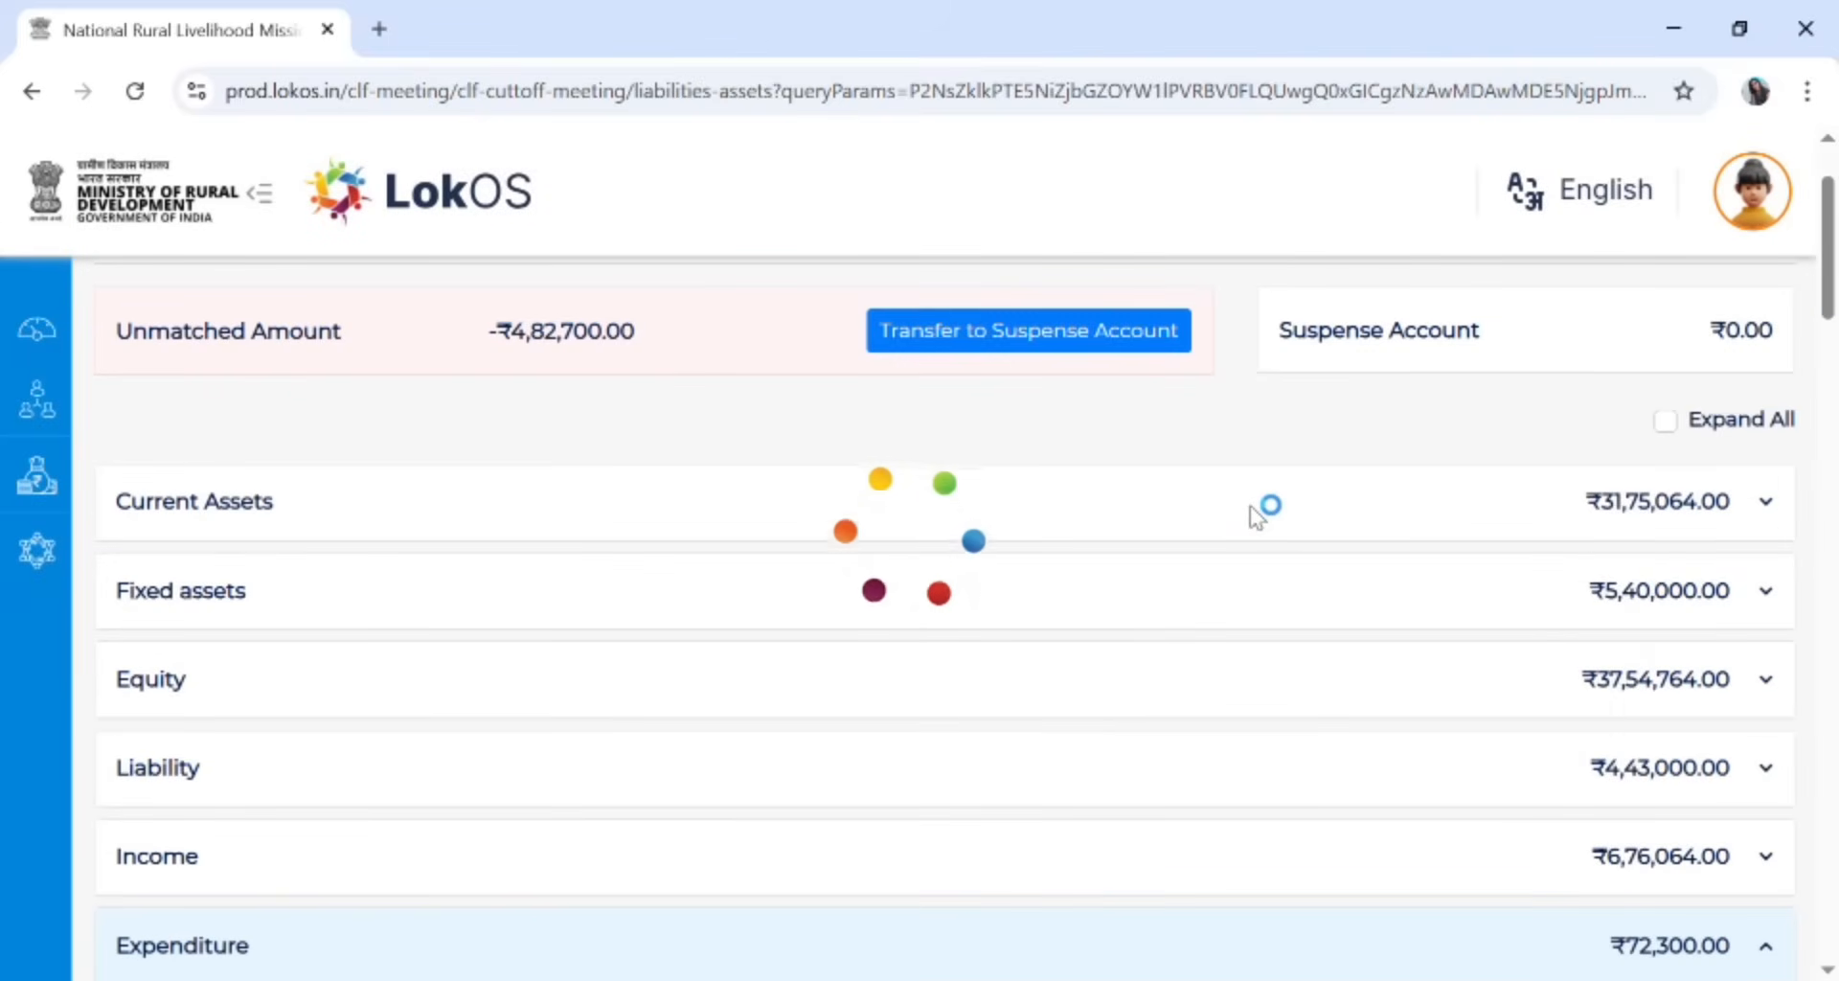
Record and save ₹3,400 for Bank Charges under Expenditure
{"action": "scroll", "coordinate": [1263, 507], "scroll_direction": "down", "scroll_amount": 2}
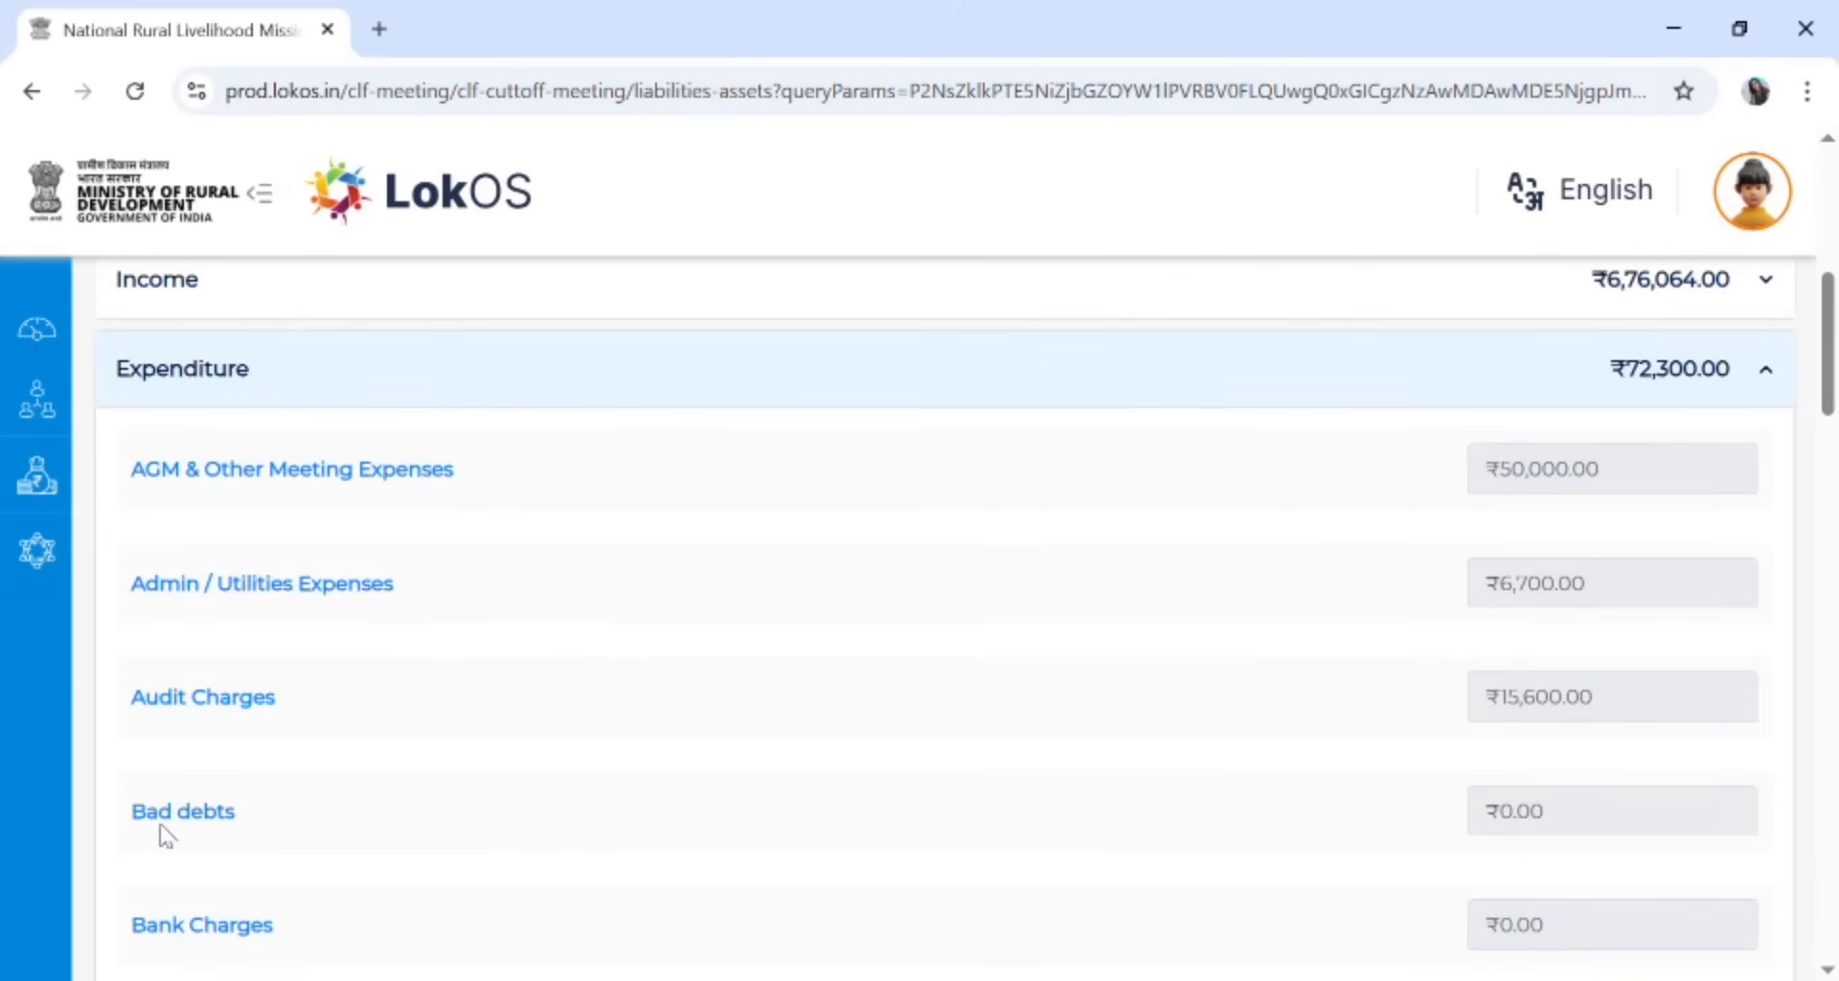
{"action": "scroll", "coordinate": [251, 831], "scroll_direction": "down", "scroll_amount": 1}
{"action": "left_click", "coordinate": [220, 791]}
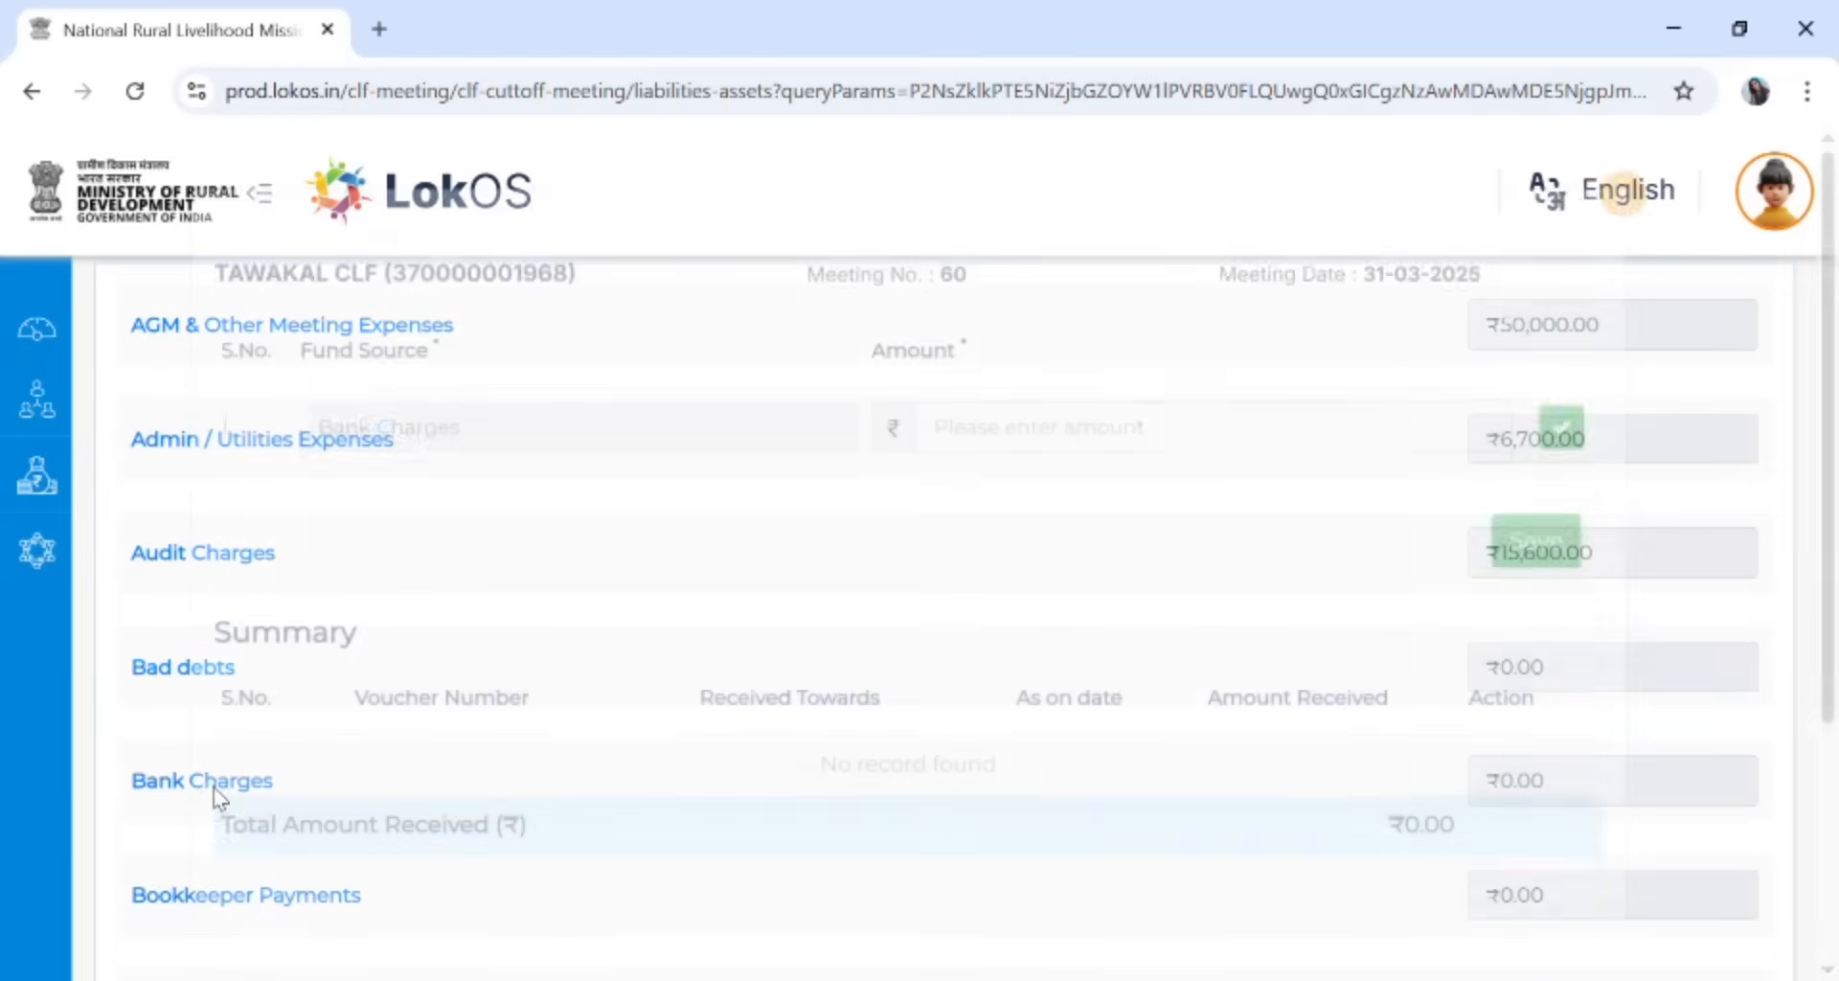
{"action": "left_click", "coordinate": [1223, 481]}
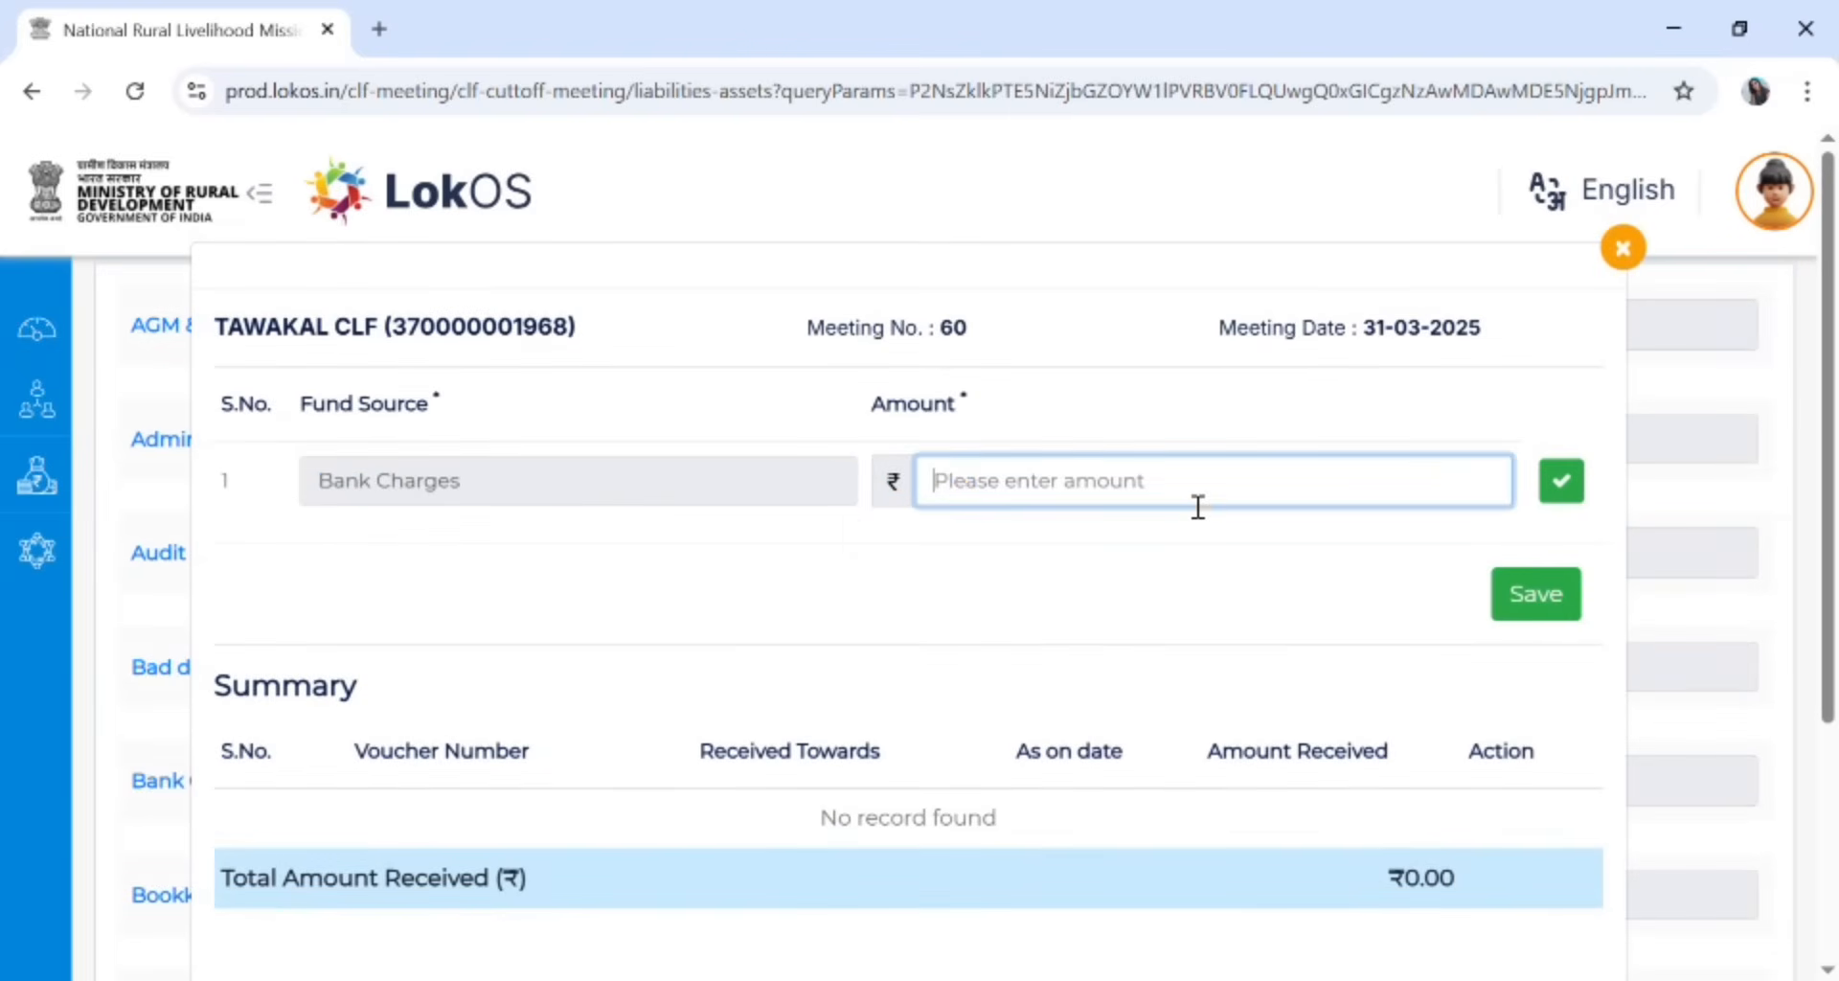
{"action": "type", "text": "3,4"}
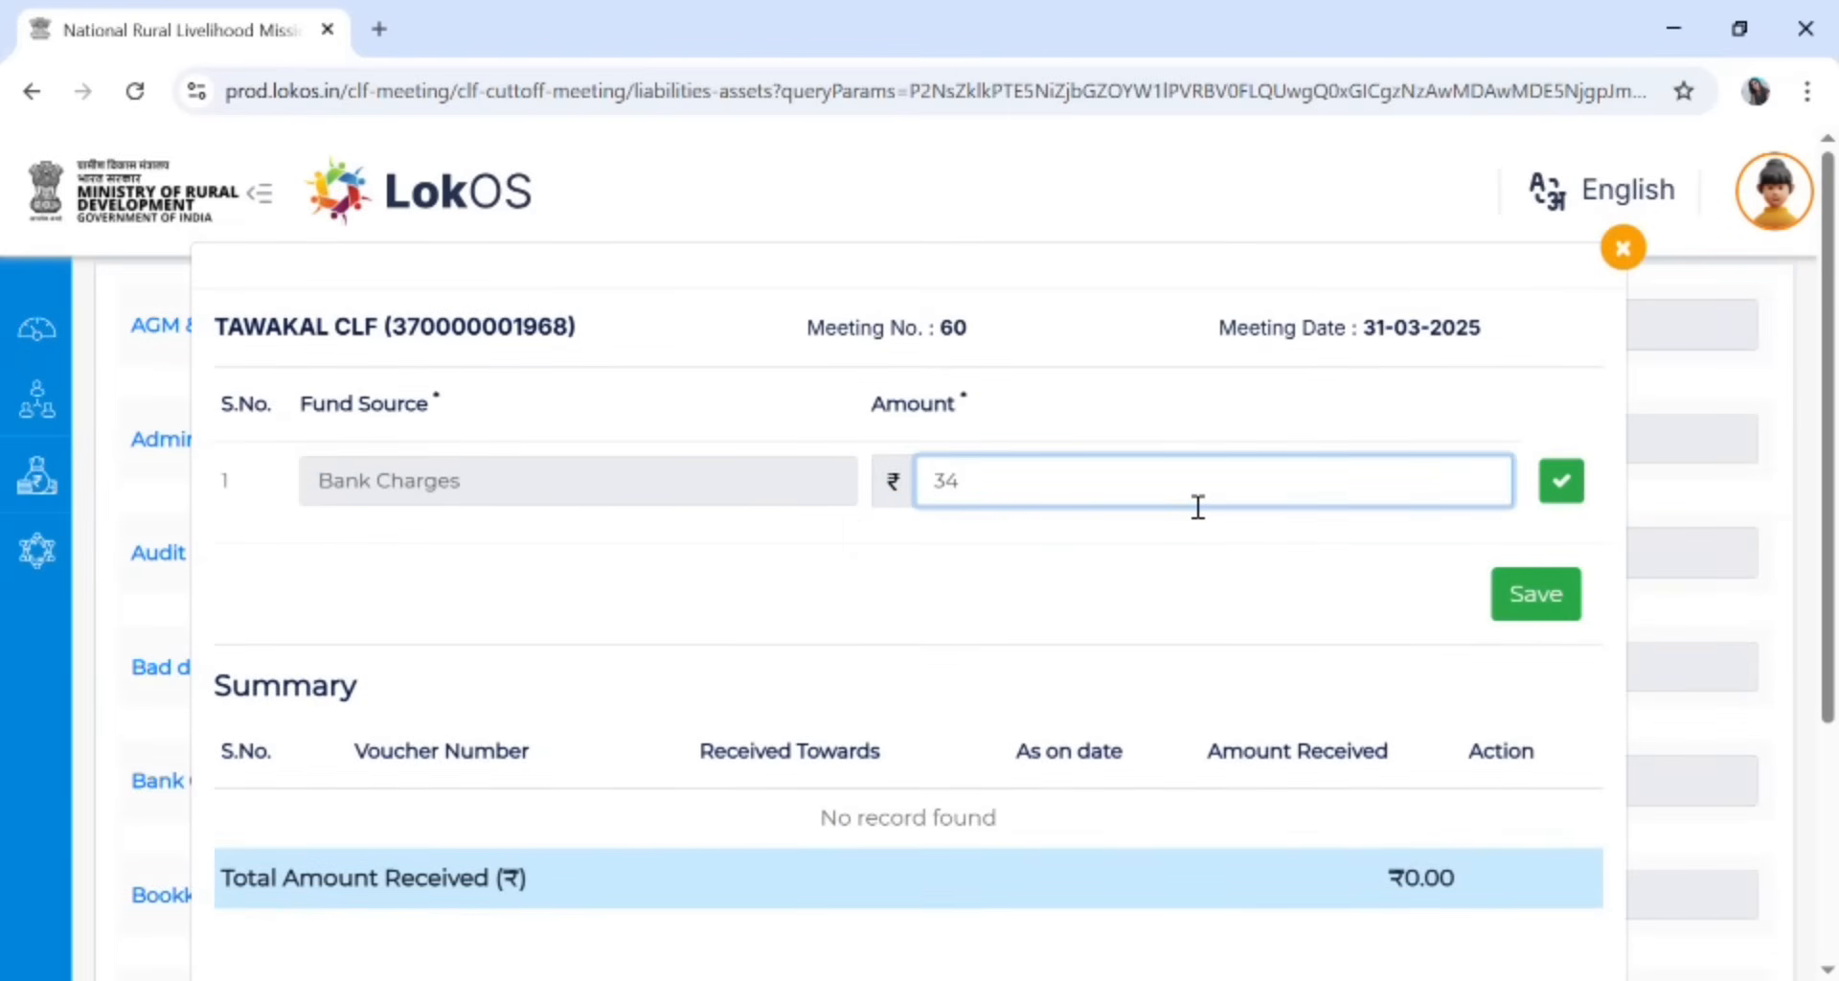
{"action": "type", "text": "00"}
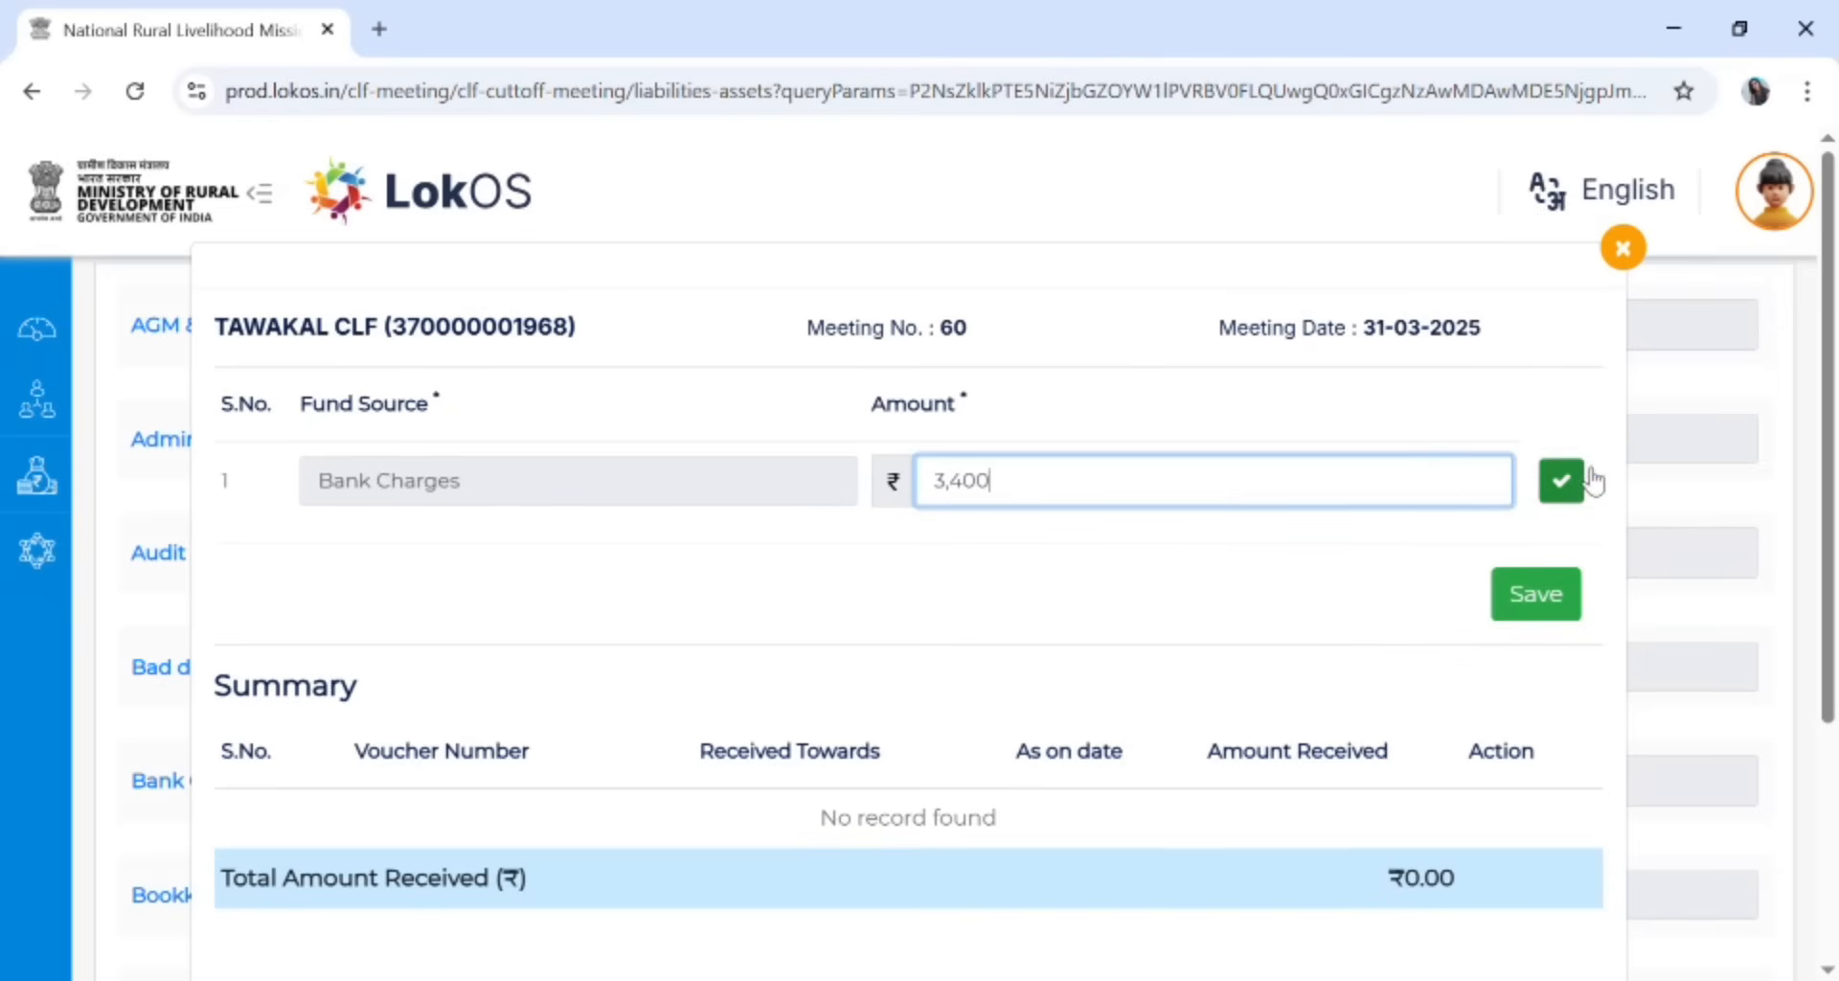
{"action": "left_click", "coordinate": [1566, 482]}
{"action": "left_click", "coordinate": [1567, 605]}
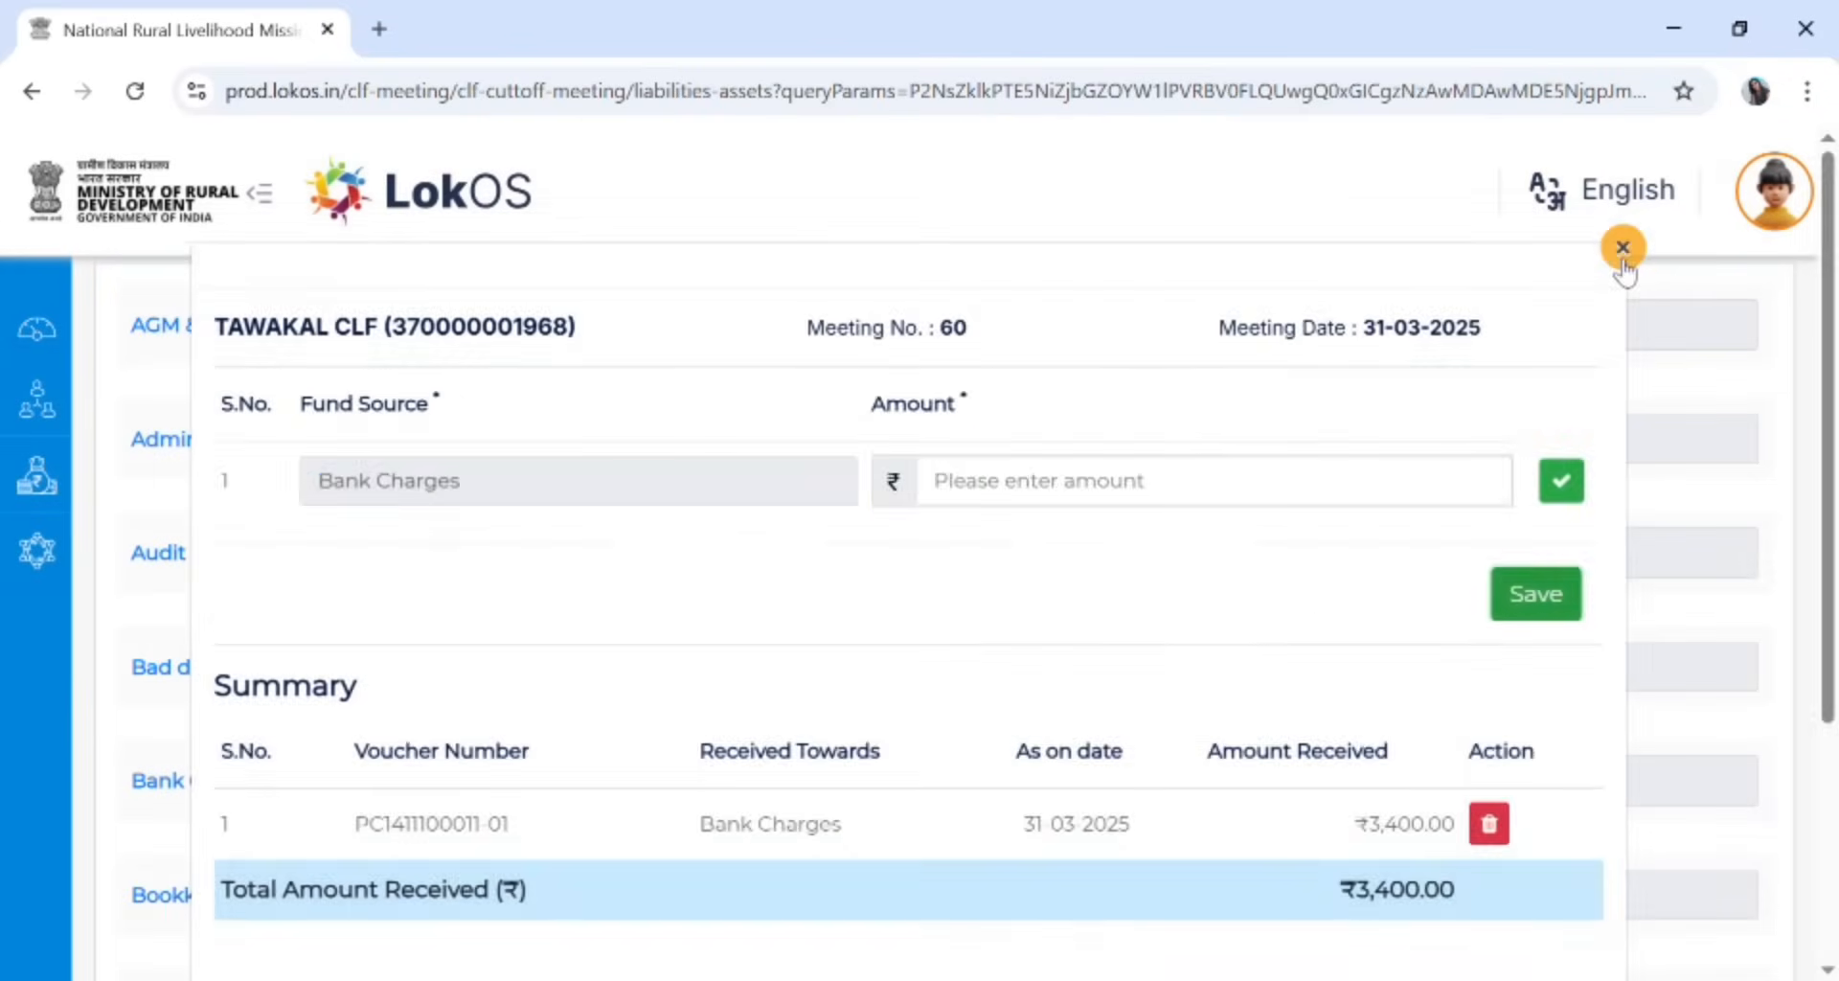
{"action": "left_click", "coordinate": [1622, 248]}
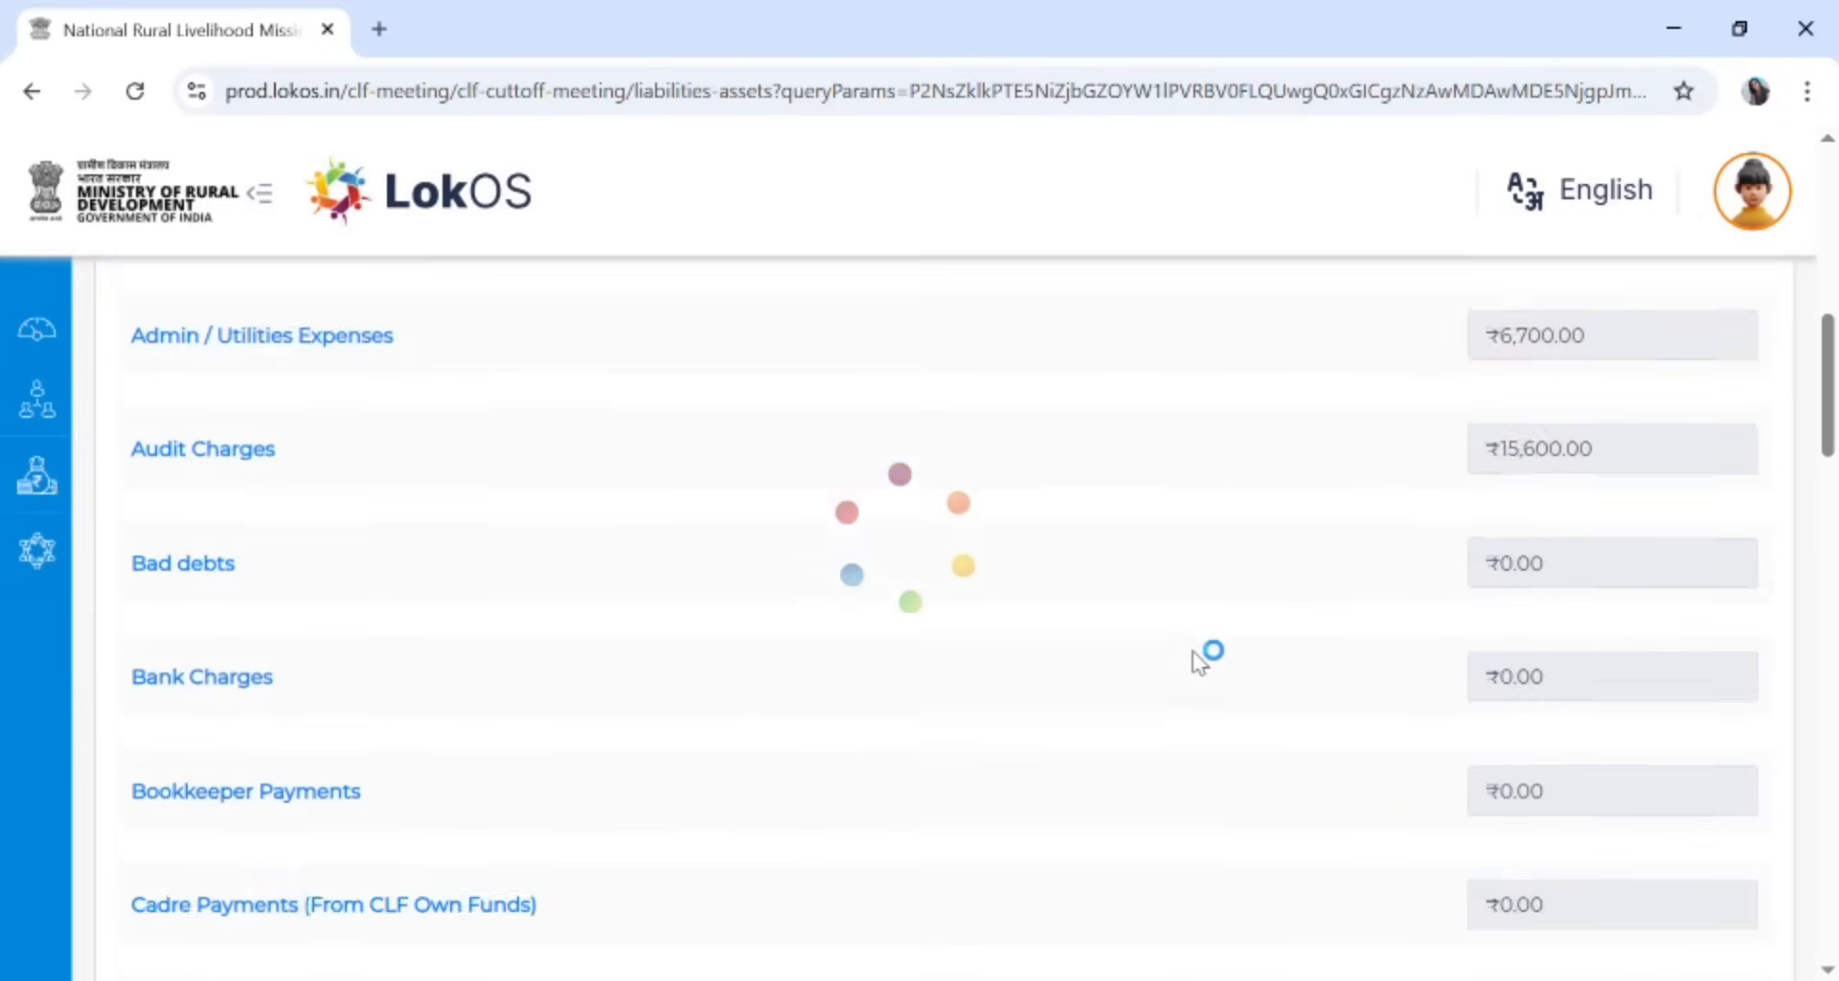
Record and save ₹50,000 for Bookkeeper Payments under Expenditure
{"action": "scroll", "coordinate": [1199, 661], "scroll_direction": "down", "scroll_amount": 3}
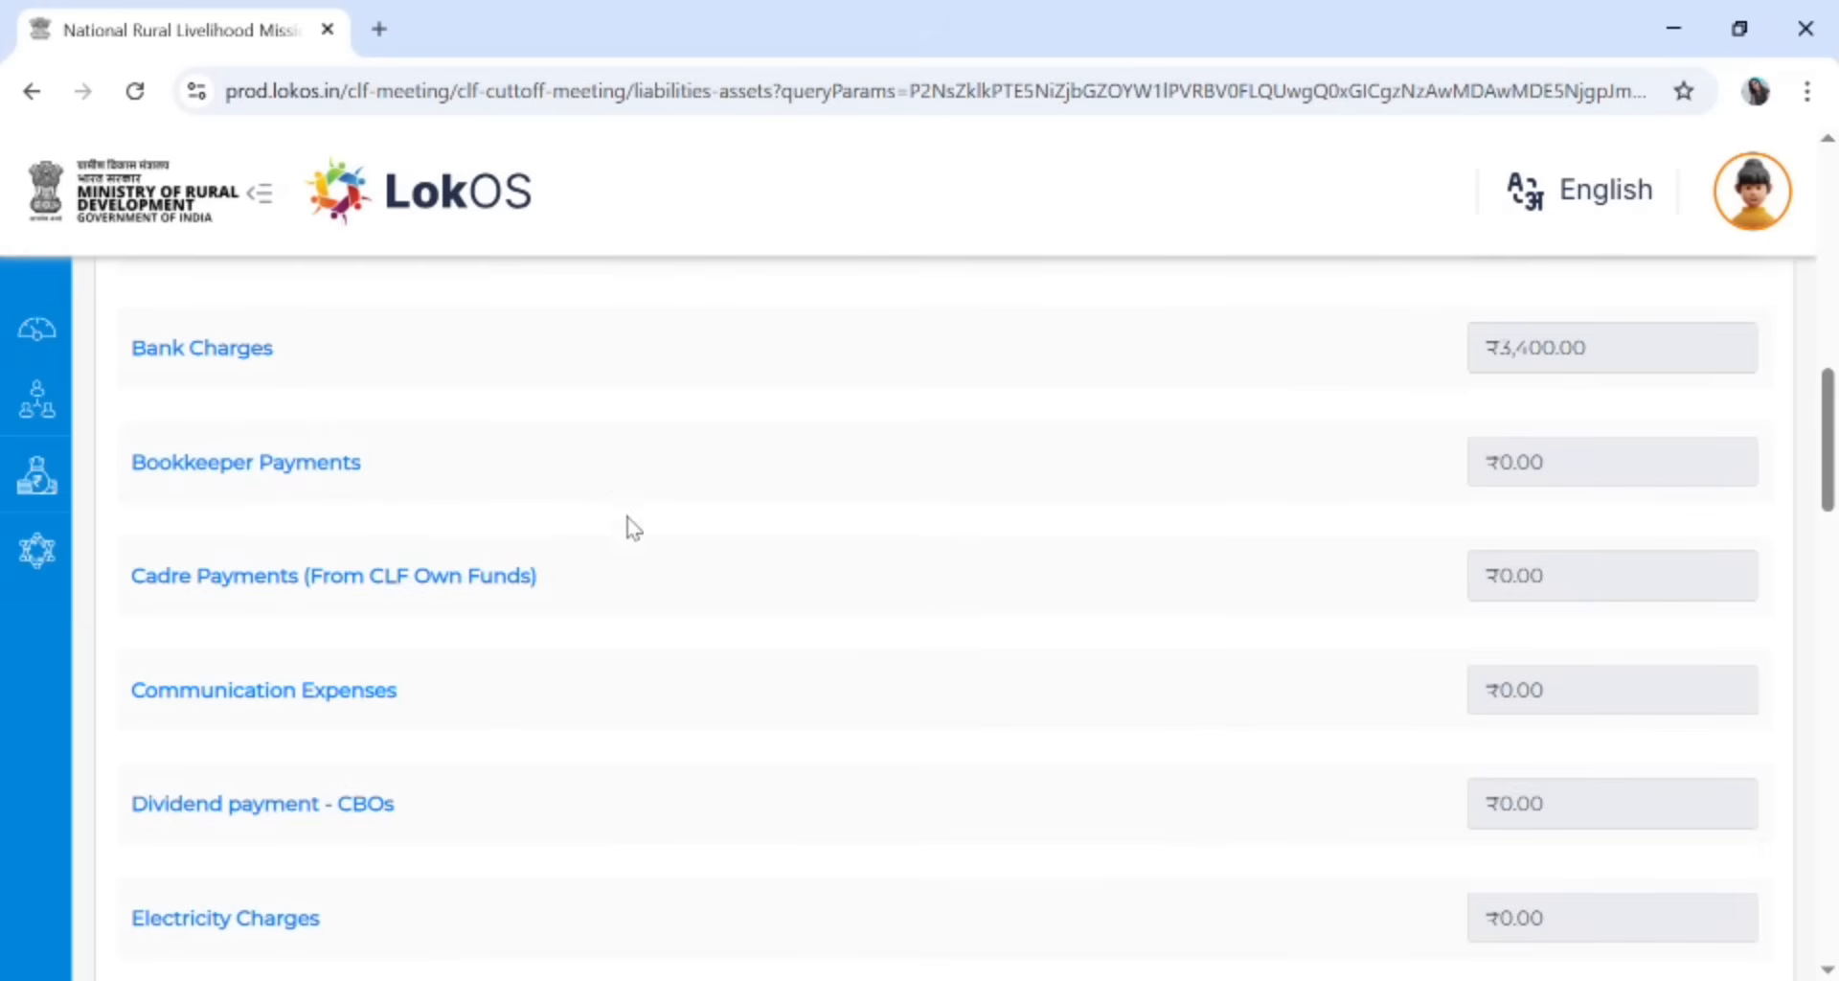
{"action": "left_click", "coordinate": [216, 469]}
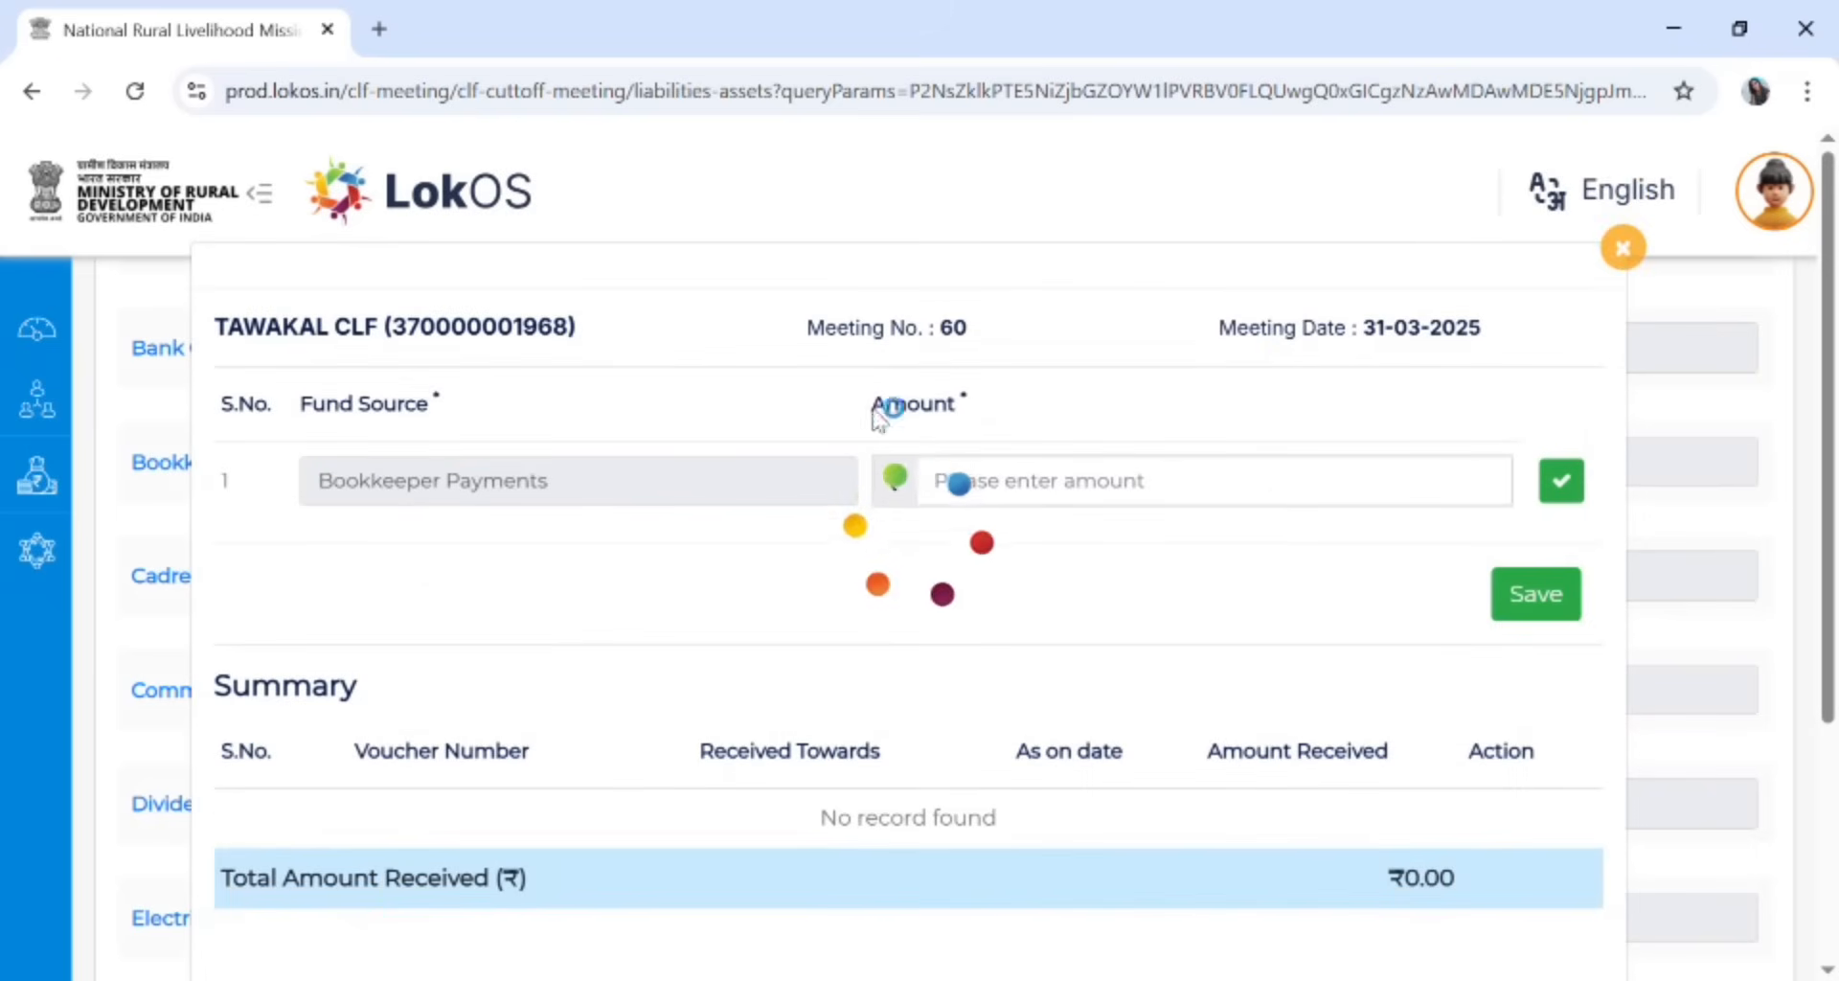
{"action": "left_click", "coordinate": [1257, 497]}
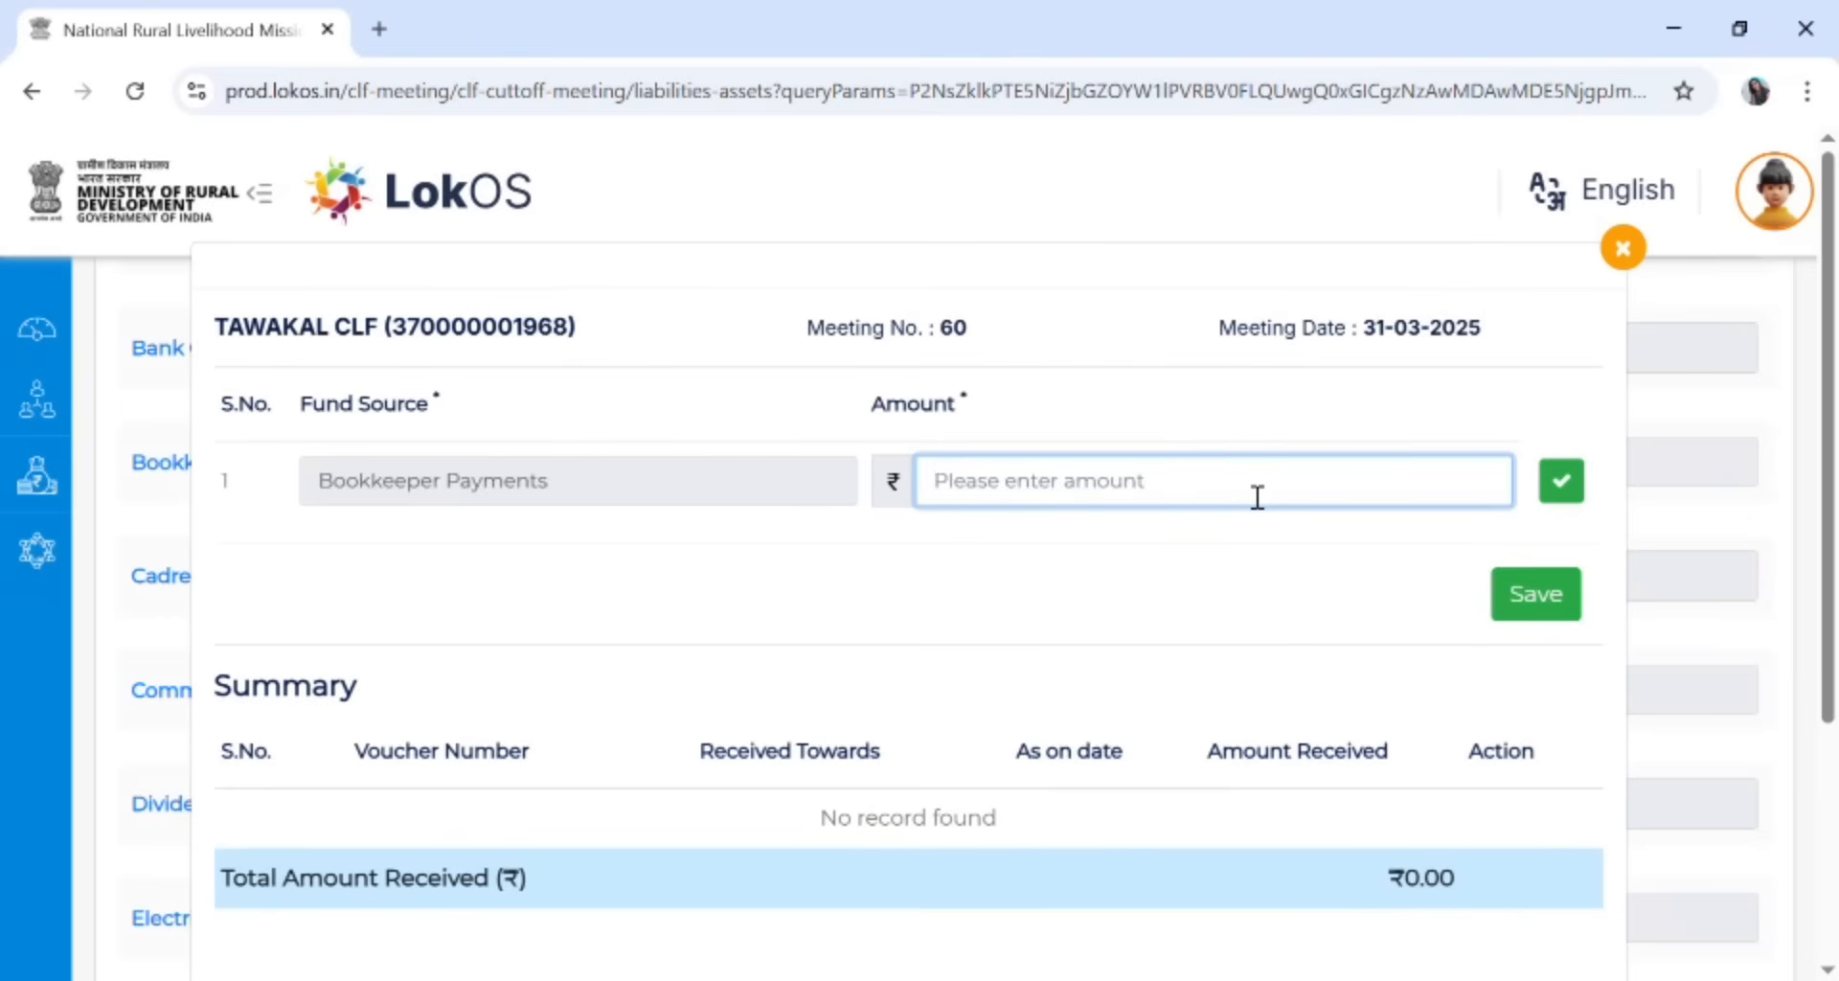
{"action": "type", "text": "5"}
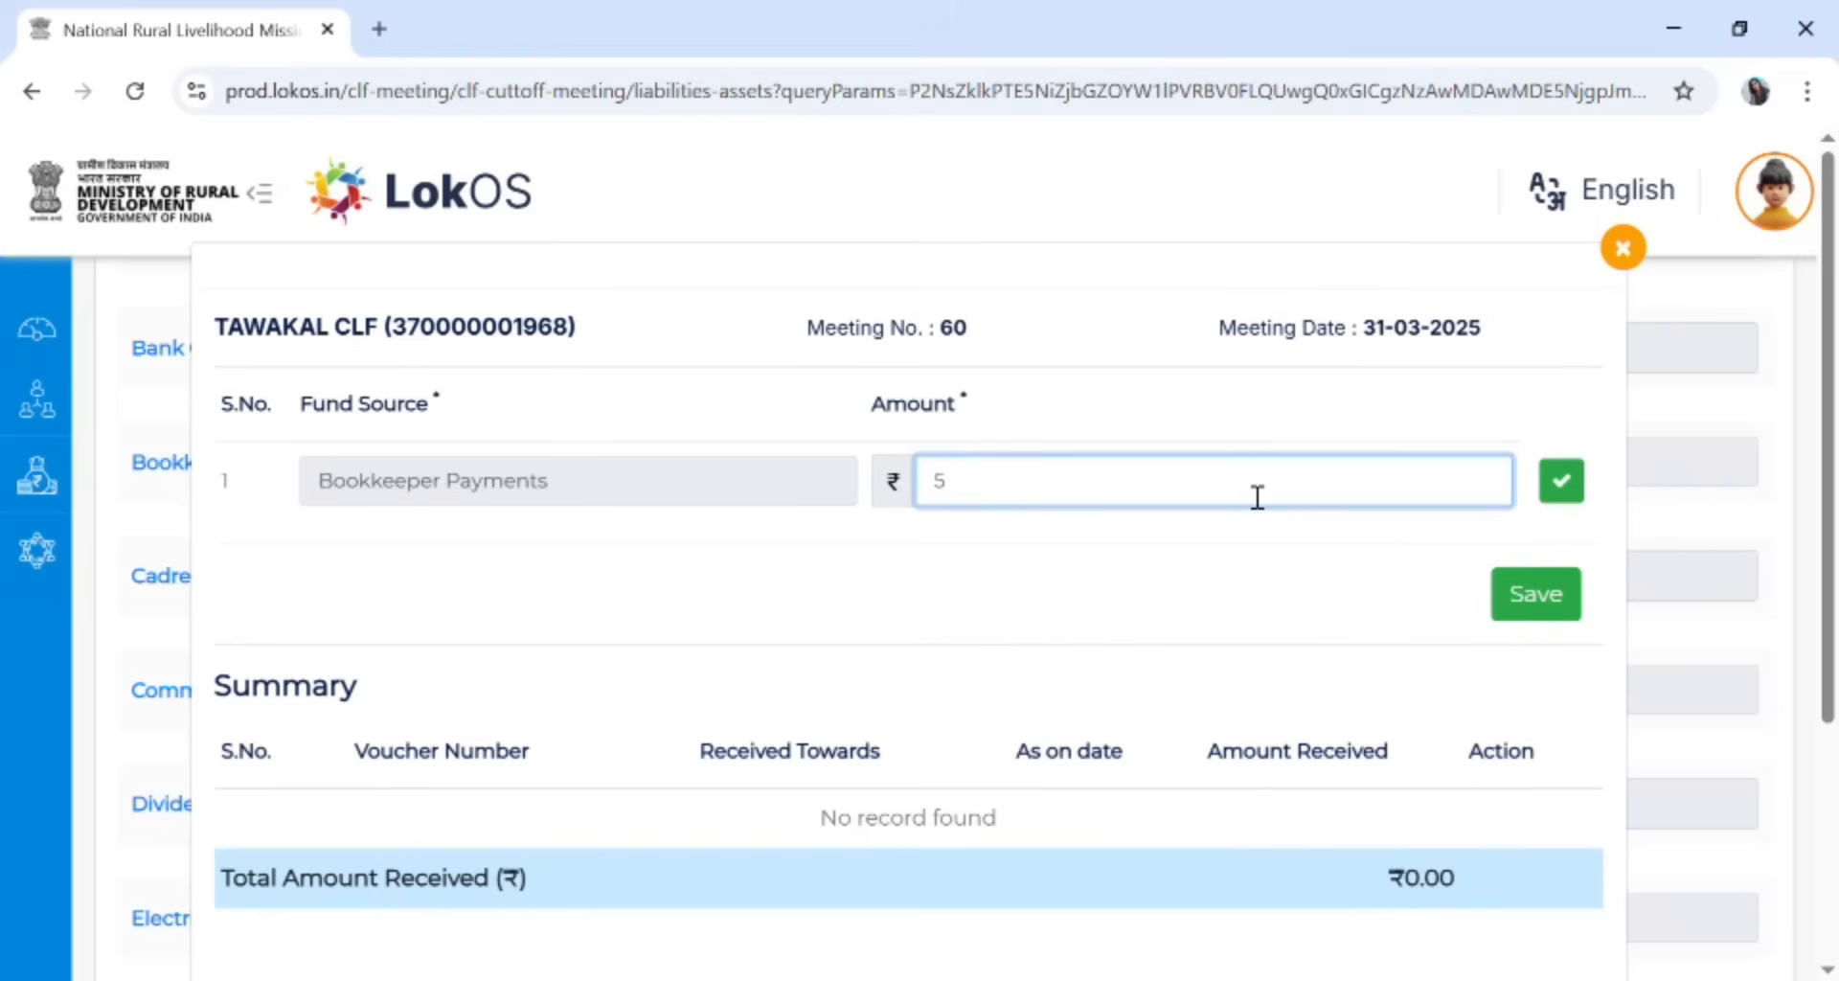
{"action": "type", "text": "0,000"}
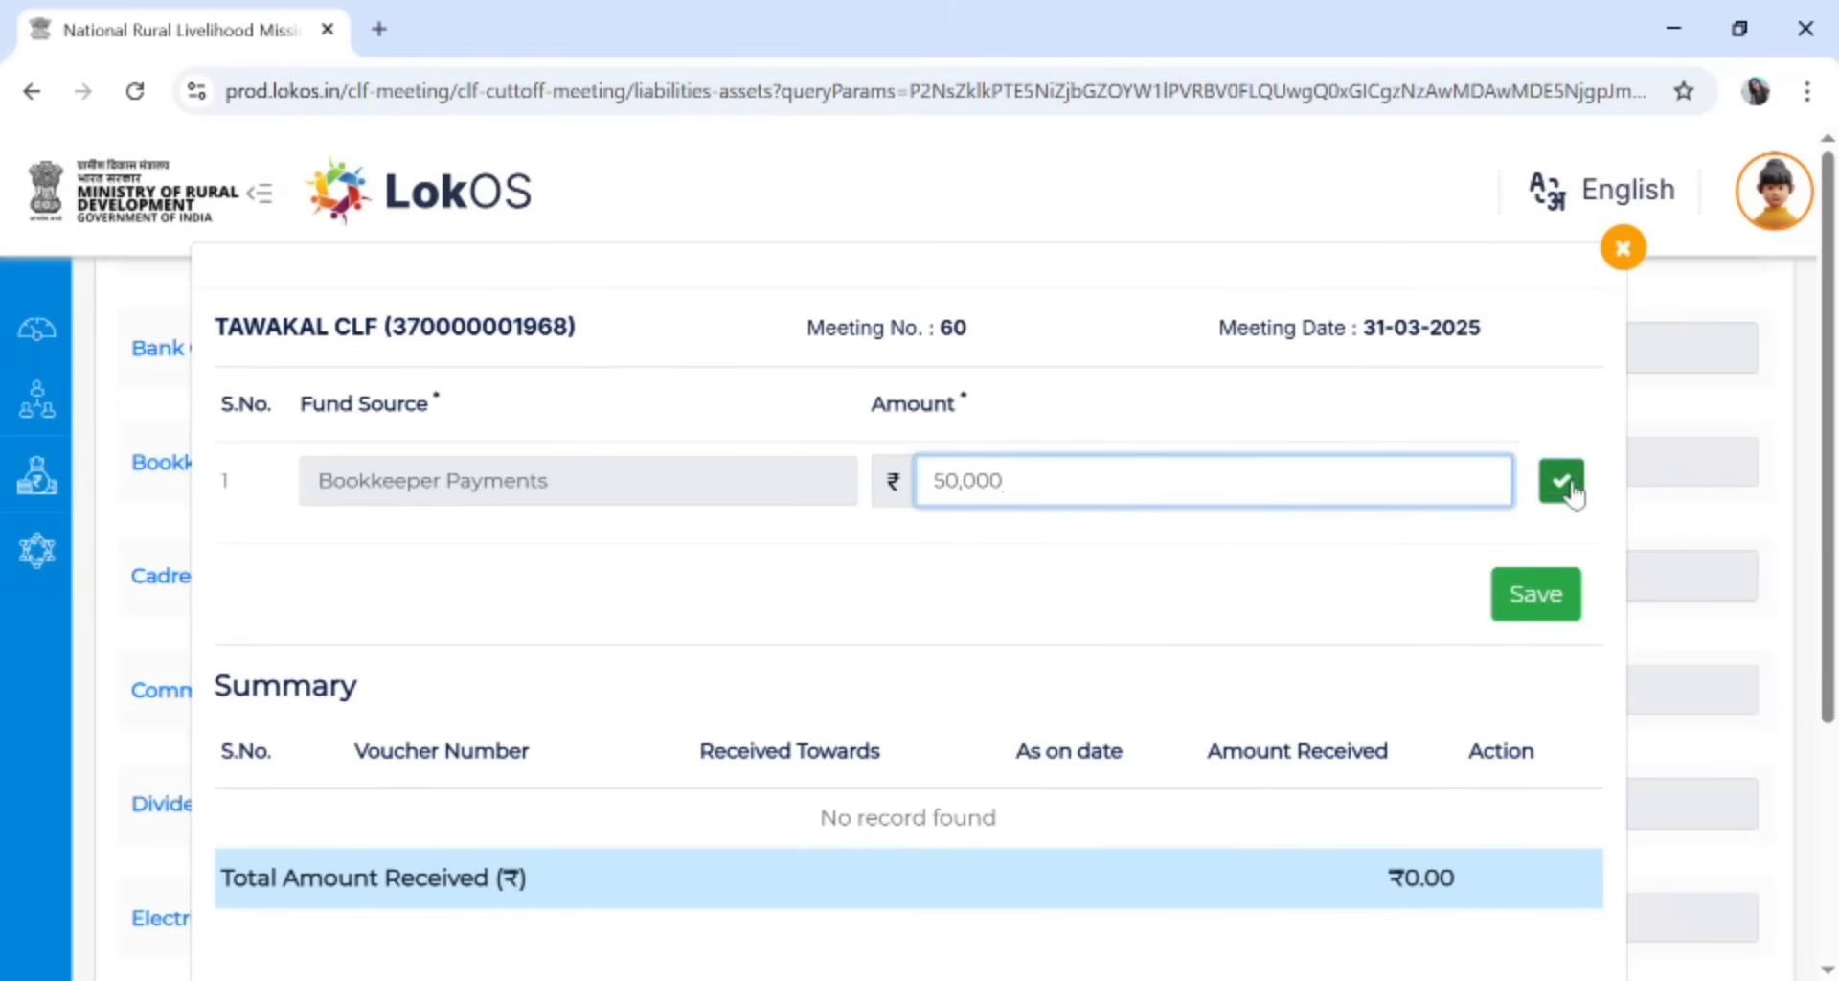
{"action": "left_click", "coordinate": [1561, 480]}
{"action": "left_click", "coordinate": [1544, 590]}
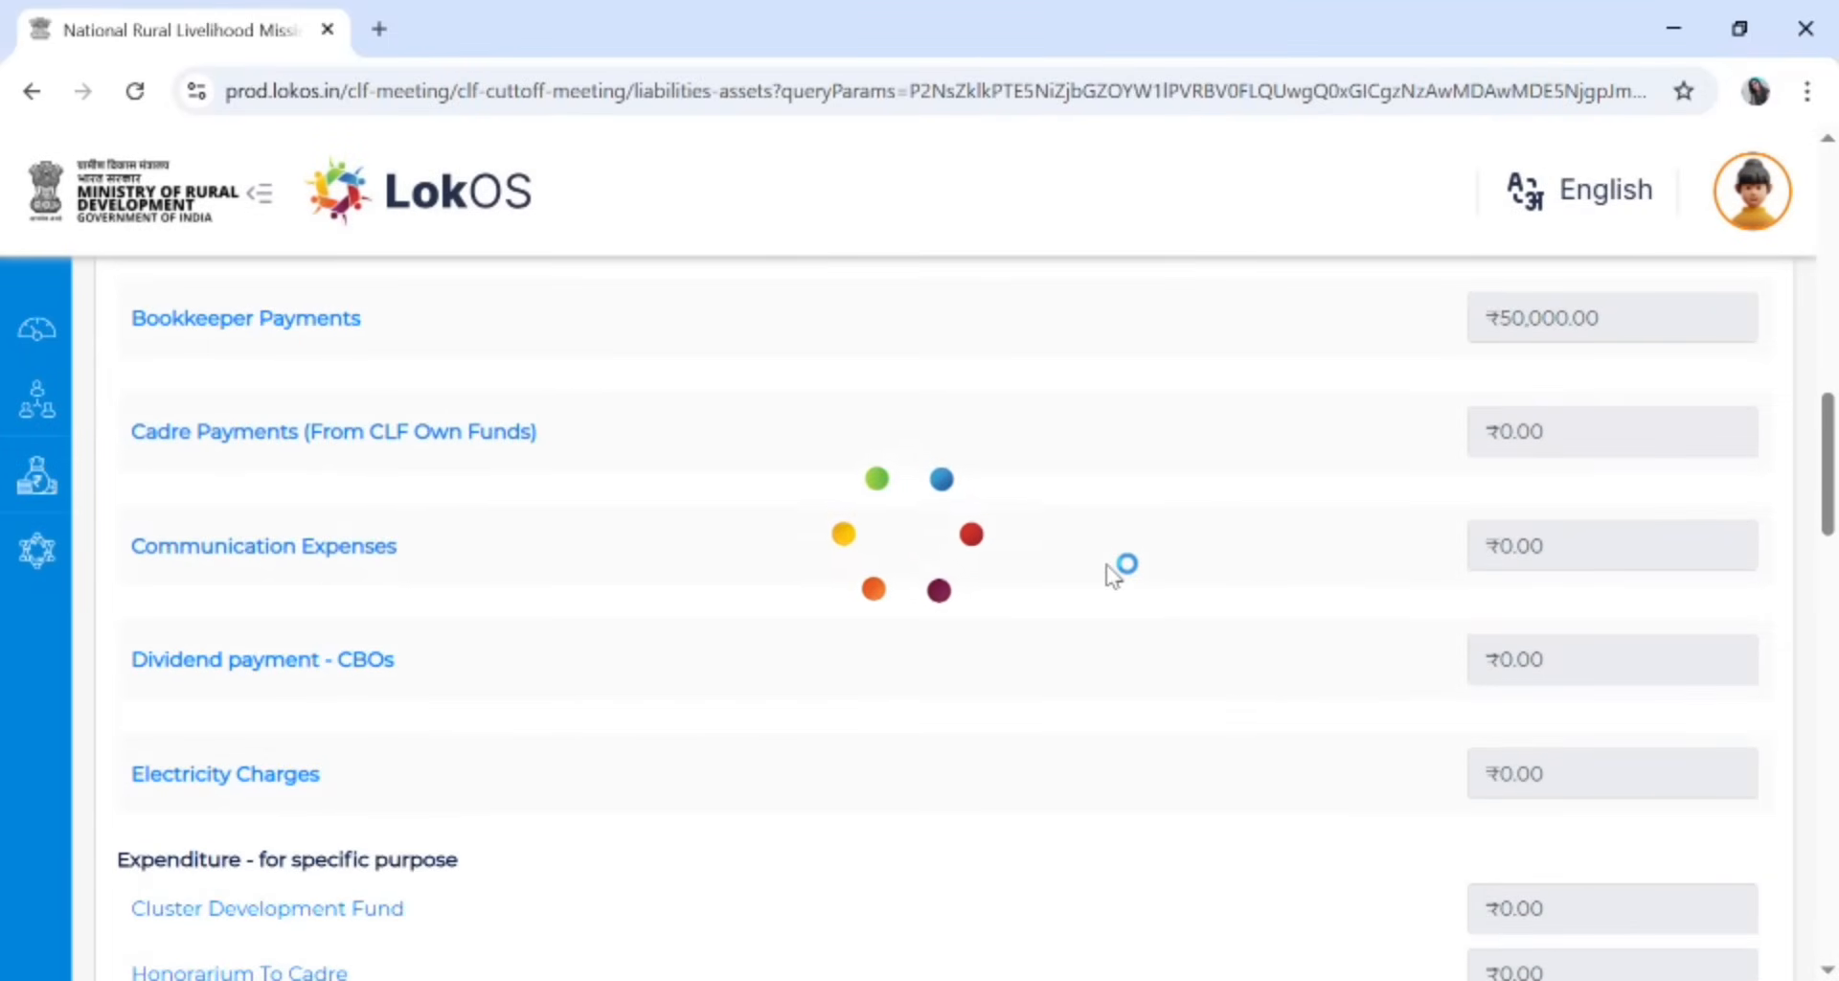
Record and save ₹1,00,000 for Cadre Payments (From CLF Own Funds) under Expenditure
{"action": "scroll", "coordinate": [1113, 576], "scroll_direction": "up", "scroll_amount": 2}
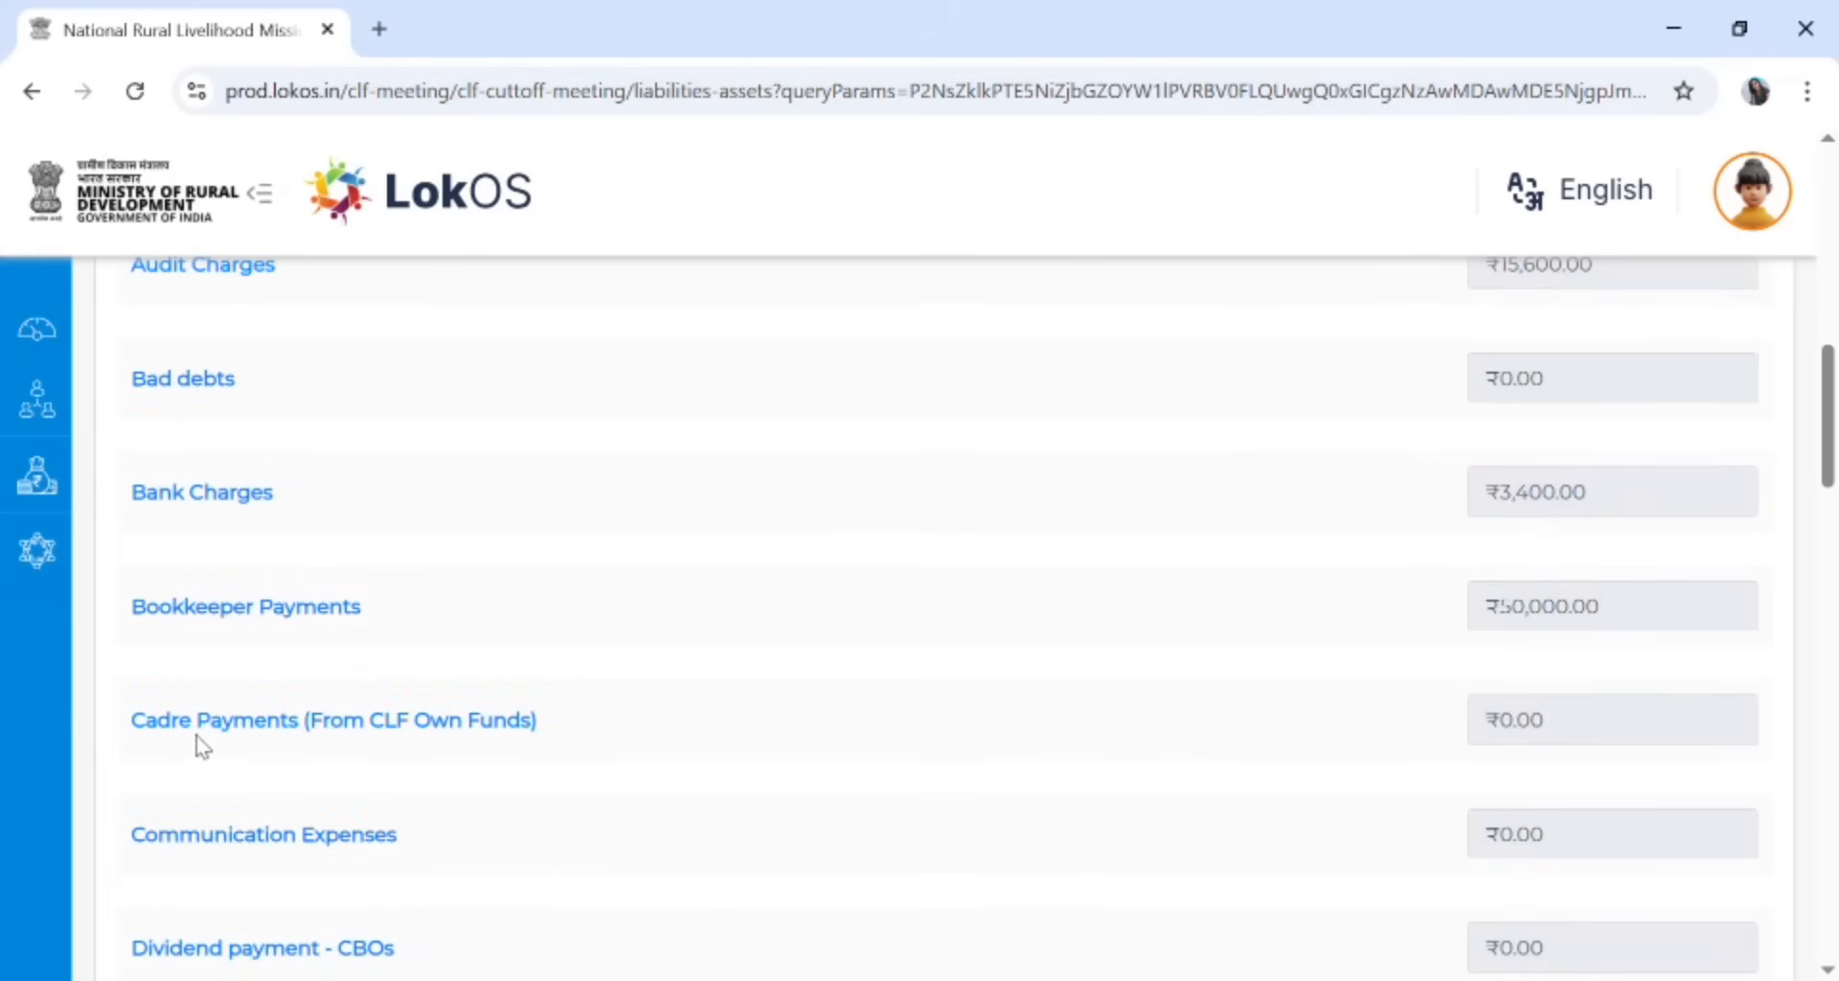
{"action": "left_click", "coordinate": [414, 727]}
{"action": "left_click", "coordinate": [1284, 500]}
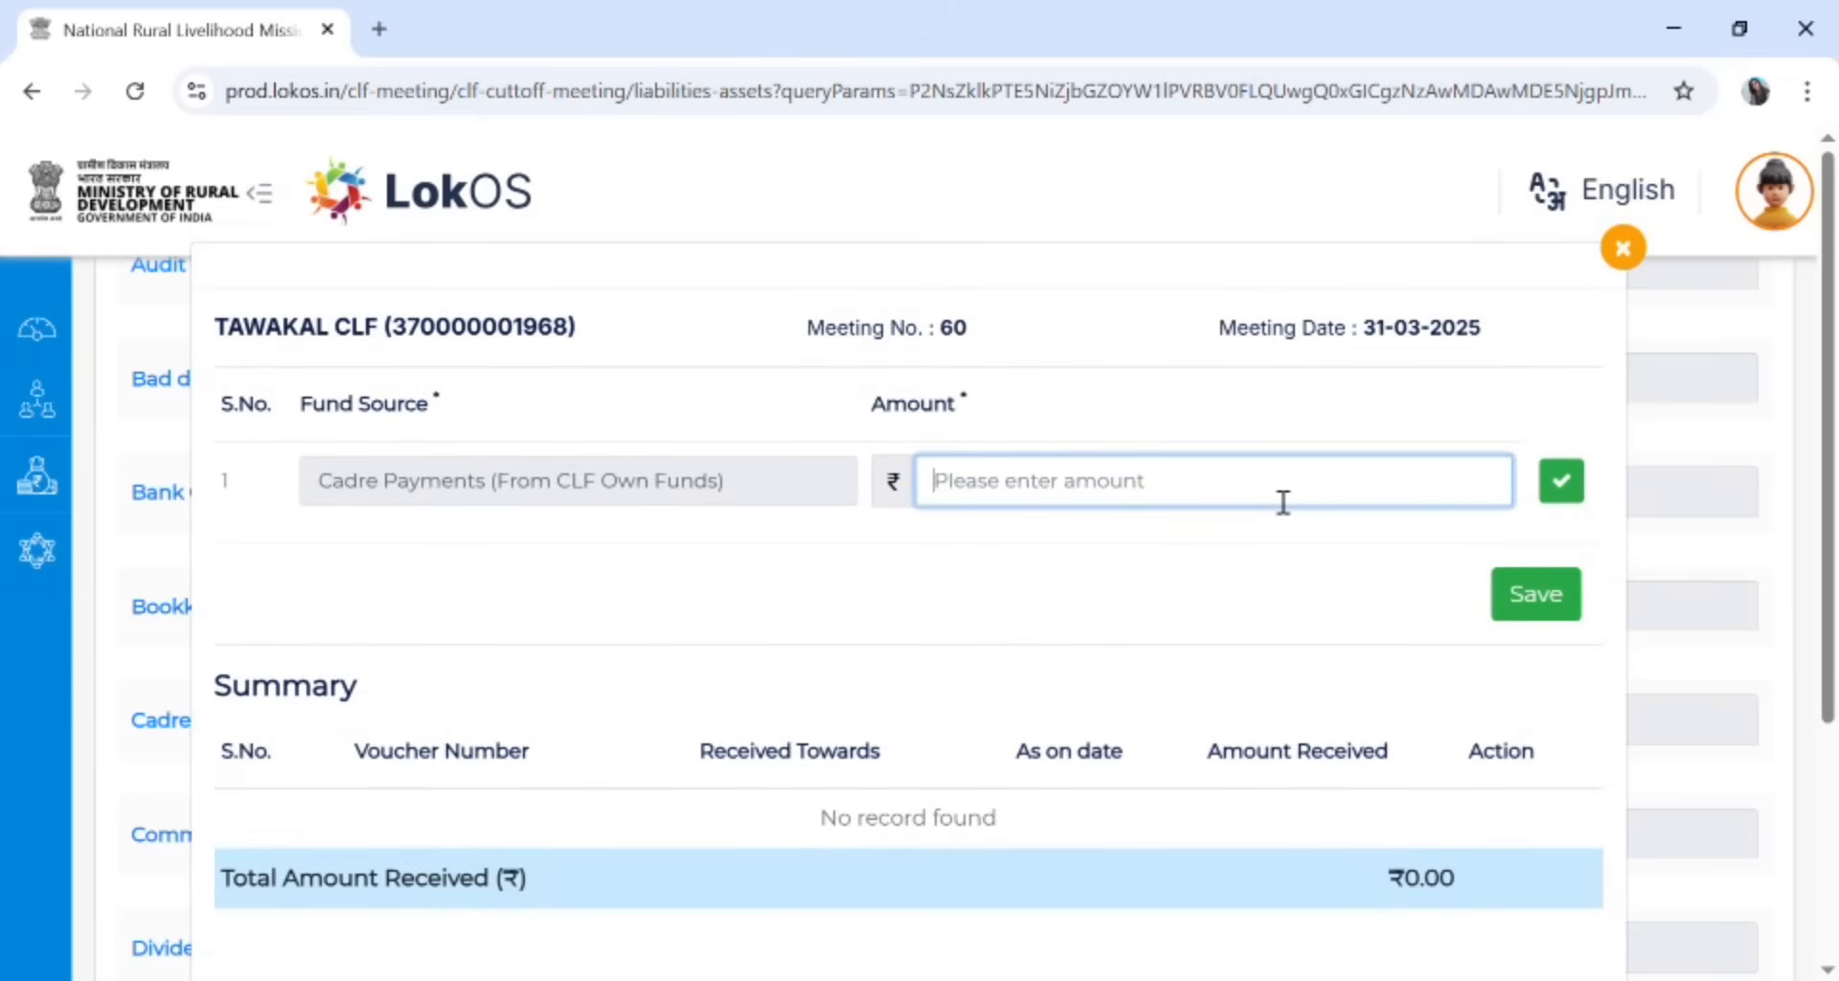
{"action": "type", "text": "1,00,000"}
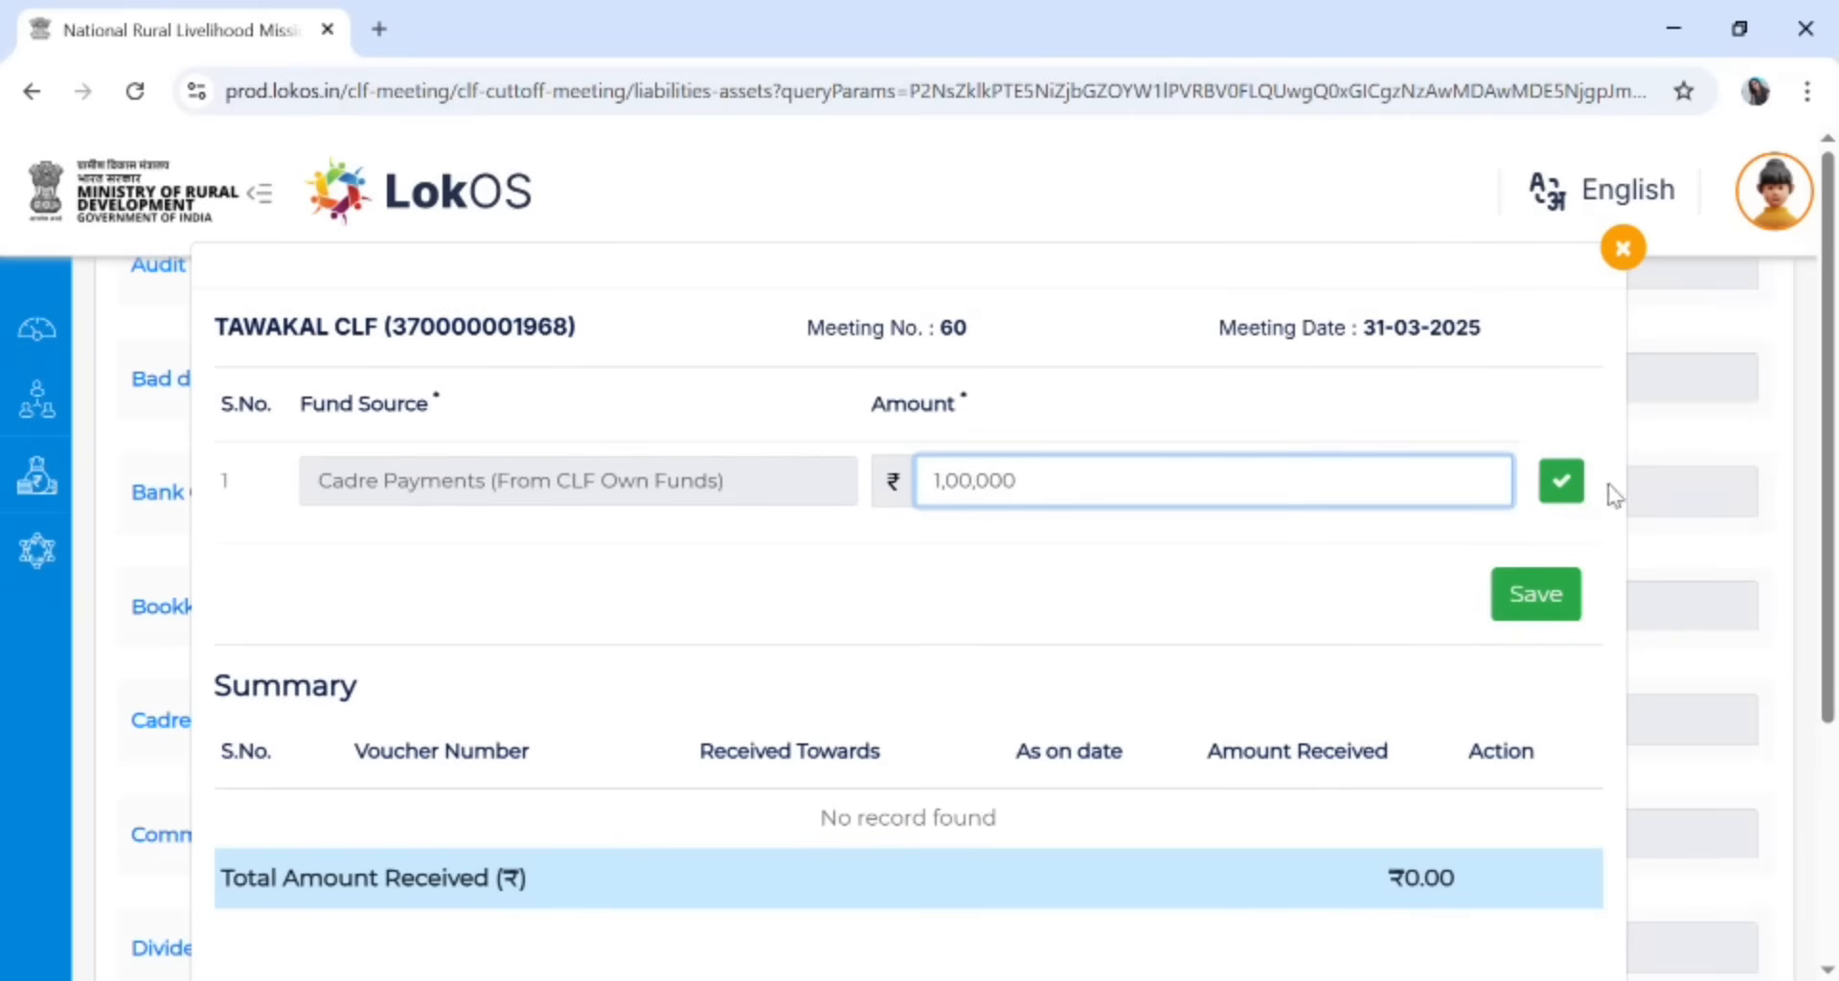
{"action": "left_click", "coordinate": [1563, 483]}
{"action": "left_click", "coordinate": [1517, 611]}
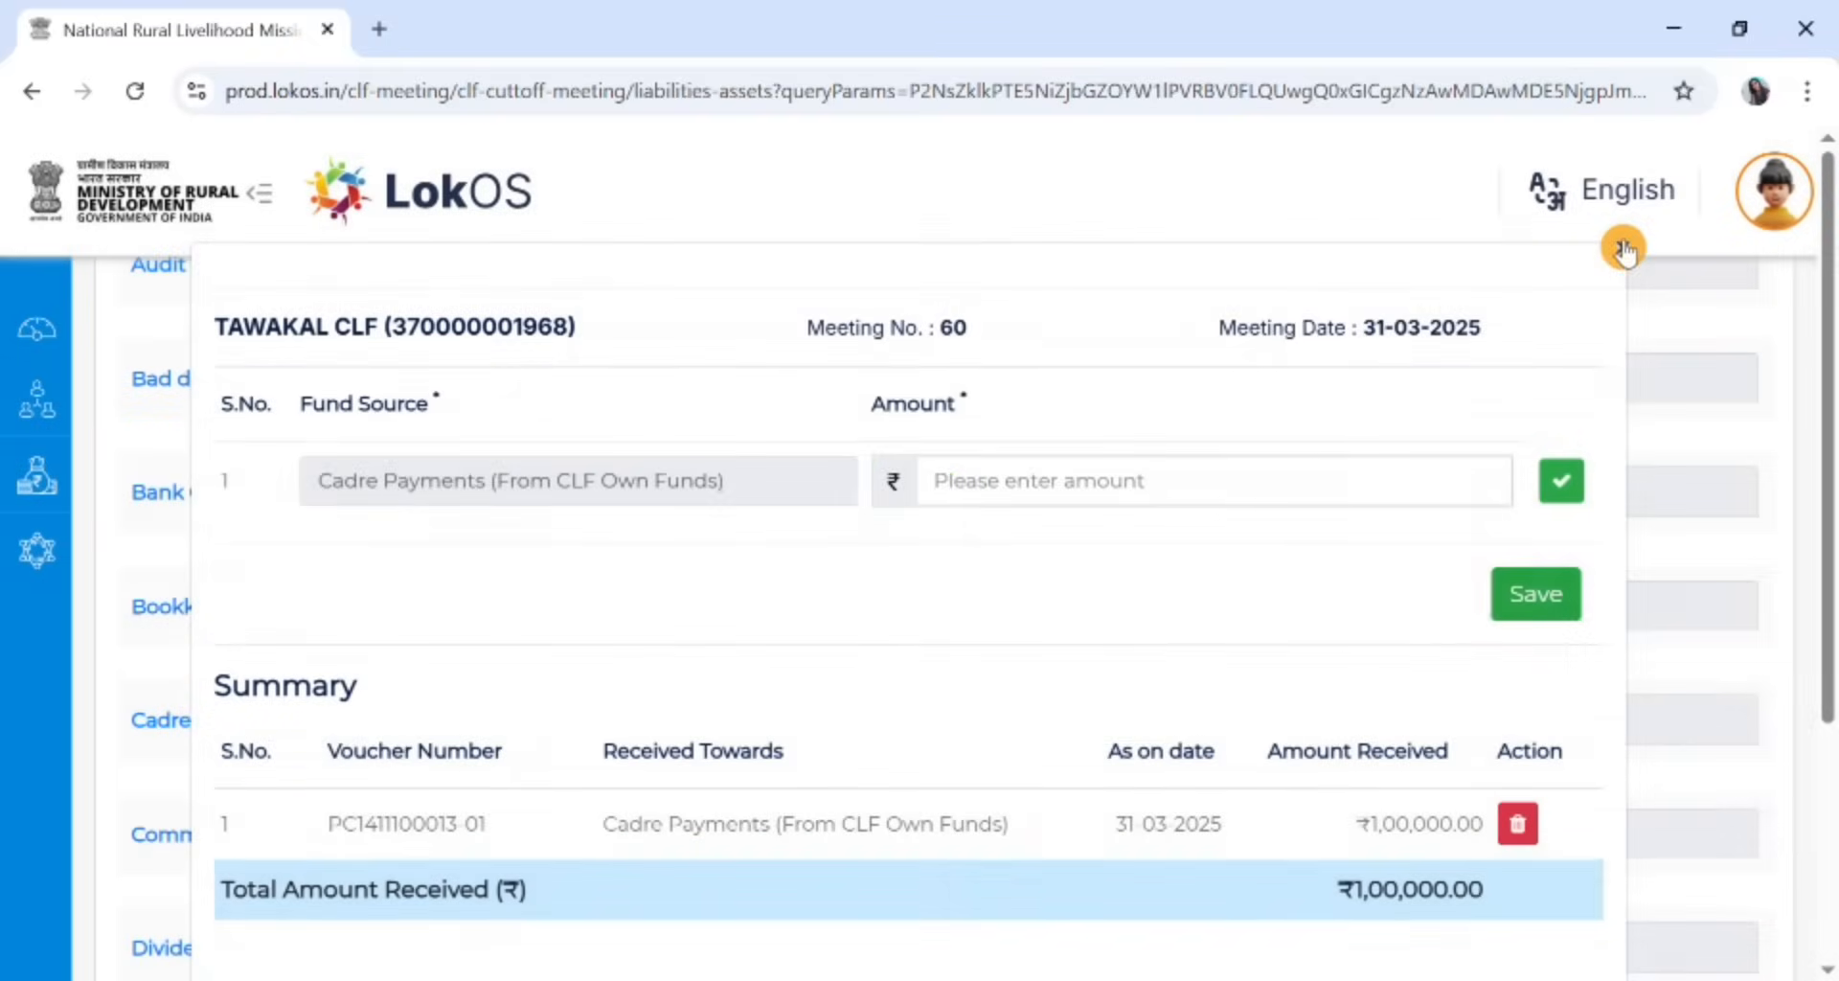
{"action": "left_click", "coordinate": [1622, 249]}
Review the remaining expenditure categories and check the unmatched amount of the cut-off meeting
{"action": "scroll", "coordinate": [1366, 541], "scroll_direction": "down", "scroll_amount": 5}
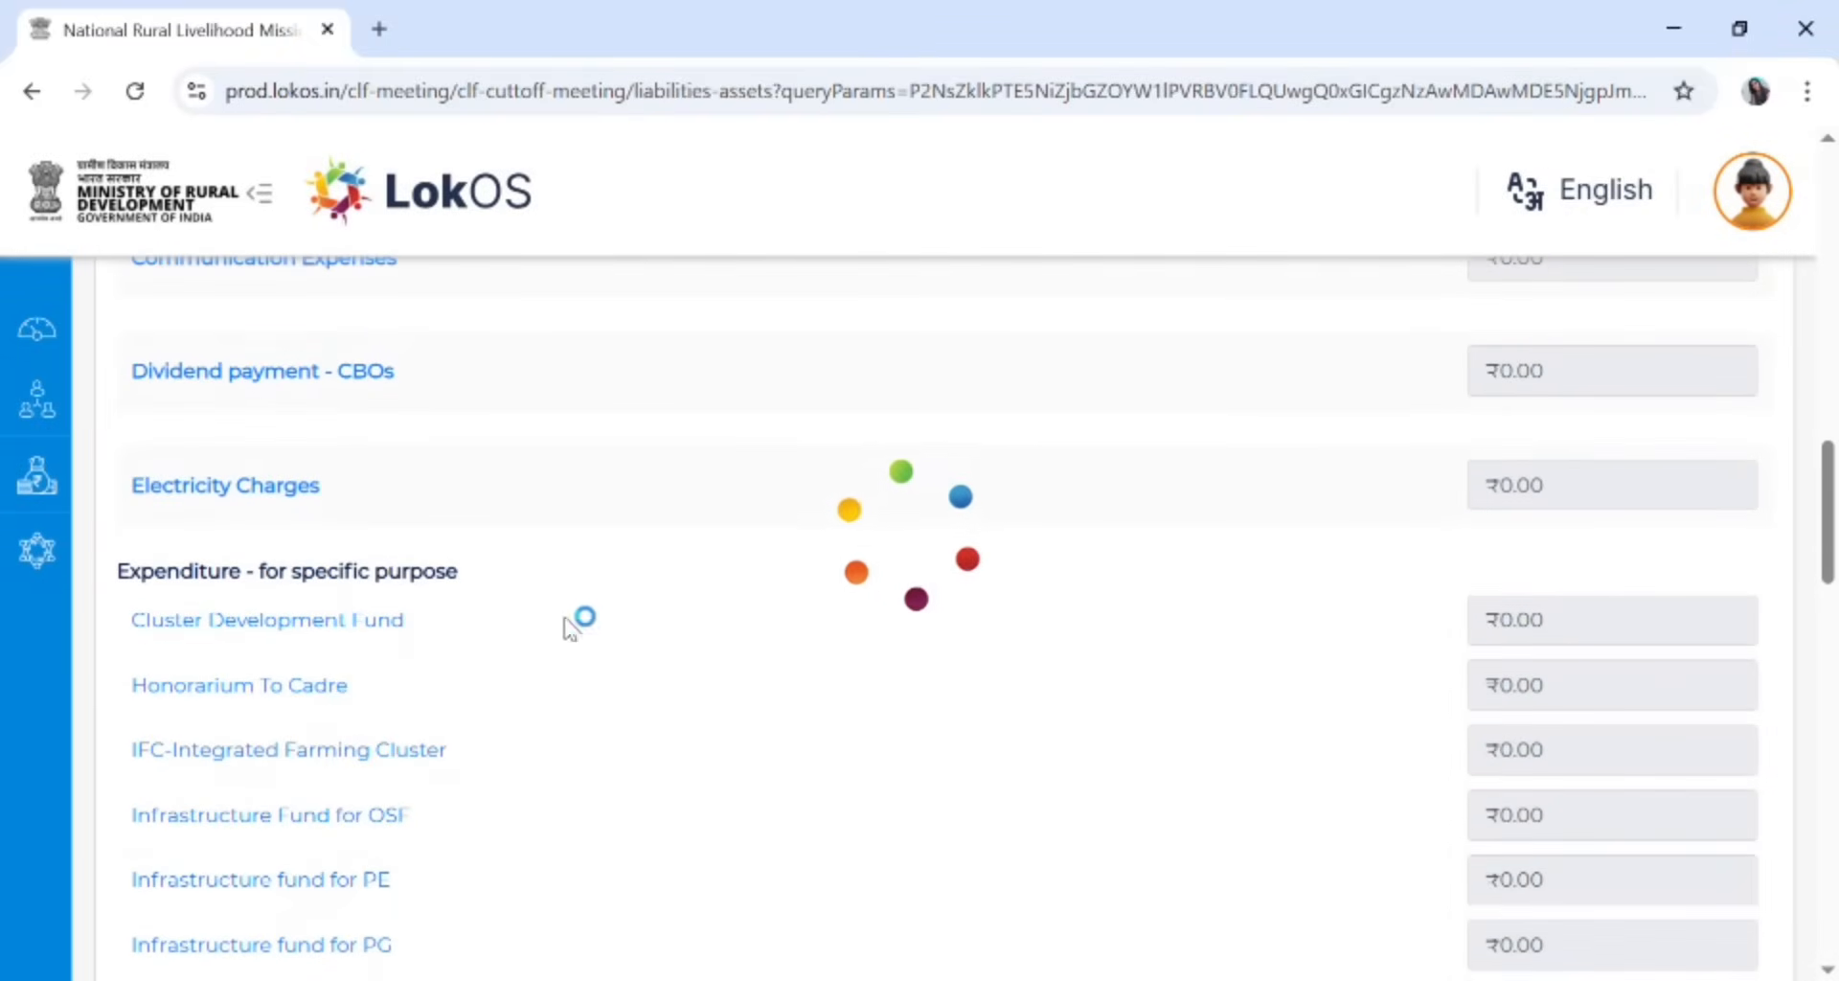
{"action": "scroll", "coordinate": [454, 661], "scroll_direction": "up", "scroll_amount": 2}
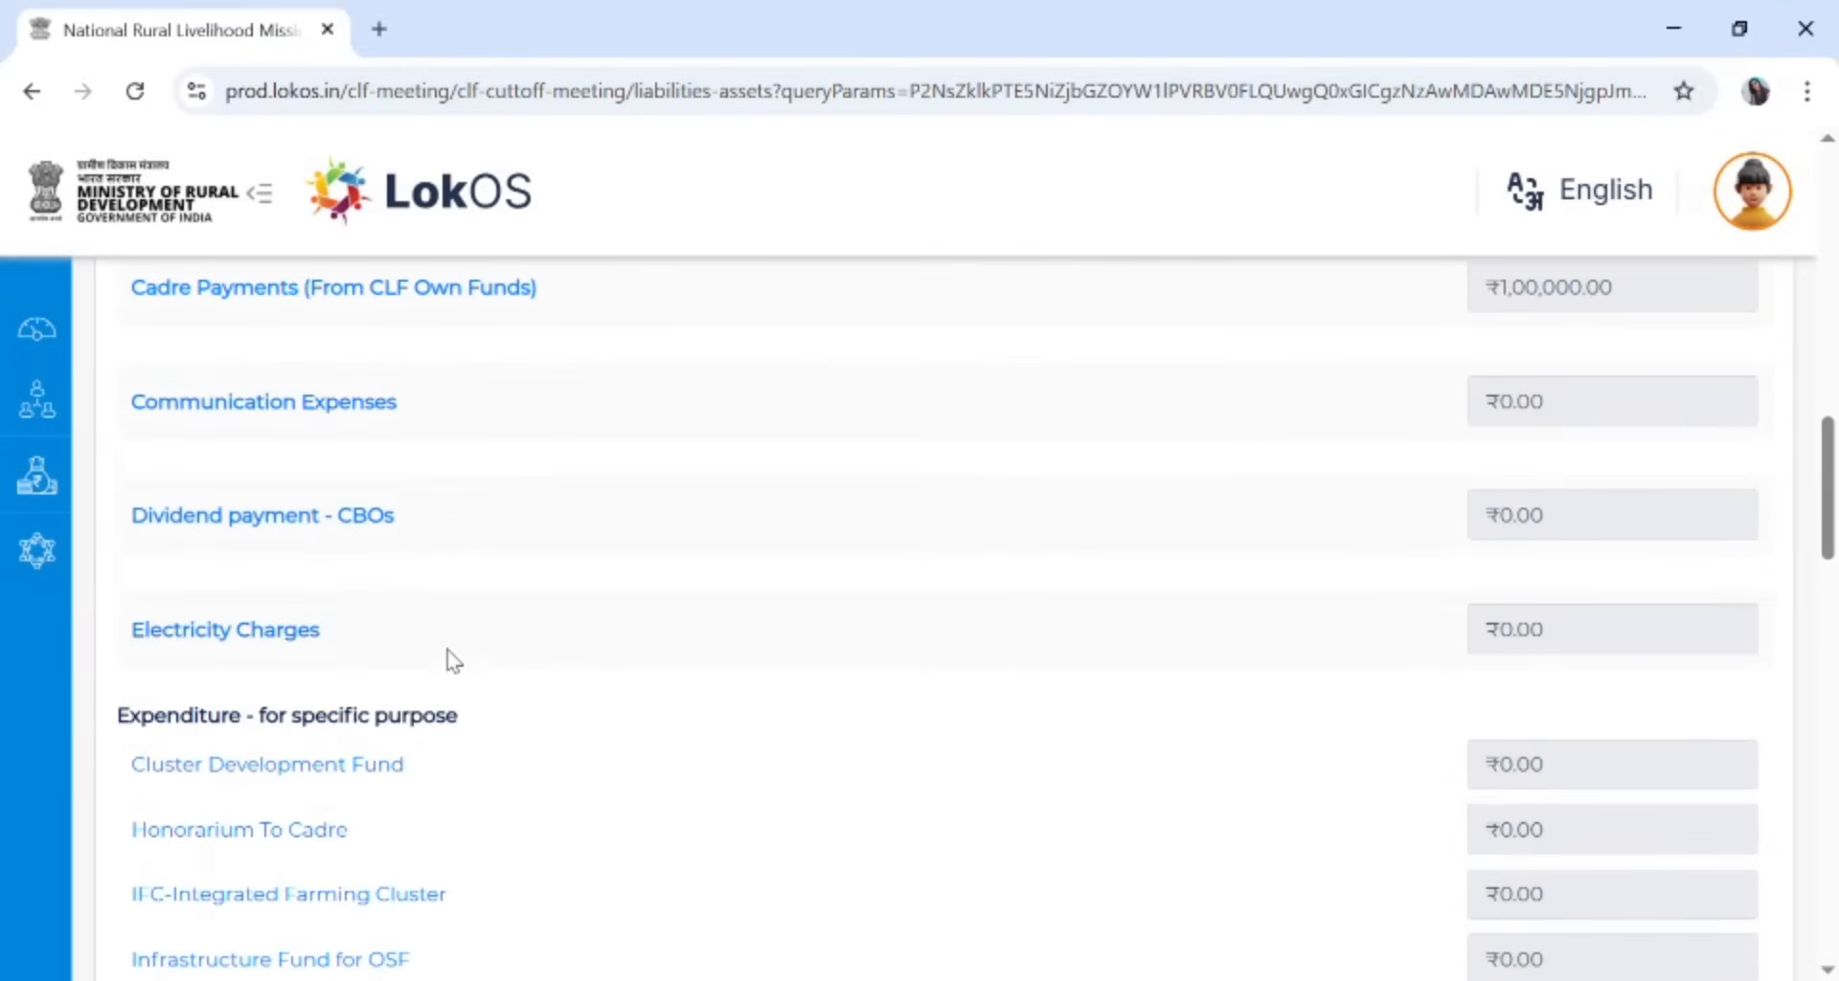
{"action": "scroll", "coordinate": [431, 521], "scroll_direction": "up", "scroll_amount": 3}
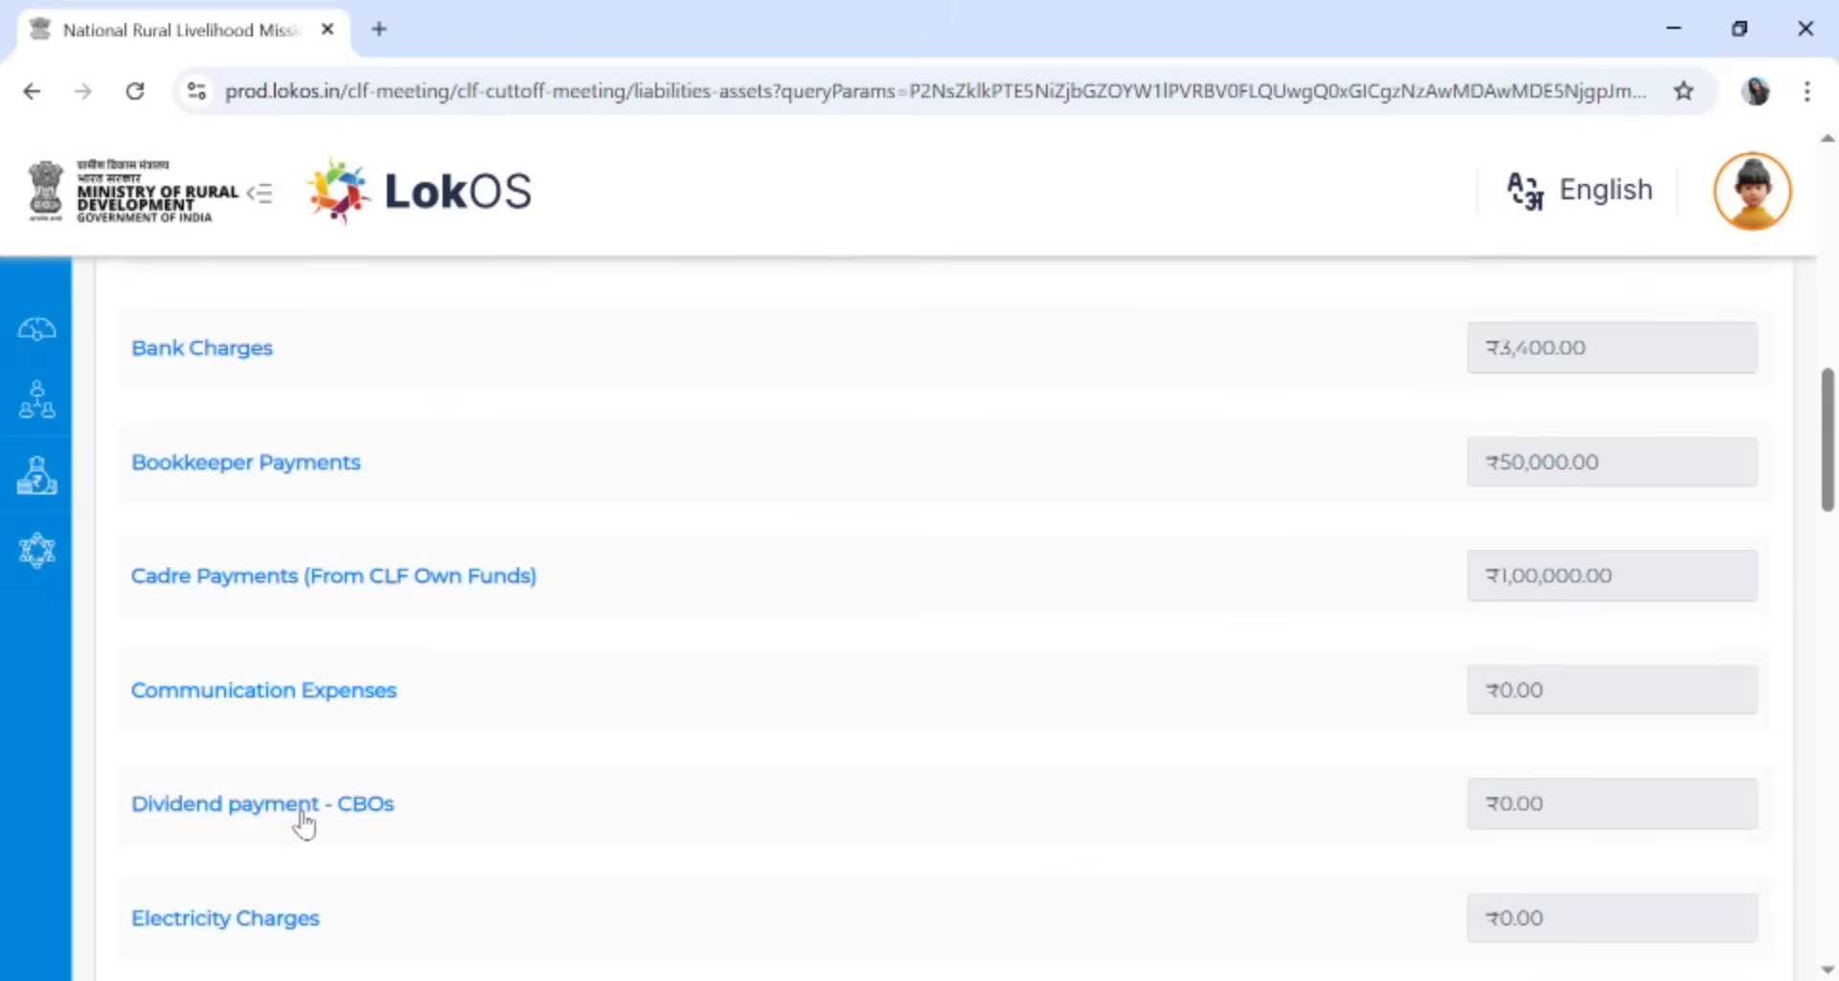
{"action": "scroll", "coordinate": [293, 823], "scroll_direction": "down", "scroll_amount": 1}
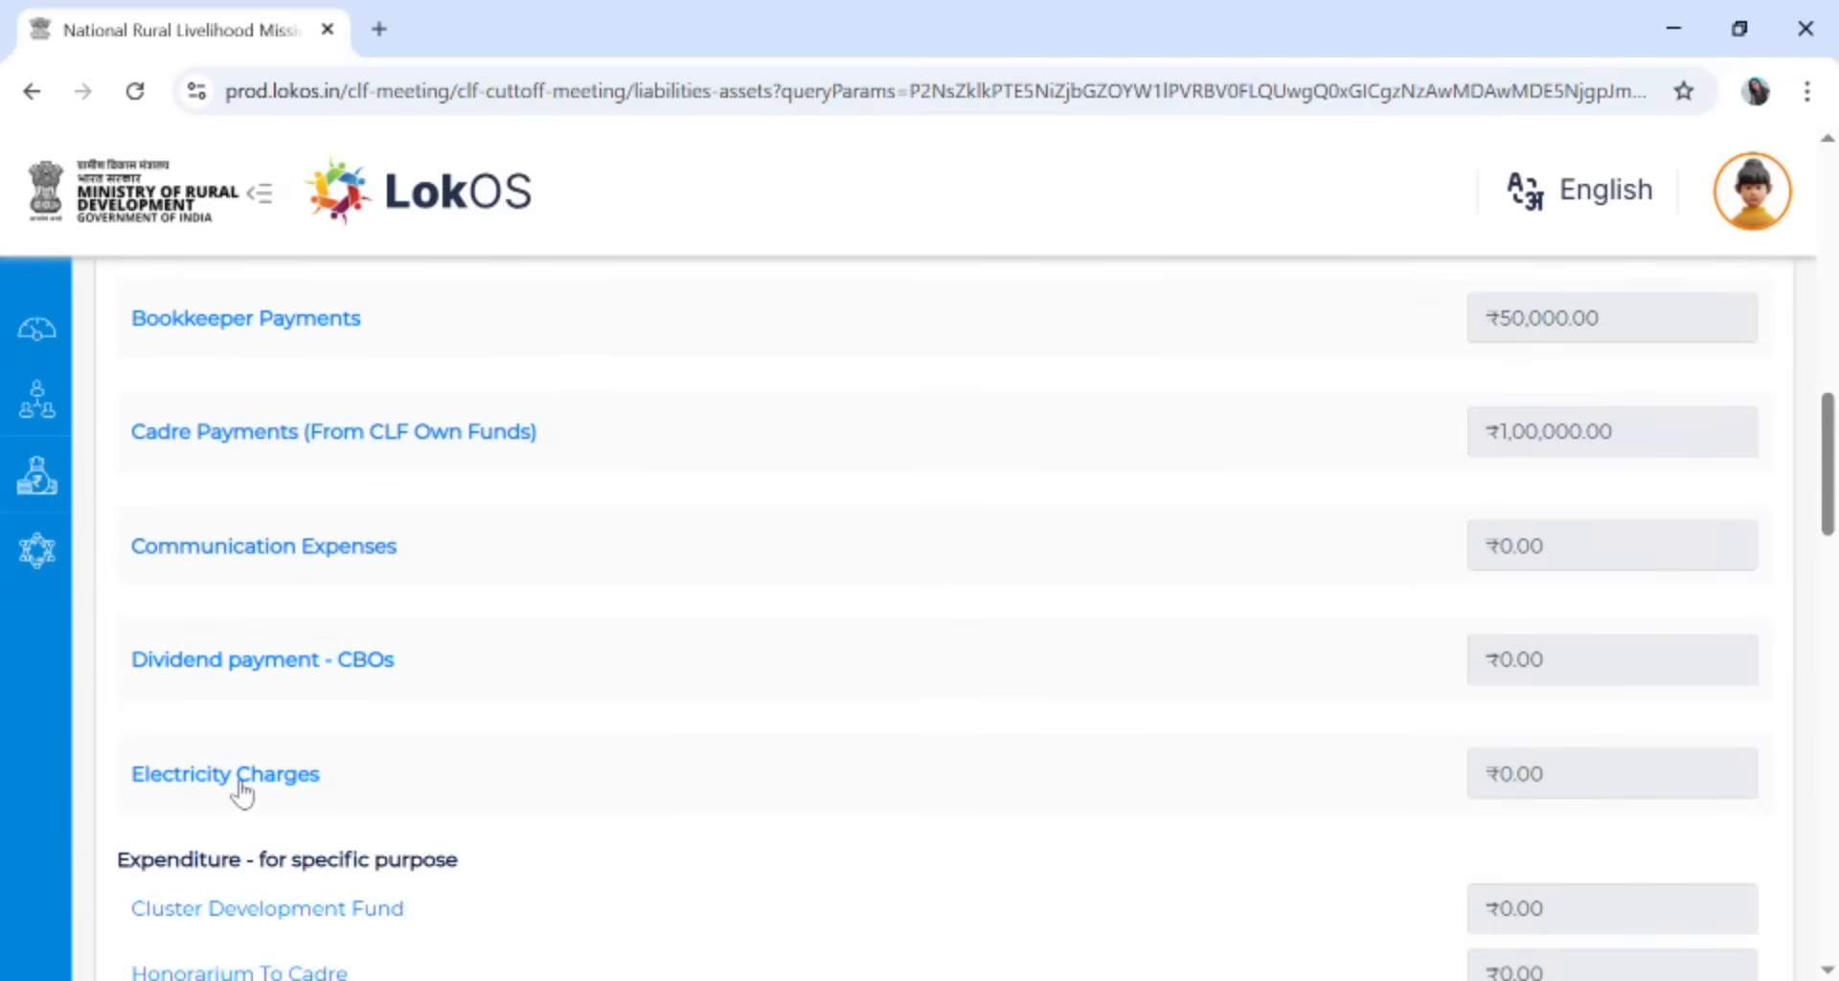
{"action": "scroll", "coordinate": [241, 787], "scroll_direction": "down", "scroll_amount": 1}
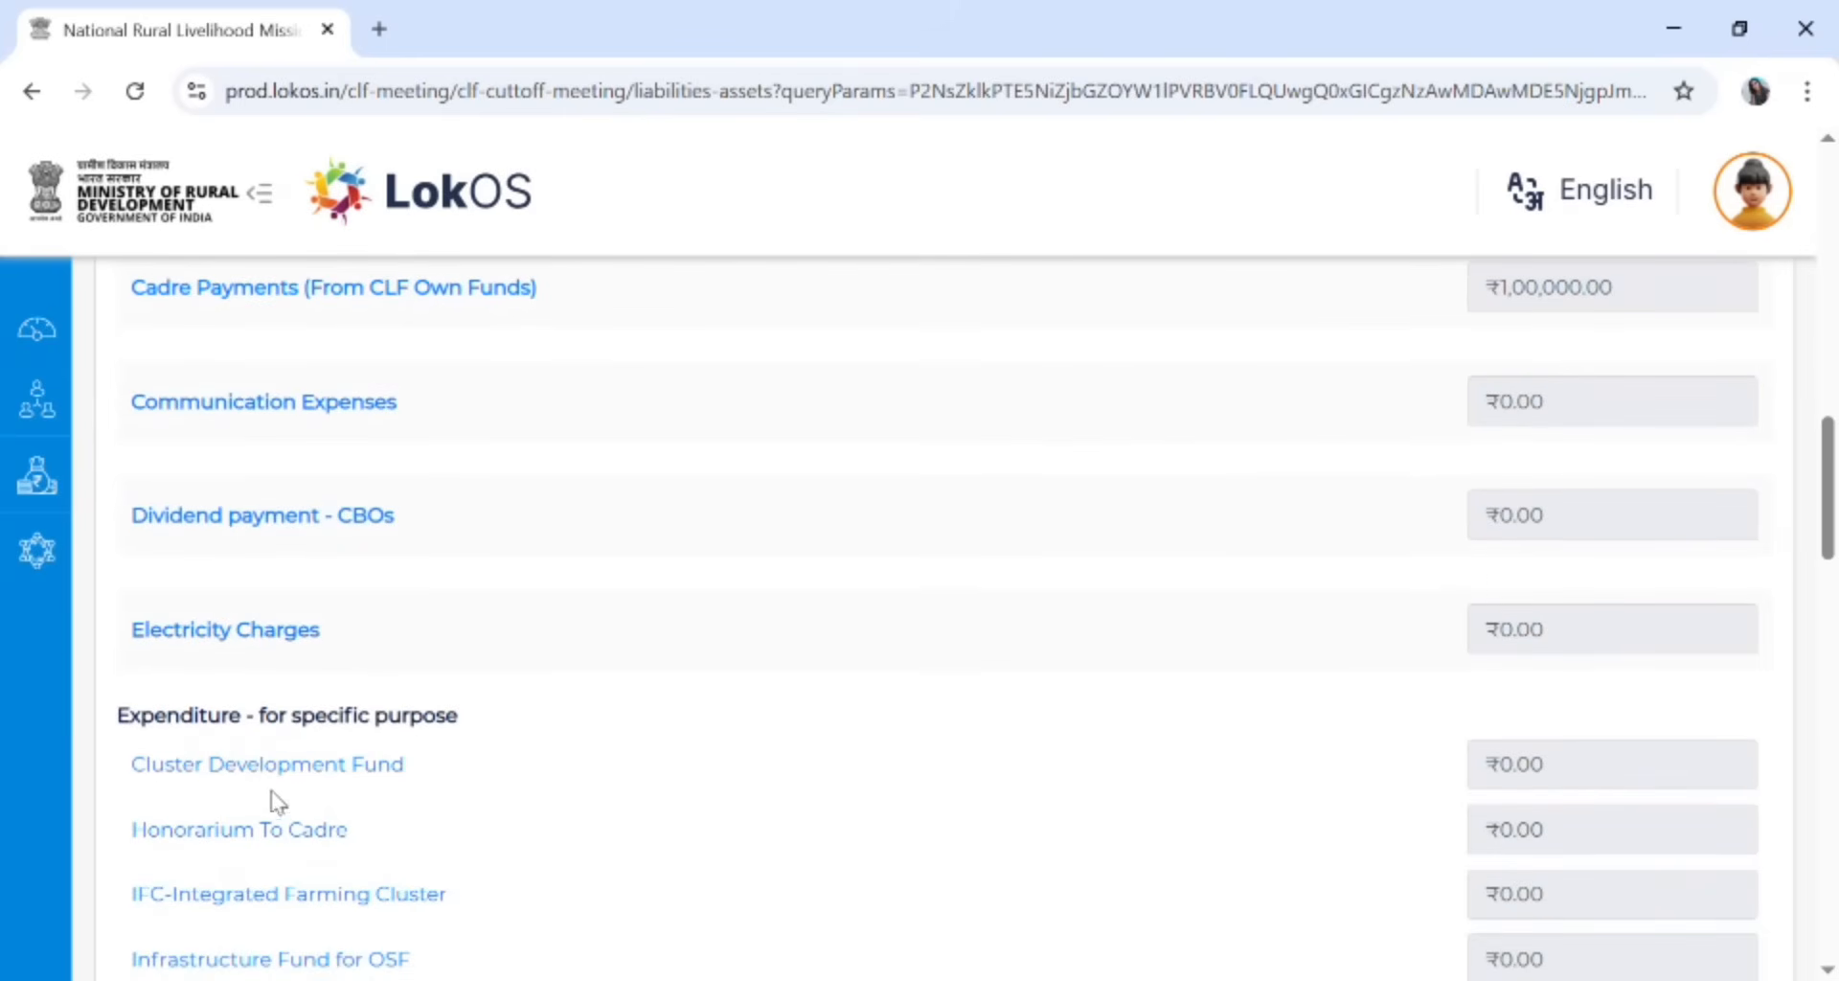
{"action": "scroll", "coordinate": [273, 805], "scroll_direction": "up", "scroll_amount": 15}
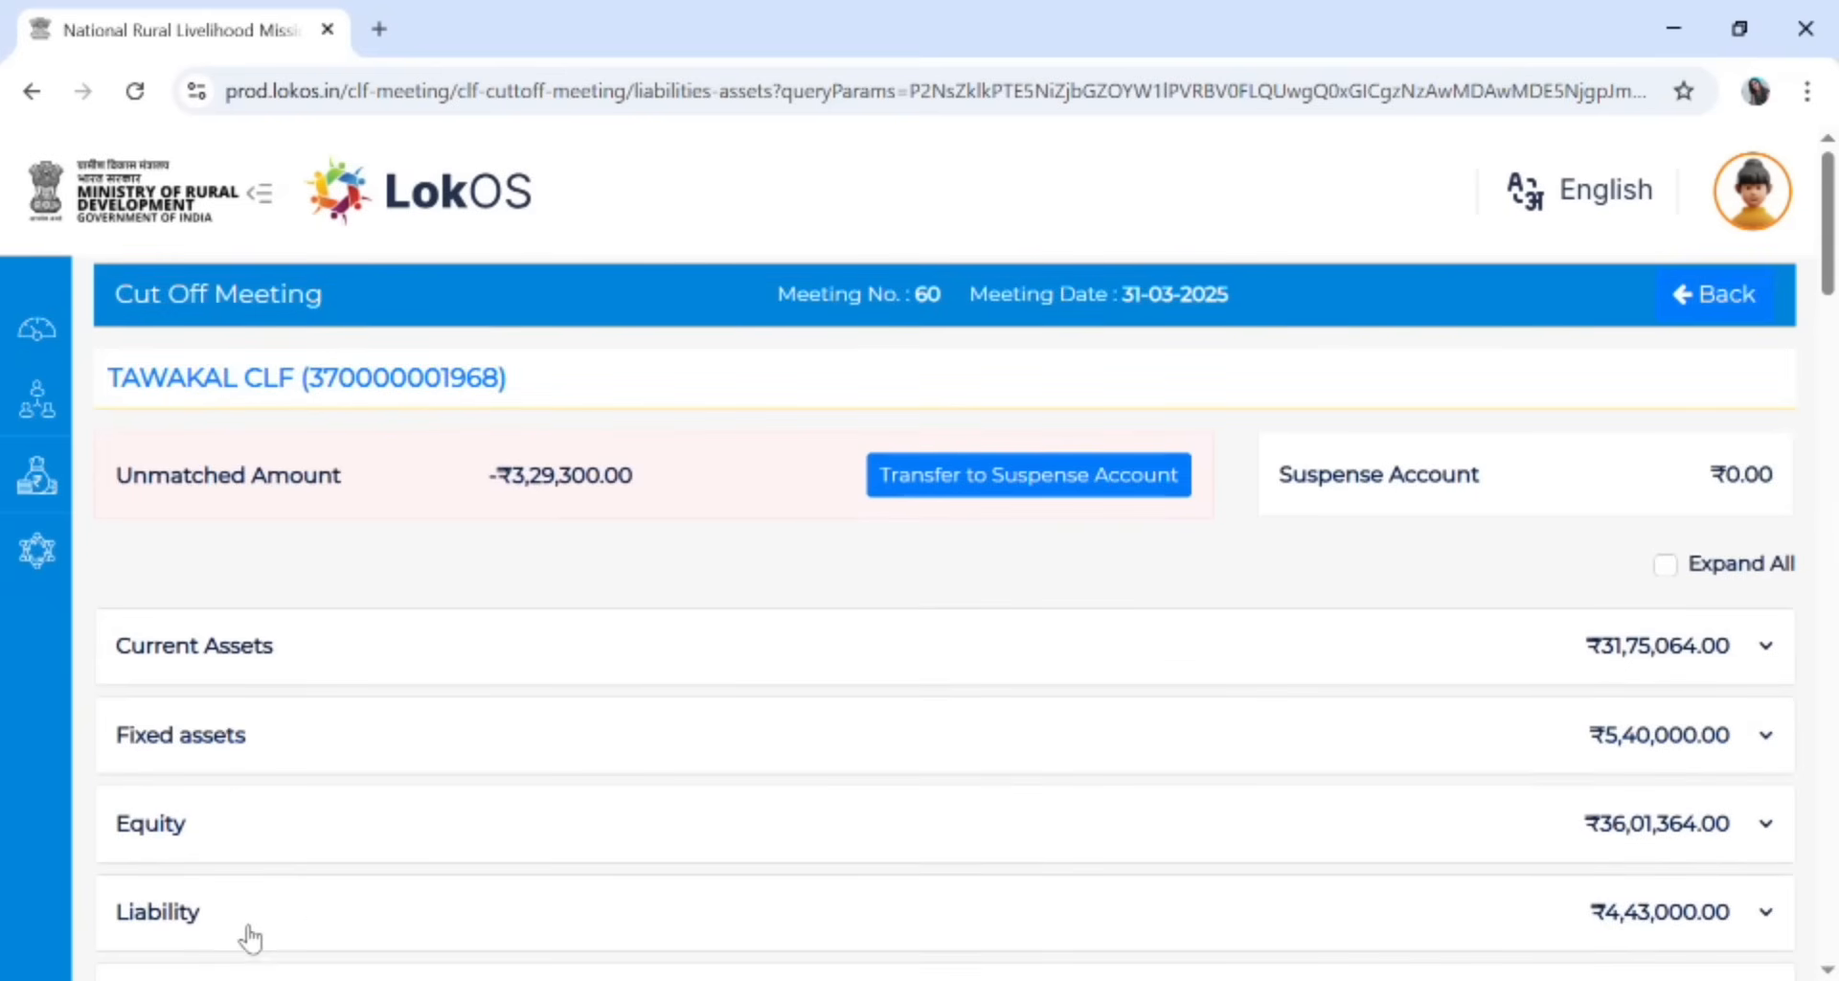
Record and save ₹2,00,000 for Honorarium To Cadre under Expenditure - for specific purpose
{"action": "scroll", "coordinate": [297, 919], "scroll_direction": "down", "scroll_amount": 1}
{"action": "scroll", "coordinate": [300, 920], "scroll_direction": "down", "scroll_amount": 15}
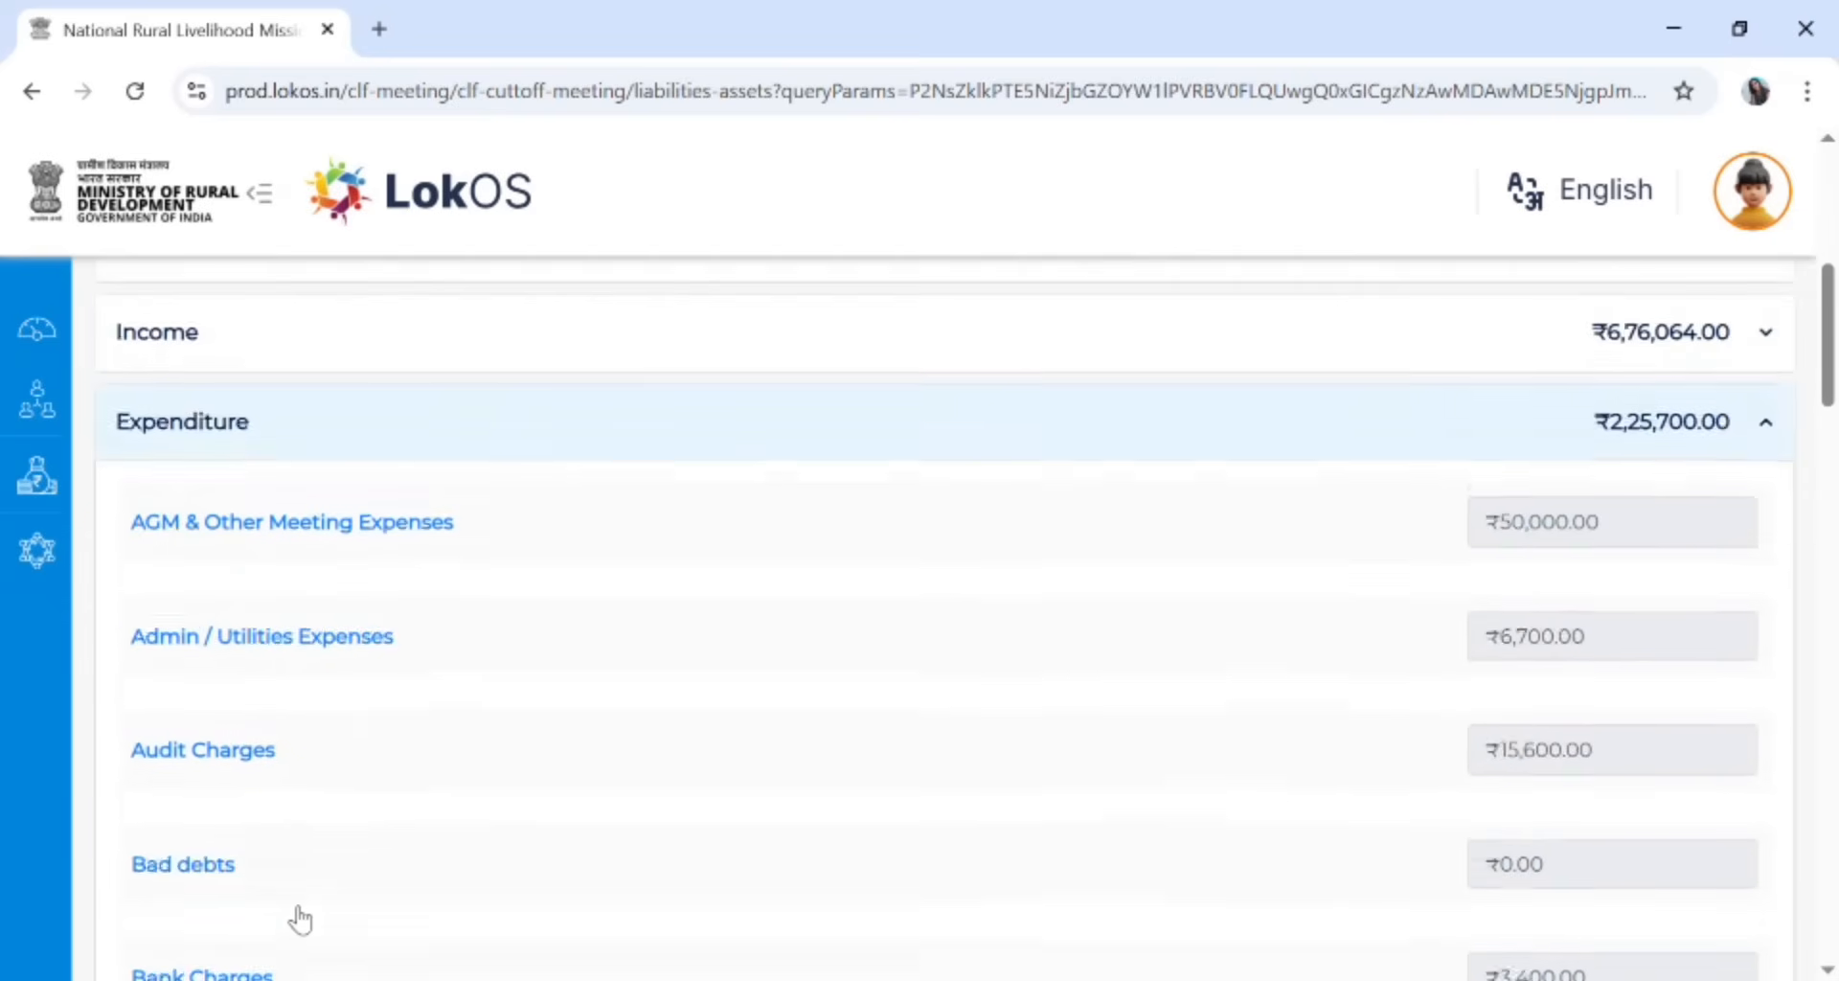
{"action": "scroll", "coordinate": [302, 915], "scroll_direction": "down", "scroll_amount": 1}
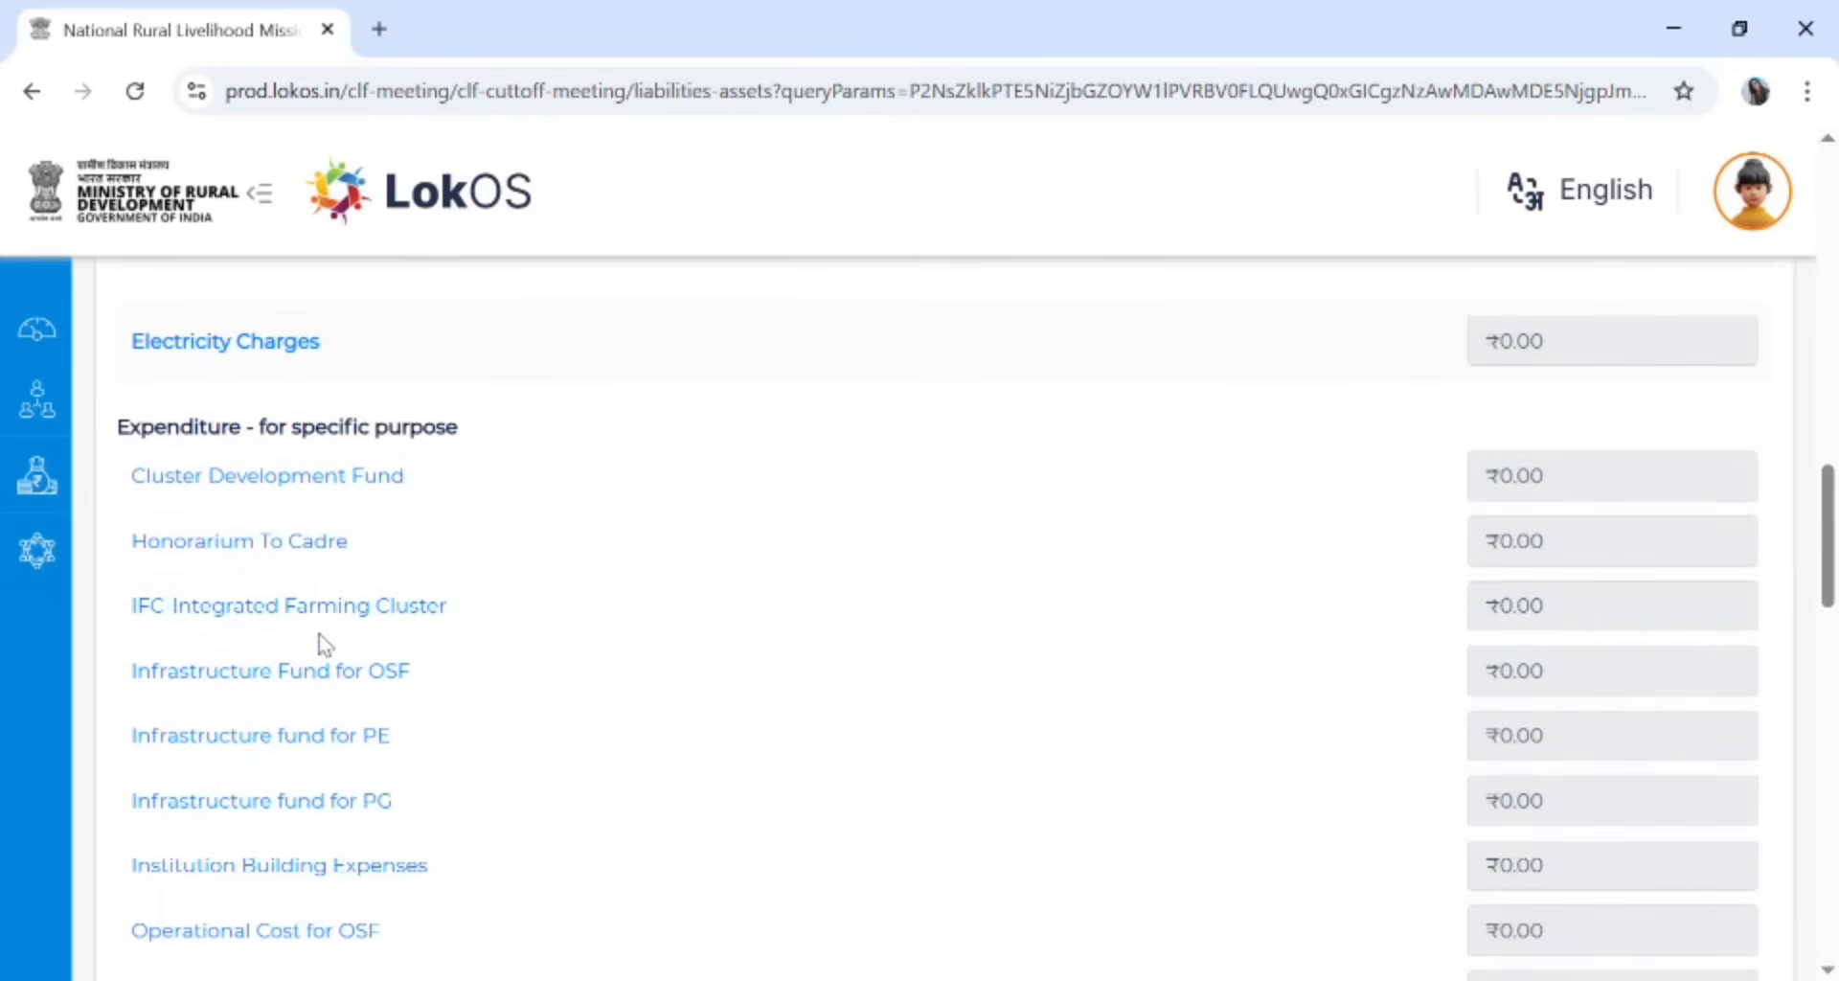
{"action": "left_click", "coordinate": [287, 555]}
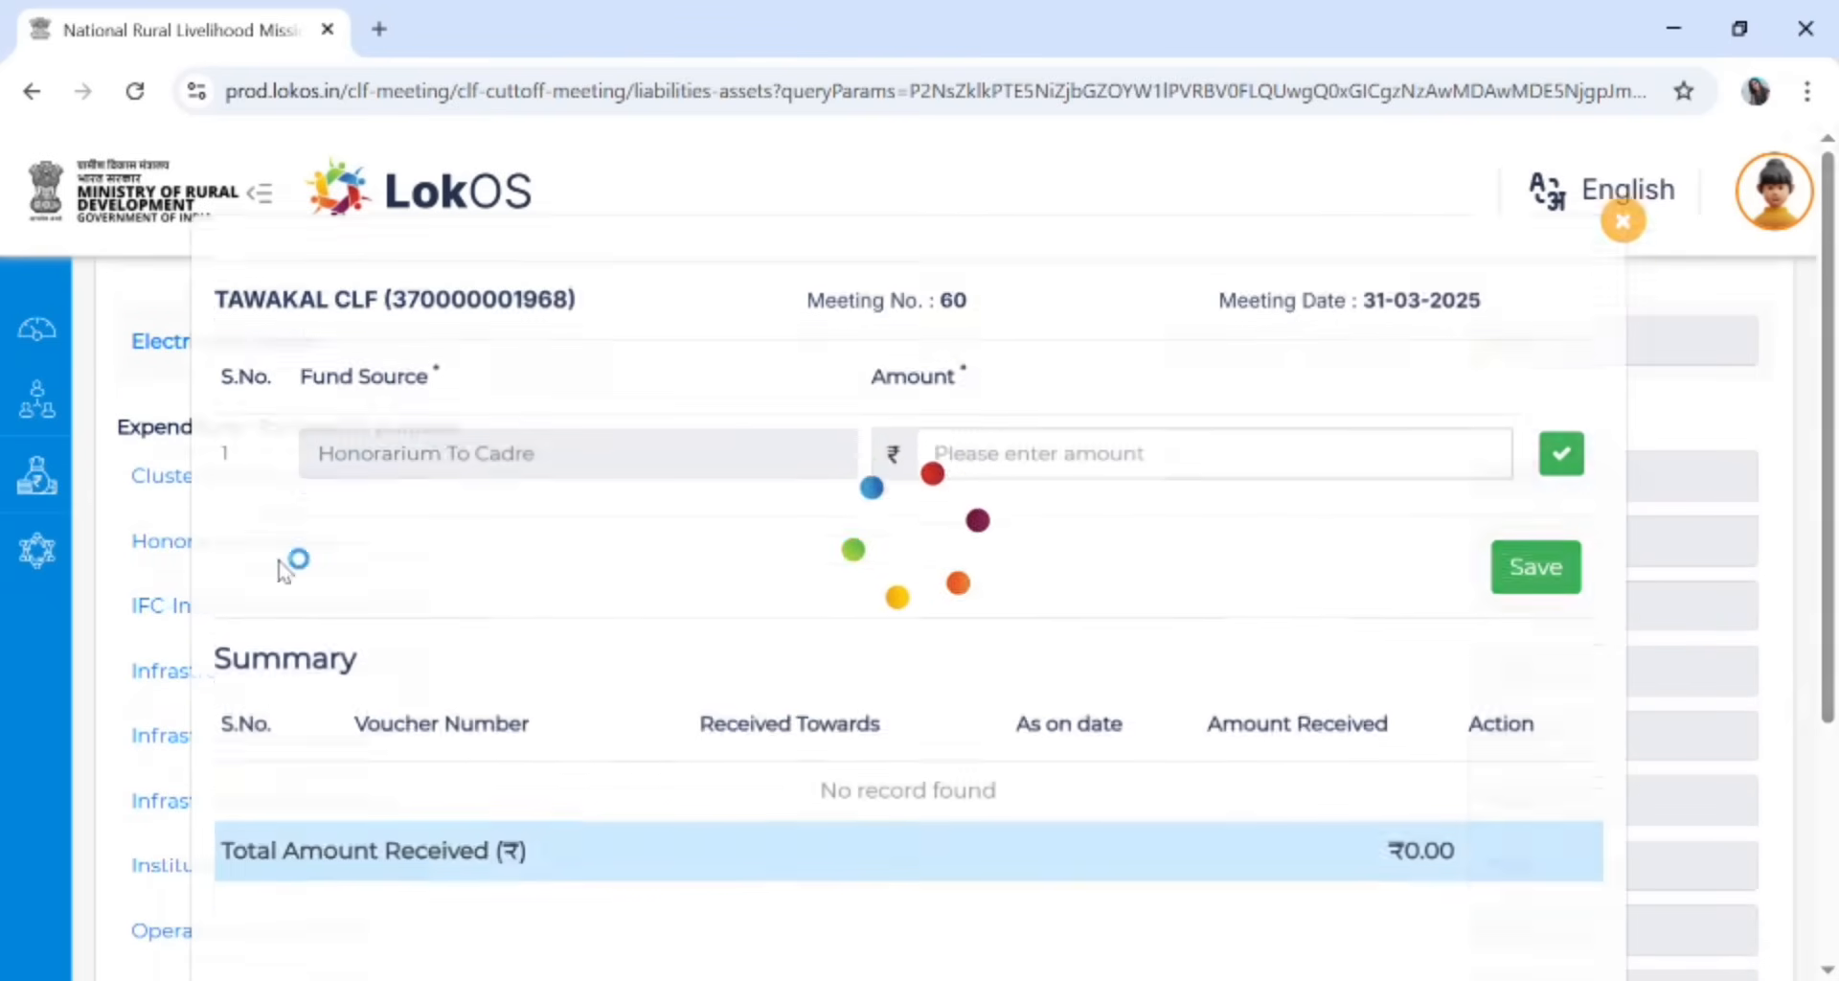
{"action": "left_click", "coordinate": [1156, 491]}
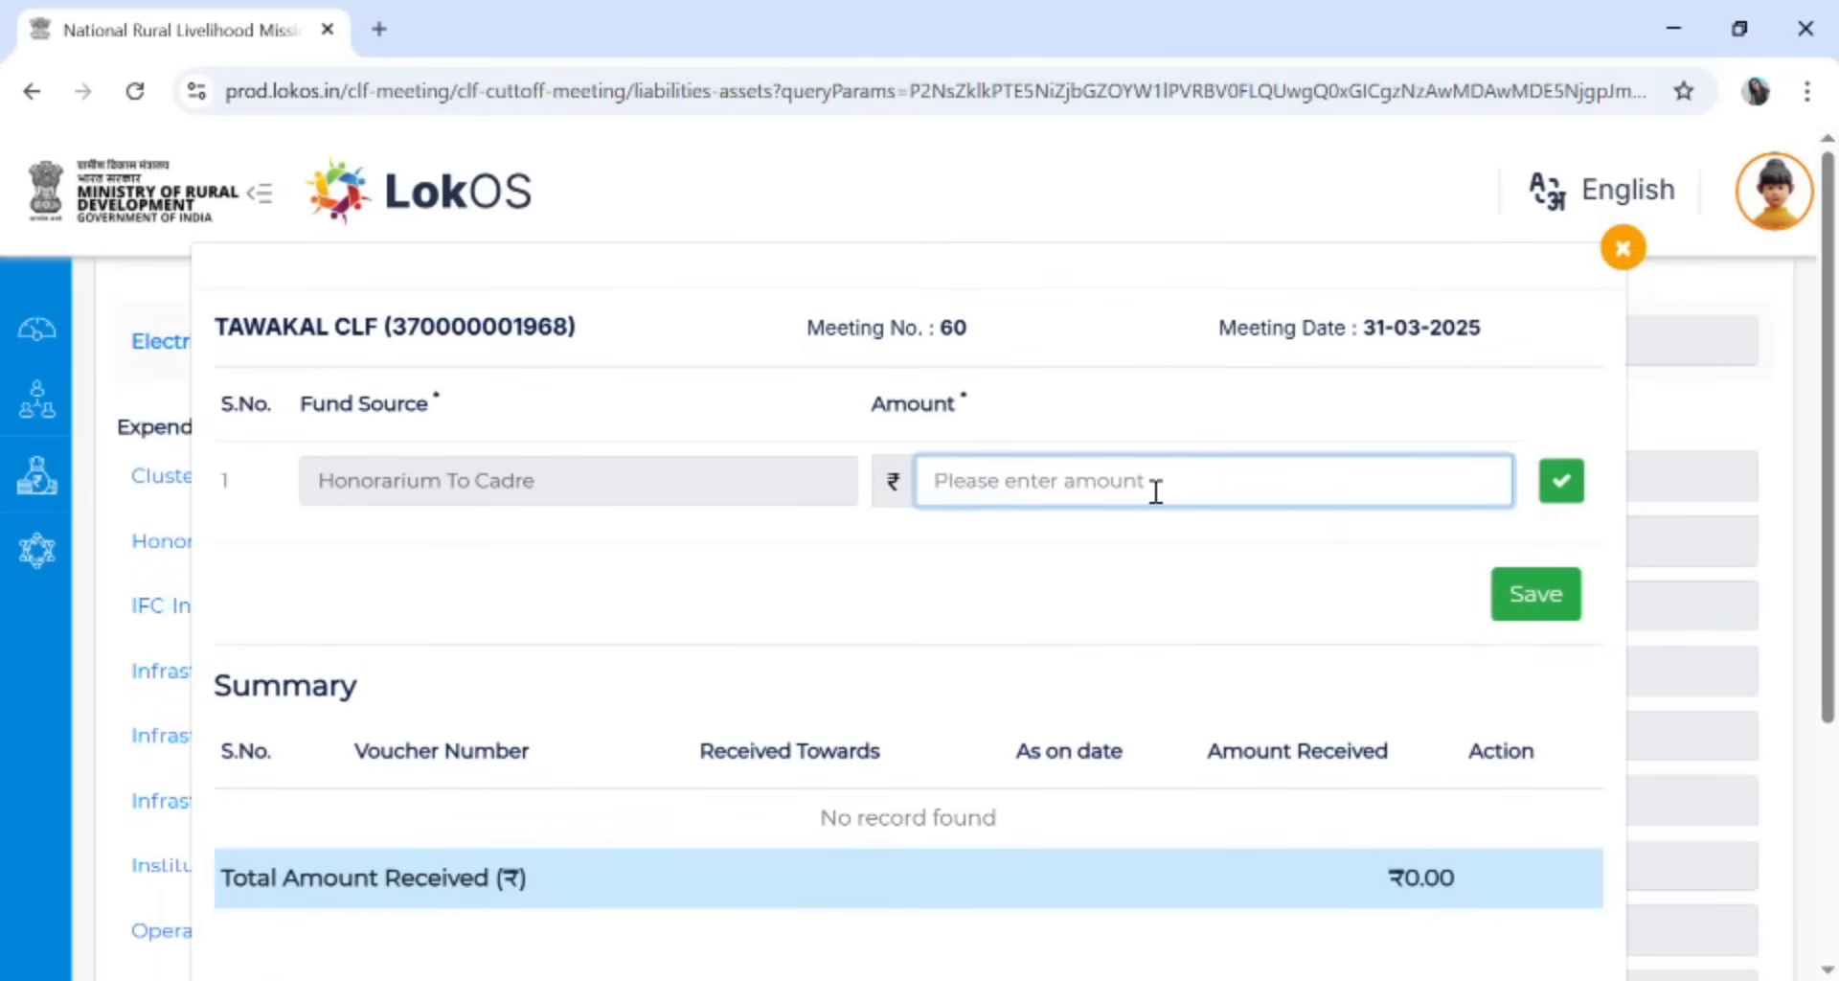
{"action": "type", "text": "2,000"}
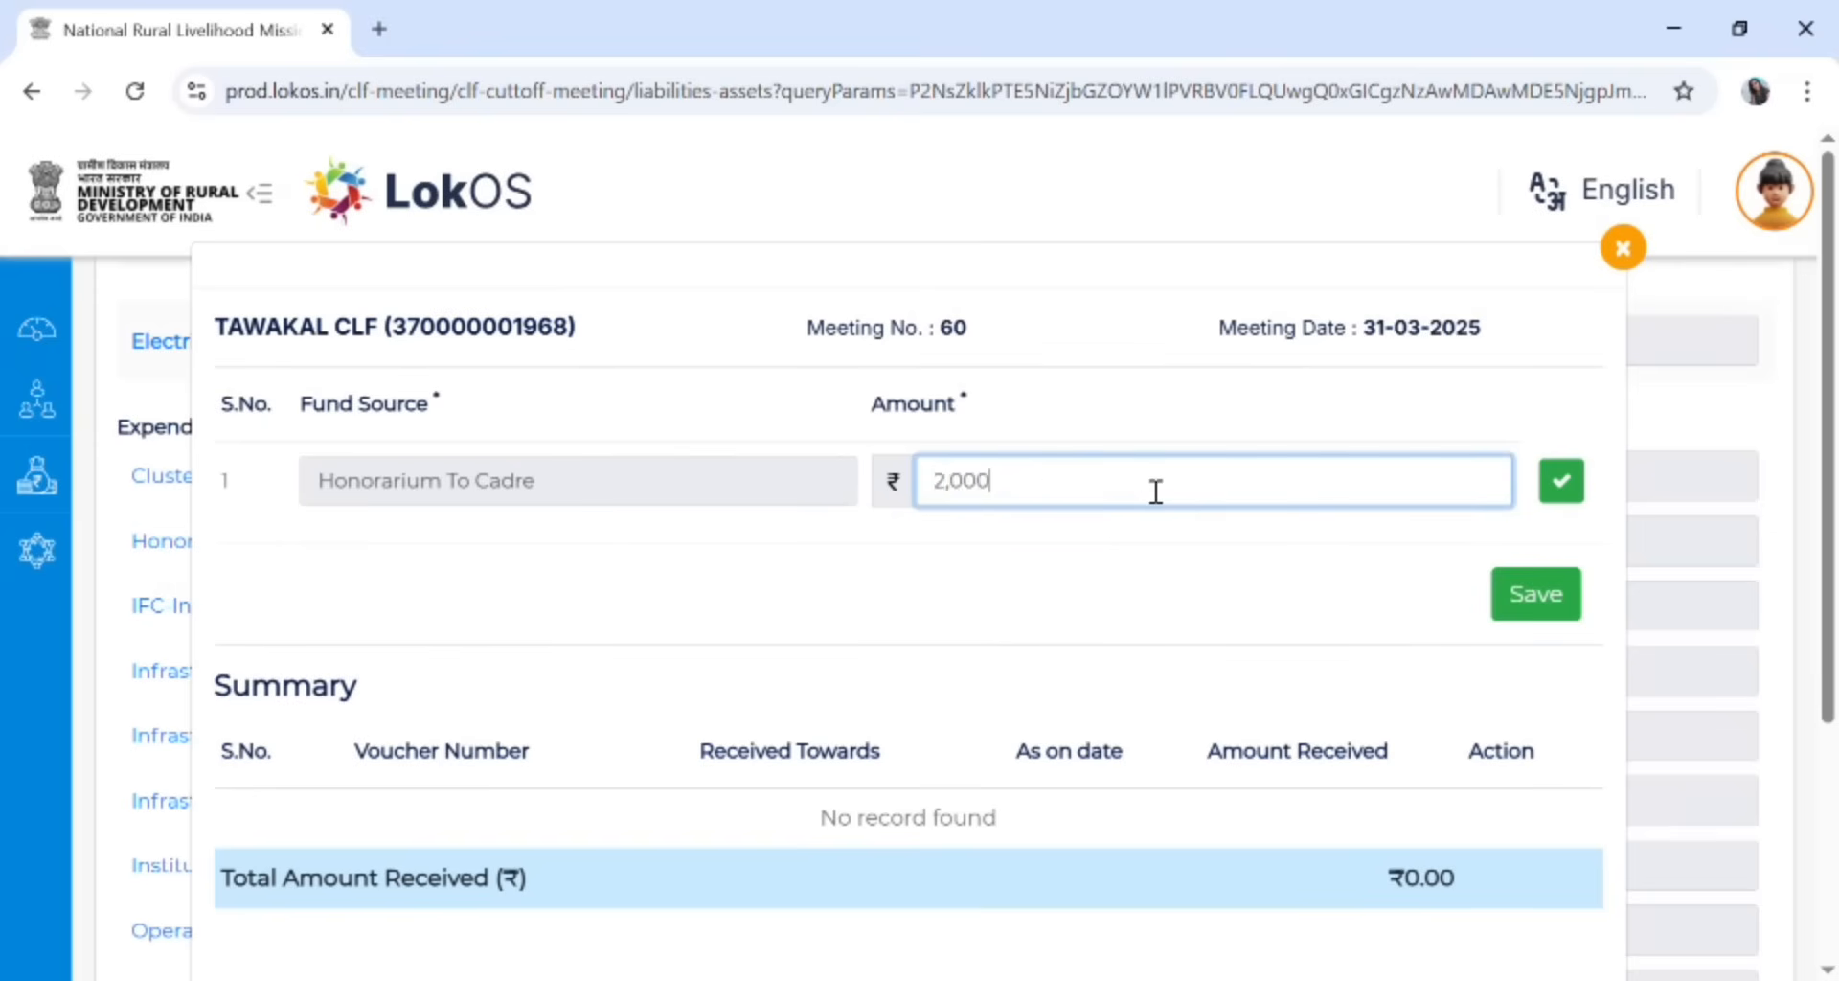
{"action": "type", "text": ",000"}
{"action": "left_click", "coordinate": [1569, 494]}
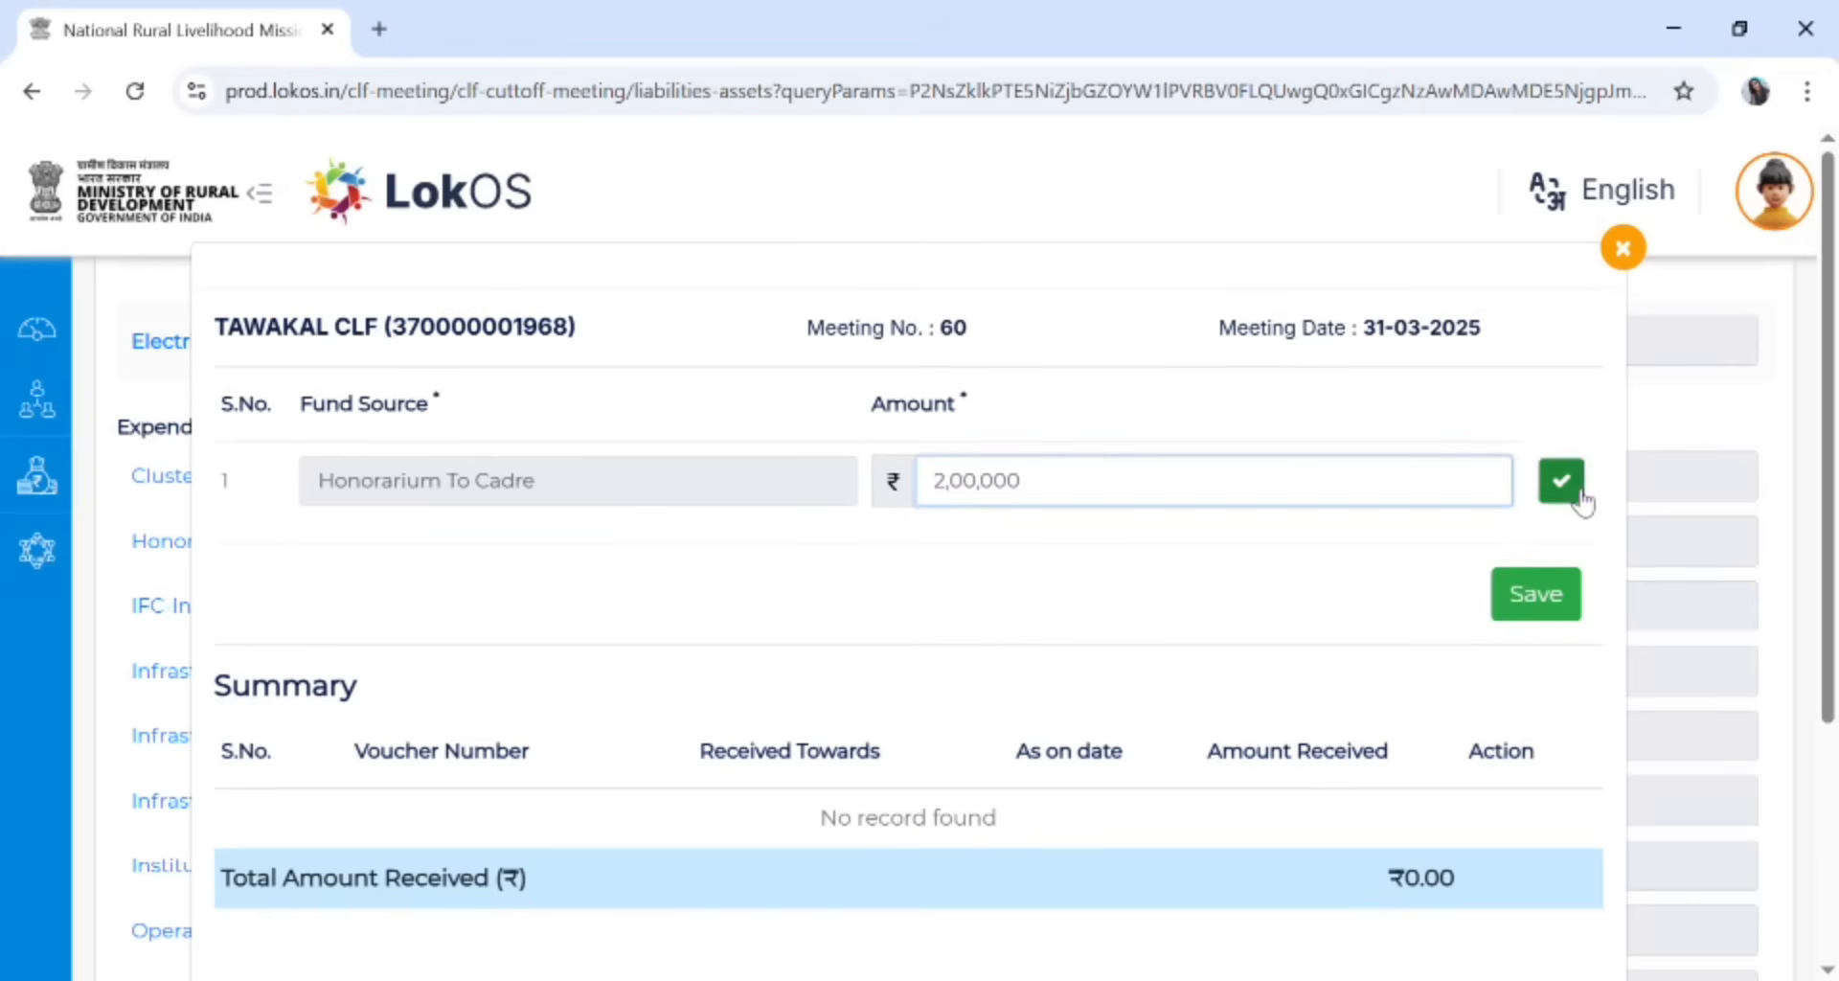
{"action": "left_click", "coordinate": [1533, 600]}
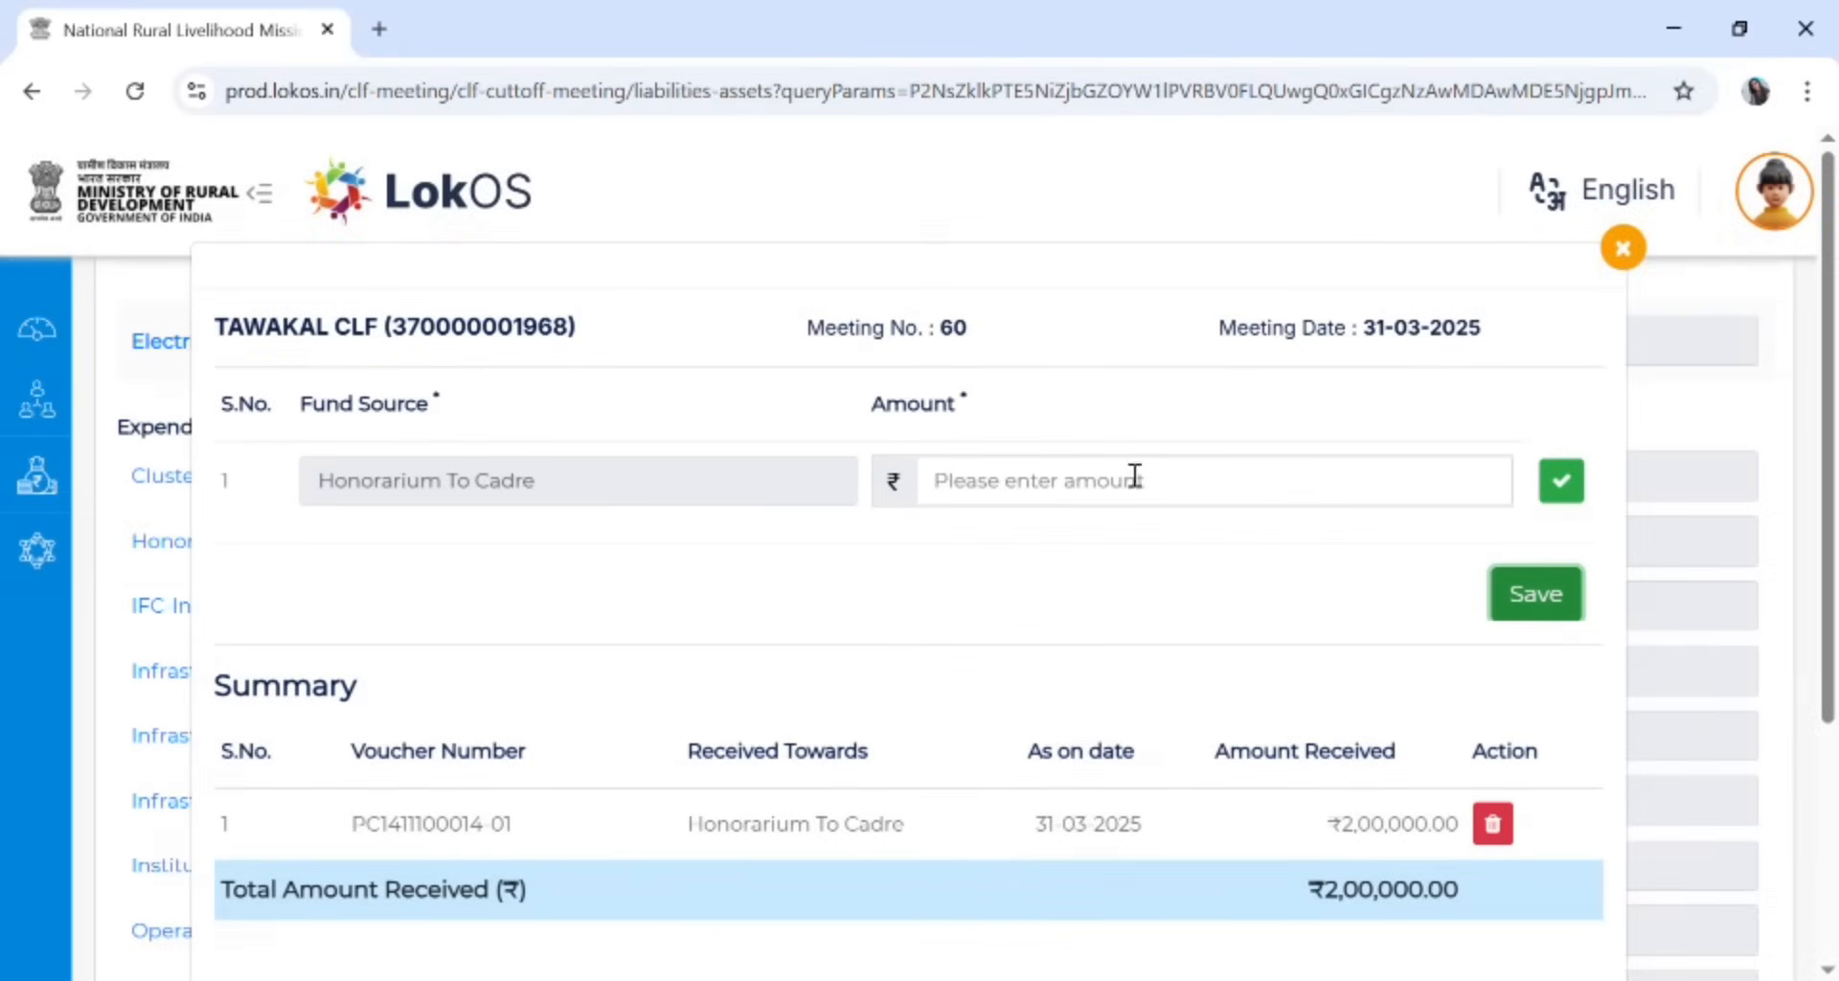
{"action": "left_click", "coordinate": [1622, 248]}
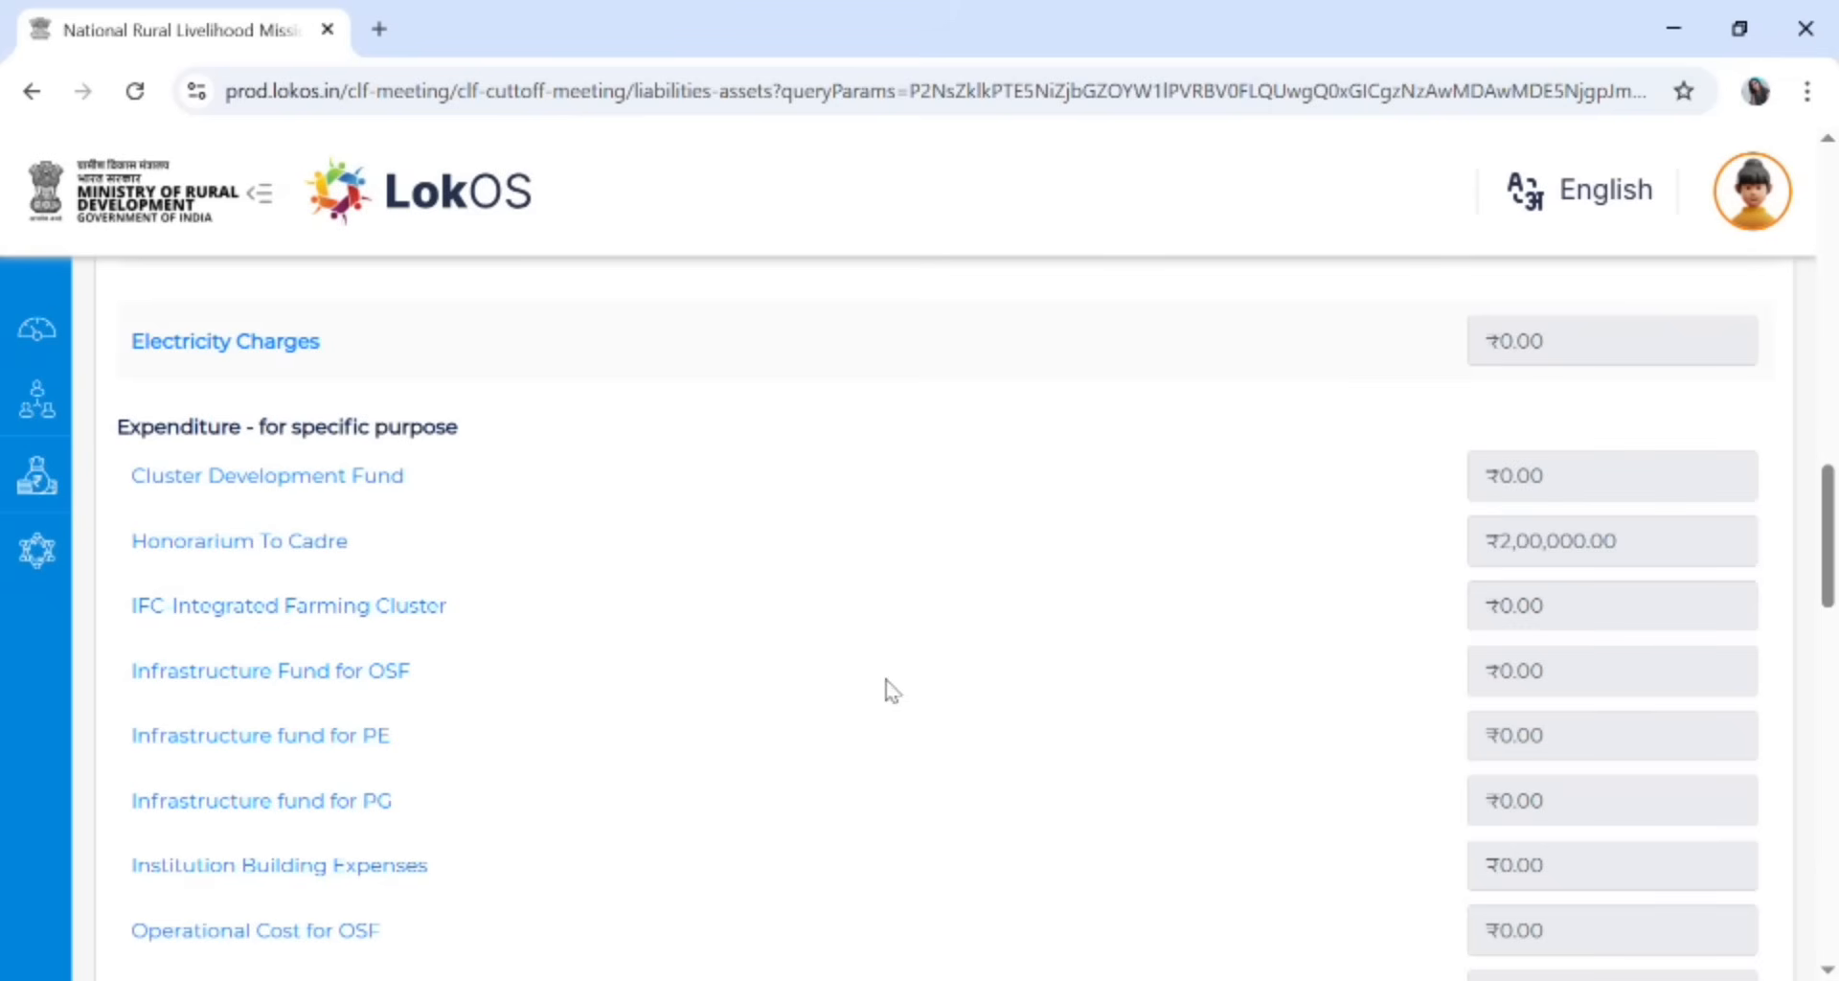
Record and save ₹50,000 for Infrastructure fund for PG under Expenditure - for specific purpose
{"action": "left_click", "coordinate": [303, 816]}
{"action": "left_click", "coordinate": [1147, 493]}
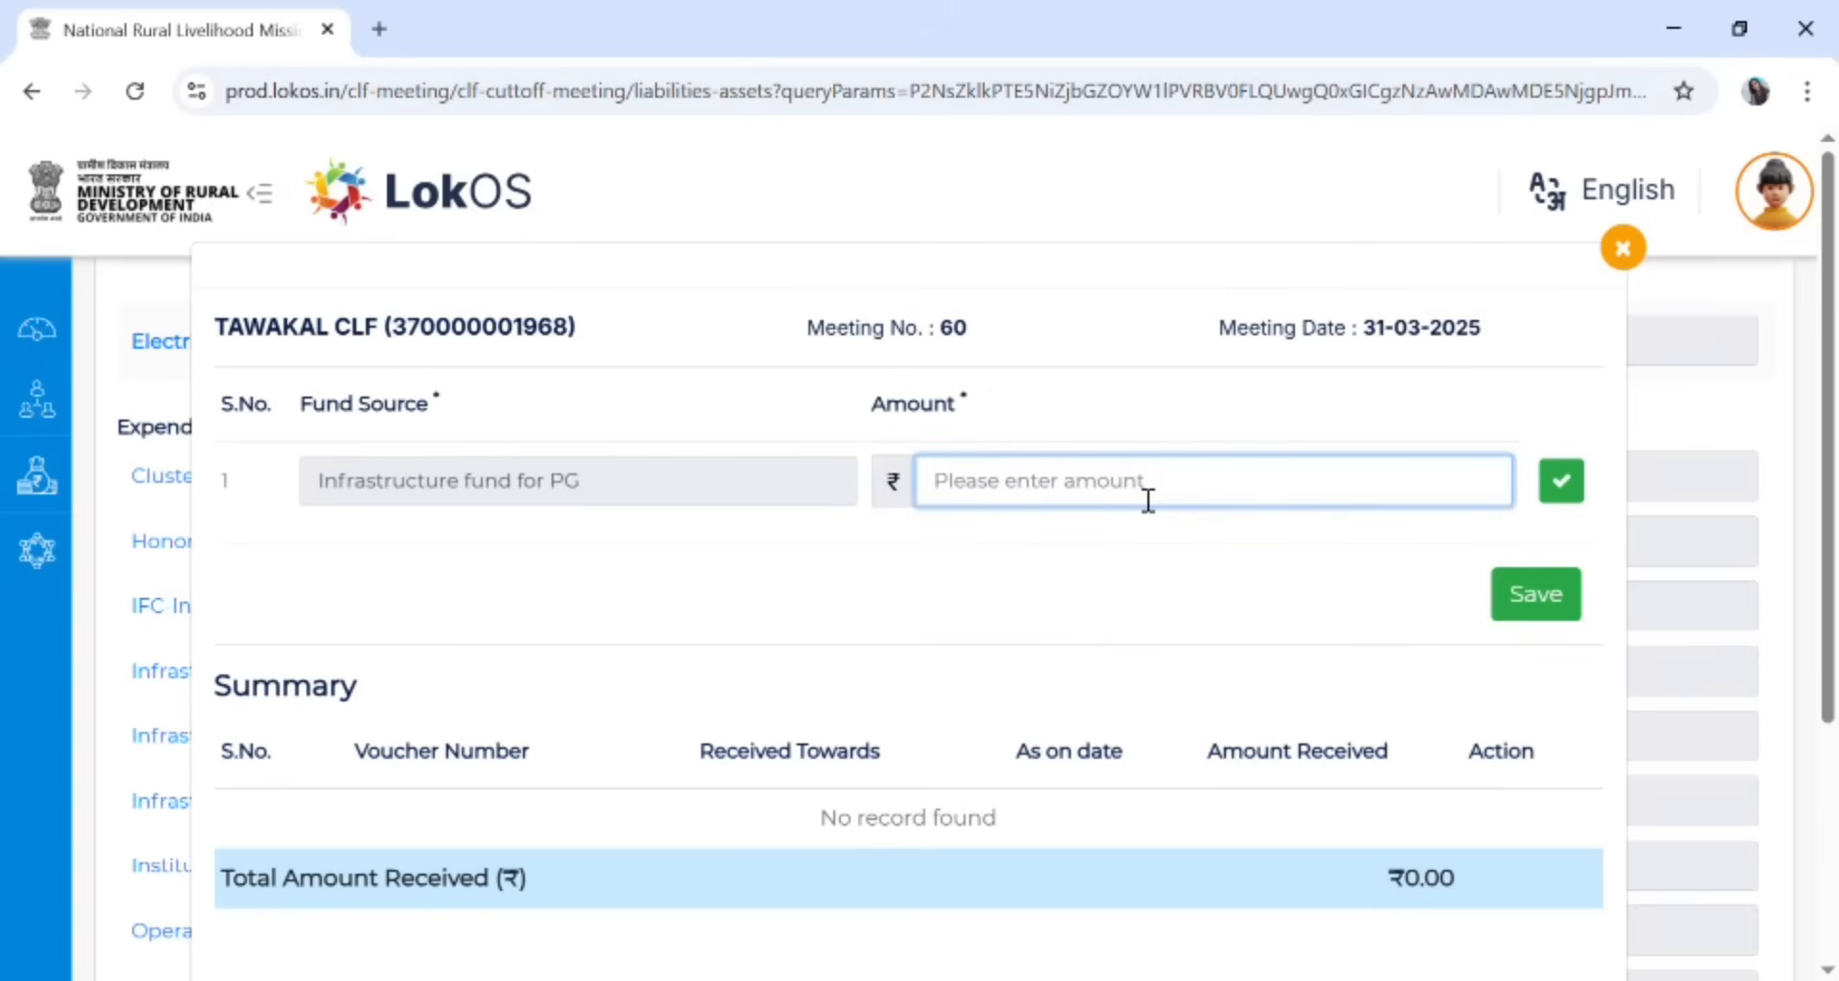
{"action": "type", "text": "50,000"}
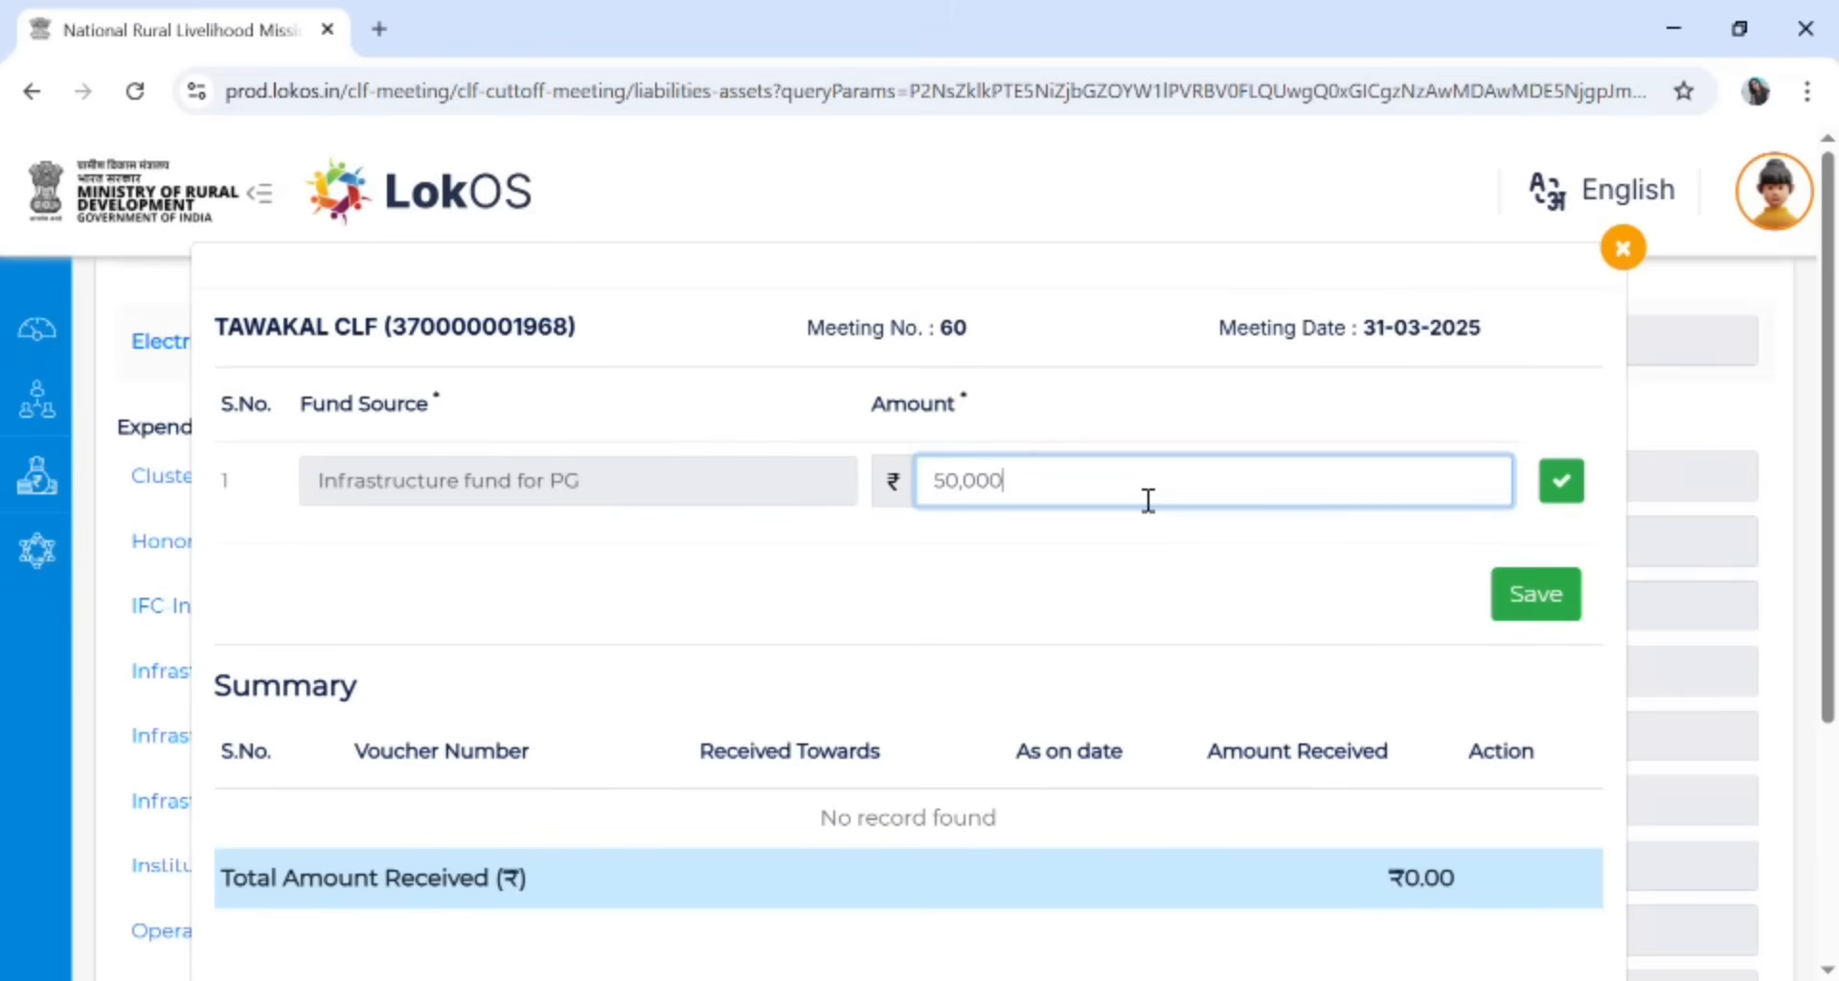
{"action": "left_click", "coordinate": [1563, 483]}
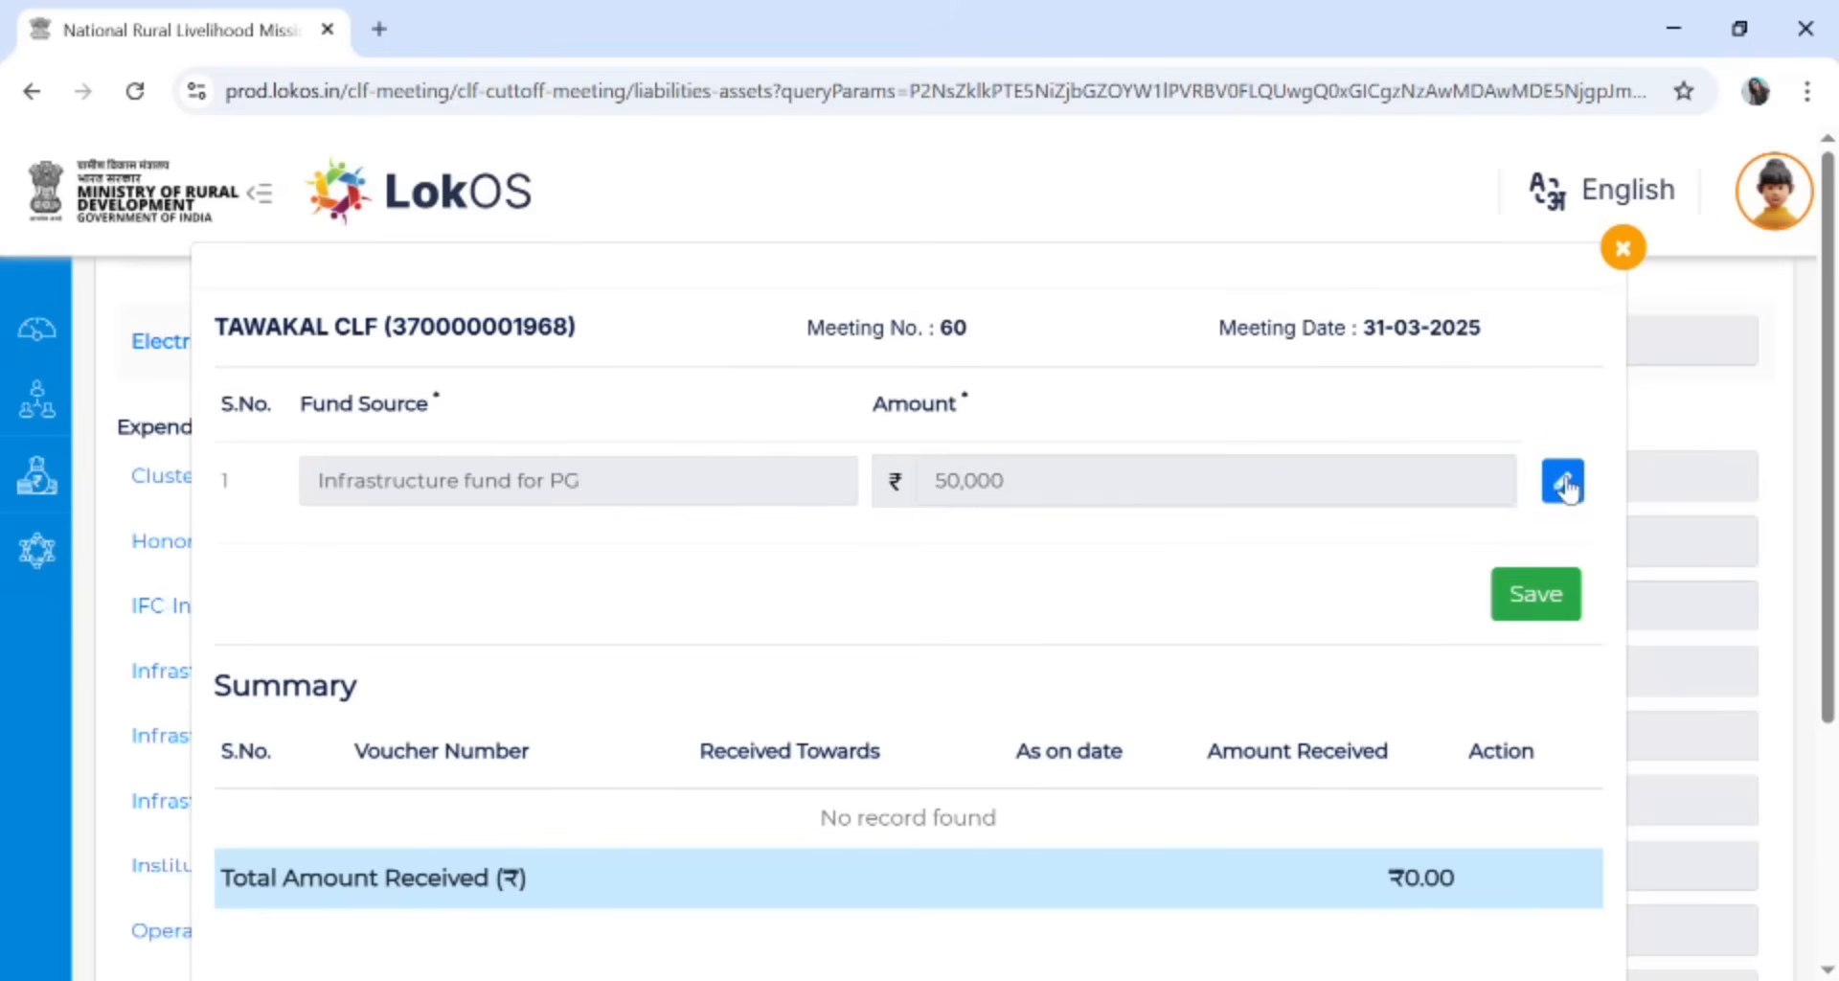
{"action": "left_click", "coordinate": [1535, 599]}
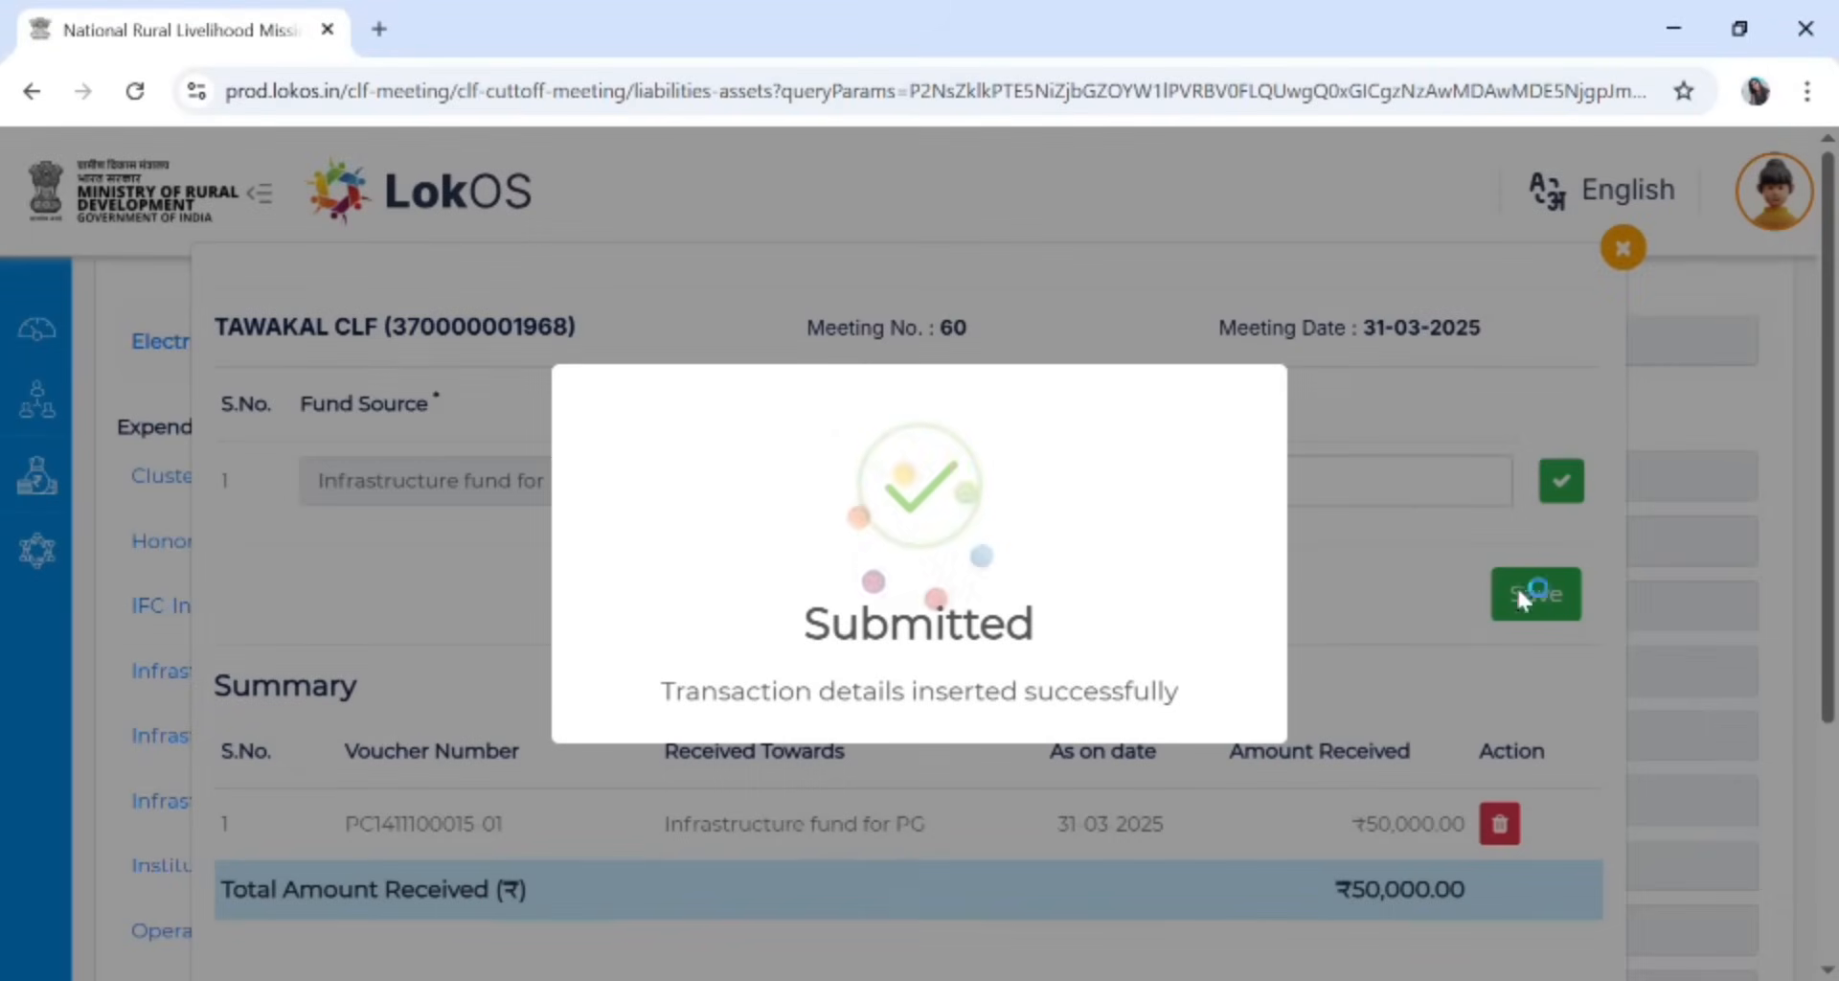
{"action": "left_click", "coordinate": [1623, 249]}
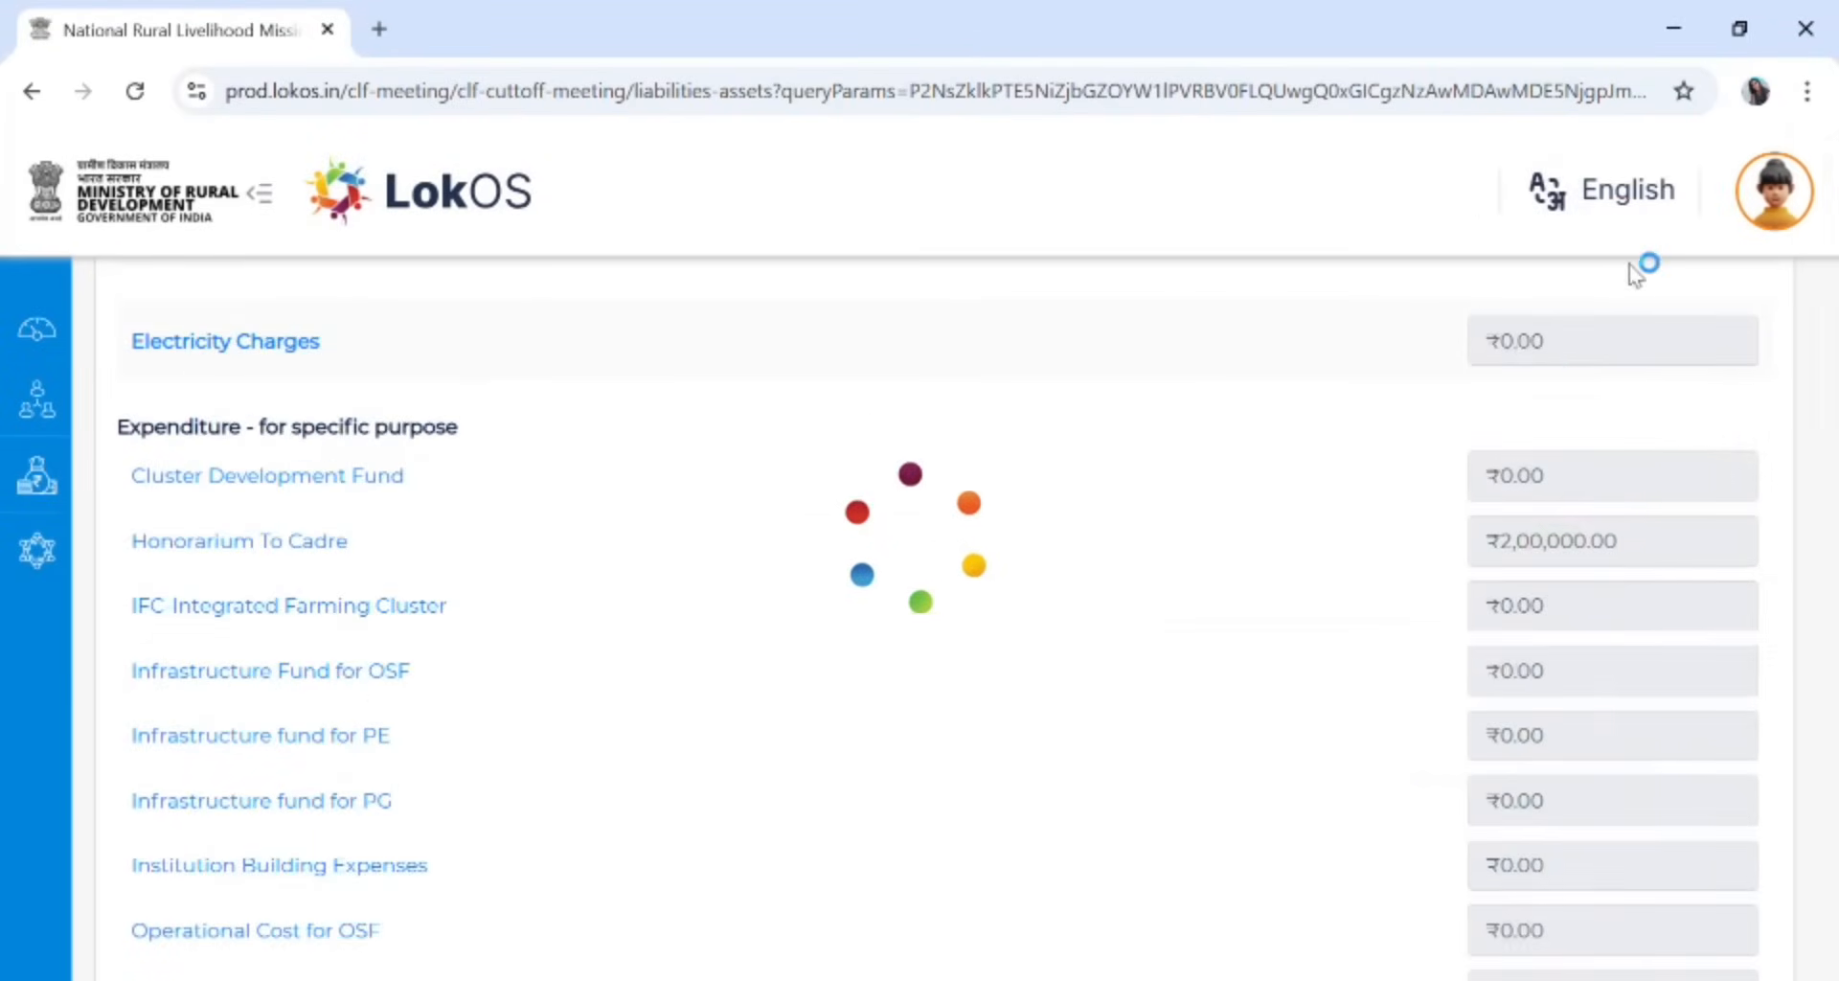
Review the specific-purpose, interest, honorarium and other expenditure categories together with the amounts recorded so far
{"action": "scroll", "coordinate": [1641, 382], "scroll_direction": "down", "scroll_amount": 6}
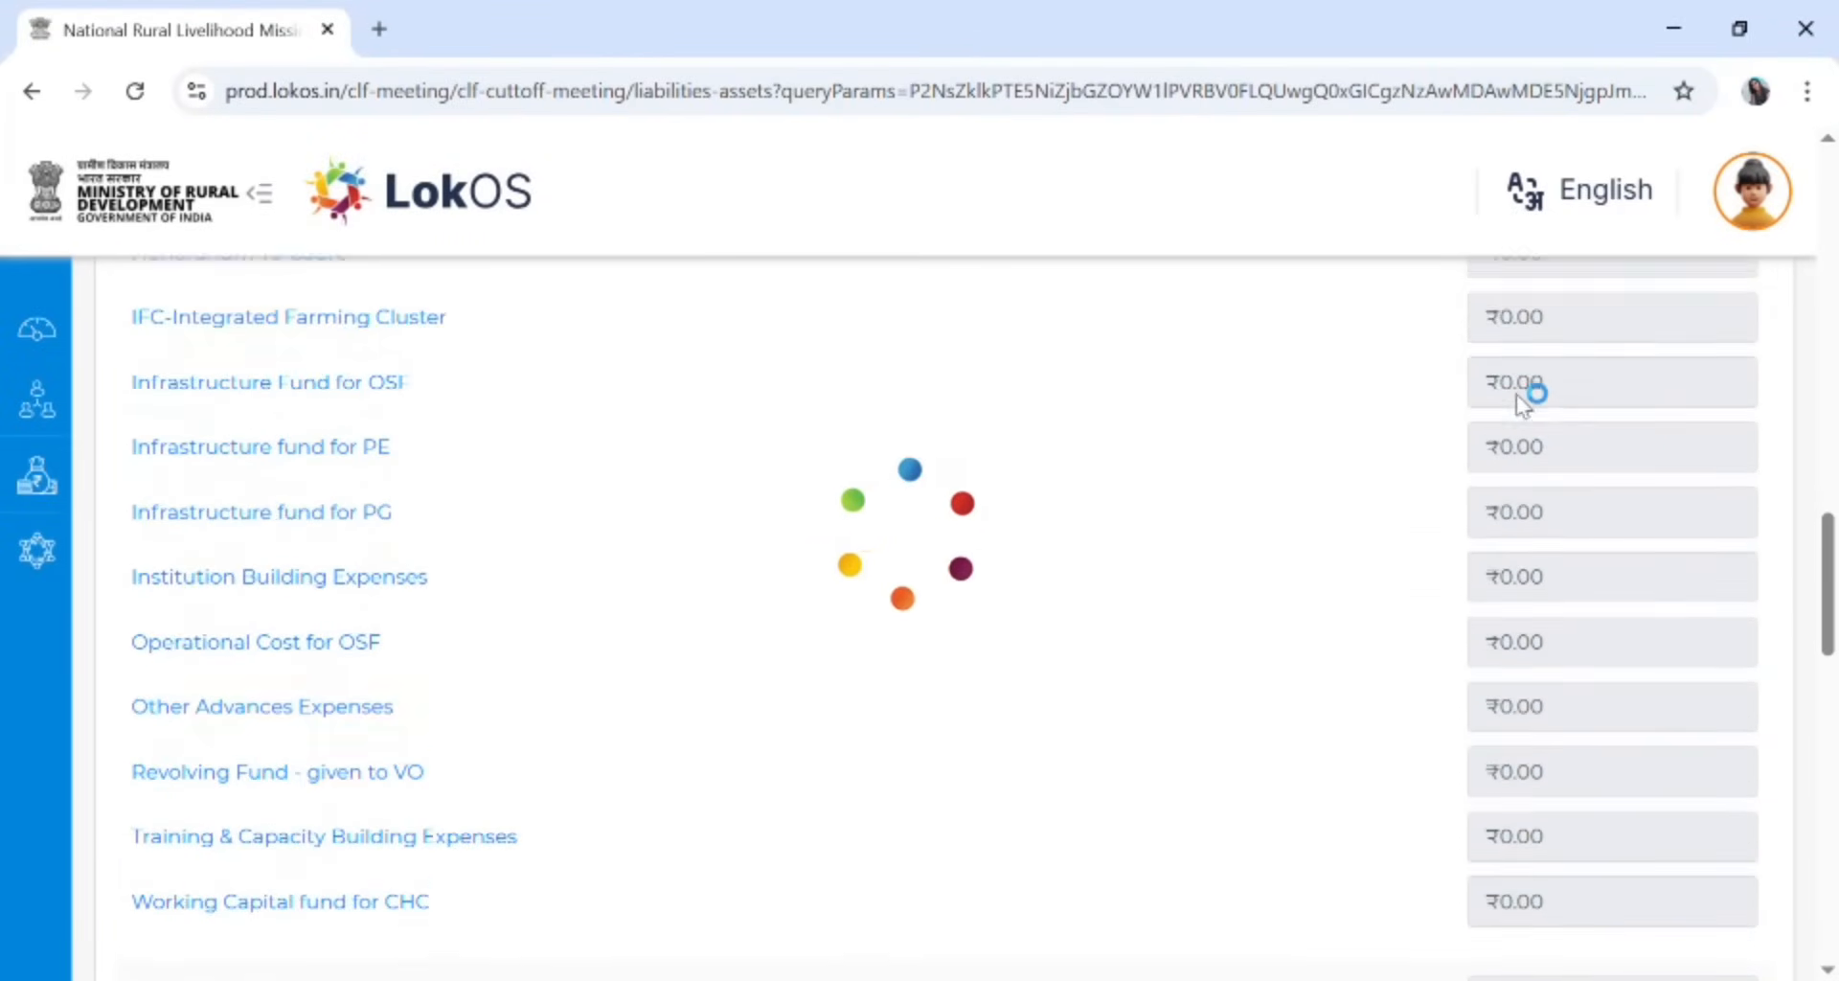
{"action": "scroll", "coordinate": [1519, 397], "scroll_direction": "down", "scroll_amount": 5}
{"action": "scroll", "coordinate": [1521, 398], "scroll_direction": "down", "scroll_amount": 1}
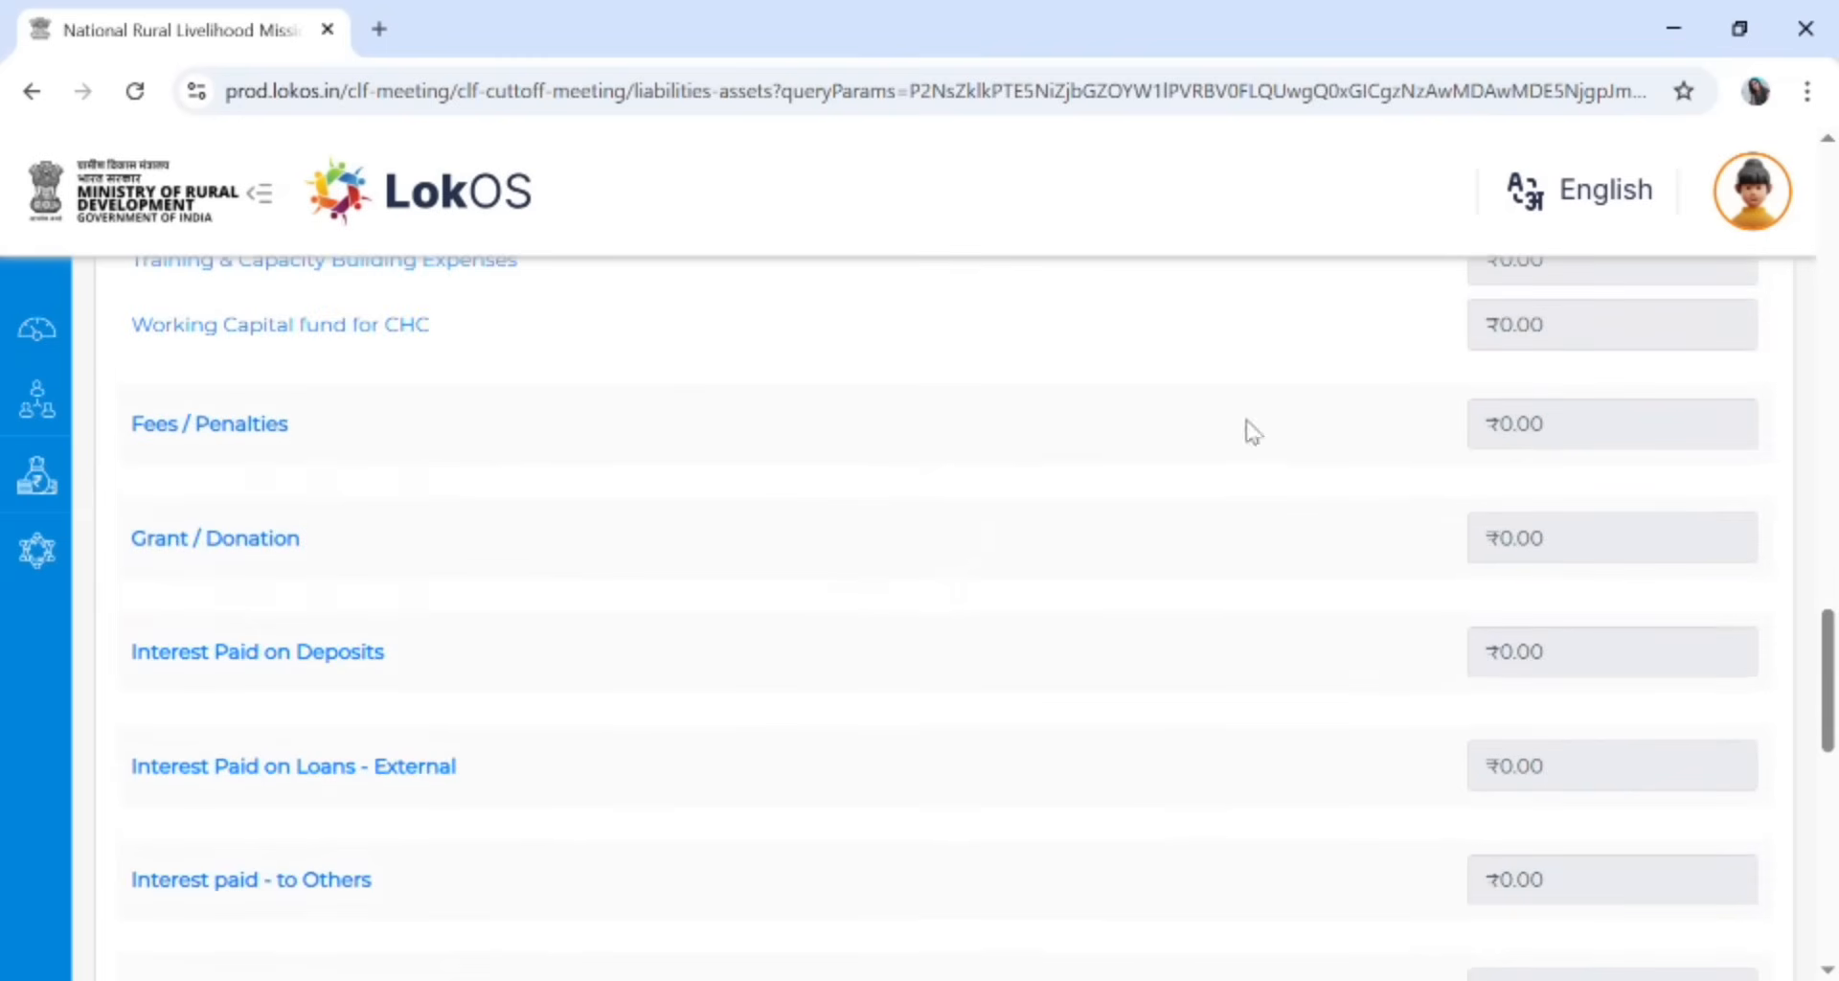
{"action": "scroll", "coordinate": [897, 442], "scroll_direction": "up", "scroll_amount": 6}
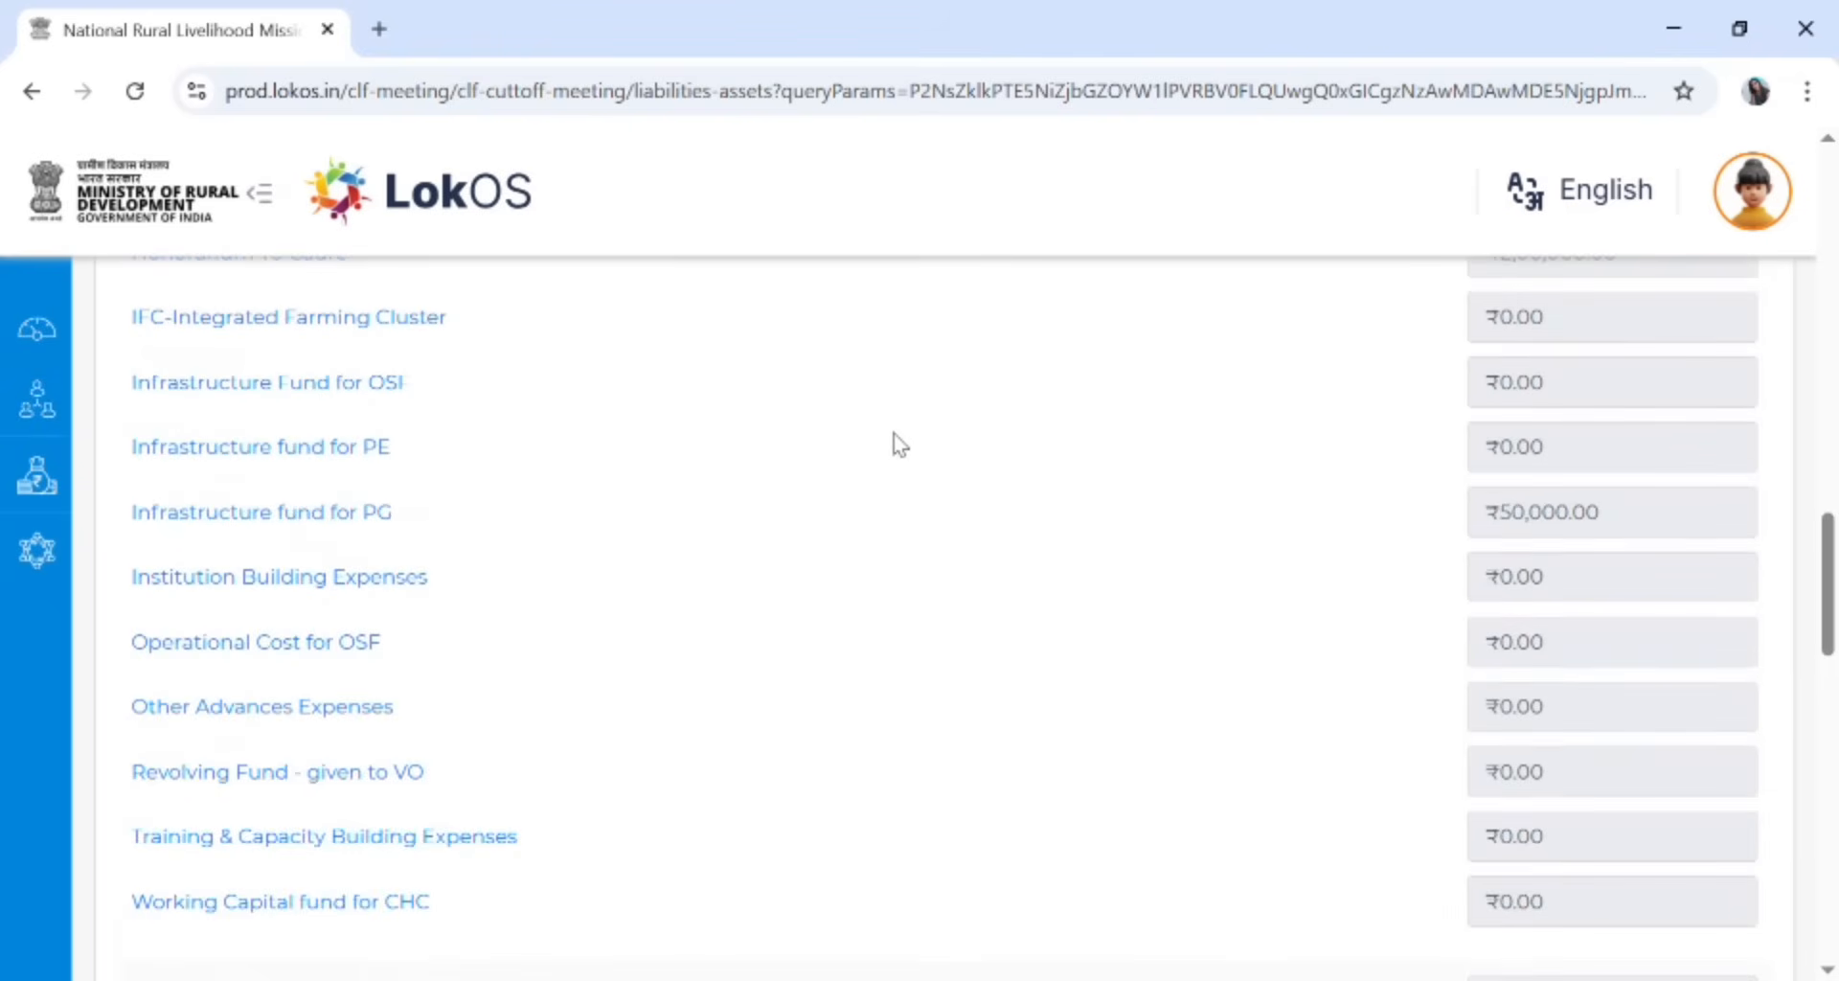
{"action": "scroll", "coordinate": [897, 444], "scroll_direction": "down", "scroll_amount": 6}
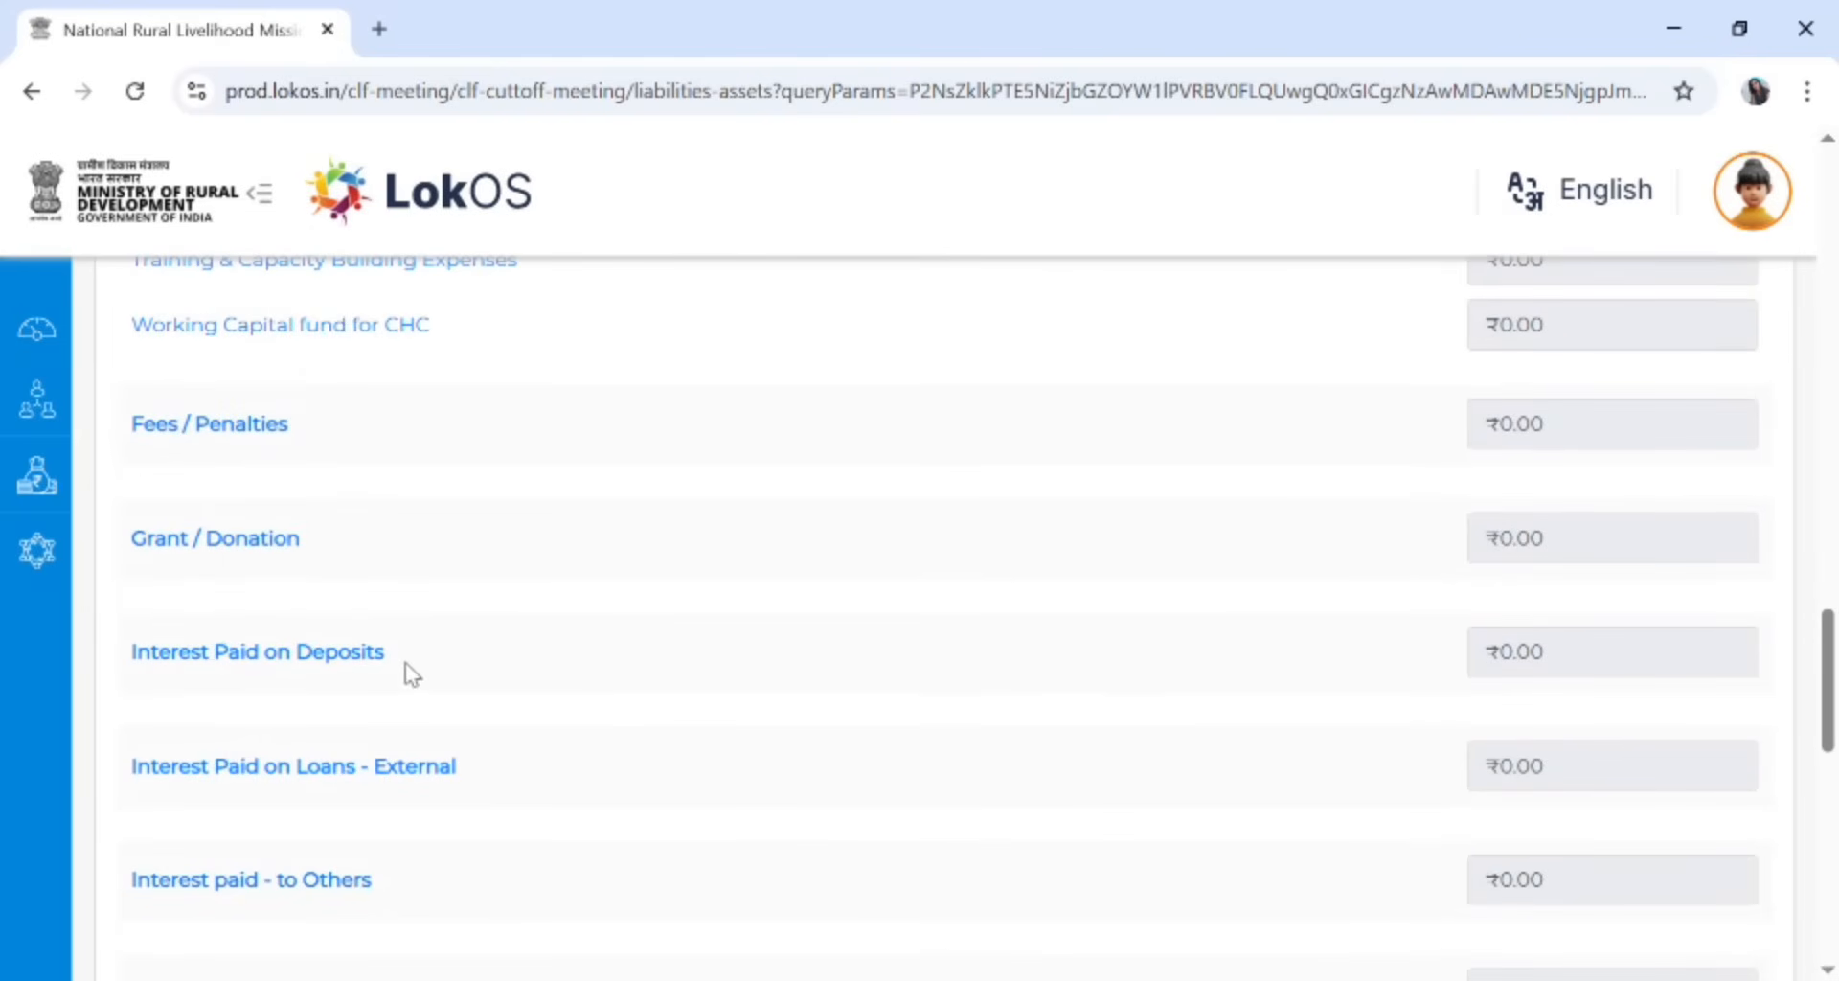
{"action": "scroll", "coordinate": [406, 670], "scroll_direction": "down", "scroll_amount": 2}
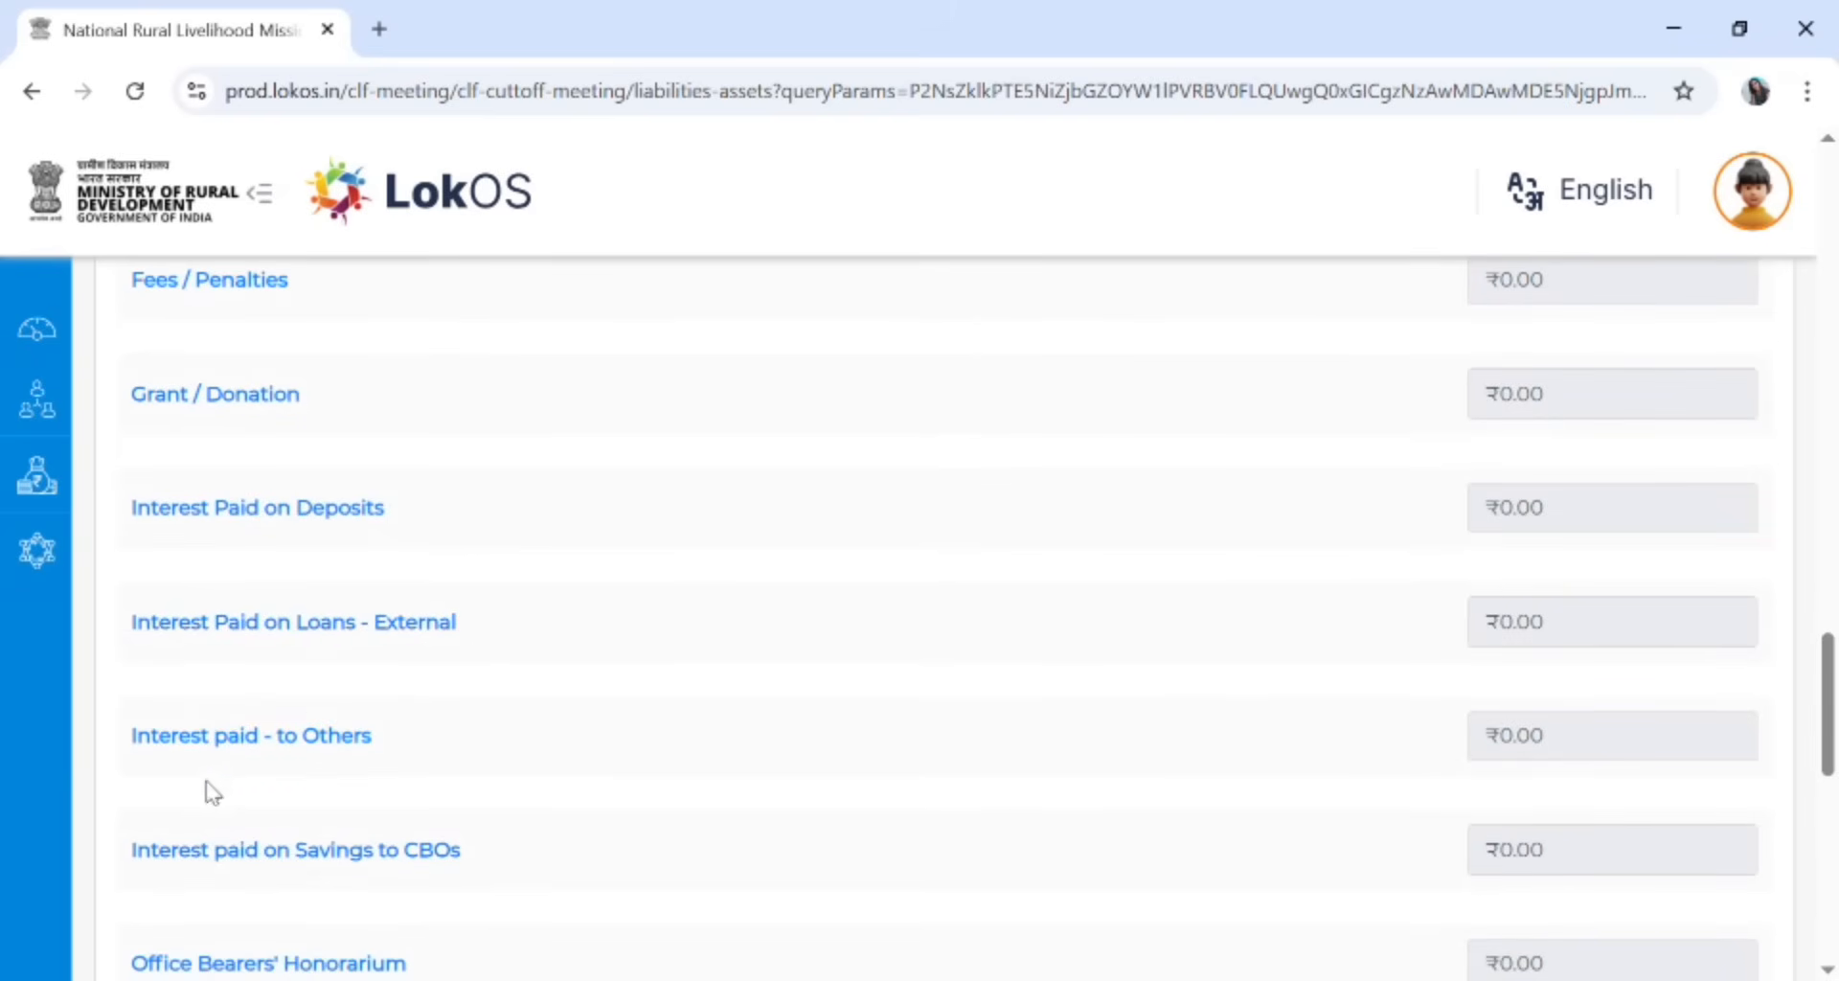
{"action": "scroll", "coordinate": [416, 784], "scroll_direction": "down", "scroll_amount": 1}
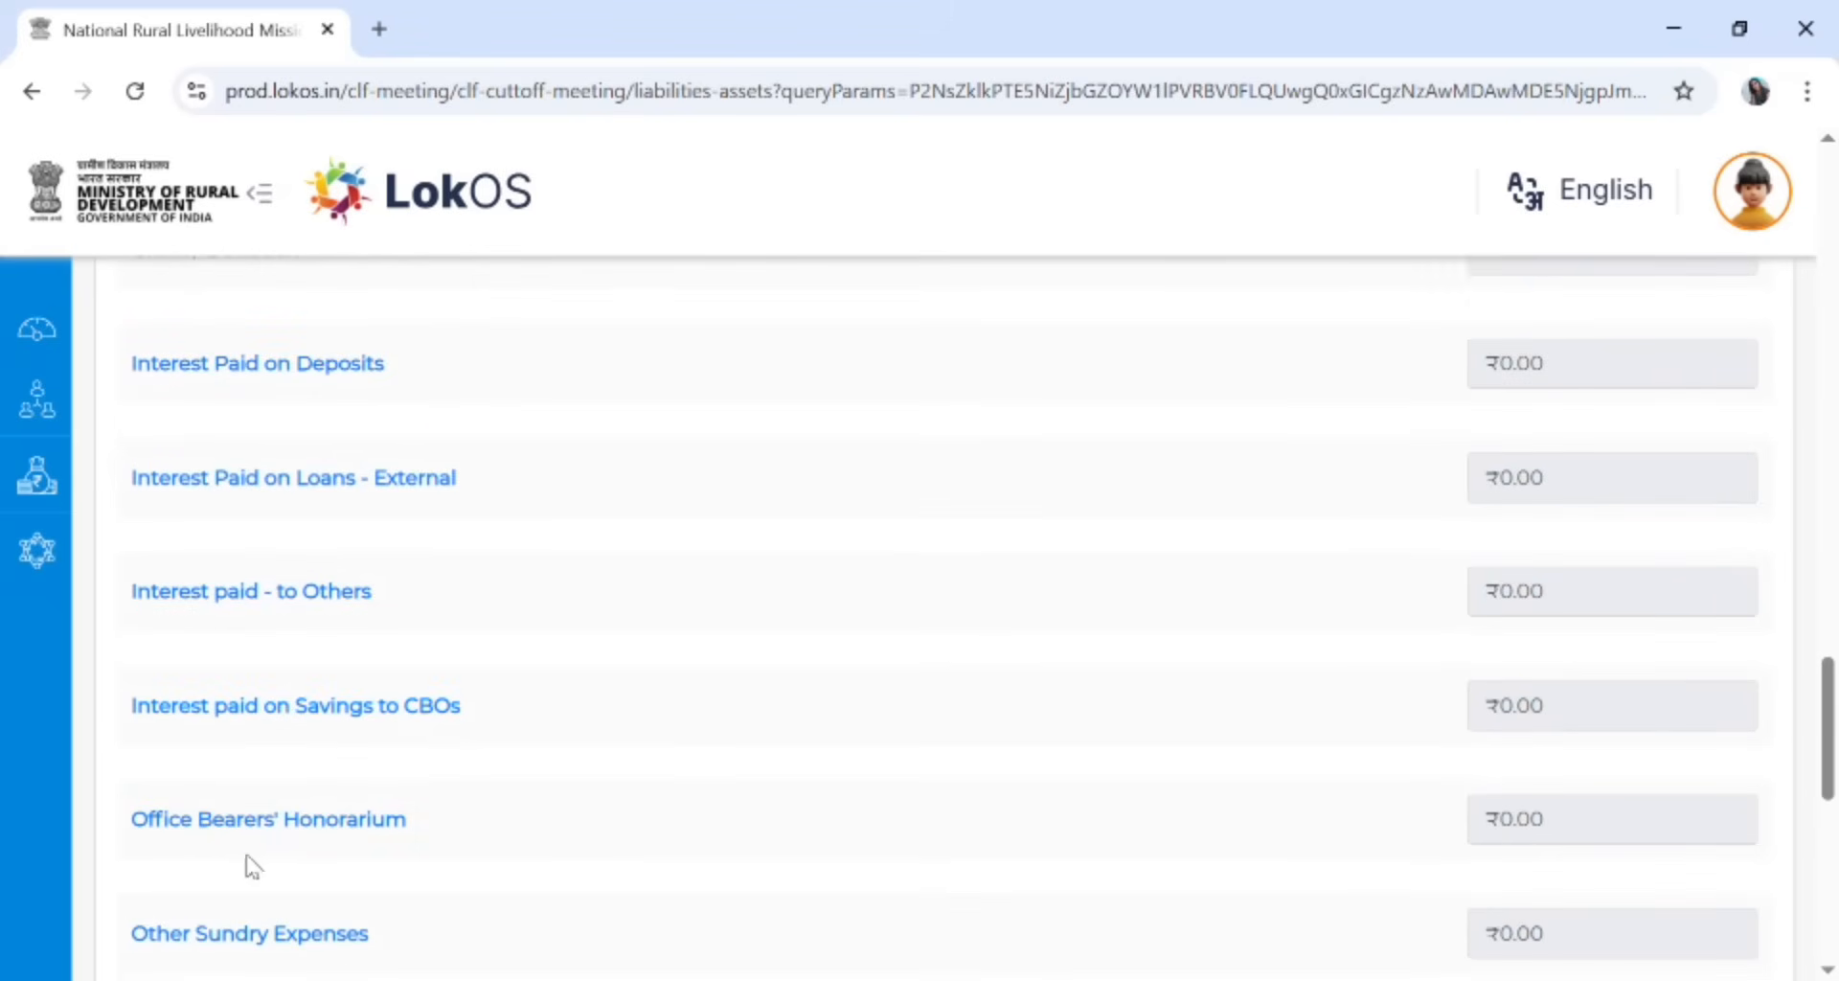
{"action": "scroll", "coordinate": [205, 866], "scroll_direction": "up", "scroll_amount": 5}
{"action": "scroll", "coordinate": [239, 819], "scroll_direction": "up", "scroll_amount": 10}
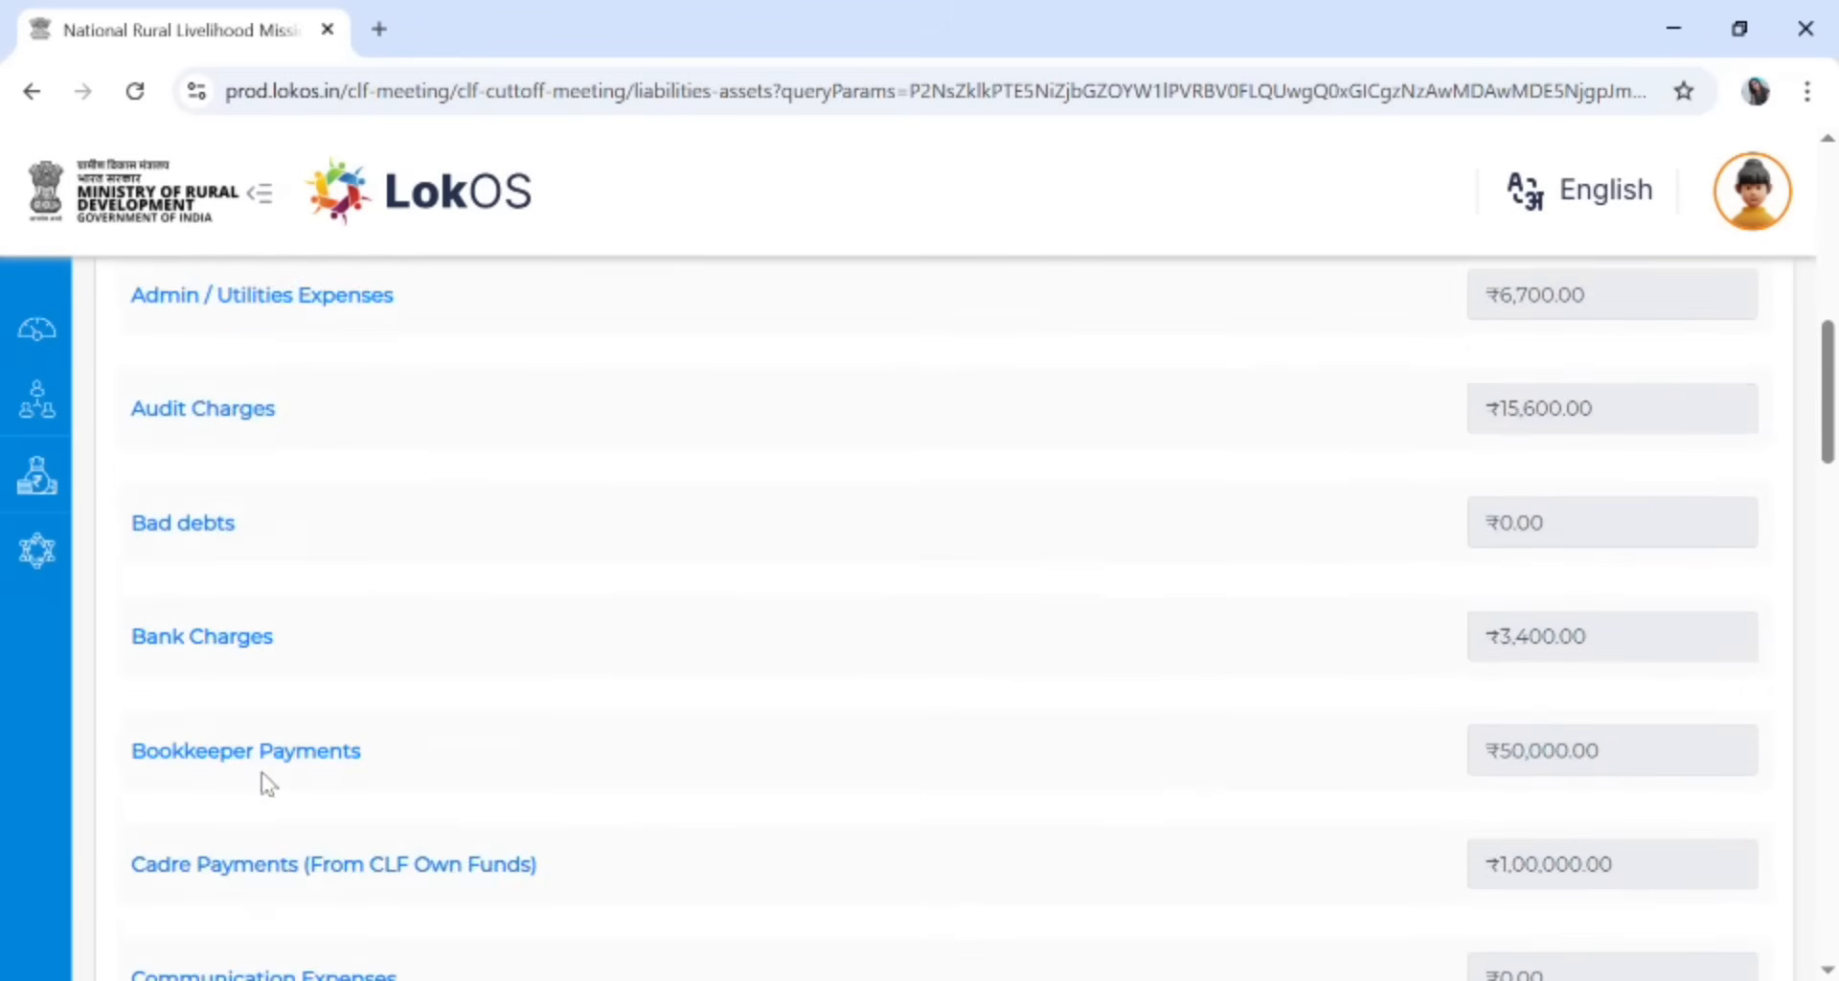
Record and save ₹50,000 for Other Sundry Expenses under Expenditure, with the remark "tyuiopjklkjh"
{"action": "scroll", "coordinate": [275, 784], "scroll_direction": "down", "scroll_amount": 15}
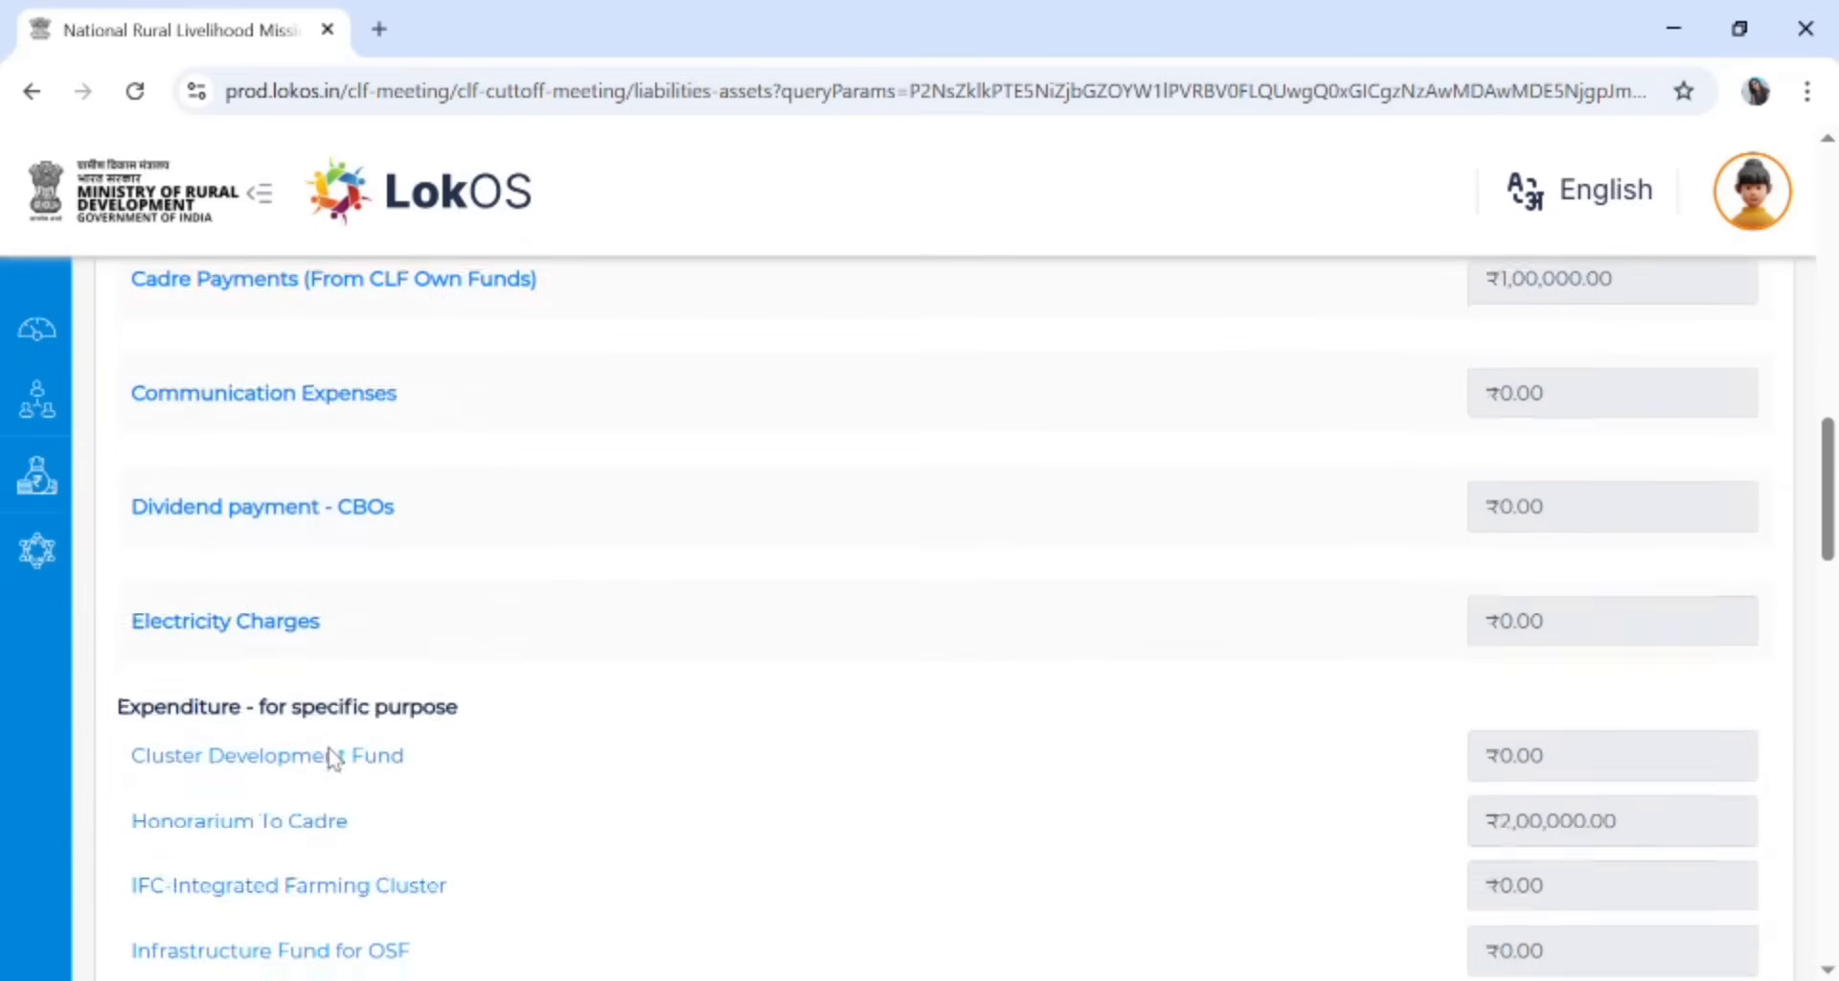
{"action": "scroll", "coordinate": [383, 695], "scroll_direction": "down", "scroll_amount": 7}
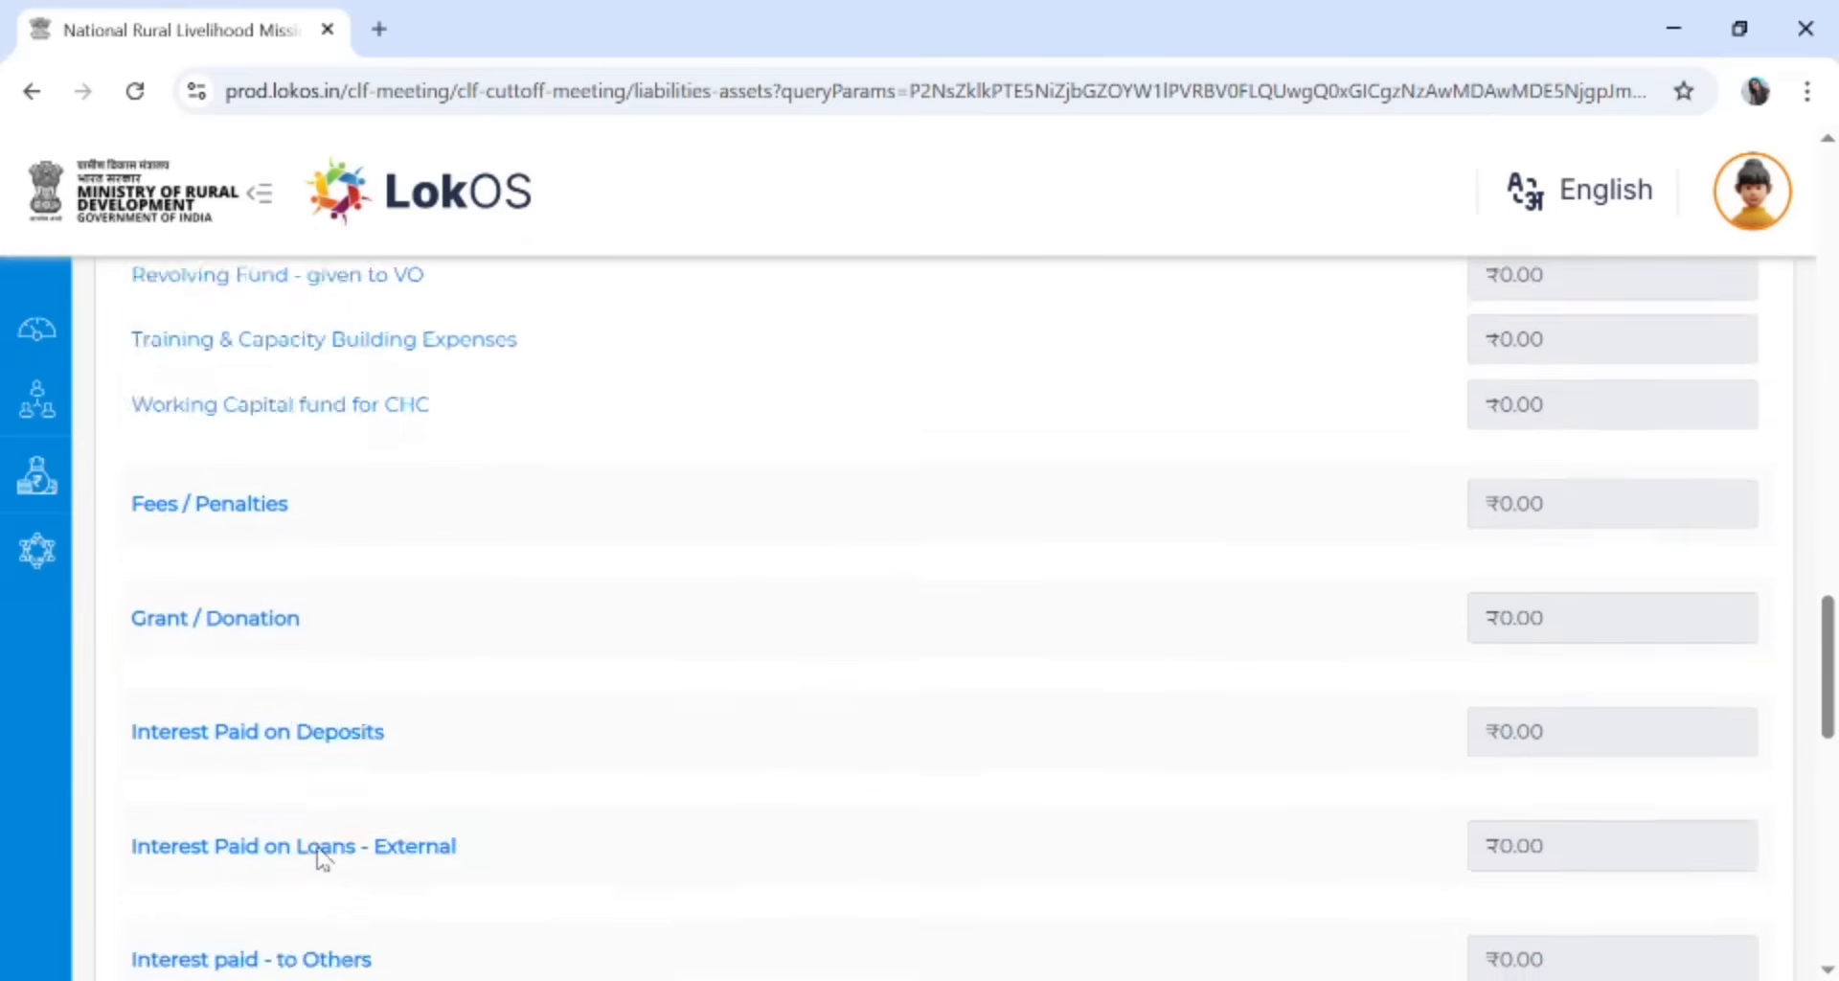
{"action": "scroll", "coordinate": [335, 841], "scroll_direction": "down", "scroll_amount": 1}
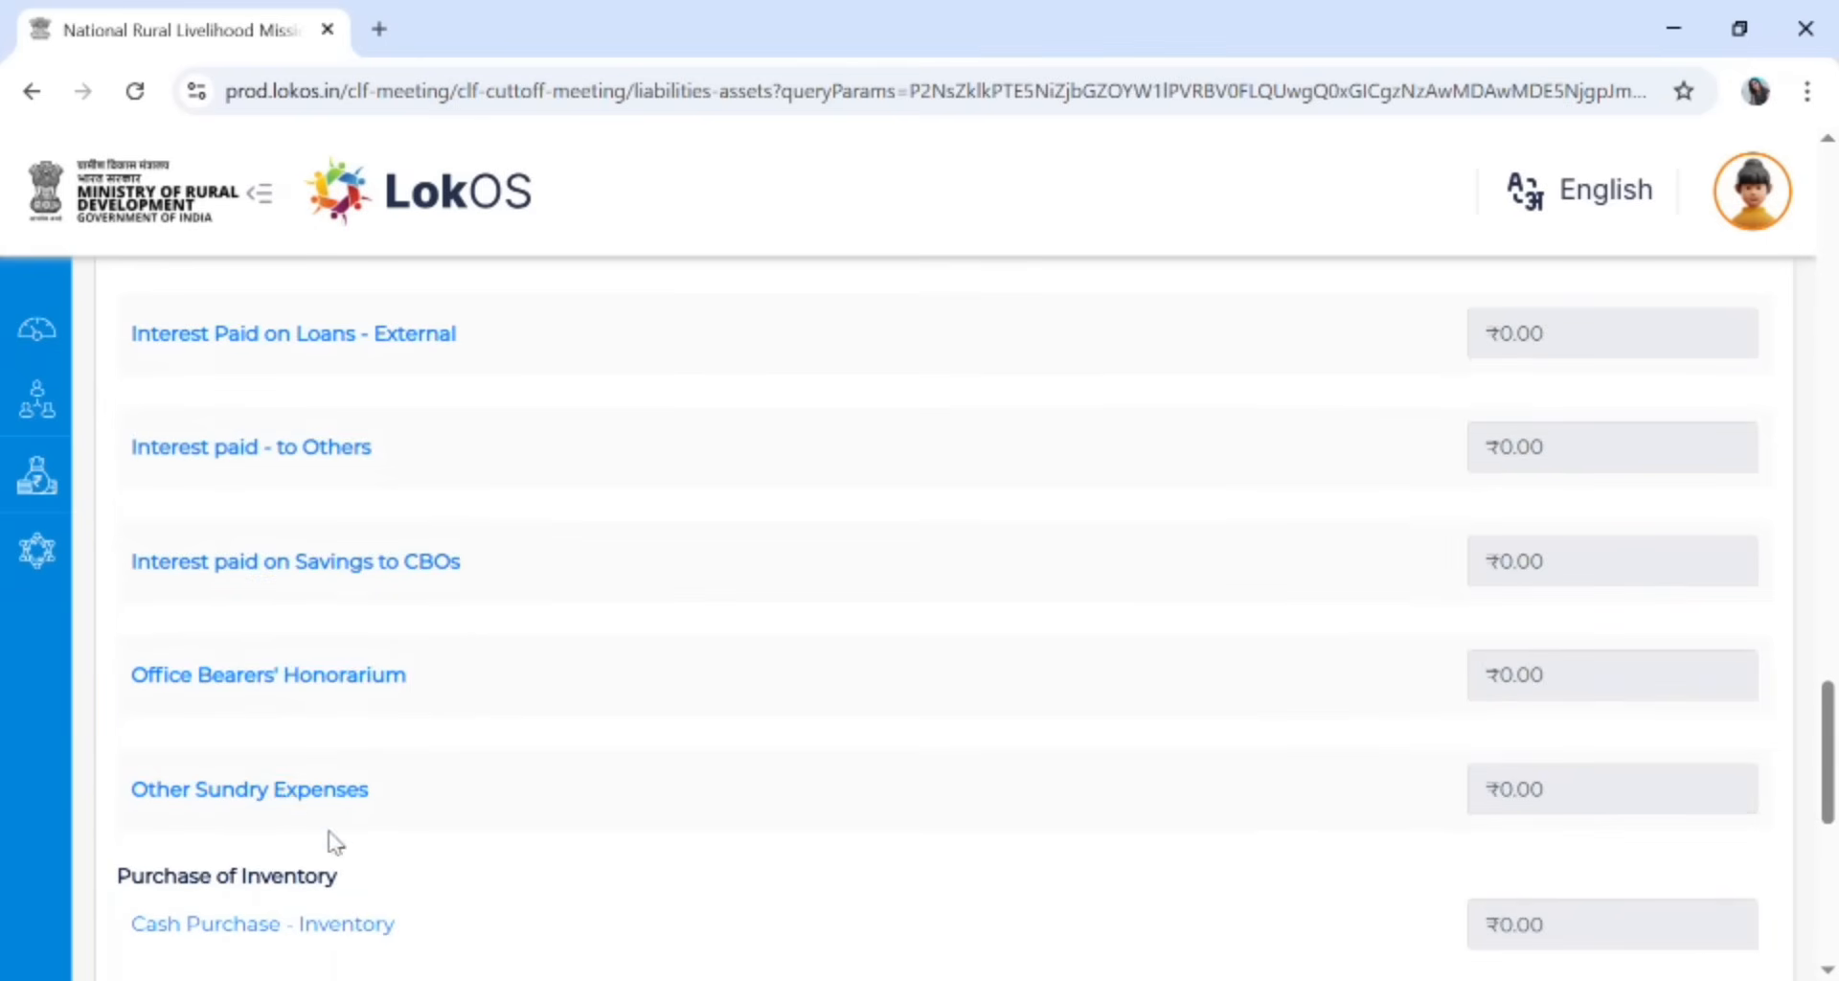
{"action": "left_click", "coordinate": [283, 797]}
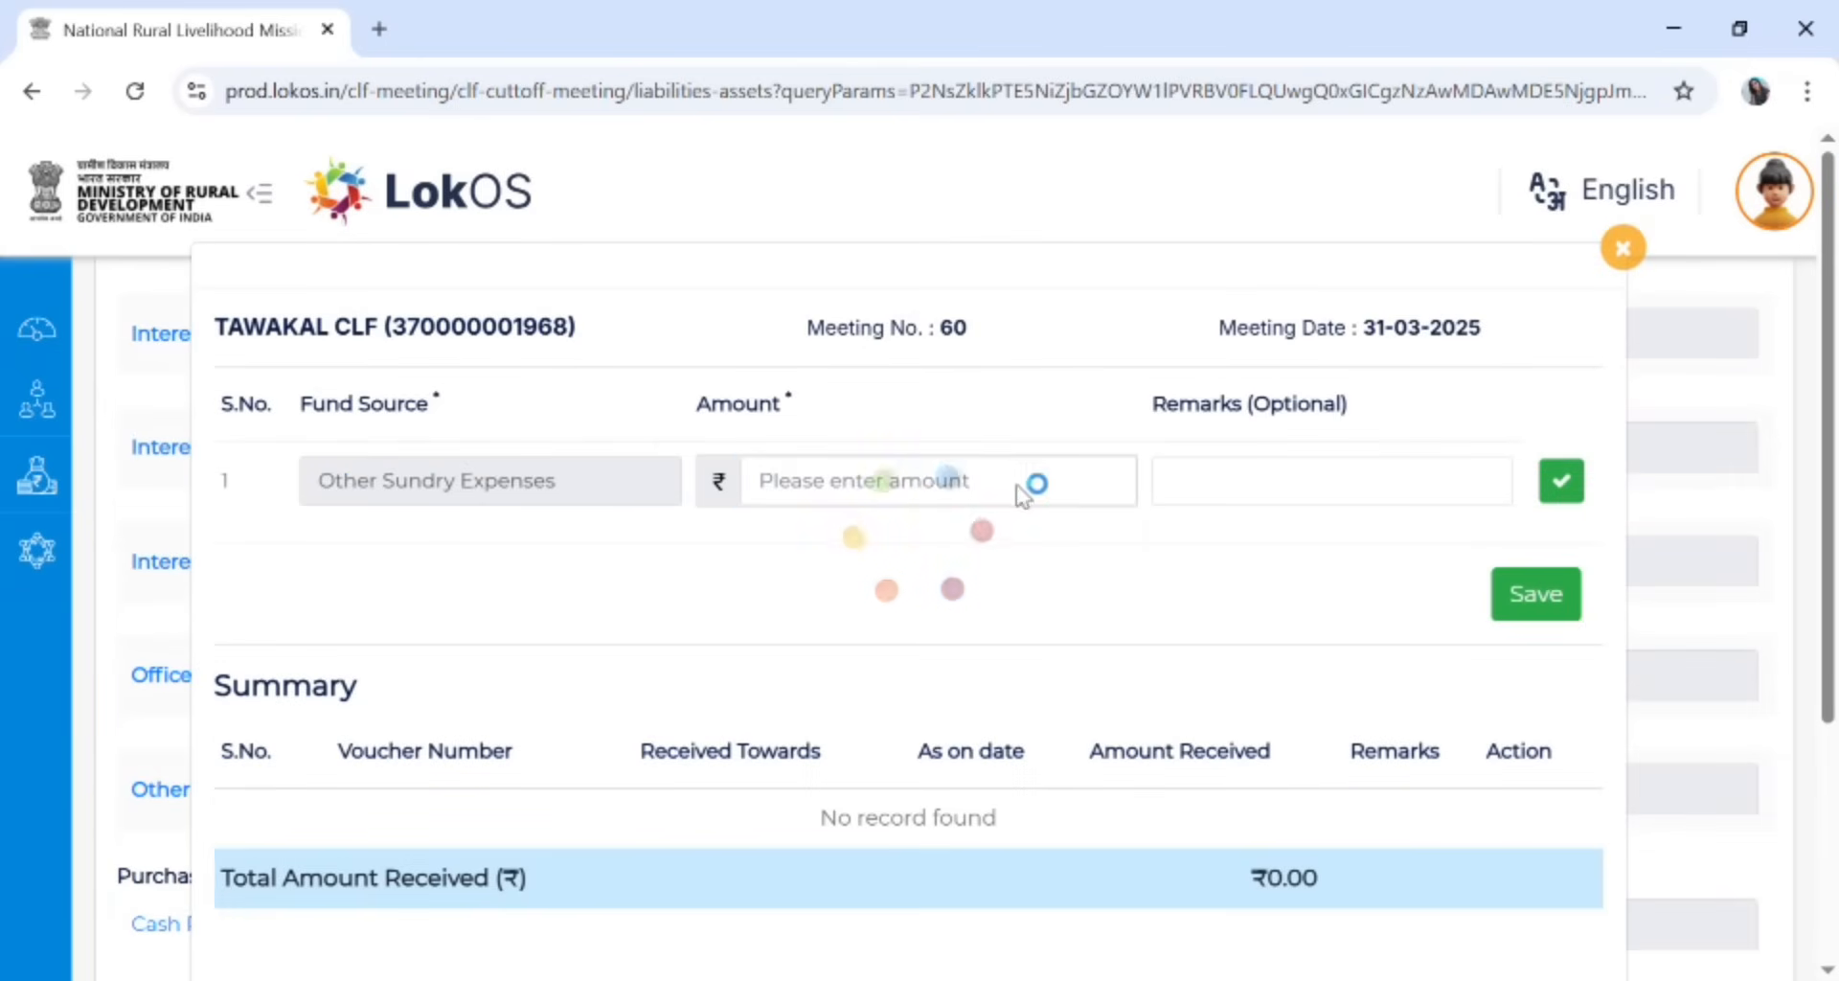
{"action": "left_click", "coordinate": [1033, 487]}
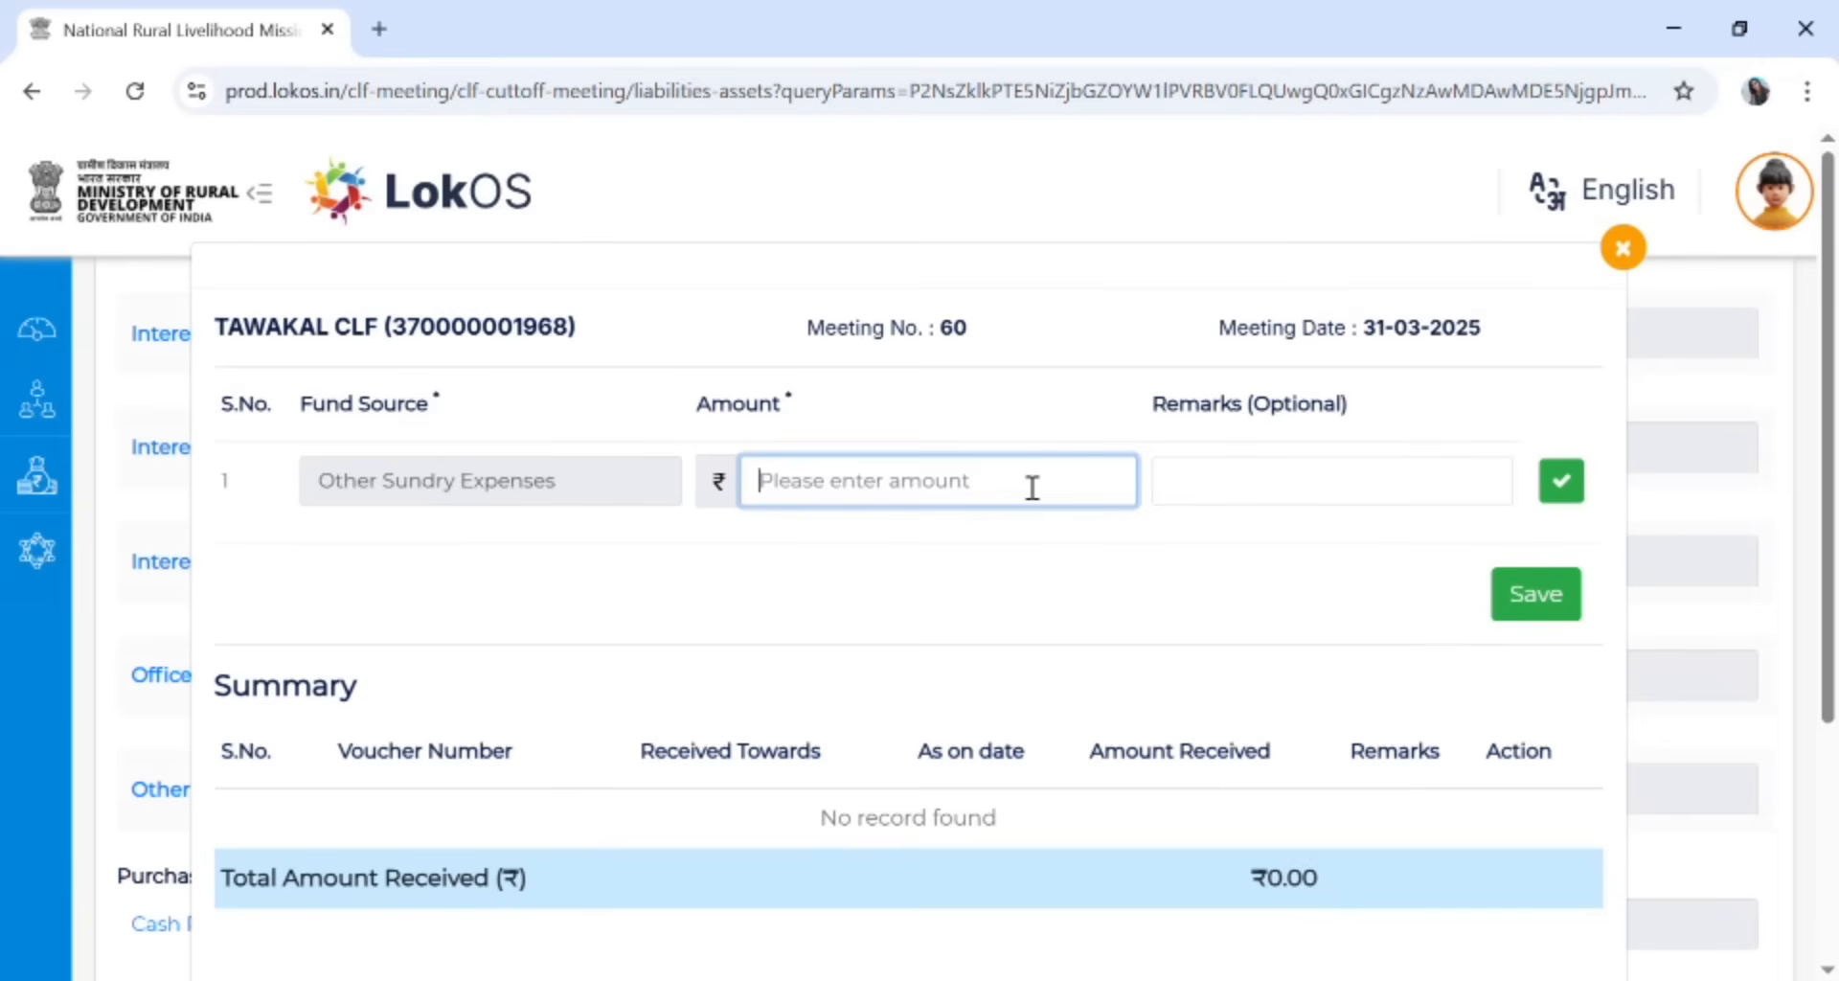
{"action": "type", "text": "5"}
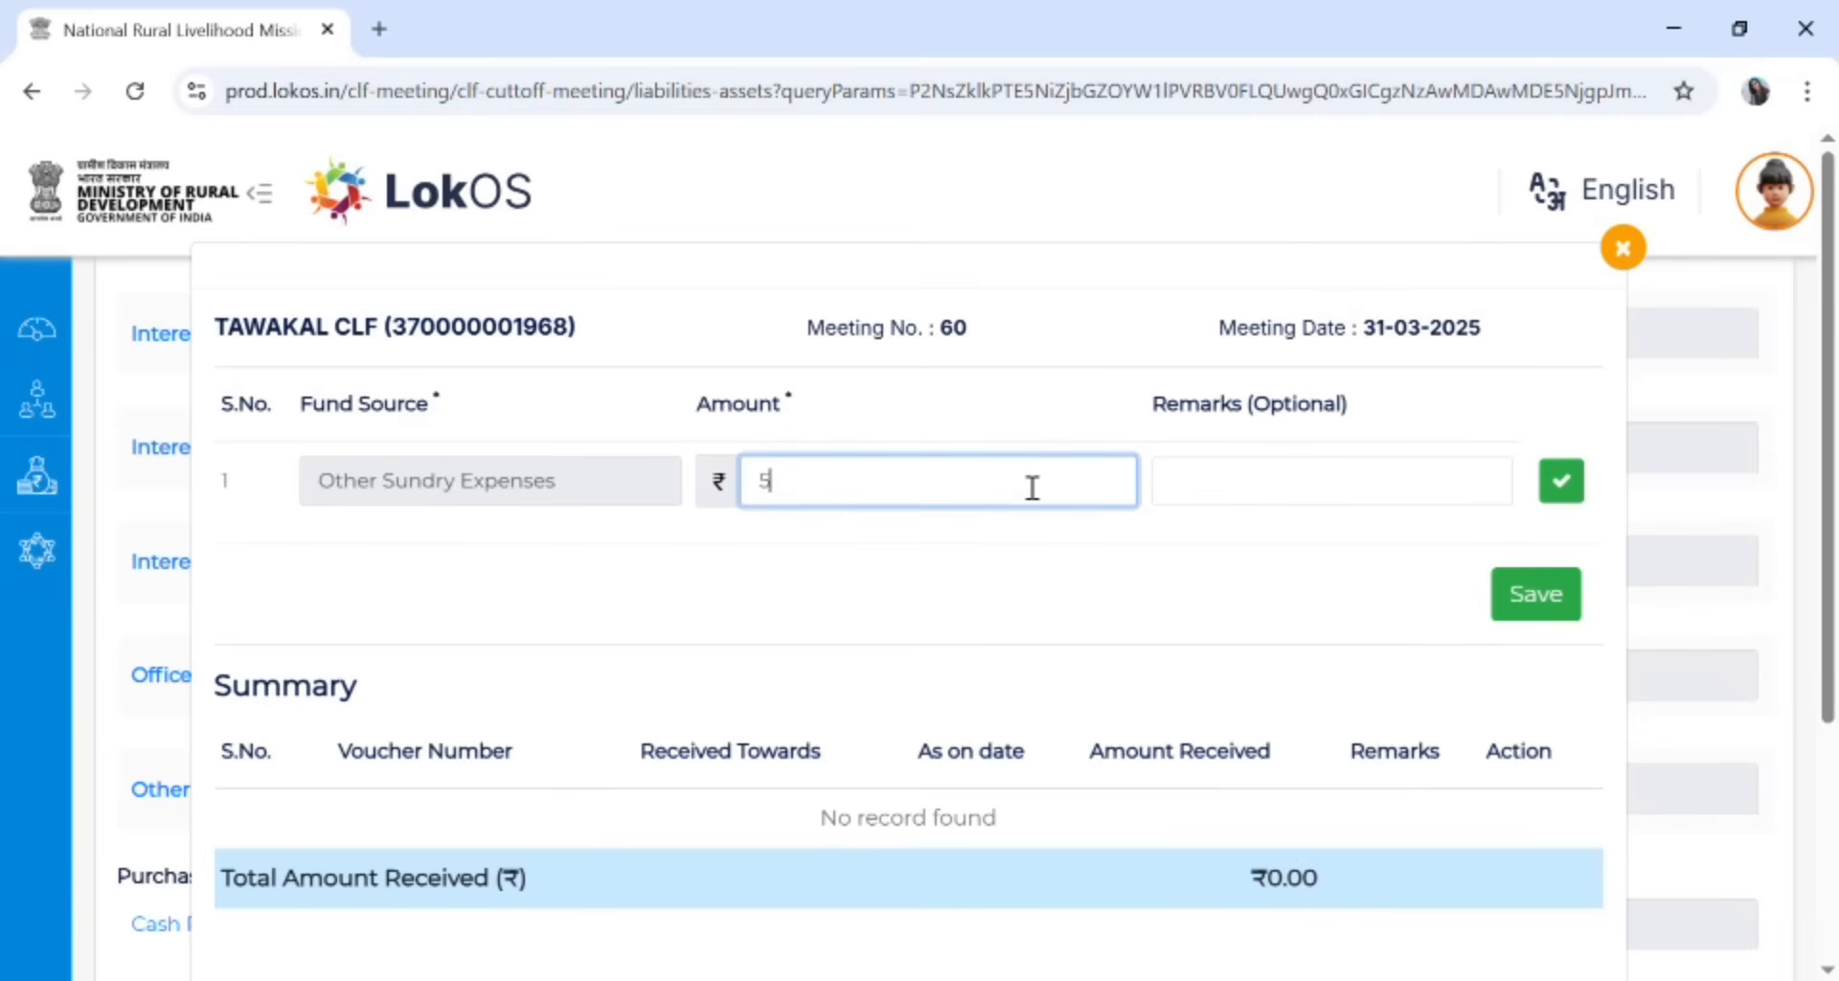
{"action": "type", "text": "0,000"}
{"action": "left_click", "coordinate": [1295, 491]}
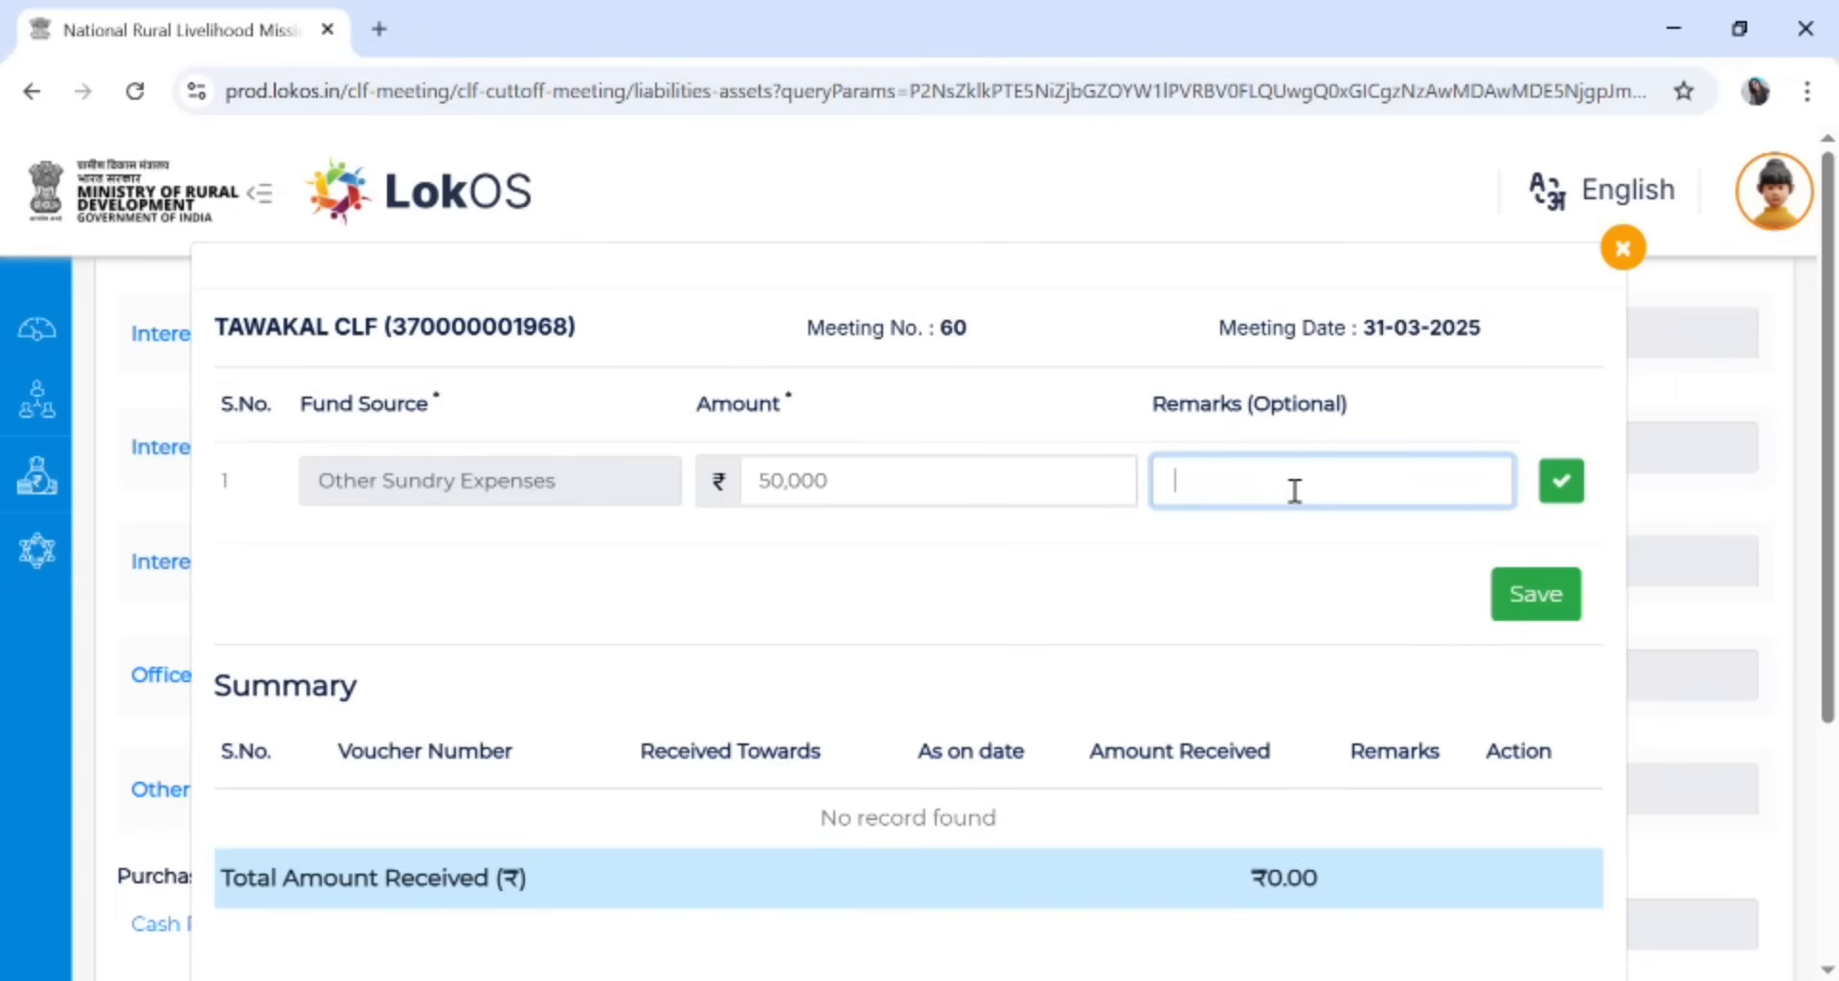
{"action": "type", "text": "tyuiopjklkjh"}
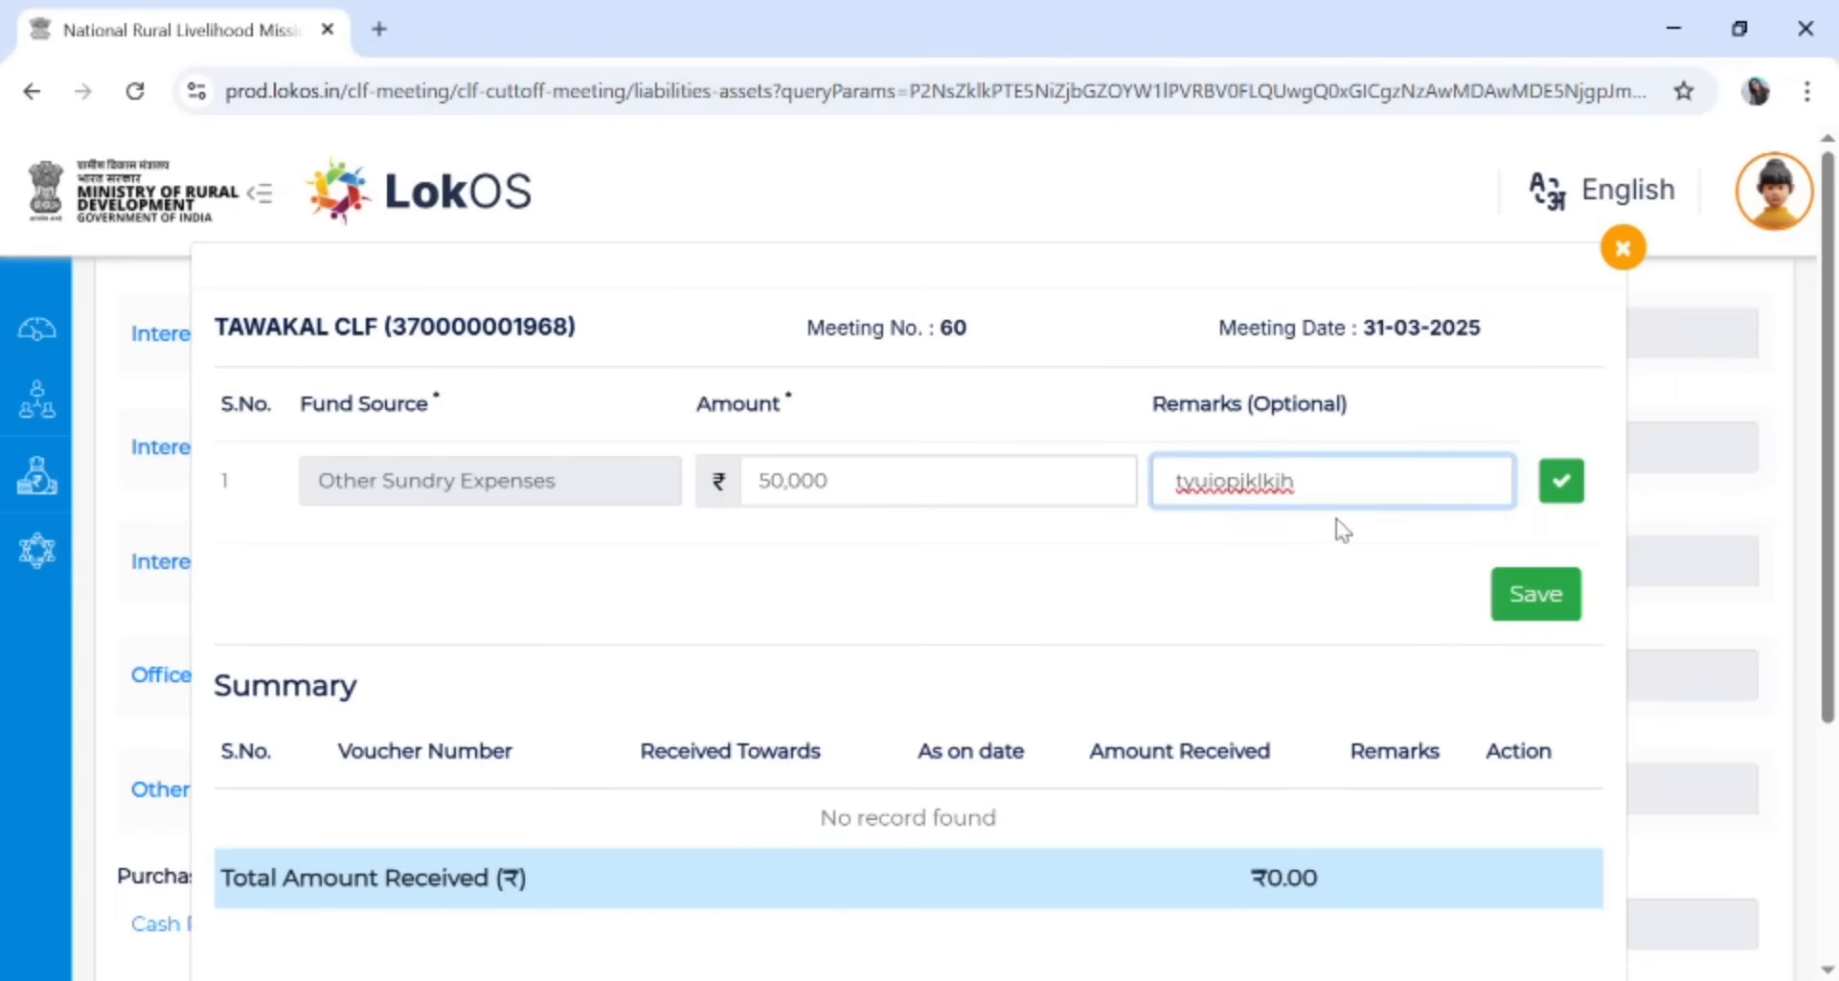
{"action": "left_click", "coordinate": [1561, 482]}
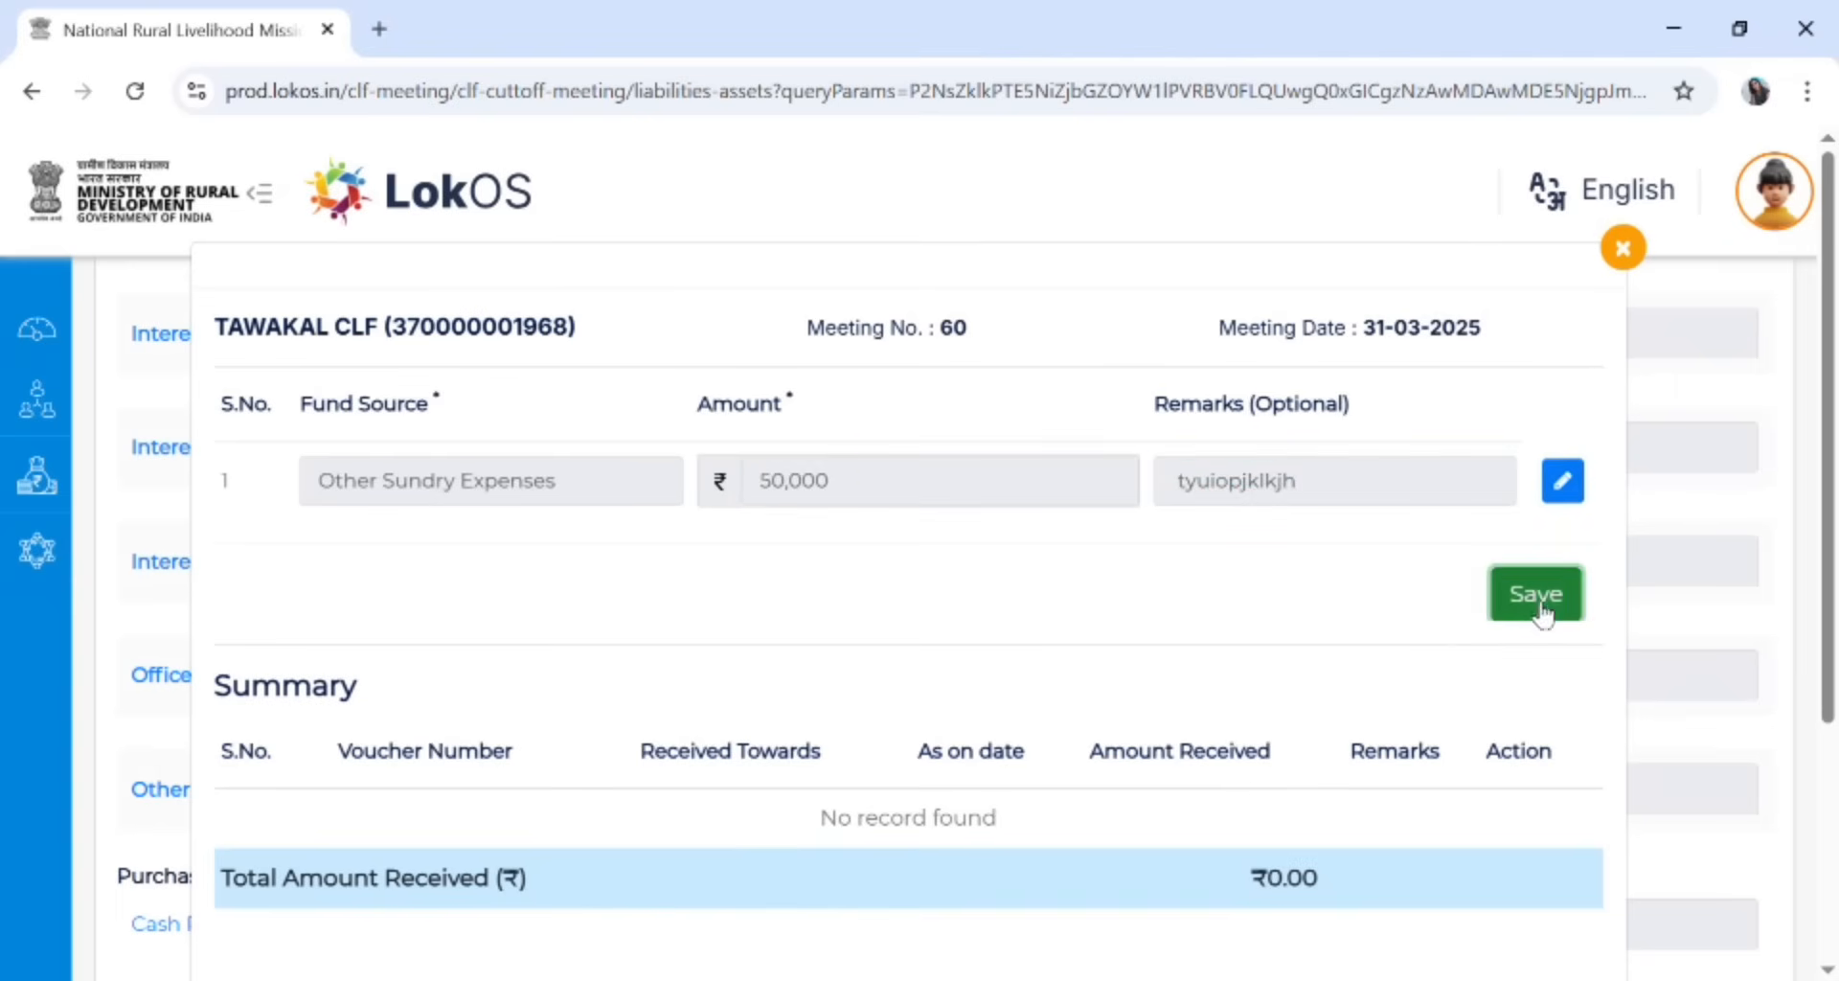
{"action": "left_click", "coordinate": [1538, 596]}
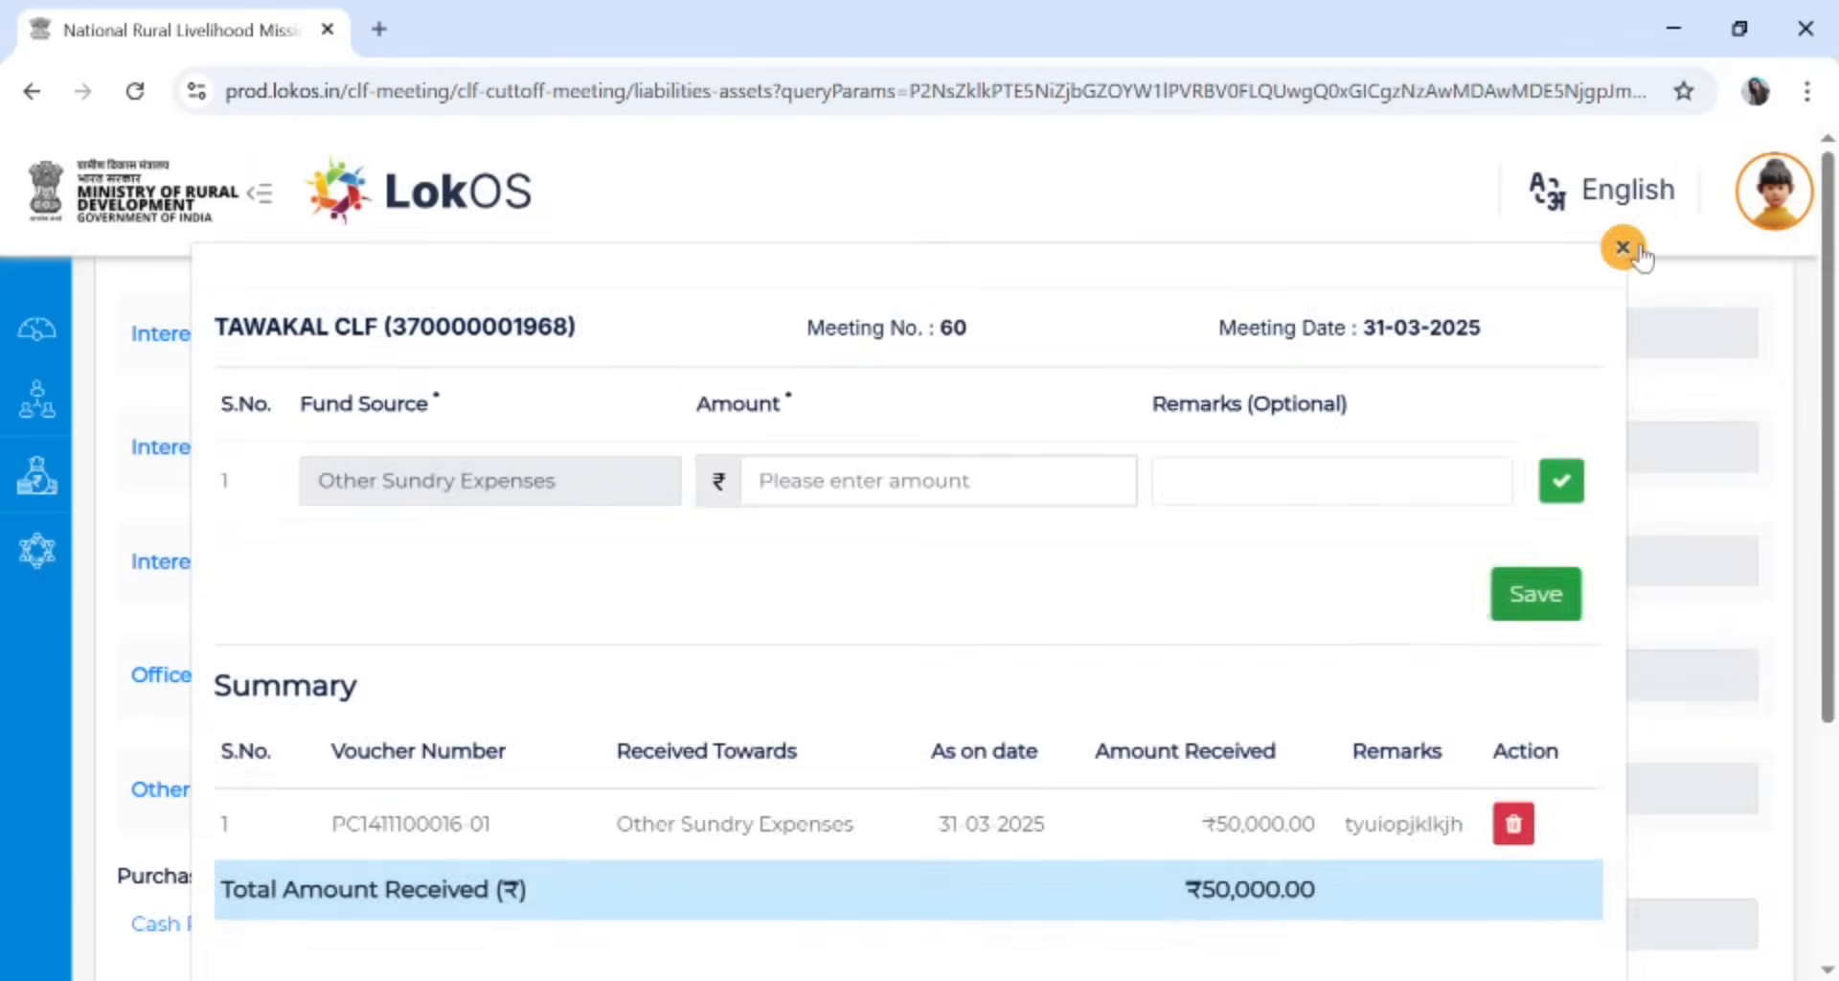
{"action": "left_click", "coordinate": [1626, 249]}
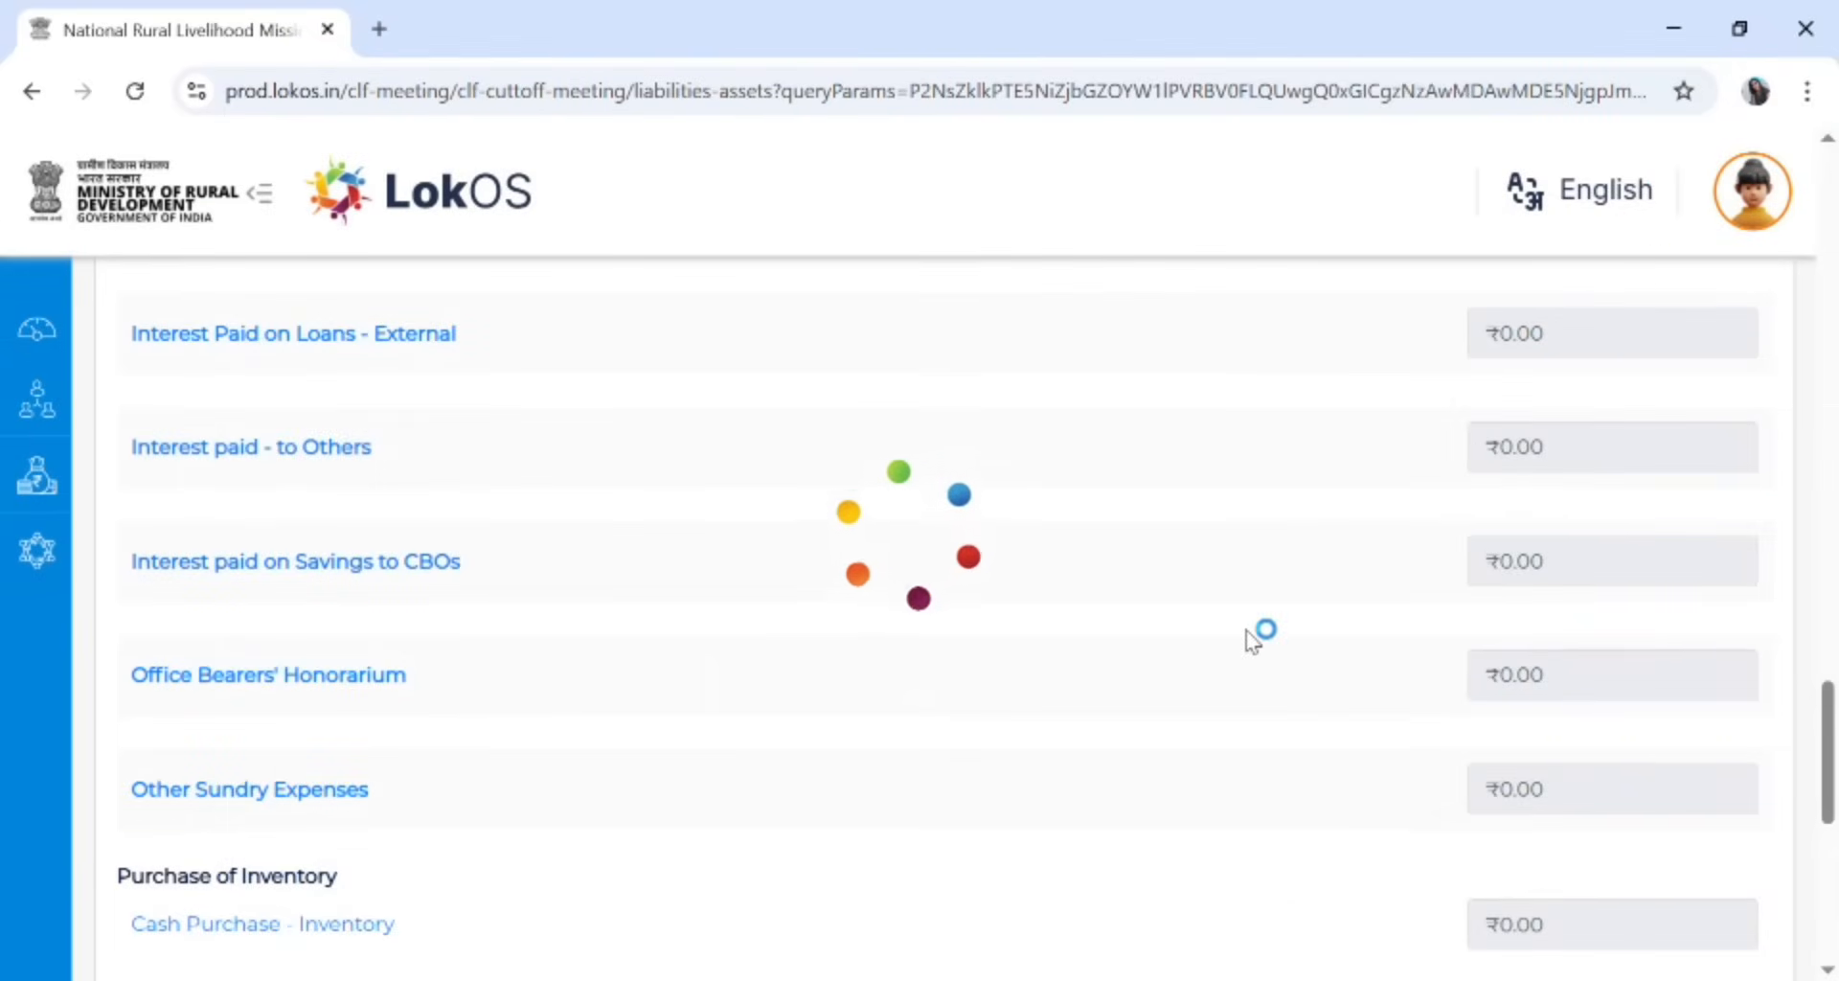
Check the updated unmatched amount of the cut-off meeting and collapse the Expenditure section
{"action": "scroll", "coordinate": [1302, 613], "scroll_direction": "down", "scroll_amount": 5}
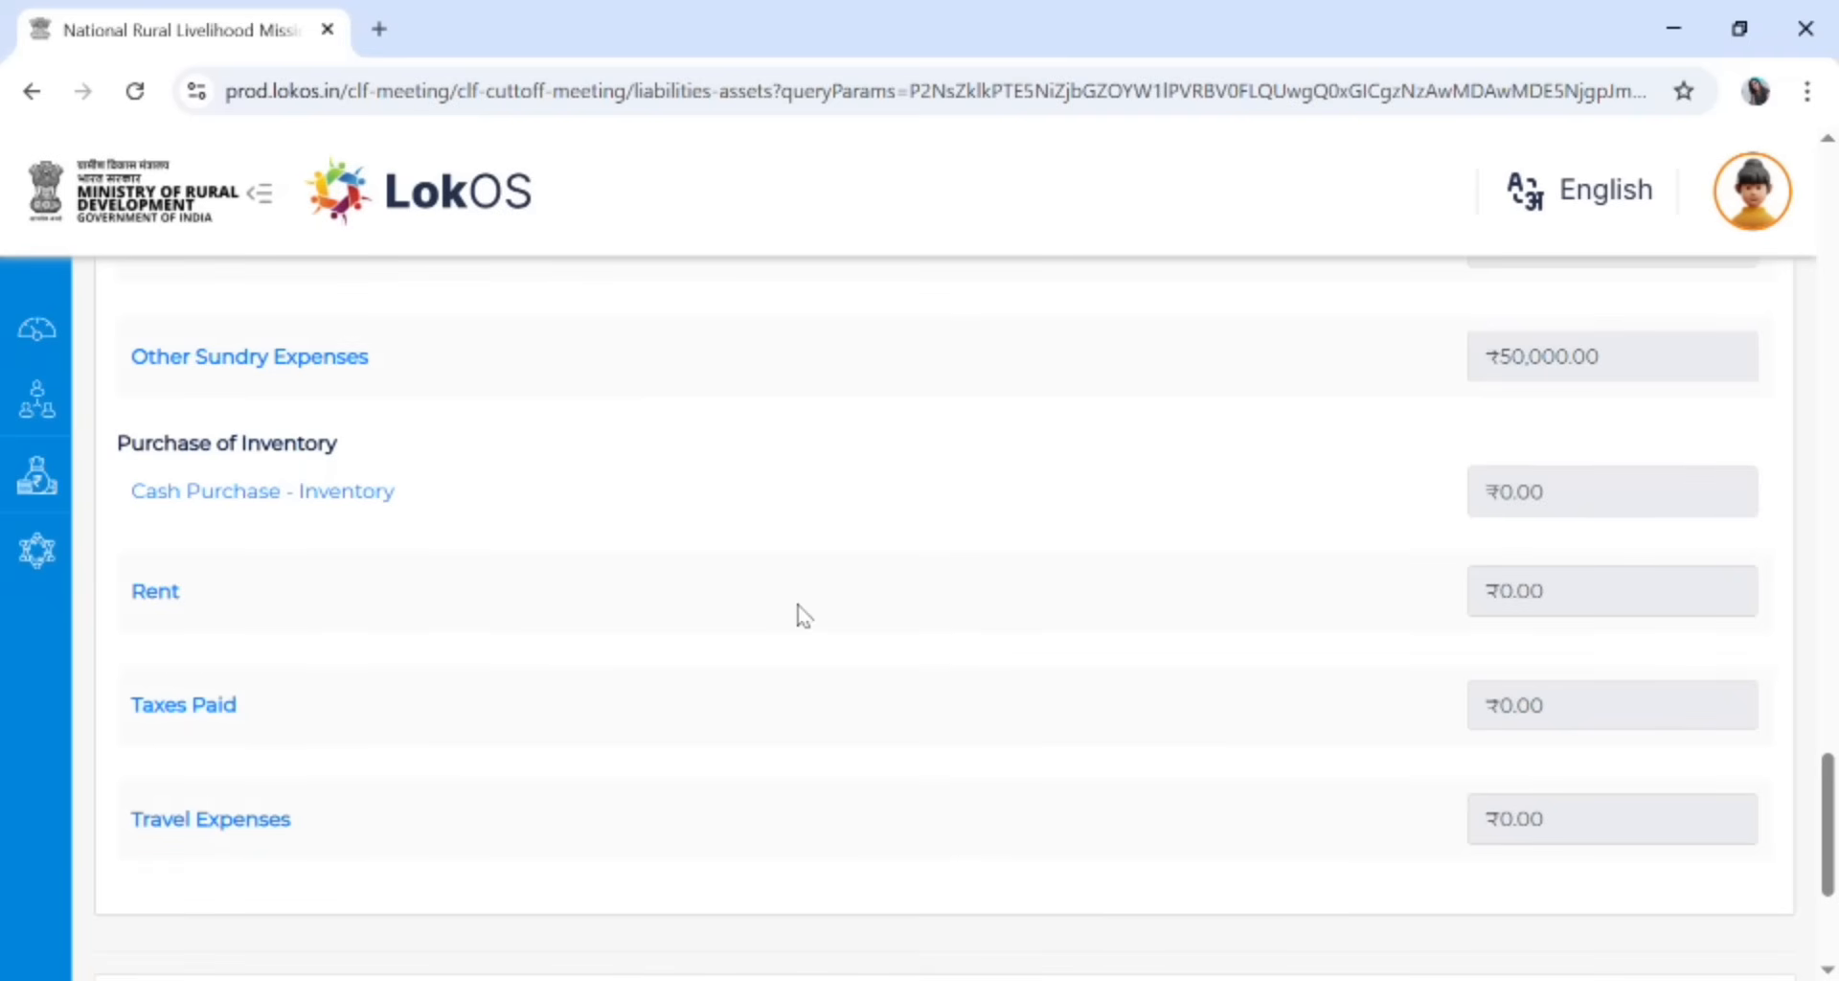
{"action": "scroll", "coordinate": [801, 615], "scroll_direction": "up", "scroll_amount": 5}
{"action": "scroll", "coordinate": [801, 613], "scroll_direction": "up", "scroll_amount": 20}
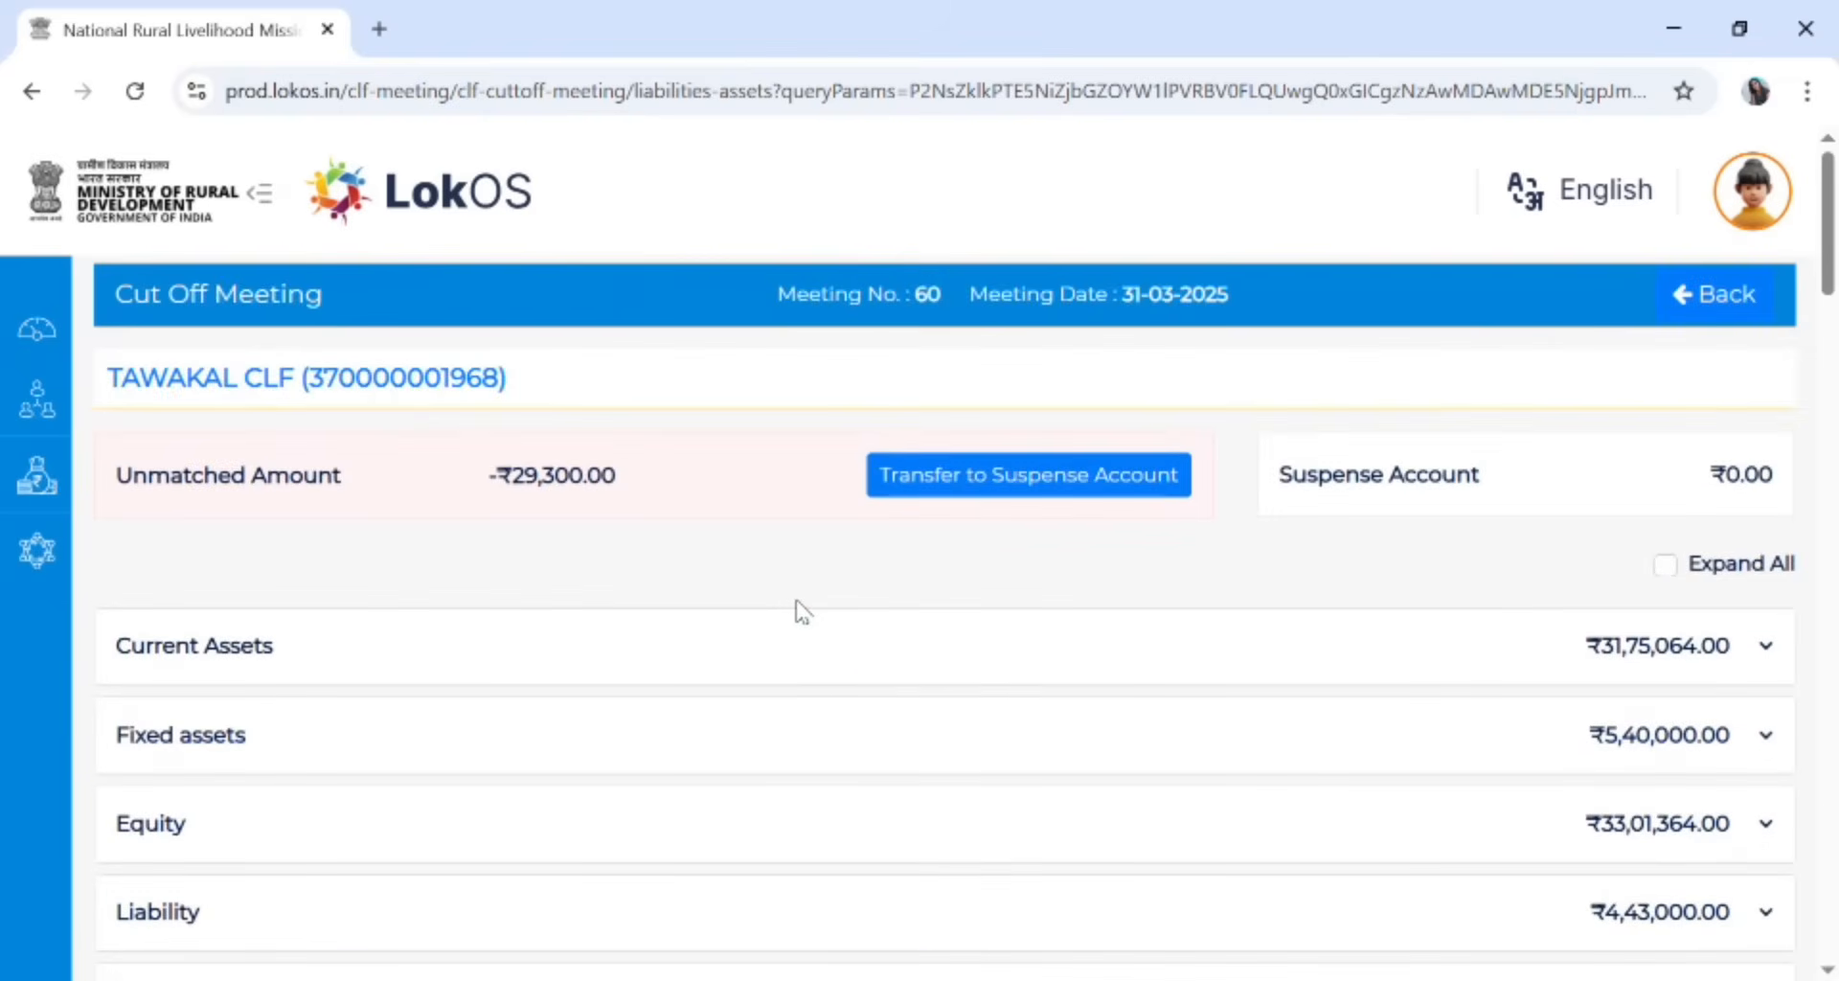
{"action": "scroll", "coordinate": [801, 613], "scroll_direction": "down", "scroll_amount": 8}
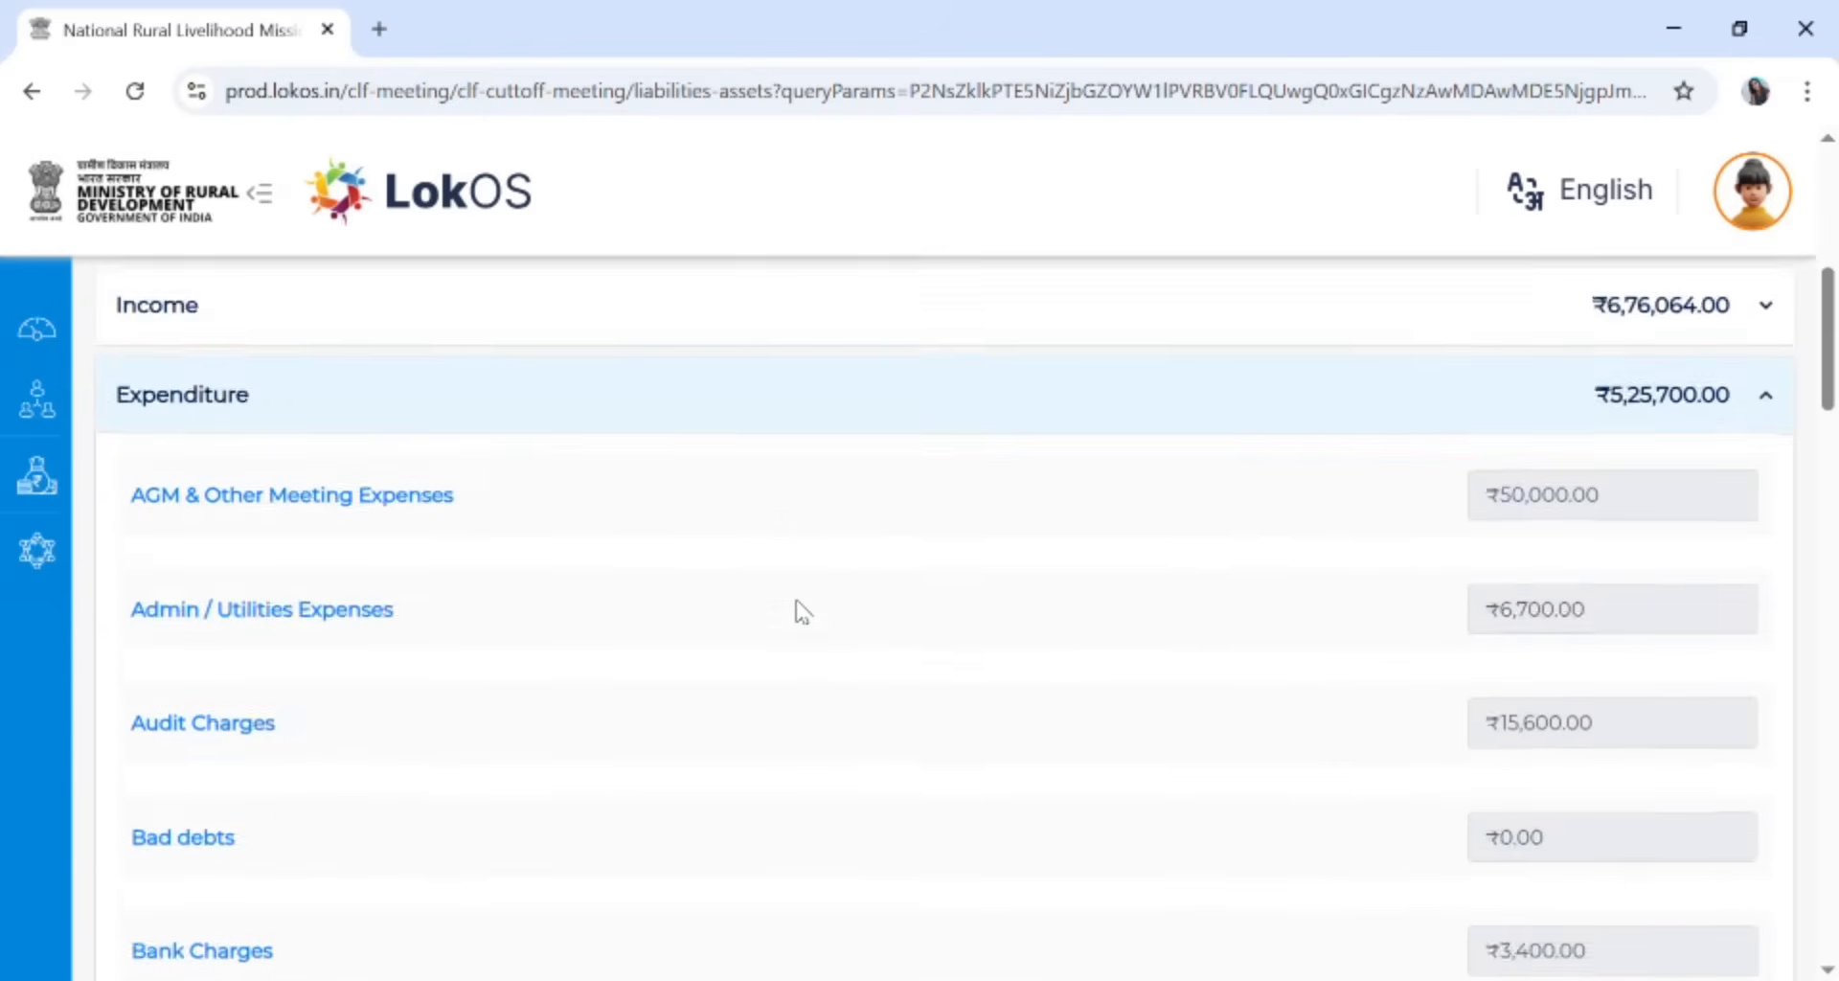
{"action": "left_click", "coordinate": [809, 546]}
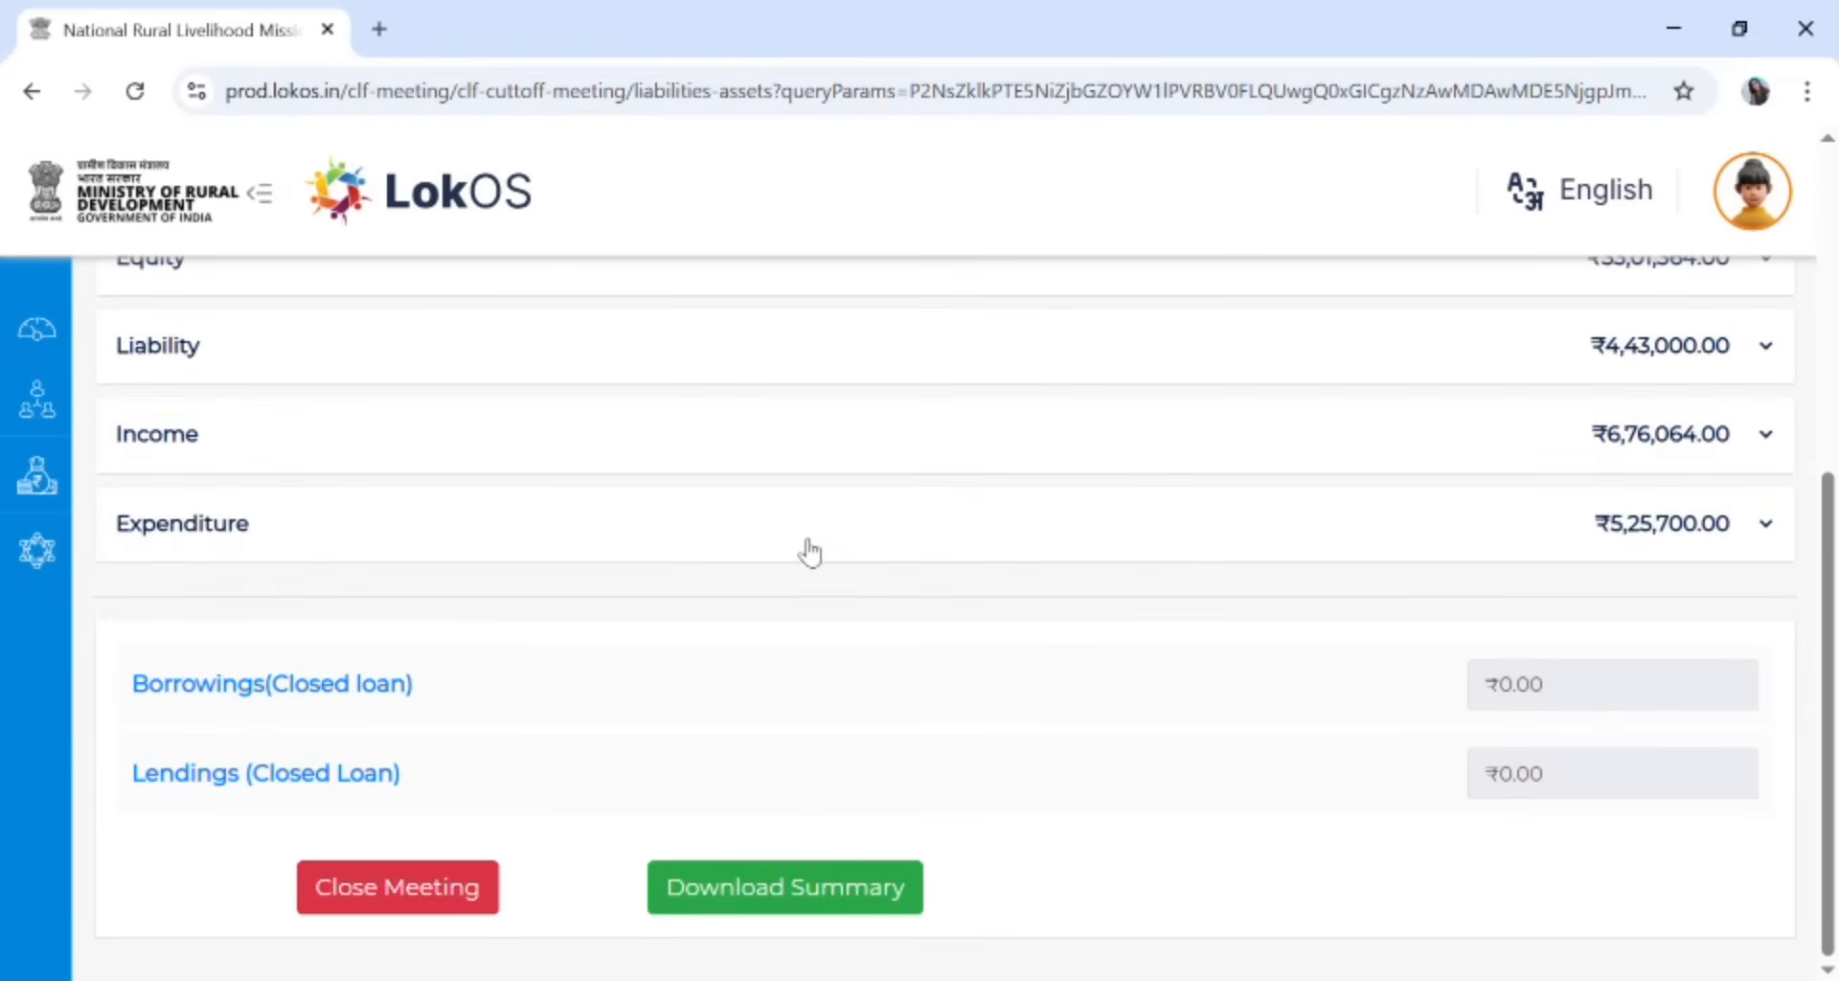
Record and save ₹5,000 for Rent under Expenditure
{"action": "left_click", "coordinate": [810, 551]}
{"action": "scroll", "coordinate": [808, 554], "scroll_direction": "down", "scroll_amount": 20}
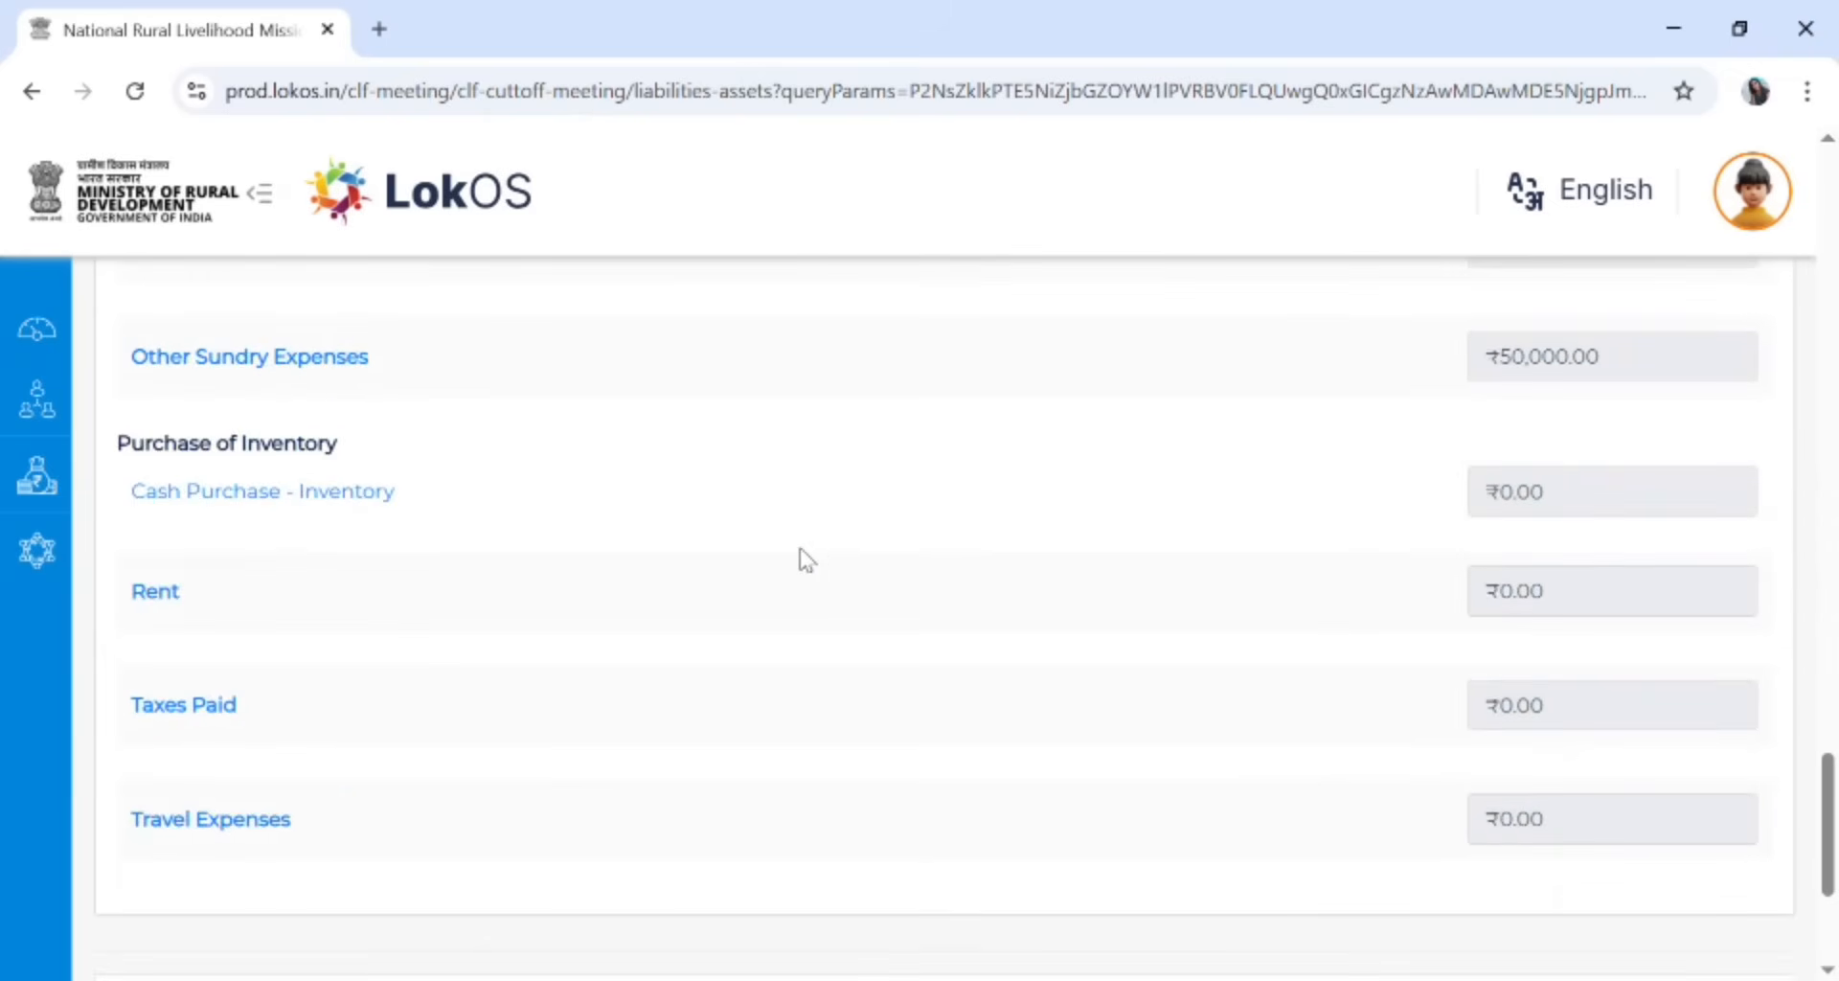
{"action": "scroll", "coordinate": [807, 560], "scroll_direction": "down", "scroll_amount": 3}
{"action": "scroll", "coordinate": [805, 558], "scroll_direction": "up", "scroll_amount": 2}
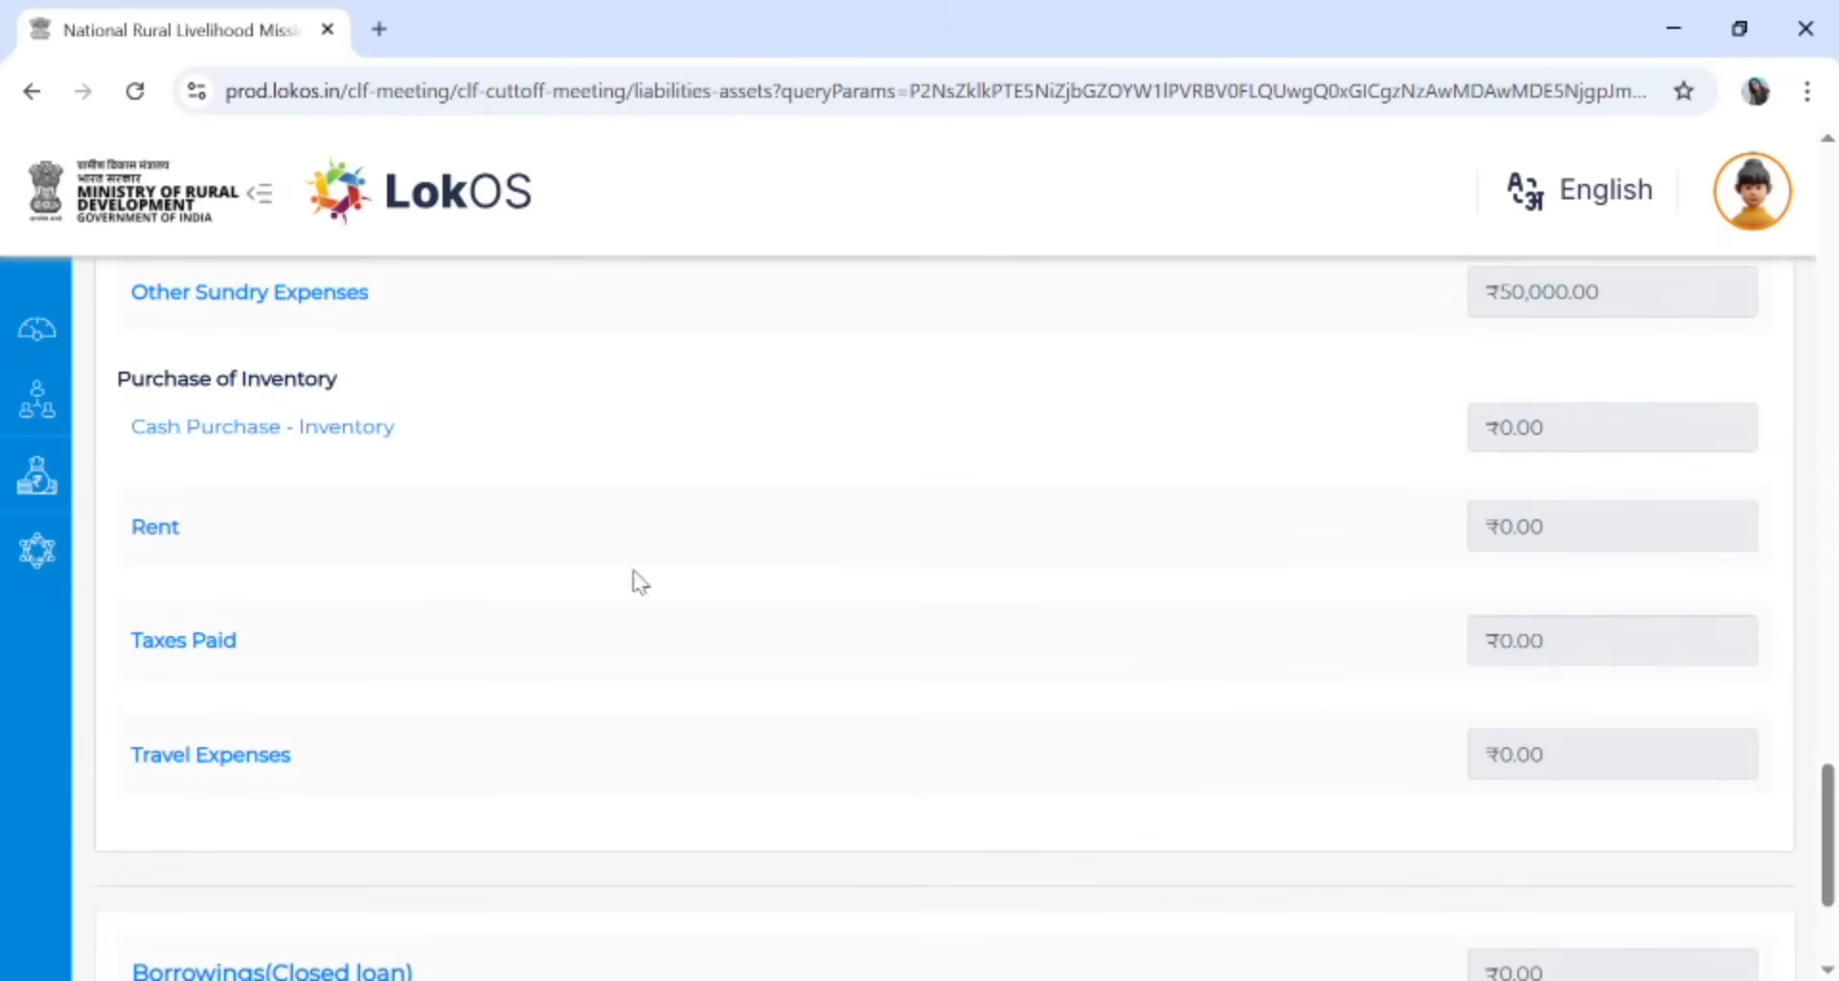
{"action": "left_click", "coordinate": [169, 536]}
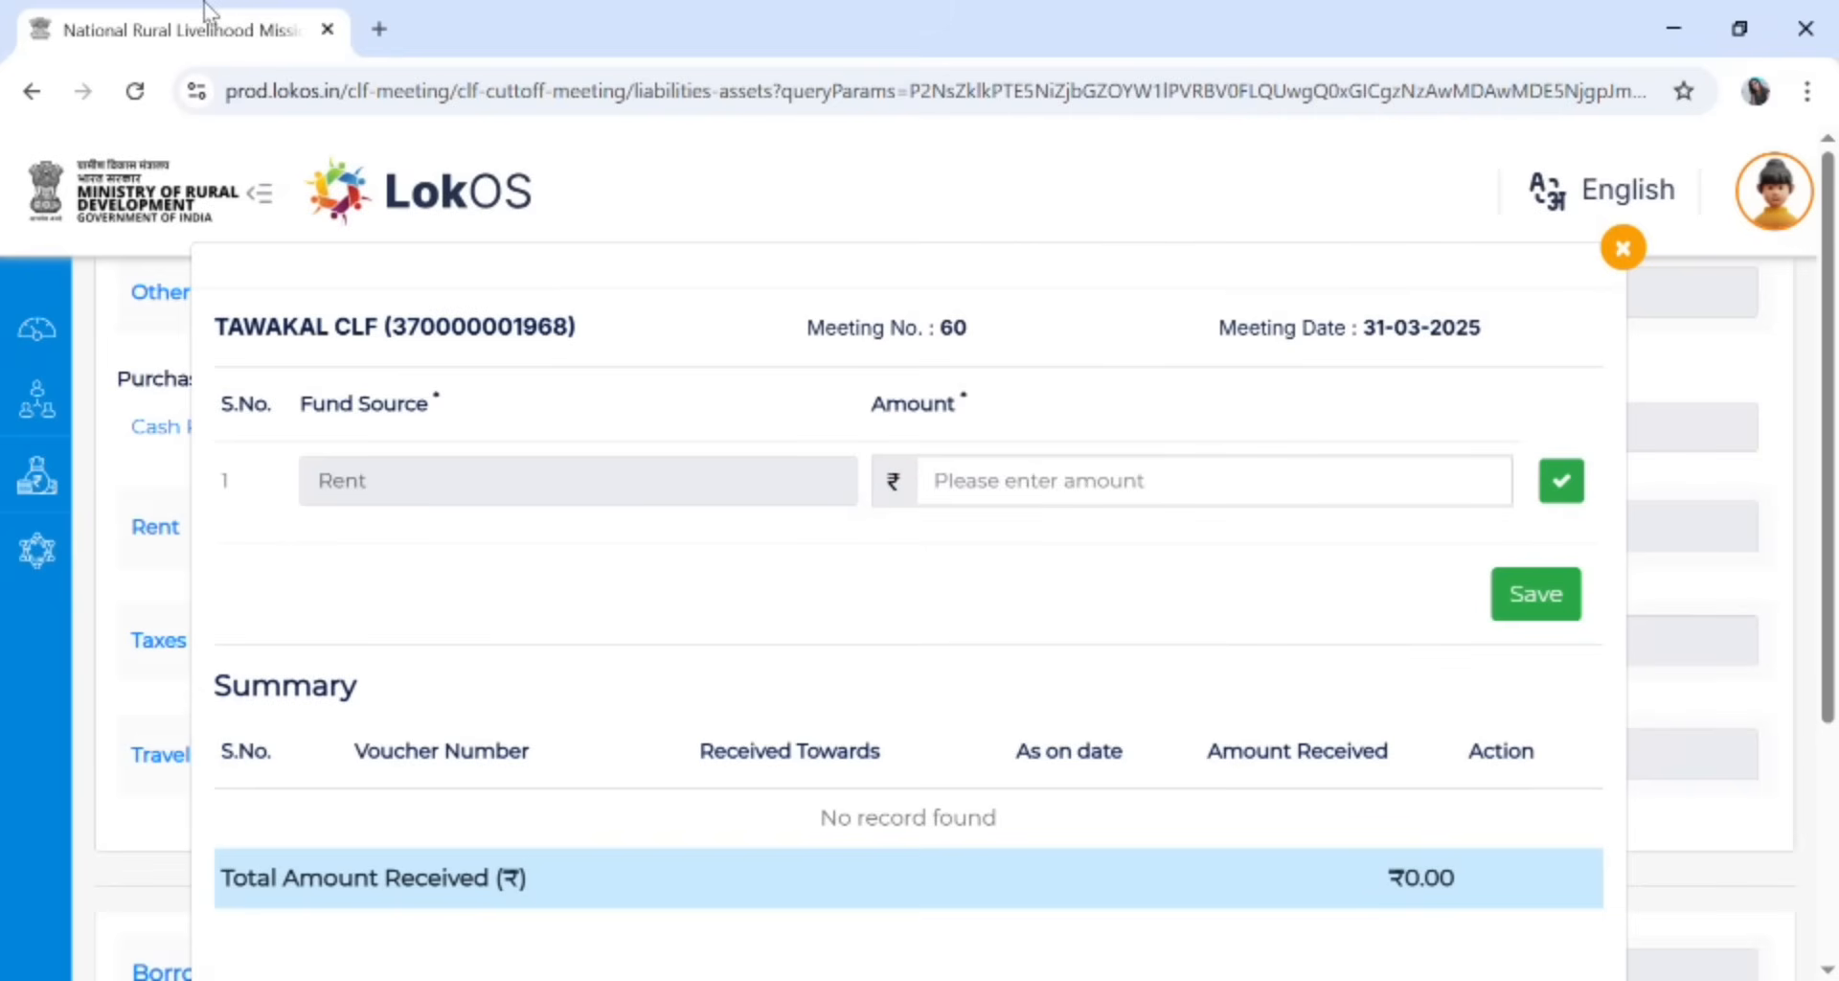
{"action": "left_click", "coordinate": [1245, 484]}
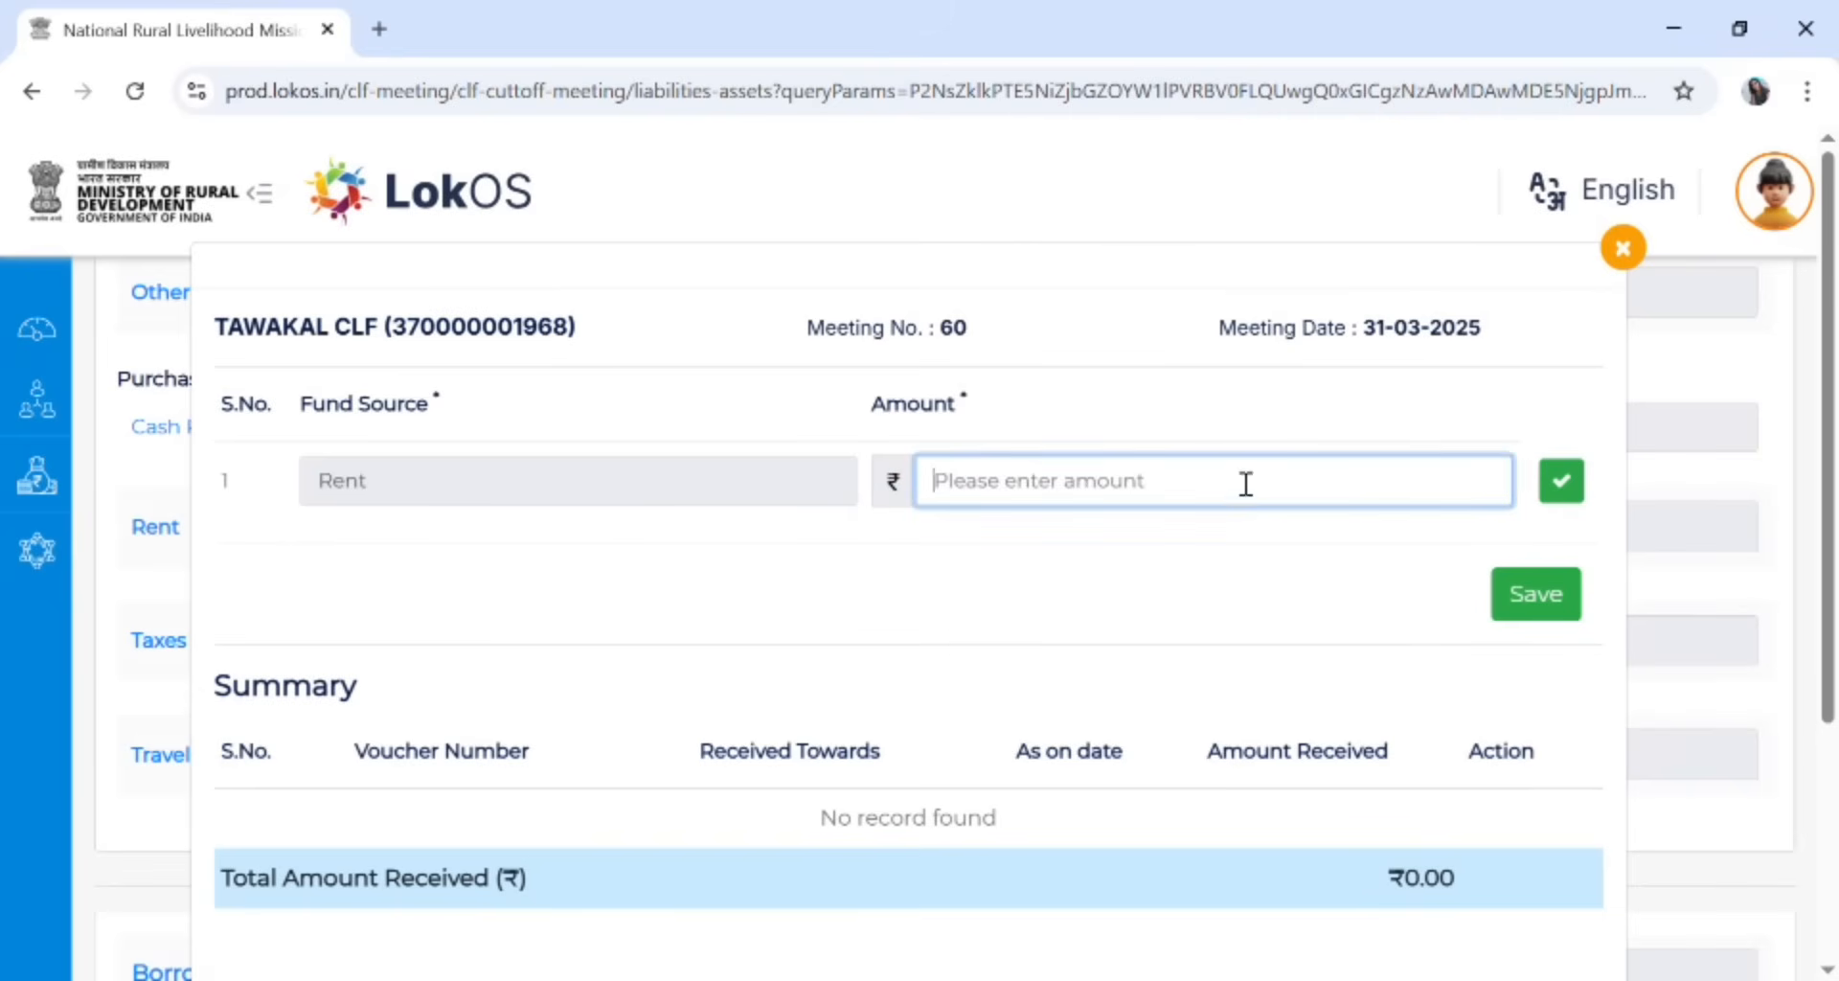
{"action": "type", "text": "5,"}
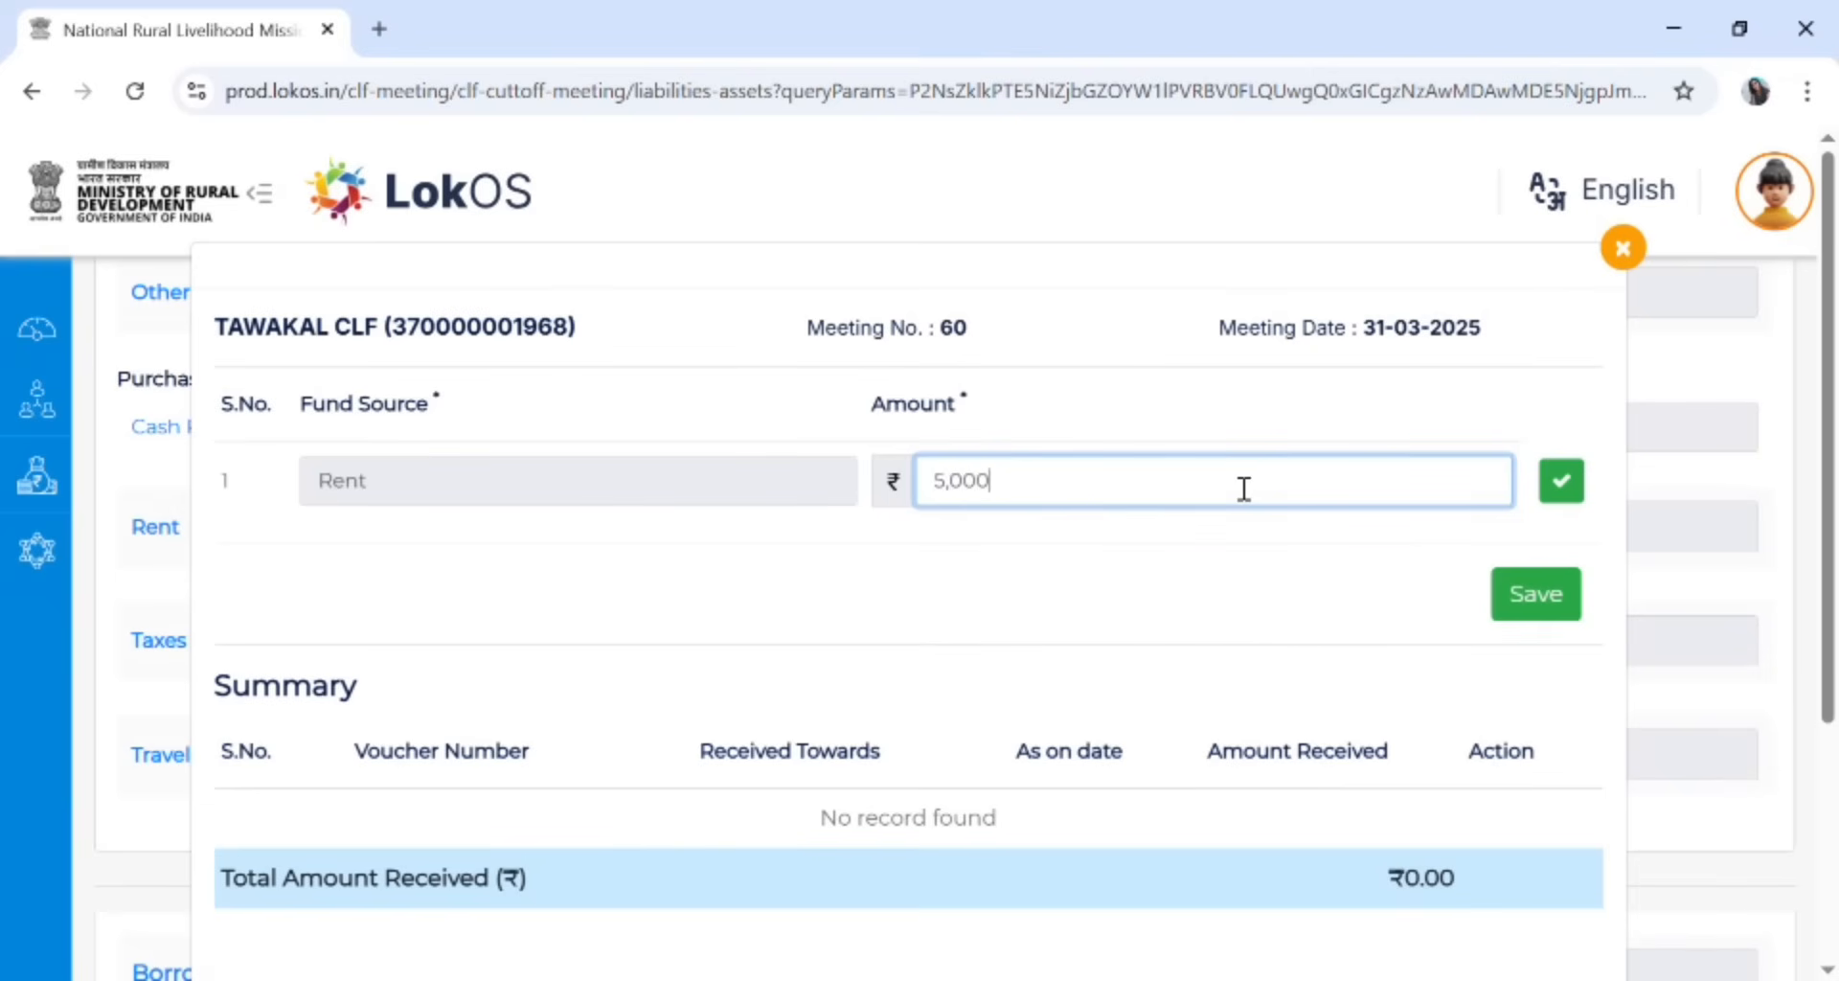
{"action": "type", "text": "000"}
{"action": "left_click", "coordinate": [1560, 487]}
{"action": "left_click", "coordinate": [1537, 594]}
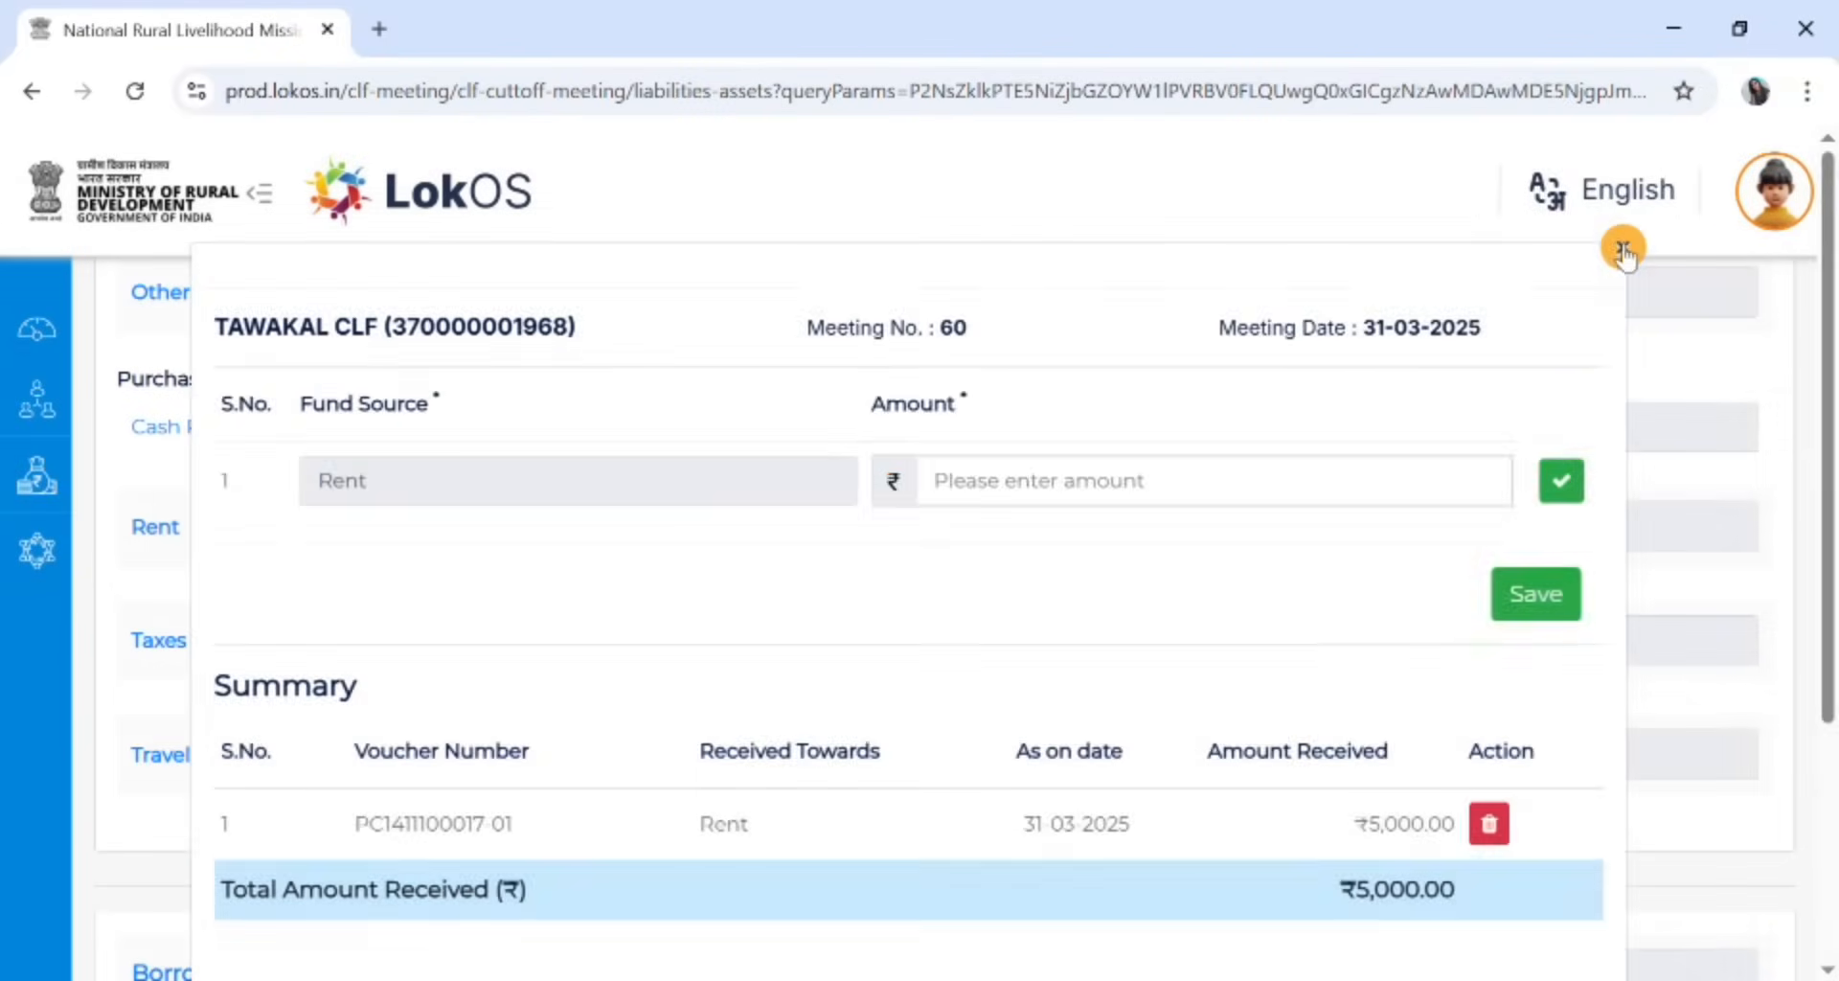
{"action": "left_click", "coordinate": [1619, 251]}
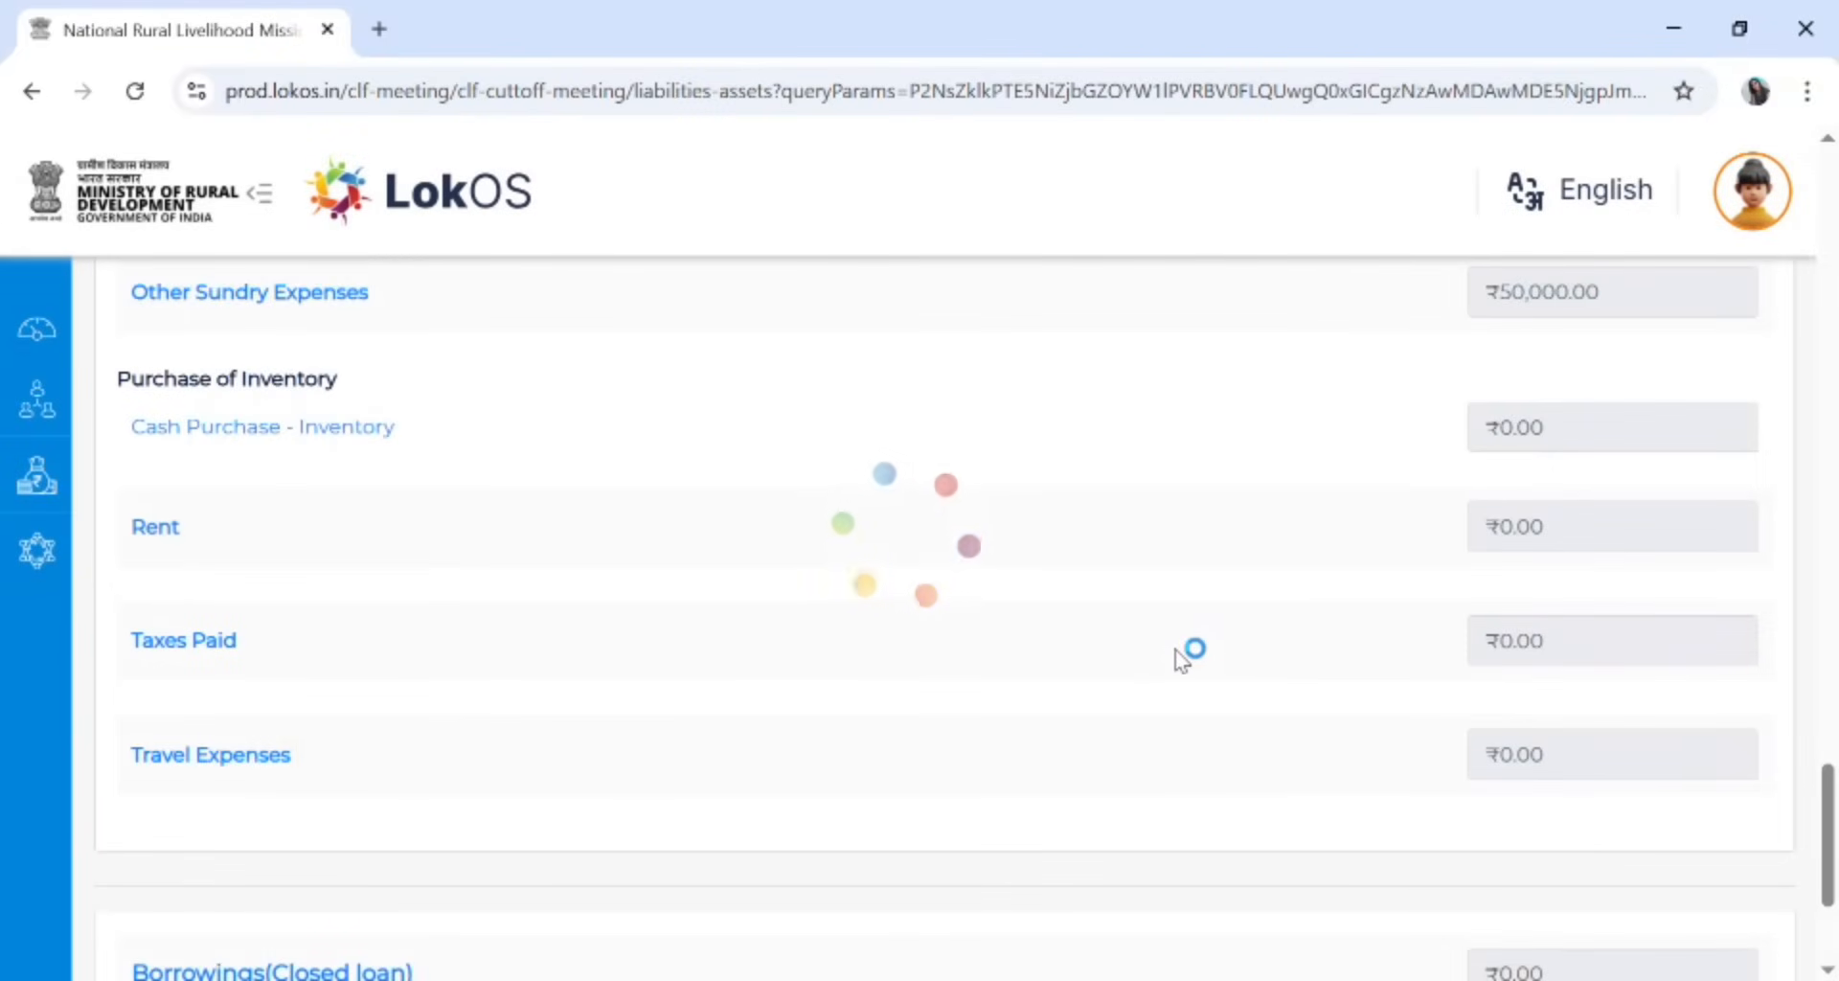
Check the remaining unmatched amount, then record and save ₹24,300 for Travel Expenses under Expenditure
{"action": "scroll", "coordinate": [1185, 661], "scroll_direction": "up", "scroll_amount": 15}
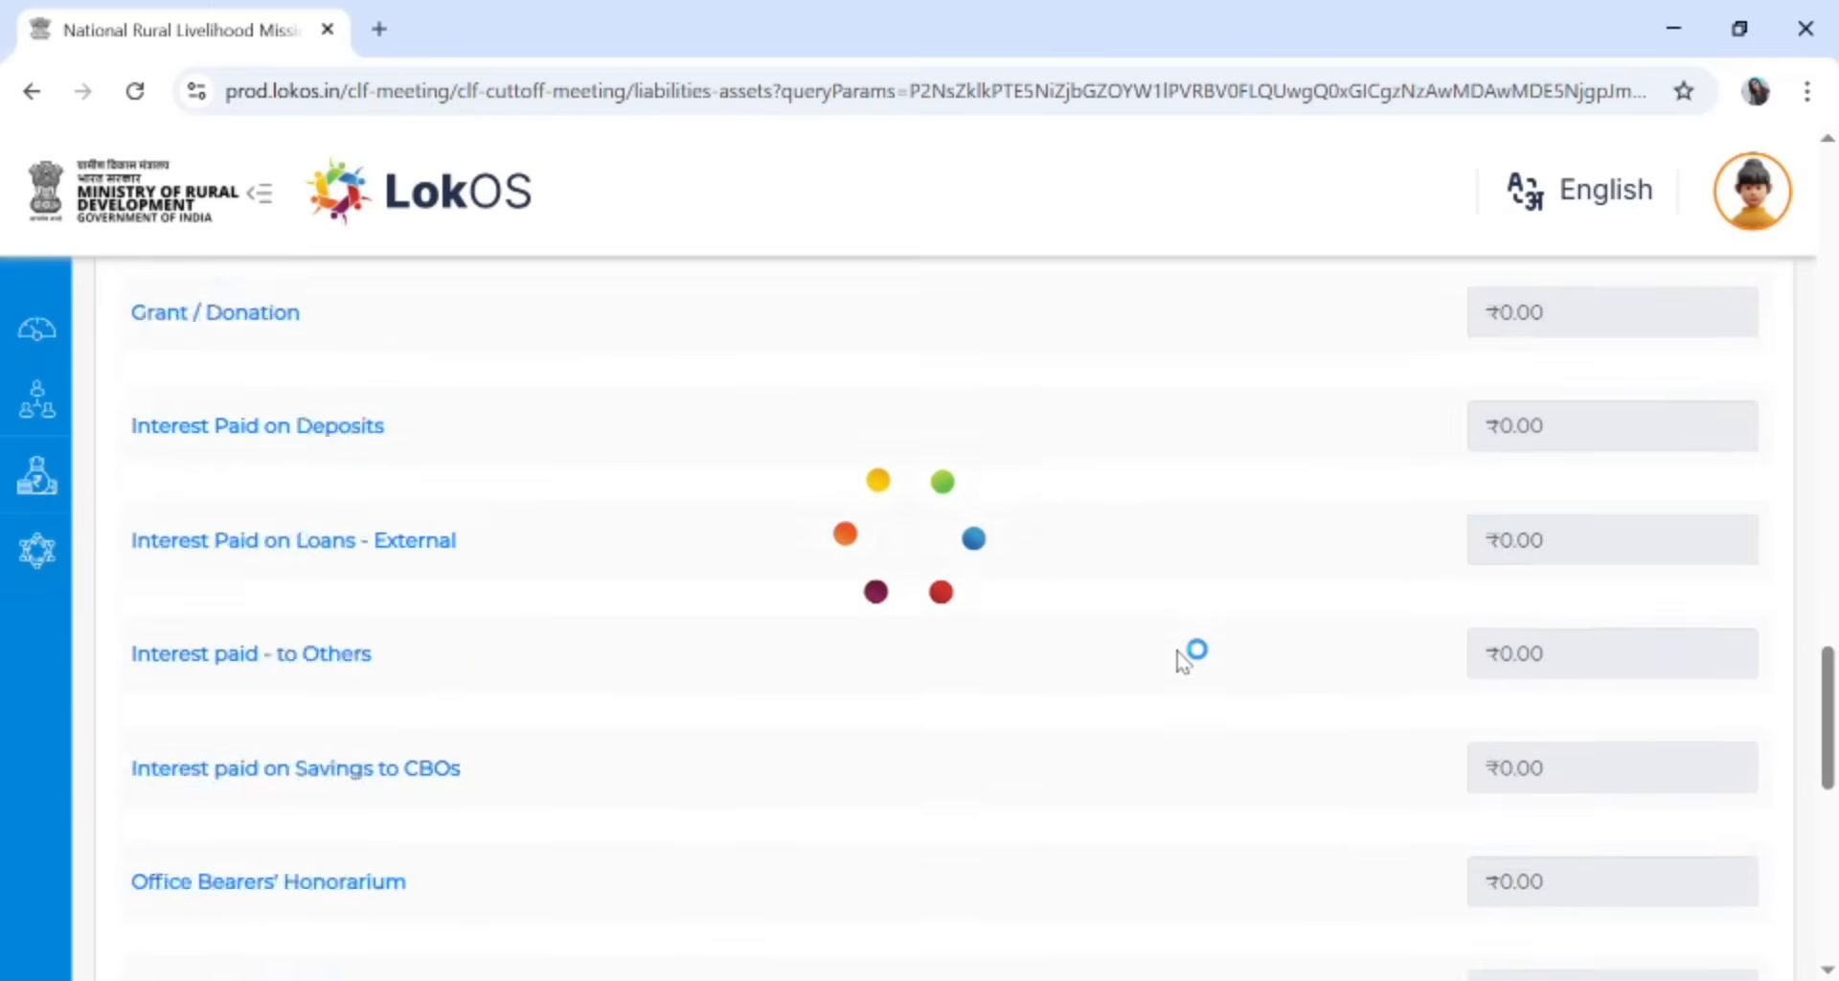
{"action": "scroll", "coordinate": [1184, 660], "scroll_direction": "up", "scroll_amount": 20}
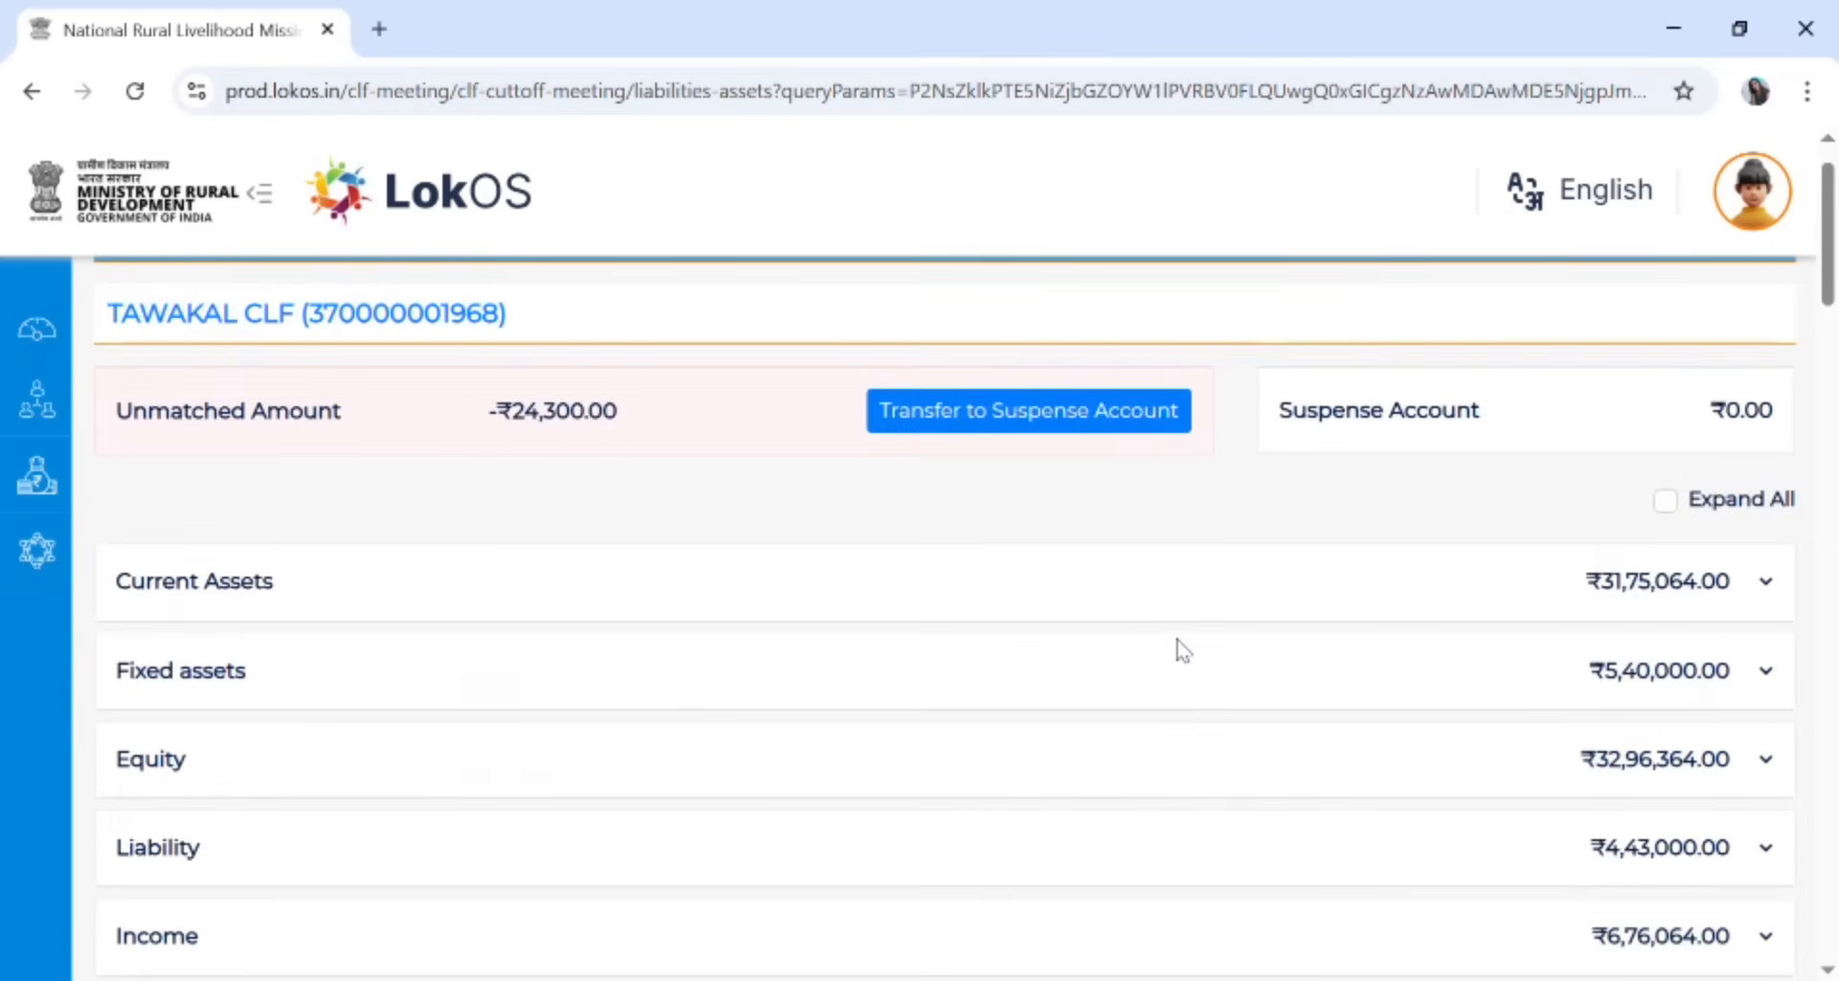
{"action": "scroll", "coordinate": [1198, 671], "scroll_direction": "down", "scroll_amount": 20}
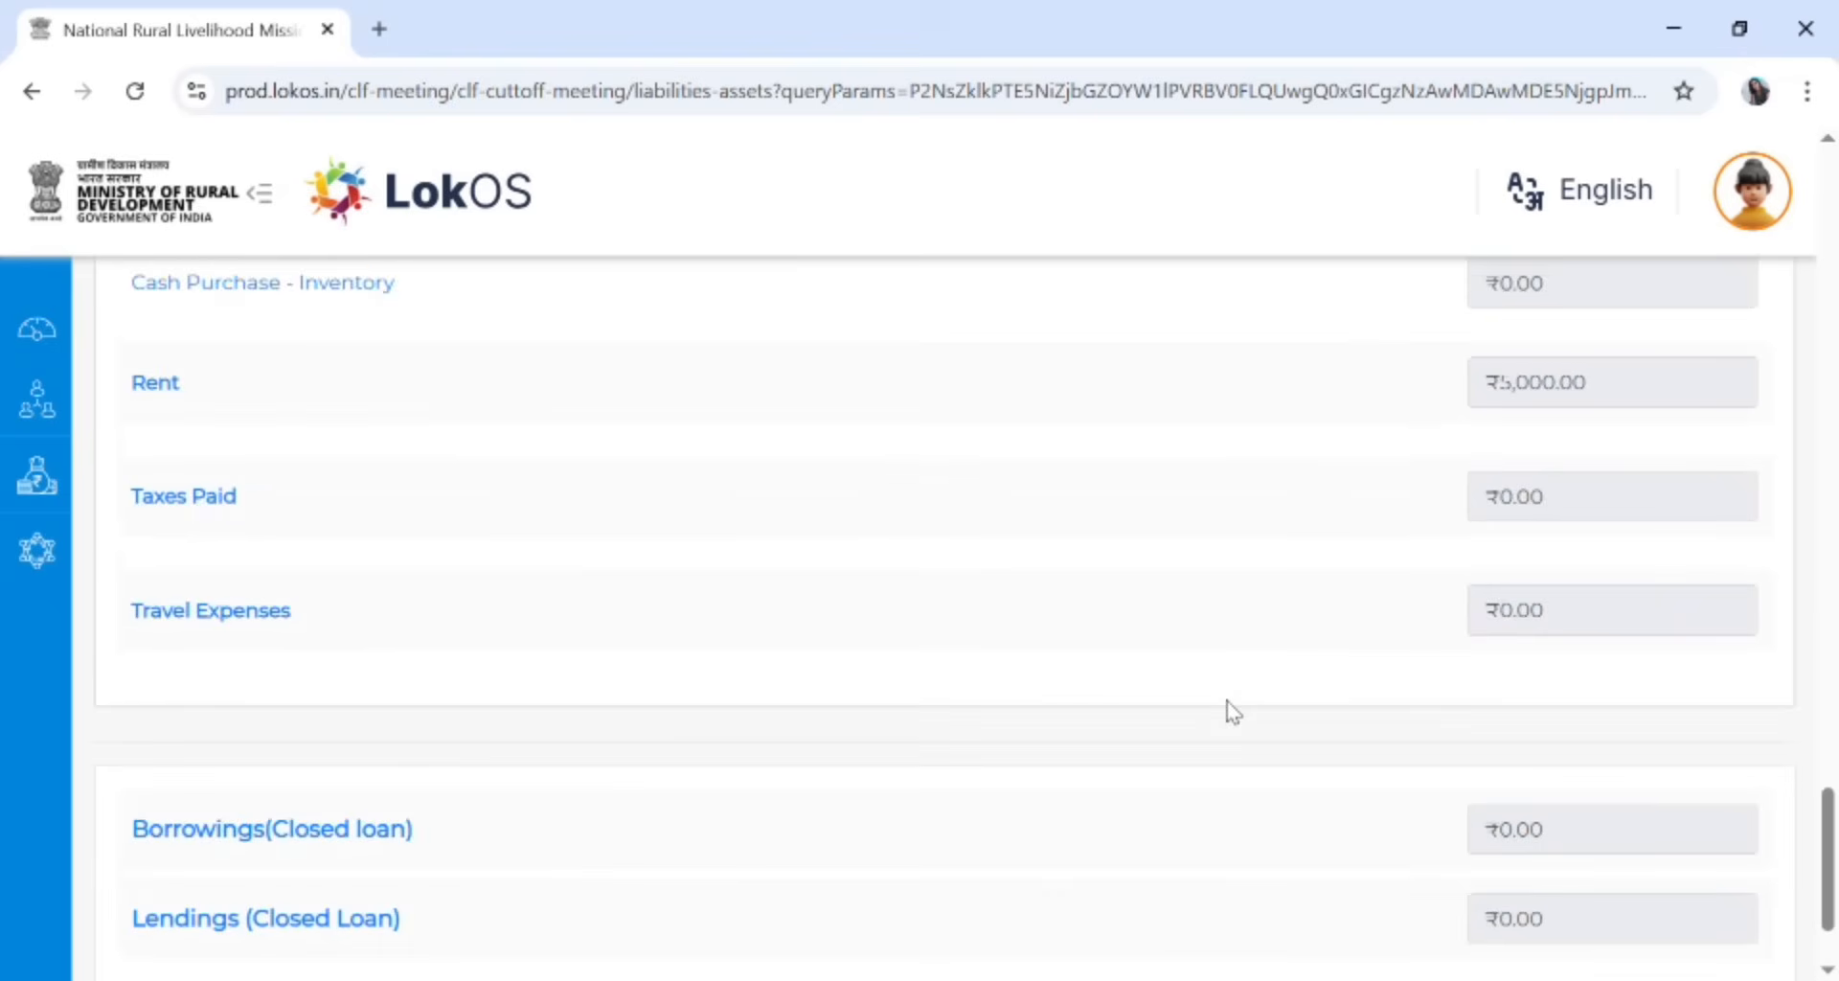
{"action": "scroll", "coordinate": [1149, 766], "scroll_direction": "up", "scroll_amount": 4}
{"action": "scroll", "coordinate": [574, 814], "scroll_direction": "down", "scroll_amount": 1}
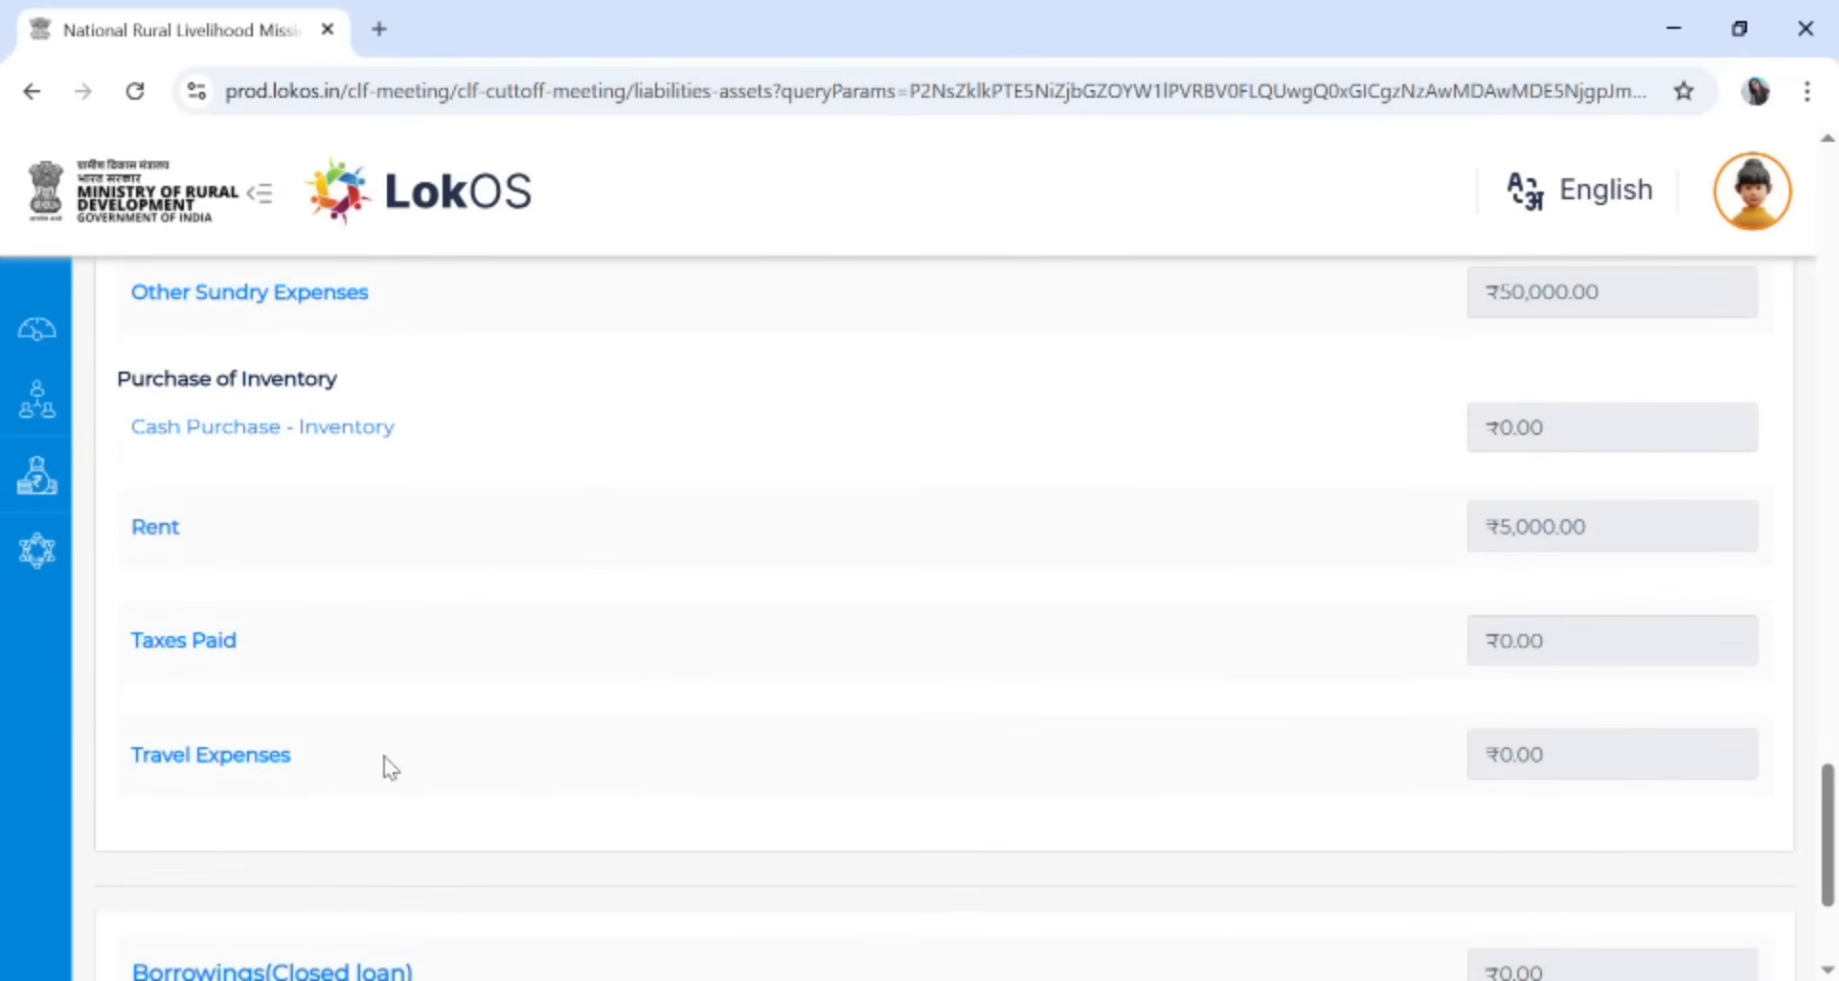
{"action": "left_click", "coordinate": [260, 759]}
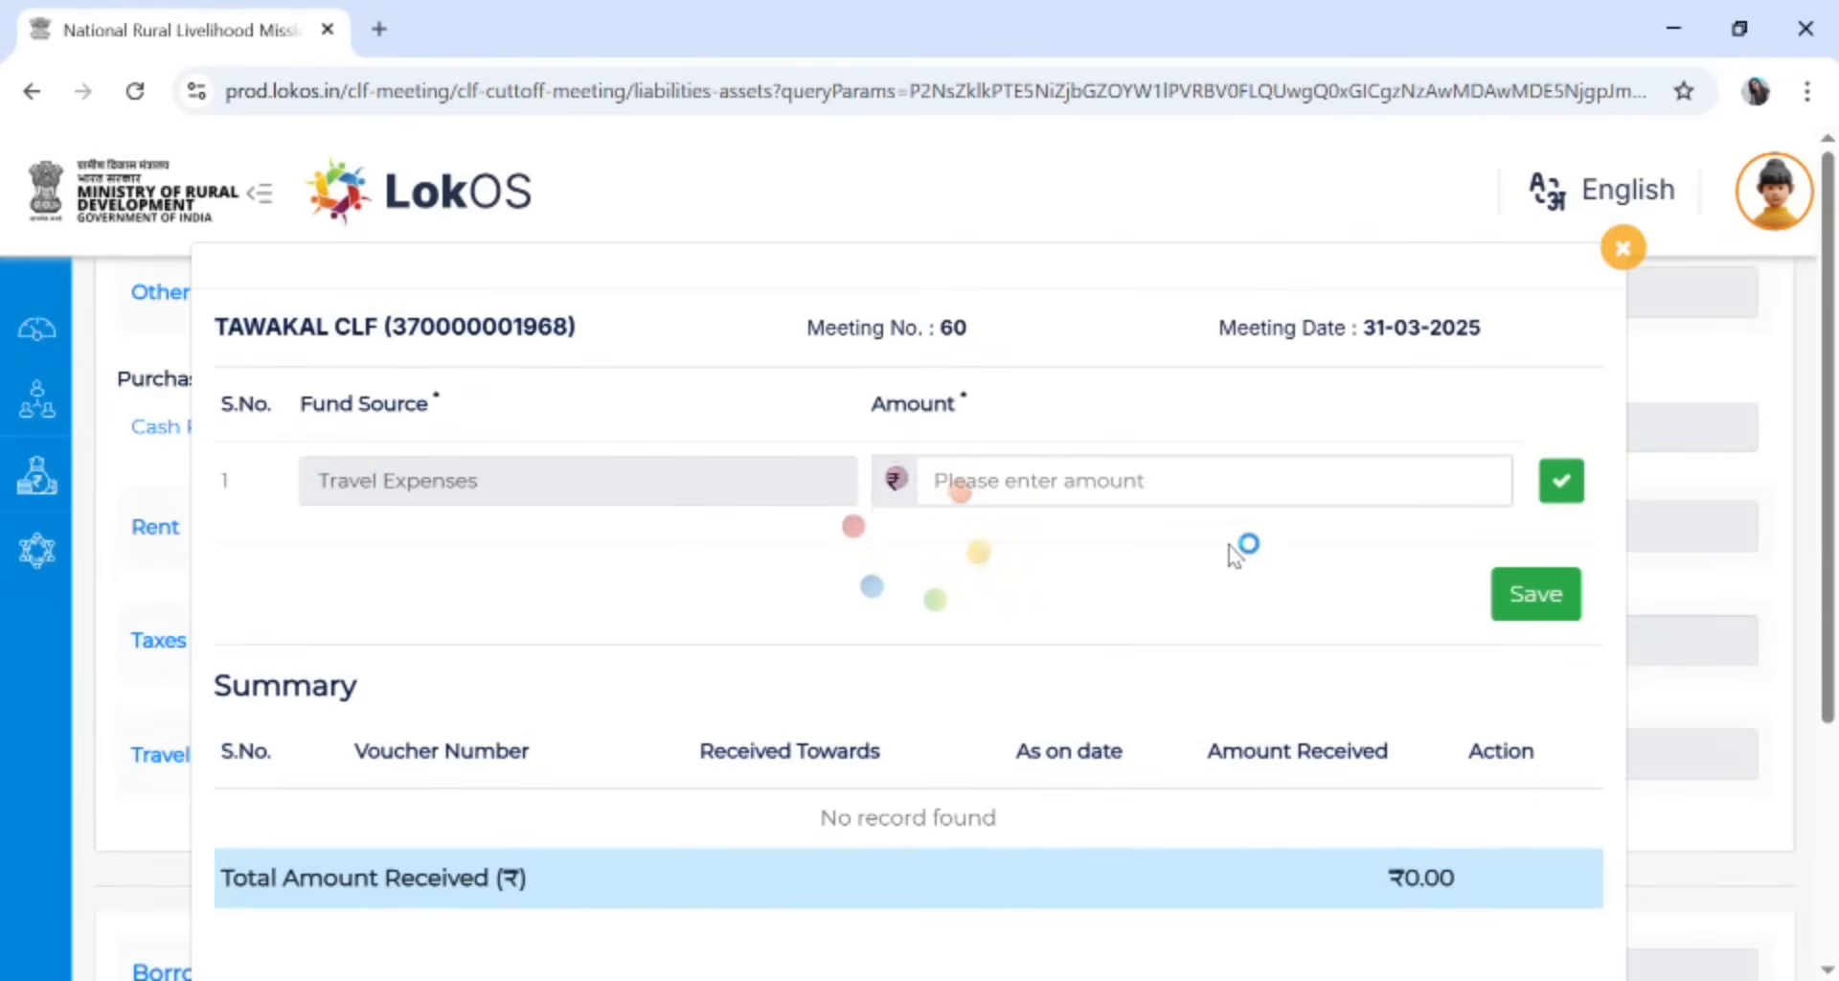
{"action": "left_click", "coordinate": [1235, 516]}
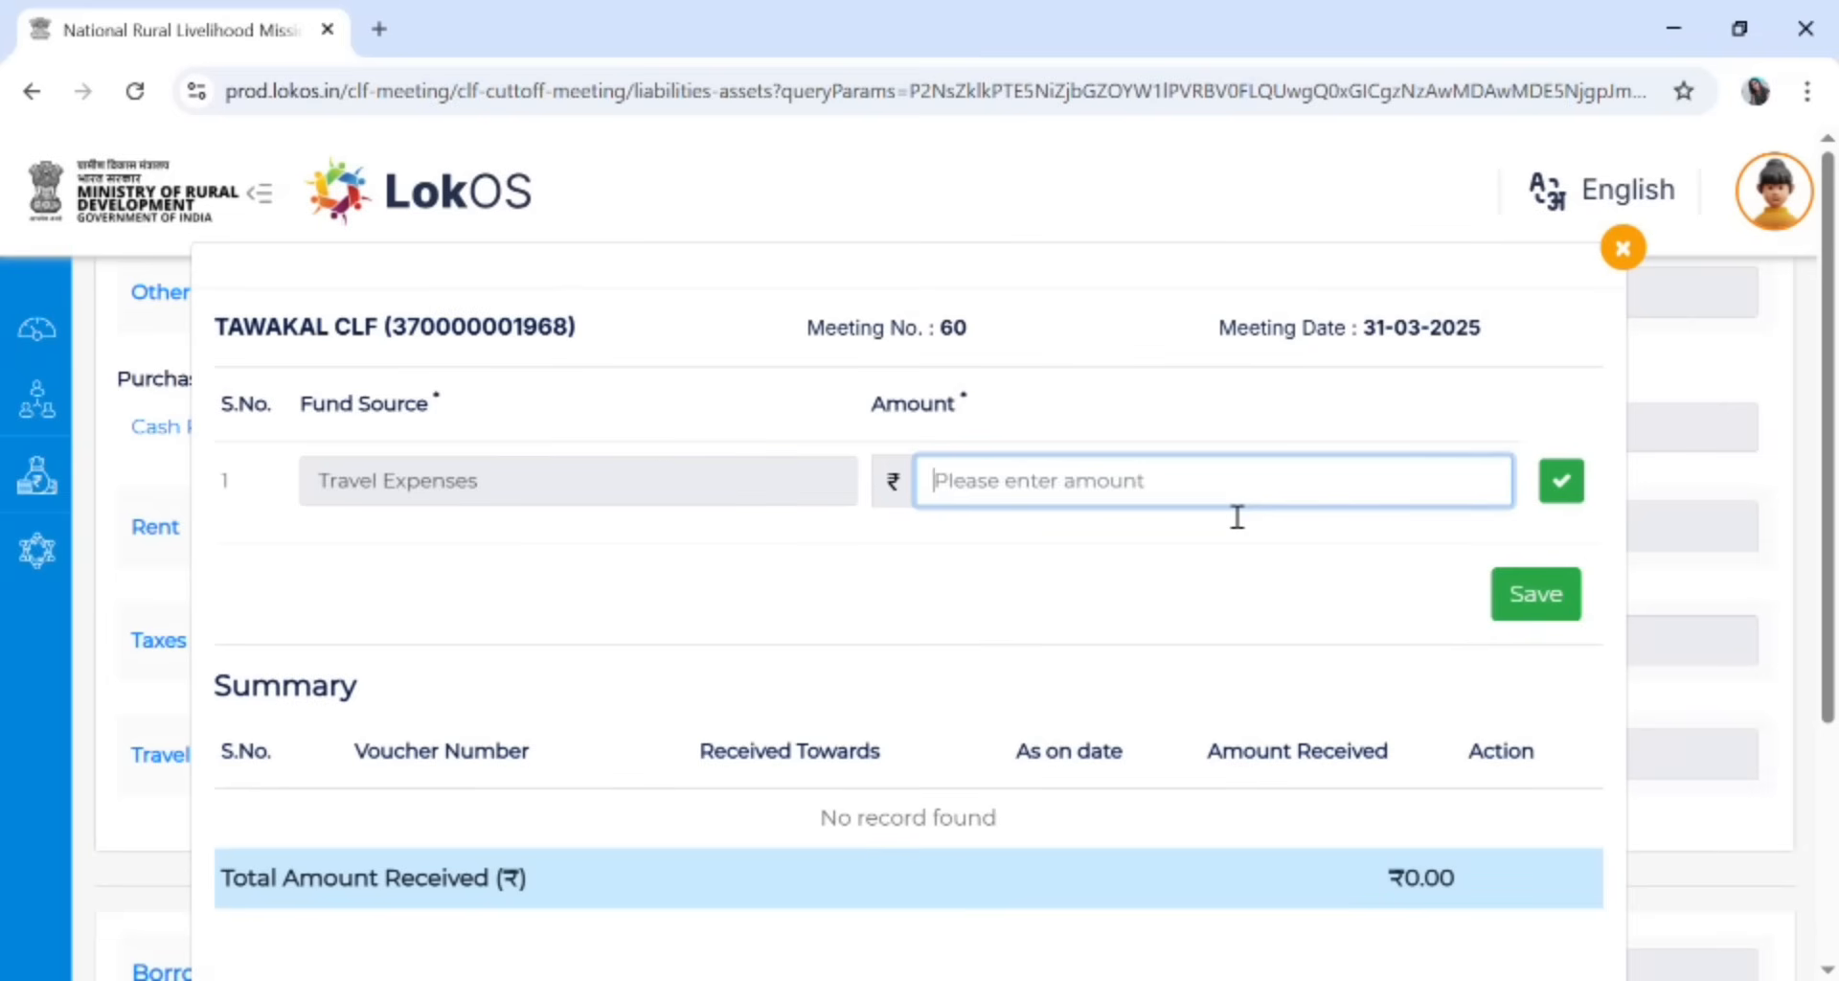
{"action": "type", "text": "24,300"}
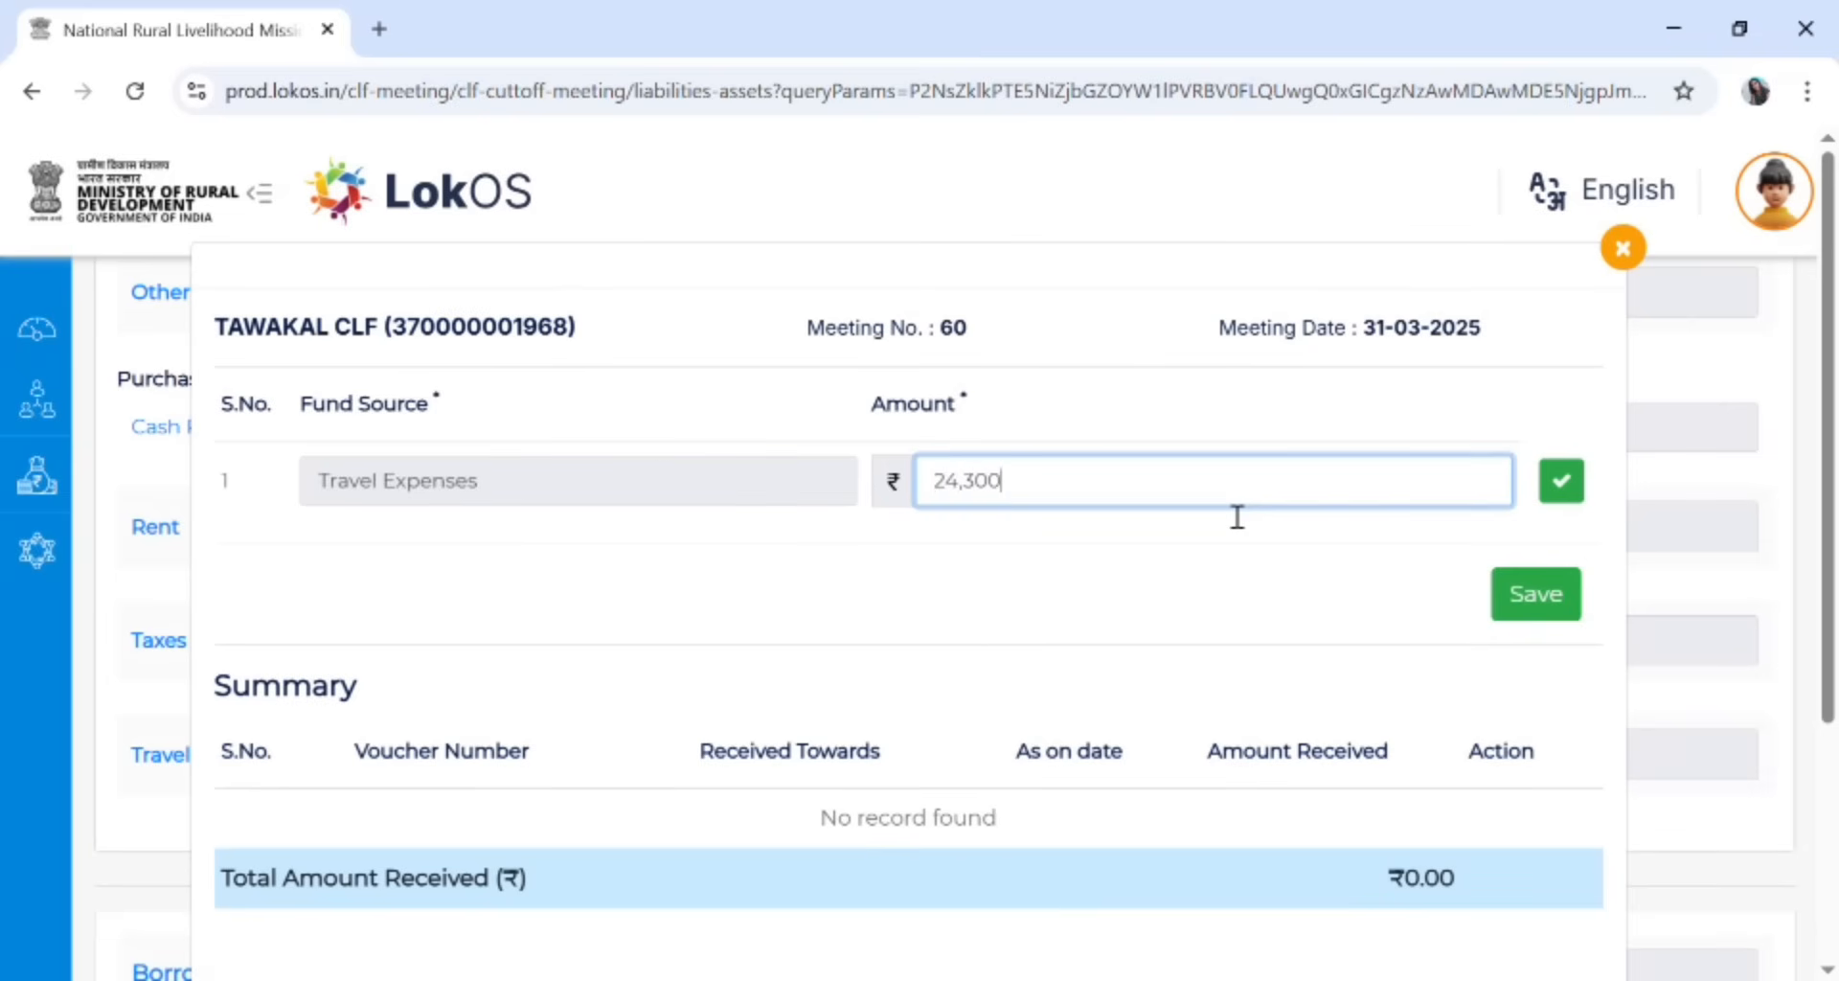
{"action": "left_click", "coordinate": [1560, 483]}
{"action": "left_click", "coordinate": [1515, 604]}
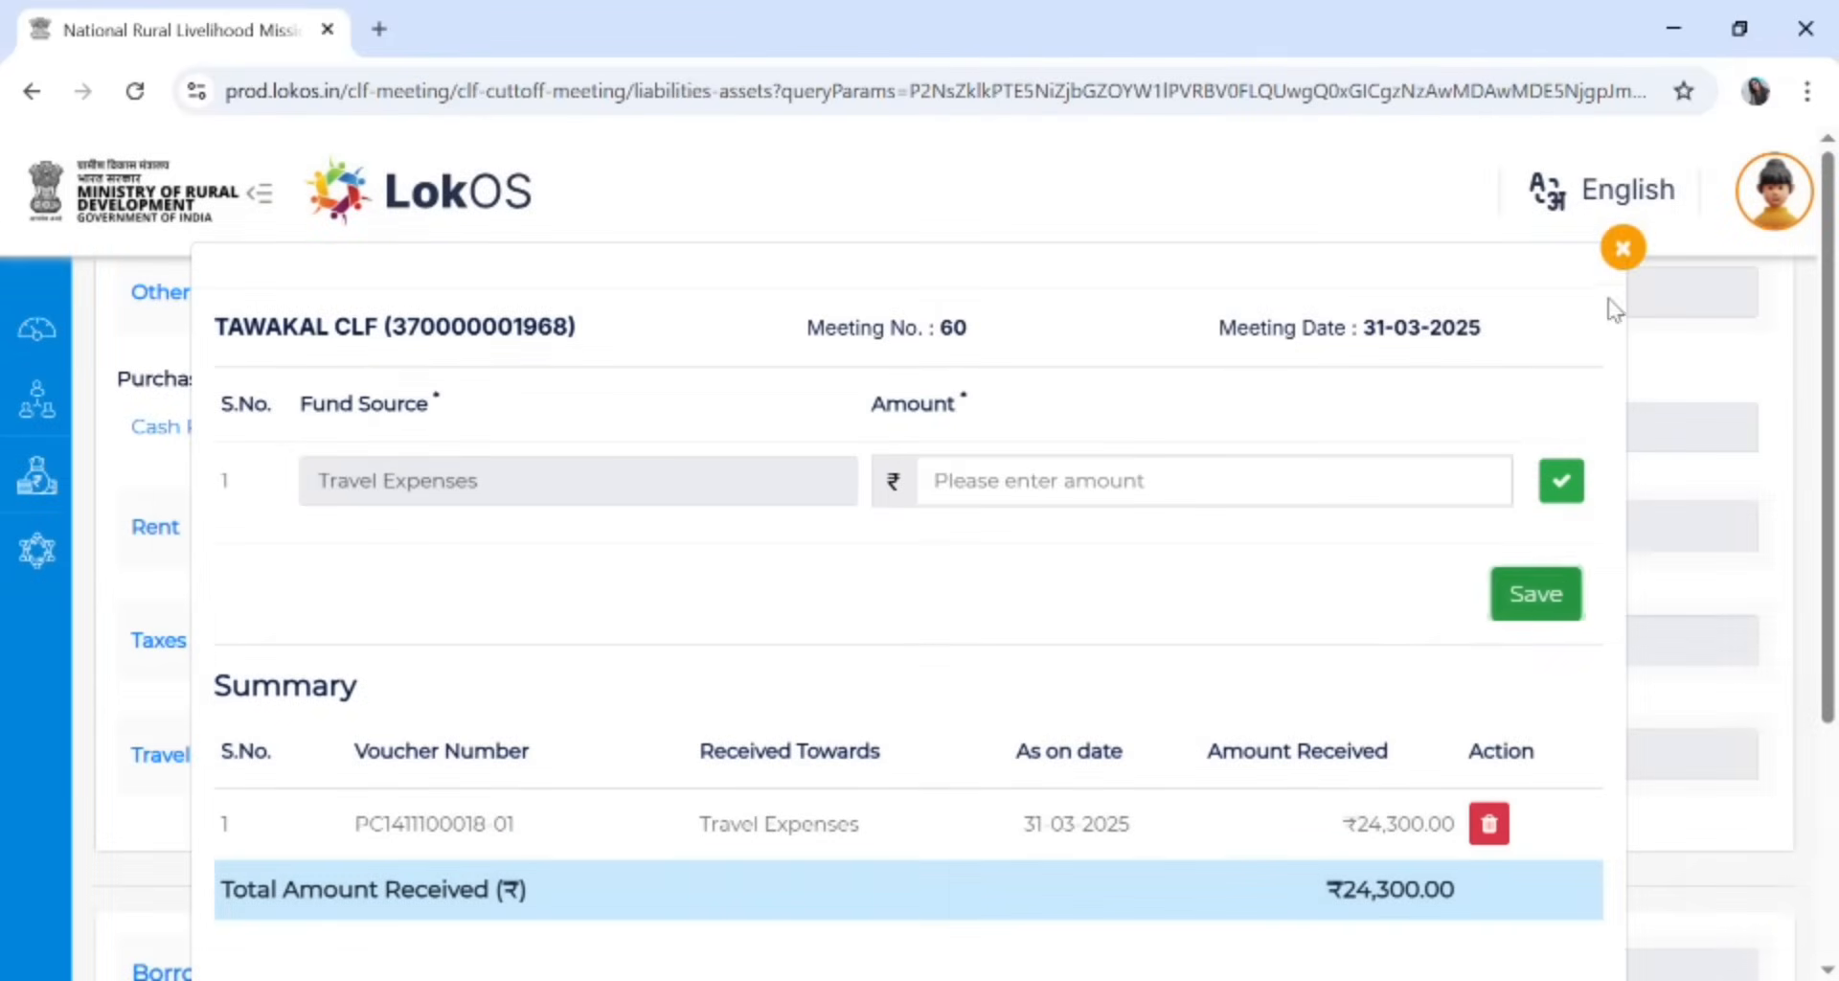
{"action": "left_click", "coordinate": [1621, 251]}
Collapse the Expenditure section and review the unmatched amount and the totals of all balance categories
{"action": "scroll", "coordinate": [1445, 583], "scroll_direction": "up", "scroll_amount": 15}
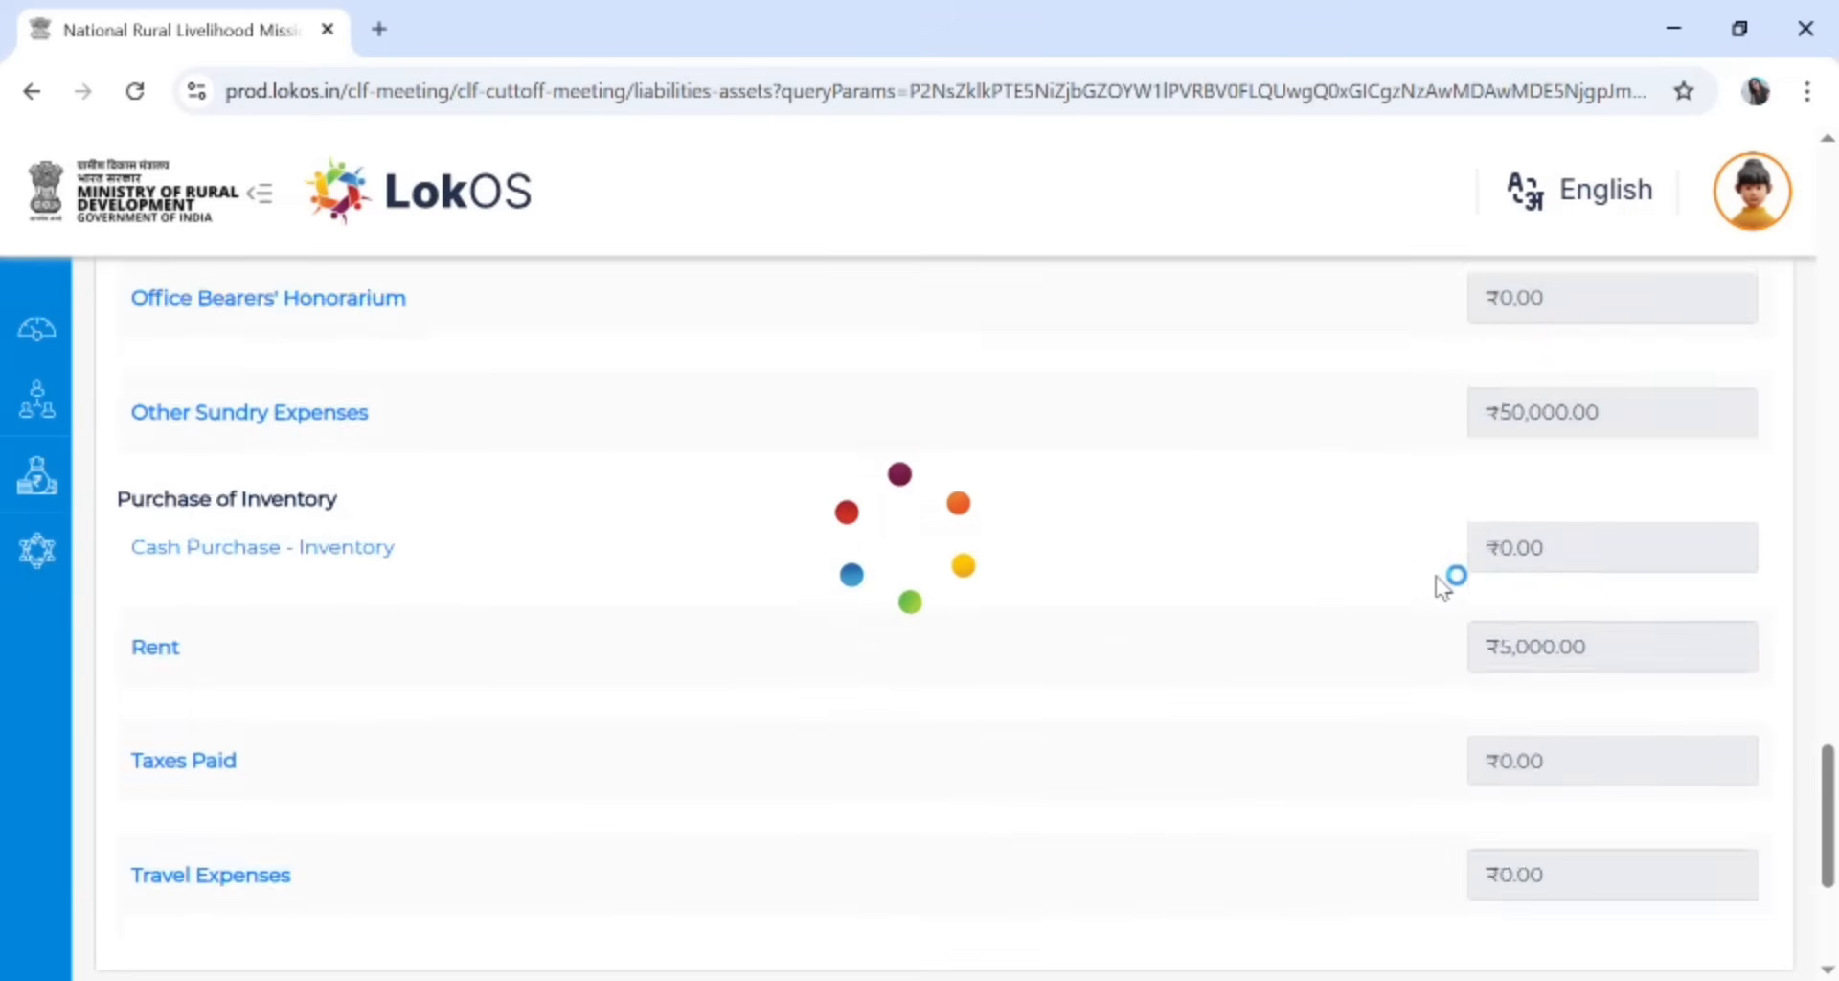
{"action": "scroll", "coordinate": [1446, 582], "scroll_direction": "up", "scroll_amount": 15}
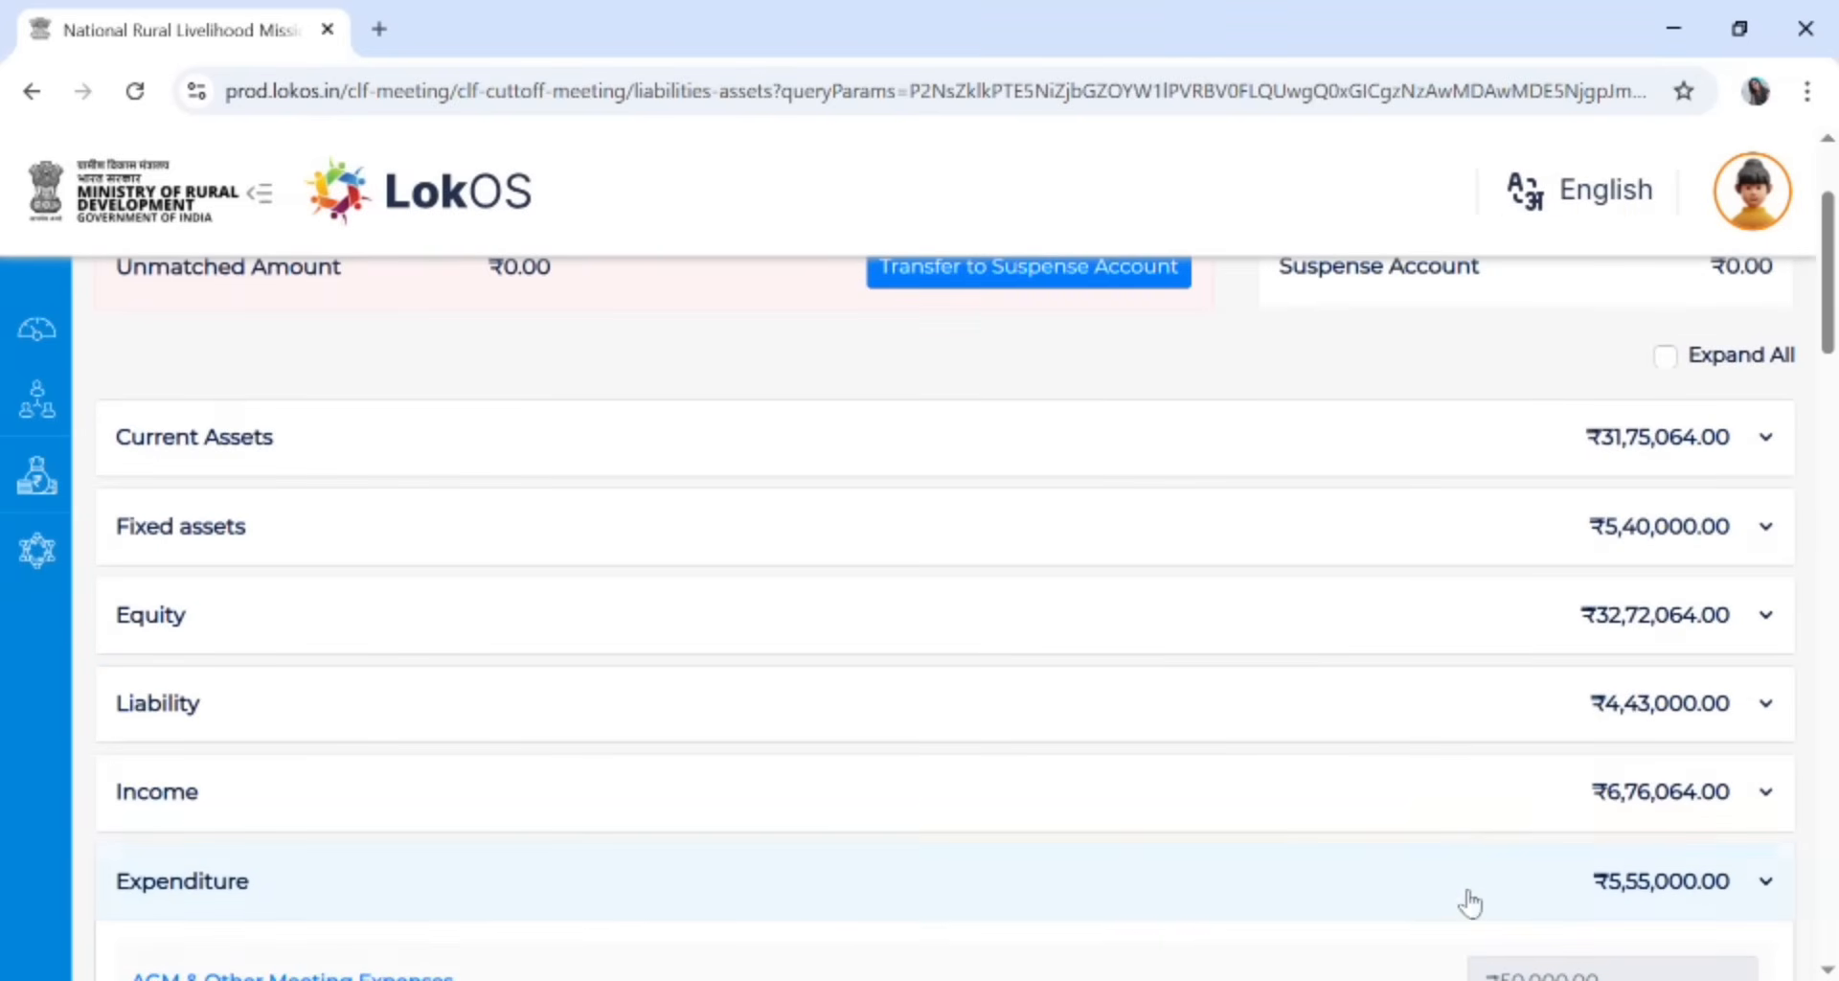
{"action": "left_click", "coordinate": [1466, 891]}
{"action": "scroll", "coordinate": [1401, 631], "scroll_direction": "up", "scroll_amount": 3}
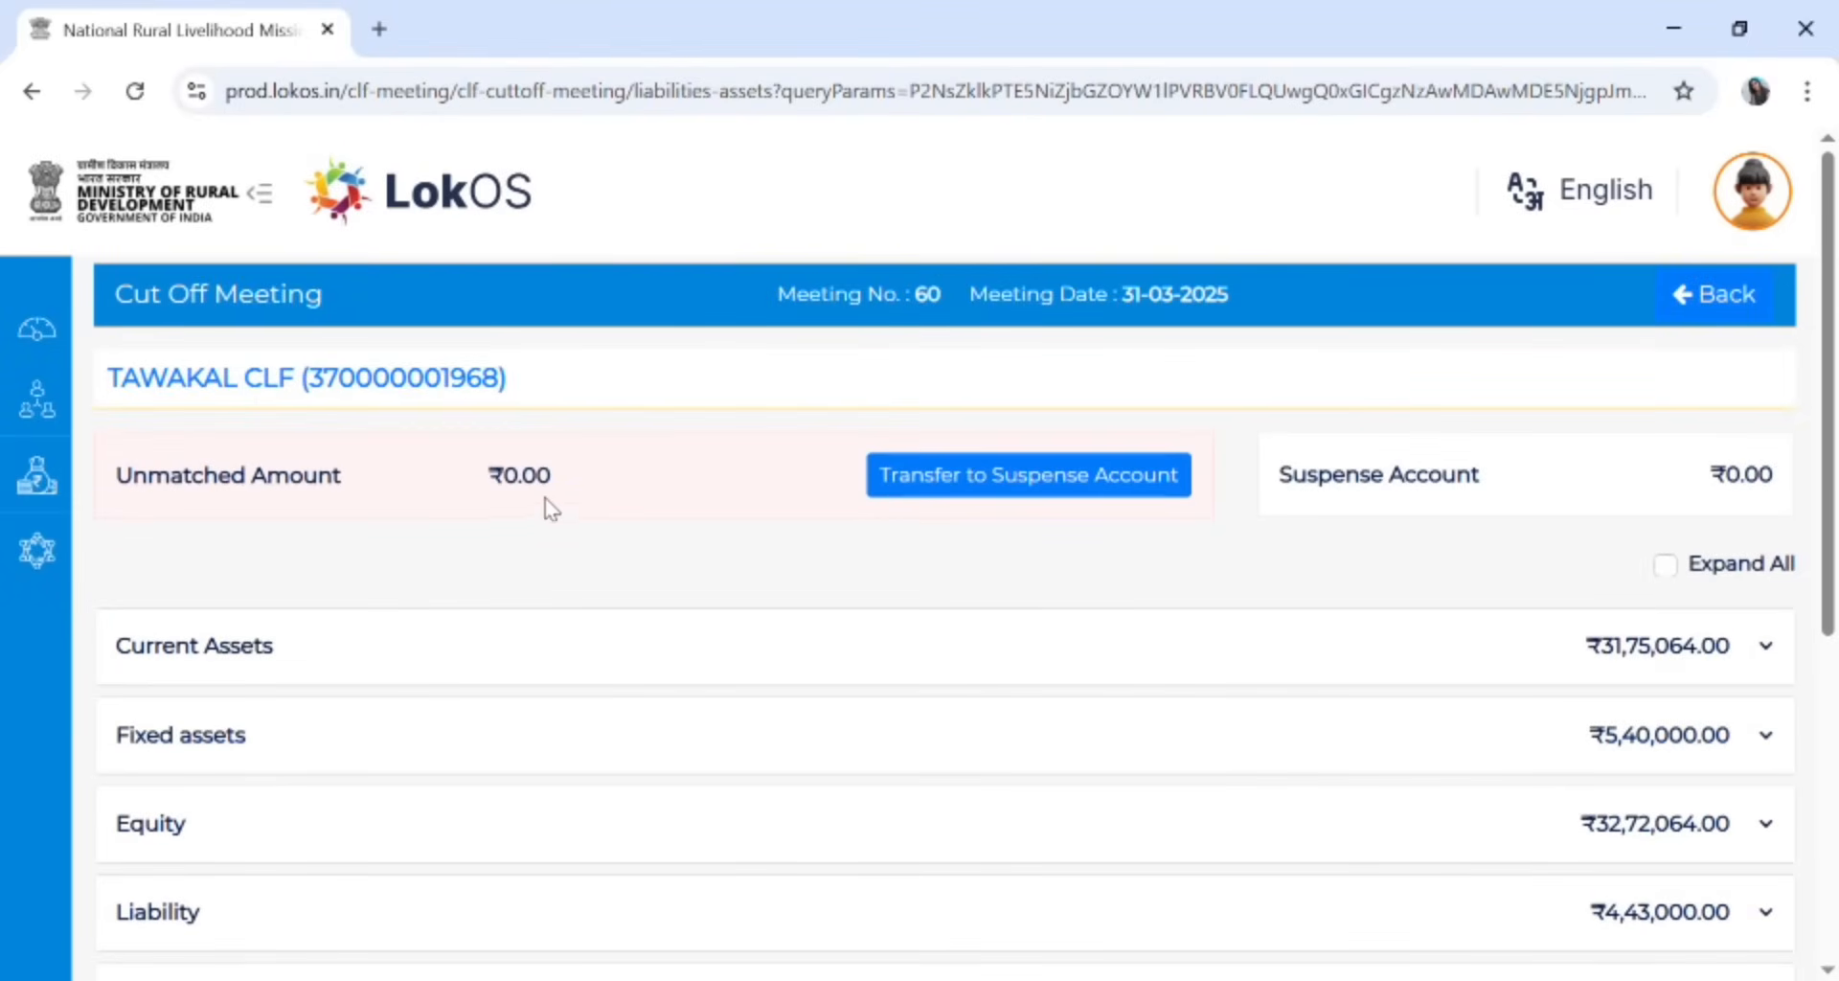
{"action": "scroll", "coordinate": [587, 517], "scroll_direction": "down", "scroll_amount": 6}
{"action": "scroll", "coordinate": [636, 517], "scroll_direction": "up", "scroll_amount": 2}
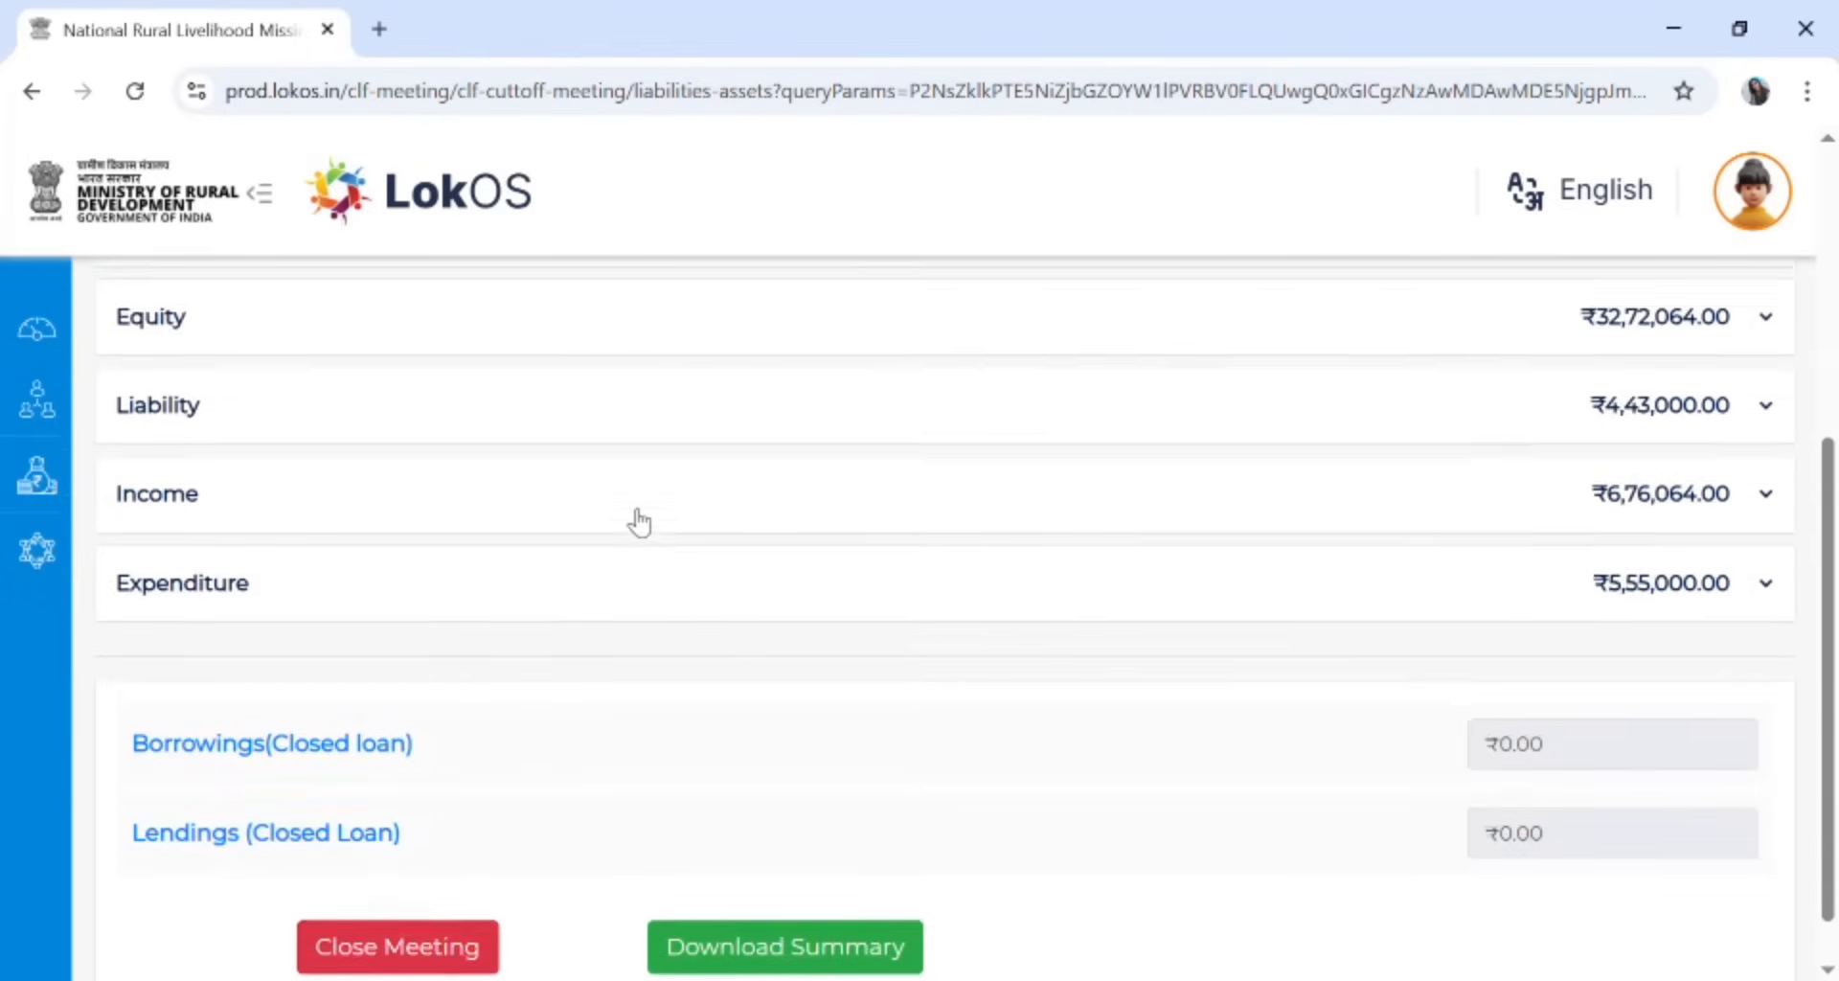
{"action": "scroll", "coordinate": [636, 521], "scroll_direction": "up", "scroll_amount": 5}
{"action": "scroll", "coordinate": [636, 521], "scroll_direction": "down", "scroll_amount": 7}
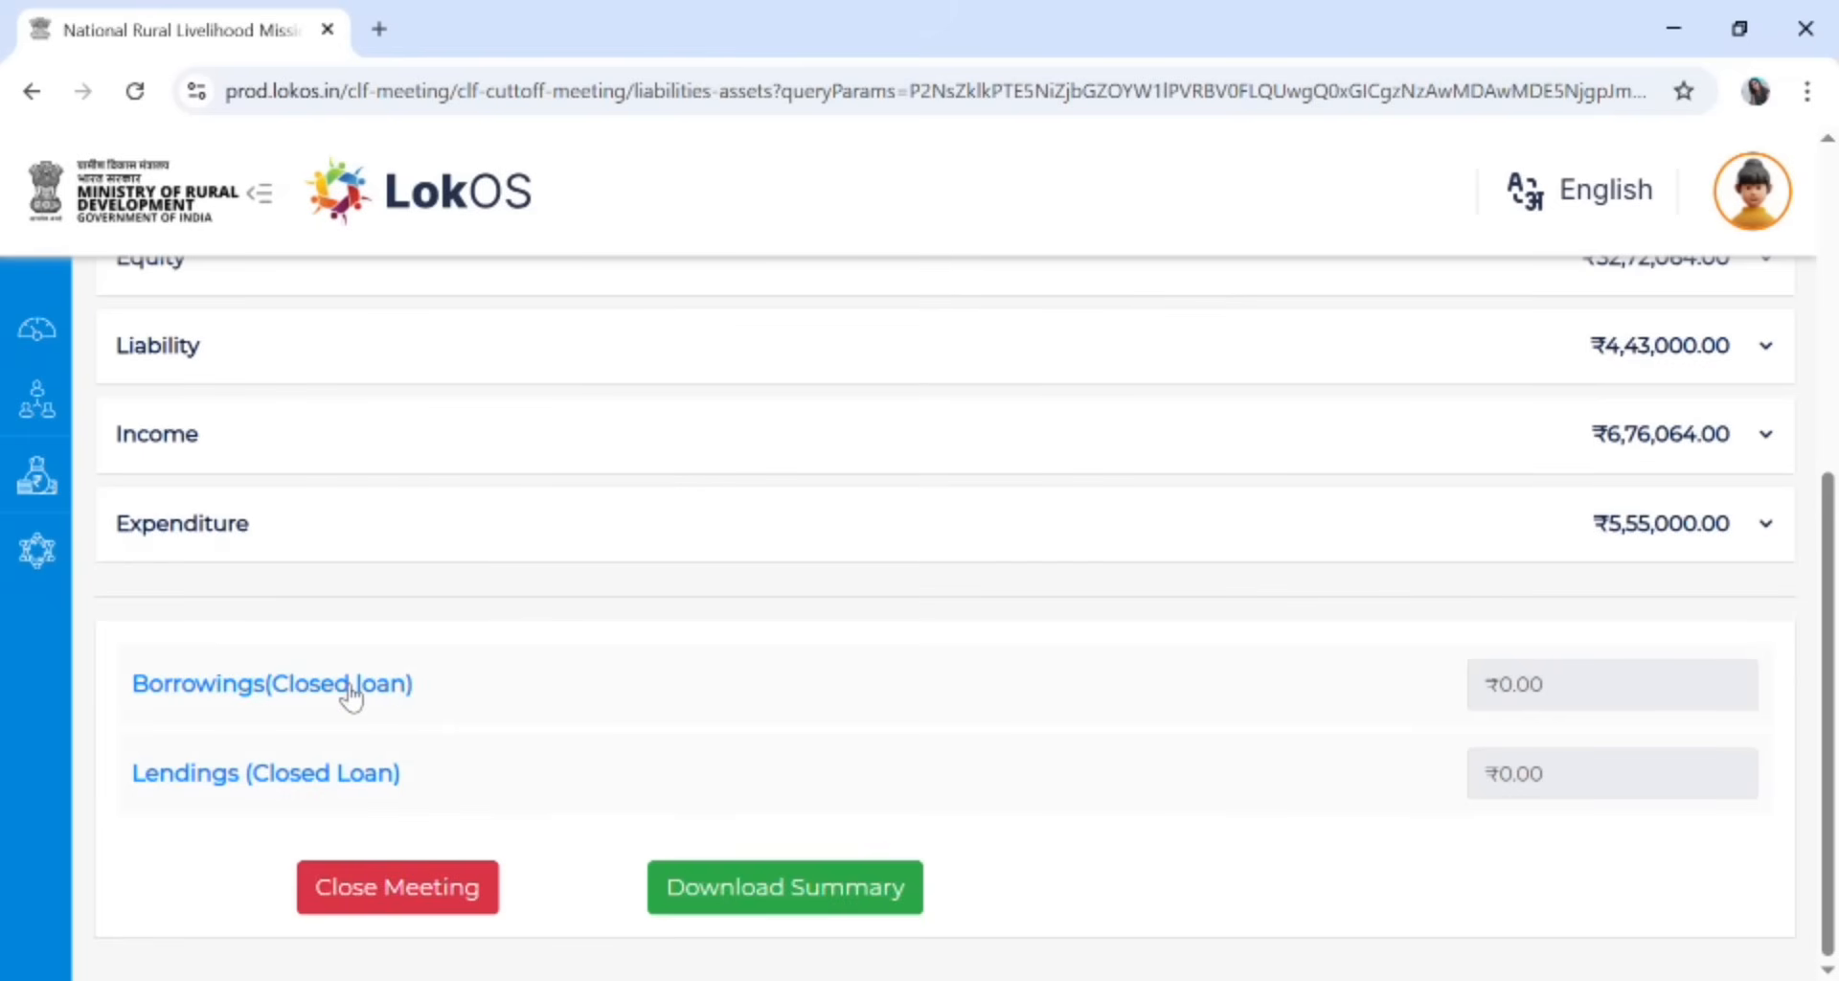
Start a closed-loan lending entry given to a VO, with GULABEE VO as the VO name and Community Investment Fund as the fund source
{"action": "left_click", "coordinate": [179, 785]}
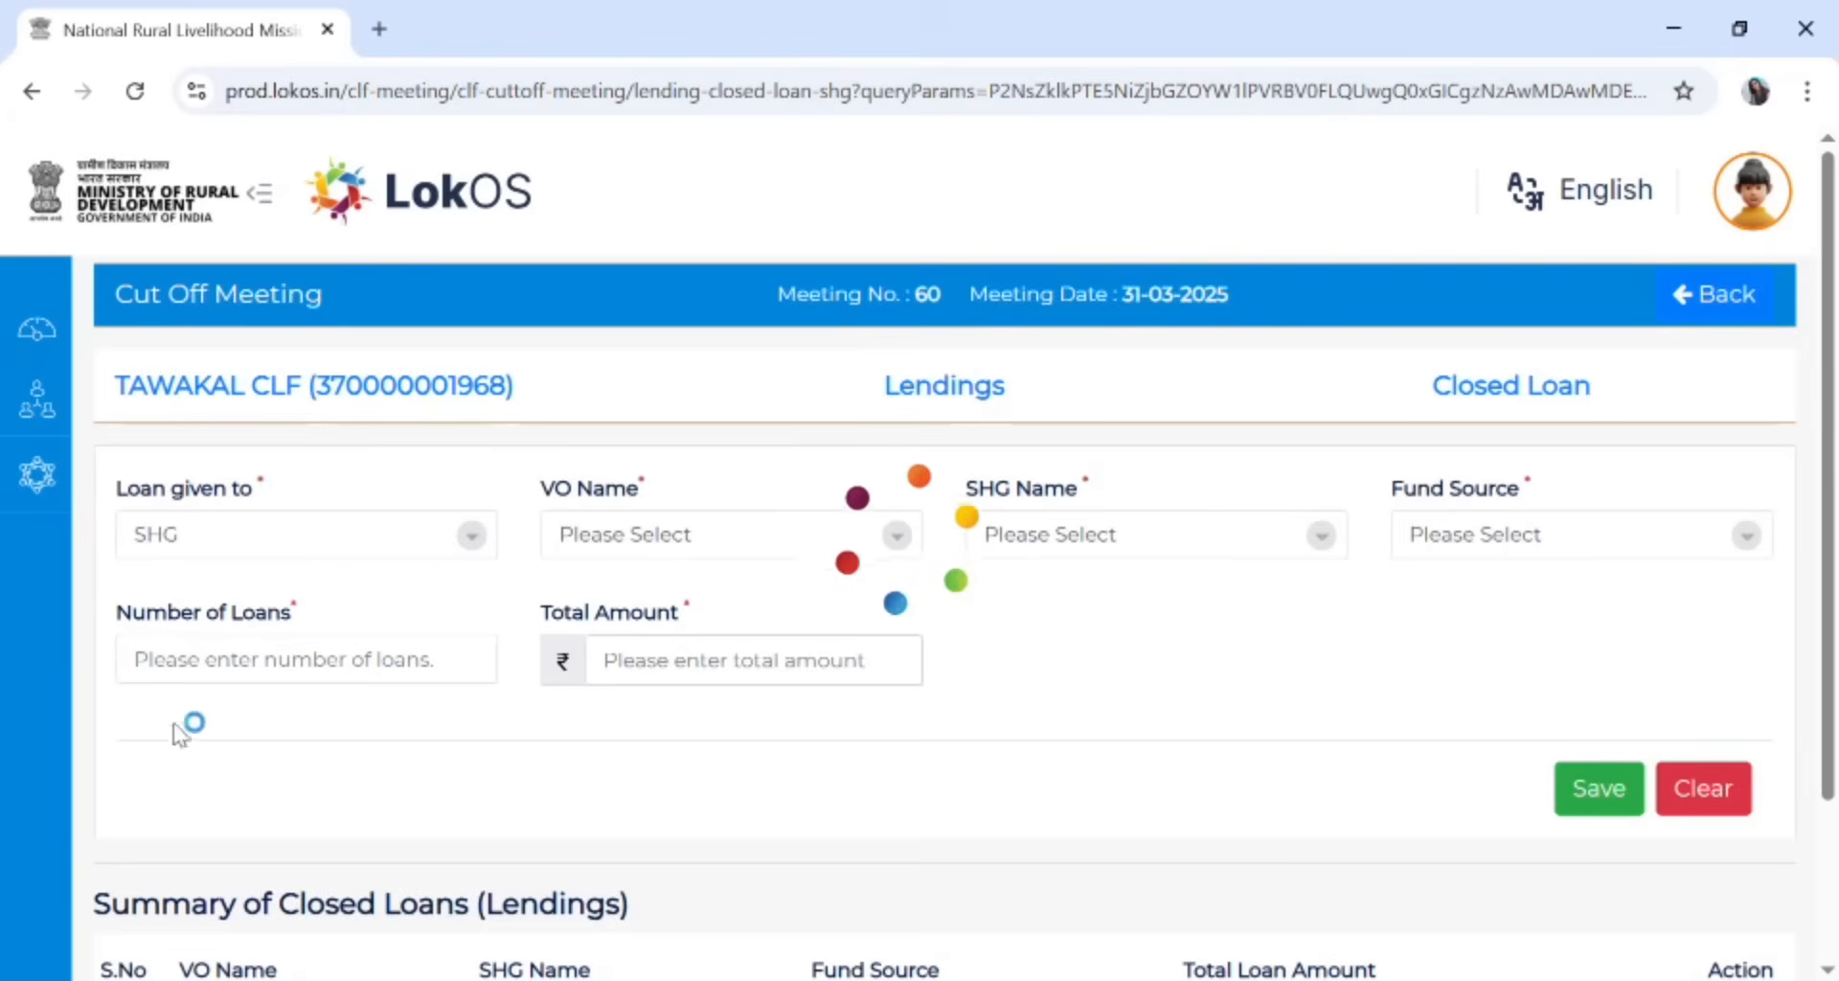
{"action": "left_click", "coordinate": [473, 538]}
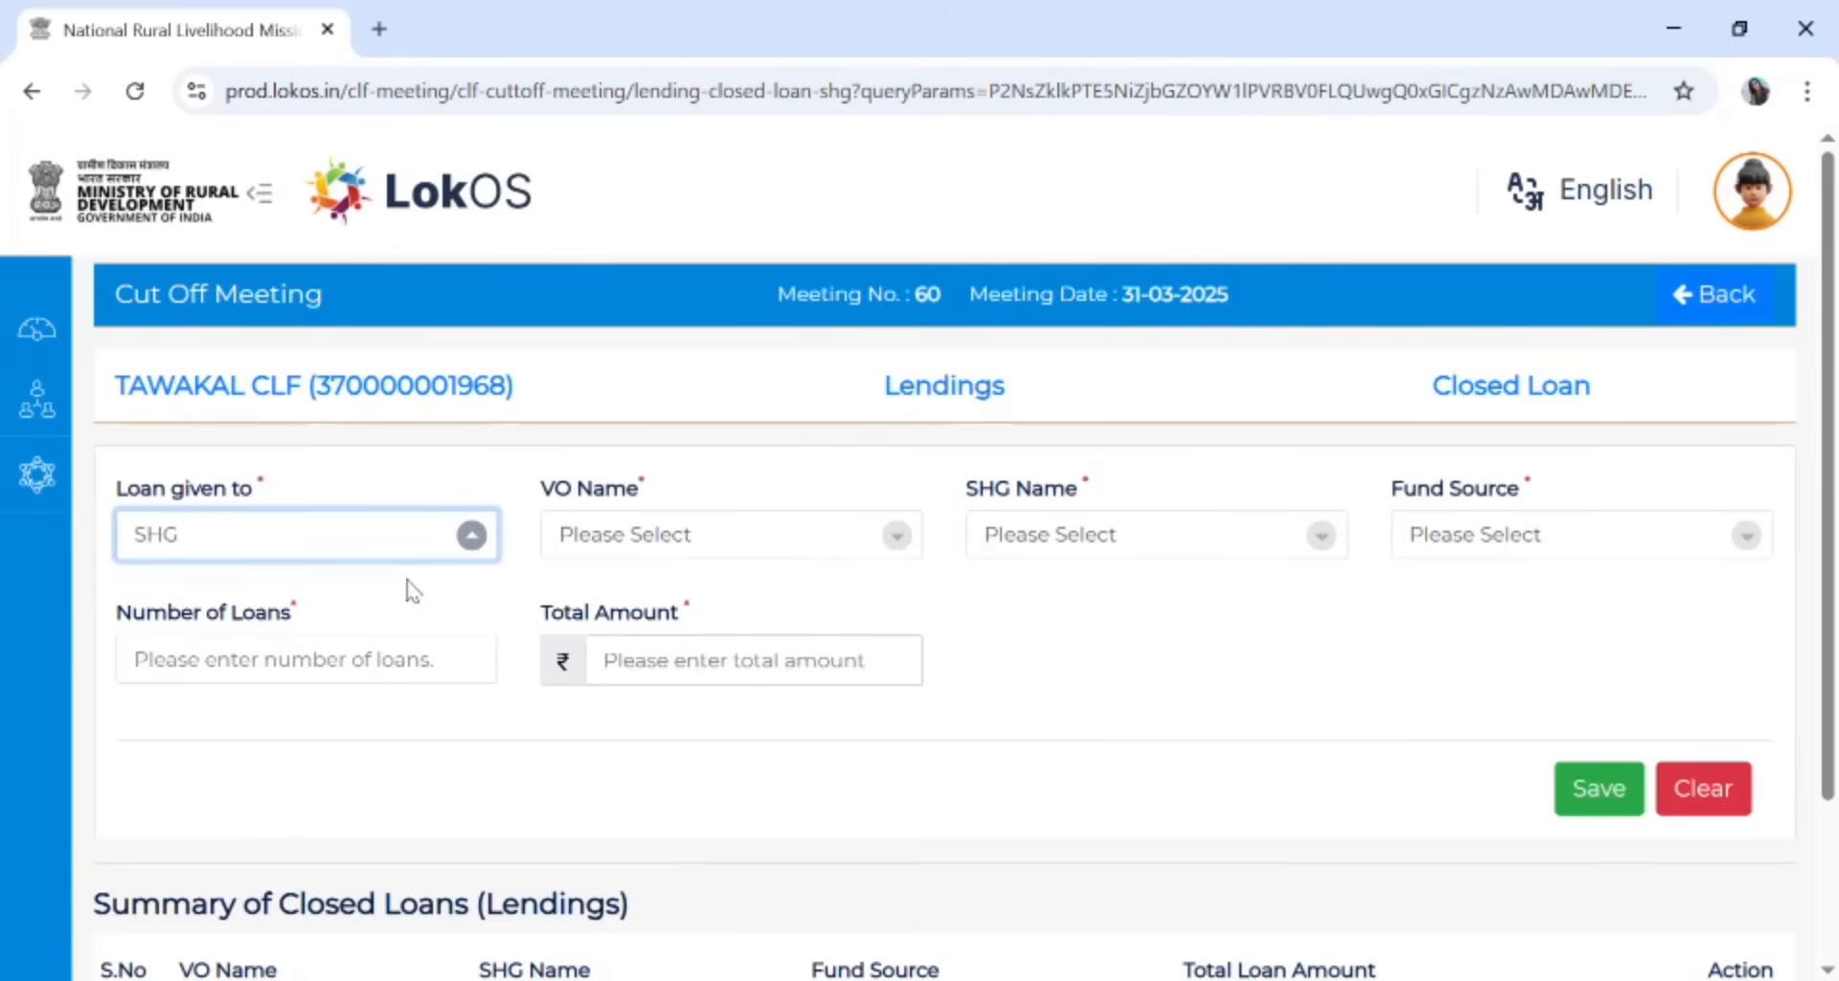
{"action": "left_click", "coordinate": [360, 633]}
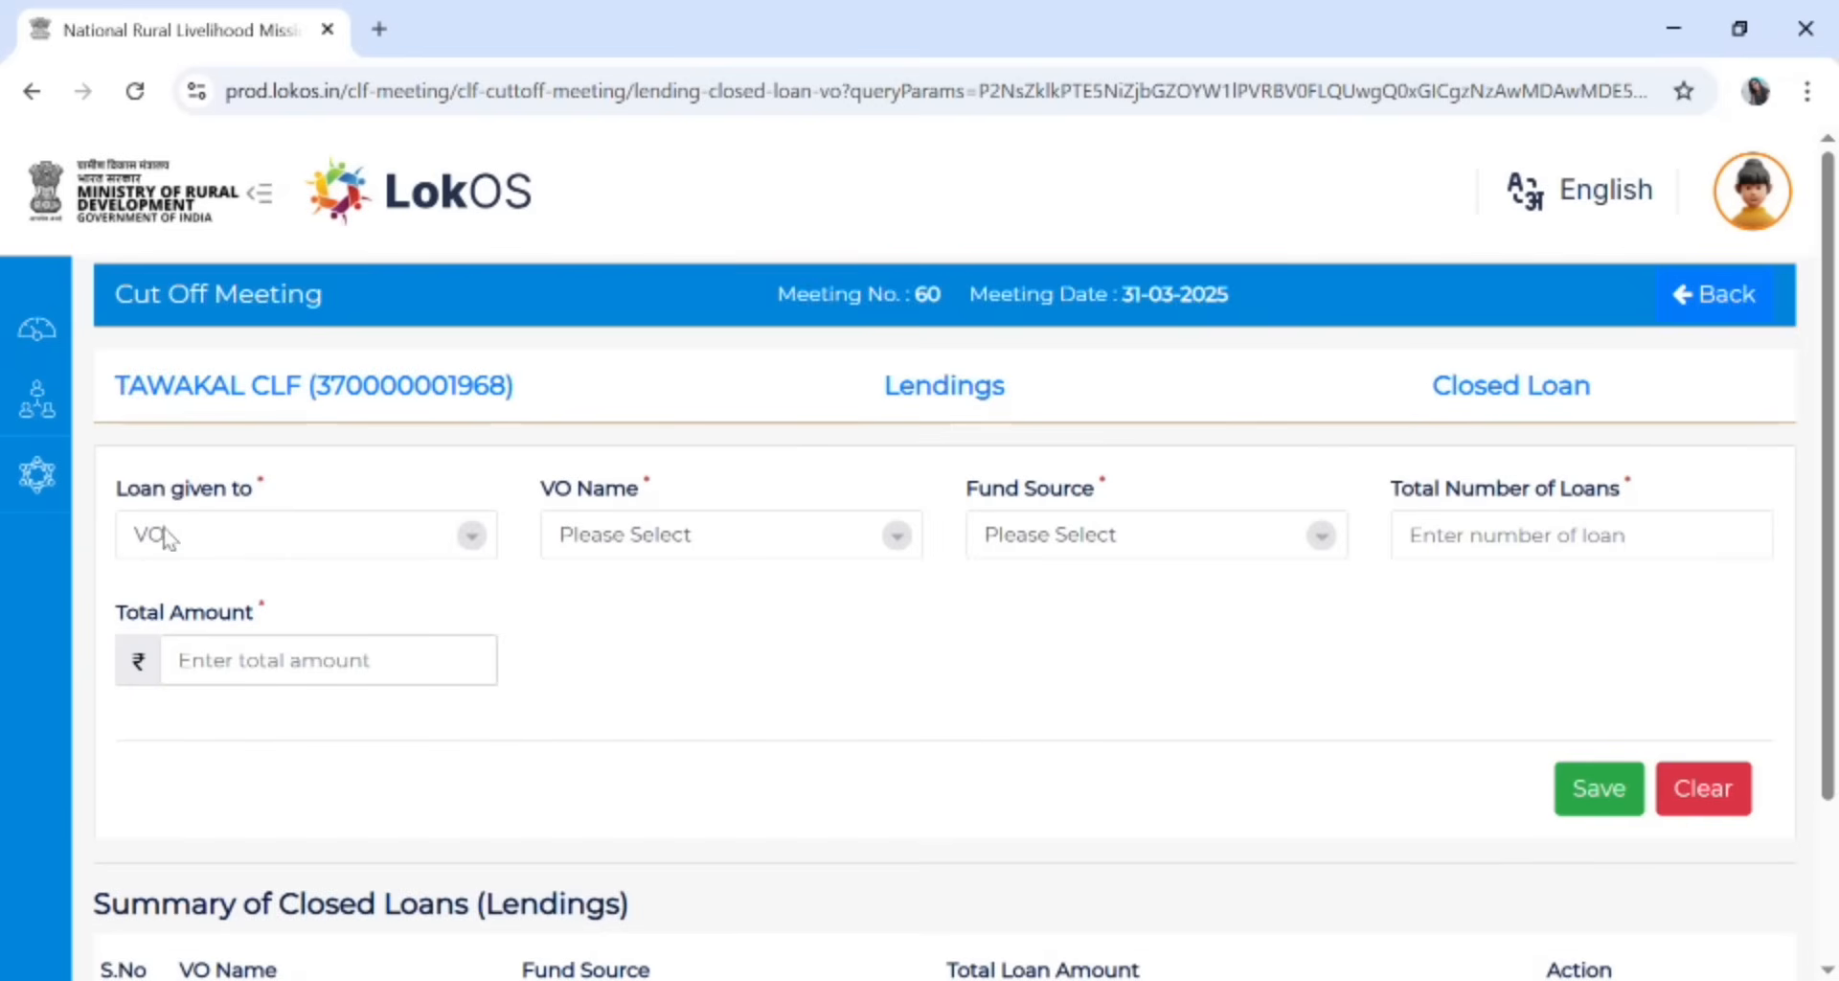
{"action": "left_click", "coordinate": [834, 542]}
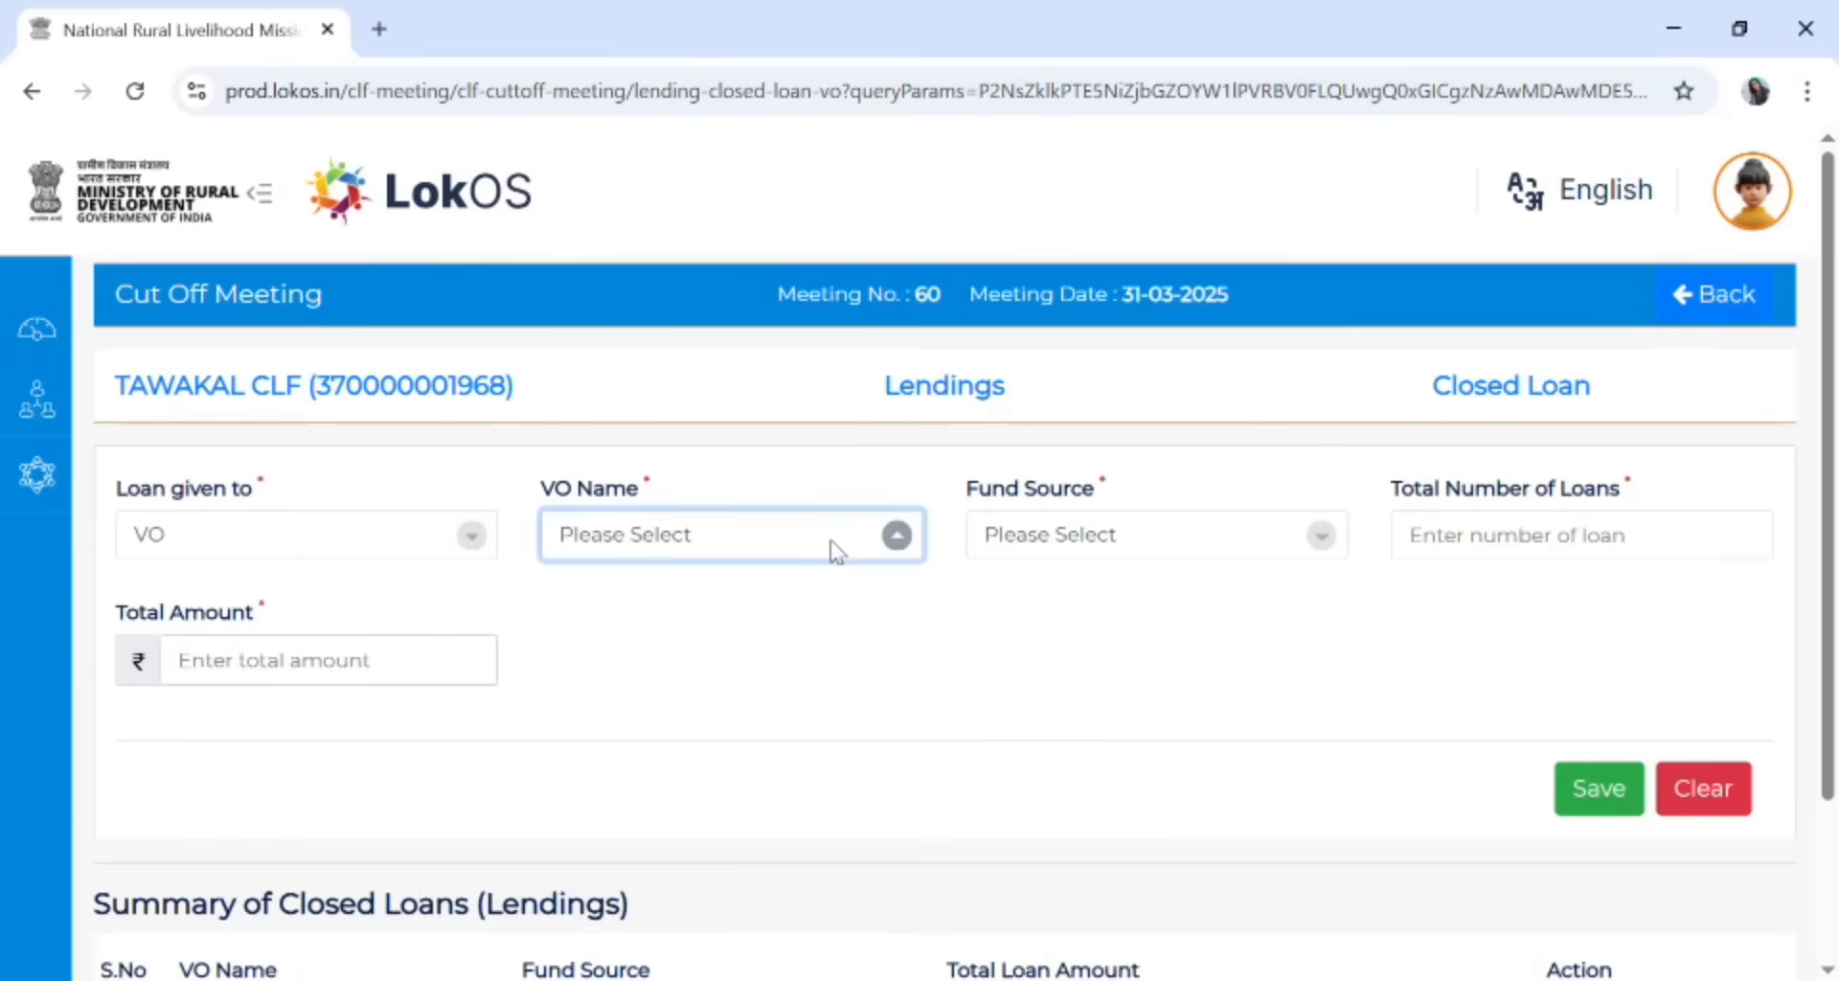
{"action": "left_click", "coordinate": [712, 610]}
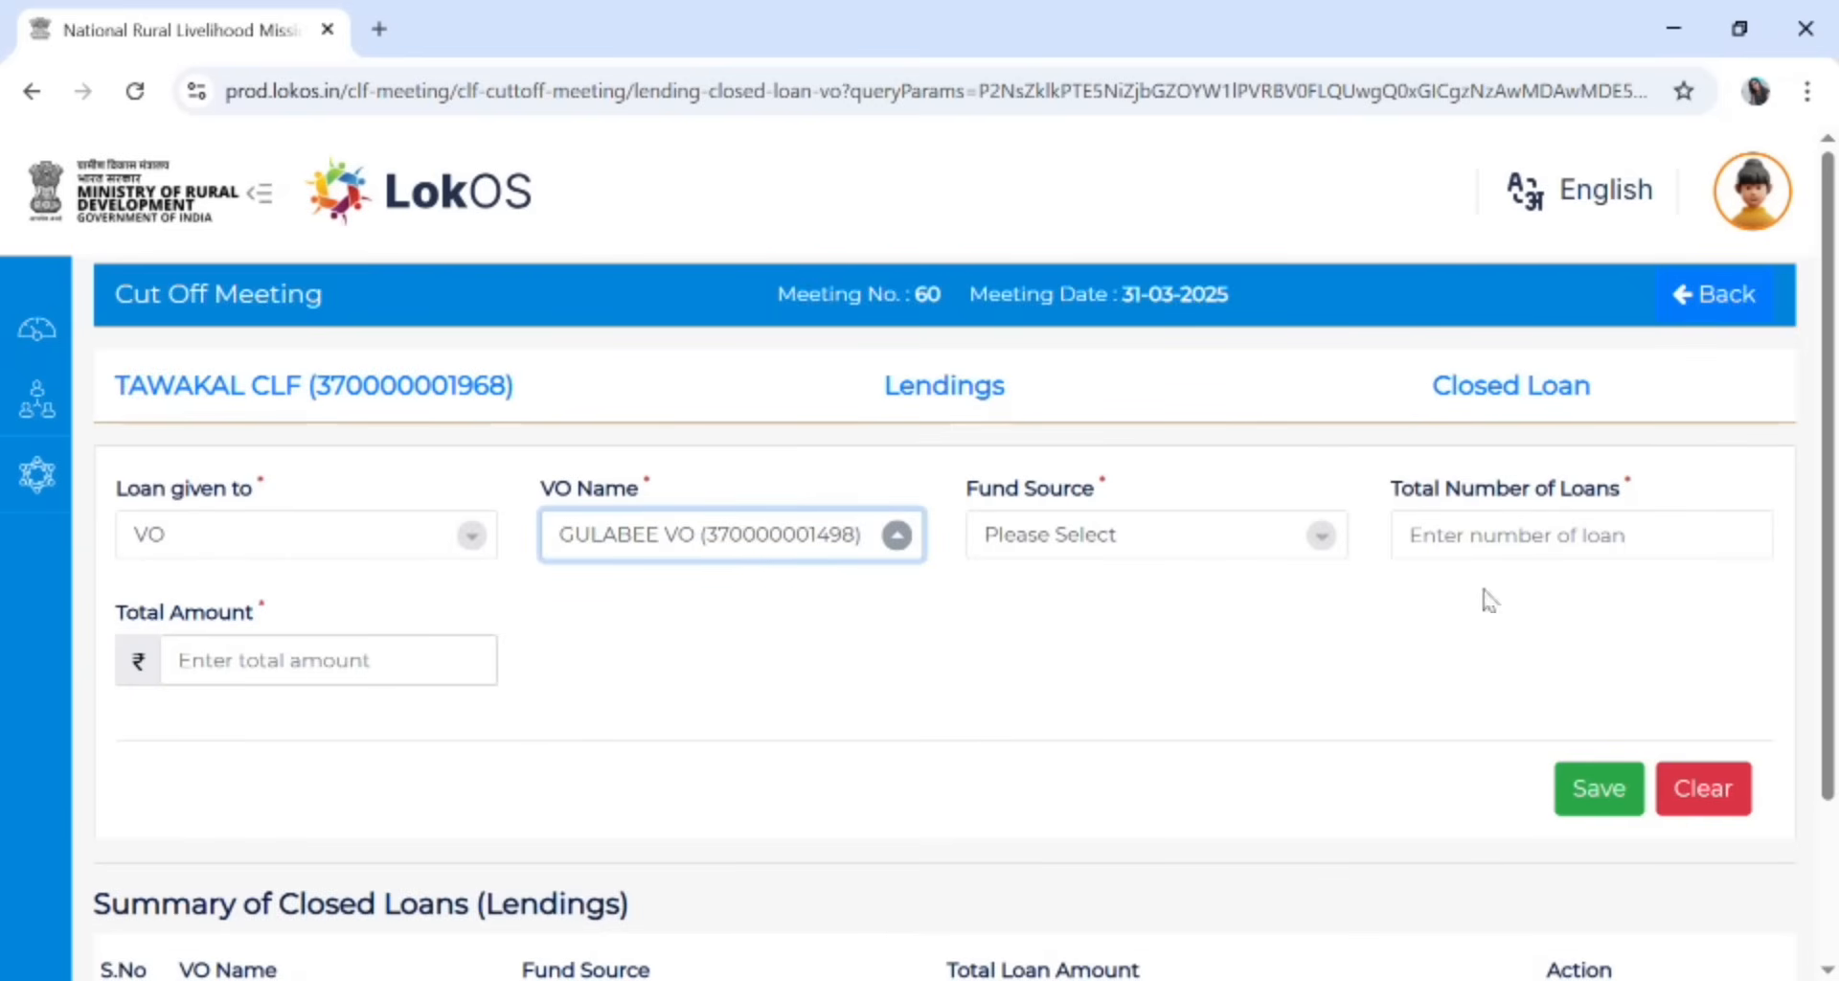
{"action": "left_click", "coordinate": [1216, 553]}
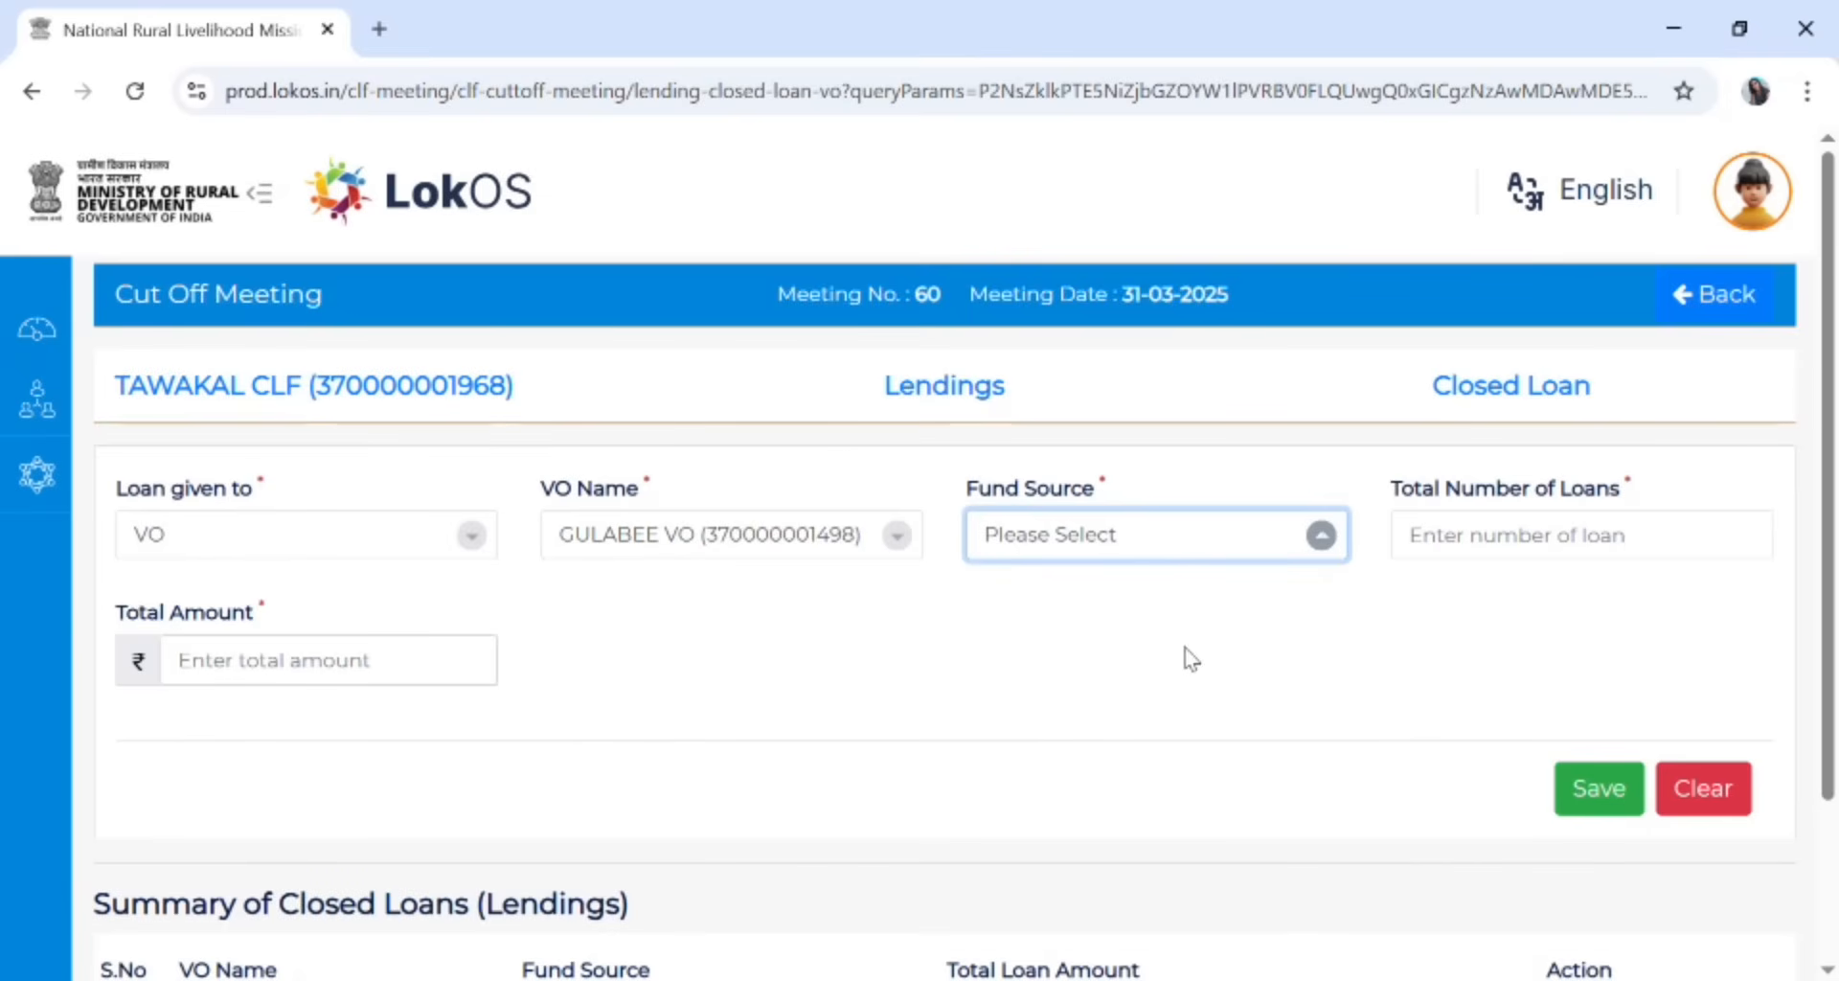
{"action": "left_click", "coordinate": [1154, 611]}
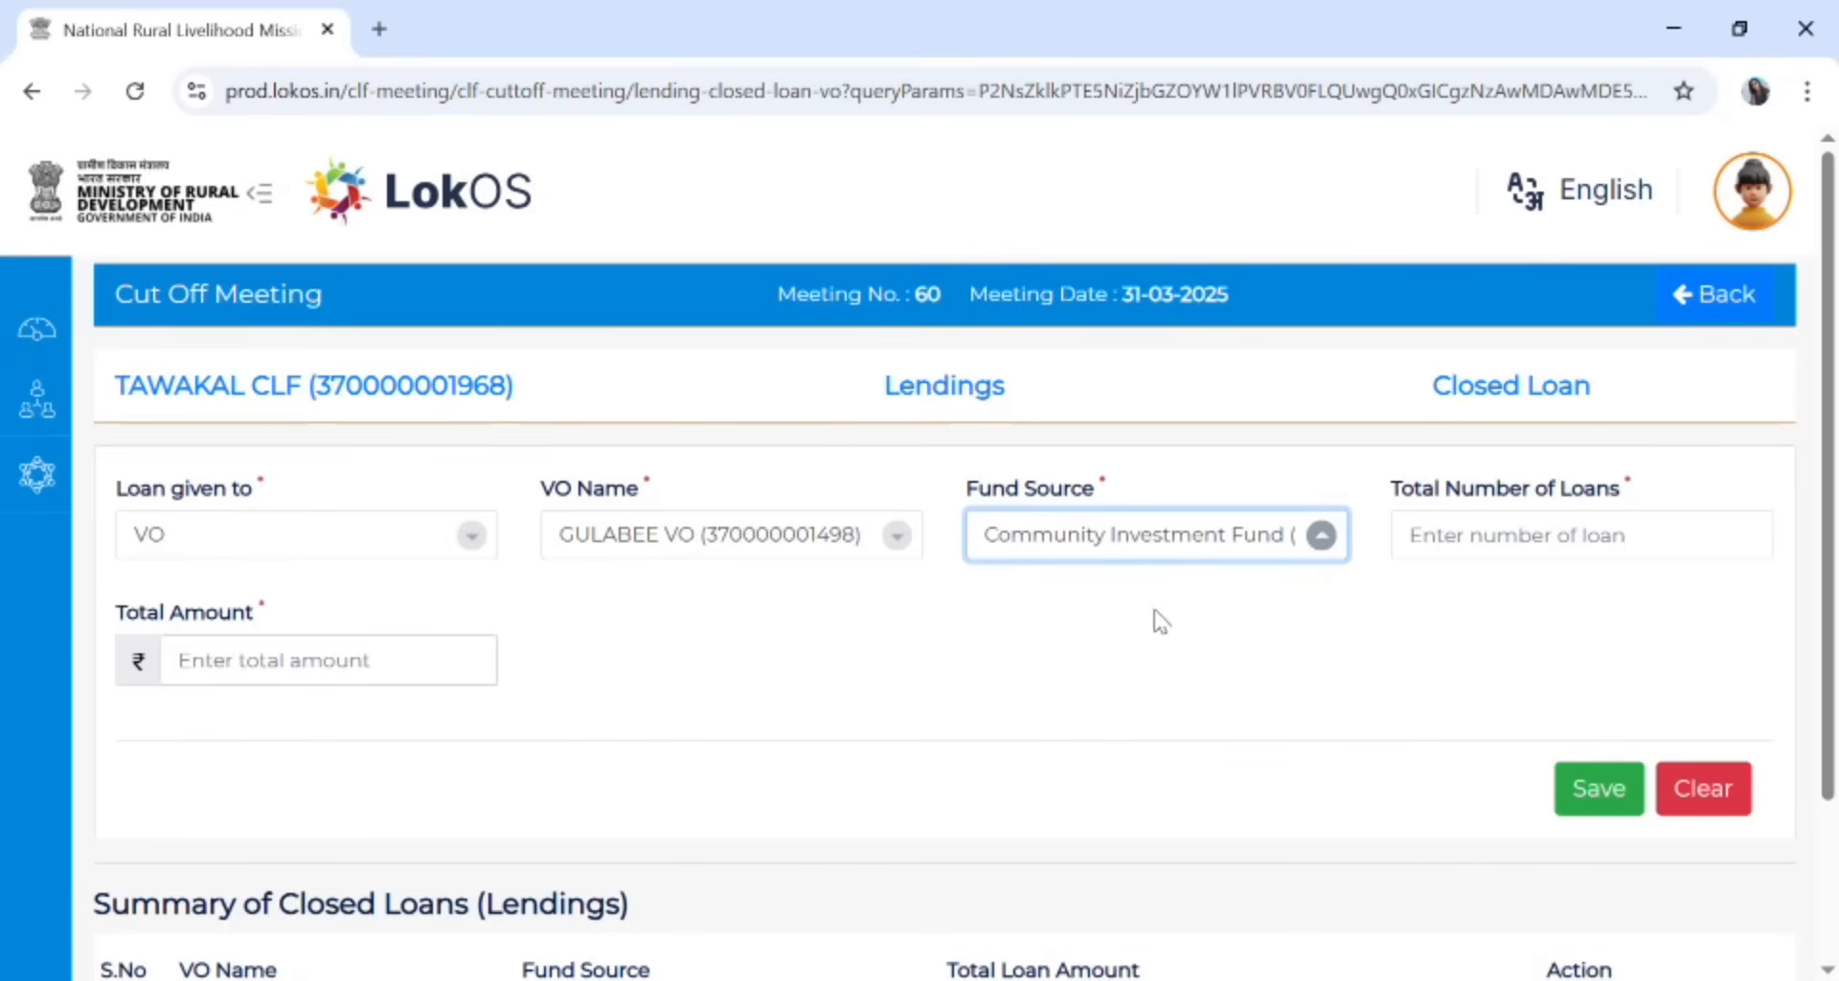
Enter 2 loans with a total amount of ₹5,00,000, save the closed-loan lending and return to the cut-off meeting overview
{"action": "left_click", "coordinate": [1513, 550]}
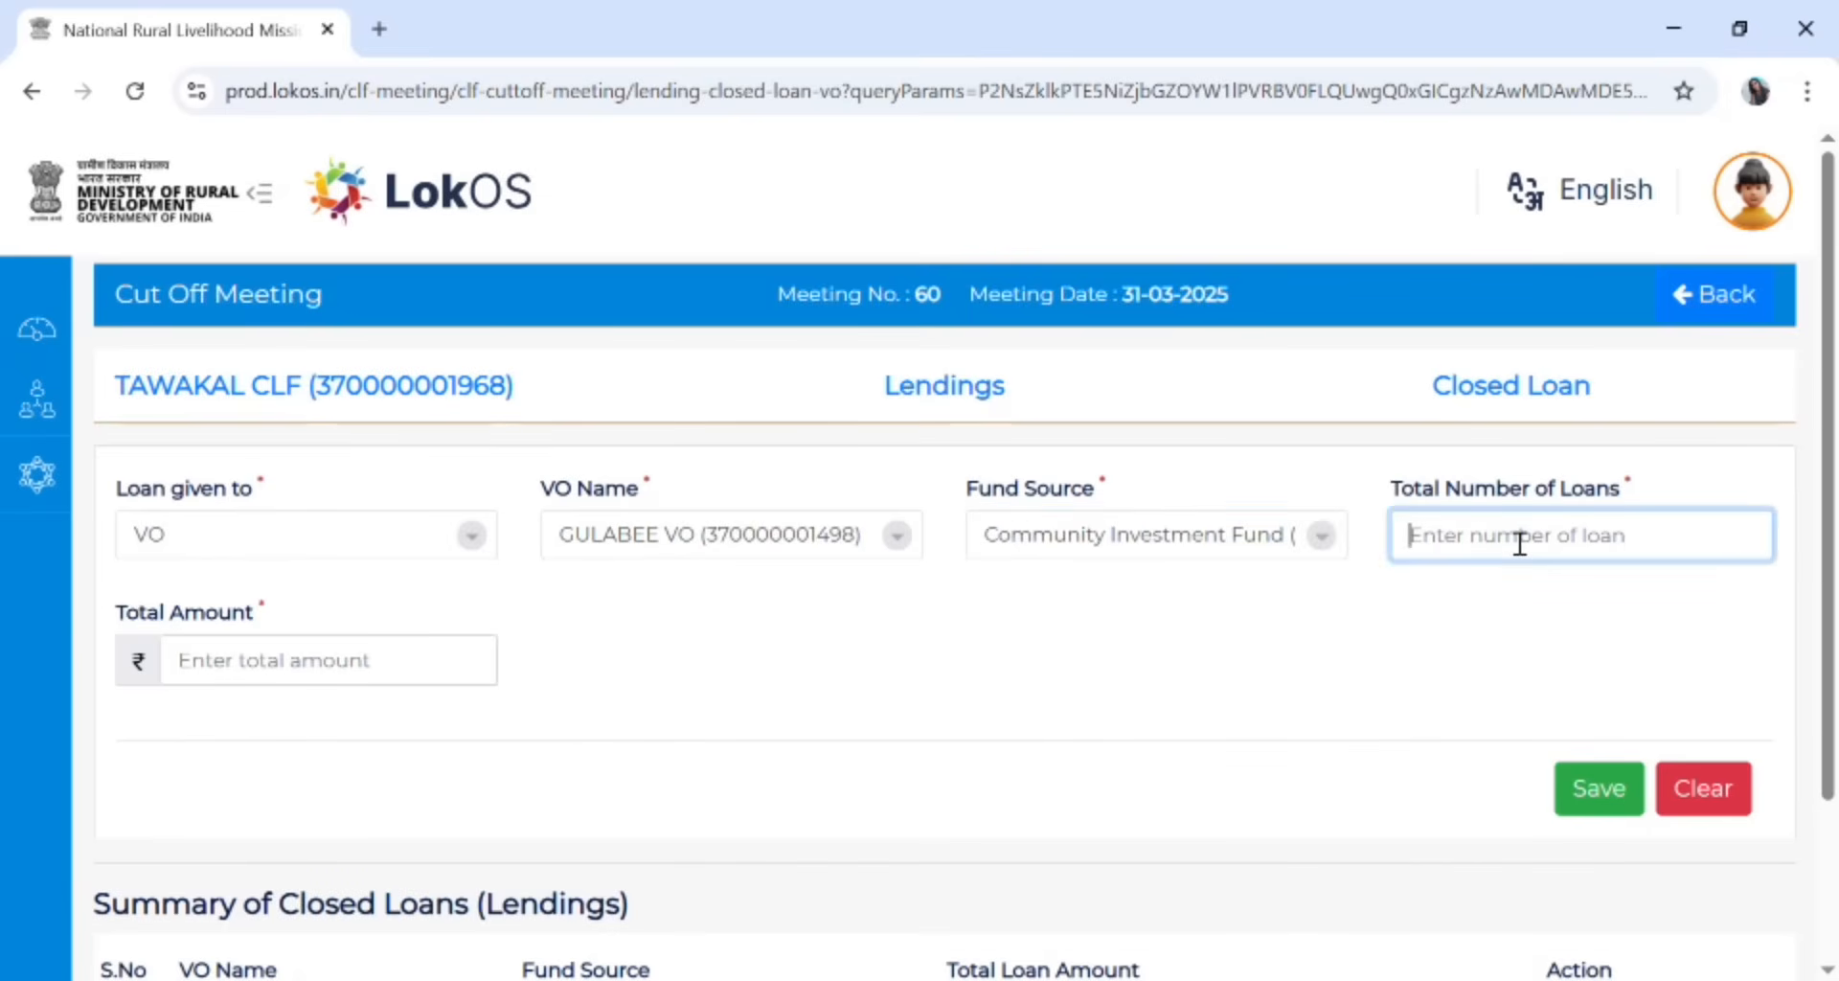
{"action": "type", "text": "2"}
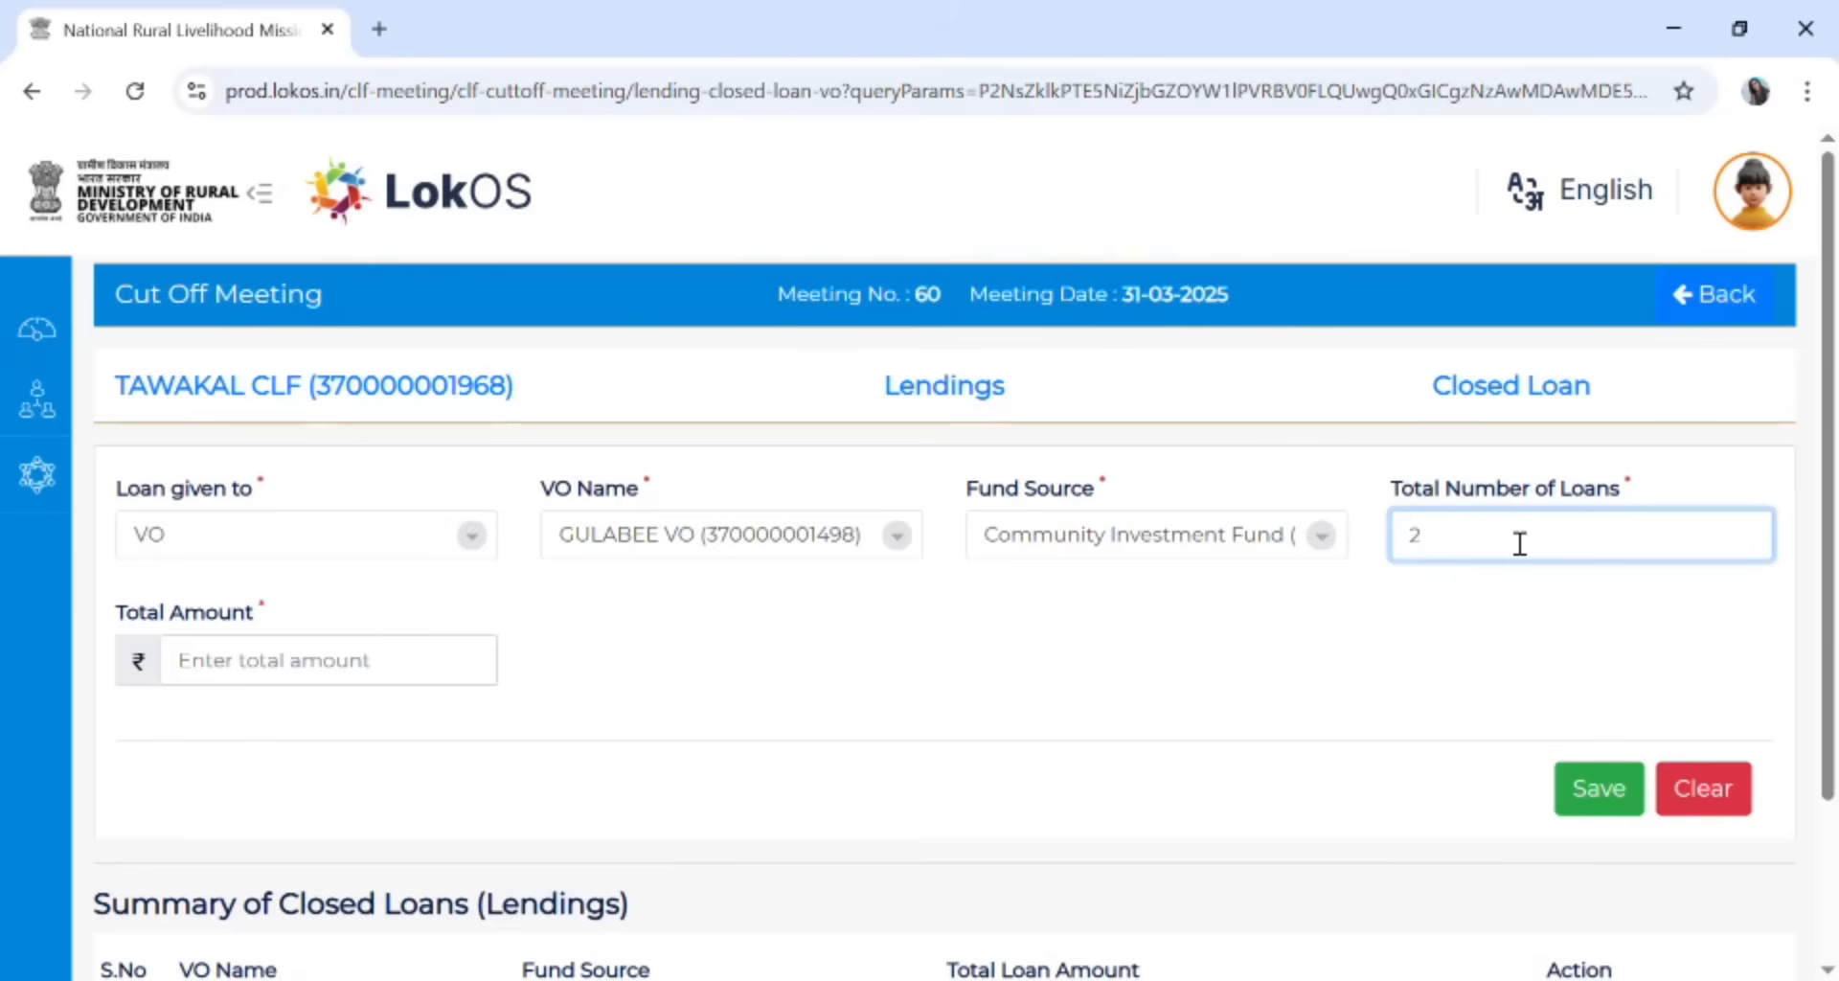
{"action": "left_click", "coordinate": [308, 669]}
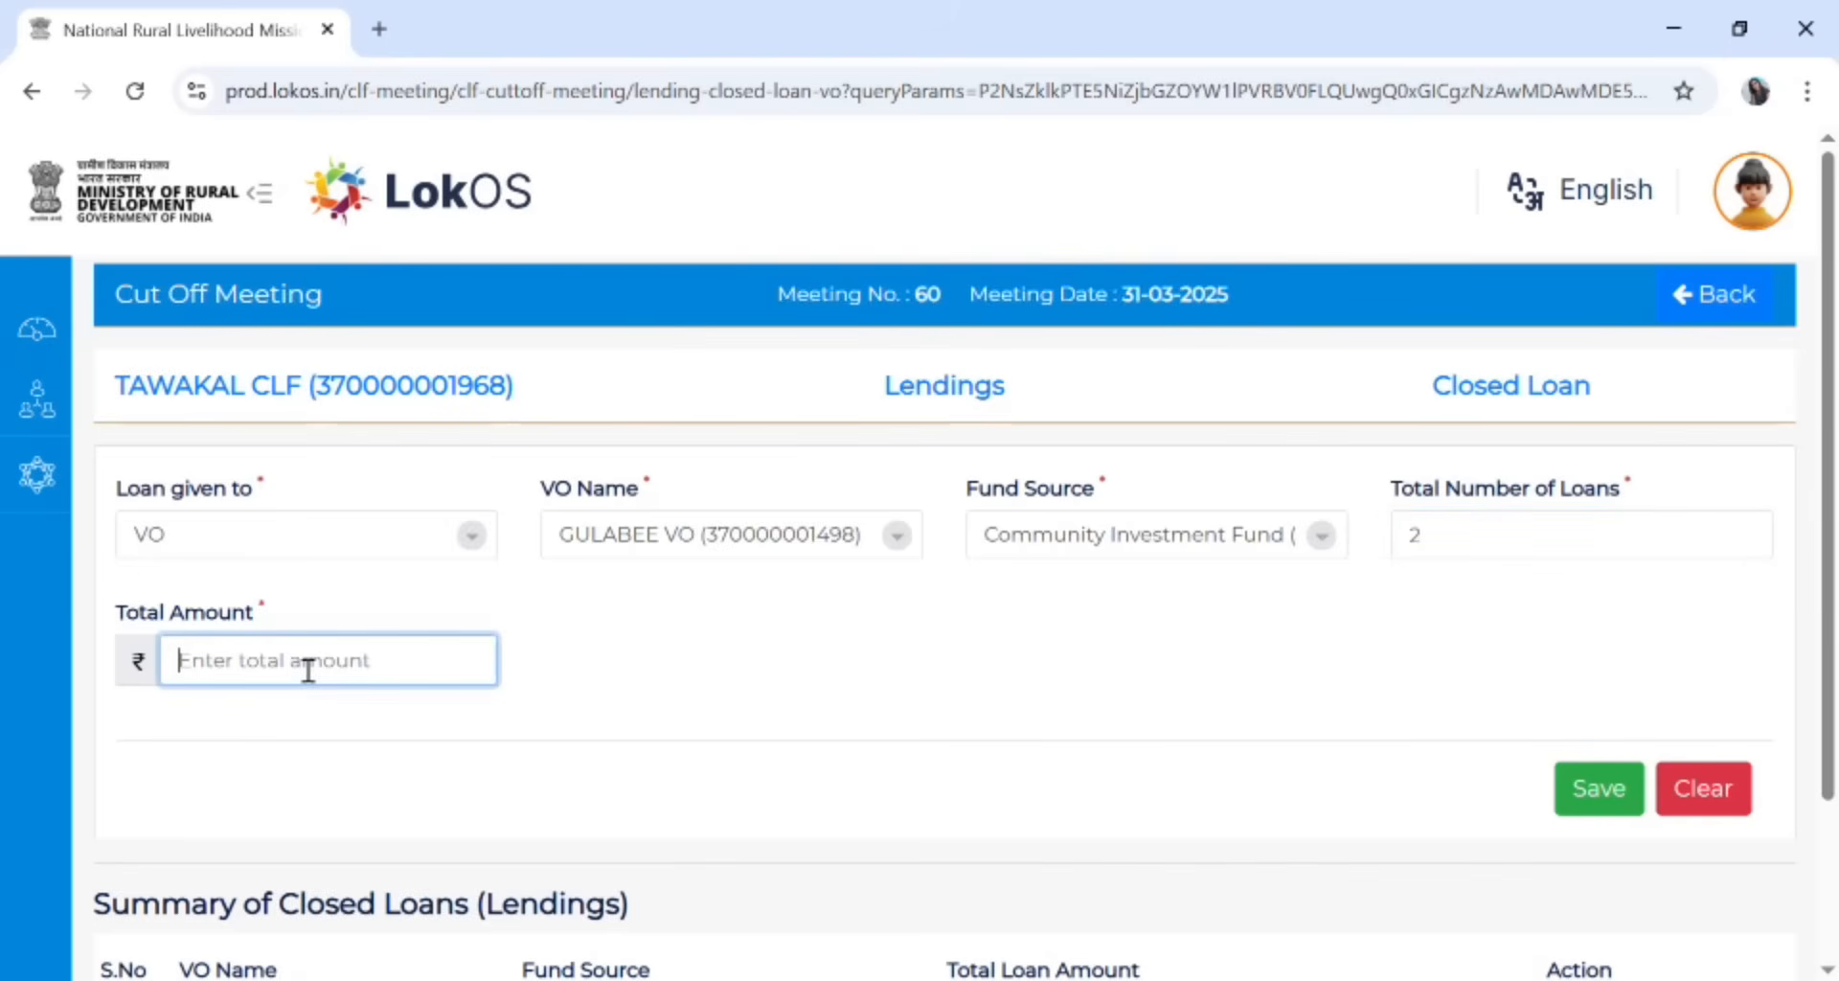
{"action": "type", "text": "5,00,000"}
{"action": "left_click", "coordinate": [1602, 789]}
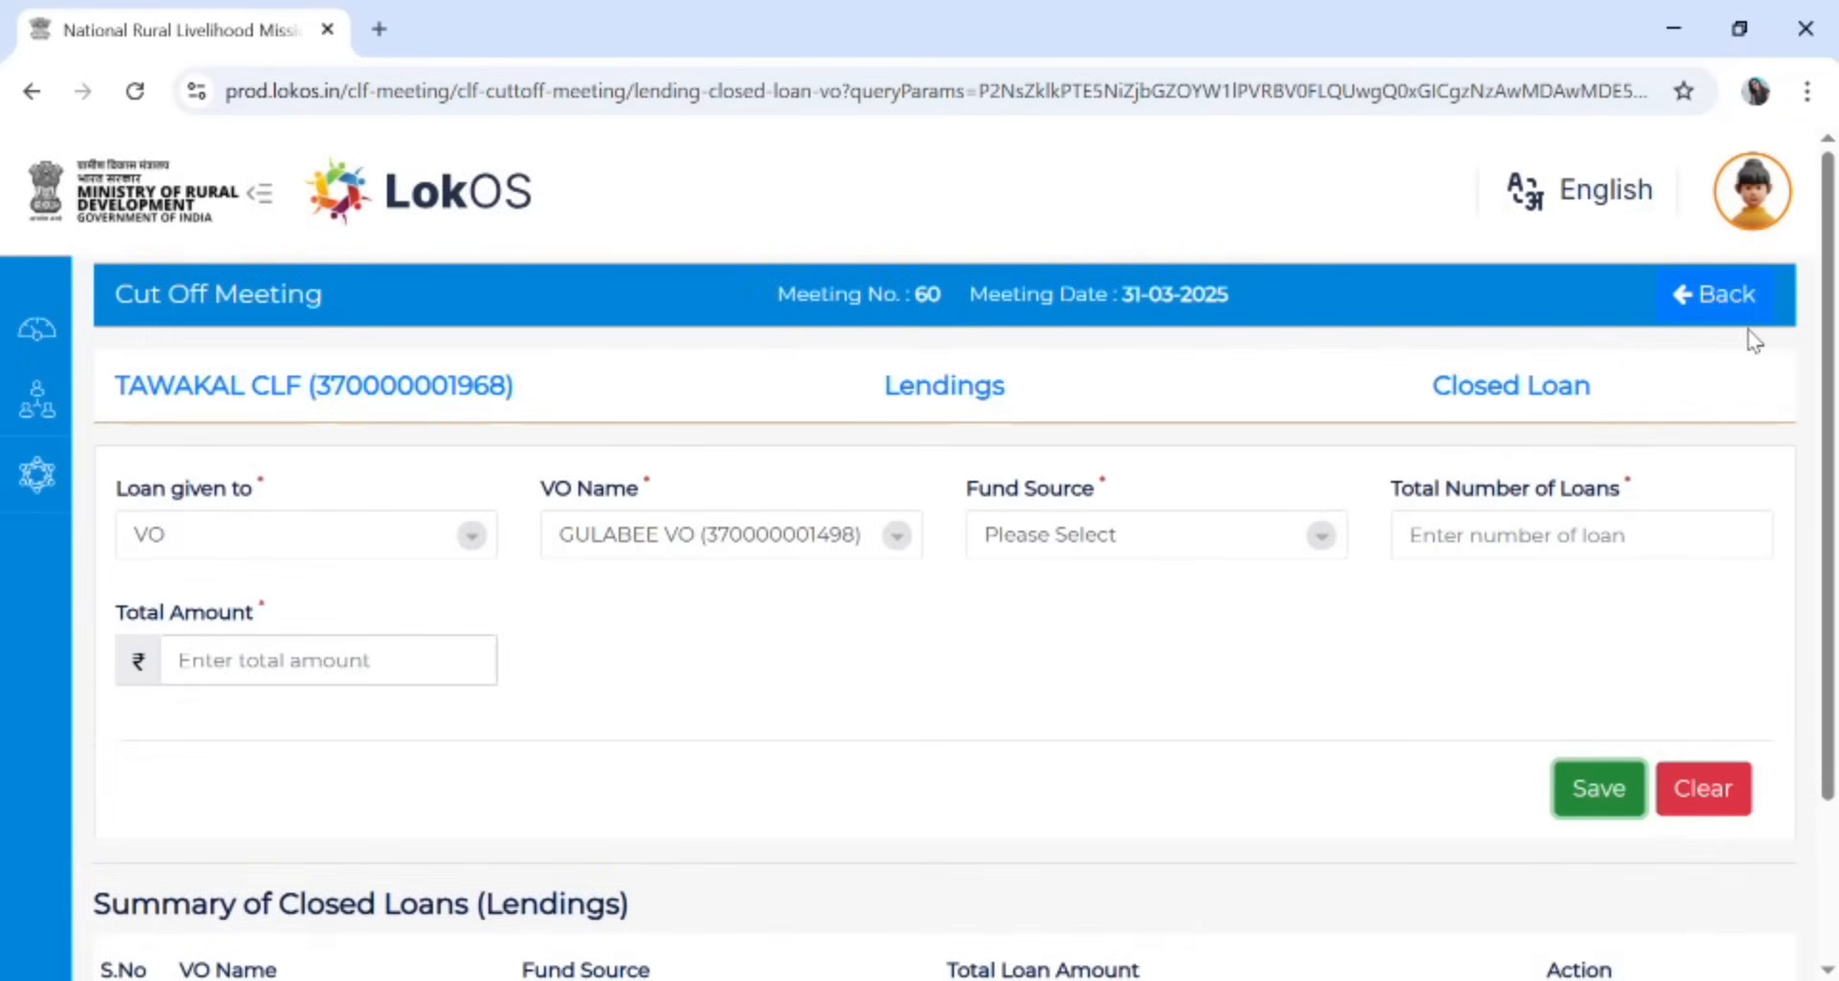
{"action": "left_click", "coordinate": [1749, 304]}
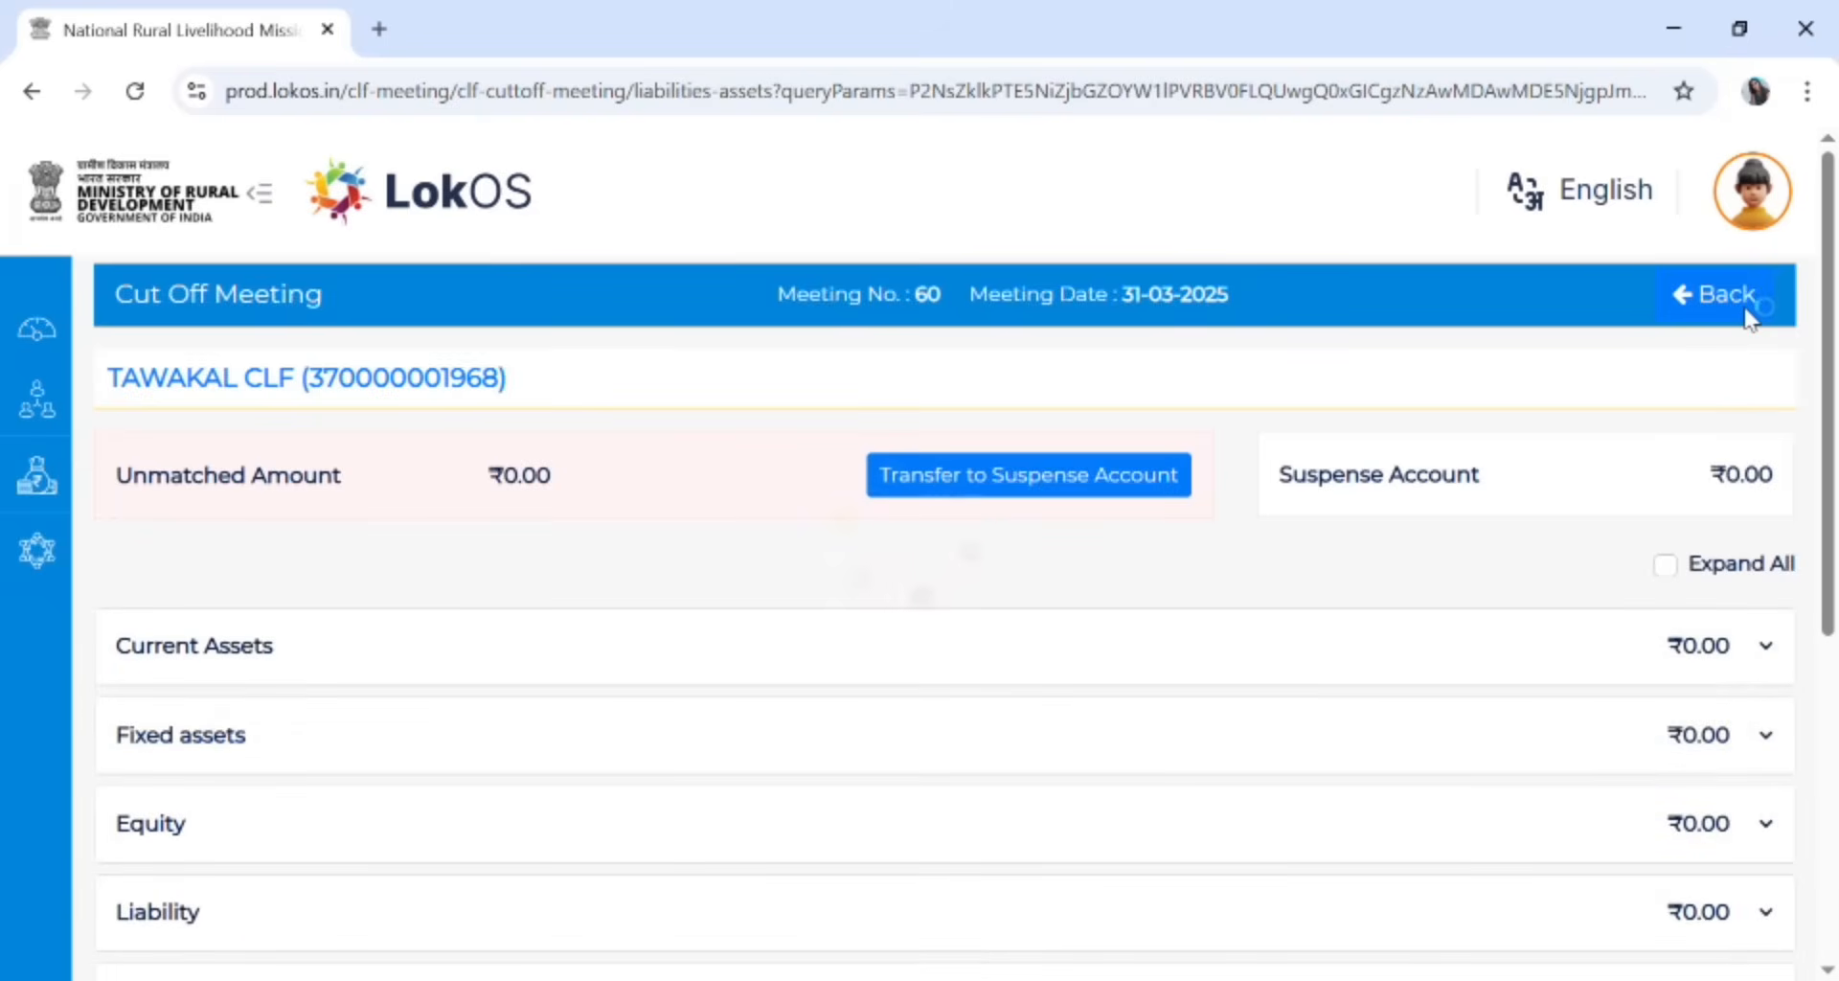
Close the cut-off meeting and send it for approval, confirming both actions
{"action": "scroll", "coordinate": [1757, 307], "scroll_direction": "down", "scroll_amount": 5}
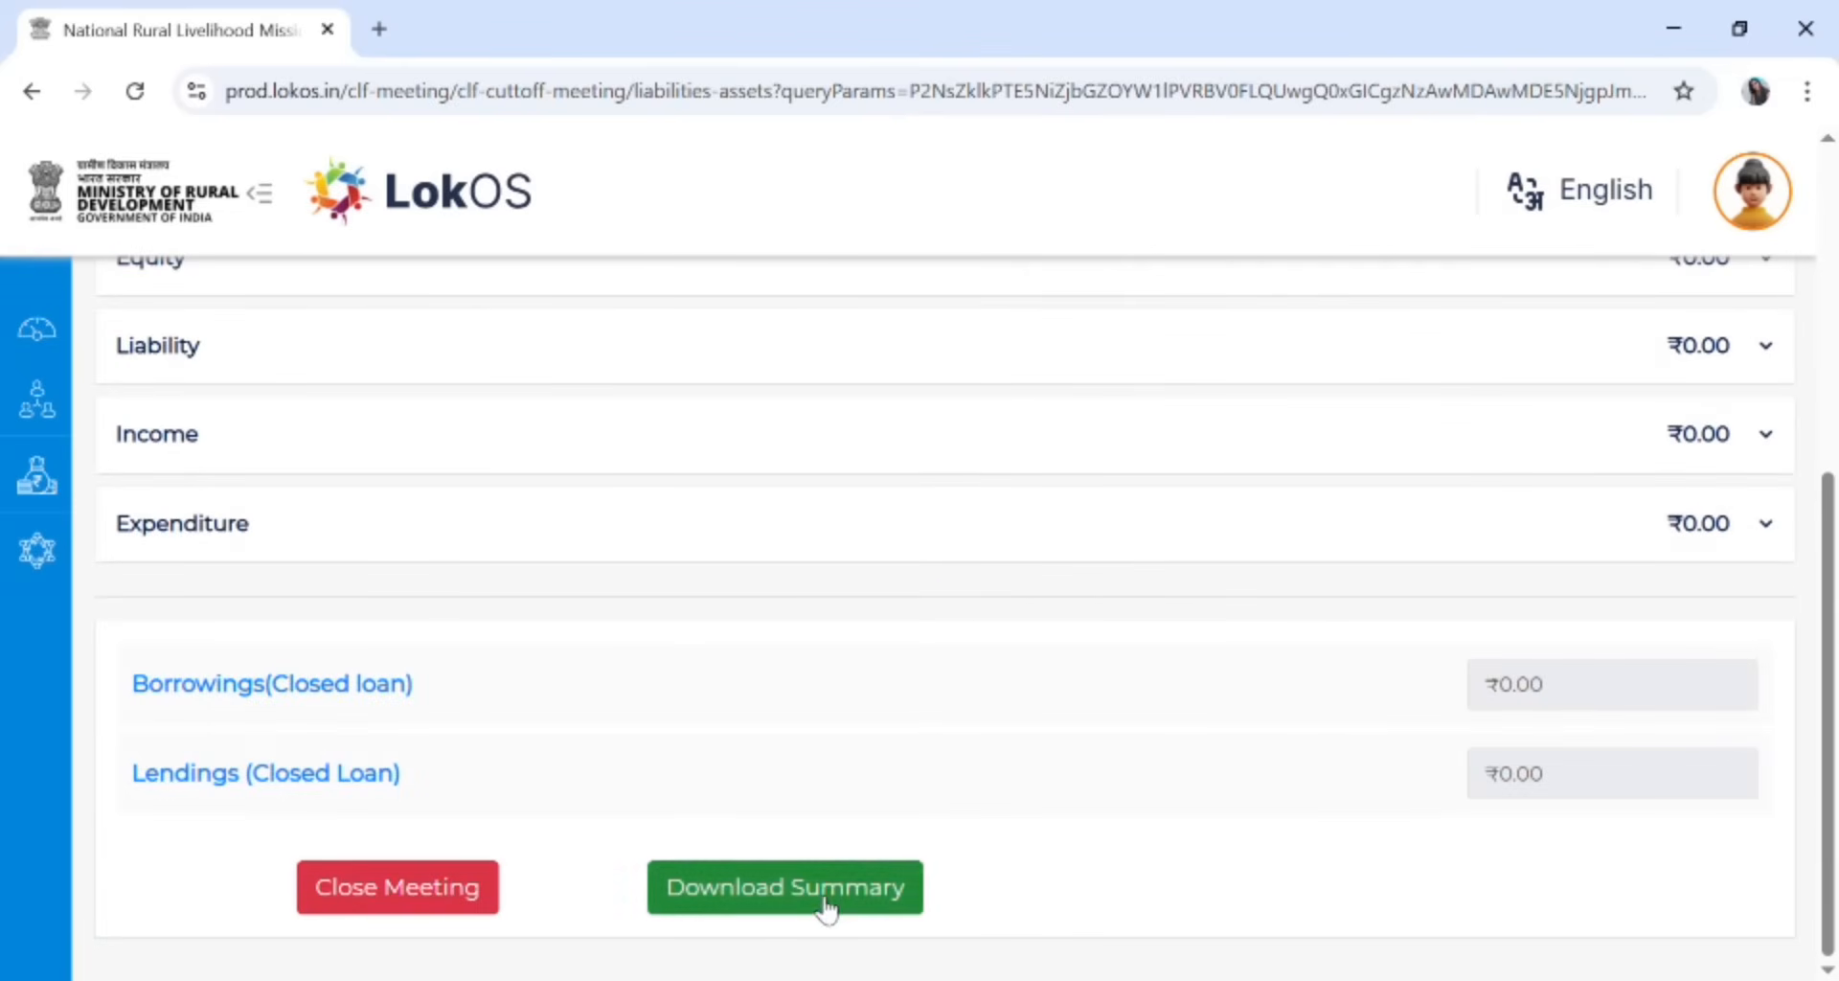
{"action": "left_click", "coordinate": [439, 898]}
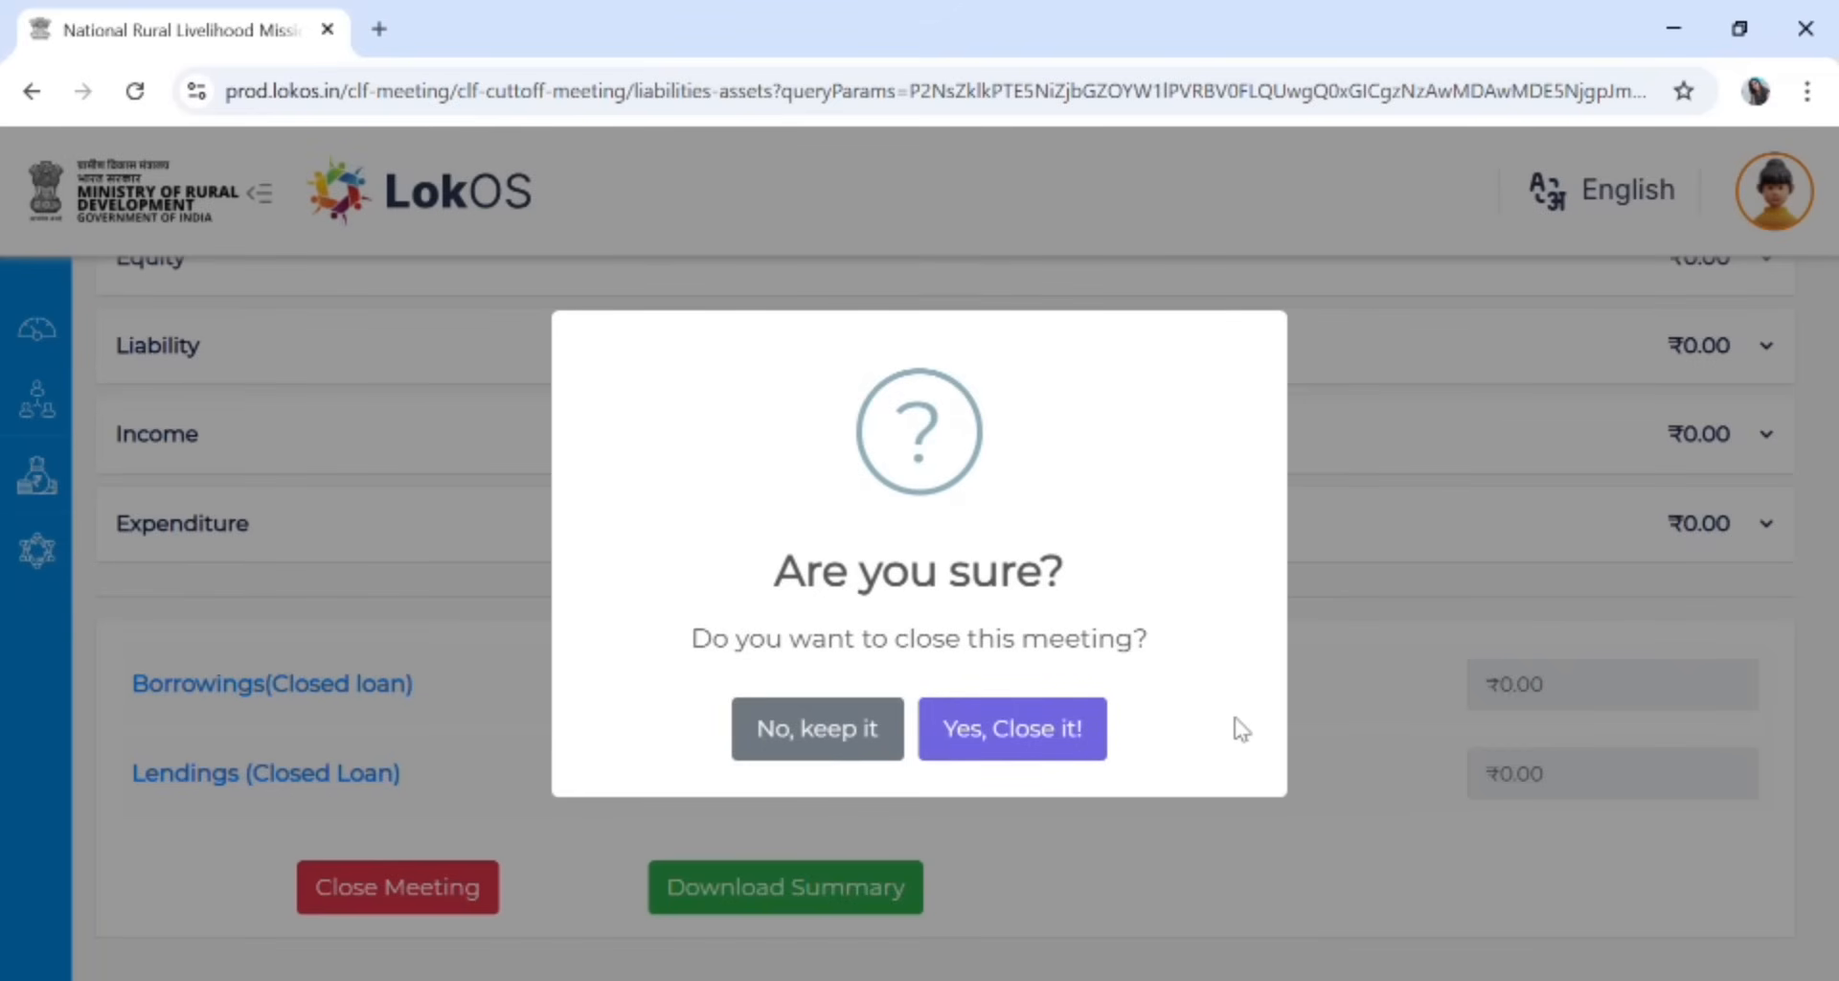
{"action": "left_click", "coordinate": [1029, 743]}
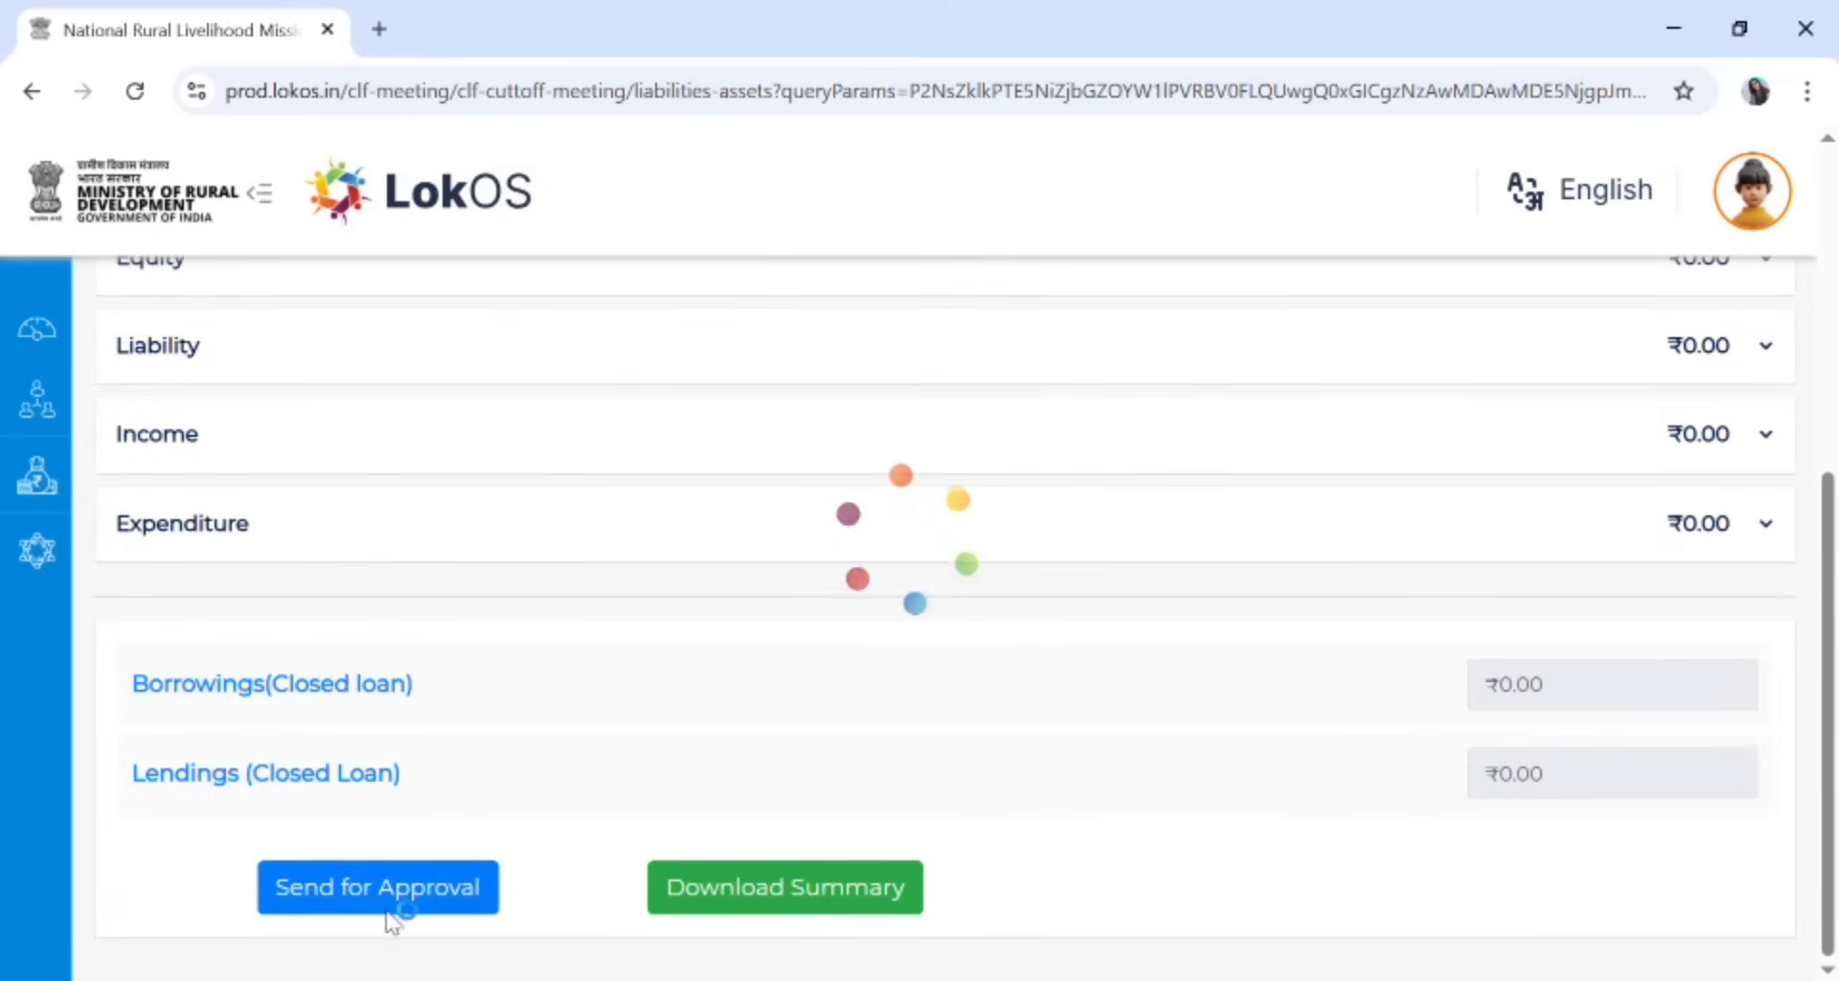
{"action": "left_click", "coordinate": [386, 893]}
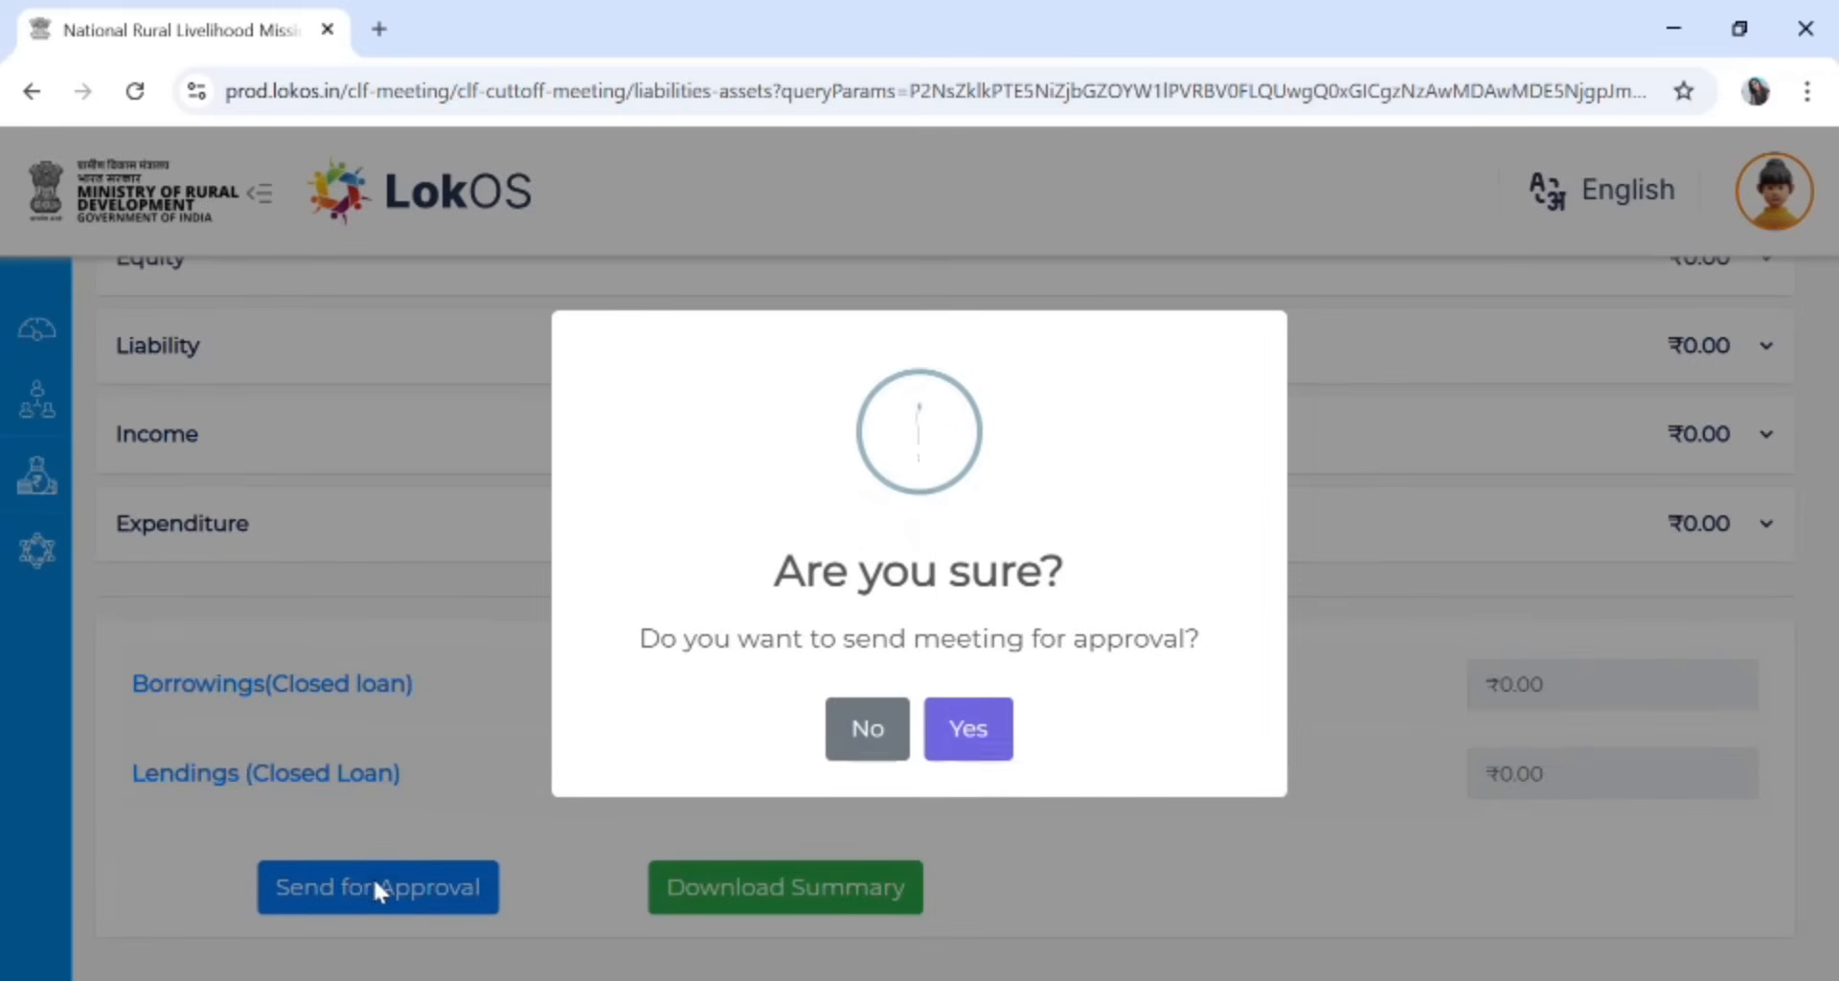
{"action": "left_click", "coordinate": [969, 730]}
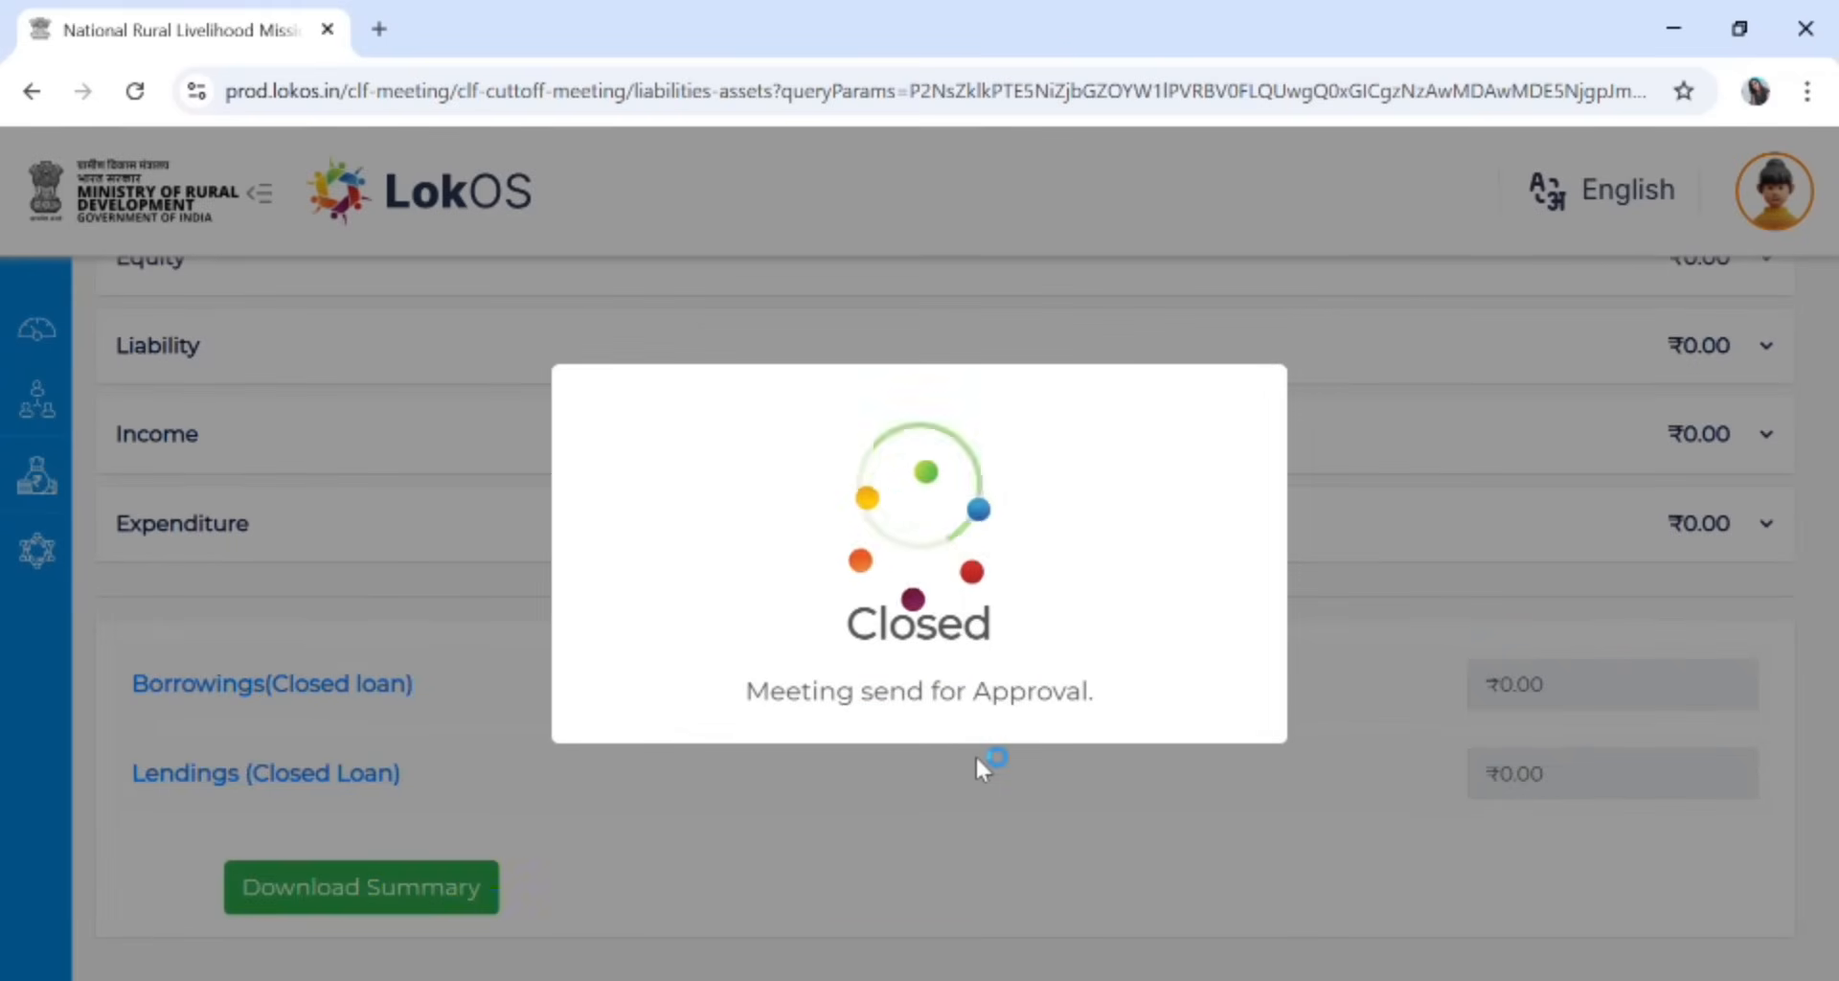